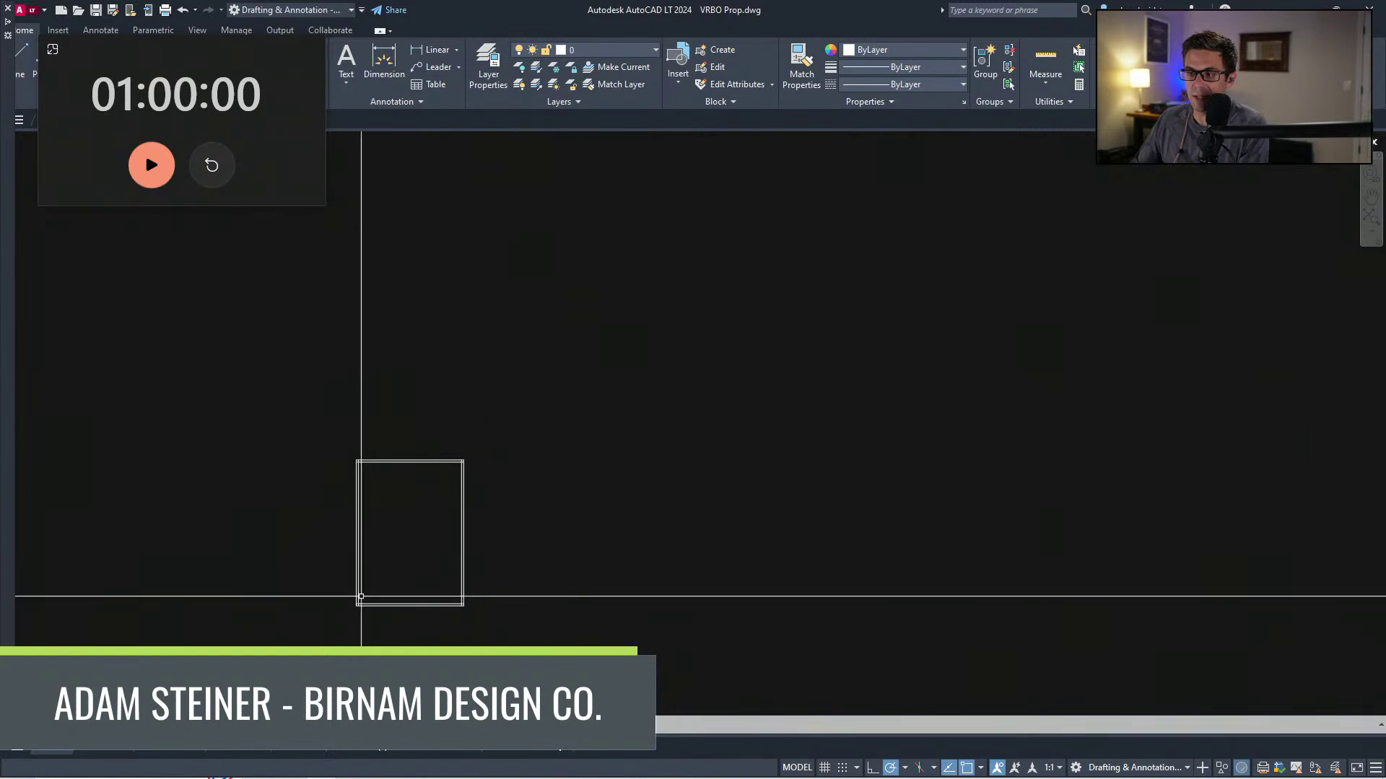
Step: Start the one-hour countdown timer and return to the drawing with nothing selected
scroll(359, 591, "up", 4)
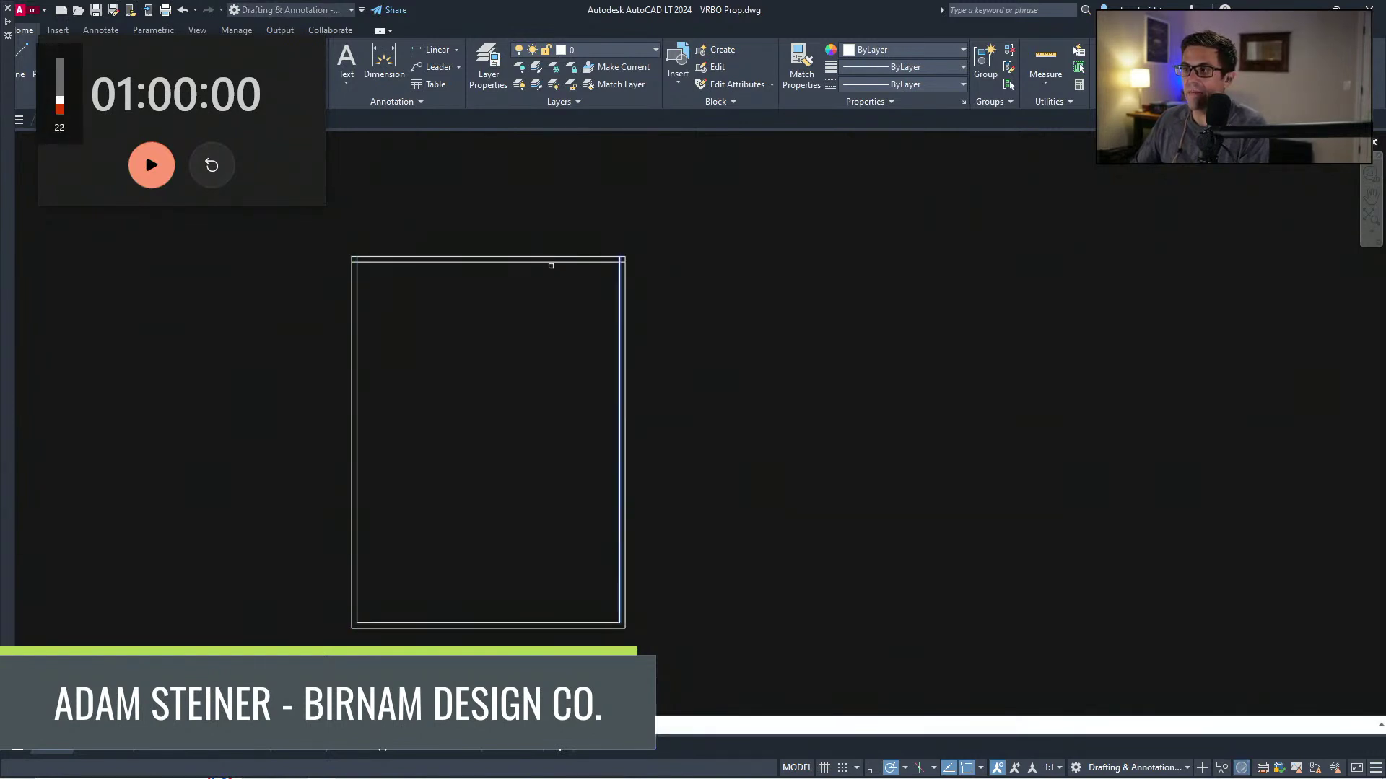
left_click(160, 179)
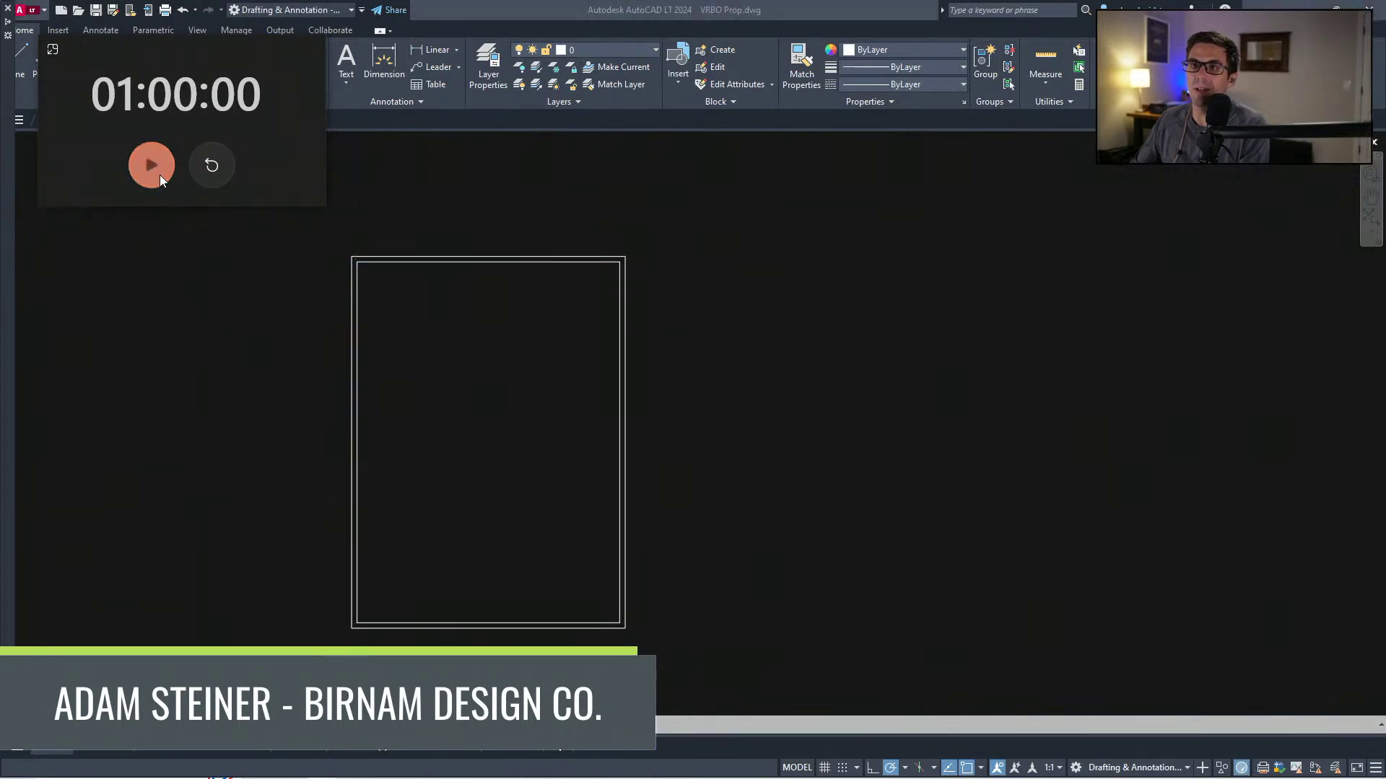
scroll(635, 510, "down", 4)
left_click(624, 536)
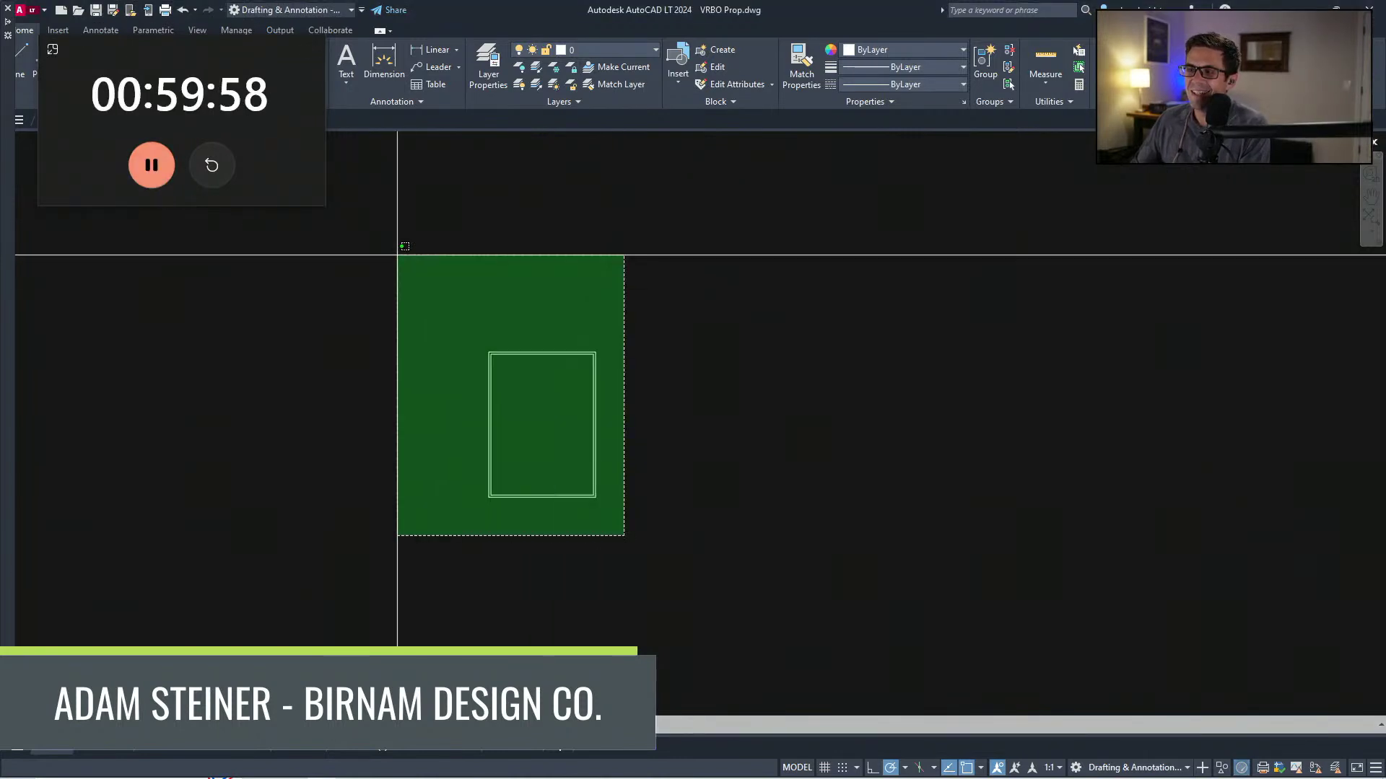
left_click(397, 255)
key("Escape")
Step: Dimension the overall outer width of the building below its bottom wall
middle_click_drag(535, 439, 647, 414)
scroll(623, 488, "up", 6)
middle_click_drag(770, 448, 574, 642)
scroll(573, 642, "down", 2)
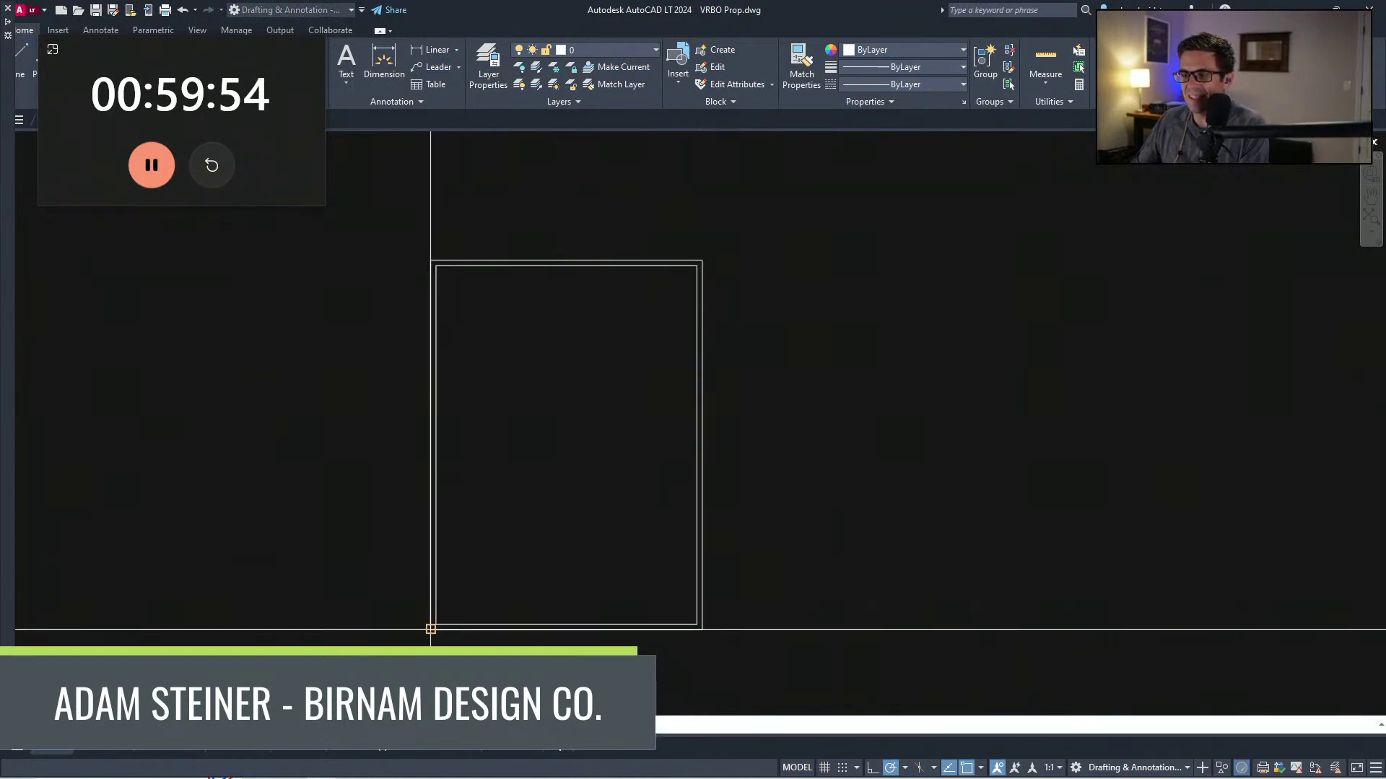
left_click(431, 630)
left_click(702, 660)
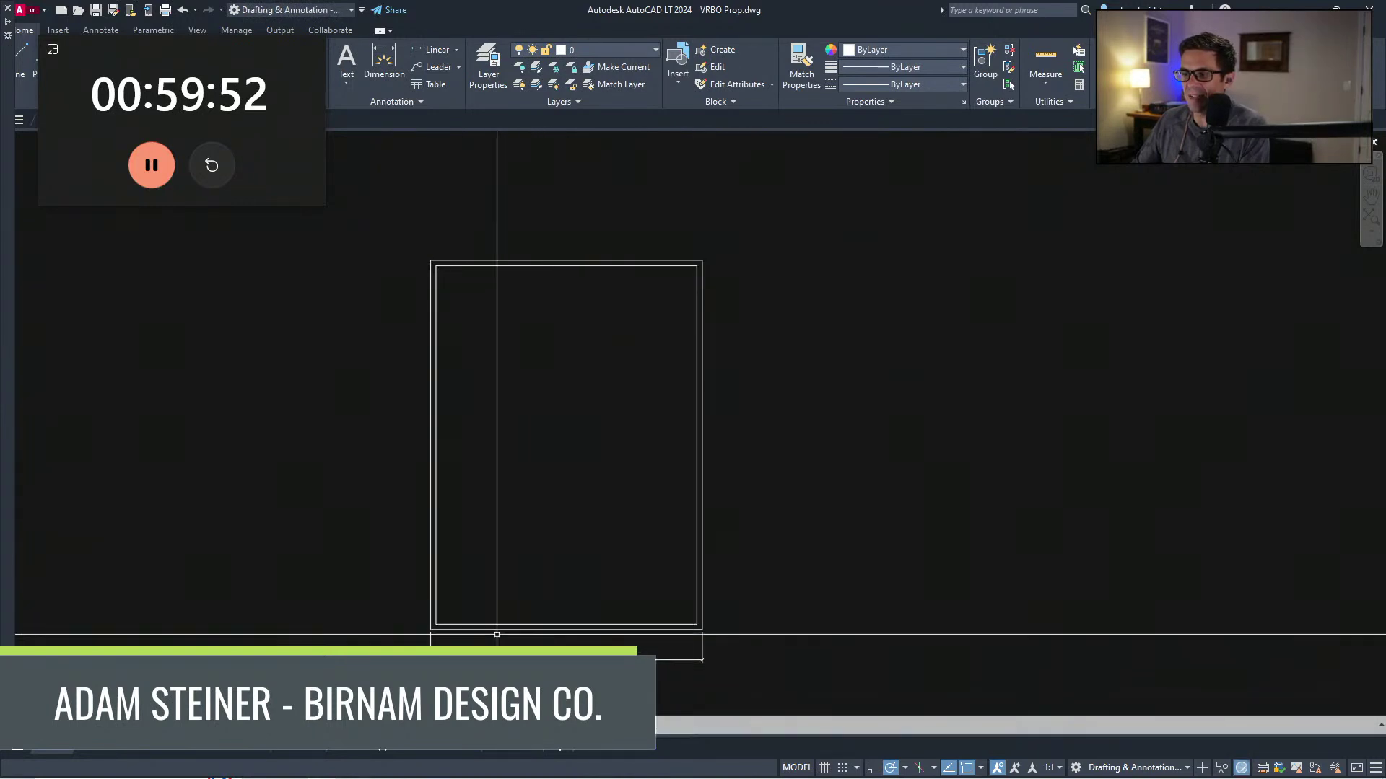
scroll(436, 637, "up", 5)
scroll(424, 442, "down", 5)
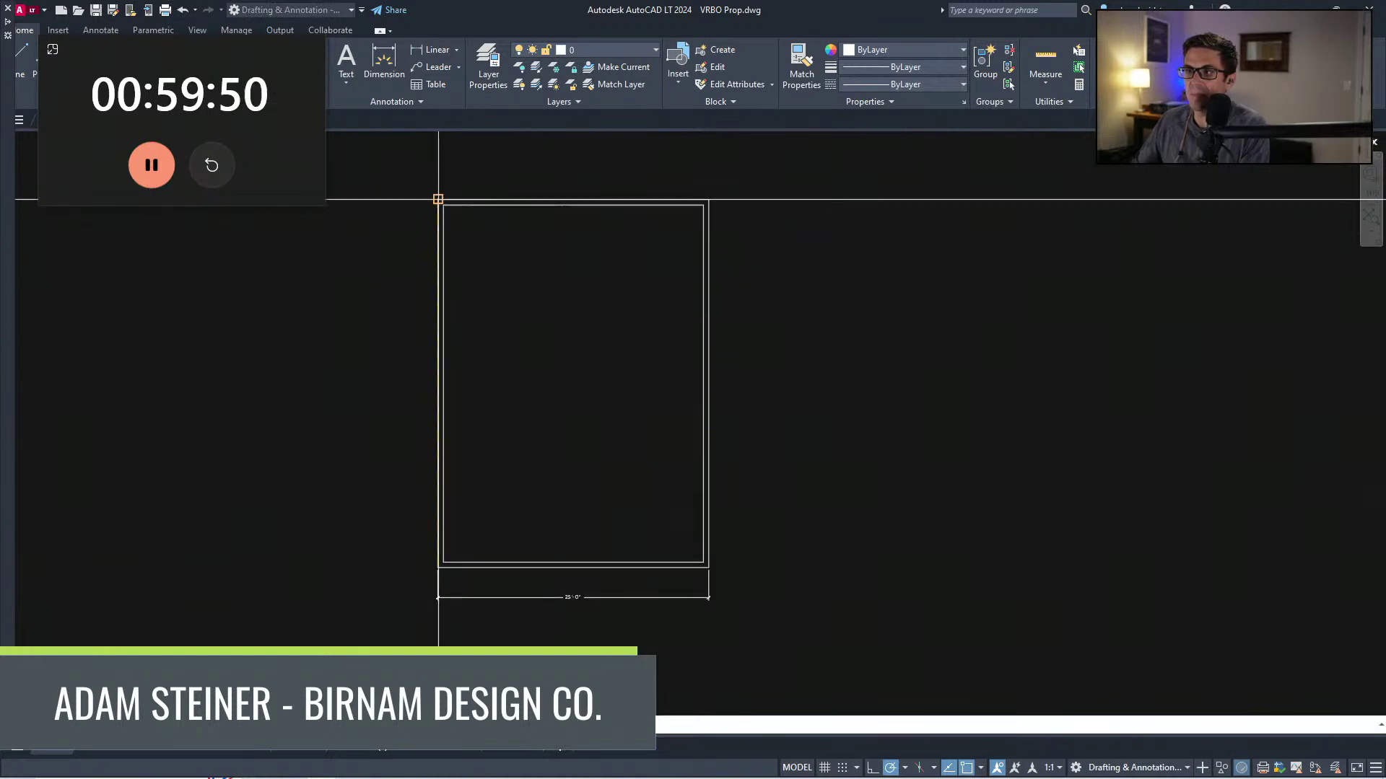
Step: Dimension the overall outer height of the building beside its left wall
scroll(502, 519, "up", 5)
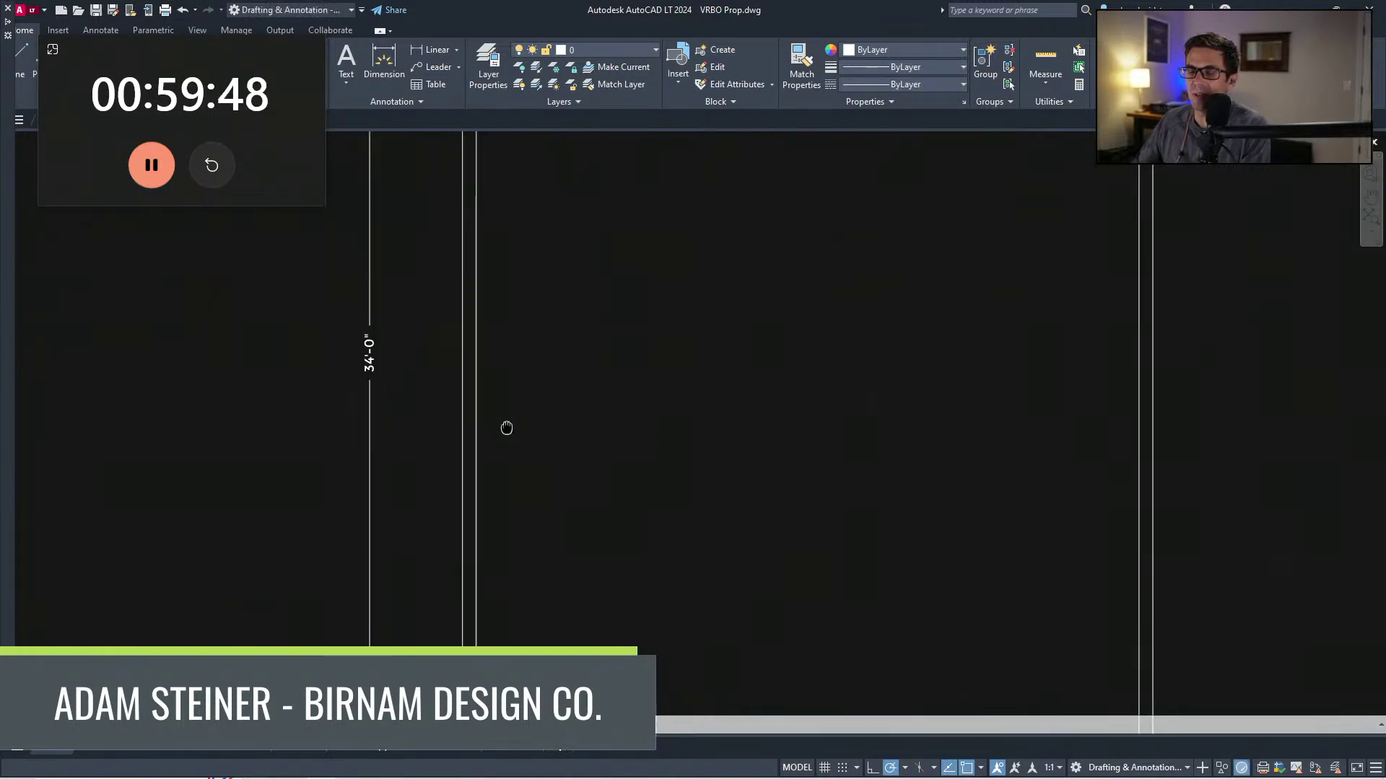
scroll(507, 428, "down", 6)
scroll(649, 426, "up", 2)
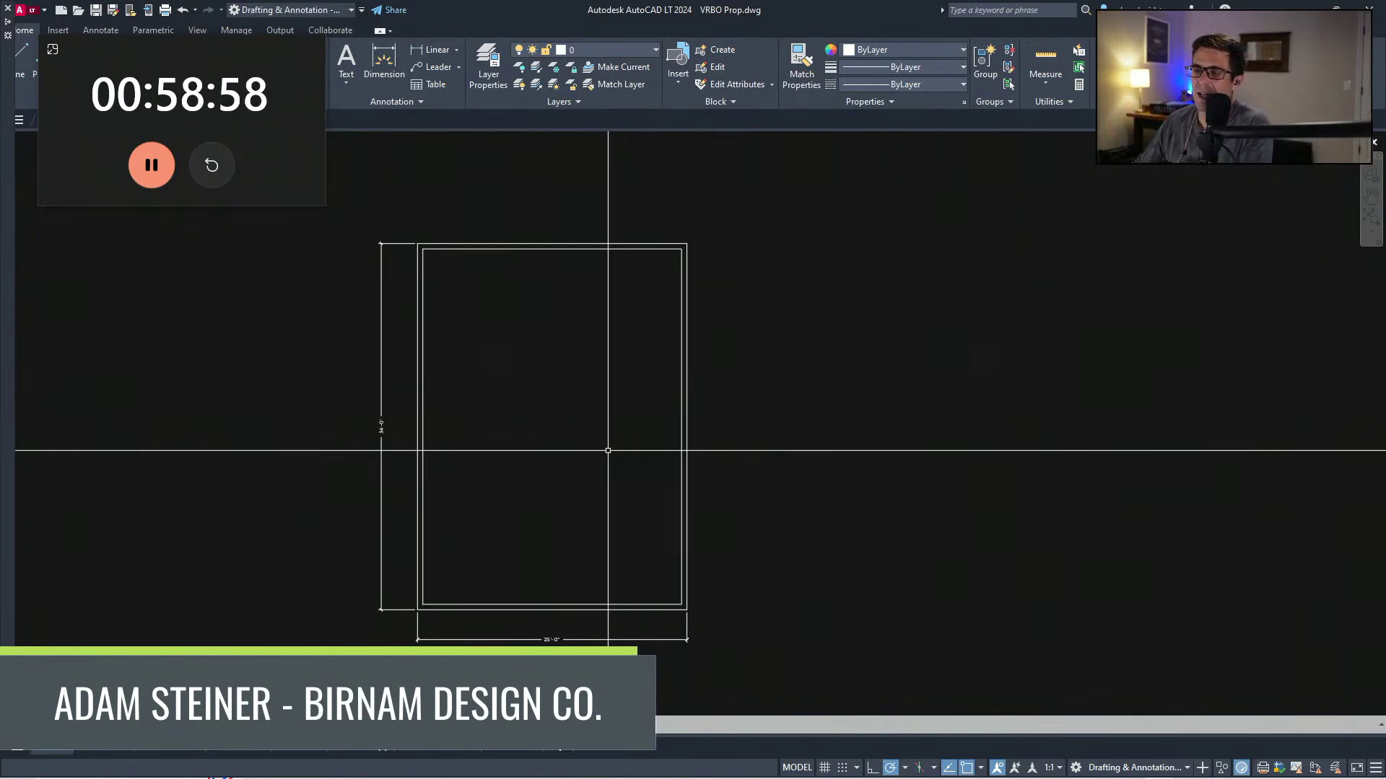
Step: Offset the top inner wall line down into the plan, and offset it again to form a full-width horizontal partition
middle_click_drag(640, 558, 631, 539)
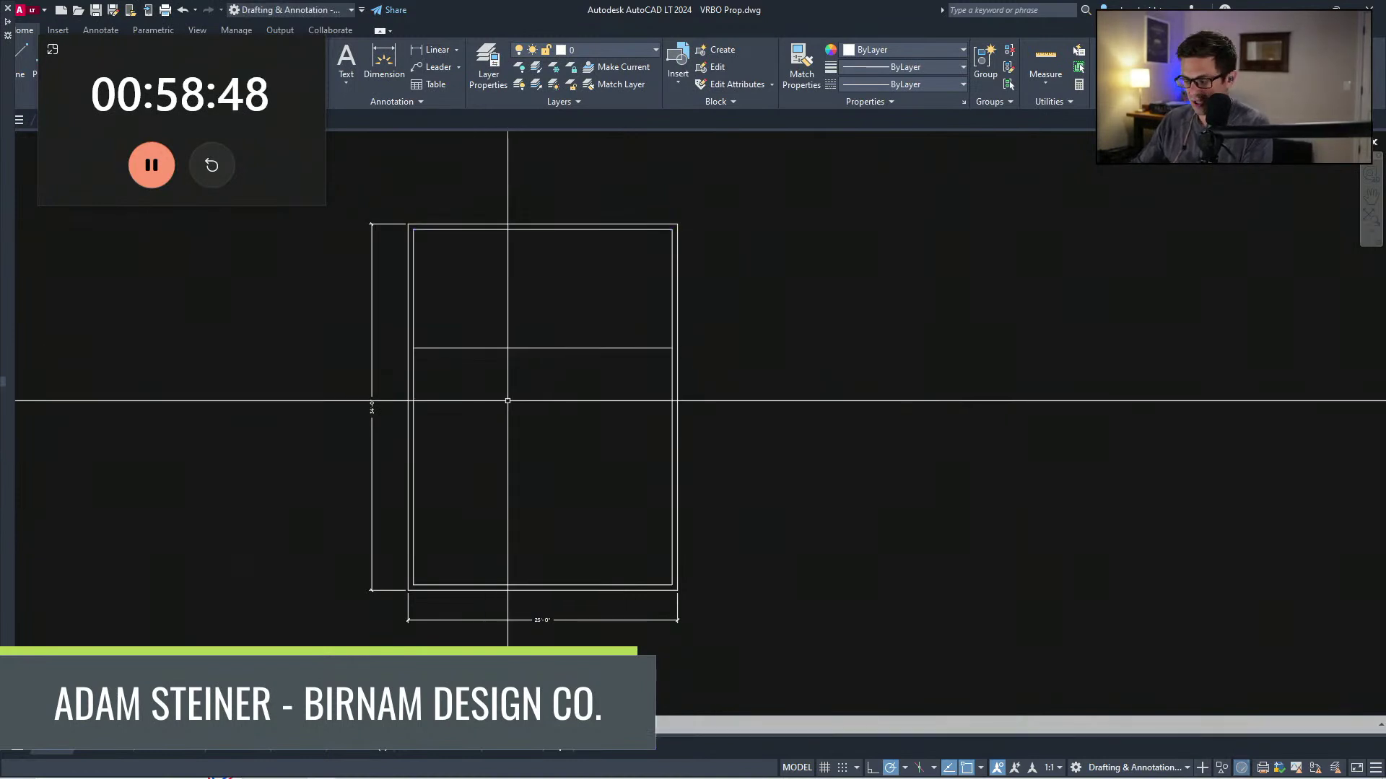
key("Escape")
key("space")
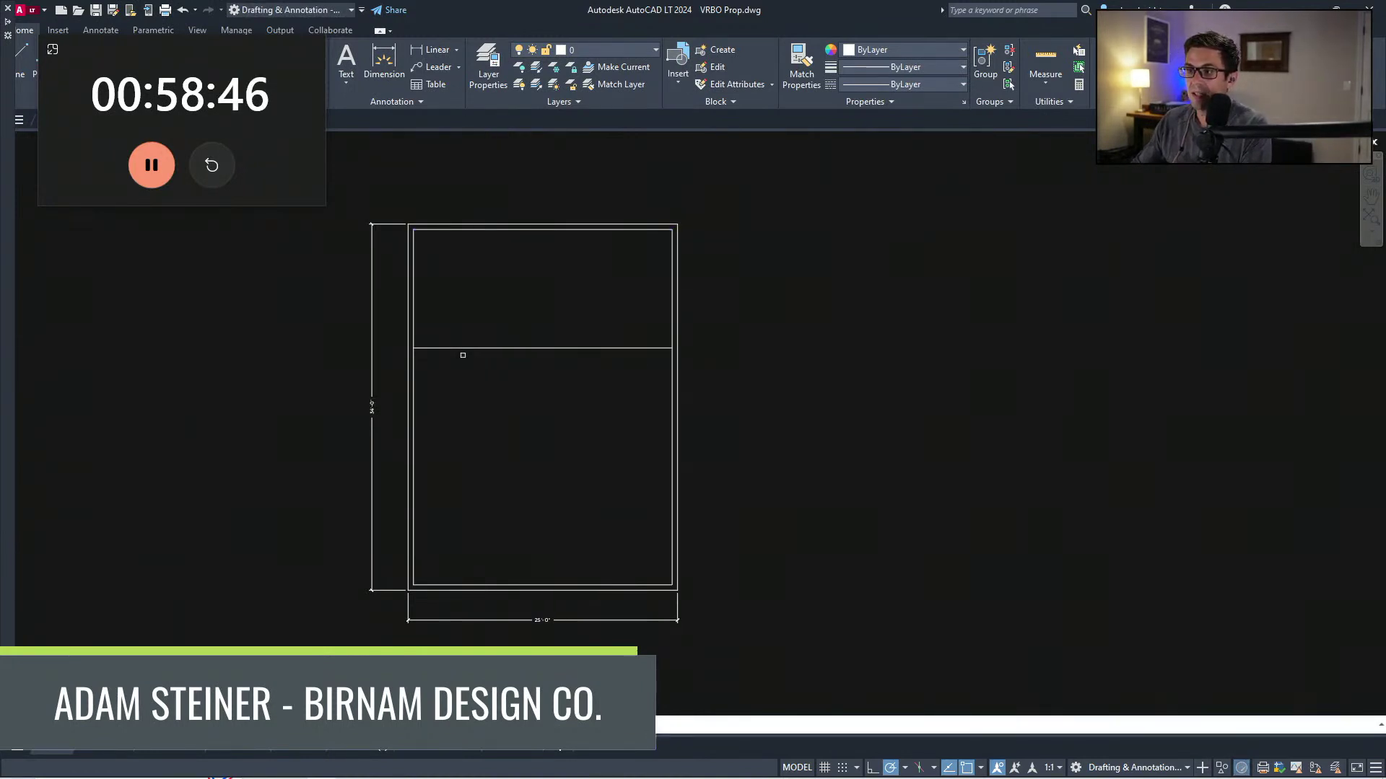
left_click(462, 347)
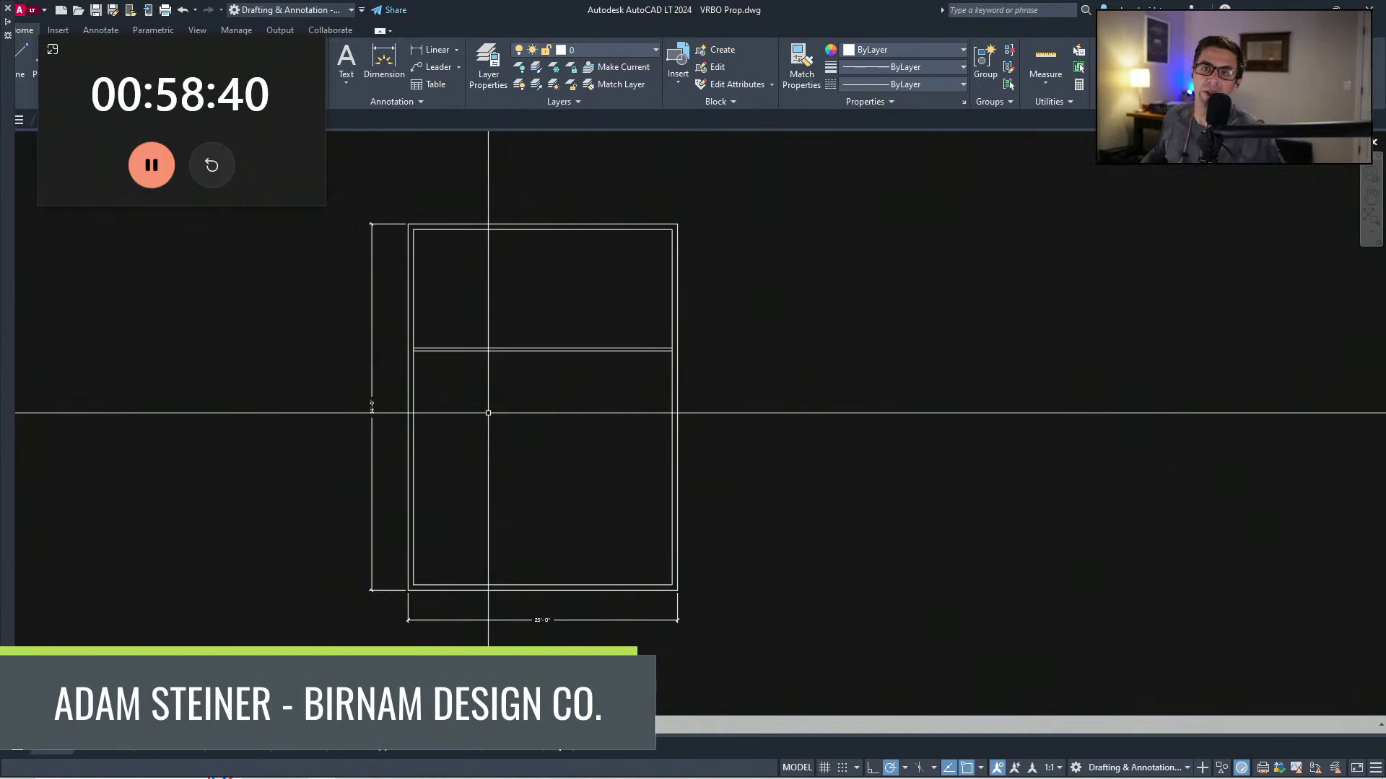
Step: Offset the left inner wall line to just right of mid-plan and trim it below the horizontal partition
left_click(535, 416)
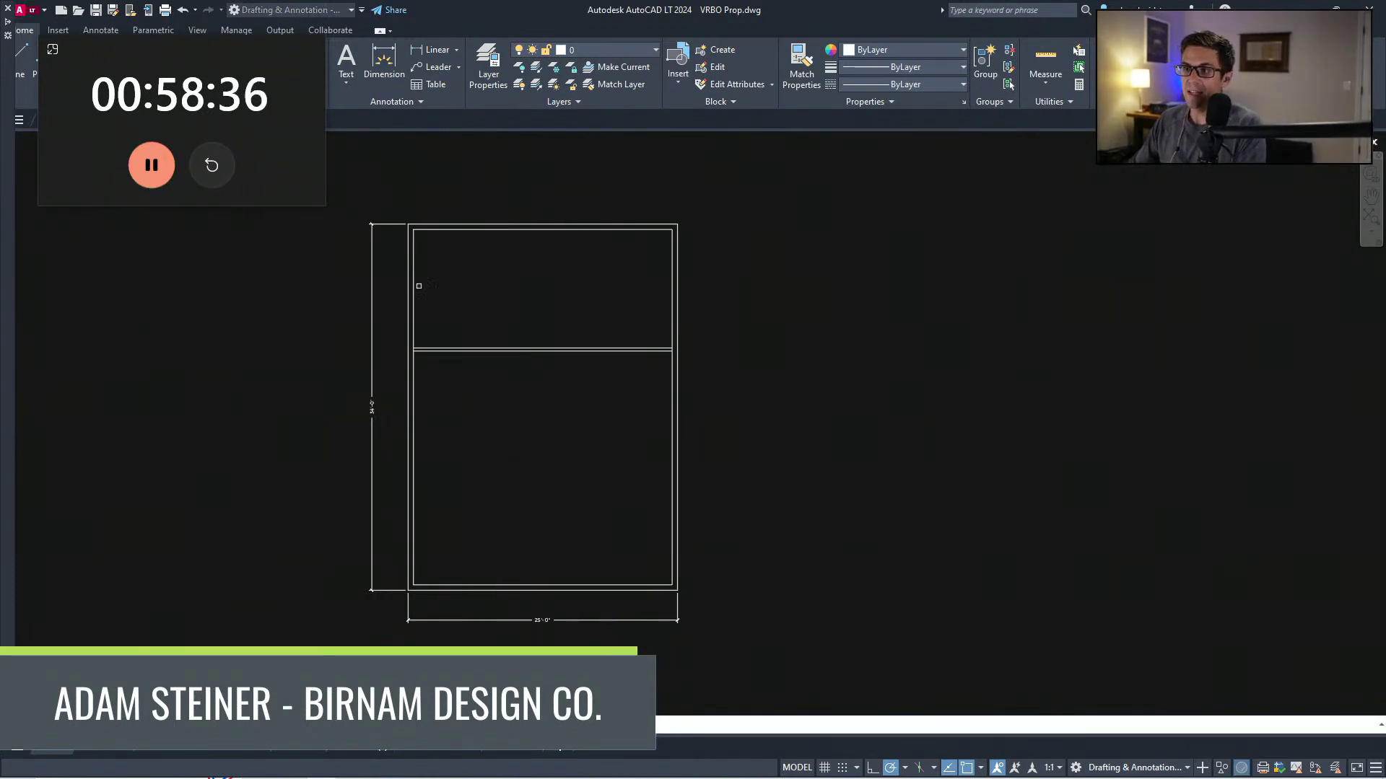
scroll(566, 349, "up", 2)
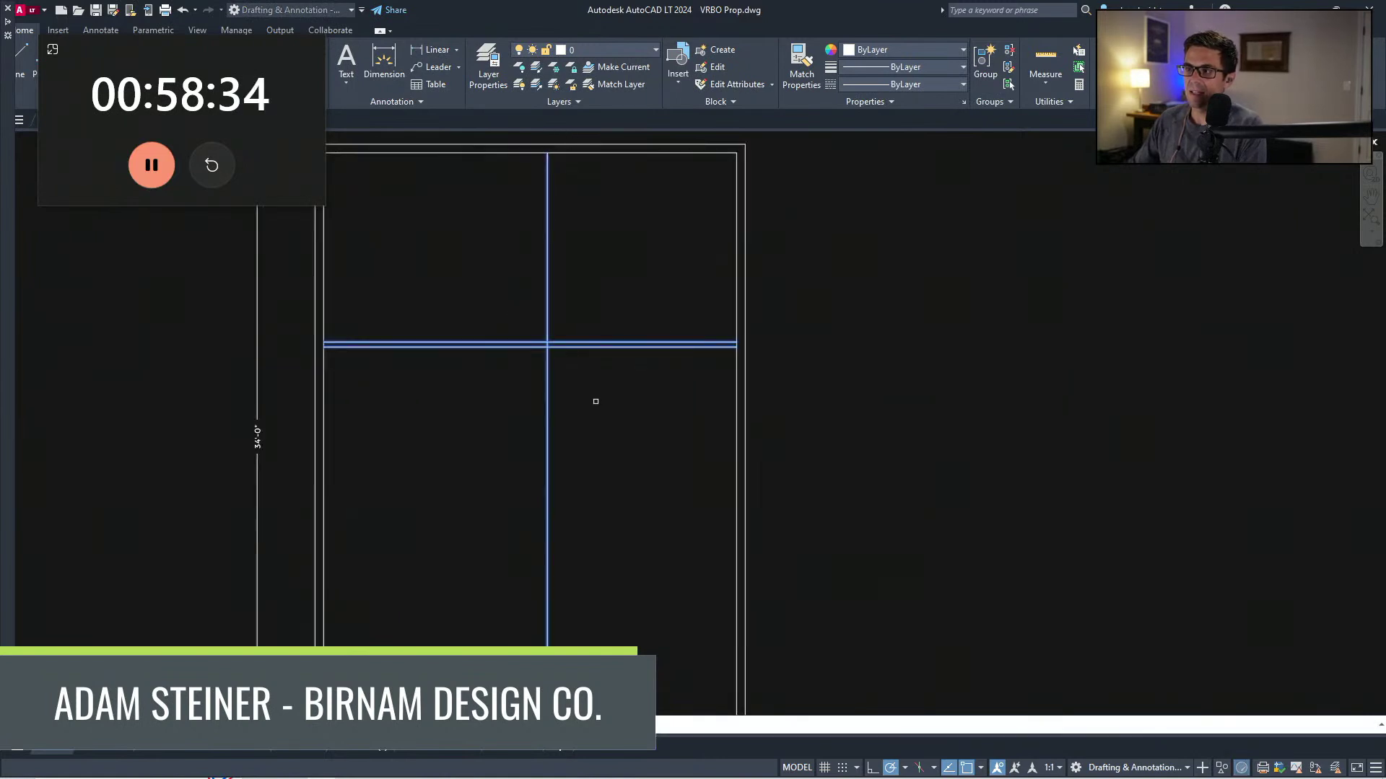
scroll(613, 439, "down", 2)
Step: Stretch the horizontal partition slightly downward with the attached end of the vertical line, and double that line into a partition
type("s")
key("space")
left_click(782, 431)
left_click(361, 356)
key("space")
left_click(450, 420)
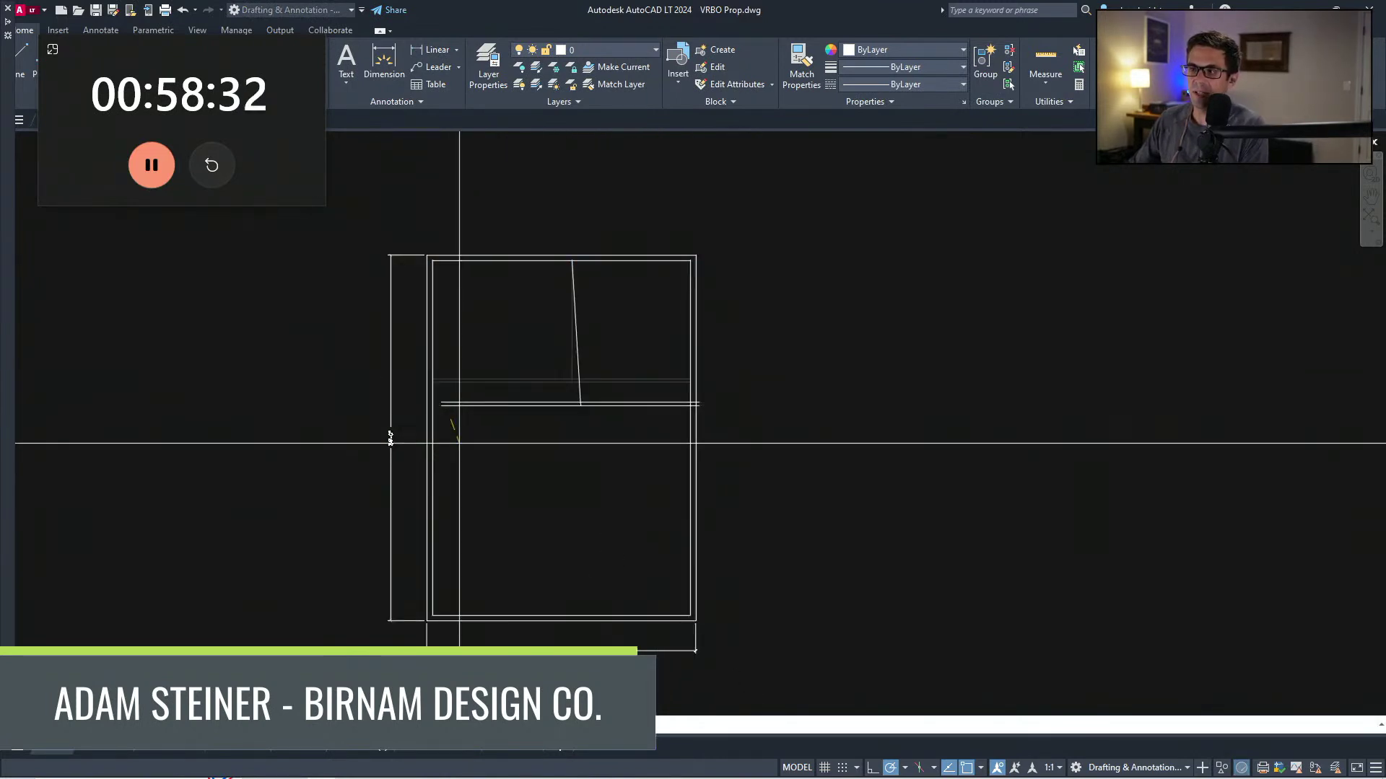
left_click(450, 438)
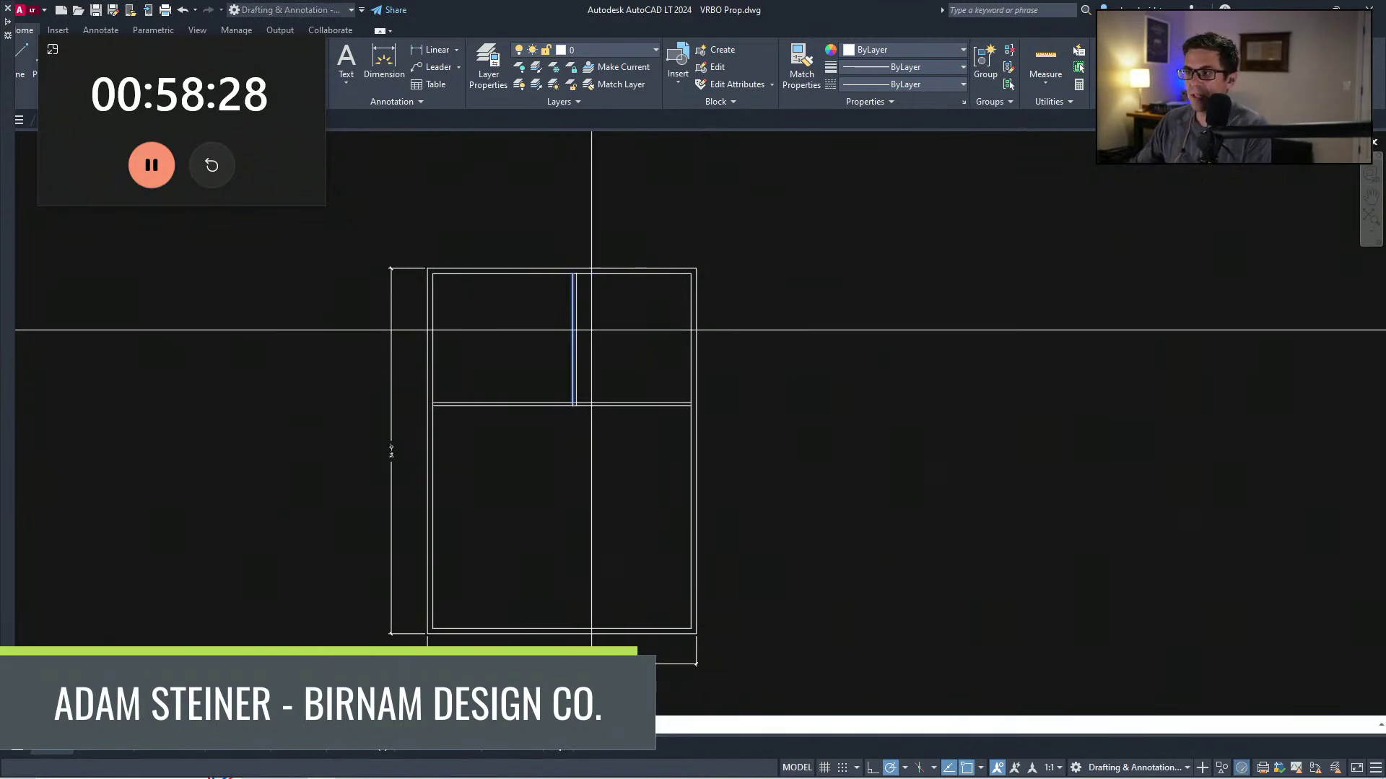
left_click(419, 409)
key("Escape")
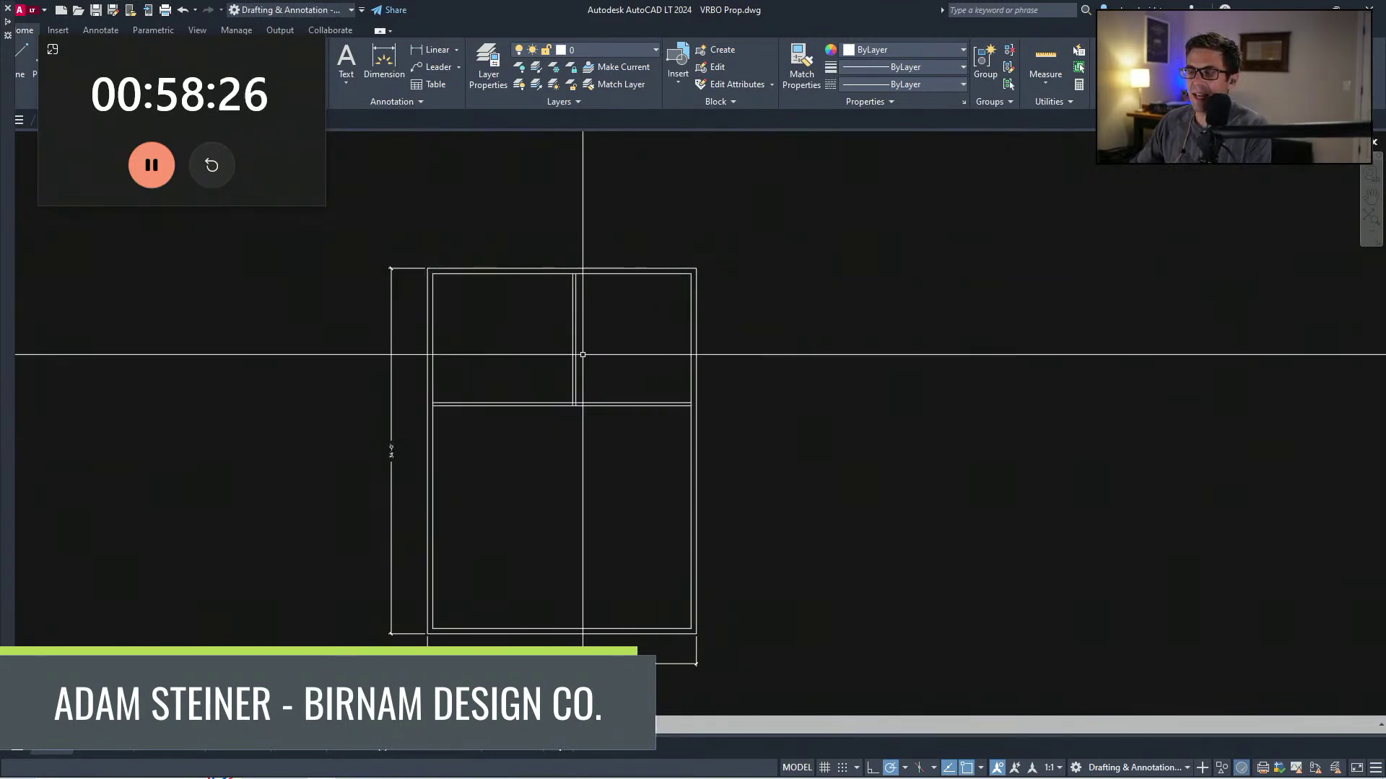
Step: Offset the top inner wall line down to divide the upper-right room
left_click(566, 414)
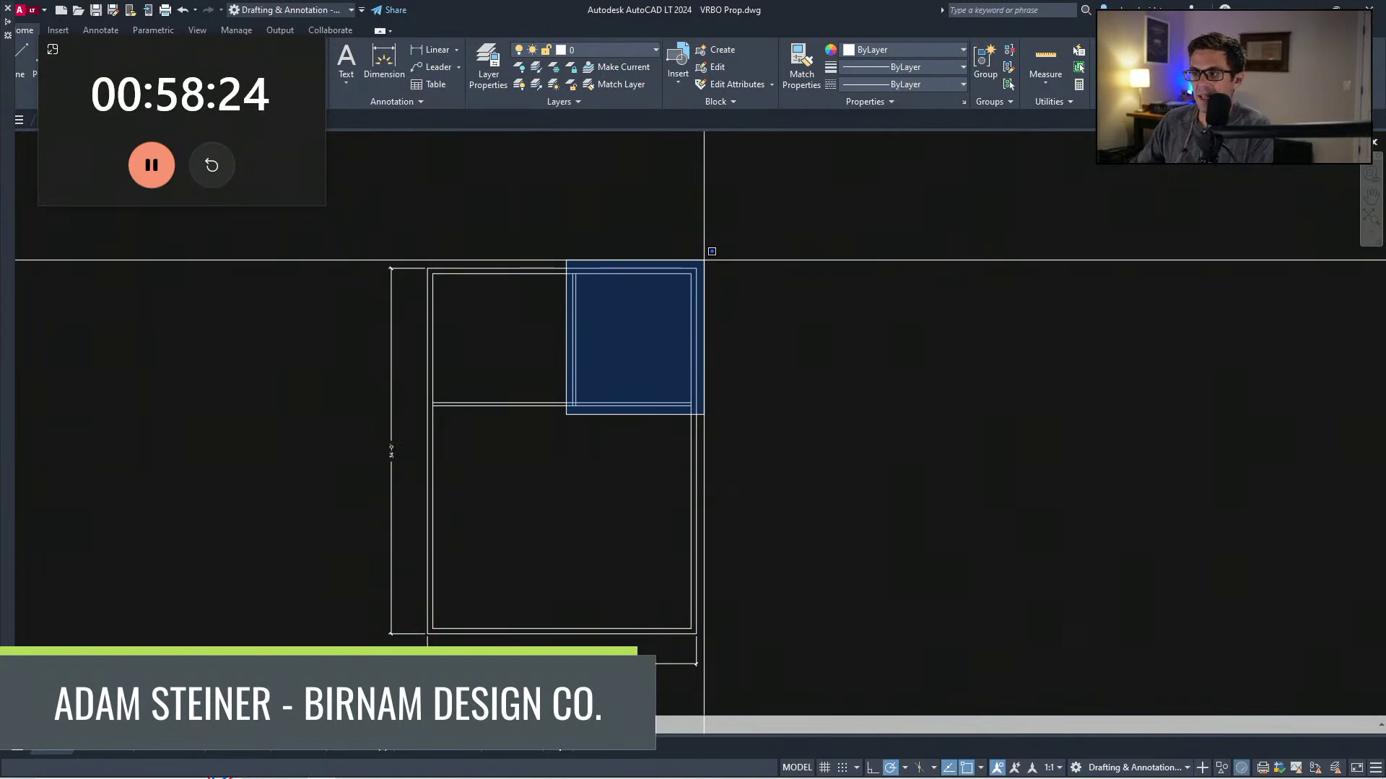
left_click(704, 260)
type("o")
key("space")
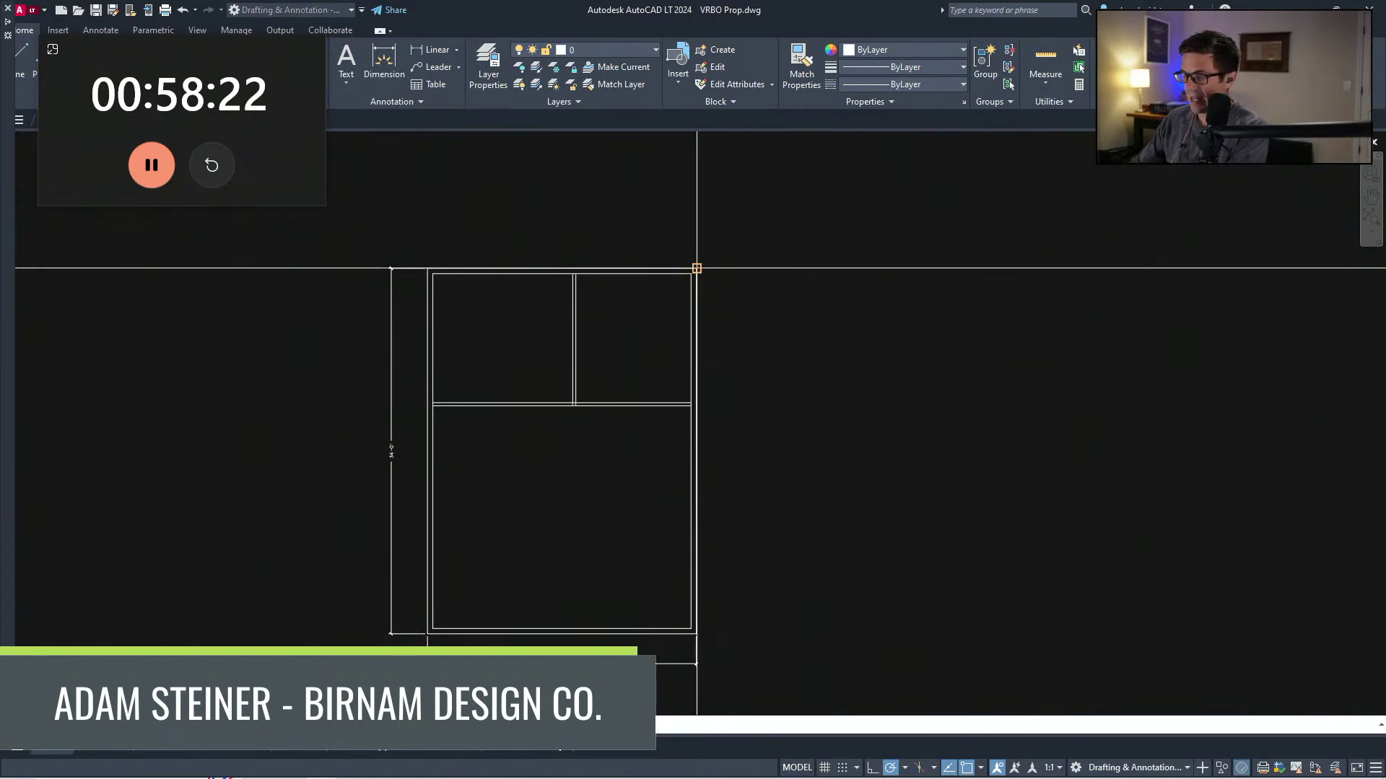
key("space")
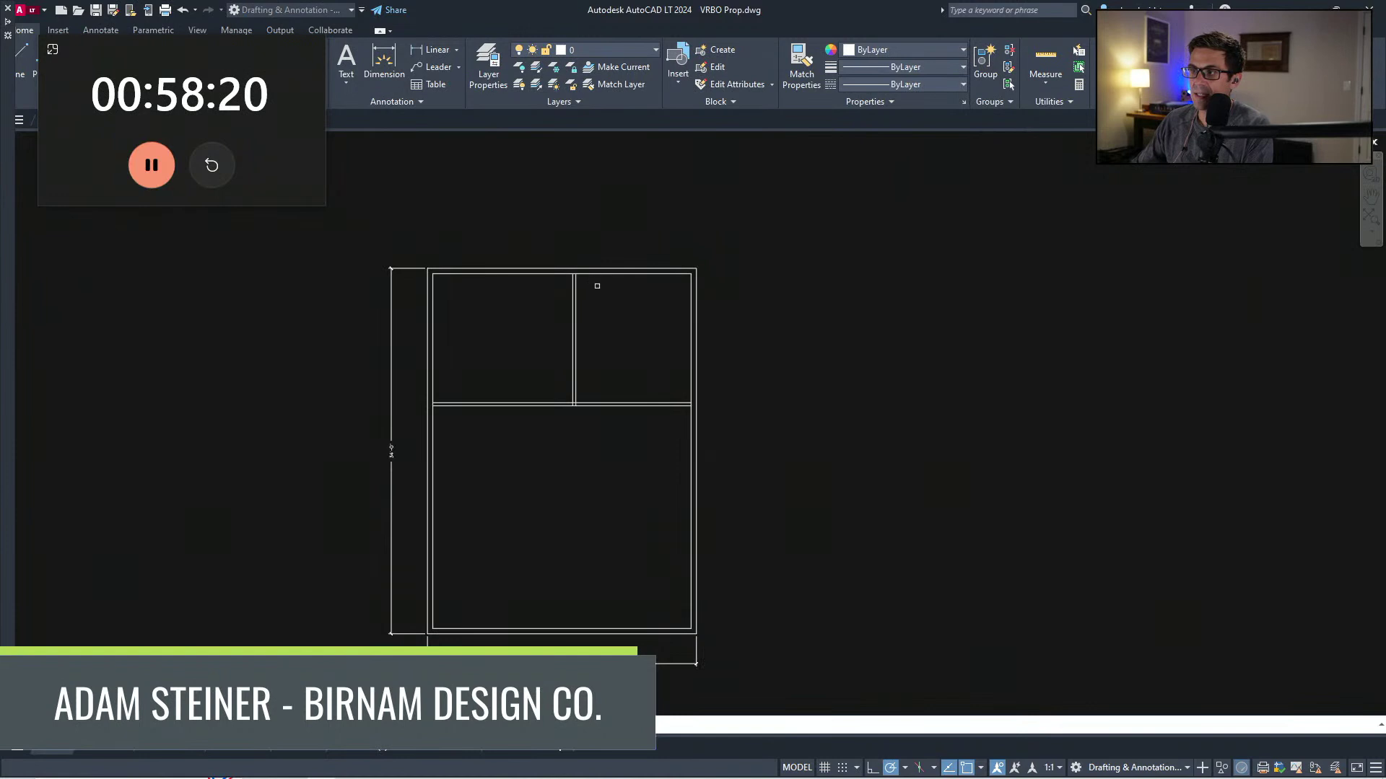
left_click(588, 271)
left_click(587, 356)
Step: Trim the dividing line left of the vertical partition and offset it to complete the wall between the upper-right rooms
scroll(582, 340, "up", 2)
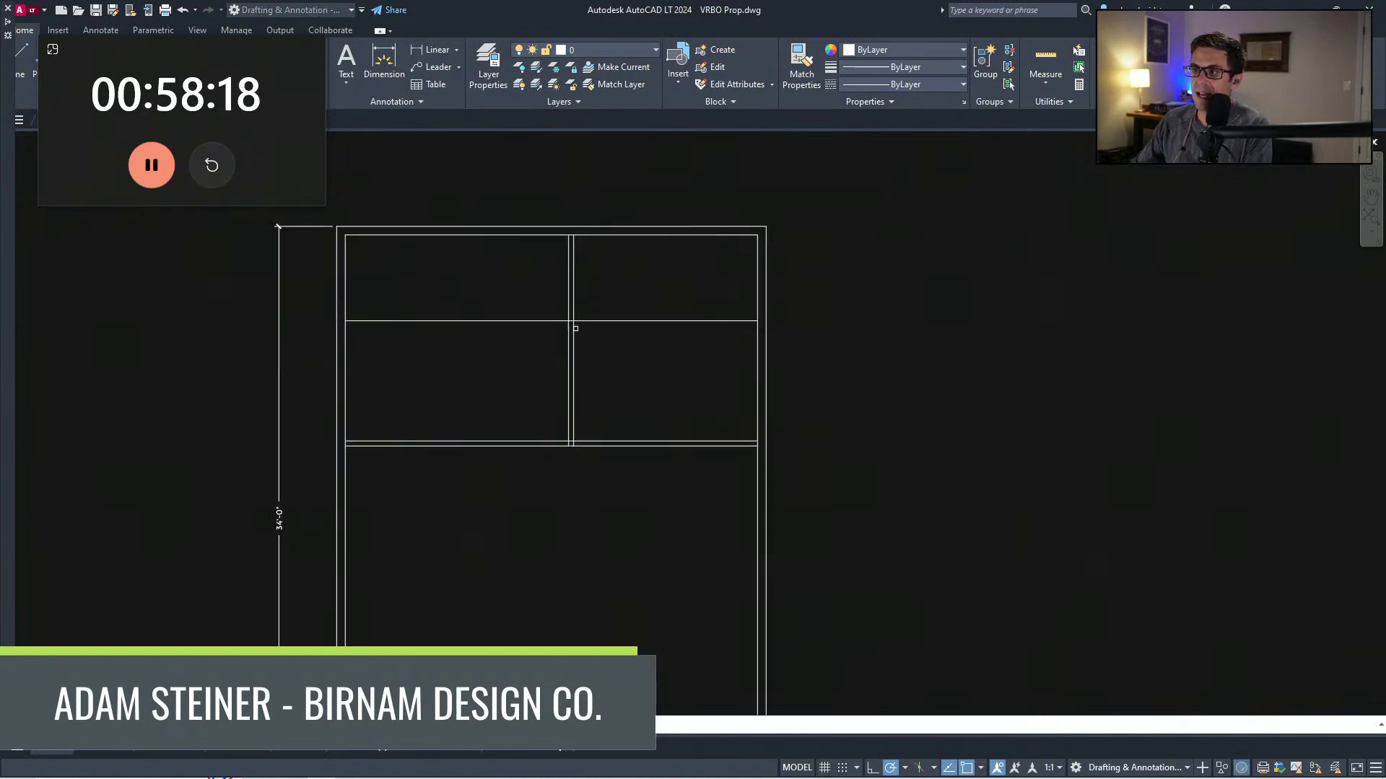
left_click(559, 322)
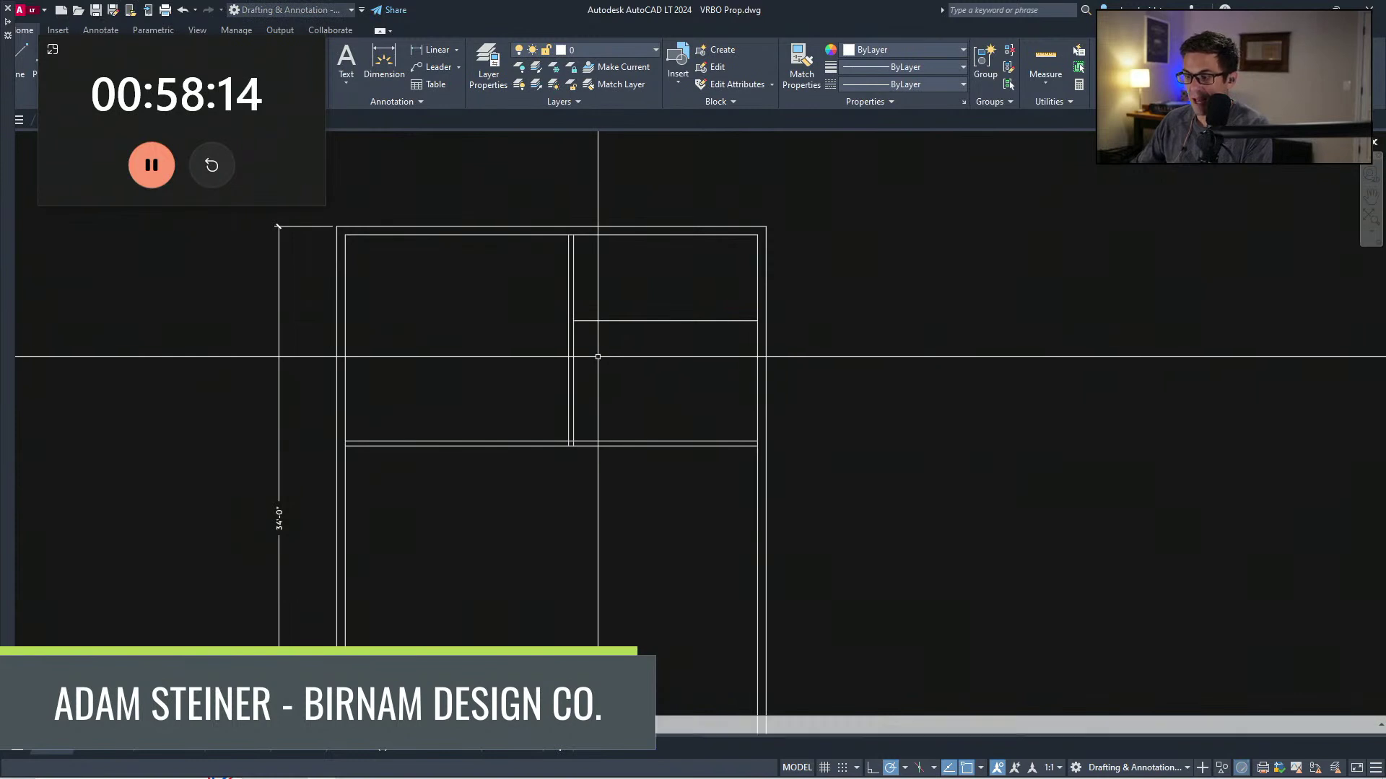
scroll(592, 314, "down", 2)
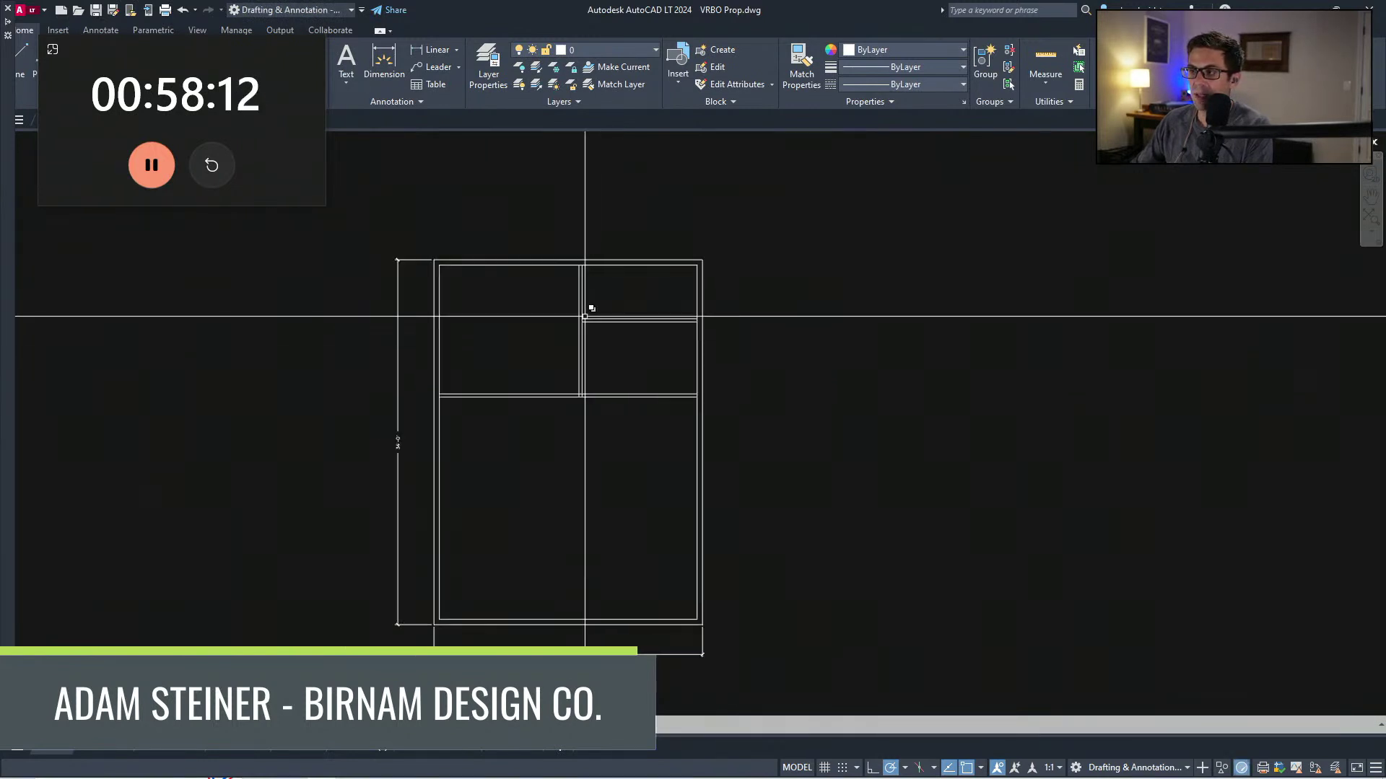
left_click(574, 318)
left_click(711, 260)
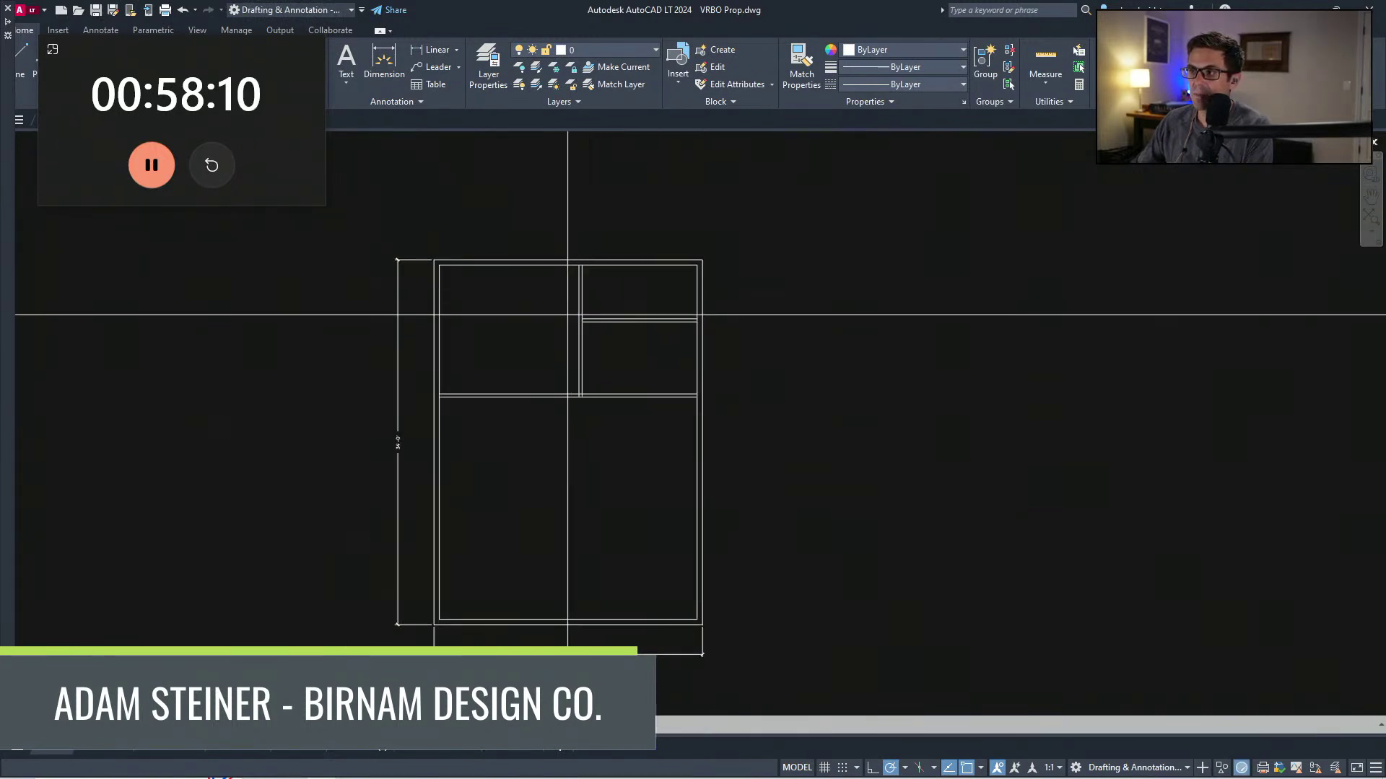
left_click(567, 315)
key("Escape")
middle_click_drag(627, 481, 595, 456)
key("l")
key("Return")
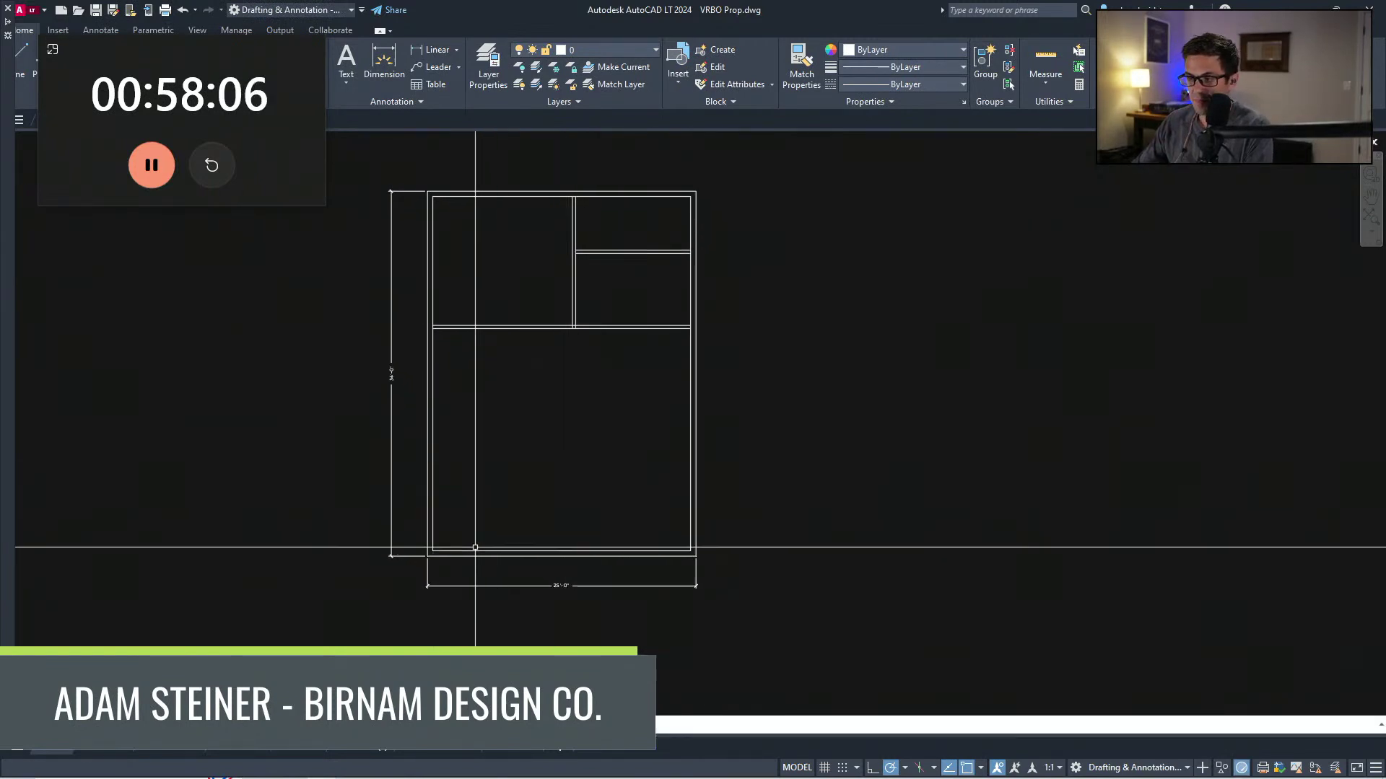
left_click(433, 550)
key("Escape")
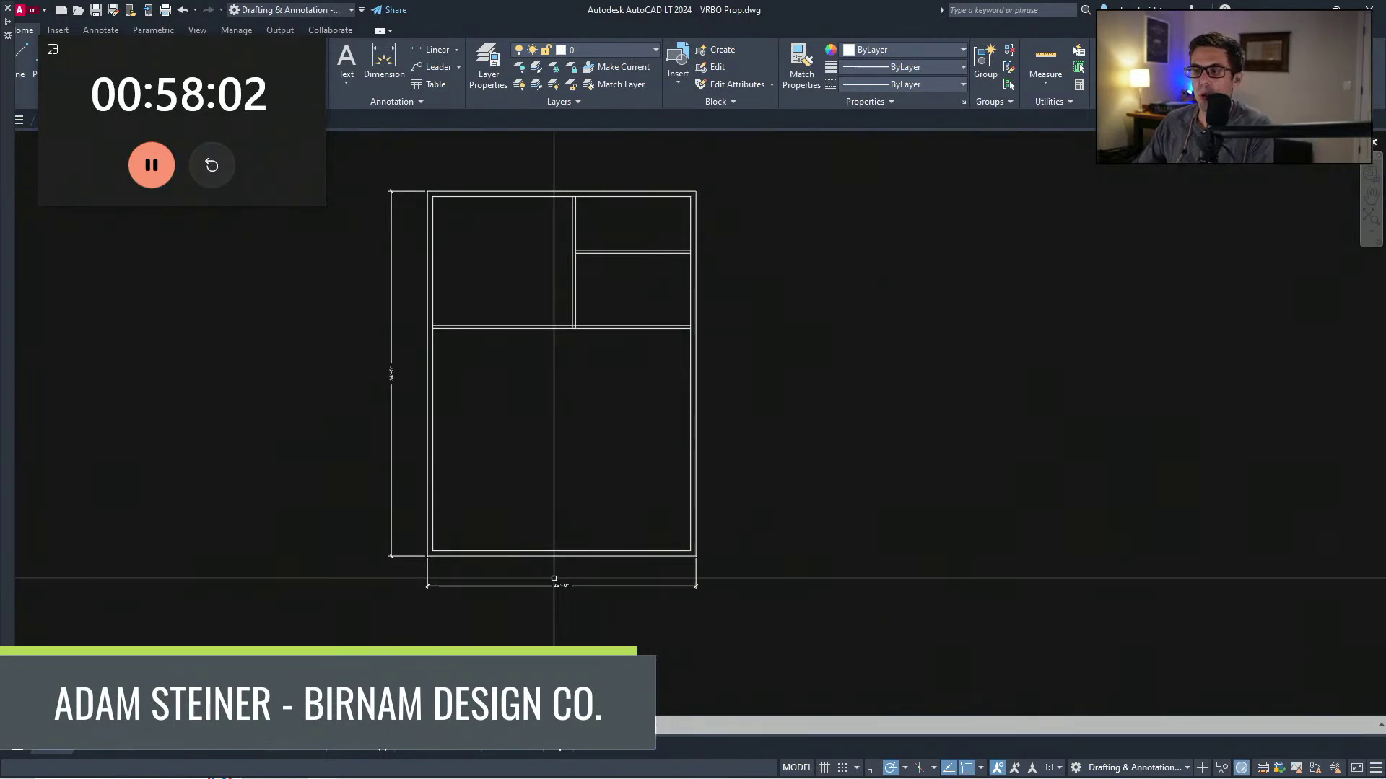
Step: Measure the large lower room diagonally from its bottom-left inner corner to its top-right inner corner
scroll(548, 578, "up", 2)
type("di")
key("Return")
left_click(371, 535)
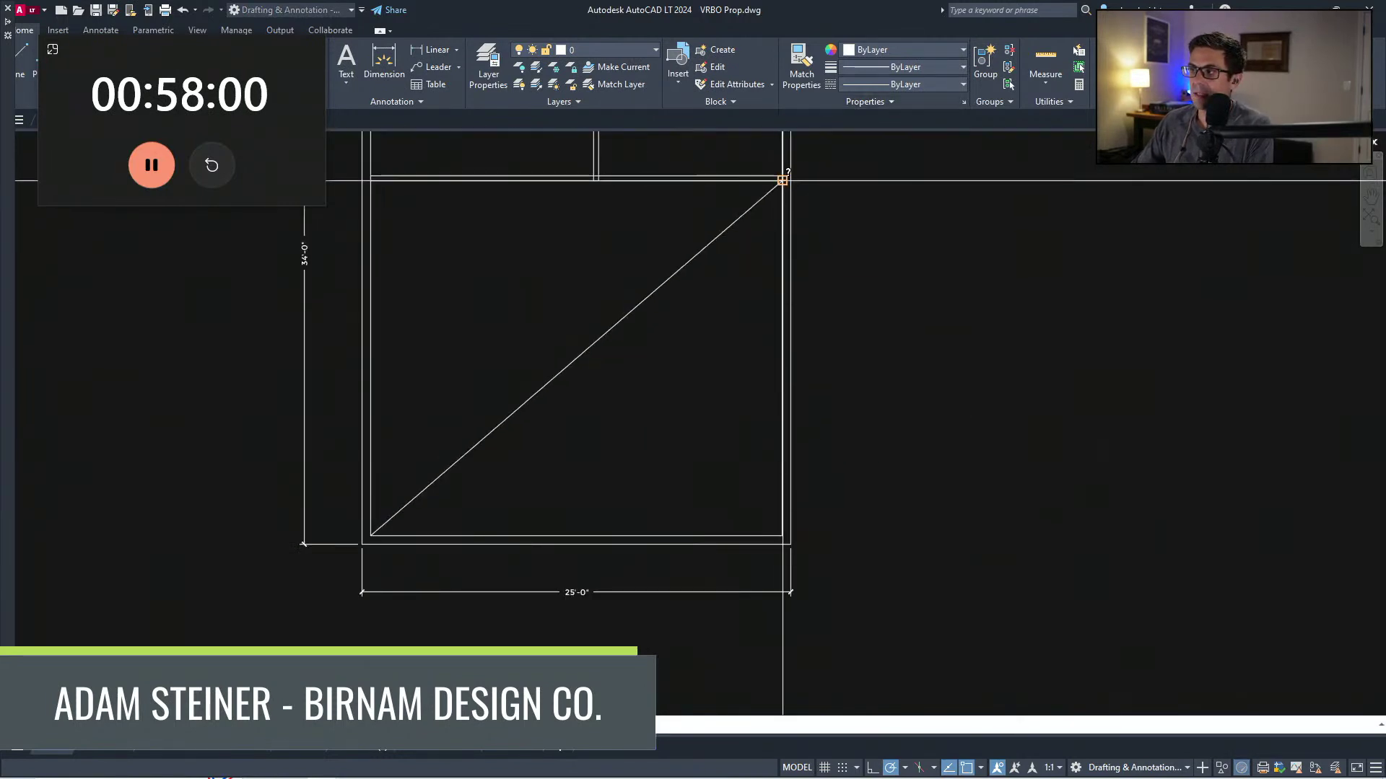
left_click(782, 180)
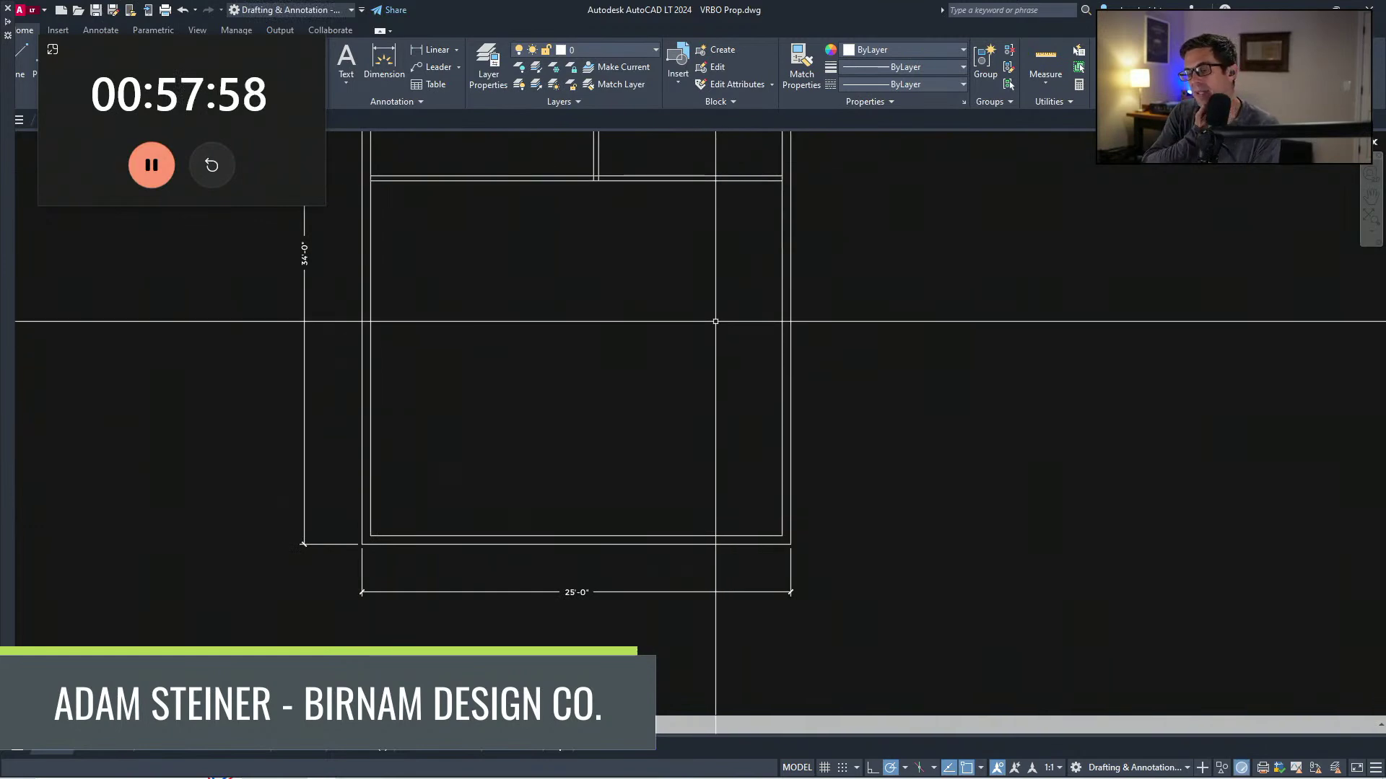
Step: Offset the lower line of the horizontal partition down into the large room to mark a hallway-width strip
middle_click_drag(427, 298, 467, 374)
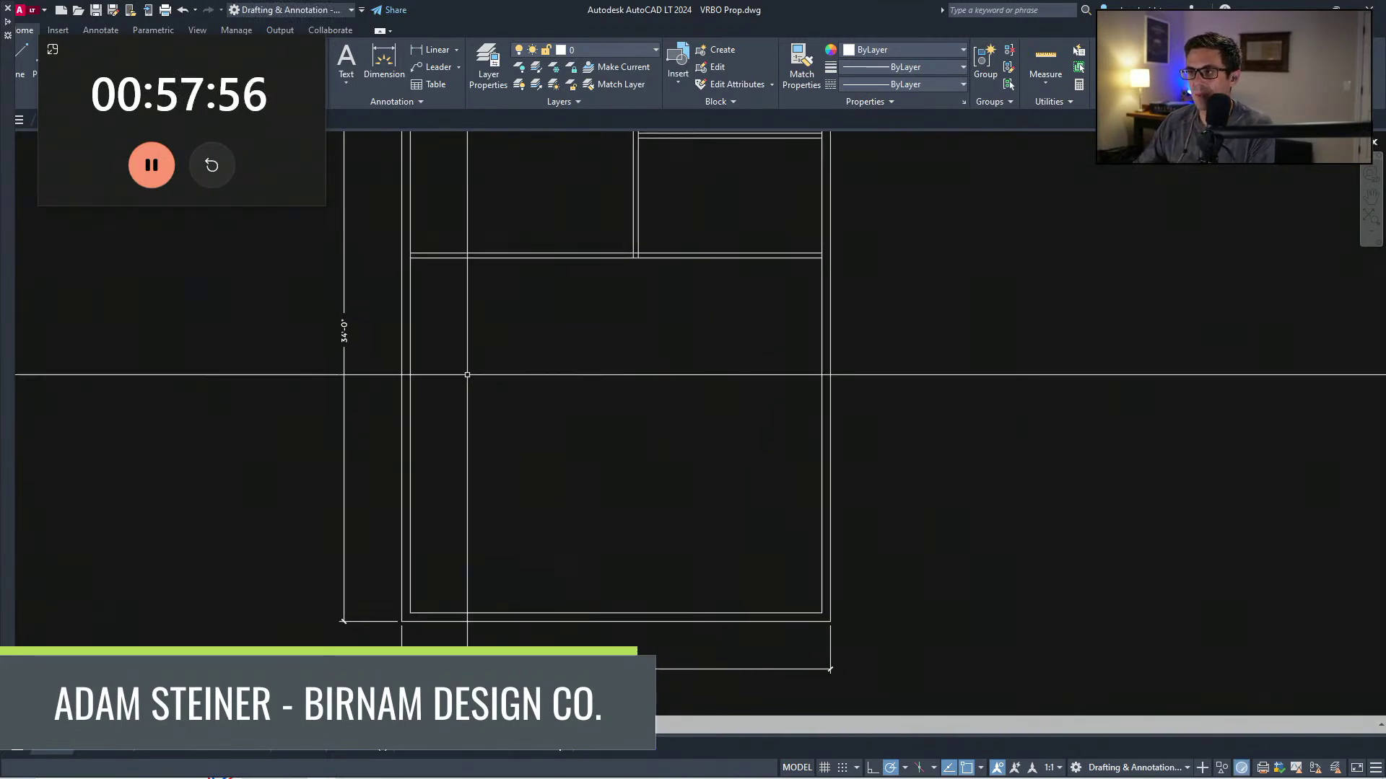
middle_click_drag(524, 312, 495, 370)
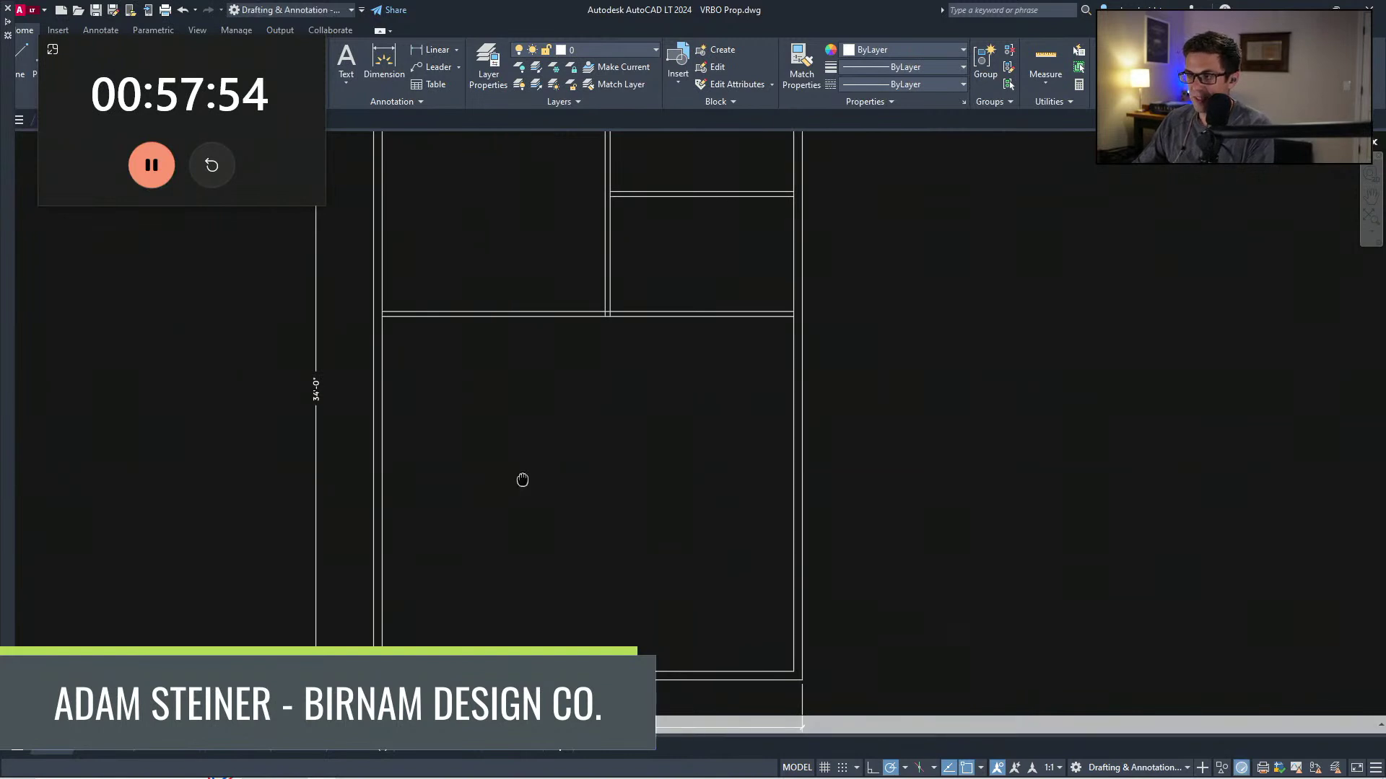
mouse_move(523, 479)
middle_mouse_down()
mouse_move(501, 399)
mouse_move(522, 393)
middle_mouse_up()
scroll(522, 393, "down", 2)
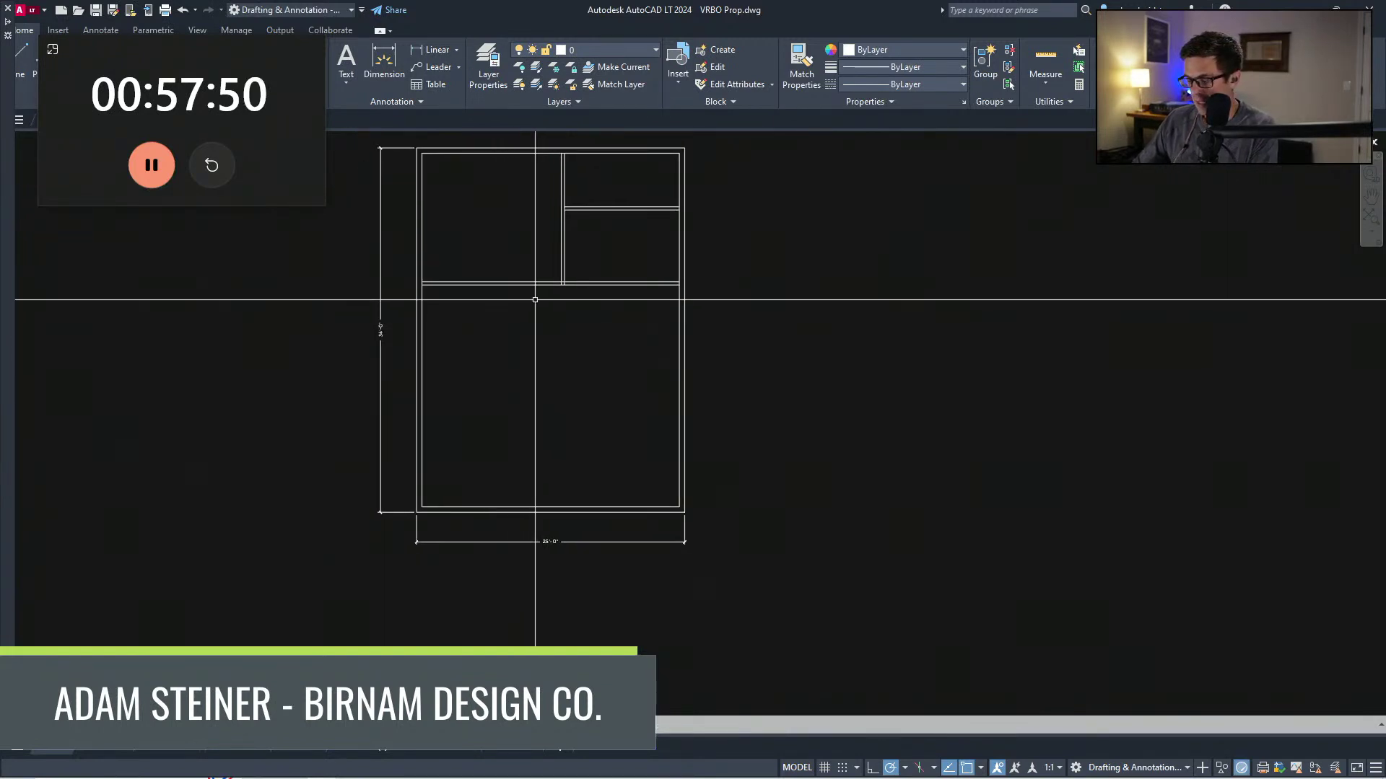
key("Return")
left_click(498, 286)
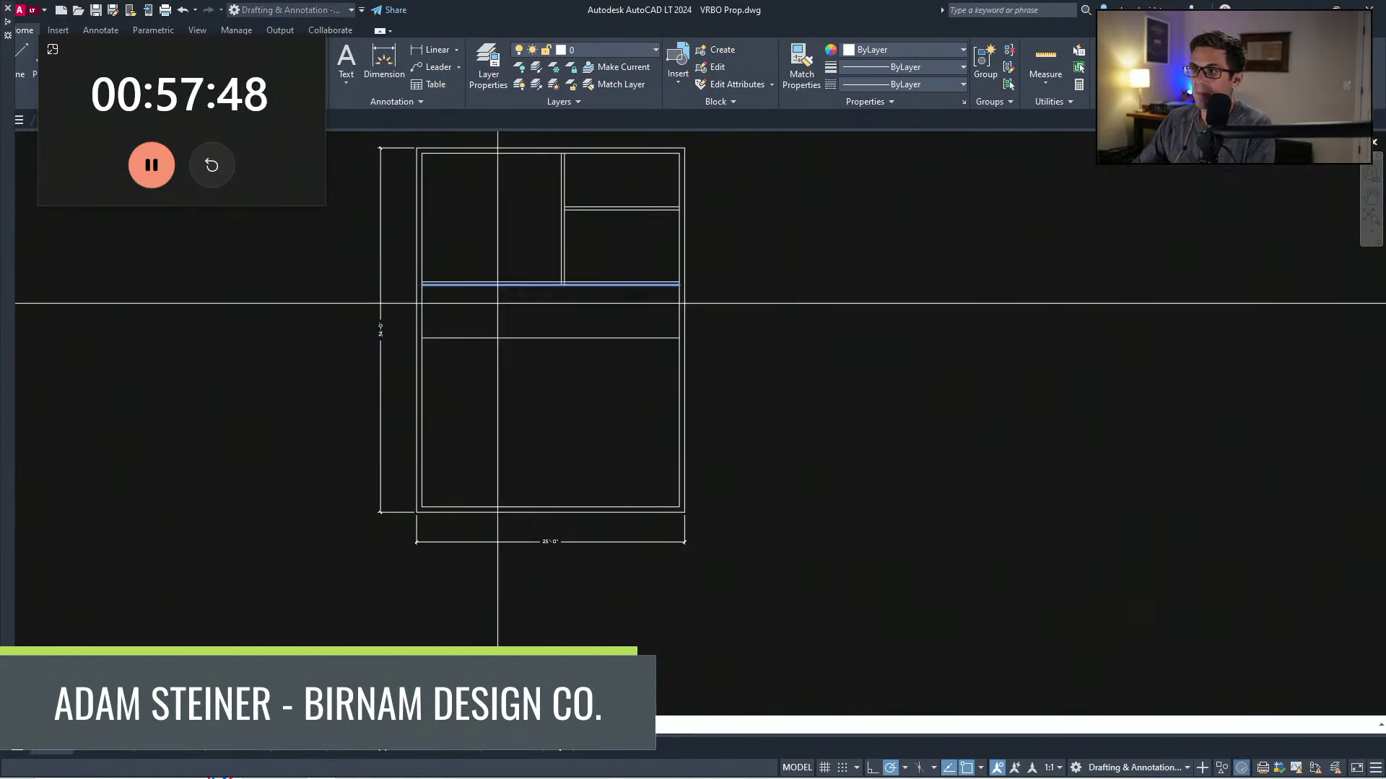
left_click(499, 311)
key("Escape")
Step: Offset the new line to form a second horizontal partition and extend the vertical partition down to it
type("o")
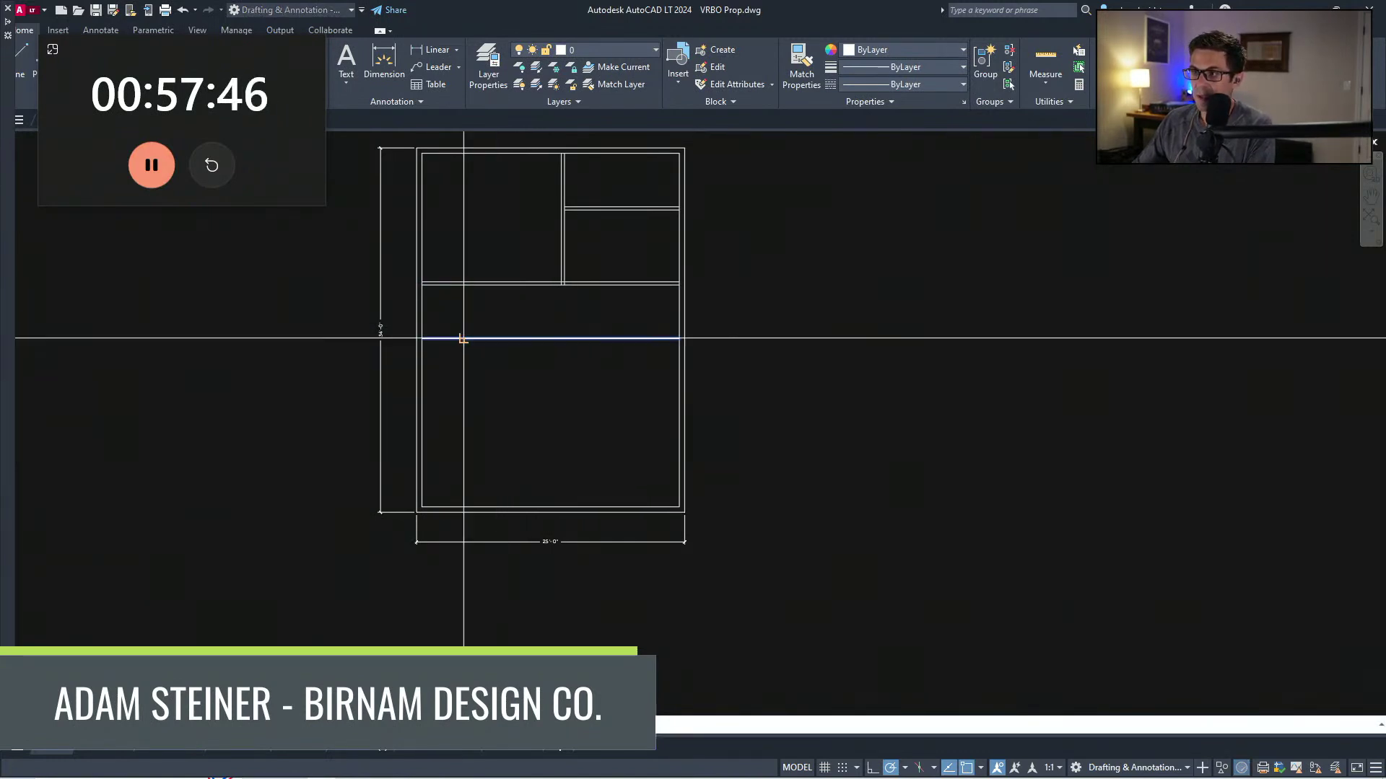
scroll(552, 302, "up", 4)
scroll(566, 368, "down", 2)
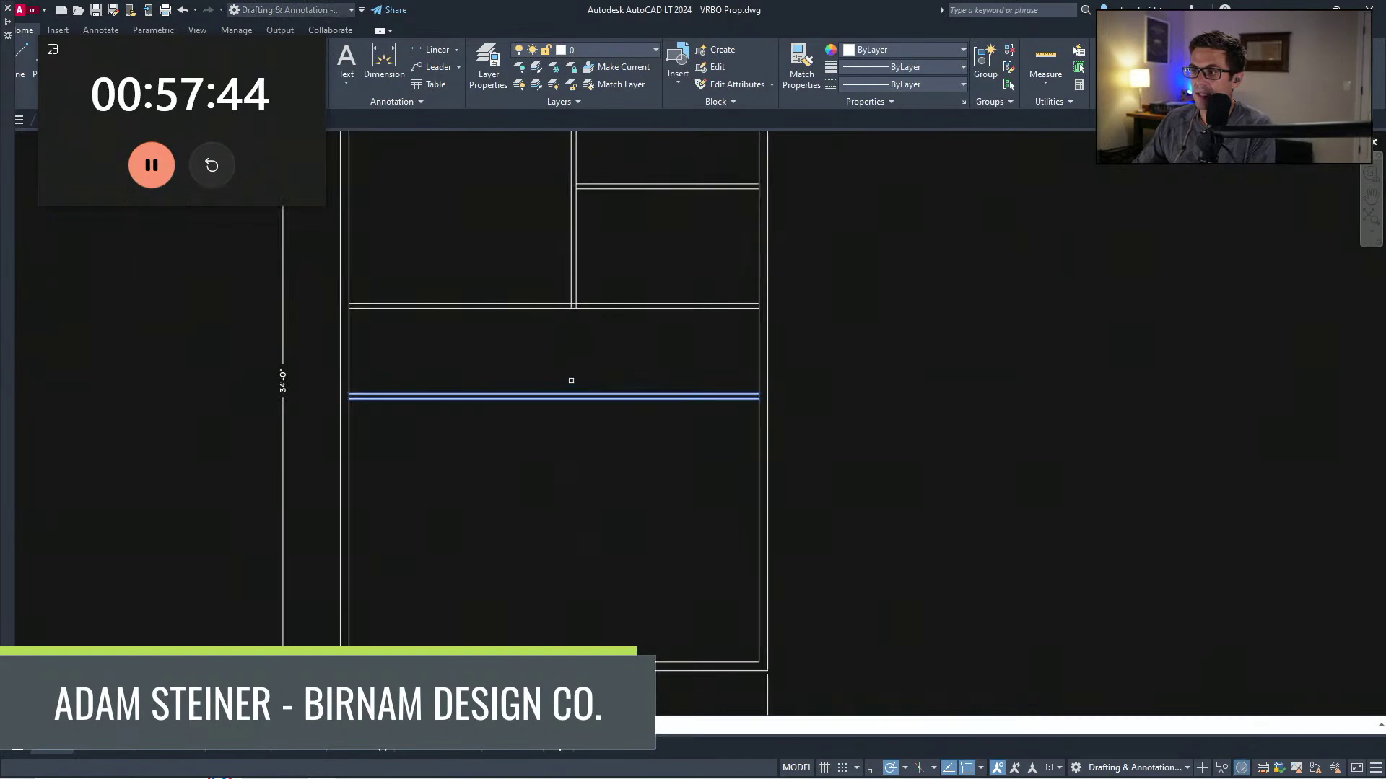
middle_click_drag(529, 420, 551, 402)
scroll(551, 403, "down", 2)
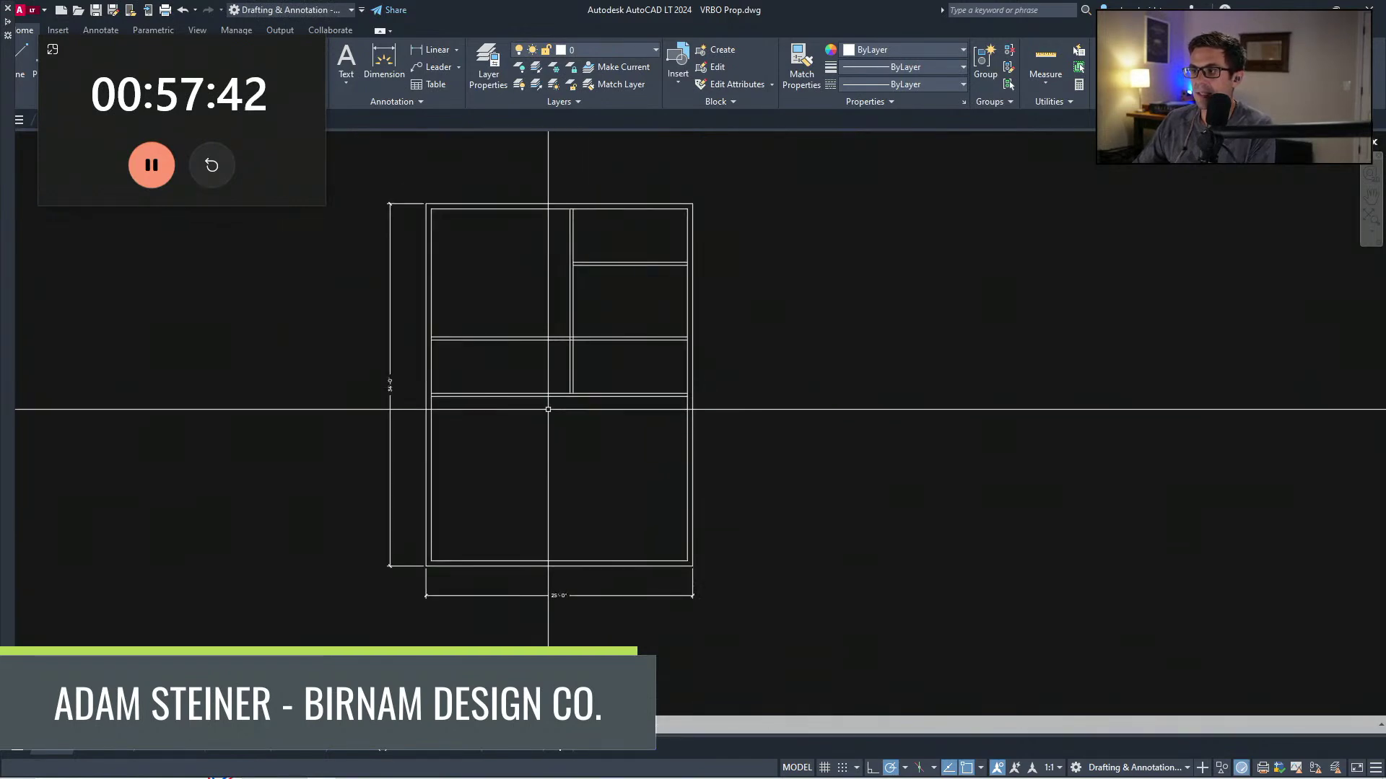
Step: Delete the second horizontal partition in the large room and trim the vertical partition back to the upper horizontal one
left_click(695, 332)
left_click(407, 404)
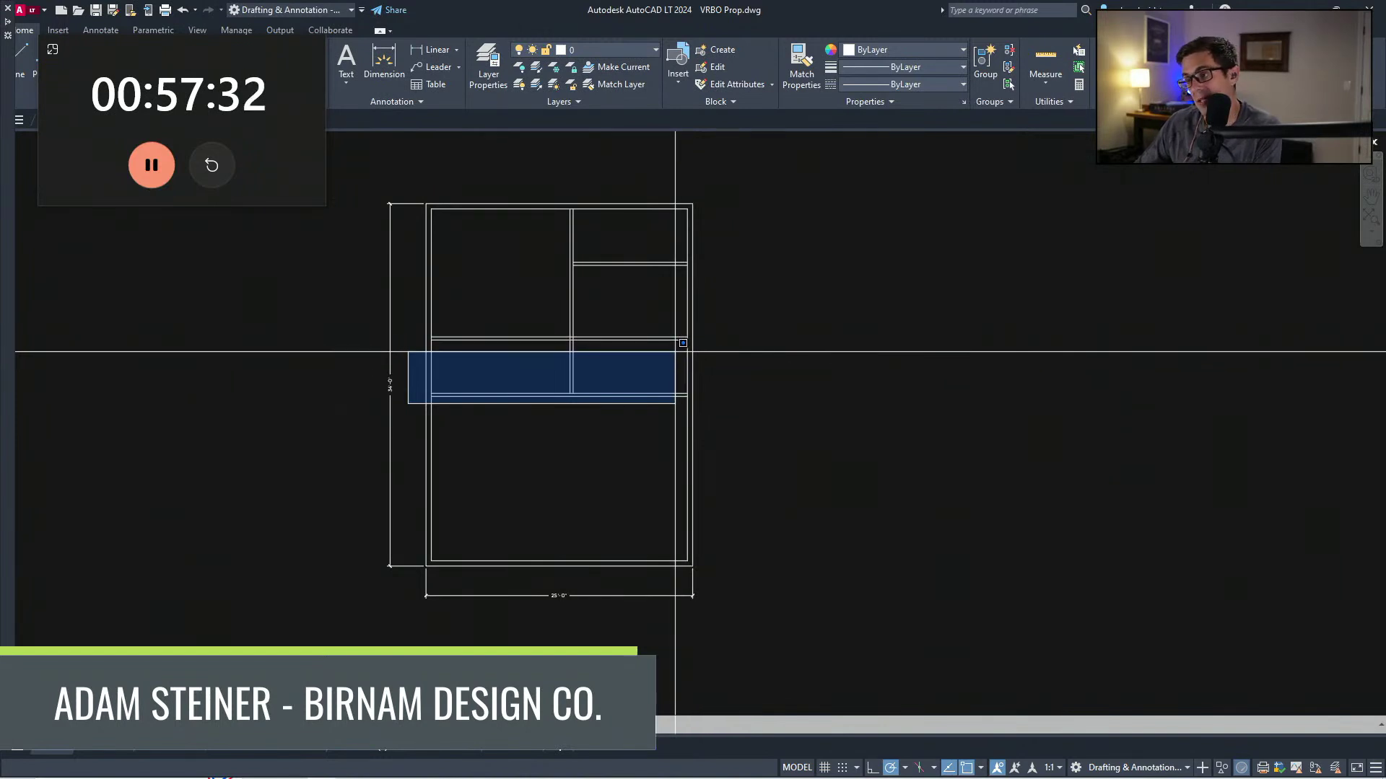
left_click(675, 350)
scroll(588, 407, "up", 2)
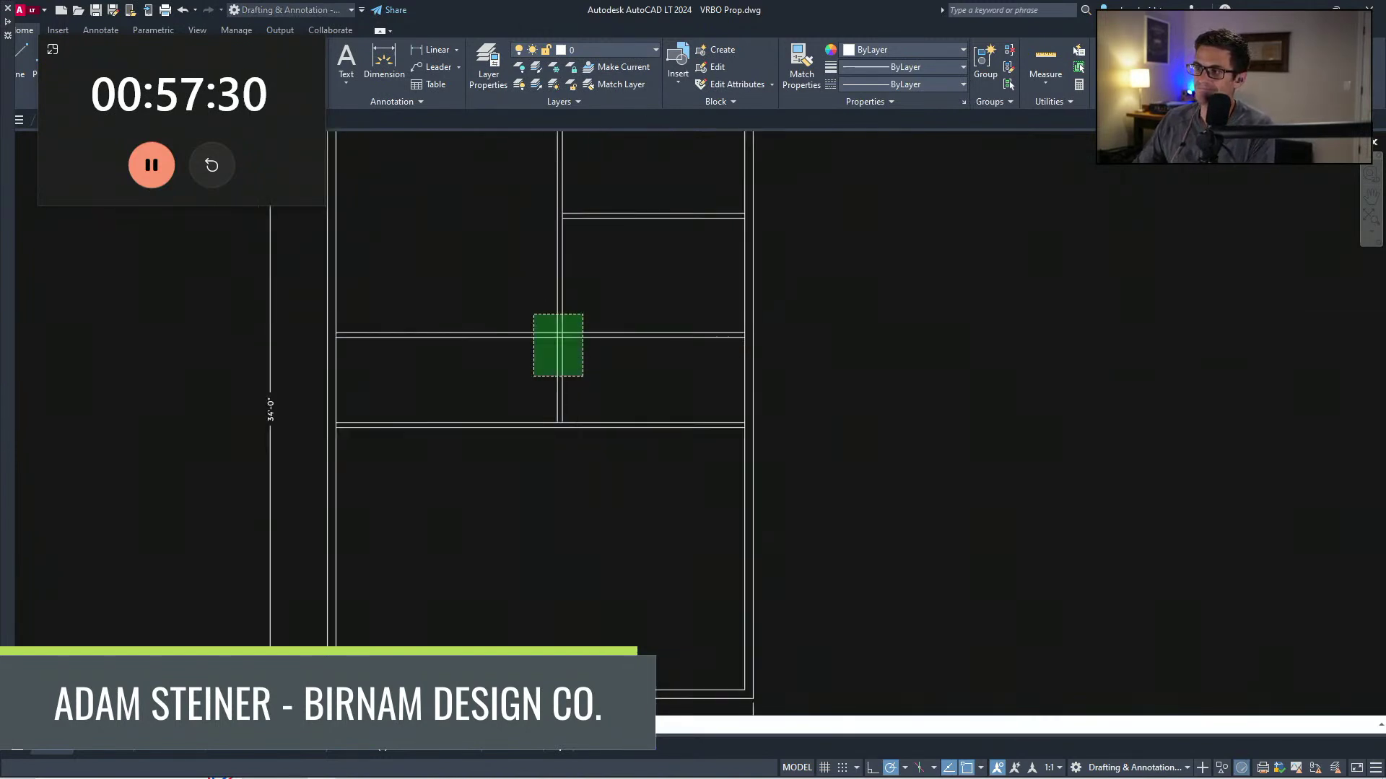
middle_click_drag(555, 438, 552, 419)
scroll(526, 396, "down", 6)
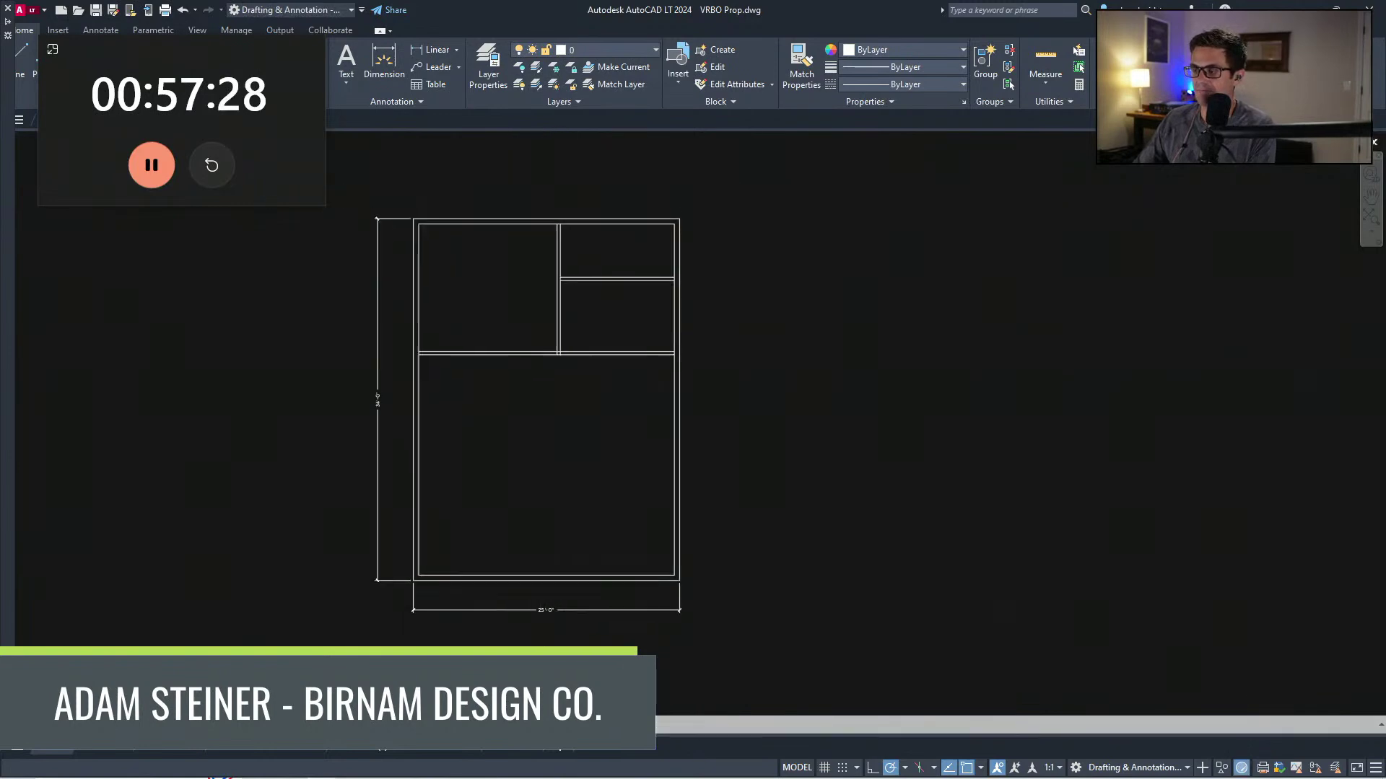
Step: Copy the economical kitchen layout with island, sink run, range and refrigerator from the layout library to beside the floor plan
scroll(739, 566, "up", 5)
middle_click_drag(330, 380, 303, 455)
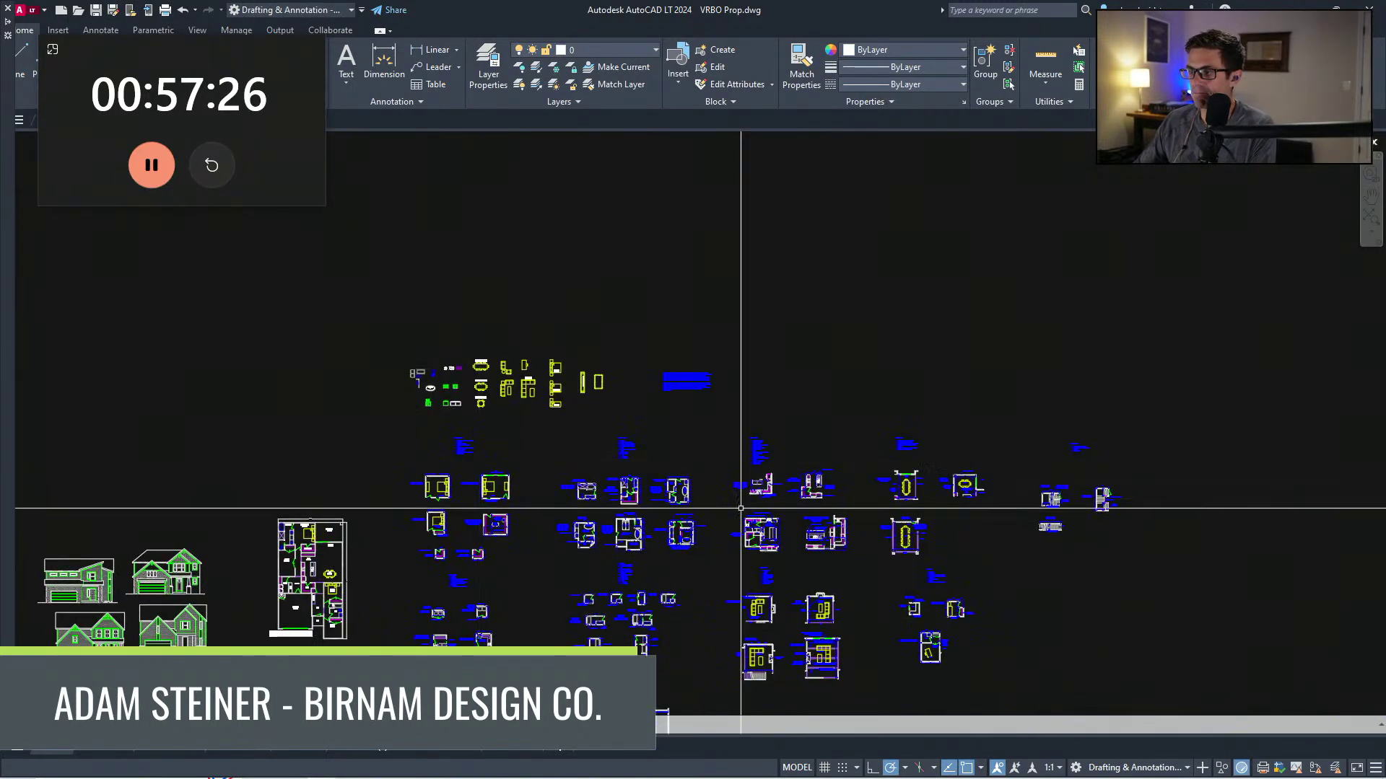
middle_click_drag(941, 537, 767, 523)
scroll(608, 482, "up", 6)
scroll(602, 474, "up", 3)
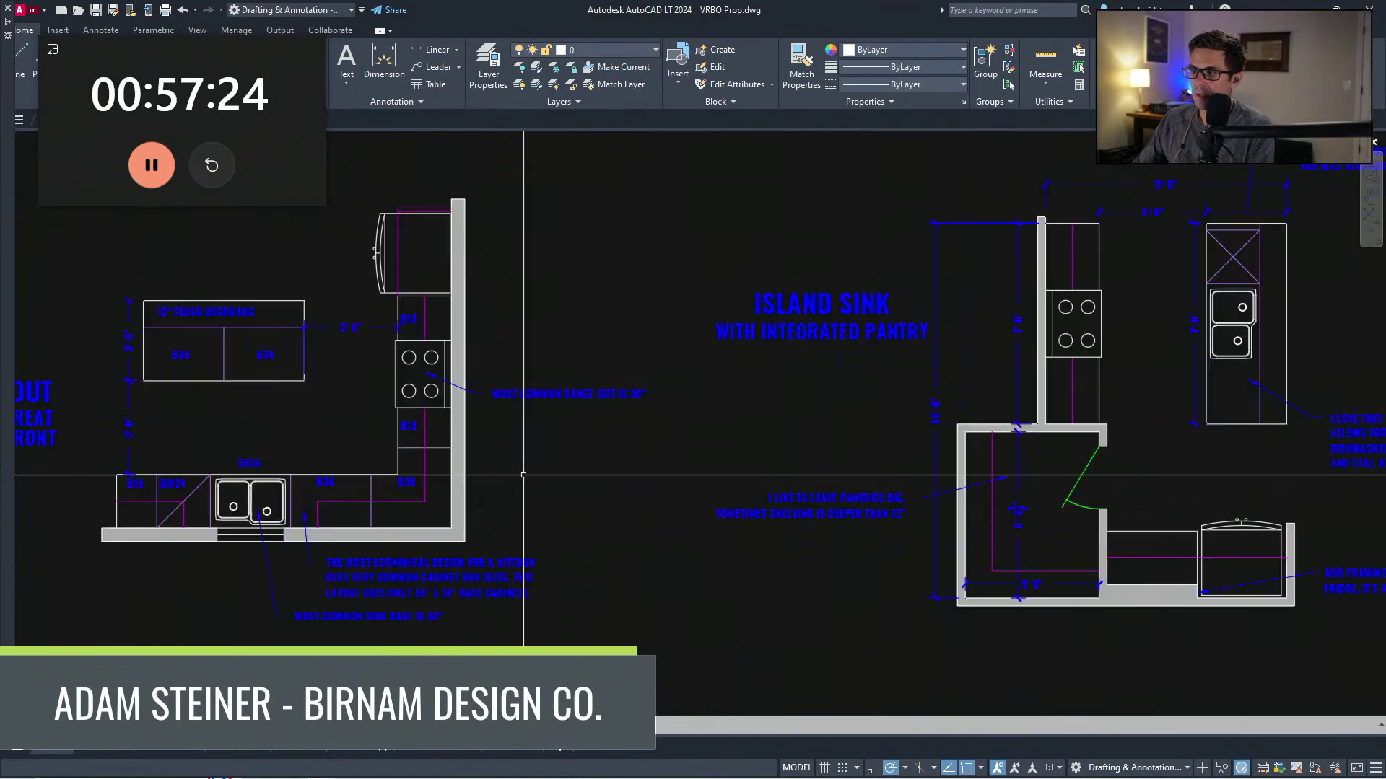
middle_click_drag(408, 507, 529, 522)
left_click(581, 556)
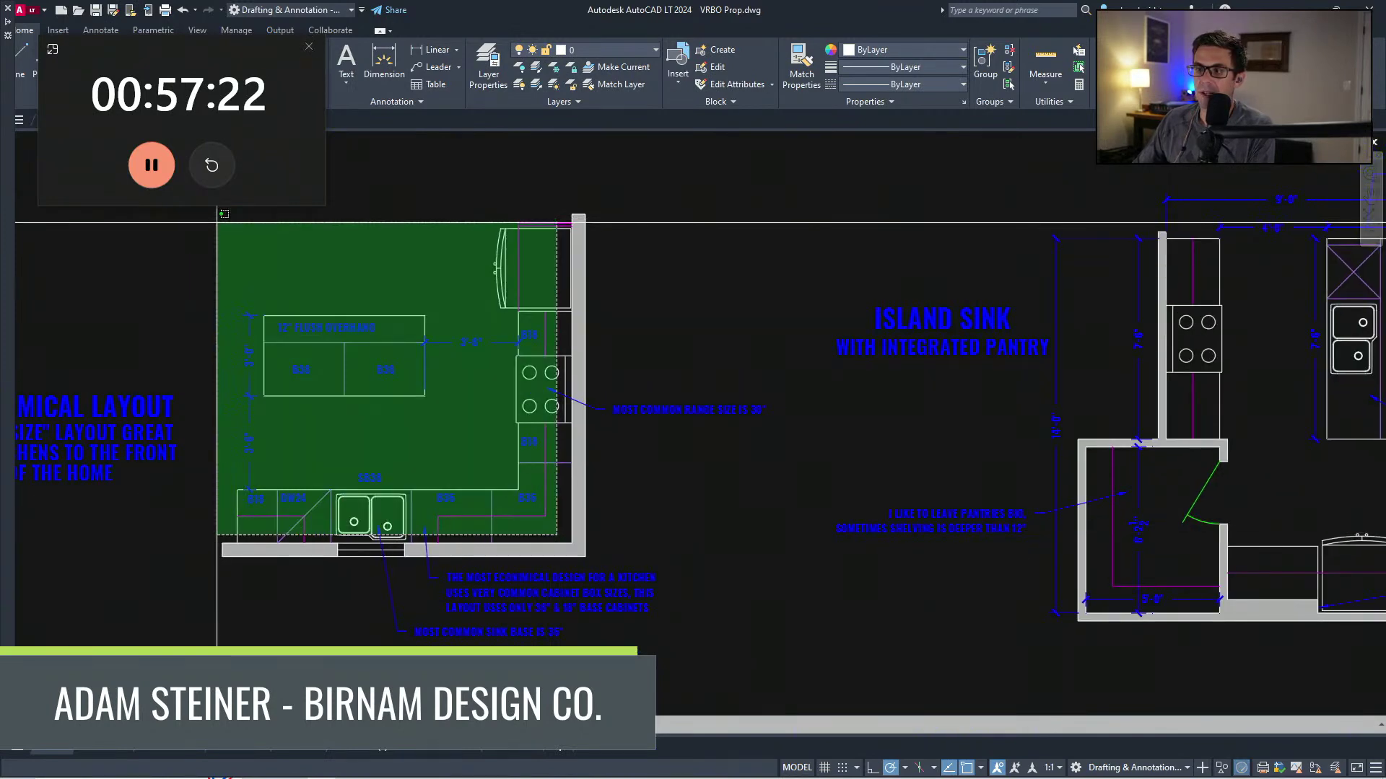
left_click(217, 218)
middle_click_drag(468, 272, 483, 331)
scroll(570, 328, "down", 6)
type("co")
key("space")
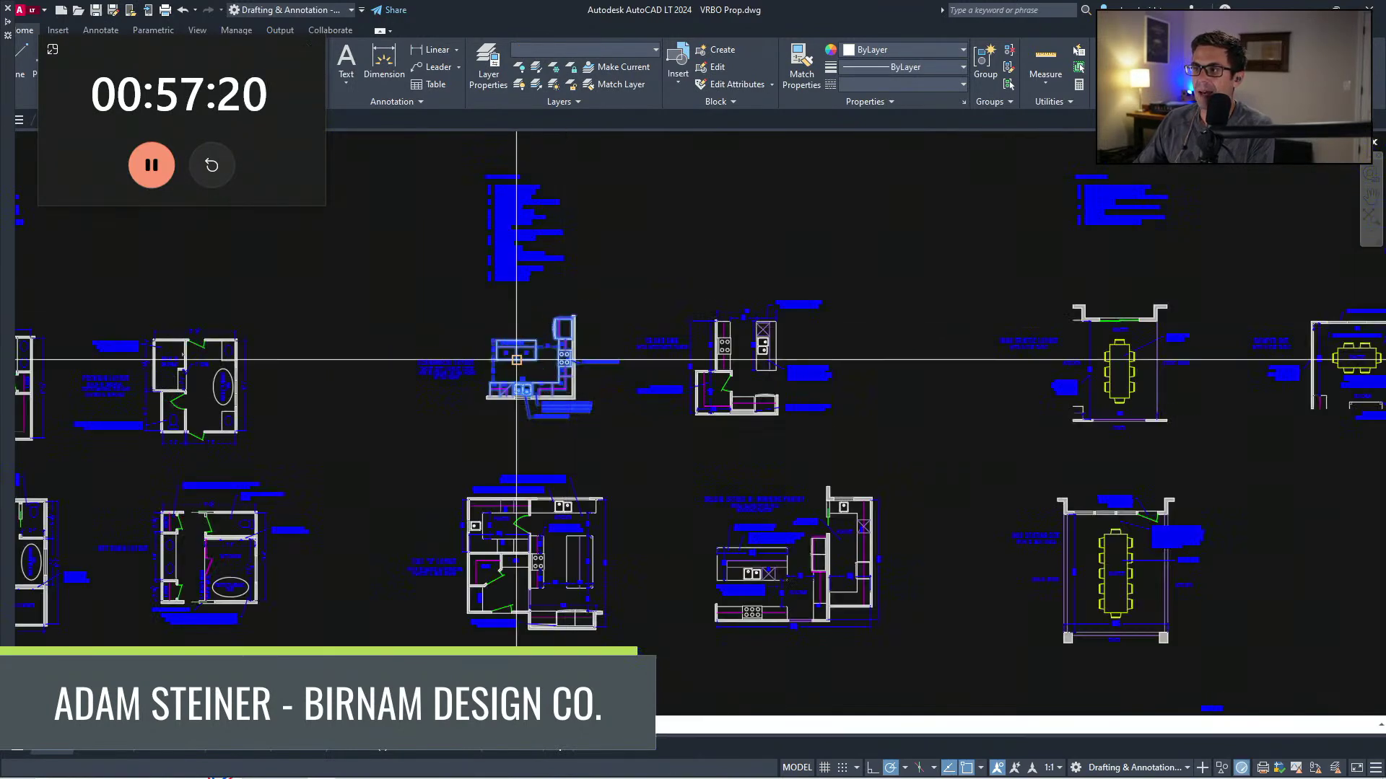
left_click(516, 358)
scroll(517, 358, "down", 8)
middle_click_drag(845, 568, 445, 359)
middle_click_drag(536, 598, 414, 344)
scroll(500, 497, "down", 4)
scroll(361, 287, "up", 4)
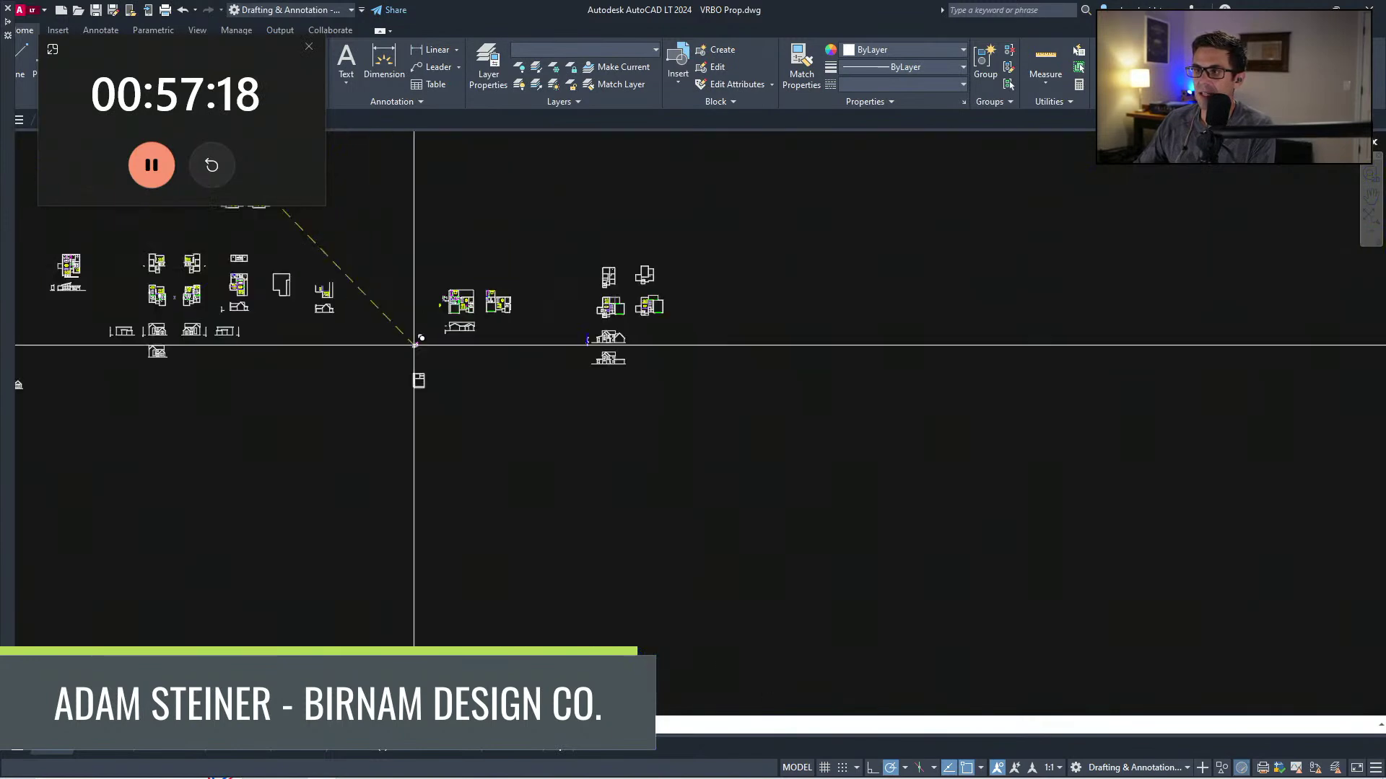
scroll(418, 383, "up", 8)
scroll(389, 390, "up", 4)
middle_click_drag(389, 391, 376, 399)
scroll(462, 390, "up", 2)
left_click(719, 416)
key("Escape")
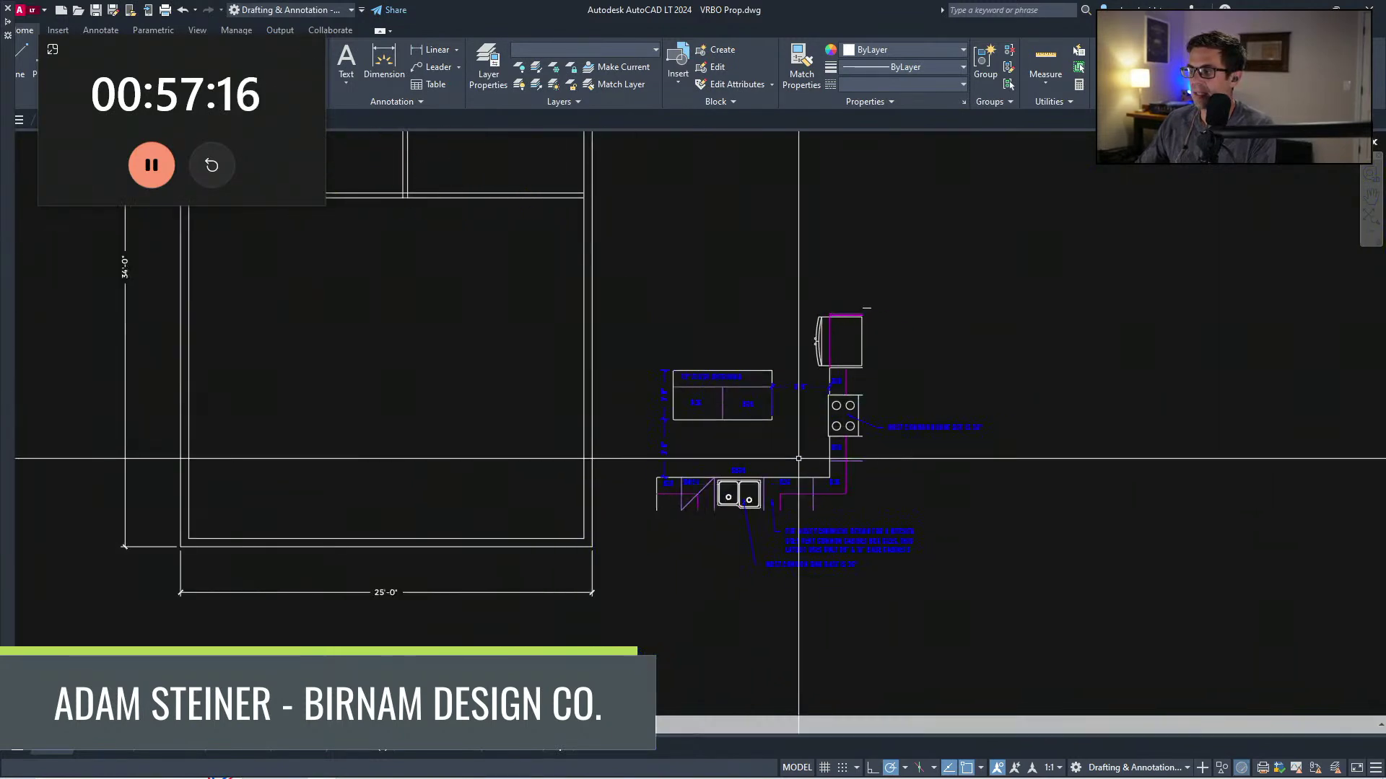
Step: Delete the notes below the copied kitchen's sink run, the vertical dimensions beside the island and the B18 and DW24 labels
scroll(1047, 604, "up", 4)
left_click(801, 557)
left_click(279, 407)
key("Delete")
scroll(436, 433, "up", 3)
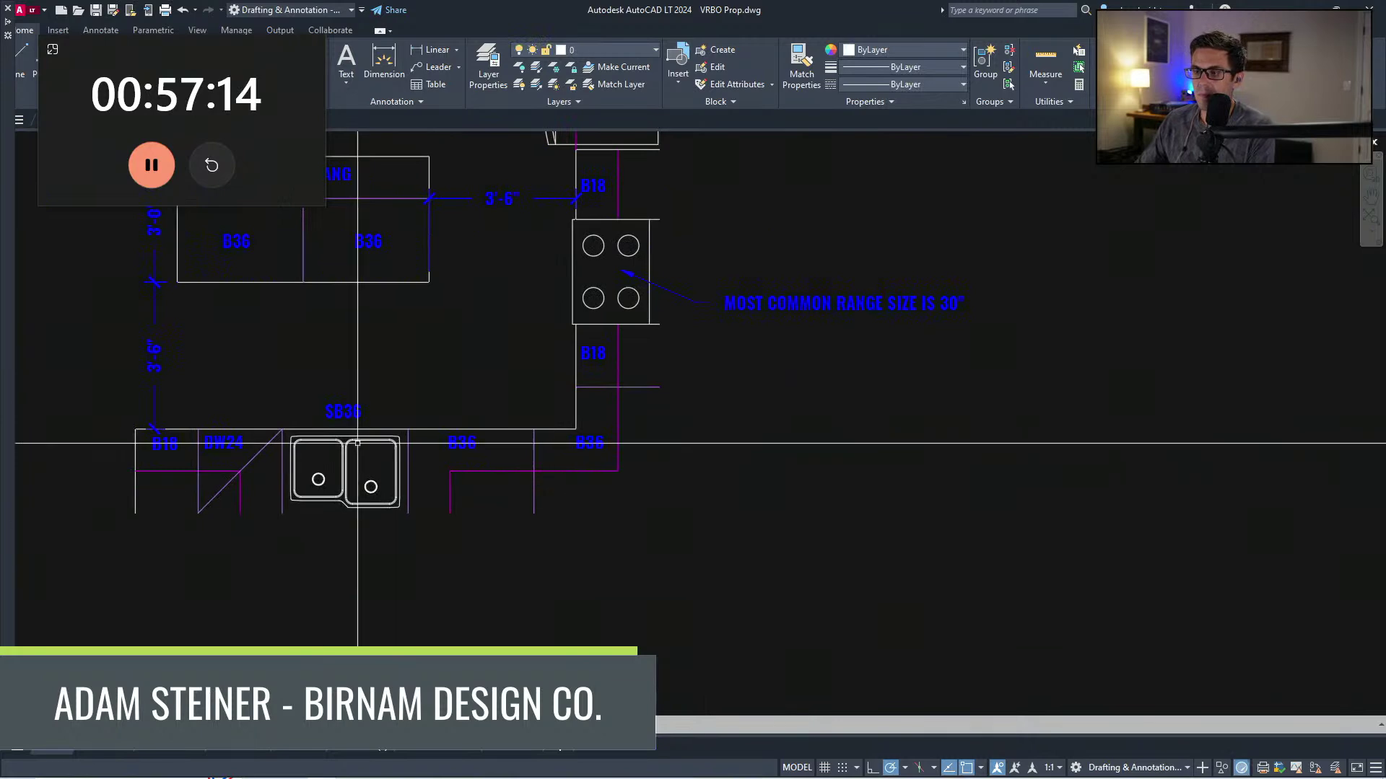
left_click(462, 402)
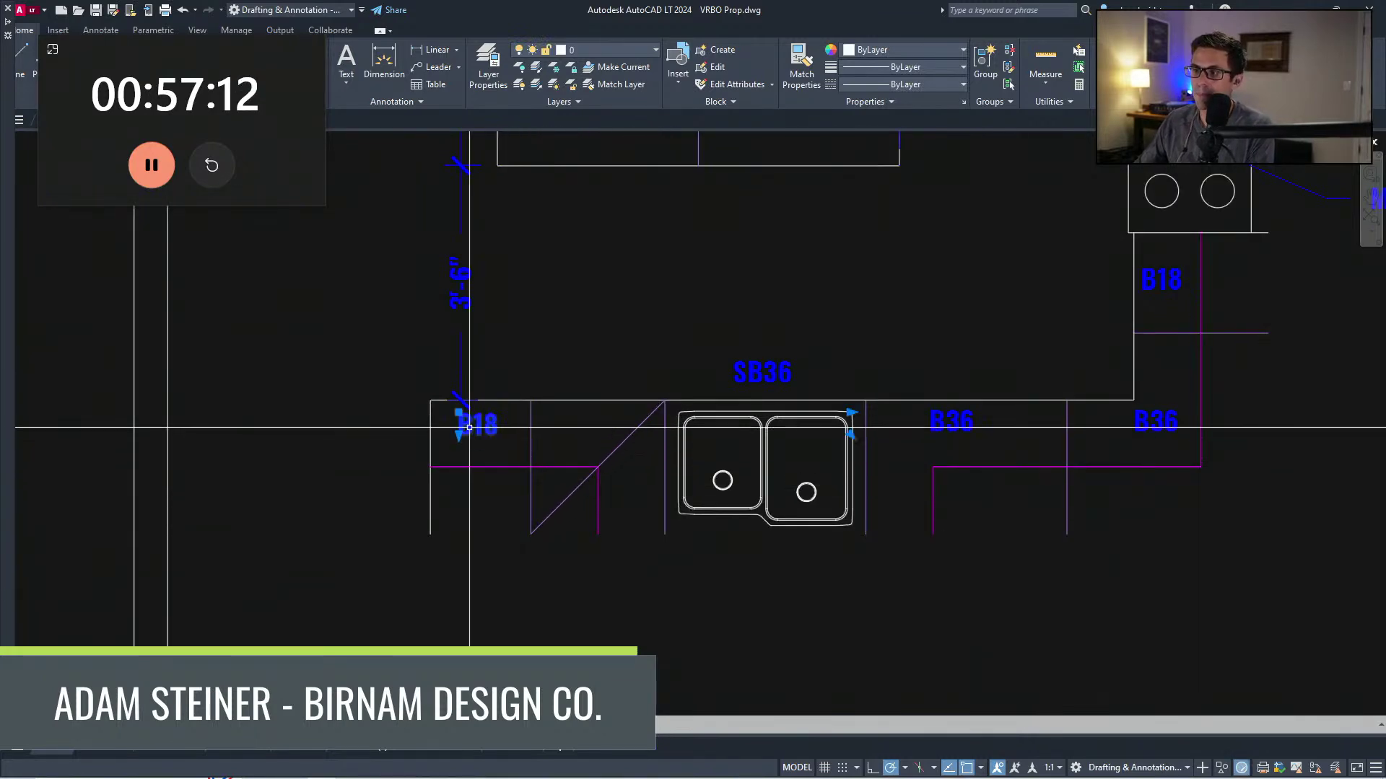
scroll(498, 517, "down", 3)
key("Delete")
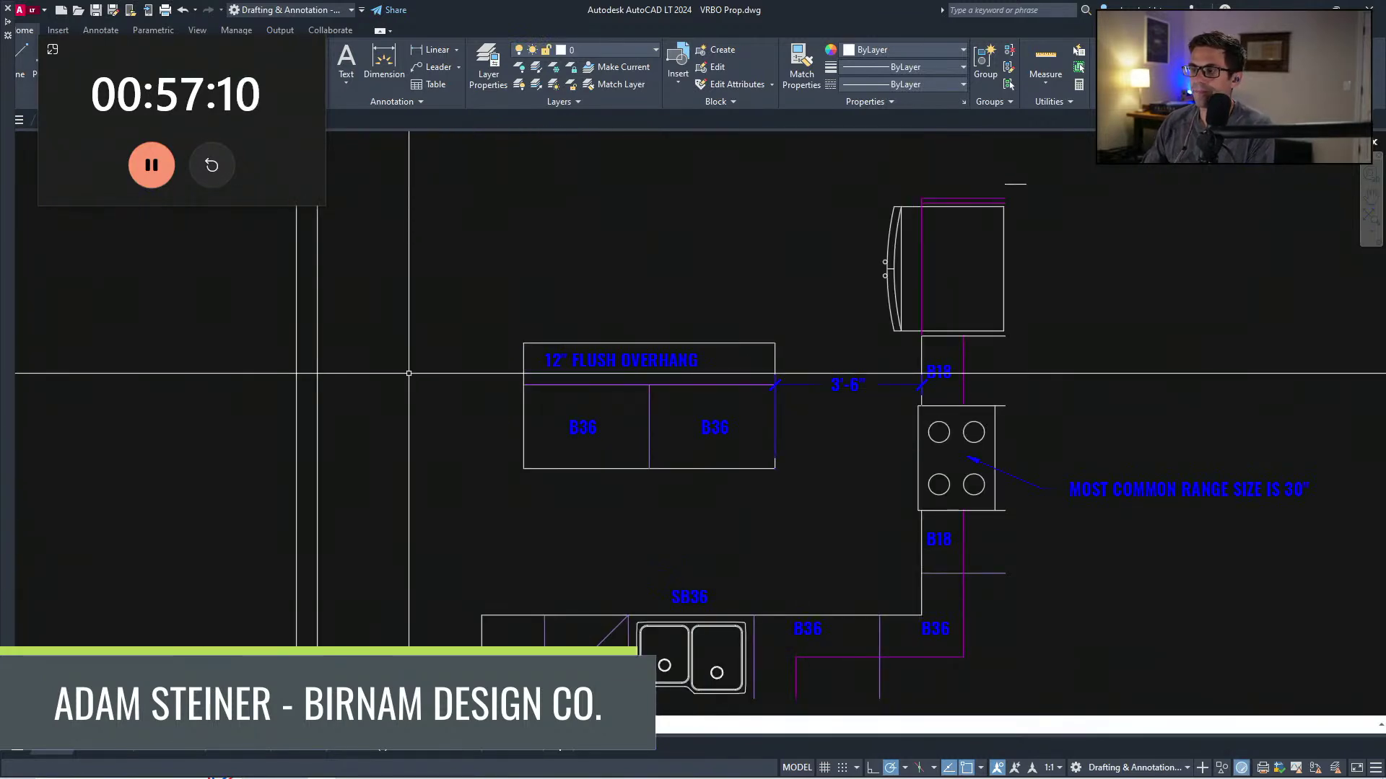
Step: Delete the island's overhang and B36 labels and the 3'-6" dimension between the island and the range counter
left_click(526, 498)
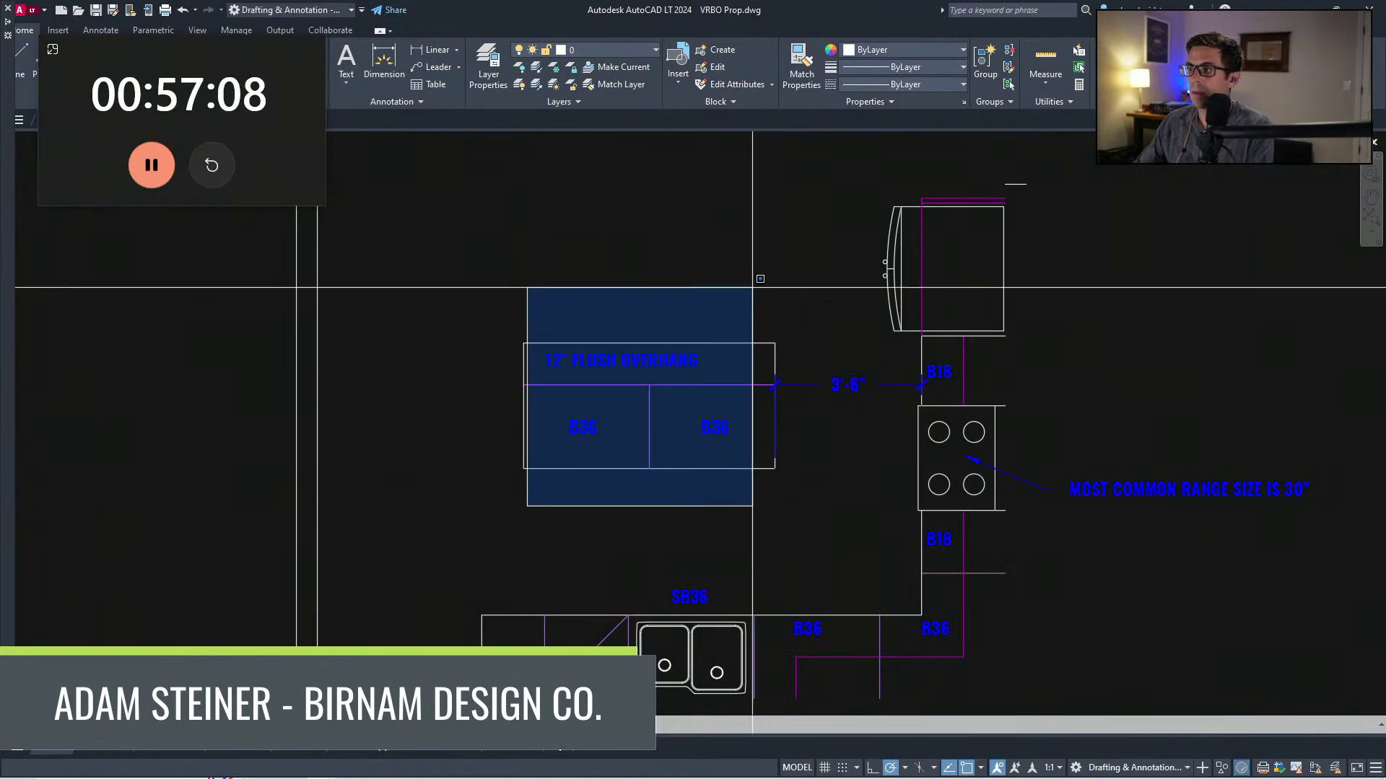
left_click(762, 289)
key("Delete")
mouse_move(799, 457)
middle_mouse_down()
mouse_move(792, 435)
mouse_move(787, 470)
middle_mouse_up()
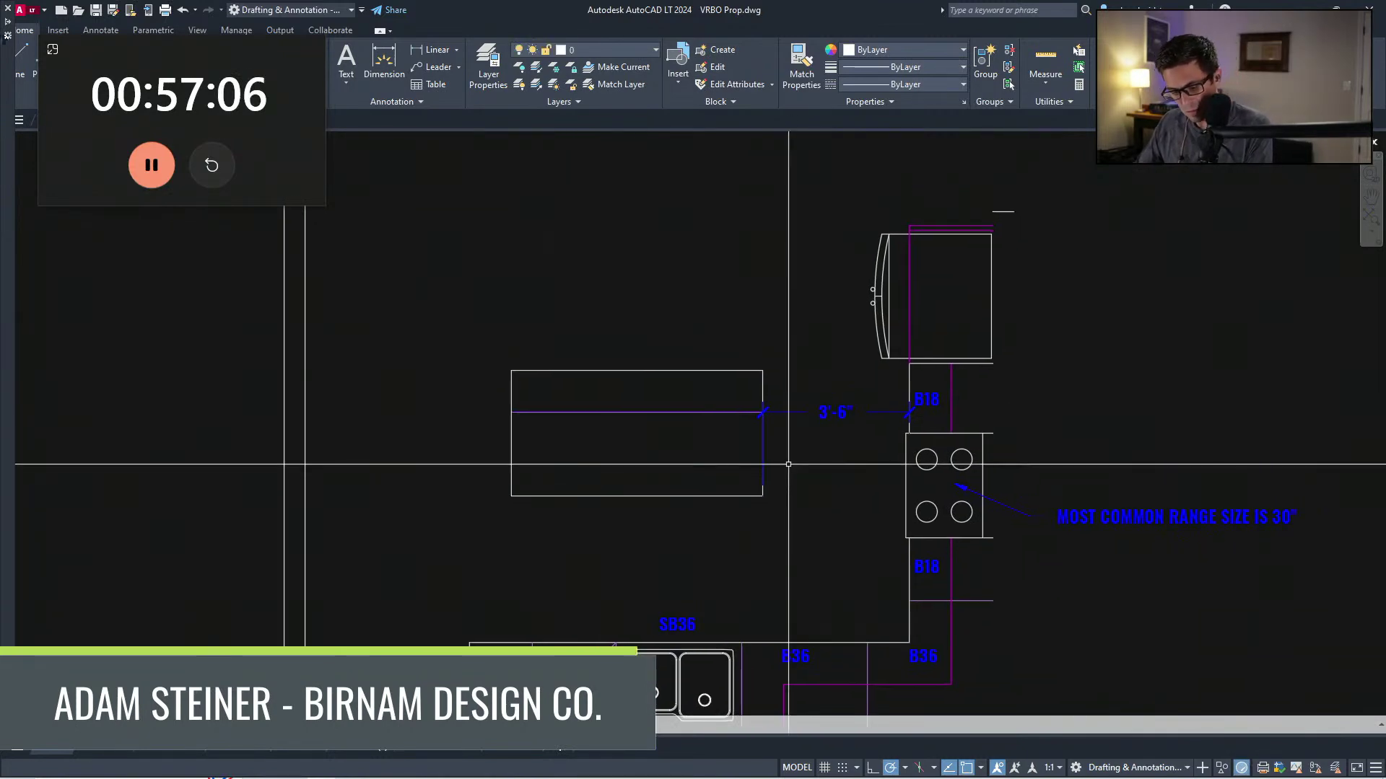
left_click(835, 413)
key("Delete")
Step: Delete the B18 label above the range and the note about the most common range size
middle_click_drag(824, 402, 393, 361)
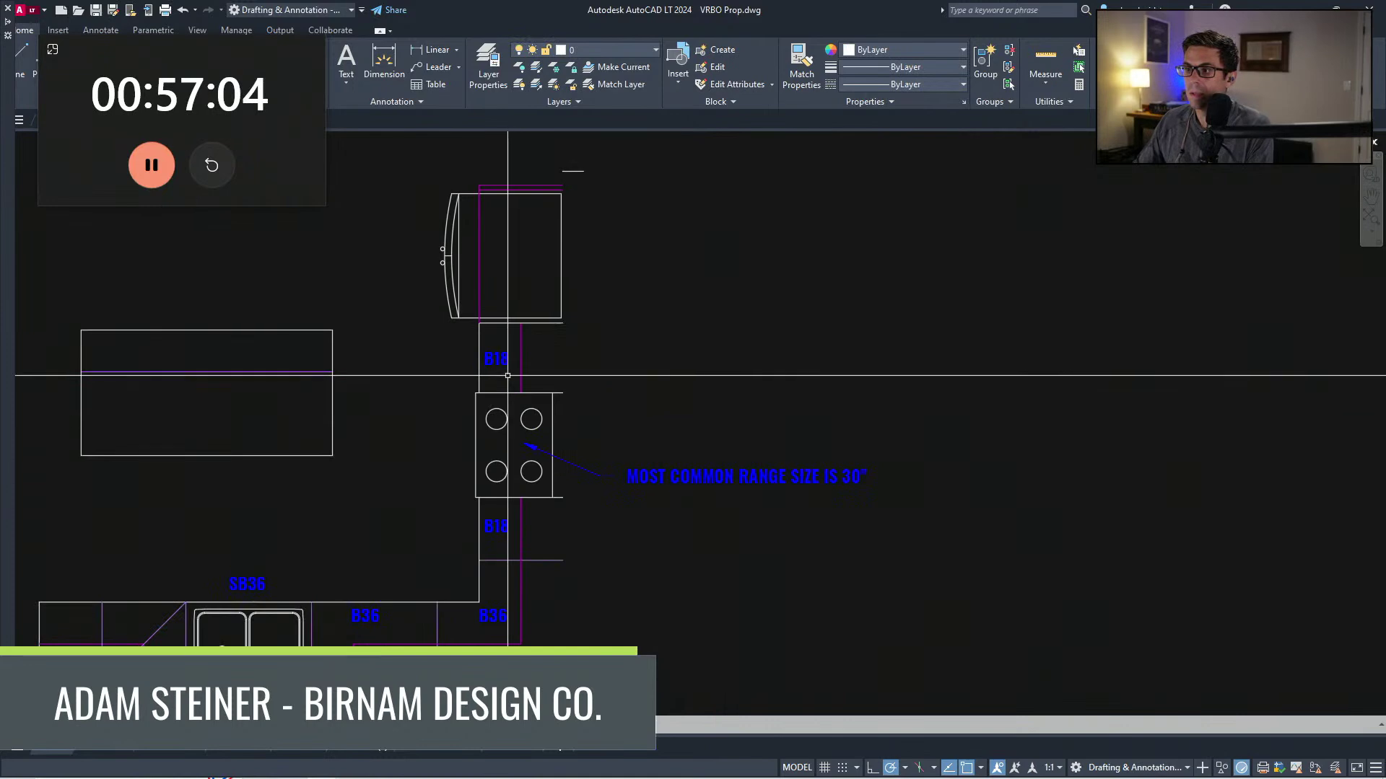
left_click(493, 355)
key("Delete")
left_click(746, 486)
key("Delete")
Step: Delete the remaining B18, B36 and SB36 labels and the cabinet divider lines near the kitchen's corner
middle_click_drag(495, 557, 567, 471)
scroll(567, 472, "down", 2)
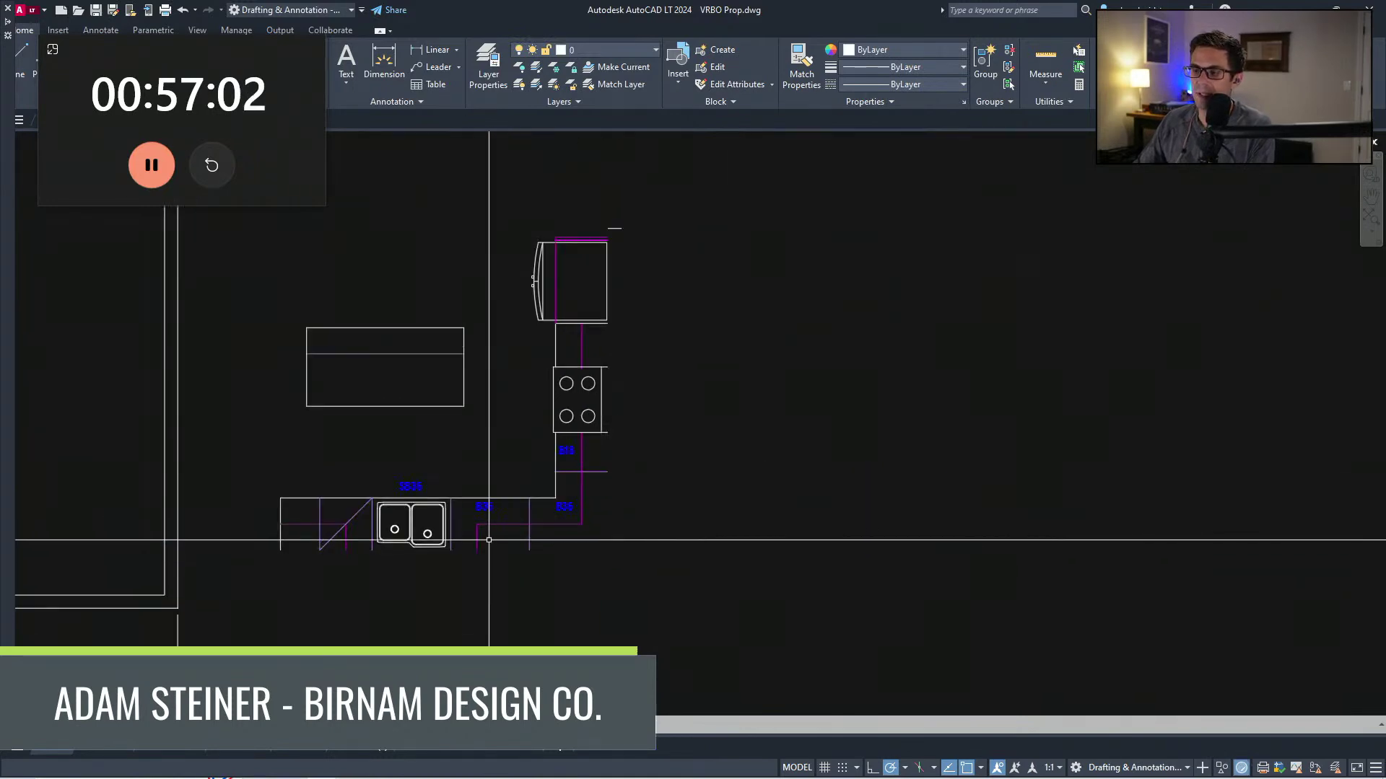
scroll(468, 528, "up", 2)
left_click(467, 518)
left_click(702, 387)
key("Delete")
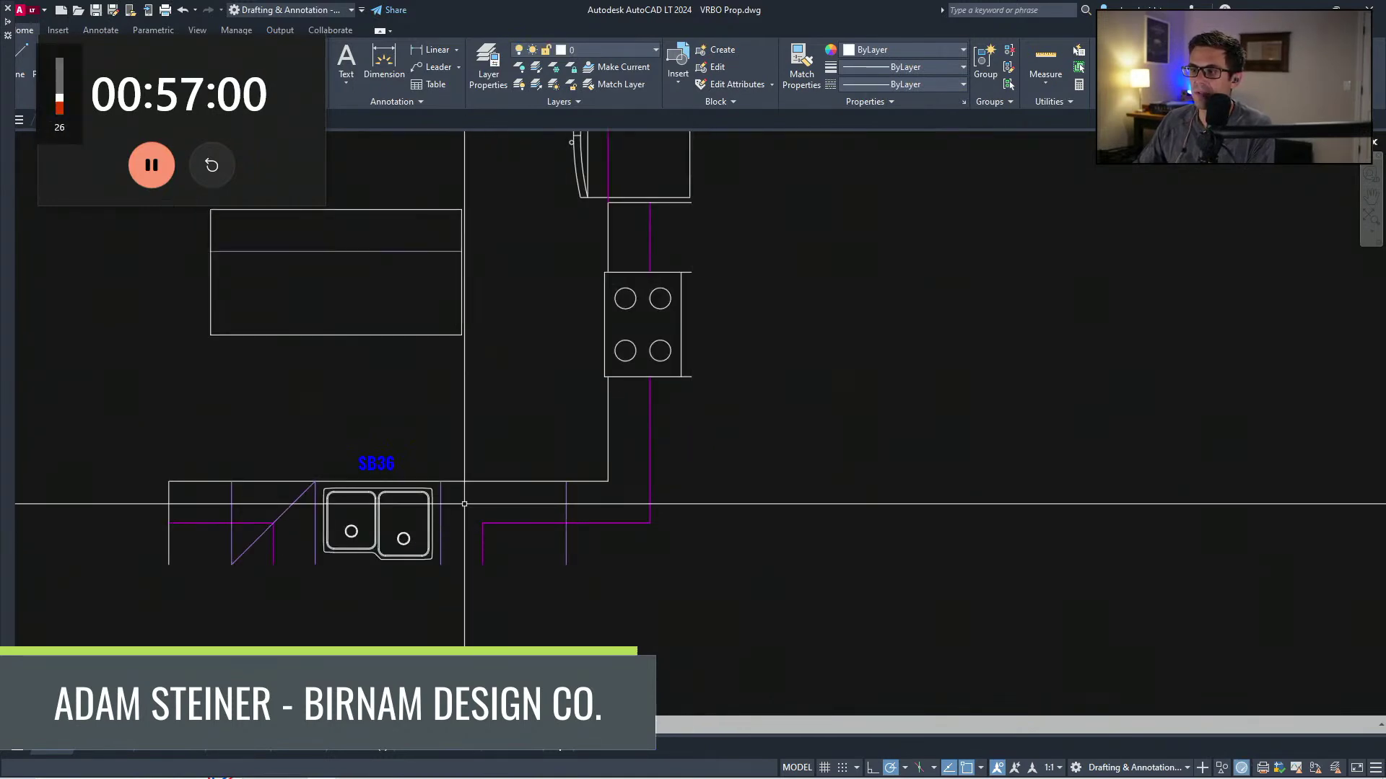
left_click(565, 537)
left_click(389, 462)
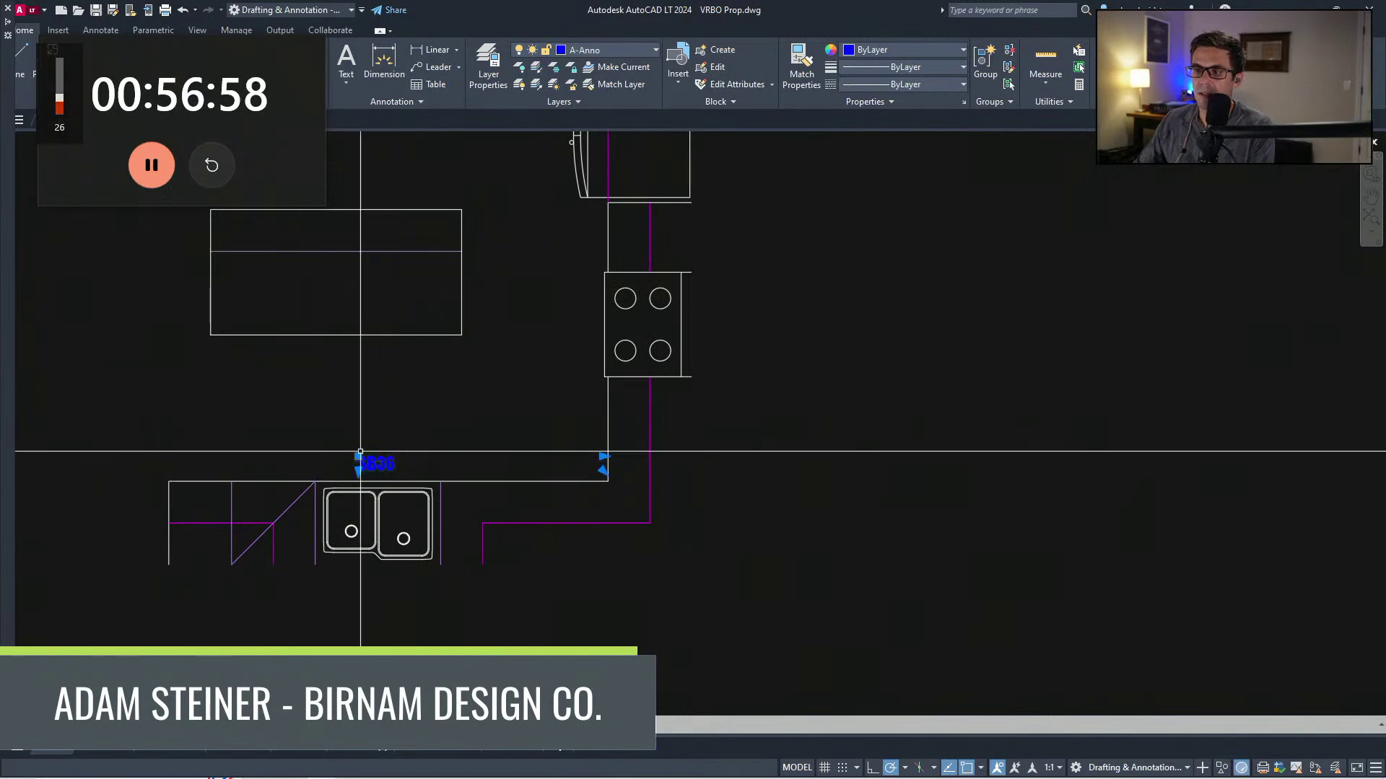
key("Delete")
Step: Move the cleaned-up kitchen layout from beside the plan into the large lower room
scroll(470, 499, "down", 2)
middle_click_drag(625, 278, 631, 337)
scroll(570, 433, "down", 2)
middle_click_drag(550, 456, 582, 447)
left_click(413, 552)
left_click(761, 215)
key("ctrl+c")
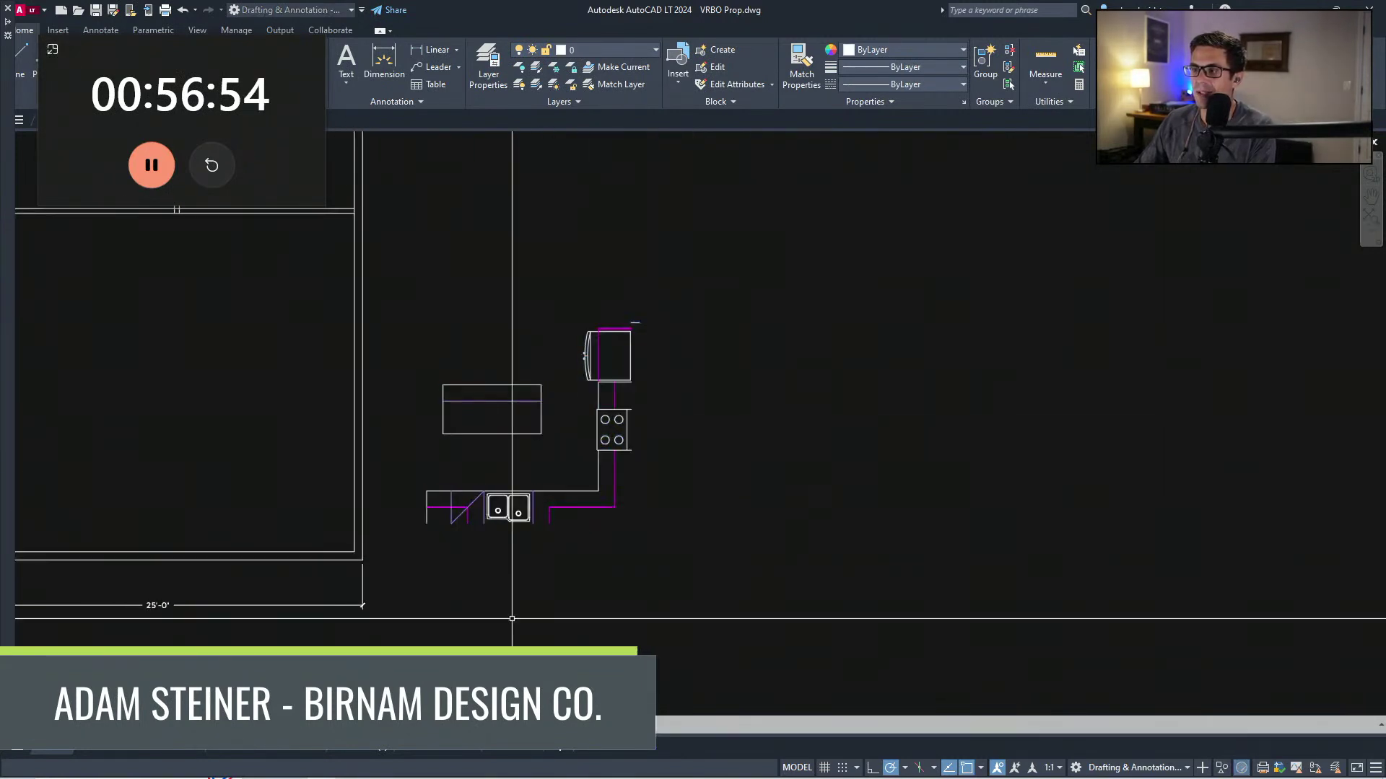
left_click(410, 584)
left_click(765, 265)
type("m")
key("space")
left_click(599, 470)
middle_click_drag(253, 420, 341, 409)
left_click(378, 428)
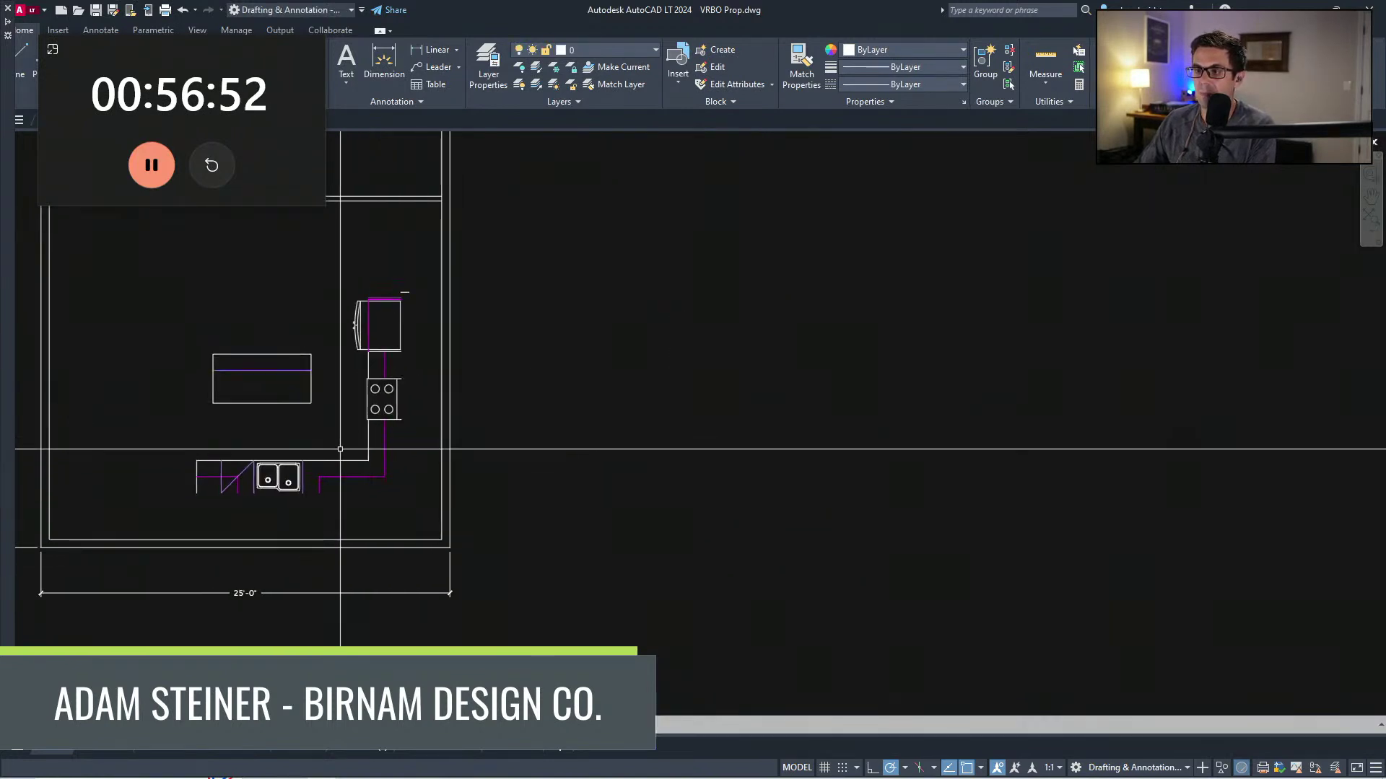
Step: Shift the whole kitchen layout slightly up and to the left, nearer the middle of the large room
mouse_move(384, 456)
middle_mouse_down()
mouse_move(510, 462)
mouse_move(598, 518)
middle_mouse_up()
left_click(362, 593)
left_click(635, 338)
type("m")
key("space")
left_click(527, 475)
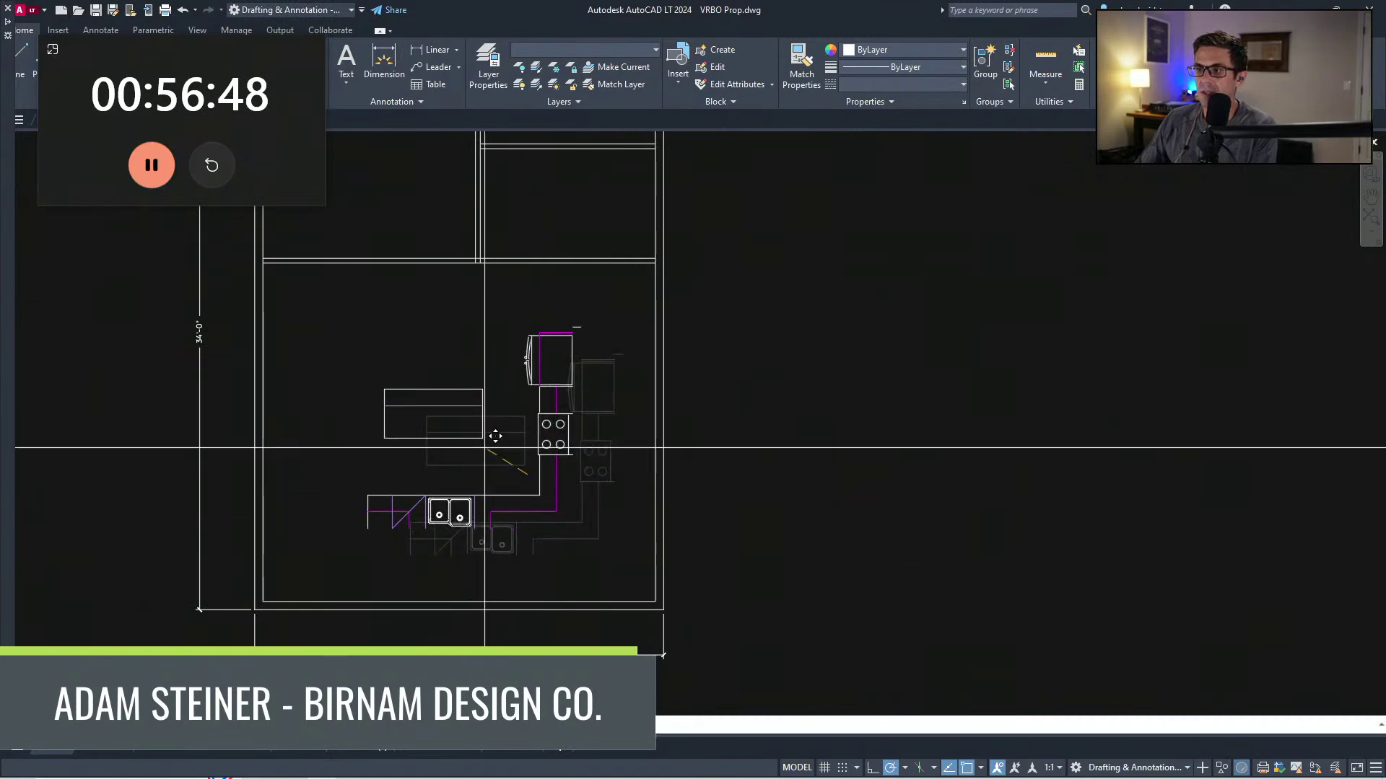
left_click(482, 447)
Step: Rotate the kitchen layout 90° clockwise and move its sink run against the left exterior wall
left_click(323, 564)
left_click(649, 295)
left_click(510, 443)
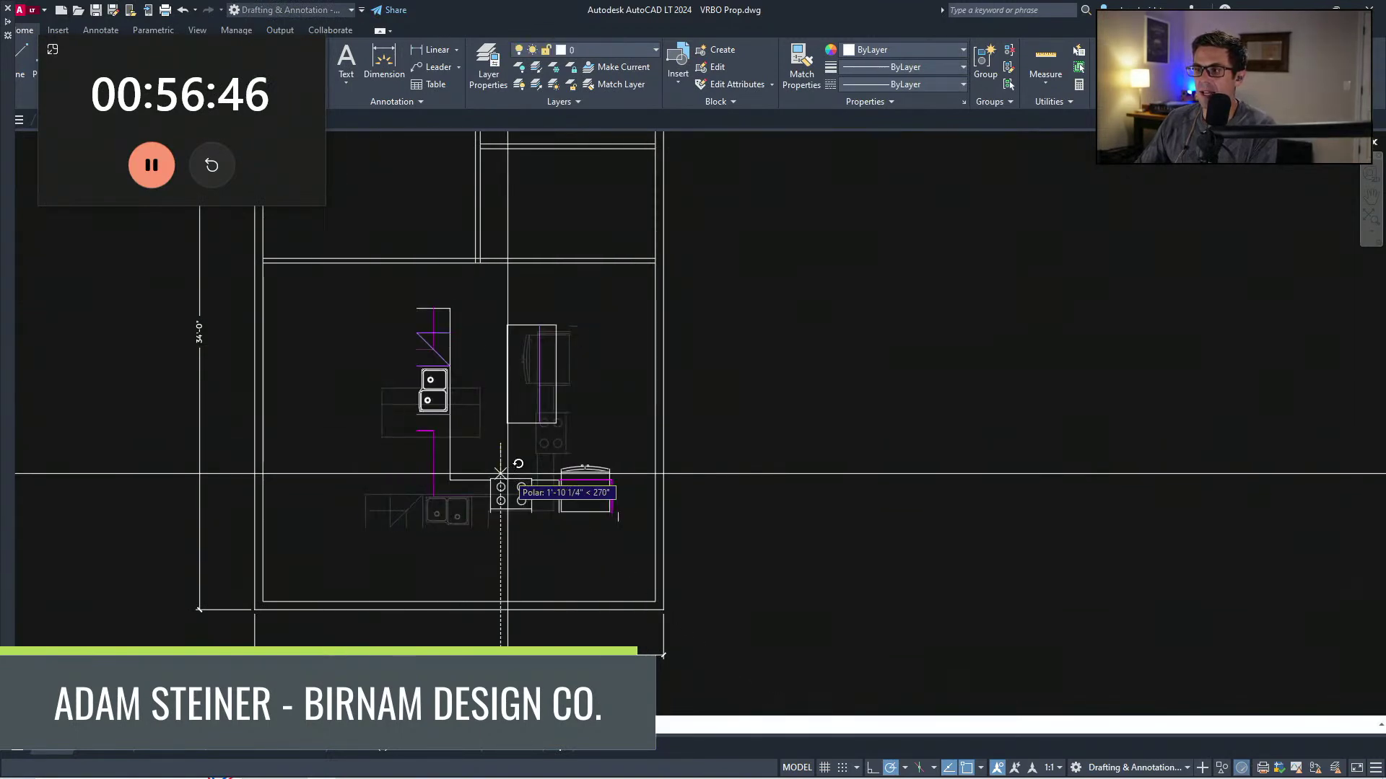
left_click(377, 556)
left_click(635, 300)
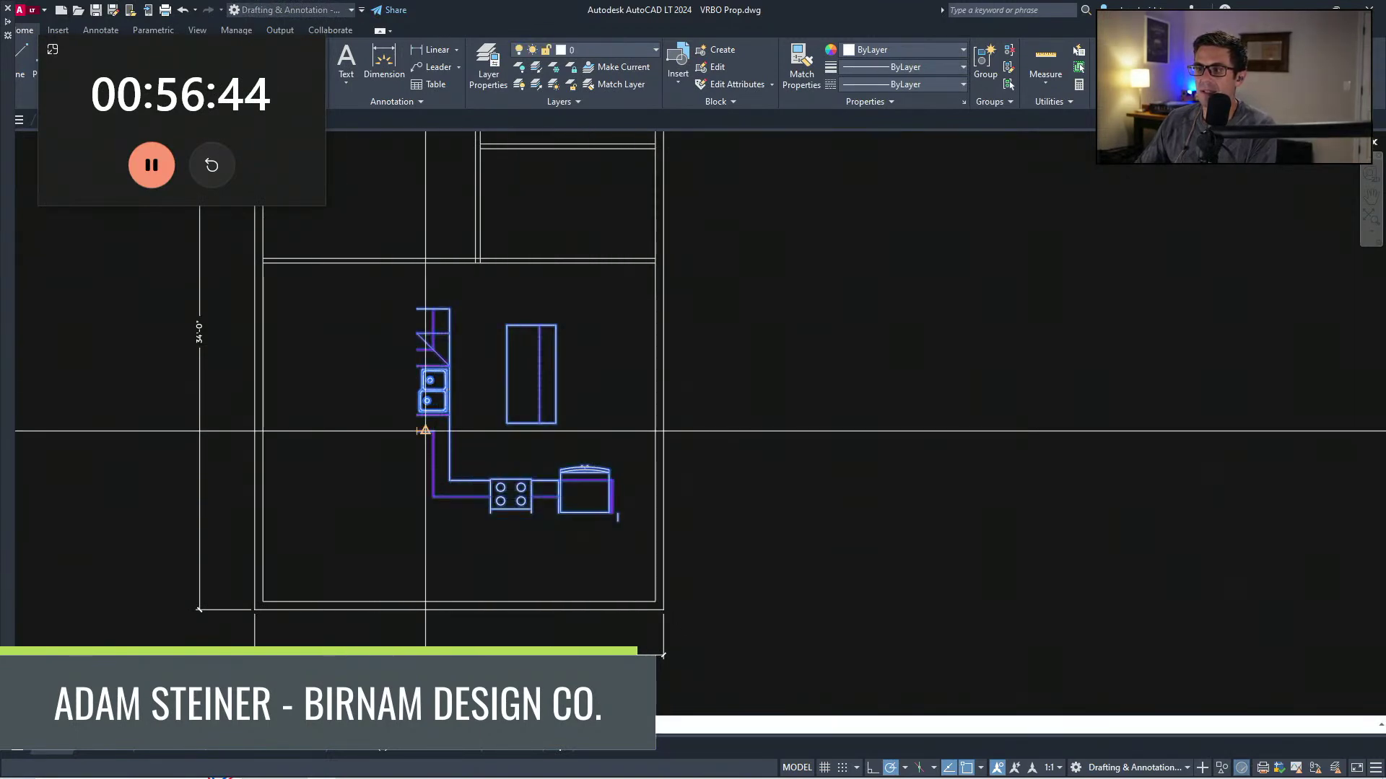
left_click(272, 510)
Step: Move the kitchen layout down so the range and refrigerator run sits against the bottom exterior wall
left_click(213, 552)
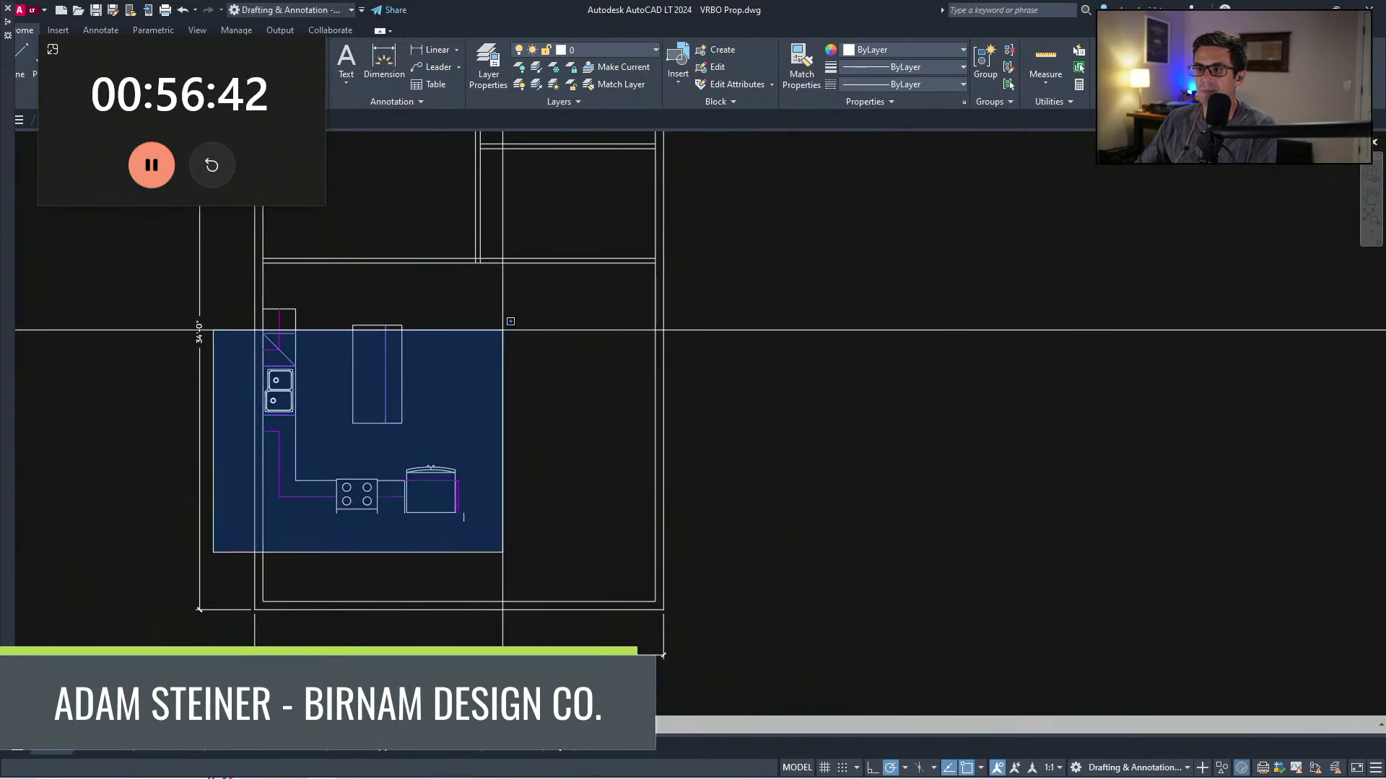
left_click(514, 293)
key("m")
key("Return")
scroll(456, 505, "up", 6)
left_click(459, 539)
scroll(464, 343, "down", 4)
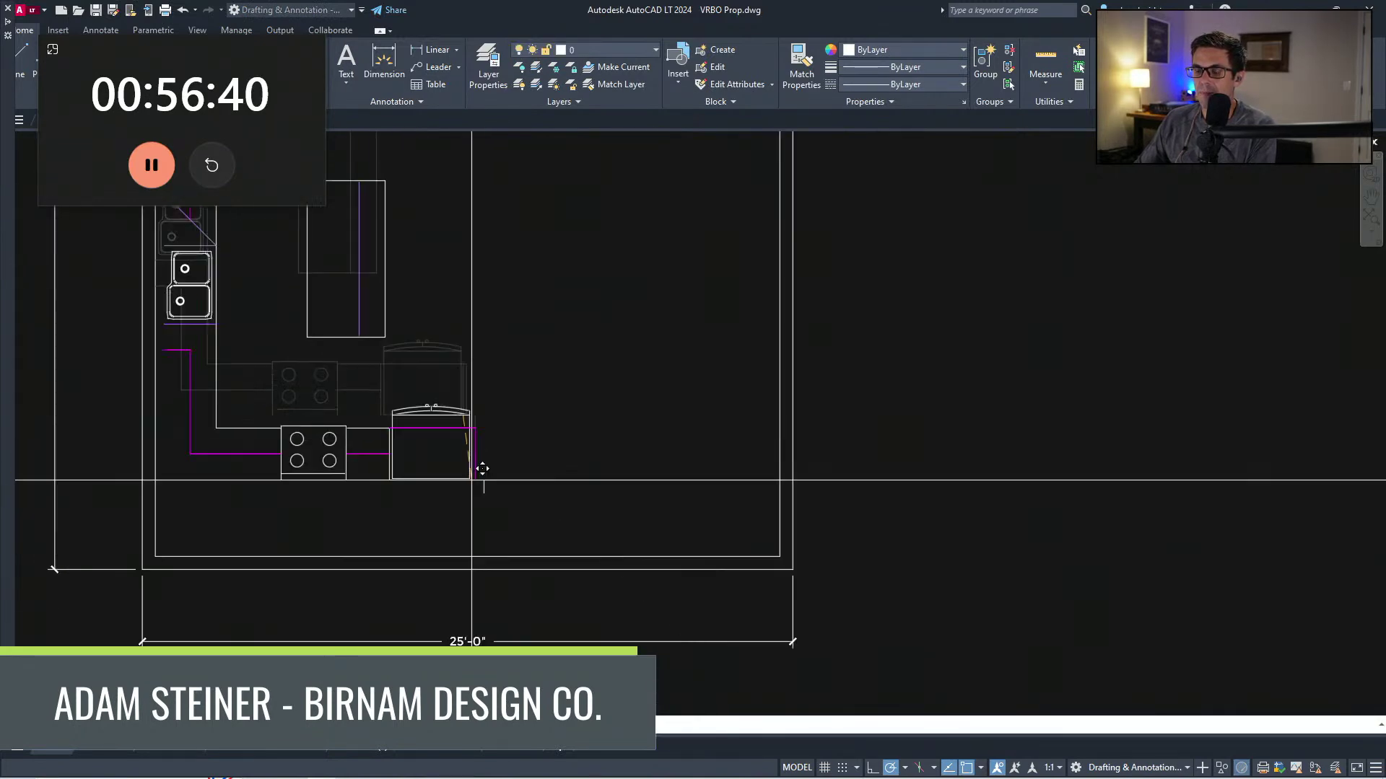
left_click(471, 547)
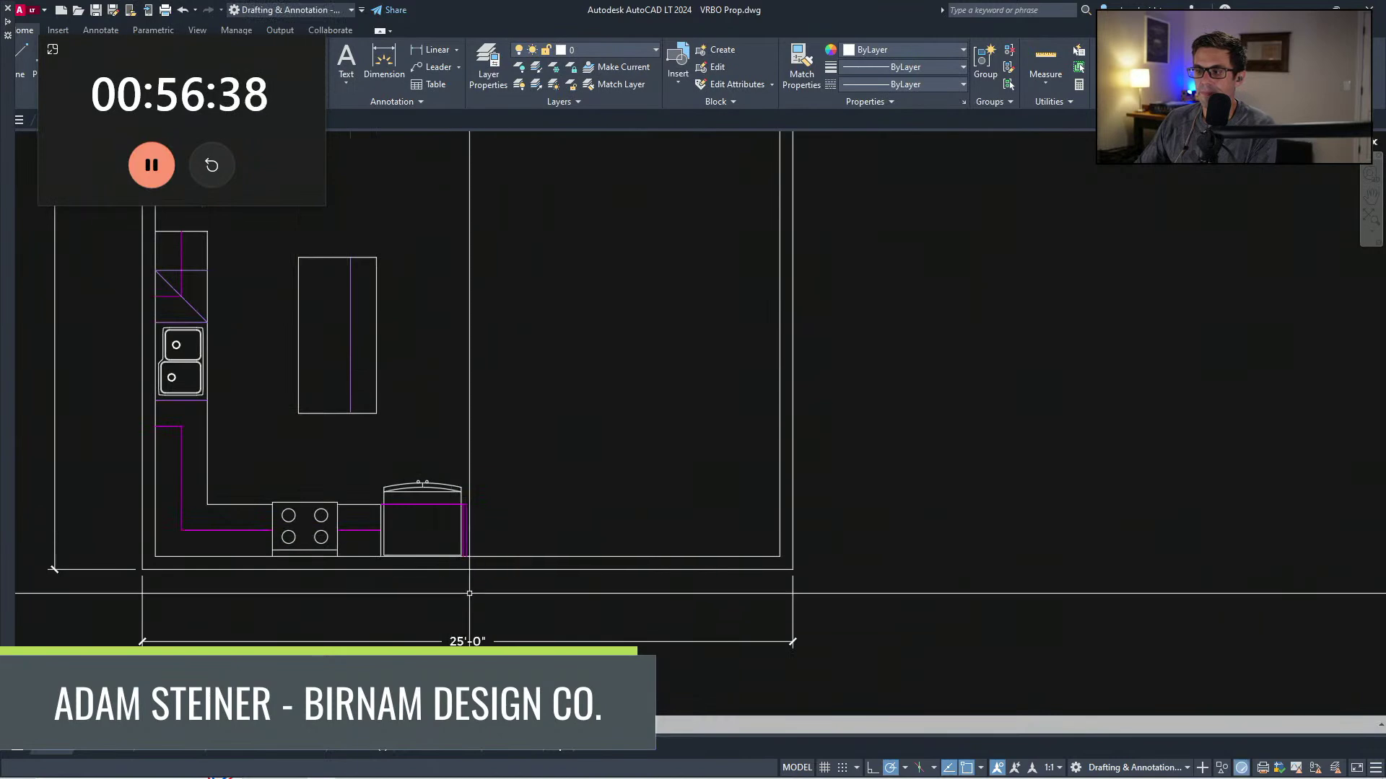
Step: Try mirroring the kitchen layout about a 45° line through the room's lower-left inner corner, erasing the original
scroll(469, 593, "down", 6)
scroll(379, 535, "up", 4)
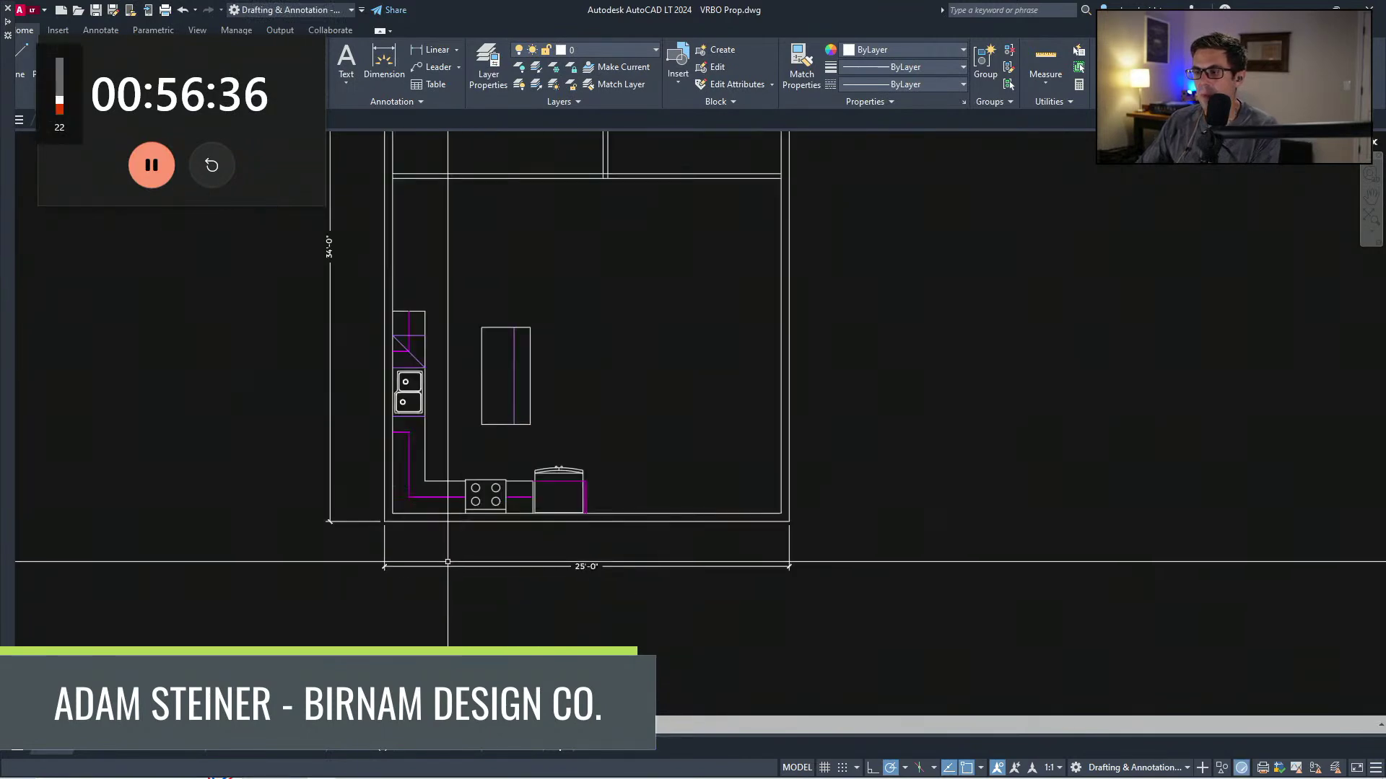
left_click(378, 536)
left_click(658, 258)
type("mi")
key("Return")
left_click(395, 504)
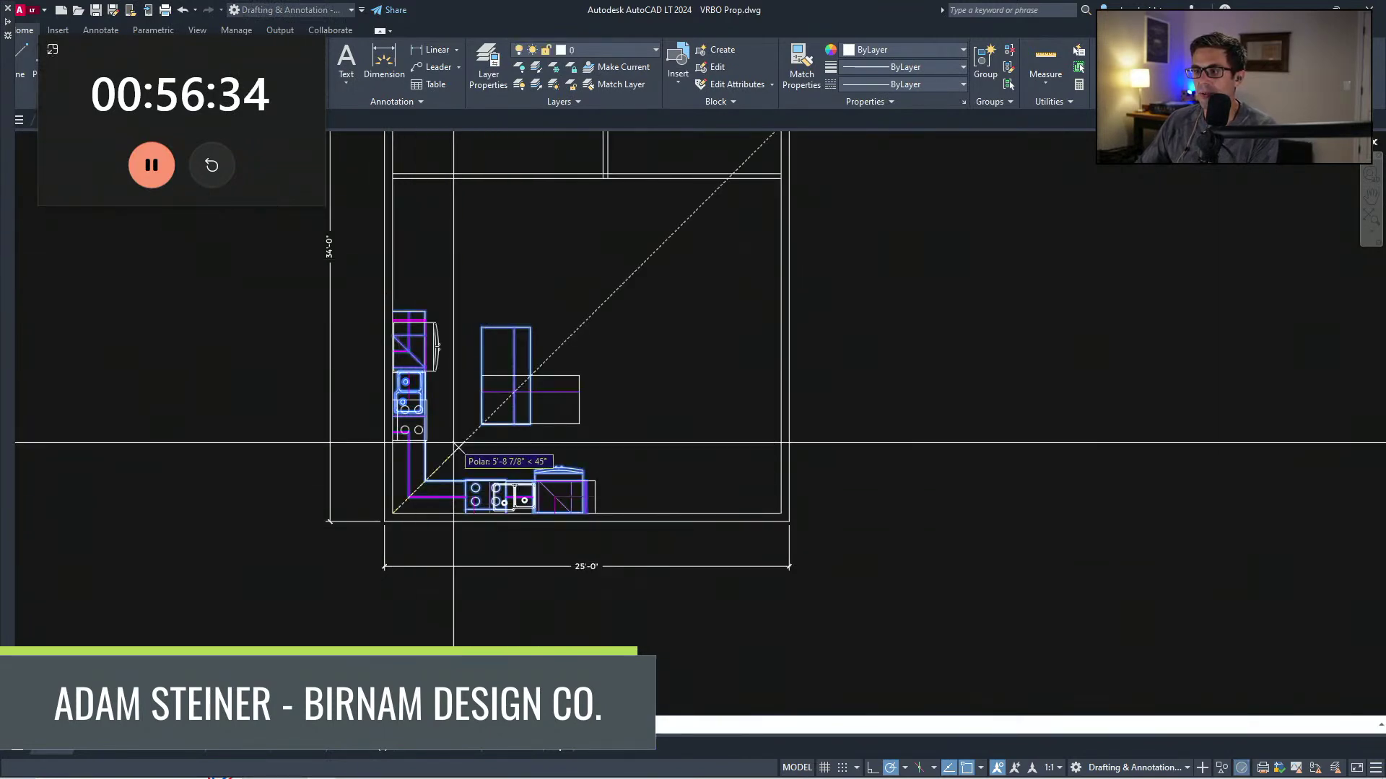
left_click(453, 442)
type("y")
key("Return")
middle_click_drag(600, 505, 585, 467)
scroll(599, 541, "down", 2)
middle_click_drag(599, 541, 541, 495)
scroll(493, 463, "up", 2)
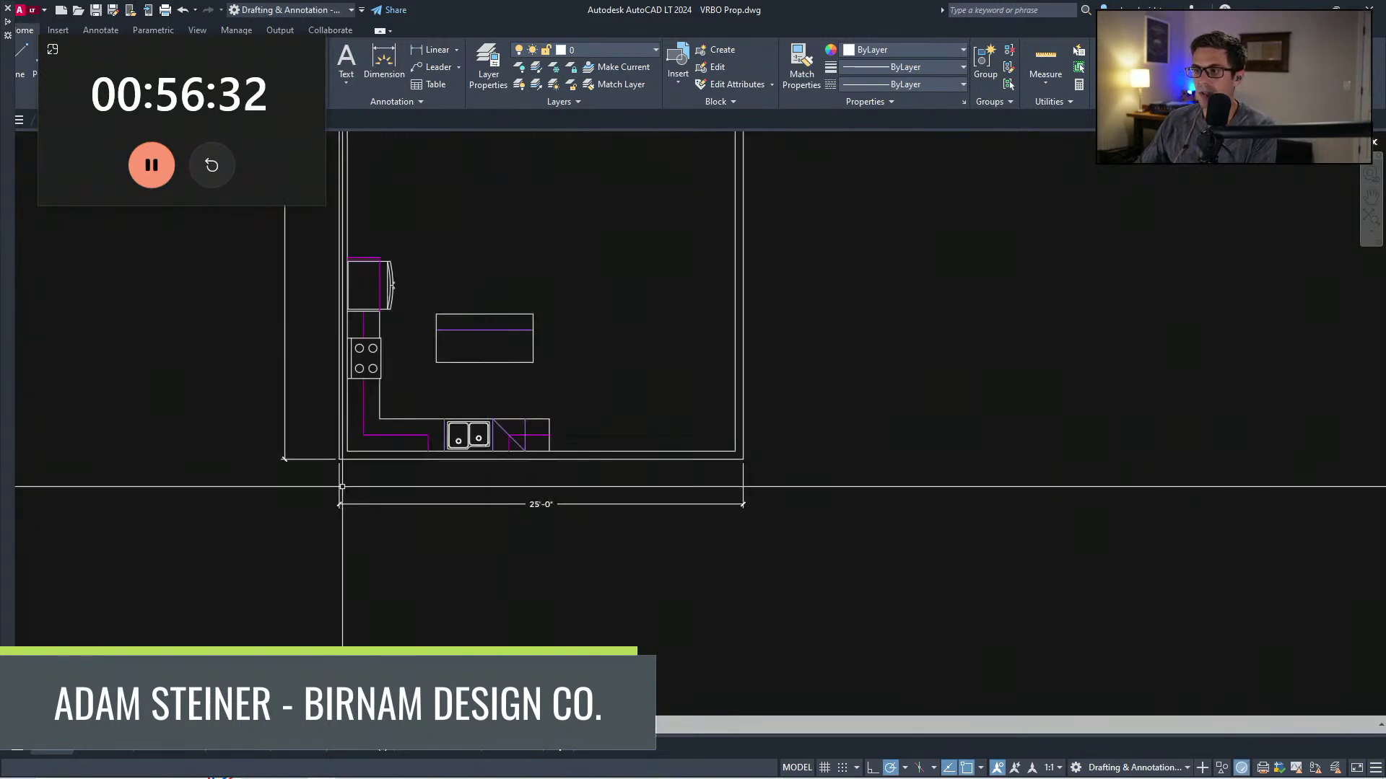
scroll(390, 484, "down", 2)
scroll(389, 490, "up", 1)
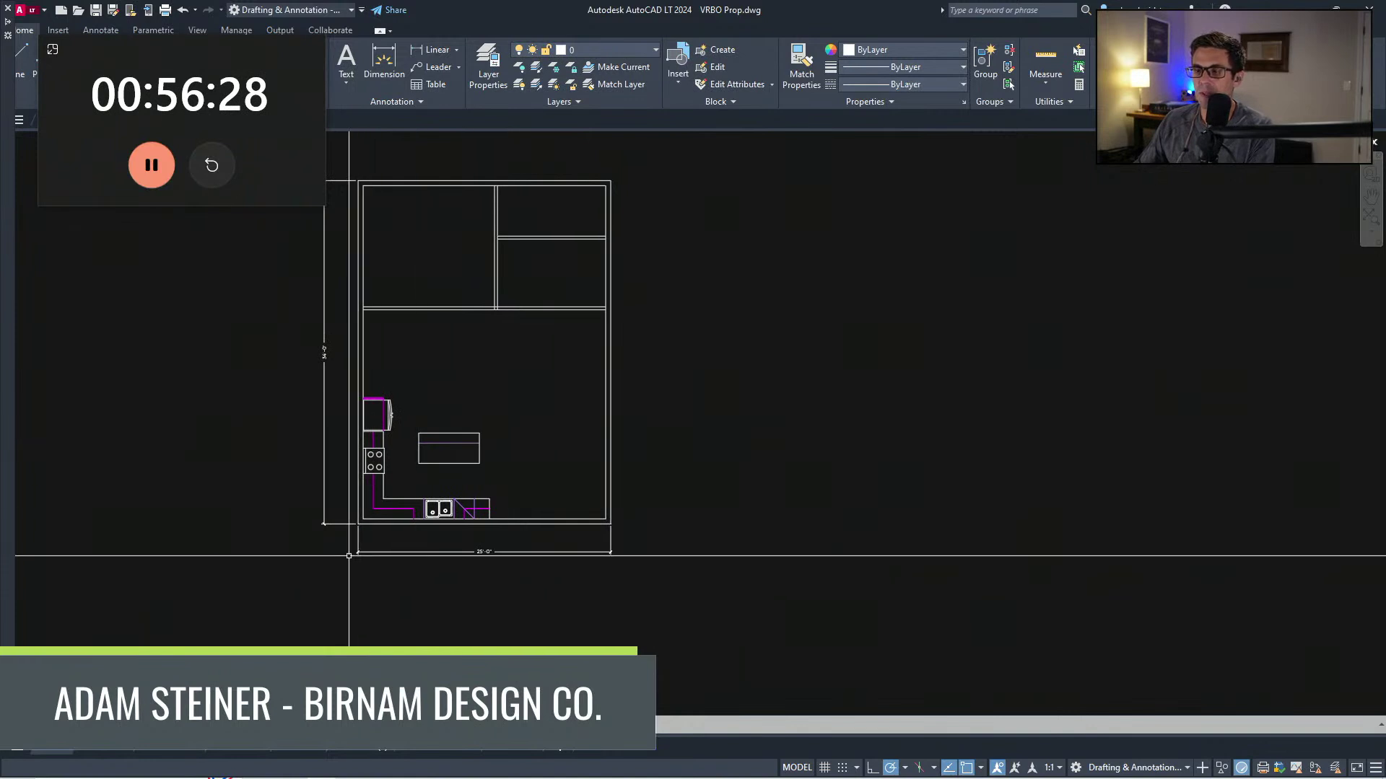
scroll(348, 554, "up", 5)
scroll(523, 409, "down", 3)
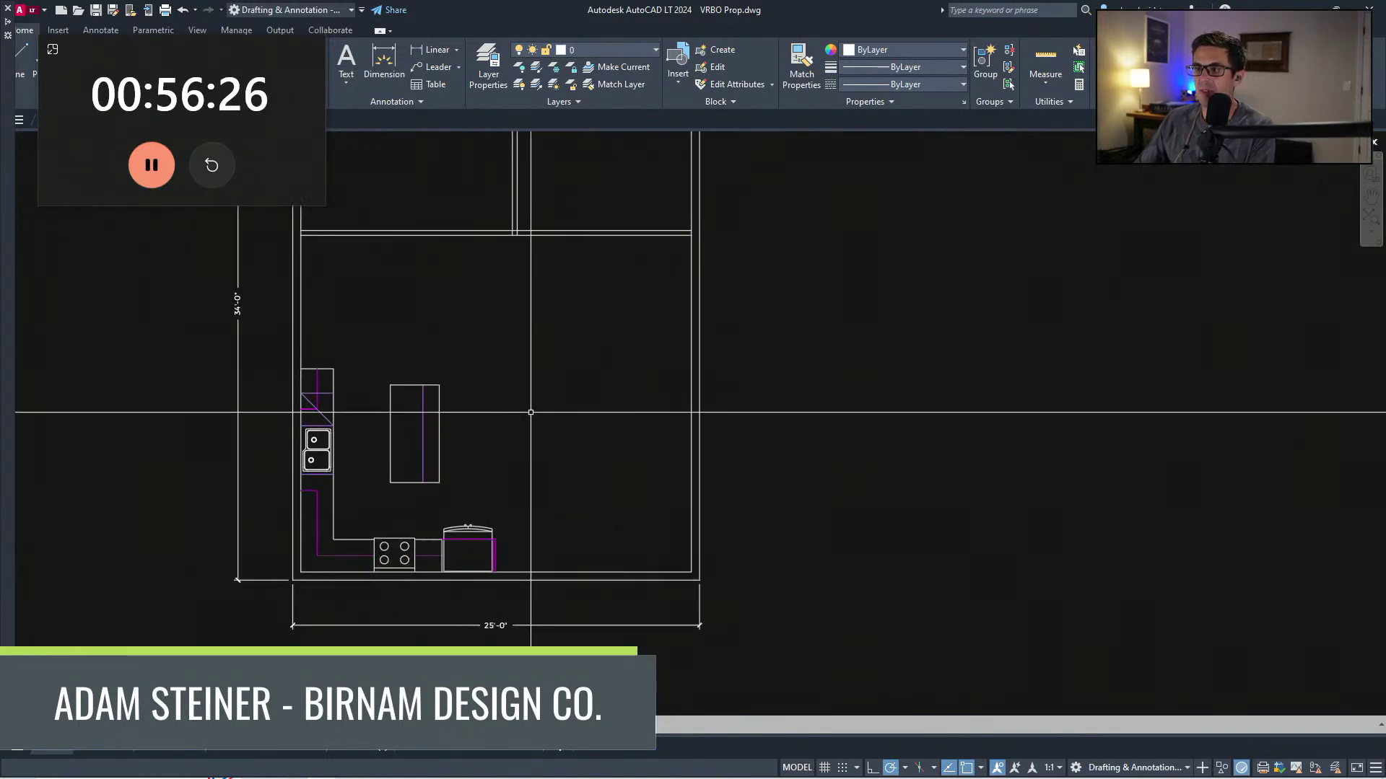
Step: Draw a construction line from the midpoint of the horizontal partition's lower line to the room's lower-right inner corner
left_click(497, 236)
left_click(690, 572)
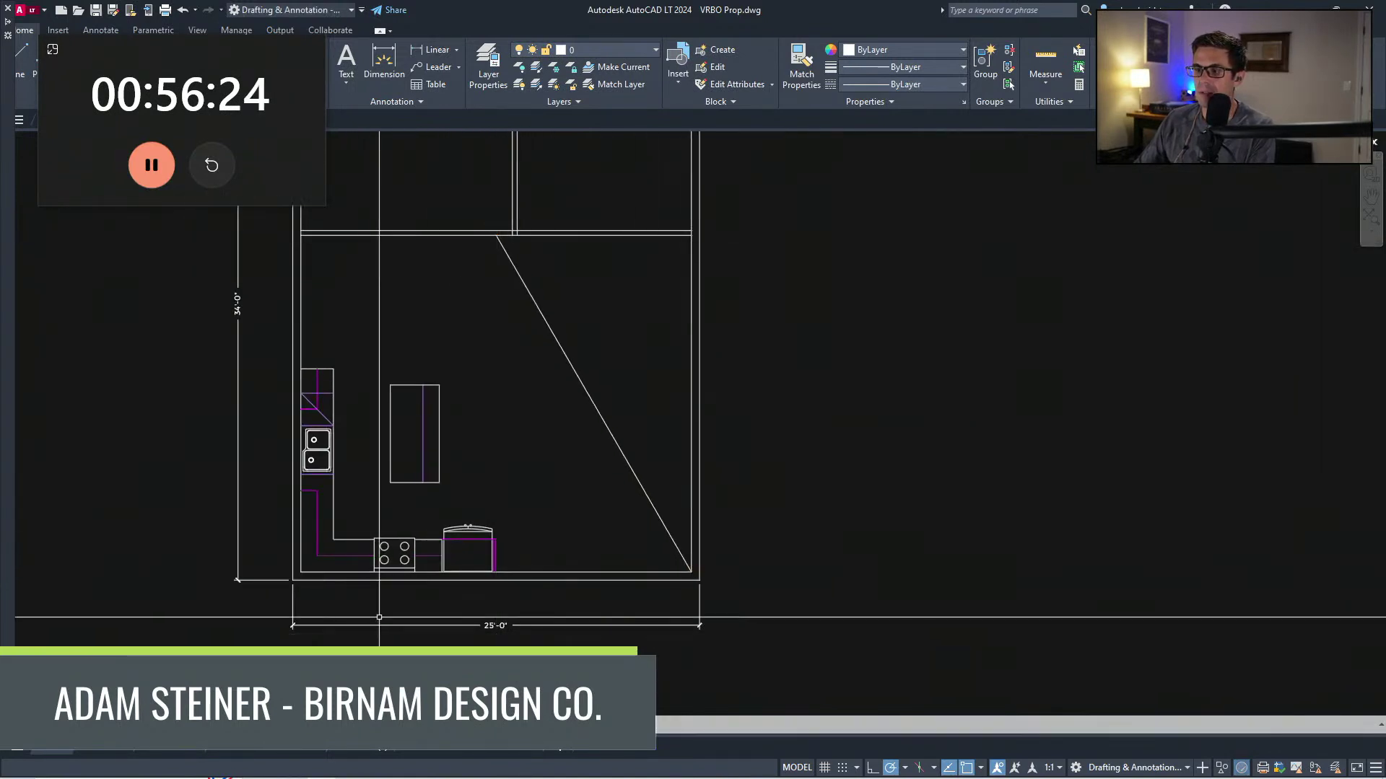
key("Escape")
Step: Mirror the kitchen about a horizontal axis through the construction line's midpoint, erase the original layout, and delete the construction line
left_click(290, 594)
left_click(618, 300)
type("mi")
key("Return")
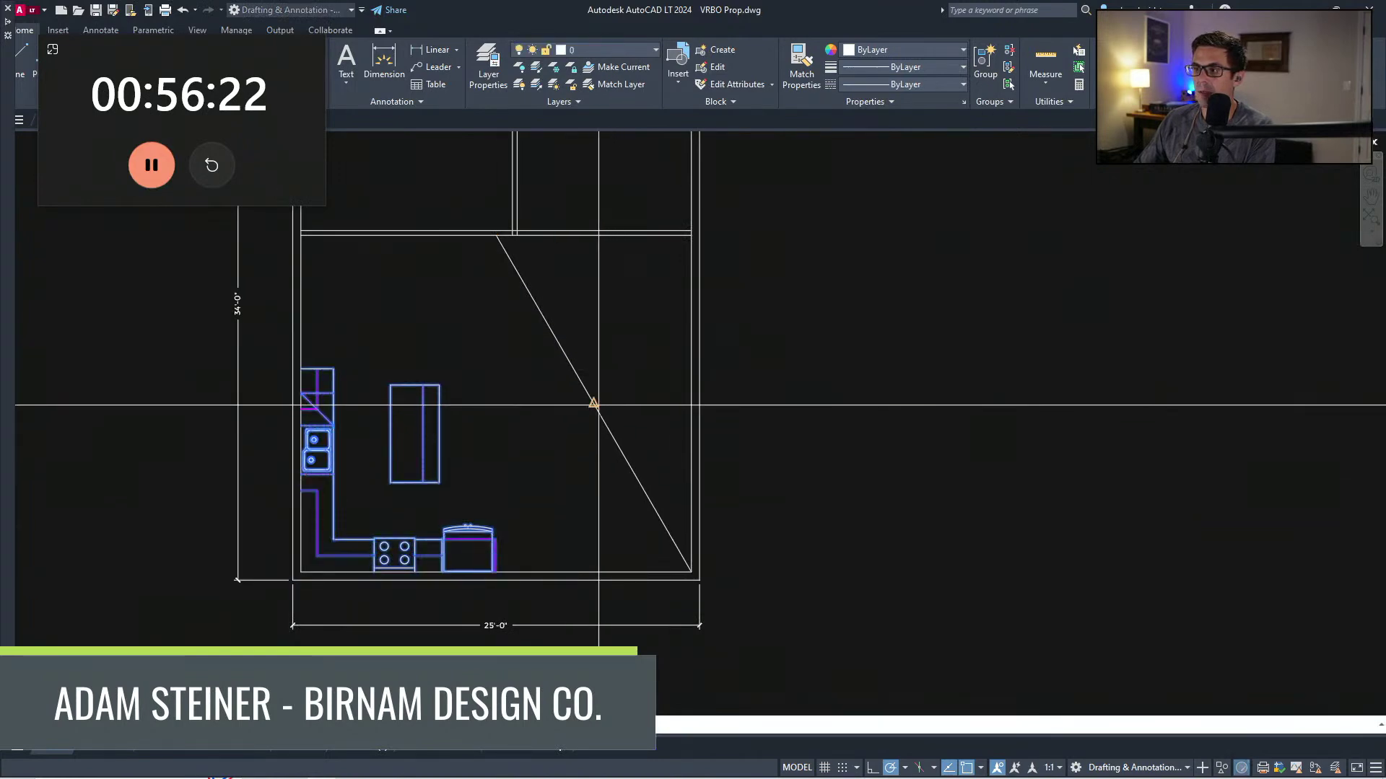
left_click(594, 404)
left_click(517, 403)
type("y")
key("Return")
middle_click_drag(516, 402, 539, 464)
left_click(616, 465)
key("Delete")
scroll(560, 526, "down", 2)
scroll(452, 532, "up", 2)
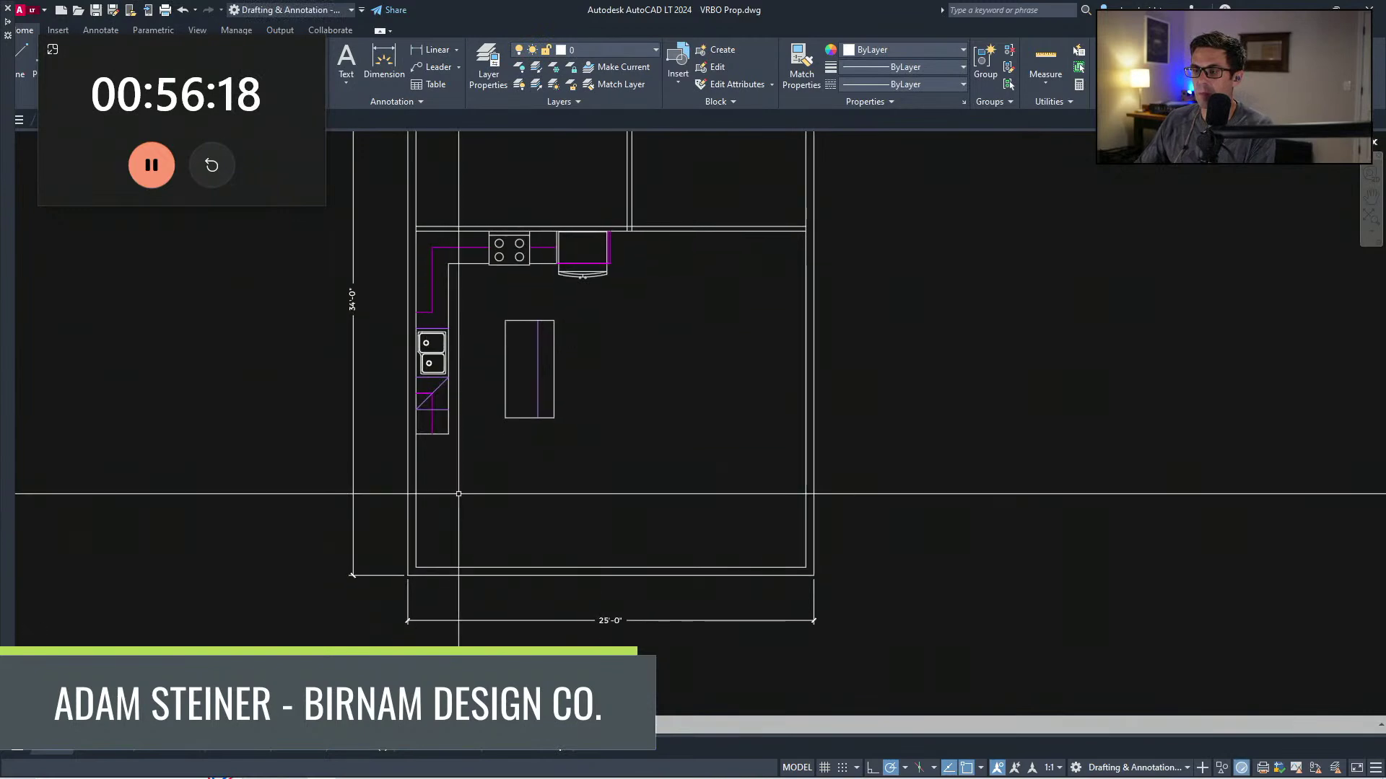
scroll(452, 491, "up", 2)
scroll(498, 462, "down", 2)
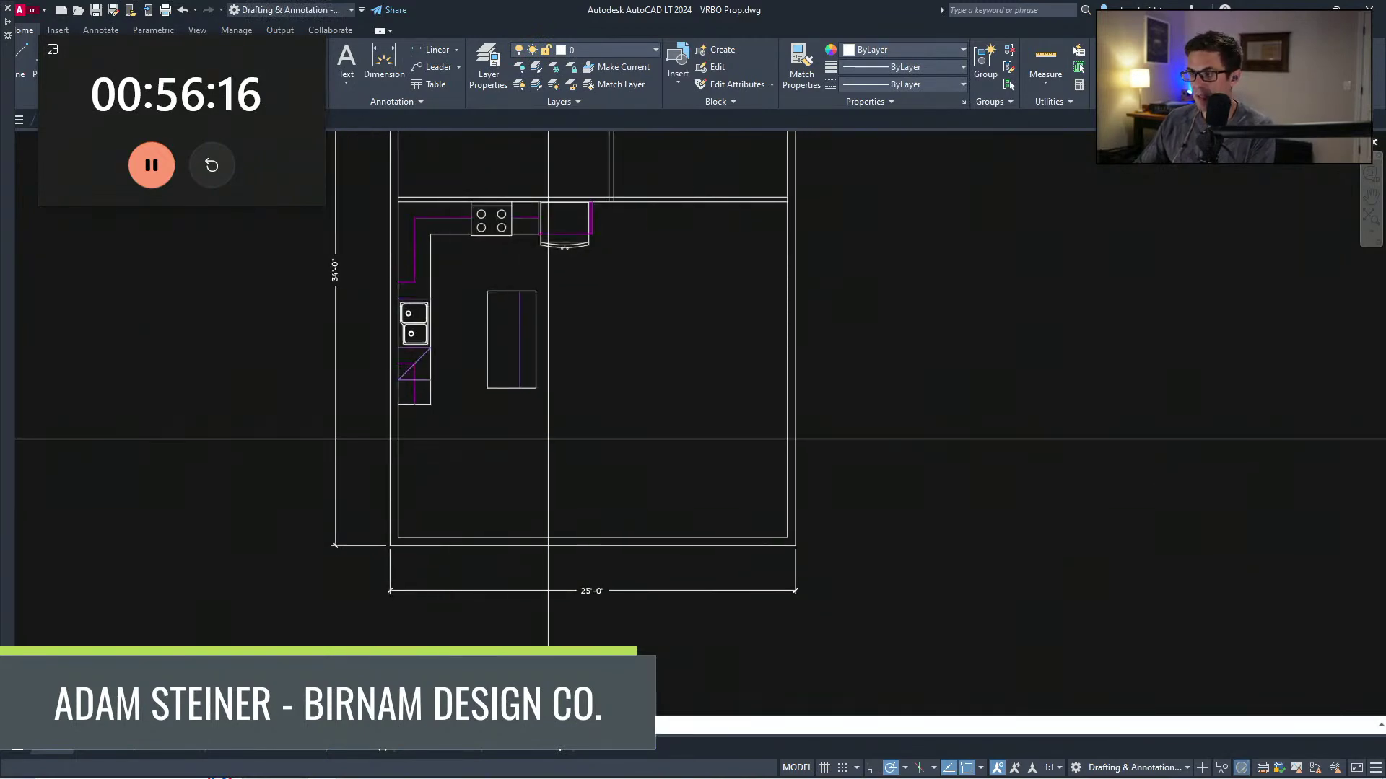
Step: Stretch the kitchen island's right edge outward to widen the island
left_click(545, 474)
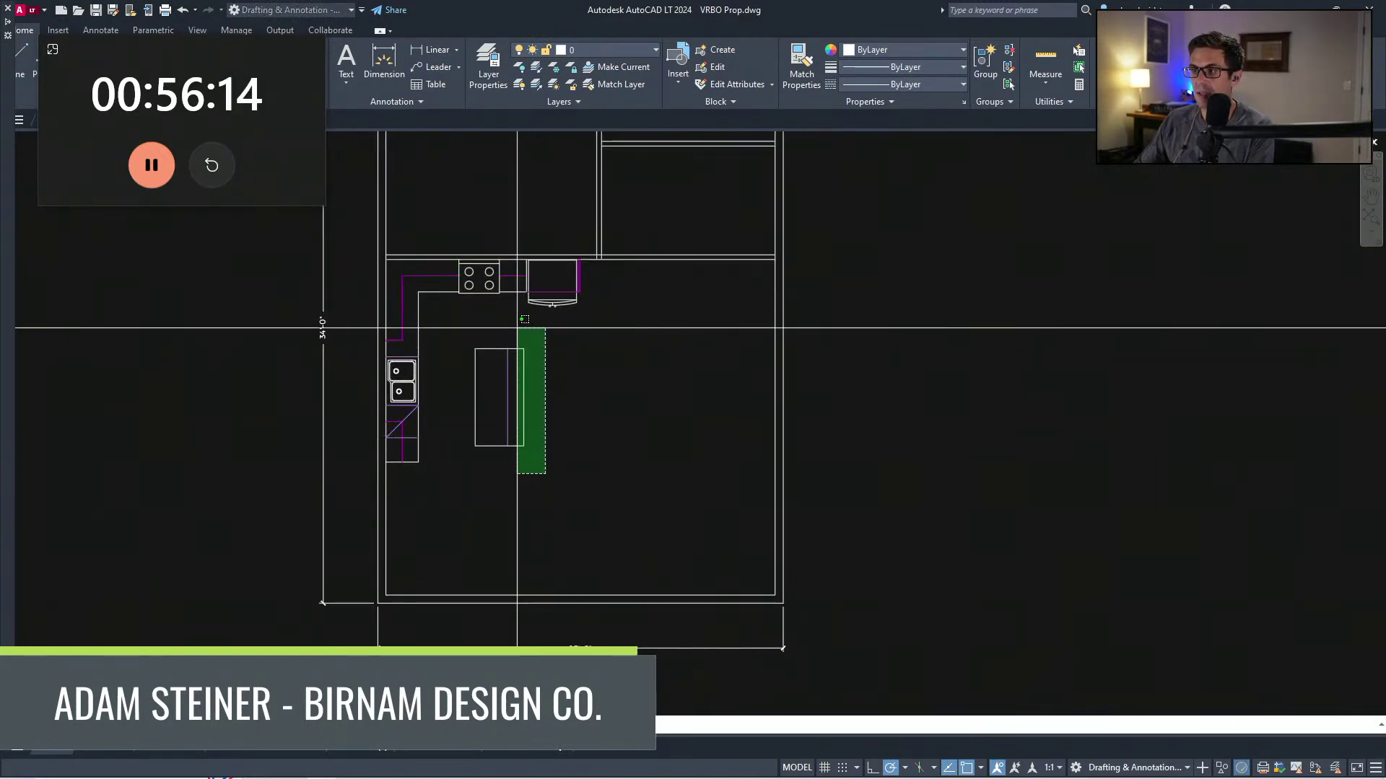
left_click(524, 319)
middle_click_drag(553, 447, 564, 408)
scroll(666, 433, "down", 3)
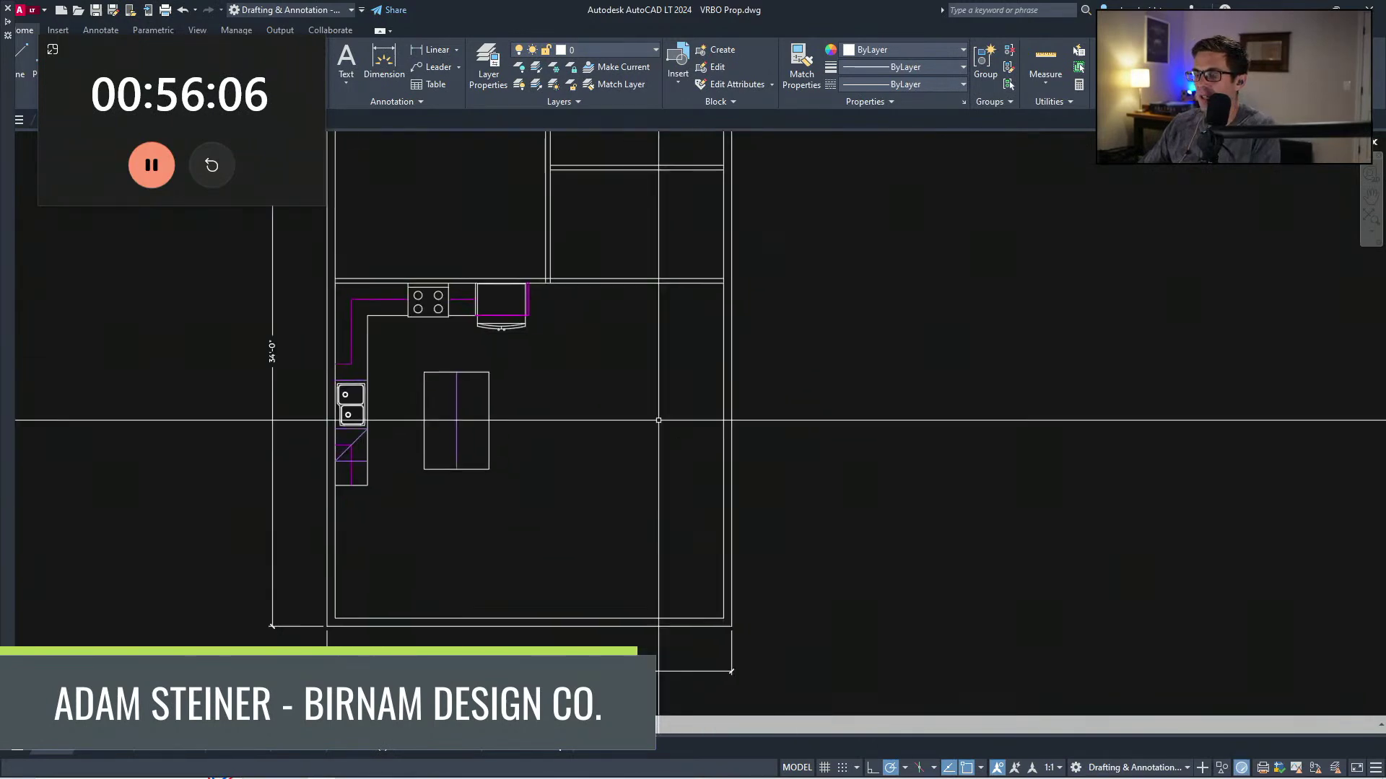
scroll(639, 475, "down", 2)
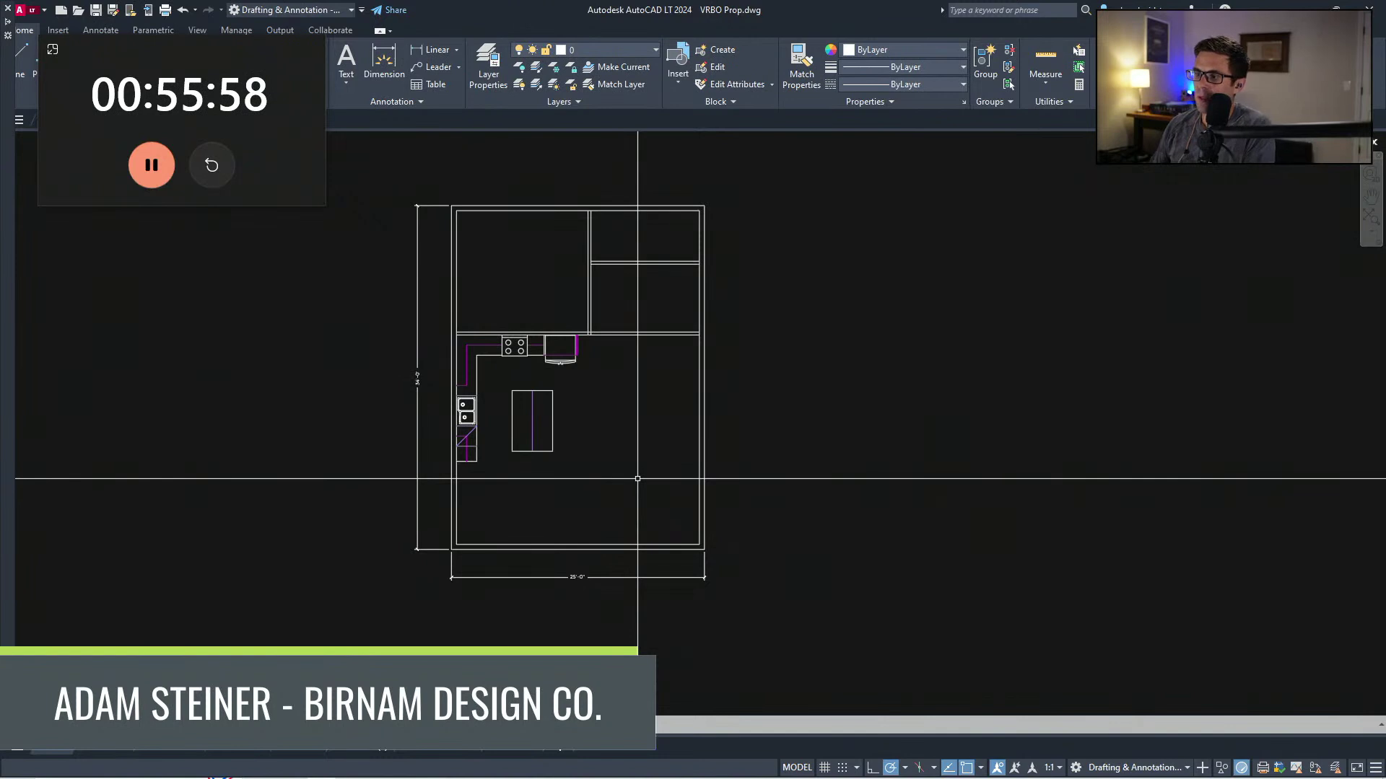
Step: Mirror the upper rooms' vertical and short horizontal partitions about the top exterior wall's midpoint, erasing the originals
middle_click_drag(646, 414, 655, 461)
left_click(629, 345)
left_click(537, 271)
type("mi")
key("space")
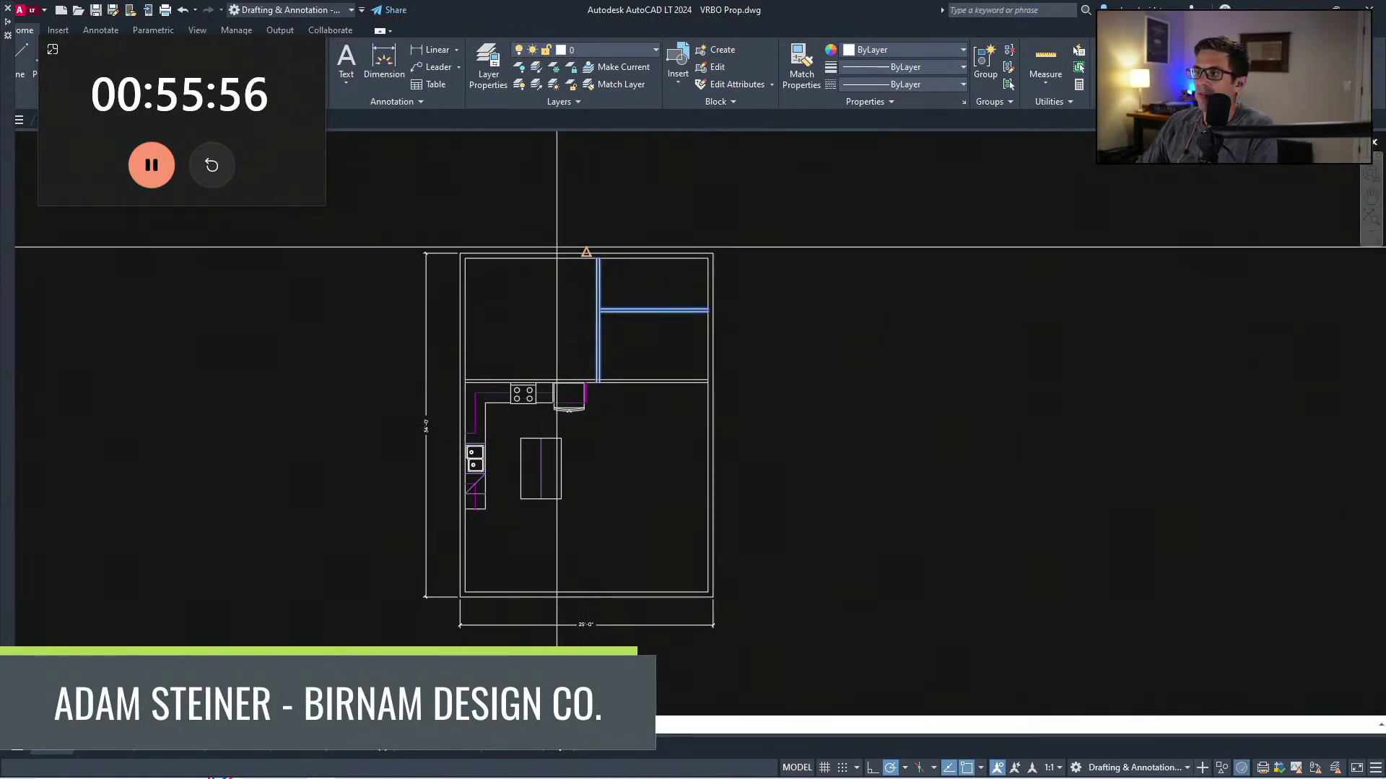
left_click(586, 252)
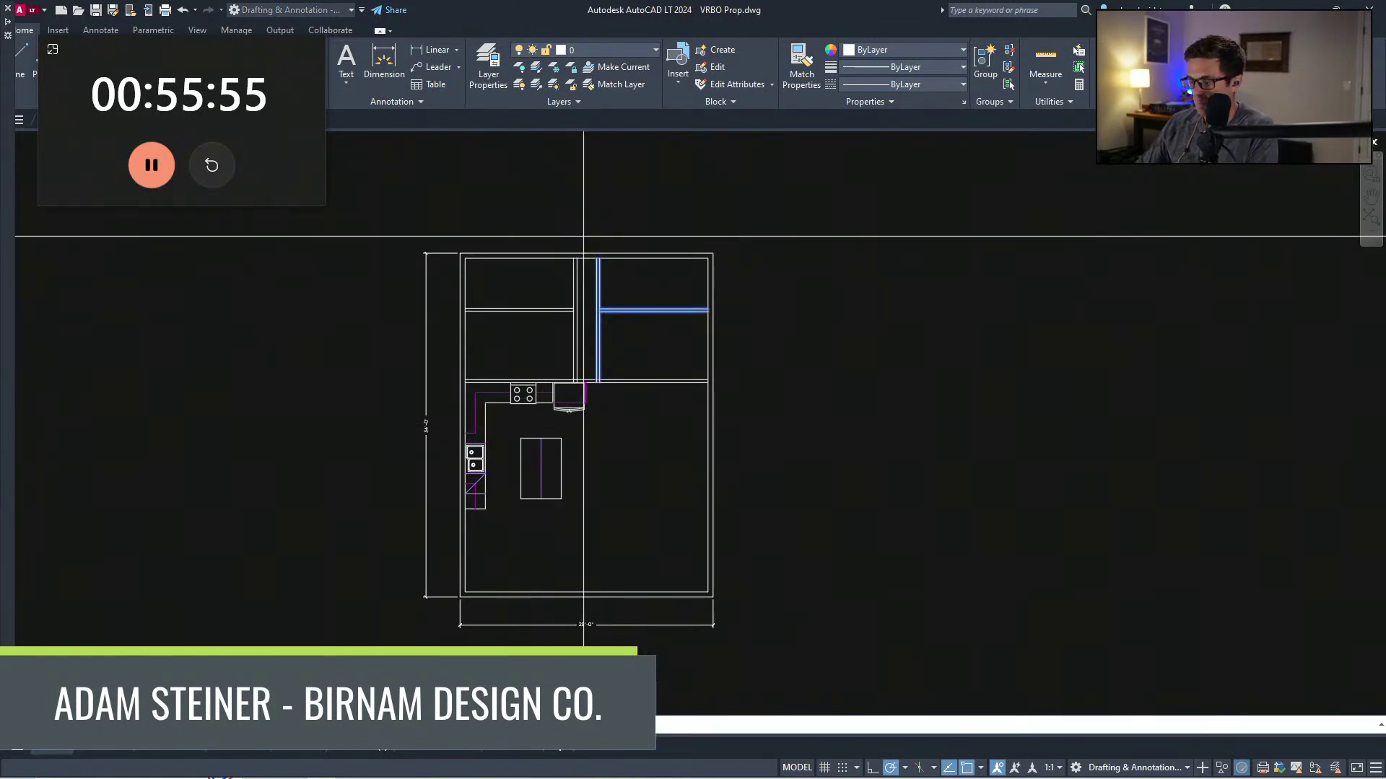
scroll(621, 452, "up", 2)
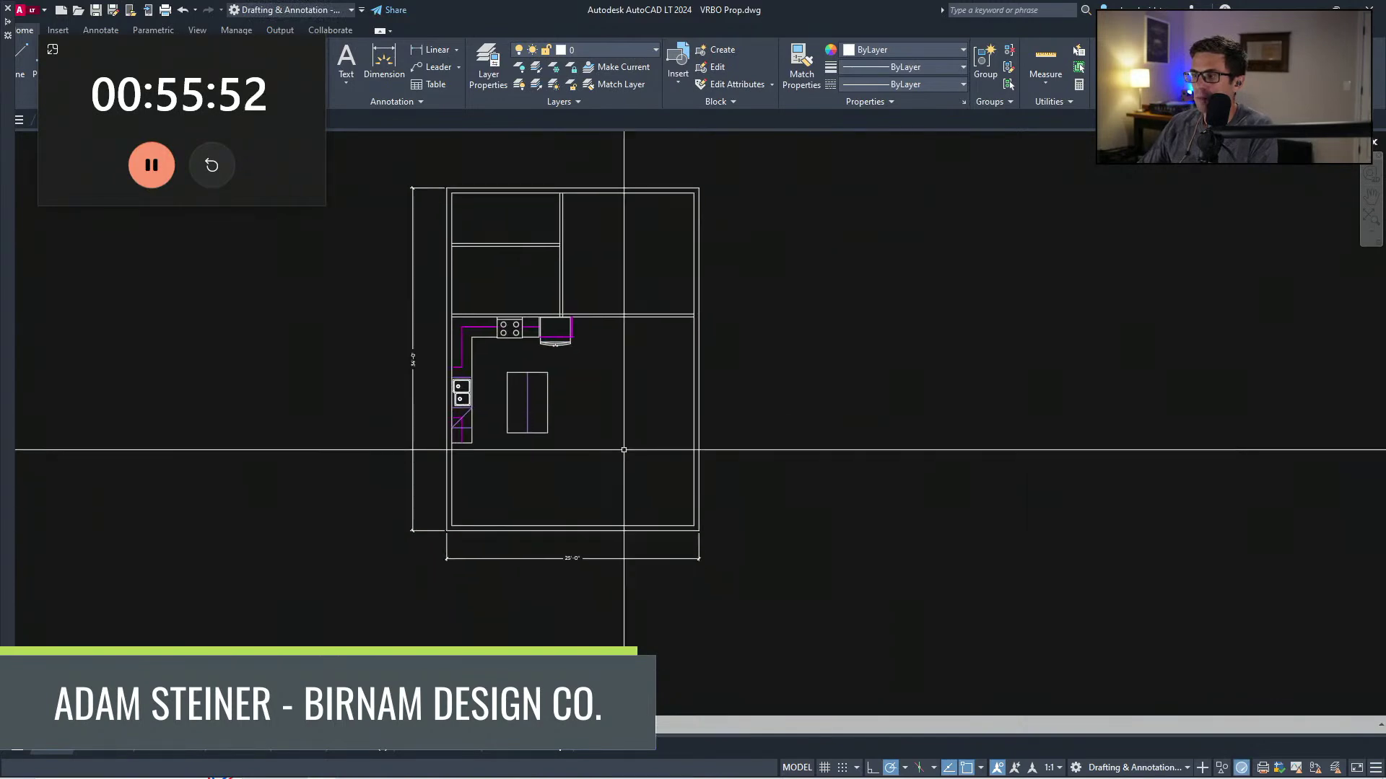
Step: Offset the left exterior wall's inner line to the sink counter's front edge, continuing it down to the bottom wall
left_click(588, 395)
middle_click_drag(724, 284, 697, 381)
left_click(697, 381)
middle_click_drag(582, 535, 589, 393)
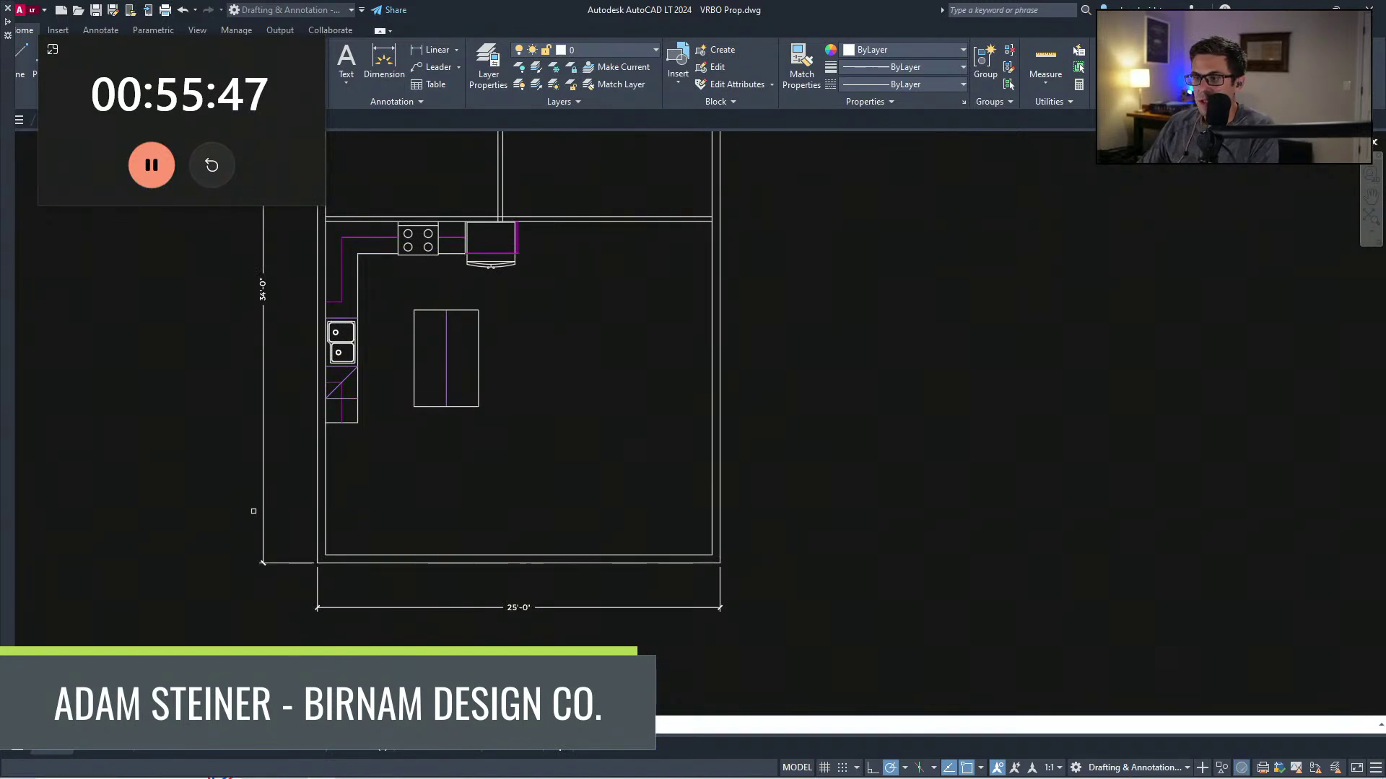
left_click(385, 544)
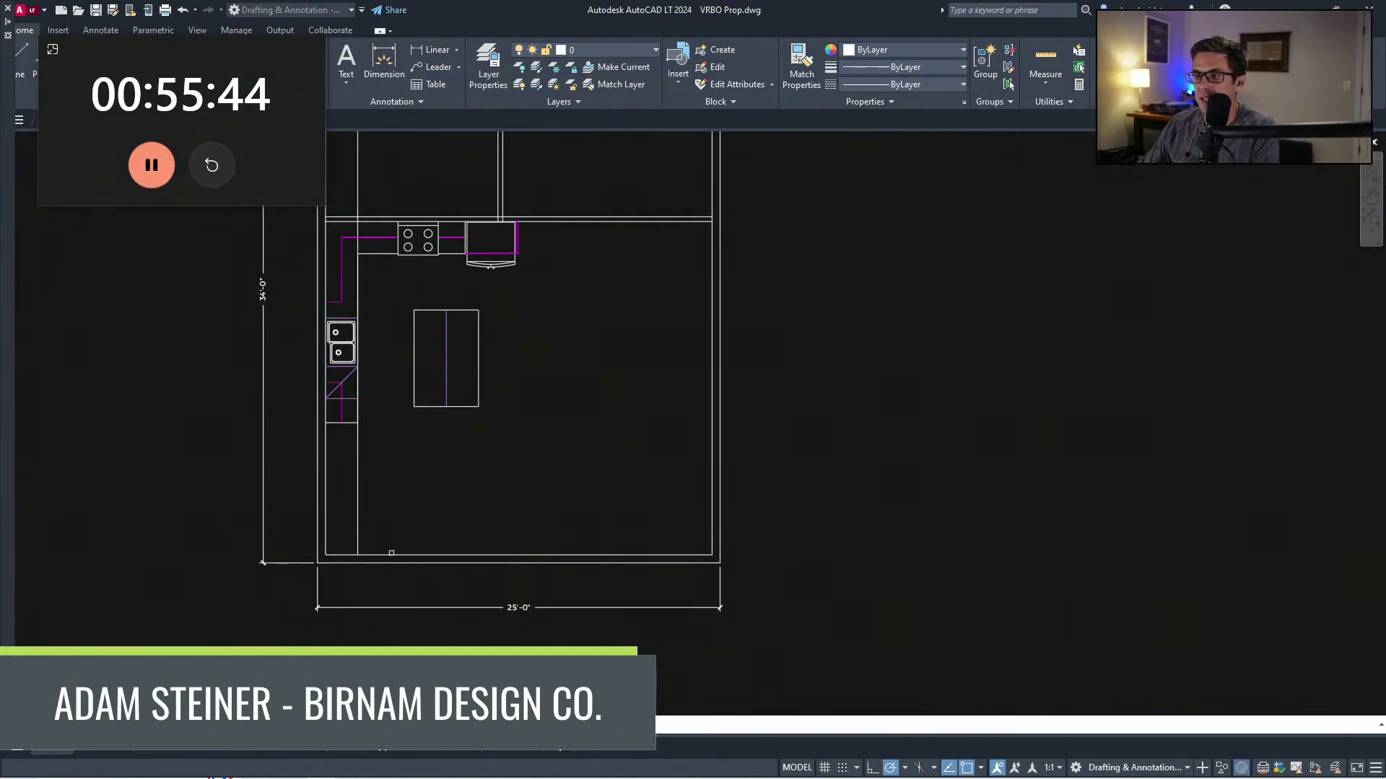
left_click(373, 522)
scroll(360, 420, "up", 4)
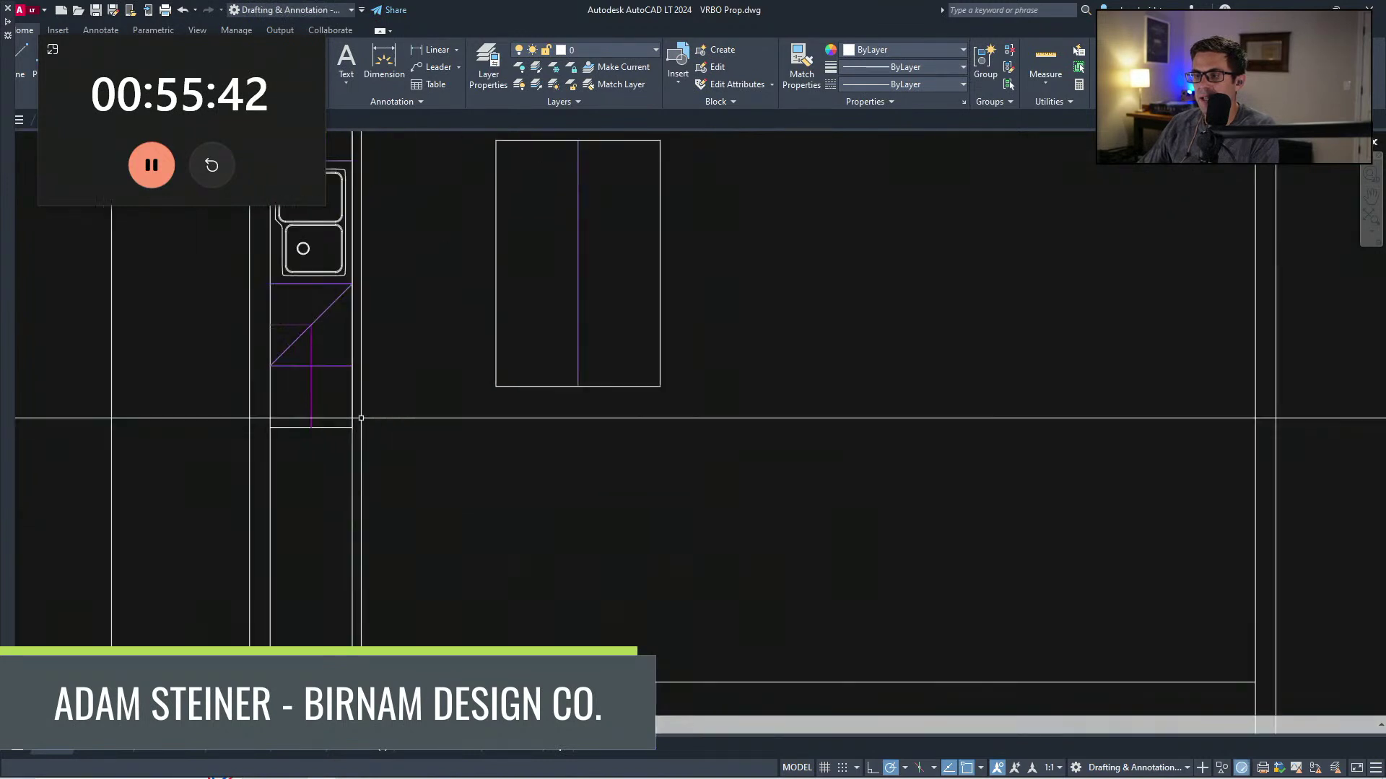
type("t")
key("space")
left_click(369, 449)
left_click(347, 427)
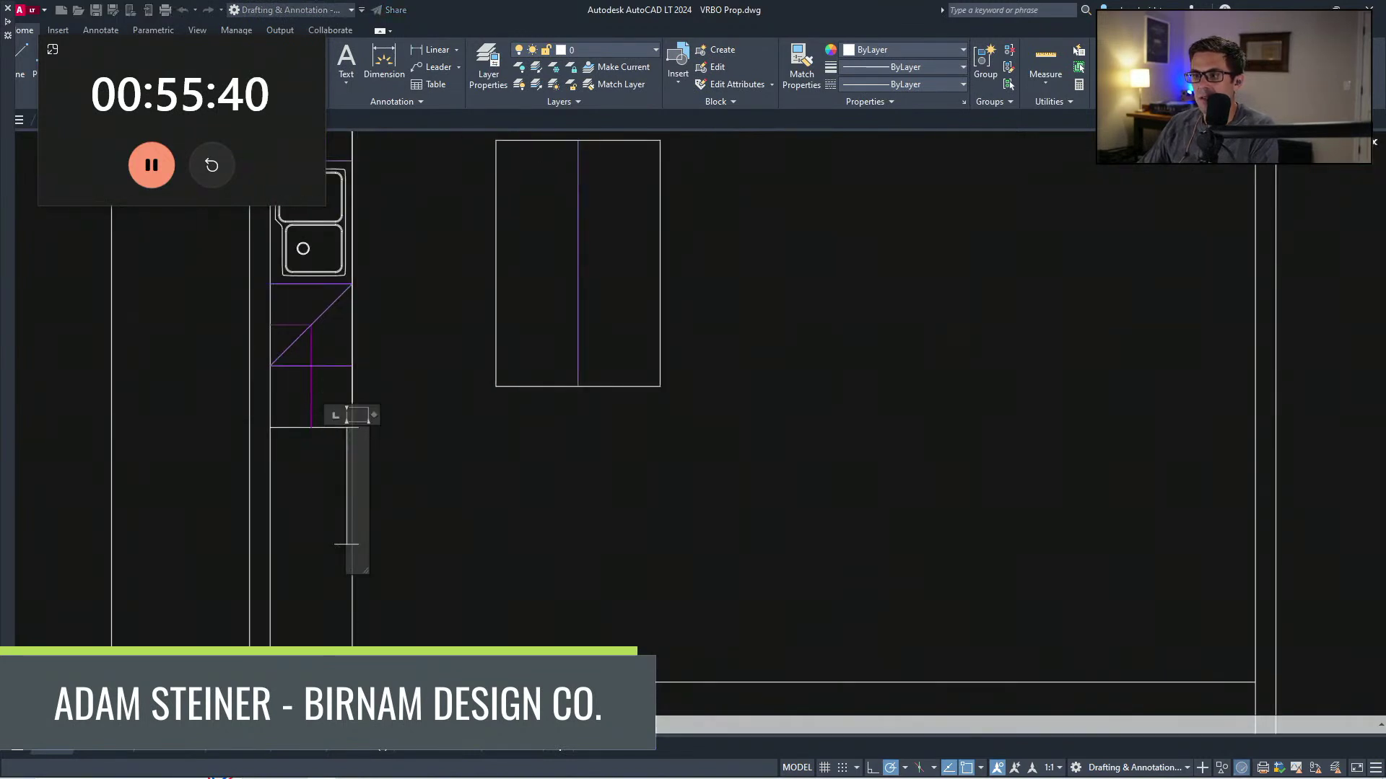
key("Escape")
Step: Form an L-shaped bench along the left and bottom walls, trimming its lower leg in line with the island's right edge
middle_click_drag(325, 396, 308, 369)
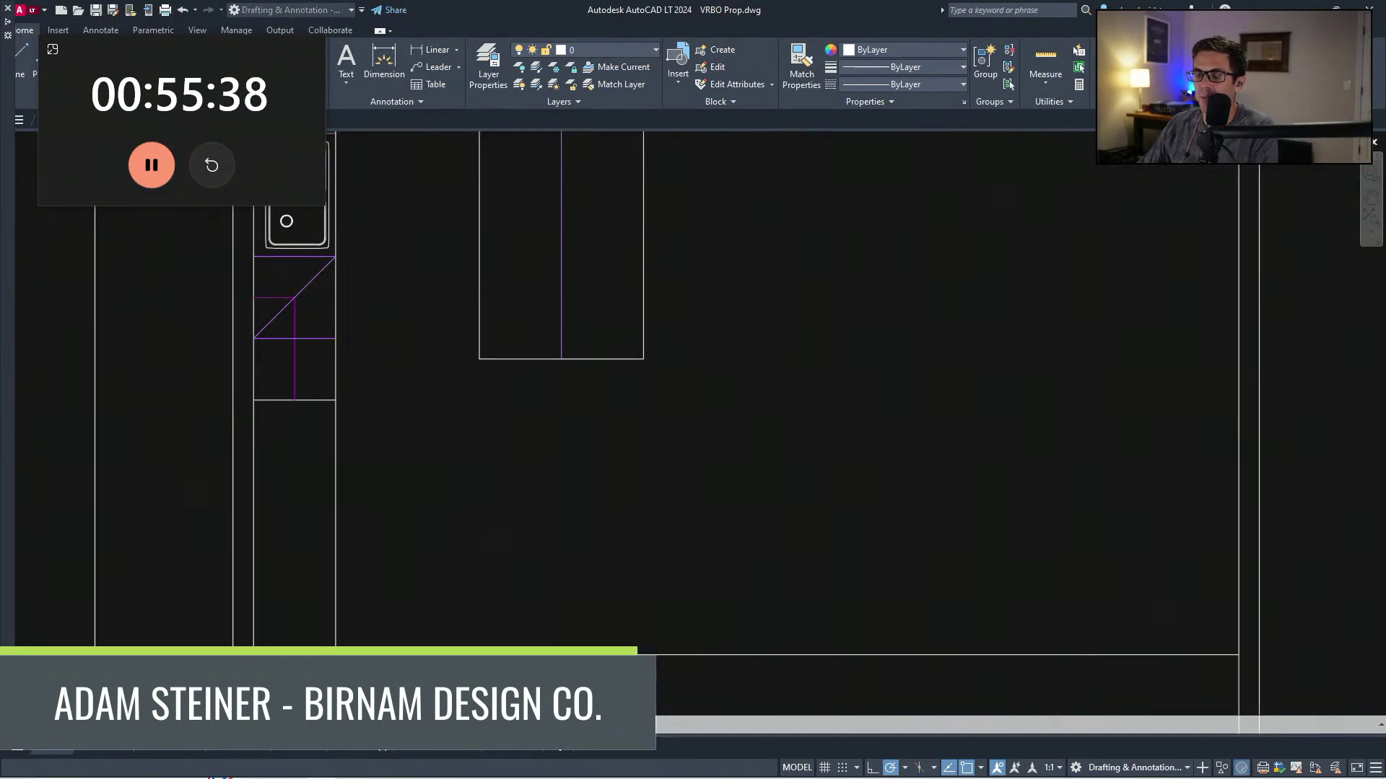
scroll(410, 439, "down", 4)
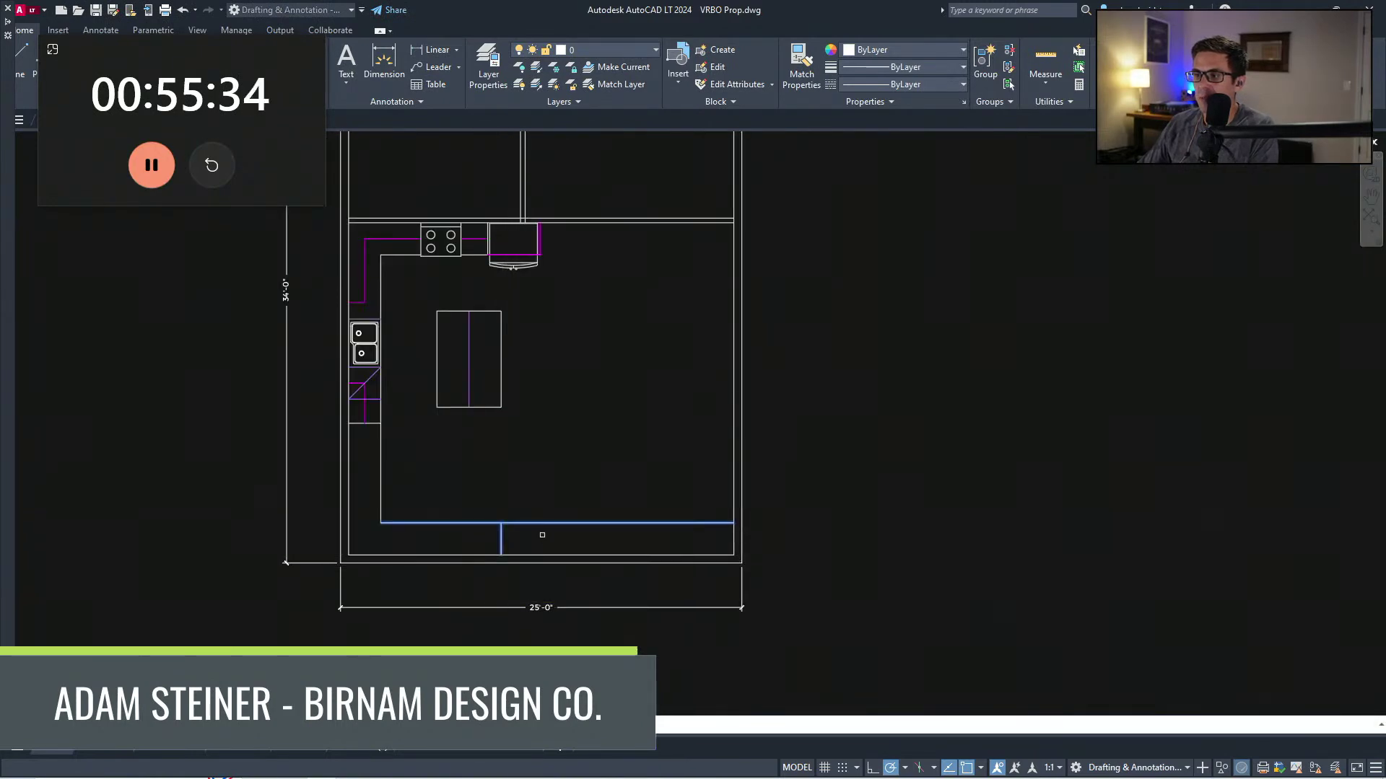
key("space")
Step: Copy the 42" round table and the sofa, loveseat and coffee table set from the furniture library into the plan
scroll(542, 535, "down", 10)
middle_click_drag(224, 234, 548, 556)
scroll(447, 541, "up", 7)
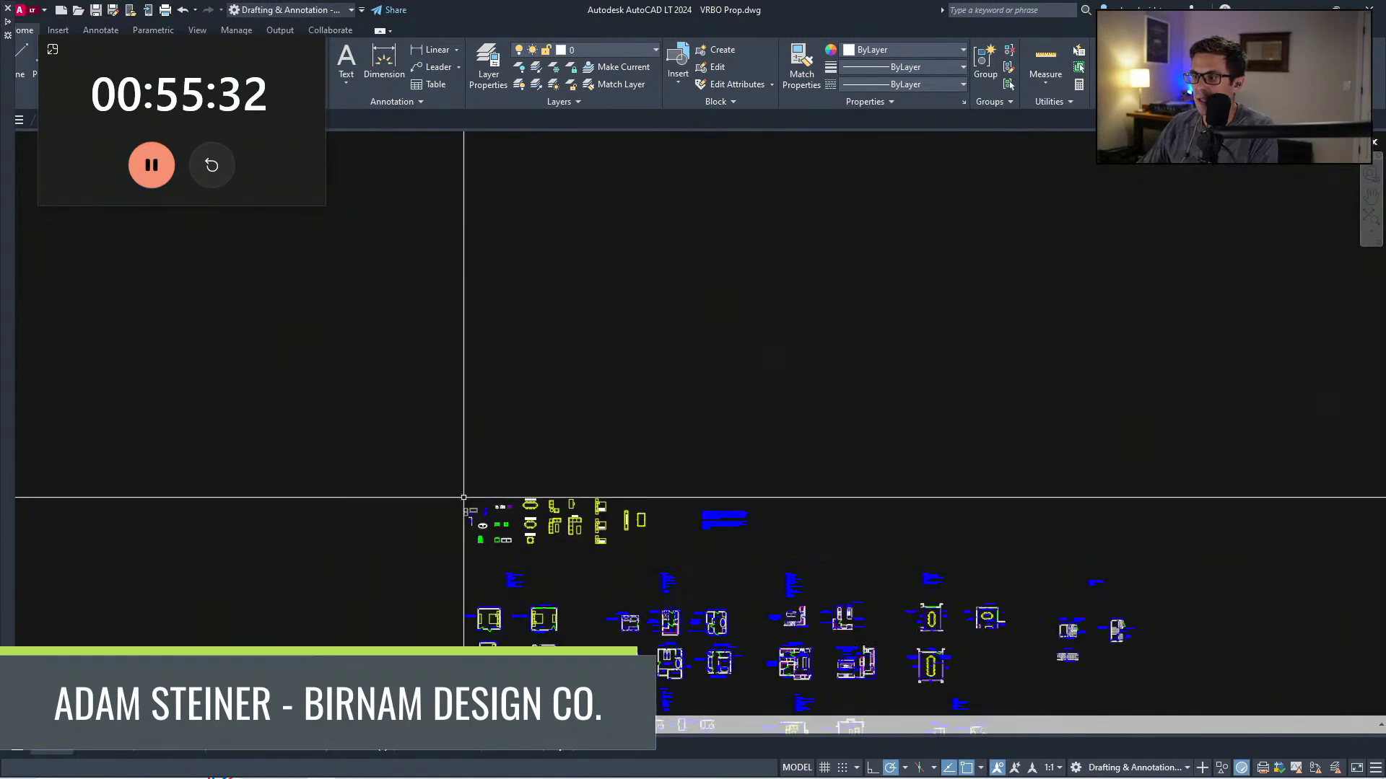
scroll(556, 519, "up", 5)
left_click(581, 582)
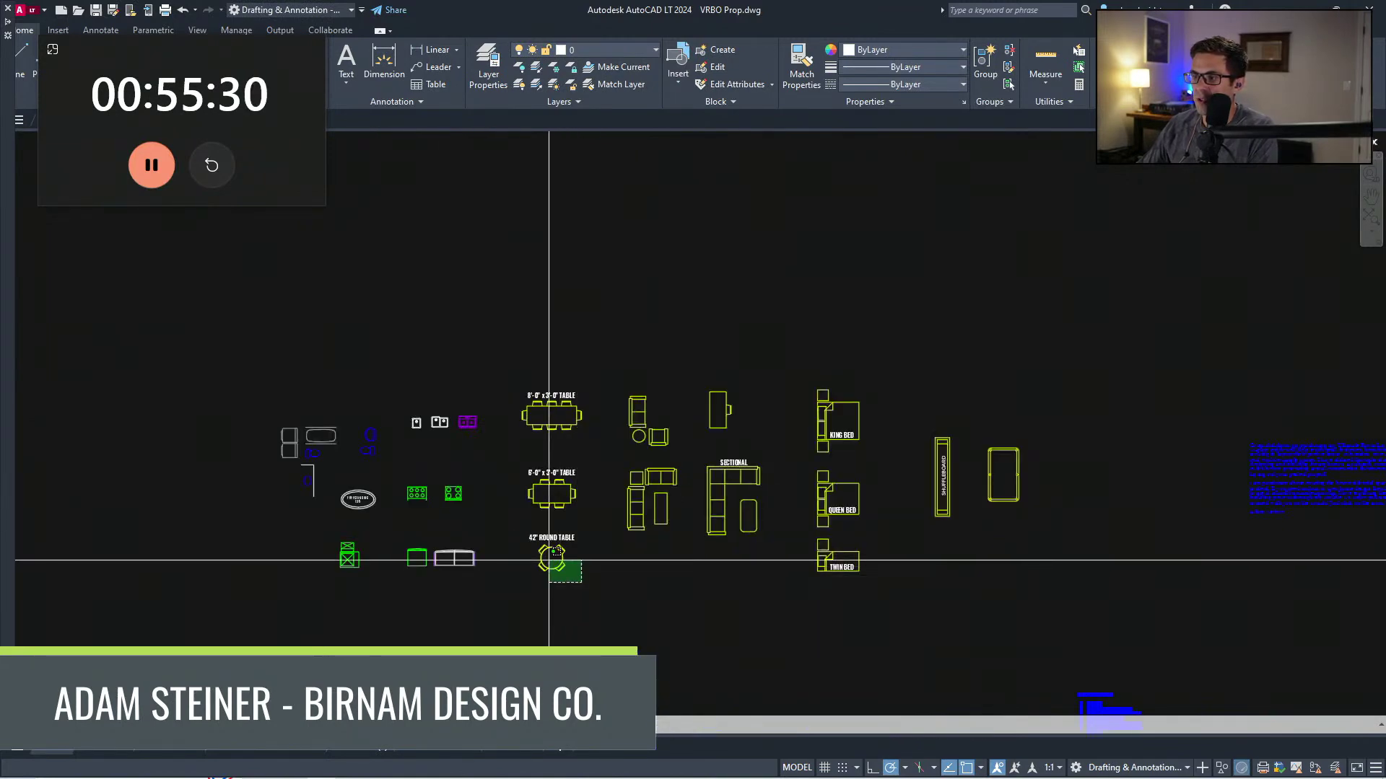
scroll(695, 524, "up", 5)
scroll(576, 405, "down", 2)
middle_click_drag(597, 461, 589, 450)
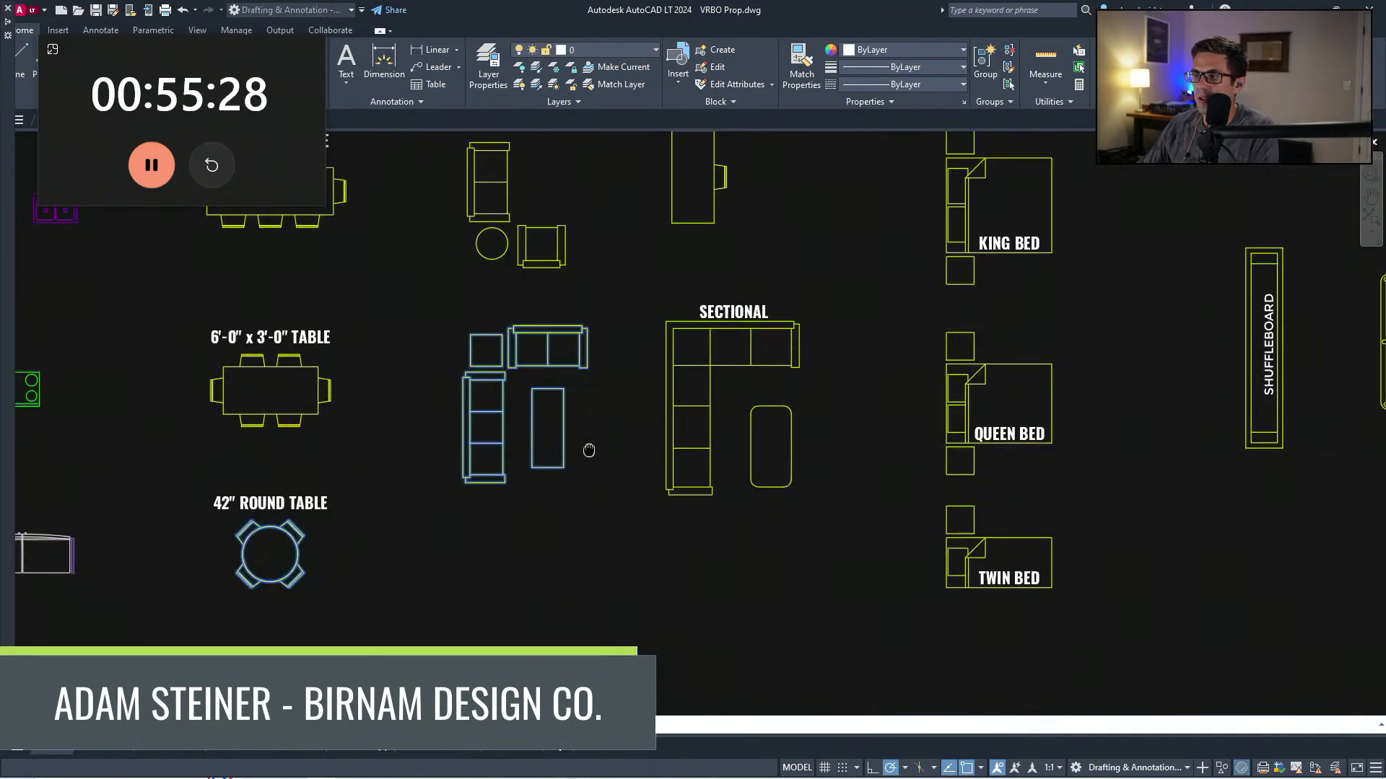
scroll(789, 473, "down", 6)
scroll(398, 387, "up", 3)
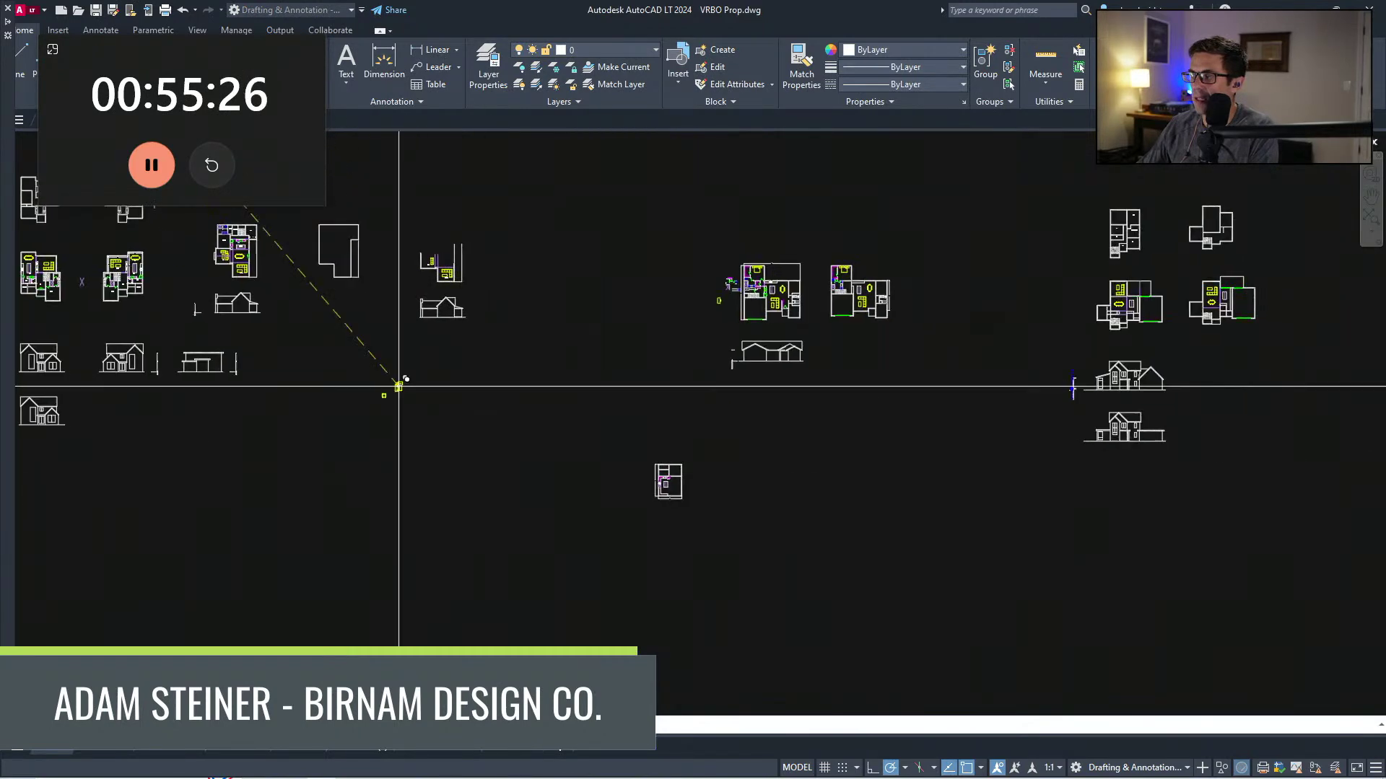
Step: Move the round table outside the left exterior wall and rotate it 45° so its chairs face the axes
scroll(398, 387, "up", 6)
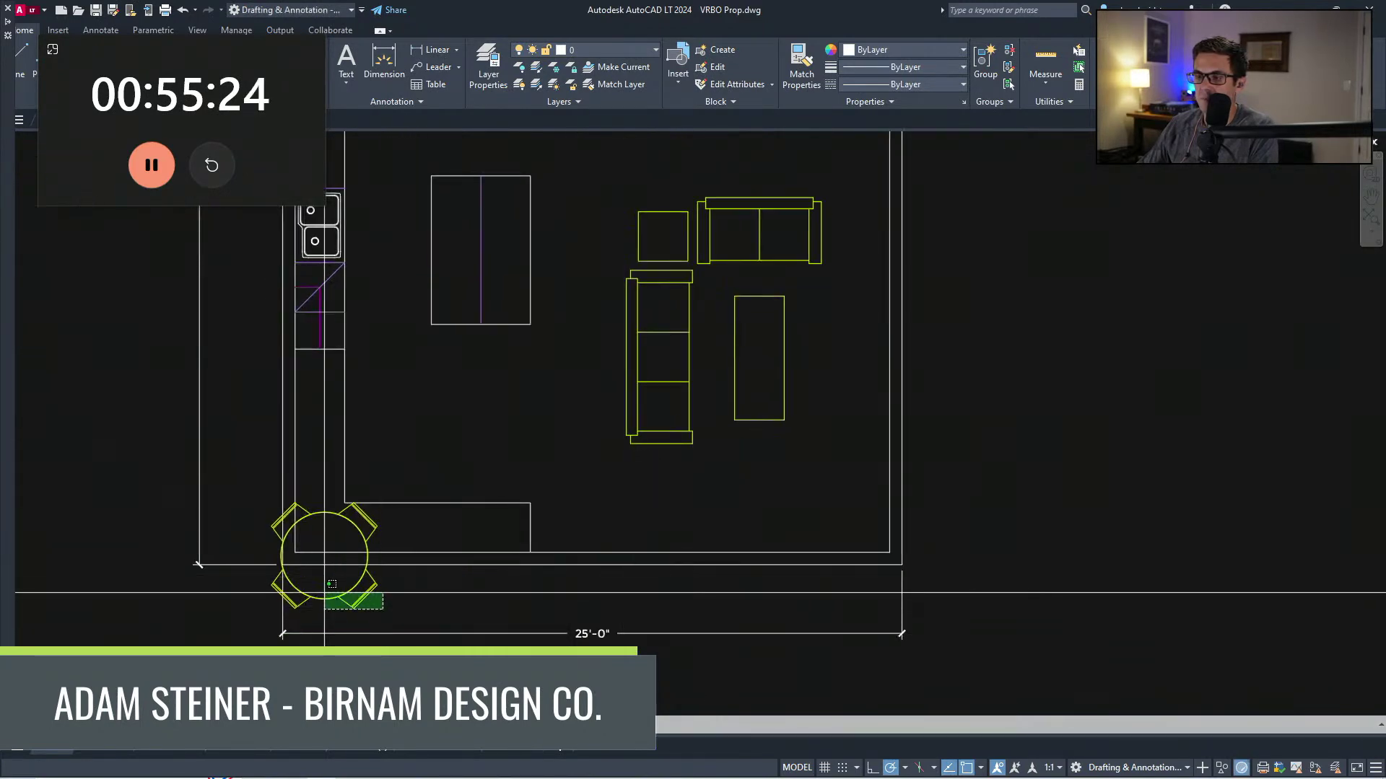
middle_click_drag(182, 555, 650, 518)
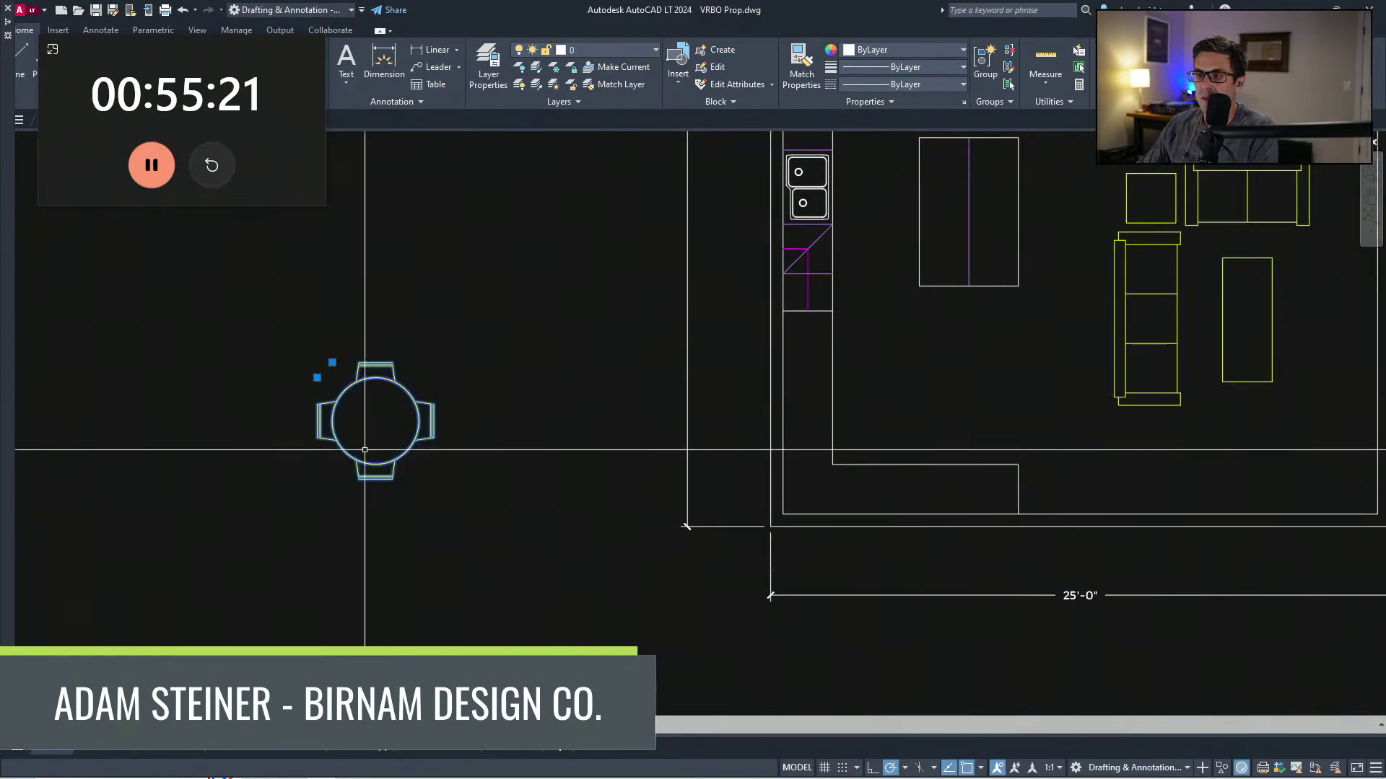
key("Escape")
Step: Delete the bottom and left chairs of the round table
left_click(402, 475)
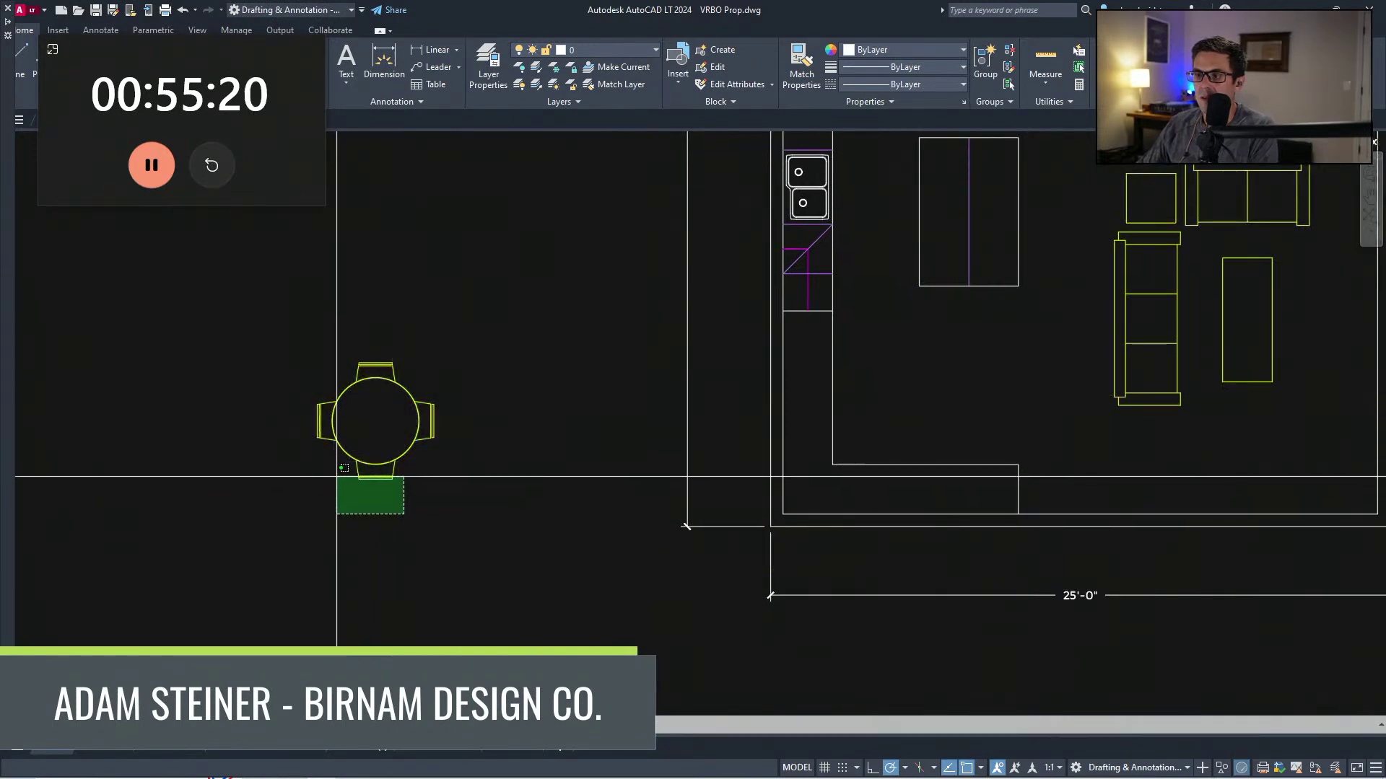
left_click(277, 503)
left_click(277, 495)
left_click(359, 387)
key("Delete")
Step: Move the round table with its two remaining chairs into the inner corner of the L-shaped bench
left_click(513, 486)
left_click(314, 325)
key("m")
key("space")
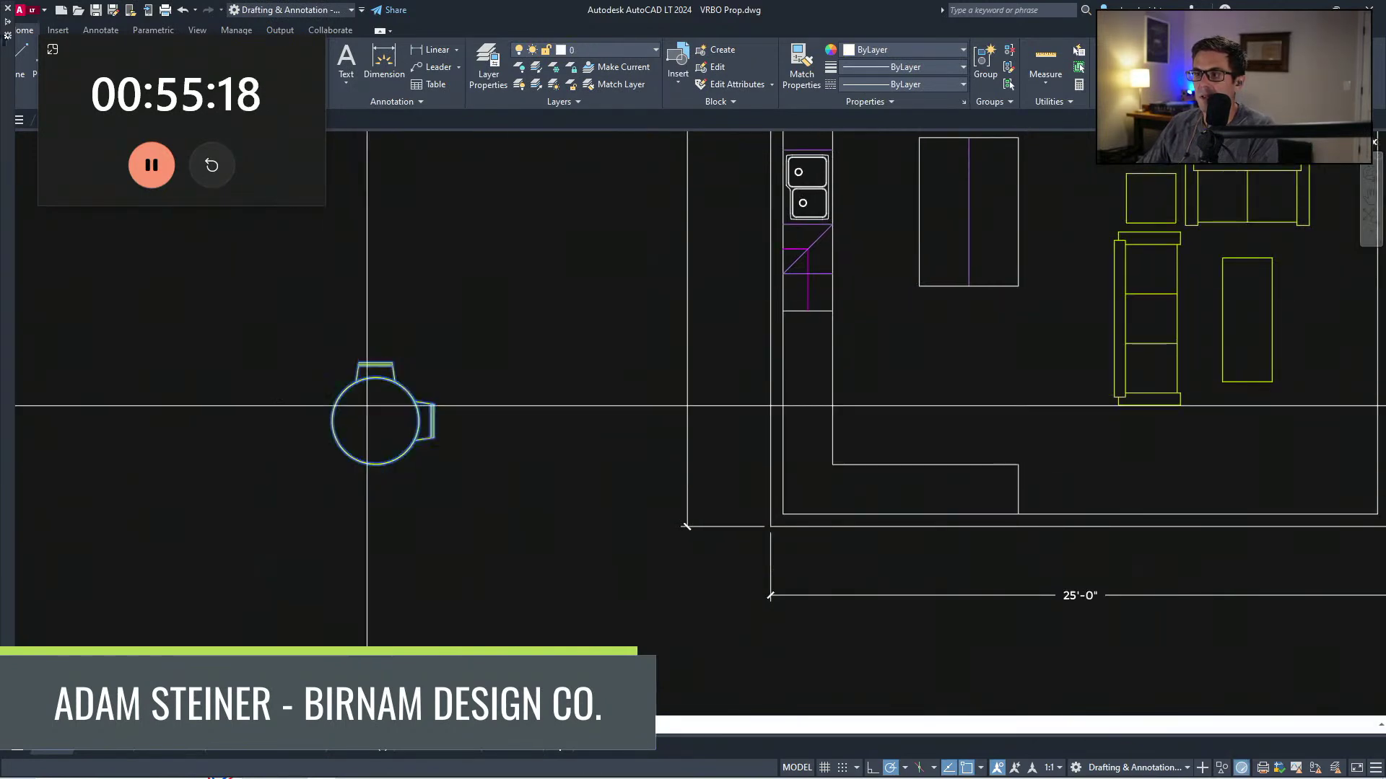
left_click(371, 411)
middle_click_drag(915, 407, 751, 445)
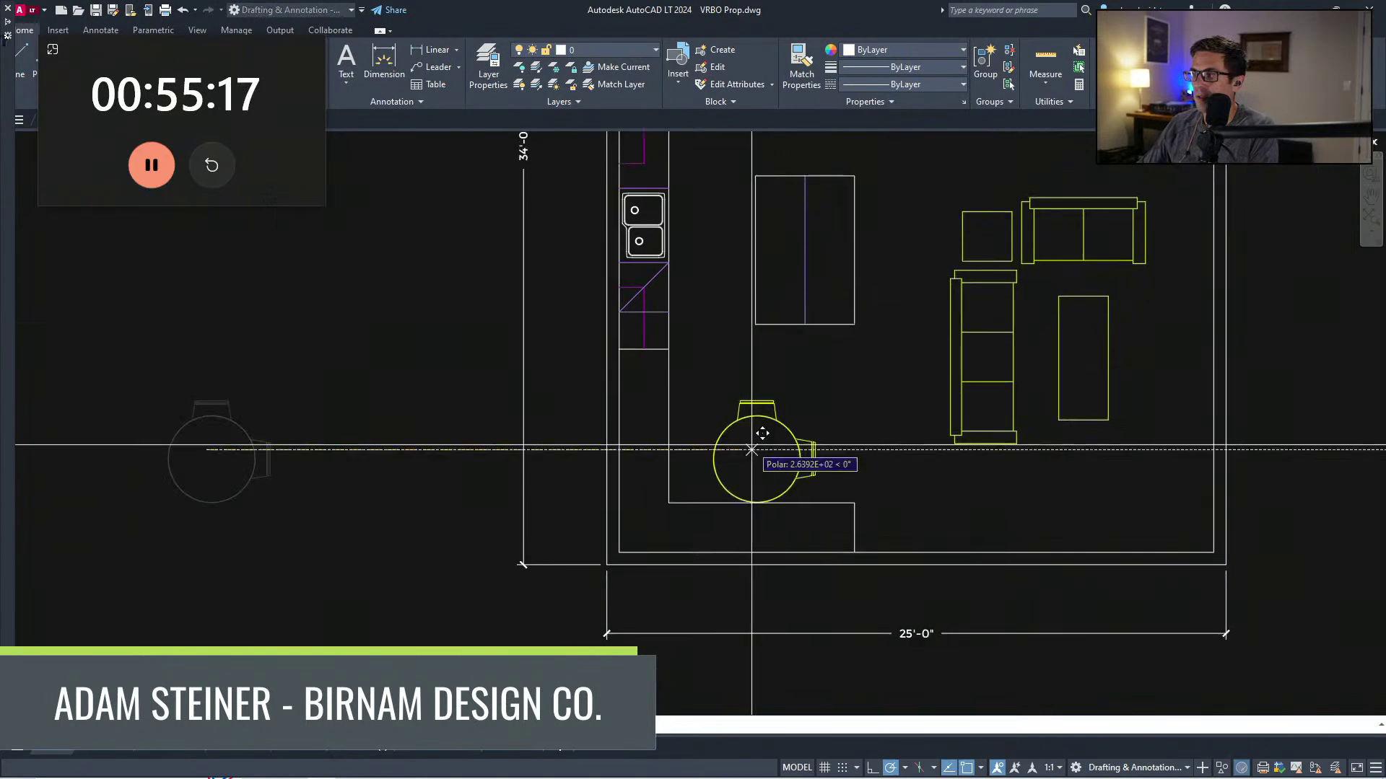
left_click(706, 451)
Step: Stretch the end of the bench's bottom leg inward to shorten it beside the round table
scroll(895, 577, "down", 3)
middle_click_drag(895, 577, 510, 578)
left_click(504, 604)
left_click(463, 511)
key("s")
key("space")
left_click(495, 466)
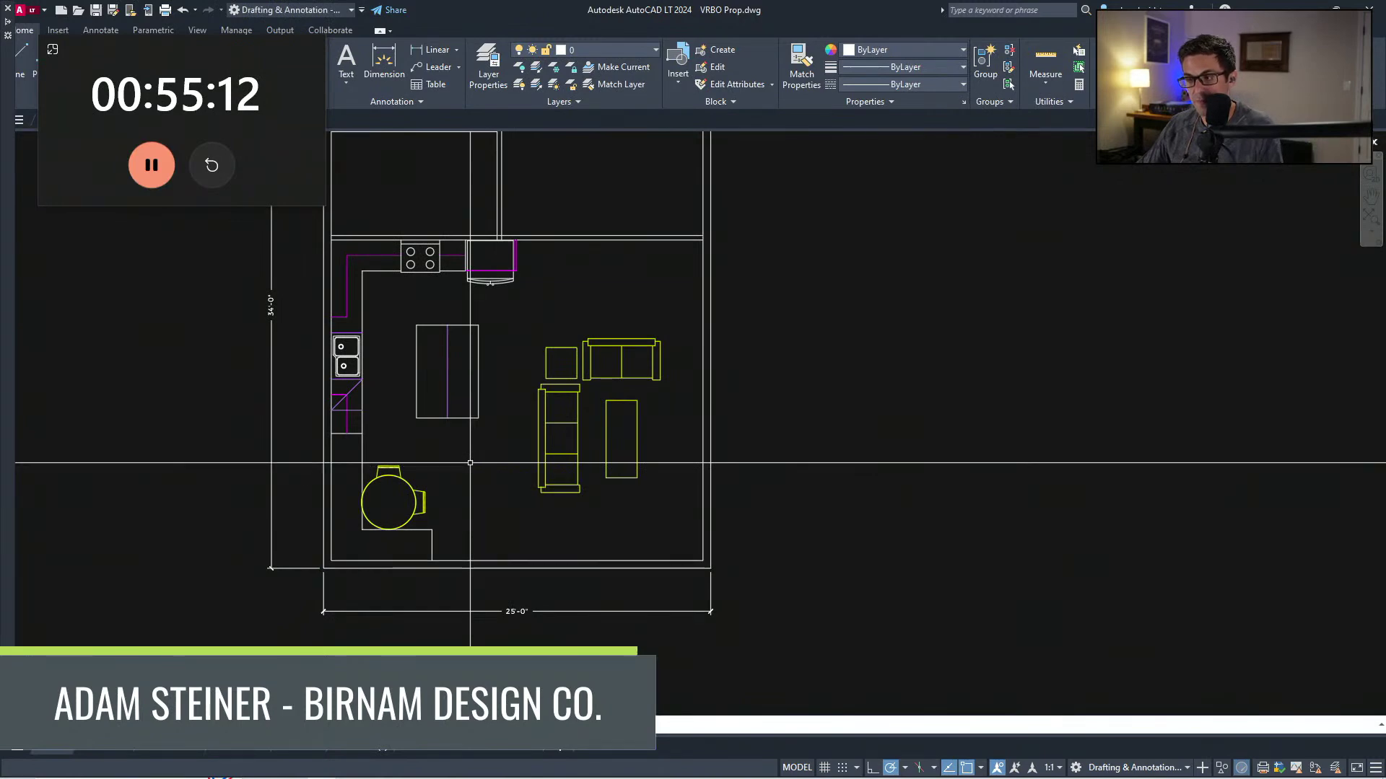
scroll(495, 544, "down", 2)
Step: Move the sofa, loveseat and coffee table group straight down in the living area
left_click(511, 538)
left_click(620, 403)
key("m")
key("space")
left_click(688, 389)
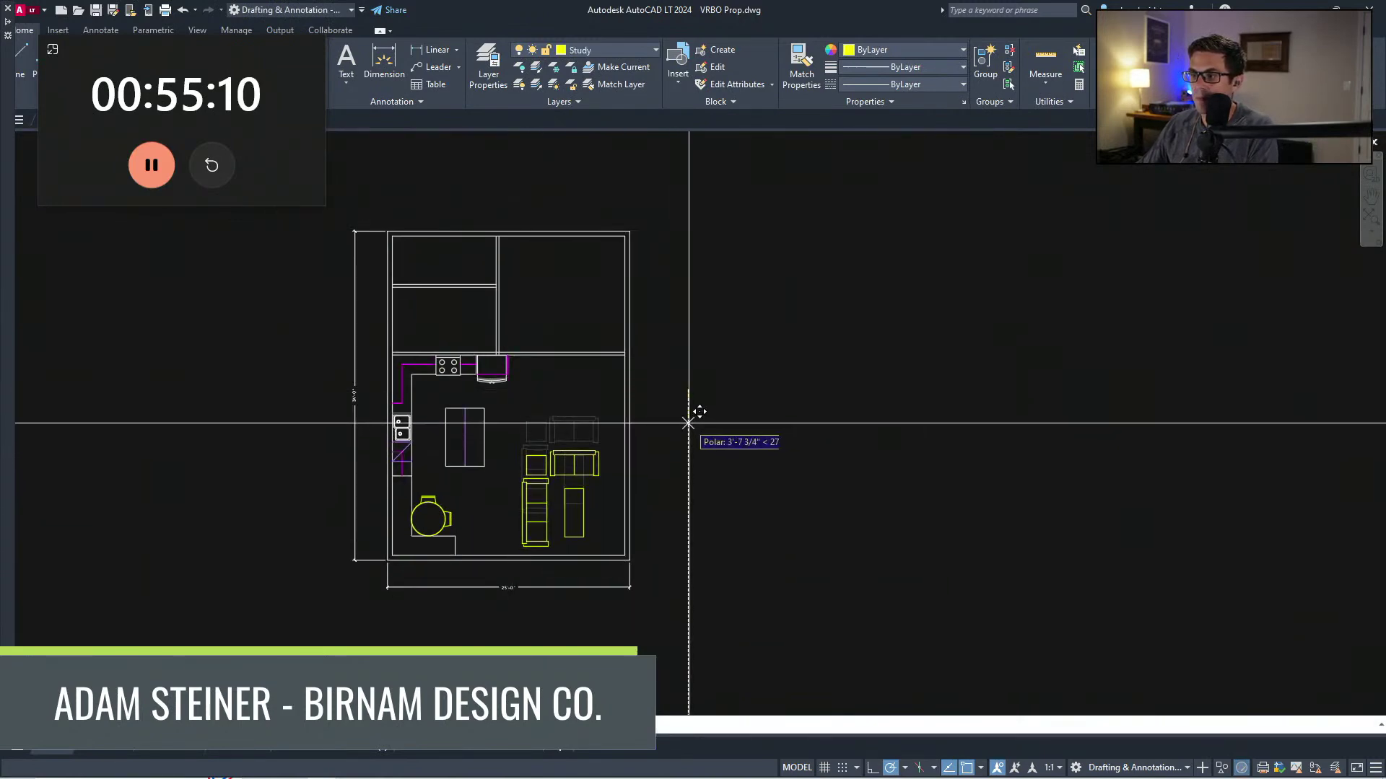
left_click(692, 408)
Step: Offset the horizontal partition's lower line to counter depth and copy the refrigerator's side line into the living area as an end line
middle_click_drag(613, 504, 579, 514)
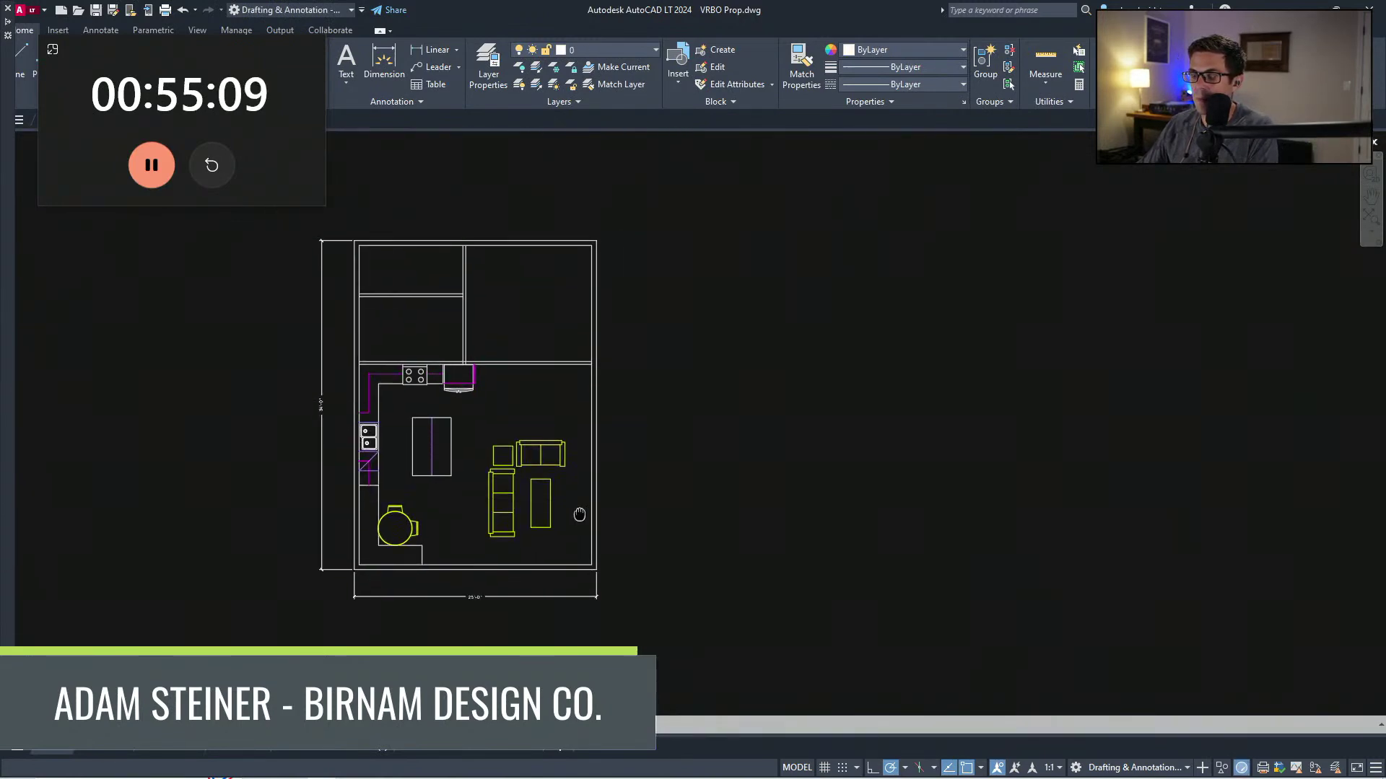
scroll(618, 412, "up", 3)
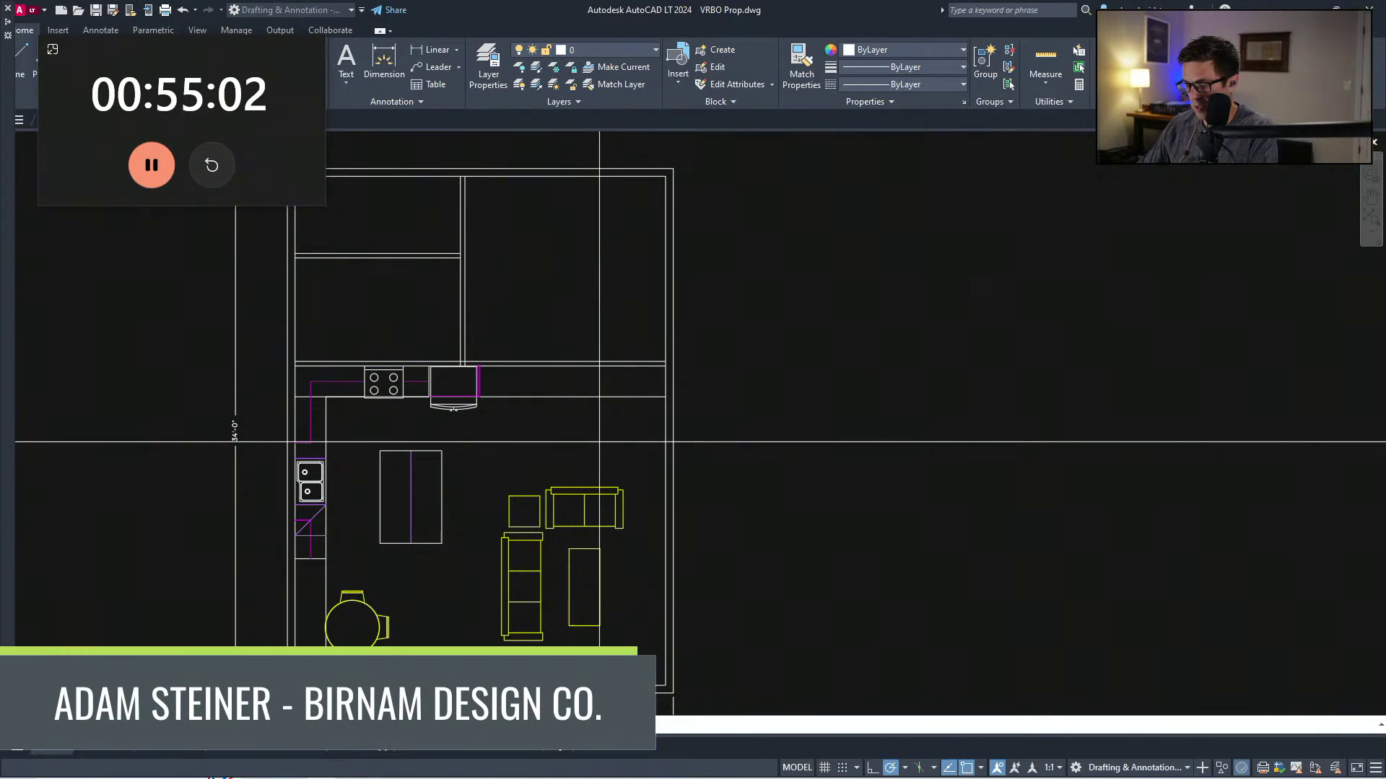
scroll(491, 378, "up", 2)
left_click(461, 389)
left_click(758, 430)
scroll(415, 525, "down", 1)
Step: Trim the counter-depth line between the refrigerator and the copied end line, leaving a separate cabinet run by the right wall
type("tr")
key("Return")
left_click_drag(566, 495, 498, 393)
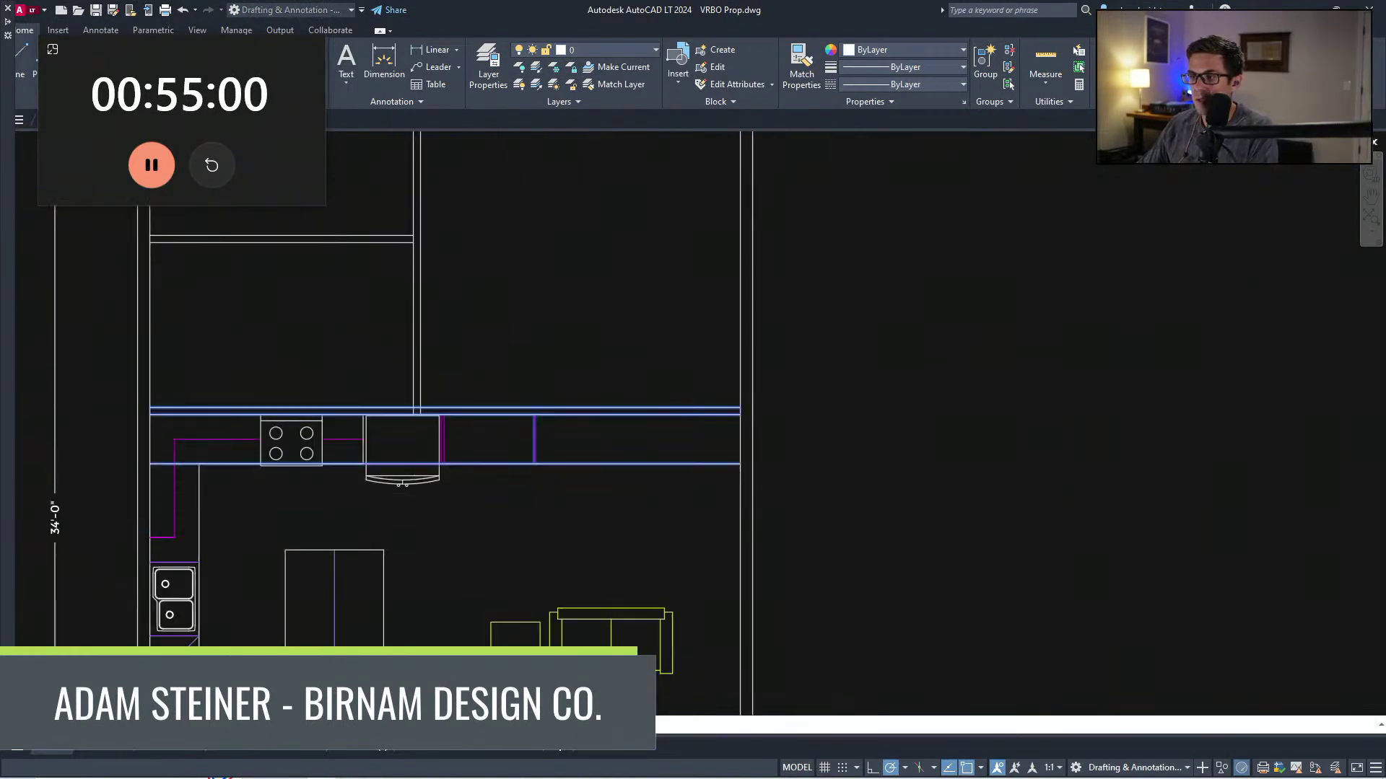
left_click(491, 464)
left_click(516, 473)
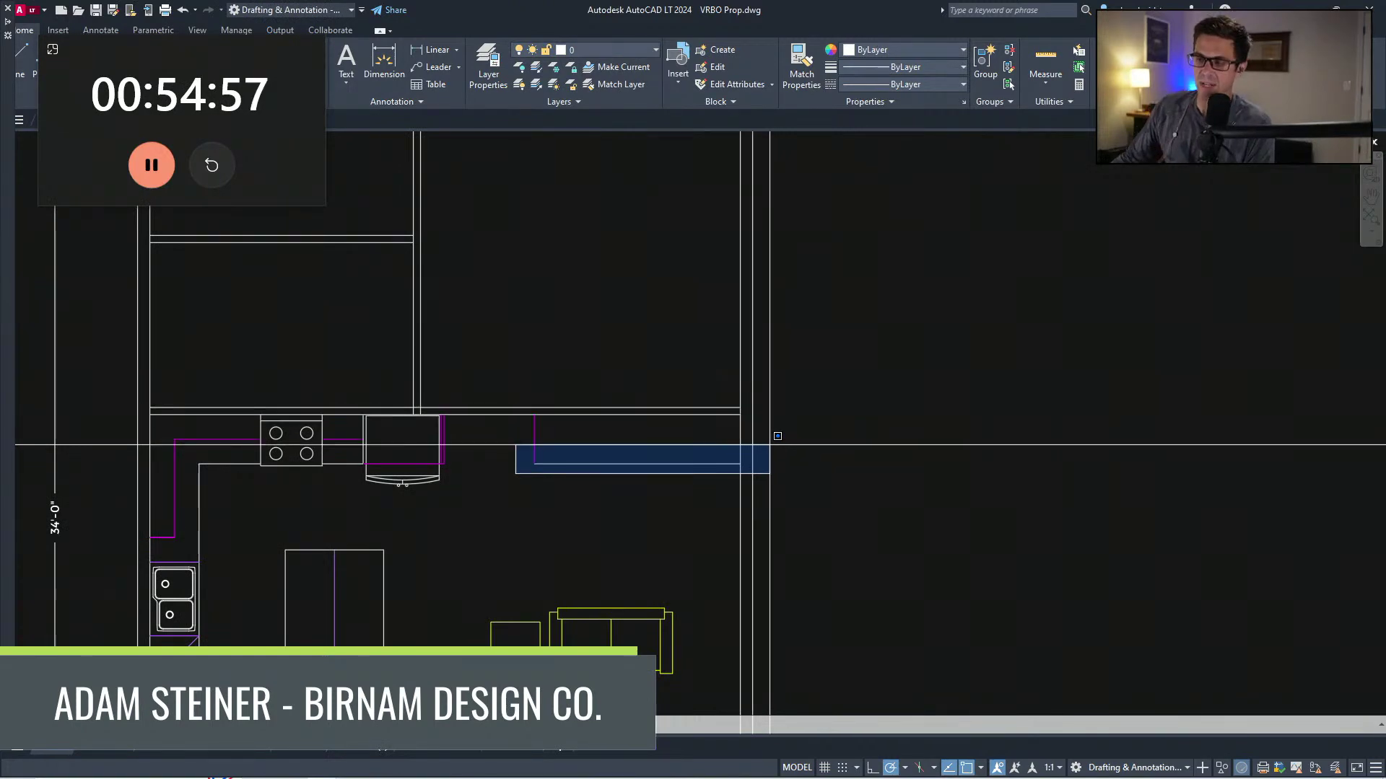
key("Escape")
Step: Match the magenta end line of the living area cabinet run to the properties of its white linework
scroll(722, 446, "down", 5)
middle_click_drag(721, 480, 643, 409)
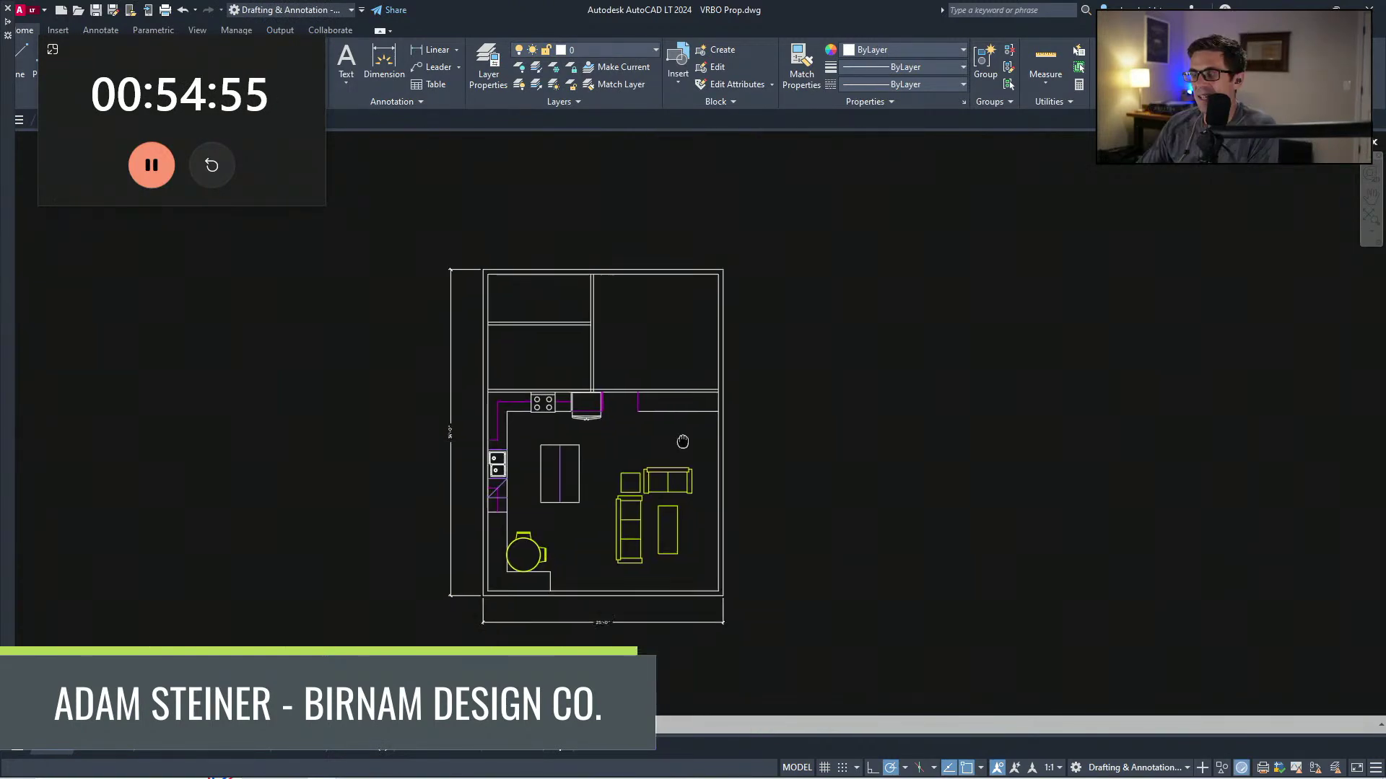
scroll(686, 443, "up", 5)
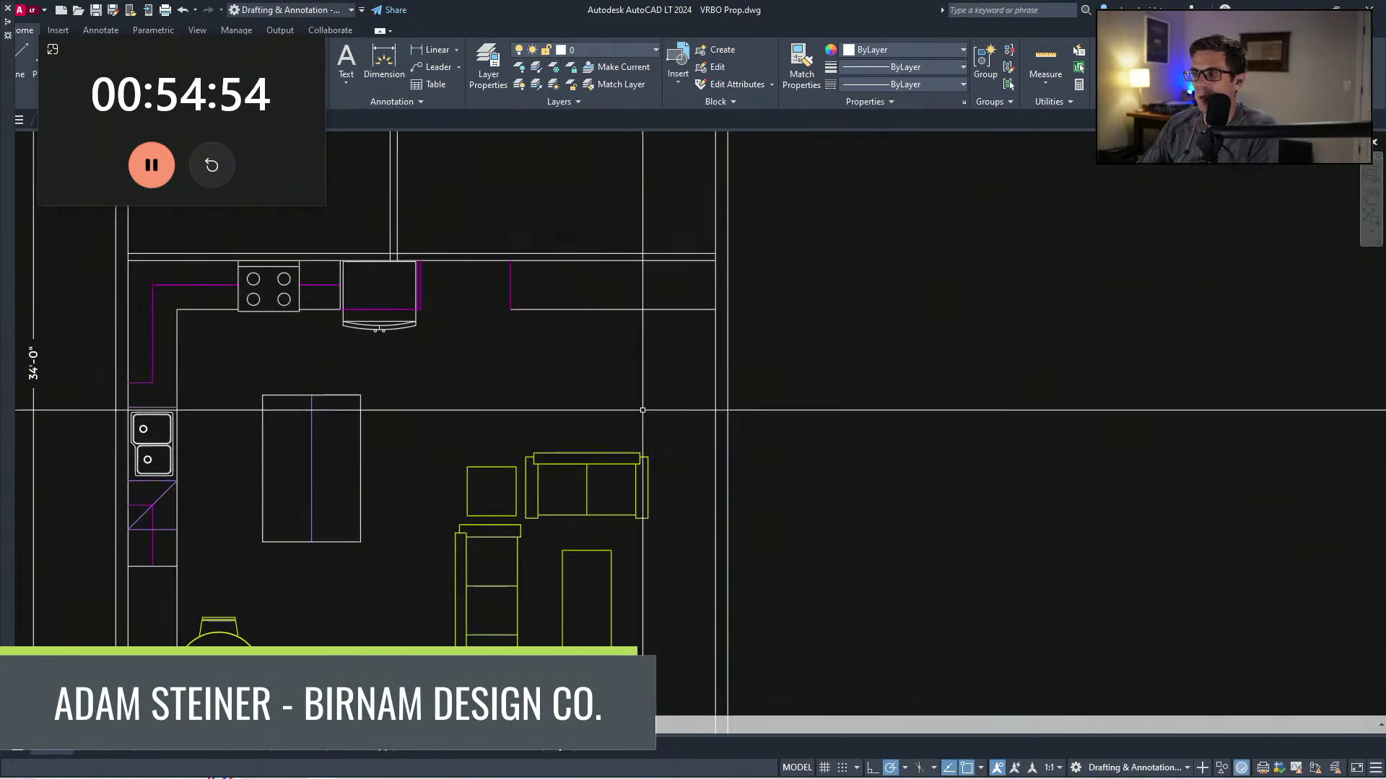
scroll(571, 397, "down", 6)
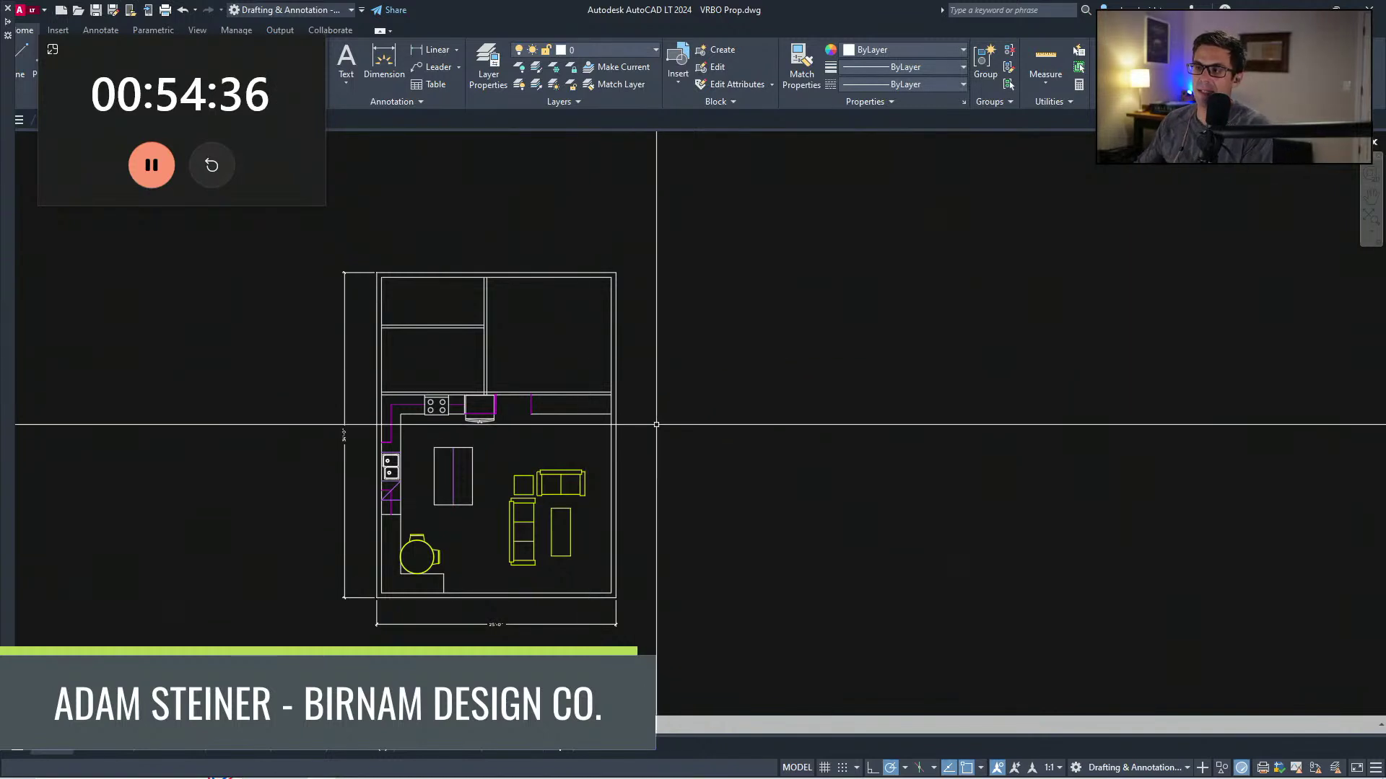
left_click(532, 404)
key("Escape")
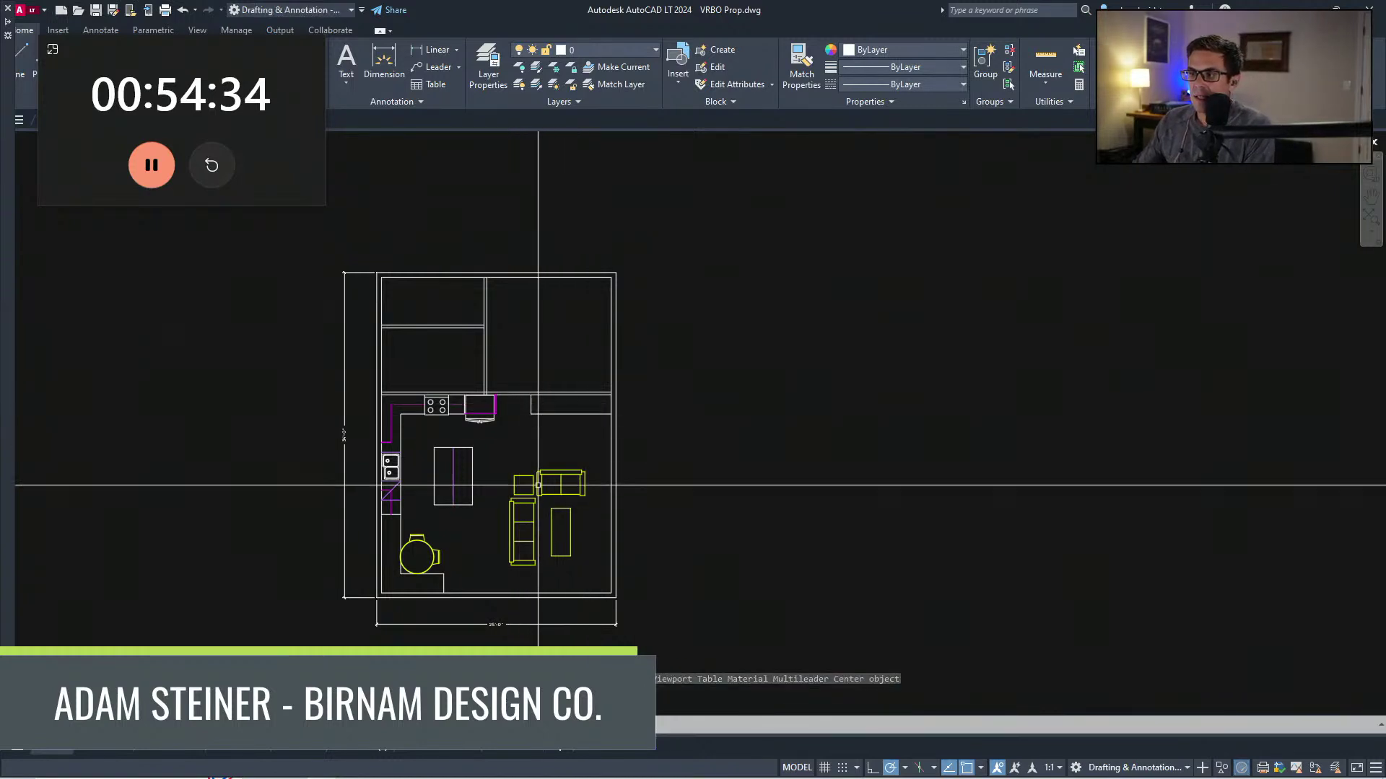
Step: Copy the straight stair run from the earlier plan and place it beside the exterior wall of the new floor plan
middle_click_drag(538, 485, 538, 469)
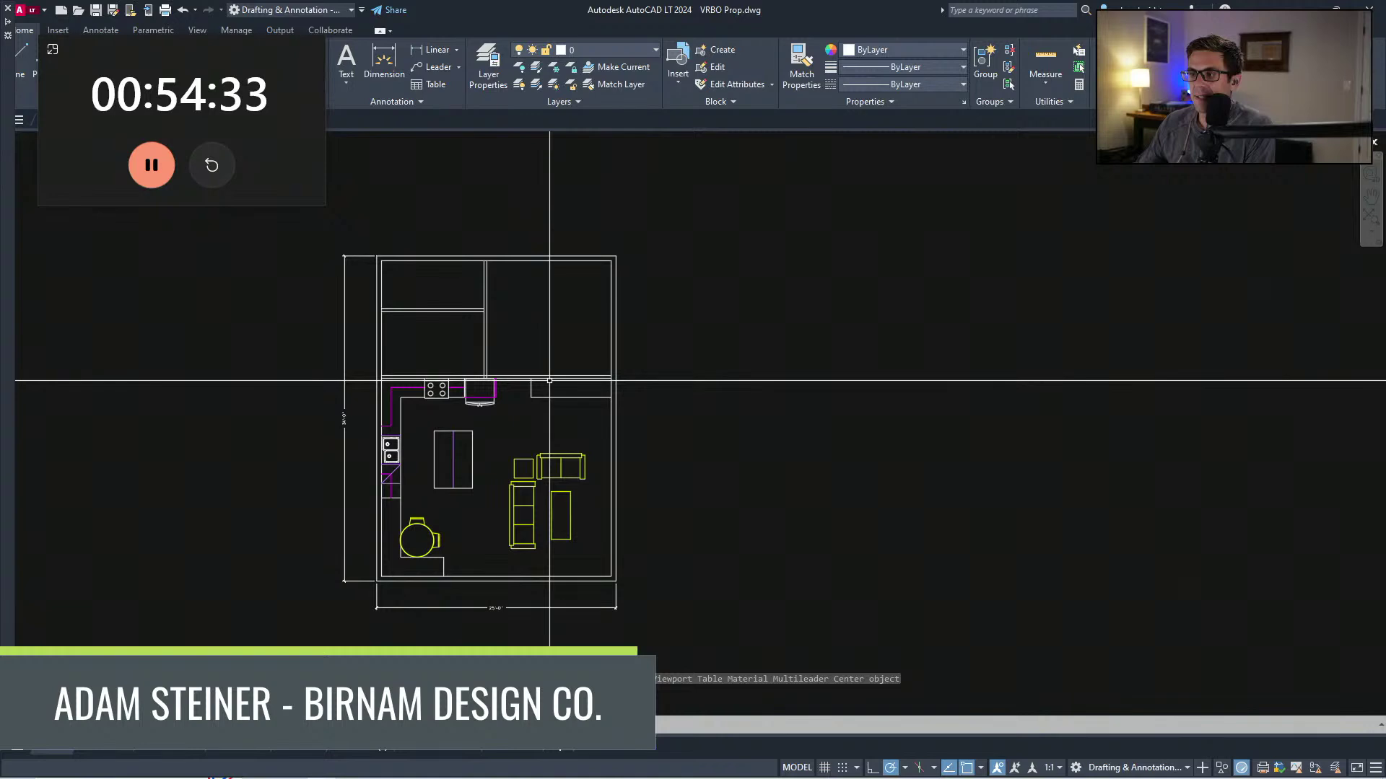
scroll(549, 381, "down", 5)
scroll(569, 378, "up", 8)
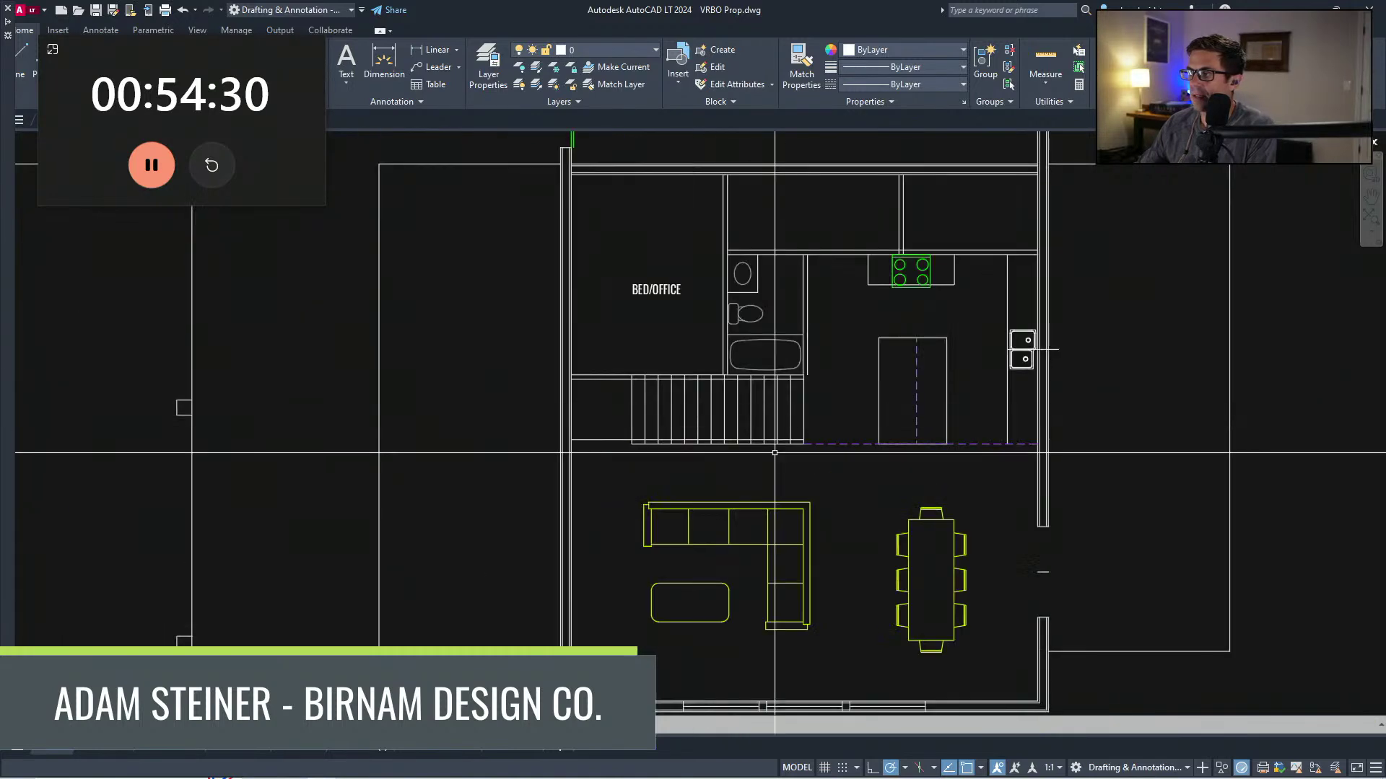
scroll(689, 448, "up", 2)
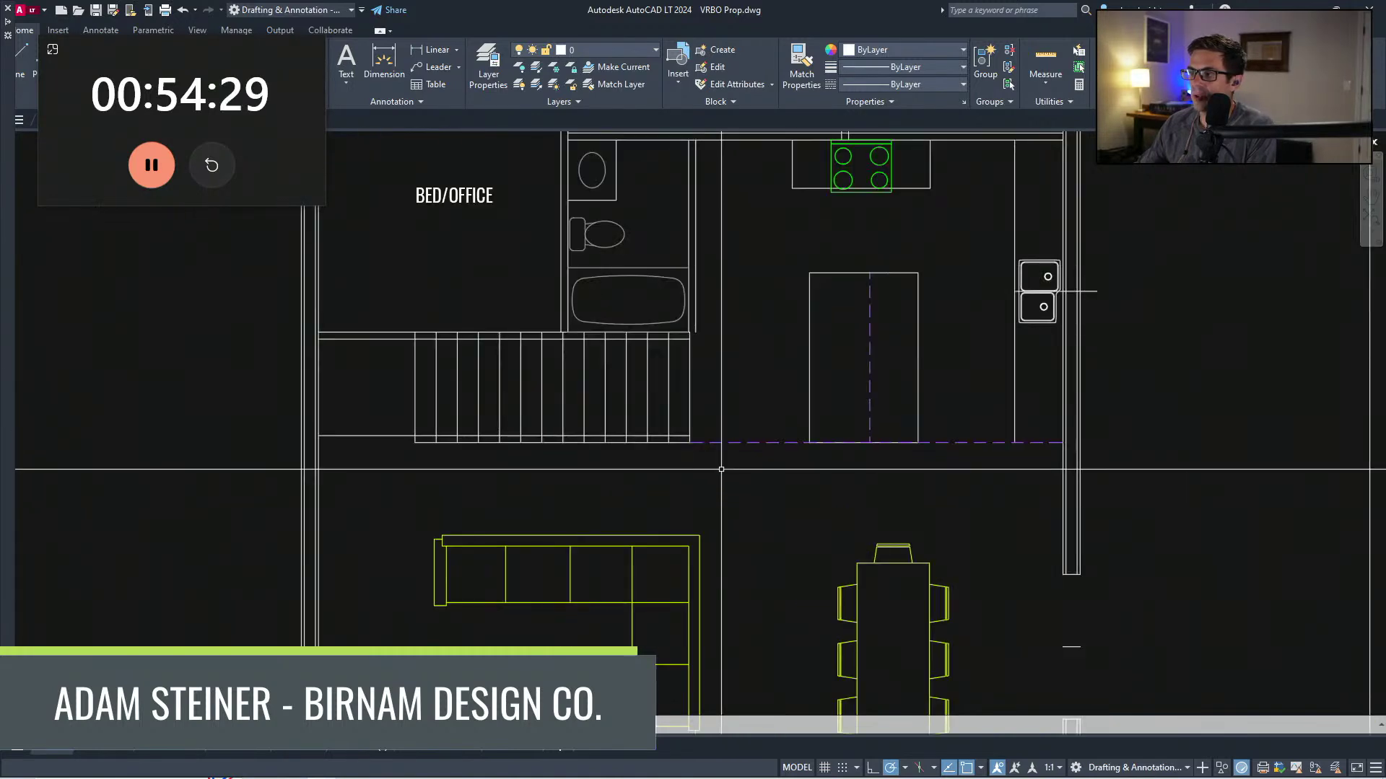
scroll(721, 469, "down", 5)
scroll(328, 272, "up", 10)
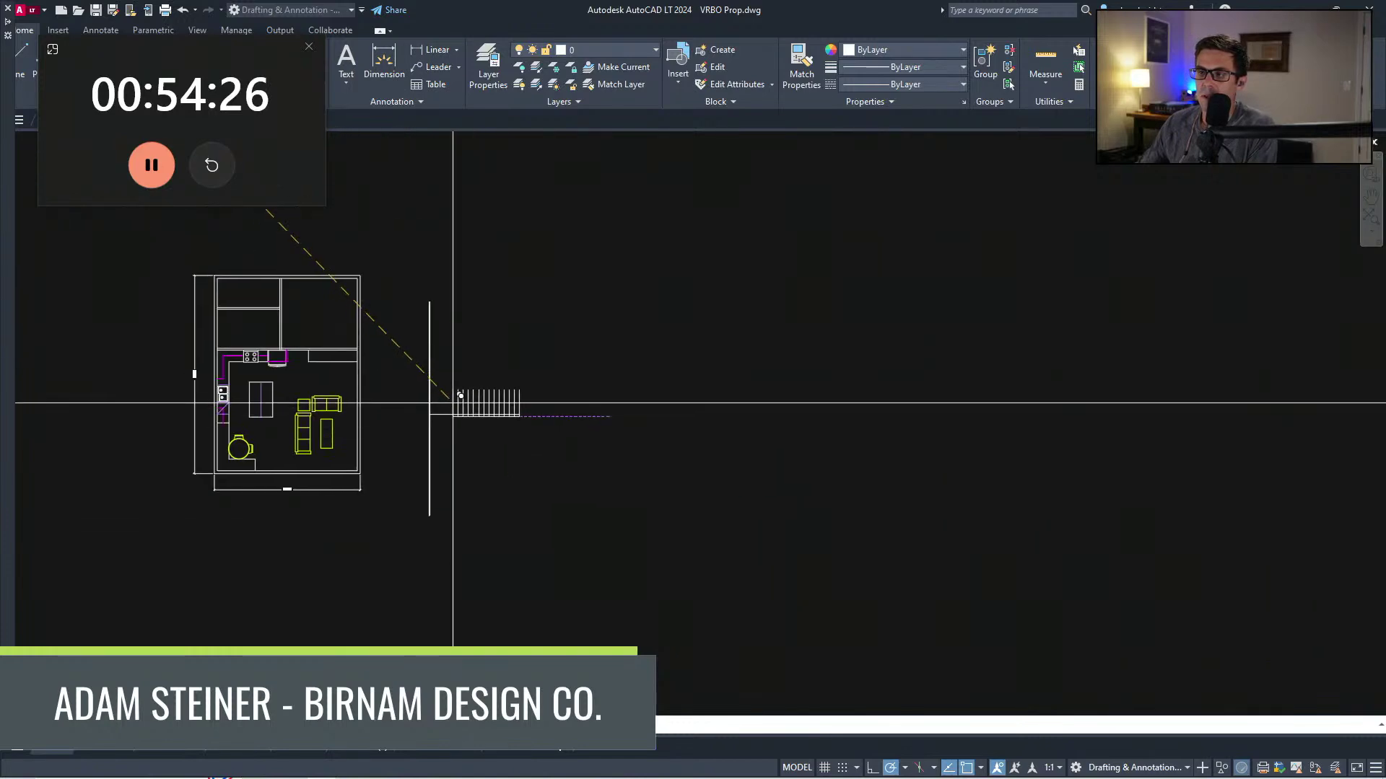
Step: Delete the leftover wall and dashed lines around the copied stair and trim the intermediate treads back to the upper of its two long edge lines
middle_click_drag(557, 449, 646, 520)
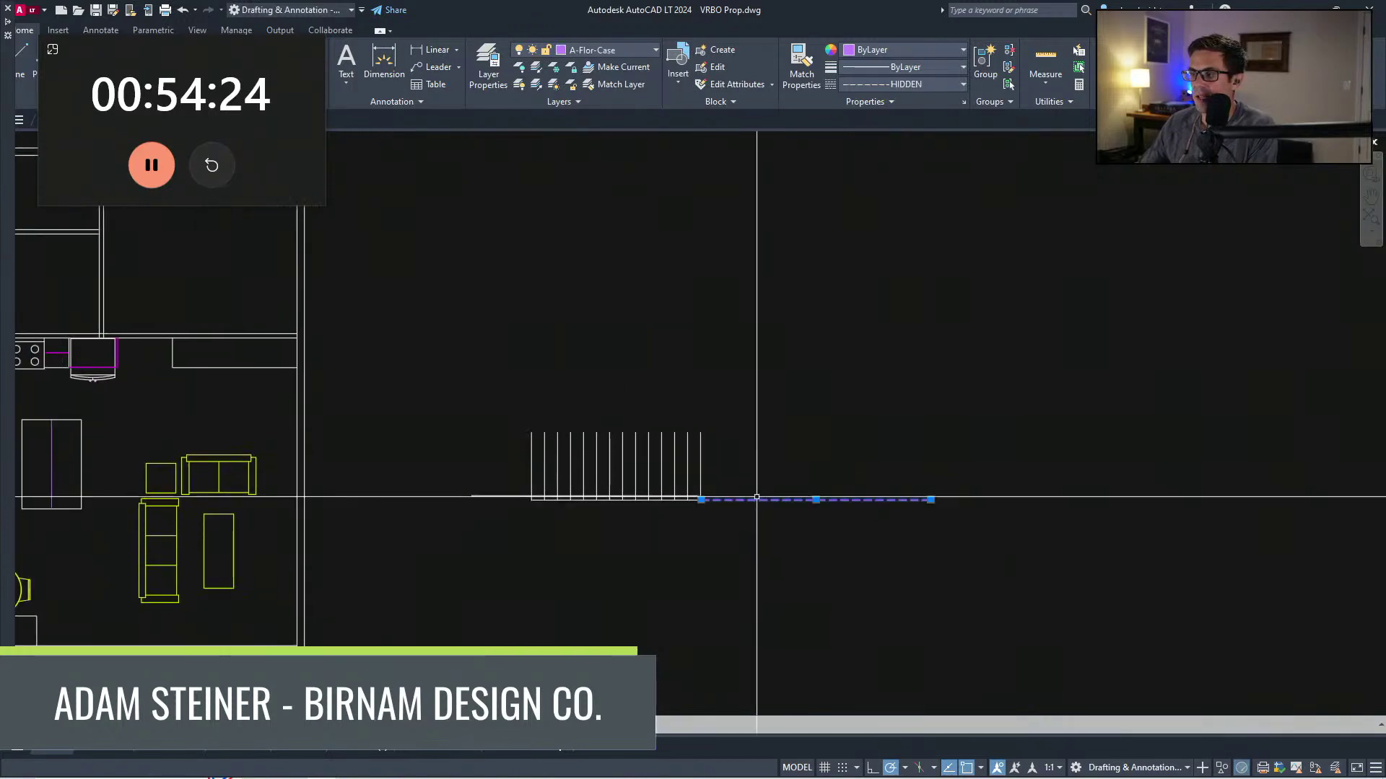
key("Escape")
scroll(757, 497, "down", 2)
scroll(833, 503, "up", 10)
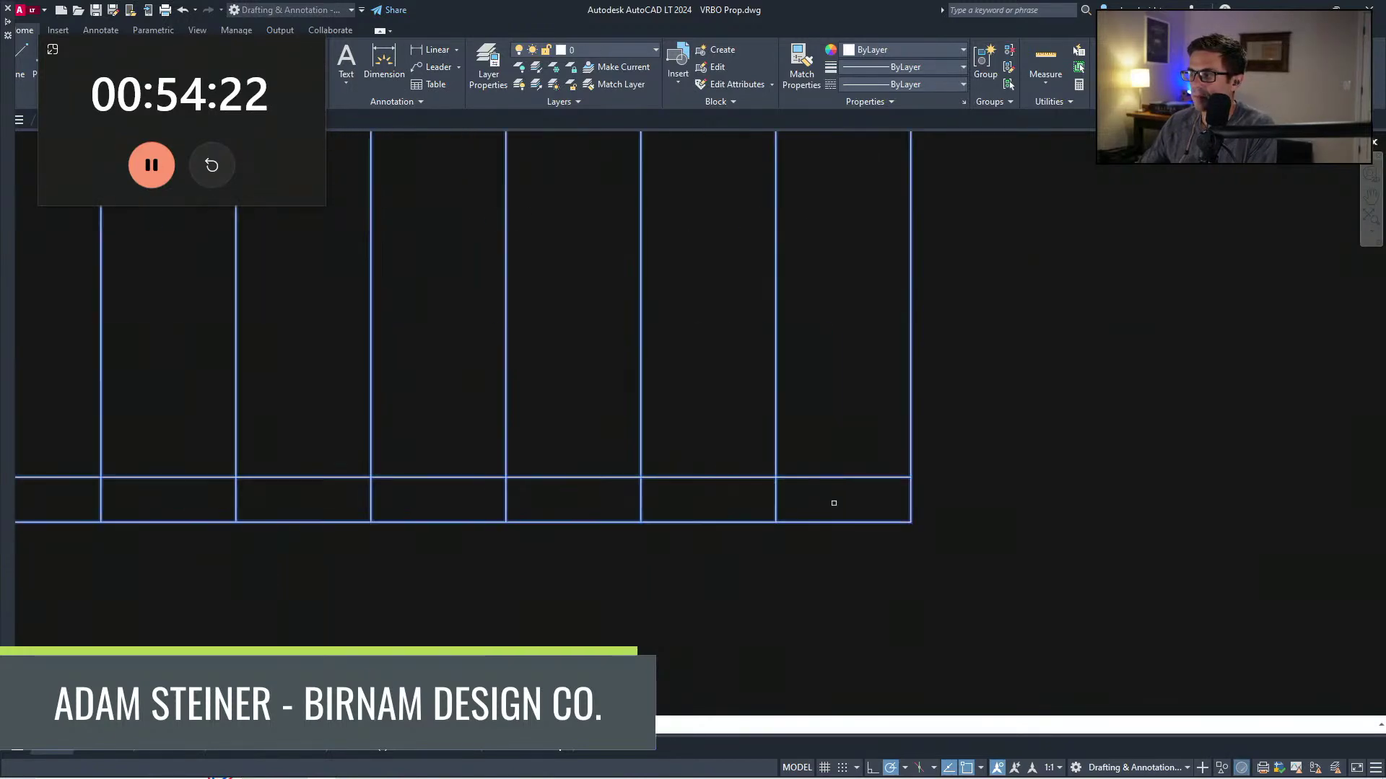
middle_click_drag(834, 503, 981, 490)
left_click(981, 490)
scroll(447, 482, "down", 2)
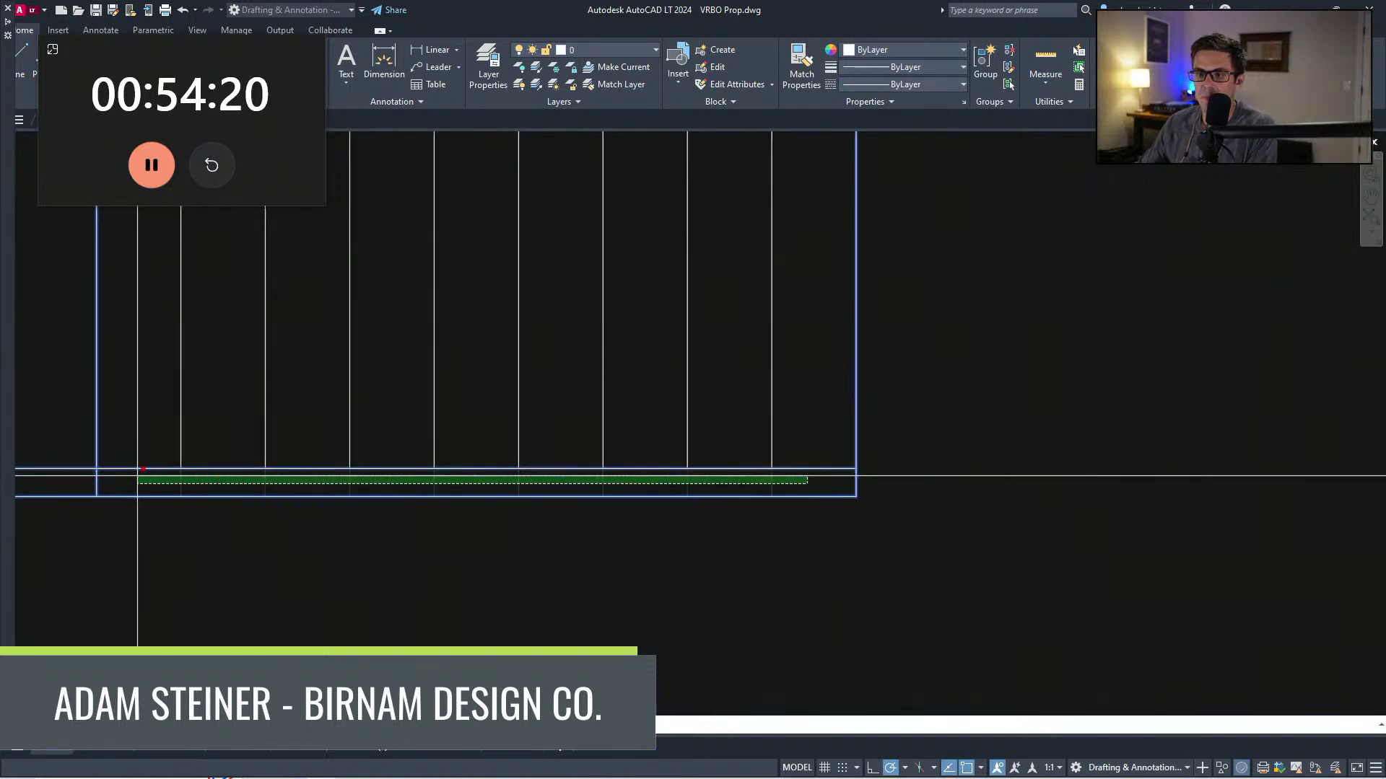
left_click(90, 476)
key("Escape")
scroll(108, 483, "down", 2)
middle_click_drag(112, 494, 282, 486)
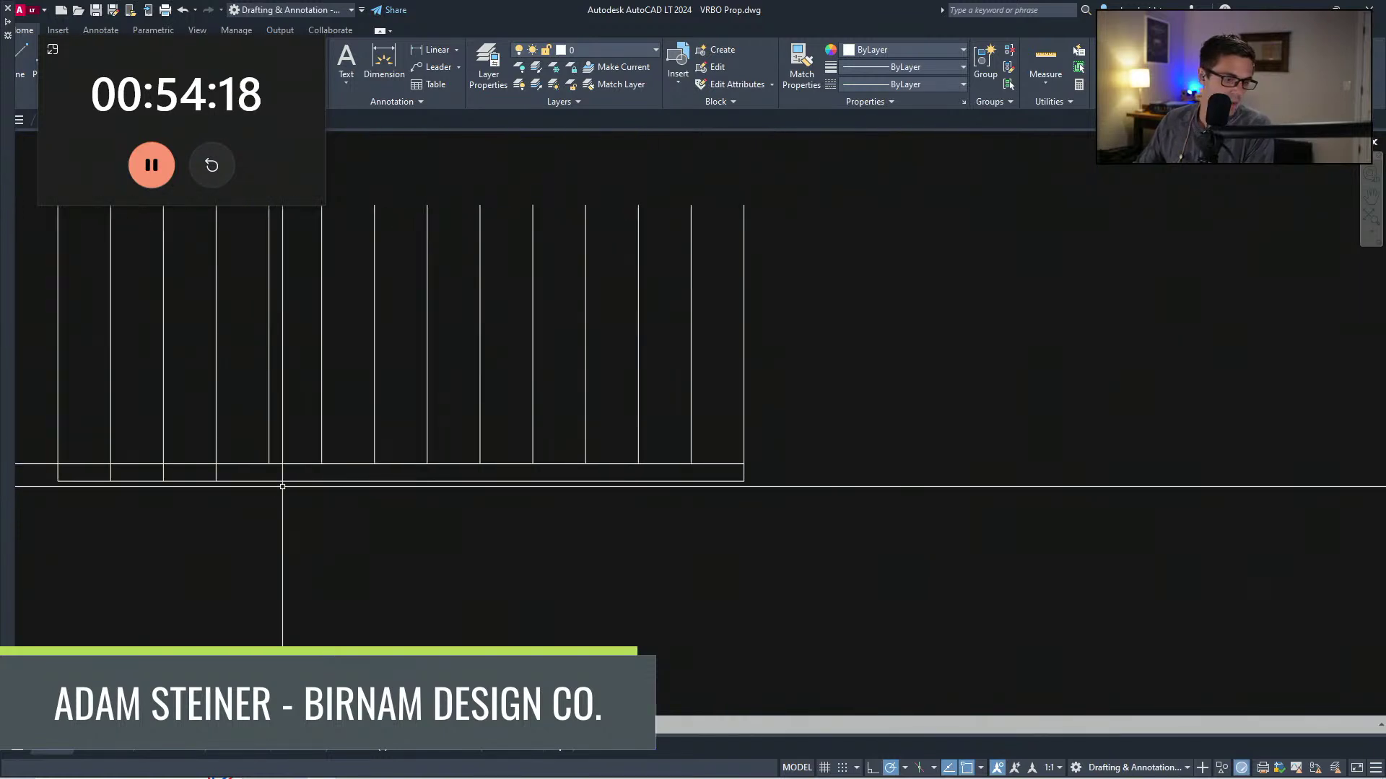
scroll(345, 524, "down", 2)
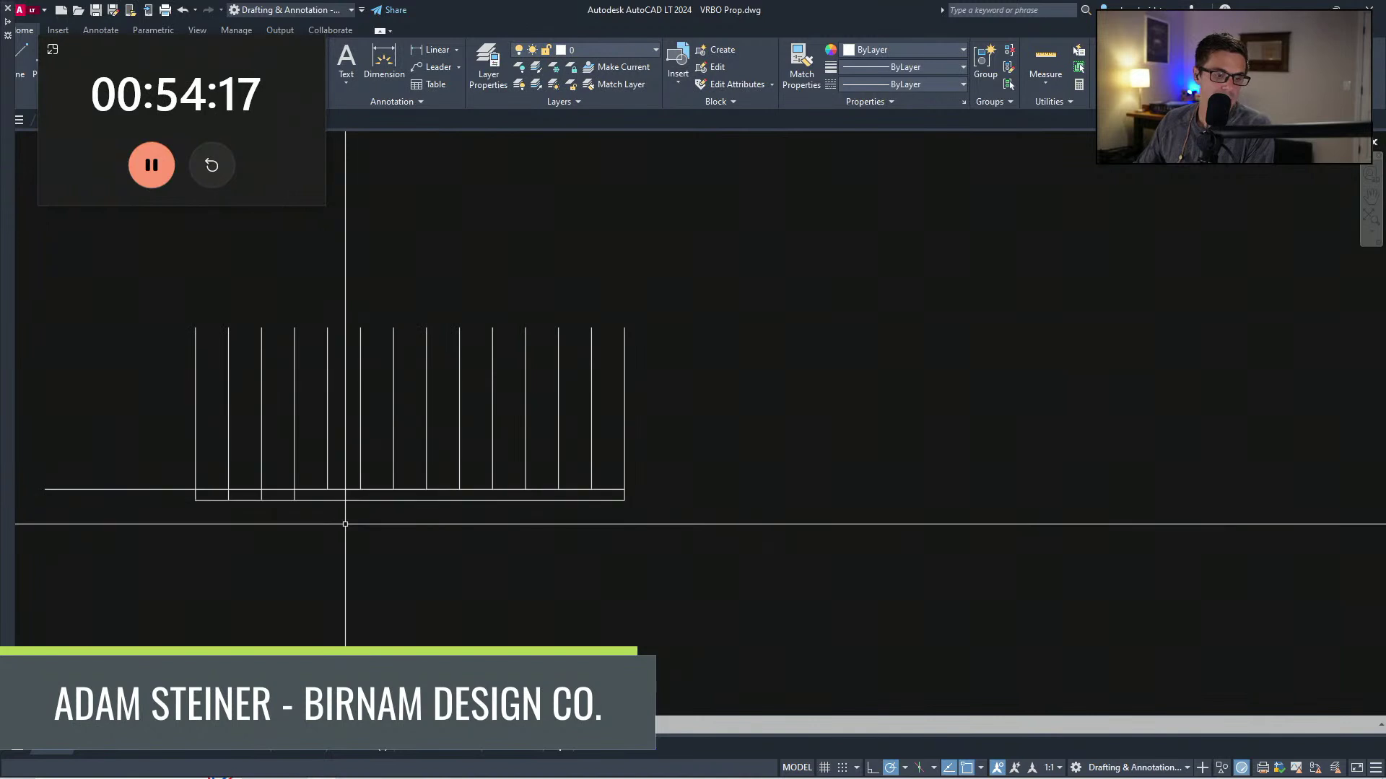
middle_click_drag(345, 524, 358, 511)
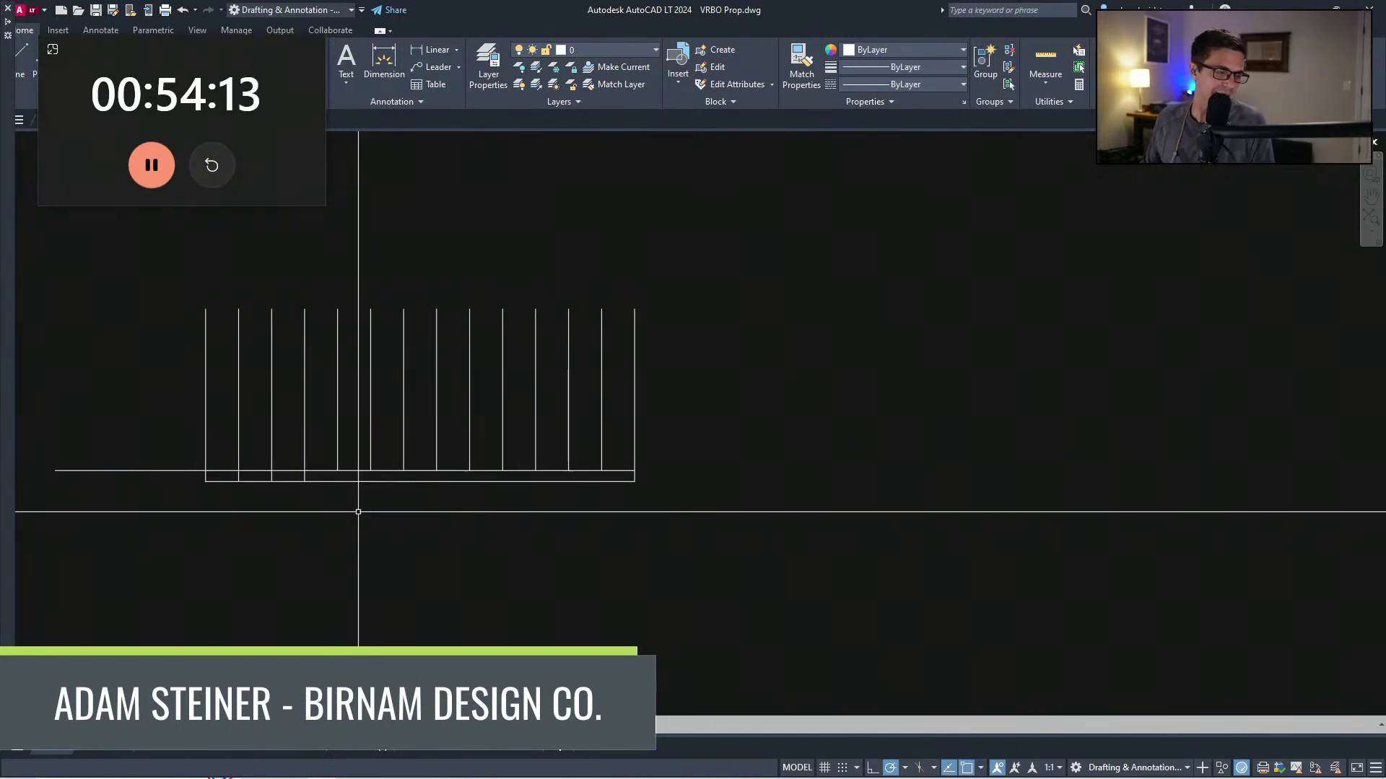
mouse_move(358, 512)
middle_mouse_down()
mouse_move(371, 535)
mouse_move(438, 498)
middle_mouse_up()
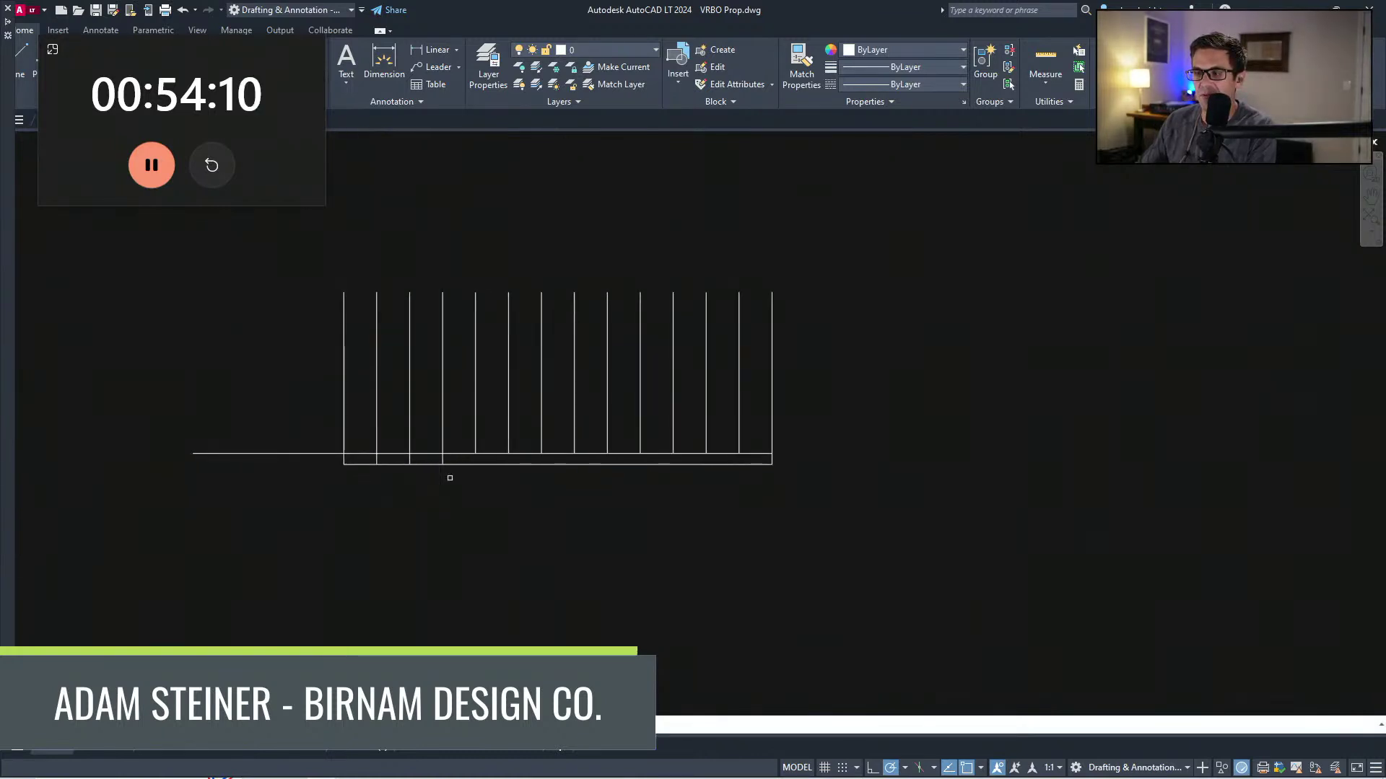
scroll(450, 478, "up", 5)
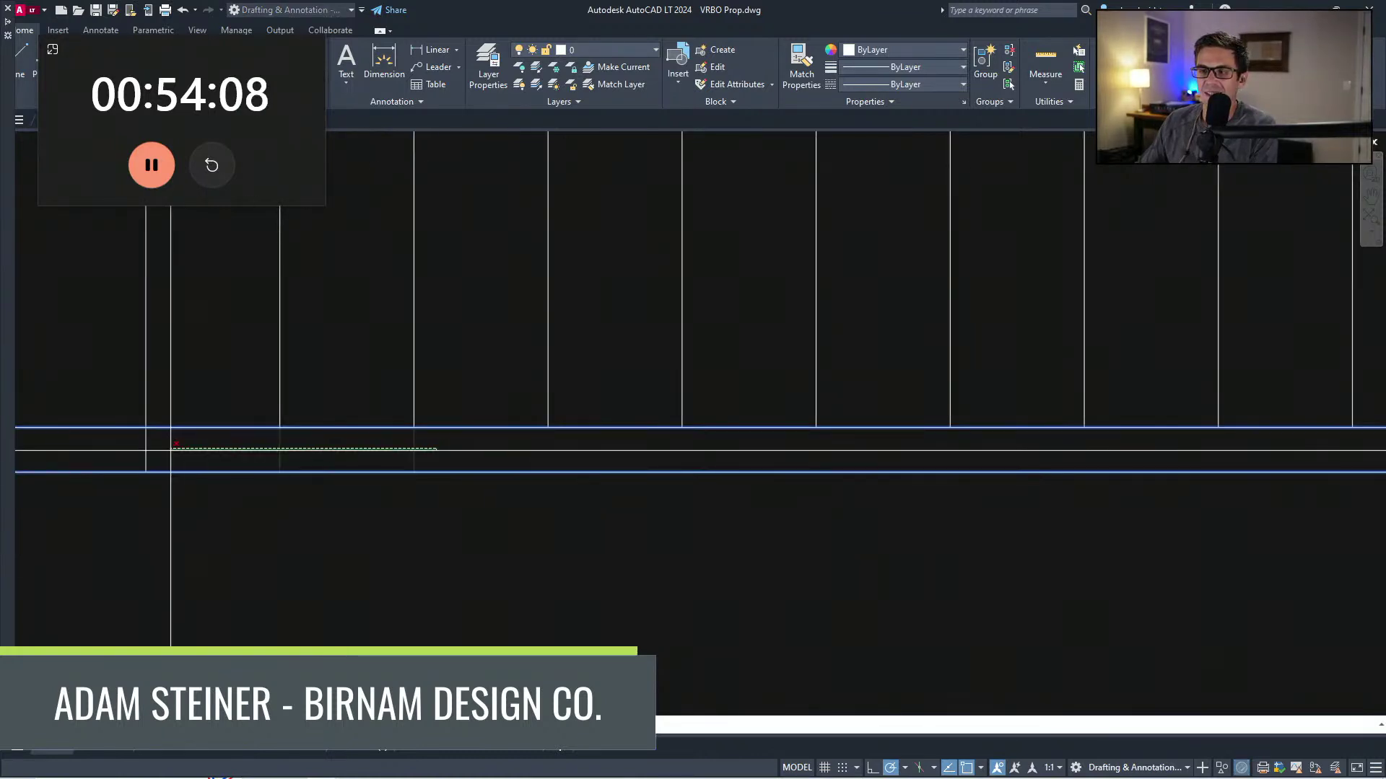
Step: Move the stair run closer to the house and mirror it so its extended line points away from the plan
scroll(170, 451, "down", 10)
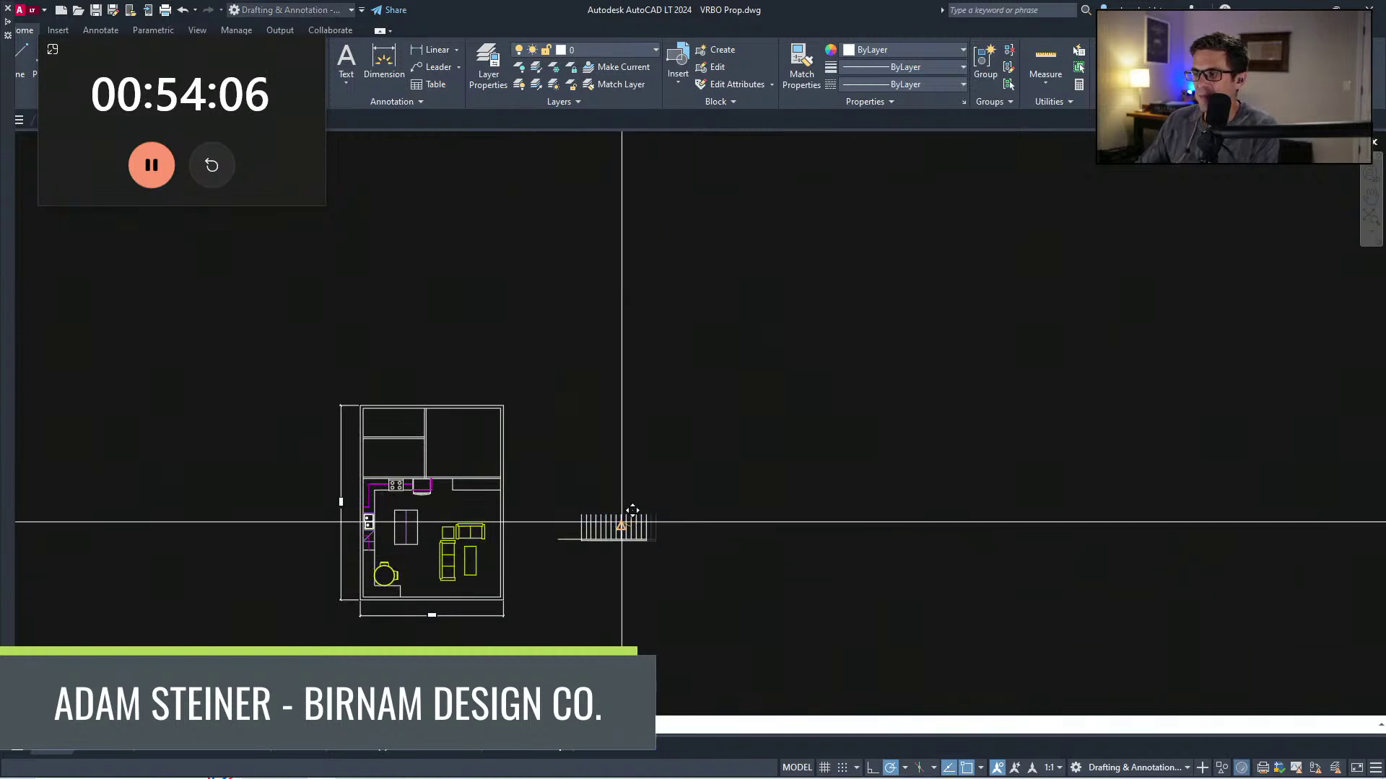
left_click_drag(618, 504, 498, 458)
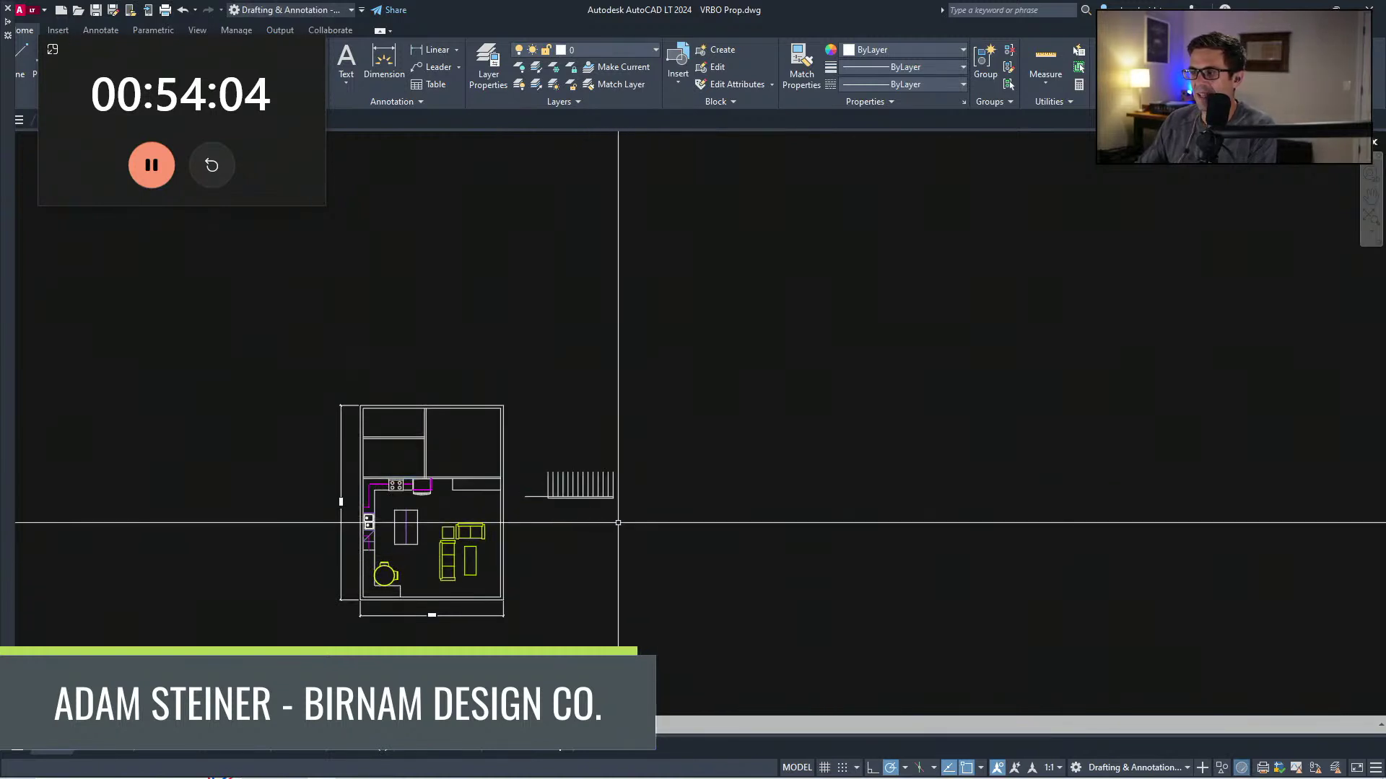
scroll(599, 505, "up", 5)
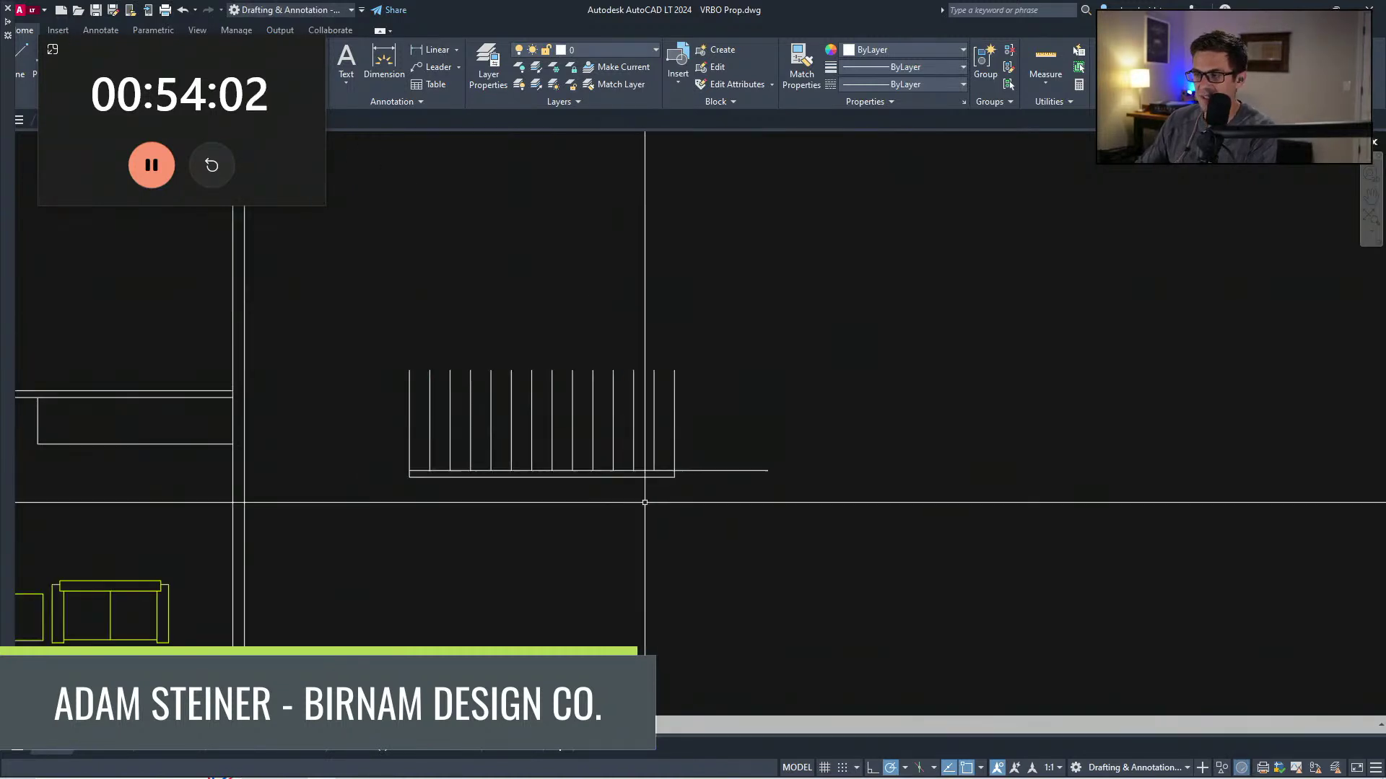
Step: Delete the cabinet run's front and end lines below the horizontal partition in the living area
mouse_move(759, 532)
left_mouse_down()
mouse_move(700, 488)
mouse_move(376, 375)
left_mouse_up()
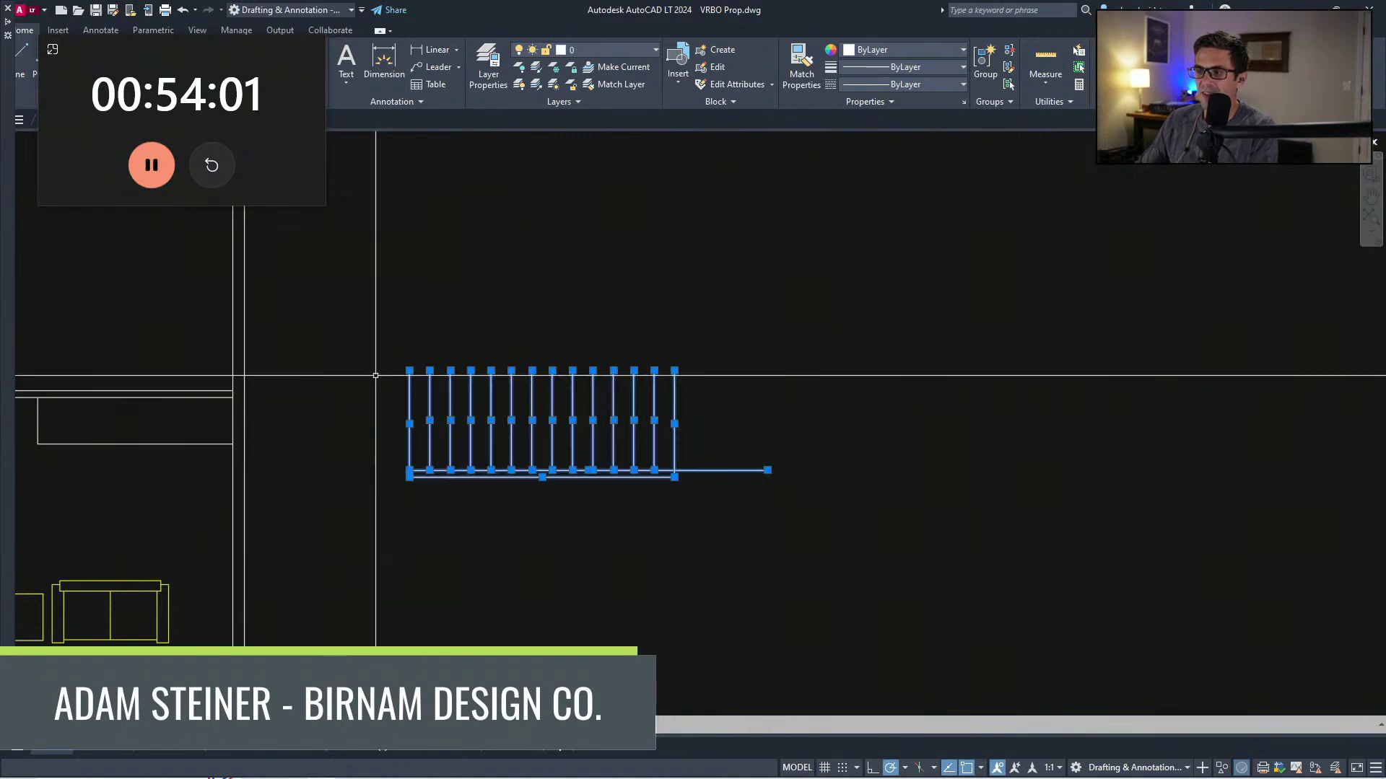
left_click_drag(498, 427, 476, 373)
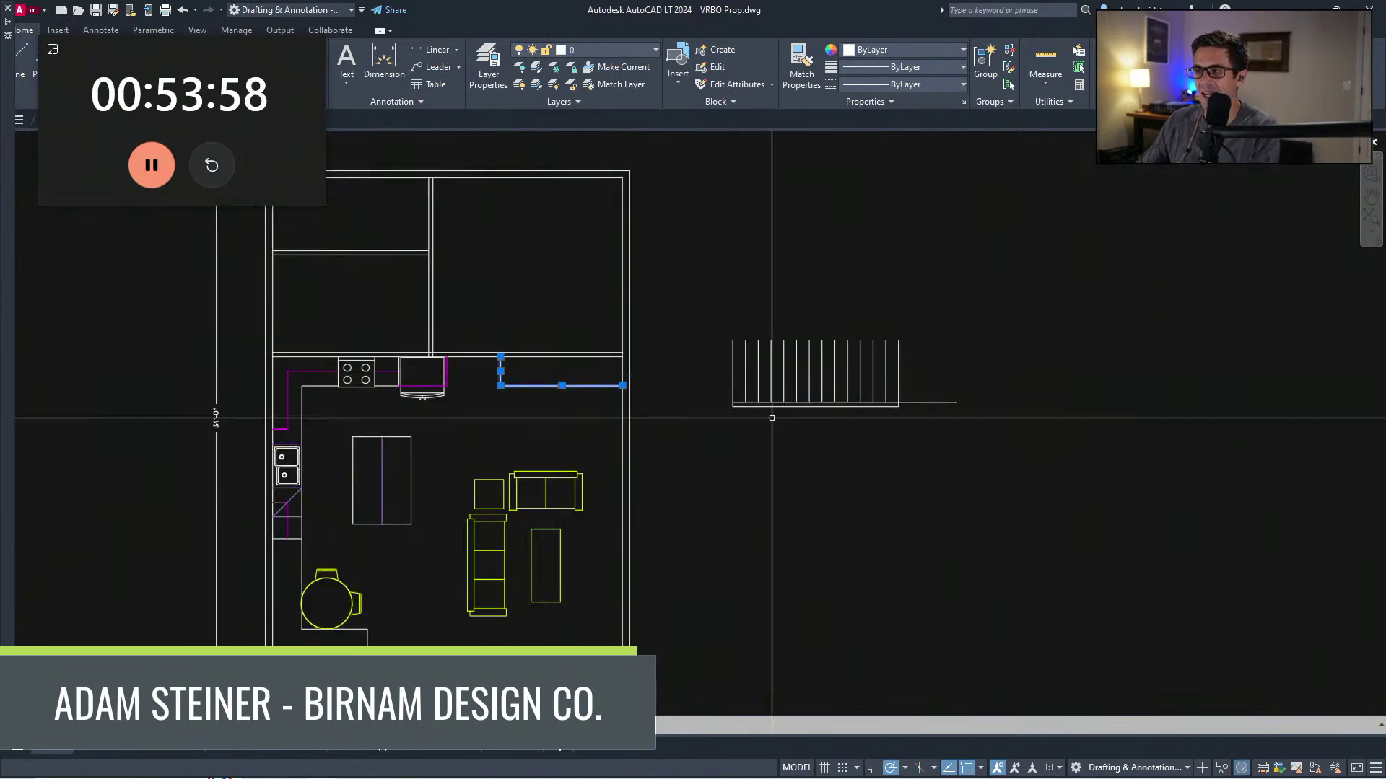
key("Delete")
left_click_drag(976, 439, 683, 351)
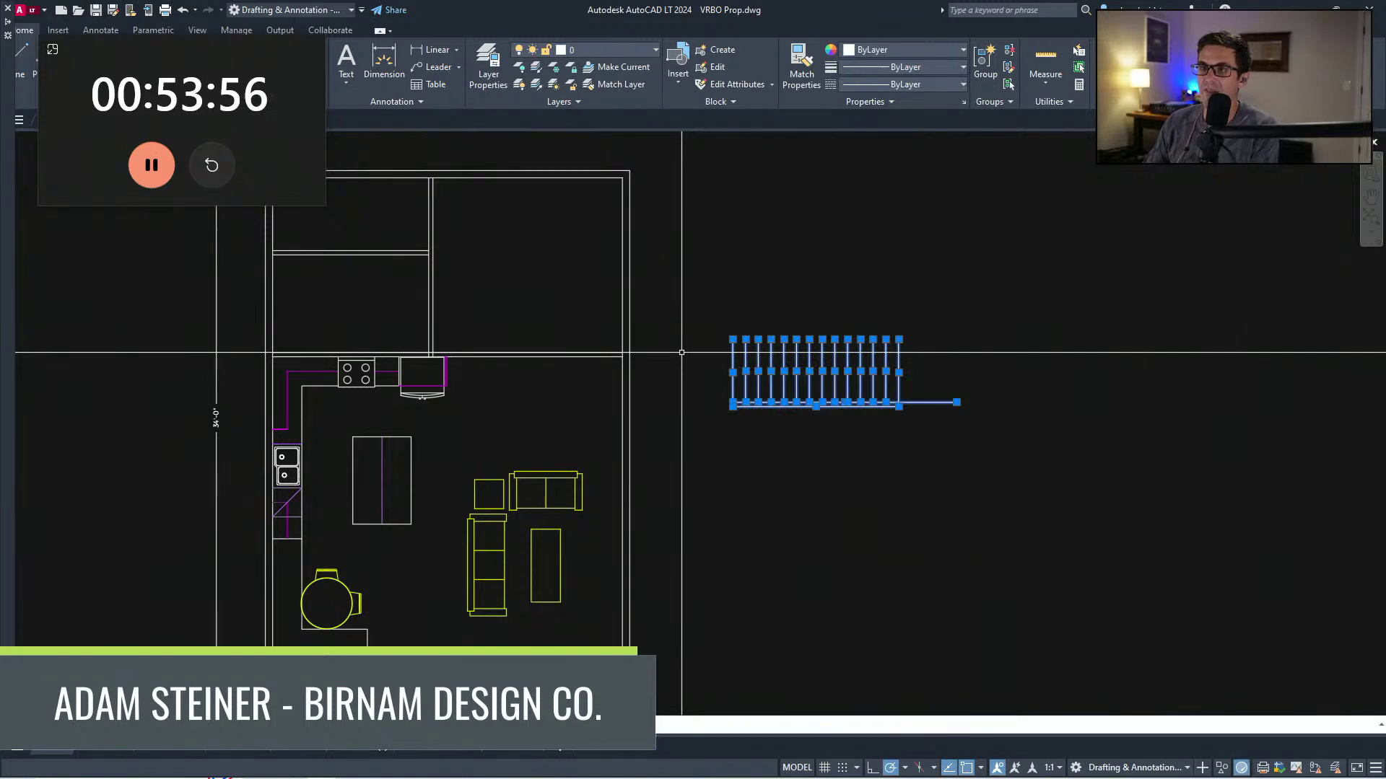
key("Escape")
left_click_drag(968, 433, 739, 351)
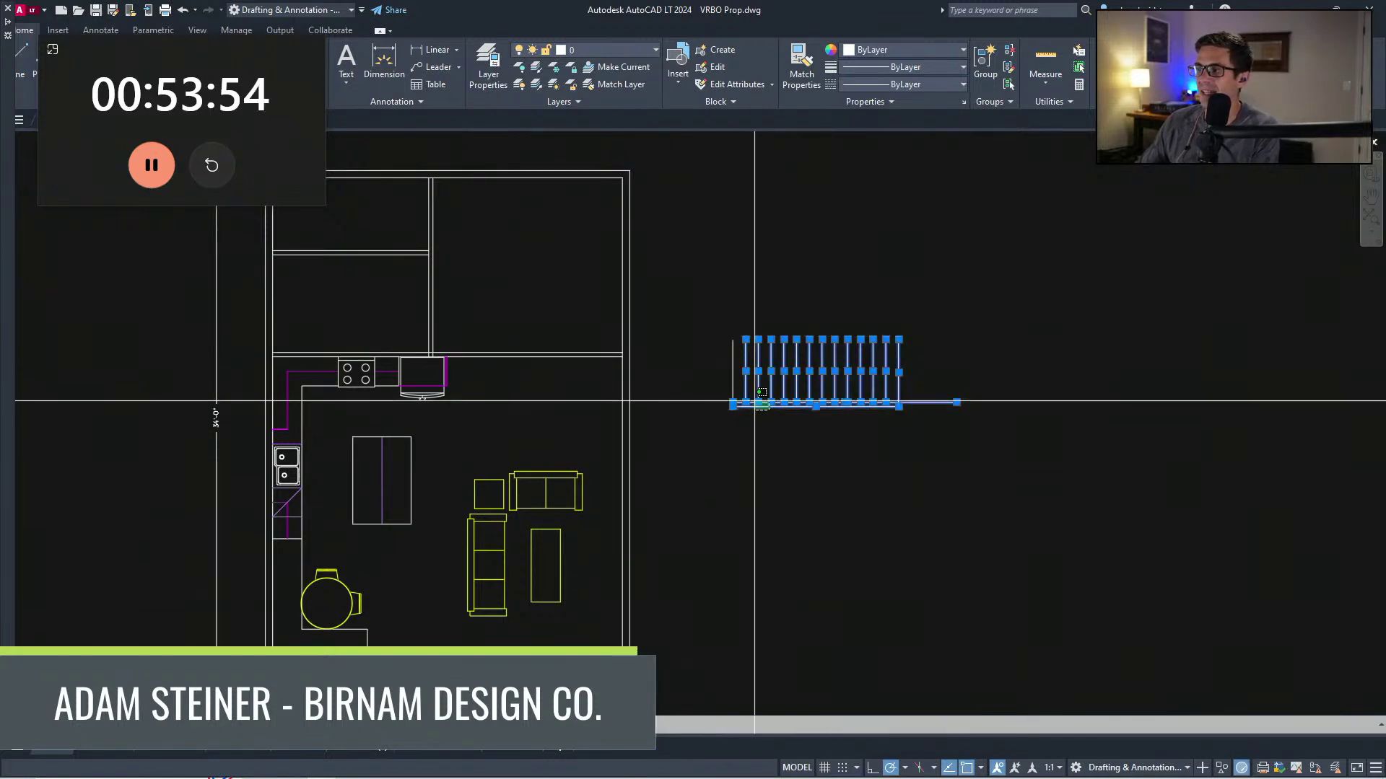
key("m")
key("space")
left_click(958, 402)
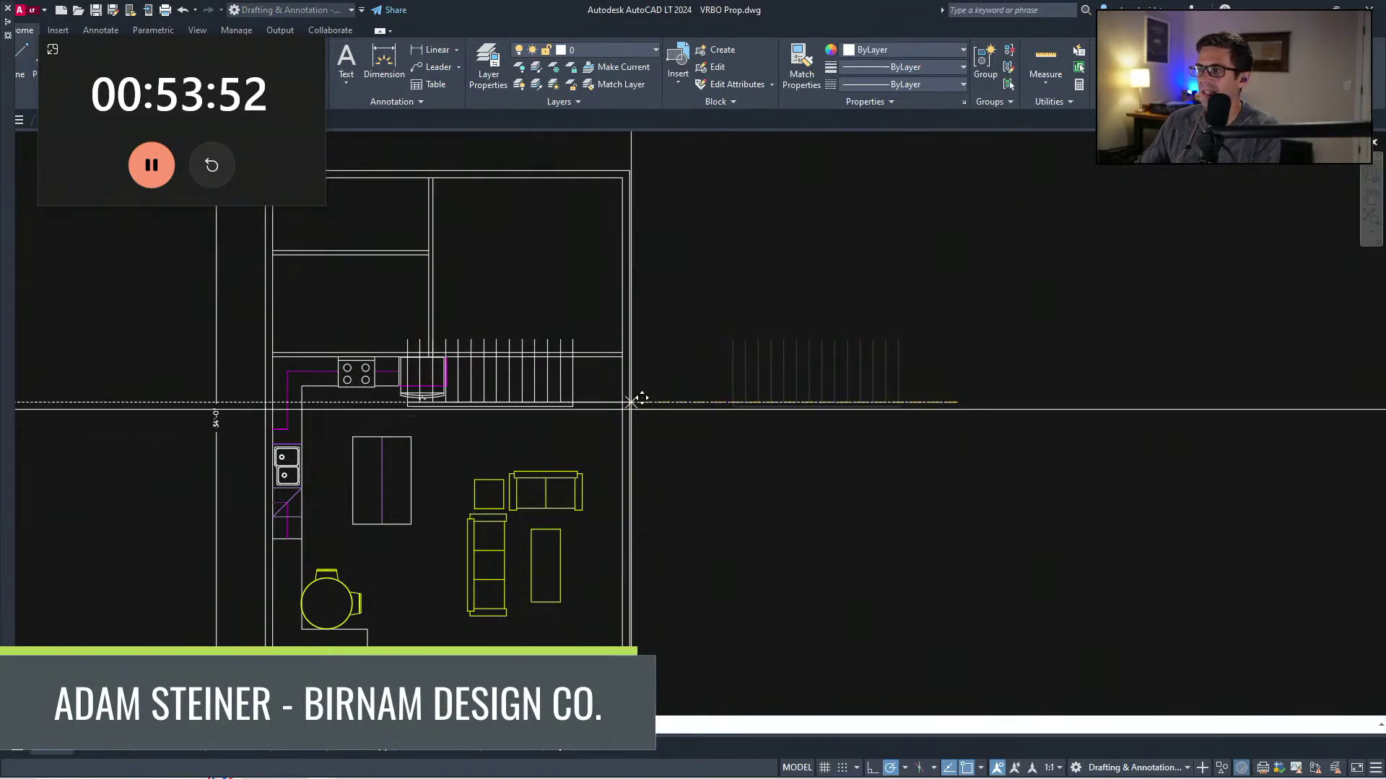
mouse_move(639, 402)
middle_mouse_down()
mouse_move(522, 449)
mouse_move(567, 387)
mouse_move(674, 311)
middle_mouse_up()
scroll(613, 469, "down", 2)
scroll(706, 288, "down", 2)
scroll(626, 318, "up", 4)
key("Escape")
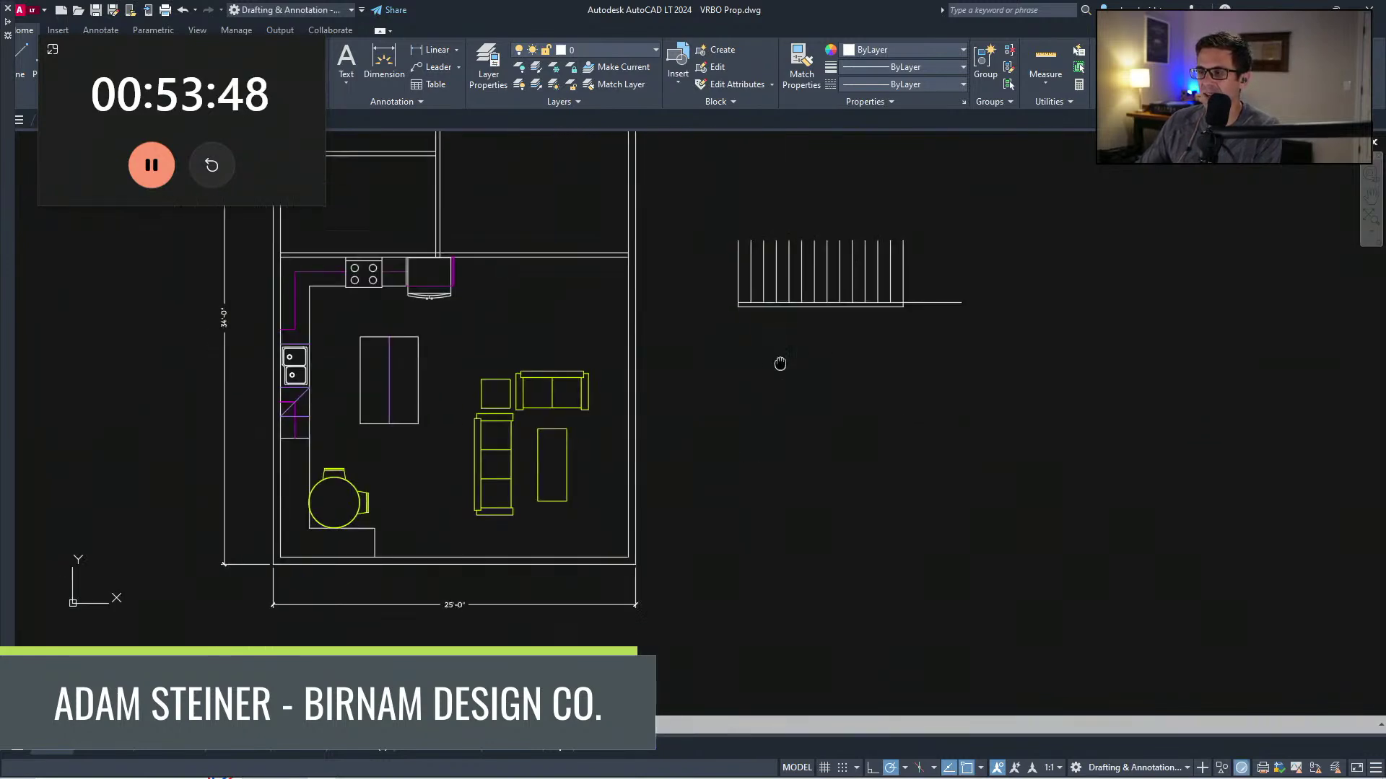
scroll(691, 469, "down", 2)
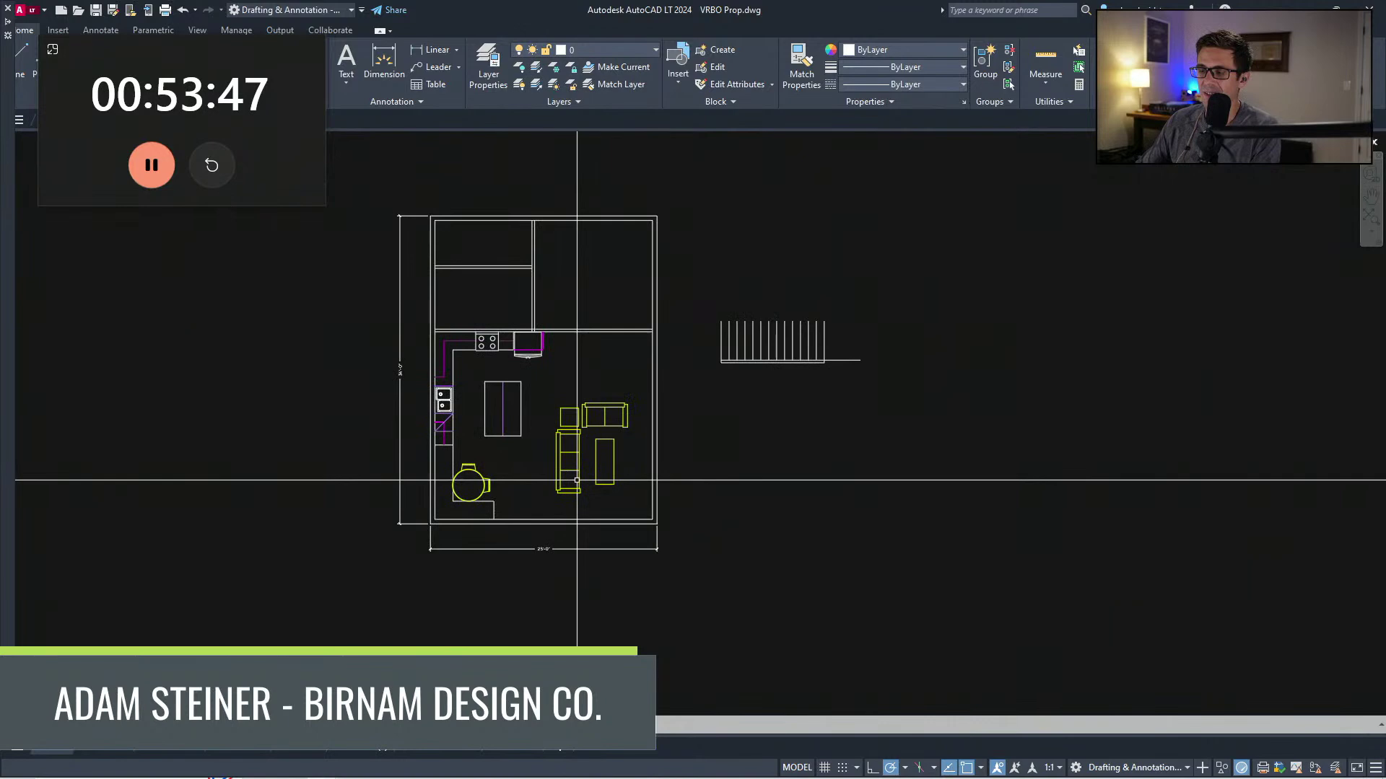
middle_click_drag(575, 382, 577, 411)
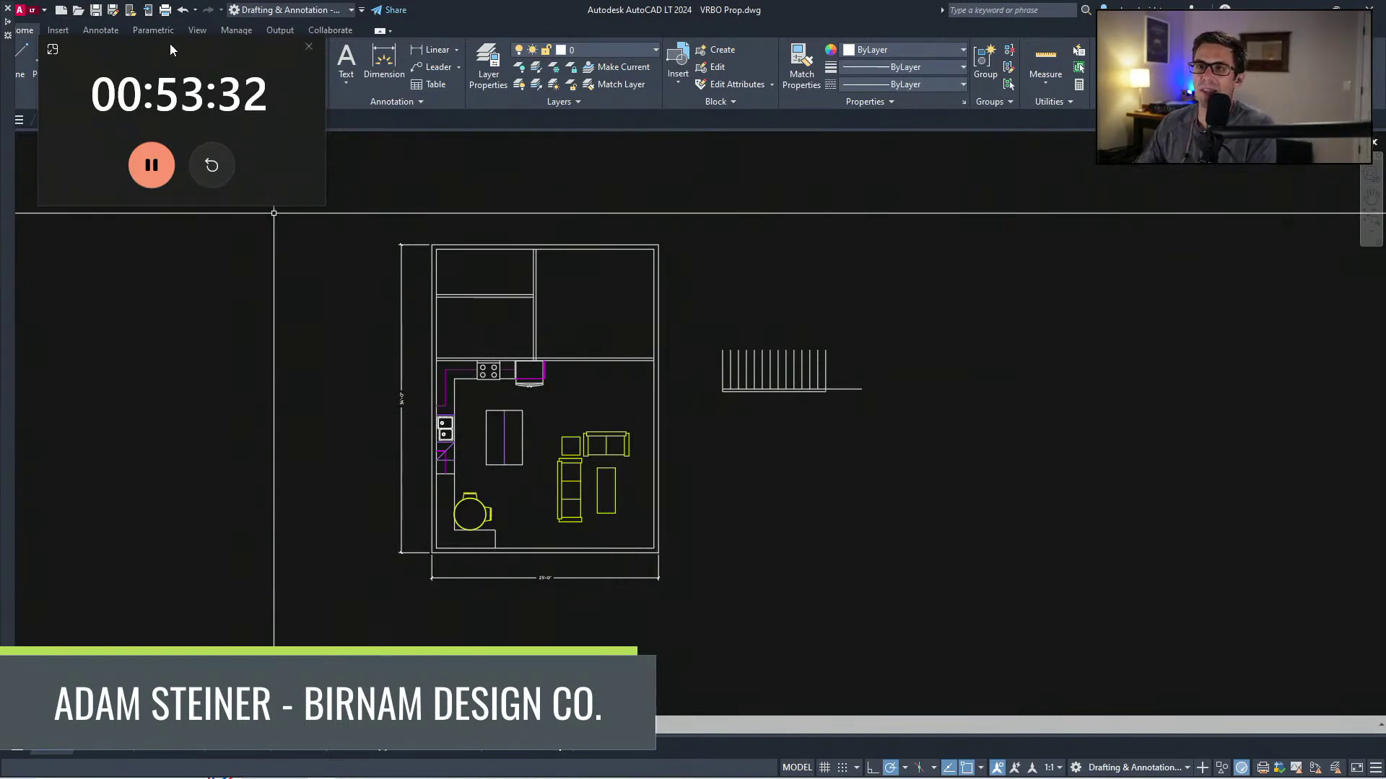
left_click_drag(174, 52, 193, 88)
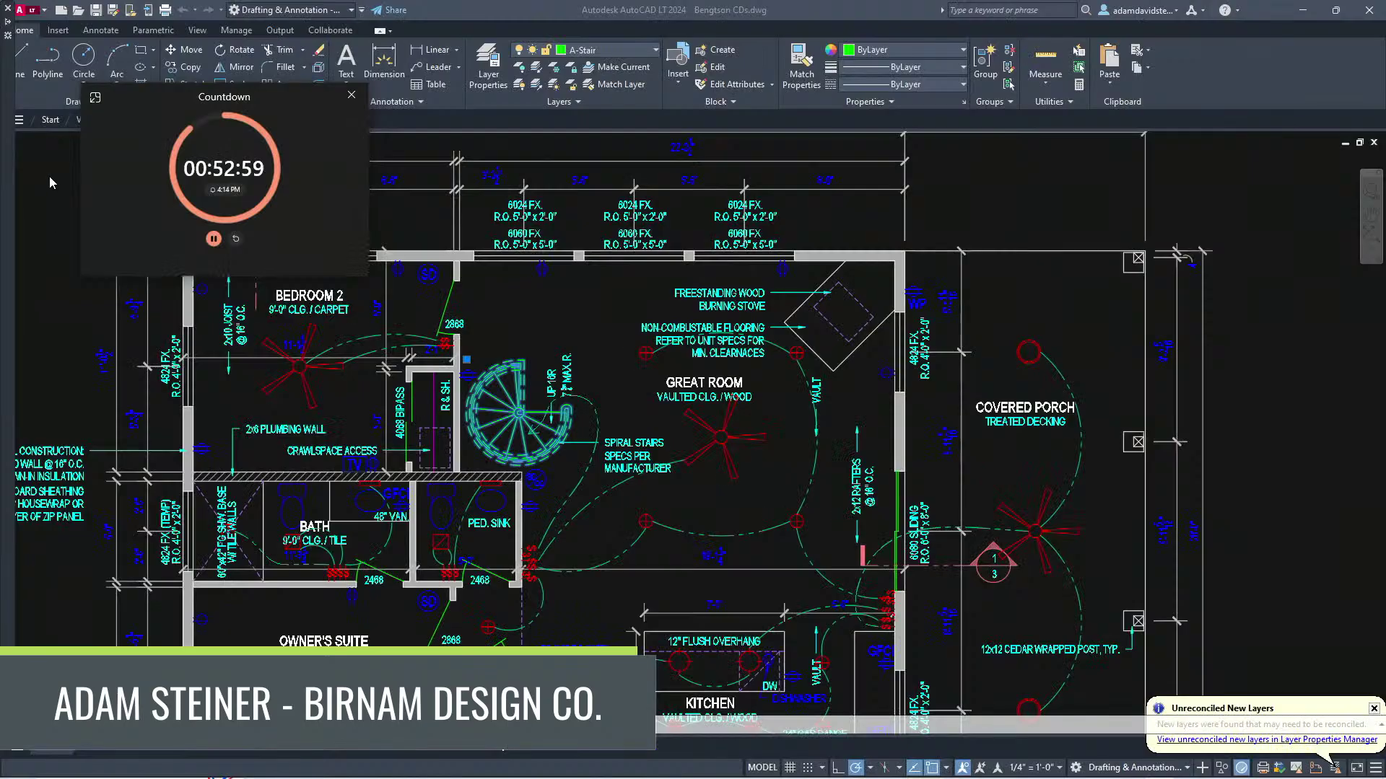
Step: Copy the spiral stair from the Bengtson CDs drawing into the living area of VRBO Prop and close the source drawing
left_click(49, 176)
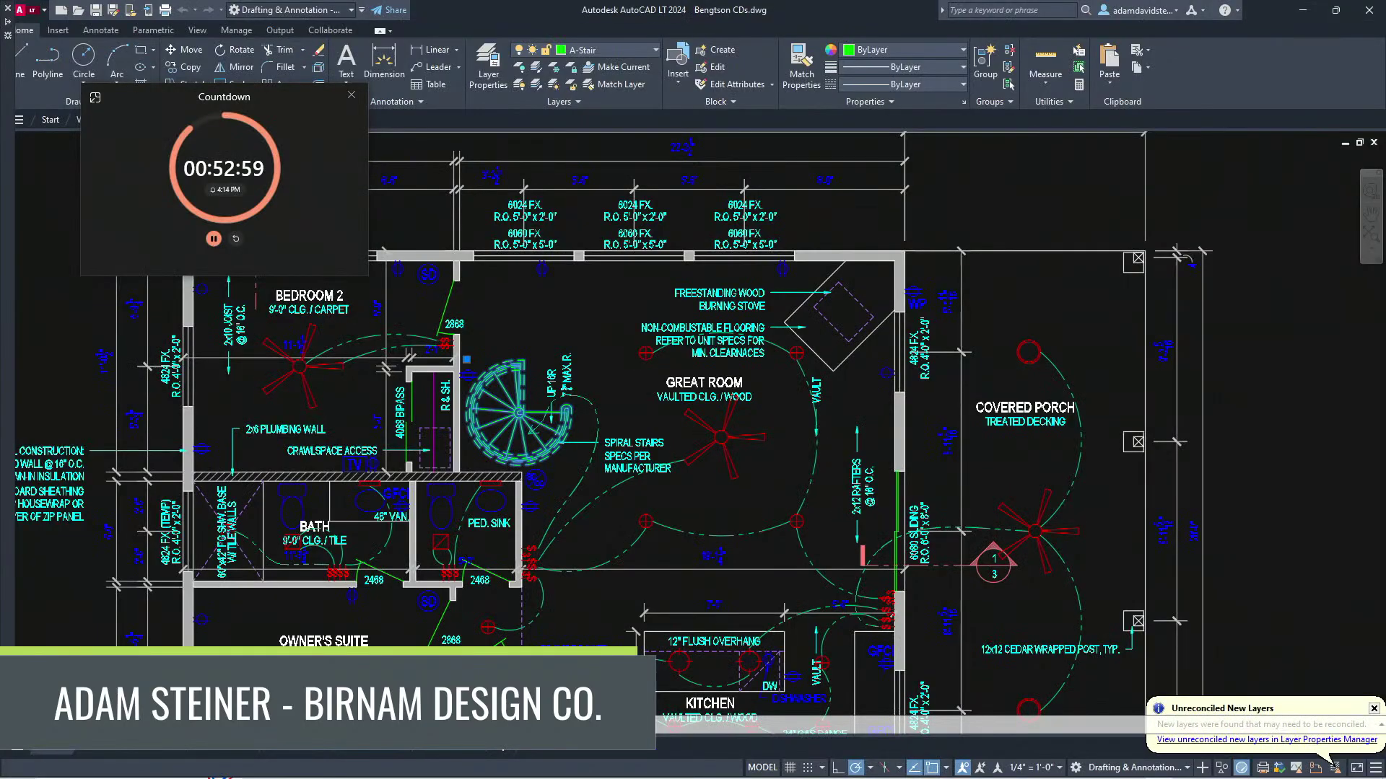
left_click_drag(227, 96, 186, 207)
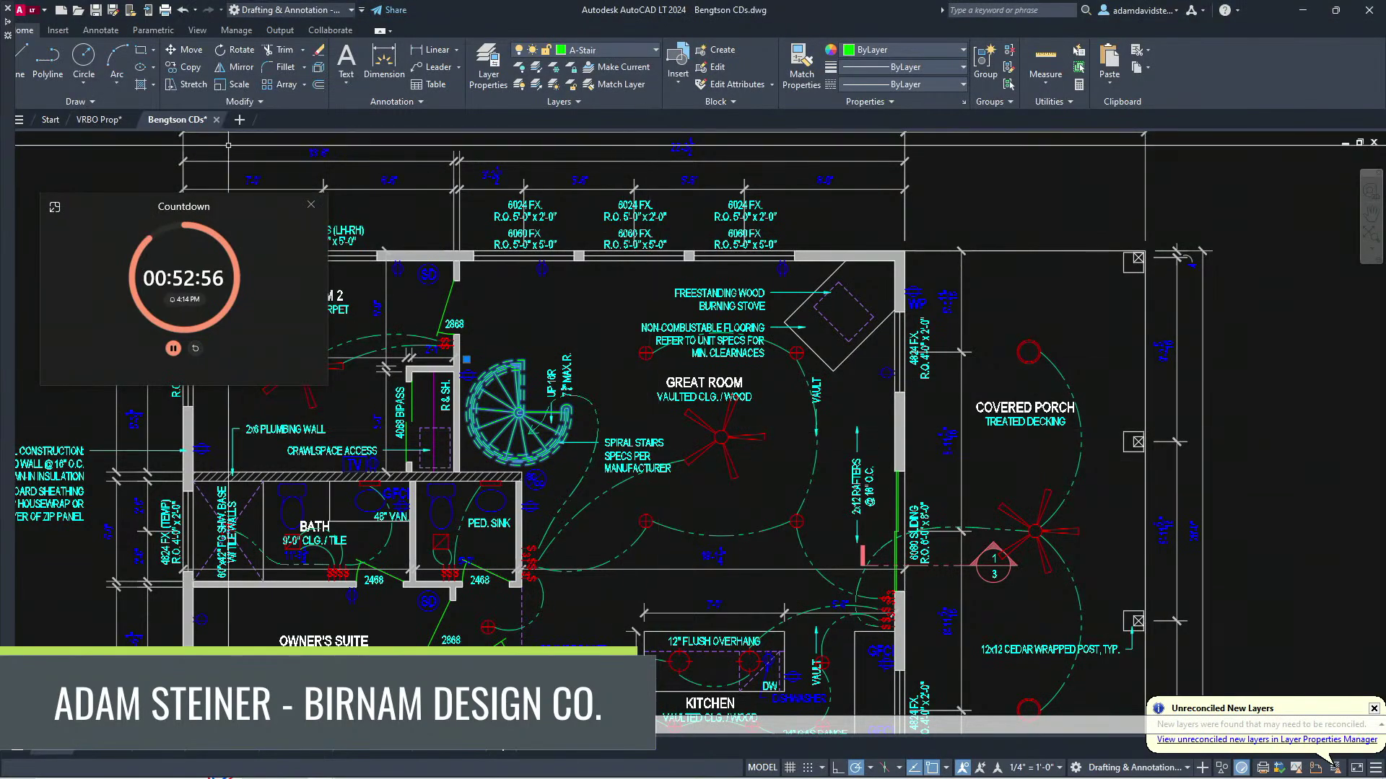
left_click(96, 121)
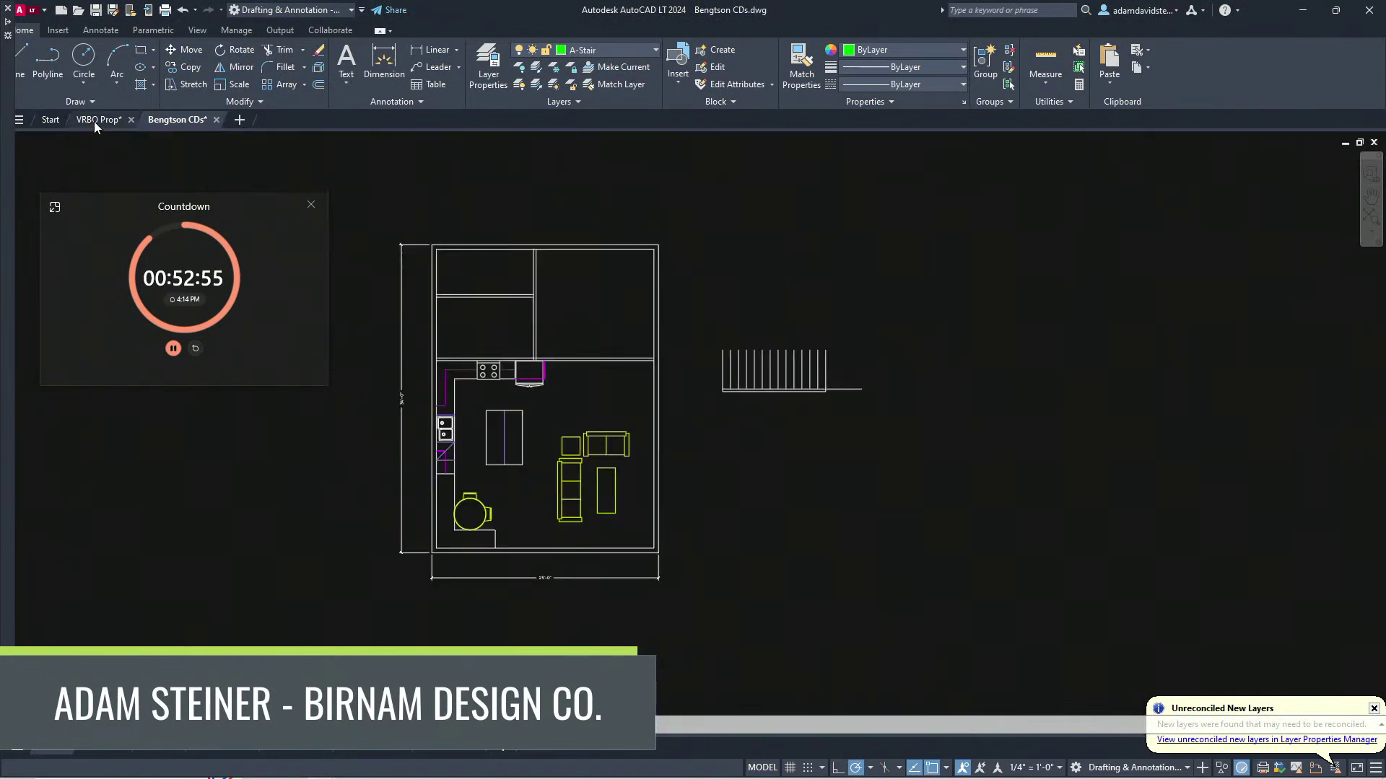
left_click(214, 123)
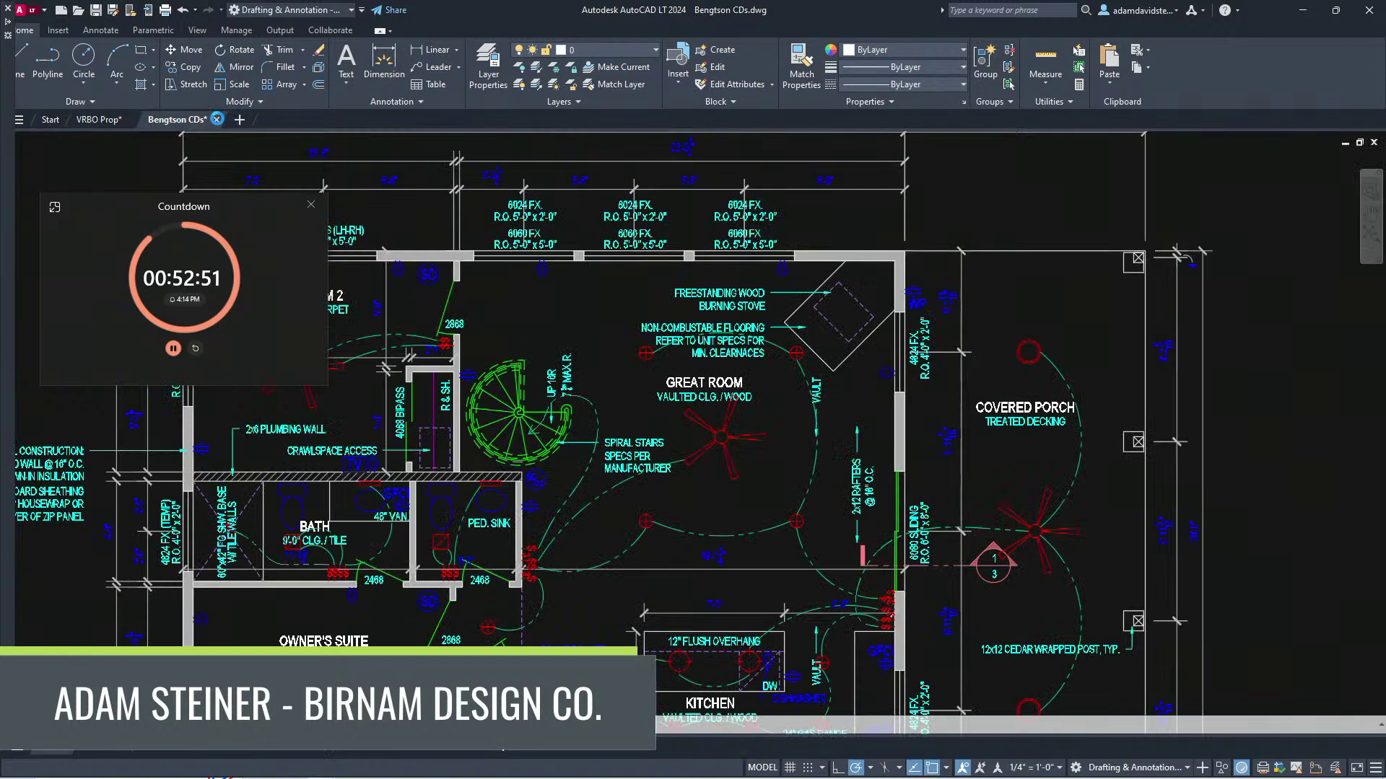
left_click(216, 119)
scroll(634, 355, "up", 3)
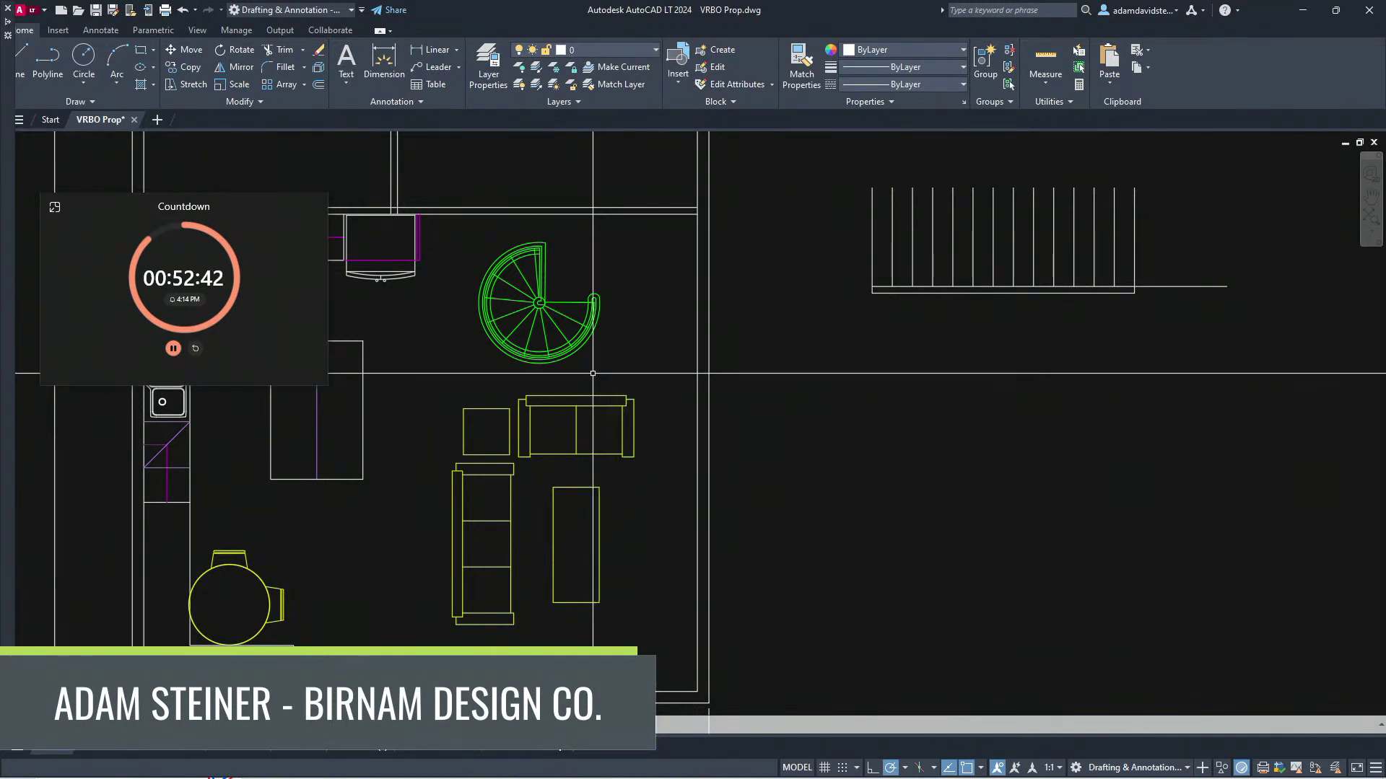
middle_click_drag(421, 243, 420, 319)
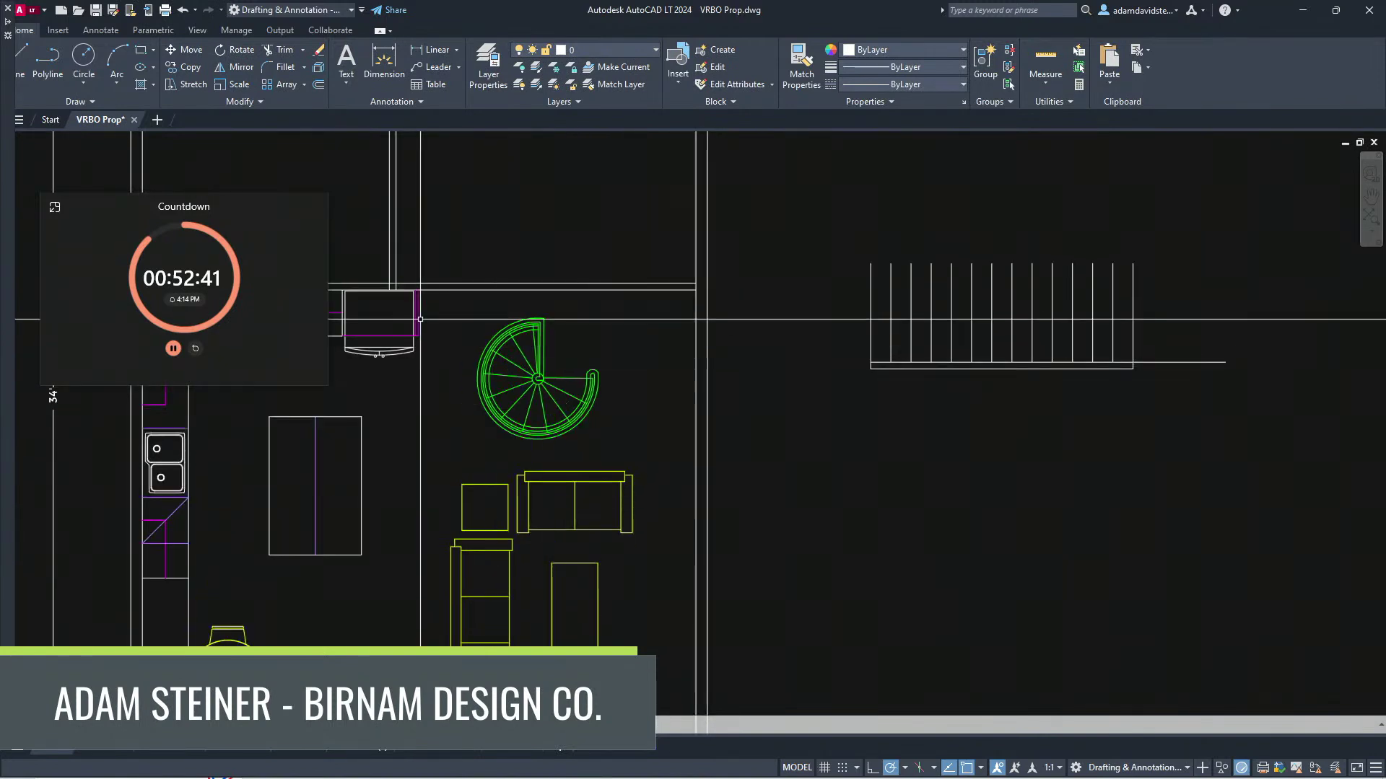
Step: Move the spiral stair by its center toward the corner between the horizontal partition and the exterior wall
left_click(210, 197)
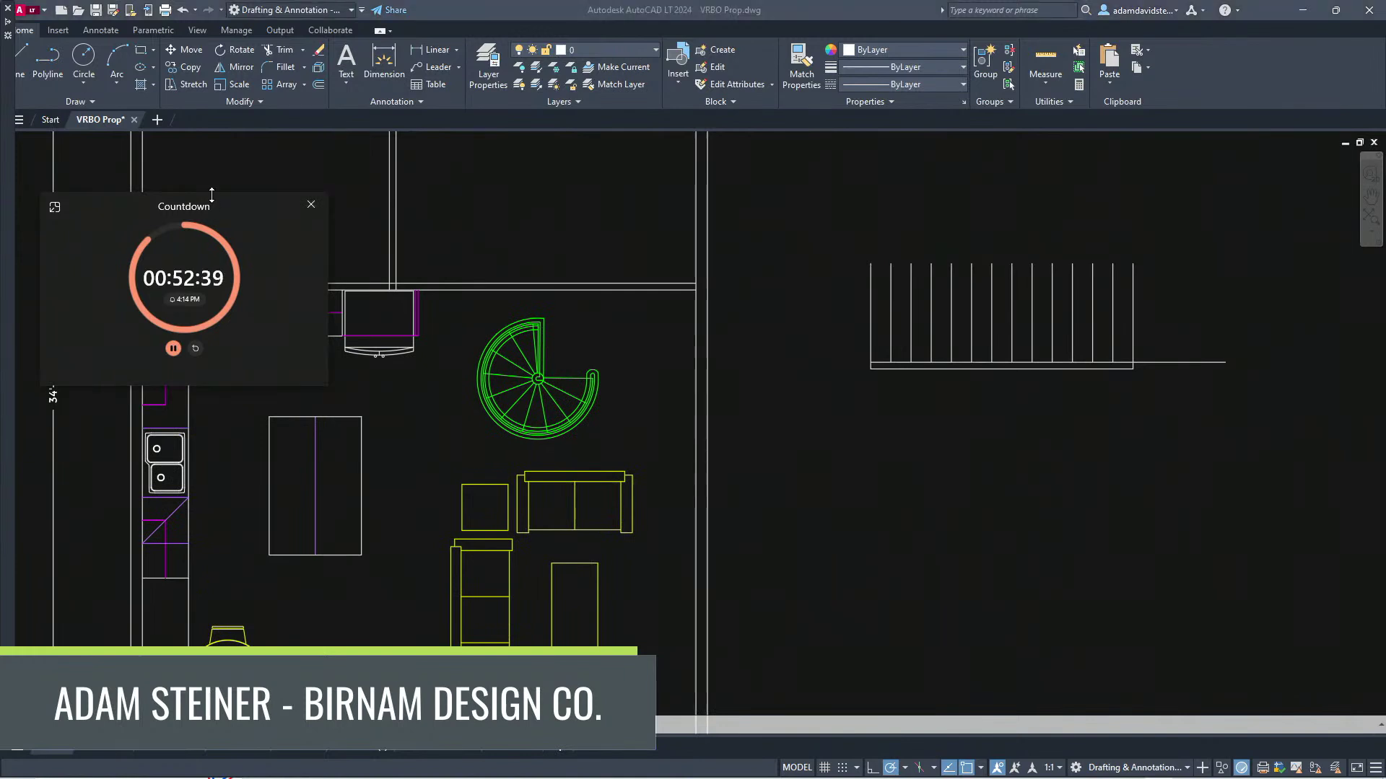
left_click_drag(211, 195, 218, 36)
mouse_move(616, 420)
middle_mouse_down()
mouse_move(526, 382)
mouse_move(469, 472)
middle_mouse_up()
left_click(391, 431)
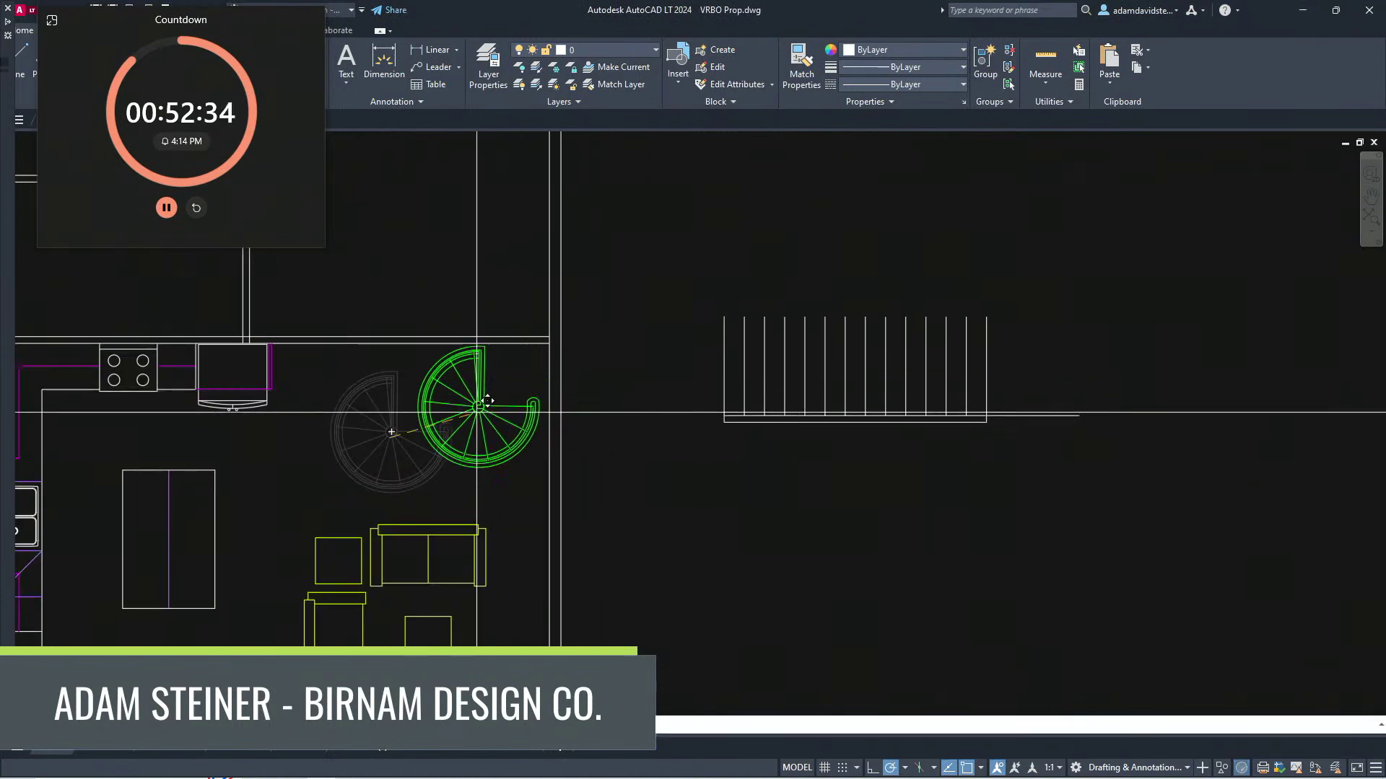
left_click(464, 416)
Step: Rotate the spiral stair a quarter turn clockwise so its open quadrant faces the loveseat and exterior wall
left_click(514, 361)
left_click(359, 479)
type("ro")
key("Return")
left_click(428, 391)
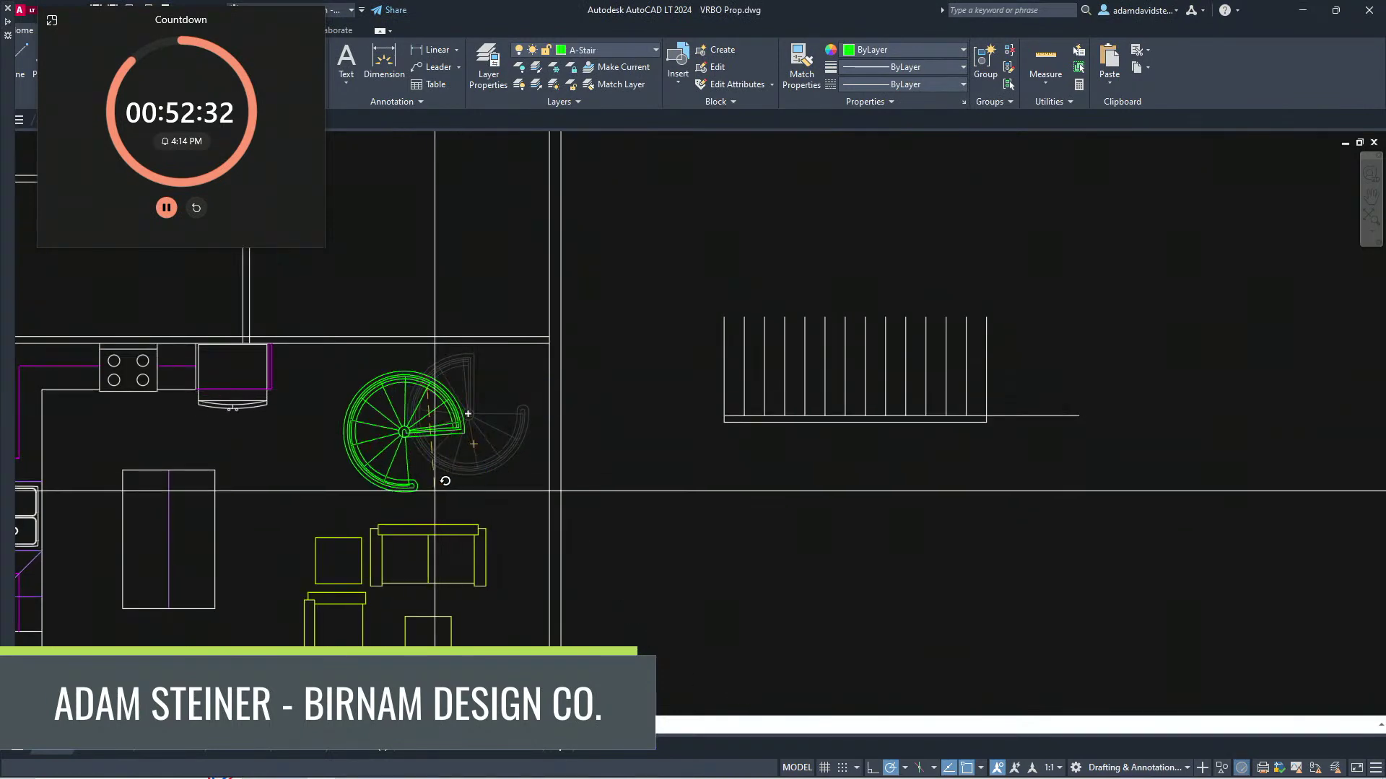
scroll(397, 447, "up", 4)
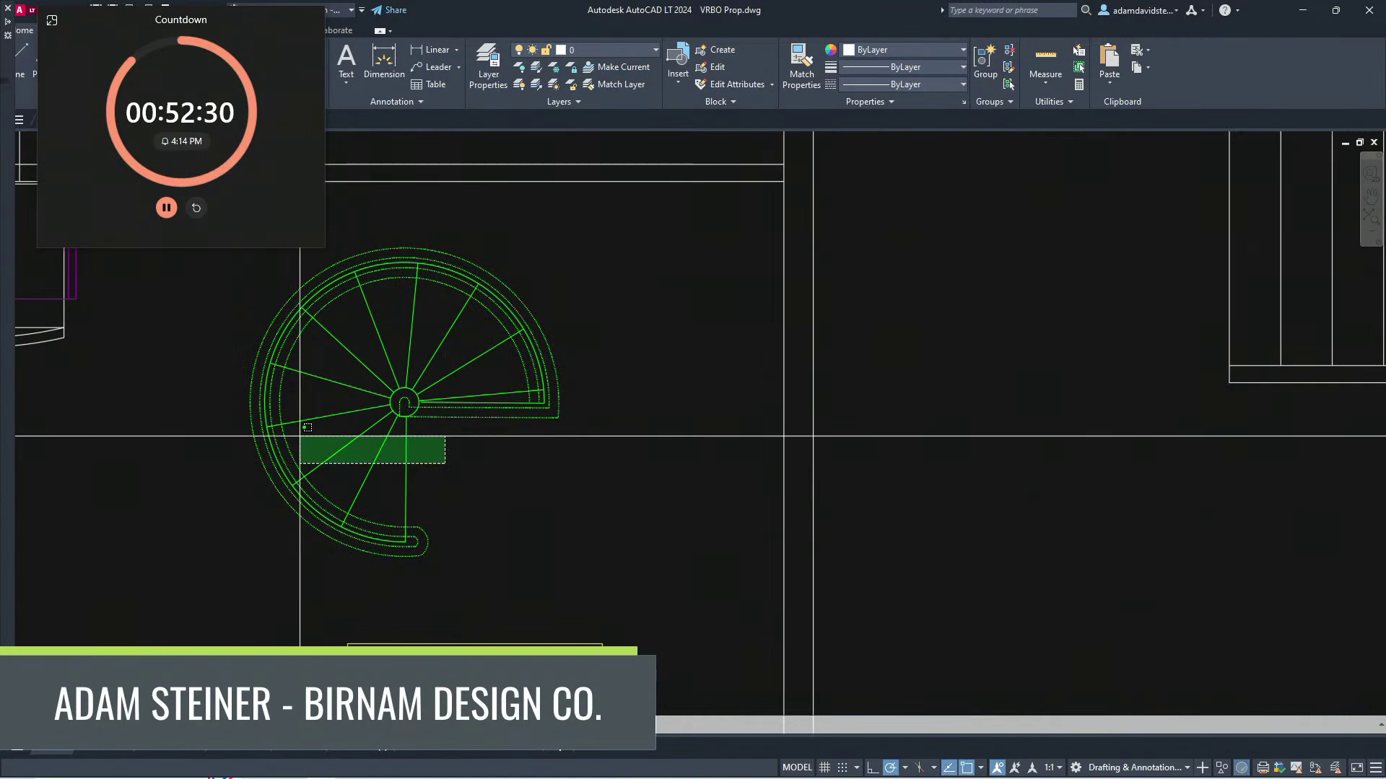
scroll(459, 458, "down", 4)
key("Escape")
left_click_drag(194, 15, 218, 159)
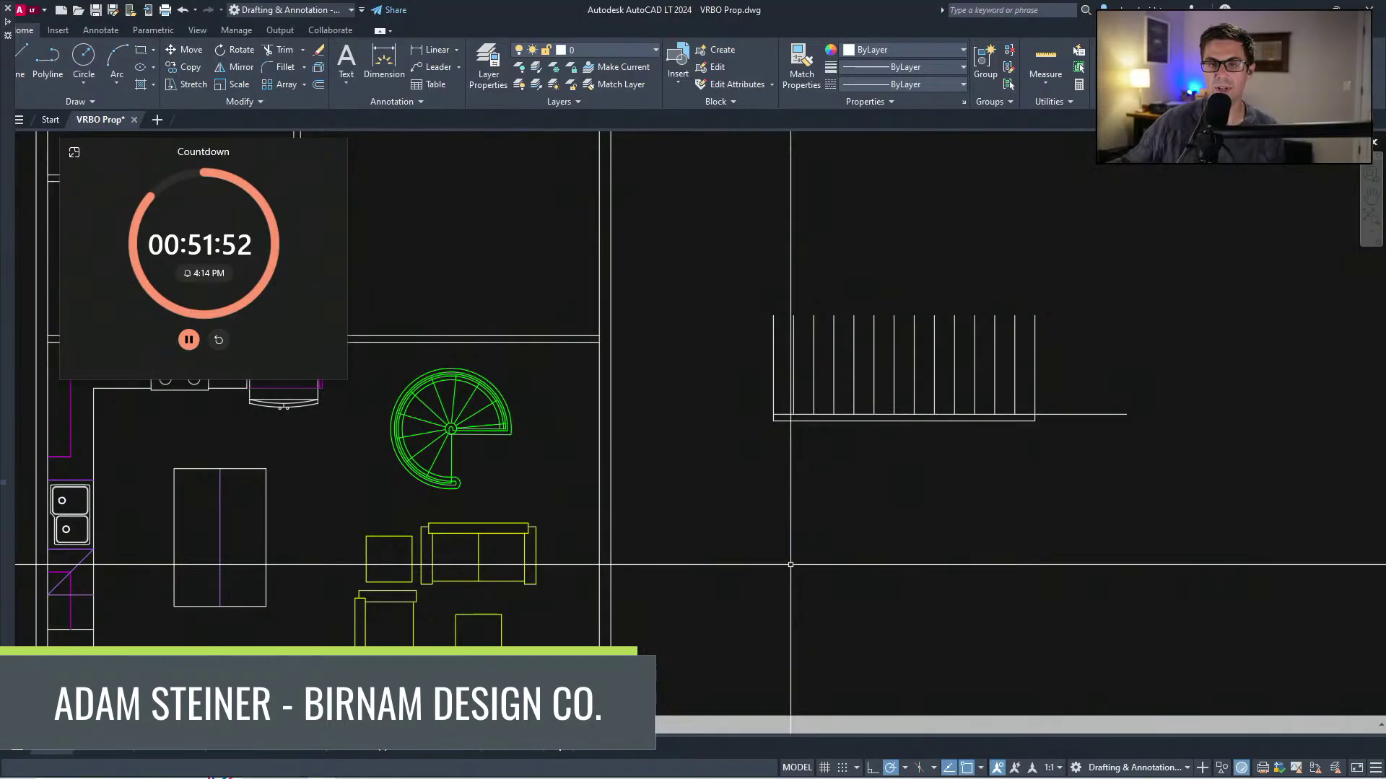
Step: Place two spare copies of the spiral stair outside the exterior wall, below the straight stair, each in a different orientation
scroll(465, 332, "down", 4)
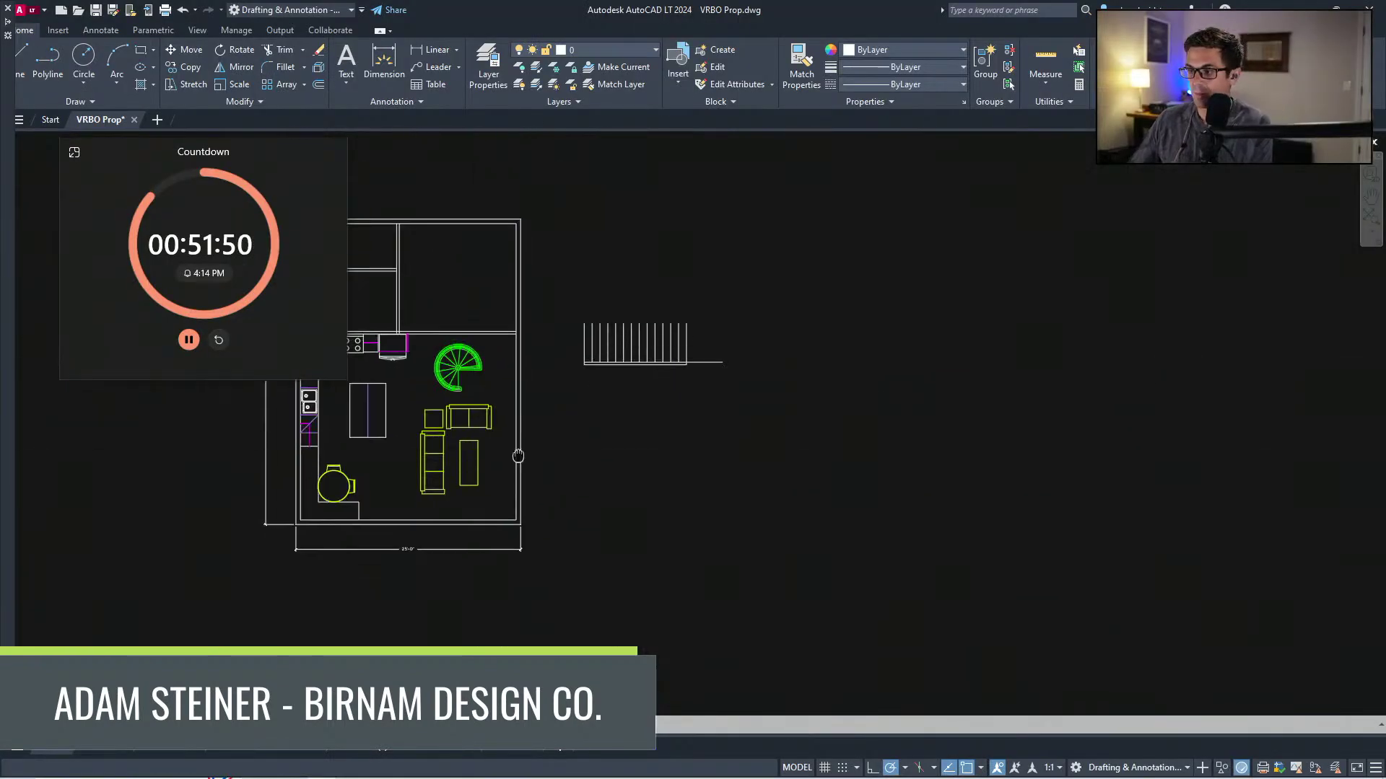
key("ctrl+v")
scroll(551, 470, "up", 2)
left_click(589, 474)
middle_click_drag(644, 448, 551, 538)
scroll(551, 538, "down", 4)
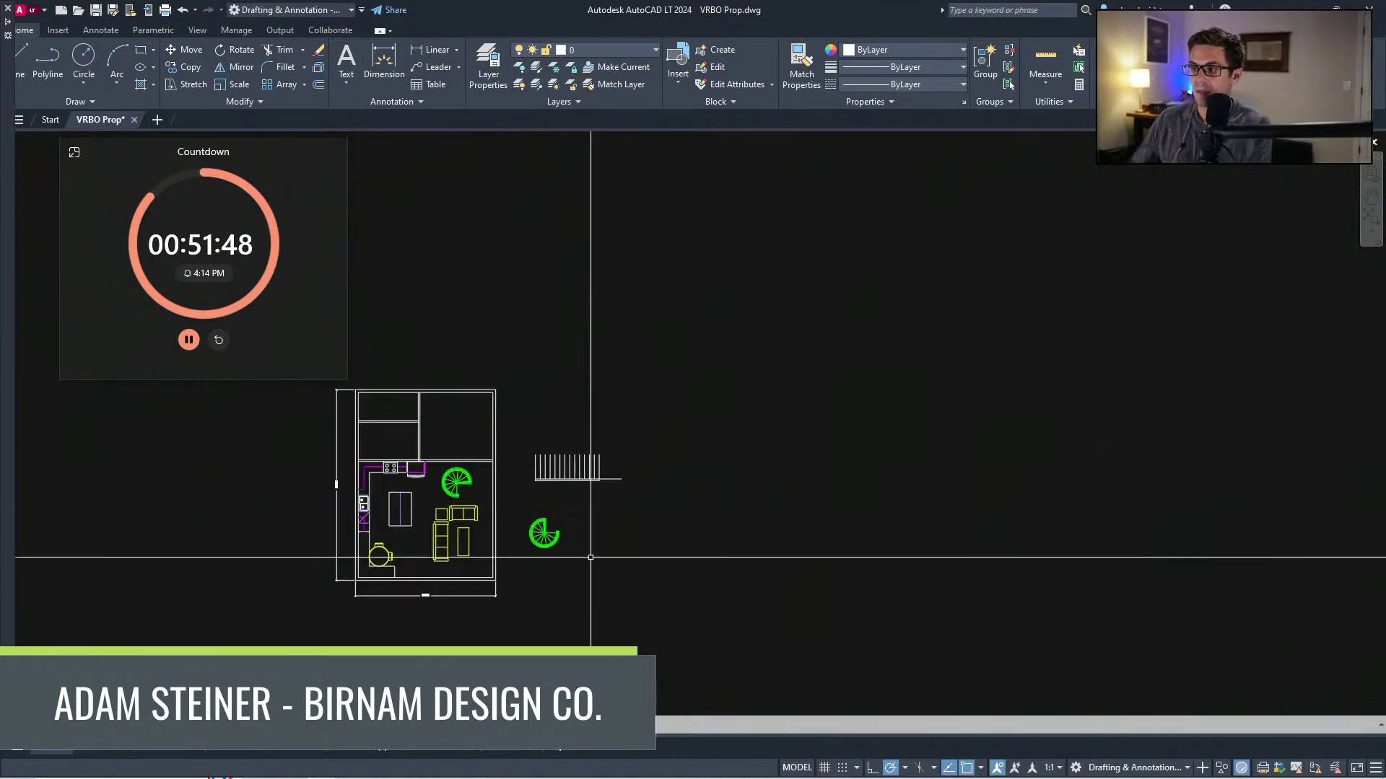
scroll(572, 502, "down", 4)
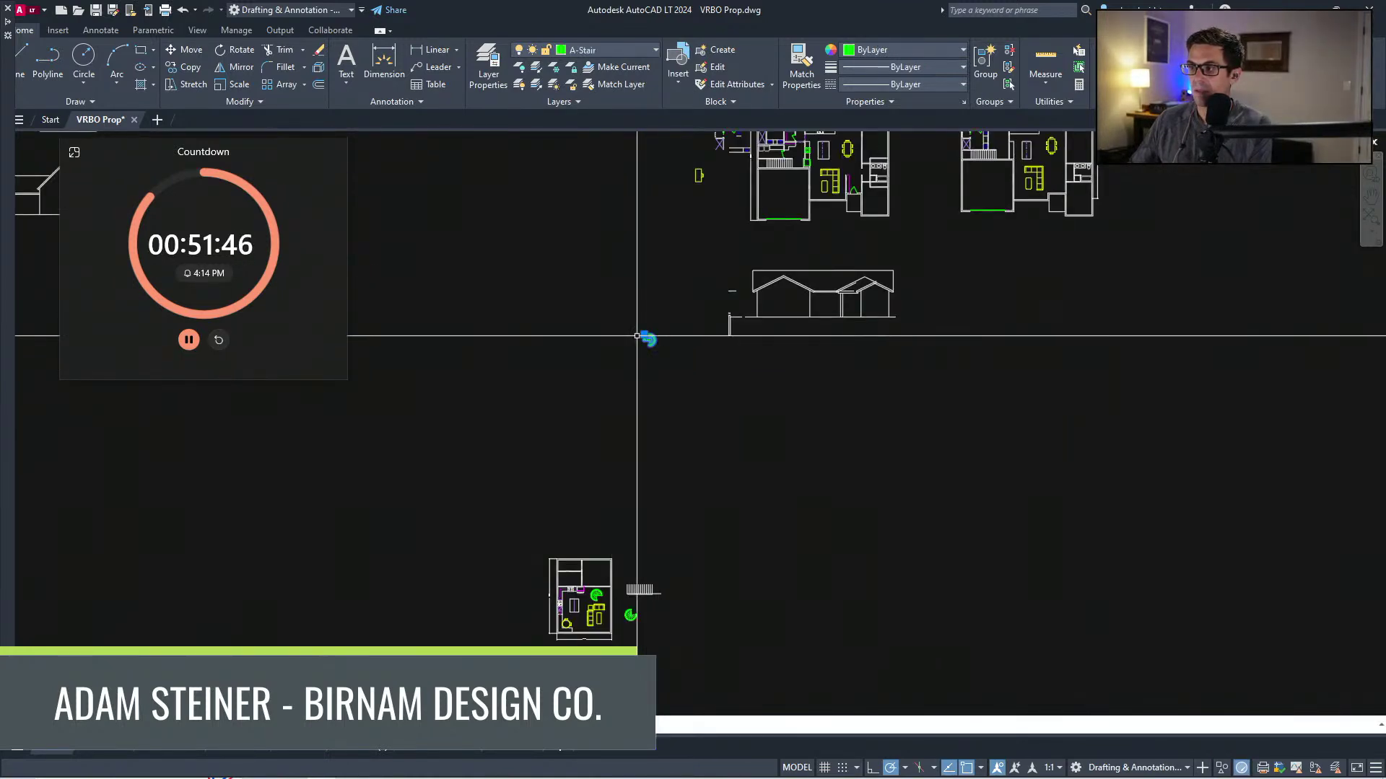
scroll(610, 607, "up", 4)
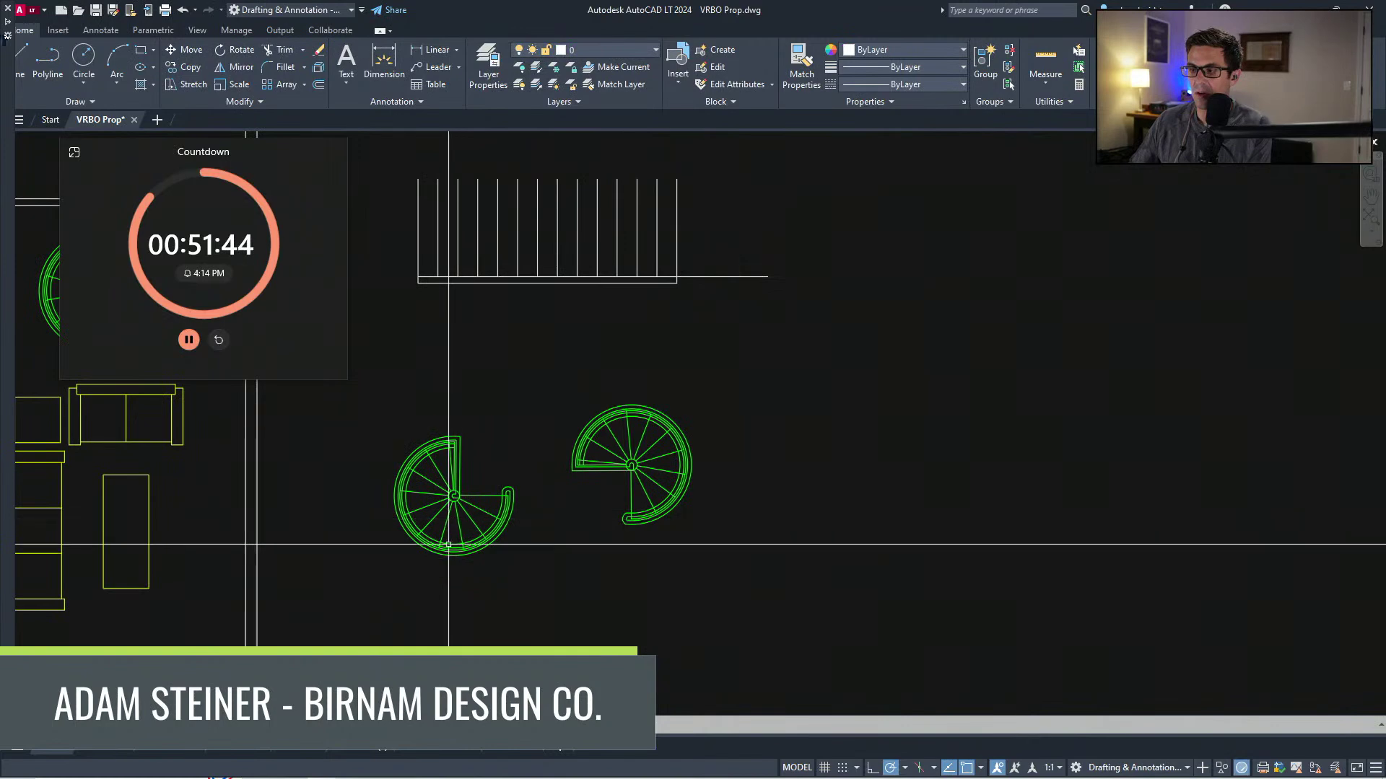
scroll(448, 545, "up", 2)
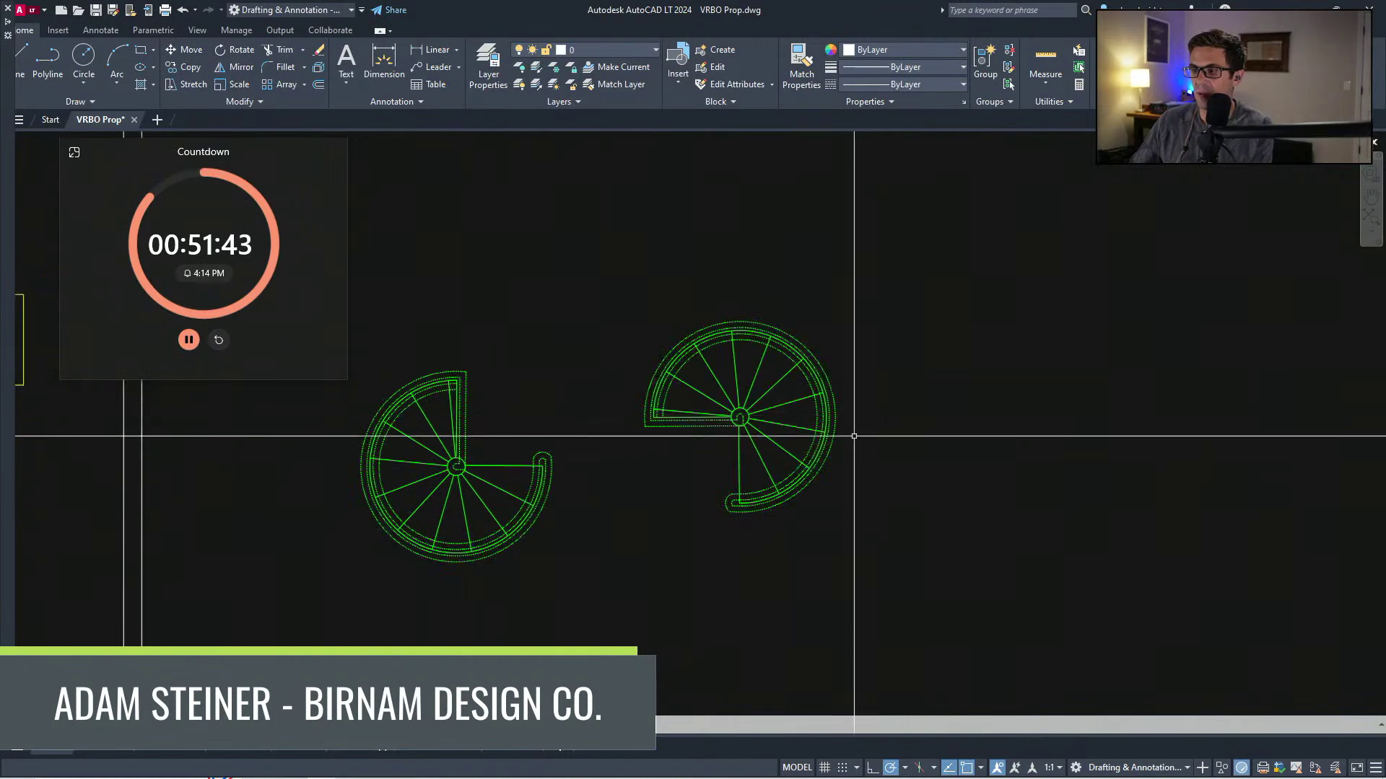
Step: Examine the start and end treads of the spiral stair copies and compare their orientations with the stair in the living area
left_click(743, 461)
key("Escape")
left_click(720, 527)
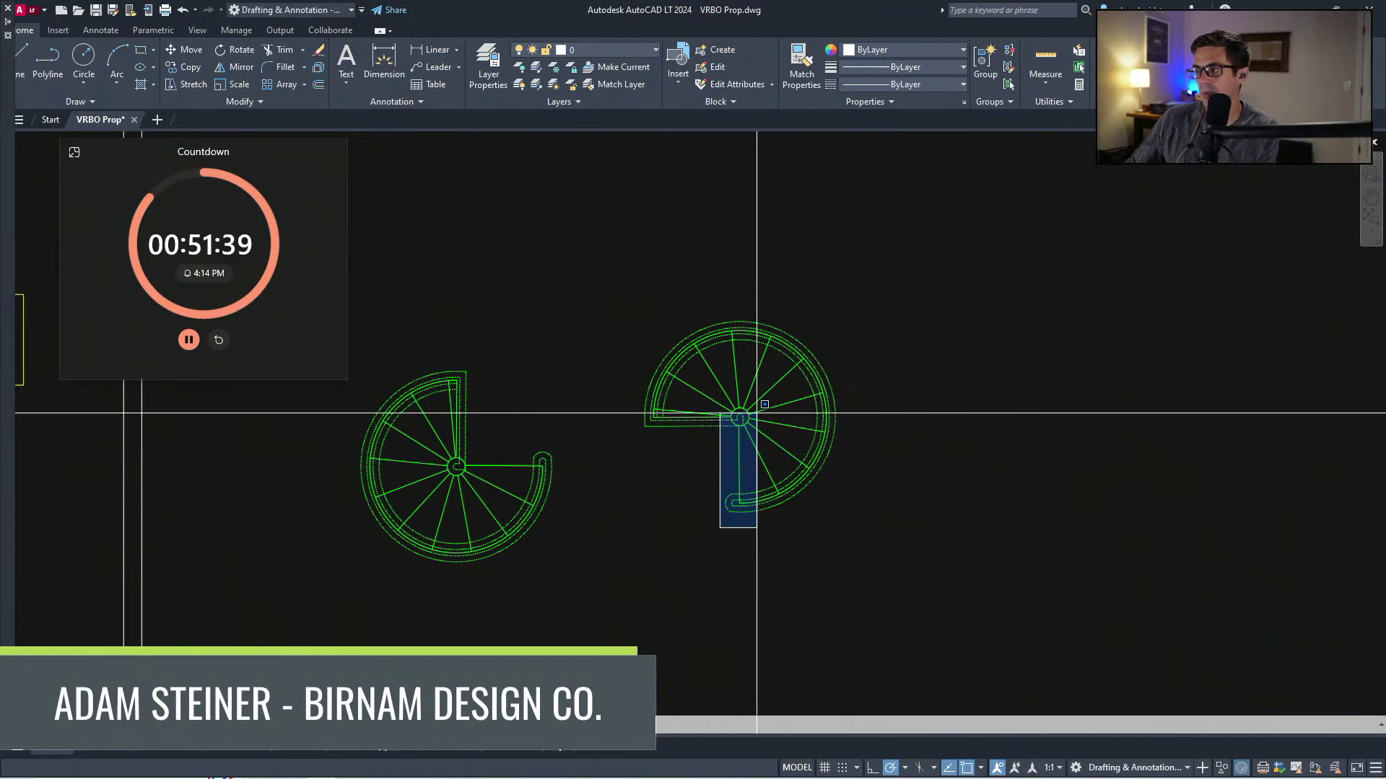
left_click(756, 416)
scroll(1139, 530, "down", 5)
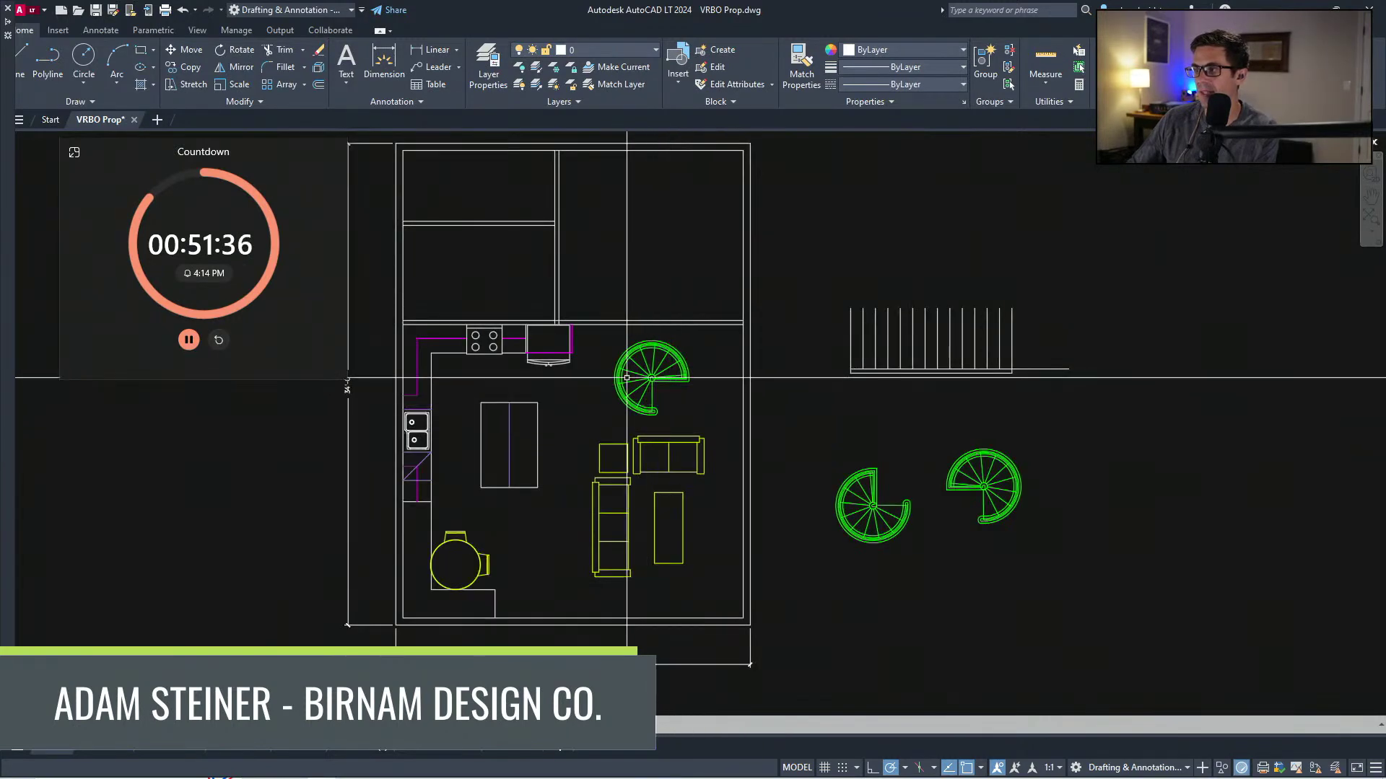
scroll(627, 377, "up", 3)
scroll(794, 422, "down", 3)
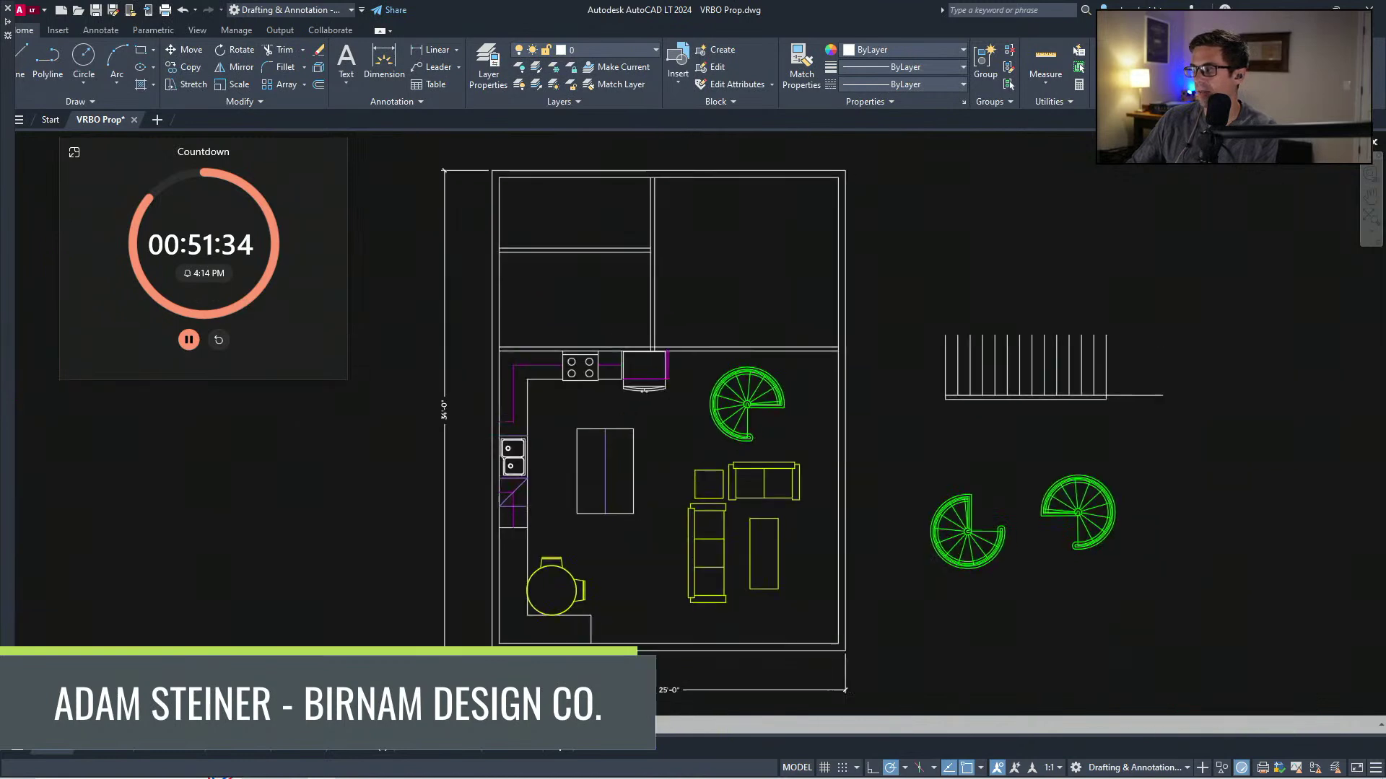
middle_click_drag(976, 514, 850, 476)
scroll(850, 477, "up", 2)
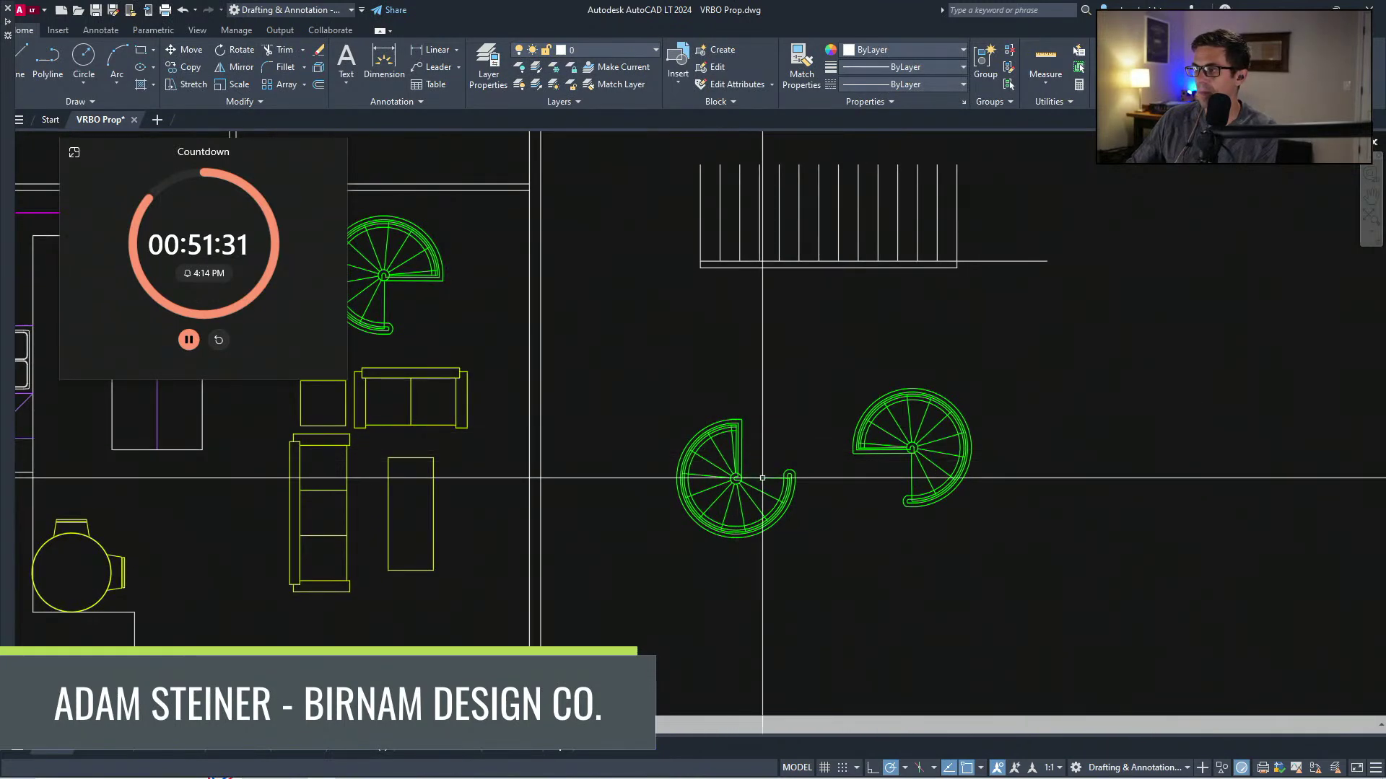
Step: Move the living-area spiral stair close to the refrigerator, just below the horizontal partition
scroll(762, 478, "up", 3)
left_click(531, 538)
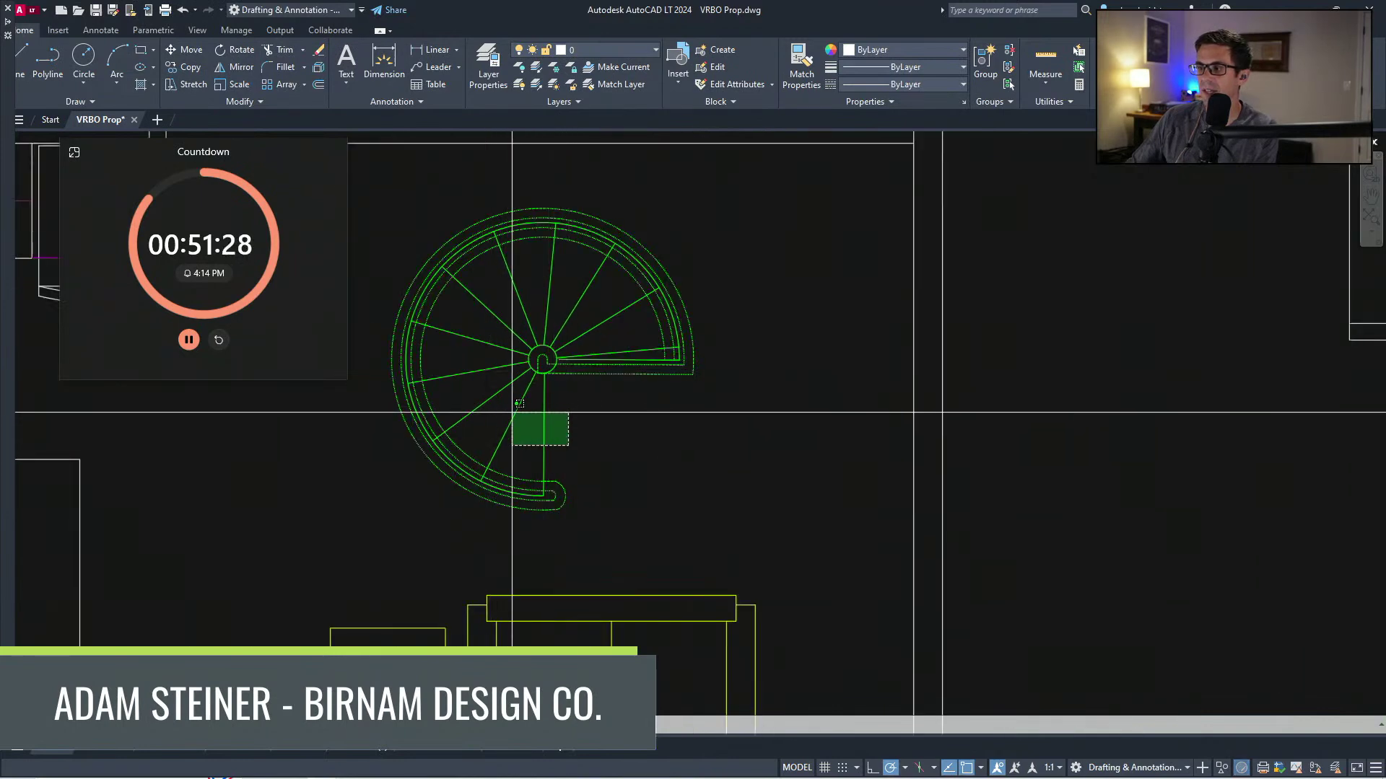
left_click(569, 430)
scroll(569, 430, "down", 5)
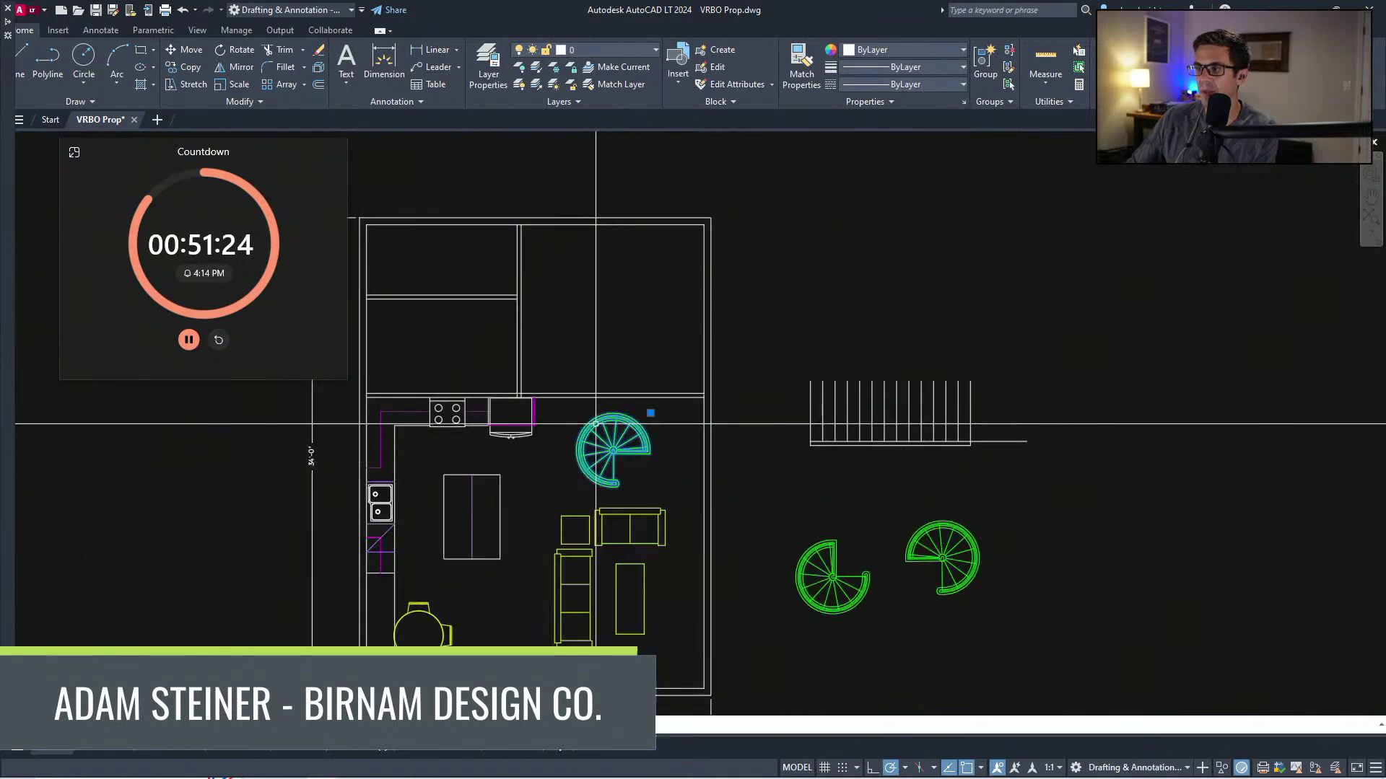
key("m")
key("space")
scroll(610, 436, "up", 3)
left_click(606, 432)
left_click(555, 414)
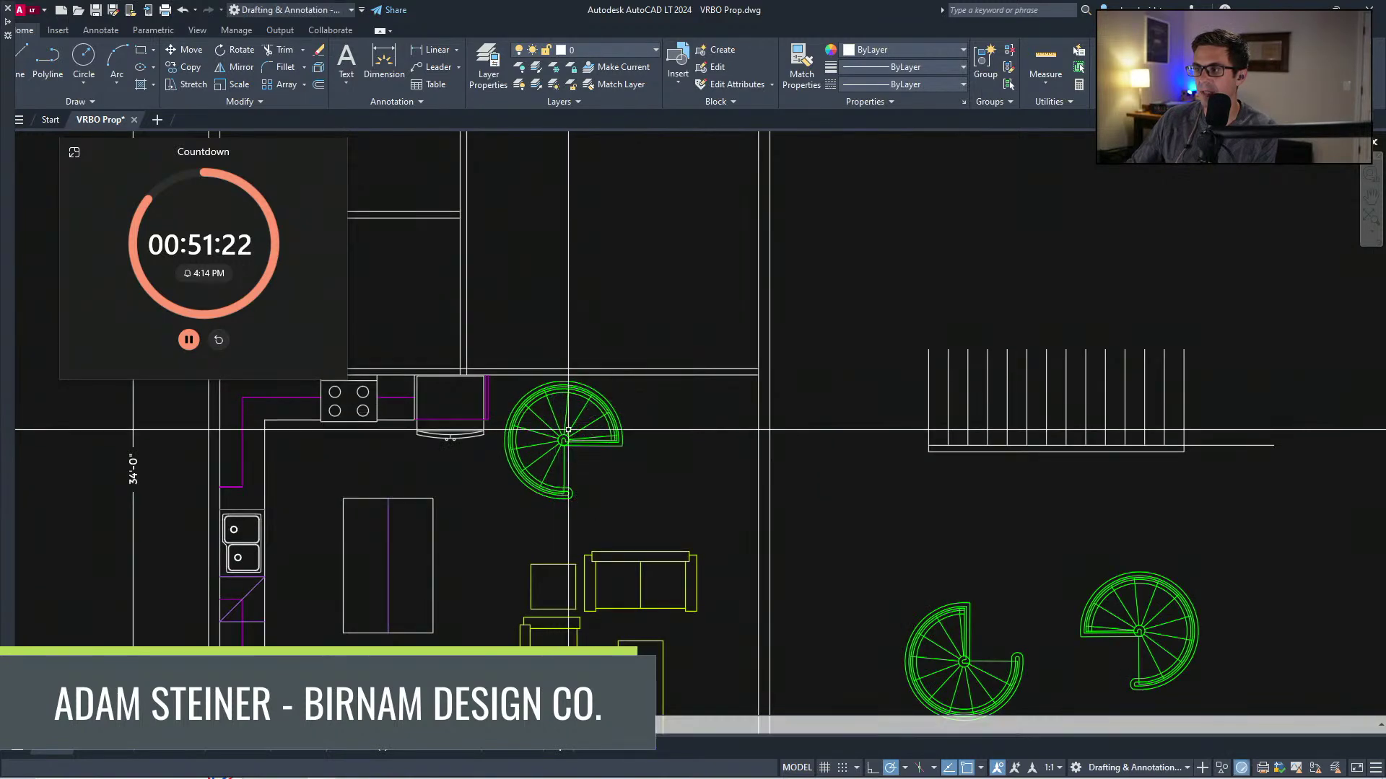
Step: Try the spiral stair in the corner between the horizontal partition and the exterior wall by moving it straight across
scroll(568, 430, "down", 2)
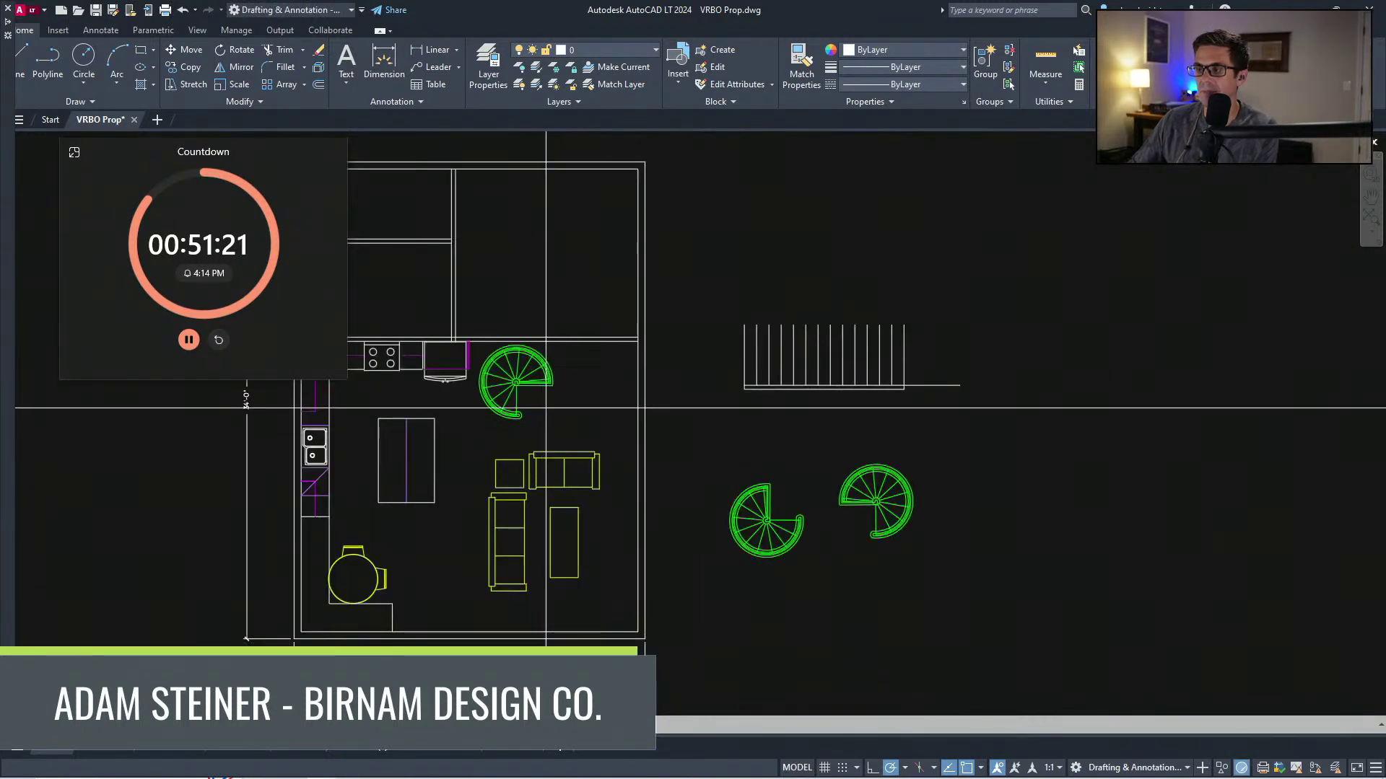
left_click(543, 385)
key("m")
key("space")
left_click(515, 382)
left_click(592, 382)
mouse_move(619, 401)
middle_mouse_down()
mouse_move(604, 371)
mouse_move(625, 444)
mouse_move(657, 421)
middle_mouse_up()
scroll(604, 359, "up", 5)
scroll(620, 397, "down", 2)
scroll(656, 422, "down", 2)
Step: Move the spiral stair by its center back beside the refrigerator
left_click(625, 390)
key("m")
key("space")
left_click(623, 386)
left_click(542, 387)
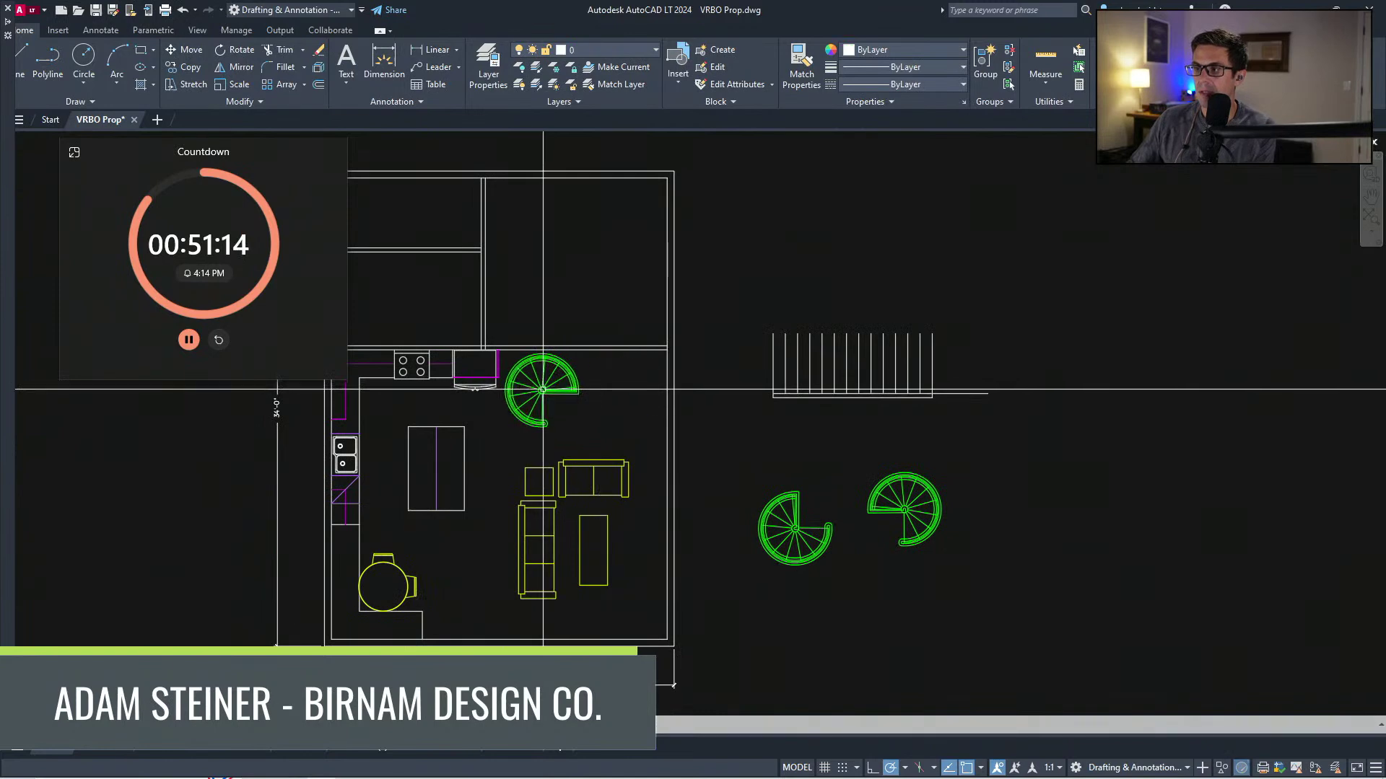
middle_click_drag(539, 386, 649, 426)
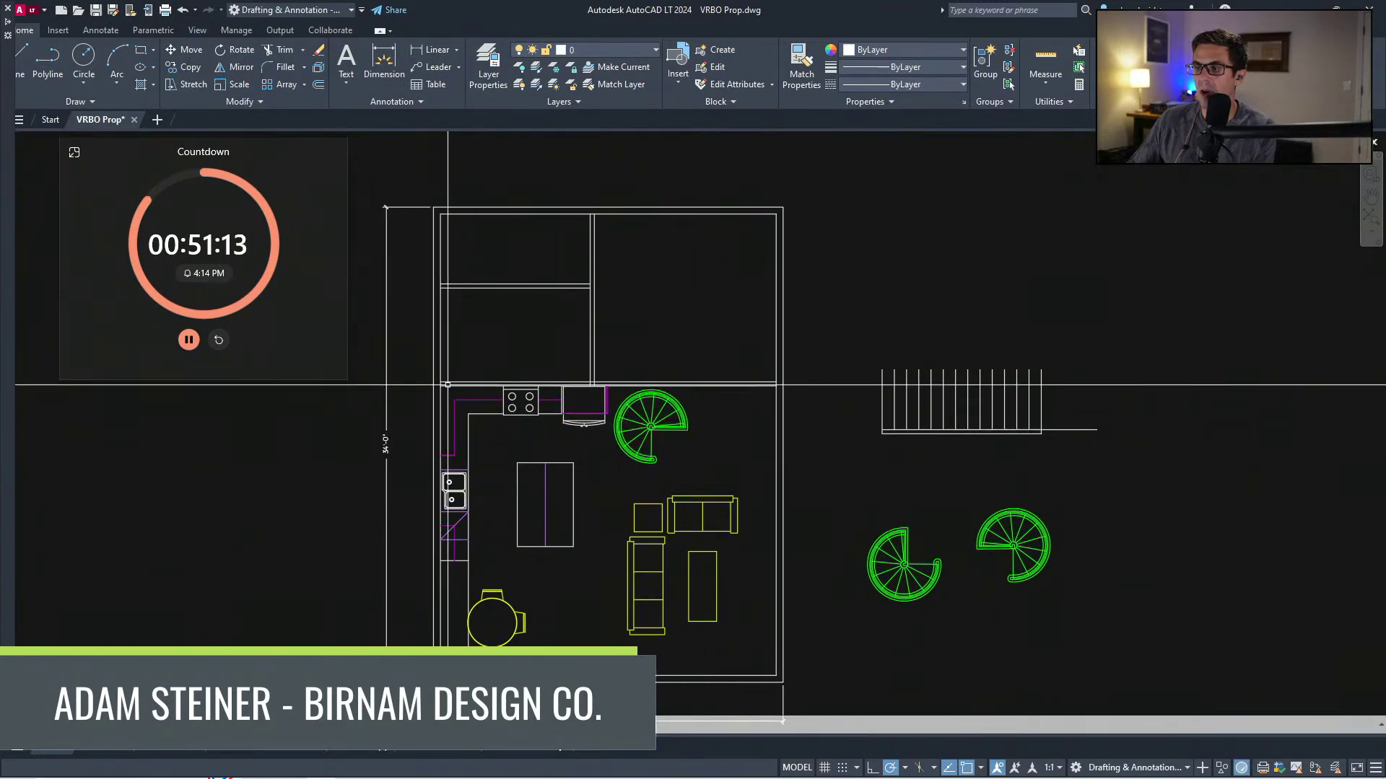
scroll(448, 385, "down", 2)
left_click(413, 399)
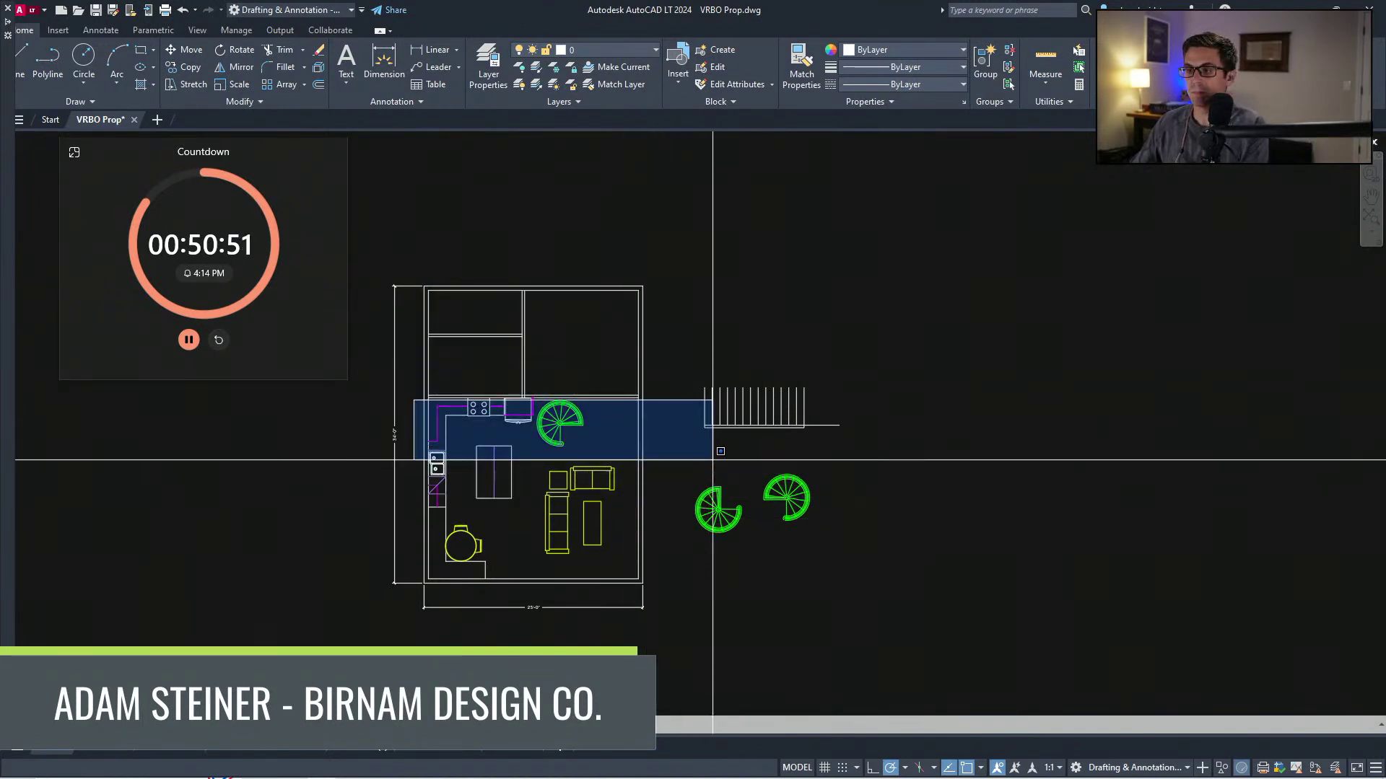
key("Escape")
scroll(482, 389, "up", 4)
scroll(678, 448, "down", 2)
left_click(668, 402)
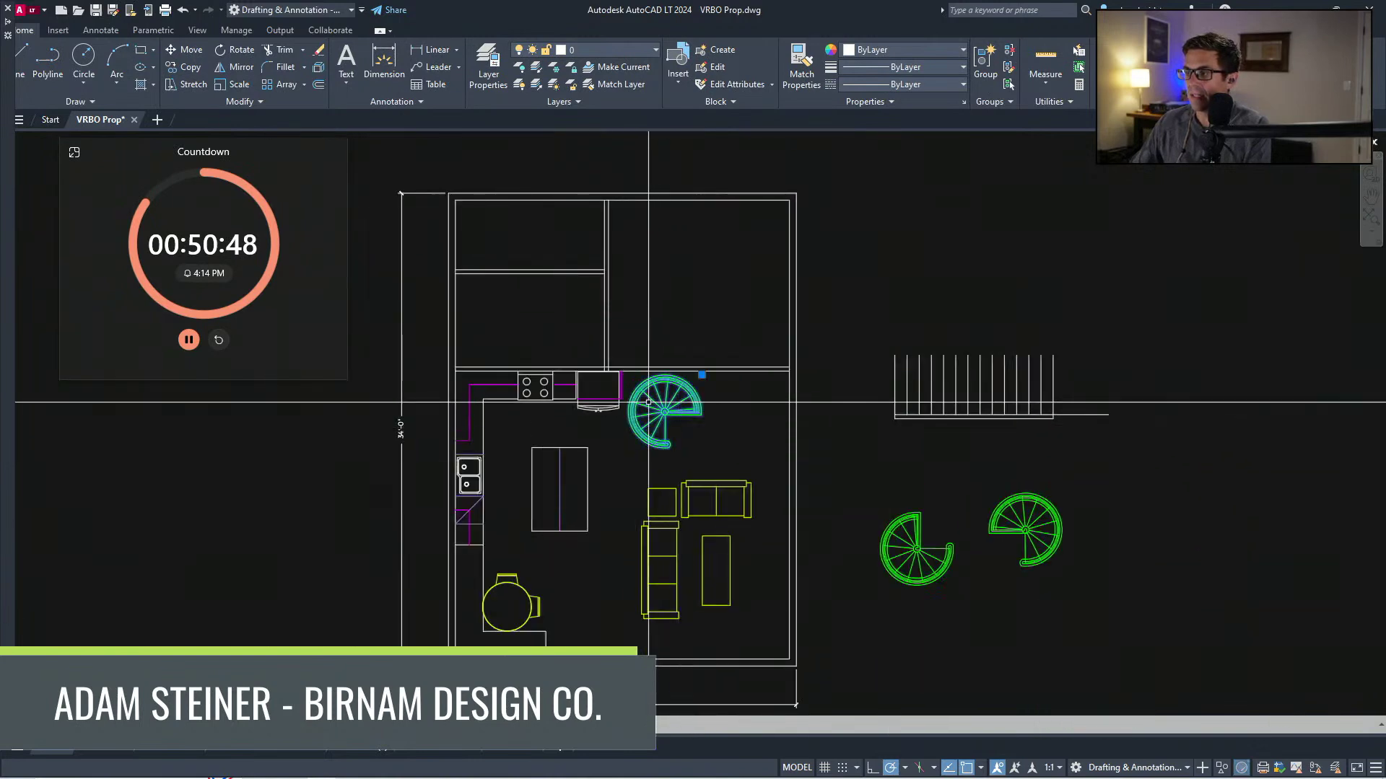
key("Escape")
Step: Draw a rectangle against the outer face of the exterior wall, straddling the line of the horizontal partition
middle_click_drag(754, 468, 702, 427)
scroll(697, 425, "down", 2)
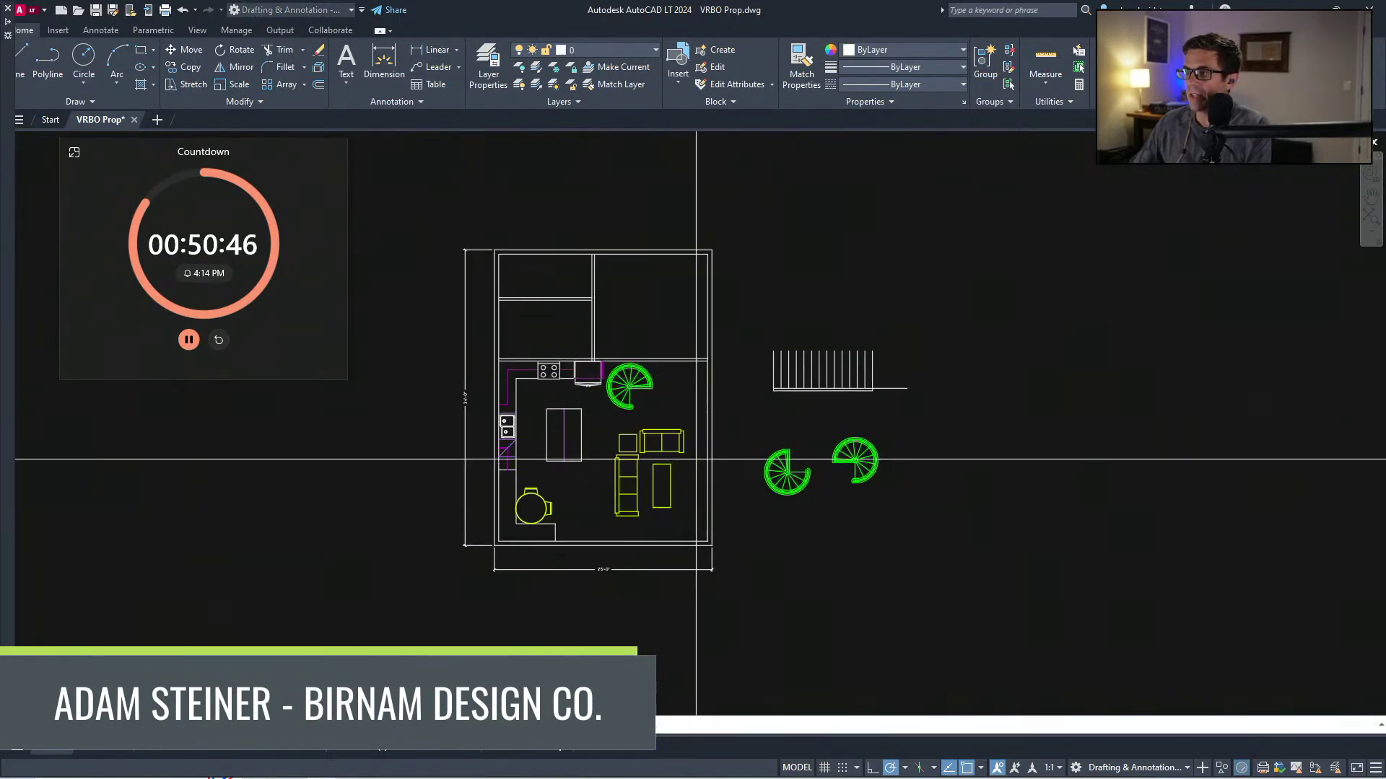
middle_click_drag(729, 358, 605, 353)
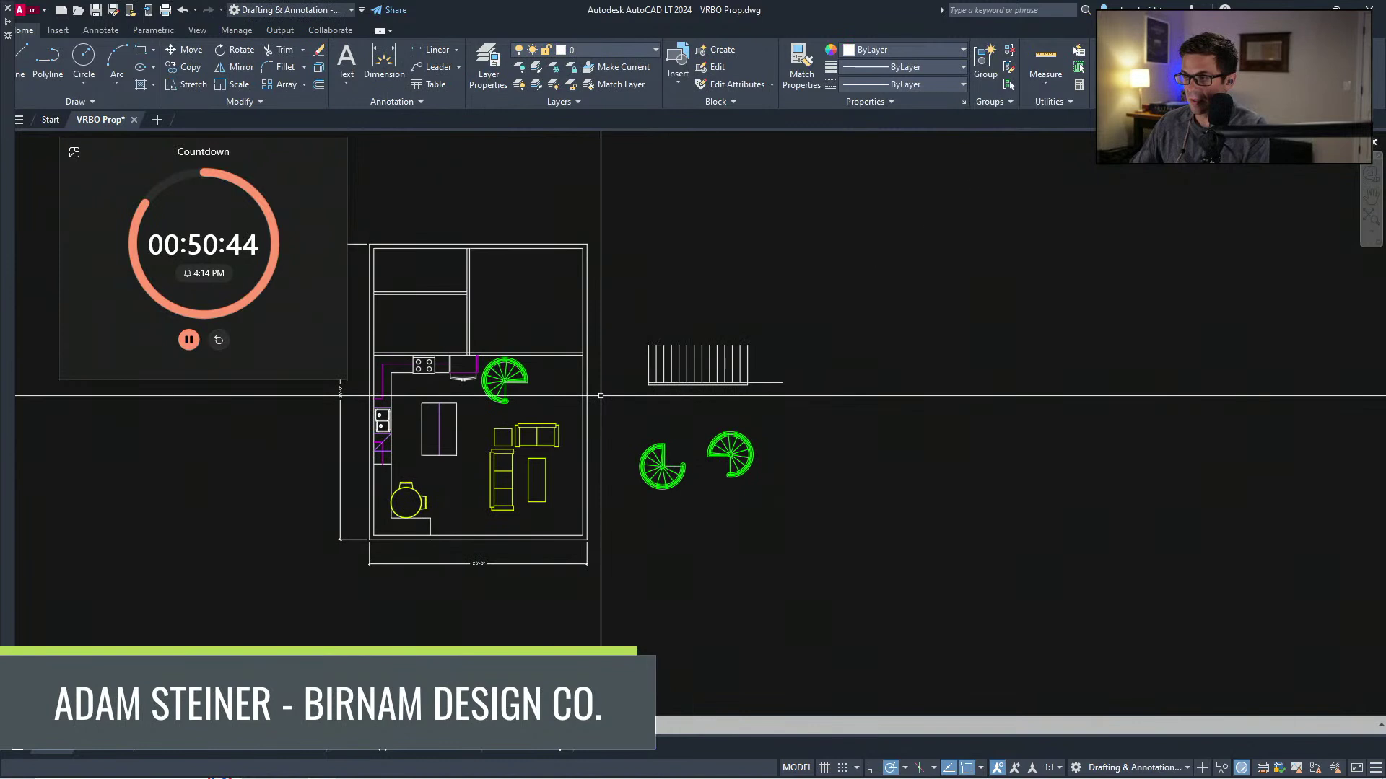
type("rec")
key("space")
left_click(587, 392)
left_click(634, 316)
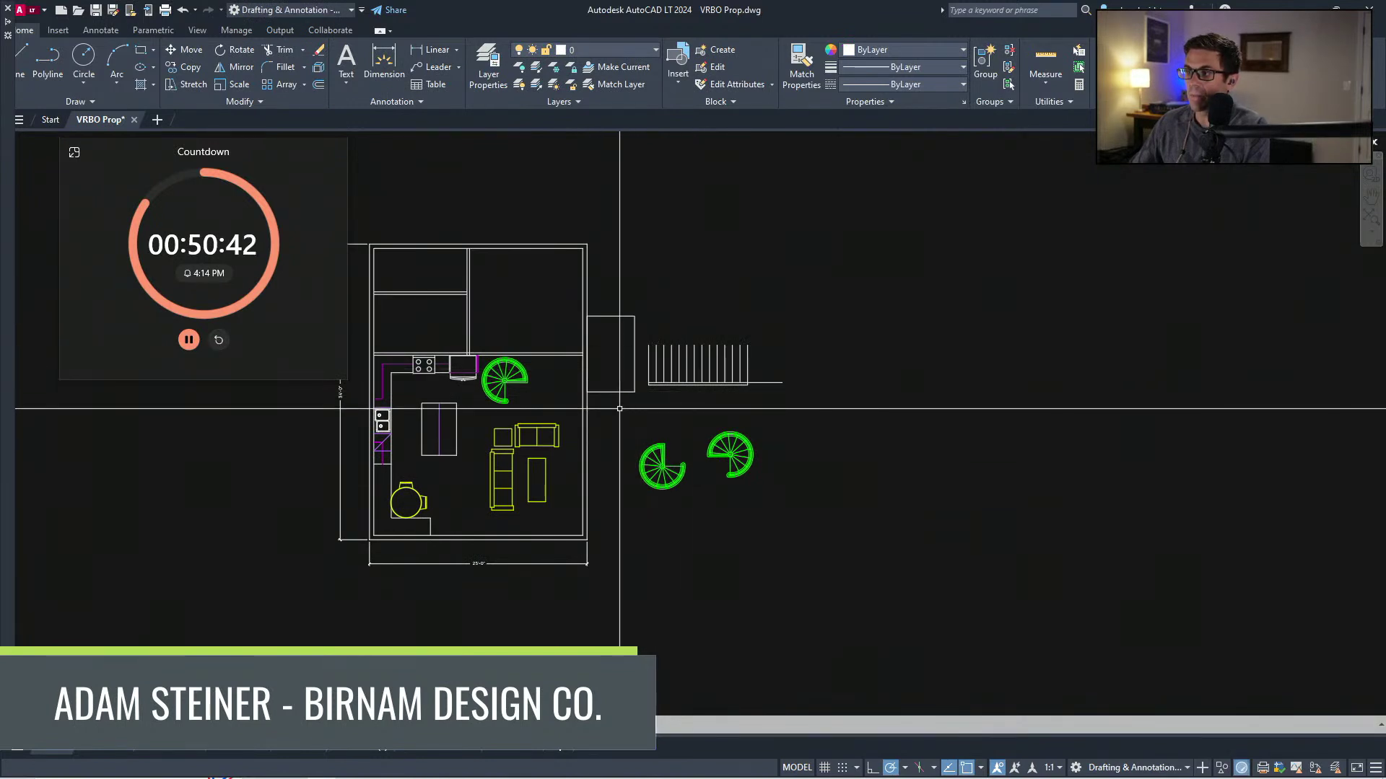
Step: Move the straight stair farther away from the plan to clear the space beside the new rectangle
left_click(646, 408)
left_click(872, 288)
key("m")
key("space")
left_click(710, 369)
left_click(1072, 466)
Step: Move the two spare spiral stairs farther from the plan, above the straight stair
left_click(795, 530)
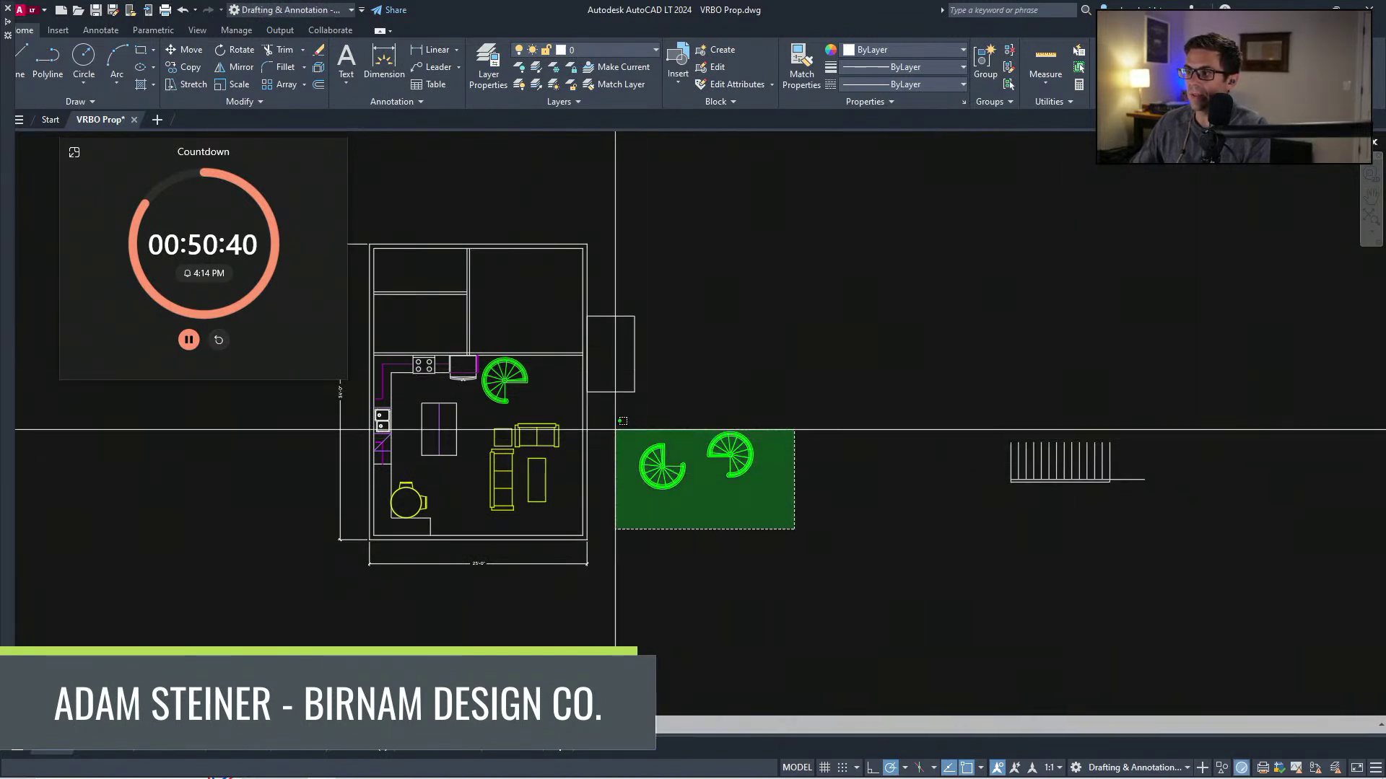
left_click(615, 429)
key("m")
key("space")
left_click(653, 477)
left_click(872, 257)
middle_click_drag(538, 422, 618, 401)
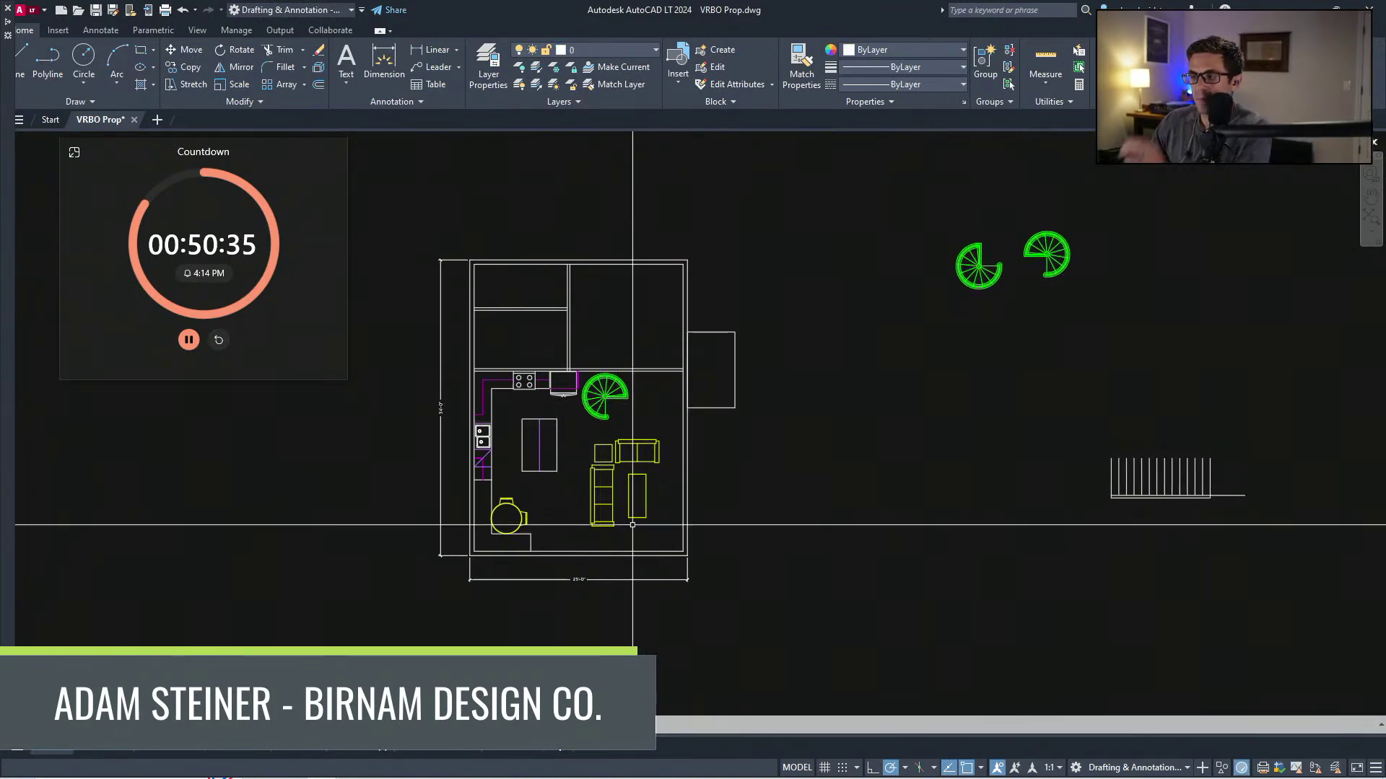
Step: Narrow the kitchen island by stretching its living-area edge in toward the island's inner line
scroll(632, 525, "up", 4)
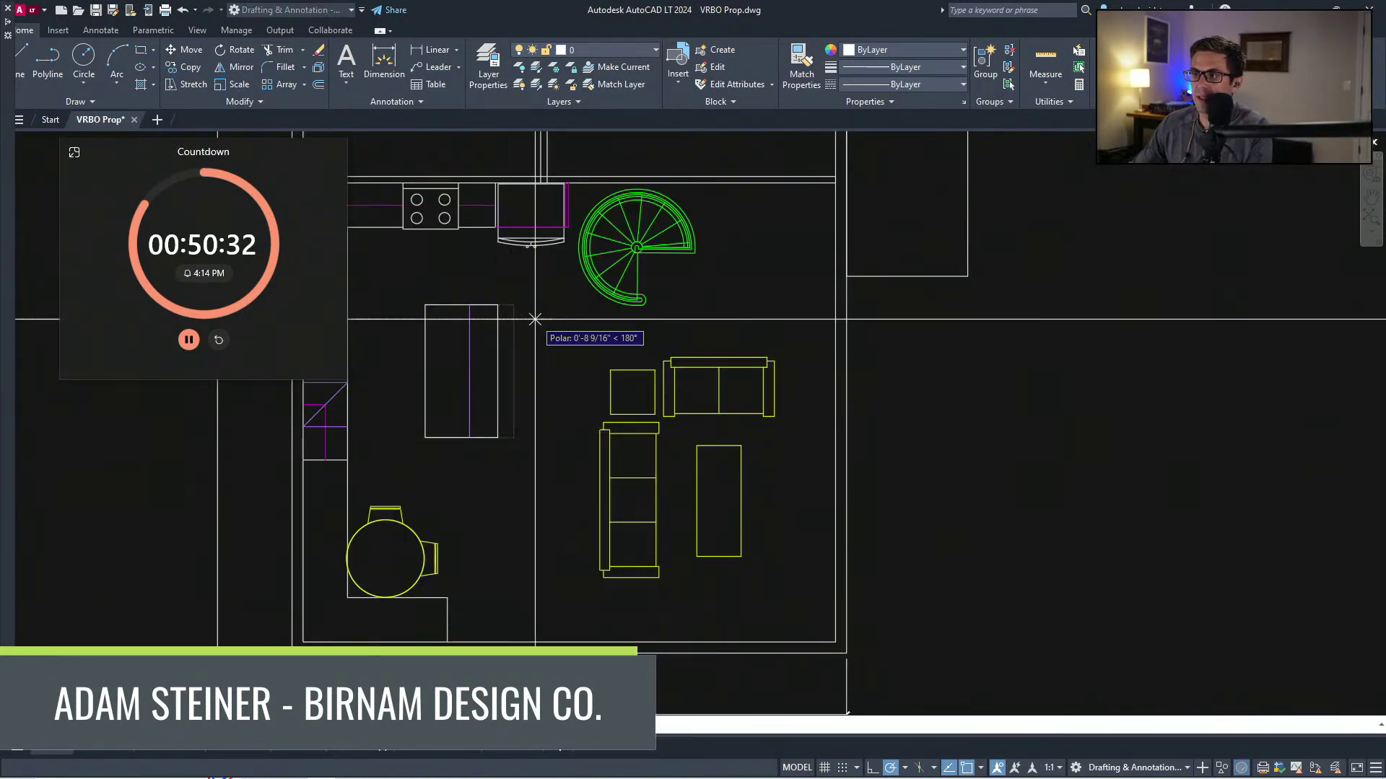
middle_click_drag(492, 459, 630, 470)
left_click(679, 462)
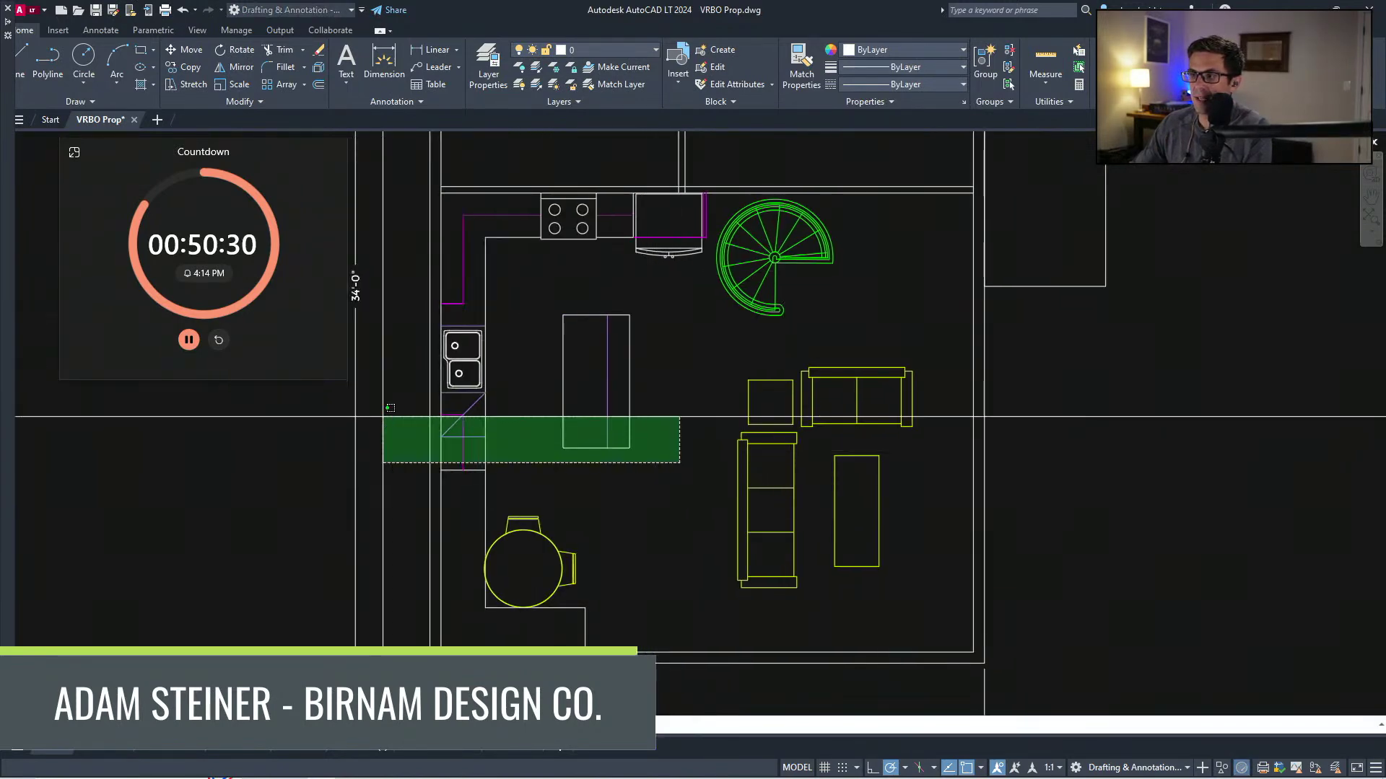
key("Escape")
Step: Shift the seating group slightly toward the kitchen and away from the horizontal partition, and move the spiral stair out of the plan
middle_click_drag(606, 536, 506, 503)
scroll(626, 552, "down", 4)
scroll(635, 505, "up", 2)
middle_click_drag(431, 532, 469, 532)
middle_click_drag(660, 530, 609, 538)
left_click(609, 539)
left_click(483, 405)
type("m")
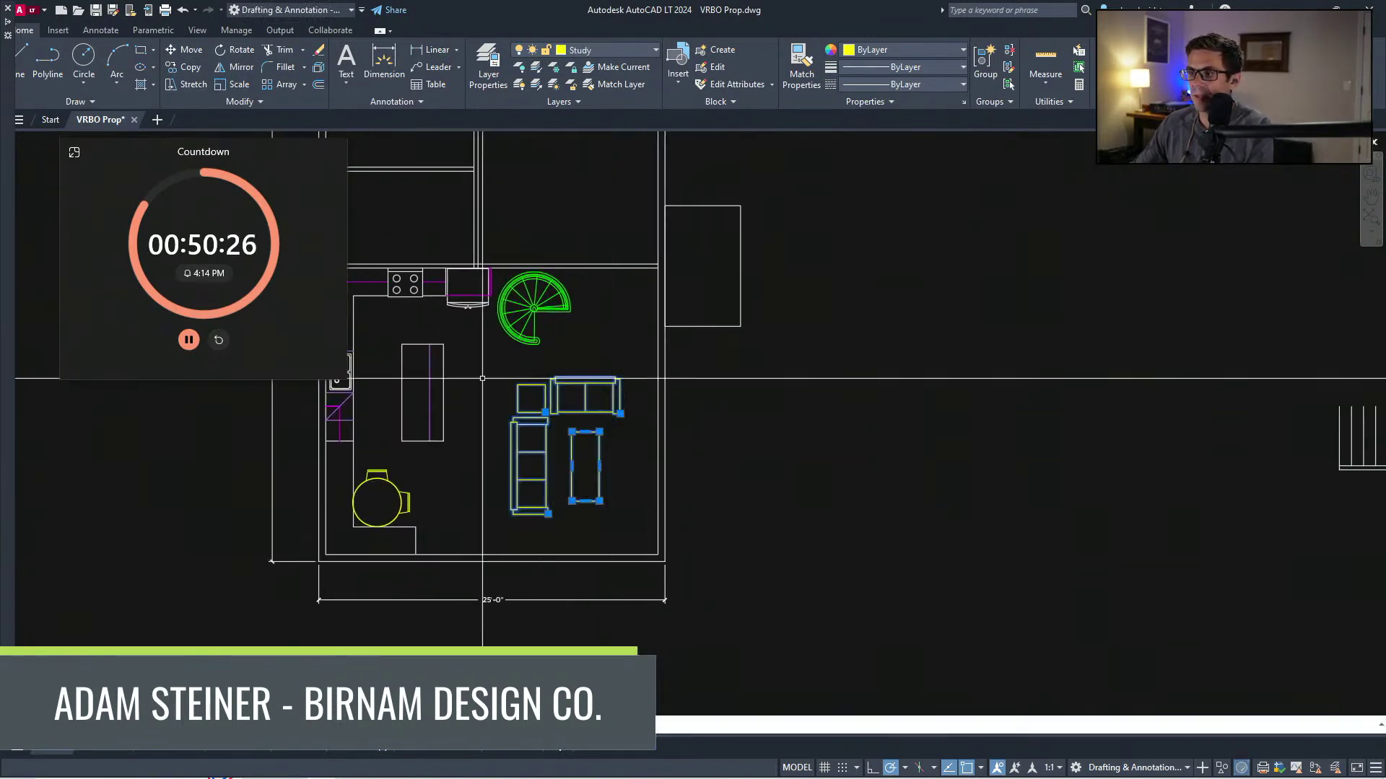
key("space")
left_click(591, 424)
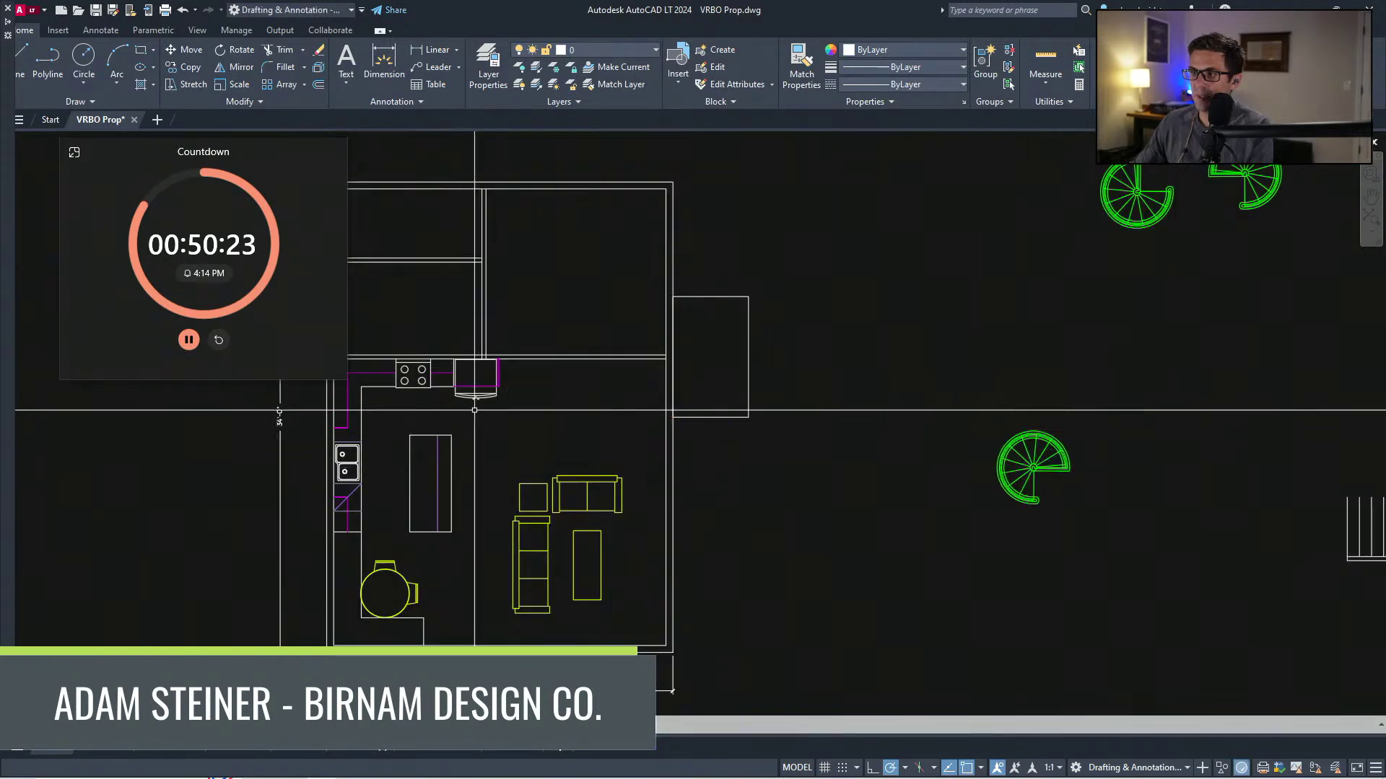
Step: Add a horizontal line from the refrigerator to the exterior wall, level with the kitchen counter's front edge
scroll(473, 408, "up", 5)
middle_click_drag(506, 402, 617, 431)
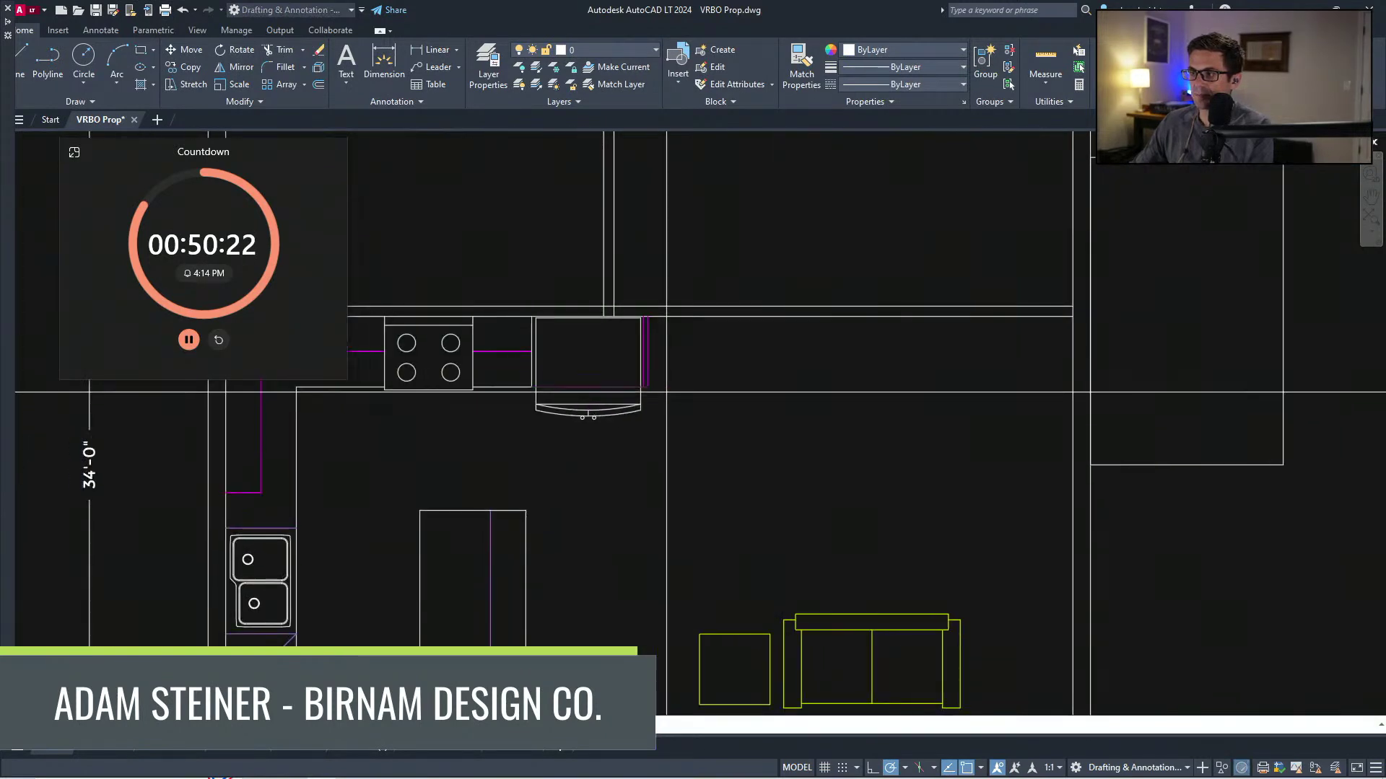
scroll(648, 387, "down", 3)
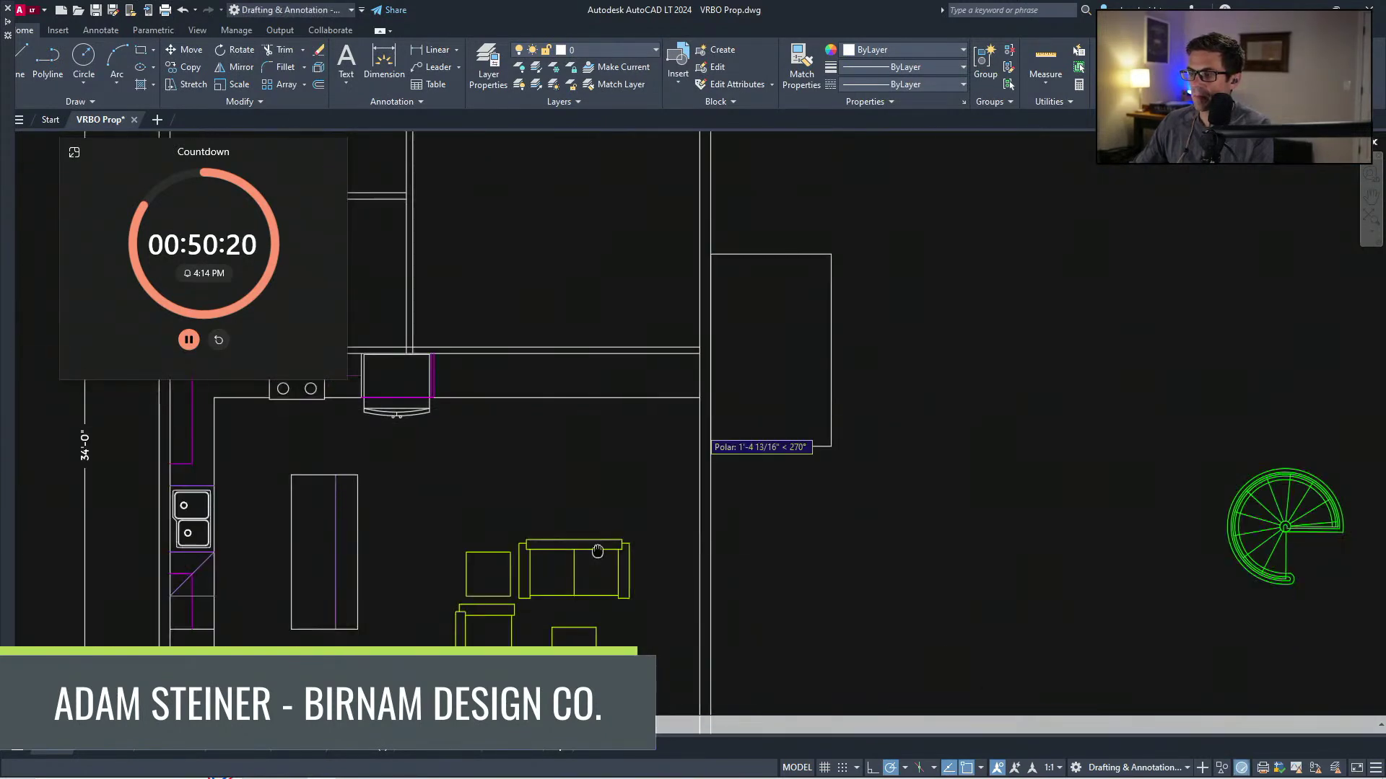
scroll(677, 444, "down", 1)
scroll(619, 370, "up", 4)
mouse_move(627, 468)
middle_mouse_down()
mouse_move(925, 476)
mouse_move(707, 443)
middle_mouse_up()
scroll(706, 443, "down", 4)
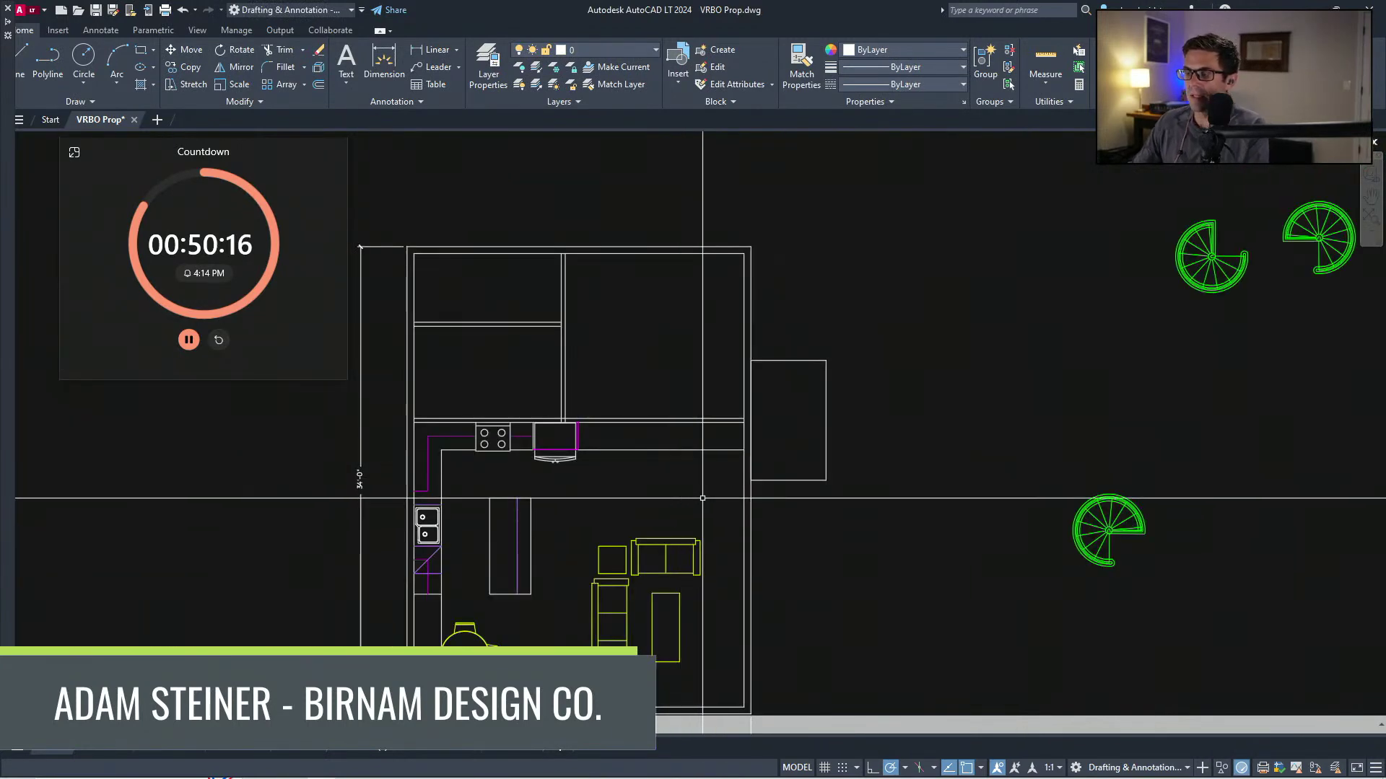
Step: Replace the counter-depth line with a full-width line offset farther into the living area, and move the outside rectangle down the exterior wall beside it
middle_click_drag(702, 498, 682, 422)
middle_click_drag(604, 378, 612, 414)
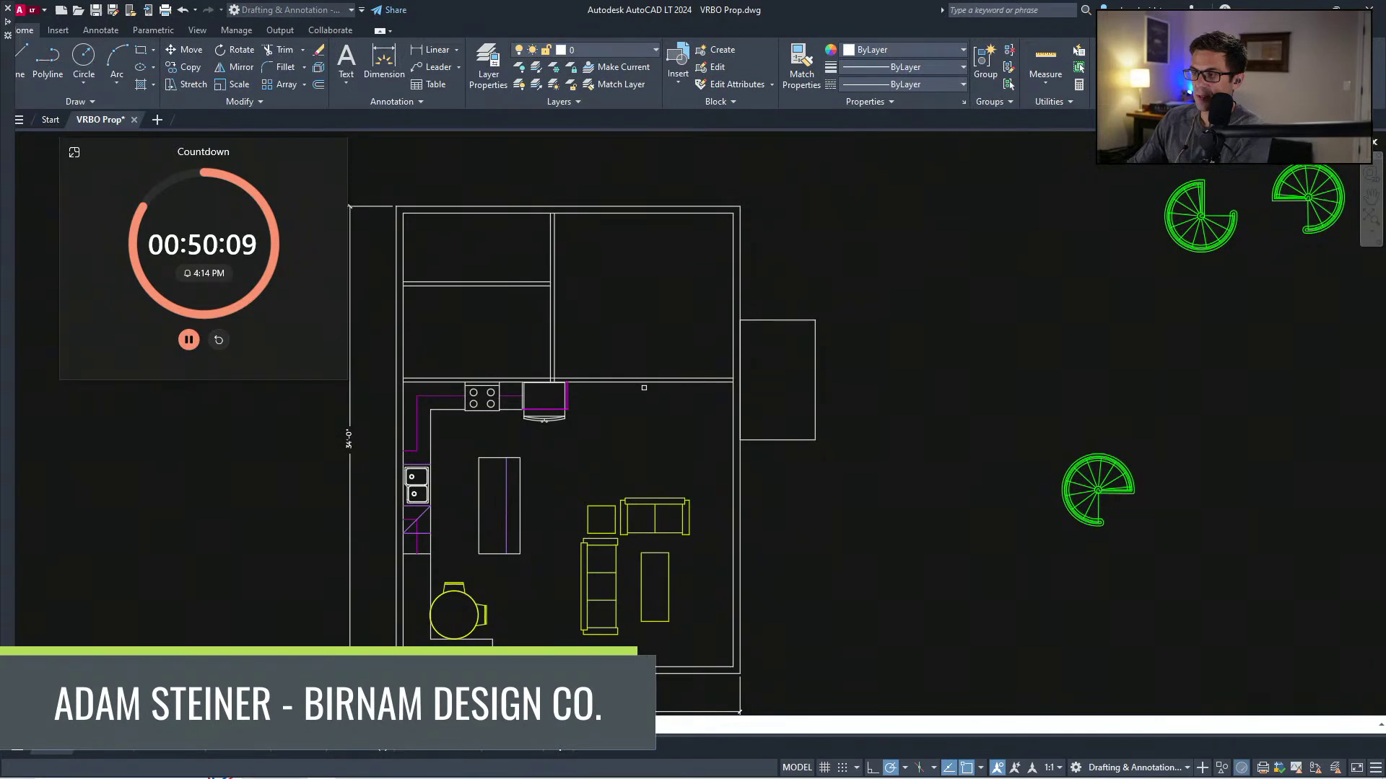
middle_click_drag(643, 388, 591, 332)
left_click(743, 433)
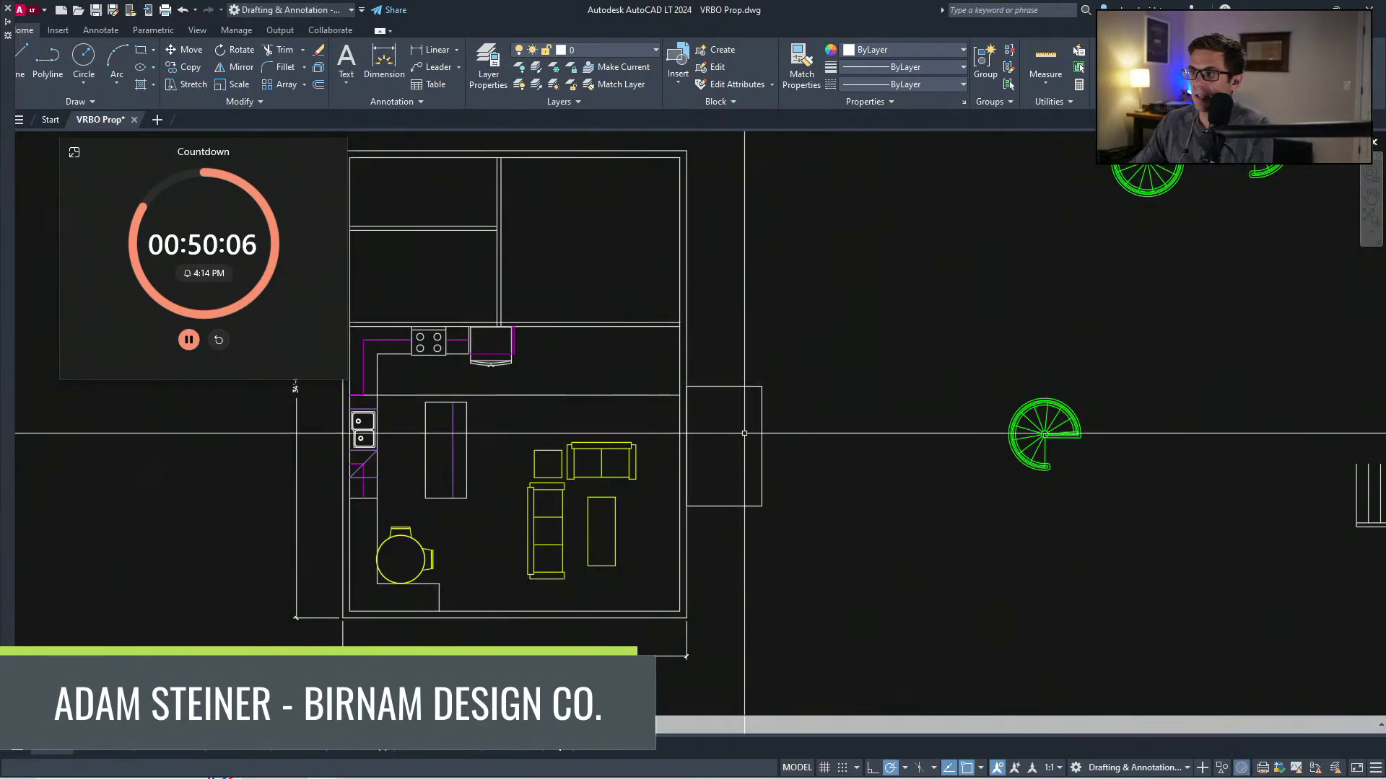
middle_click_drag(718, 557, 739, 476)
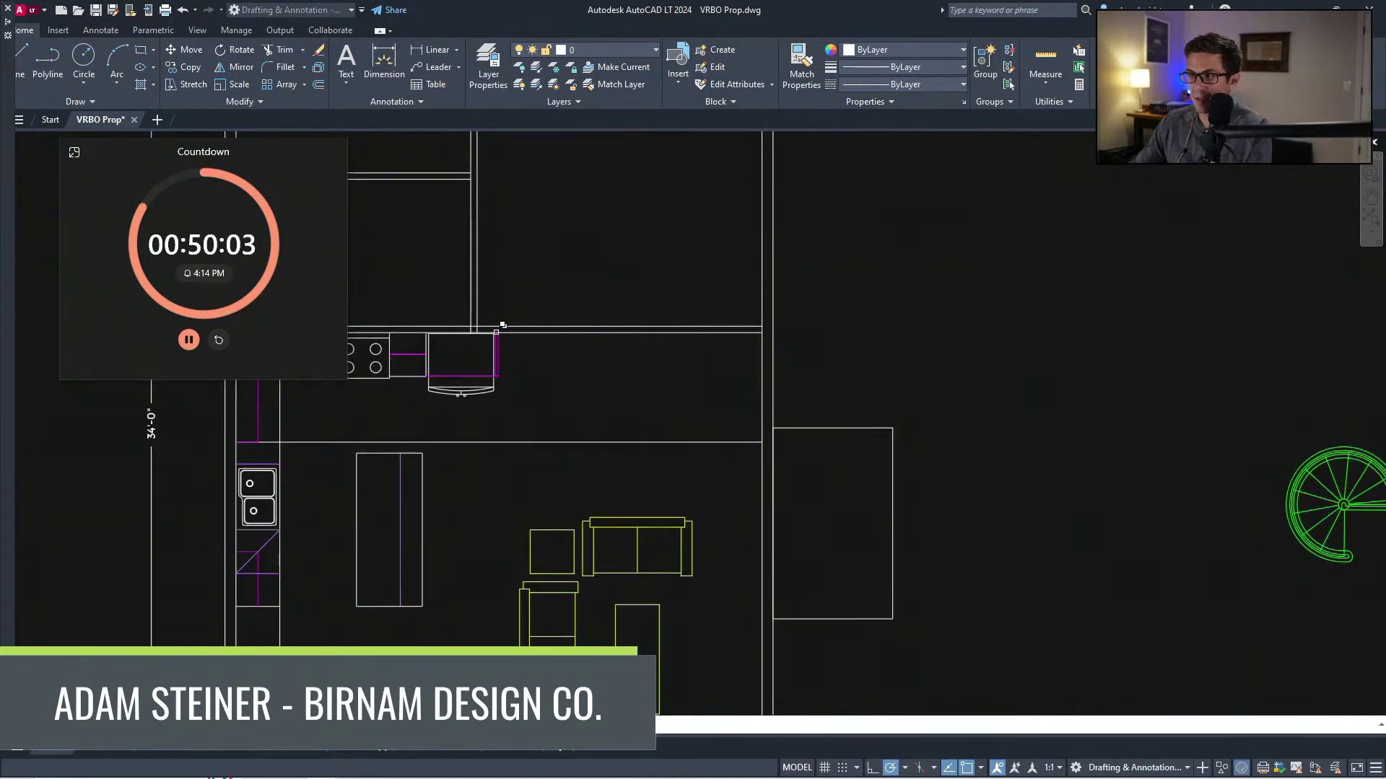
Step: Offset the short purple vertical line beside the refrigerator toward the exterior wall
middle_click_drag(501, 327, 678, 353)
middle_click_drag(757, 452, 702, 423)
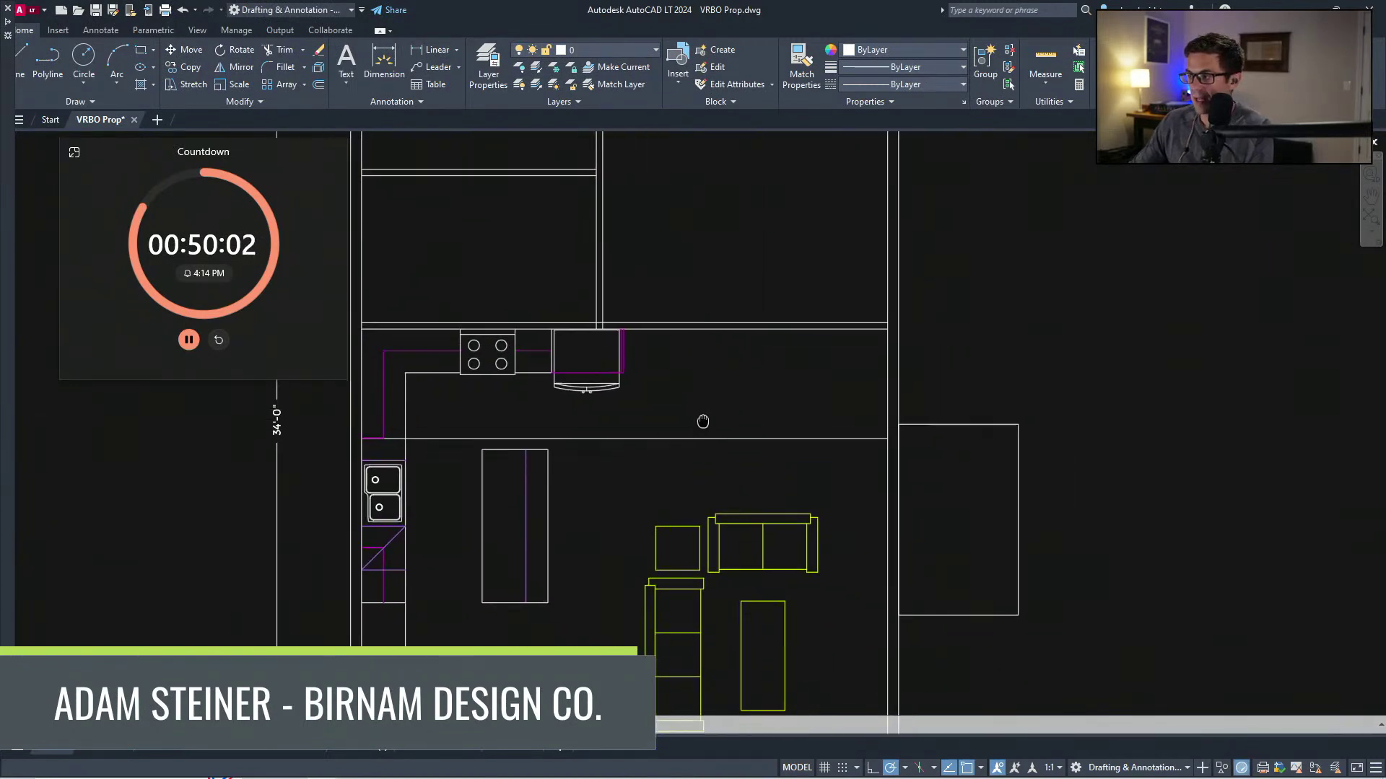
middle_click_drag(858, 530, 836, 511)
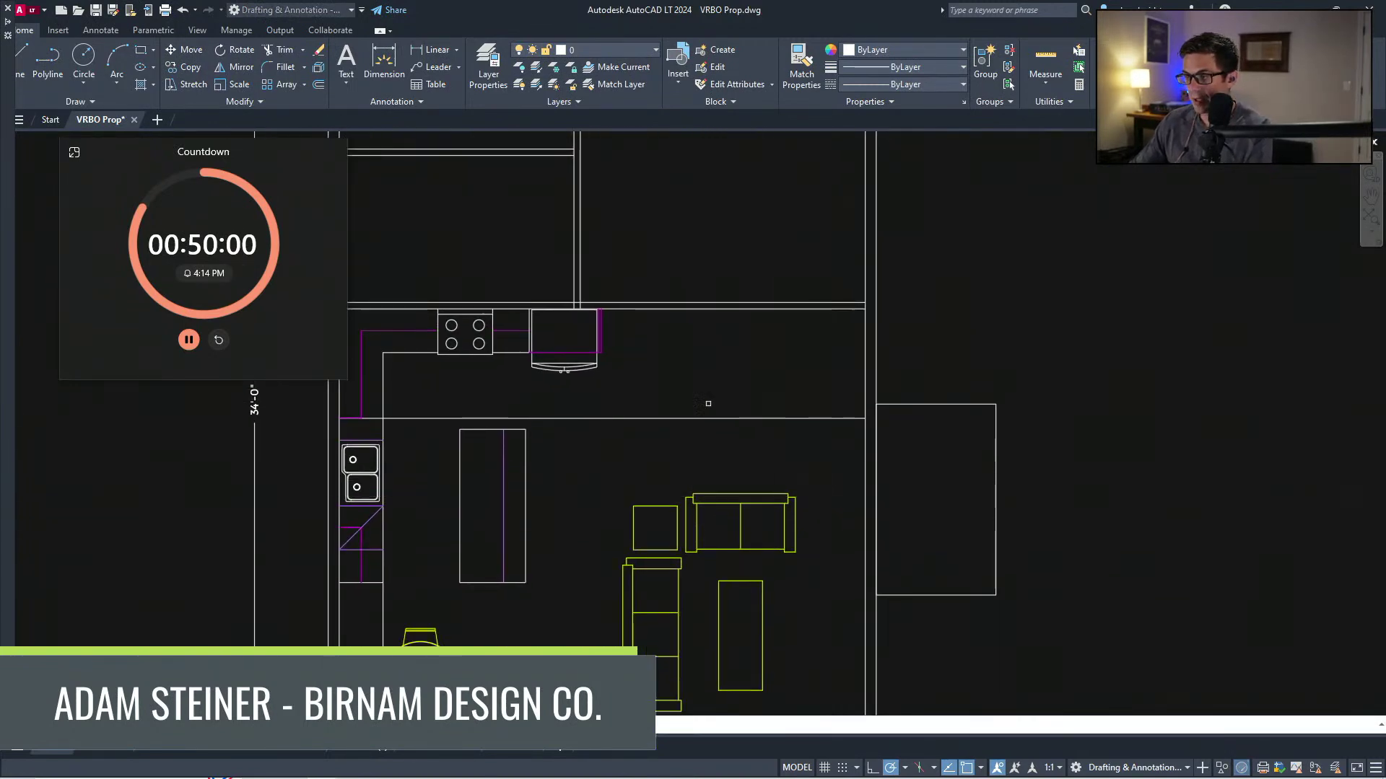
left_click(601, 320)
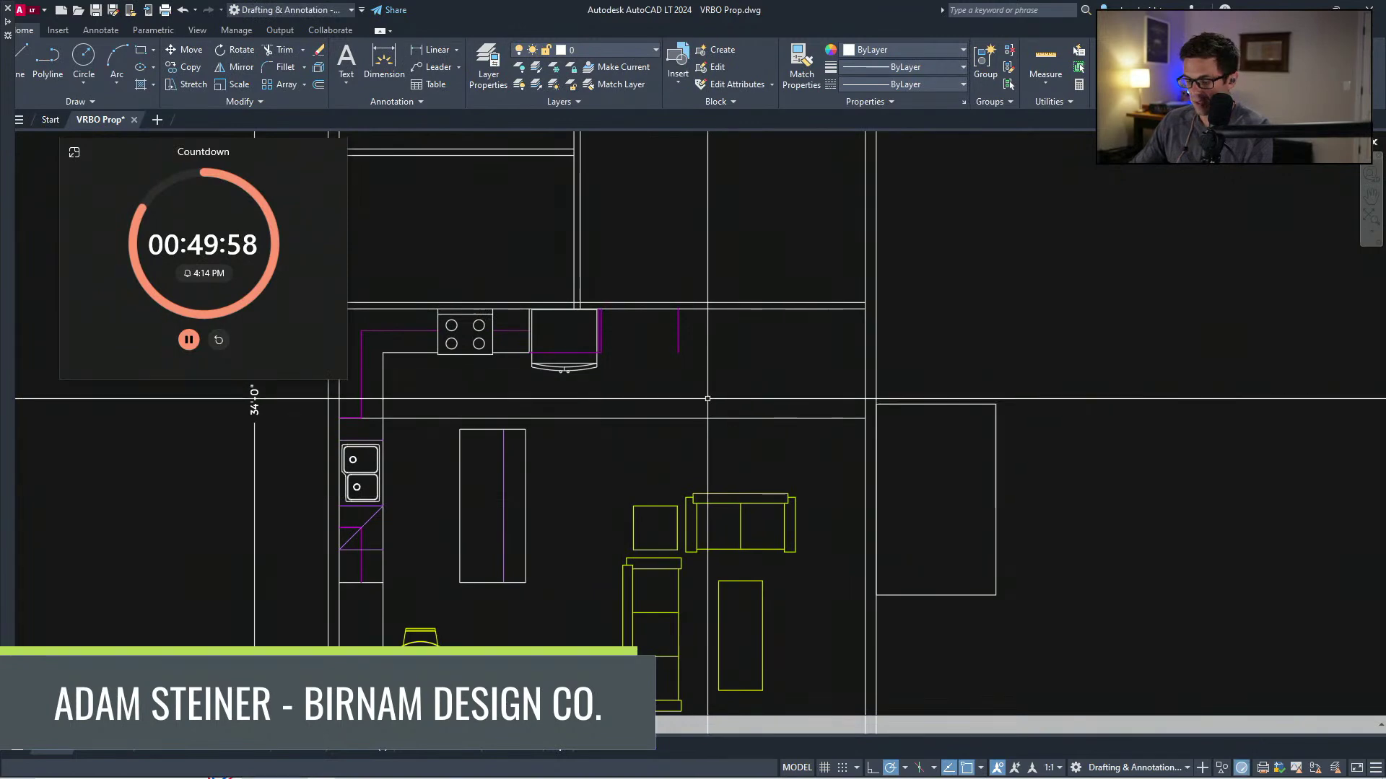
Step: Offset the purple vertical line beyond the refrigerator to form the second face of a partition
left_click(708, 396)
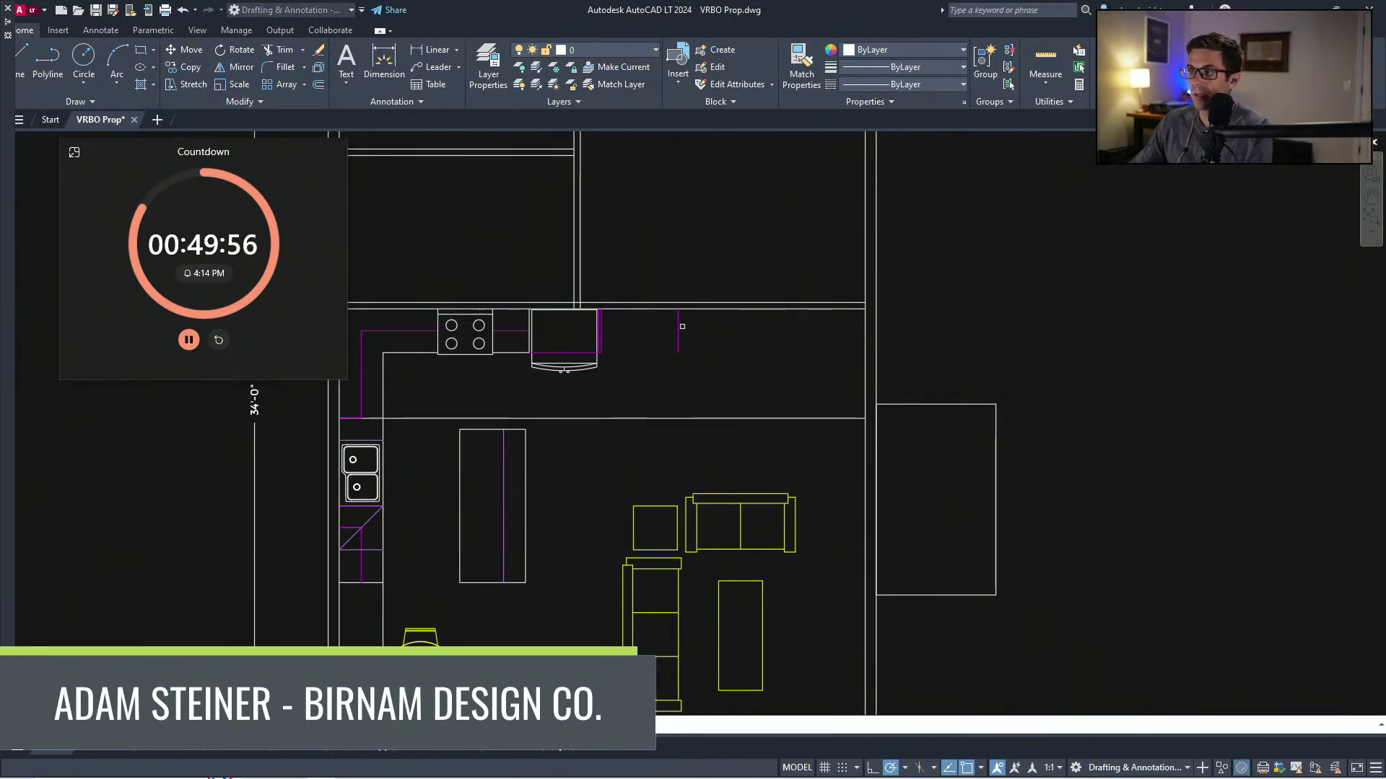
middle_click_drag(723, 332, 615, 345)
key("Escape")
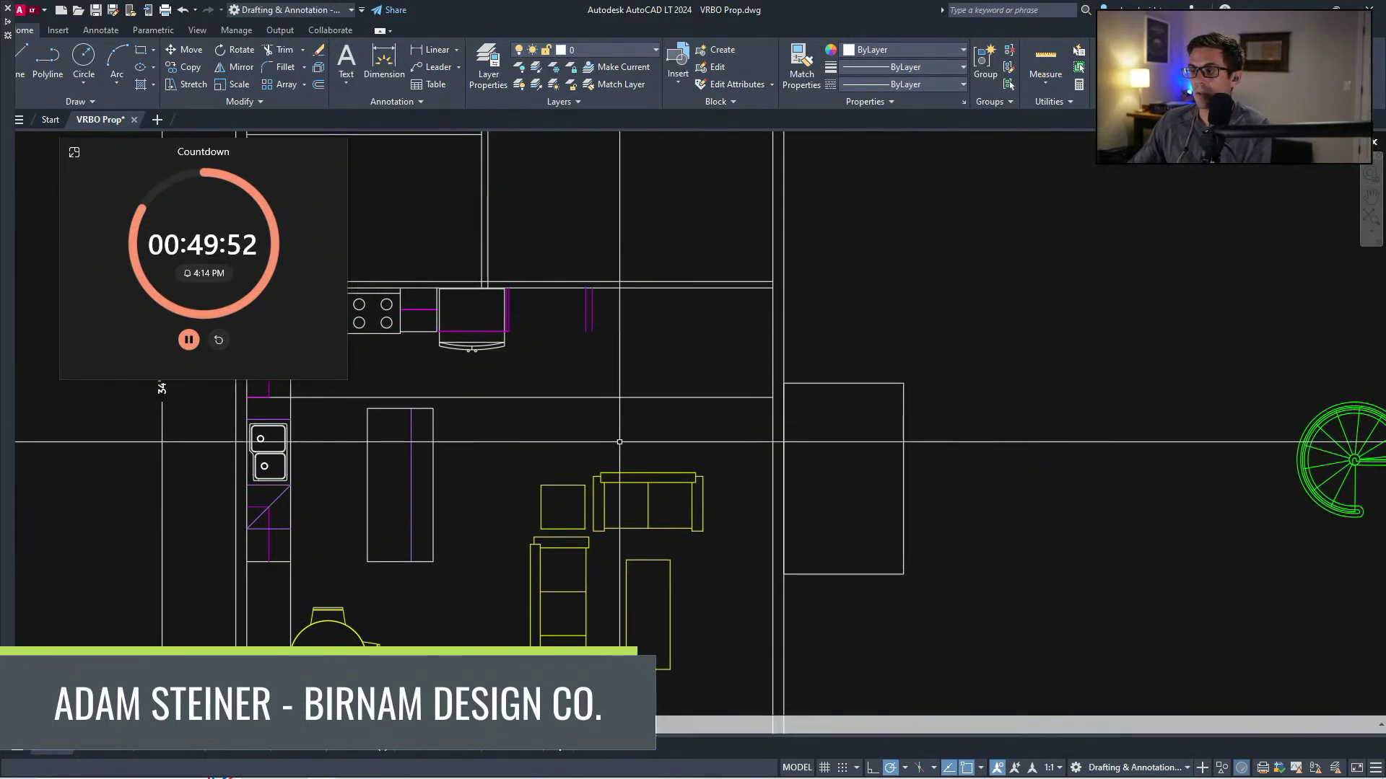
Step: Extend both purple partition lines to the full-width horizontal line, and offset that line toward the living area as a second wall face
type("ex")
key("space")
left_click(617, 397)
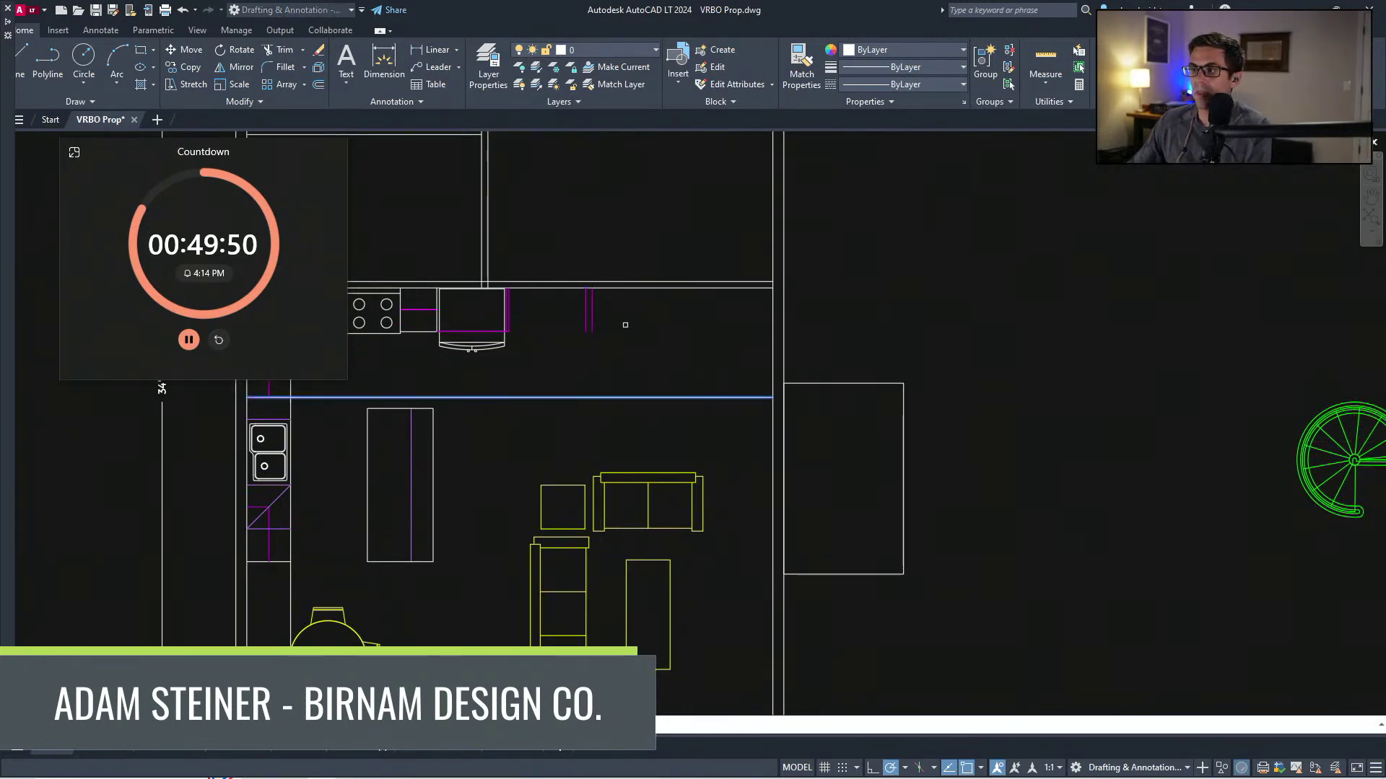
left_click_drag(625, 325, 575, 321)
key("space")
type("e")
key("space")
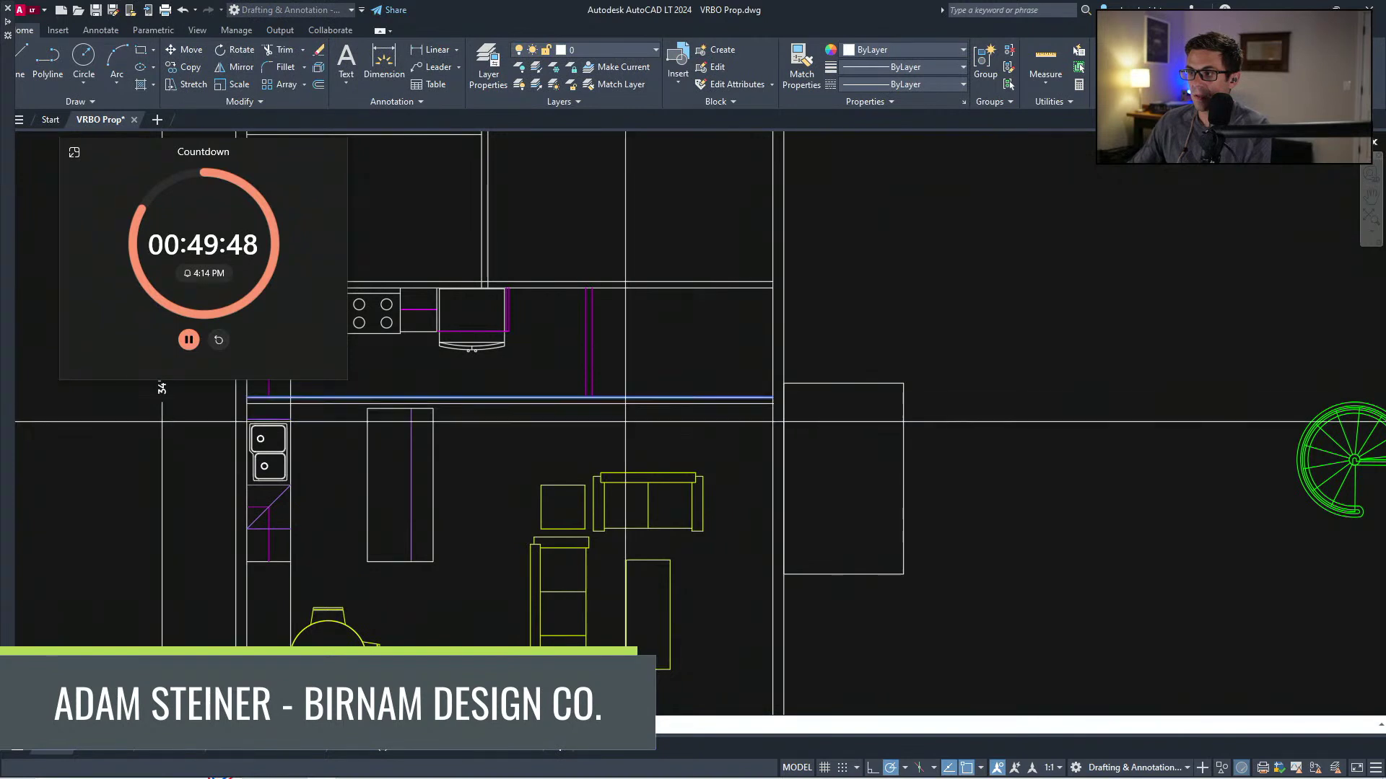
key("Escape")
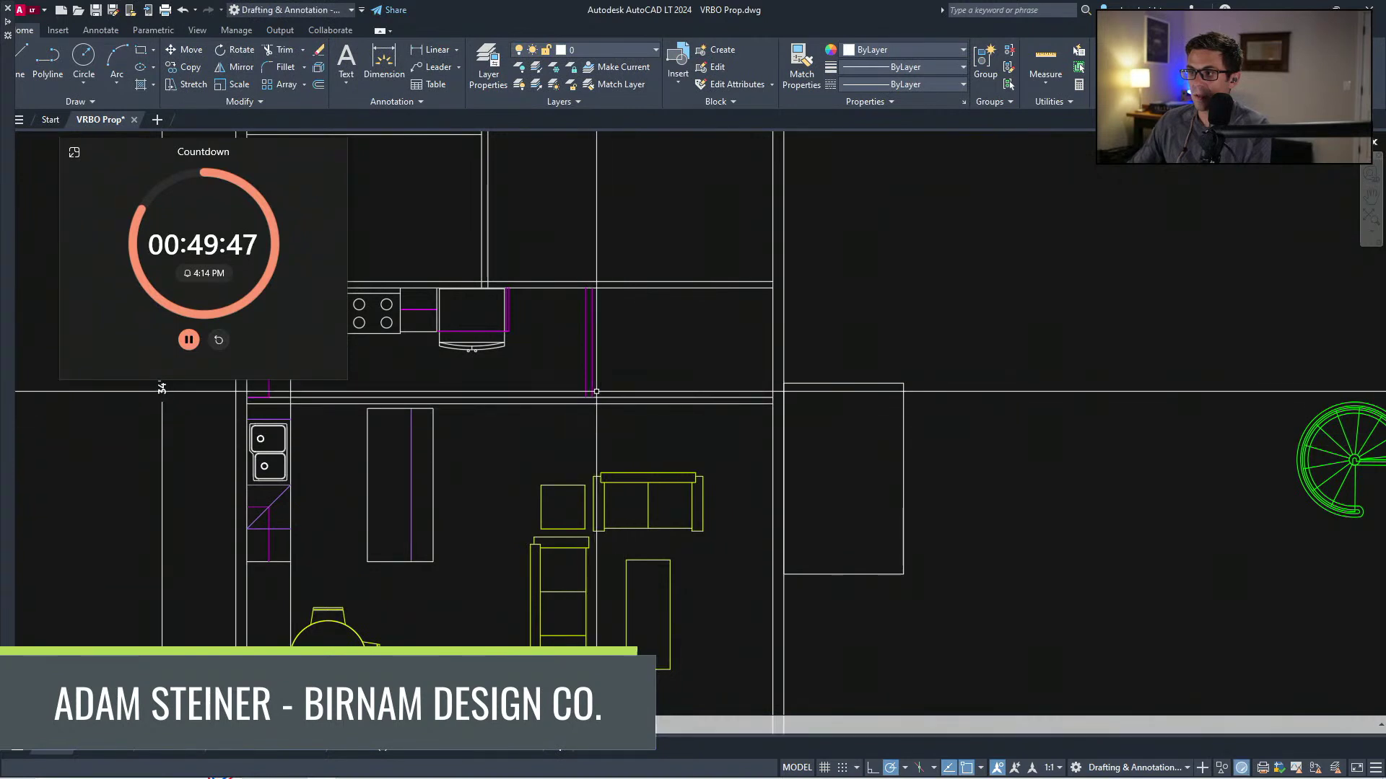
Step: Fillet the inner and outer line pairs into square corners where the purple partition meets the horizontal wall
type("f")
key("space")
left_click(592, 386)
left_click(605, 397)
key("space")
left_click(585, 388)
left_click(606, 404)
key("space")
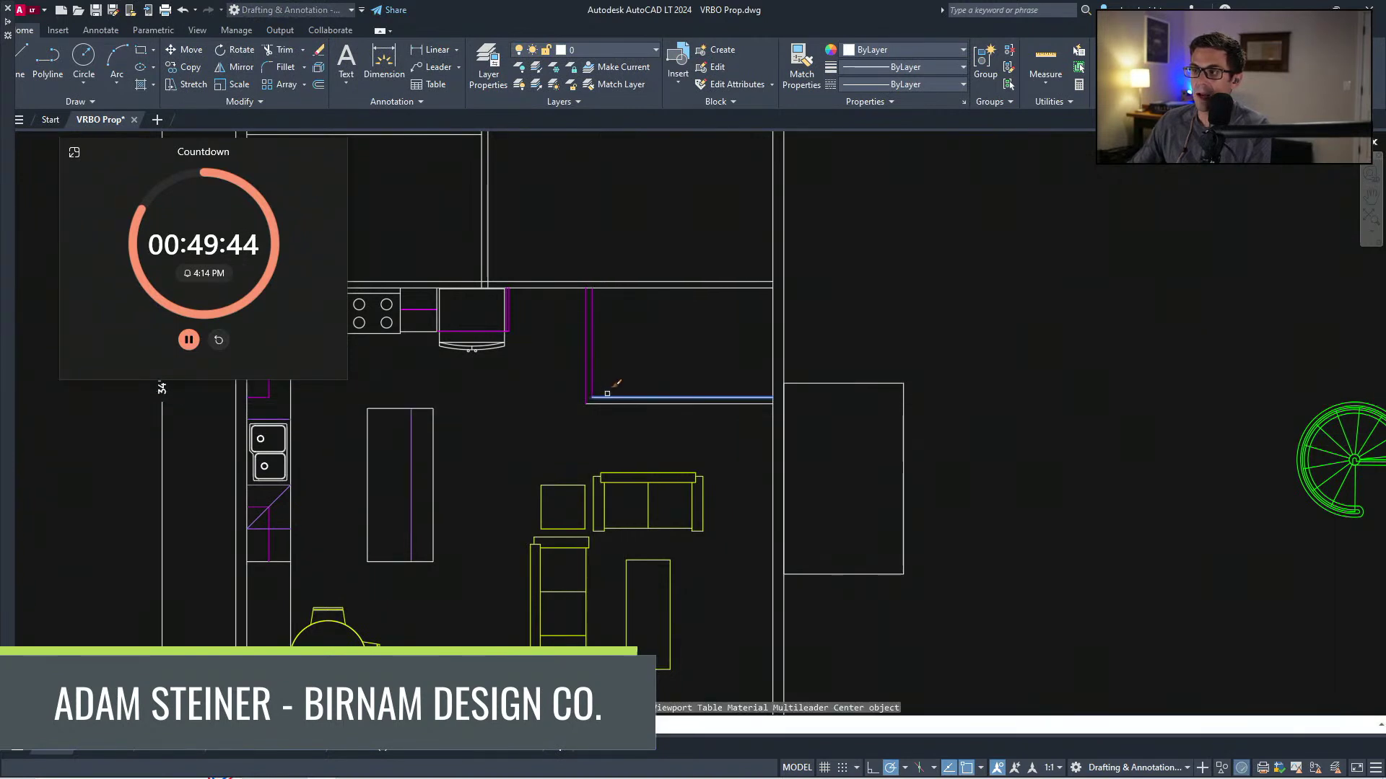
Step: Match the two purple partition lines to the properties of the white horizontal wall line
left_click(604, 387)
left_click(580, 382)
key("space")
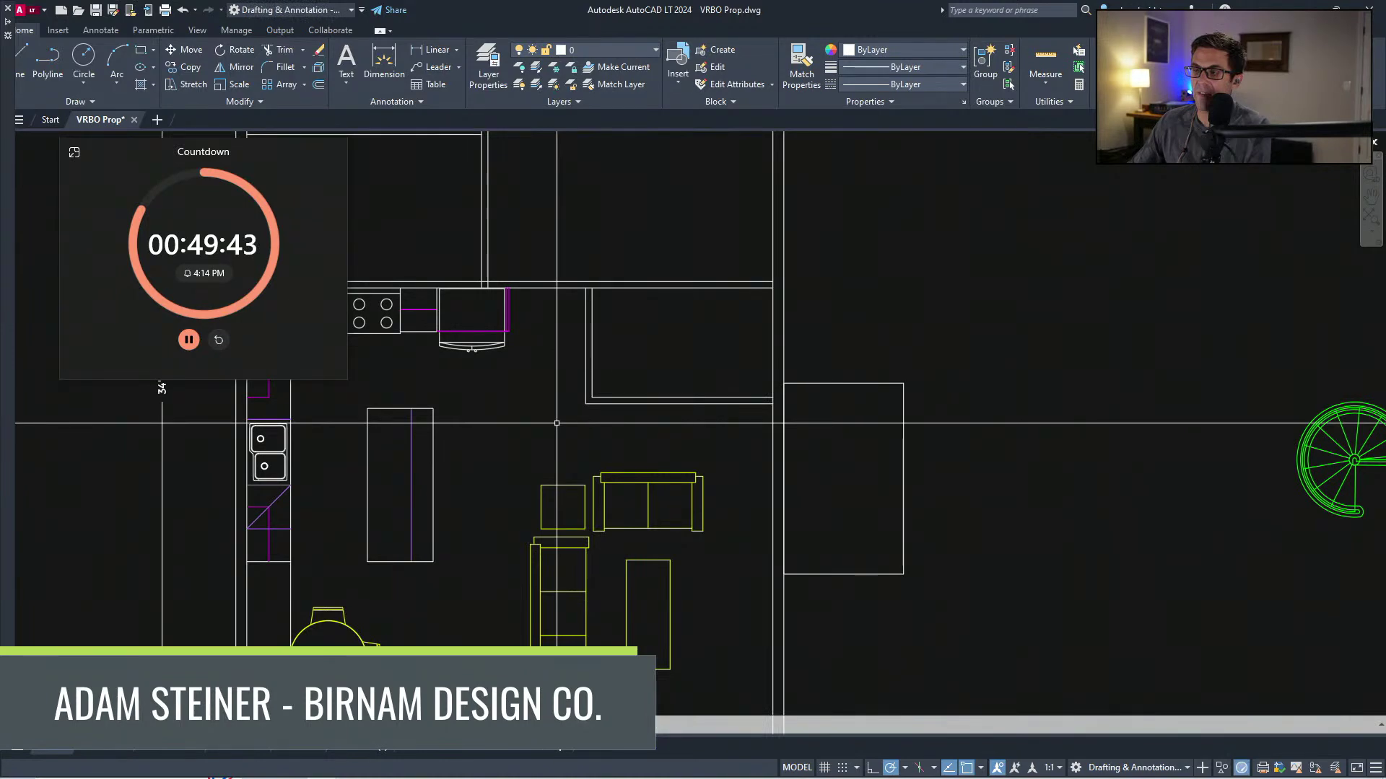
Step: Add a double-line vertical partition inside the new enclosure, dividing it into two small spaces
scroll(600, 542, "down", 3)
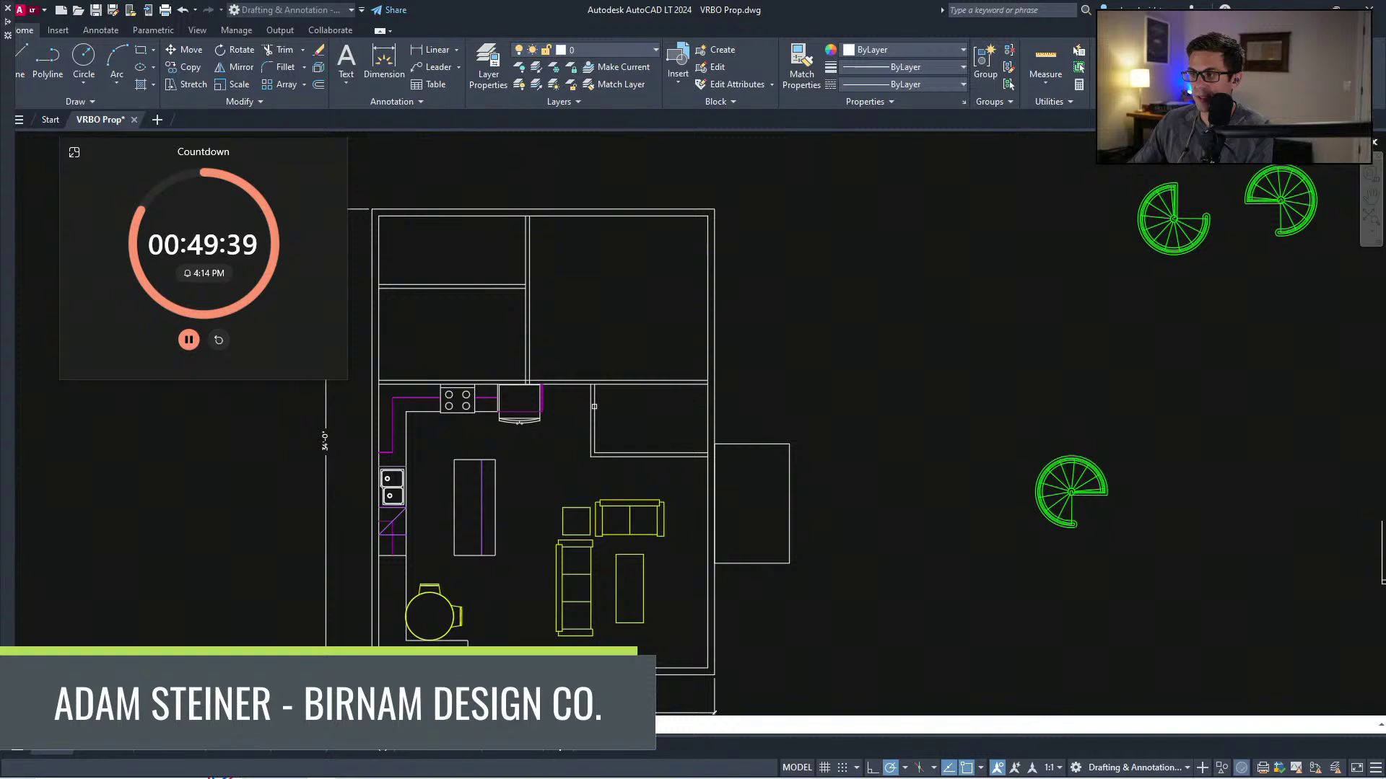
scroll(663, 457, "up", 4)
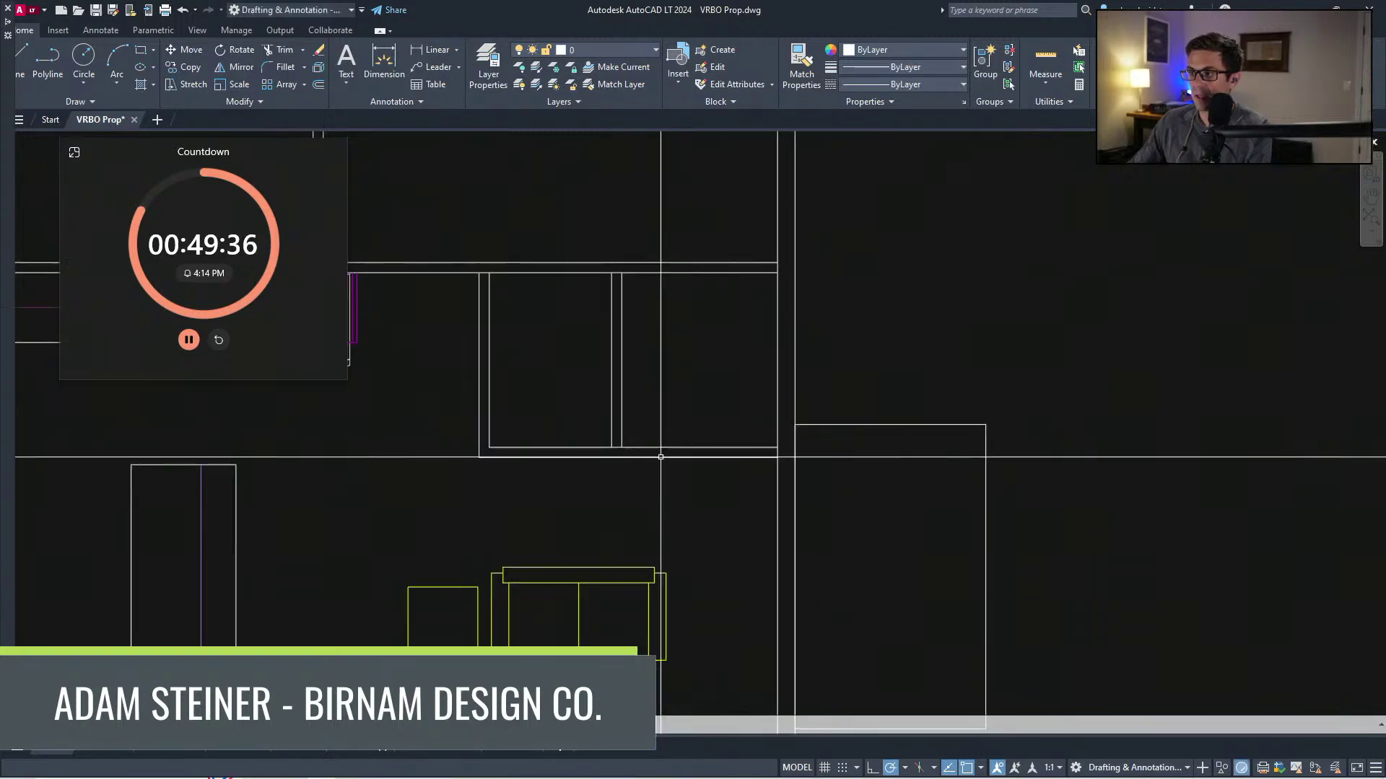
left_click(621, 448)
key("Escape")
scroll(772, 303, "down", 5)
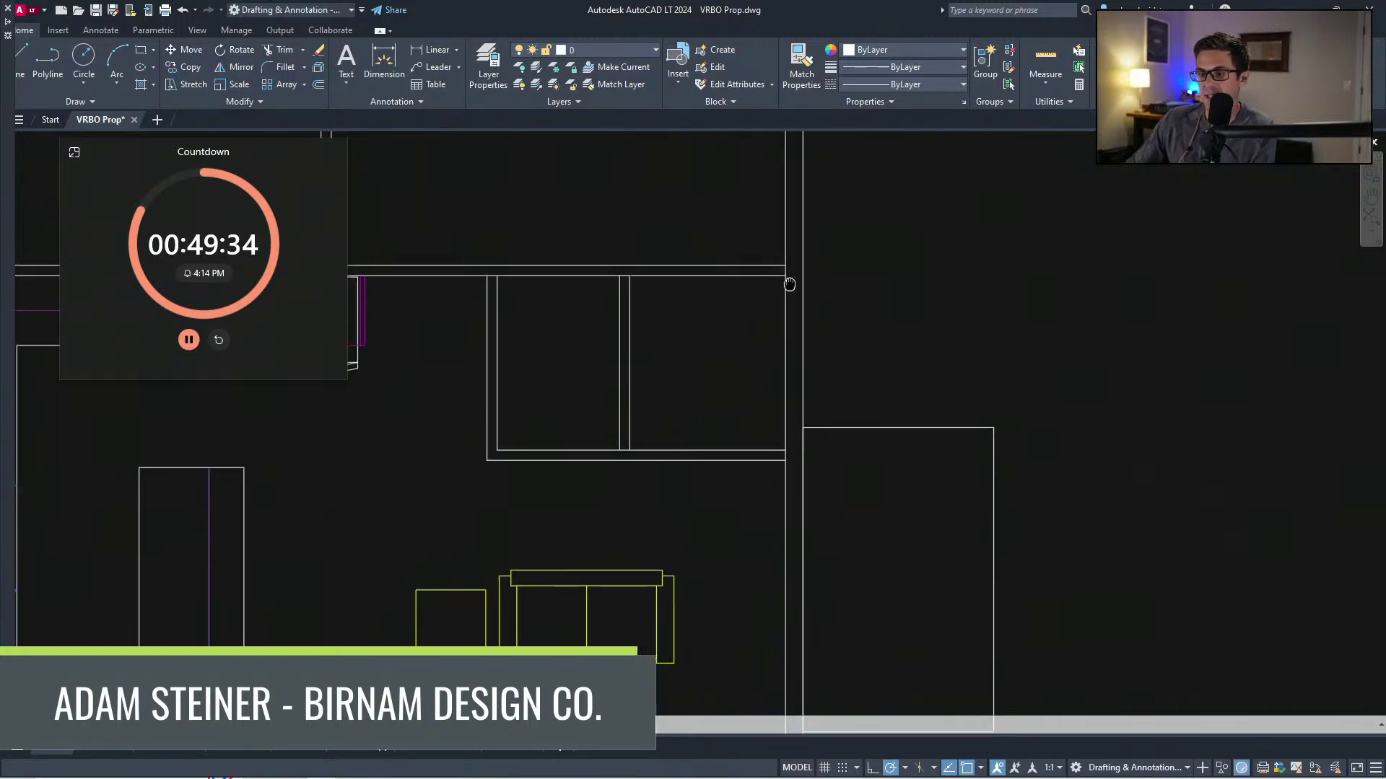
scroll(750, 363, "up", 3)
scroll(751, 469, "down", 3)
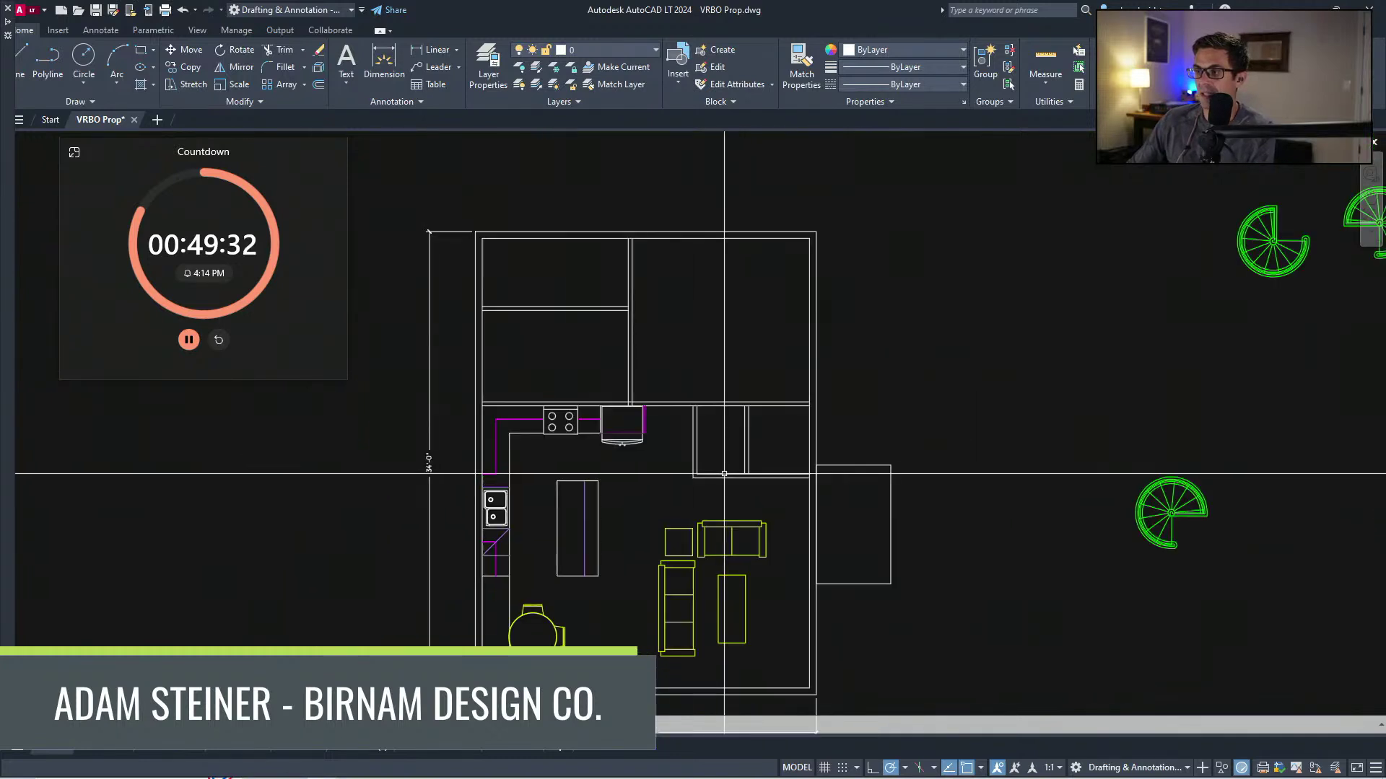
Step: Move the range, adjoining counter, refrigerator and purple end panel 12 inches toward the sink wall
scroll(734, 469, "up", 4)
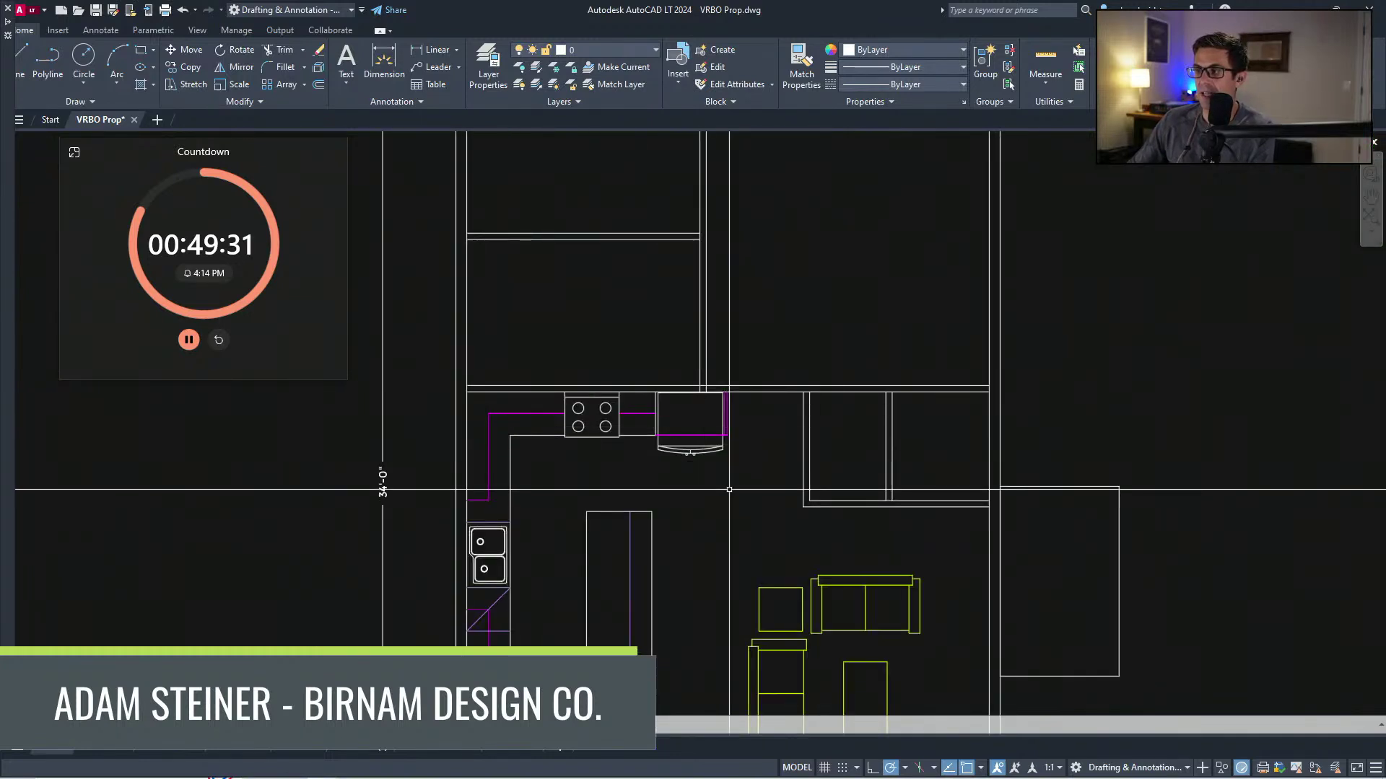
scroll(729, 490, "down", 2)
scroll(722, 505, "up", 4)
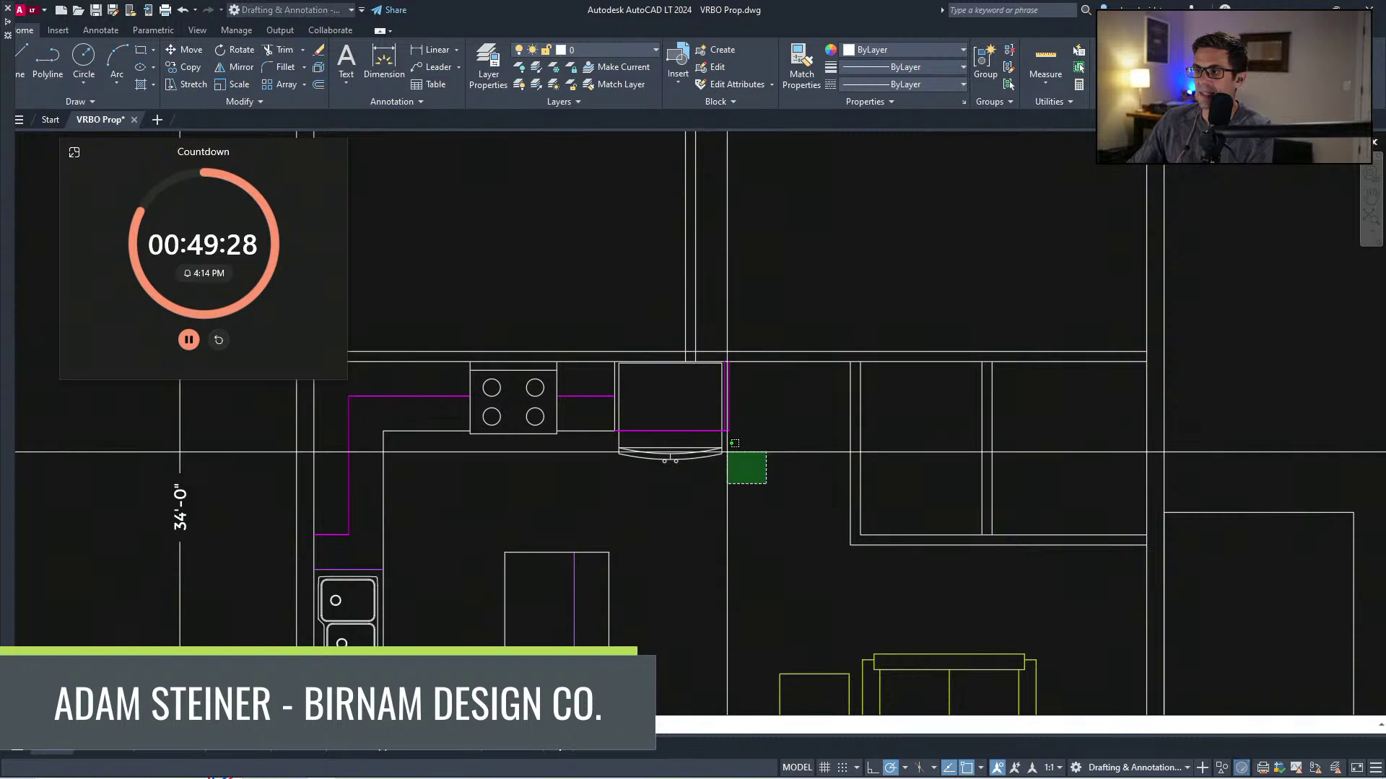
left_click(434, 467)
left_click(889, 252)
type("m")
key("space")
left_click(895, 248)
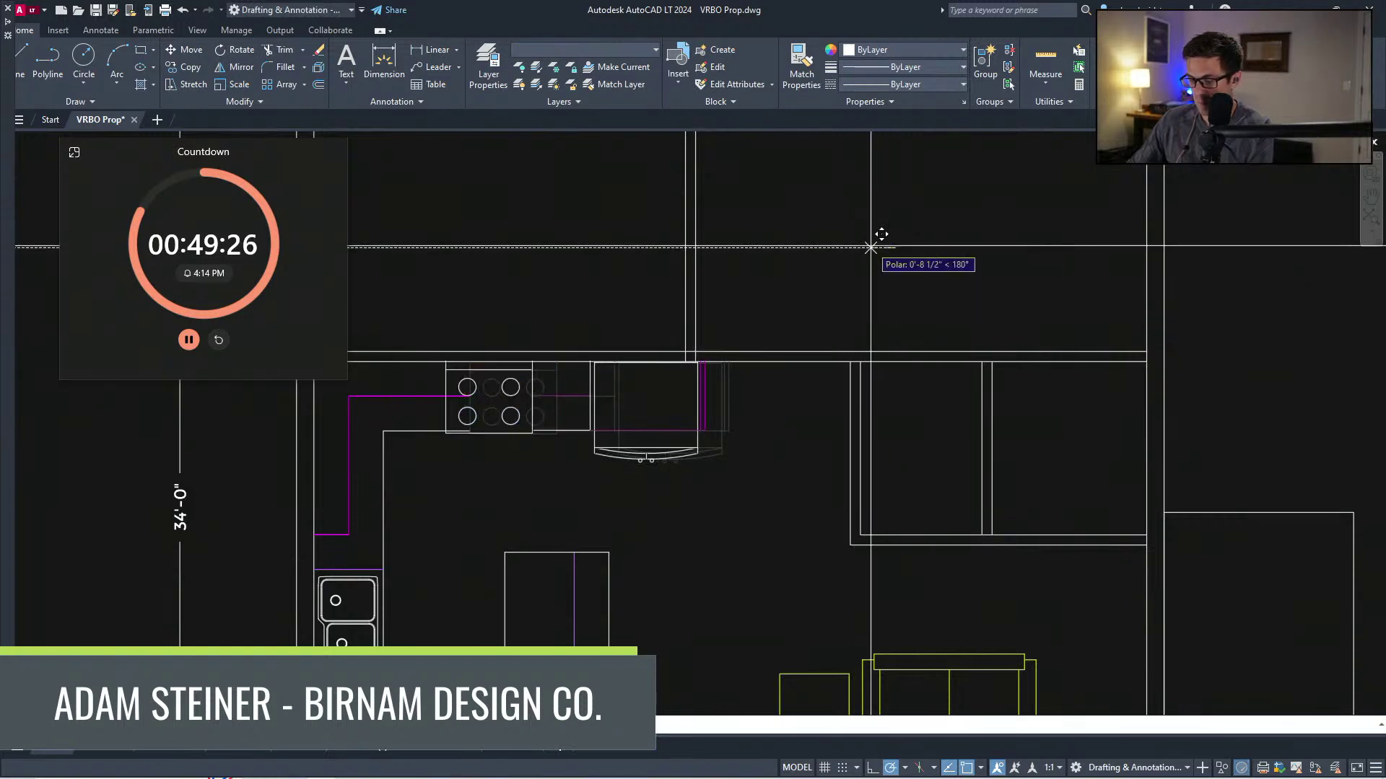
type("12")
key("space")
middle_click_drag(691, 431, 756, 447)
middle_click_drag(511, 433, 579, 398)
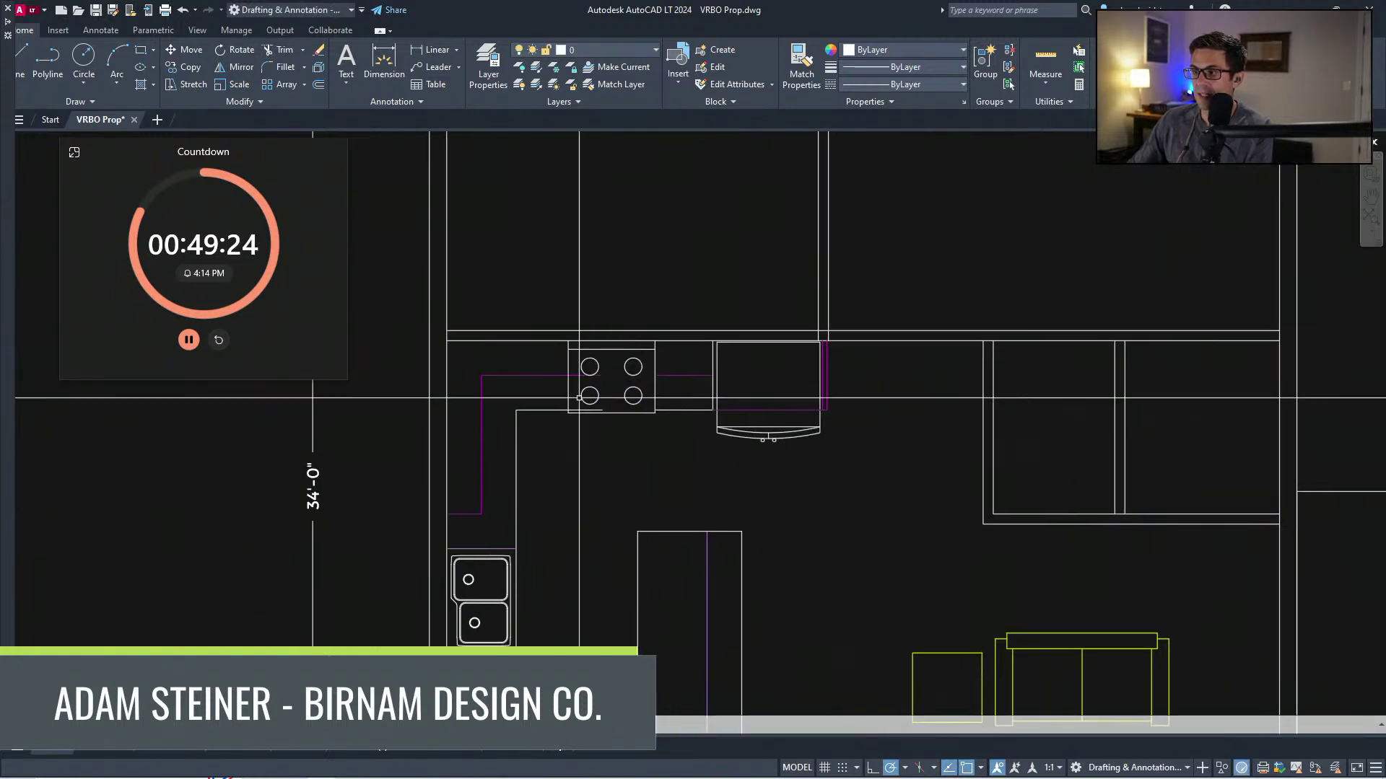
scroll(579, 397, "up", 2)
scroll(583, 356, "down", 2)
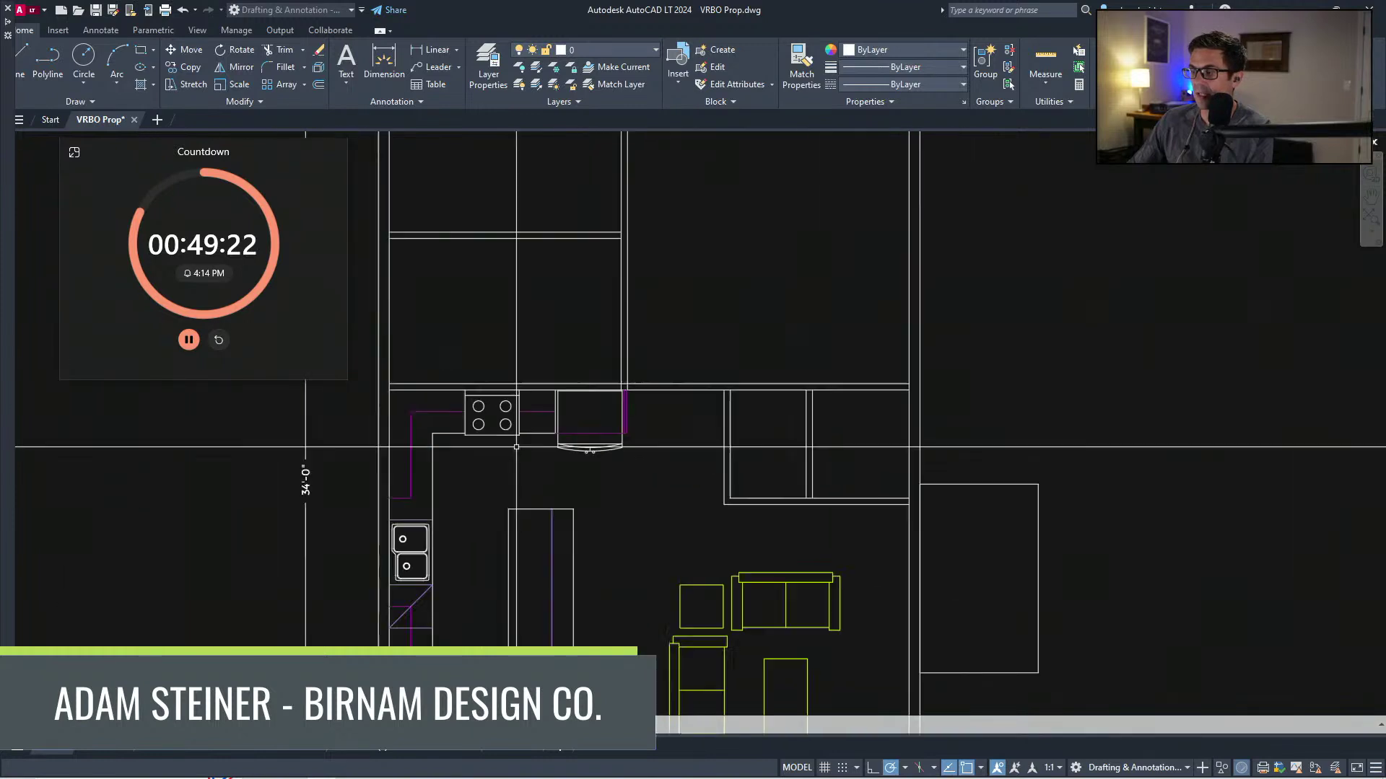
Step: Shift the two vertical partitions of the small enclosure 12 inches toward the kitchen
middle_click_drag(702, 338, 641, 313)
key("space")
left_click(676, 282)
type("12")
key("space")
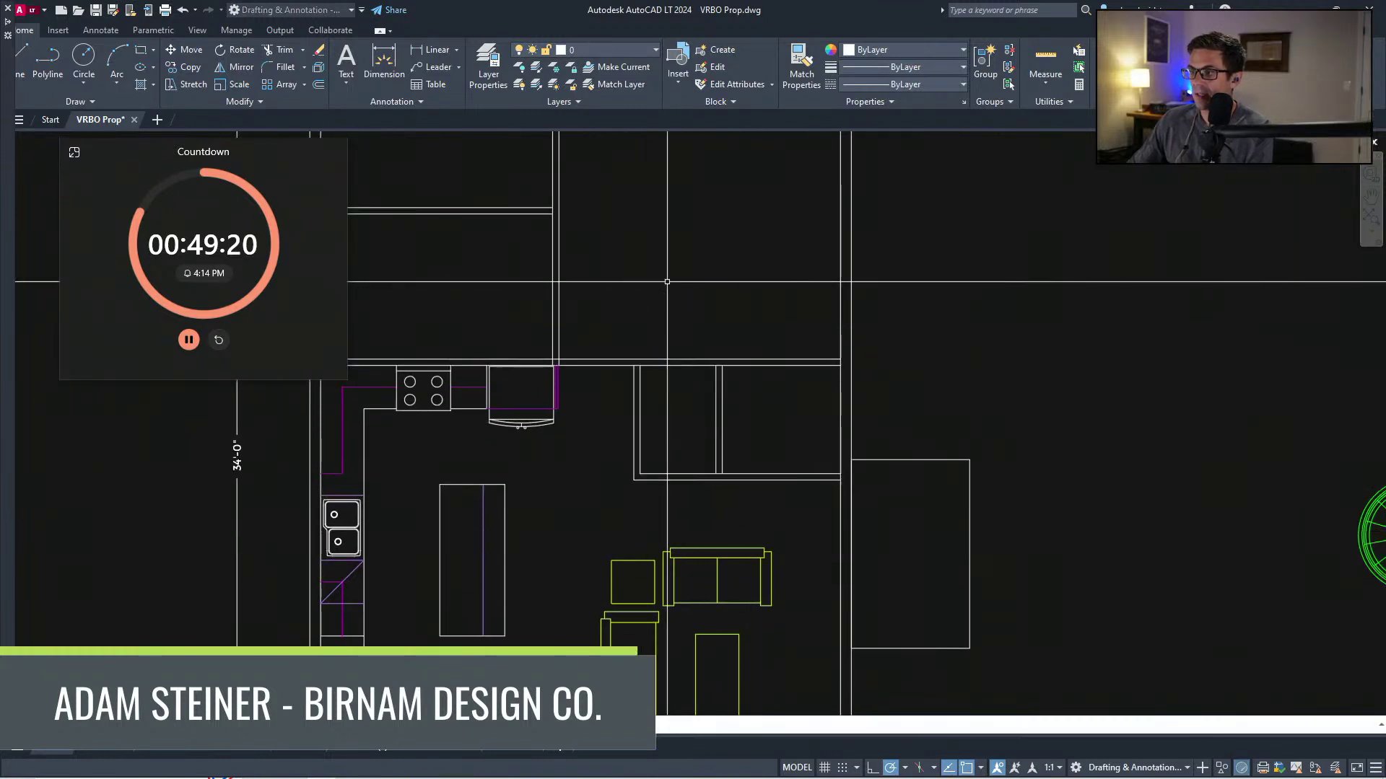
Step: Delete the double-line horizontal partition between the two rooms above the kitchen
middle_click_drag(706, 421, 588, 387)
scroll(643, 469, "down", 2)
scroll(642, 500, "up", 2)
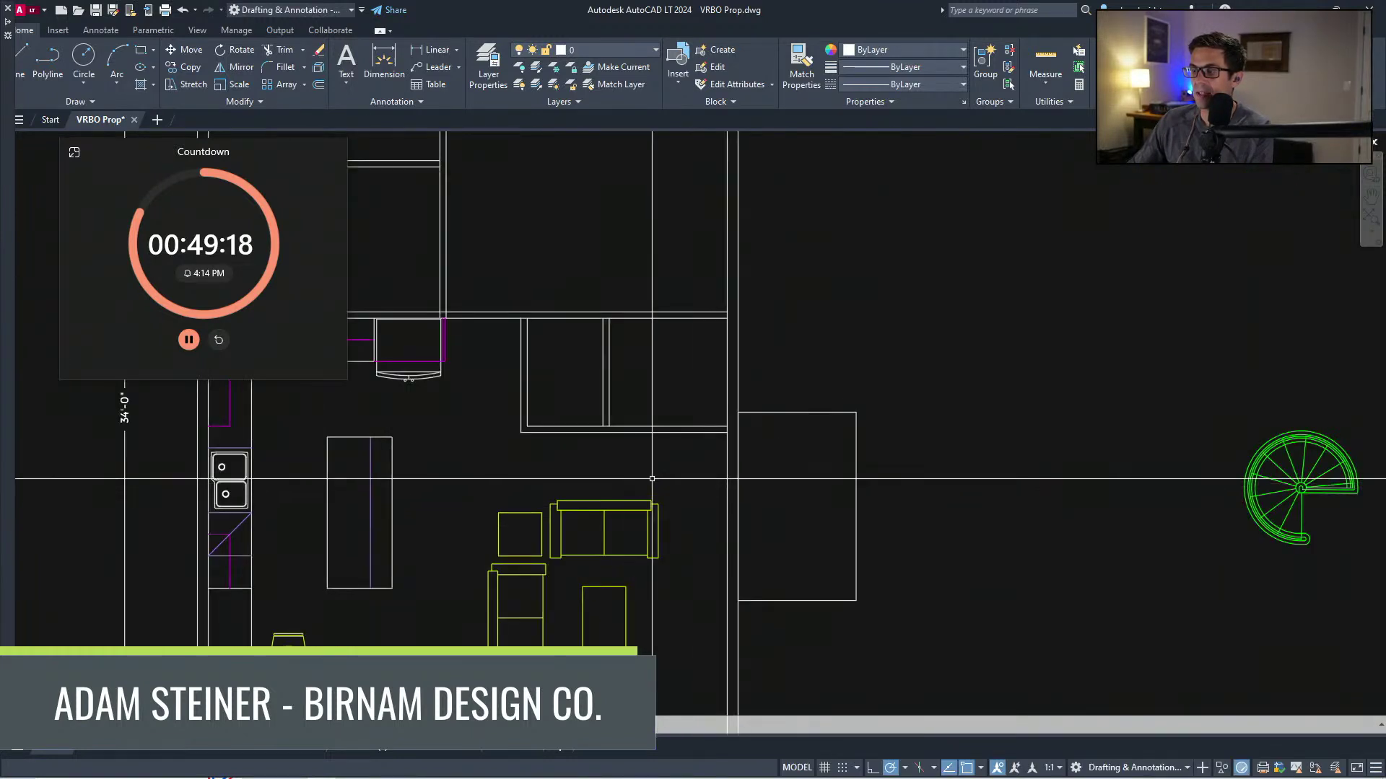
scroll(549, 408, "down", 2)
left_click(406, 440)
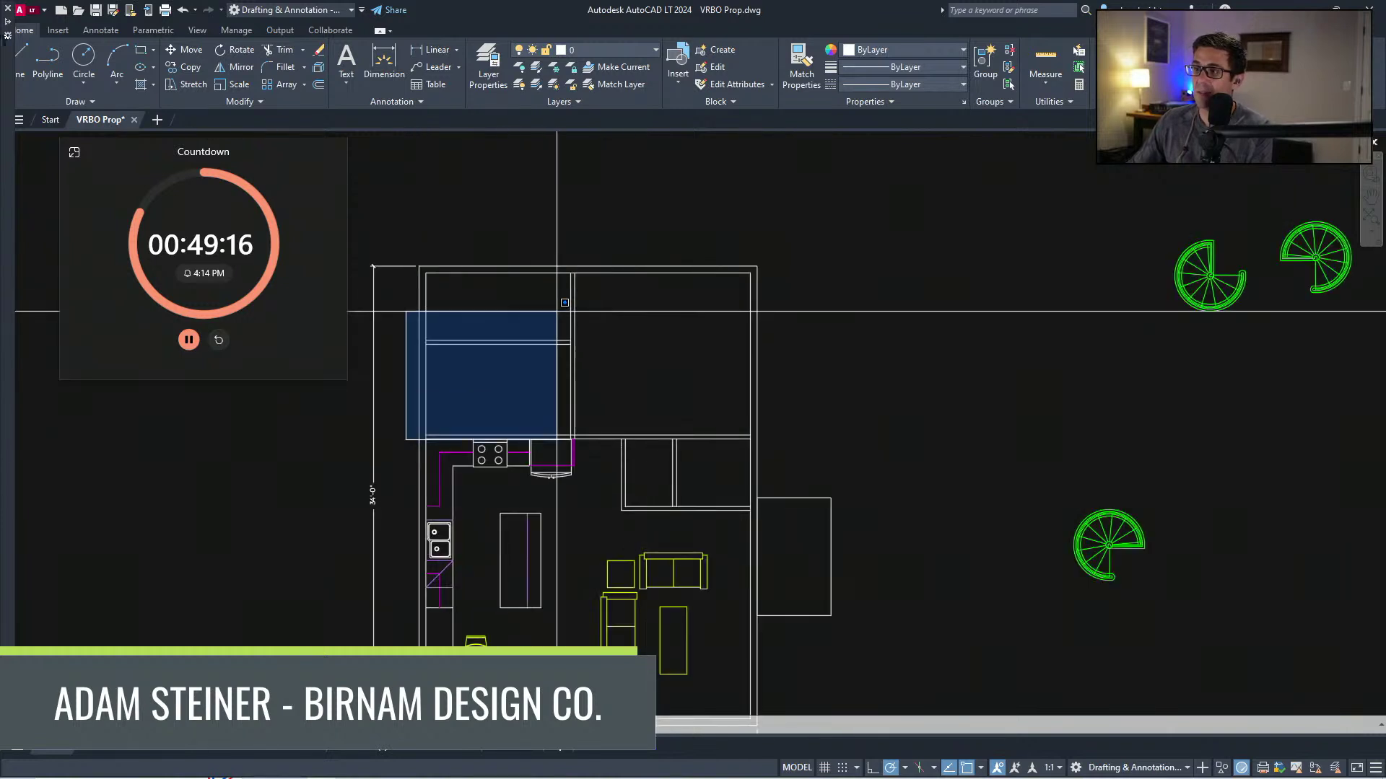
left_click(578, 327)
left_click(531, 363)
left_click(516, 331)
key("Delete")
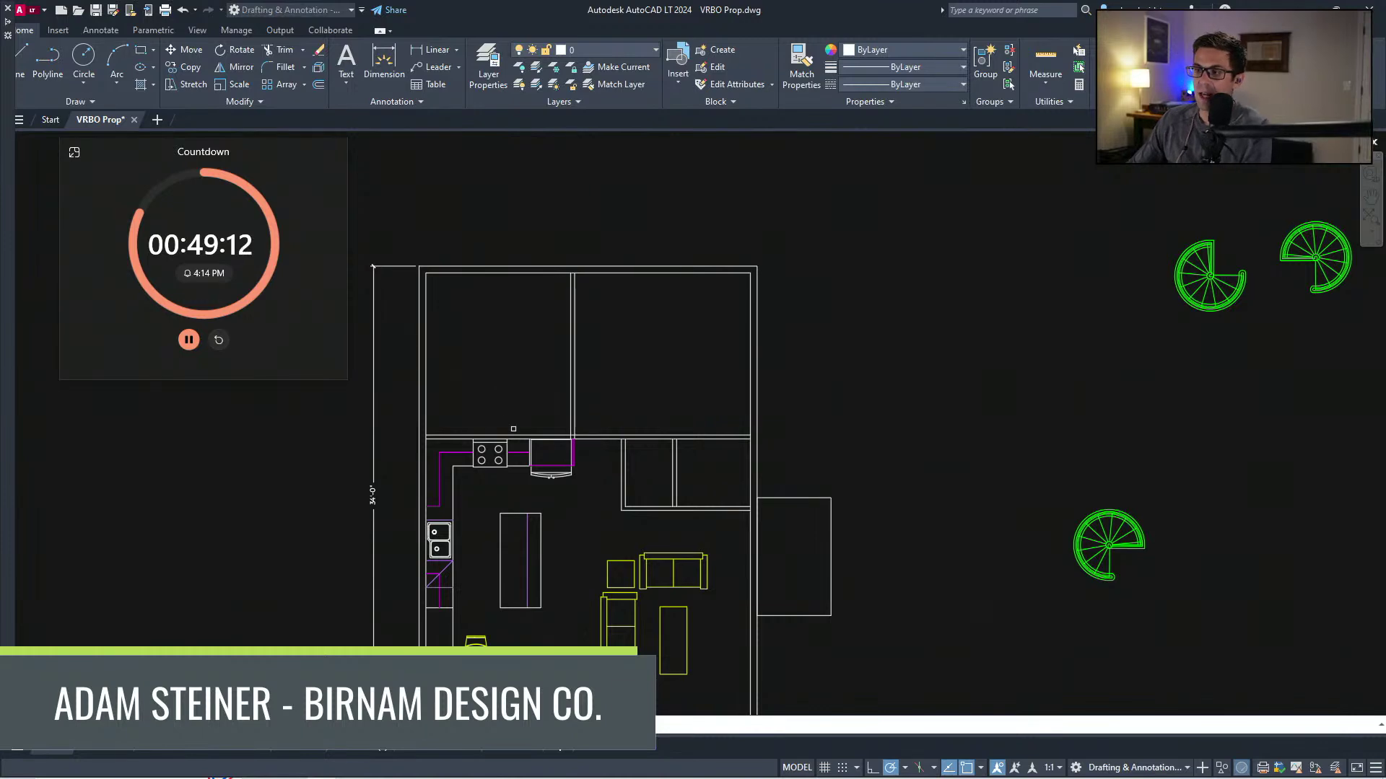
Step: Add a single horizontal dividing line lower in the room above the kitchen, trimmed at the vertical partition
scroll(577, 379, "up", 2)
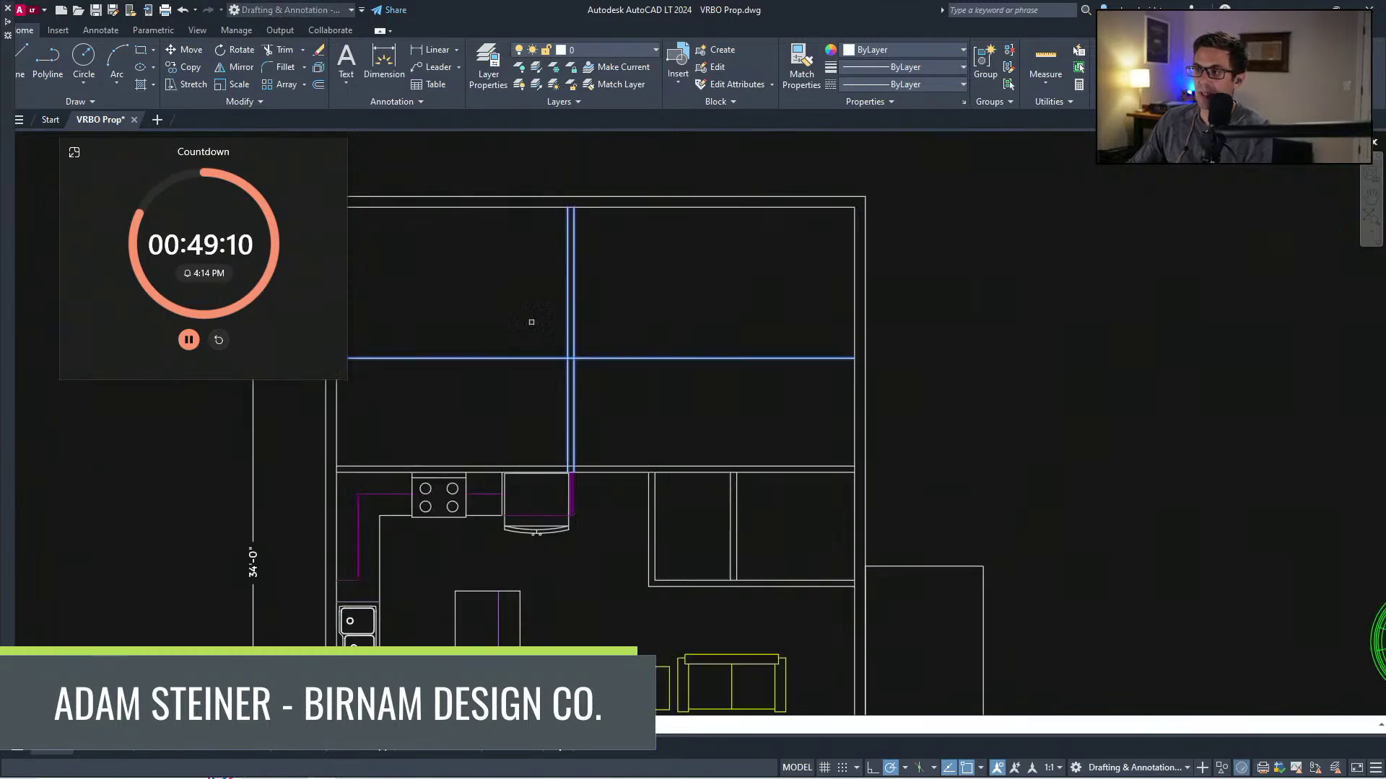
scroll(635, 359, "down", 4)
scroll(720, 405, "up", 2)
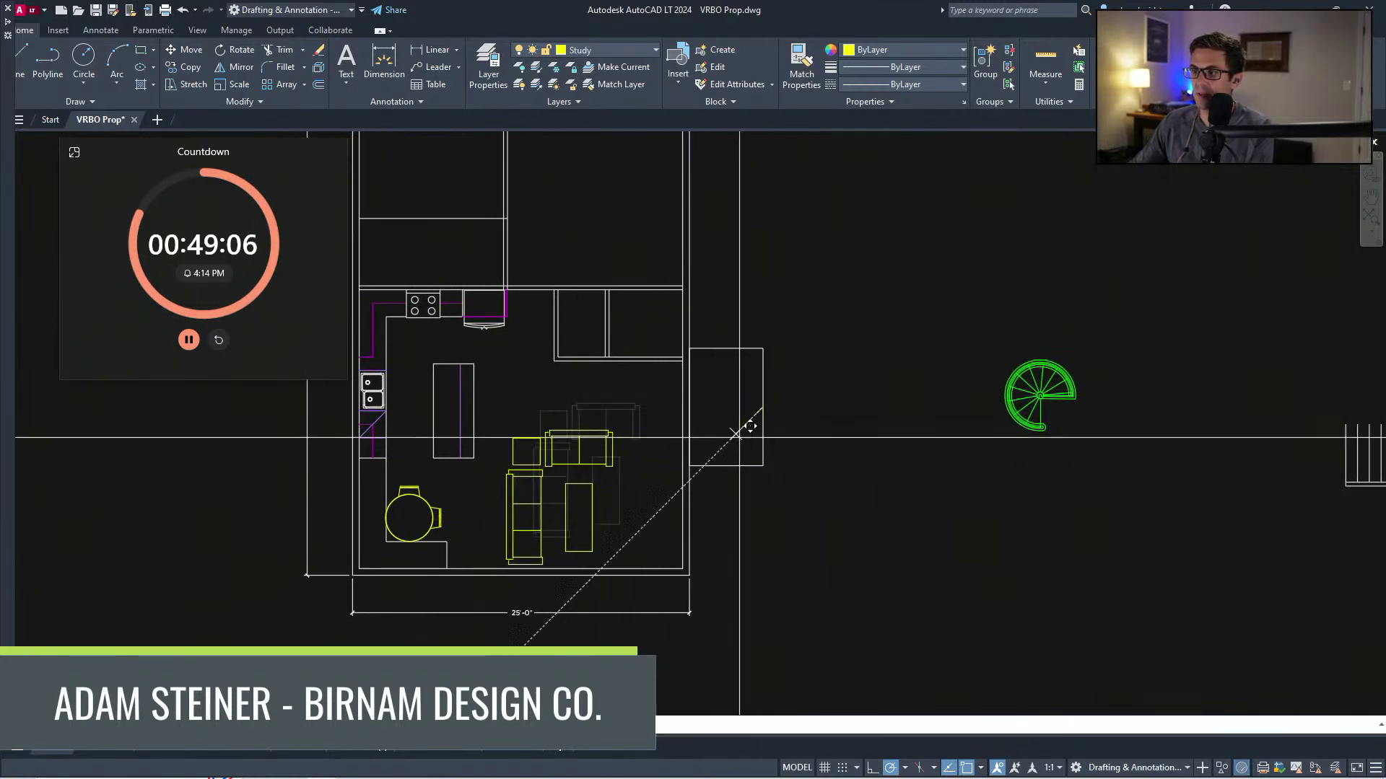
Step: Shift the seating group toward the kitchen and away from the enclosure, and move the spiral stair into the living area just below the enclosure
left_click(744, 421)
left_click(1032, 397)
left_click(1040, 411)
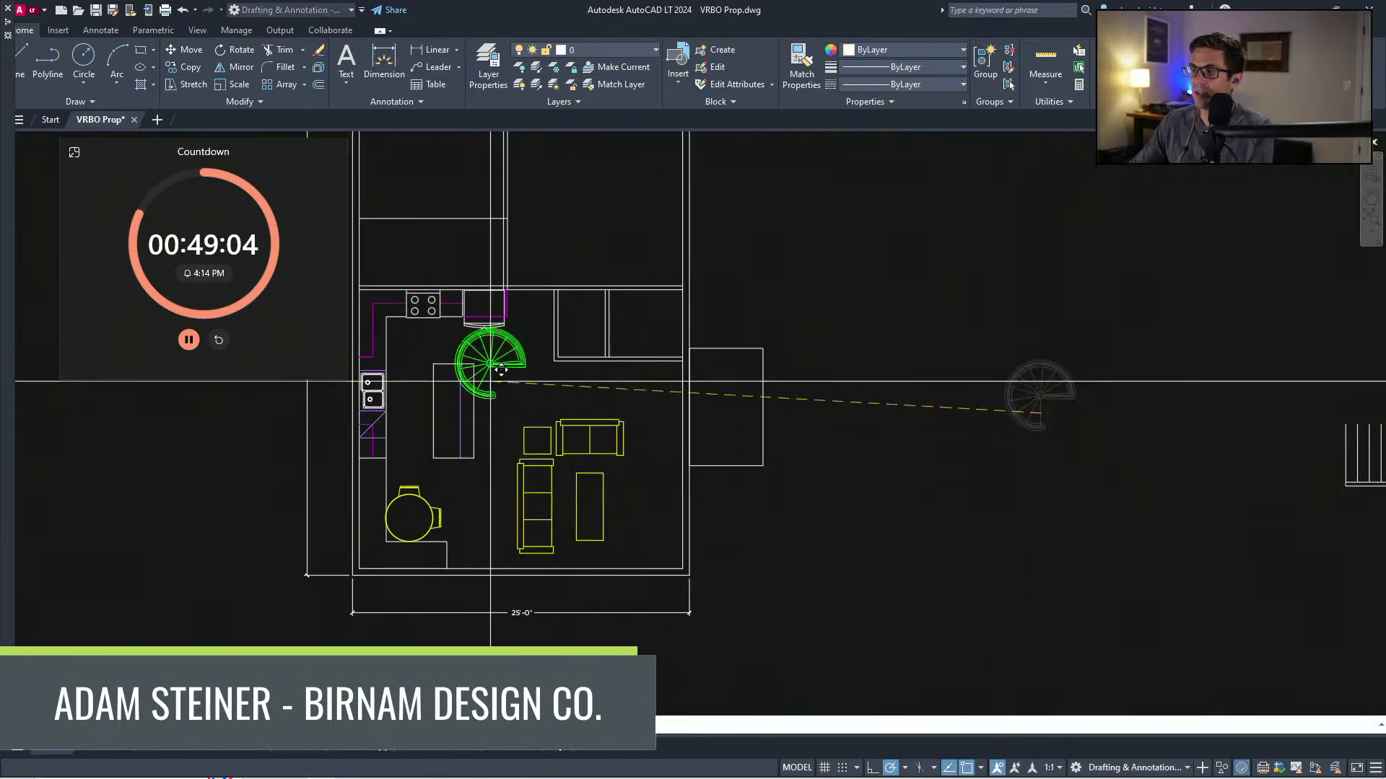
scroll(617, 390, "up", 2)
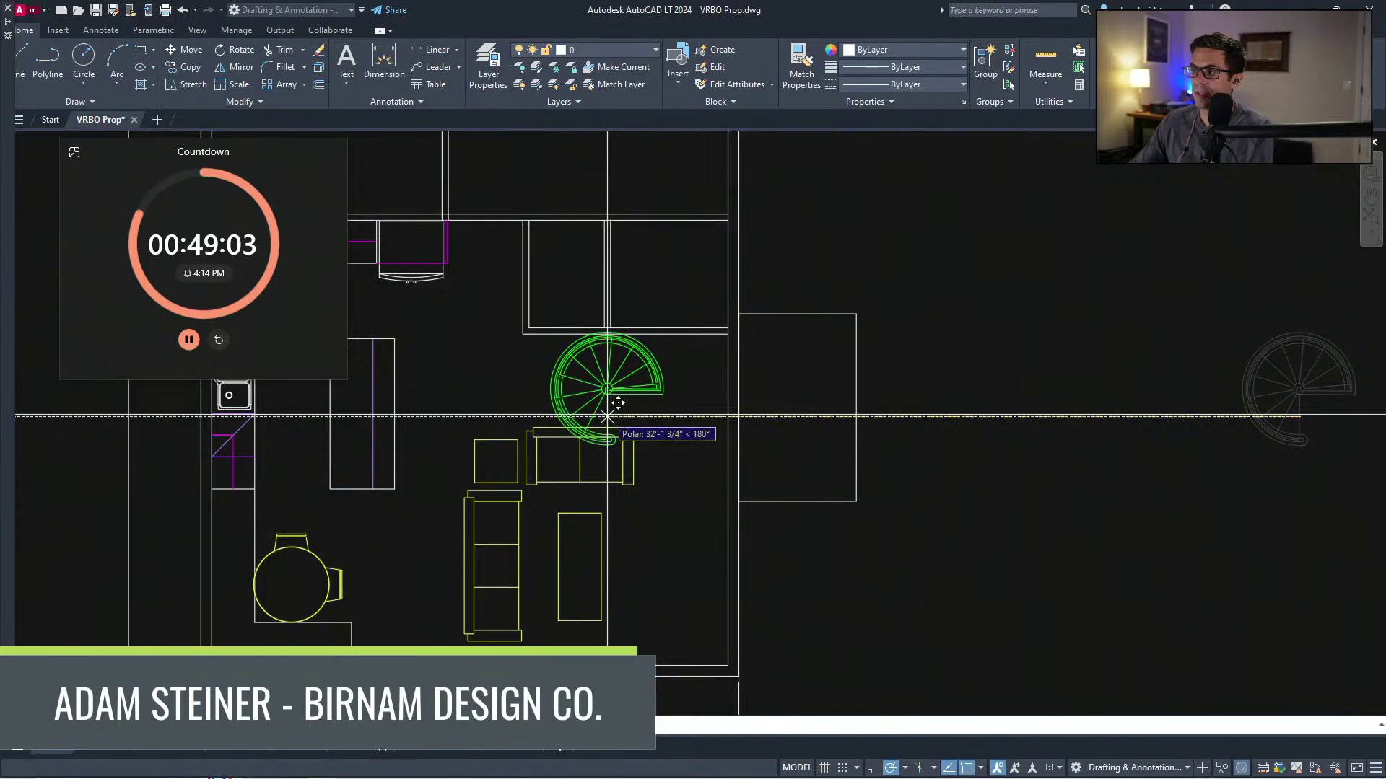
scroll(618, 402, "down", 2)
middle_click_drag(654, 513, 656, 480)
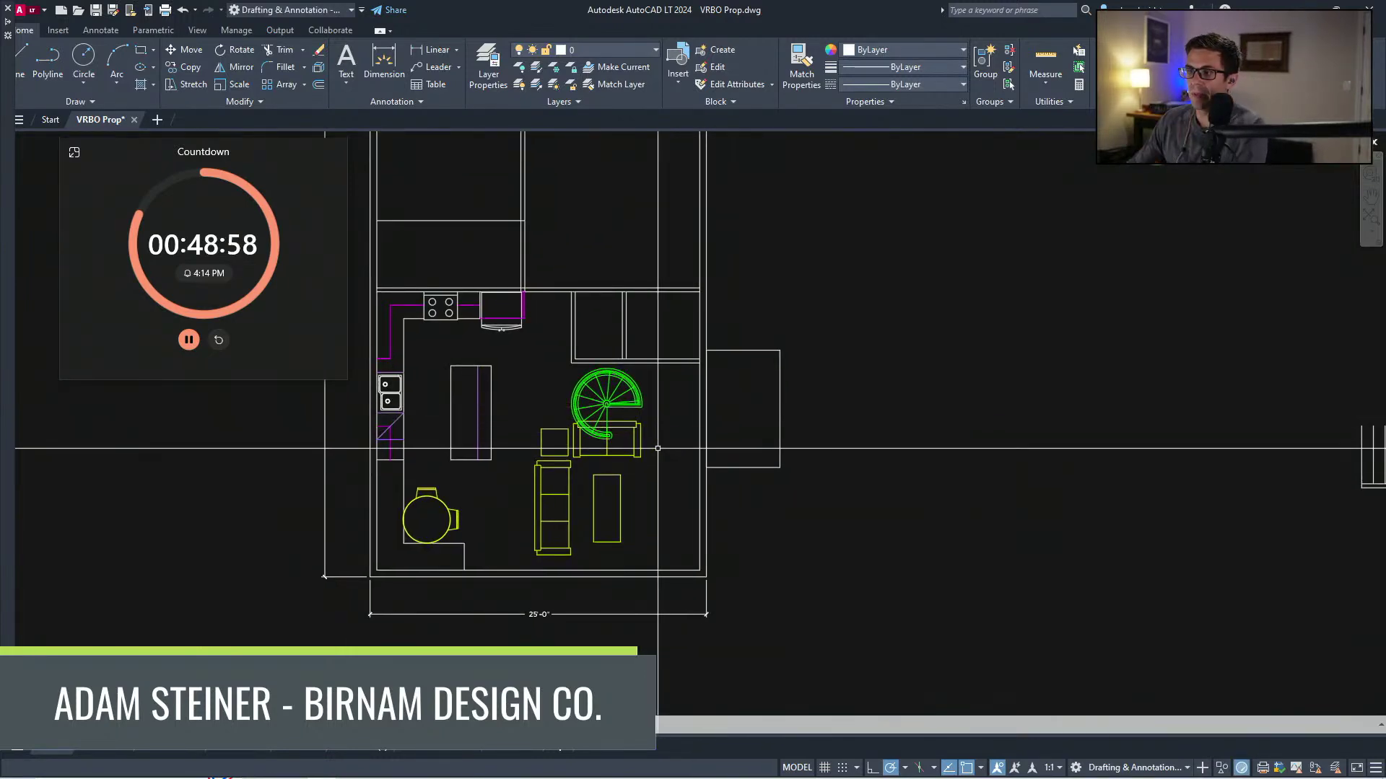
middle_click_drag(528, 441, 636, 478)
key("Escape")
middle_click_drag(721, 502, 619, 454)
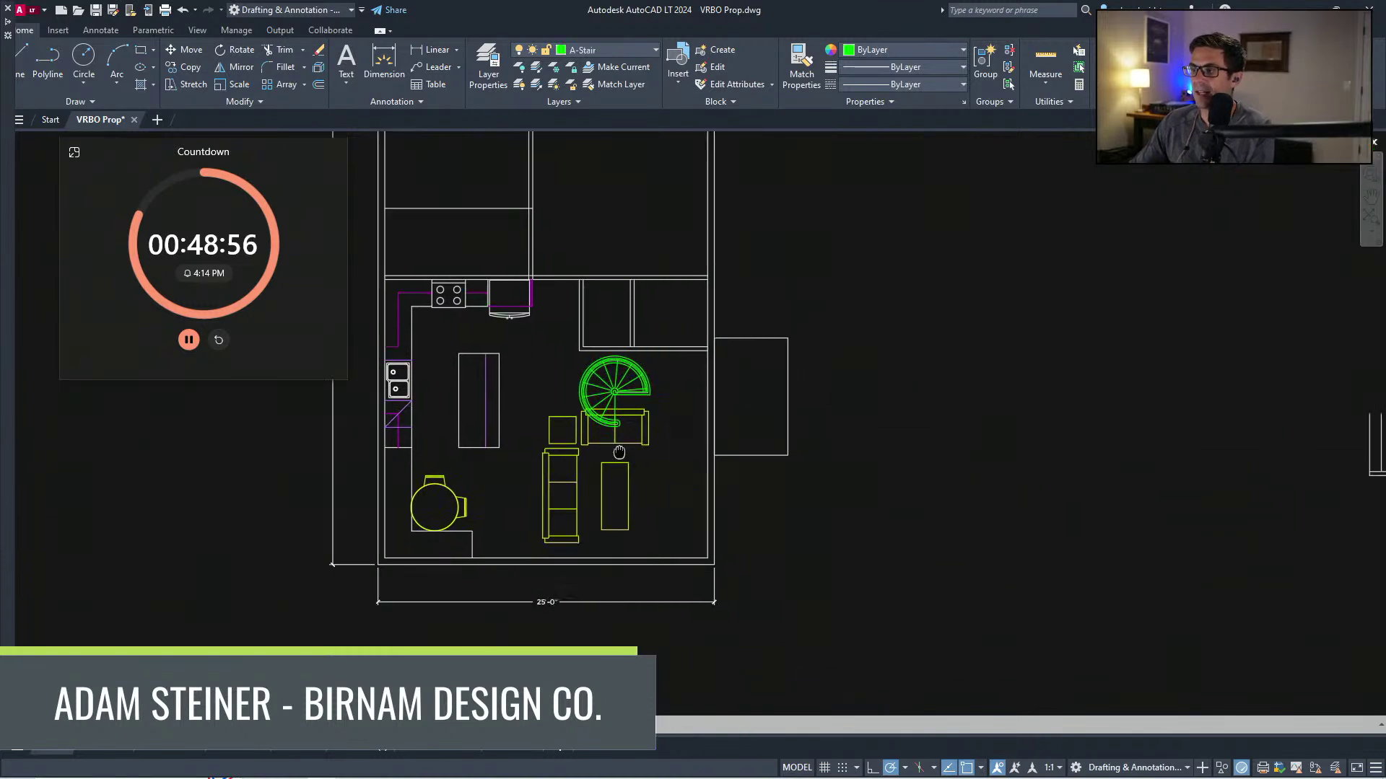
Step: Copy the entire floor plan with its dimensions about 51 feet horizontally to the left of the original
scroll(620, 457, "down", 2)
left_click(707, 564)
left_click(511, 280)
type("co")
left_click(589, 406)
scroll(386, 448, "down", 1)
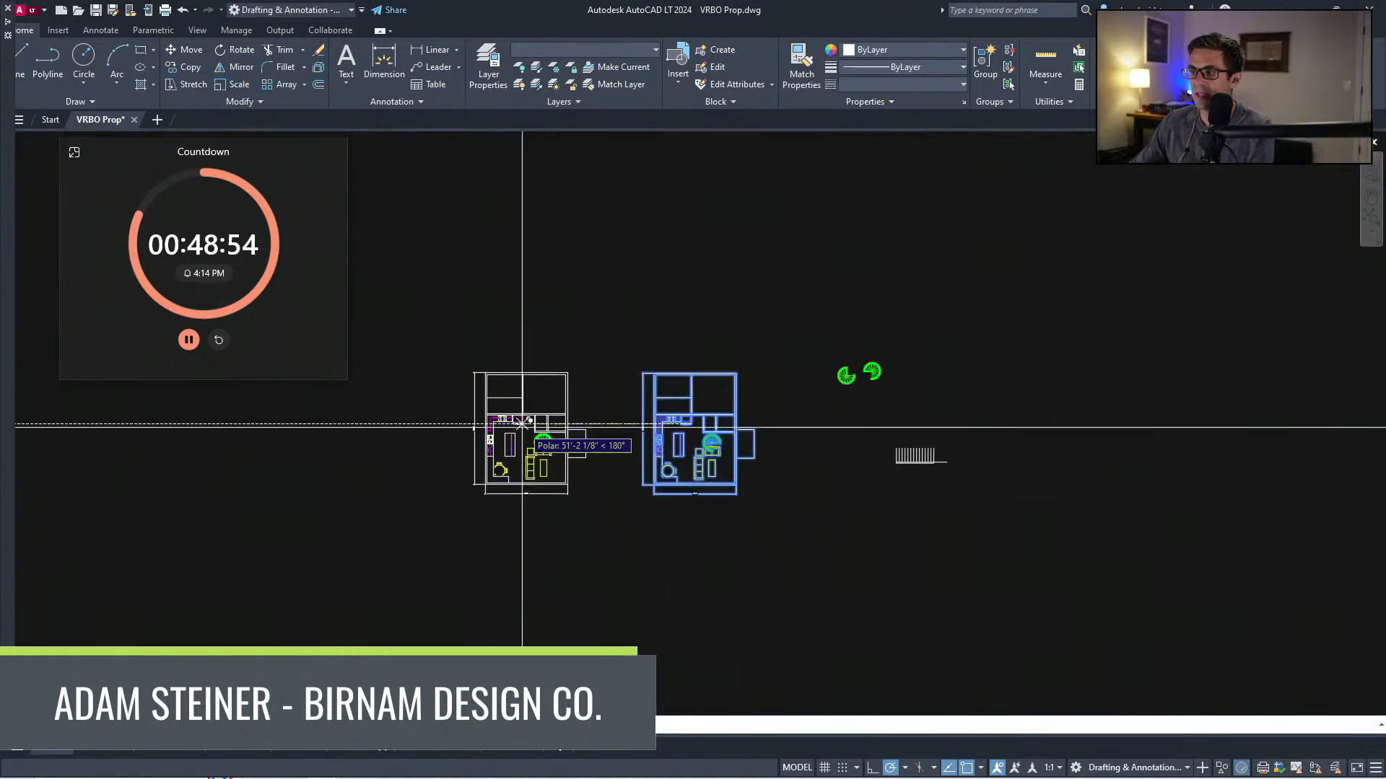
left_click(522, 426)
key("Escape")
Step: In the copied plan, flip the kitchen fixtures, counters and island diagonally about the kitchen's wall corner, so the sink and range runs swap walls
scroll(491, 440, "up", 5)
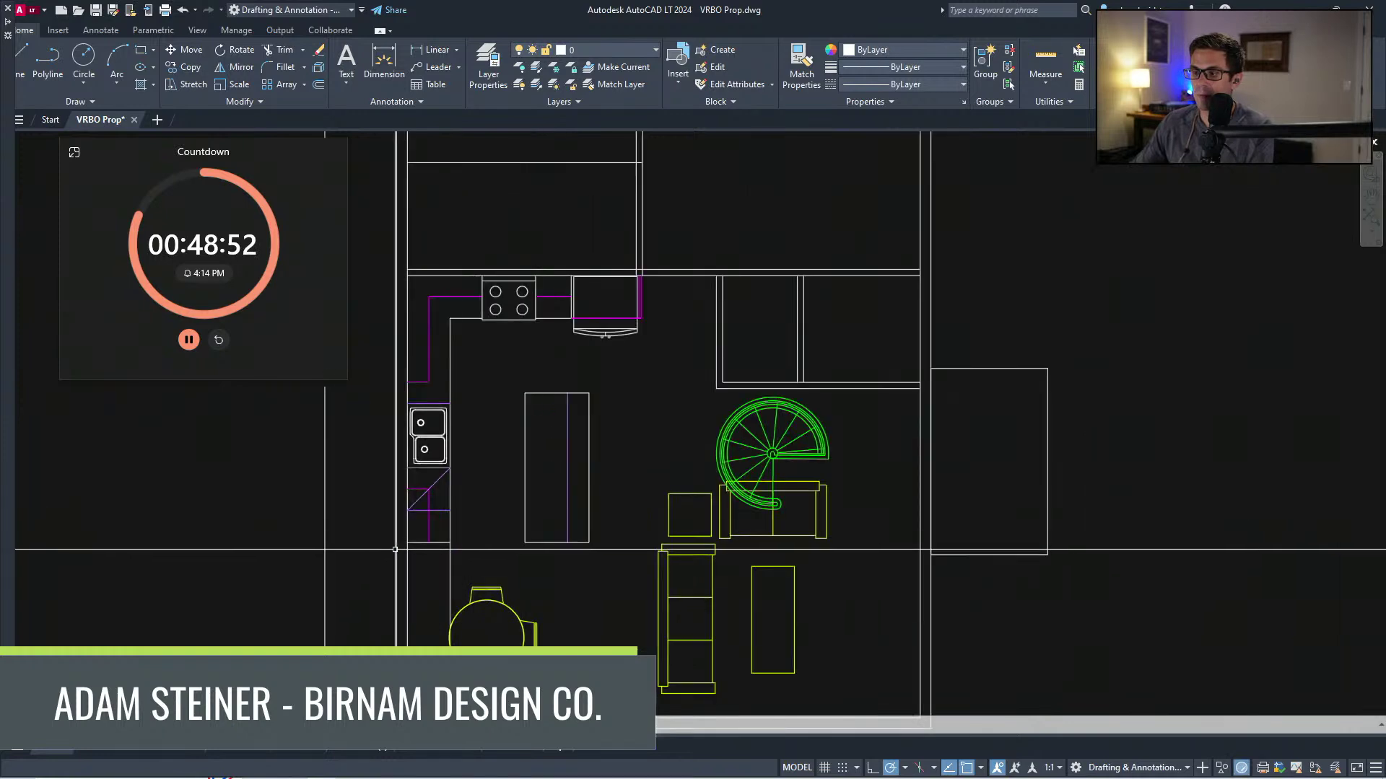
middle_click_drag(395, 549, 415, 583)
left_click(426, 537)
left_click(703, 306)
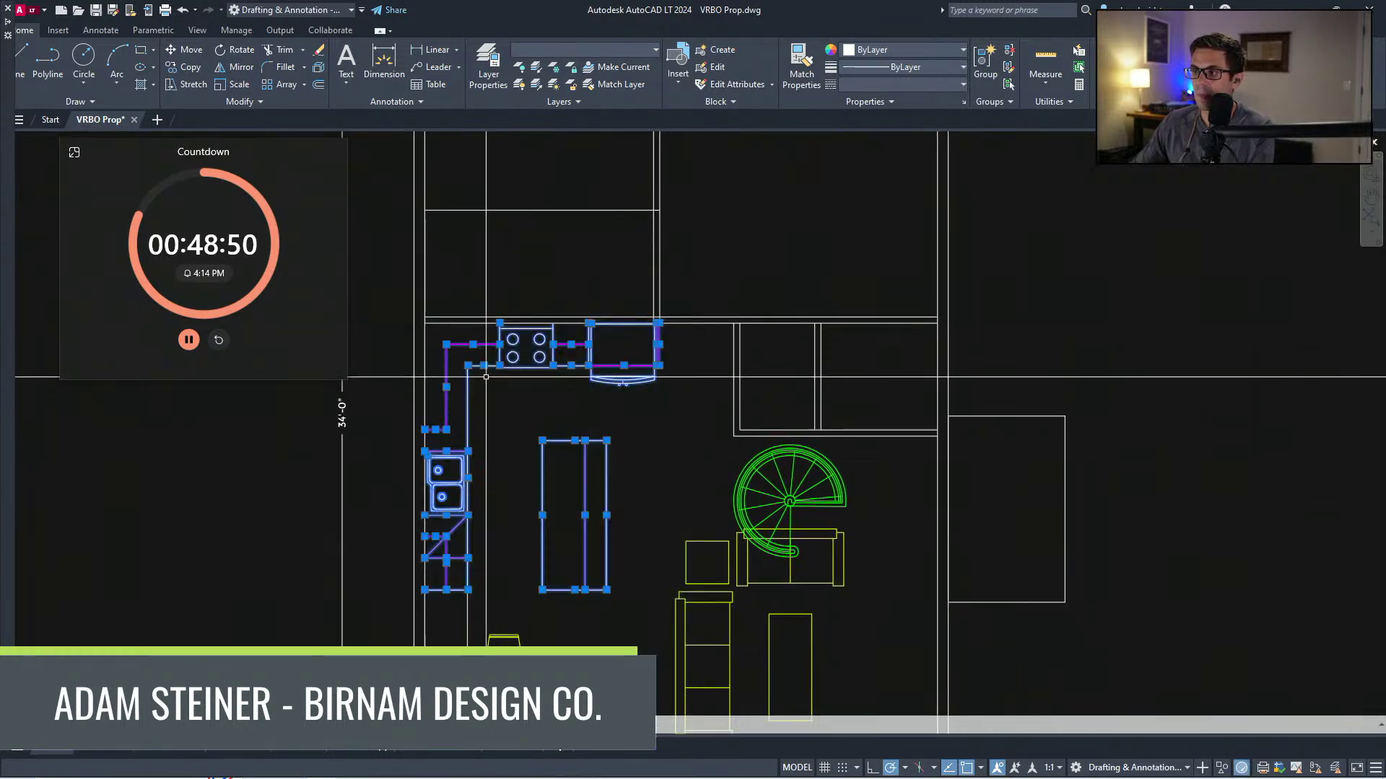
type("ro")
left_click(427, 325)
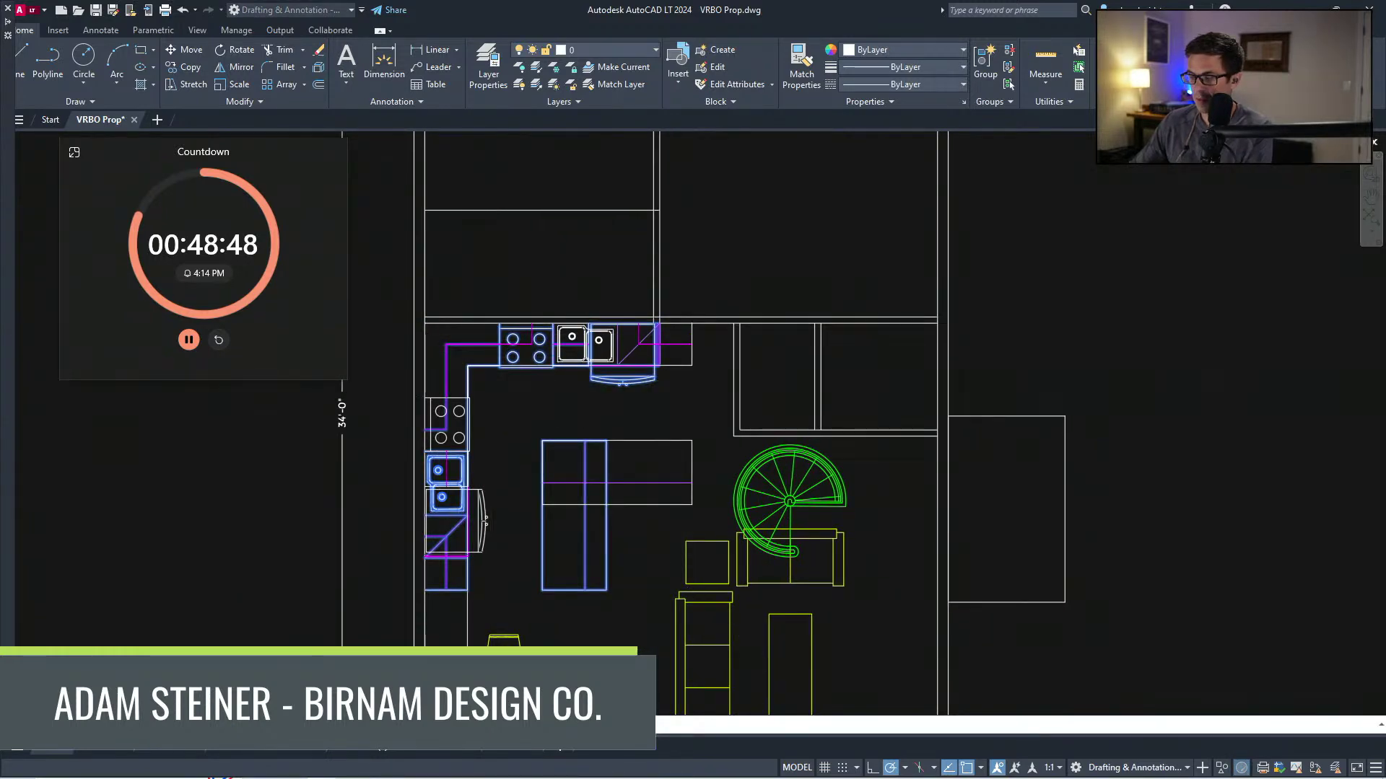
middle_click_drag(532, 437, 521, 431)
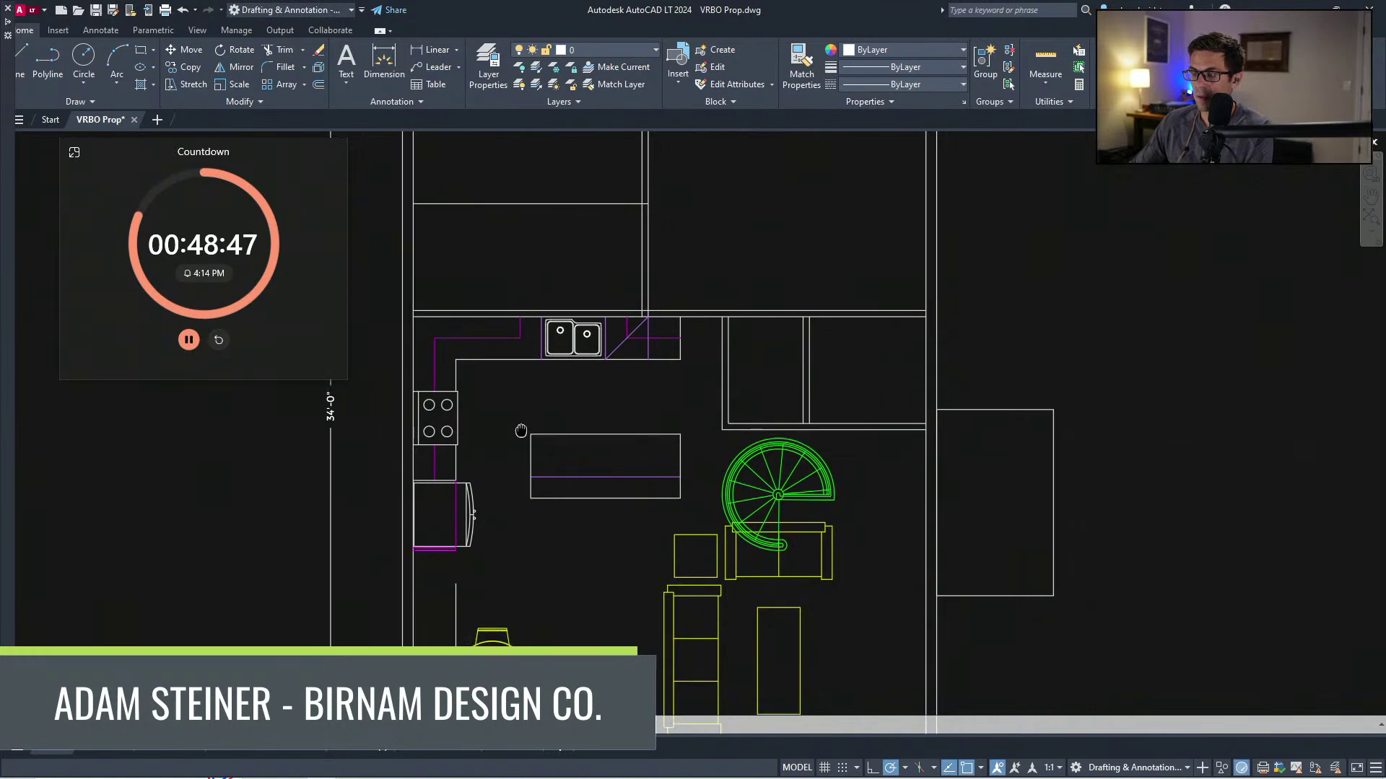
Step: Move the copied plan's spiral stair outside the exterior wall, above the attached rectangle
scroll(670, 451, "down", 2)
left_click(652, 442)
type("m")
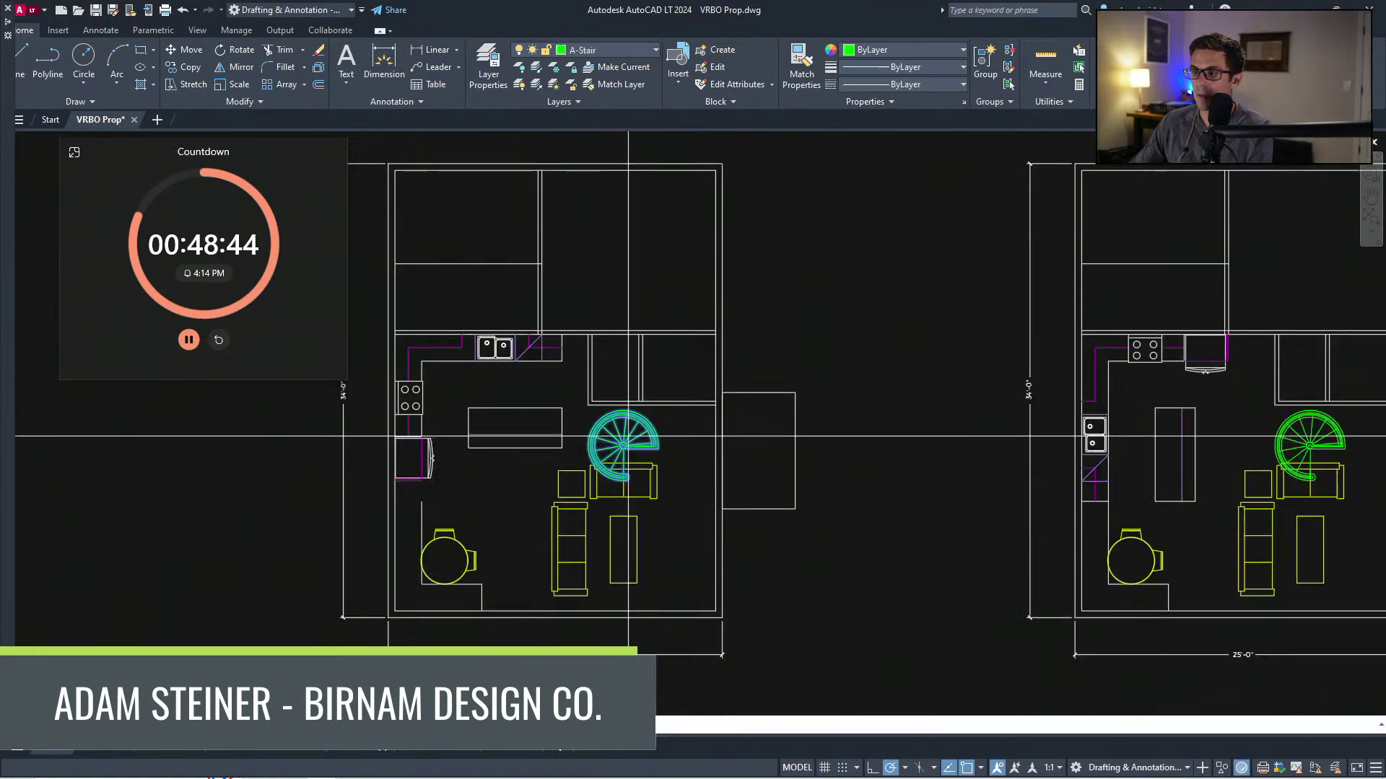
left_click(623, 446)
middle_click_drag(664, 513, 653, 492)
left_click(835, 317)
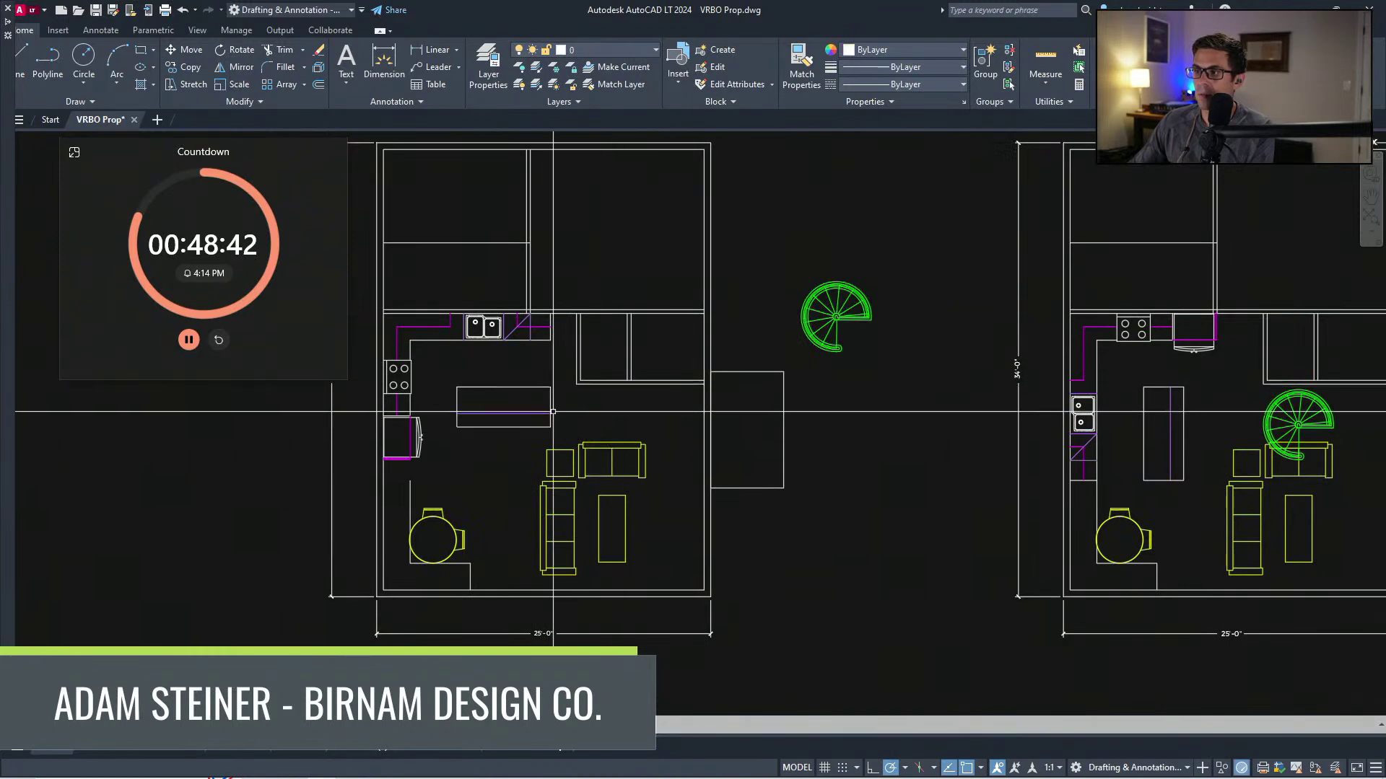
Step: Delete the copied plan's vertical enclosure wall lines nearest the kitchen
left_click(560, 293)
left_click(668, 402)
scroll(611, 379, "up", 2)
key("Delete")
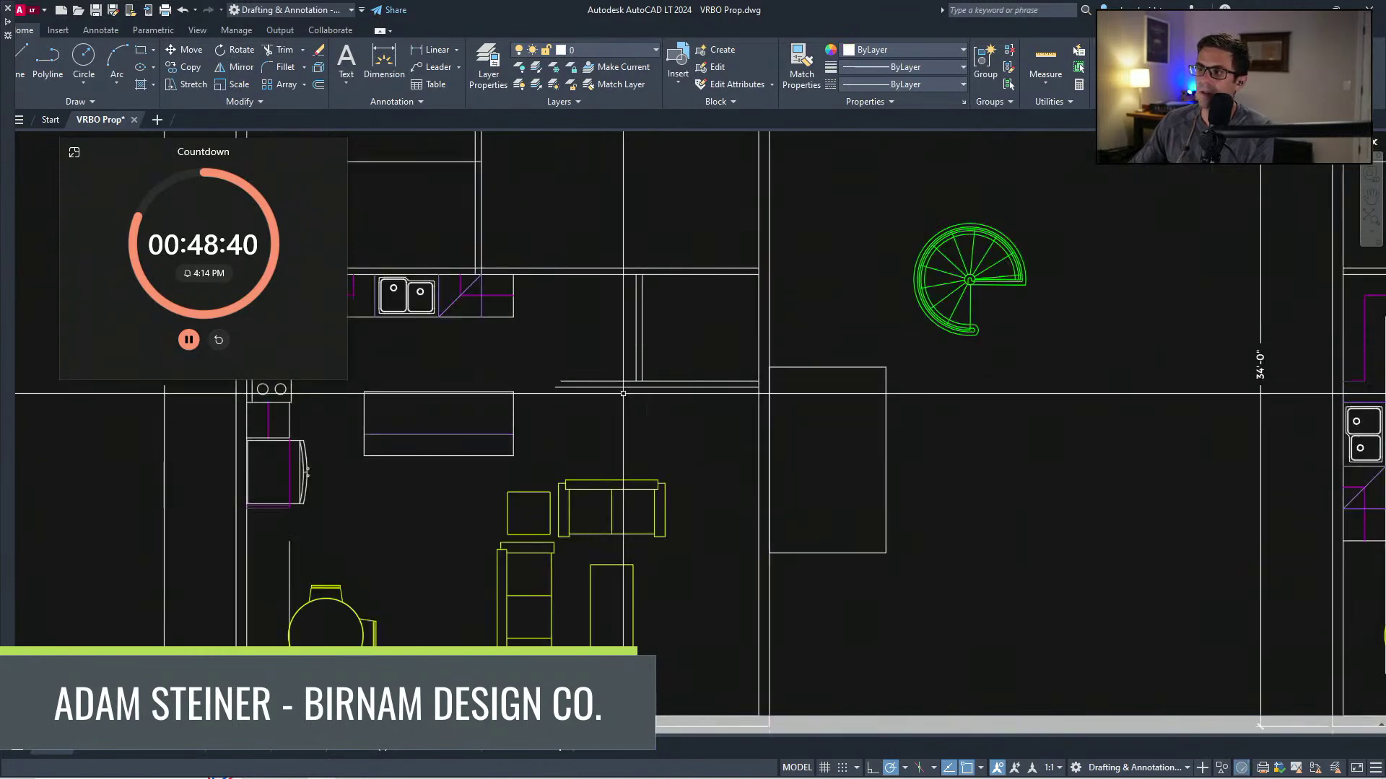
key("Escape")
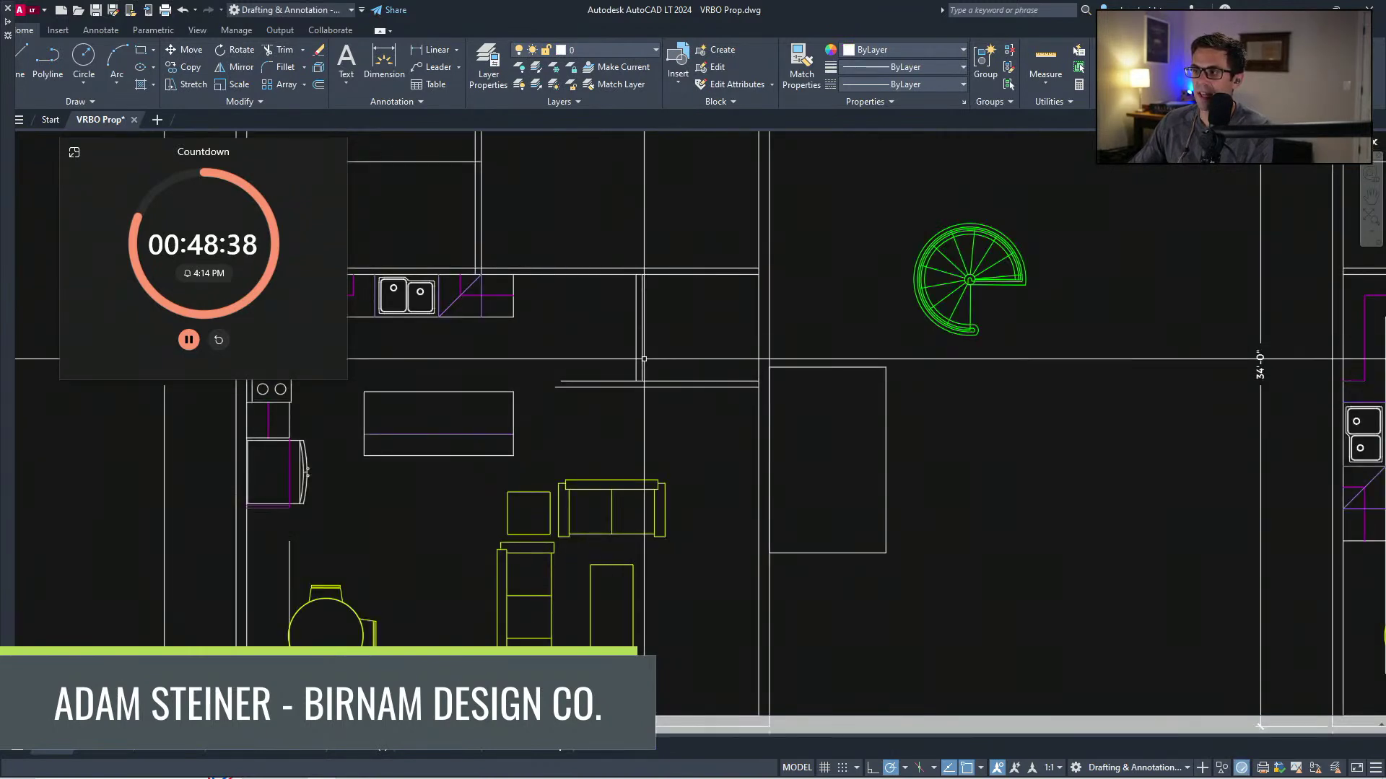
Step: Join the copied plan's remaining vertical and horizontal enclosure wall lines into a clean double-line corner
left_click(644, 359)
key("space")
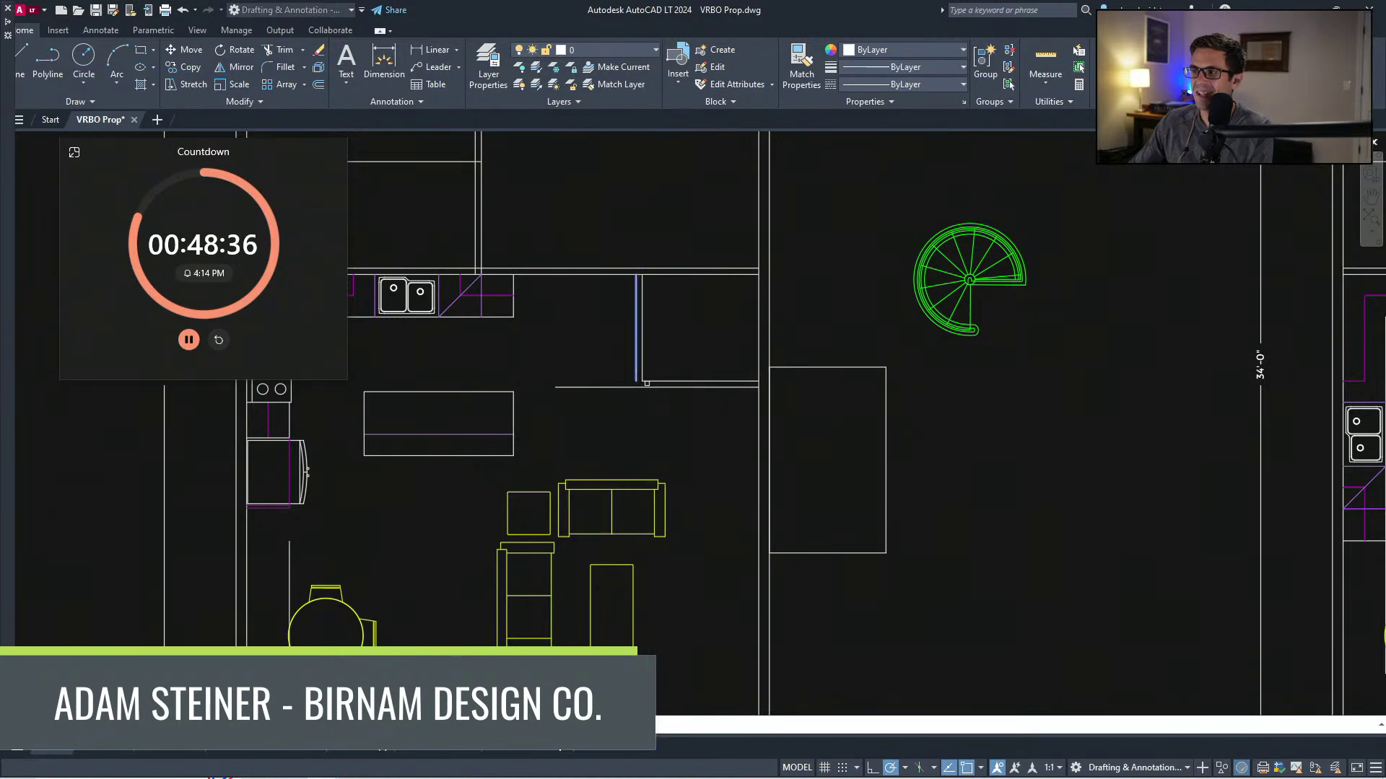
scroll(653, 433, "down", 2)
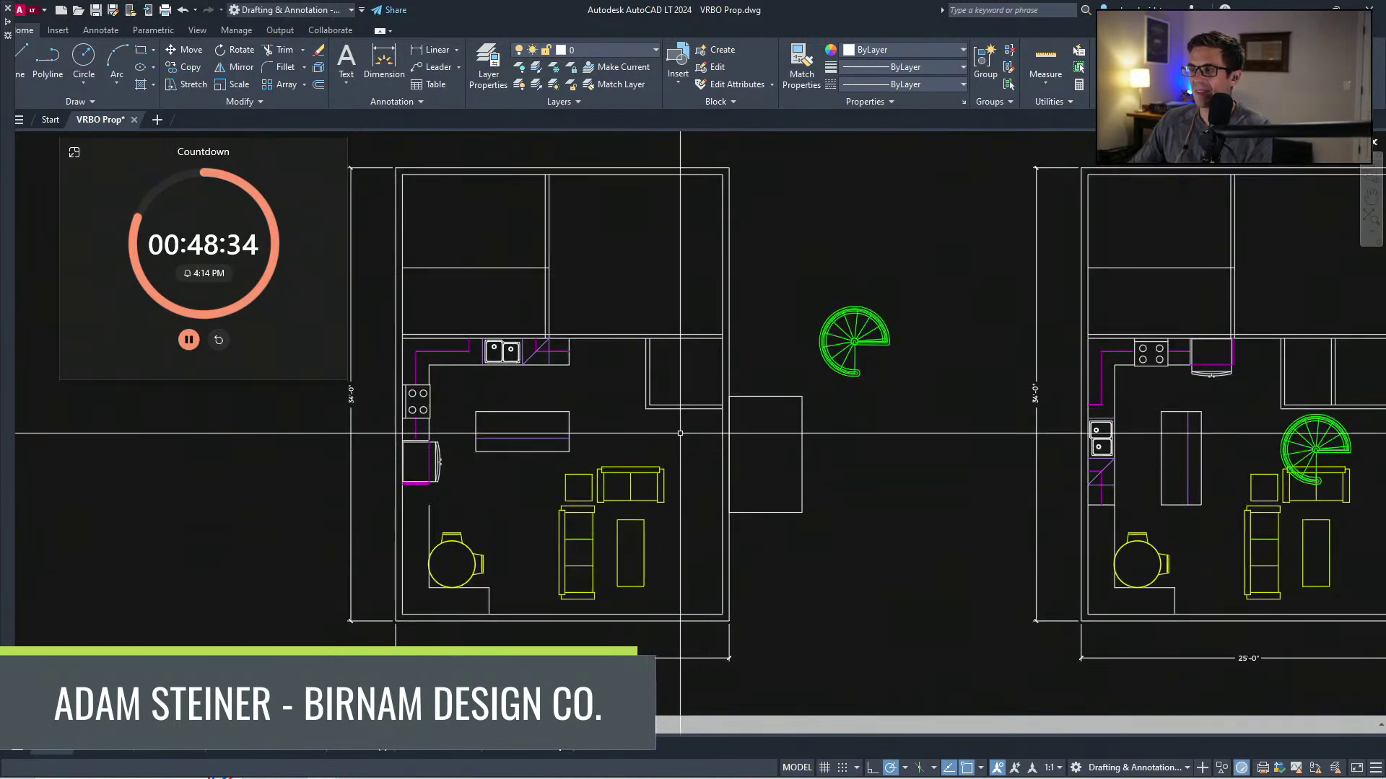
middle_click_drag(724, 434, 699, 401)
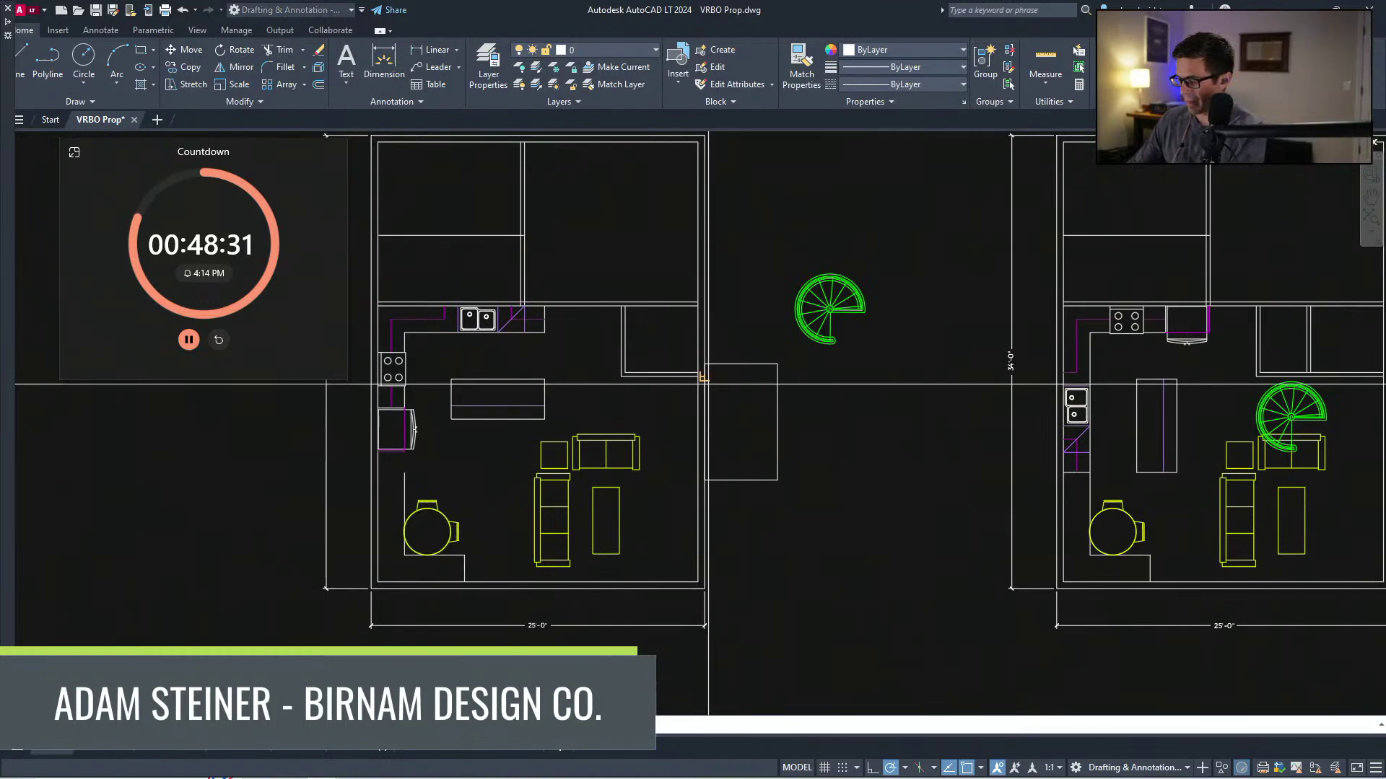
Step: Resize the copied plan's enclosure to offset guide lines, lowering its horizontal walls to mid-island and shifting its vertical walls toward the exterior wall
left_click(708, 386)
scroll(632, 379, "up", 2)
key("Escape")
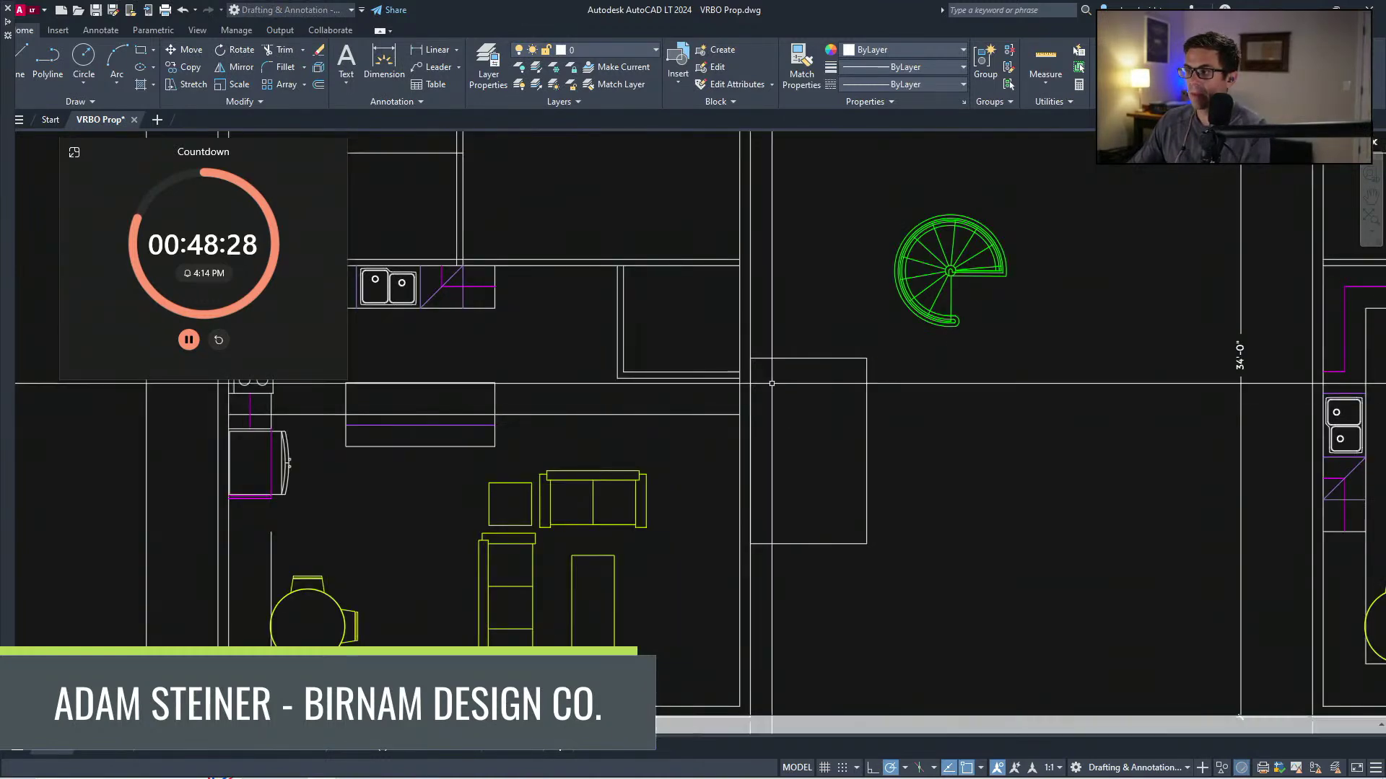
scroll(765, 379, "up", 2)
left_click(791, 402)
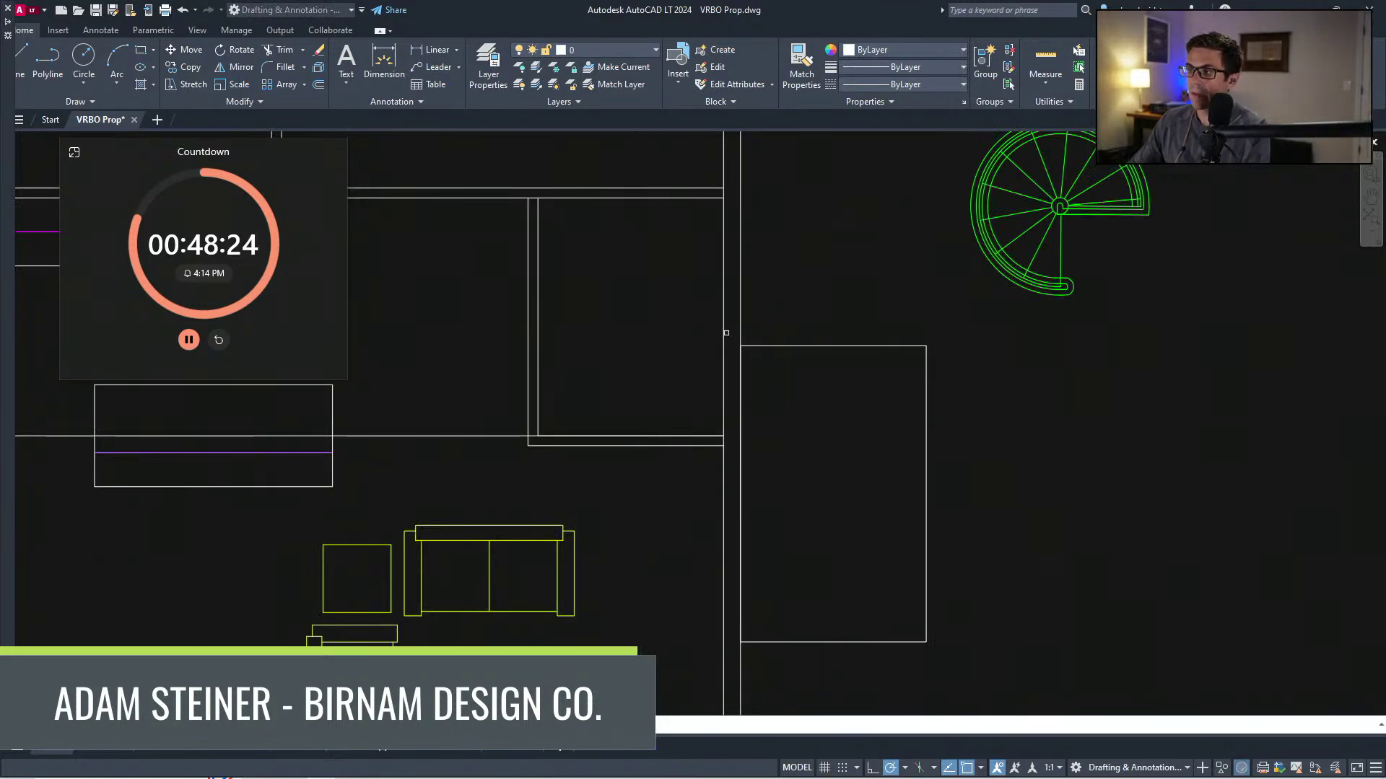
scroll(614, 437, "down", 2)
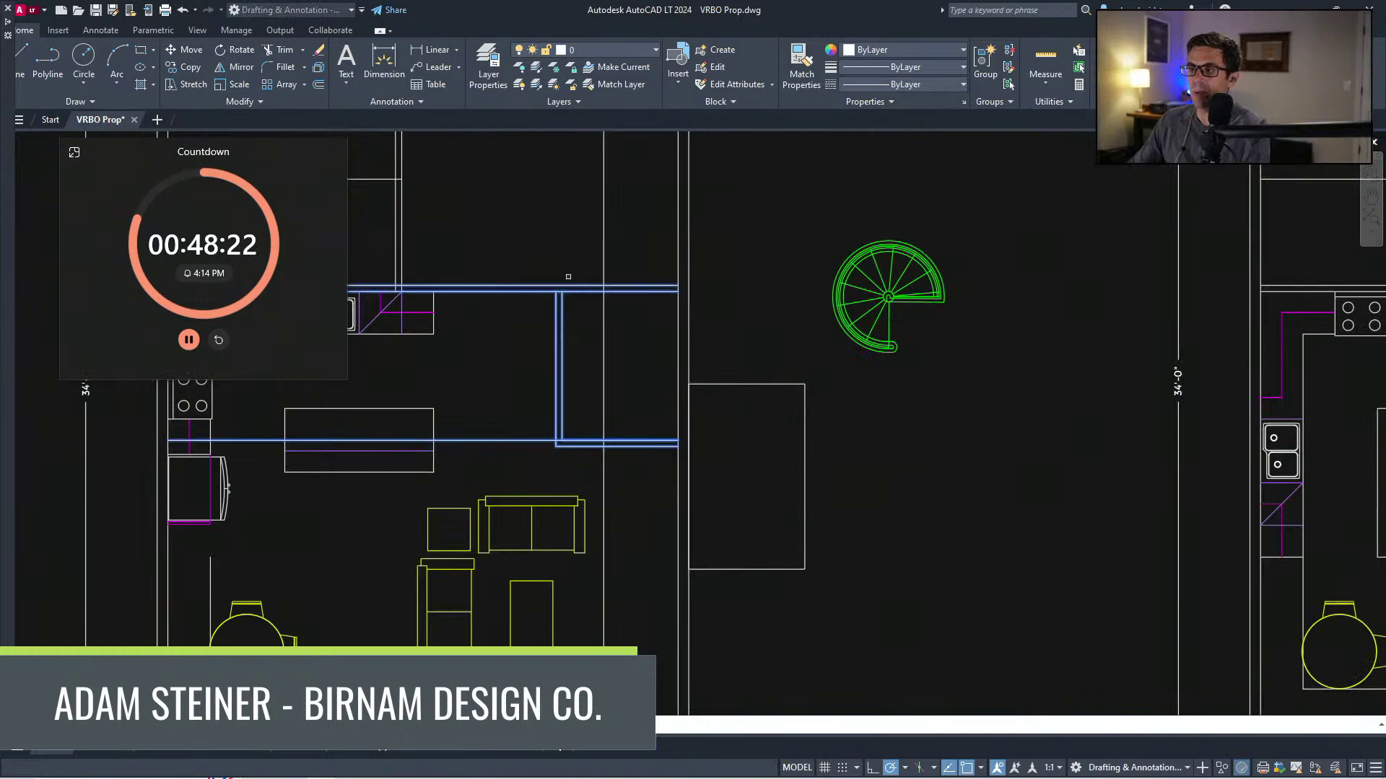
left_click(560, 286)
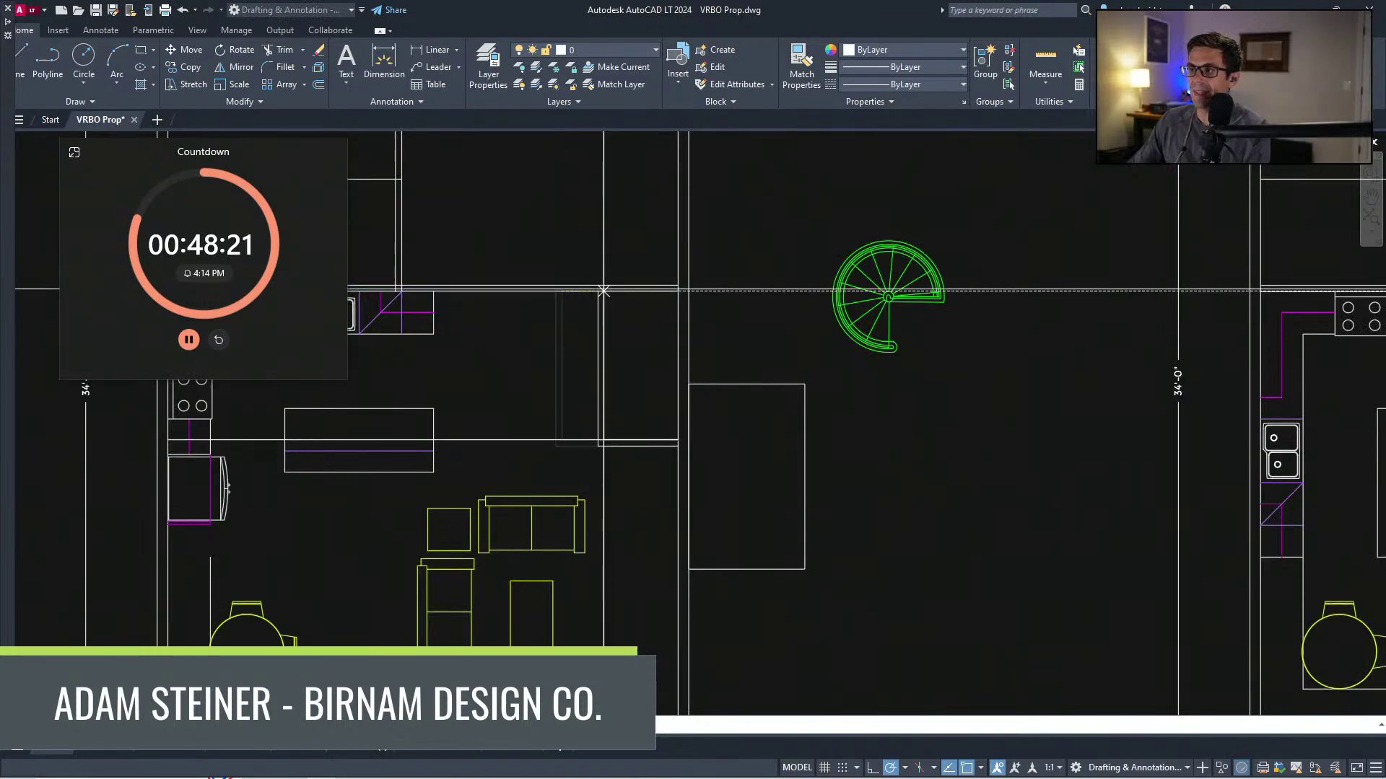
left_click(604, 291)
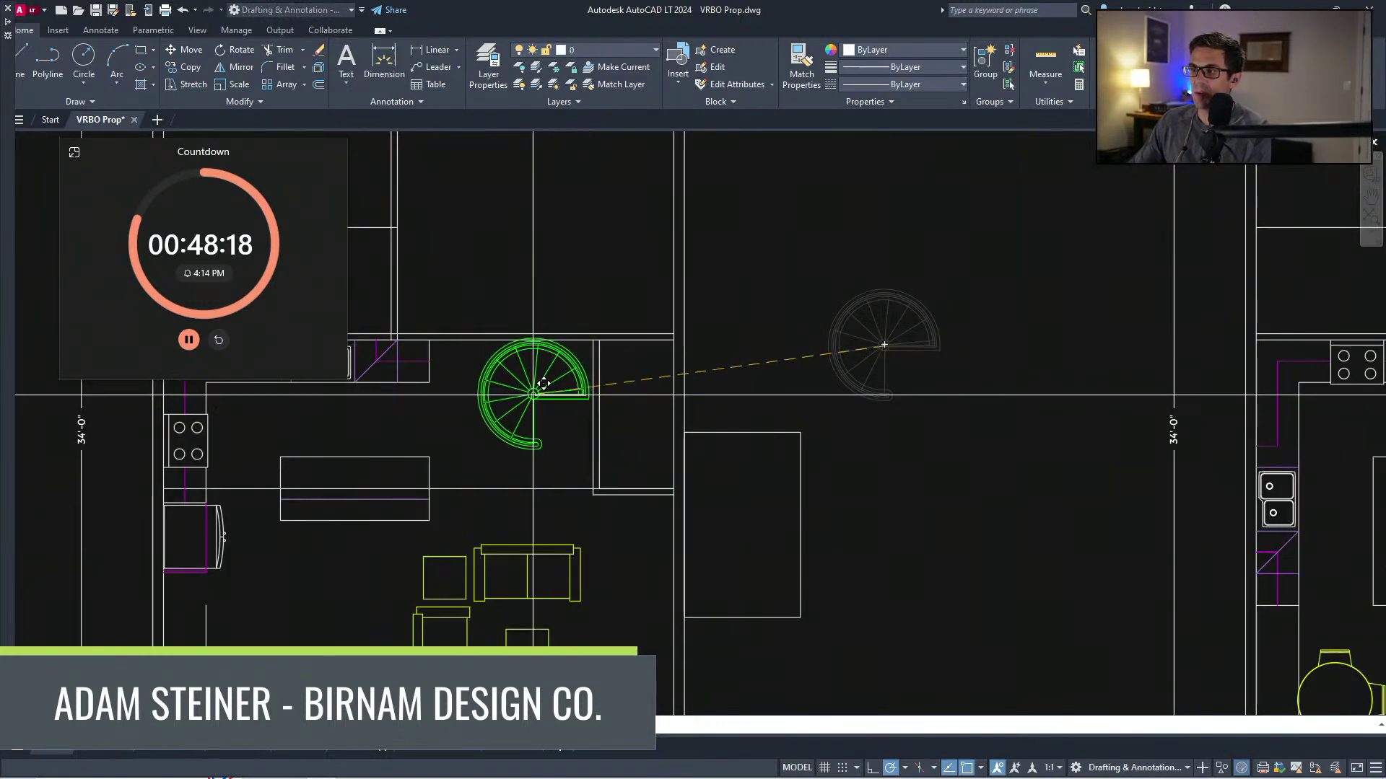
Step: Try the copied plan's spiral stair in the gap between the kitchen counter and the enclosure walls
left_click(534, 393)
middle_click_drag(551, 452, 646, 390)
scroll(588, 396, "down", 2)
left_click(573, 359)
type("m")
key("space")
left_click(686, 265)
left_click(687, 275)
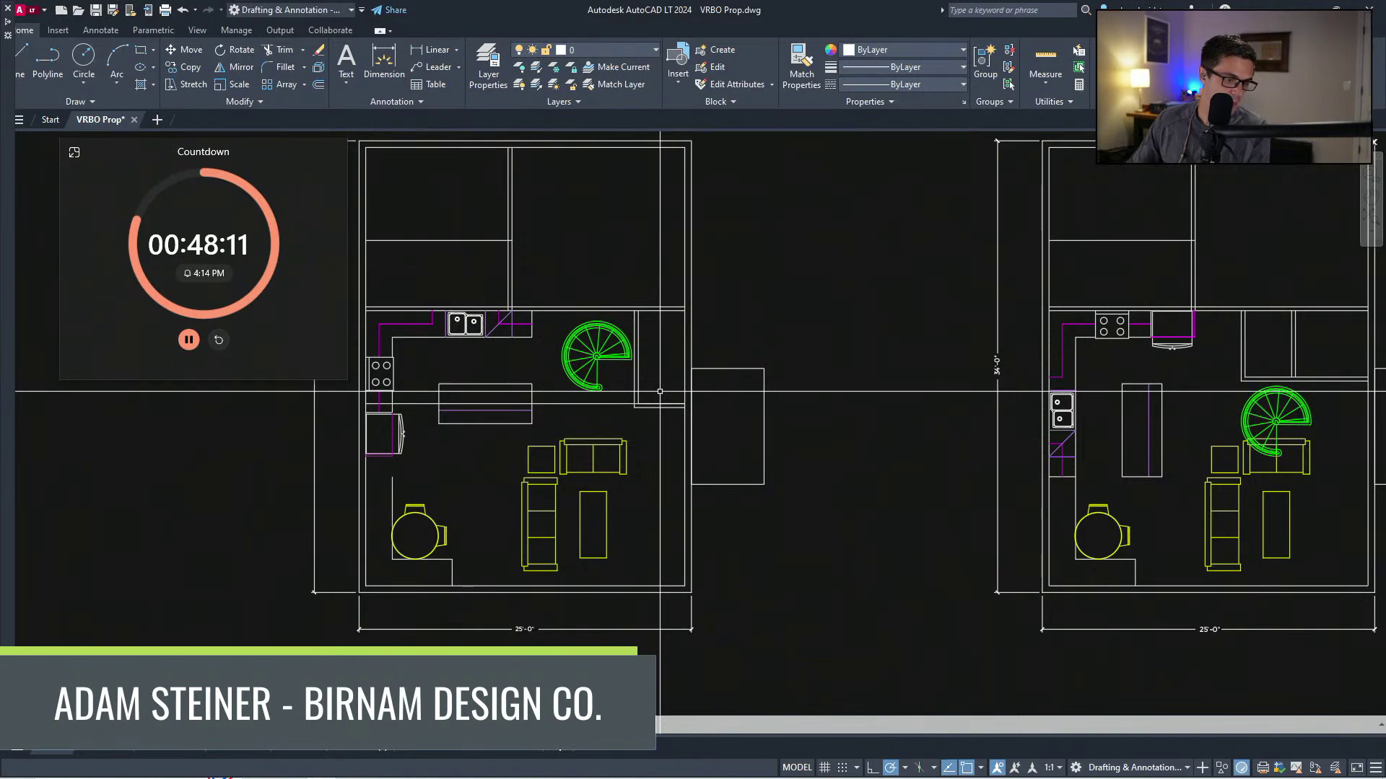
Step: Move the copied plan's spiral stair back outside the exterior wall, above the attached rectangle
scroll(659, 391, "up", 5)
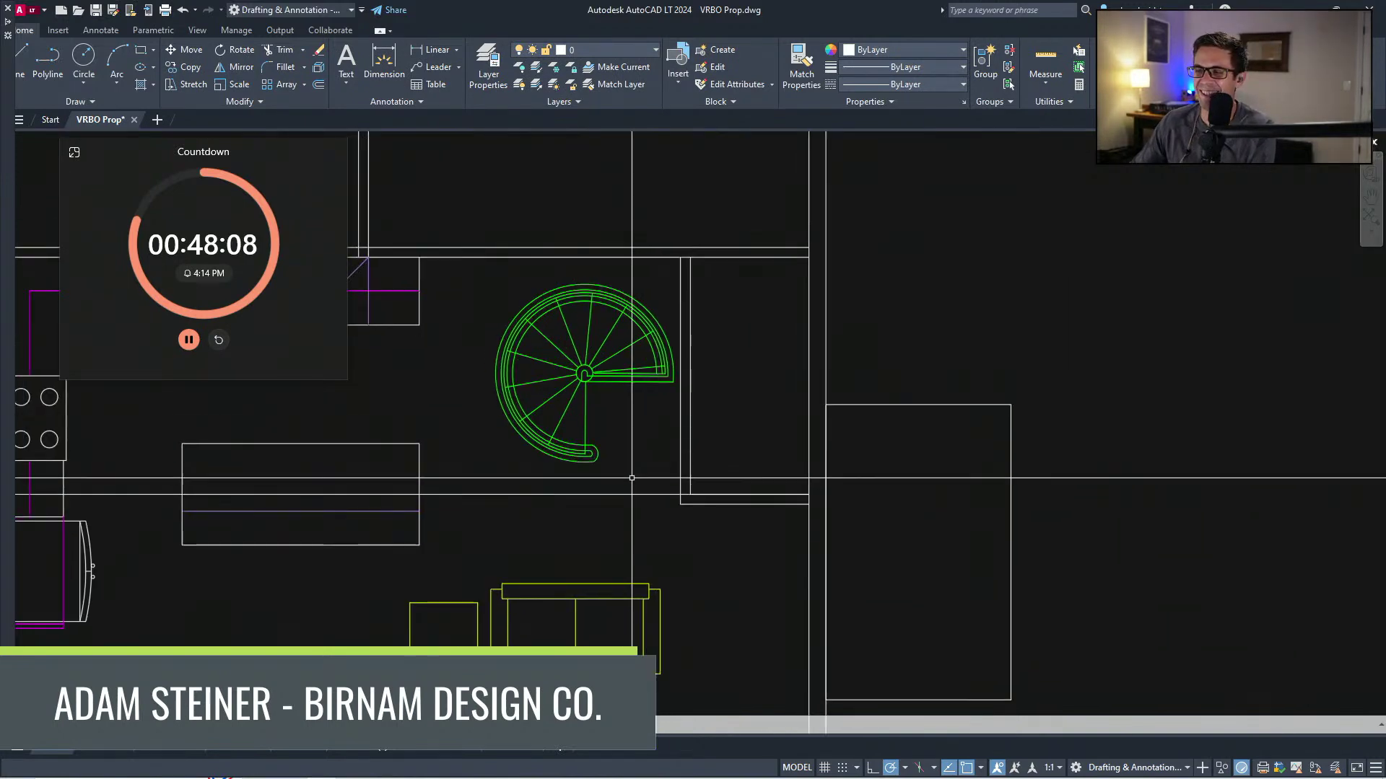
left_click(518, 385)
type("m")
key("space")
left_click(521, 384)
scroll(517, 385, "down", 3)
middle_click_drag(521, 383, 404, 451)
left_click(675, 356)
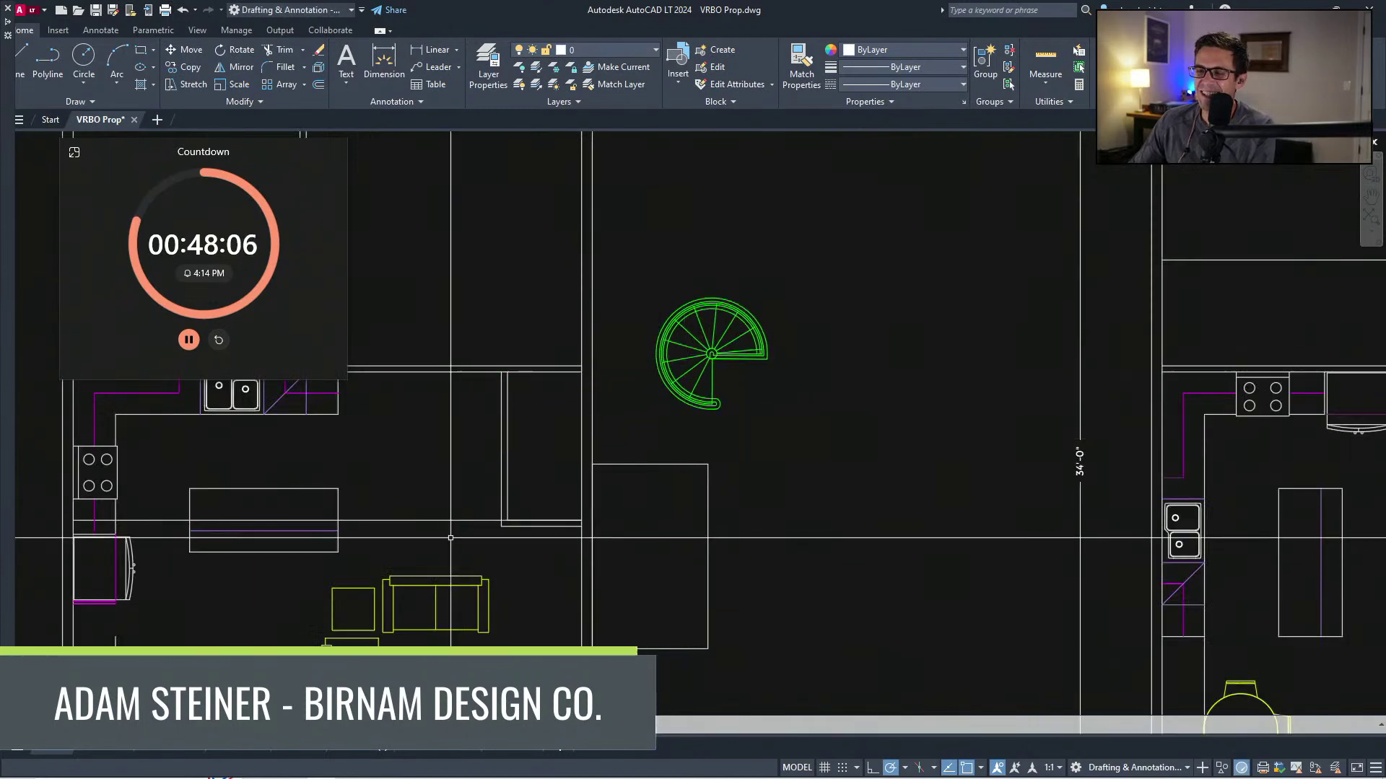
Step: Mirror the copied plan's enclosure walls about a 45-degree diagonal through the room's wall corner, erasing the originals
left_click(461, 538)
left_click(664, 312)
type("mi")
key("space")
left_click(583, 372)
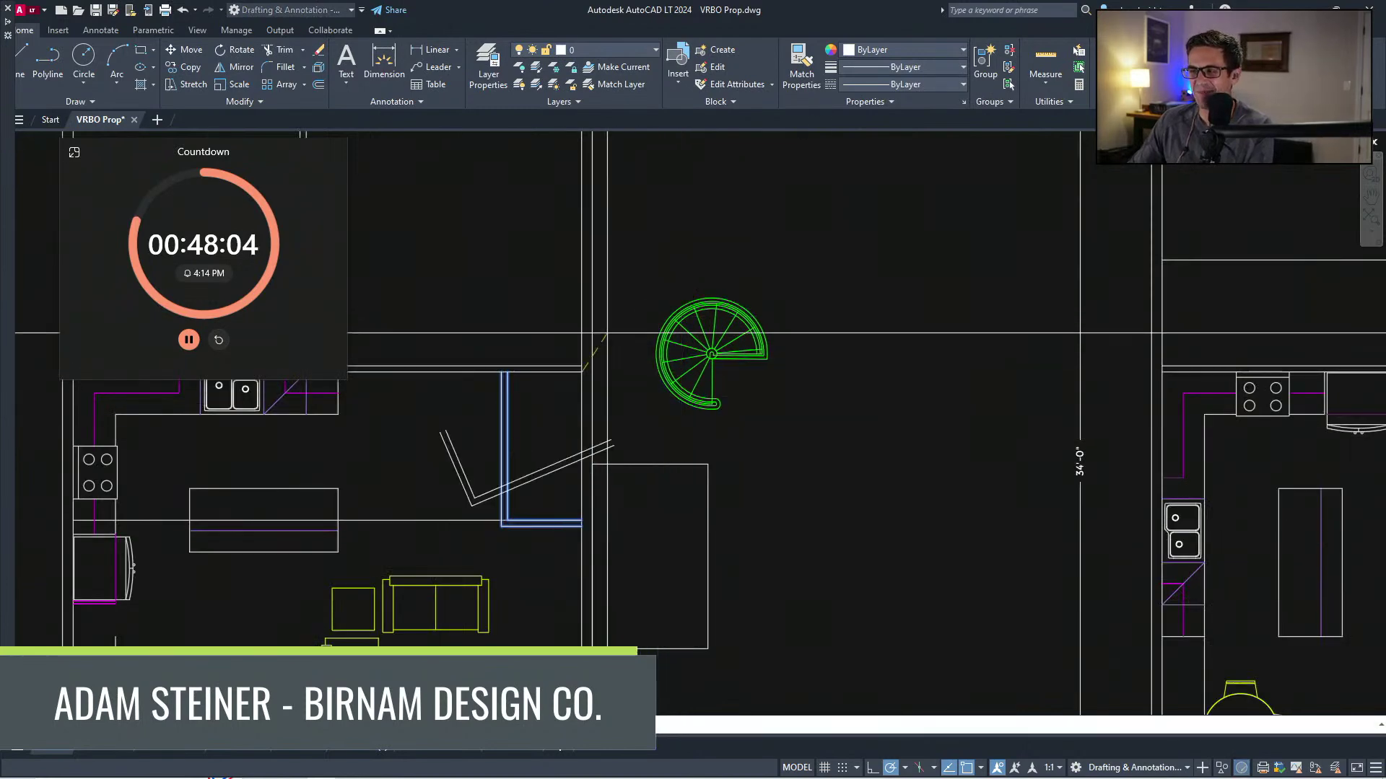
key("Escape")
middle_click_drag(603, 370, 607, 377)
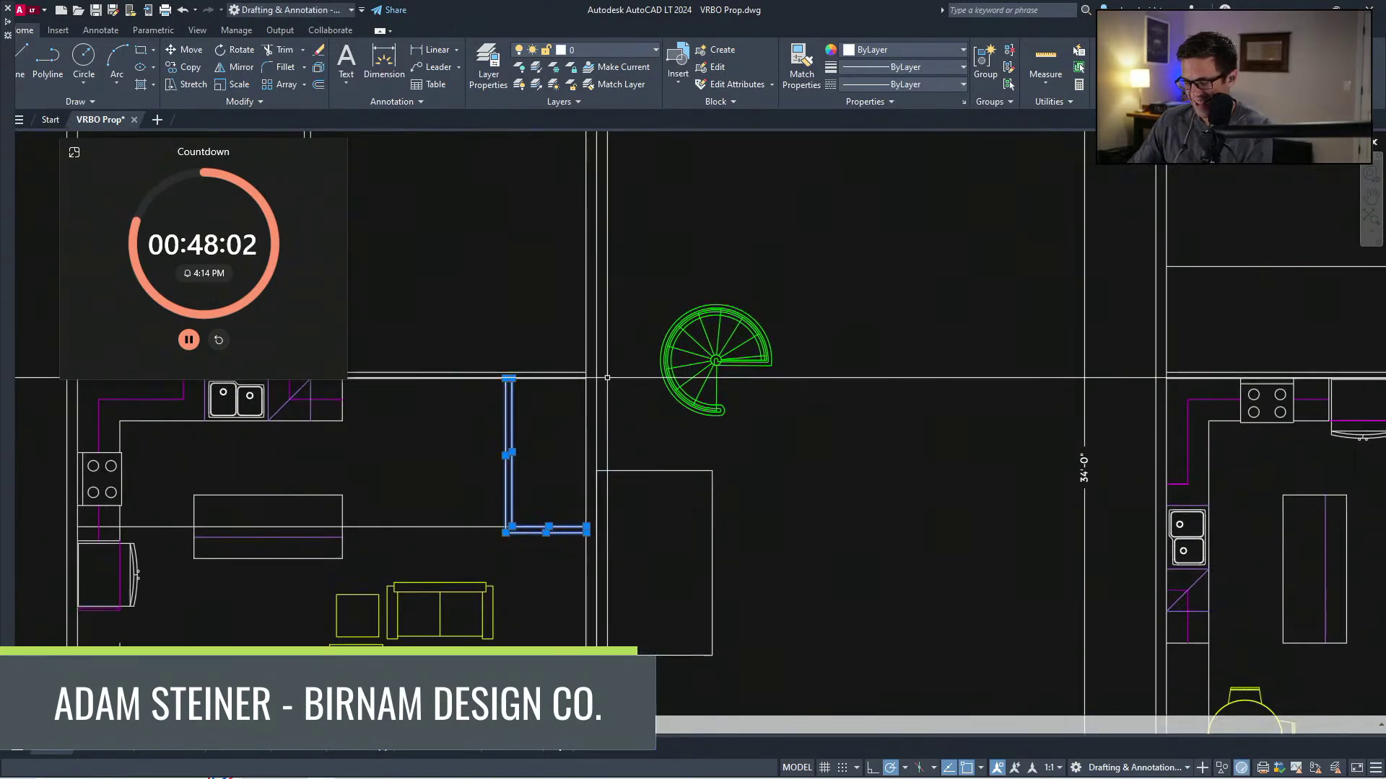
key("space")
left_click(587, 375)
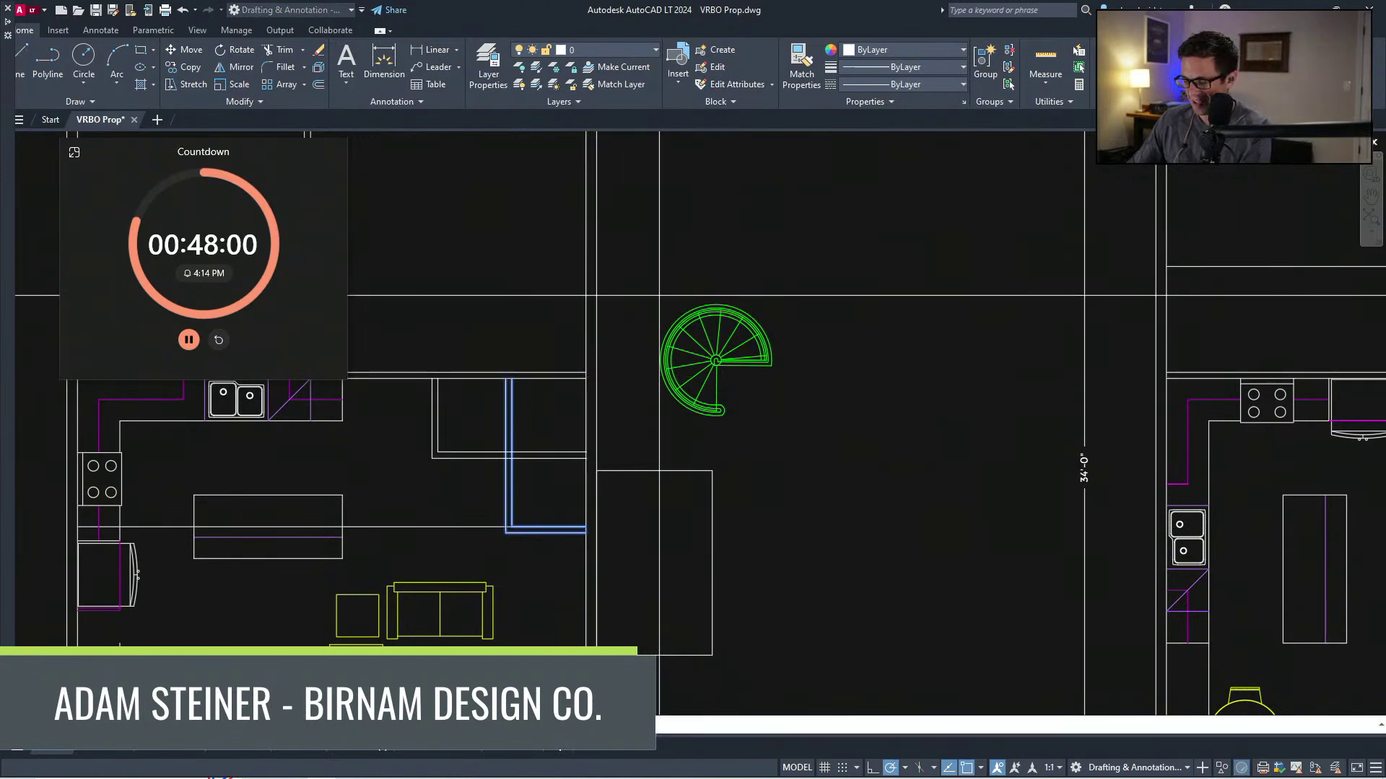
scroll(596, 295, "down", 4)
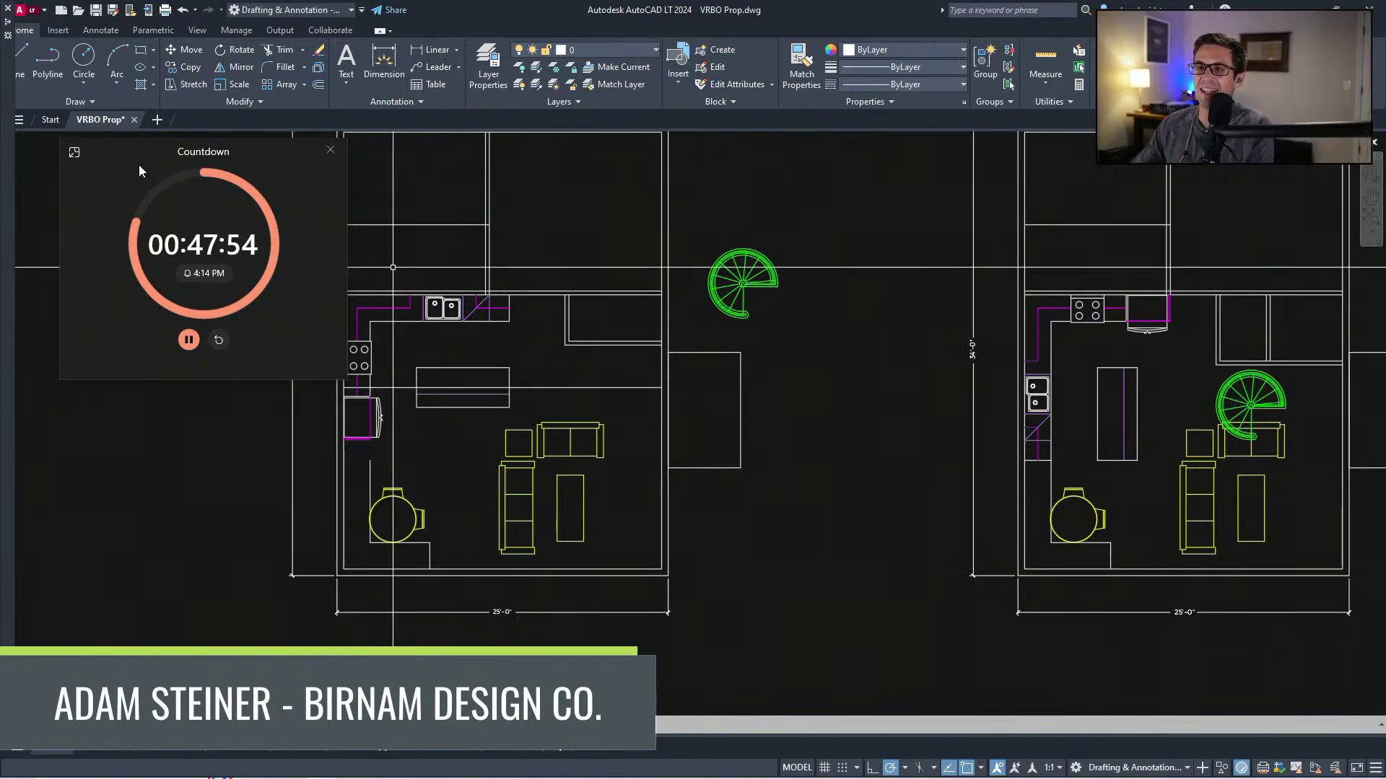
Step: Shrink the countdown timer window, move it clear of the floor plans, and return to the drawing
left_click_drag(139, 166, 99, 40)
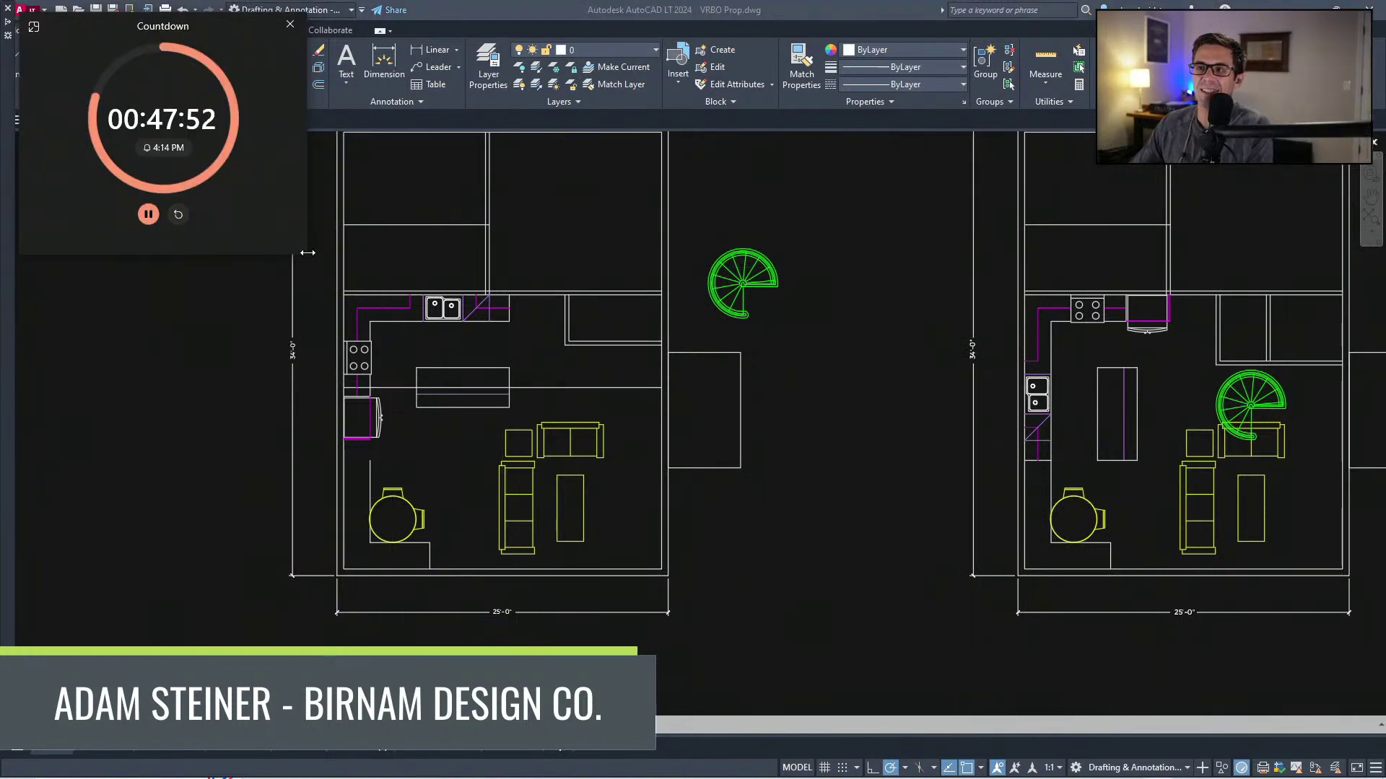
left_click_drag(303, 255, 261, 194)
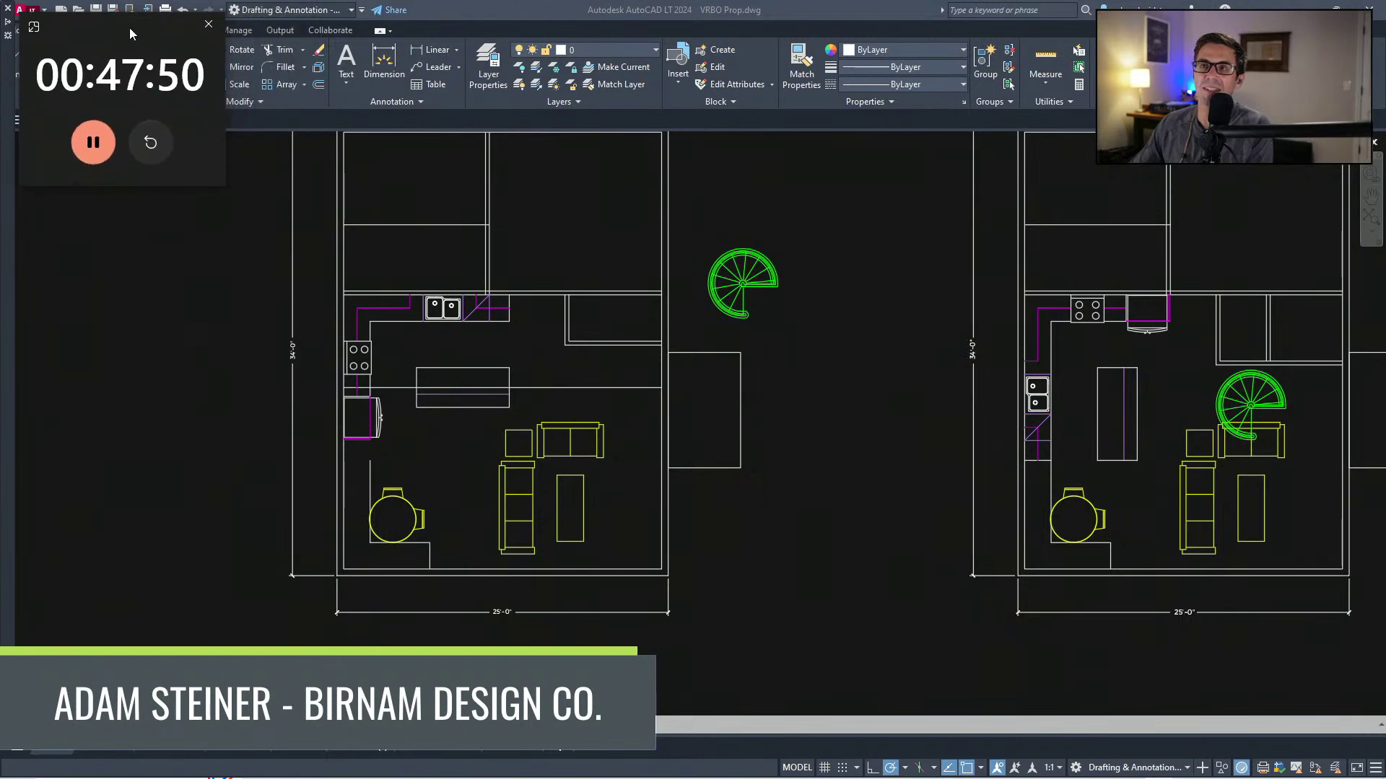
left_click_drag(130, 34, 141, 22)
left_click(715, 326)
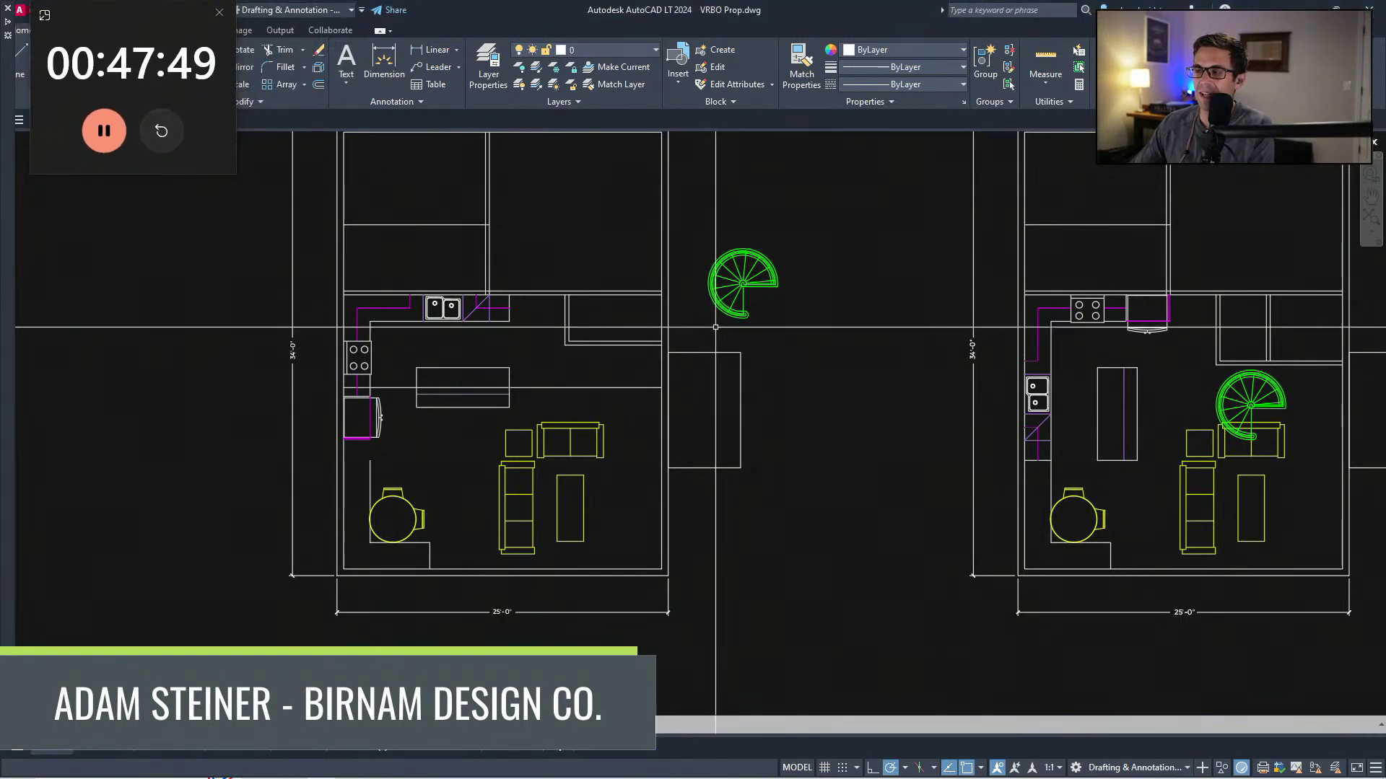
Step: Move the original plan's spiral stair off the sofa to the empty area outside the exterior wall
scroll(715, 327, "up", 3)
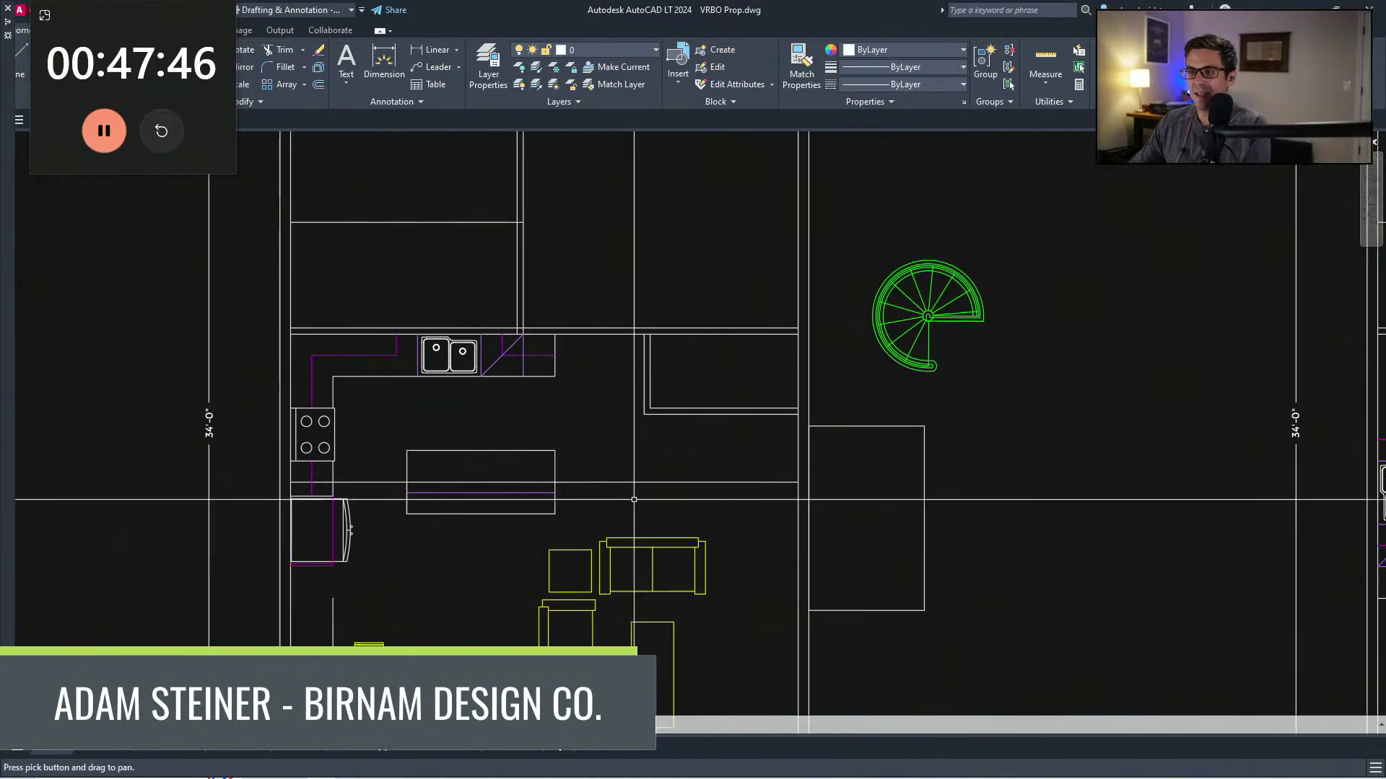
scroll(634, 500, "down", 2)
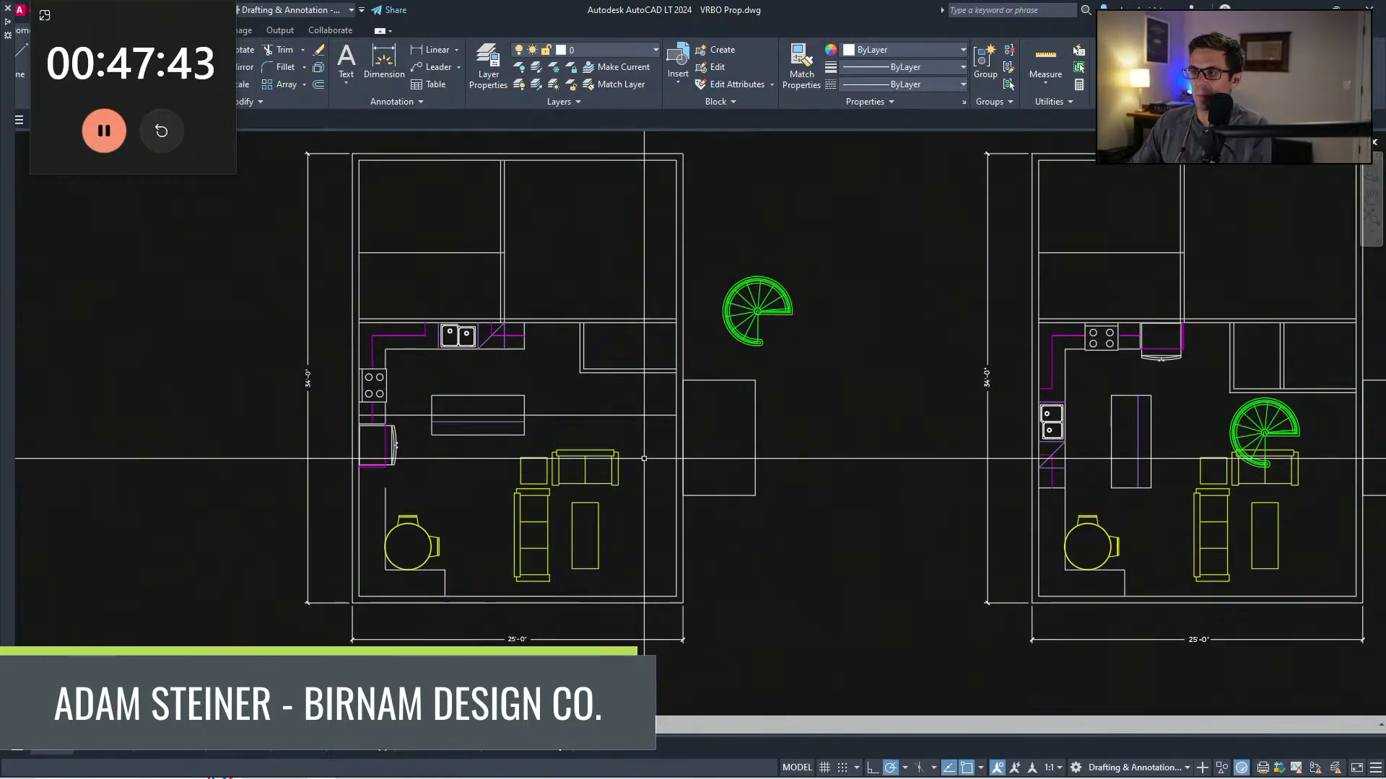
middle_click_drag(964, 498, 161, 468)
scroll(478, 315, "up", 2)
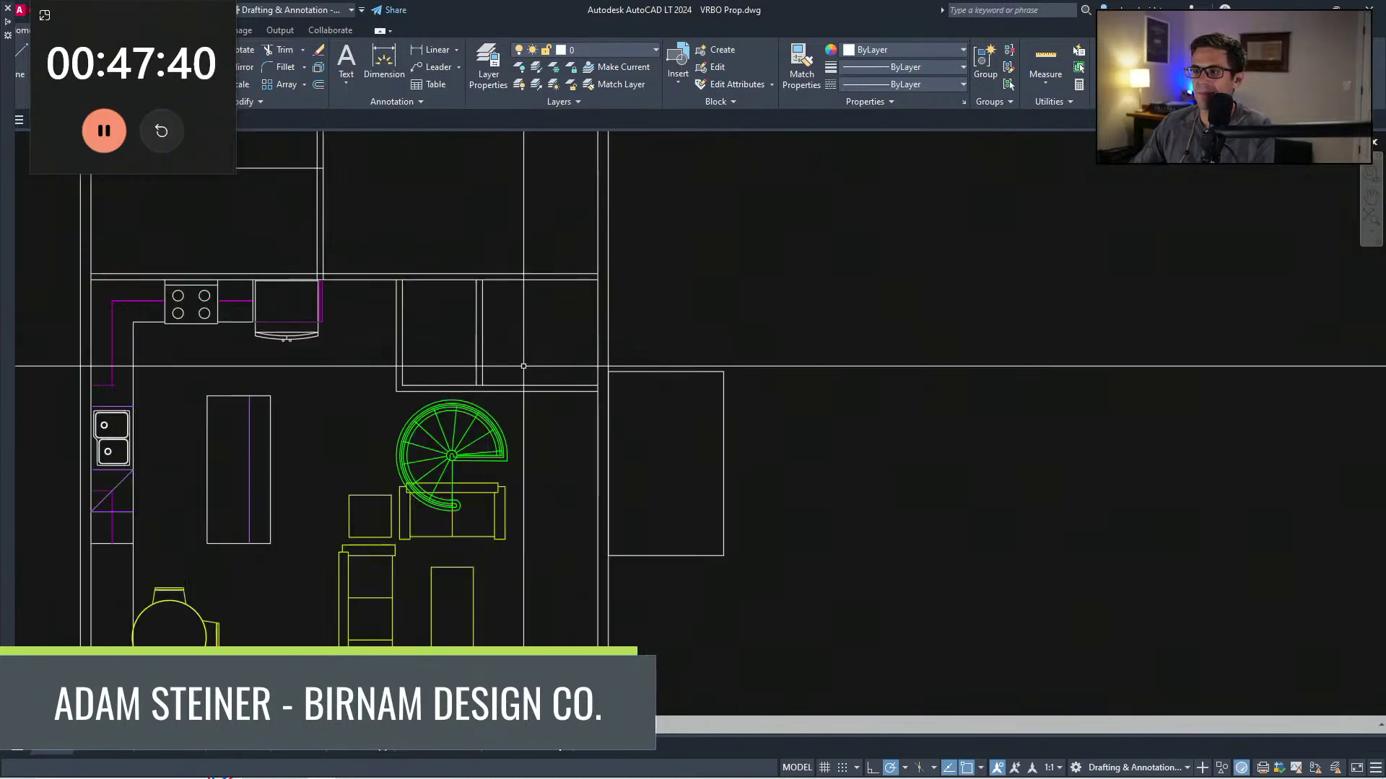
scroll(513, 449, "down", 2)
left_click(508, 442)
type("m")
key("space")
left_click(472, 451)
left_click(743, 275)
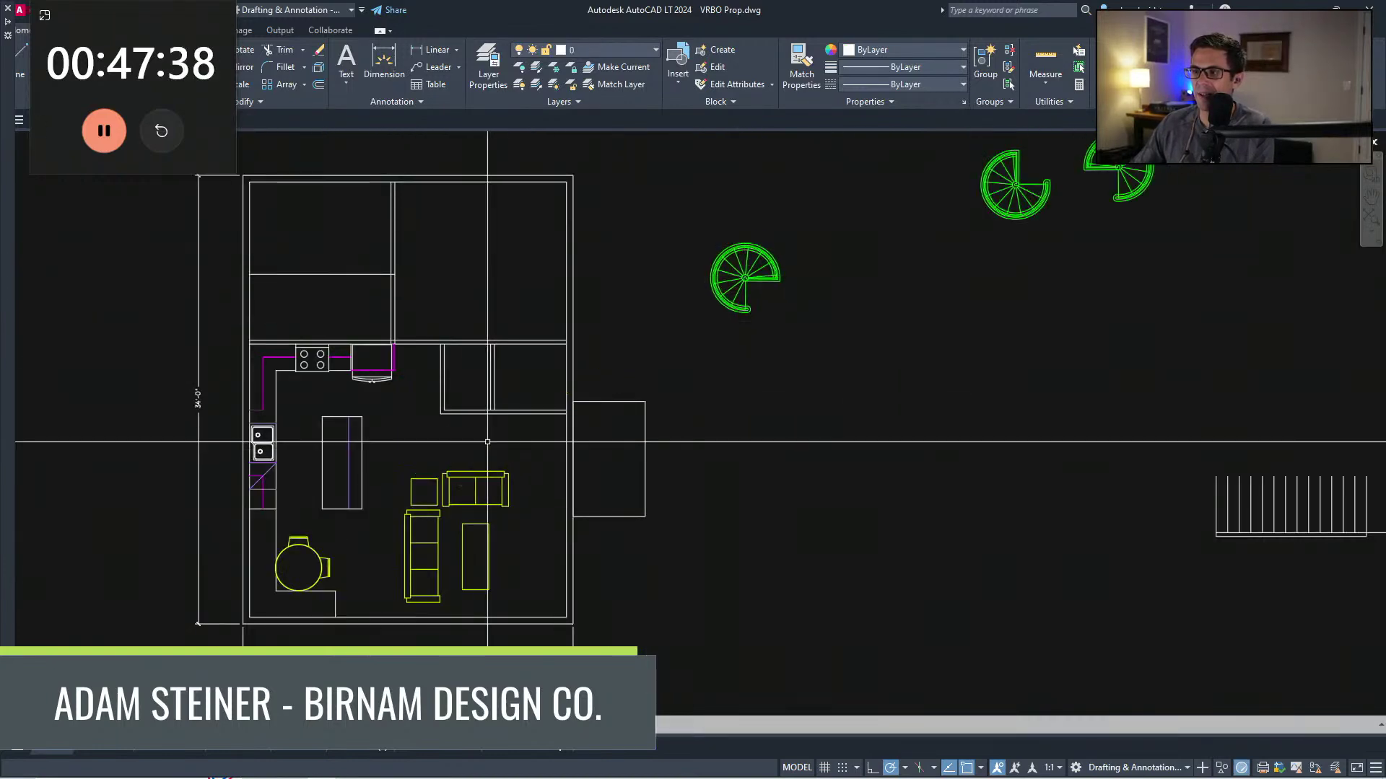
Step: Shorten the original plan's enclosure to its inner partition and delete the leftover vertical wall lines nearest the kitchen
scroll(487, 439, "up", 2)
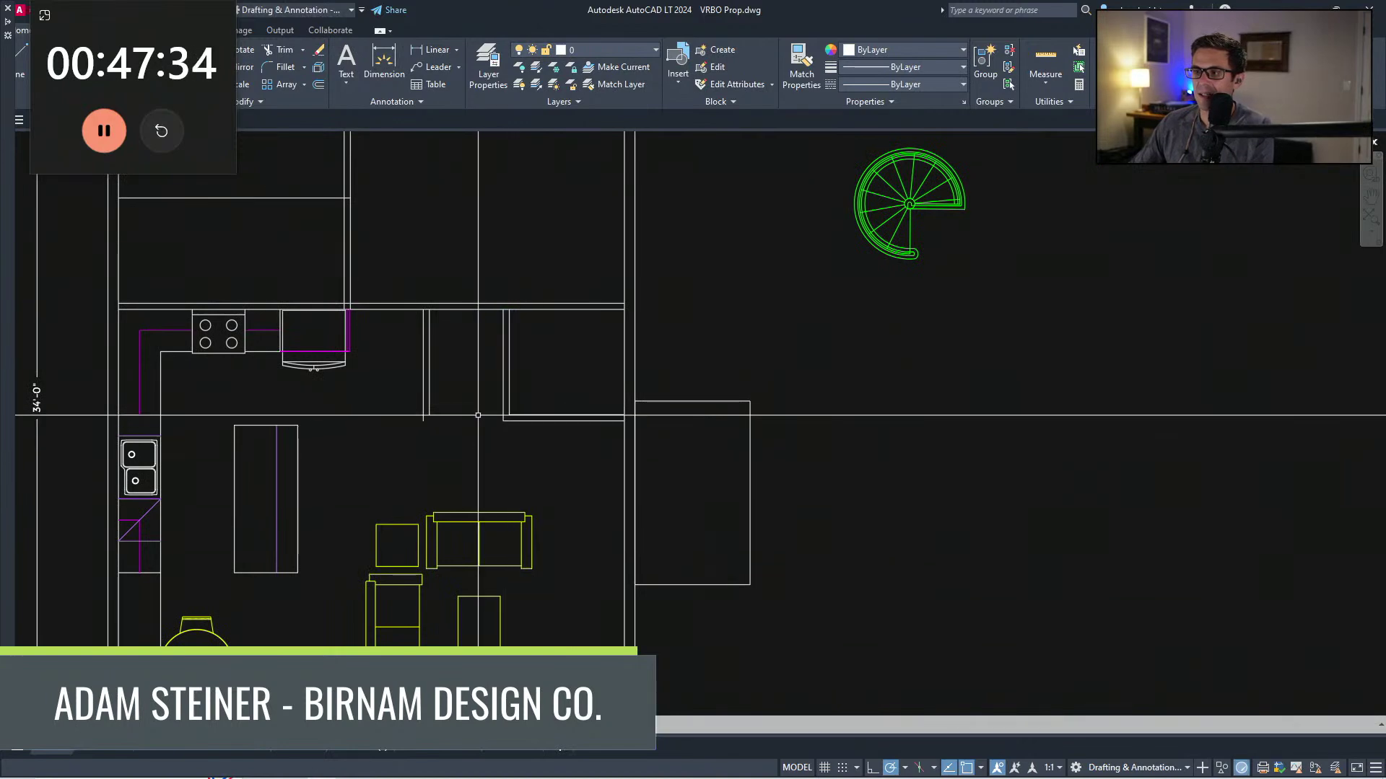
left_click(424, 387)
key("Delete")
Step: Try the original plan's spiral stair between the refrigerator and the enclosure, and undo the move
left_click(882, 206)
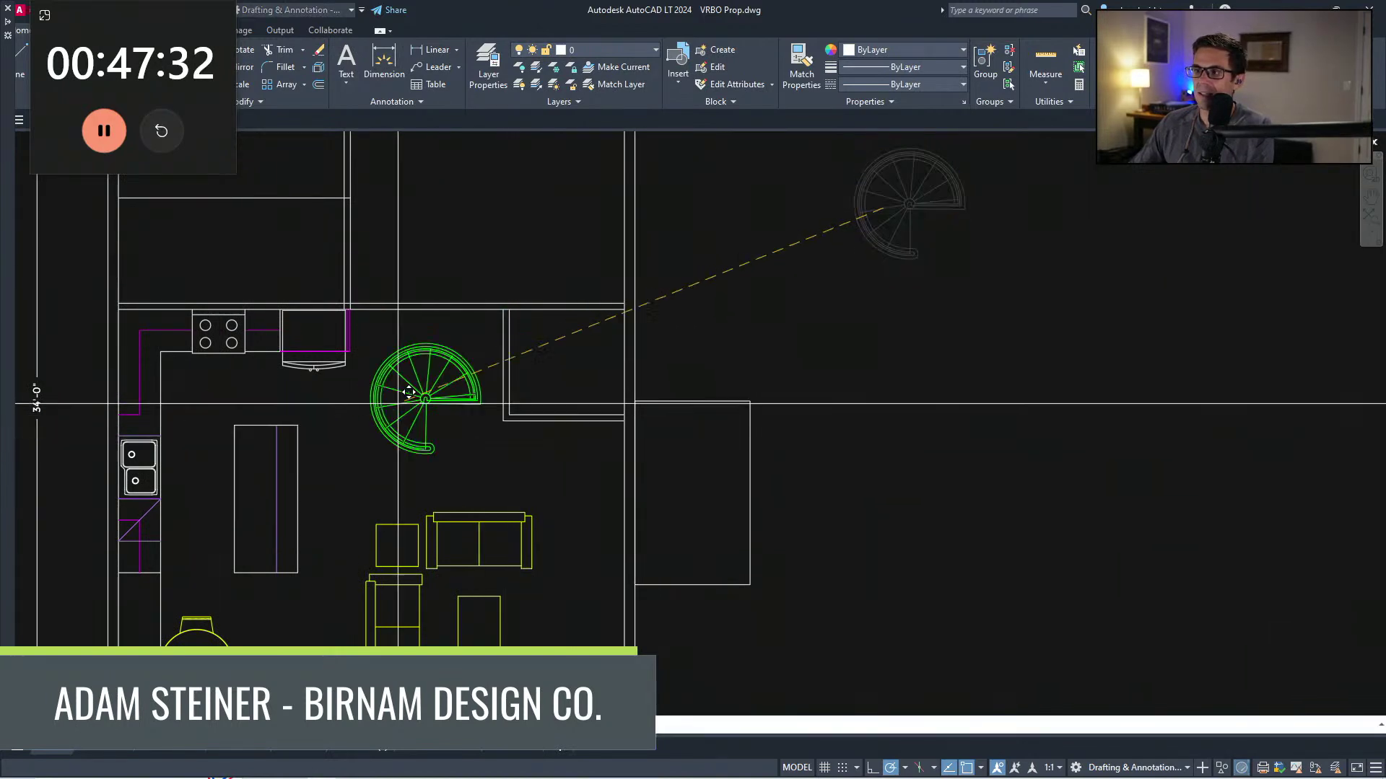
left_click(410, 376)
middle_click_drag(474, 422, 483, 485)
scroll(628, 491, "down", 2)
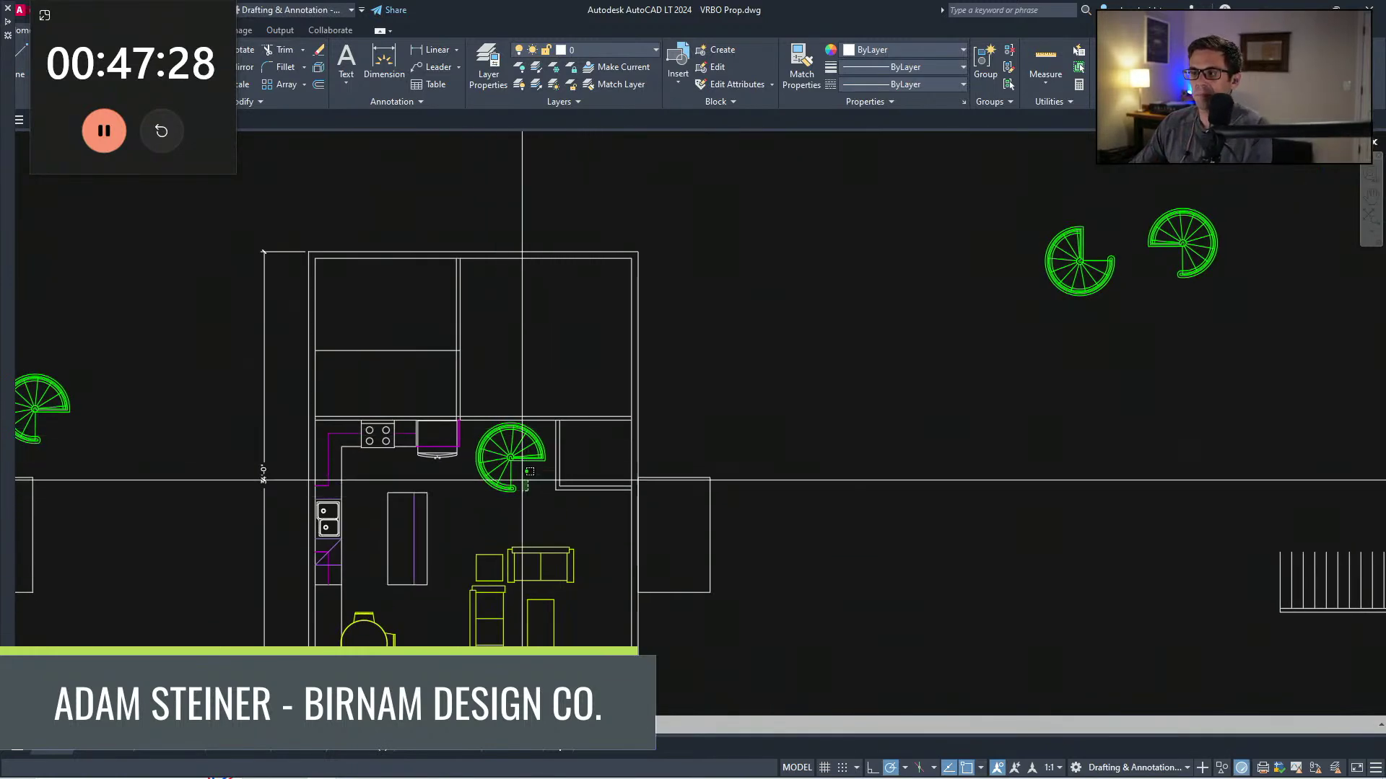
key("ctrl+z")
Step: Mirror the original plan's upper-room partition lines horizontally about the exterior wall's midpoint, erasing the source lines
left_click(454, 392)
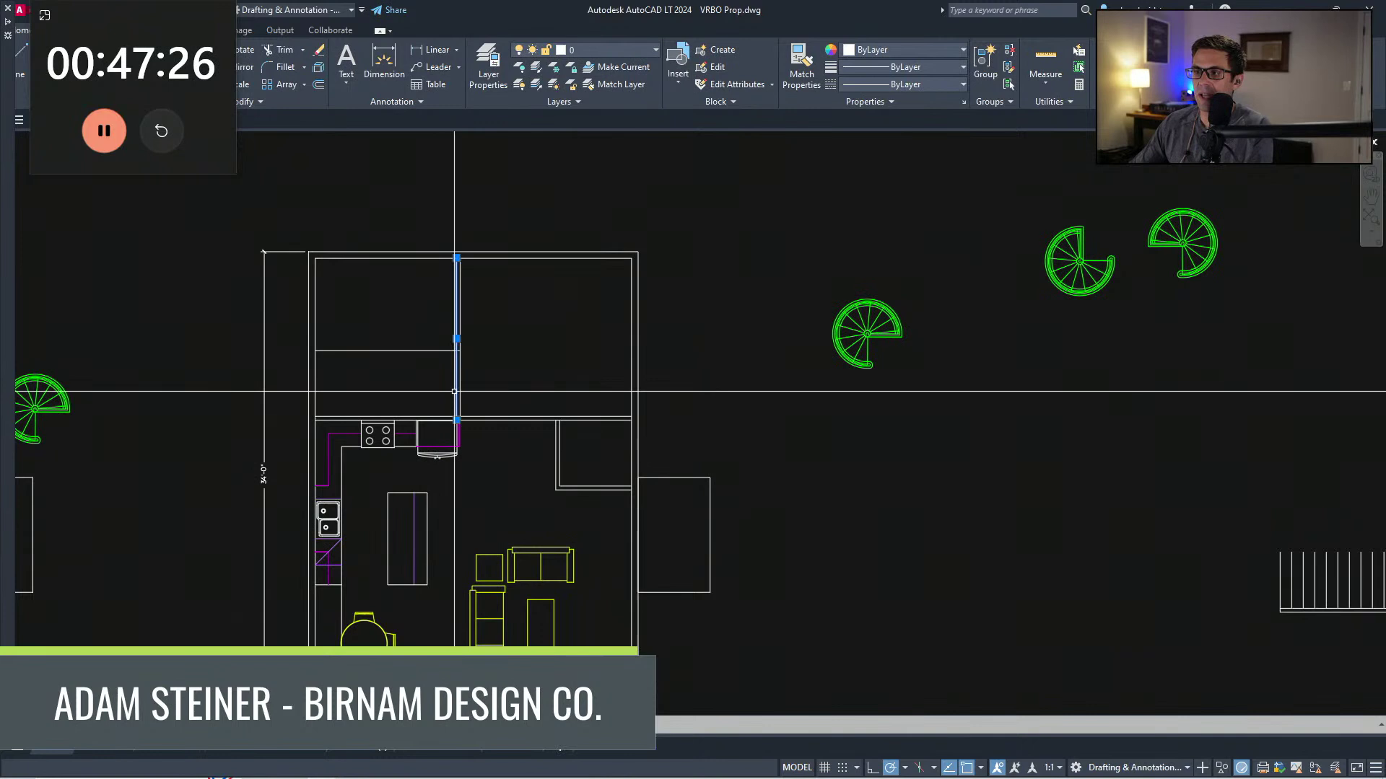
left_click(473, 257)
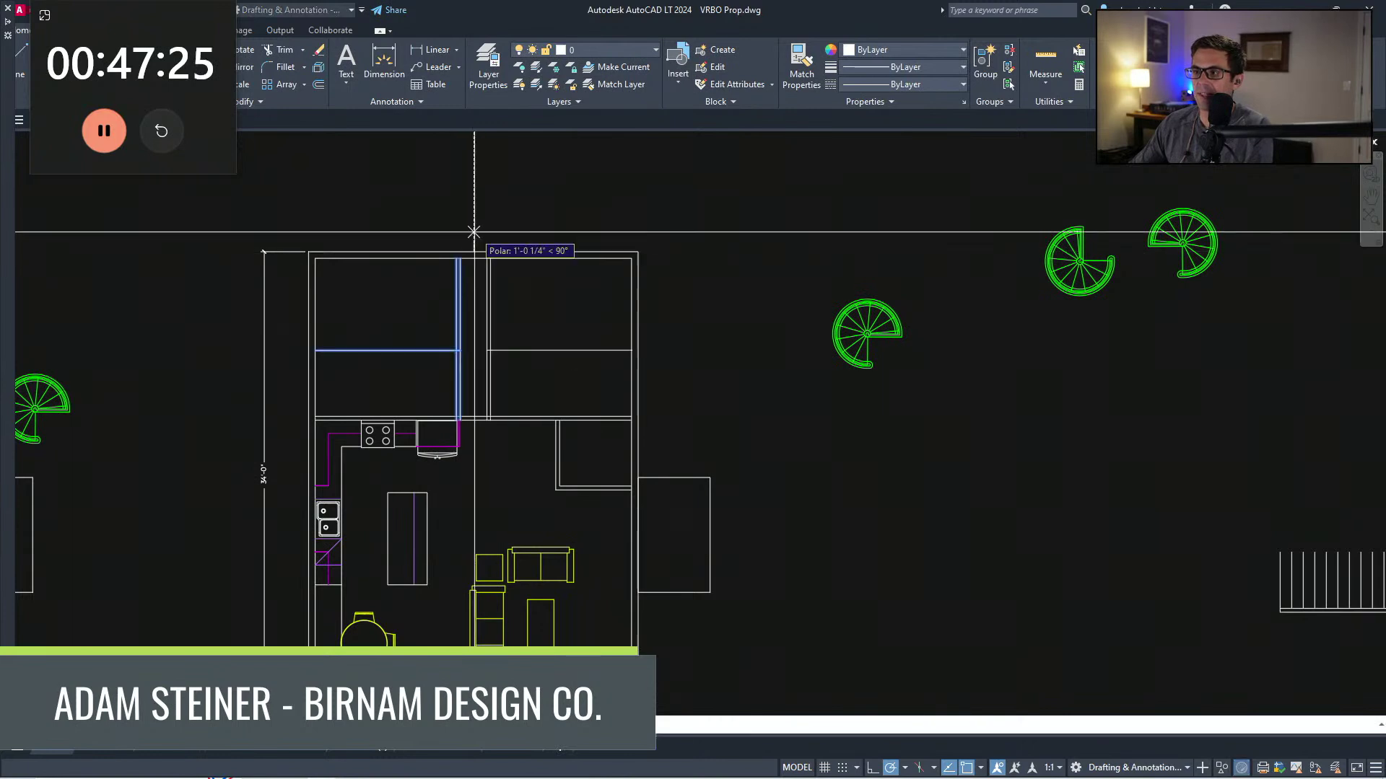
left_click(473, 230)
type("y")
key("Return")
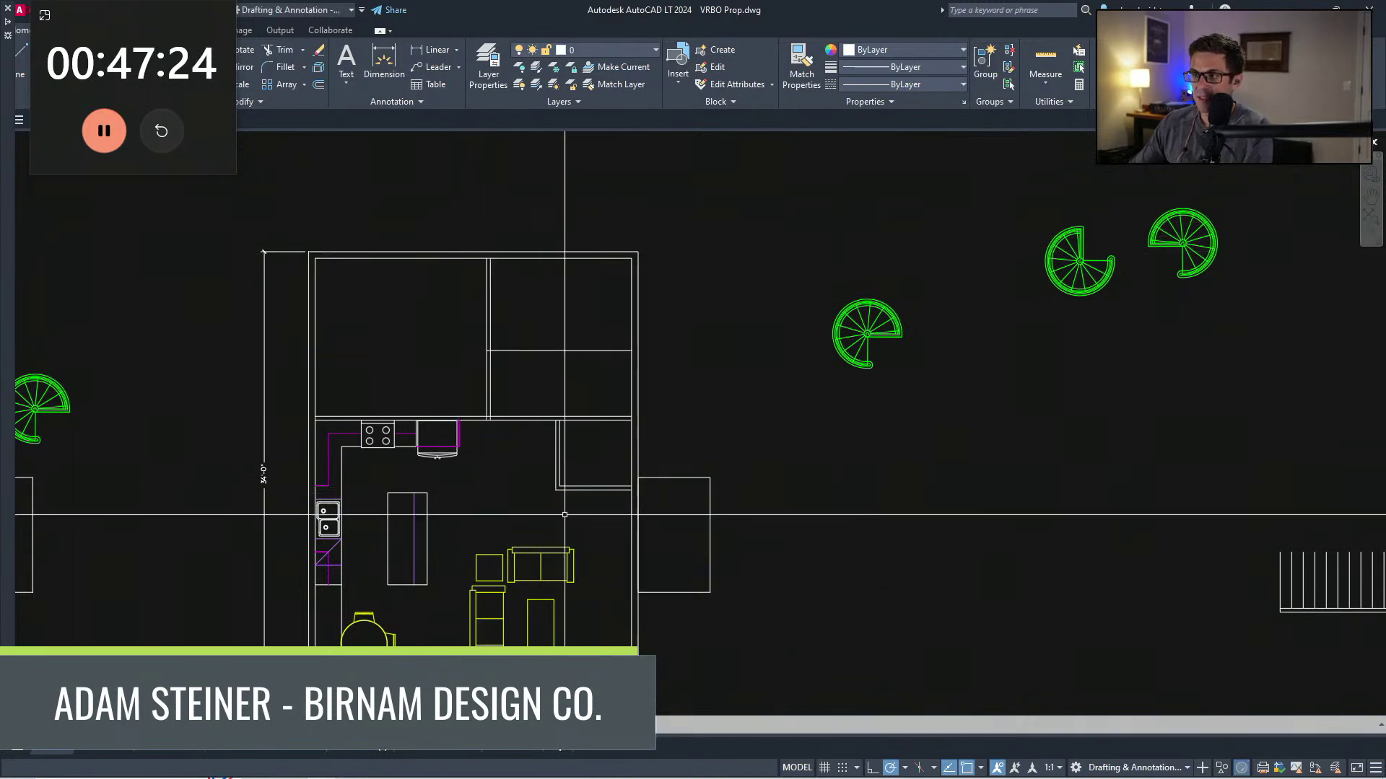
Step: Delete the original plan's remaining enclosure walls below the upper rooms
middle_click_drag(528, 399, 529, 410)
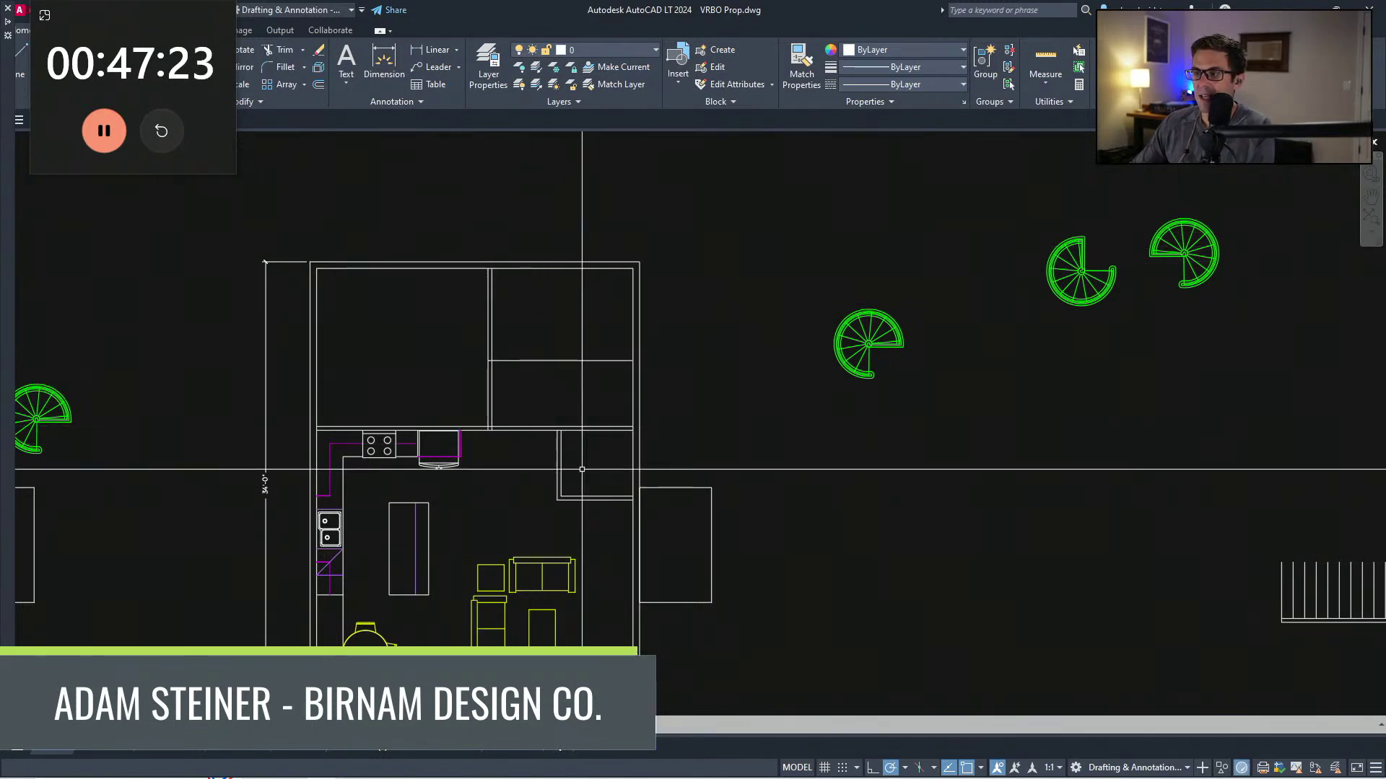
left_click(486, 405)
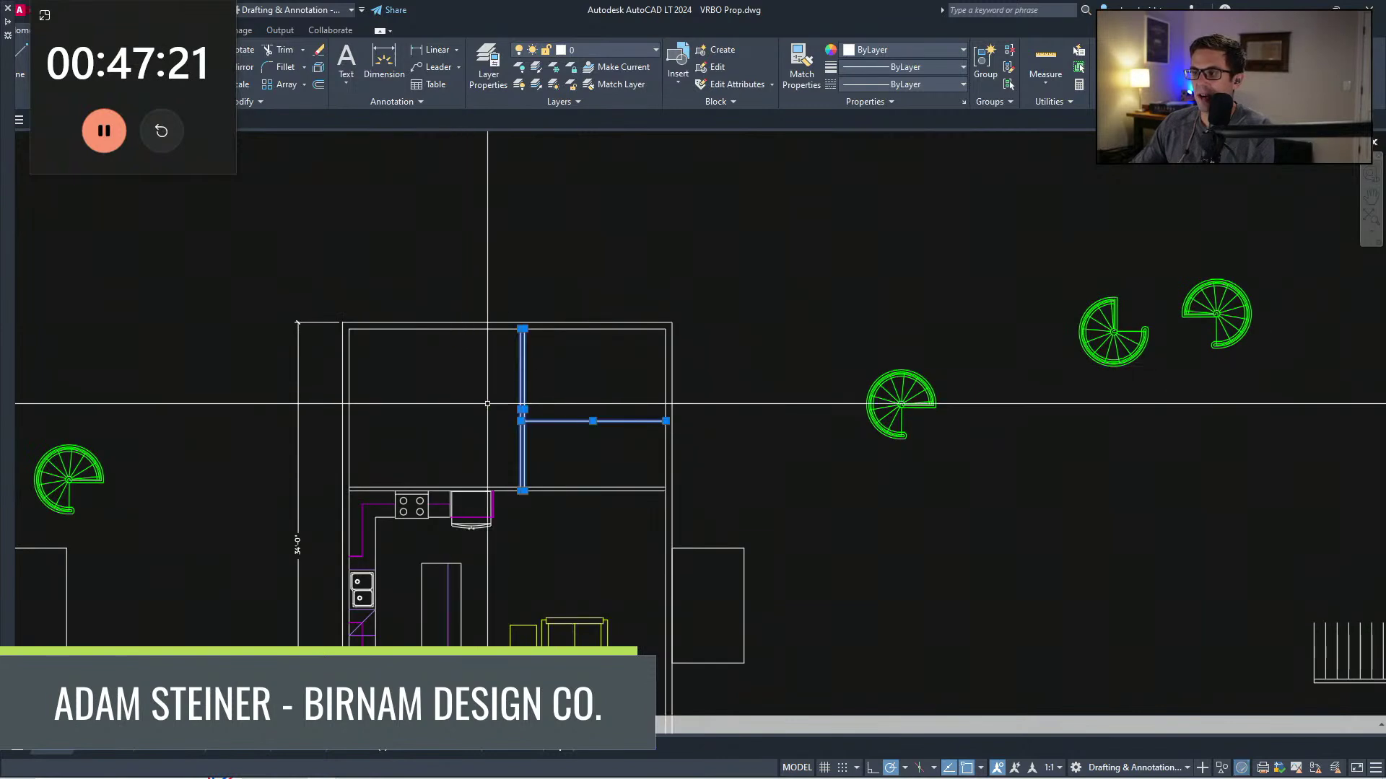
key("Escape")
middle_click_drag(558, 463, 558, 419)
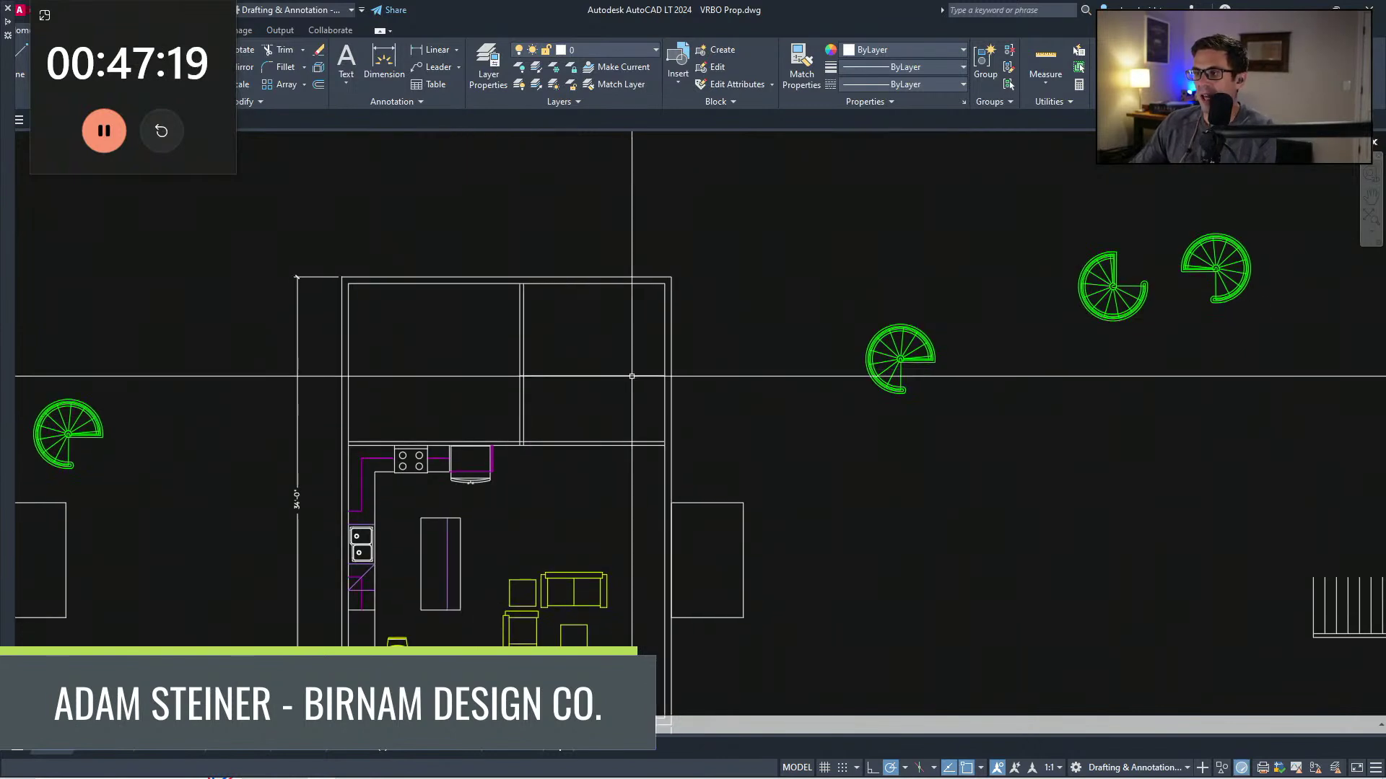
Step: Delete the double vertical partition between the original plan's upper rooms, keeping the horizontal partition line
left_click(549, 413)
left_click(462, 388)
key("Escape")
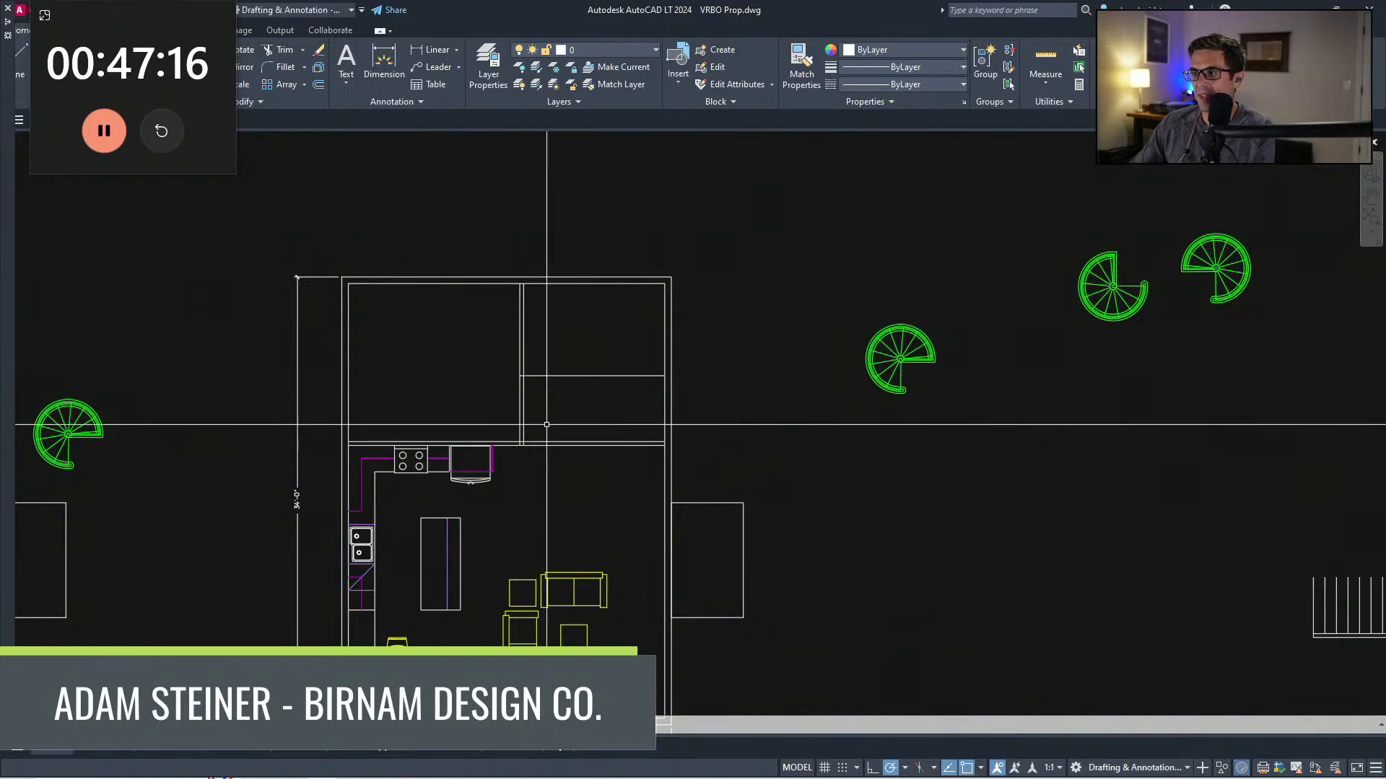
left_click(548, 424)
left_click(476, 397)
key("Delete")
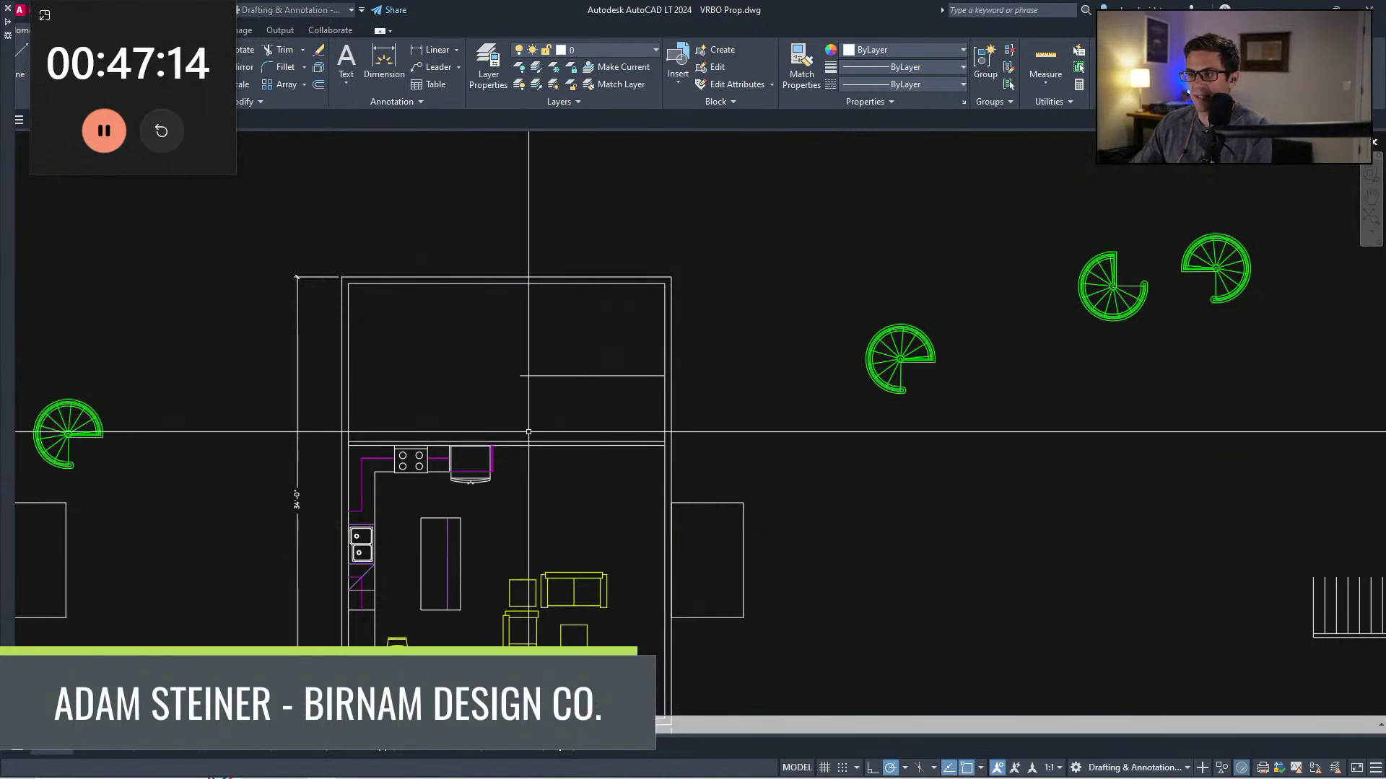
Step: Offset the vertical magenta line beside the original plan's refrigerator along the kitchen wall, away from the range
scroll(528, 452, "up", 2)
scroll(471, 451, "up", 4)
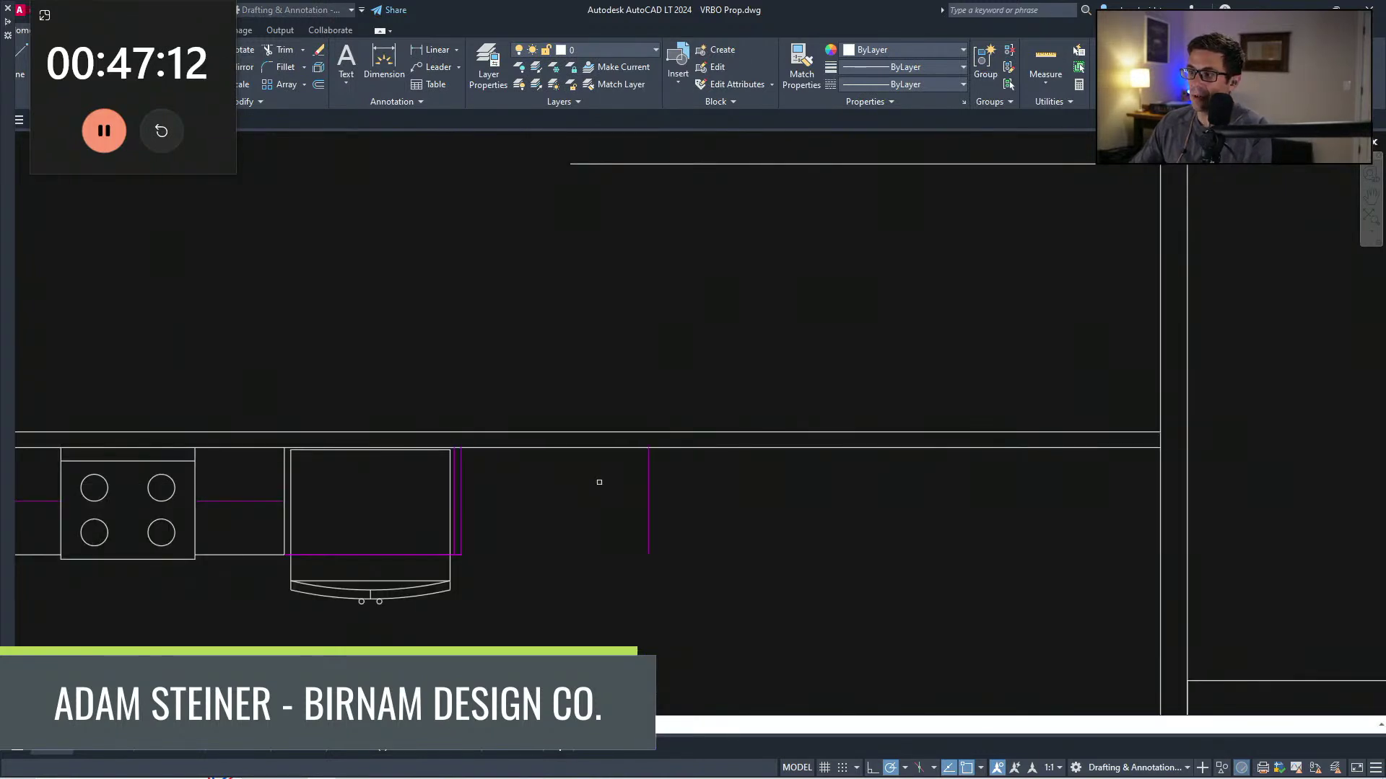
scroll(599, 482, "down", 5)
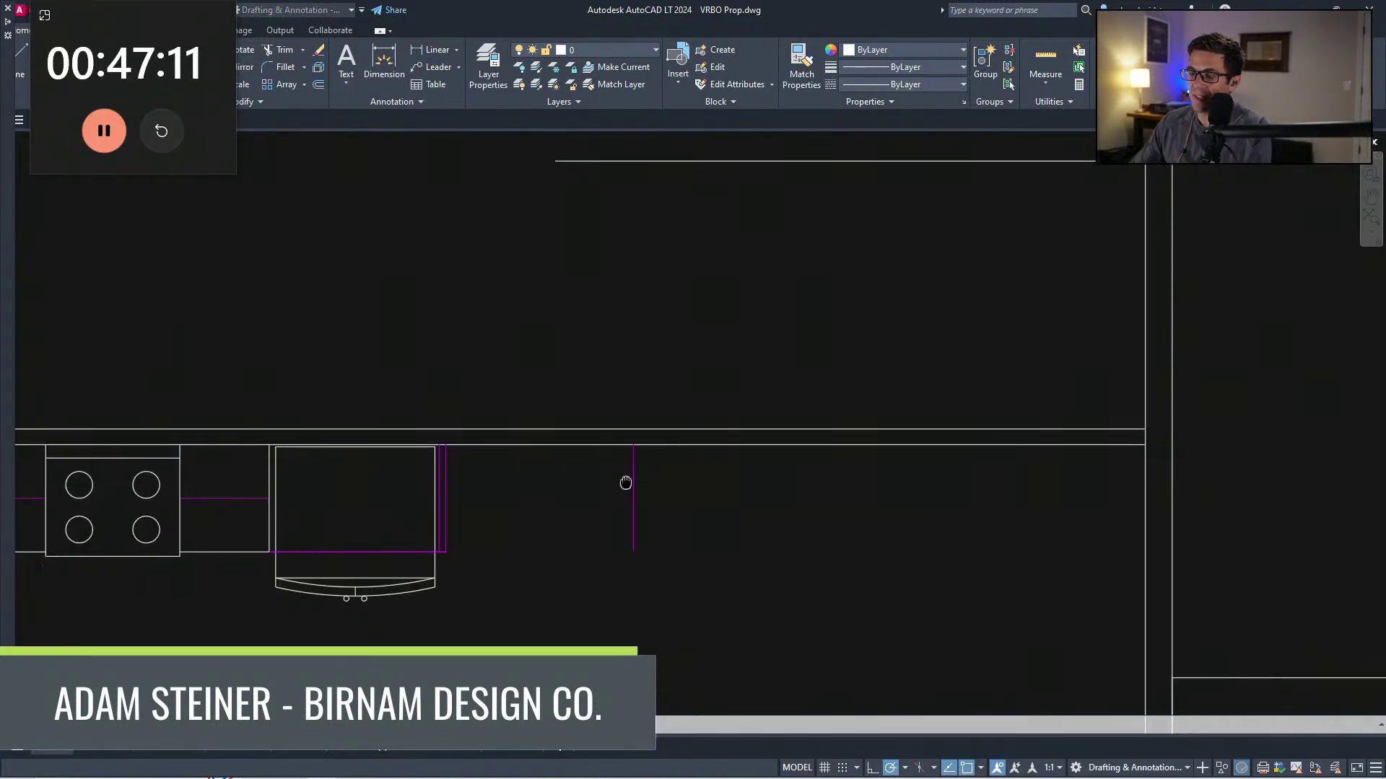
Step: Add a double-line vertical partition aligned with the offset magenta line, running from the kitchen wall up to the exterior wall
left_click(509, 192)
key("Escape")
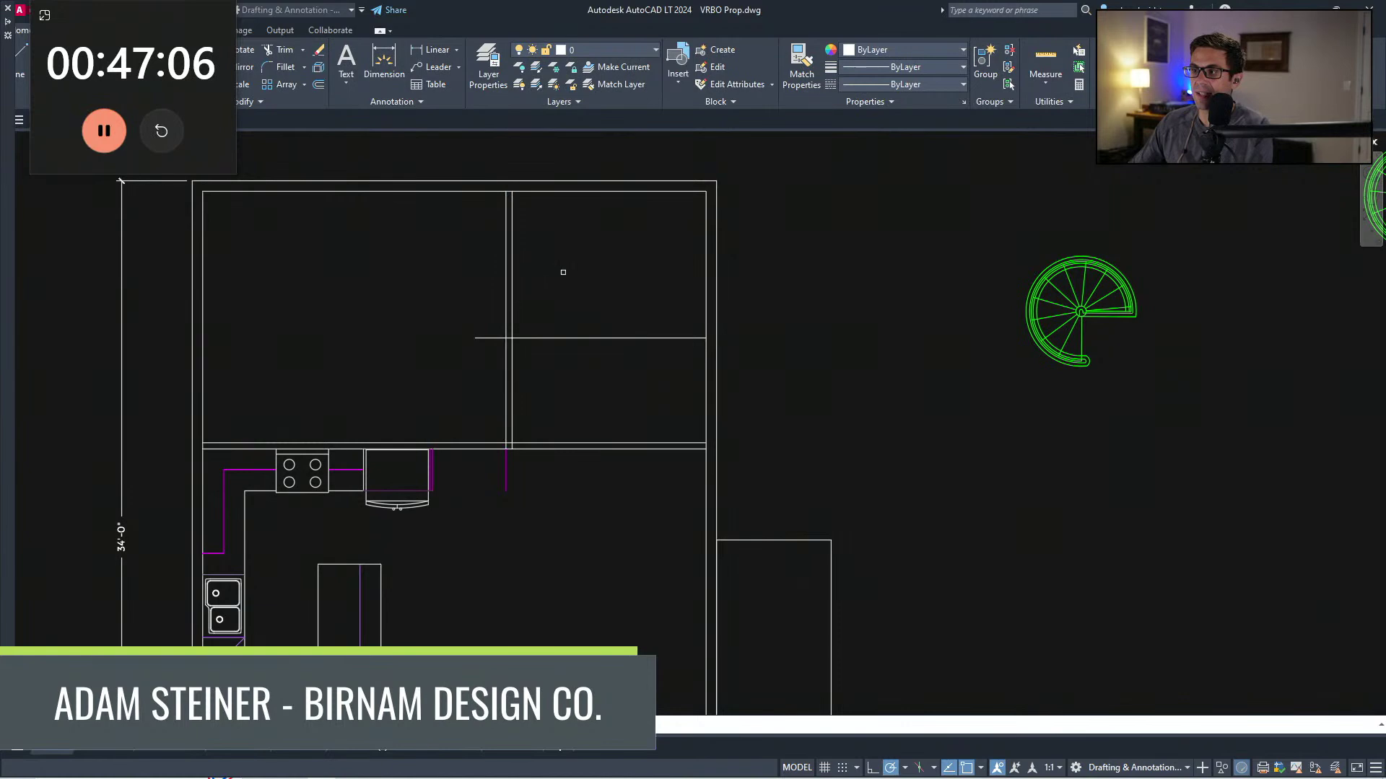
Step: Trace the plan's exterior outline with a rectangle between opposite corners and delete that rectangle
scroll(563, 272, "down", 2)
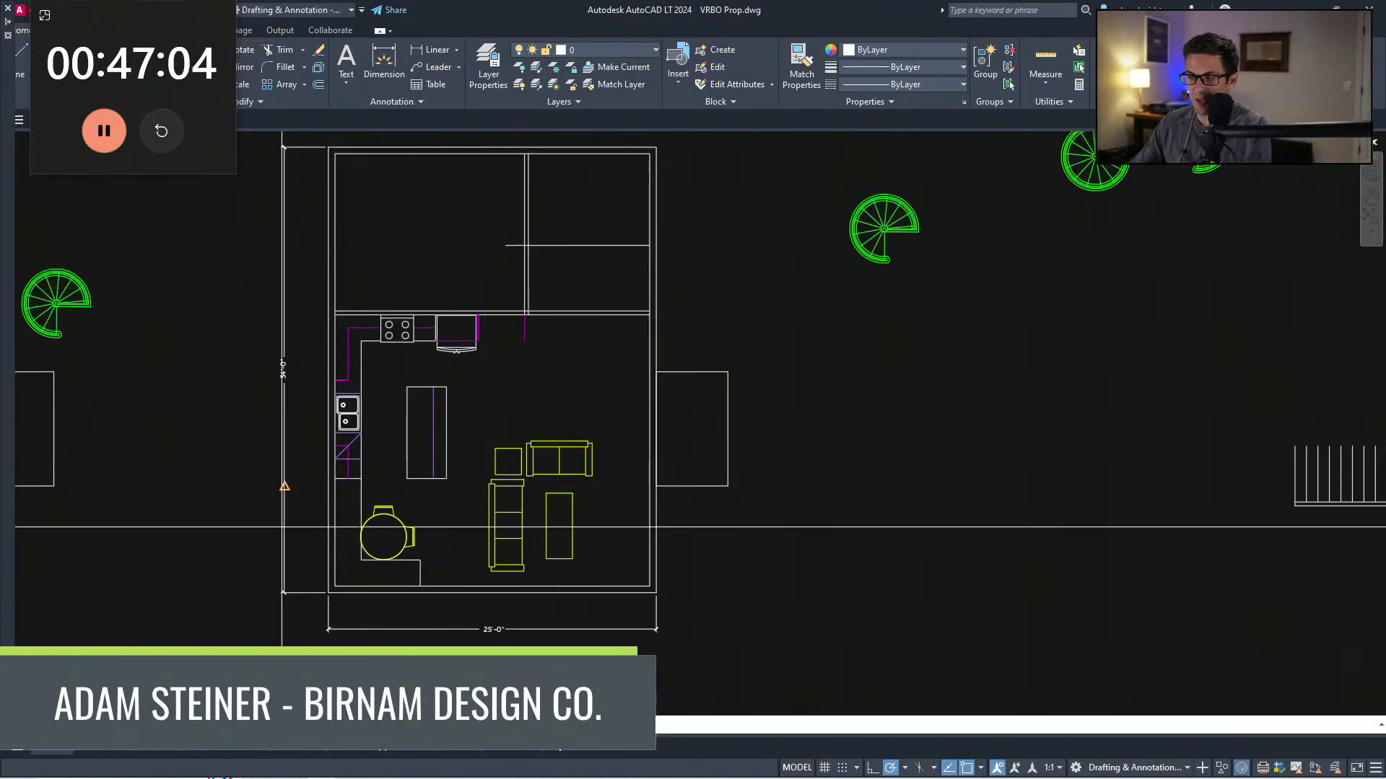
left_click(329, 593)
middle_click_drag(644, 150, 630, 243)
left_click(642, 241)
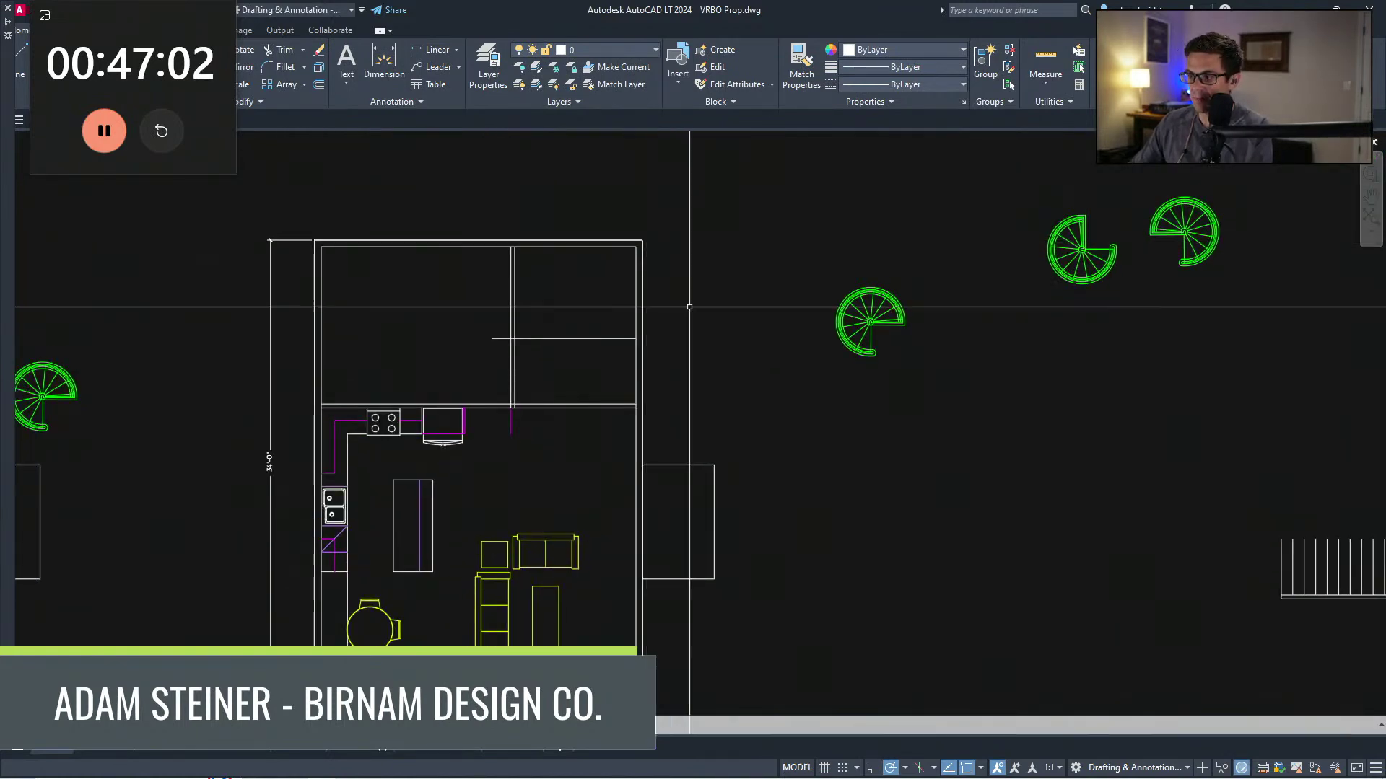
left_click(642, 254)
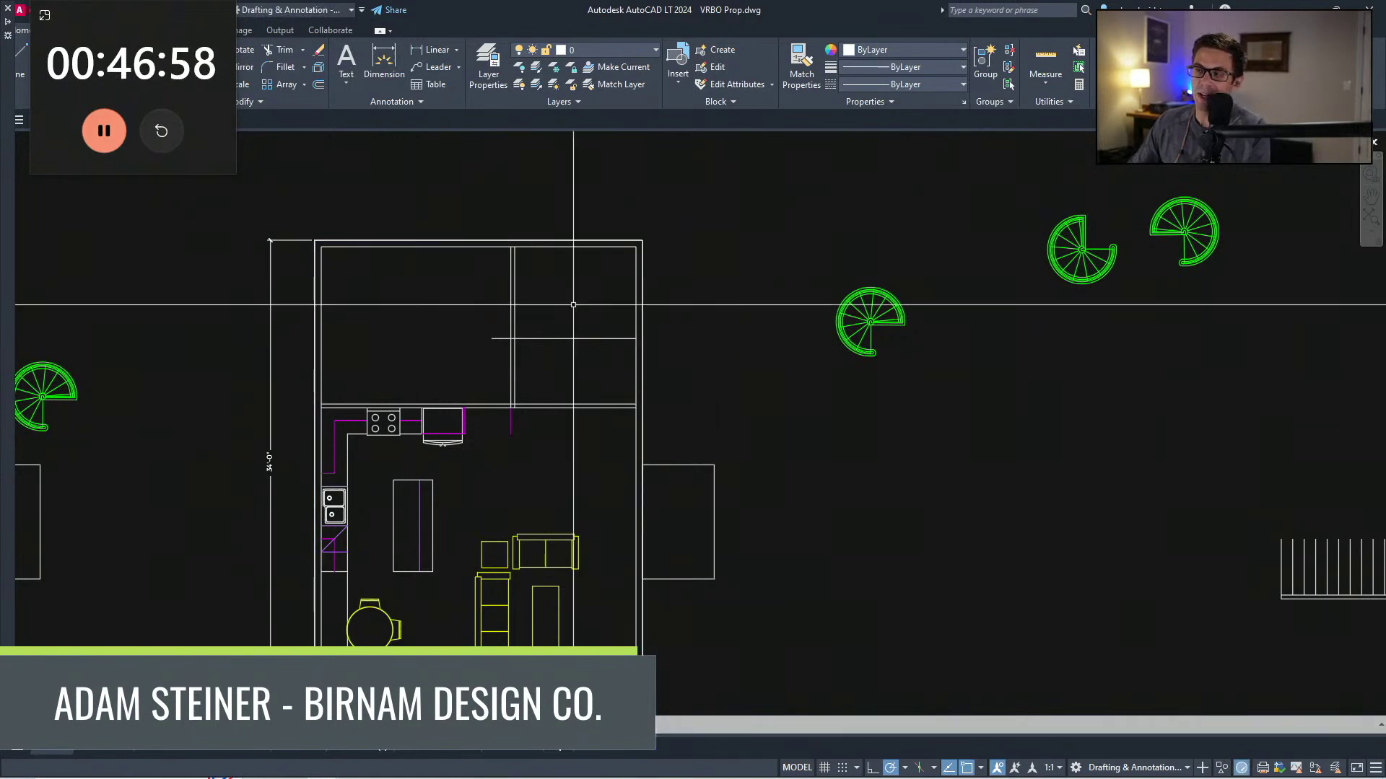
left_click(642, 261)
left_click(705, 317)
key("Delete")
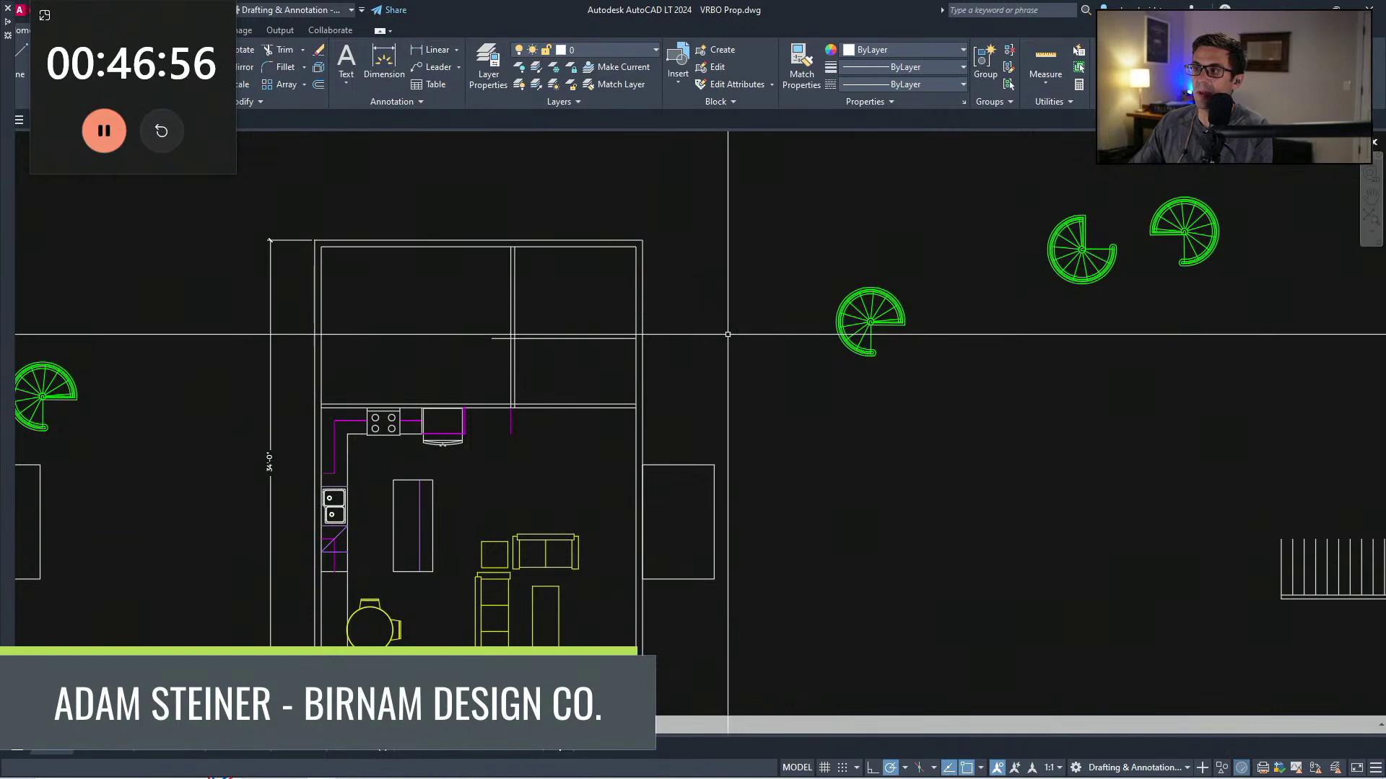
Step: Delete the horizontal partition line crossing the original plan's upper-right room
scroll(684, 378, "down", 2)
scroll(612, 389, "up", 2)
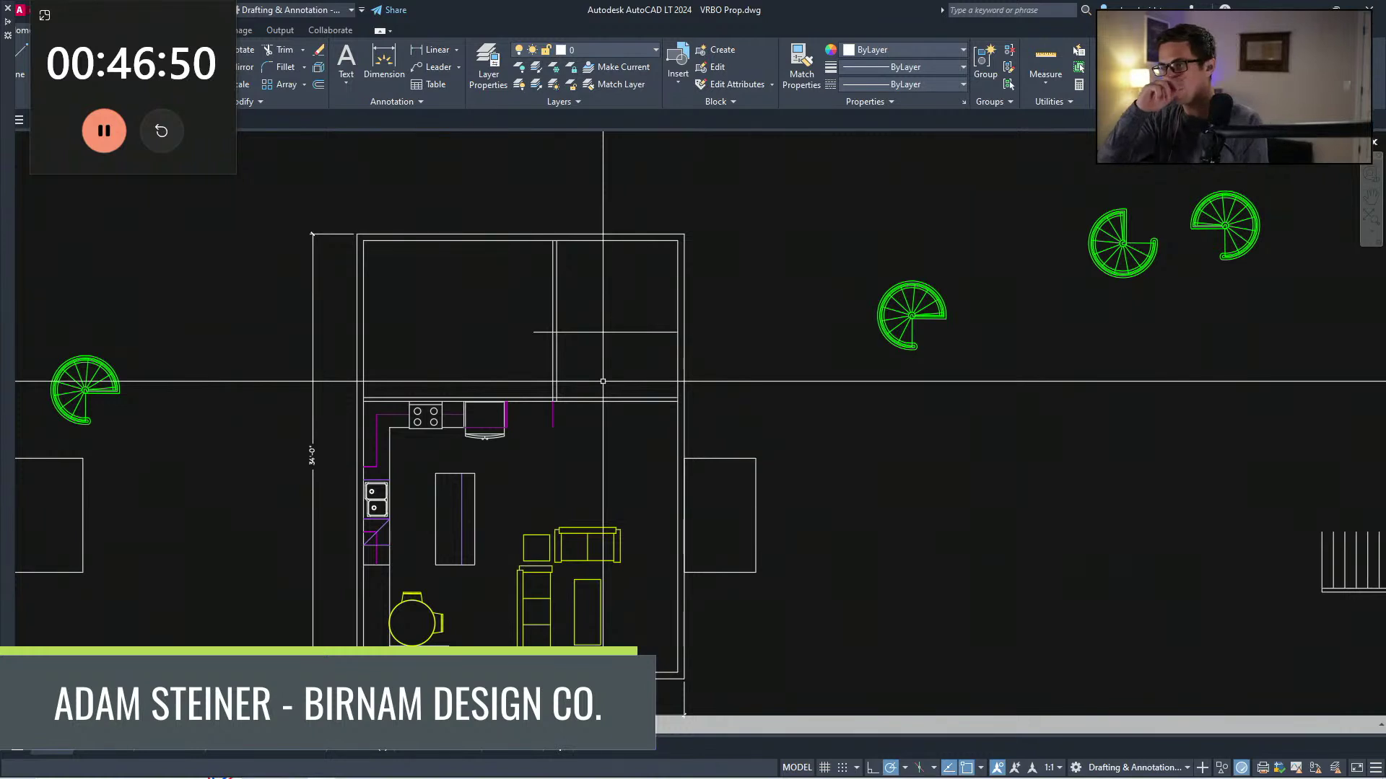
scroll(603, 380, "up", 2)
scroll(594, 390, "down", 2)
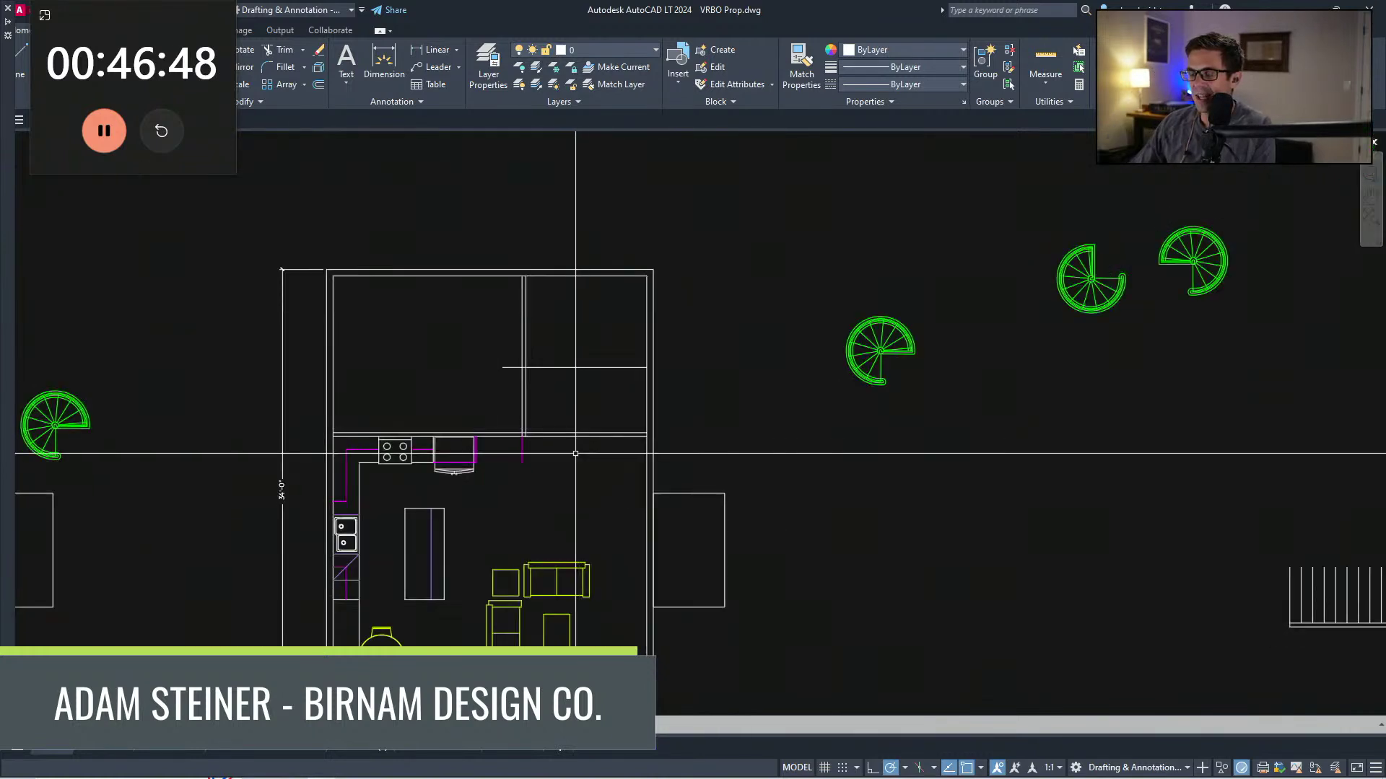
left_click(599, 369)
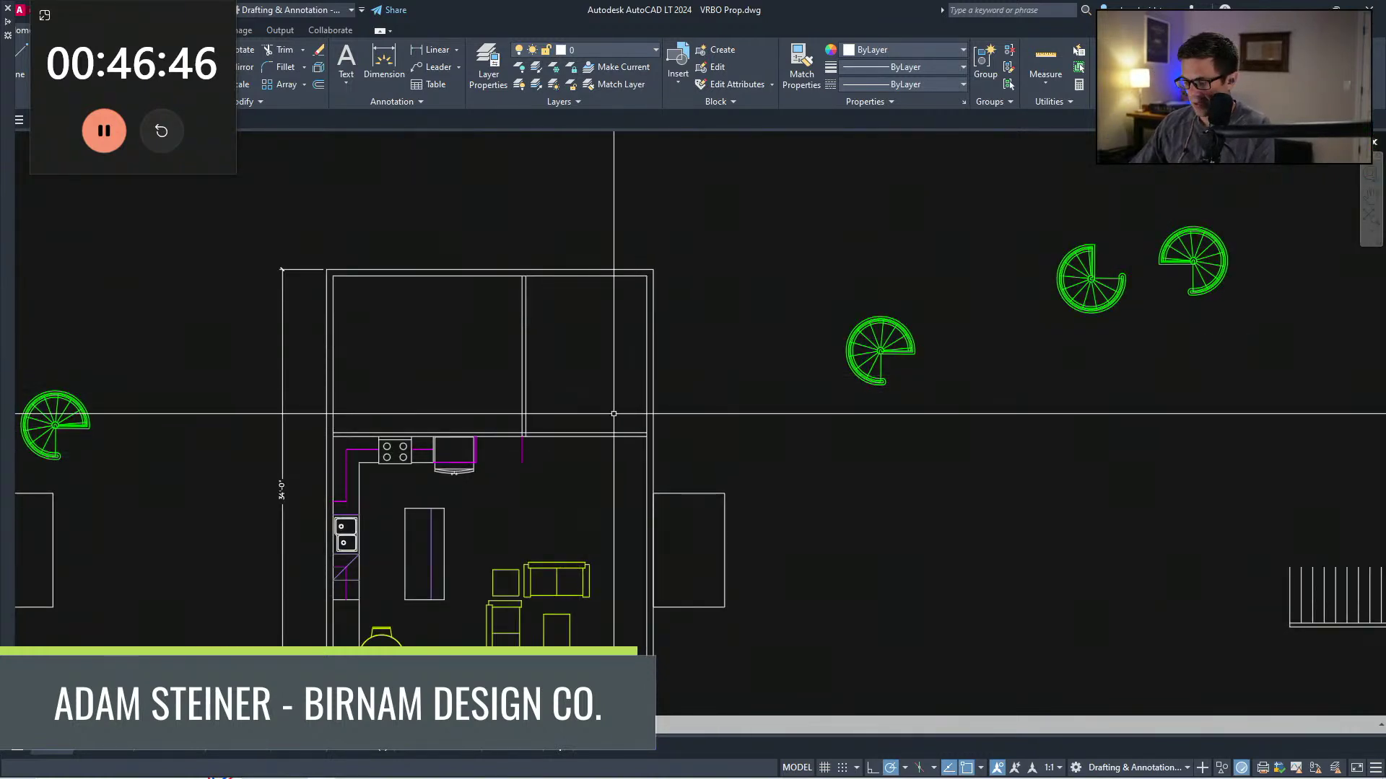
Step: Try offsetting the right exterior wall's inner line into the plan and delete the full-length copy
left_click(647, 338)
left_click(635, 382)
key("Escape")
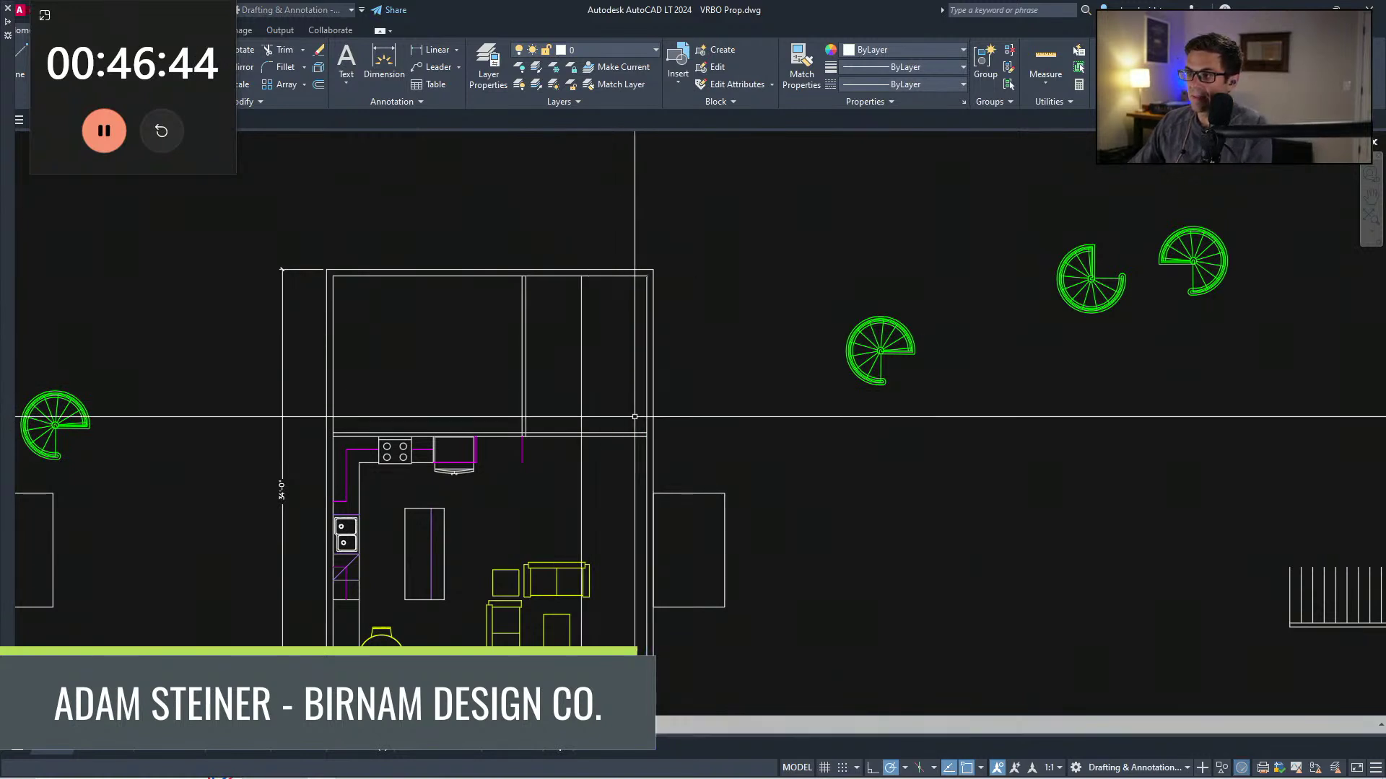
middle_click_drag(589, 462, 604, 397)
left_click(596, 313)
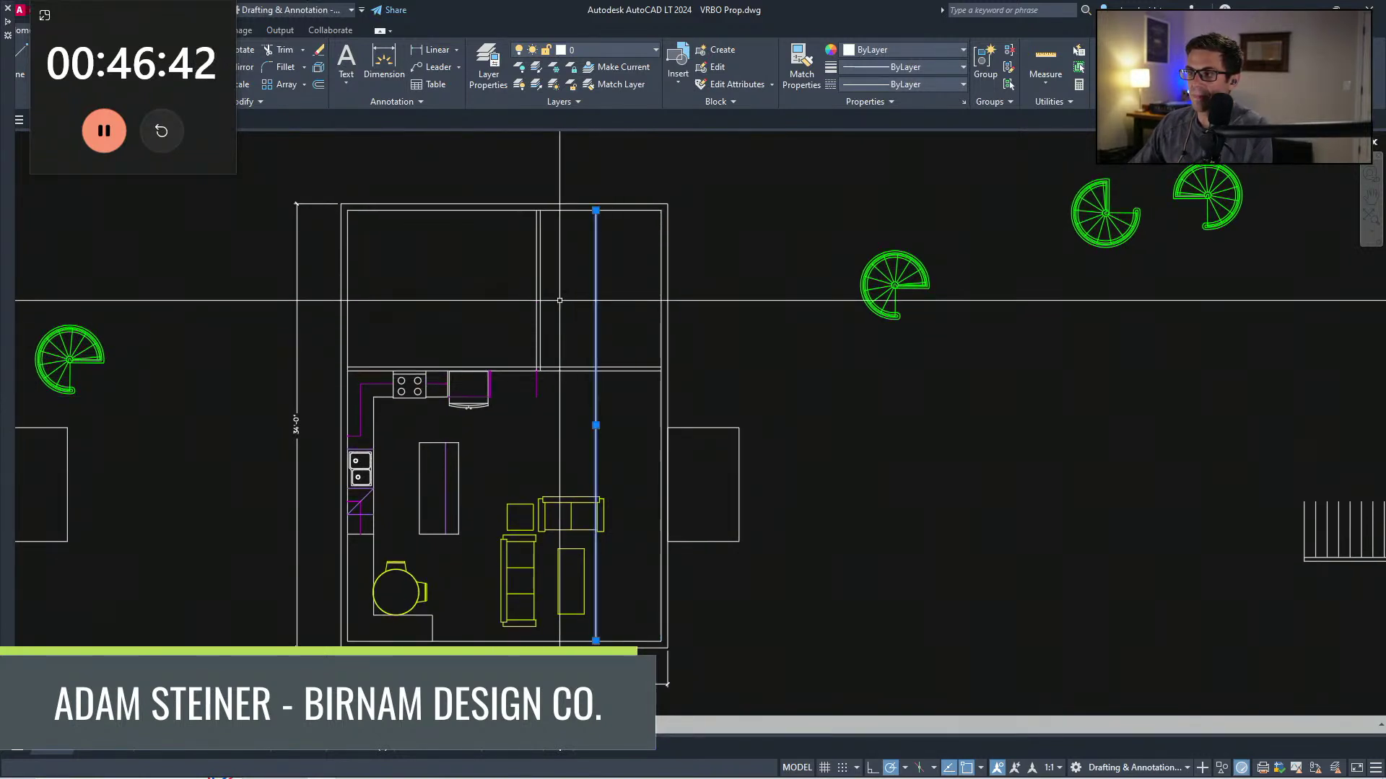
key("Delete")
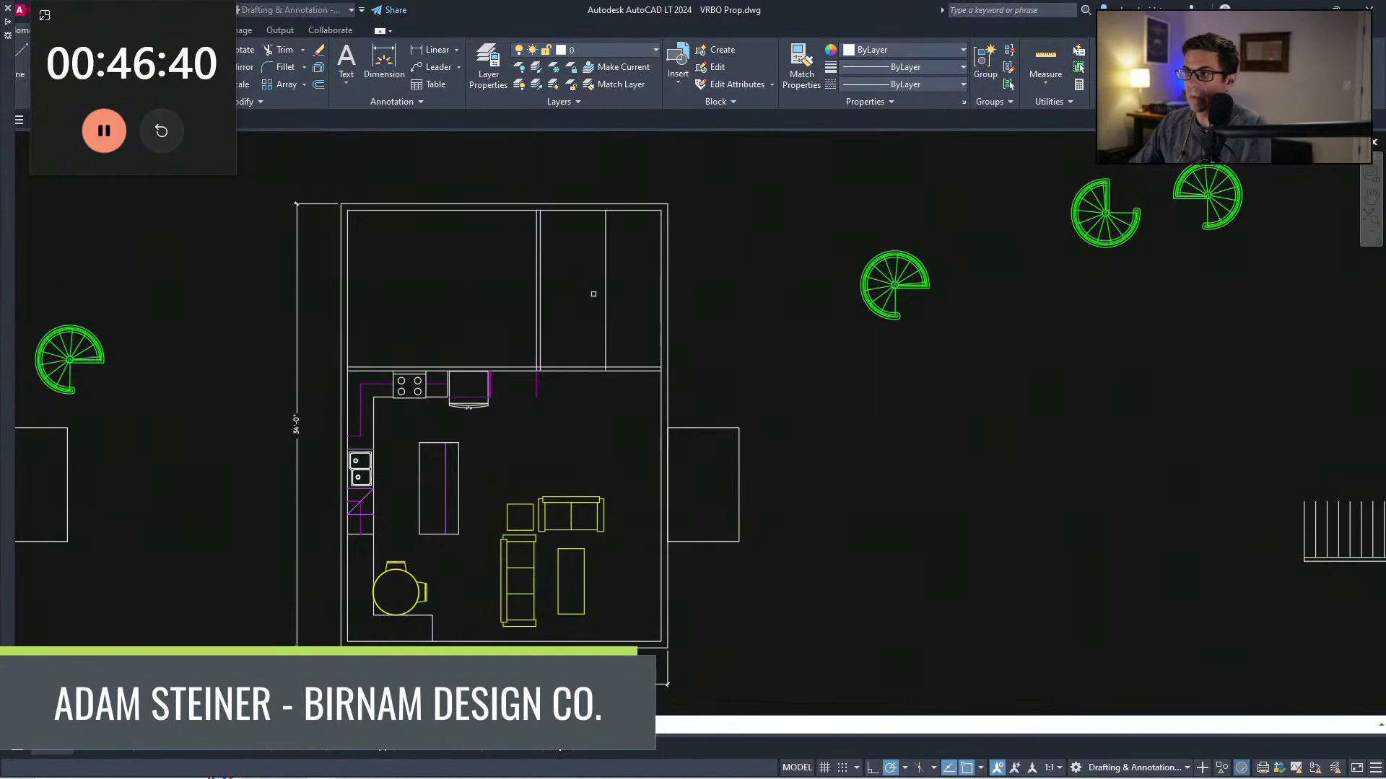
Step: Try a horizontal partition across the upper-right room, offsetting its line upward to form a double-line wall
middle_click_drag(594, 294, 580, 348)
scroll(616, 397, "up", 2)
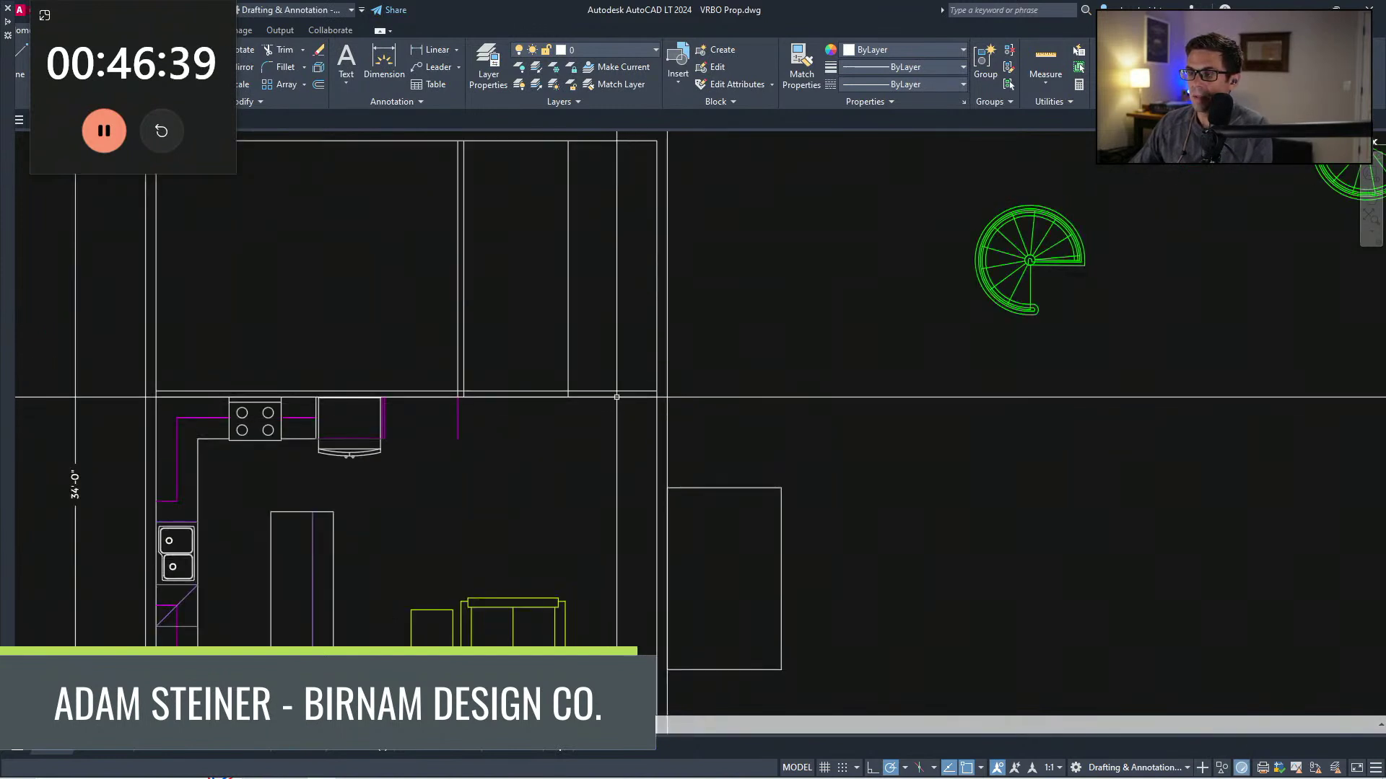
middle_click_drag(616, 397, 619, 414)
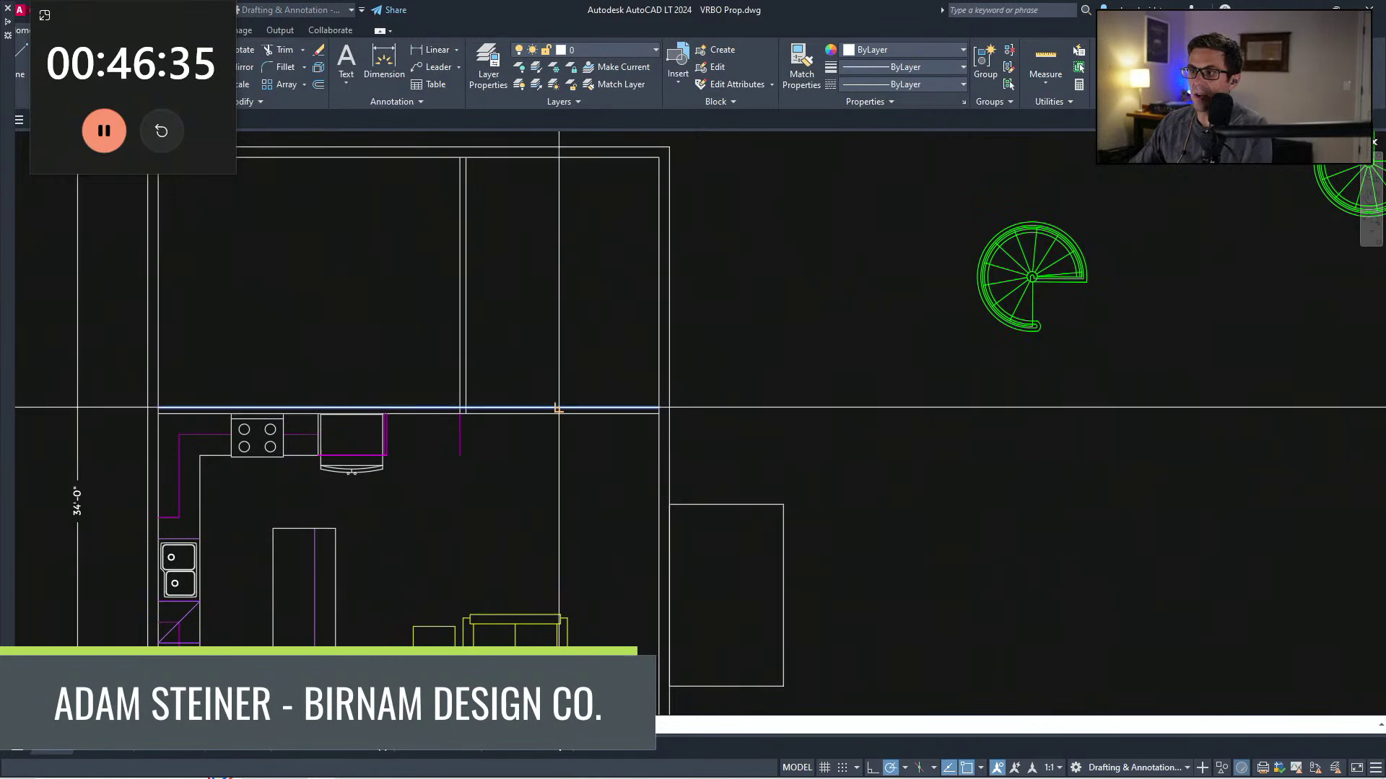
scroll(559, 409, "down", 2)
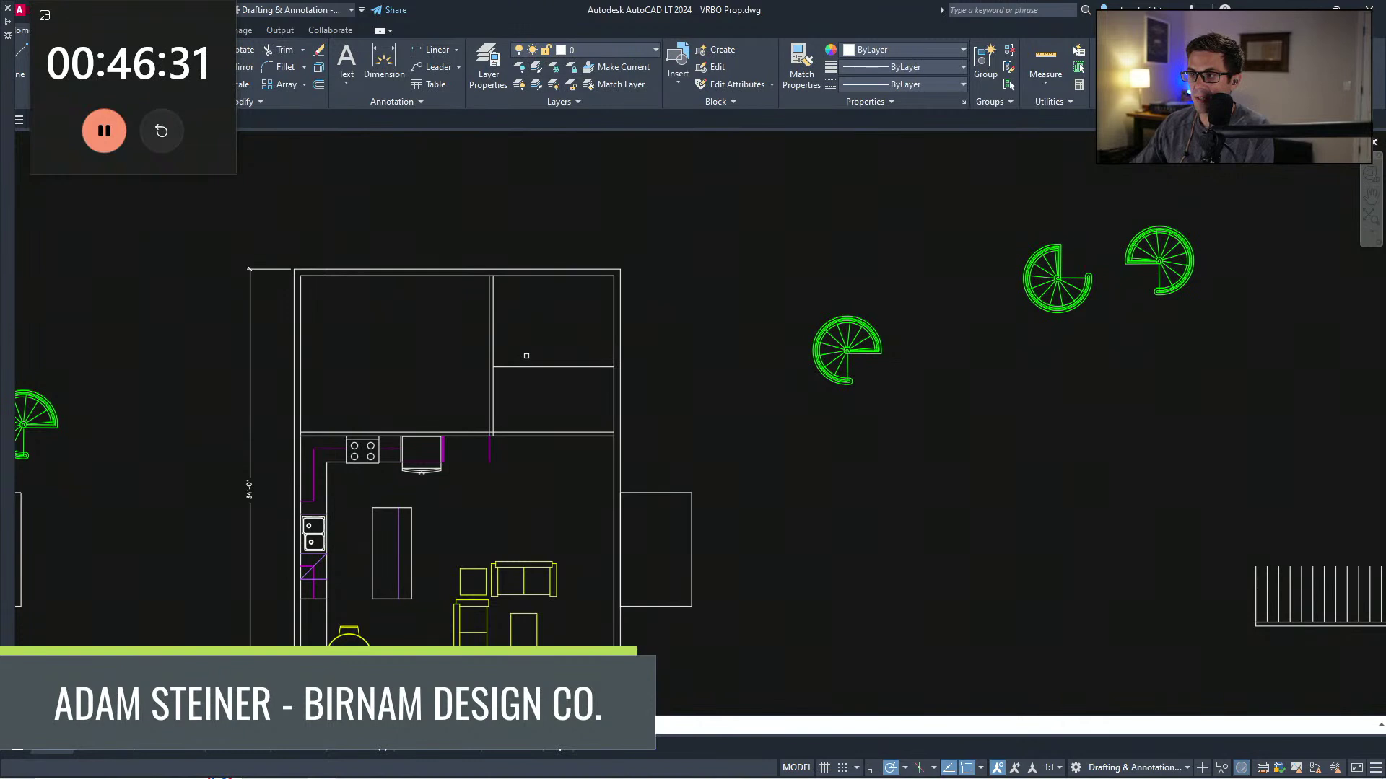
left_click(527, 366)
left_click(530, 354)
key("Return")
middle_click_drag(539, 346, 563, 322)
left_click_drag(577, 353, 563, 323)
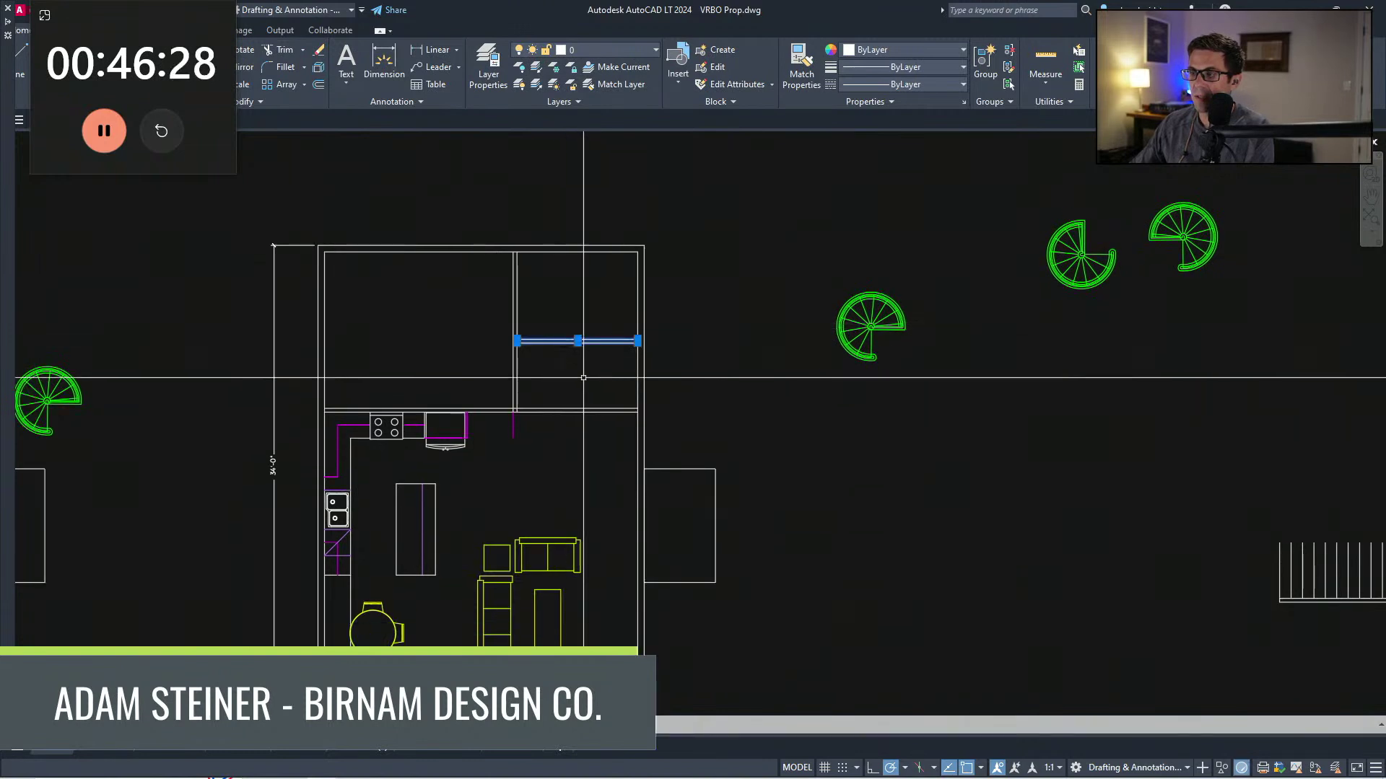
key("Escape")
Step: Try a vertical line offset from the right exterior wall through the two small upper rooms
scroll(590, 393, "up", 2)
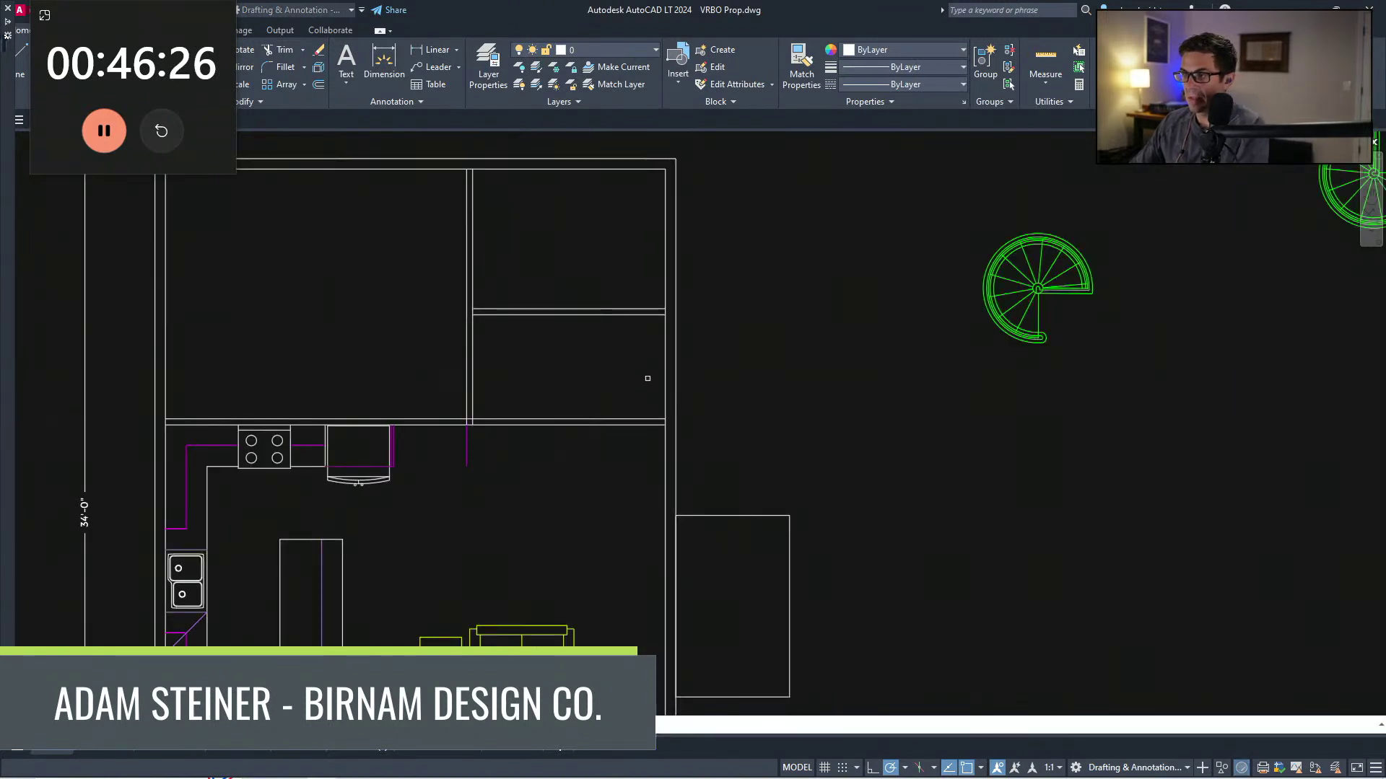
middle_click_drag(541, 345, 560, 367)
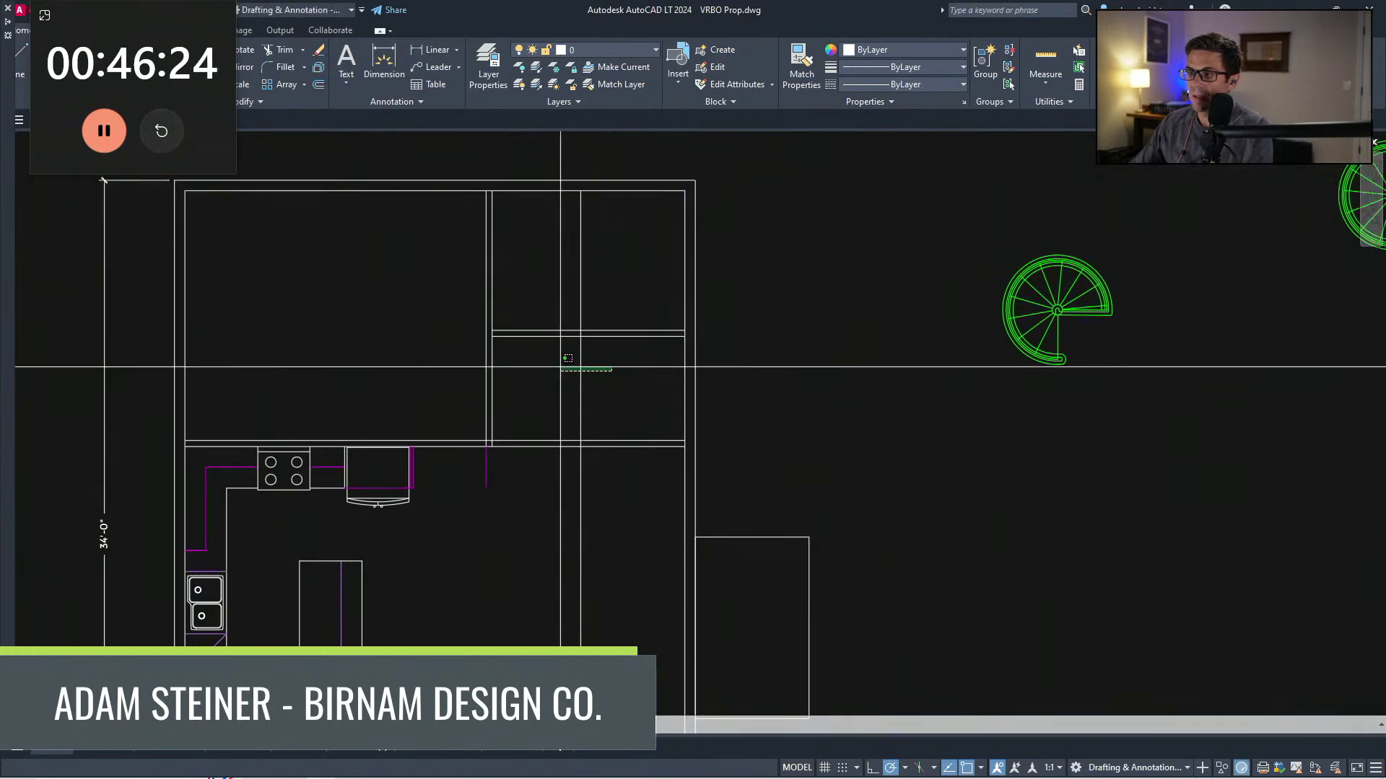
scroll(560, 366, "down", 2)
middle_click_drag(639, 426, 646, 448)
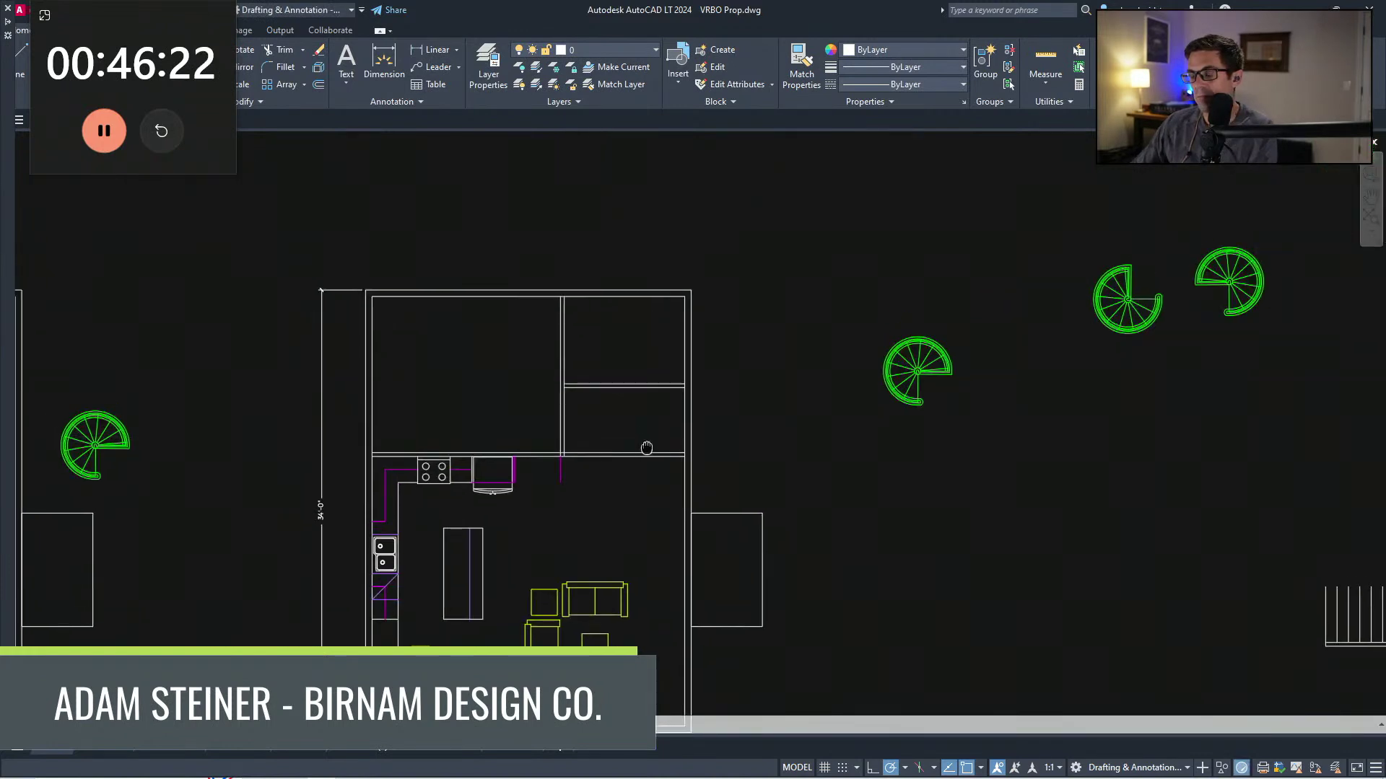
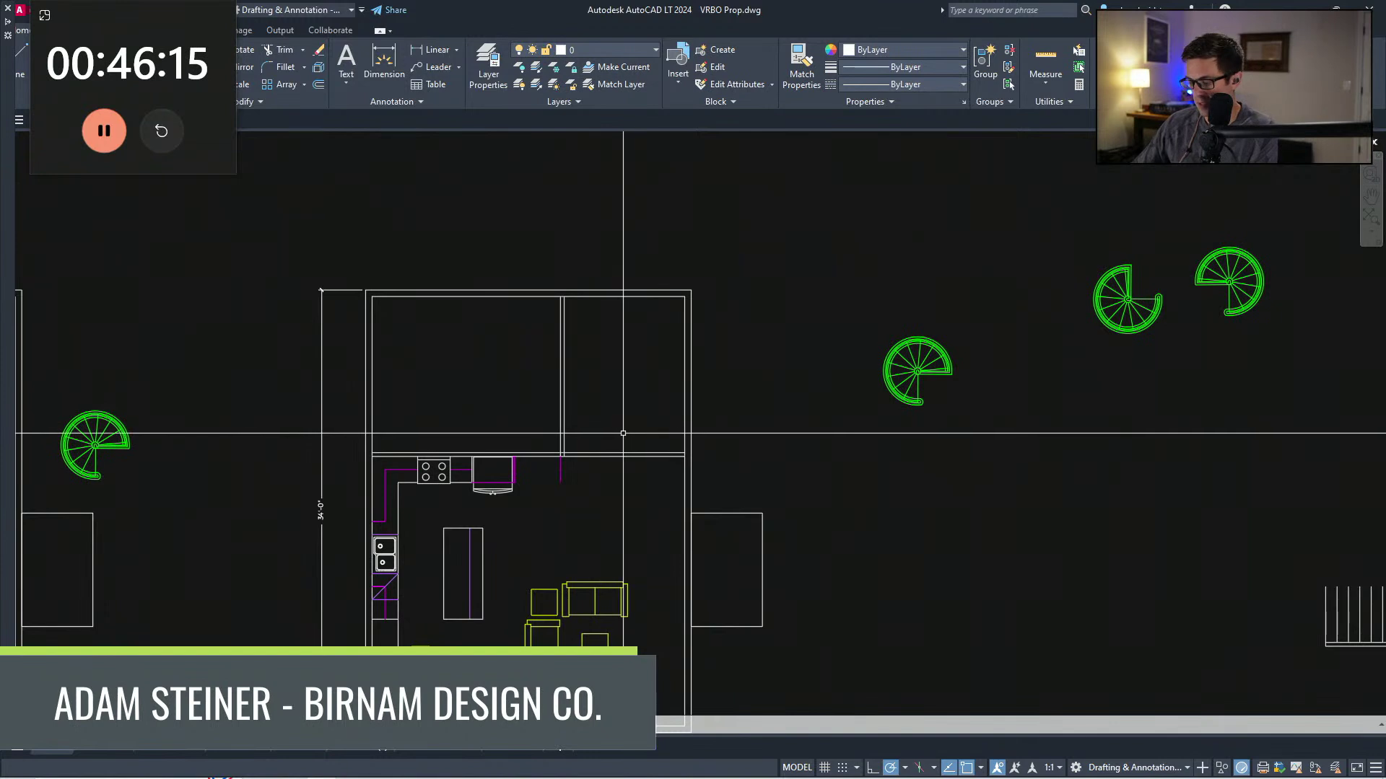
Step: Replace the double horizontal partition with a double-line vertical one offset from the right exterior wall and trimmed to the upper room's height
left_click(631, 383)
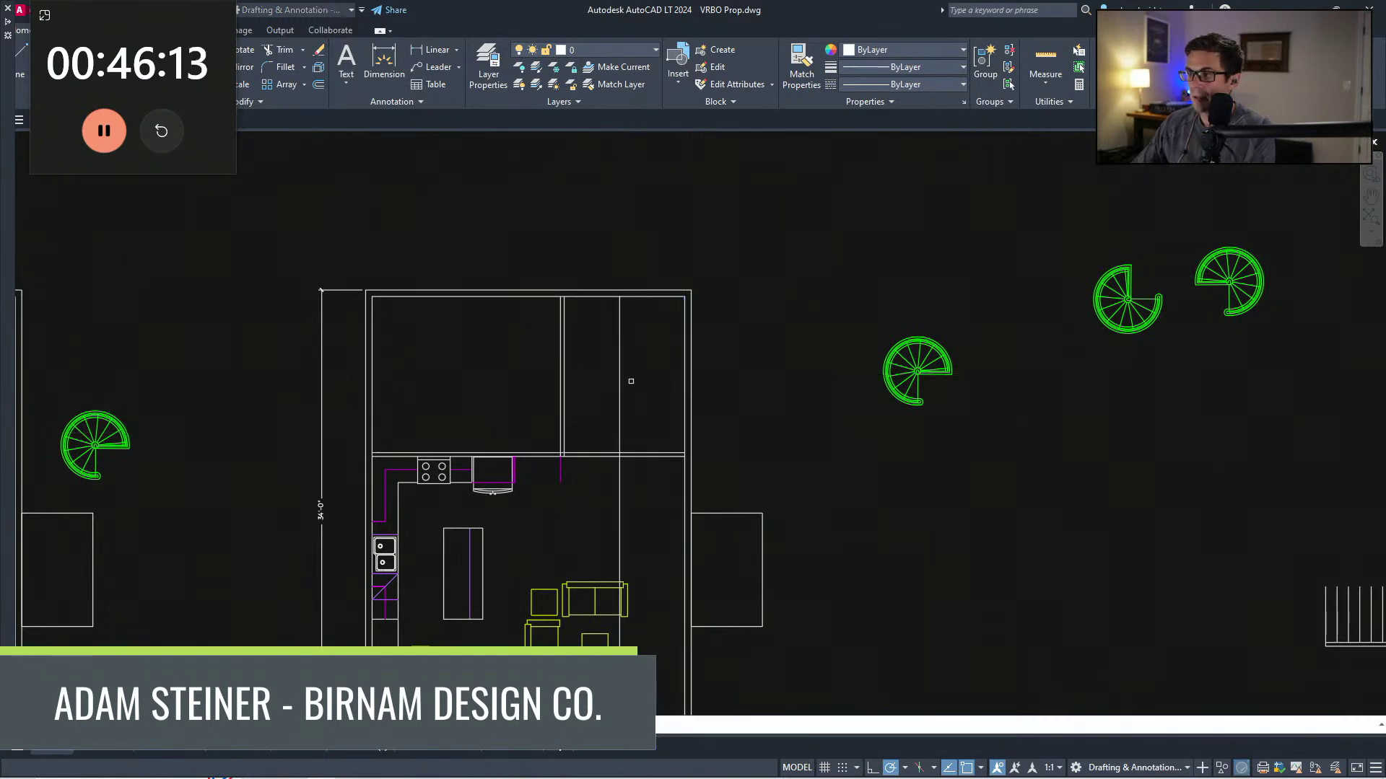
key("Escape")
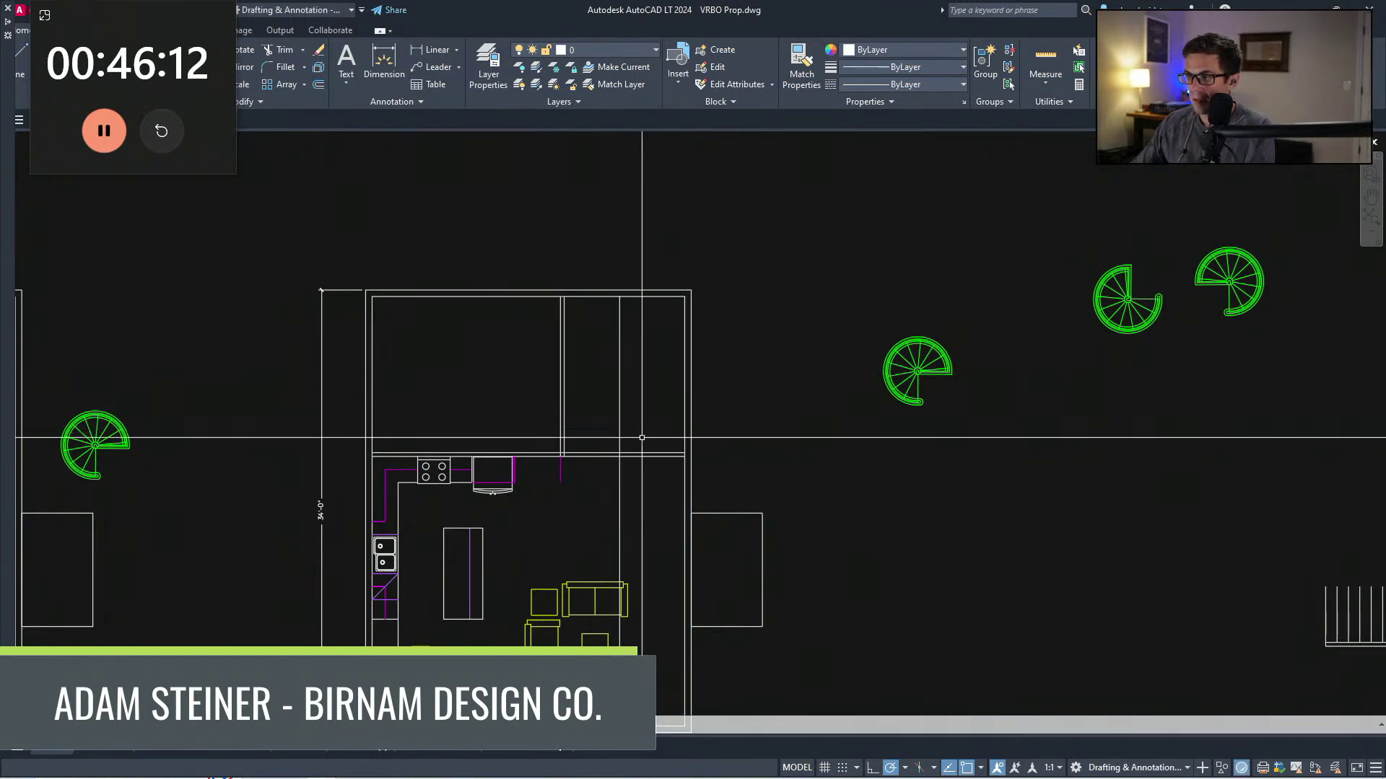
type("o")
scroll(622, 450, "up", 2)
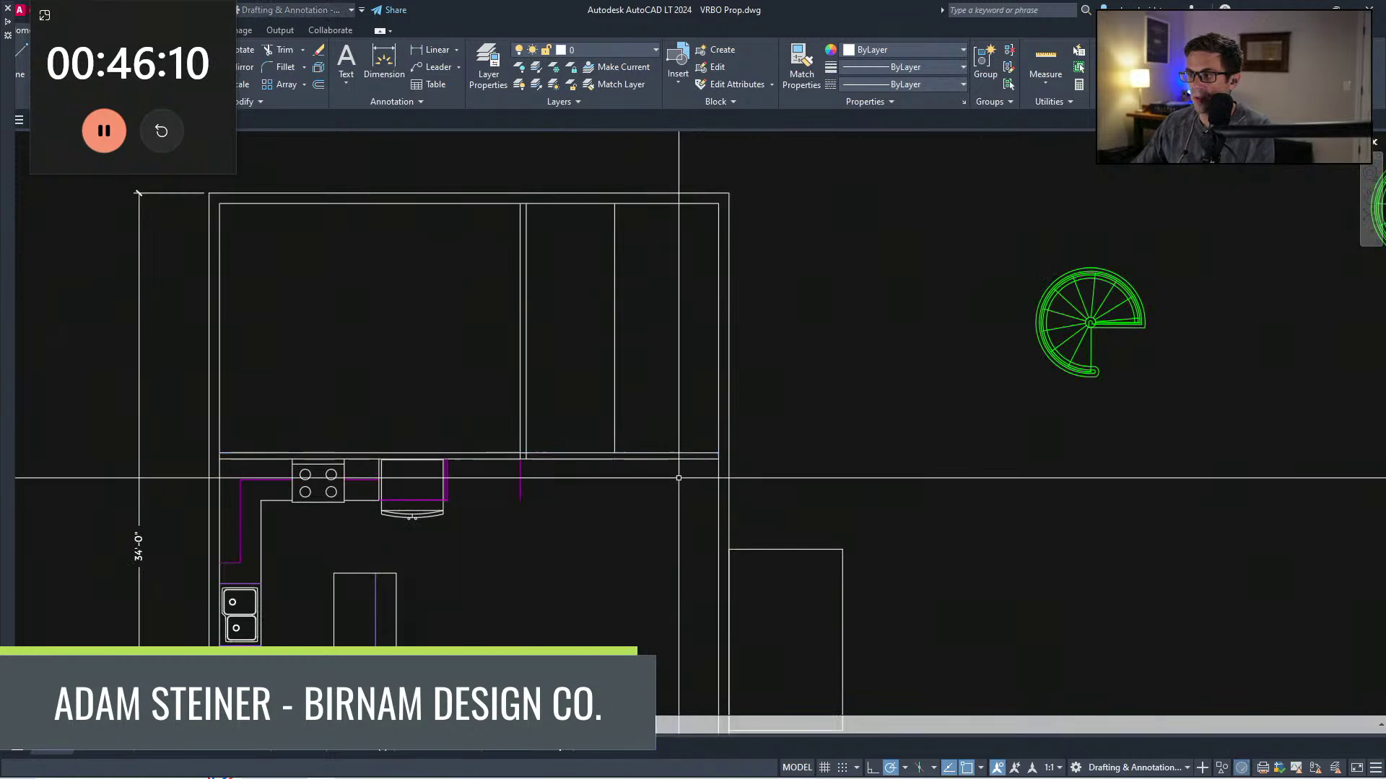
scroll(607, 456, "down", 3)
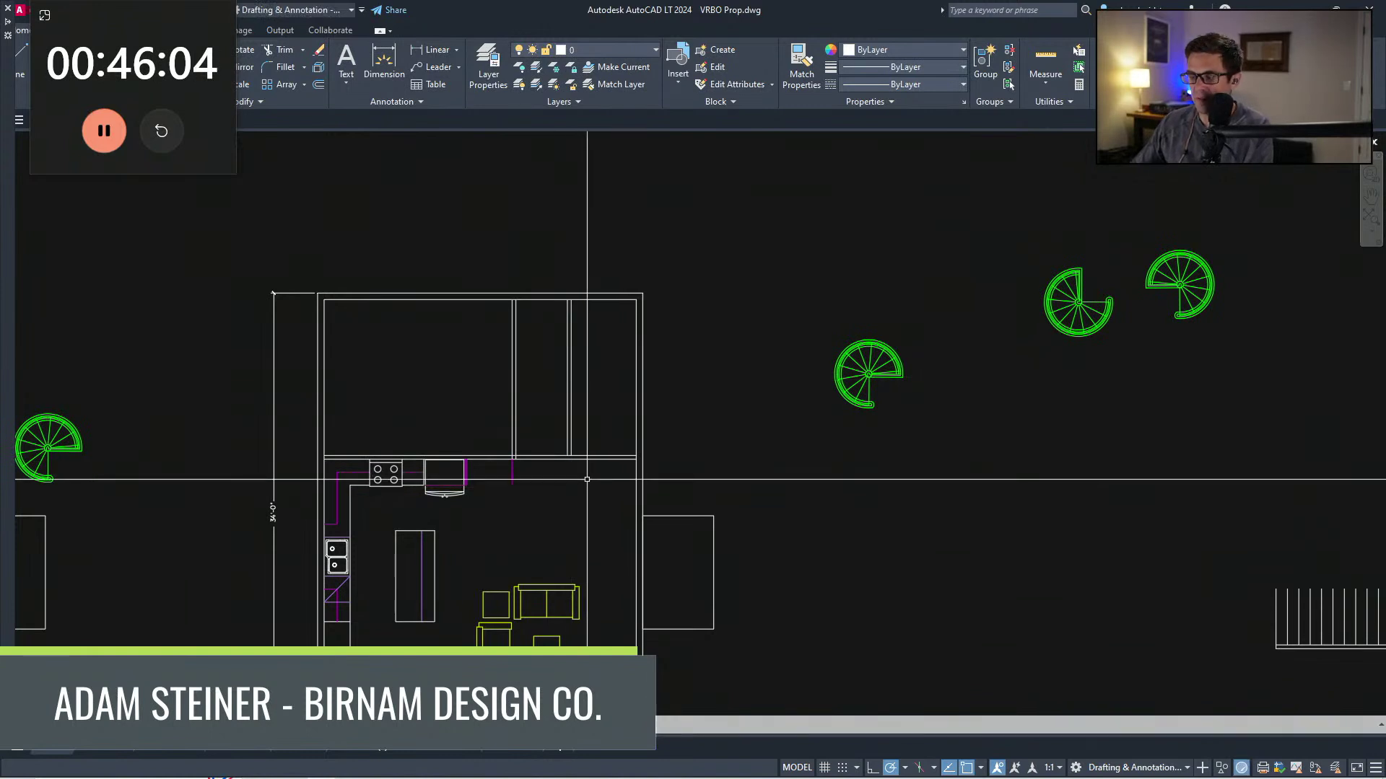
Step: Draw a horizontal partition line from the new double vertical partition to the right exterior wall, trimming the excess
type("l")
key("space")
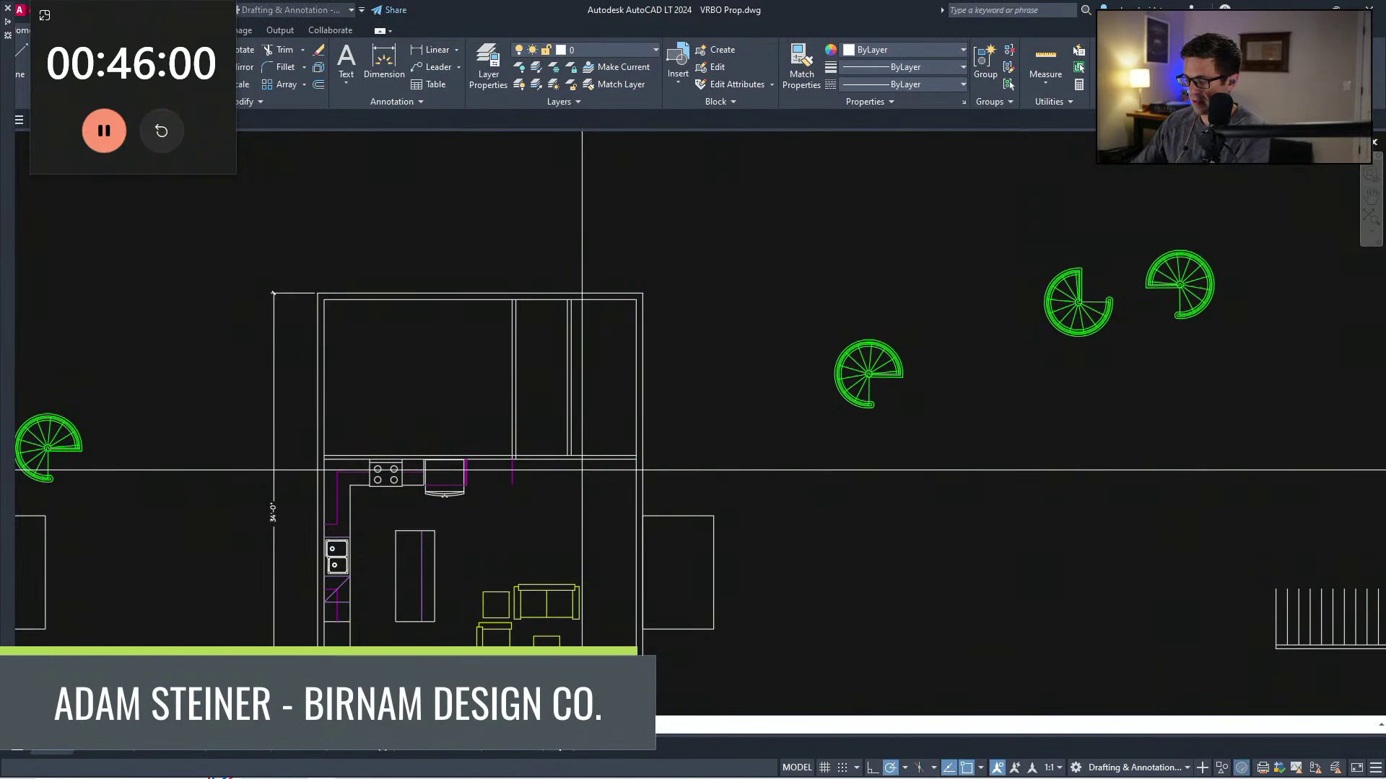
scroll(577, 448, "up", 4)
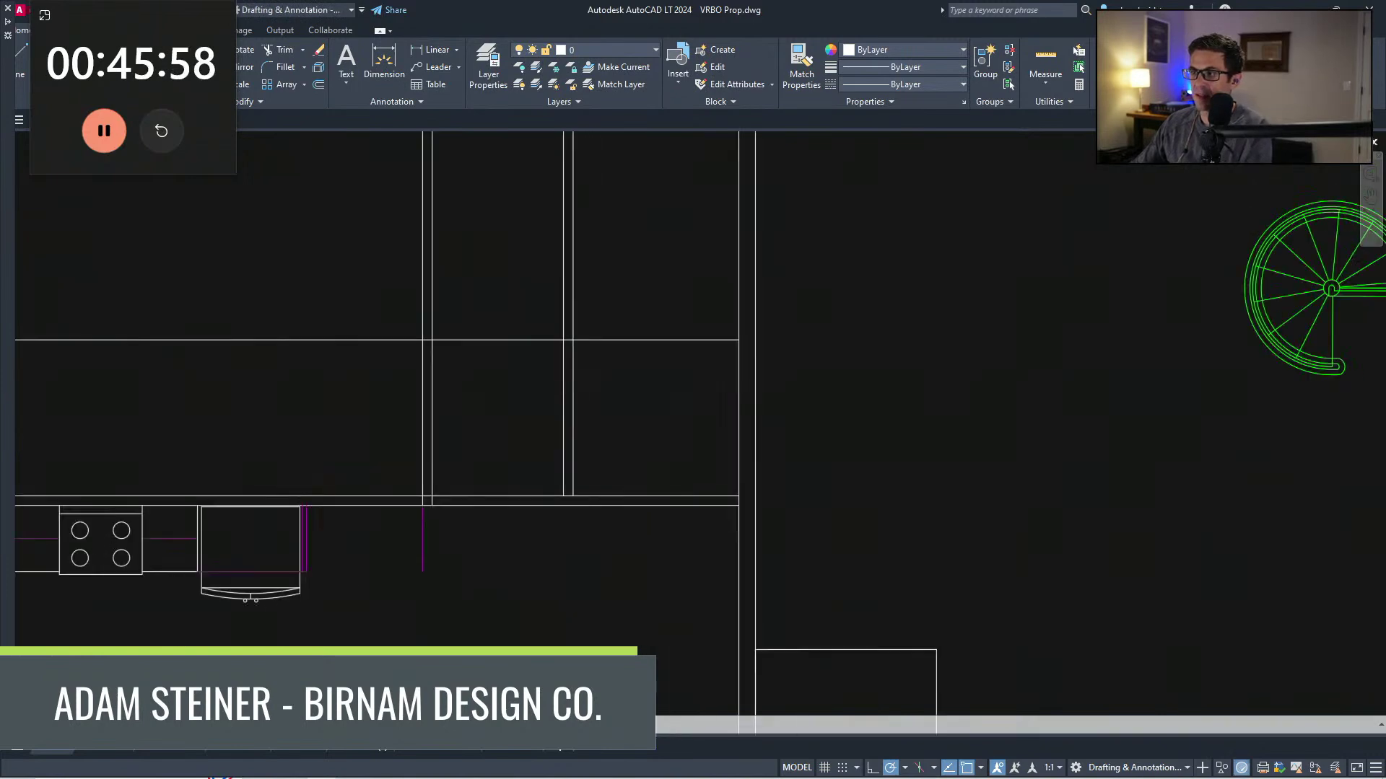
scroll(572, 468, "down", 2)
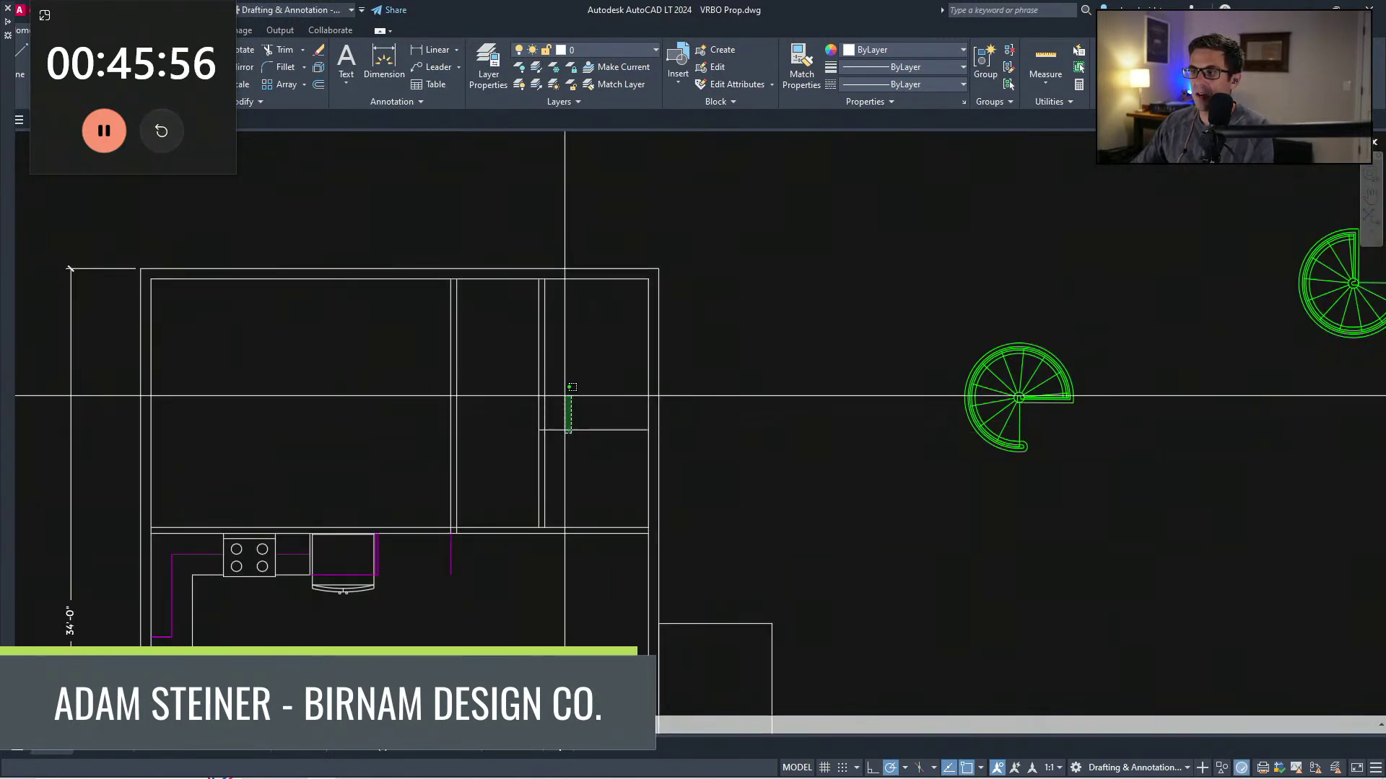
left_click(565, 395)
middle_click_drag(574, 474, 574, 470)
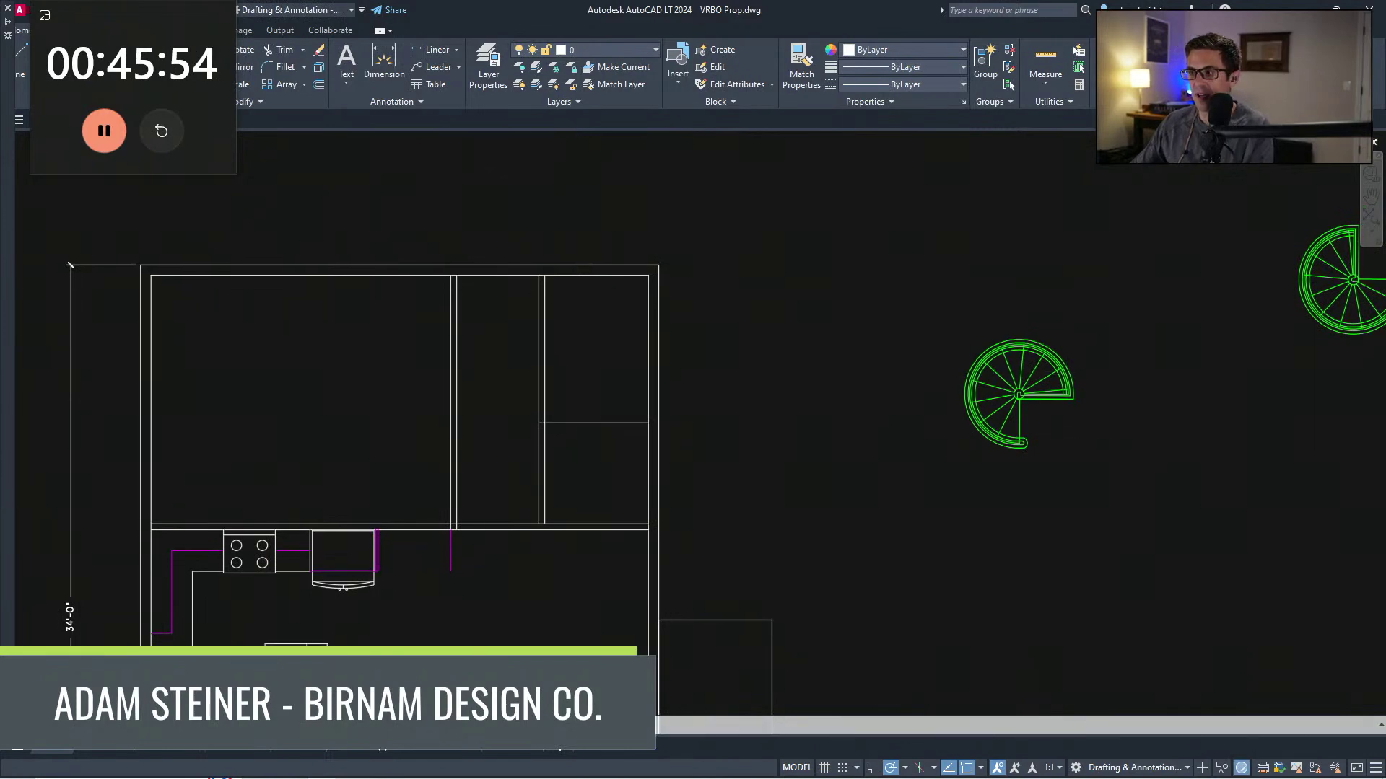
middle_click_drag(532, 547, 544, 496)
left_click(543, 497)
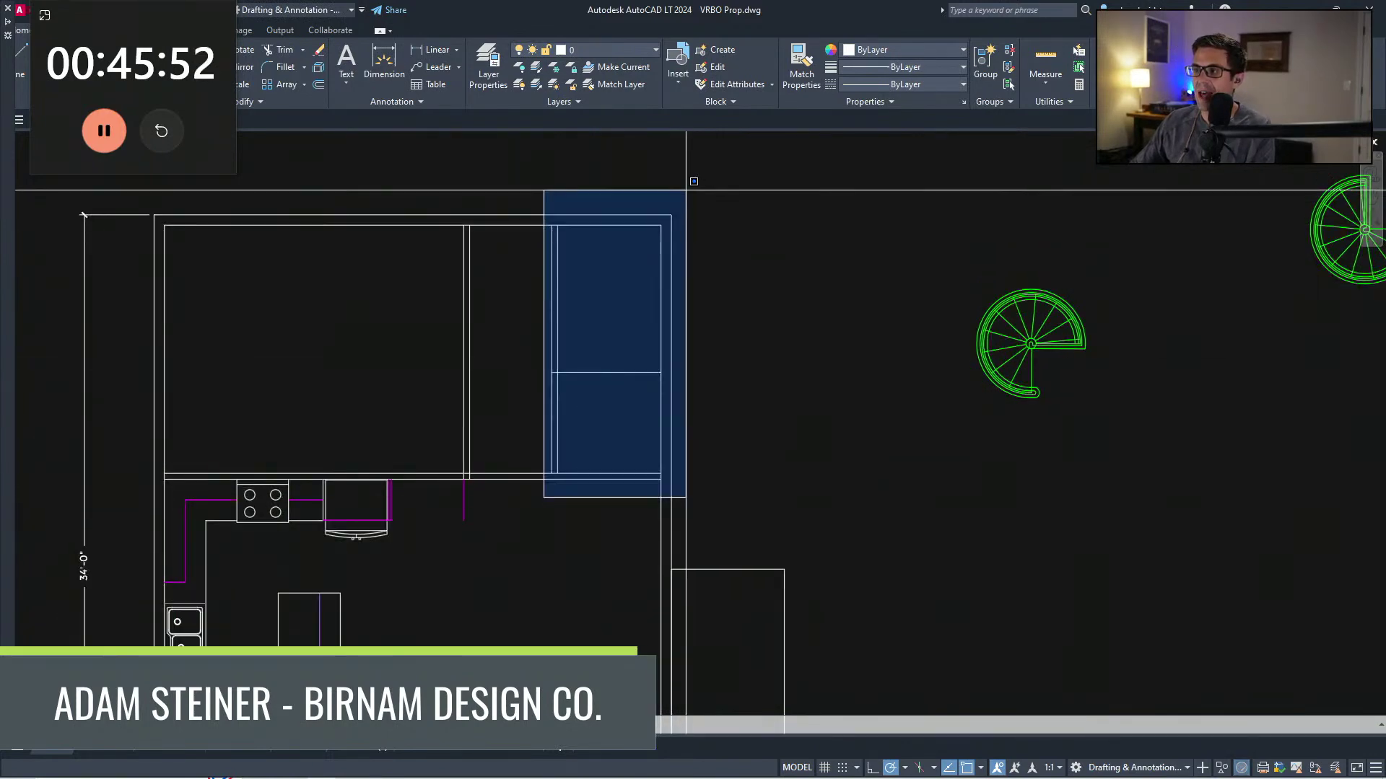
left_click(679, 205)
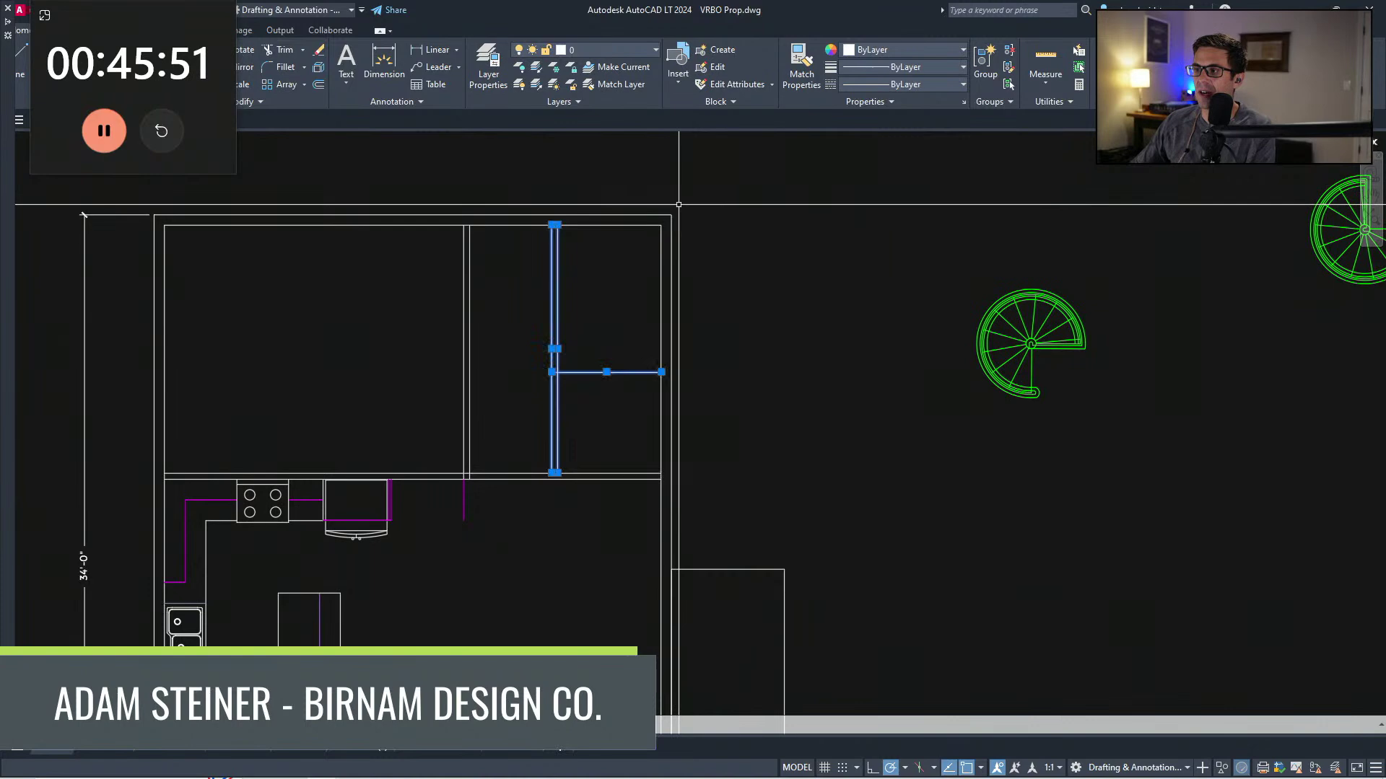
key("Escape")
Step: Offset the right exterior wall's inner line into the lower small room, trimming it between the horizontal partition and the kitchen wall
scroll(640, 476, "up", 2)
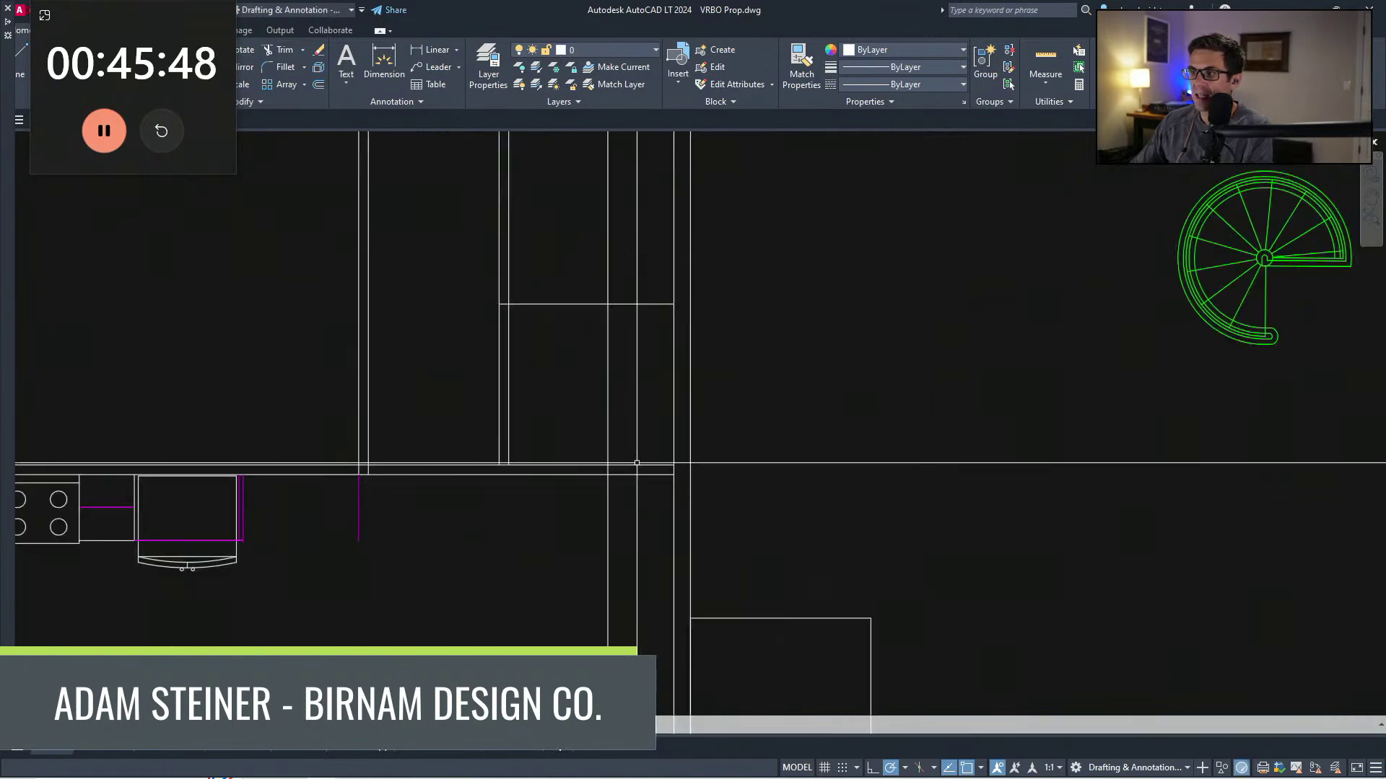
left_click(644, 469)
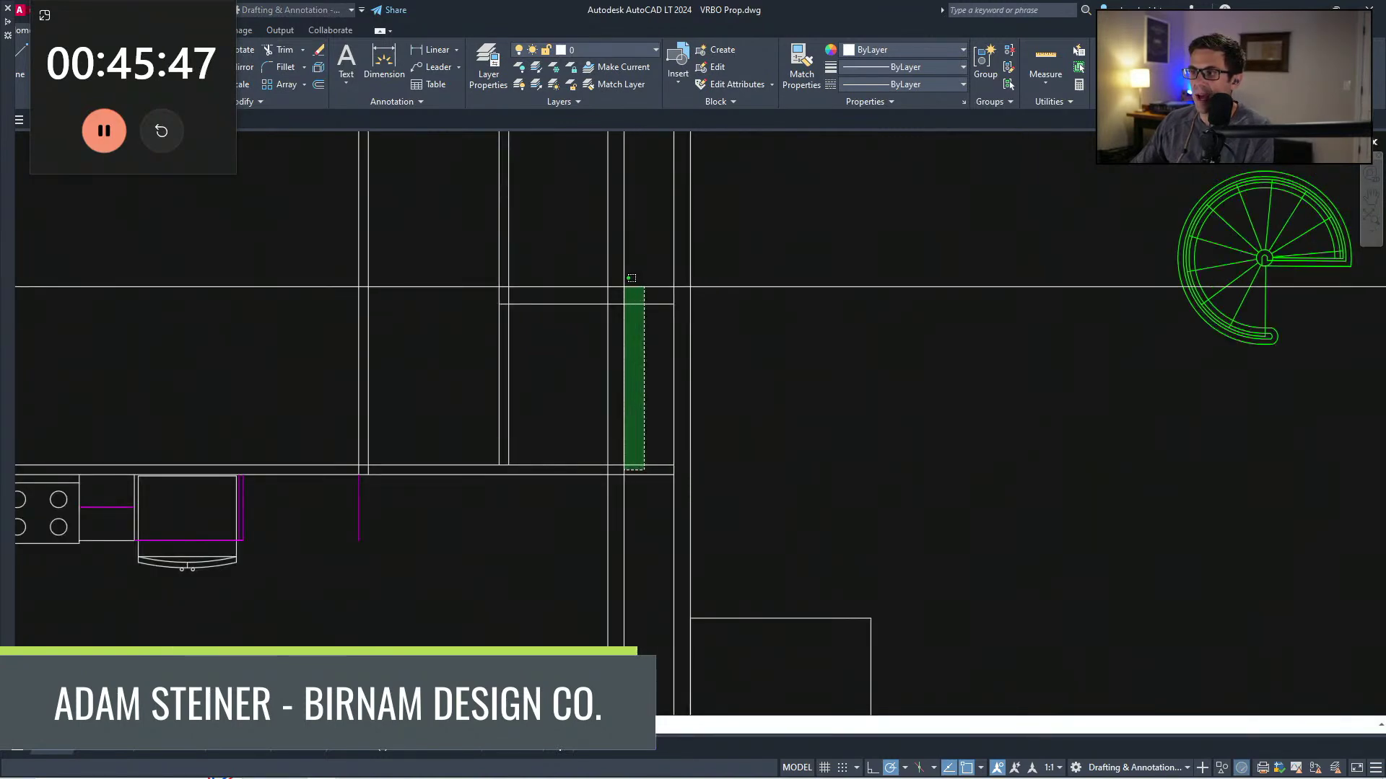
scroll(632, 278, "down", 3)
Step: Stretch the double vertical partition about 1 foot away from the right exterior wall, widening both small rooms
left_click(559, 267)
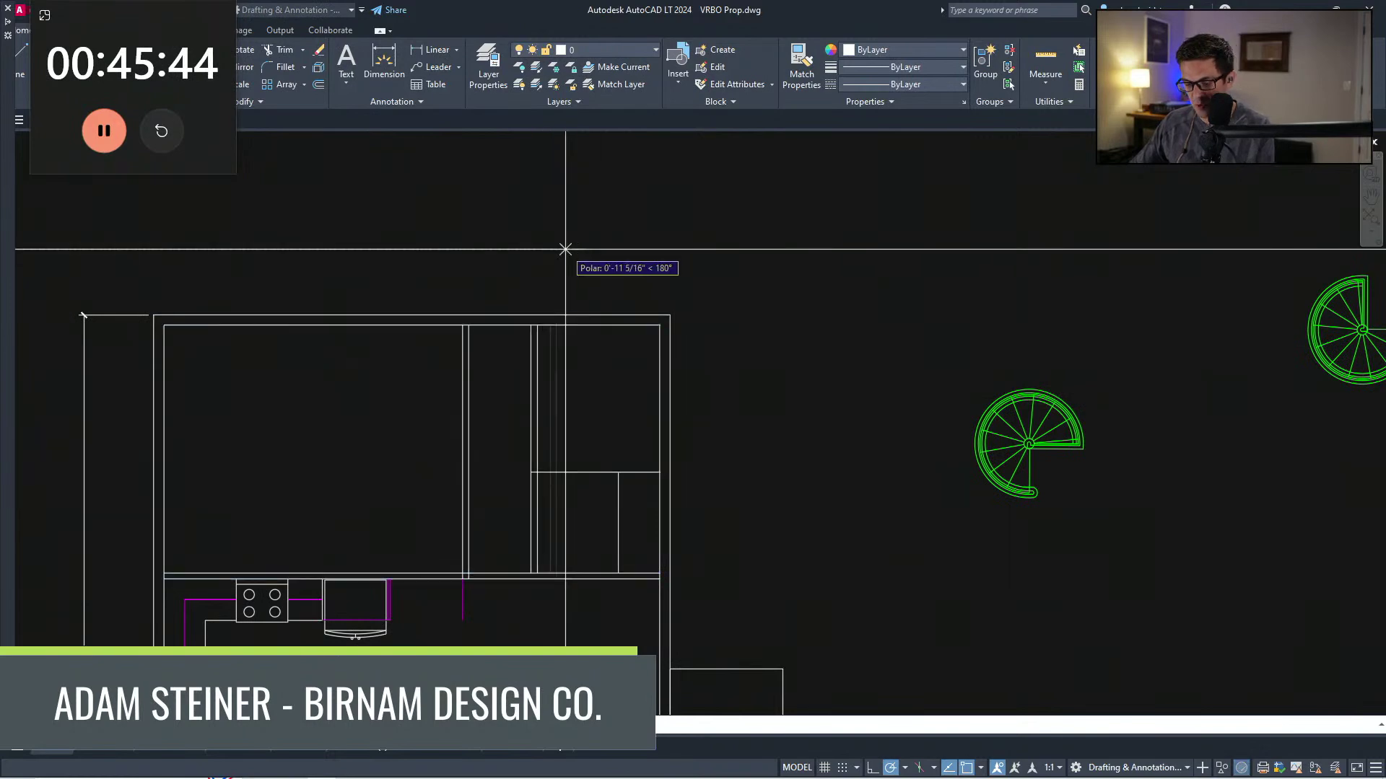
scroll(577, 289, "down", 2)
scroll(609, 397, "up", 2)
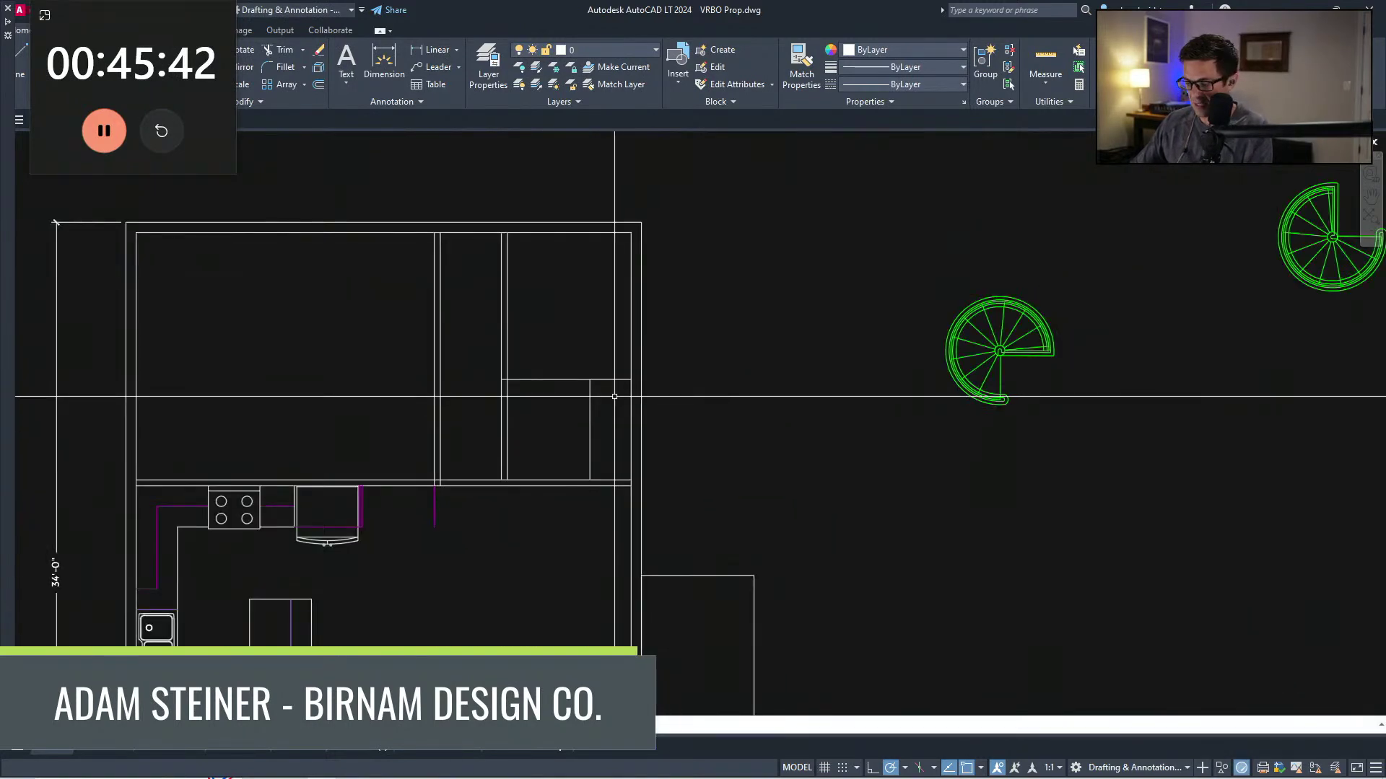
Step: Offset the small rooms' horizontal partition line upward to form a double-line wall
left_click(577, 377)
left_click(575, 359)
key("Escape")
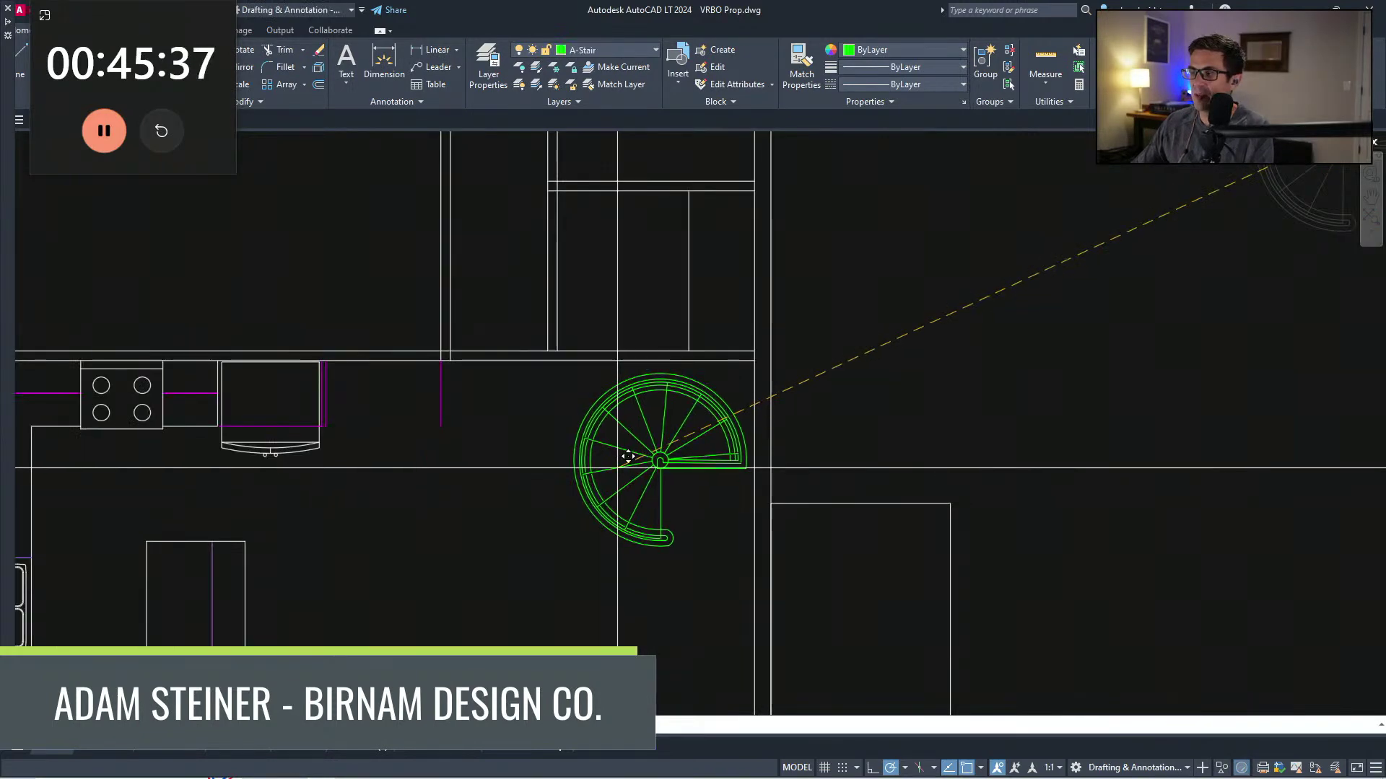
Step: Move the nearest loose spiral stair into the plan, below the small rooms and beside the right exterior wall
left_click(590, 558)
scroll(589, 557, "down", 2)
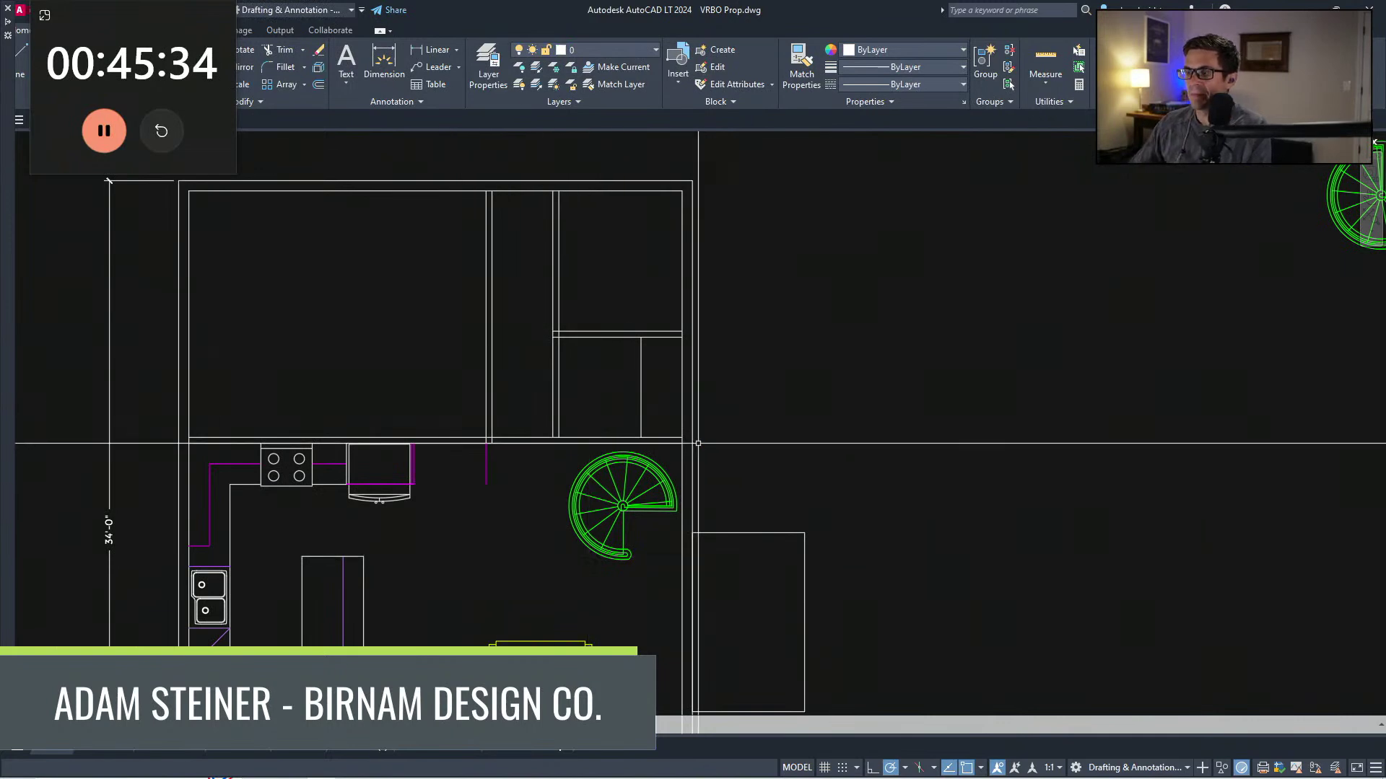
Step: Delete the double vertical partition between the large upper room and the two small rooms' partition
middle_click_drag(644, 550, 601, 464)
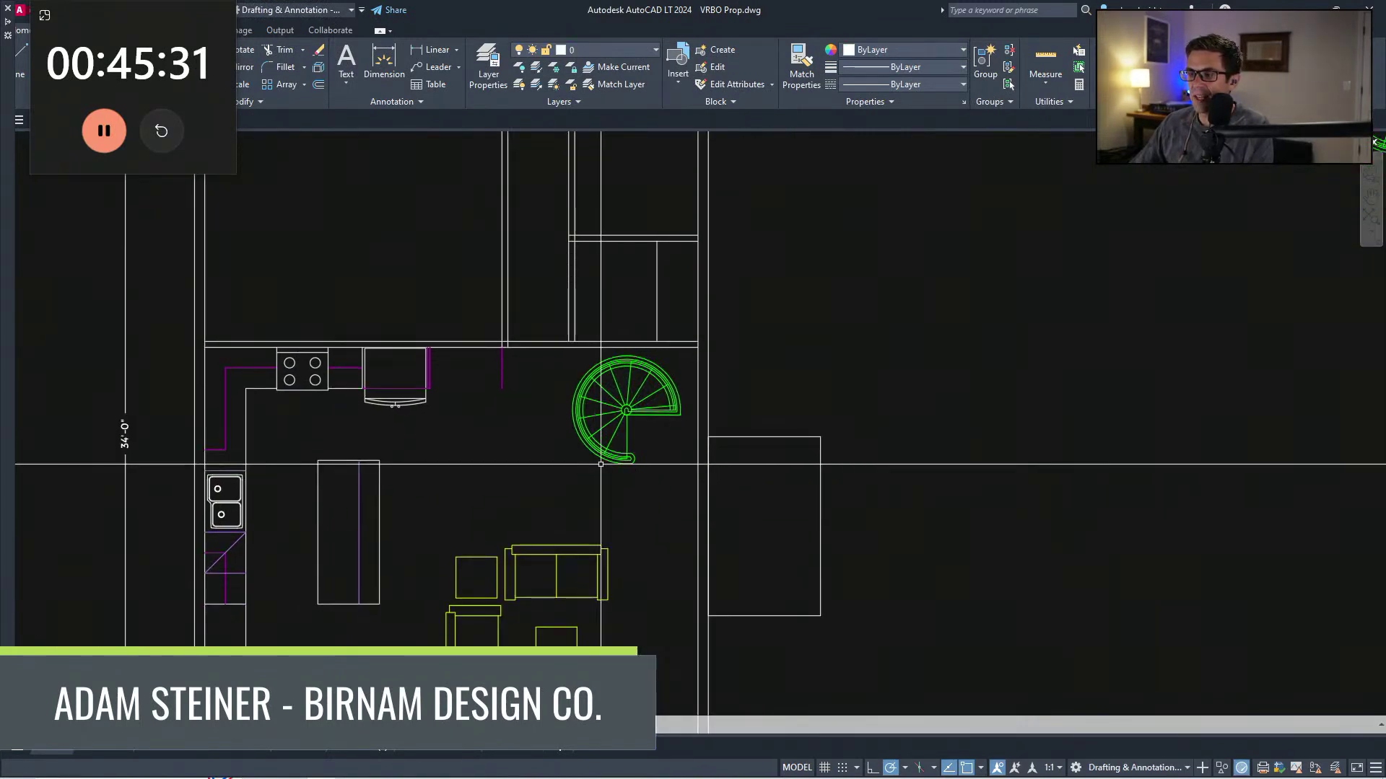
mouse_move(631, 369)
middle_mouse_down()
mouse_move(636, 455)
mouse_move(583, 482)
middle_mouse_up()
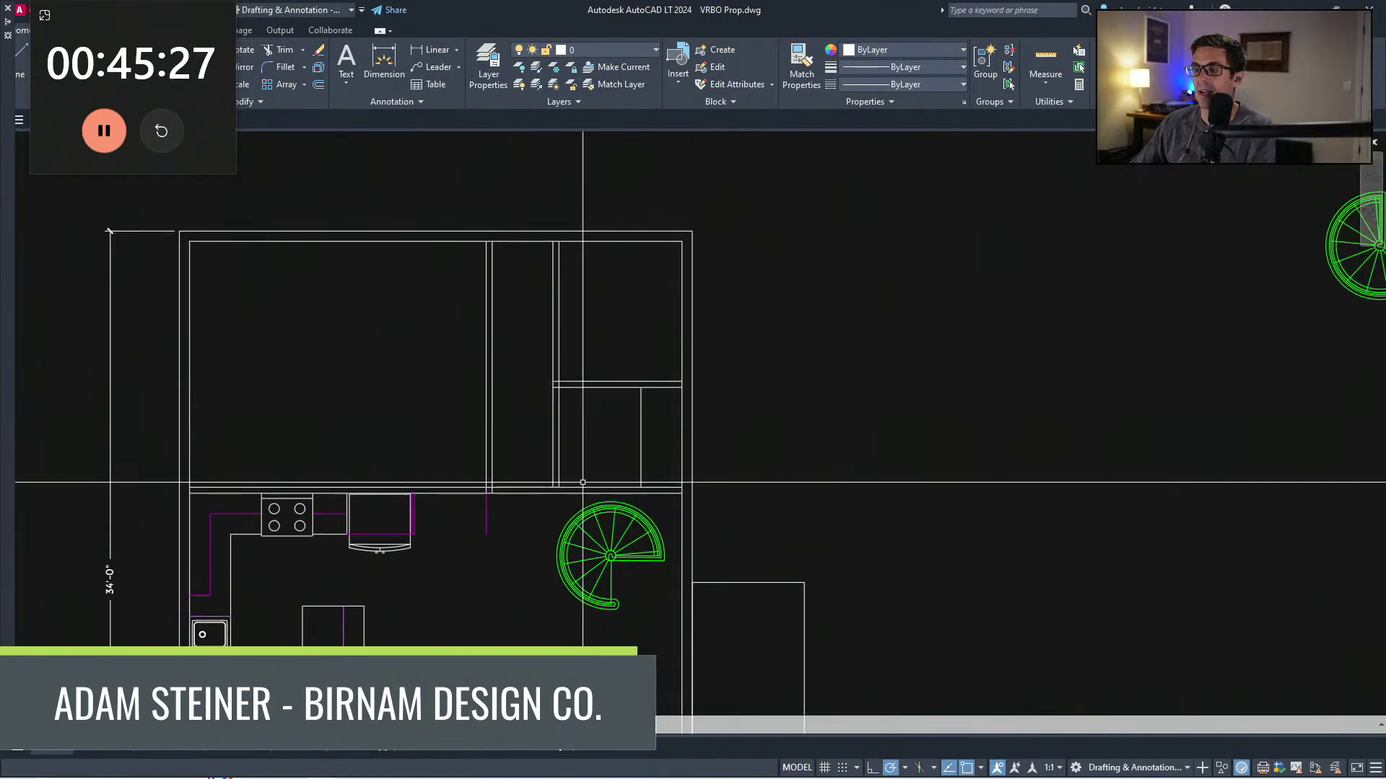
left_click(545, 508)
left_click(689, 383)
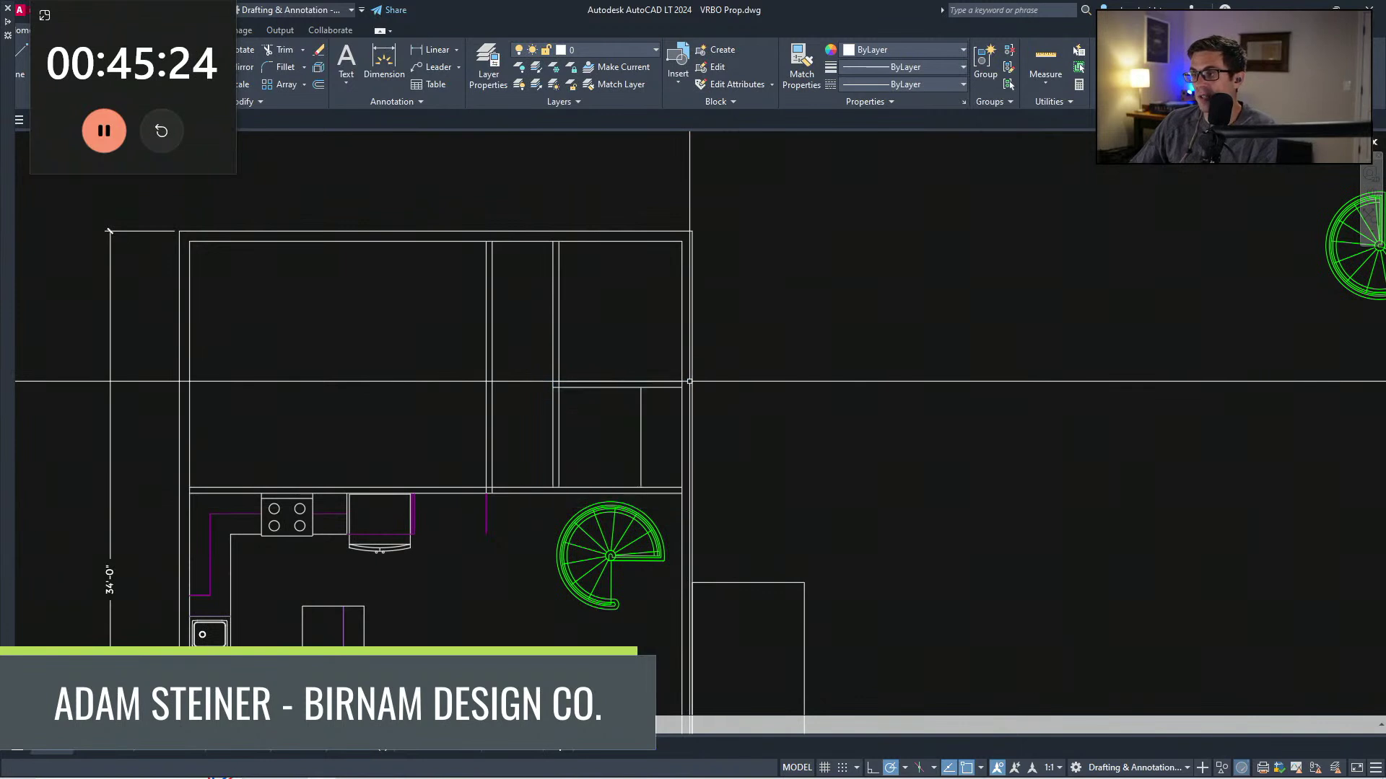
left_click(536, 391)
left_click(686, 217)
middle_click_drag(497, 540, 552, 545)
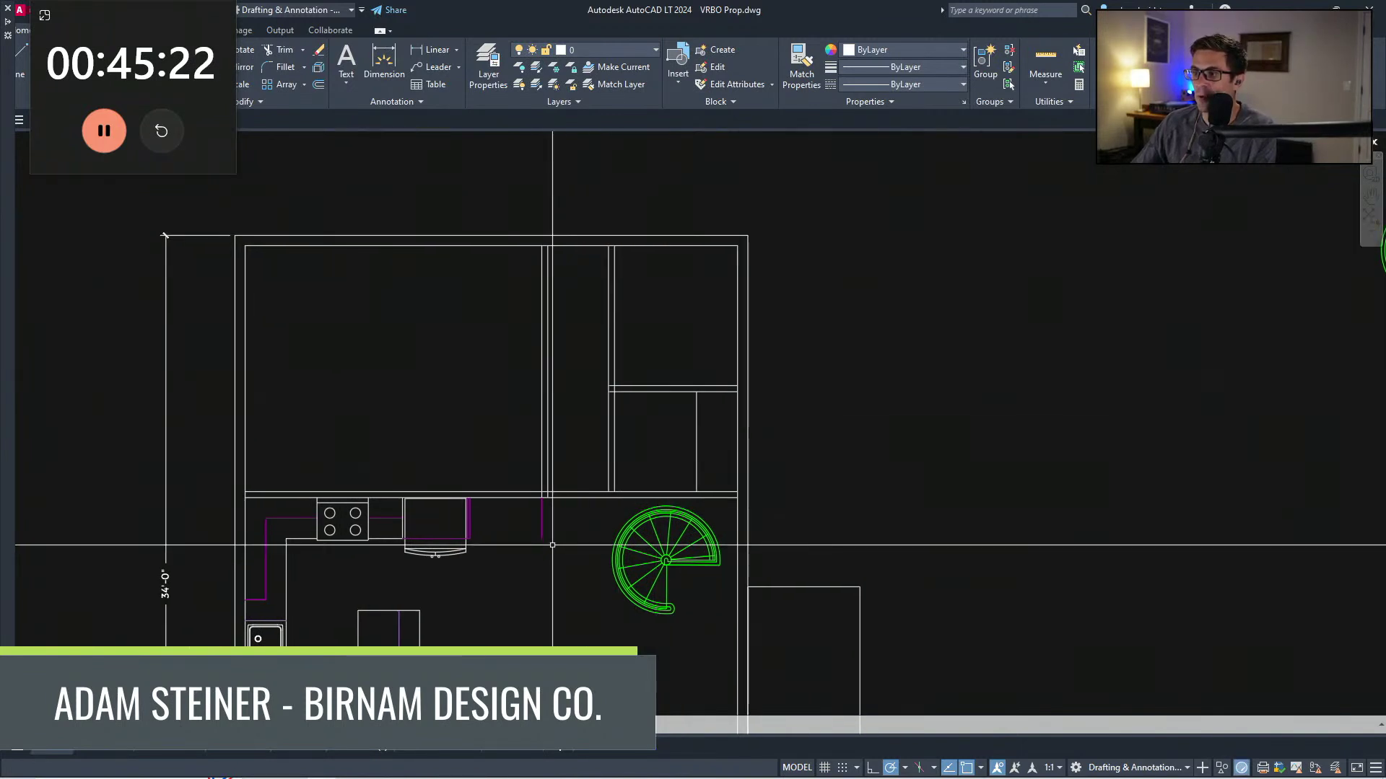
left_click(570, 451)
left_click(482, 413)
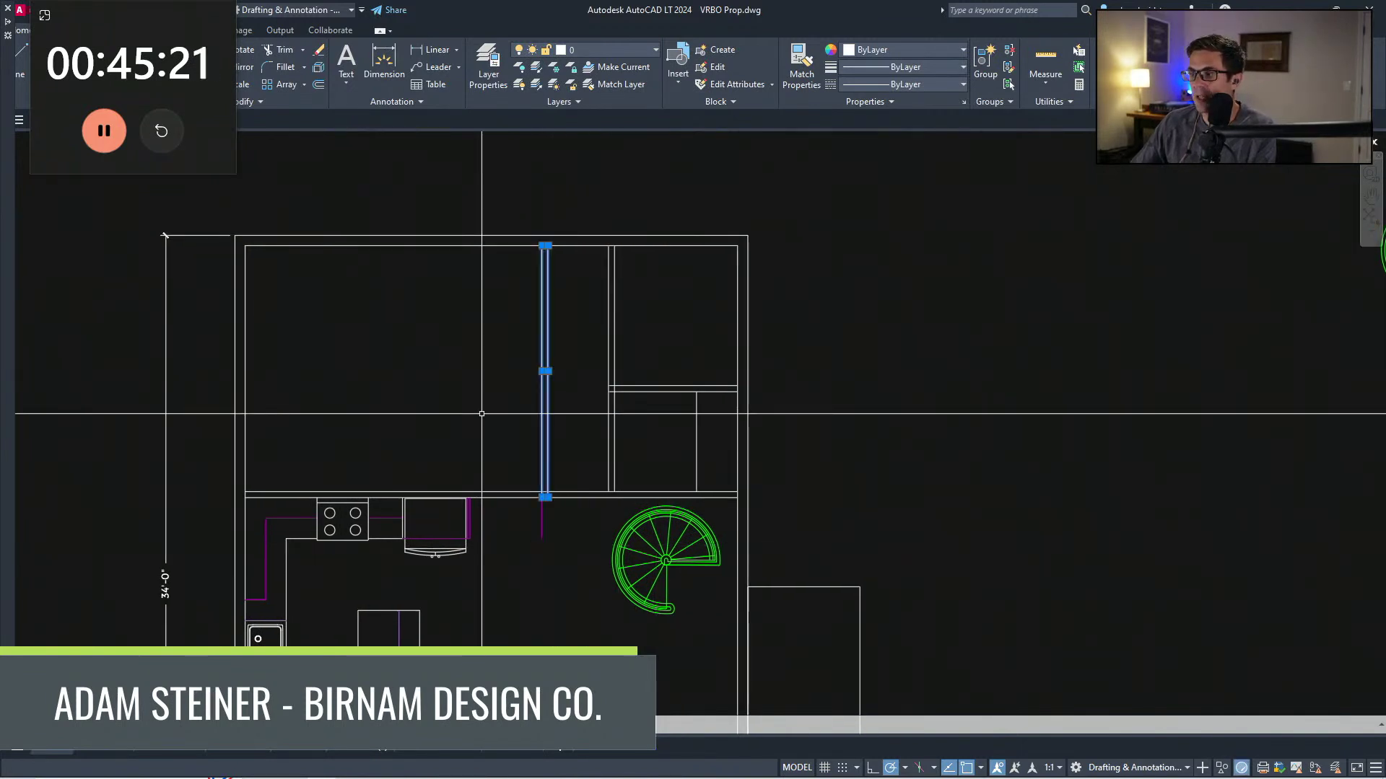
key("Delete")
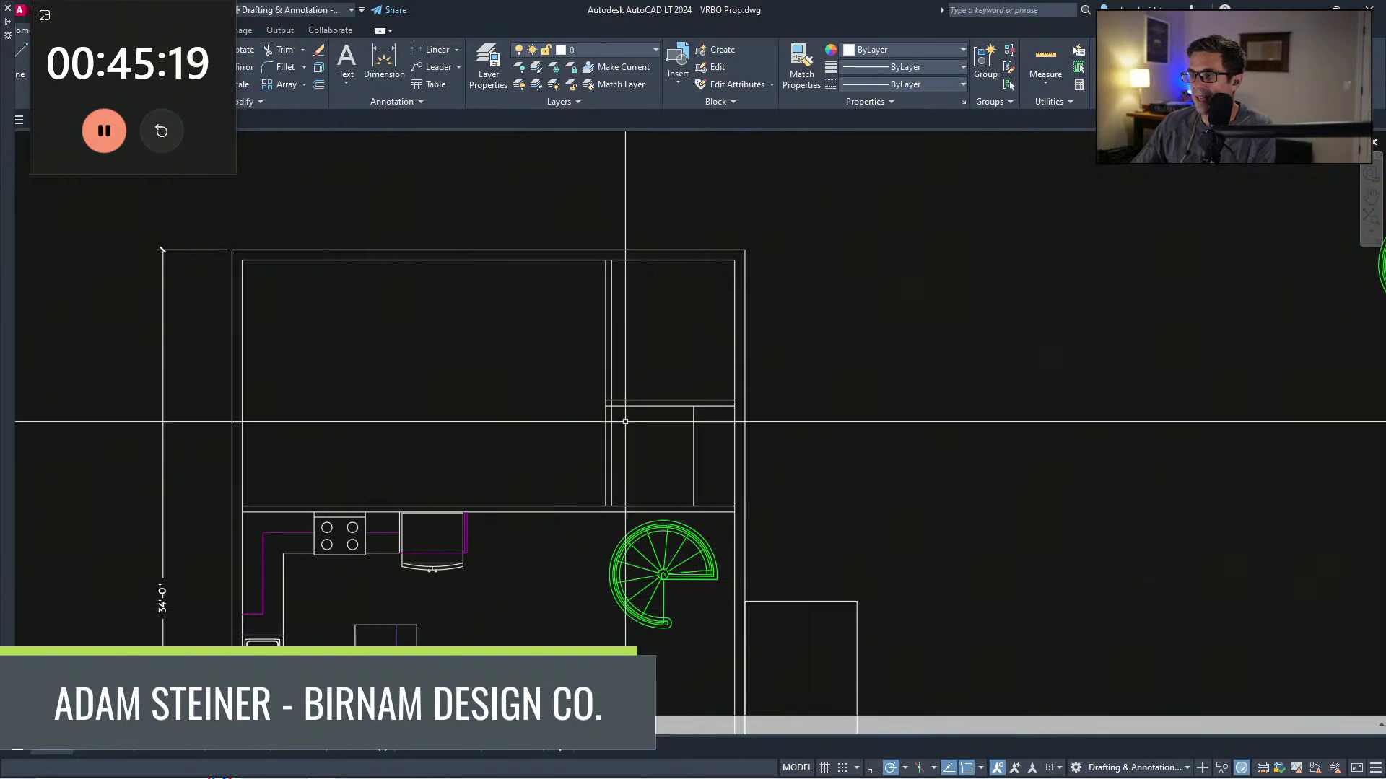
Step: Offset the kitchen wall line up into the upper rooms and the remaining vertical partition's outer line into the large room
middle_click_drag(597, 380, 600, 399)
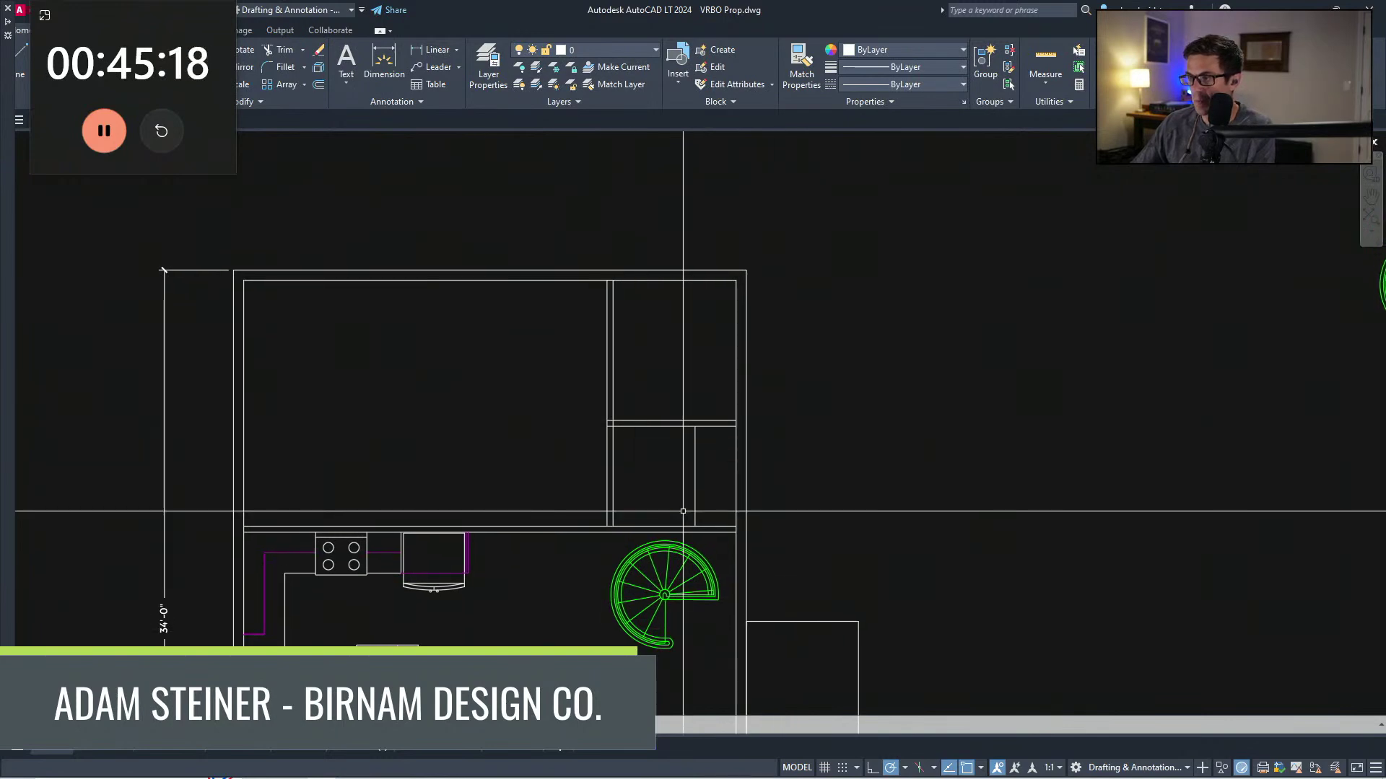
middle_click_drag(683, 511, 664, 469)
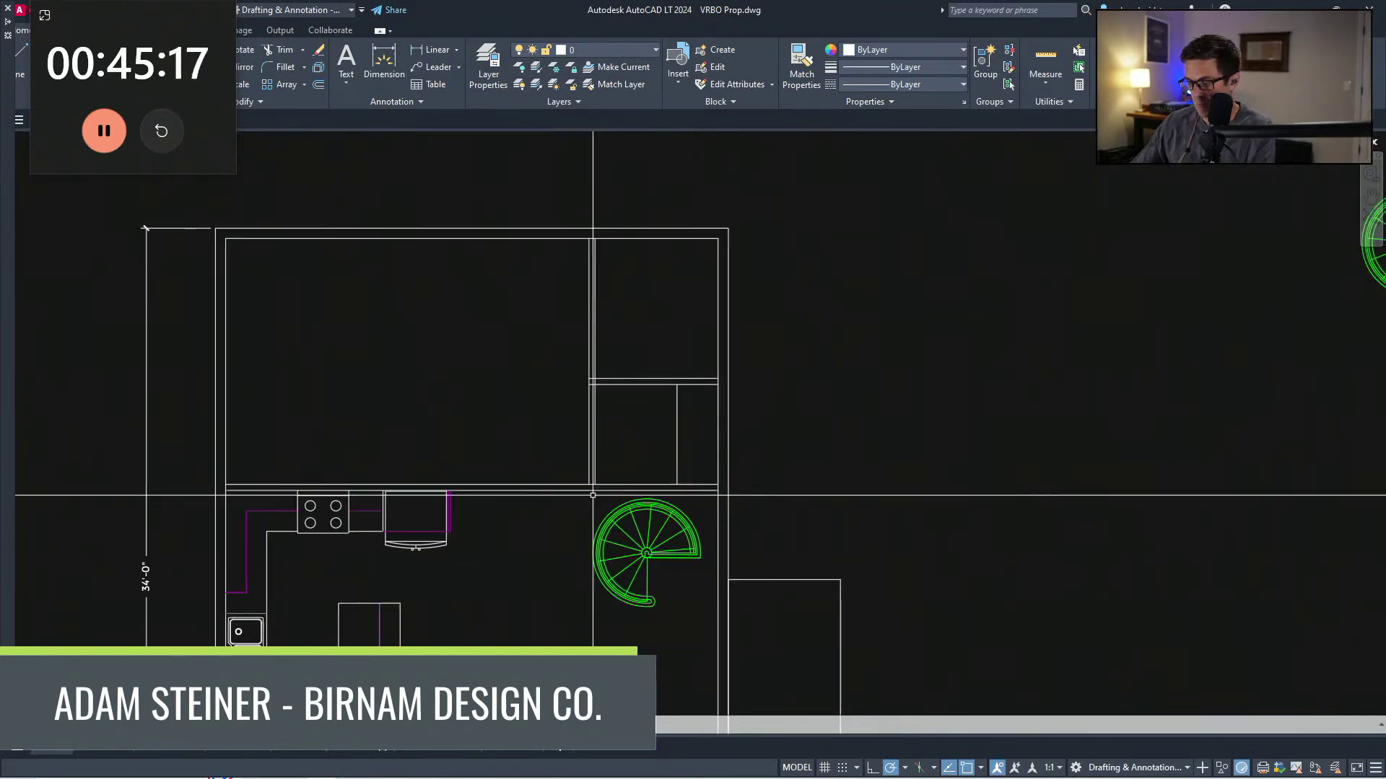
left_click(598, 476)
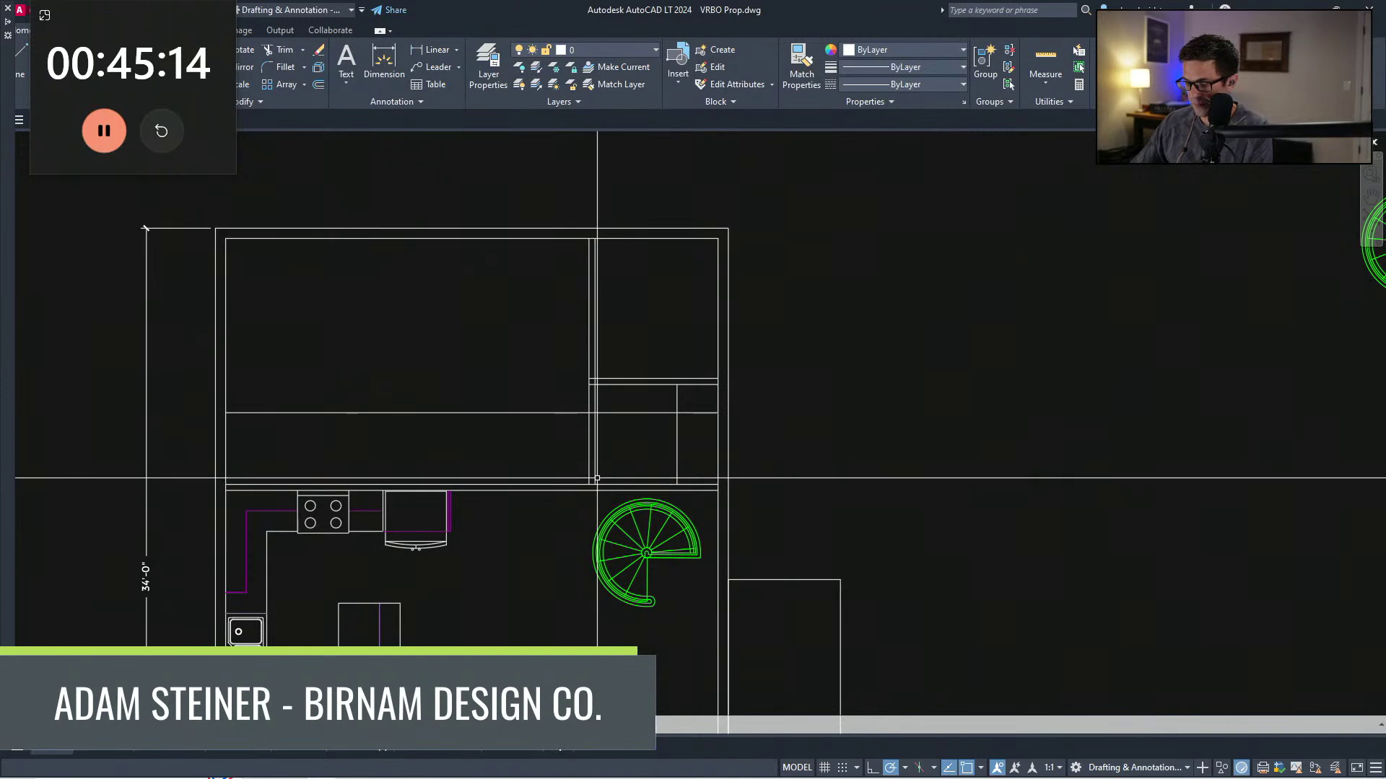
left_click(589, 396)
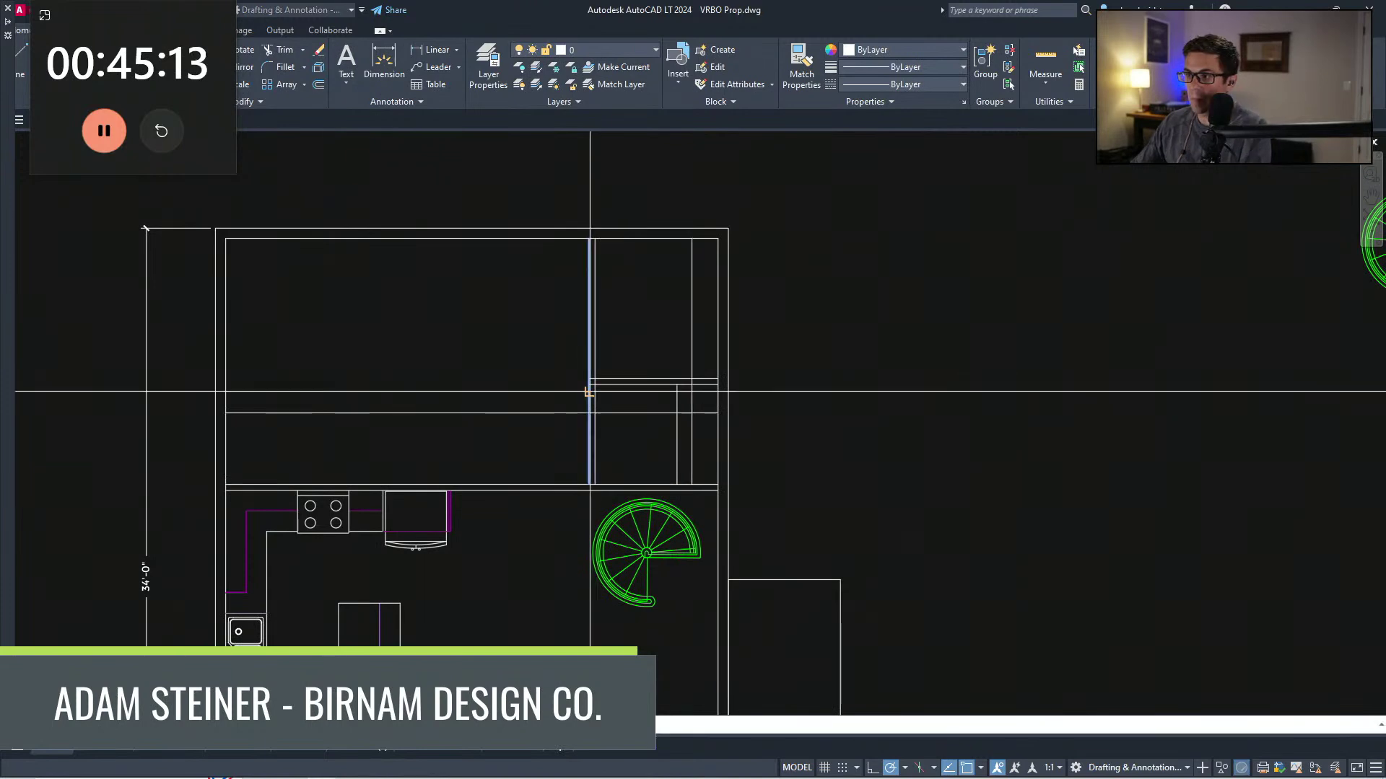
left_click(576, 413)
key("Escape")
Step: Offset the new vertical line to form a double-line partition in the large upper room
middle_click_drag(513, 530, 528, 521)
key("Return")
key("Return")
left_click(502, 349)
left_click(491, 457)
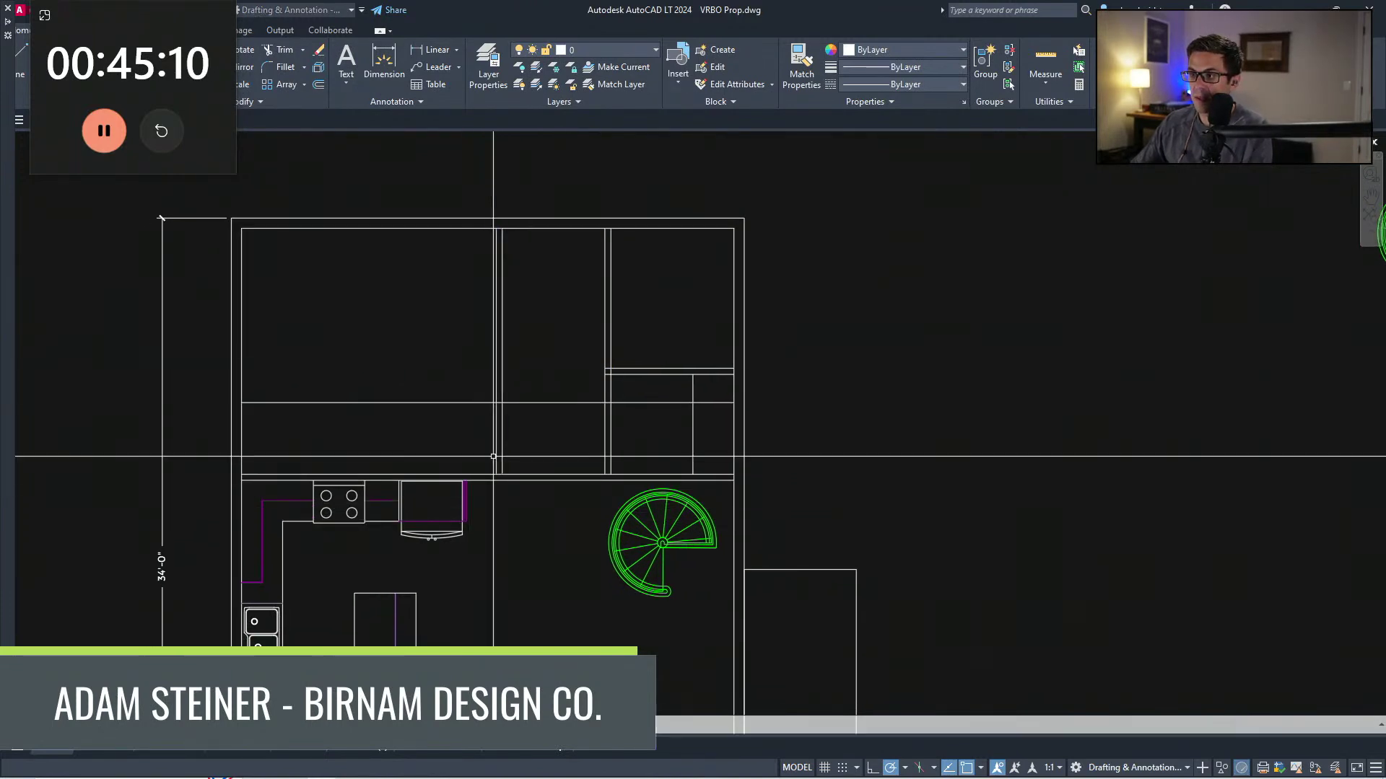
Step: Trim the new horizontal line to the bay between the two vertical partitions and double it into a wall
left_click(667, 439)
left_click(372, 363)
key("Return")
left_click(444, 419)
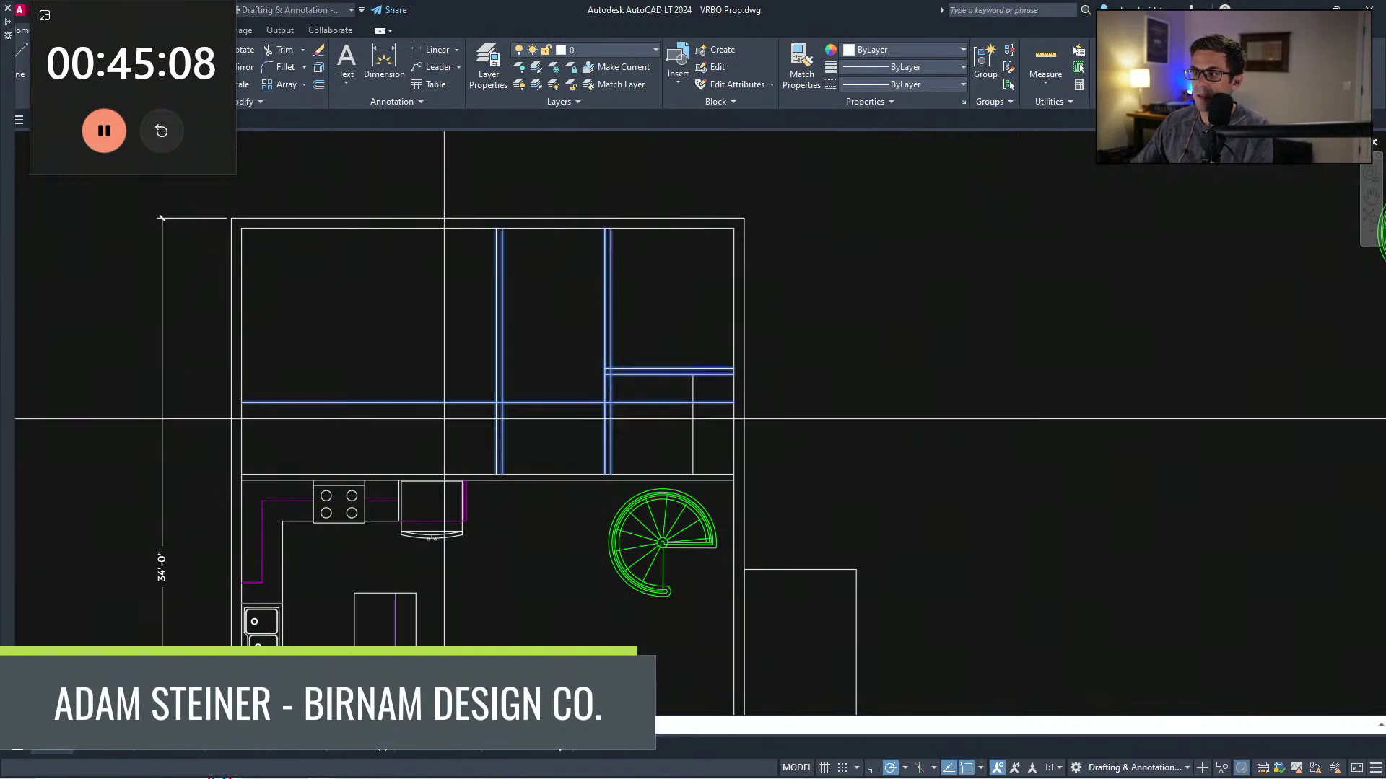
left_click(668, 414)
left_click(651, 392)
key("Return")
mouse_move(680, 441)
middle_mouse_down()
mouse_move(667, 442)
mouse_move(659, 415)
middle_mouse_up()
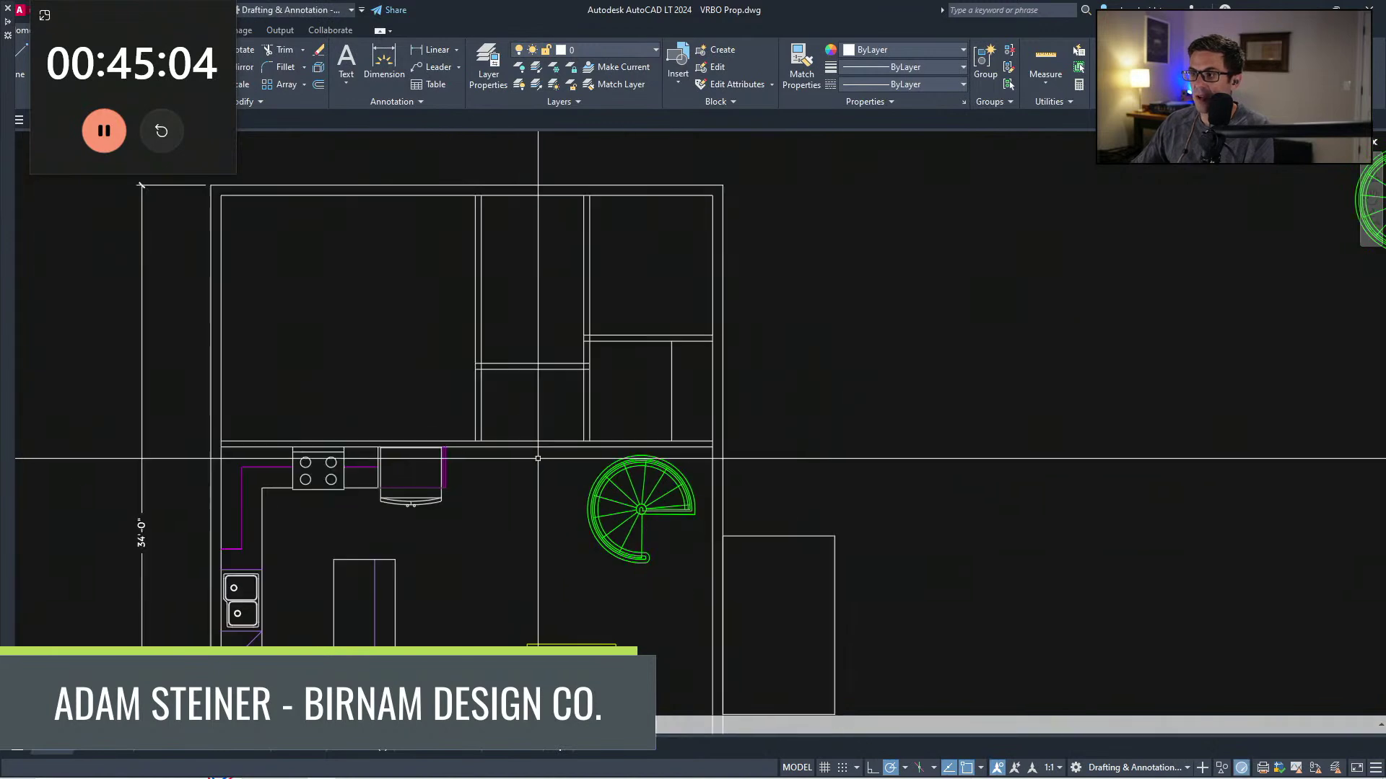
Step: Trim away the kitchen wall between the two vertical partitions, opening the bay below the short horizontal wall
scroll(542, 450, "up", 2)
left_click(541, 450)
left_click(530, 460)
key("Return")
left_click(659, 424)
left_click(390, 396)
key("Return")
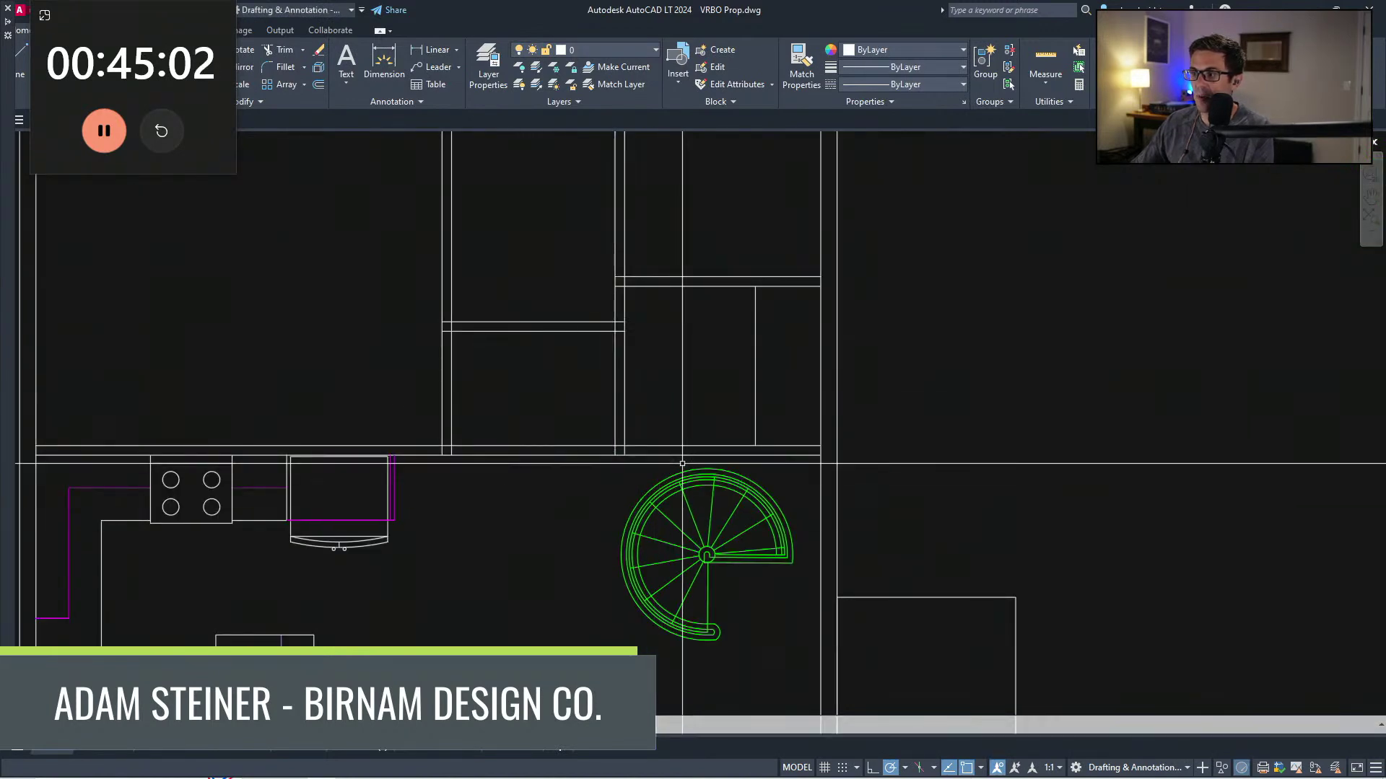
key("space")
key("Escape")
Step: Examine the revised upper-room layout alongside the previous floor plan option
scroll(500, 387, "down", 5)
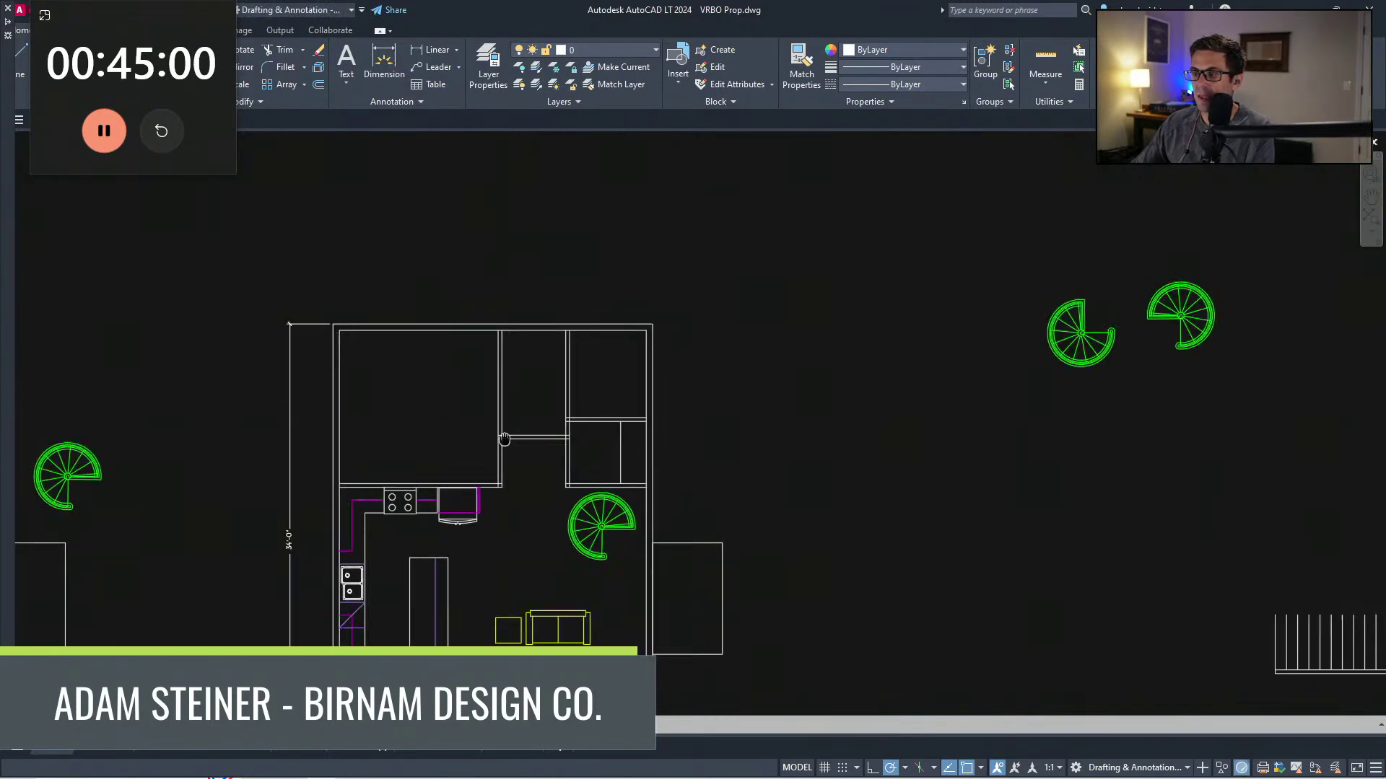
scroll(216, 485, "up", 3)
scroll(535, 413, "down", 5)
scroll(512, 436, "up", 2)
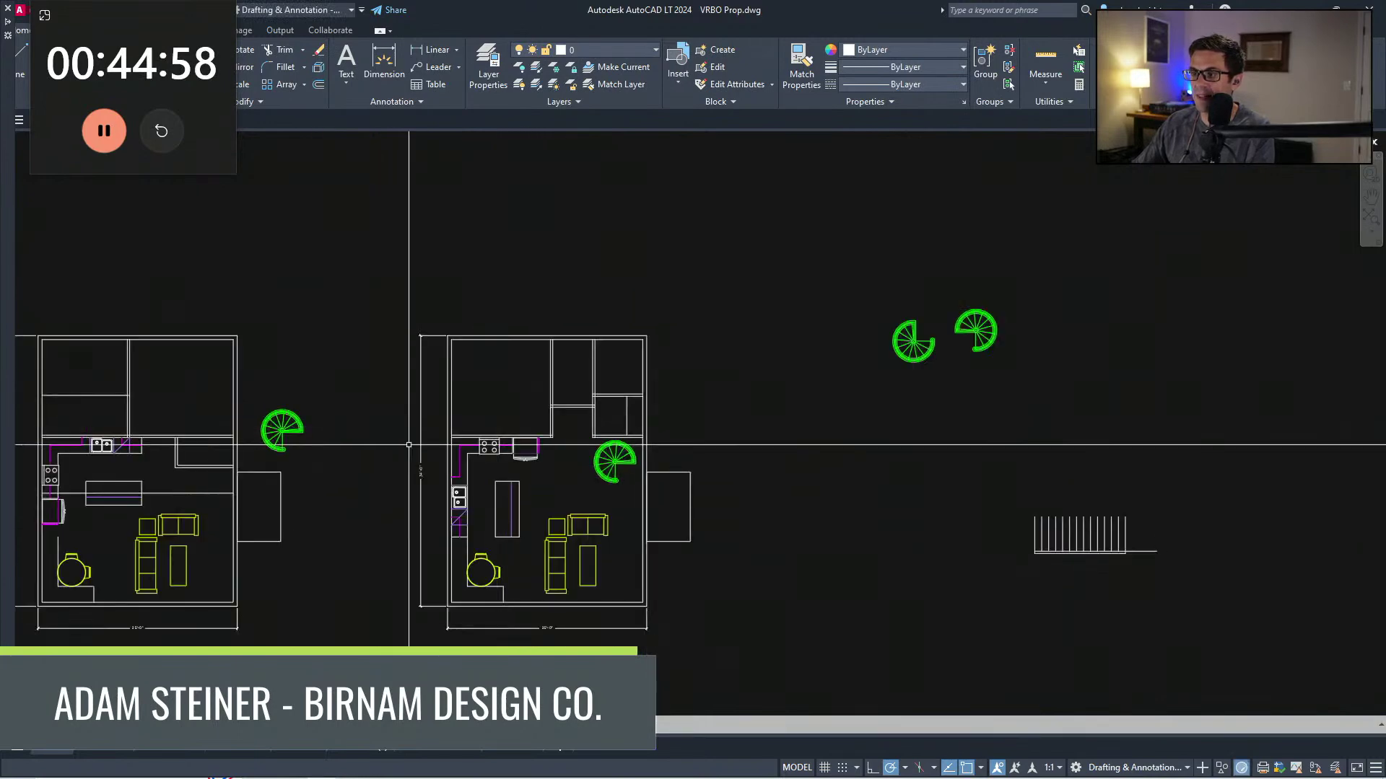
left_click(433, 323)
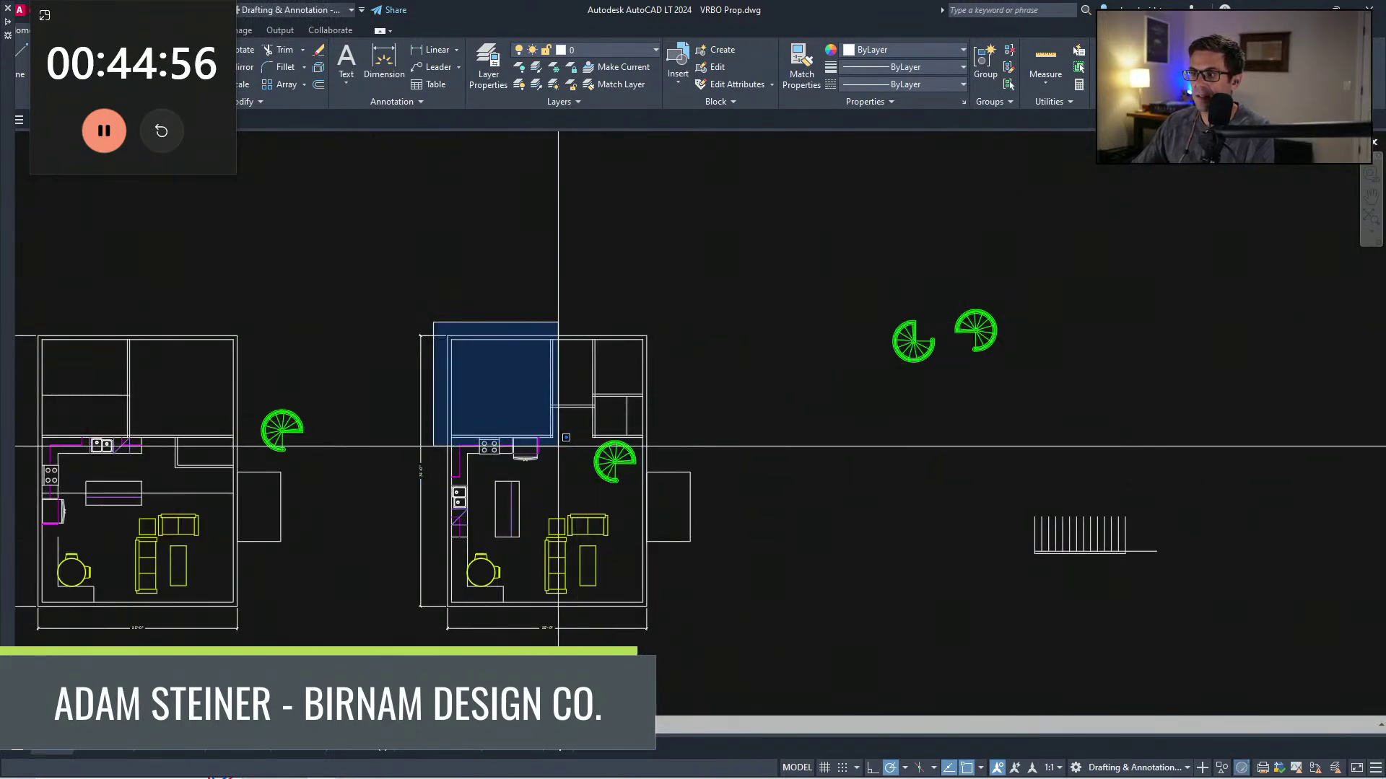
left_click(556, 448)
left_click(541, 312)
left_click(595, 412)
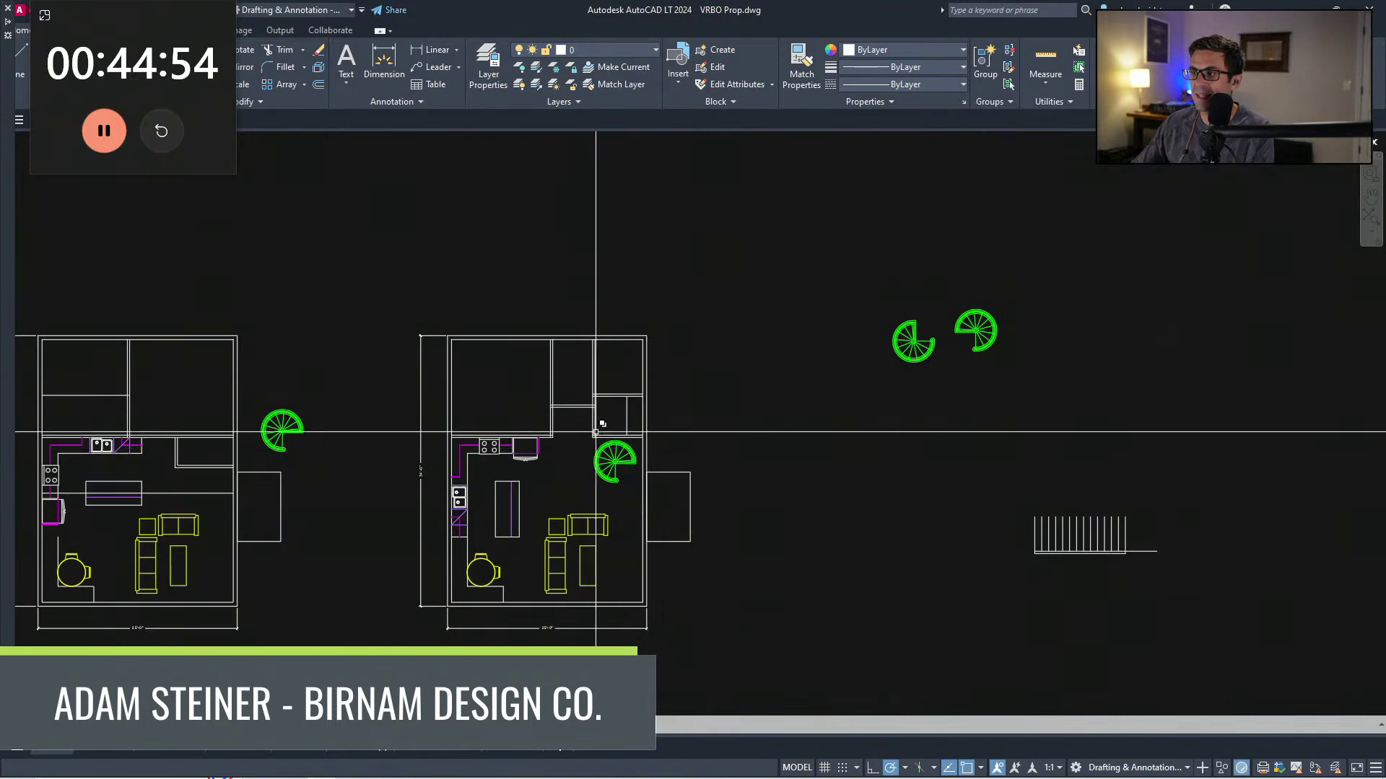
key("Escape")
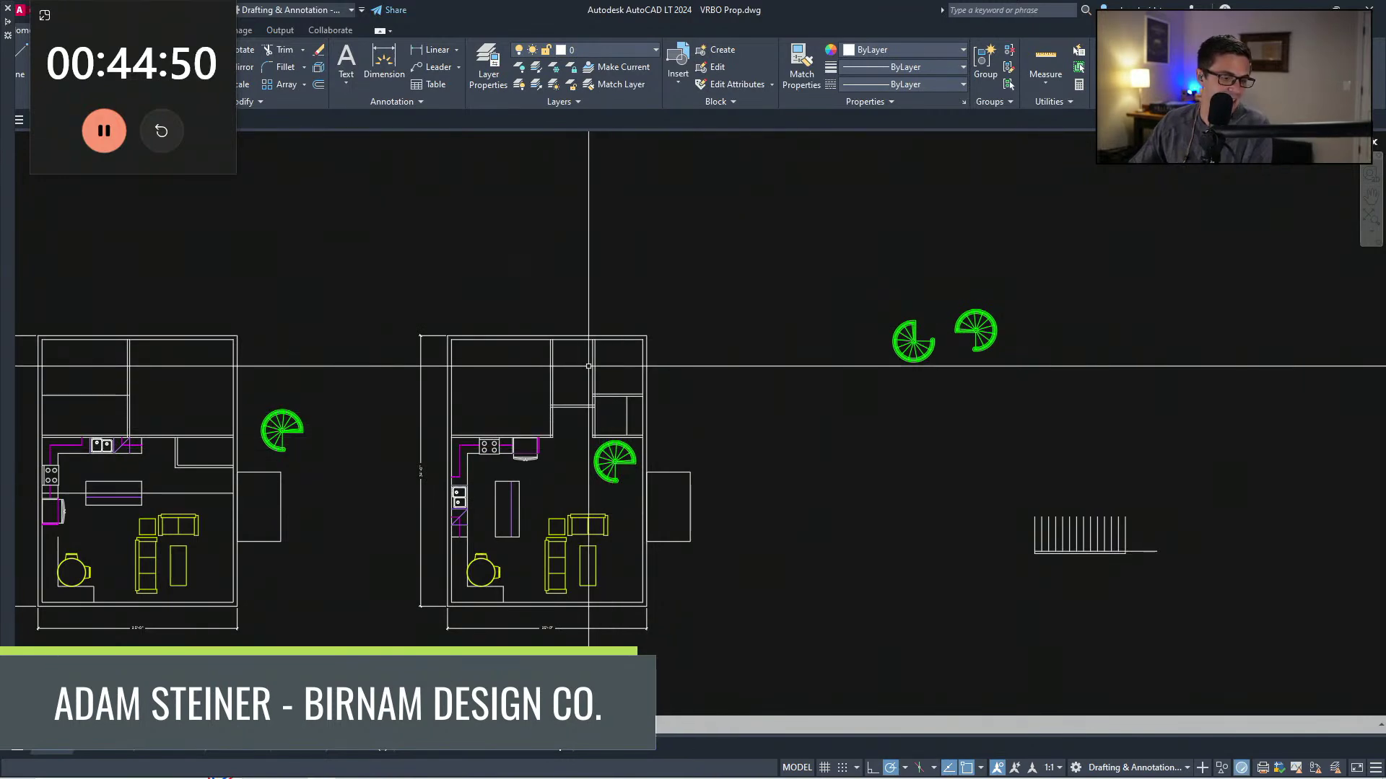
Step: Copy the queen bed, bathtub, toilet and vanity sink from the furniture library to the open area around the revised plan
scroll(523, 356, "down", 2)
middle_click_drag(524, 356, 589, 535)
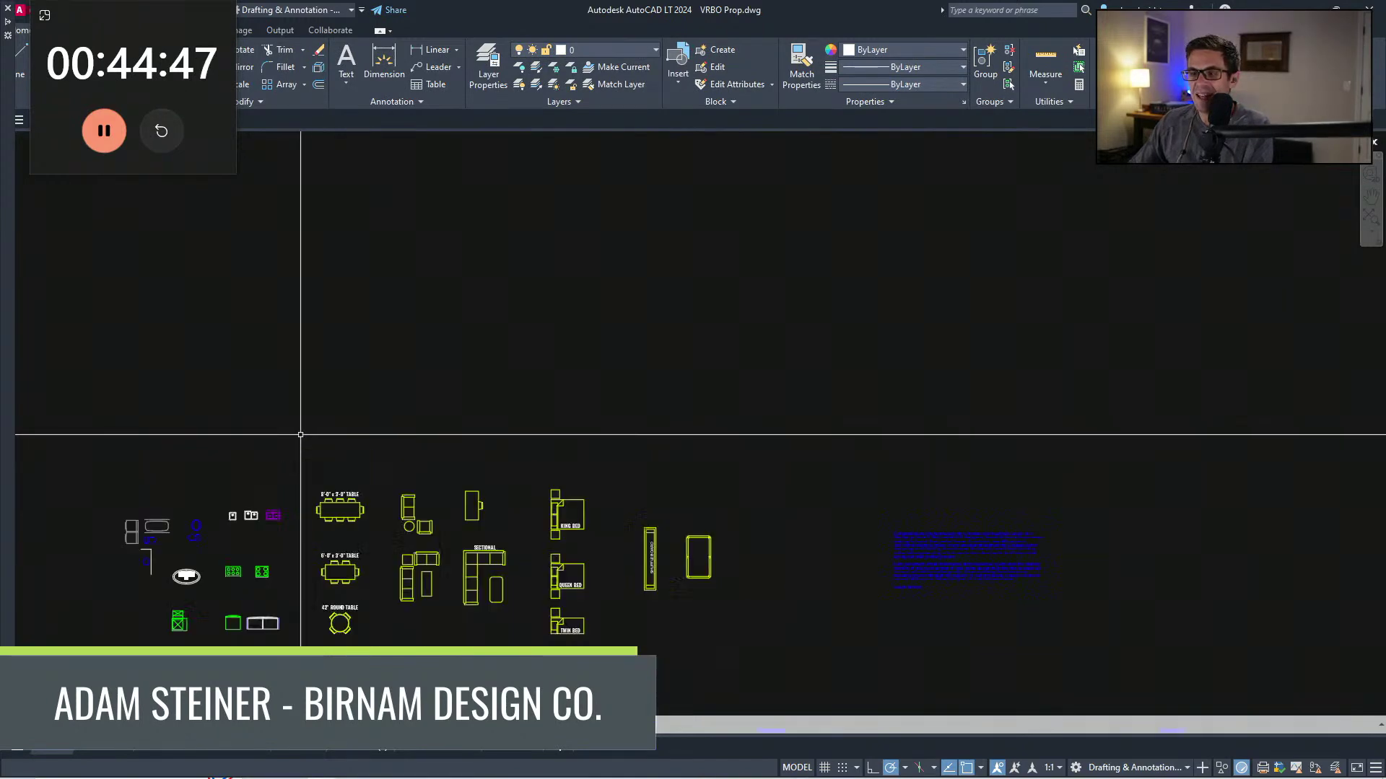
middle_click_drag(230, 581, 380, 495)
scroll(381, 495, "up", 6)
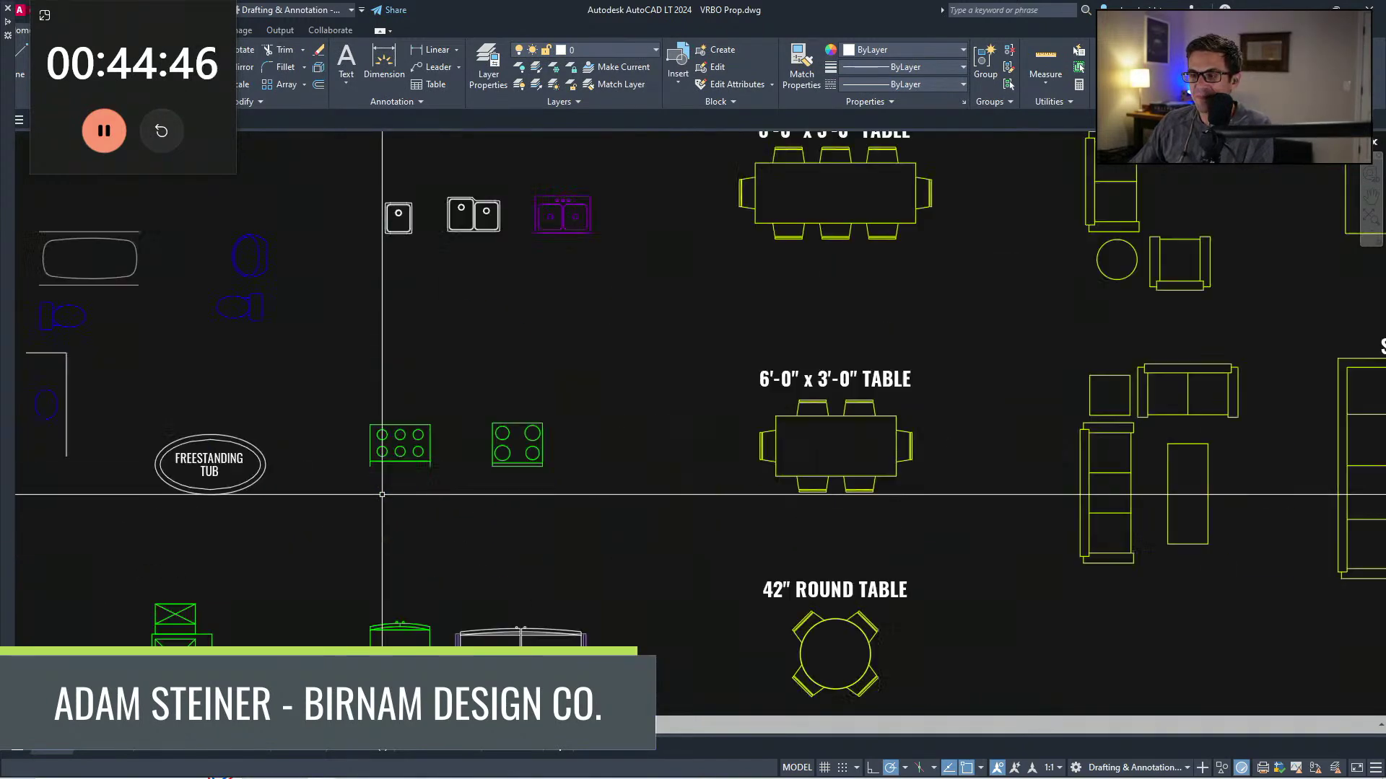
scroll(531, 479, "down", 4)
middle_click_drag(790, 510, 686, 532)
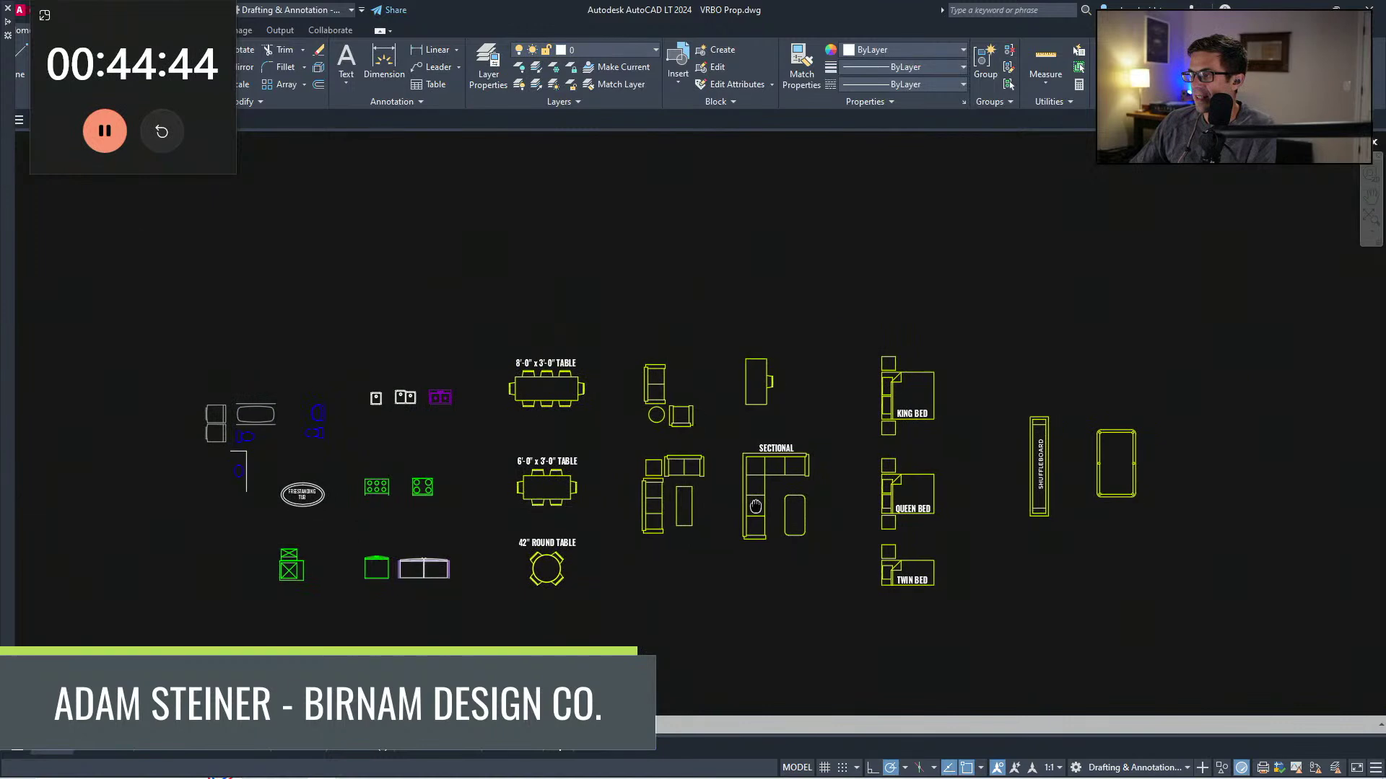
scroll(973, 534, "up", 4)
left_click(758, 340)
scroll(693, 496, "down", 4)
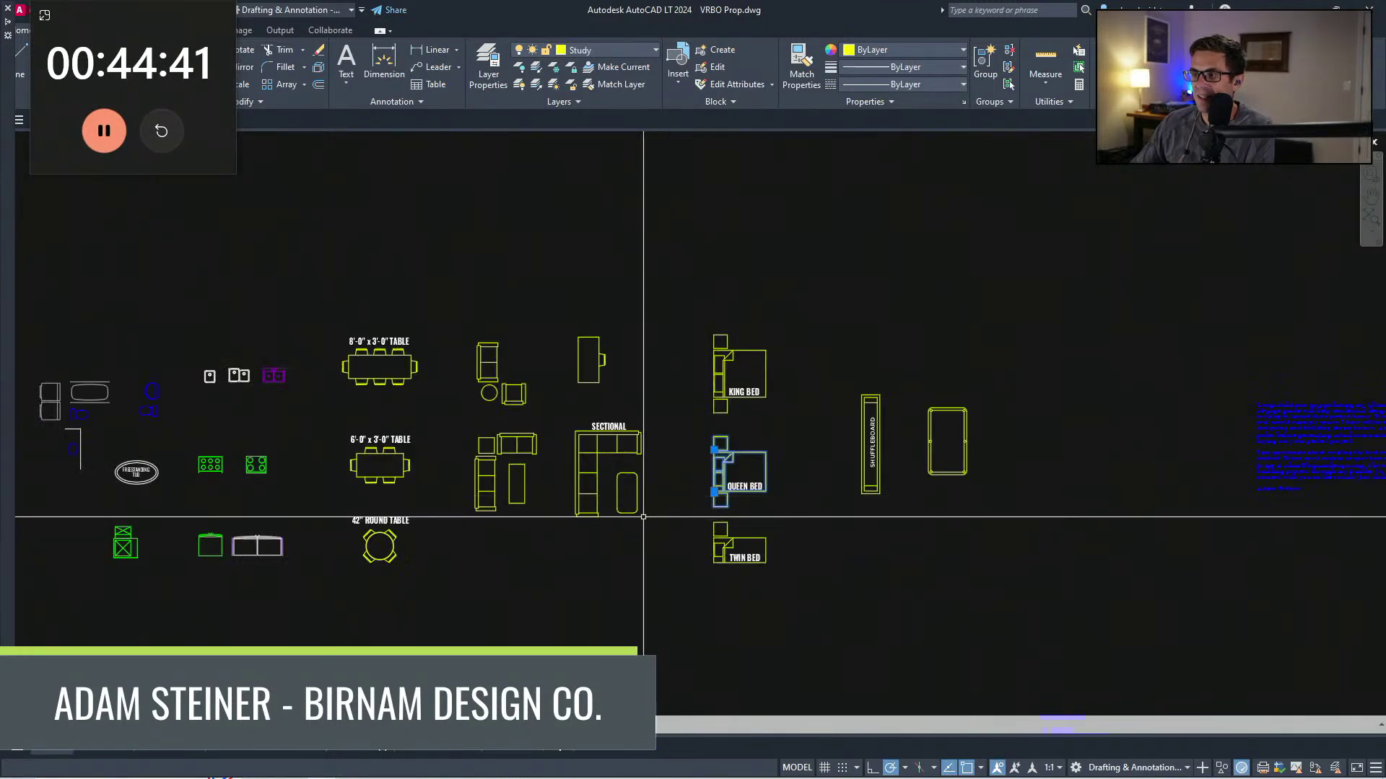
left_click(166, 300)
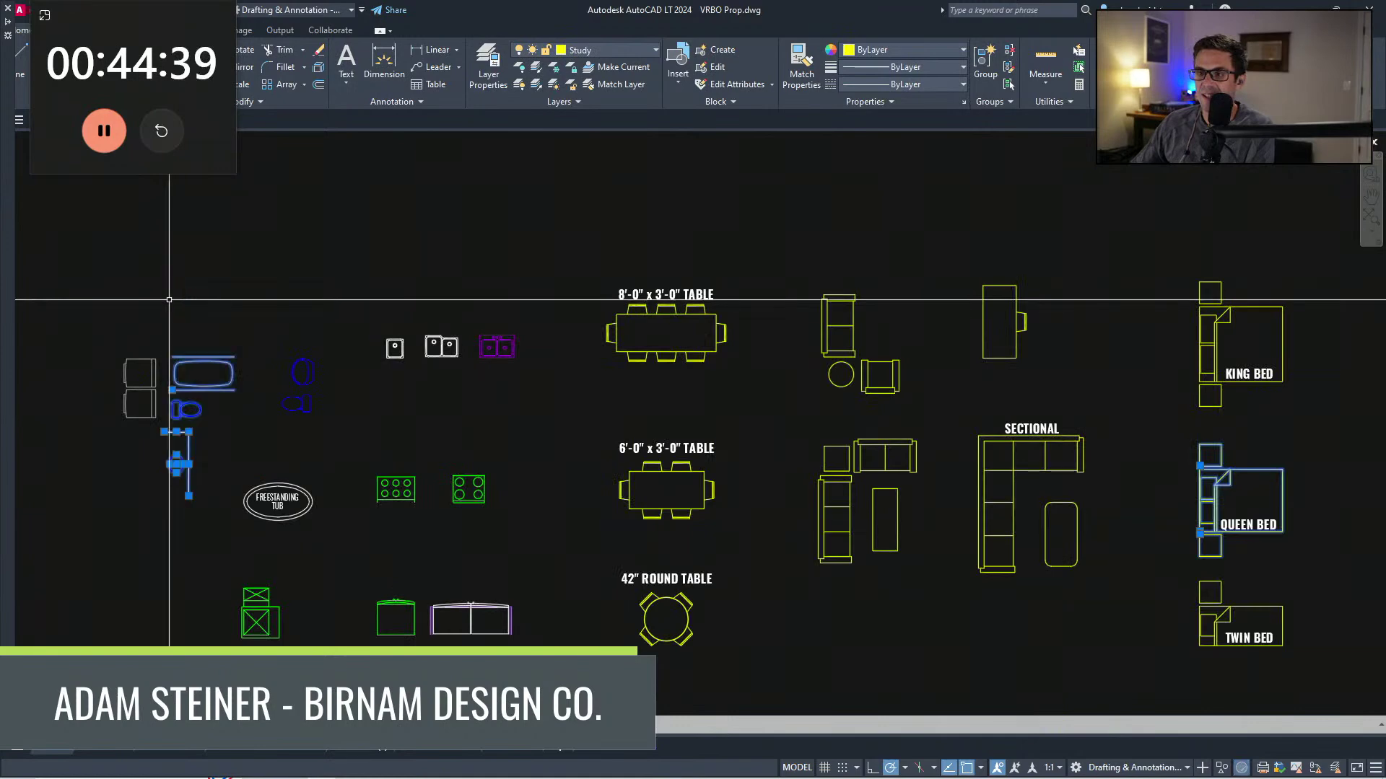
scroll(229, 415, "down", 3)
type("co")
key("space")
left_click(233, 395)
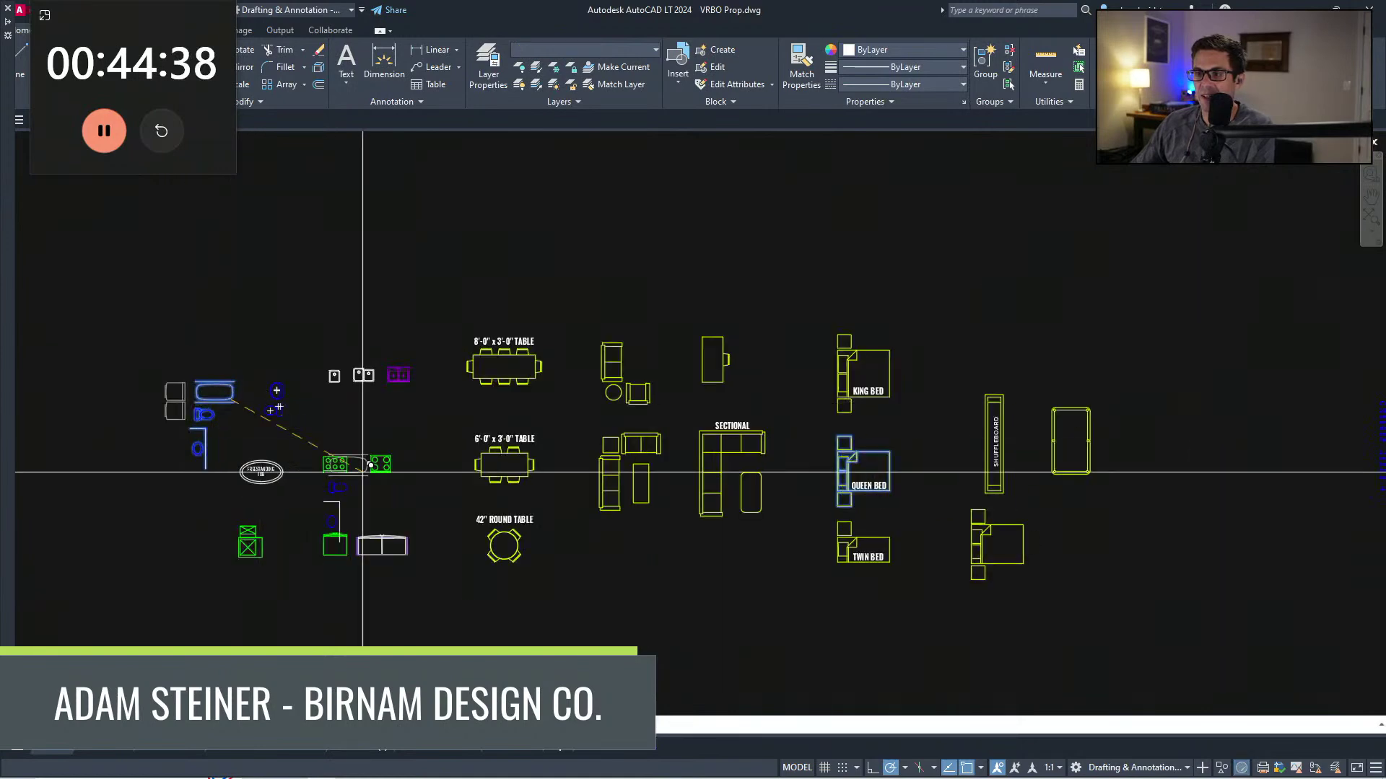
scroll(237, 488, "down", 15)
middle_click_drag(236, 488, 438, 490)
scroll(439, 490, "up", 10)
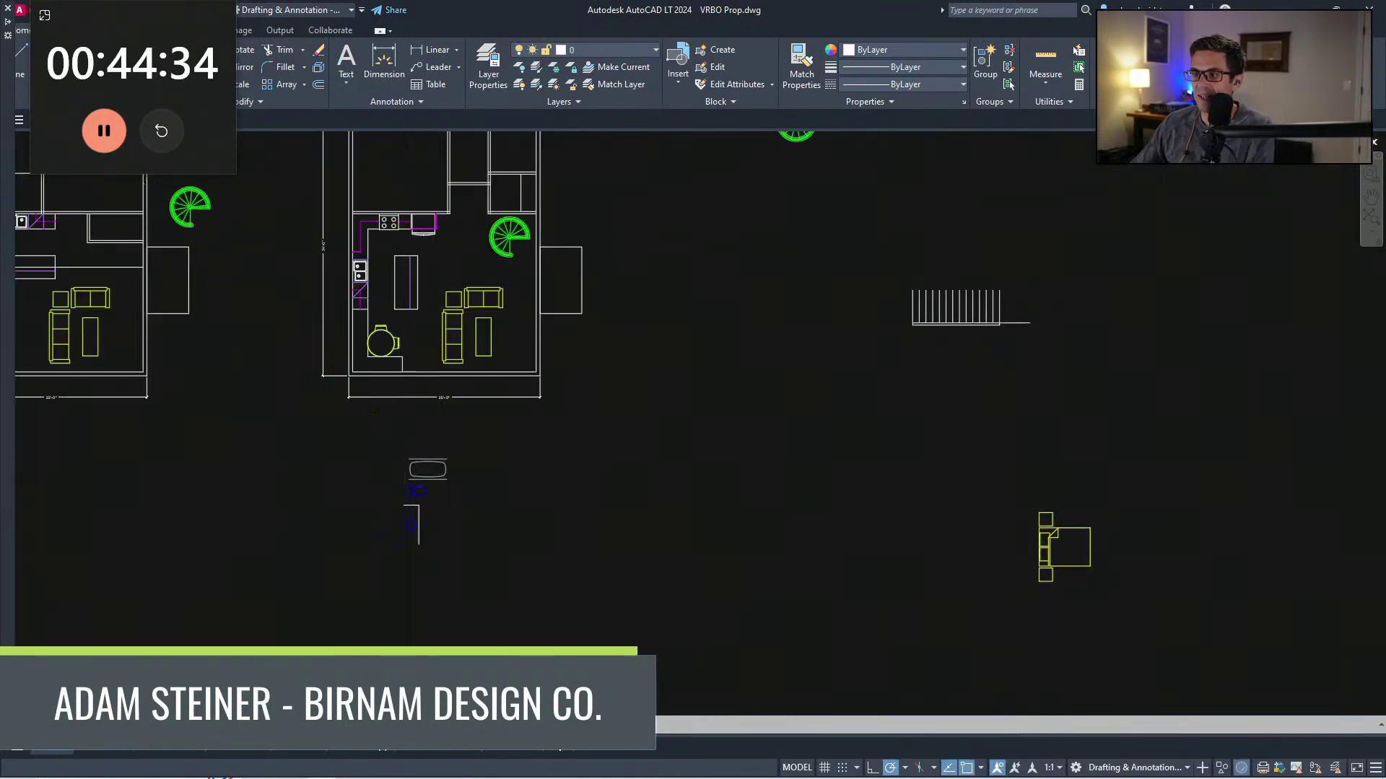
Step: Match the copied toilet and sink's properties to those of the bathtub
scroll(436, 469, "up", 5)
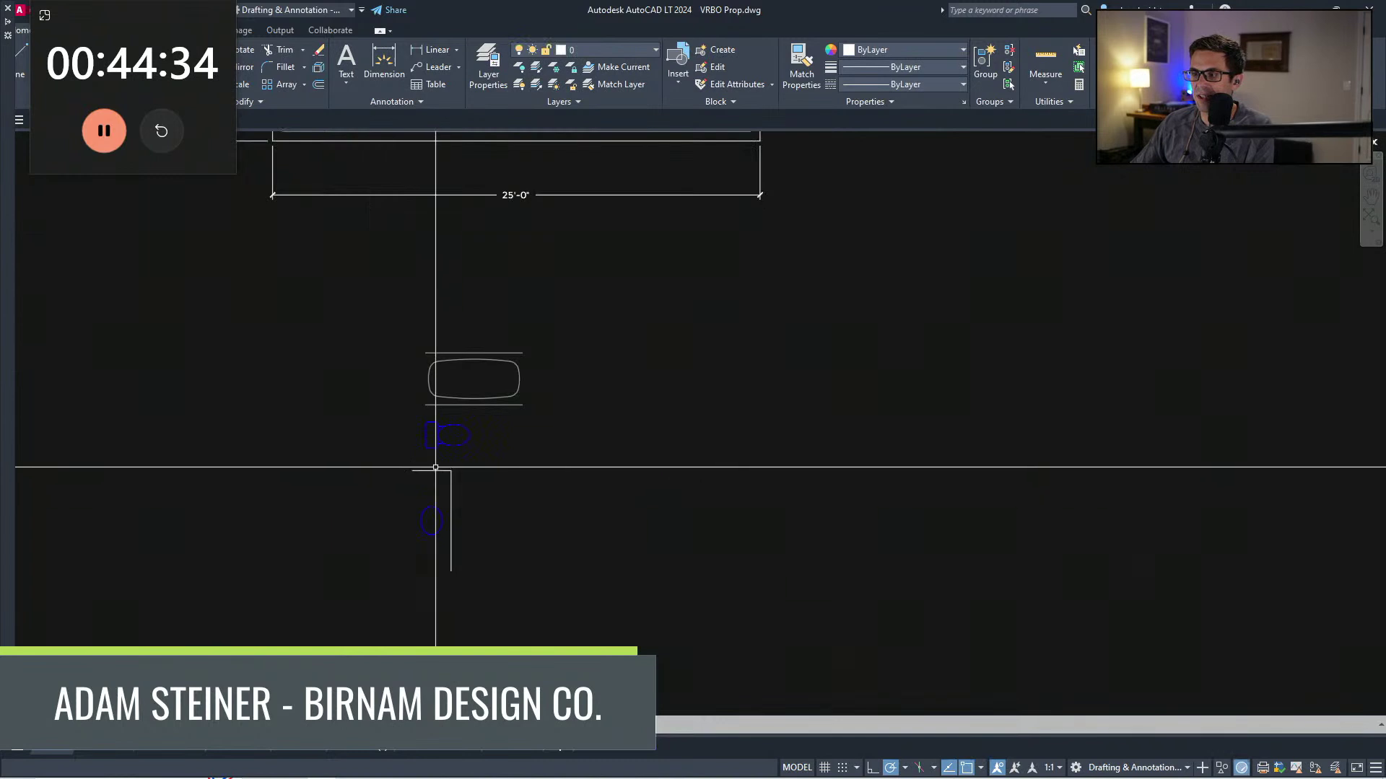
key("Escape")
key("Escape")
type("ma")
key("space")
left_click(482, 406)
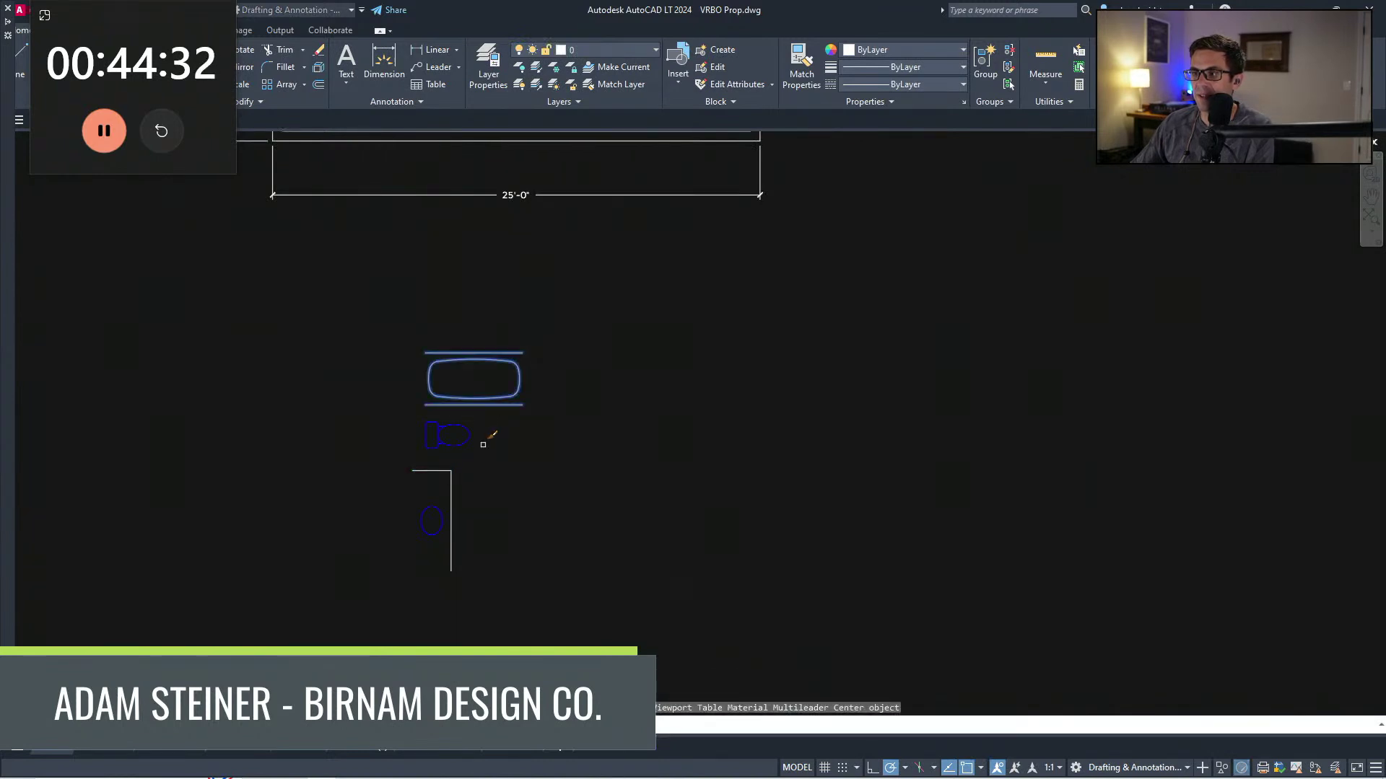
left_click(469, 440)
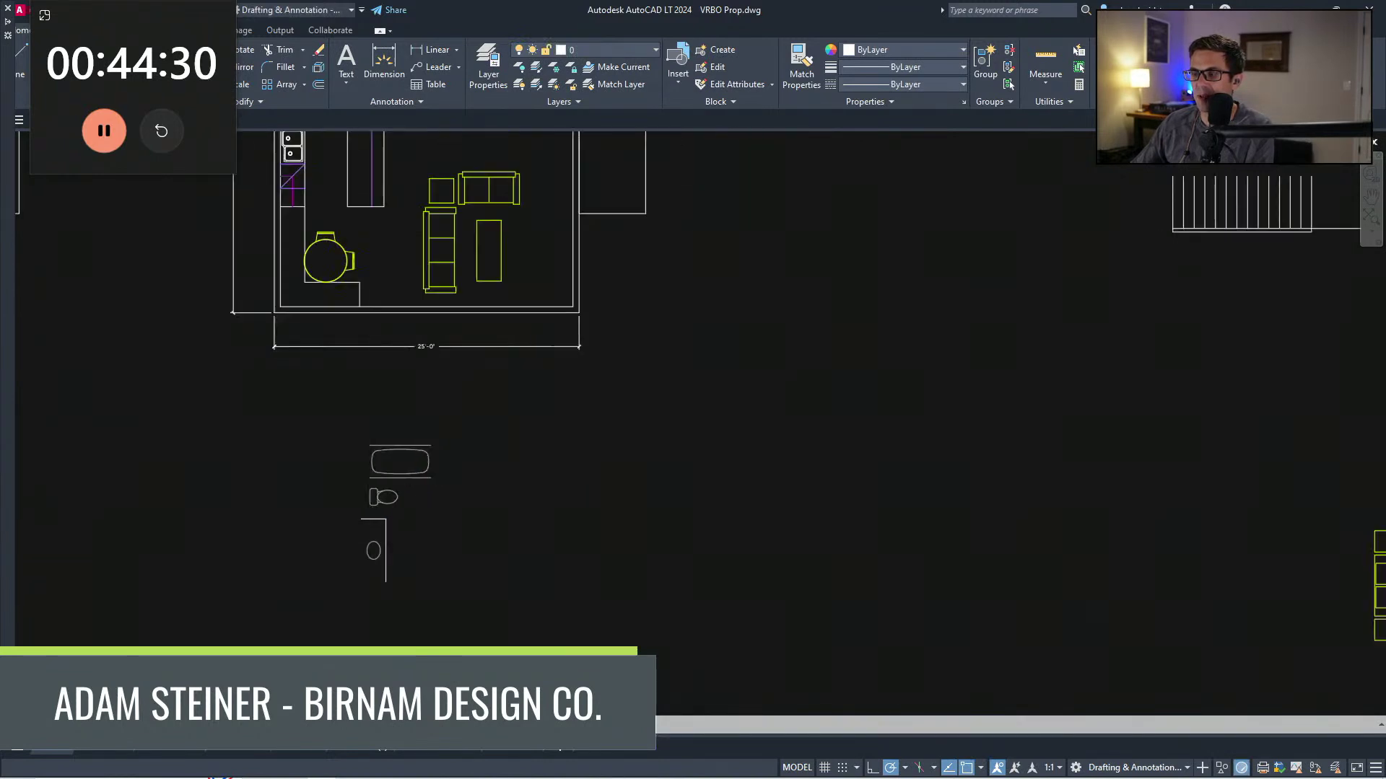
Step: Move the queen bed against the large upper room's exterior side wall and the bathtub into the upper small room's partition corner
scroll(722, 538, "down", 3)
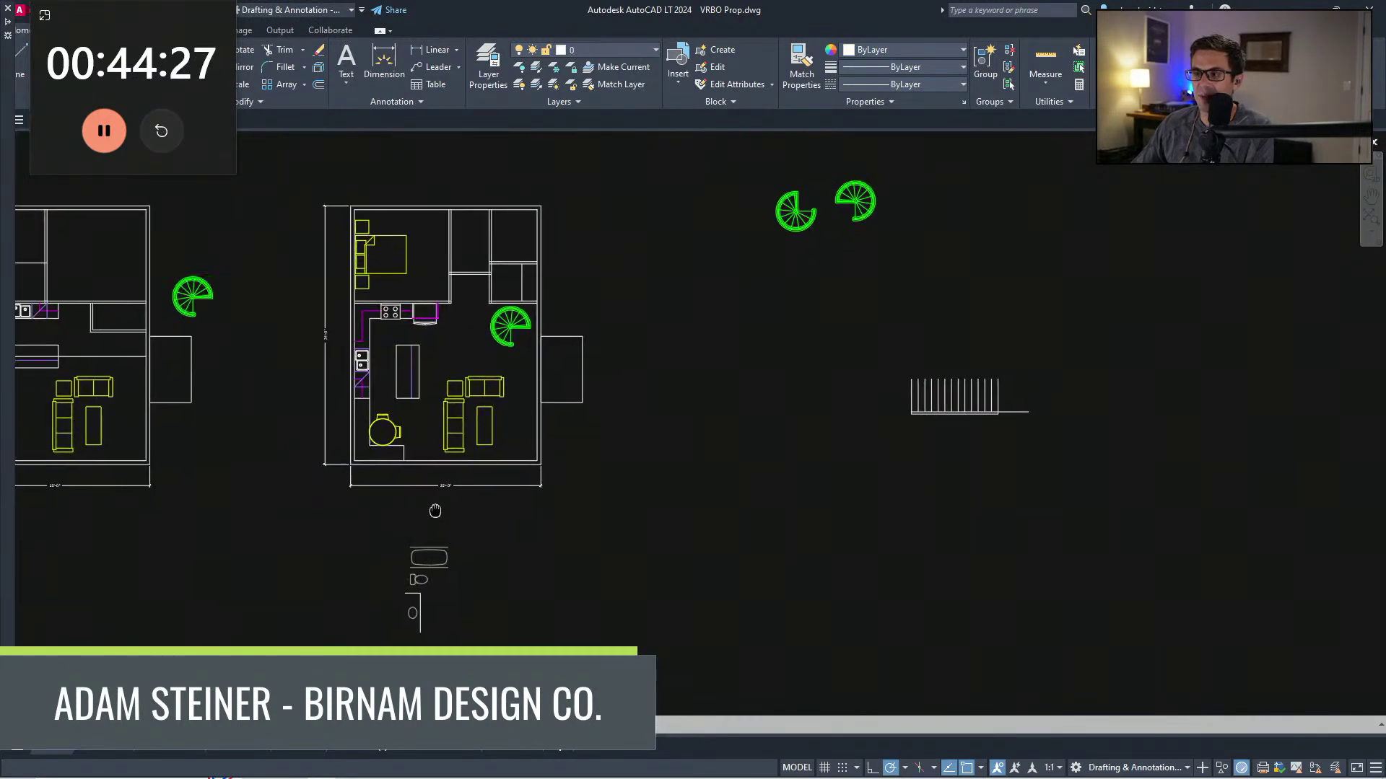
scroll(462, 509, "up", 3)
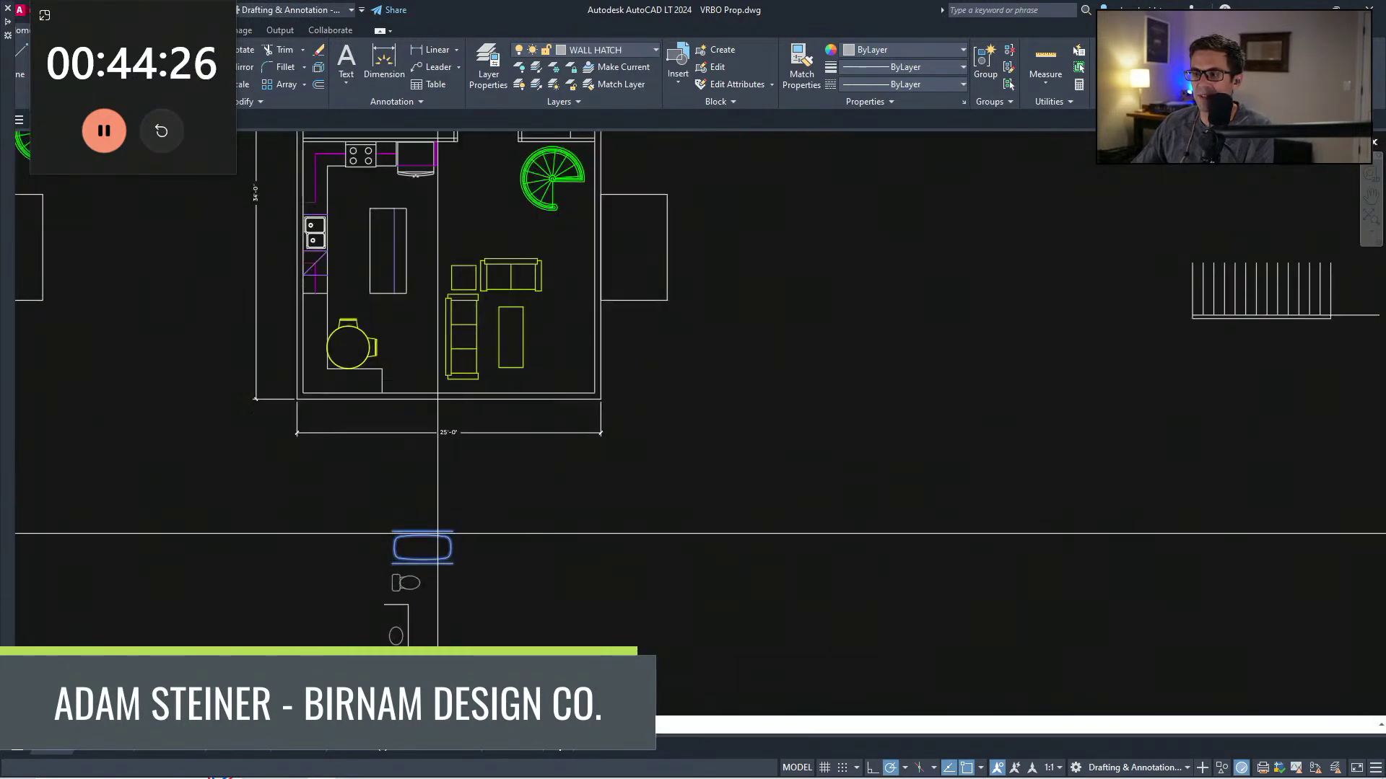
middle_click_drag(472, 462, 443, 648)
middle_click_drag(565, 178, 563, 256)
left_click(553, 268)
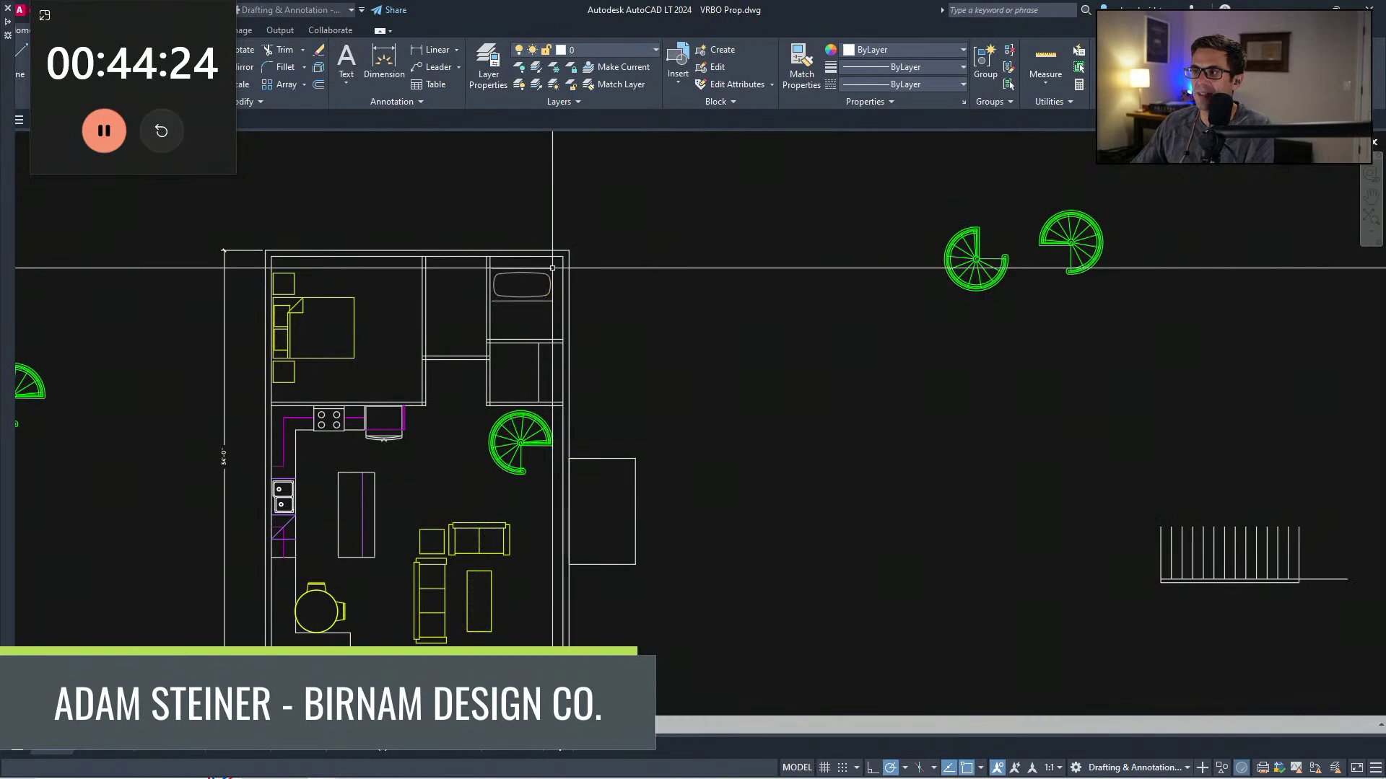
left_click(515, 276)
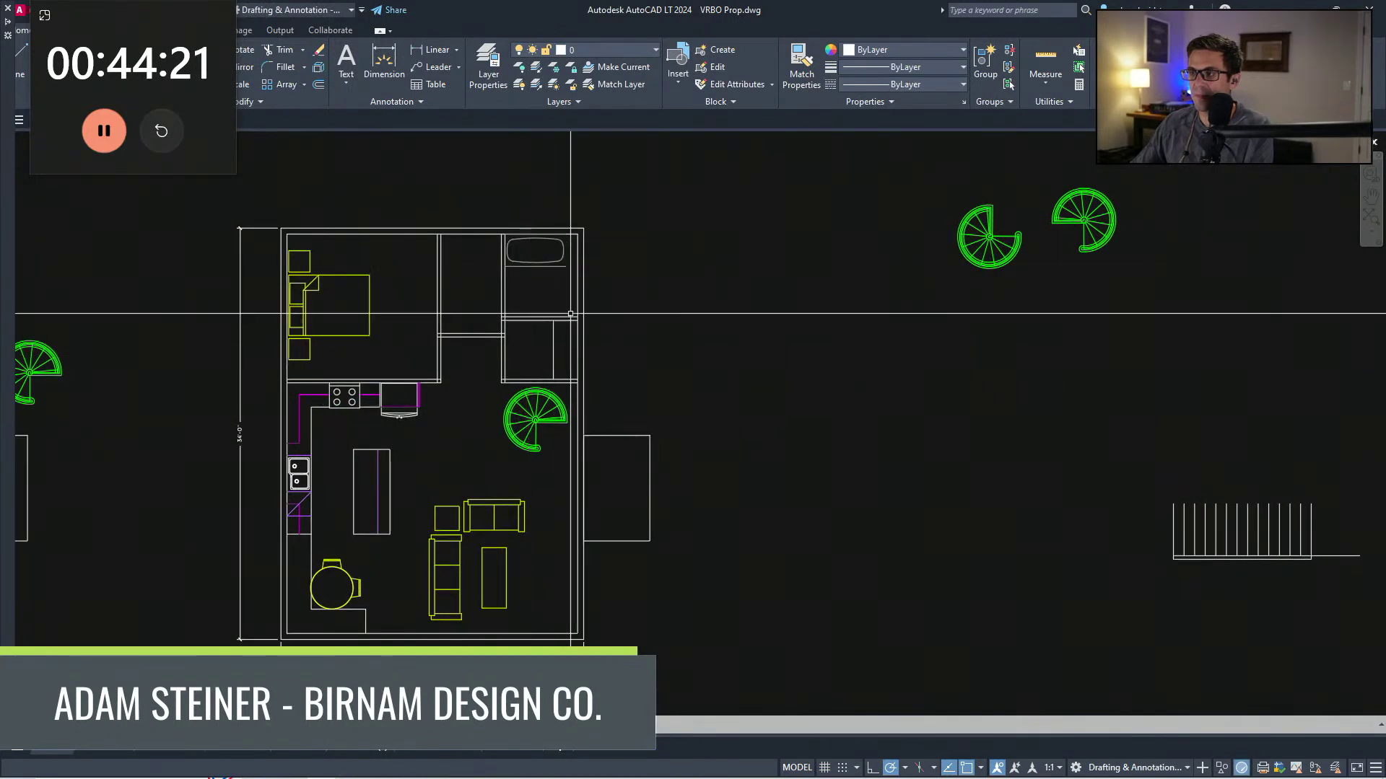
Step: Move the toilet to the plan, rotate it 180 degrees and place it below the bathtub against the exterior wall
scroll(498, 313, "down", 5)
scroll(479, 491, "up", 5)
left_click(464, 473)
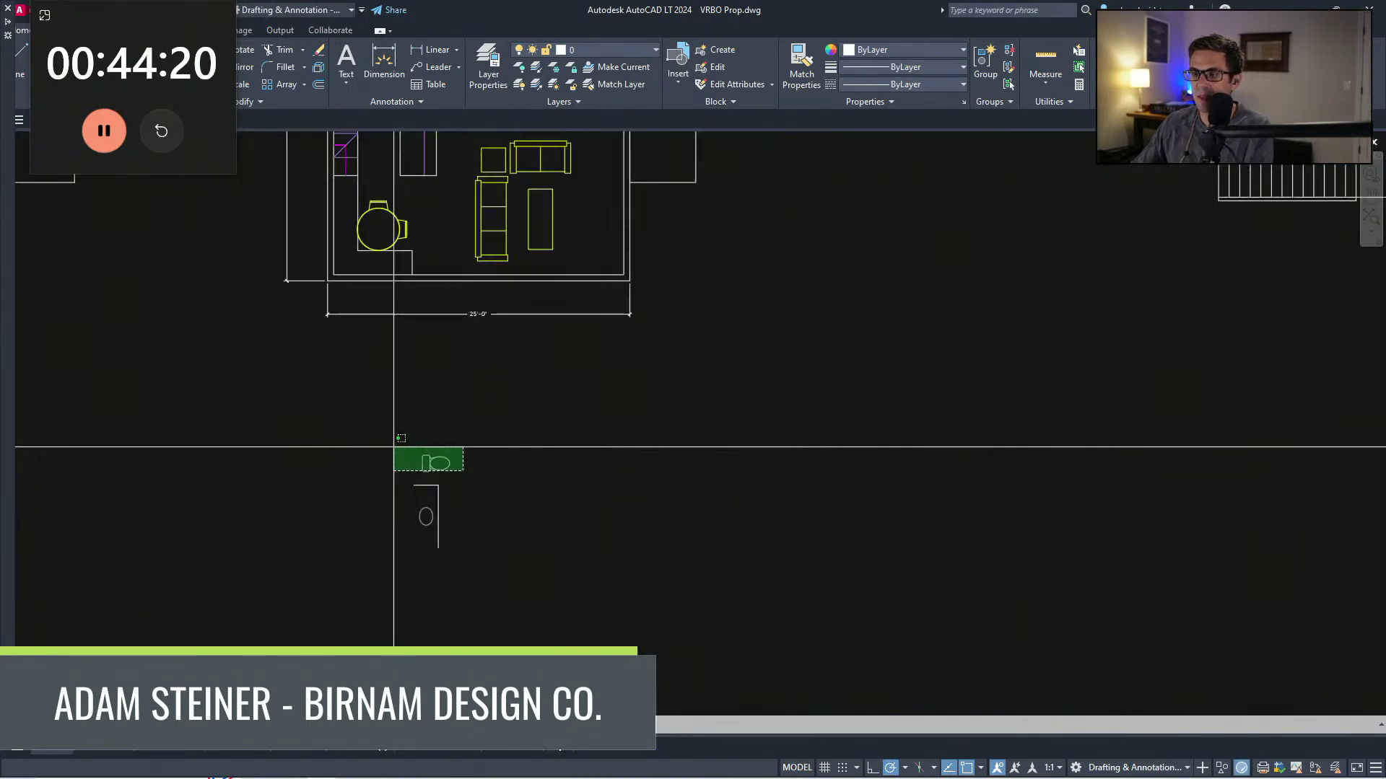
left_click(396, 445)
type("m")
key("space")
left_click(431, 458)
middle_click_drag(580, 249, 450, 765)
left_click(557, 518)
left_click(555, 516)
type("ro")
key("space")
left_click(604, 462)
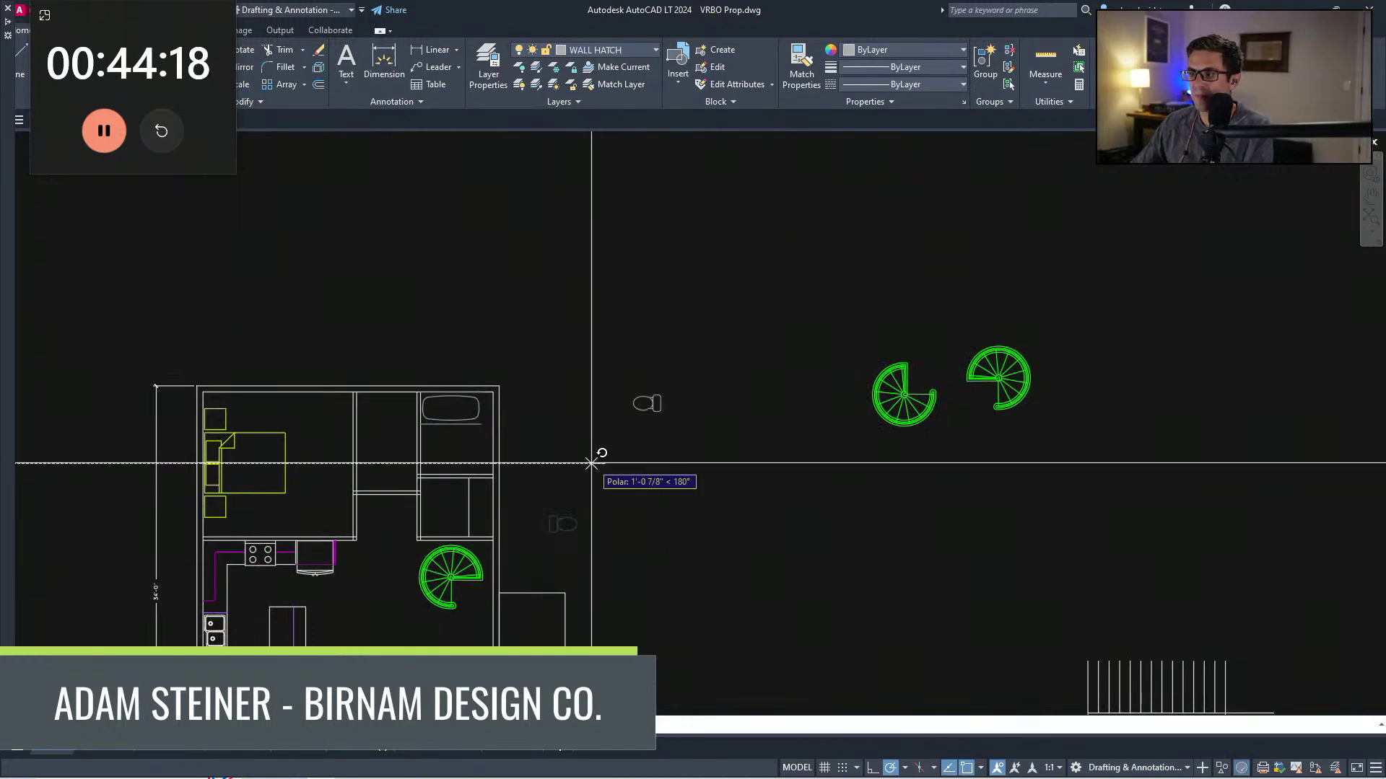
key("Escape")
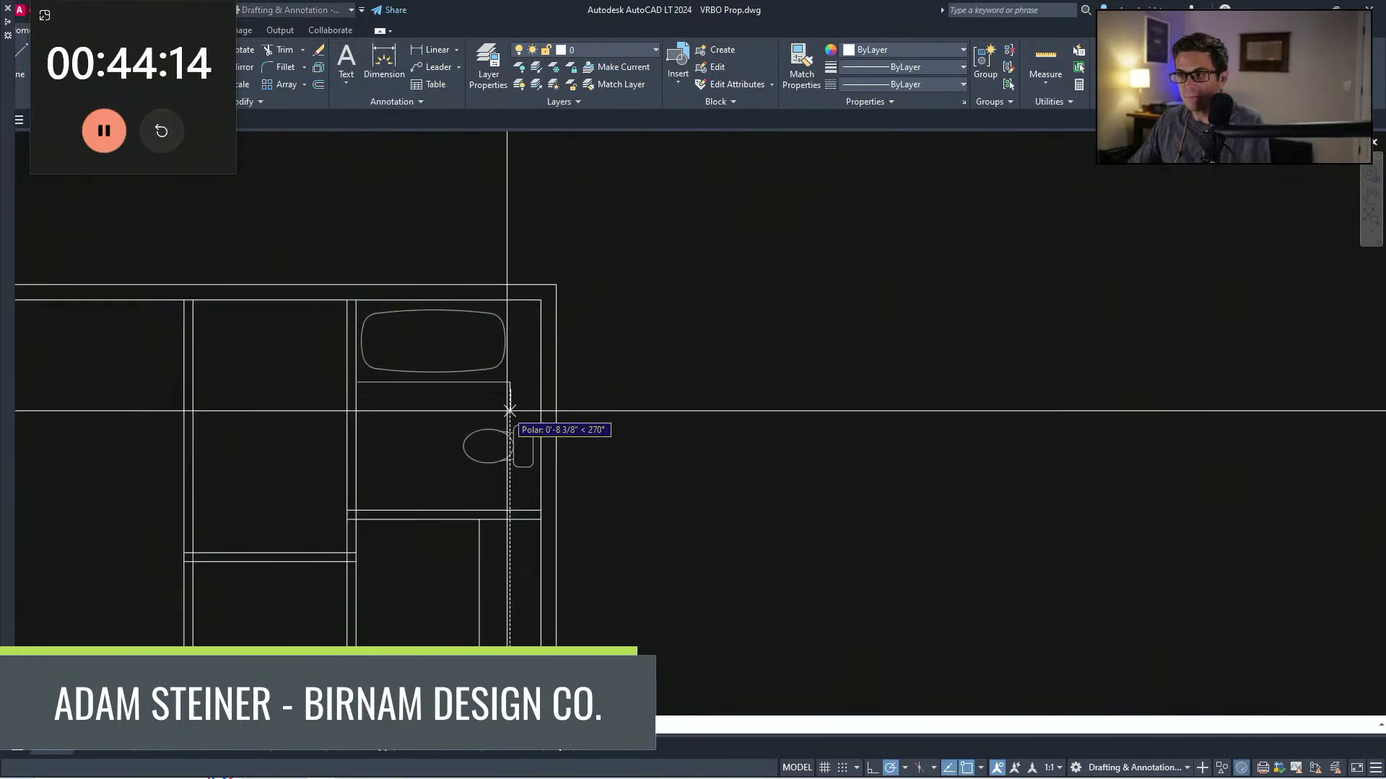
Step: Draw a short stepped line from the end of the bathtub's front edge to the exterior wall and start trimming there
left_click(548, 390)
key("space")
type("tr")
key("space")
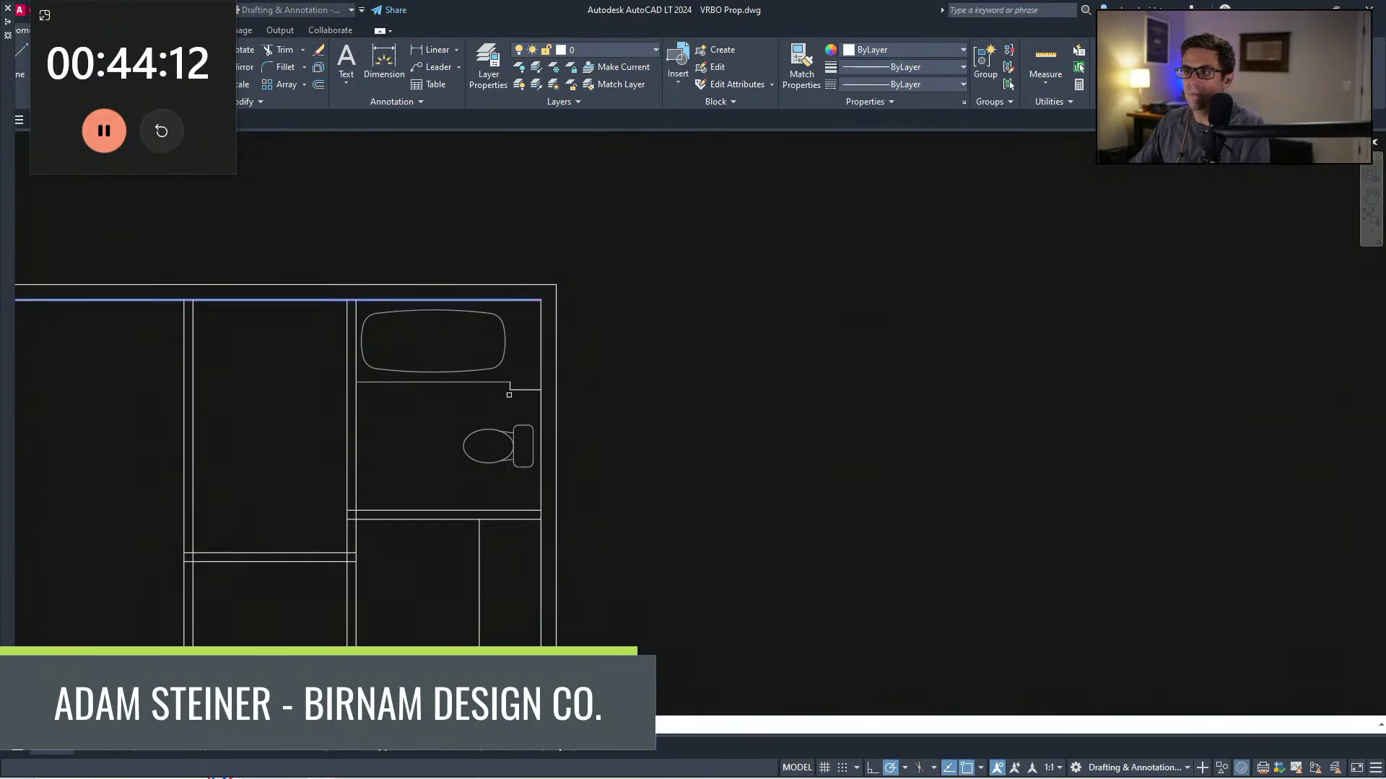
Step: Reposition the toilet beside the bathroom's right wall, below the bathtub
scroll(509, 395, "up", 10)
scroll(505, 426, "down", 8)
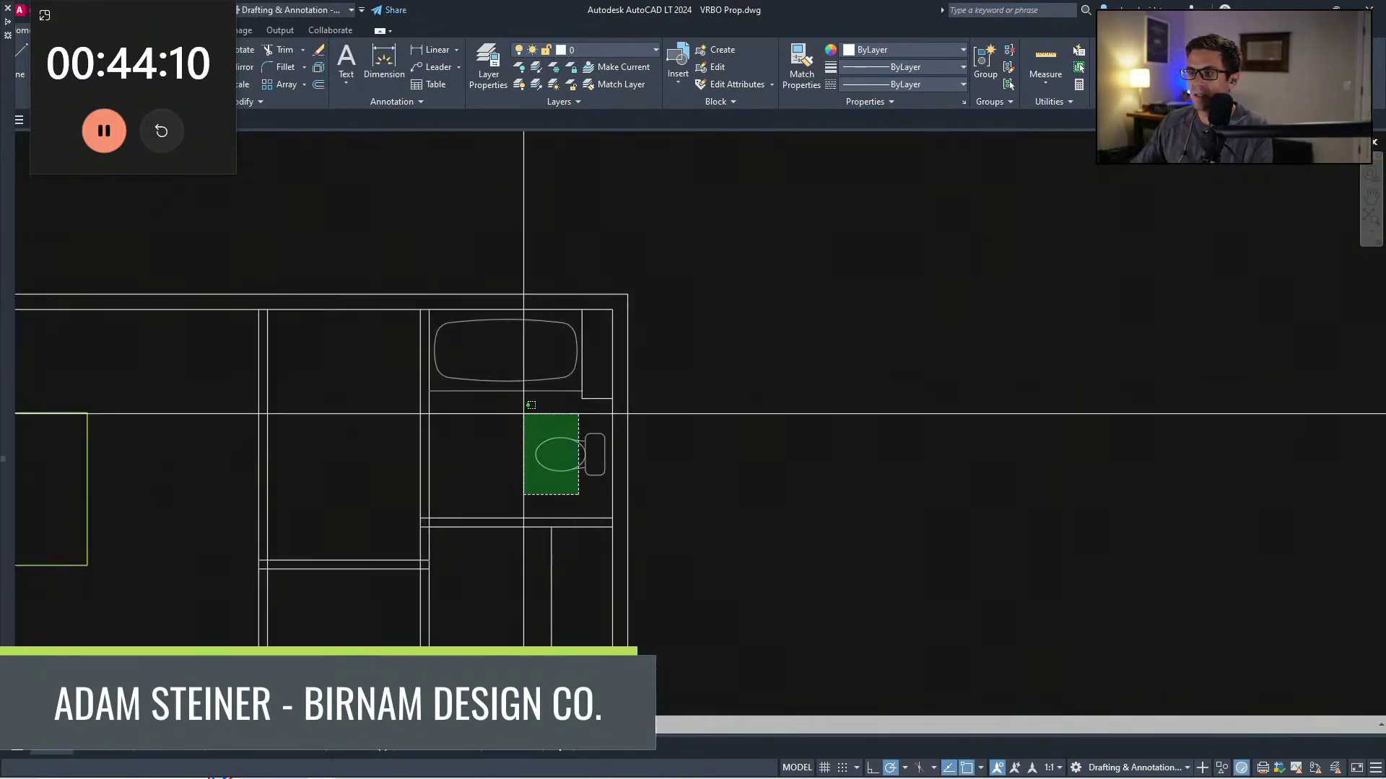
left_click(538, 430)
left_click(534, 430)
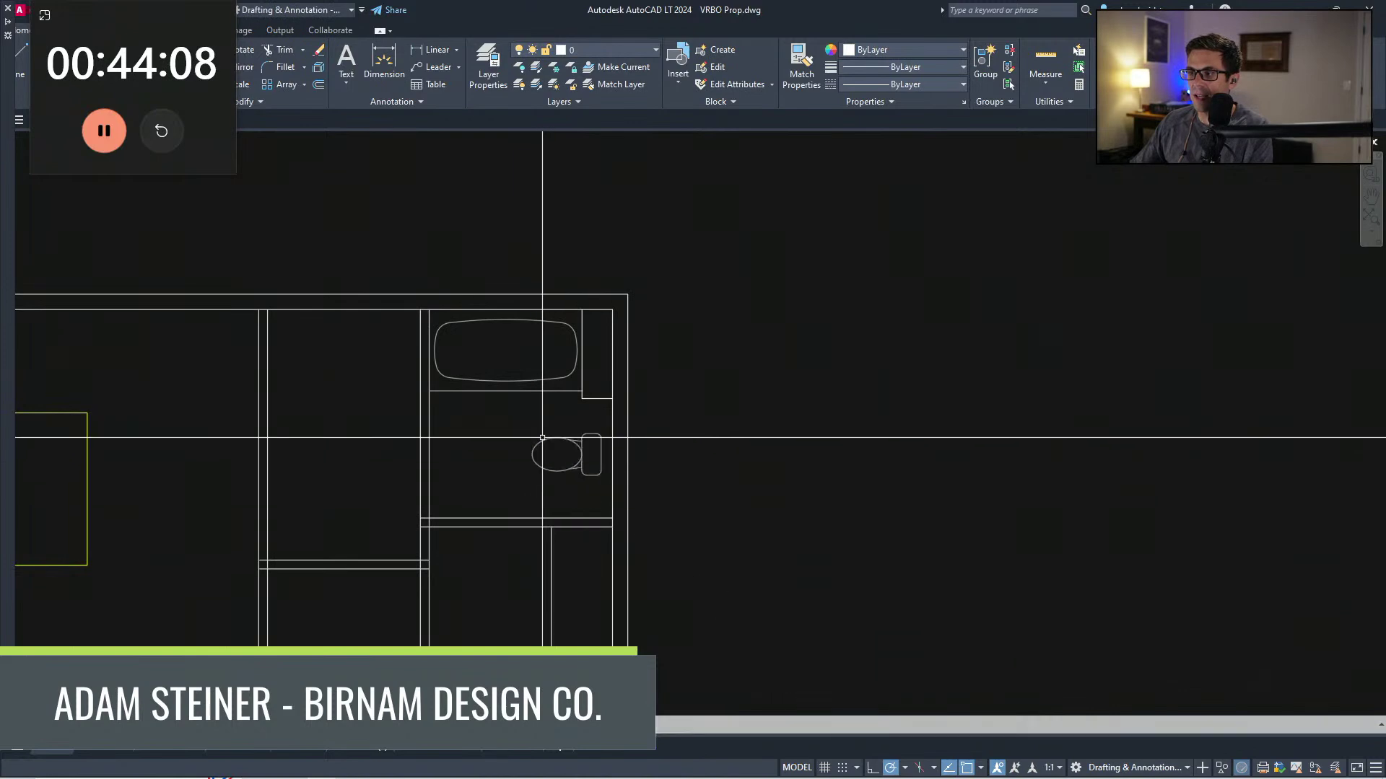
middle_click_drag(569, 494, 554, 464)
left_click(577, 443)
key("space")
left_click(669, 398)
left_click(677, 405)
Step: Move the sink ellipse and its counter lines from below the floor plan to the open area beside the bathroom
scroll(677, 405, "down", 2)
middle_click_drag(677, 404, 641, 267)
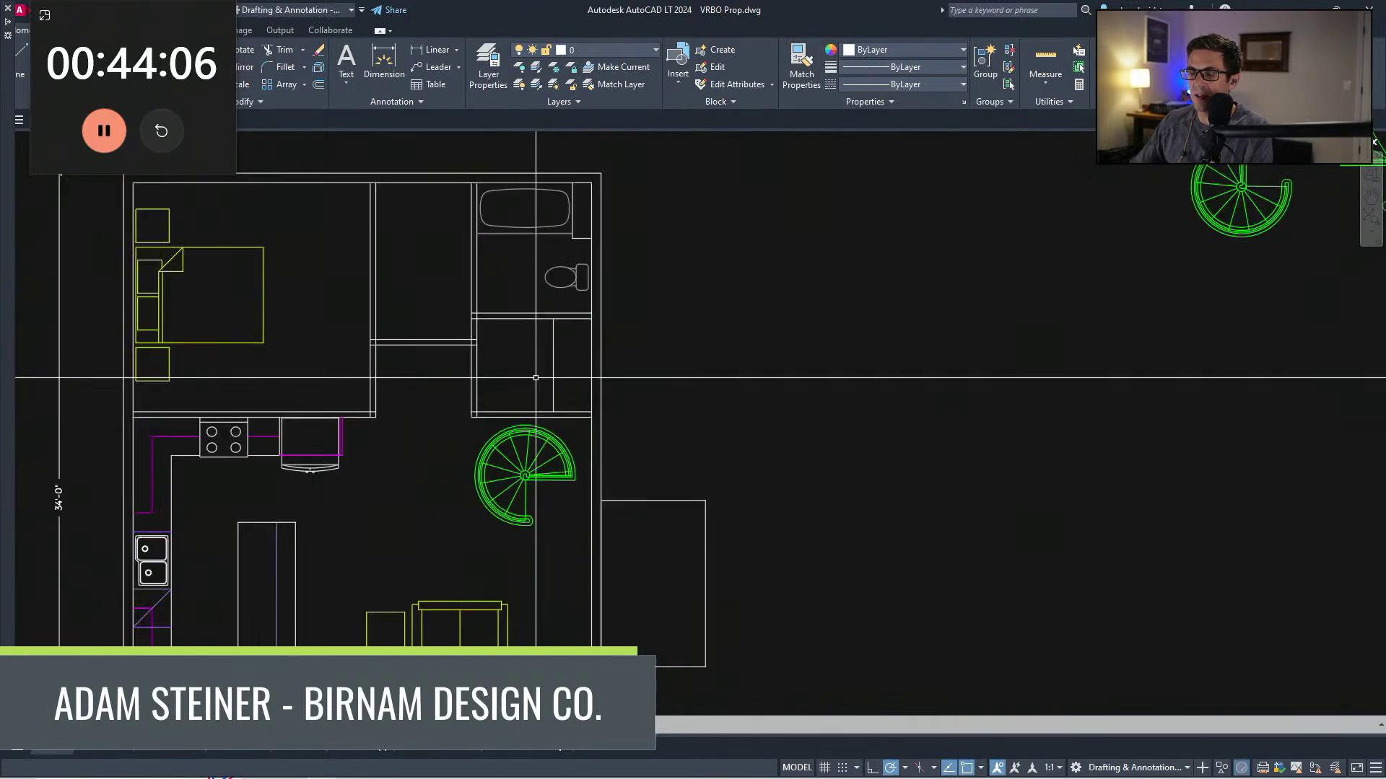
scroll(535, 377, "down", 2)
scroll(433, 551, "down", 2)
middle_click_drag(433, 551, 432, 439)
left_click(432, 658)
left_click(380, 603)
key("space")
left_click(397, 628)
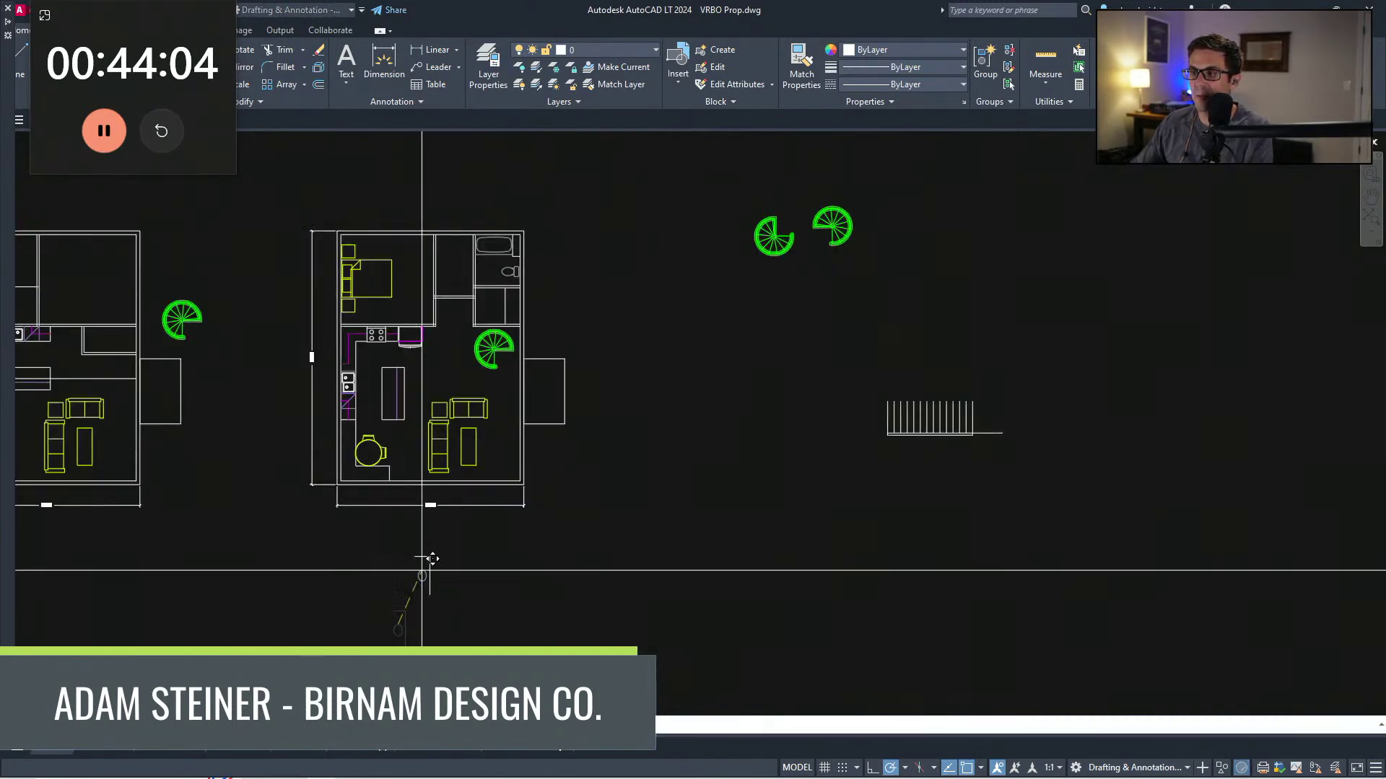
scroll(585, 300, "up", 2)
middle_click_drag(585, 301, 537, 430)
left_click(540, 437)
Step: Draw a diagonal helper line from the vanity front's midpoint to the vanity's upper wall corner, and move the sink ellipse to its midpoint
scroll(419, 439, "up", 2)
key("l")
key("space")
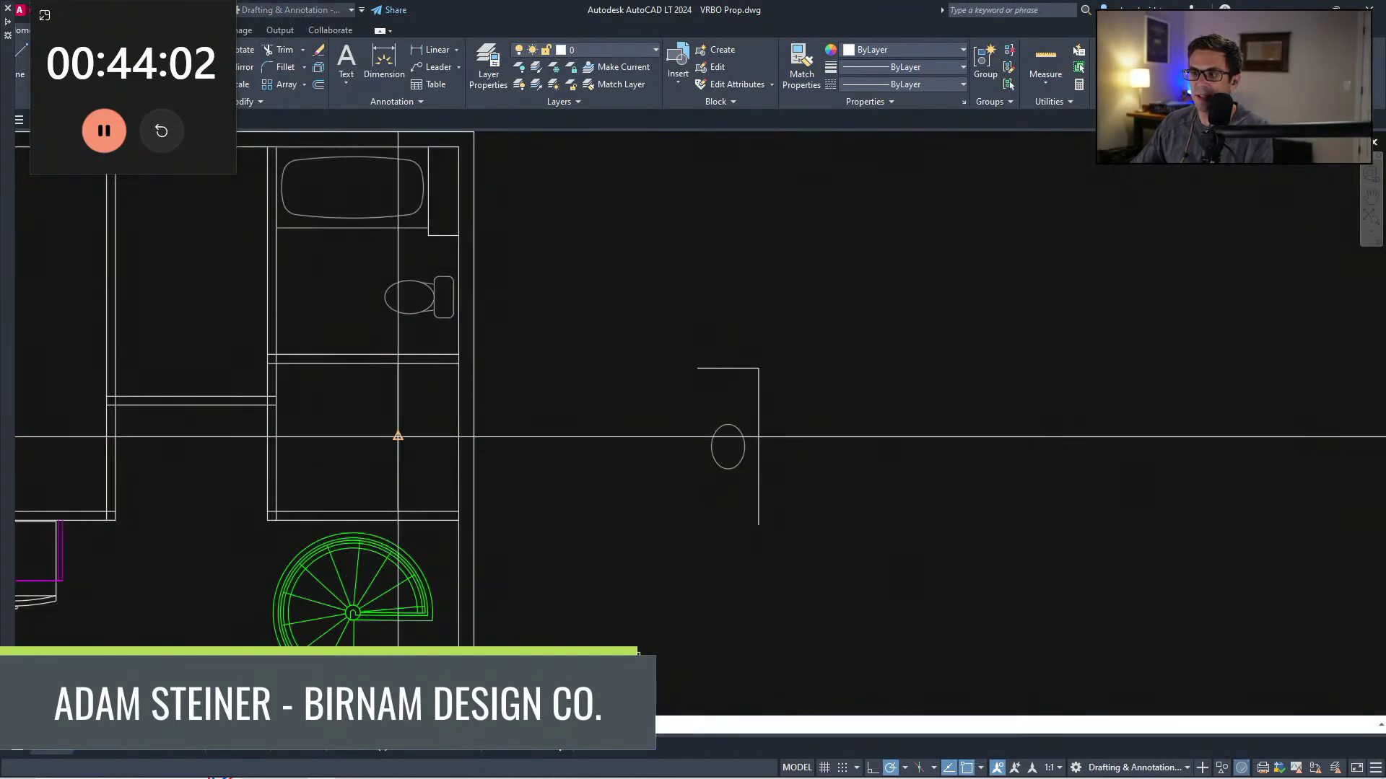
left_click(398, 436)
left_click(459, 364)
key("space")
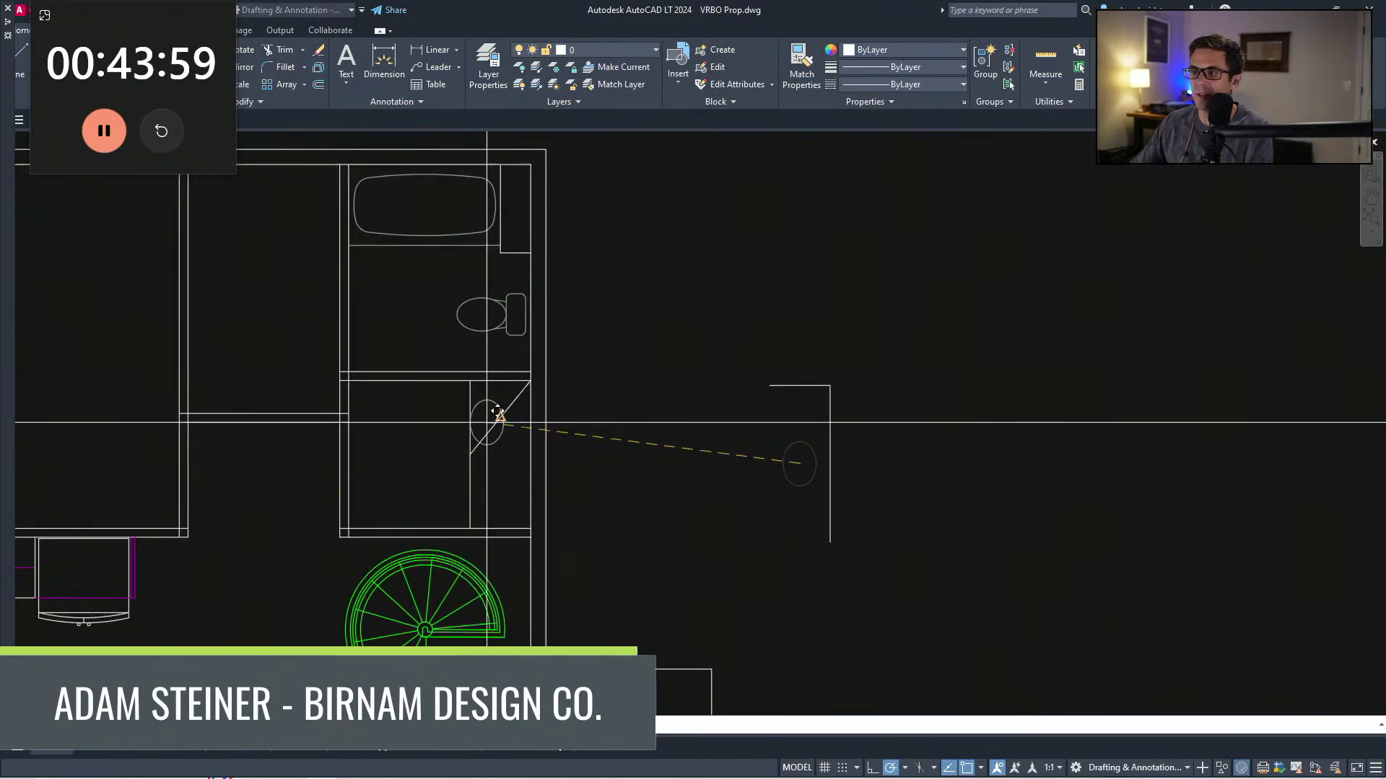
left_click(493, 411)
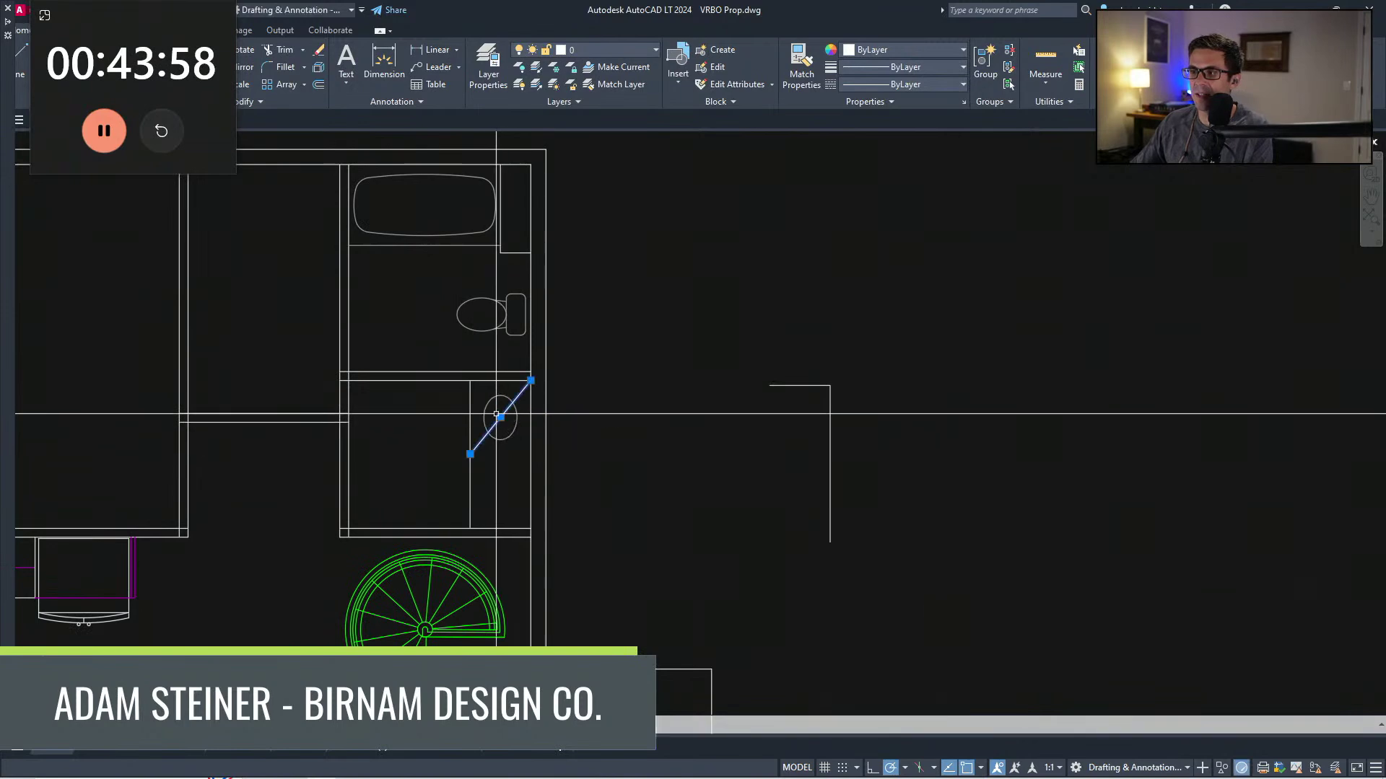
Step: Delete the diagonal helper line and mirror the sink about the vanity's midpoint to form a second sink
key("Delete")
left_click(502, 441)
left_click(484, 418)
type("mi")
key("space")
left_click(469, 456)
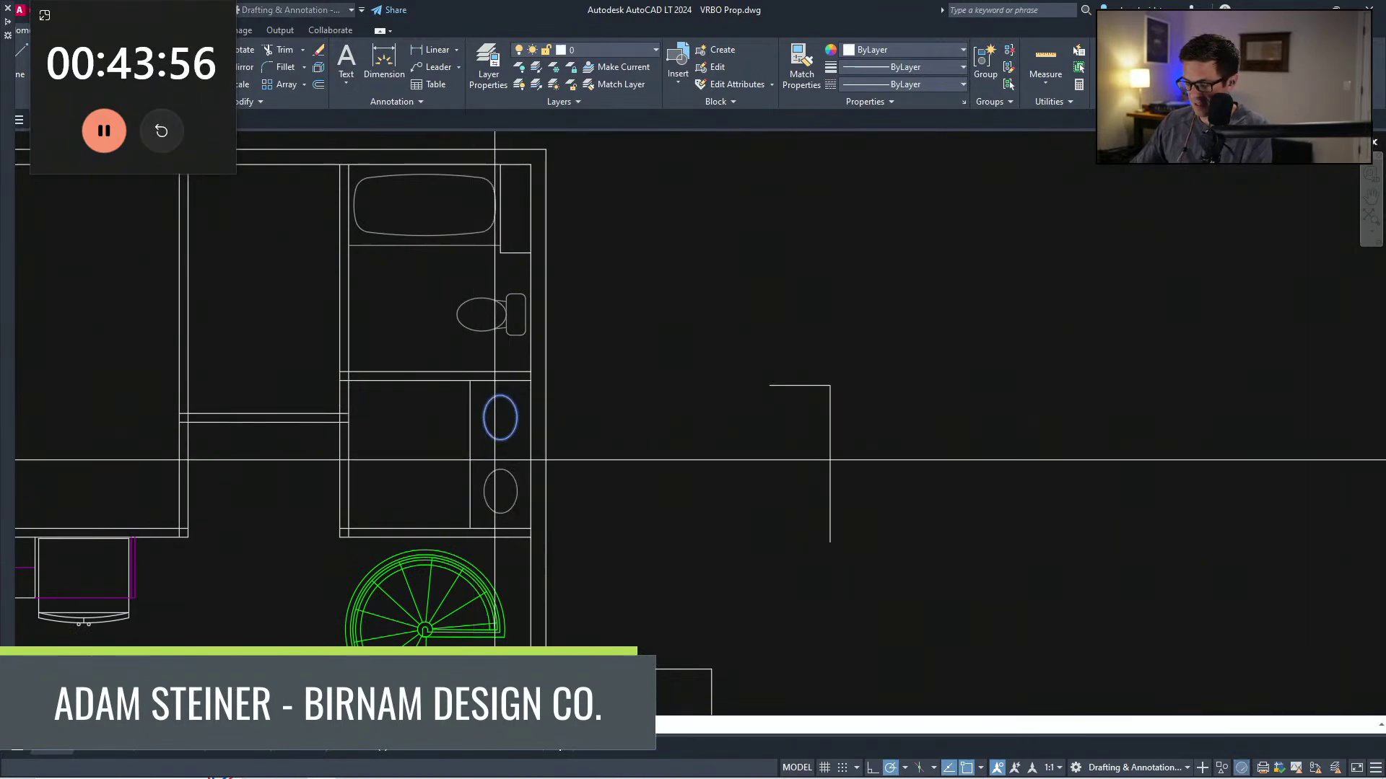
key("space")
Step: Trim the overlapping lines where the horizontal closet wall meets the bathroom's left wall
middle_click_drag(494, 460, 581, 419)
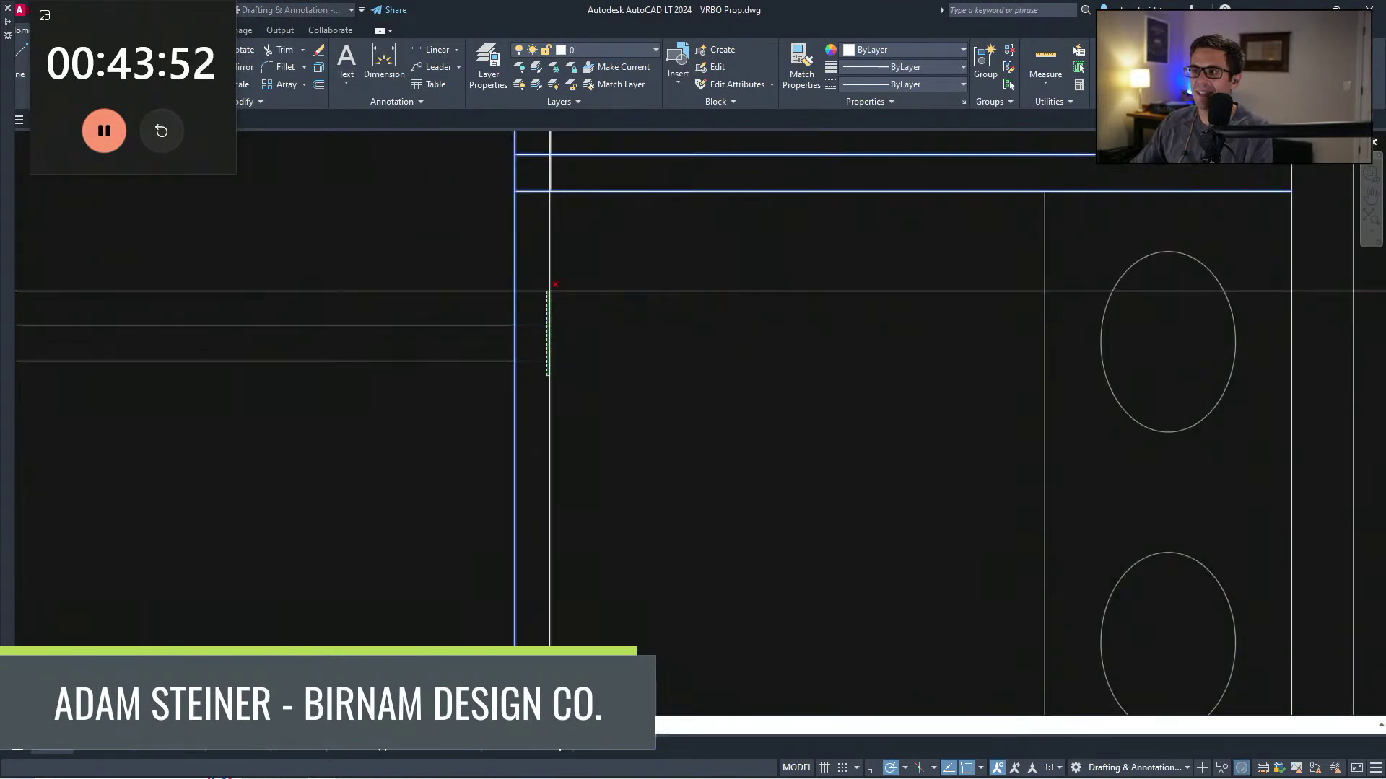
left_click(551, 294)
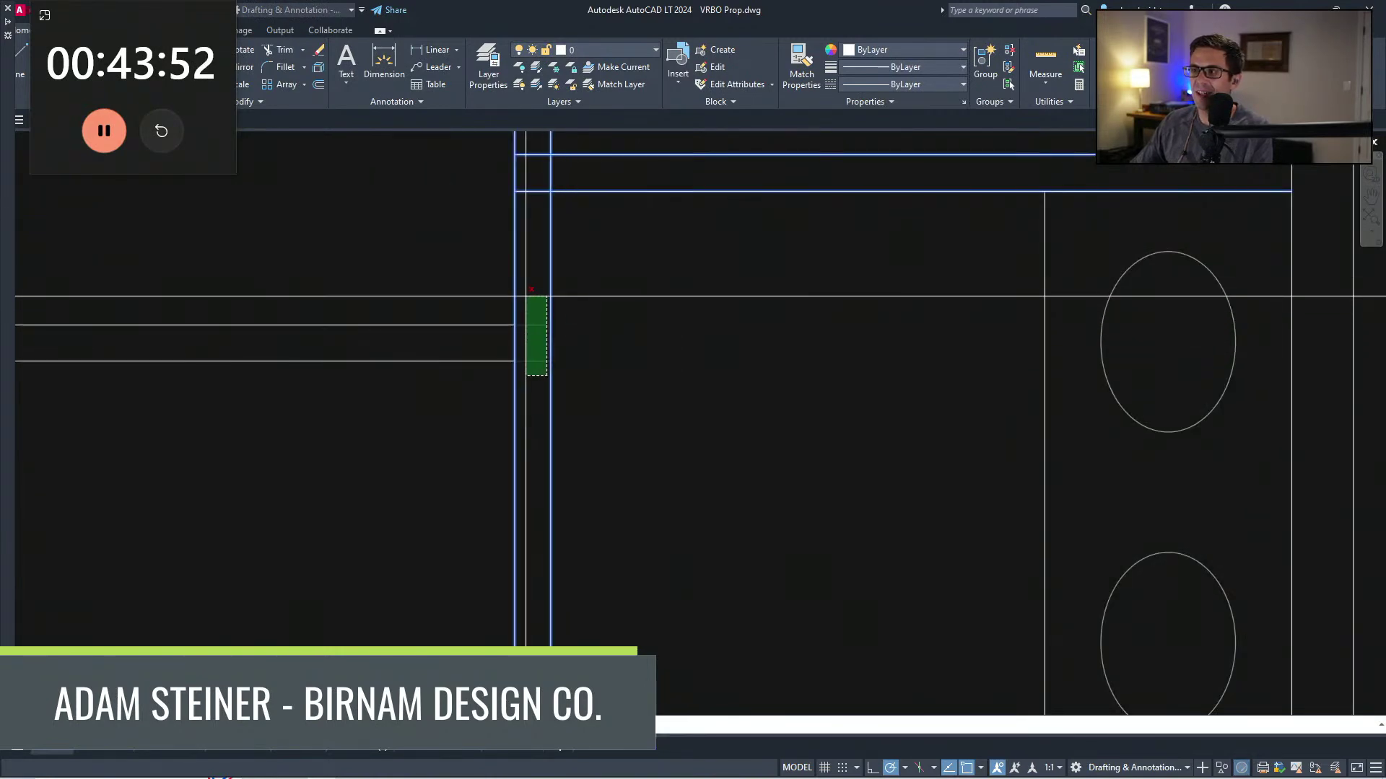
left_click(517, 358)
key("Escape")
scroll(538, 435, "down", 4)
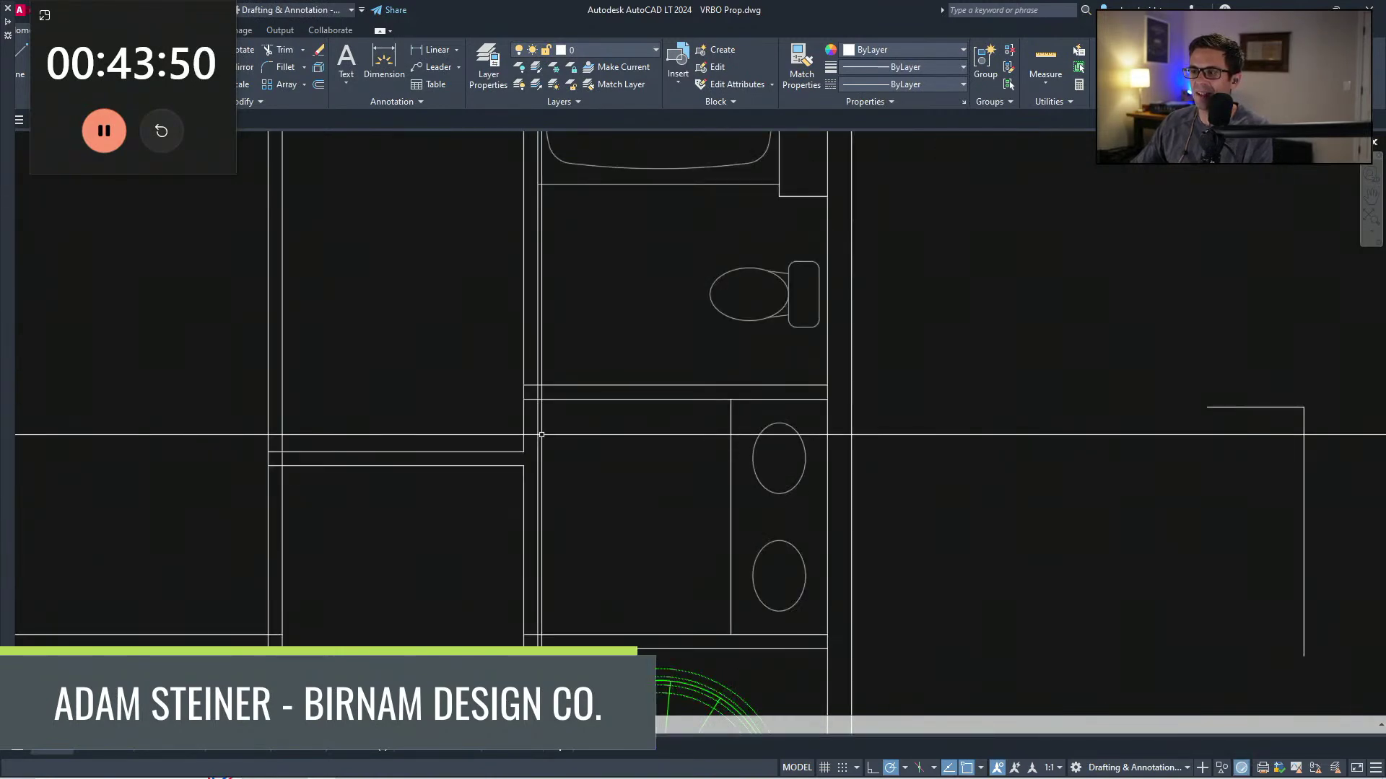
Step: Trim the wall overlaps where the bathroom's divider wall meets the left wall and at the vanity room's lower-left corner
scroll(543, 397, "up", 4)
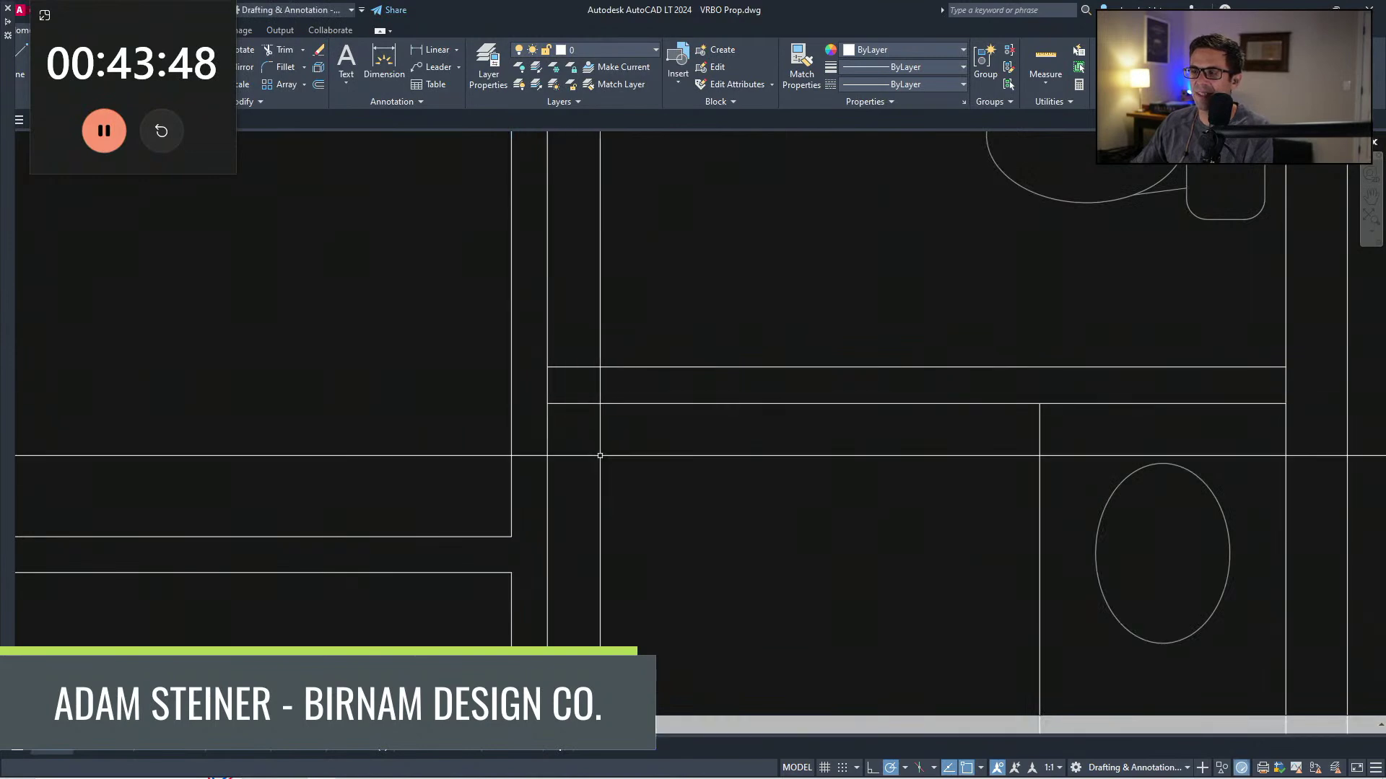
left_click(611, 425)
left_click(563, 324)
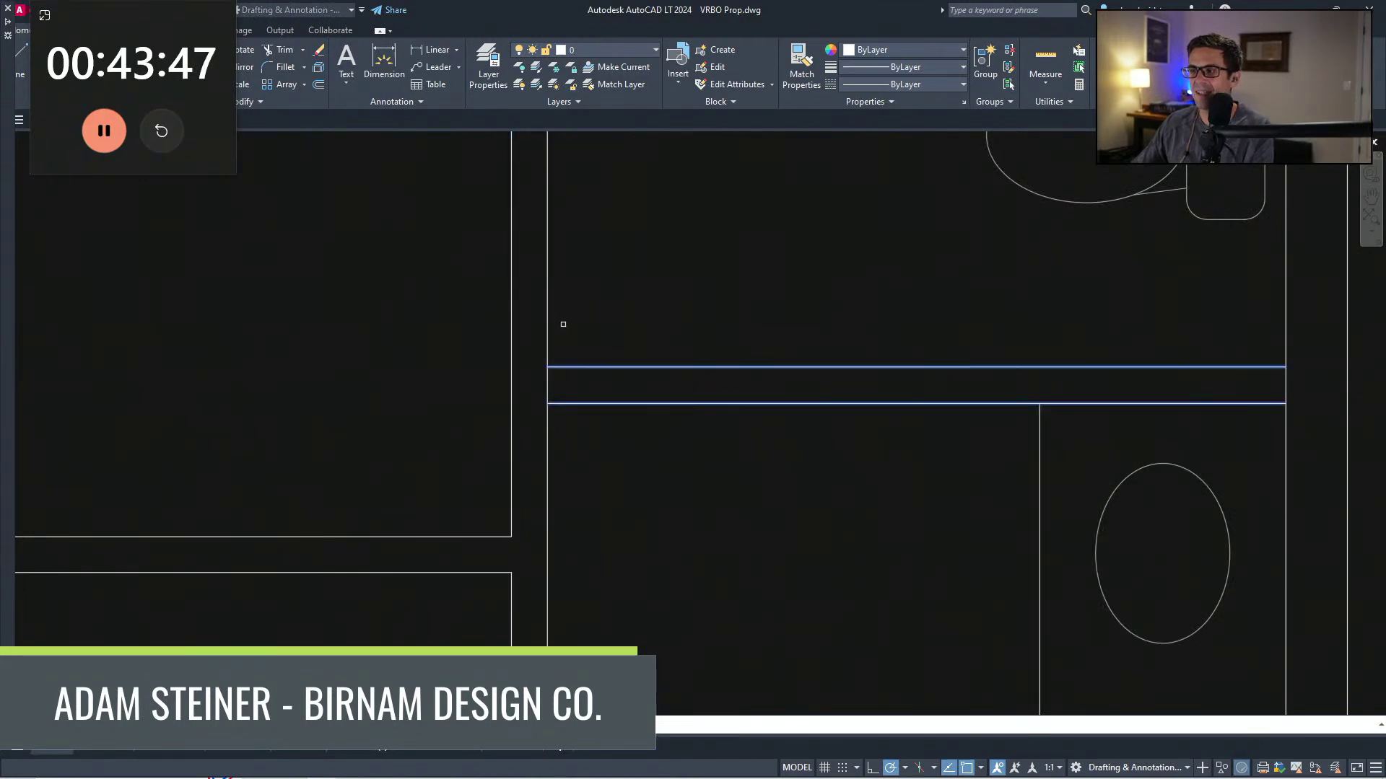
key("Escape")
scroll(563, 324, "down", 4)
scroll(525, 340, "up", 3)
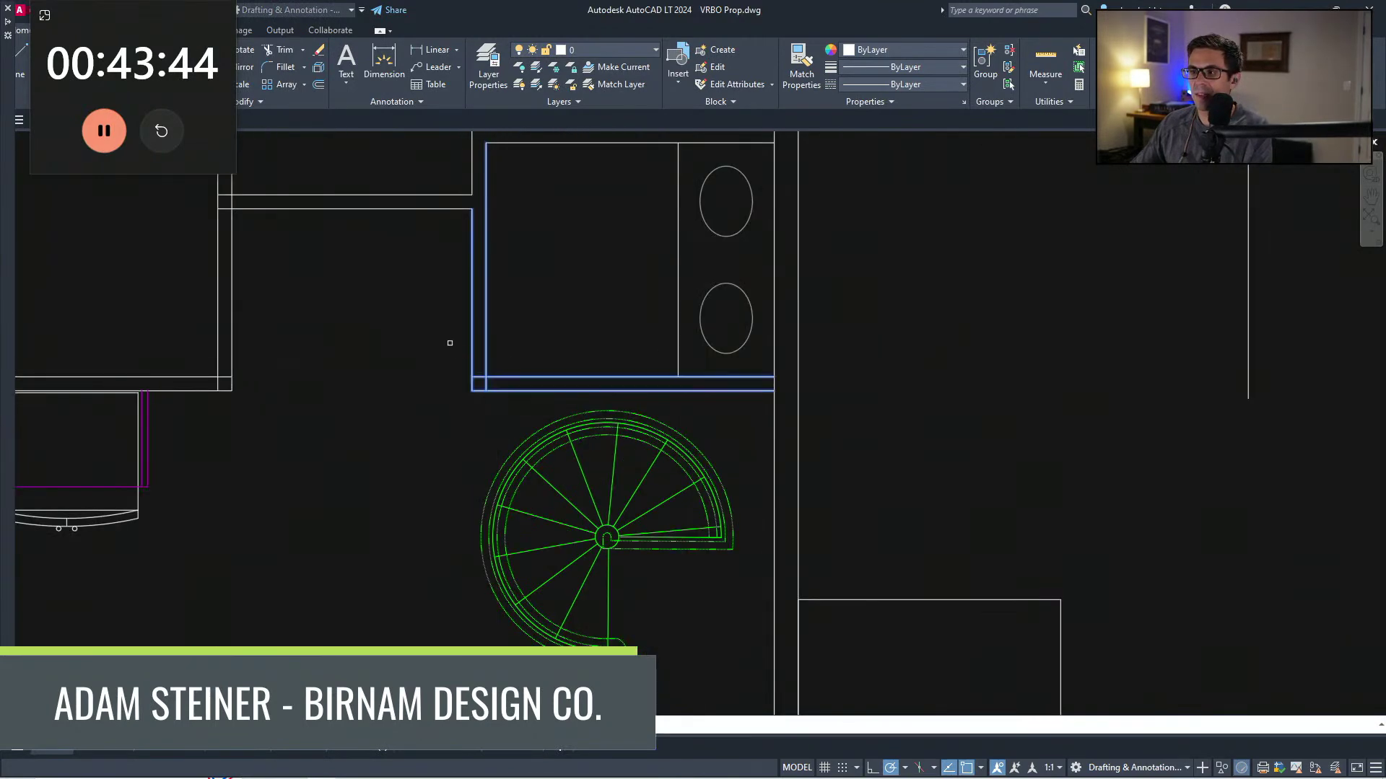
Step: Draw a diagonal helper line from the hall wall corner to the vanity's lower corner, and a horizontal line from its midpoint across the left wall
scroll(482, 374, "up", 6)
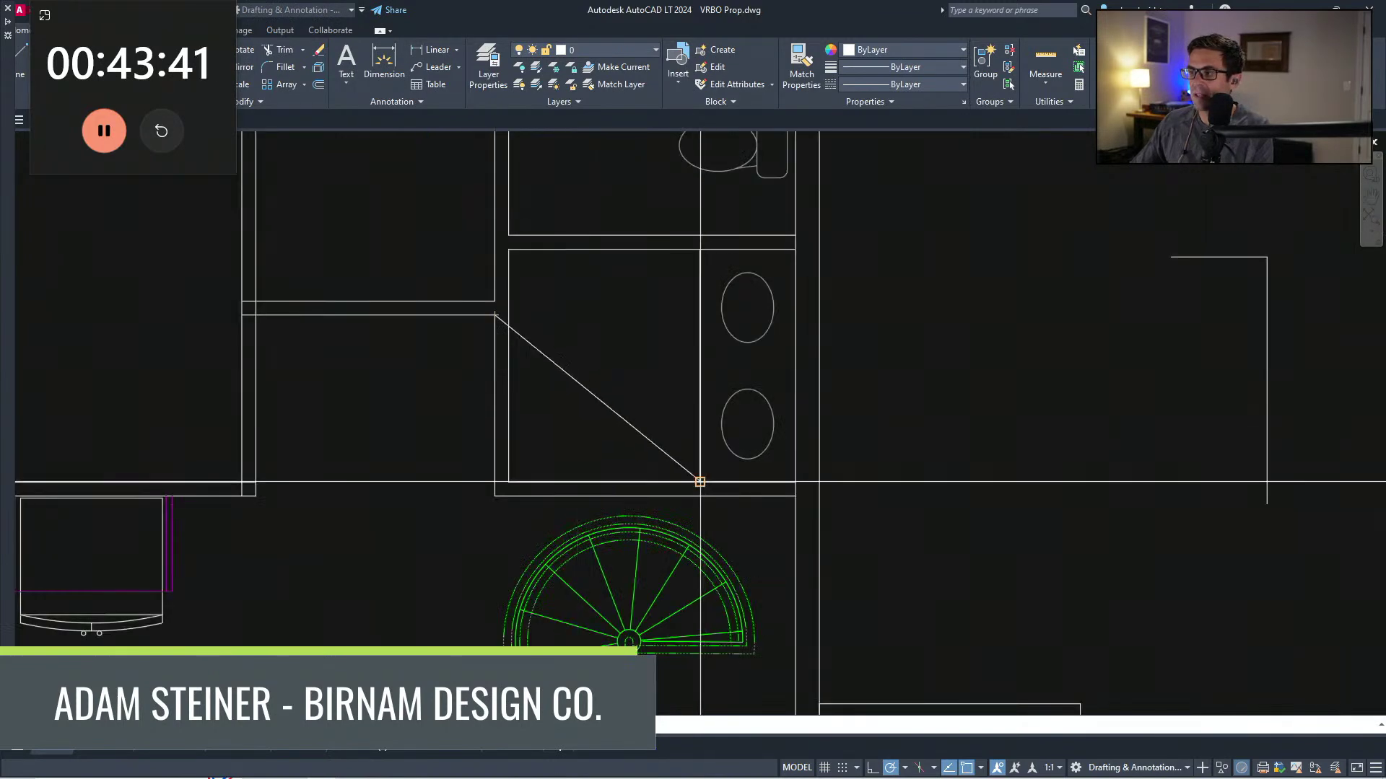
left_click(699, 482)
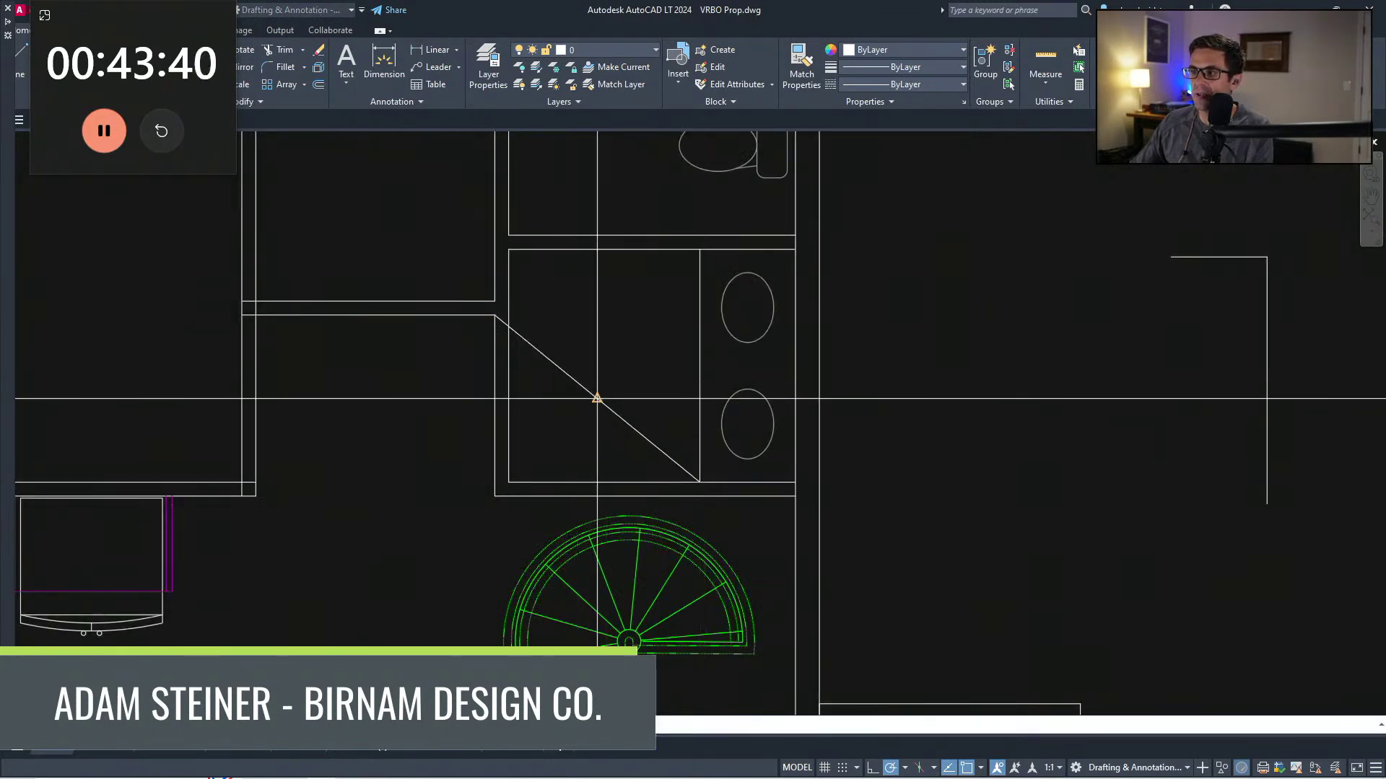
left_click(597, 399)
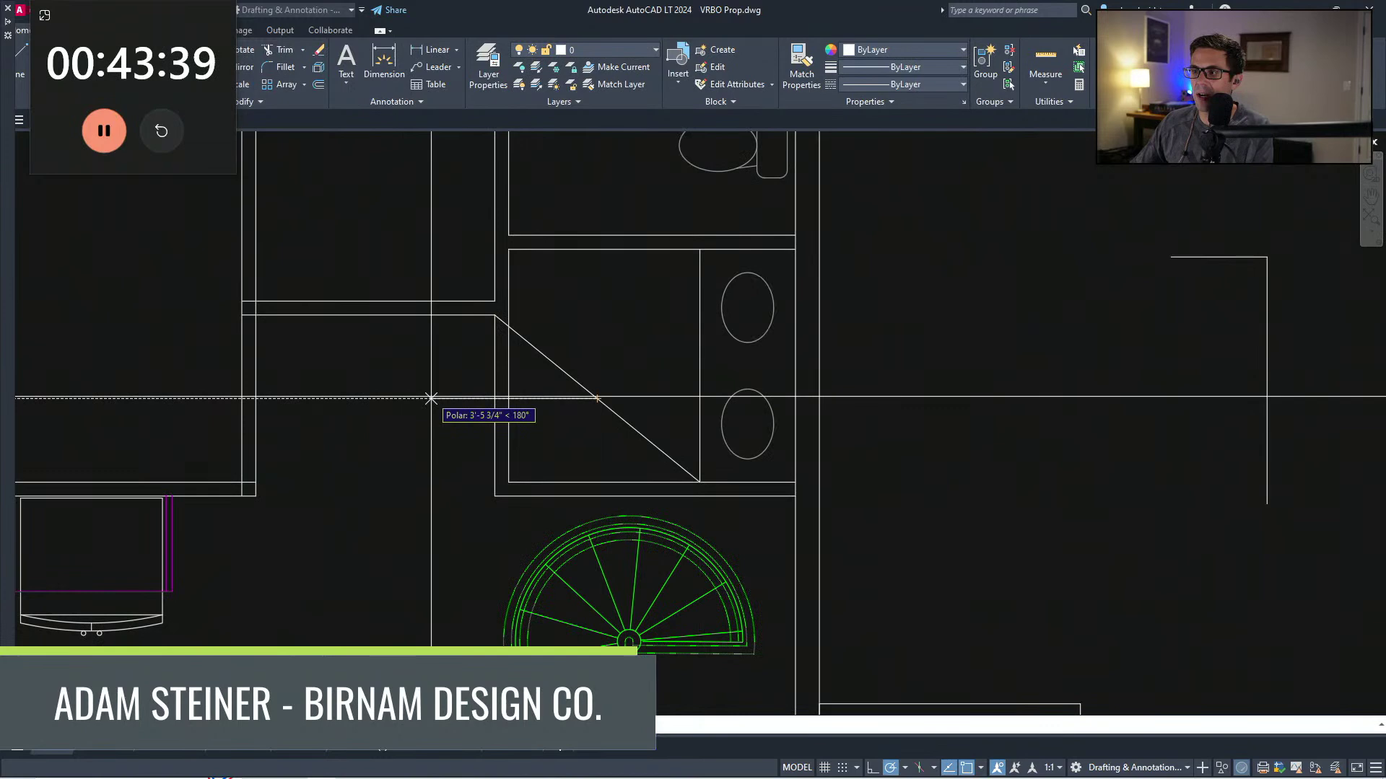
Step: Trim the horizontal line to the thickness of the vanity room's left wall and delete the diagonal helper line
left_click(557, 410)
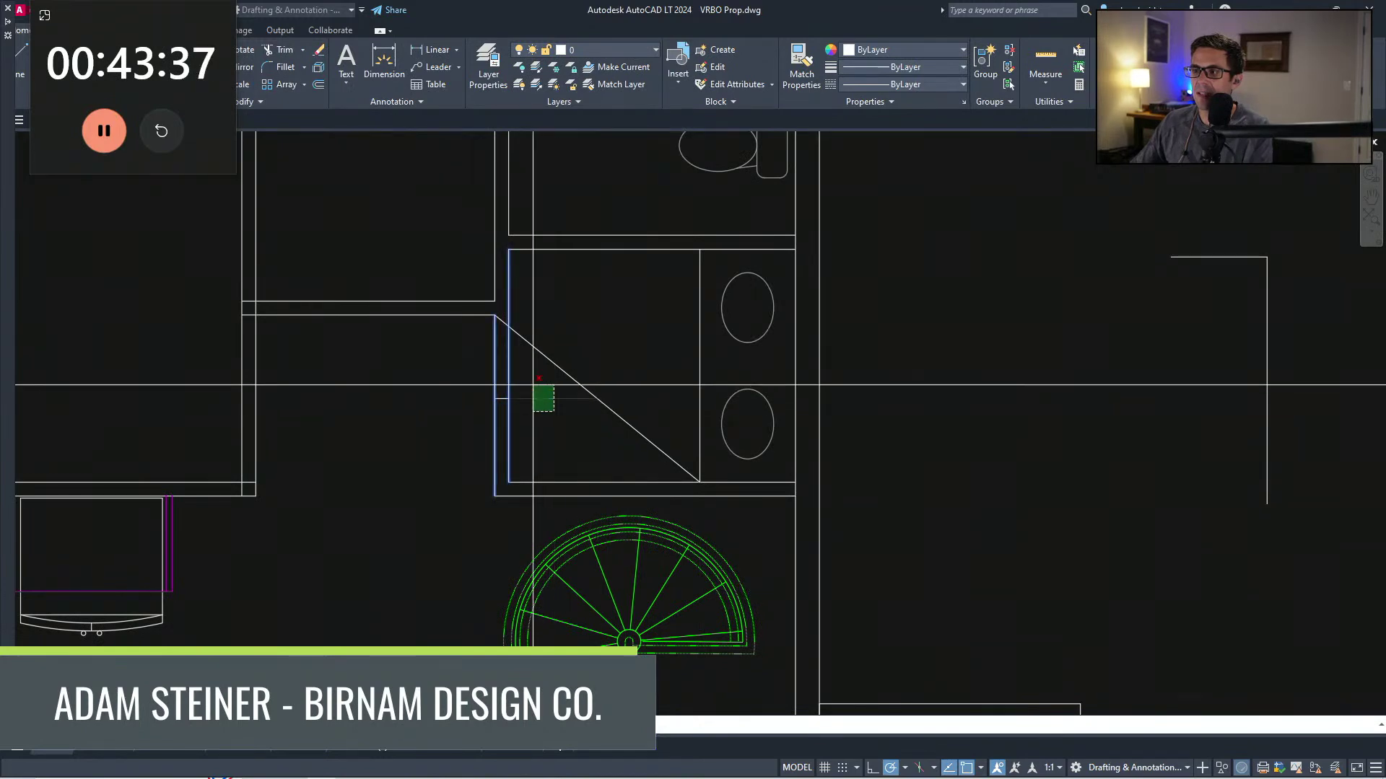
left_click(532, 387)
left_click(535, 347)
key("Delete")
Step: Copy the short line in the vanity room's left wall 14 inches up and down as door jambs
left_click(482, 427)
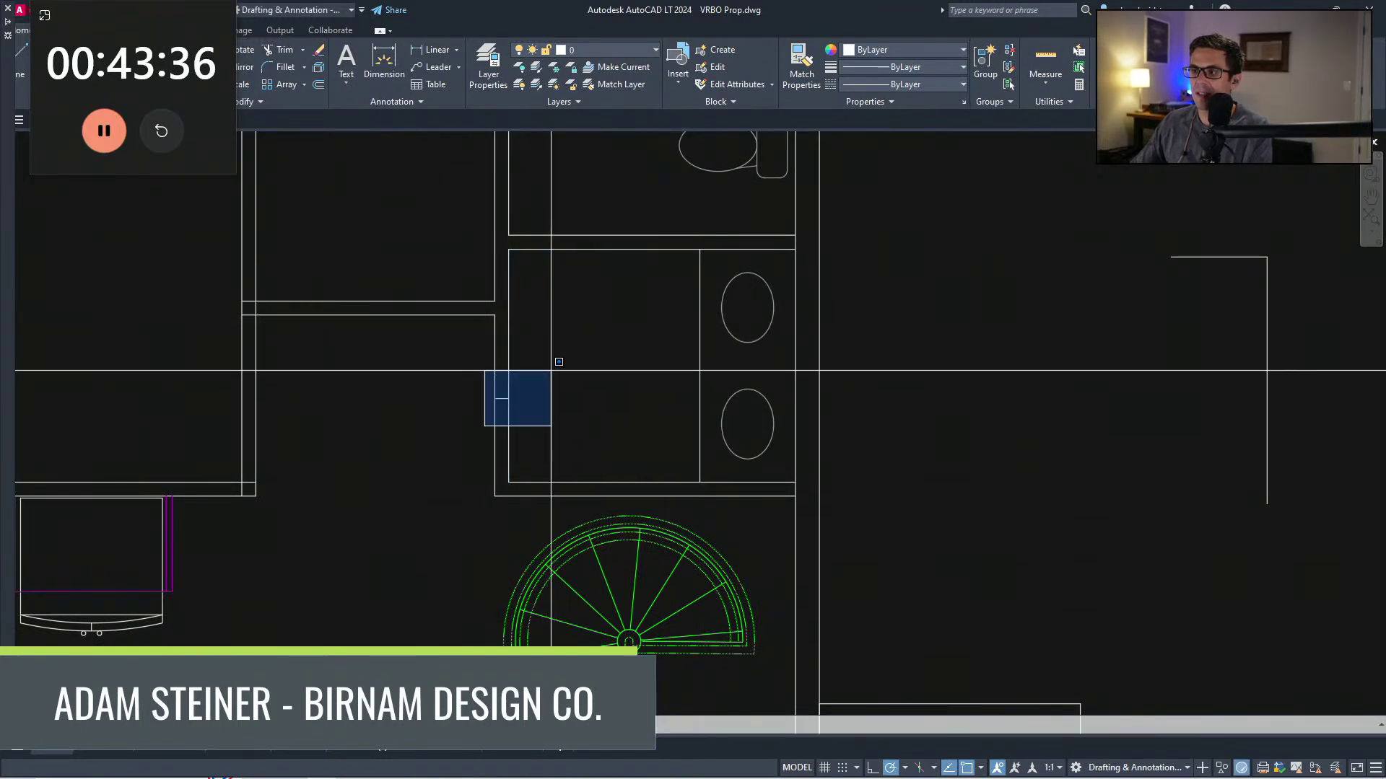
left_click(552, 368)
type("co")
left_click(564, 389)
type("14")
key("Return")
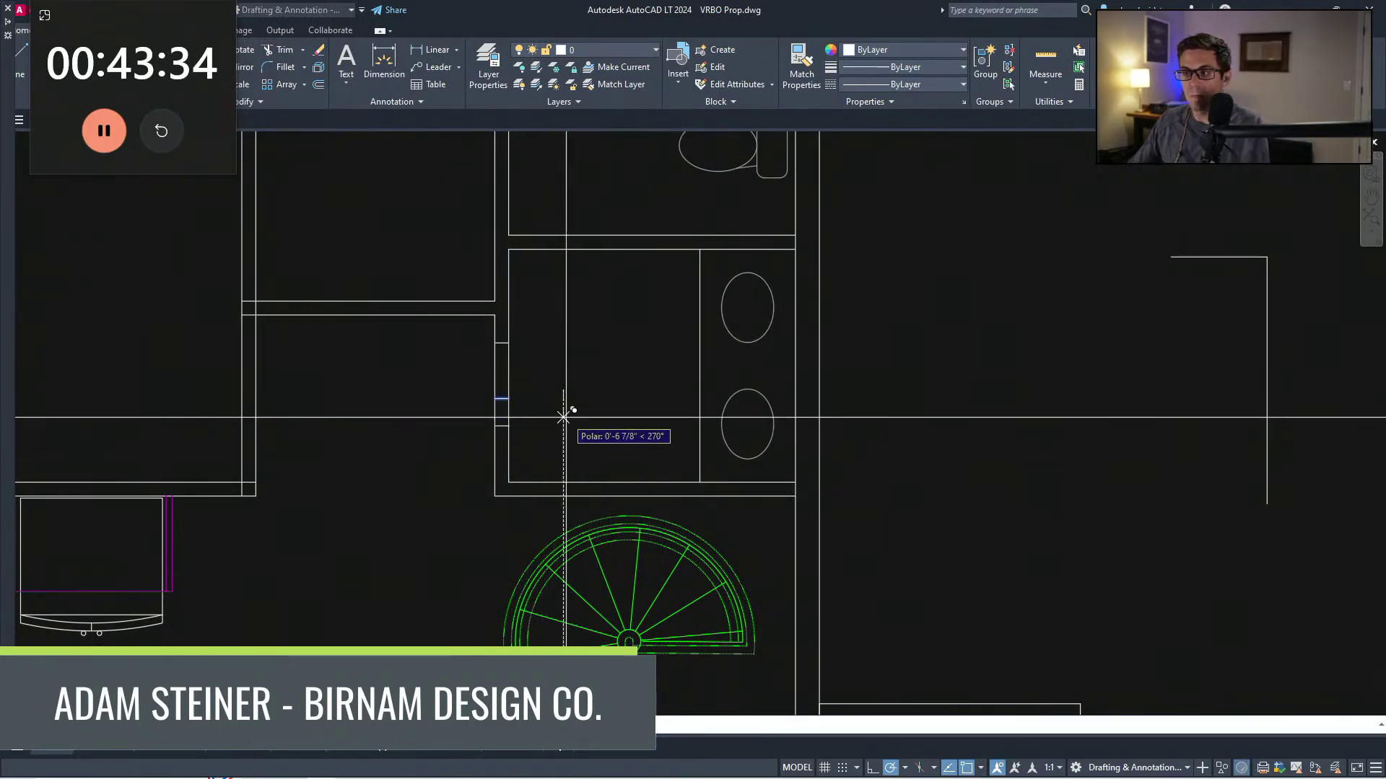
key("Escape")
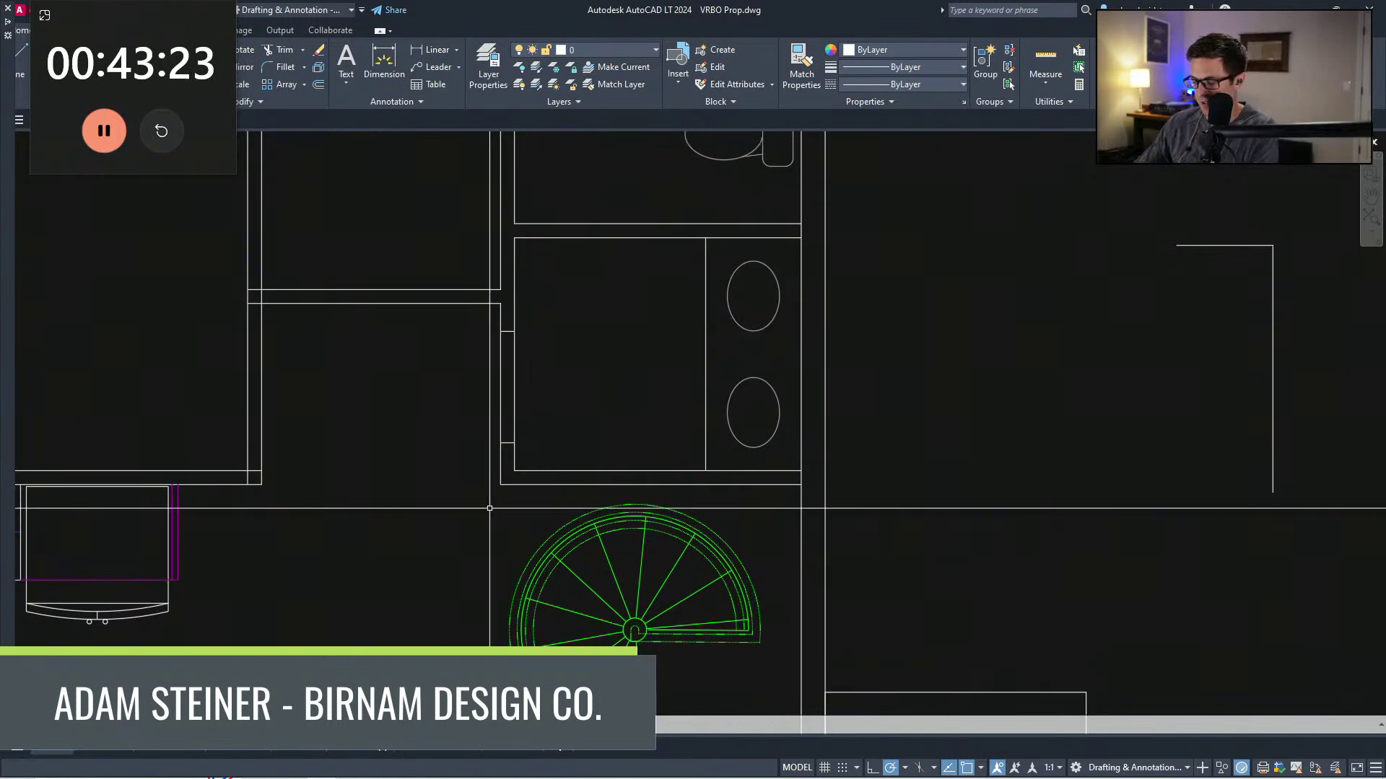
Step: Trim the left wall lines between the two jambs to open the vanity room's doorway
type("tr")
key("space")
left_click(578, 498)
left_click(391, 209)
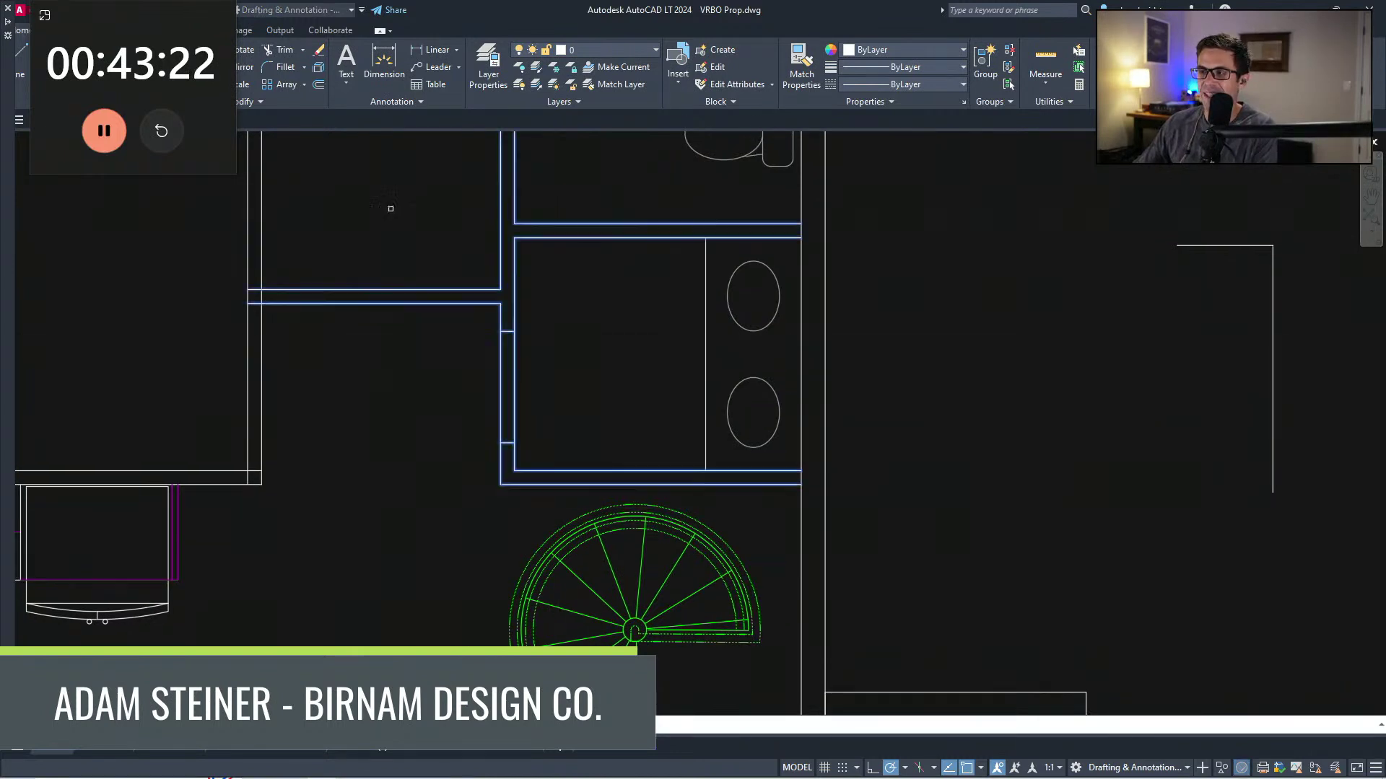
key("space")
left_click(534, 405)
left_click(495, 389)
key("space")
Step: Draw a circle centred on the lower jamb's inner corner with its radius reaching the upper jamb
type("c")
key("space")
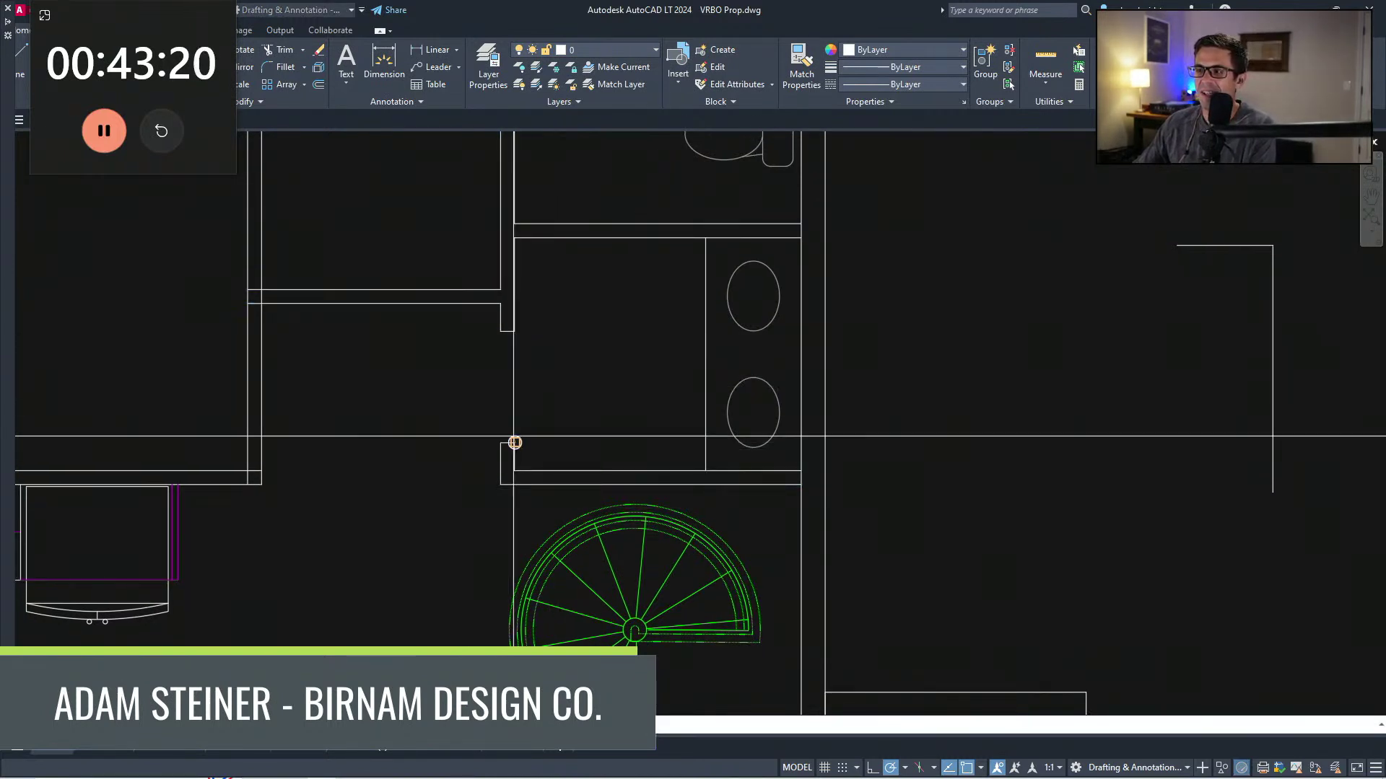
left_click(514, 442)
left_click(515, 335)
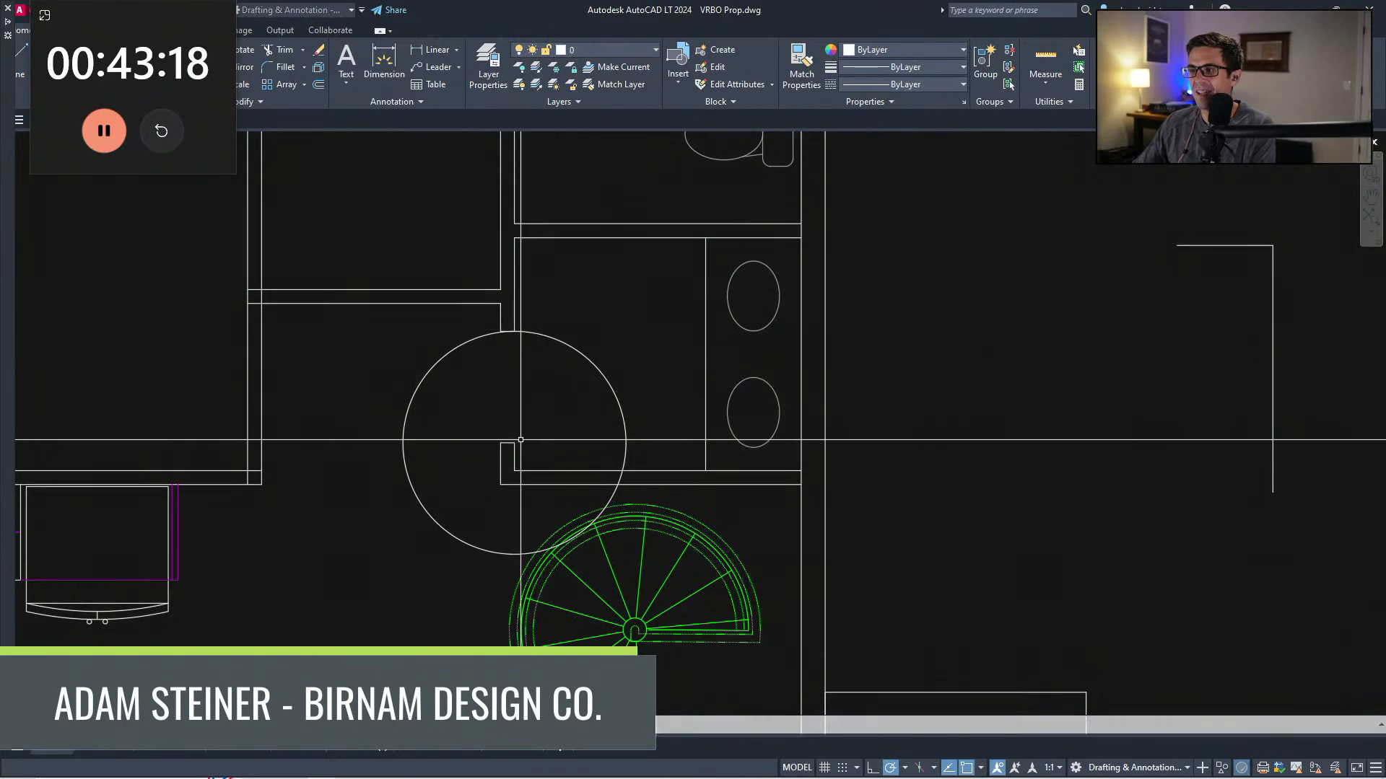
Step: Draw a diagonal door leaf from the lower jamb's corner into the vanity room and trim the circle to the door's swing arc
scroll(563, 361, "up", 2)
scroll(603, 404, "up", 1)
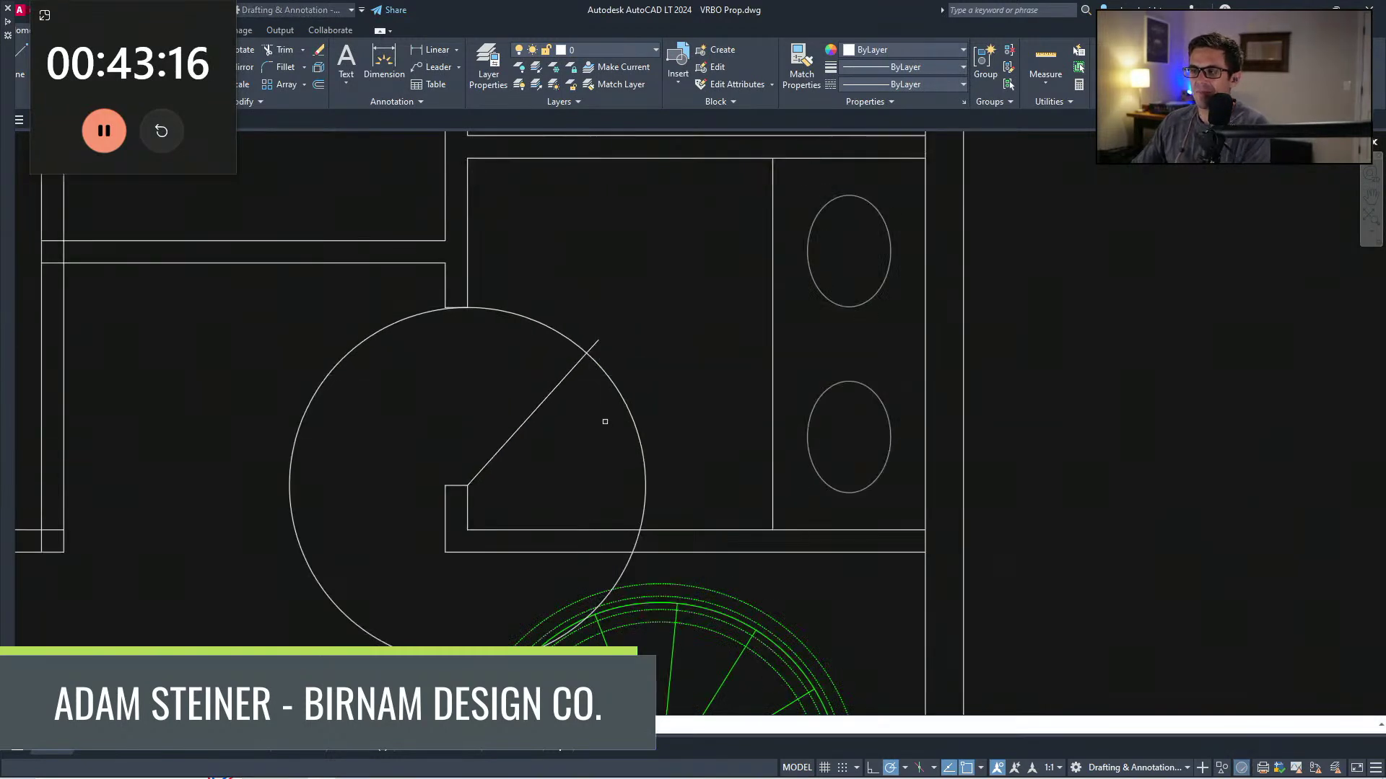
left_click(597, 339)
key("space")
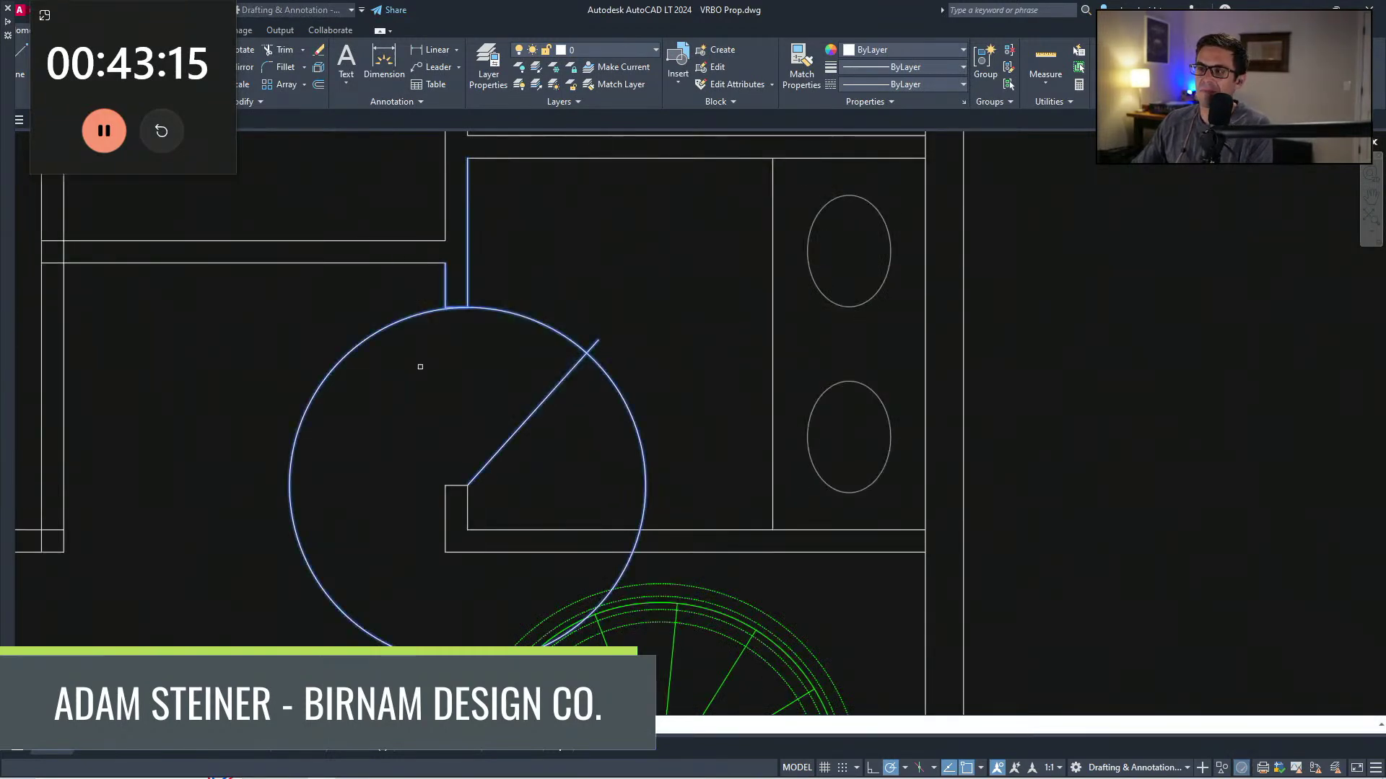
Step: Match the properties of a green door in the other floor plan onto the new door leaf and swing arc
scroll(421, 367, "down", 5)
scroll(510, 318, "down", 3)
scroll(686, 340, "up", 4)
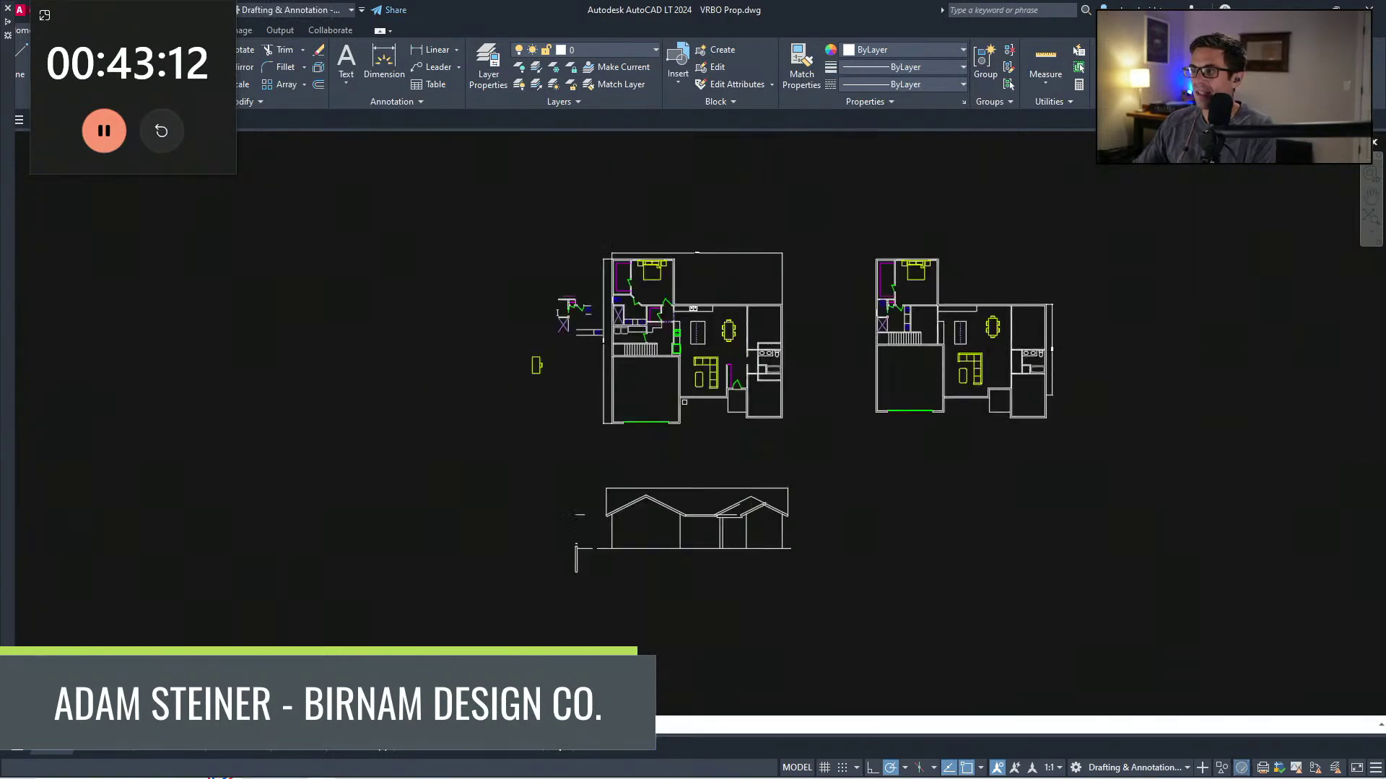
scroll(635, 349, "up", 2)
scroll(520, 301, "down", 5)
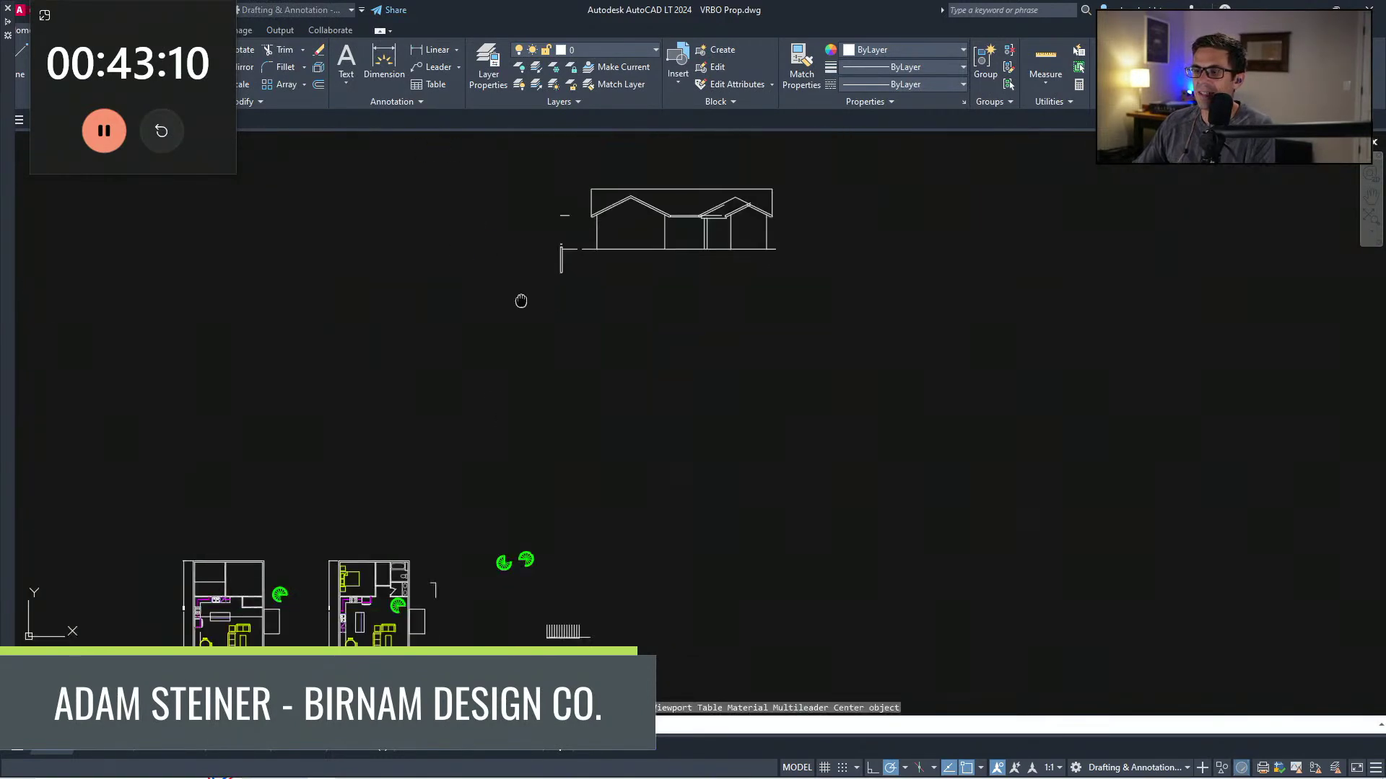
scroll(424, 464, "up", 9)
left_click(449, 573)
left_click(421, 453)
middle_click_drag(594, 376, 634, 401)
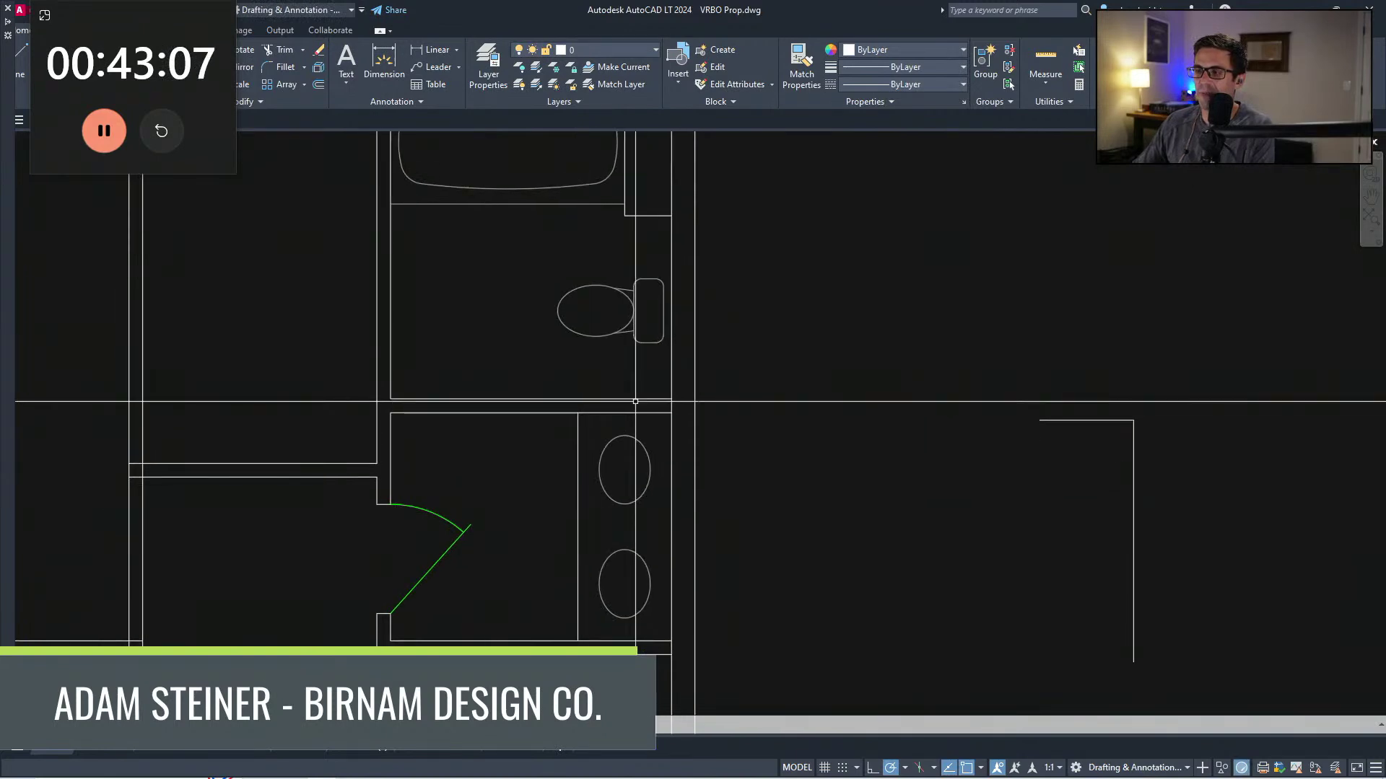
Step: Mark a doorway near the left end of the bathroom's divider wall with two short jamb lines
scroll(635, 402, "down", 3)
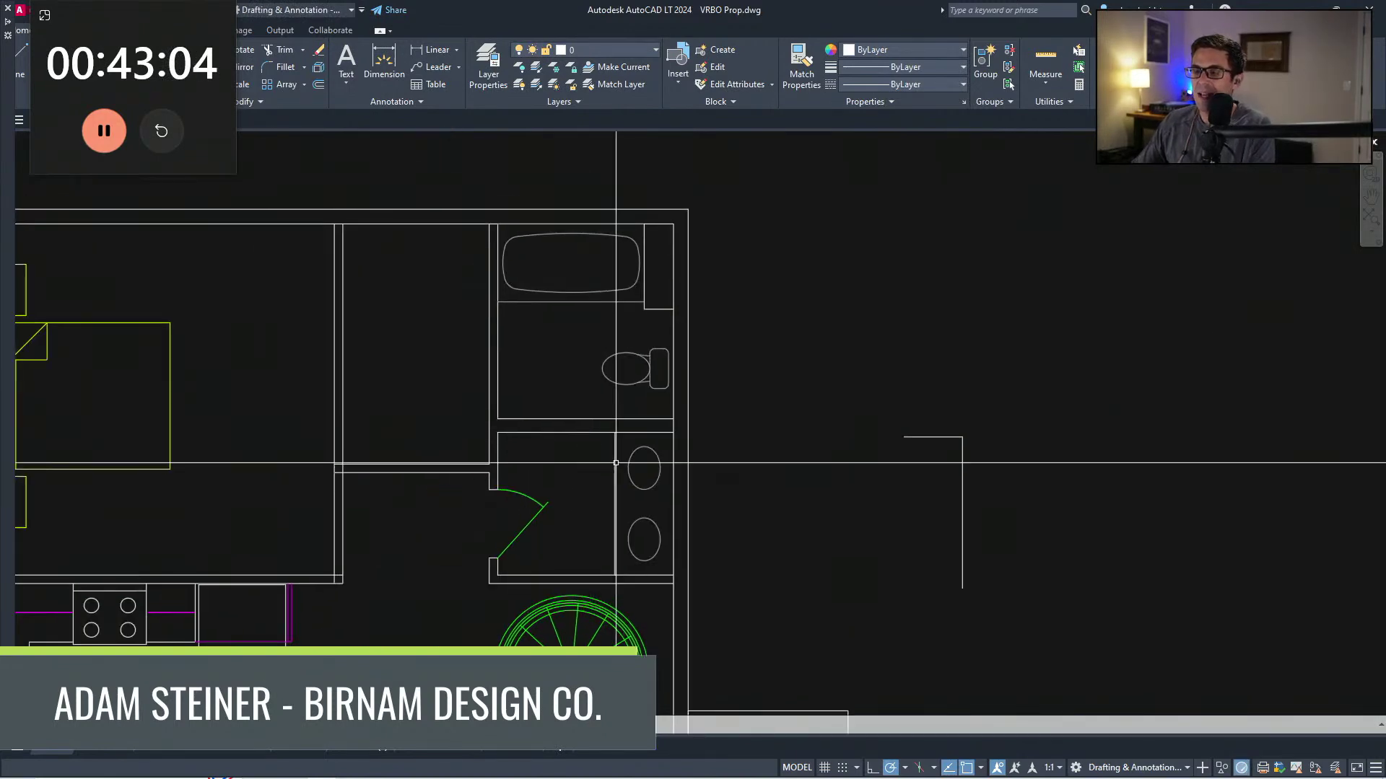
scroll(582, 371, "up", 2)
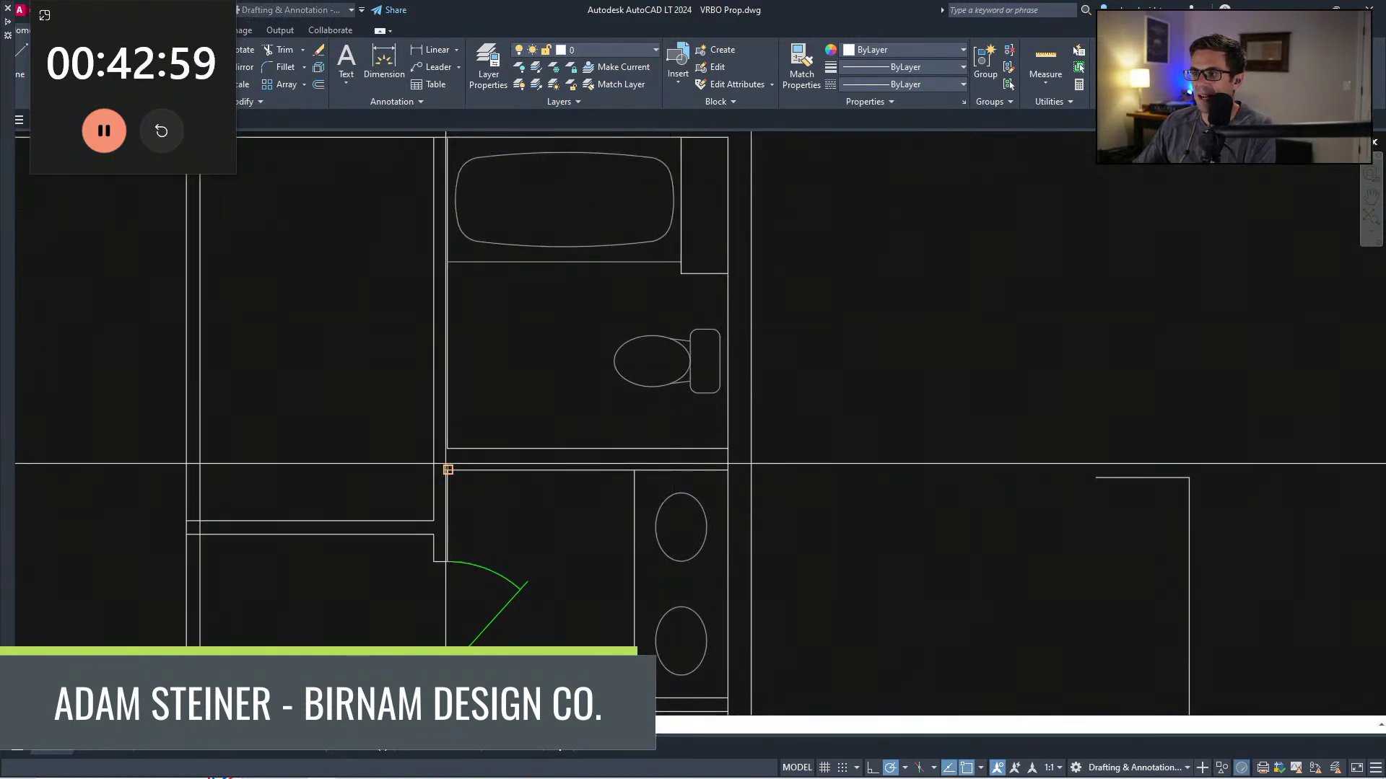
left_click(448, 470)
left_click(447, 448)
key("space")
left_click(447, 459)
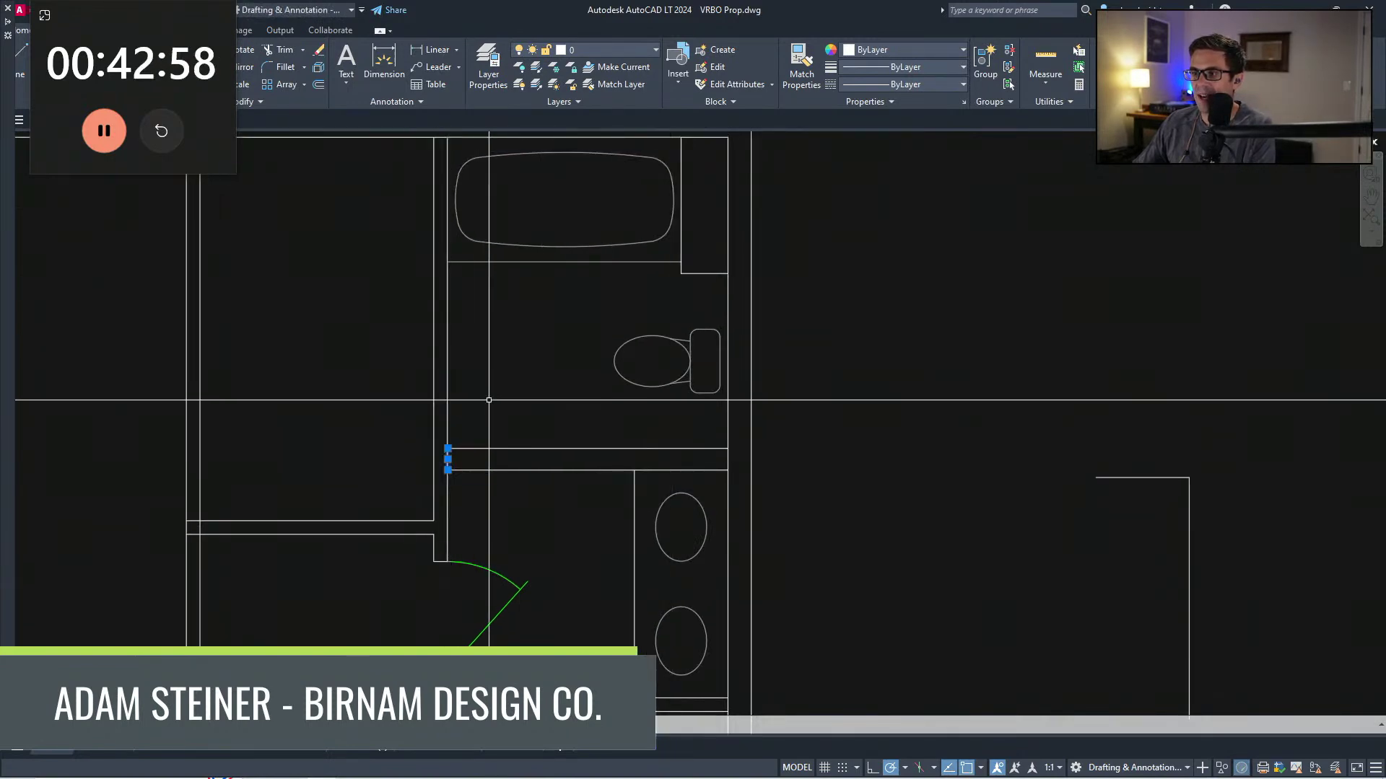
type("m")
key("space")
left_click(487, 392)
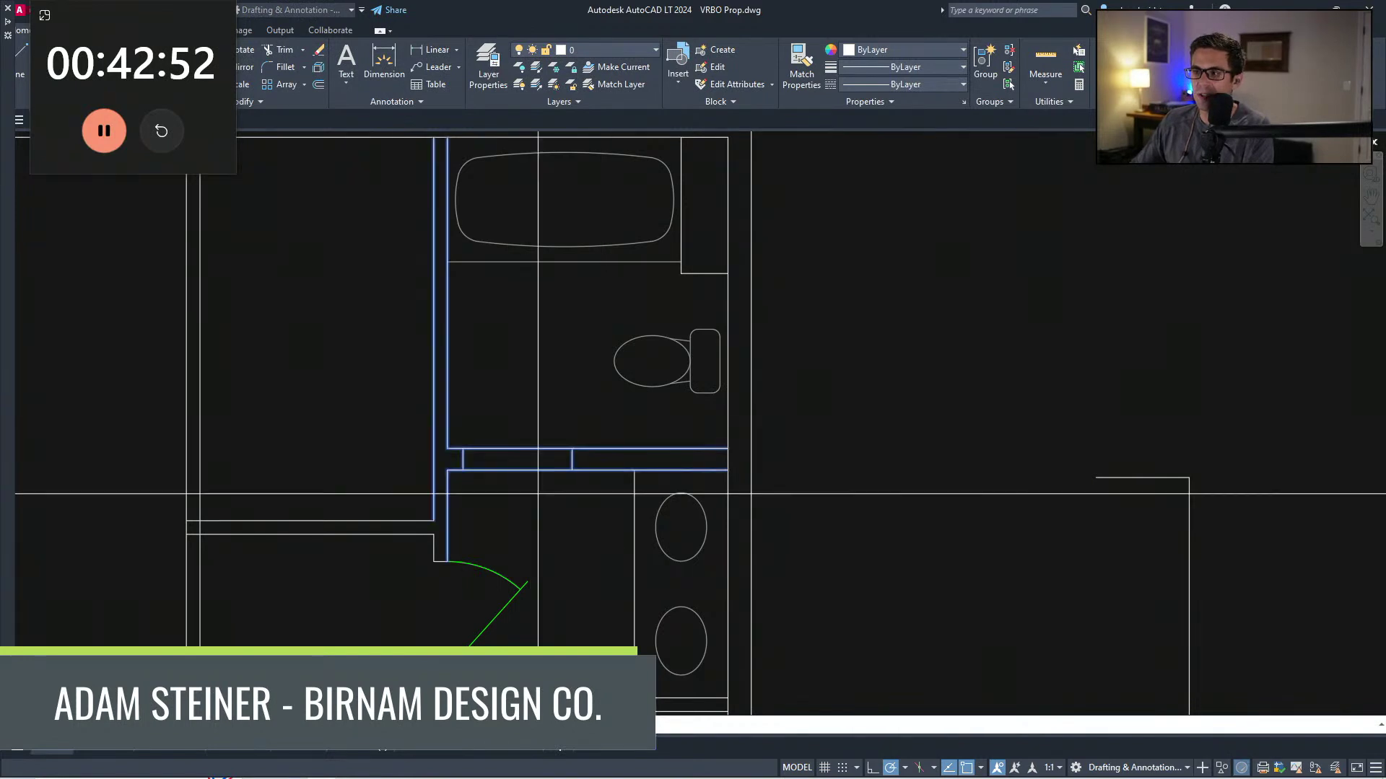
Step: Trim the divider wall between its jamb lines to open the doorway and draw a line across the middle of the opening
left_click(537, 477)
key("space")
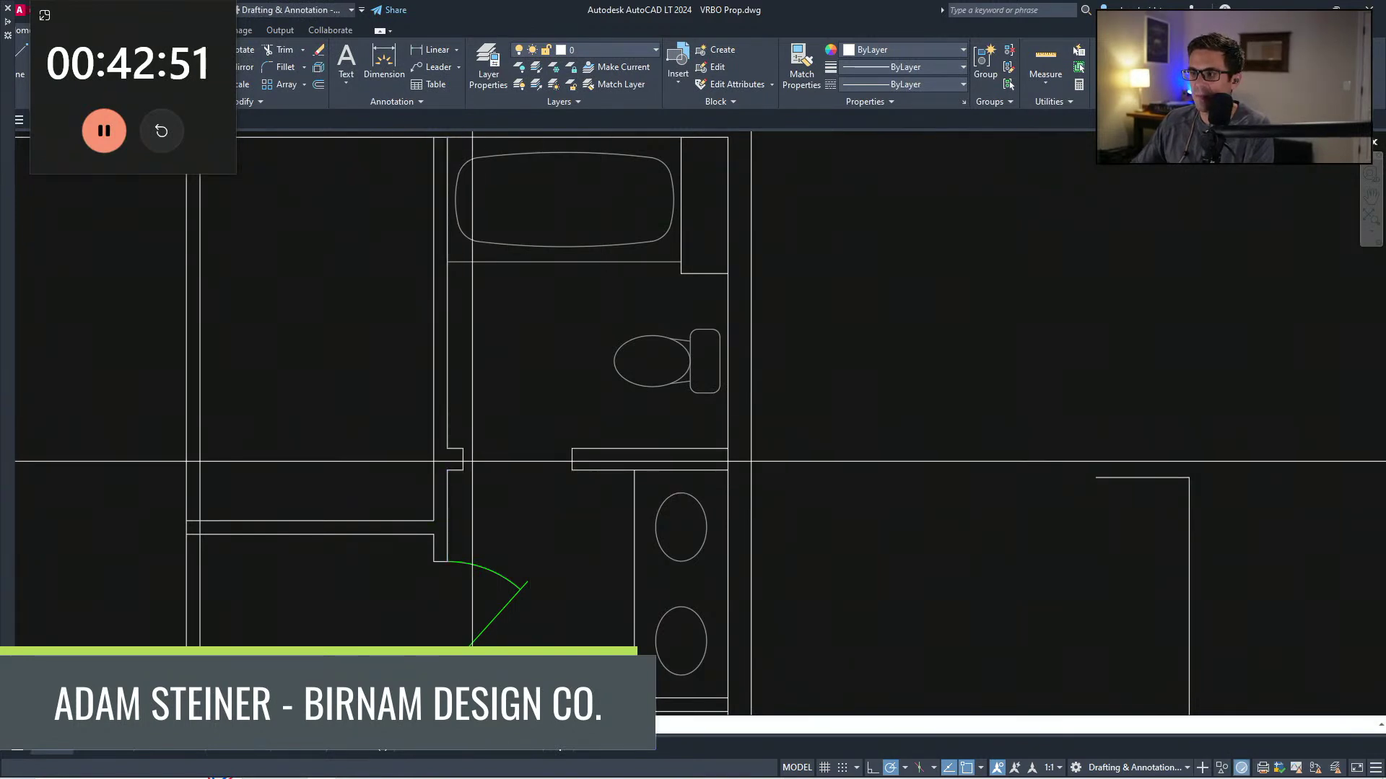
left_click(509, 460)
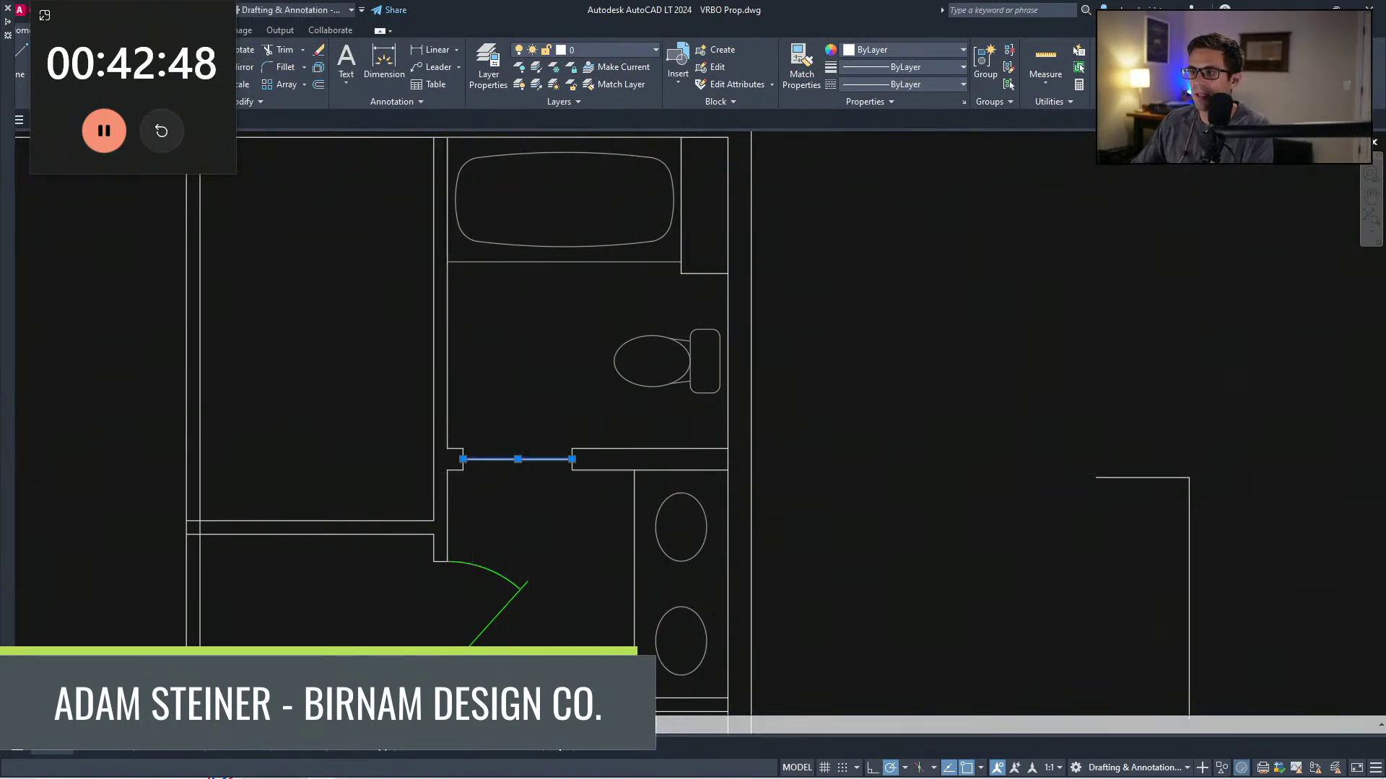
Step: Move the divider doorway's centre line half its length into the wall as a pocket door and match it to the green doors
key("m")
key("space")
left_click(517, 459)
left_click(572, 459)
scroll(545, 474, "down", 2)
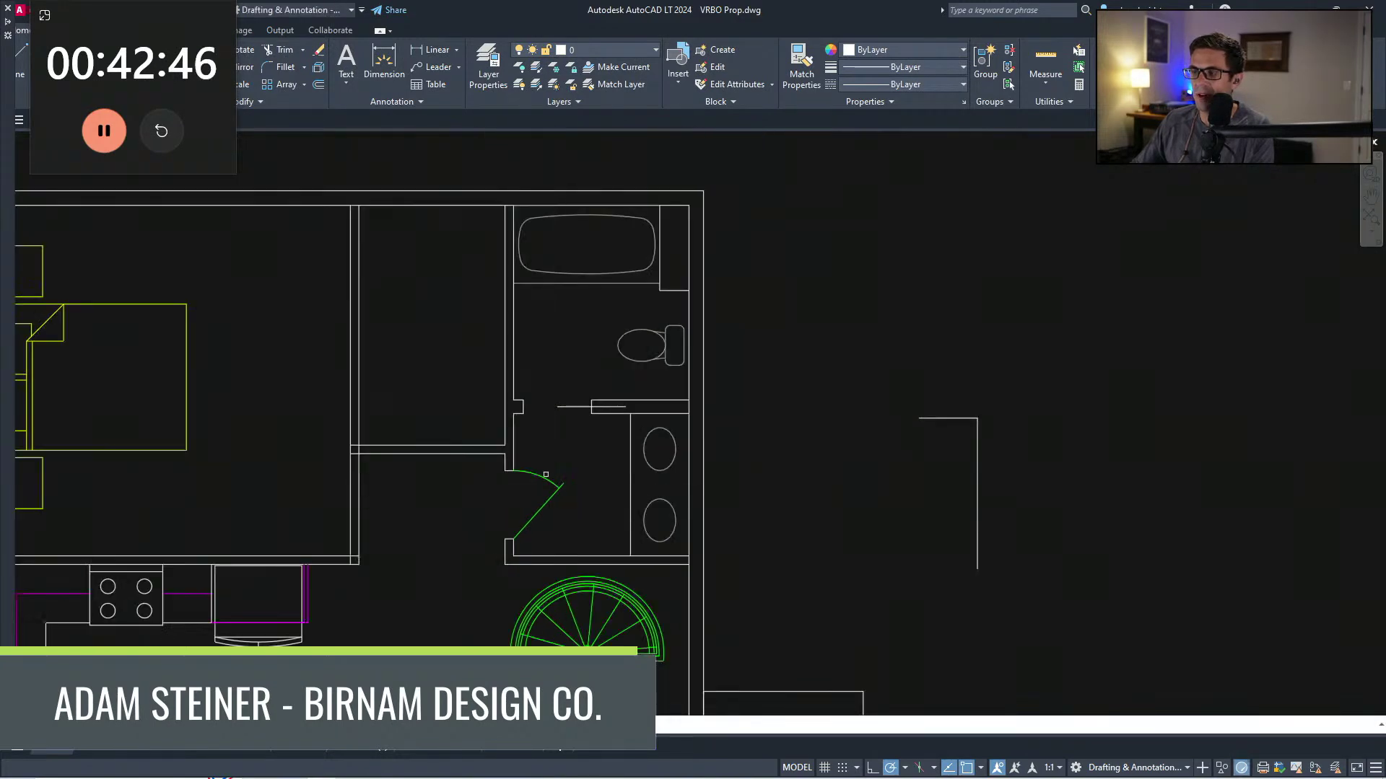
scroll(613, 466, "down", 2)
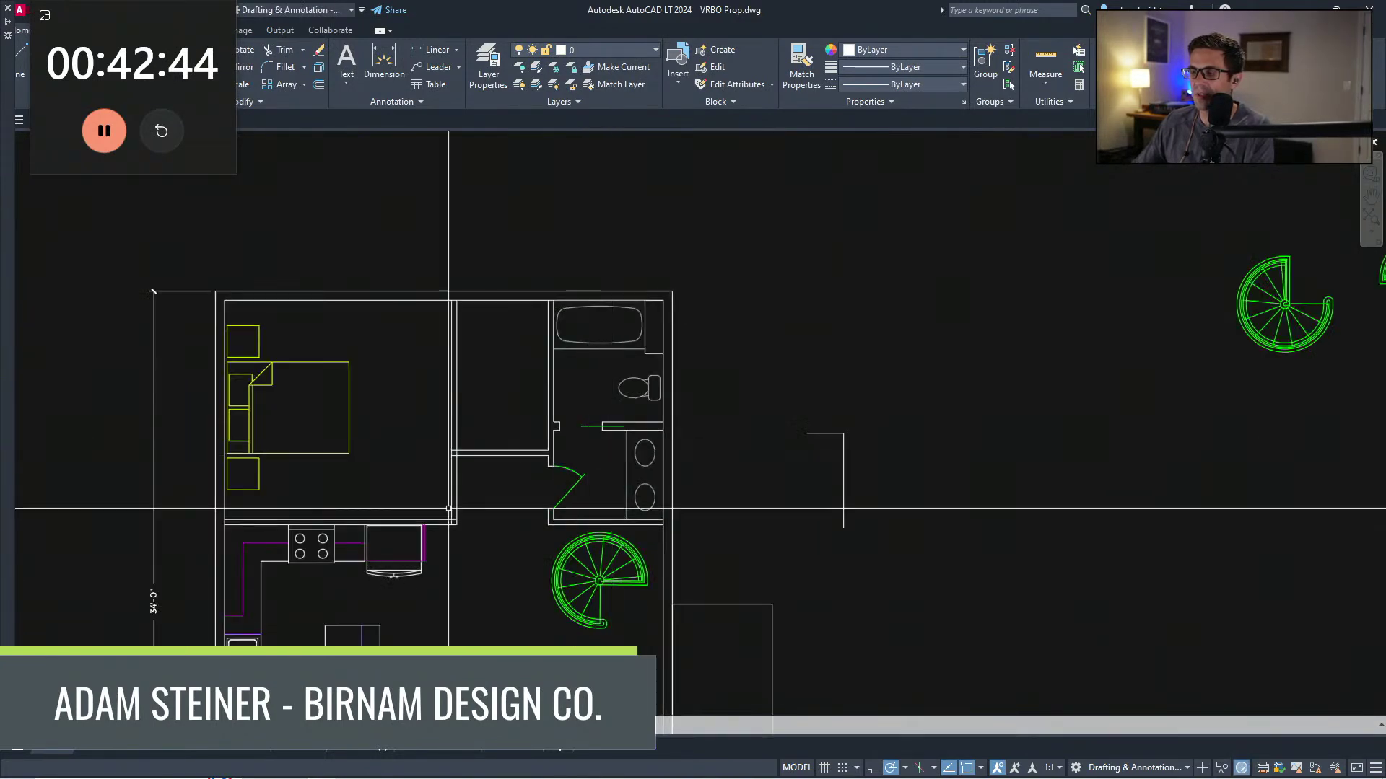
Step: Trim the overlapping wall lines where the hallway and kitchen walls meet the bedroom wall
scroll(448, 509, "up", 3)
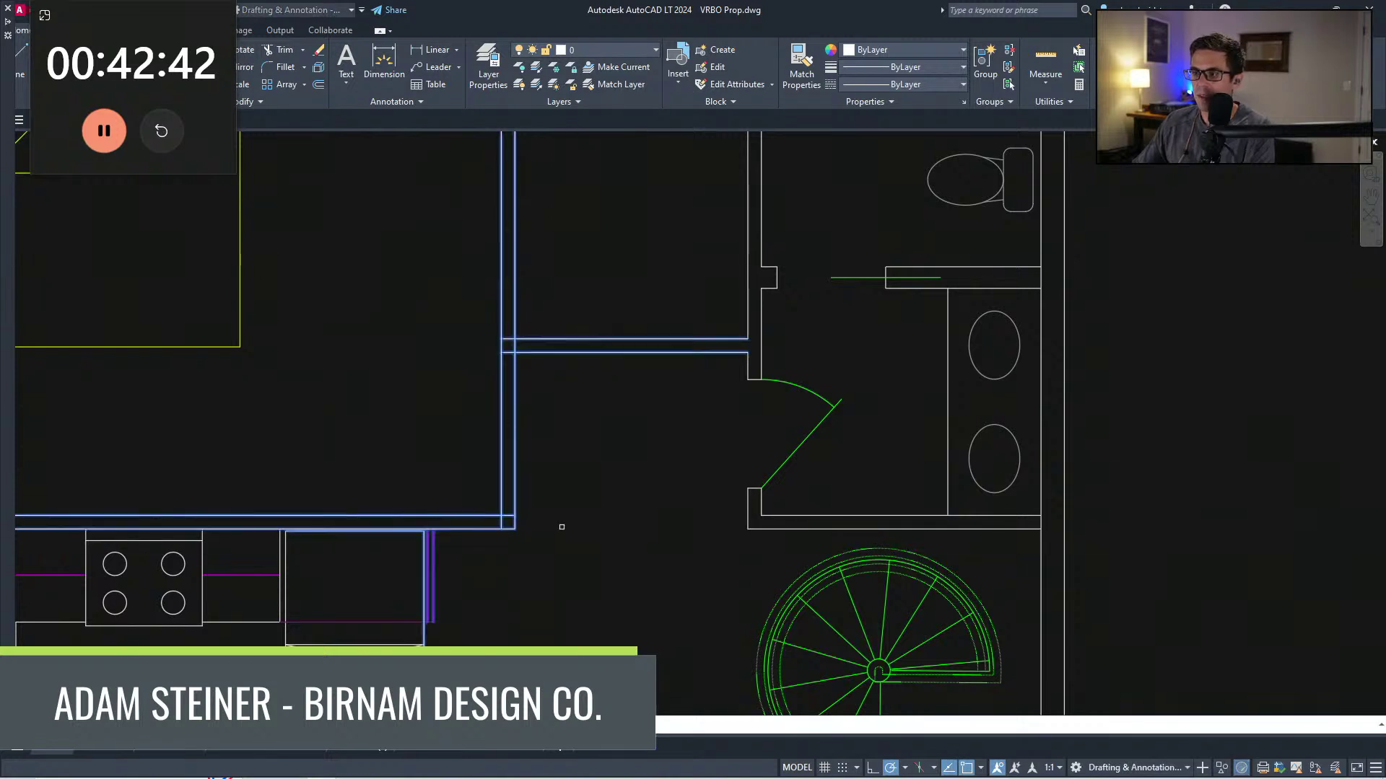
scroll(488, 533, "up", 2)
scroll(488, 533, "down", 4)
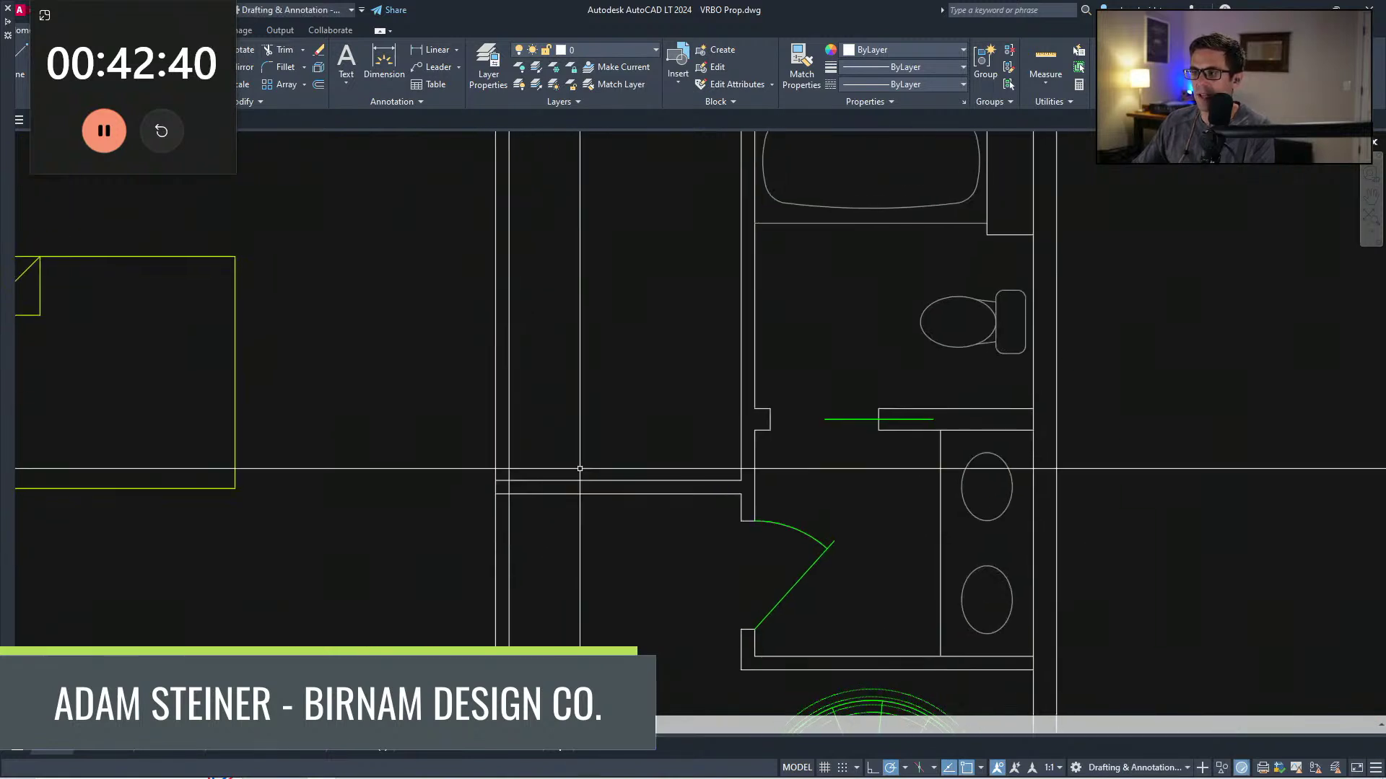
left_click(564, 530)
left_click(459, 420)
scroll(508, 498, "up", 3)
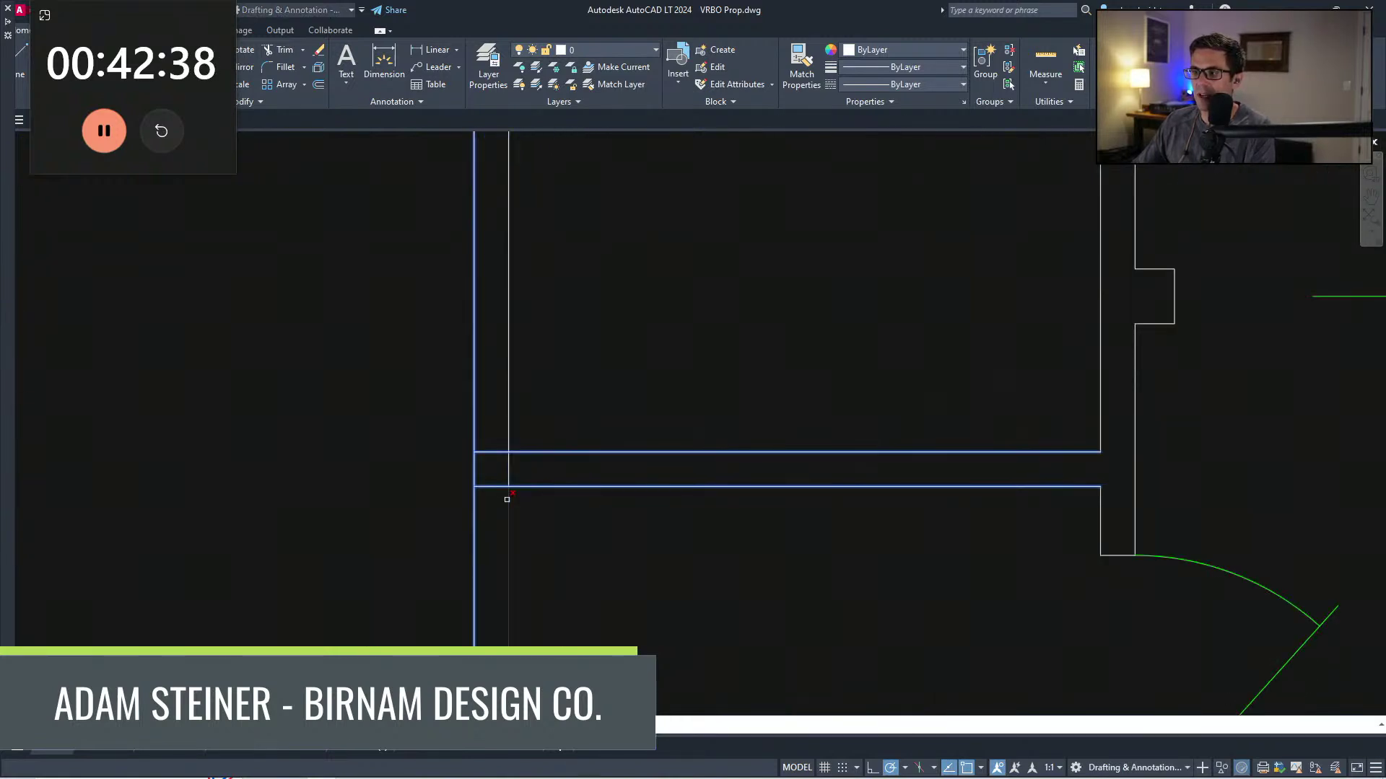
scroll(632, 509, "down", 4)
key("Escape")
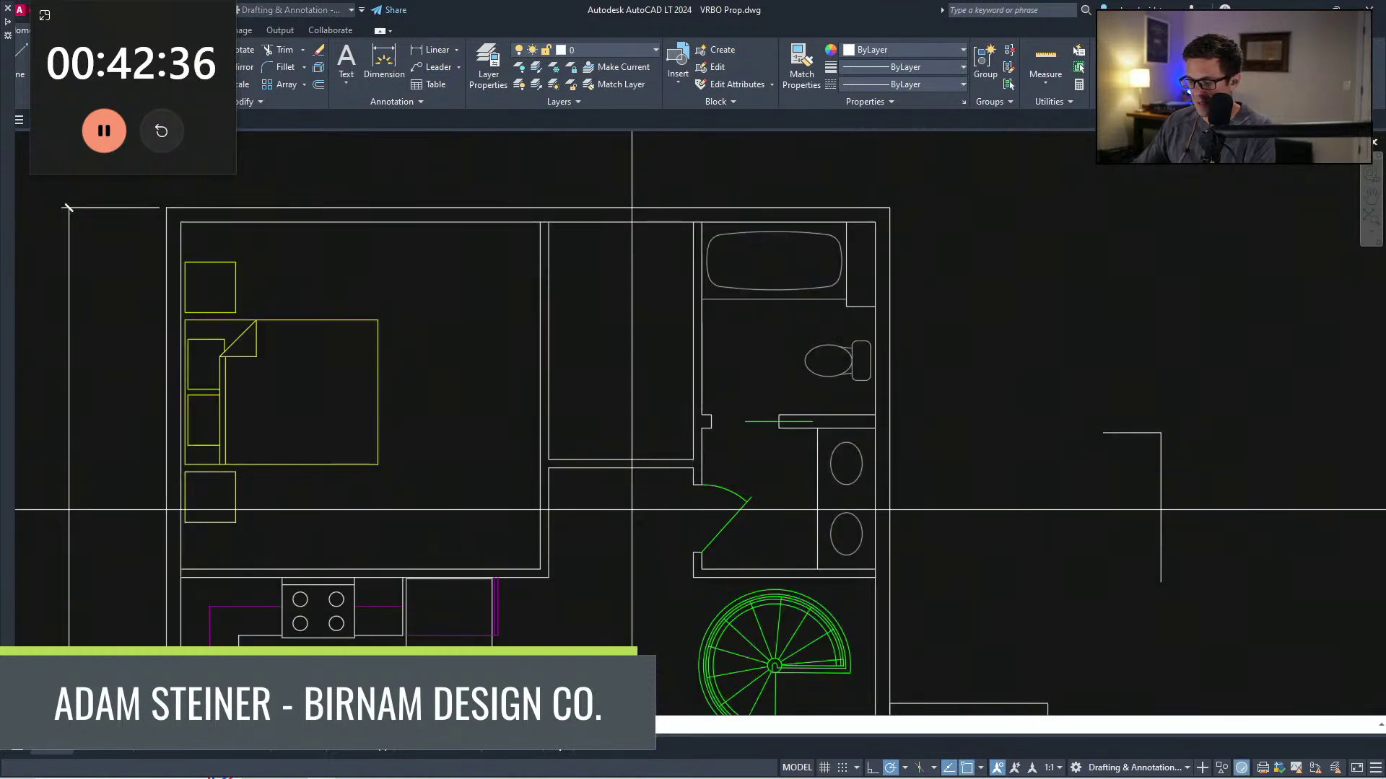
Step: Copy the two horizontal wall lines above the hallway upward to enclose a closet and trim the wall lines at their junctions
left_click(632, 509)
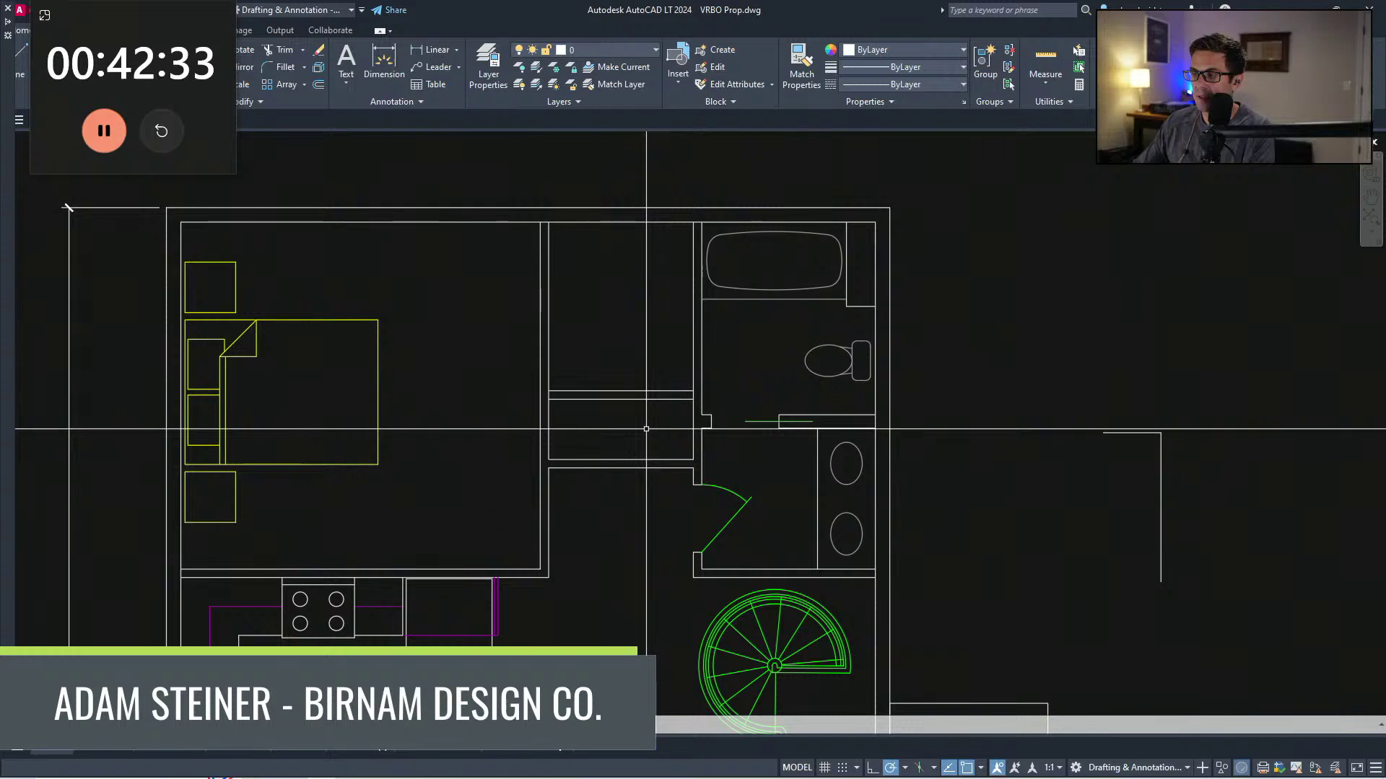
scroll(646, 429, "up", 3)
scroll(642, 447, "down", 1)
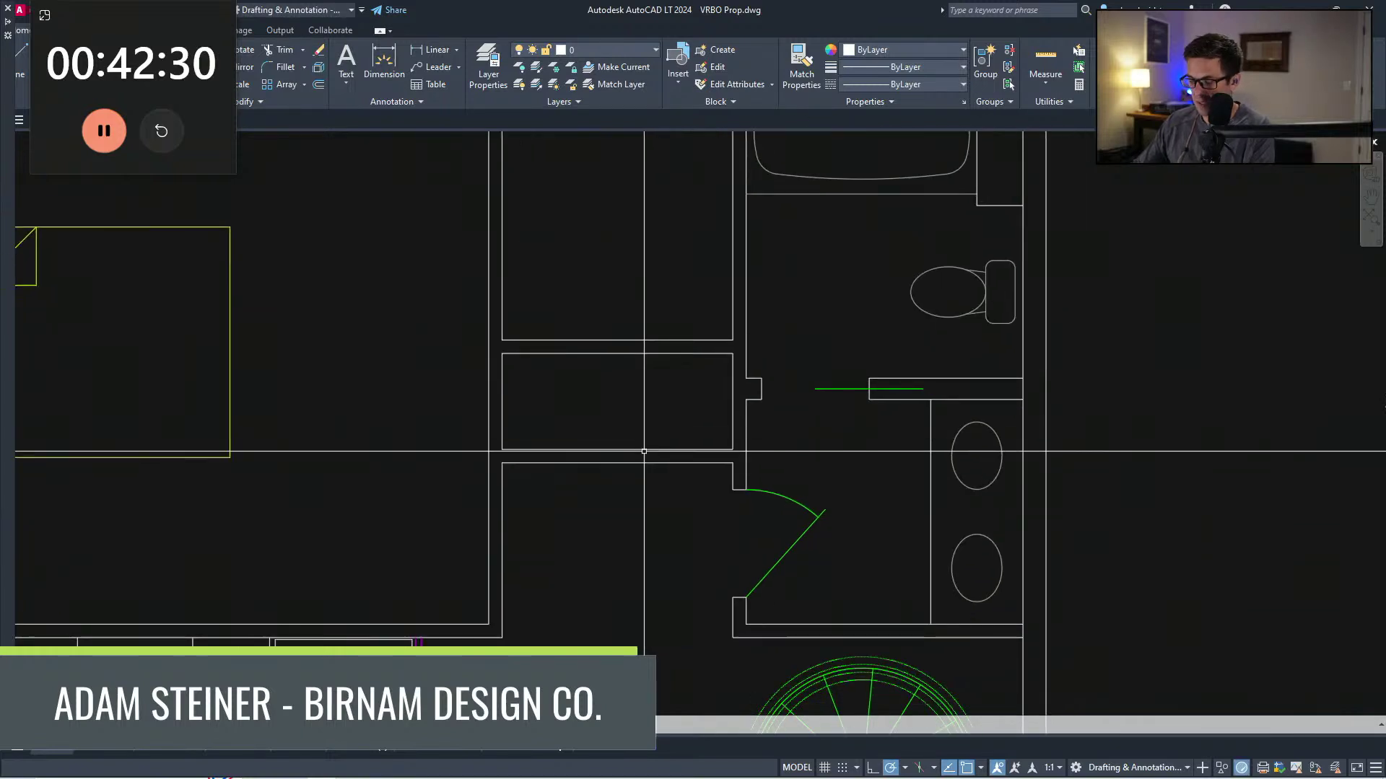
Step: Offset the closet's back wall line down to about the middle of the closet as a rod line
key("o")
key("space")
key("space")
left_click(601, 353)
left_click(583, 401)
key("Escape")
Step: Draw a short line across the closet's front wall at its midpoint
key("l")
key("space")
left_click(617, 450)
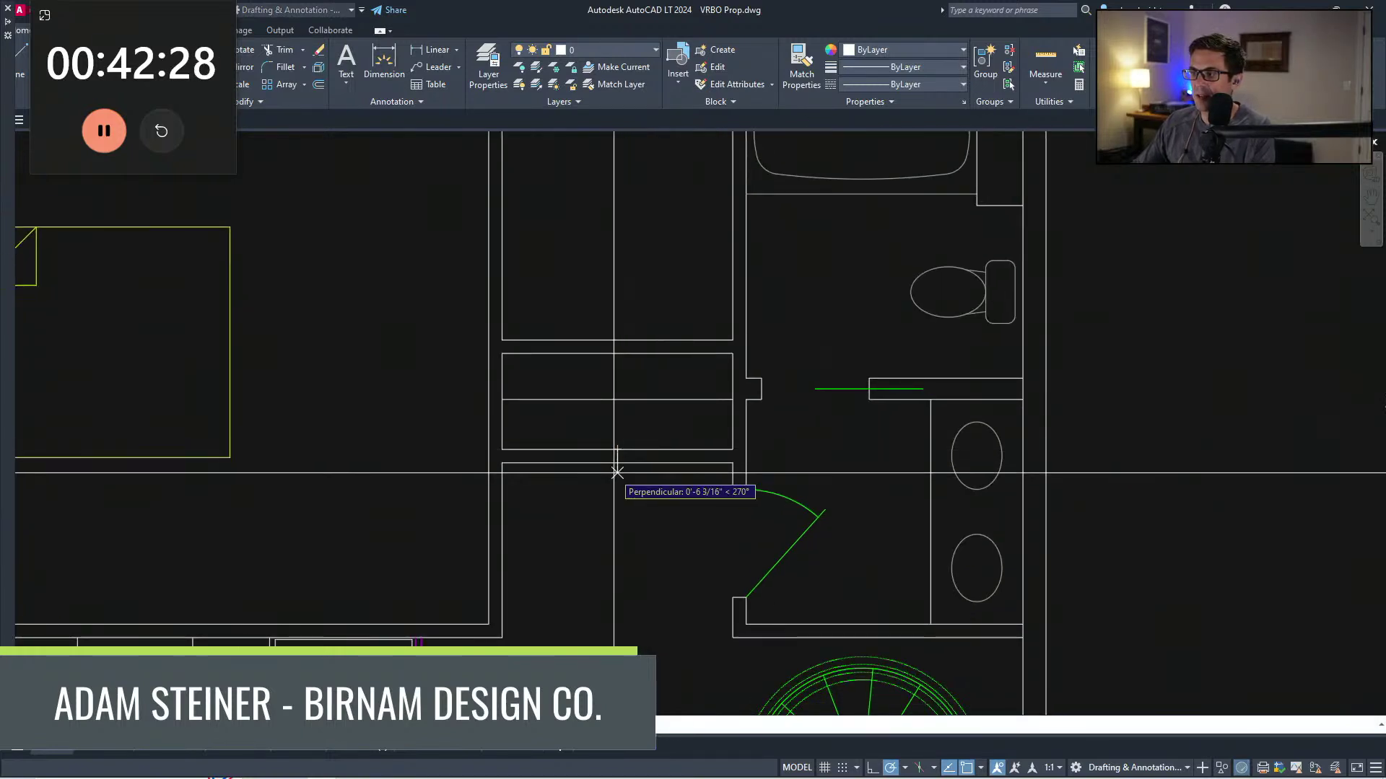
left_click(615, 469)
key("Escape")
Step: Copy the short midpoint line 24 inches to each side as the closet opening's jambs
left_click(597, 478)
left_click(655, 412)
key("c")
key("o")
key("space")
left_click(655, 412)
type("24")
key("space")
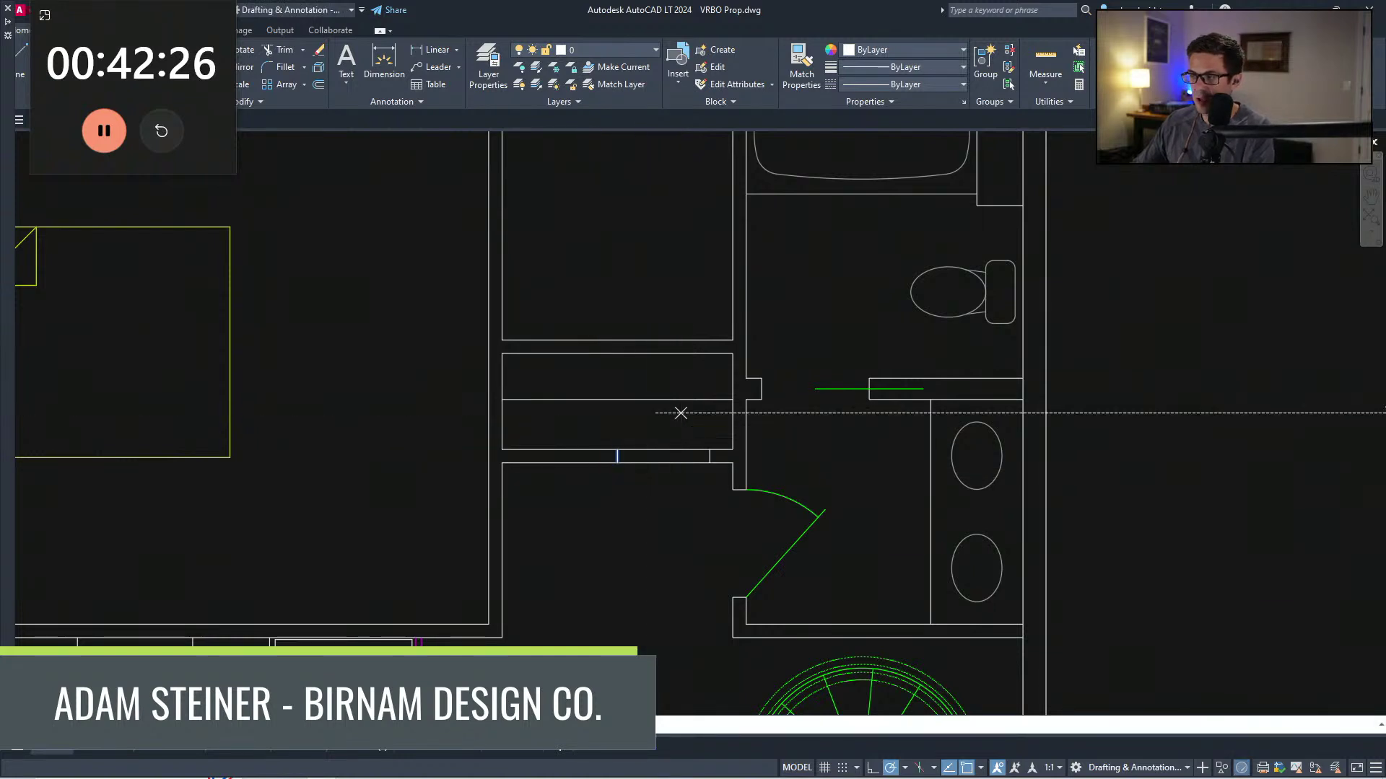
type("24")
key("space")
key("space")
Step: Trim the closet's front wall lines between the two outer jambs to open the closet
type("tr")
key("space")
left_click(513, 480)
left_click(548, 426)
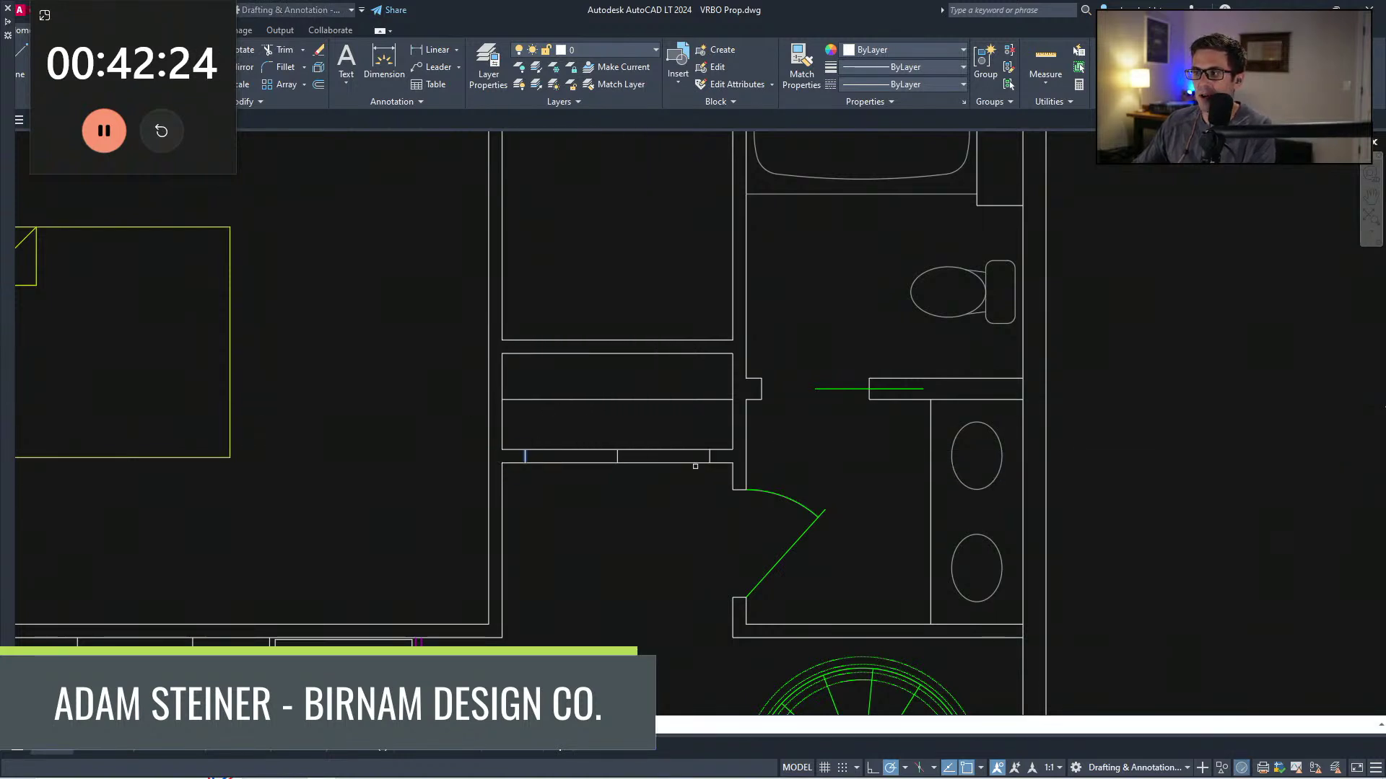
left_click(694, 472)
left_click(742, 420)
left_click(684, 461)
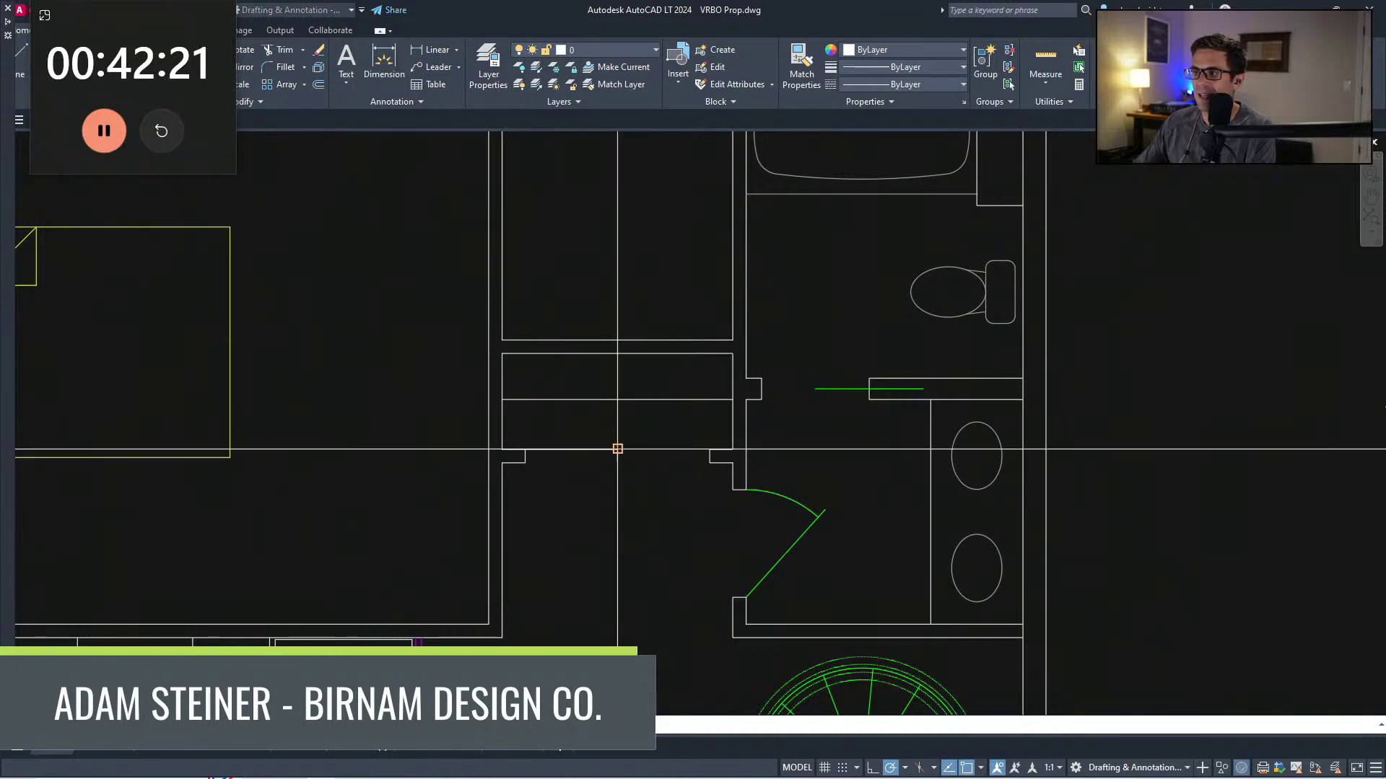
Step: Draw two staggered sliding-door lines in the closet opening, matching them to the green doors and the rod line to the magenta lines
scroll(617, 449, "down", 2)
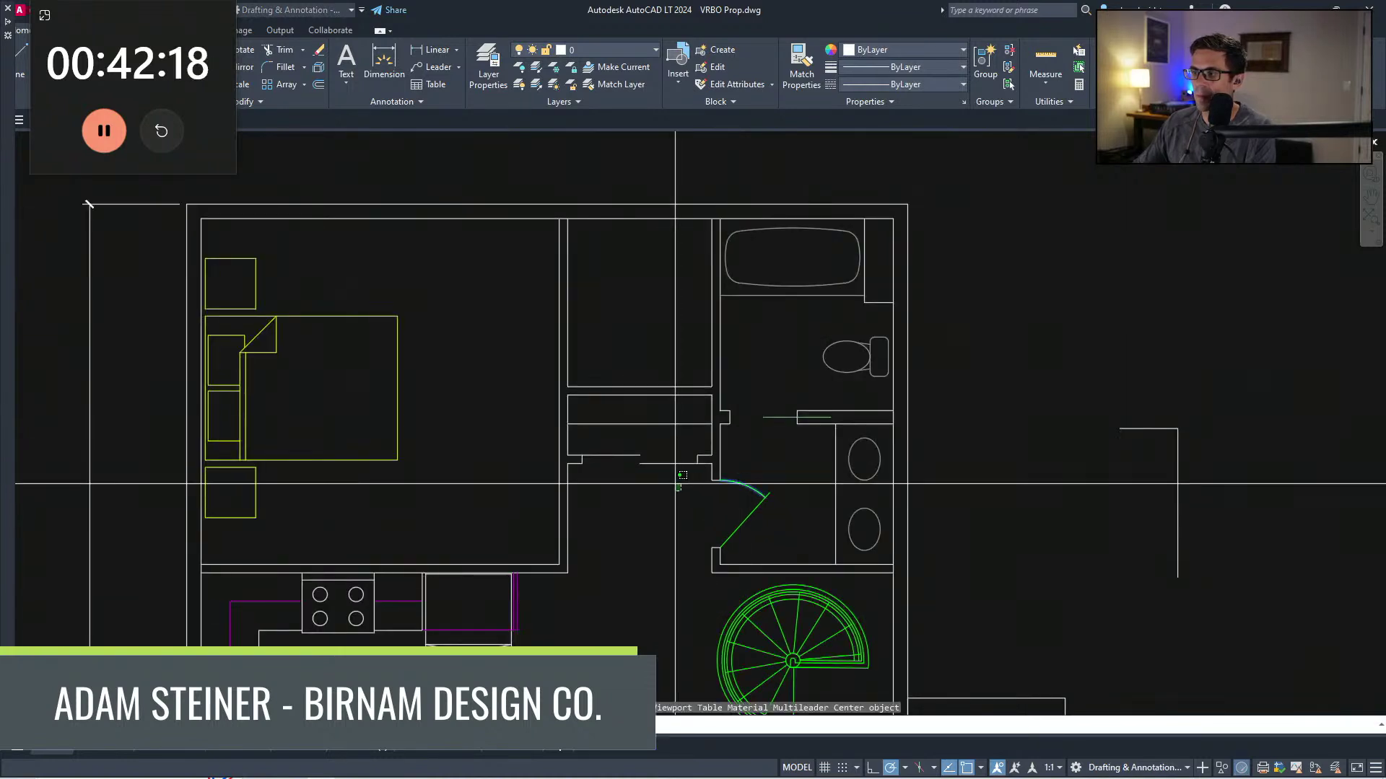
scroll(647, 482, "down", 2)
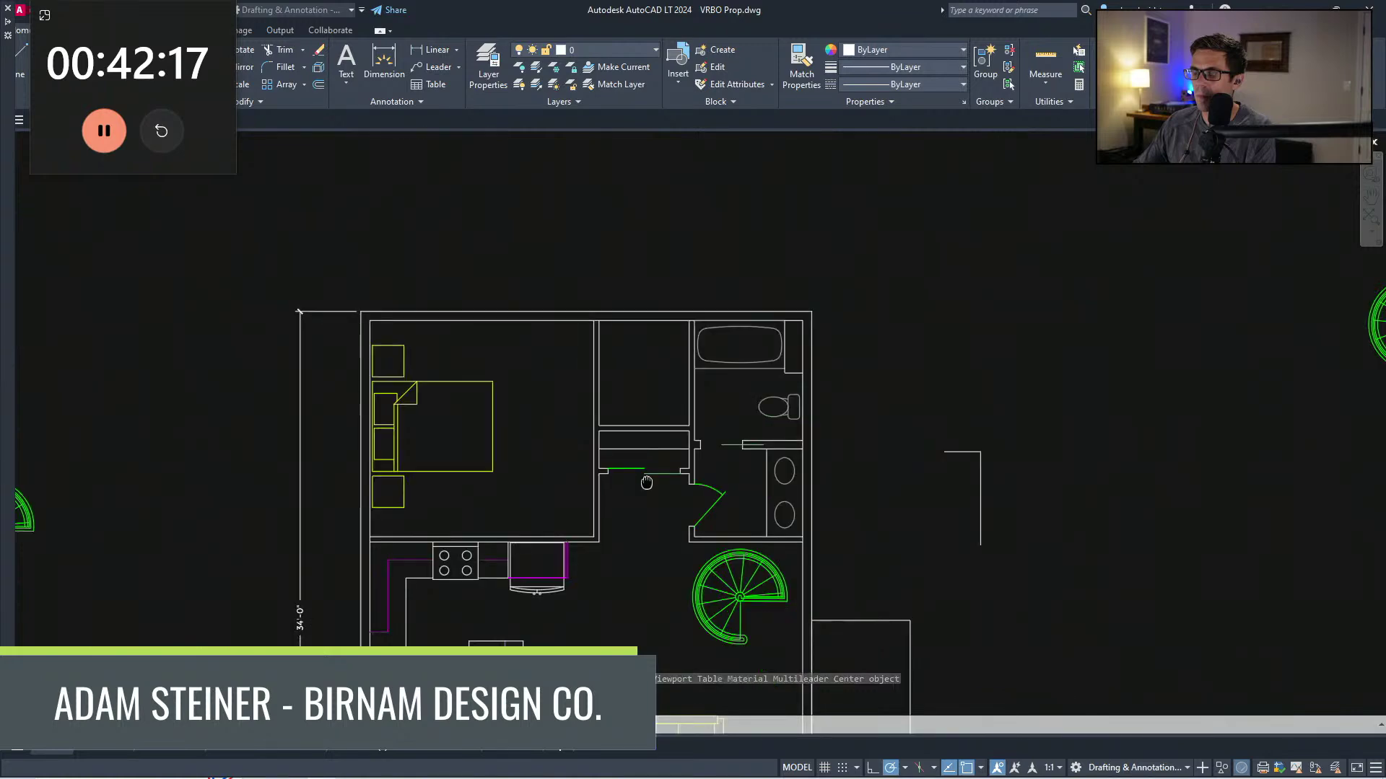
scroll(647, 483, "down", 2)
scroll(611, 409, "up", 2)
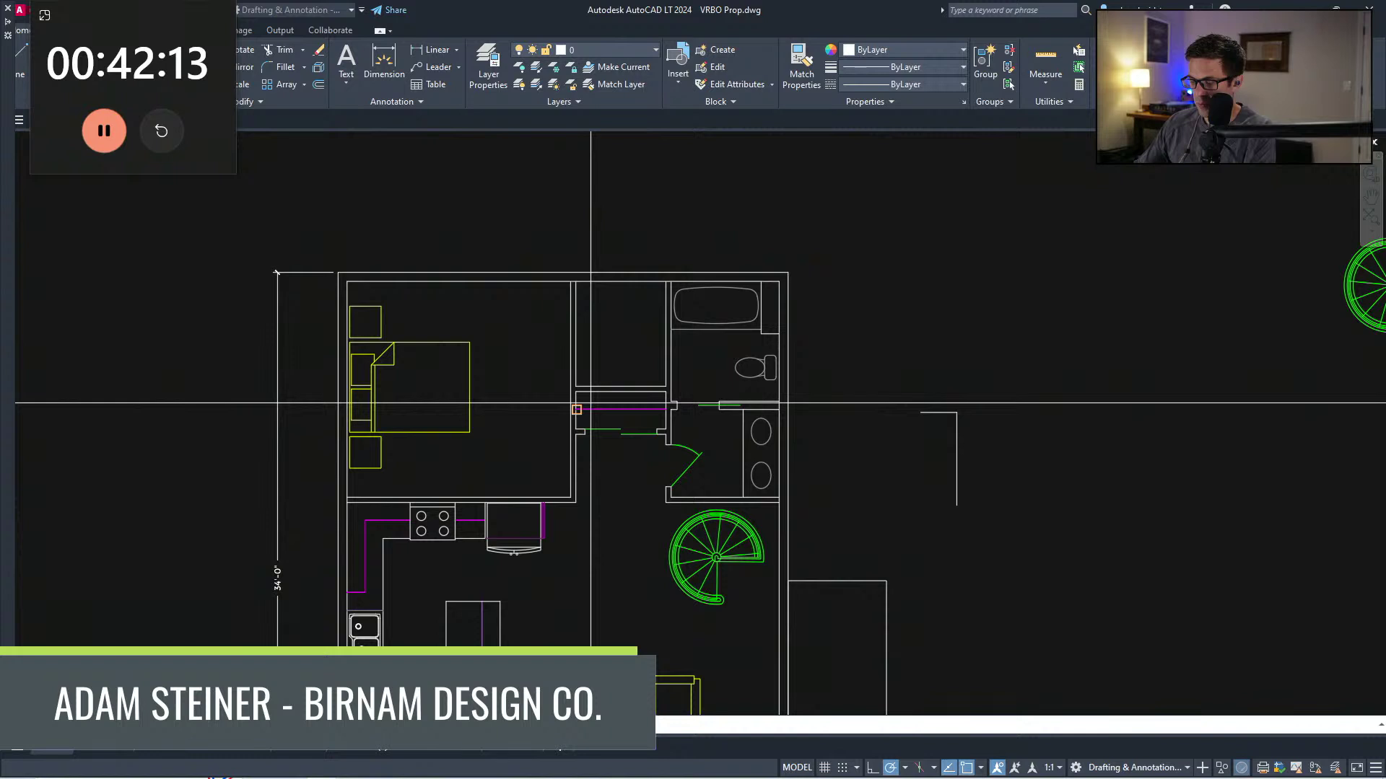
Step: Stretch the offset line above the closet's back wall across the bedroom wall and trim it to a short jamb line
scroll(594, 383, "up", 3)
left_click(546, 378)
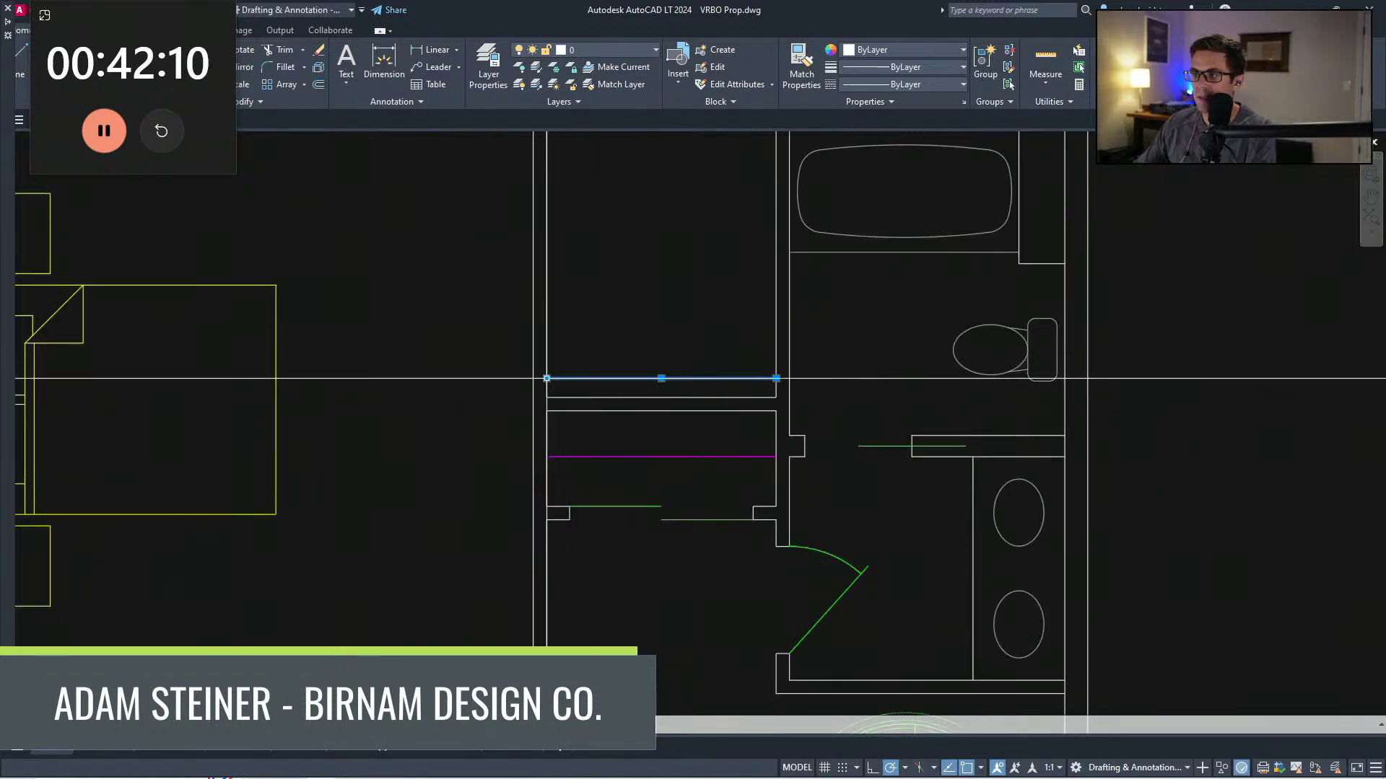
left_click(534, 378)
key("Escape")
type("tr")
key("space")
left_click(566, 383)
left_click(527, 353)
key("space")
left_click(587, 383)
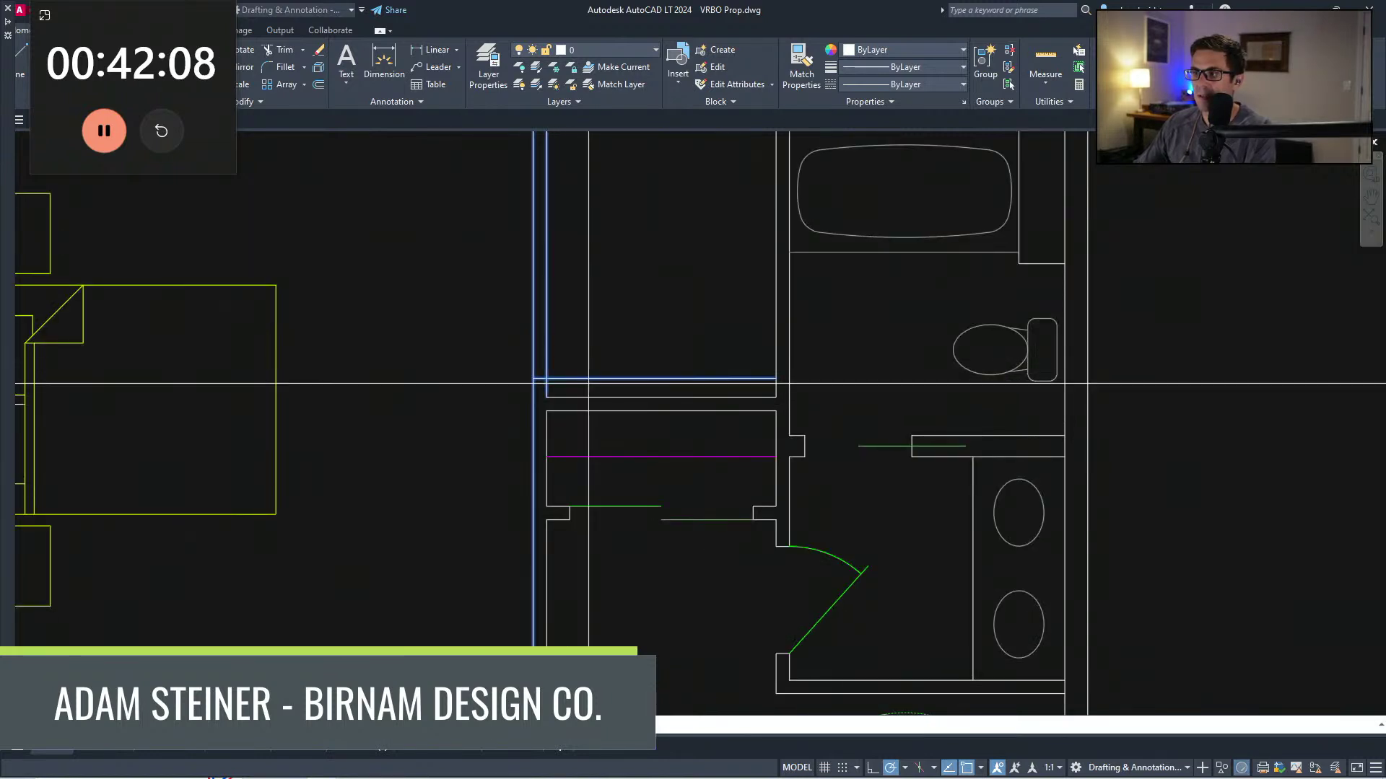
left_click(583, 375)
key("space")
left_click(540, 378)
type("co")
key("space")
left_click(615, 358)
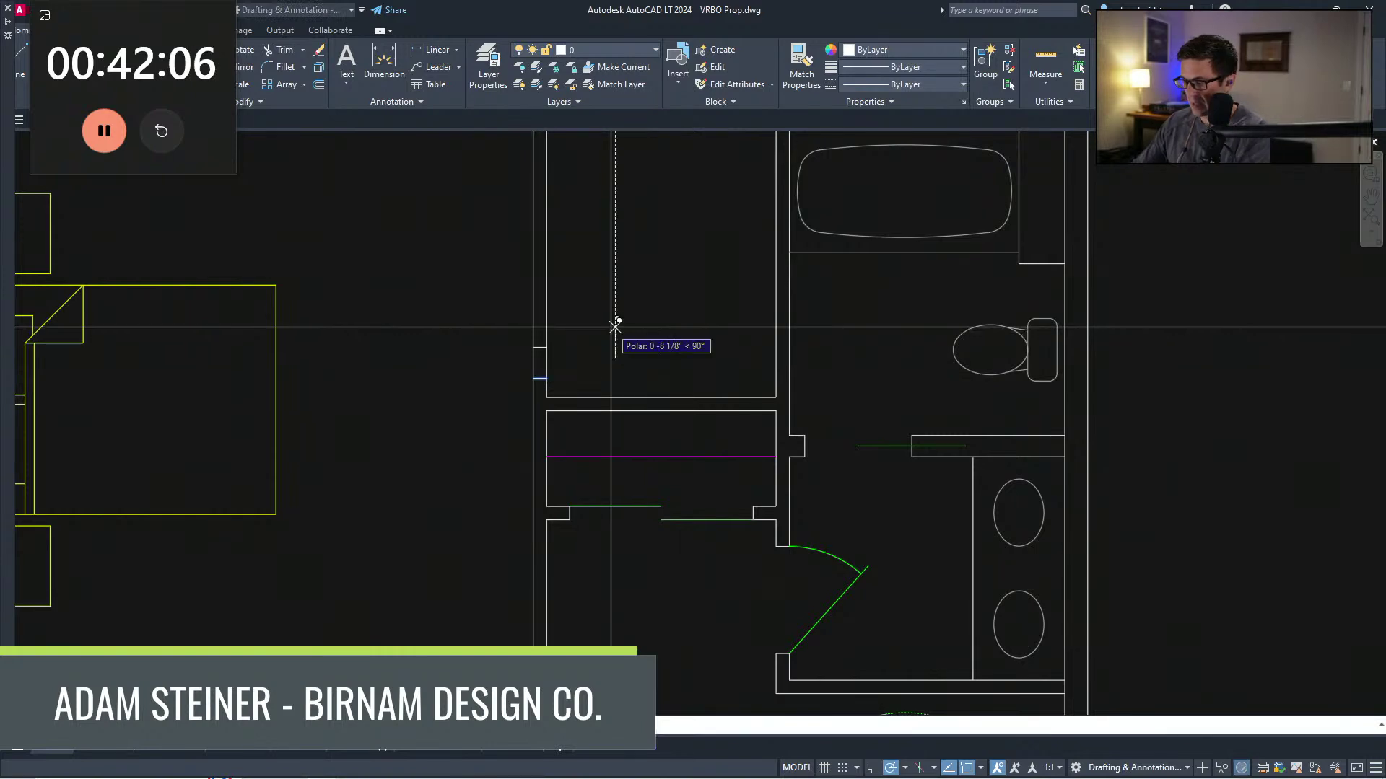
scroll(597, 441, "down", 5)
key("Escape")
scroll(561, 482, "up", 5)
left_click(544, 470)
left_click(642, 358)
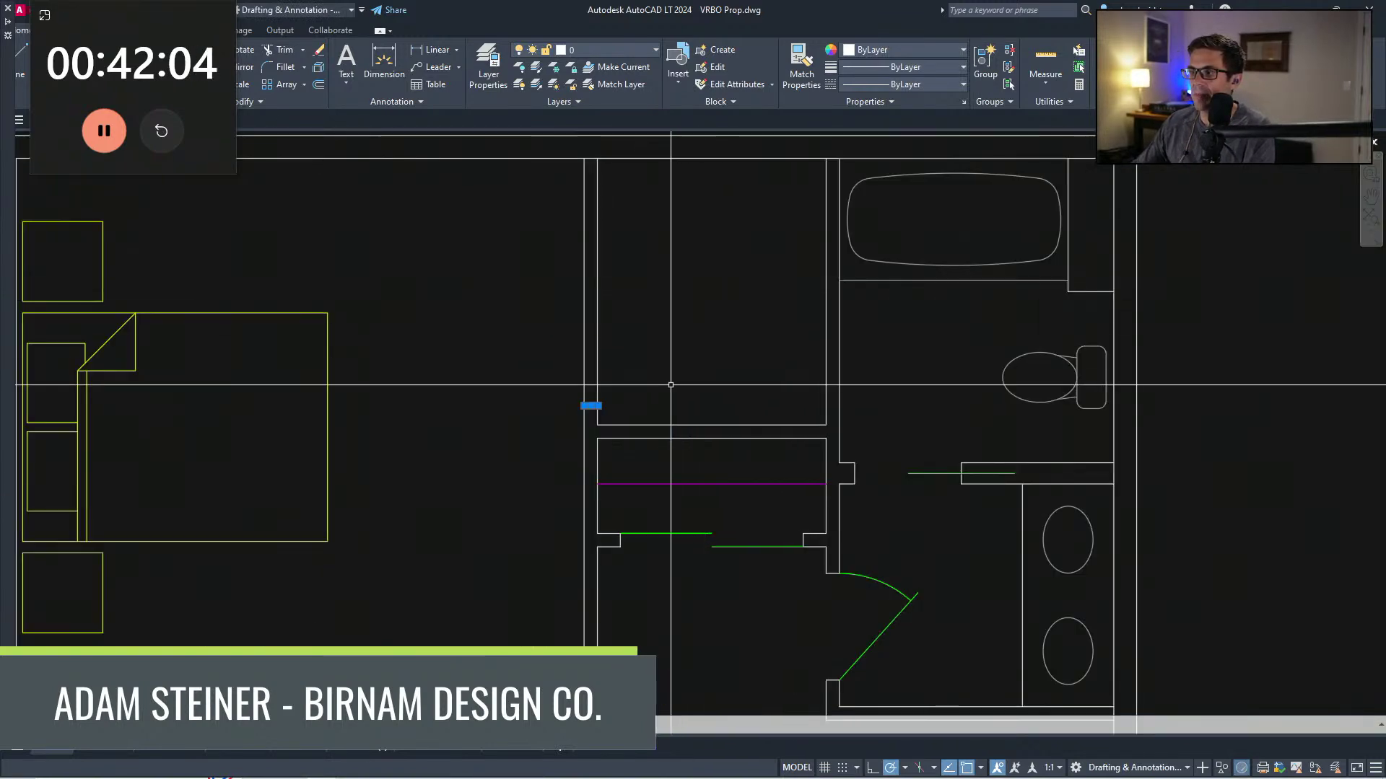
key("Escape")
Step: Copy the jamb line in the bedroom wall 28 inches upward to mark the doorway's other side
left_click(531, 444)
left_click(653, 345)
type("co")
key("space")
left_click(656, 343)
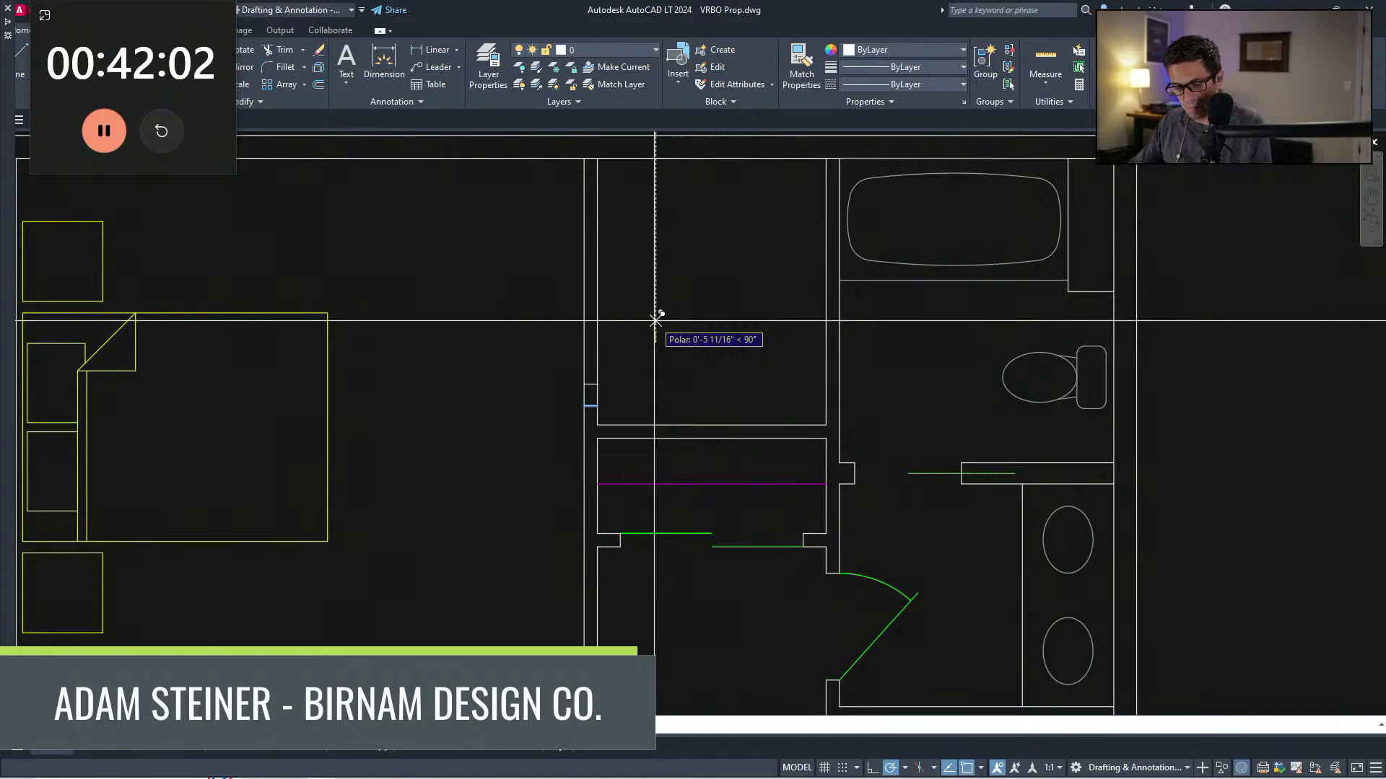
type("28")
key("space")
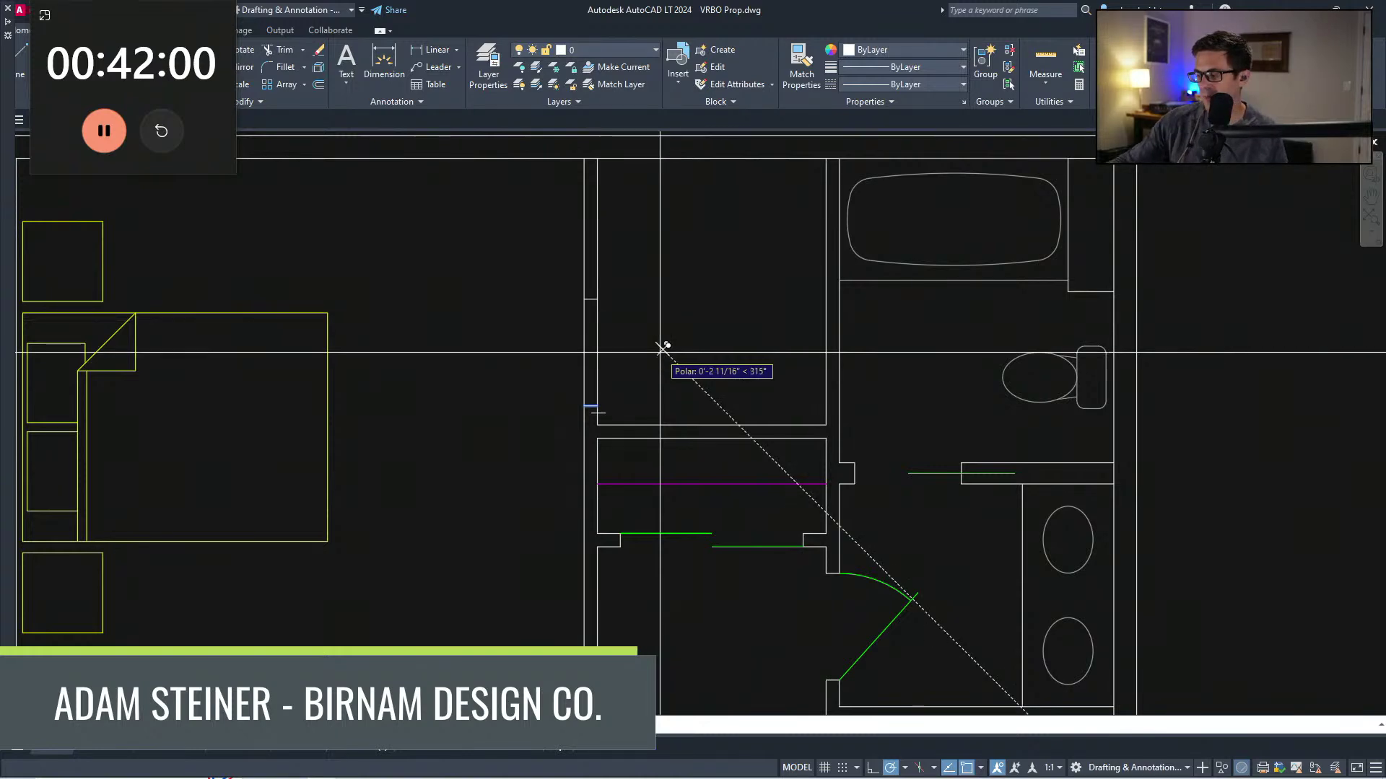
key("Escape")
middle_click_drag(654, 480, 648, 503)
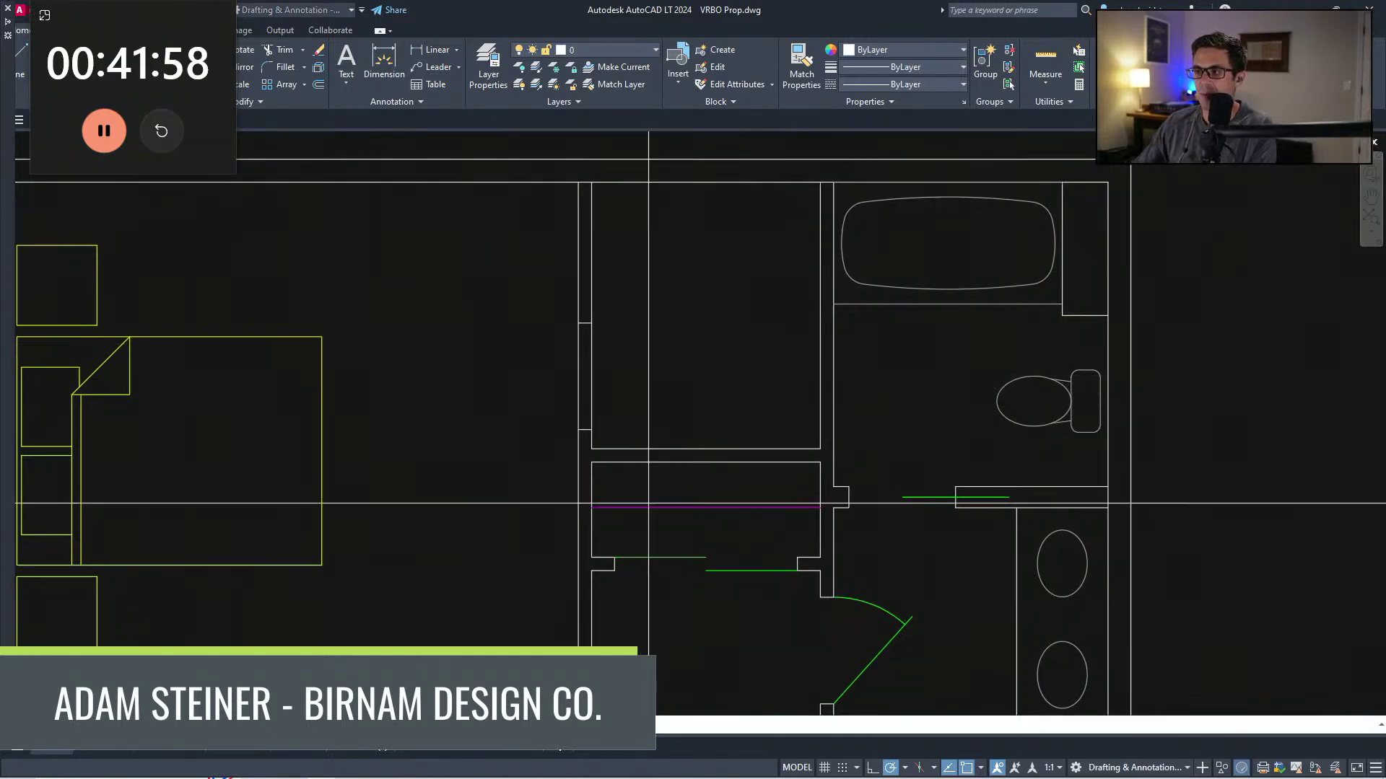
Step: Trim the bedroom wall lines between the two jambs to open the doorway
type("tr")
key("space")
left_click(622, 369)
left_click(492, 361)
key("space")
Step: Draw a line across the bedroom wall's opening and a circle centred on the lower jamb's corner reaching the upper jamb
type("l")
key("space")
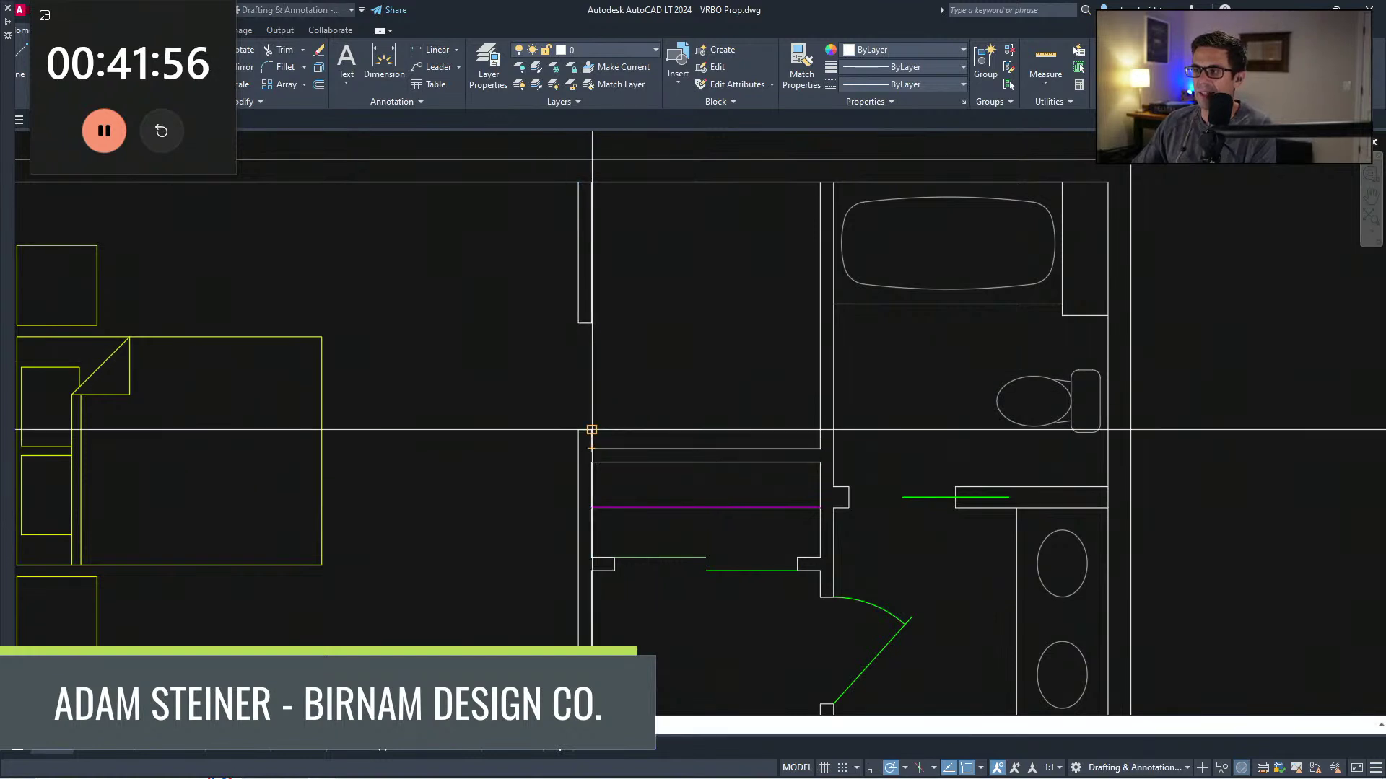
left_click(592, 430)
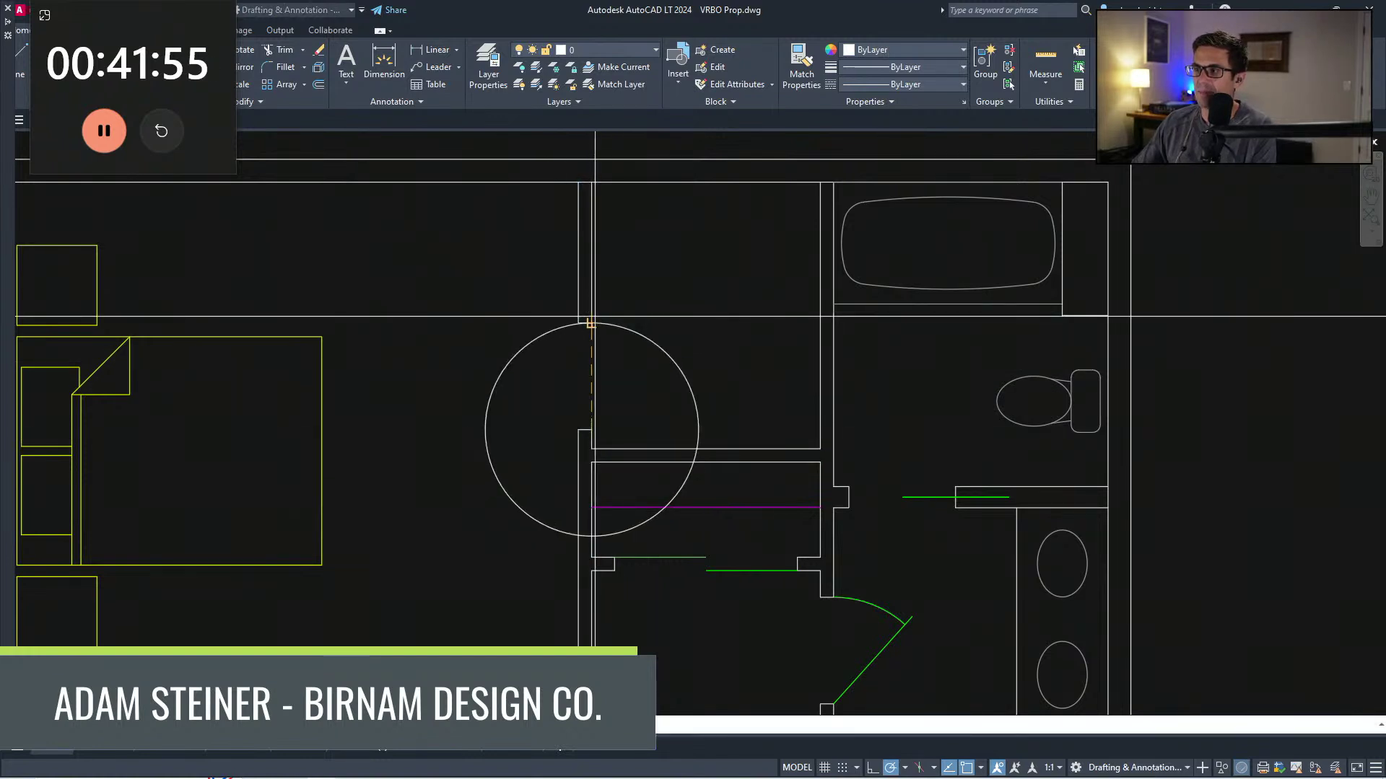
left_click(592, 322)
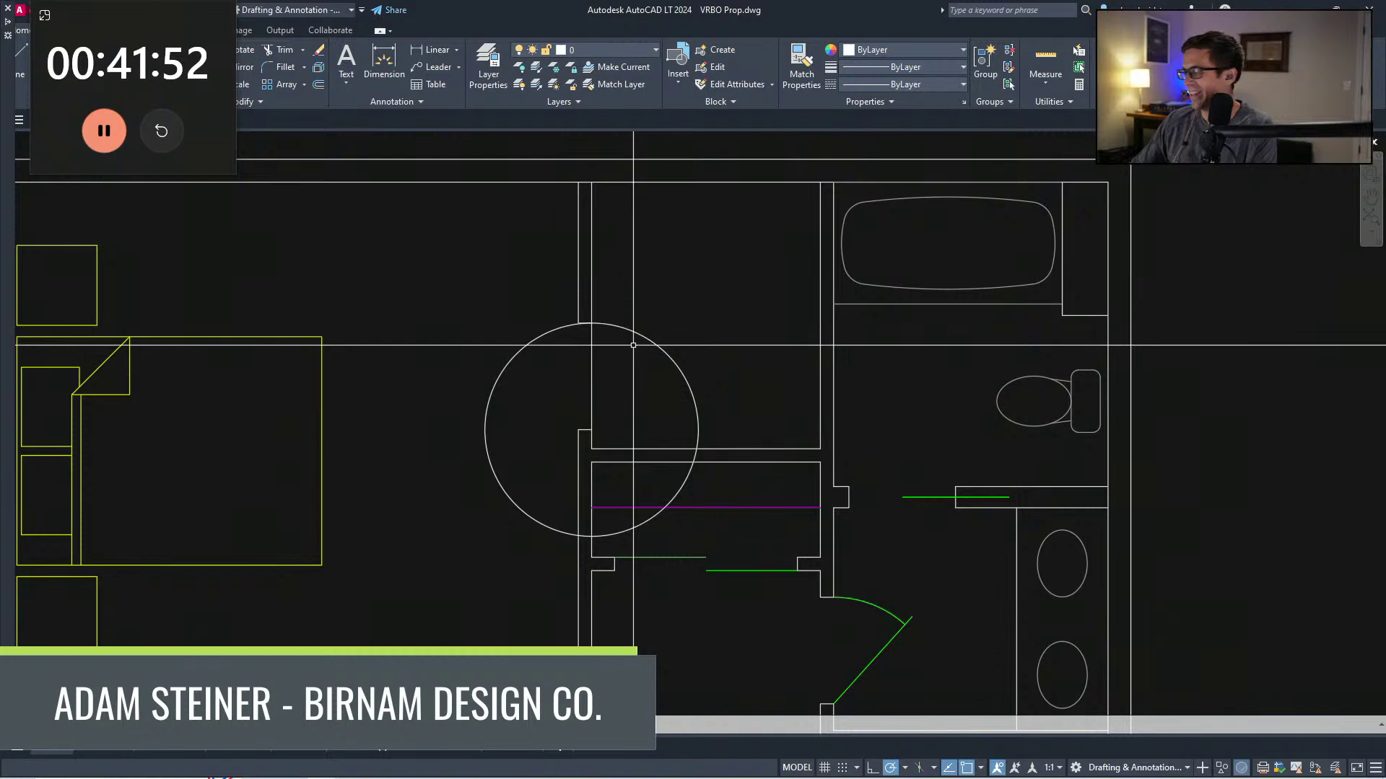
Step: Swing the door line's upper end into the small room and trim the circle to the door's swing arc
scroll(608, 382, "up", 2)
left_click(577, 293)
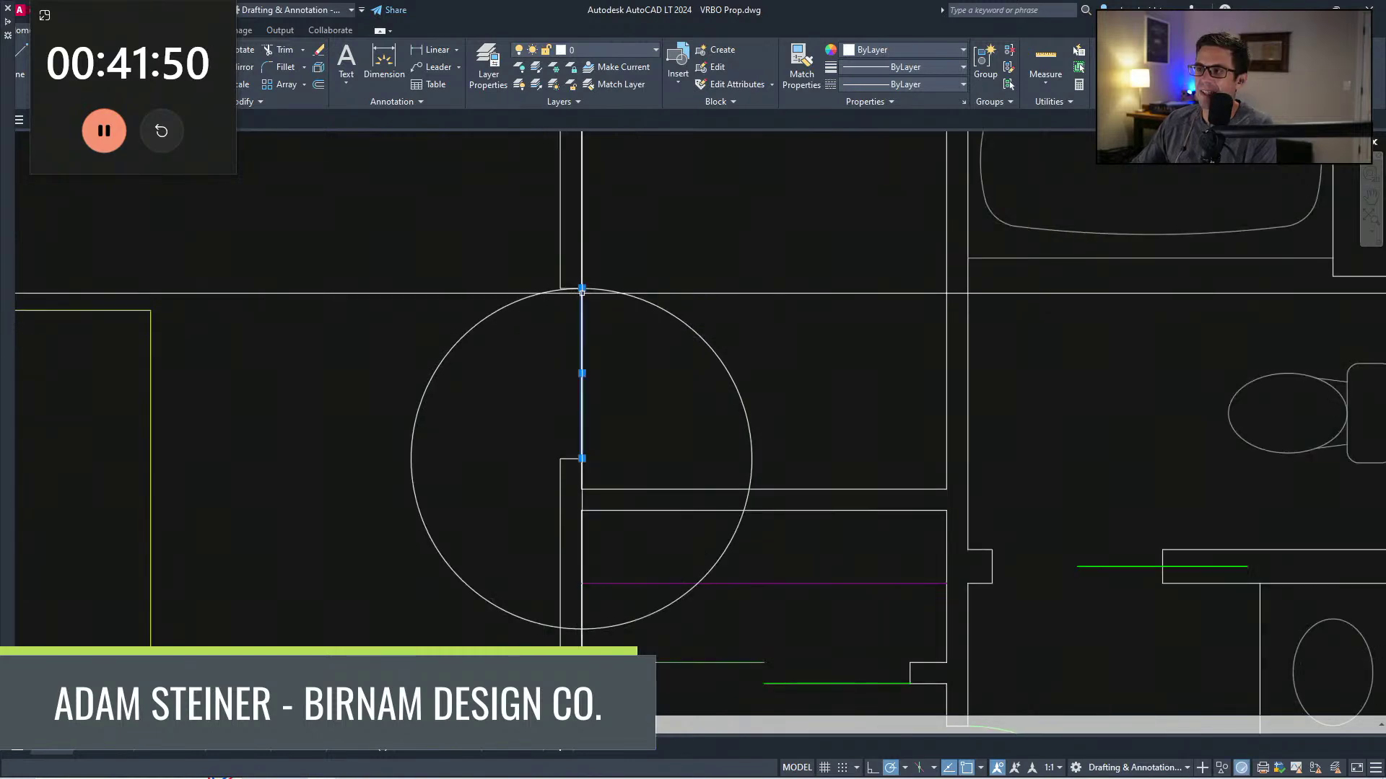
left_click(582, 288)
left_click(652, 289)
key("Escape")
type("tr")
left_click(668, 332)
left_click(456, 250)
key("space")
left_click(442, 300)
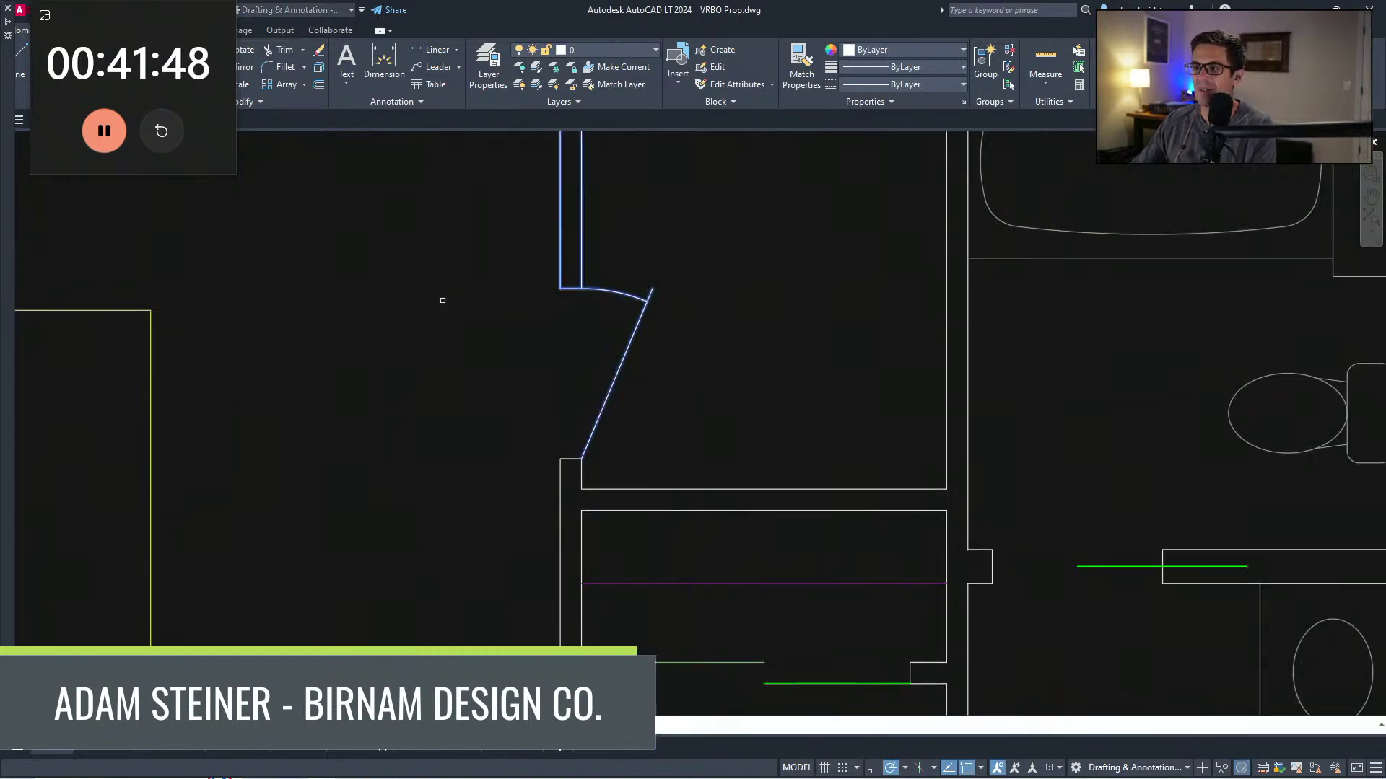
Step: Match the new door to the green doors and mirror it with its jambs to the upper end of the bedroom wall, removing the original
scroll(535, 374, "down", 6)
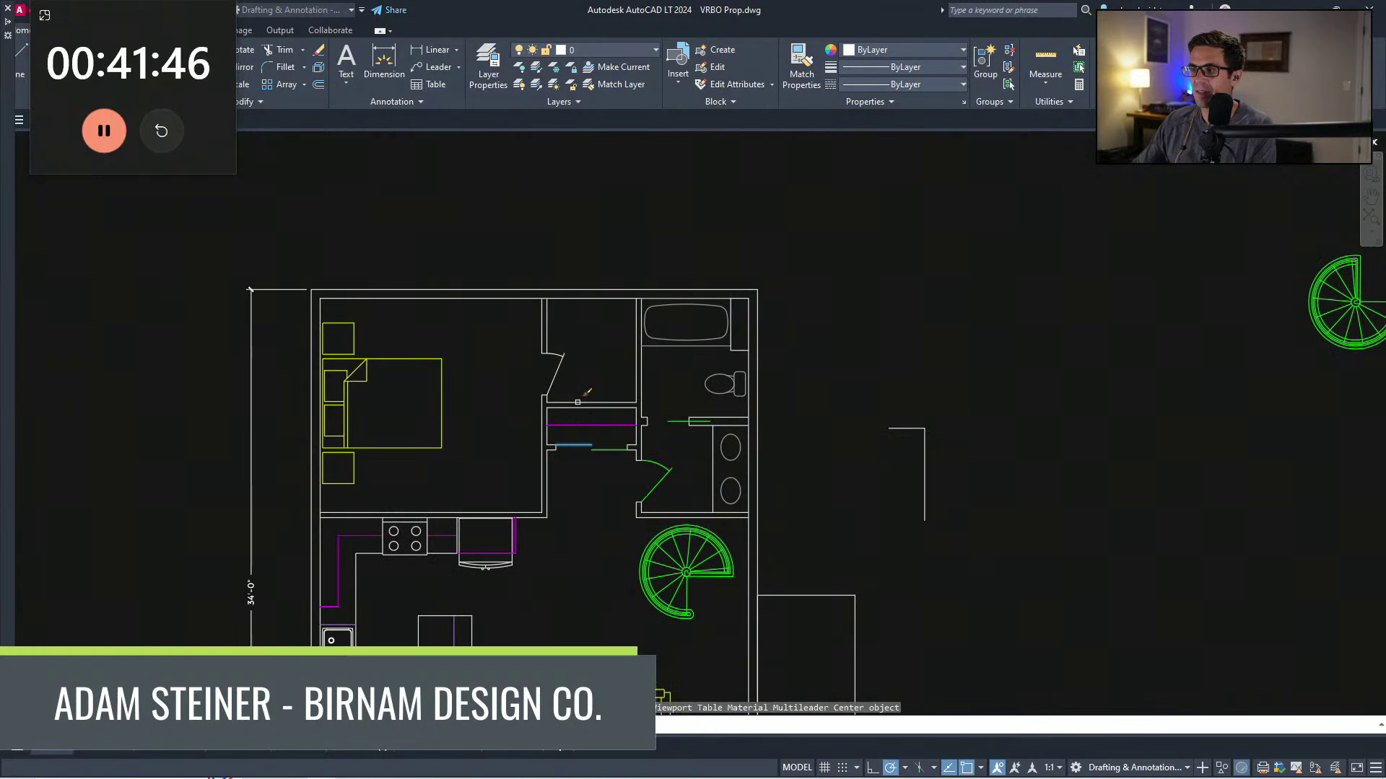
left_click(501, 402)
left_click(618, 303)
scroll(554, 383, "up", 2)
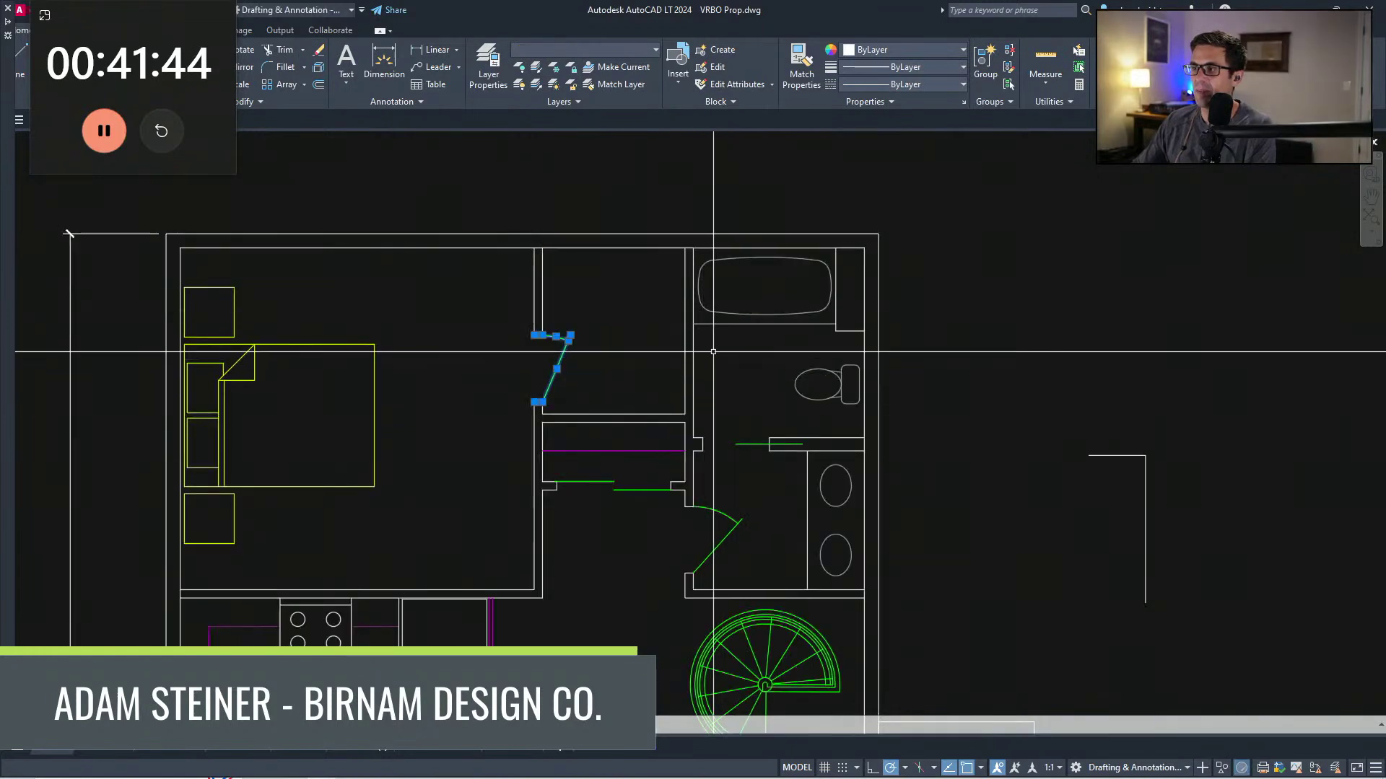
scroll(567, 409, "up", 4)
key("Delete")
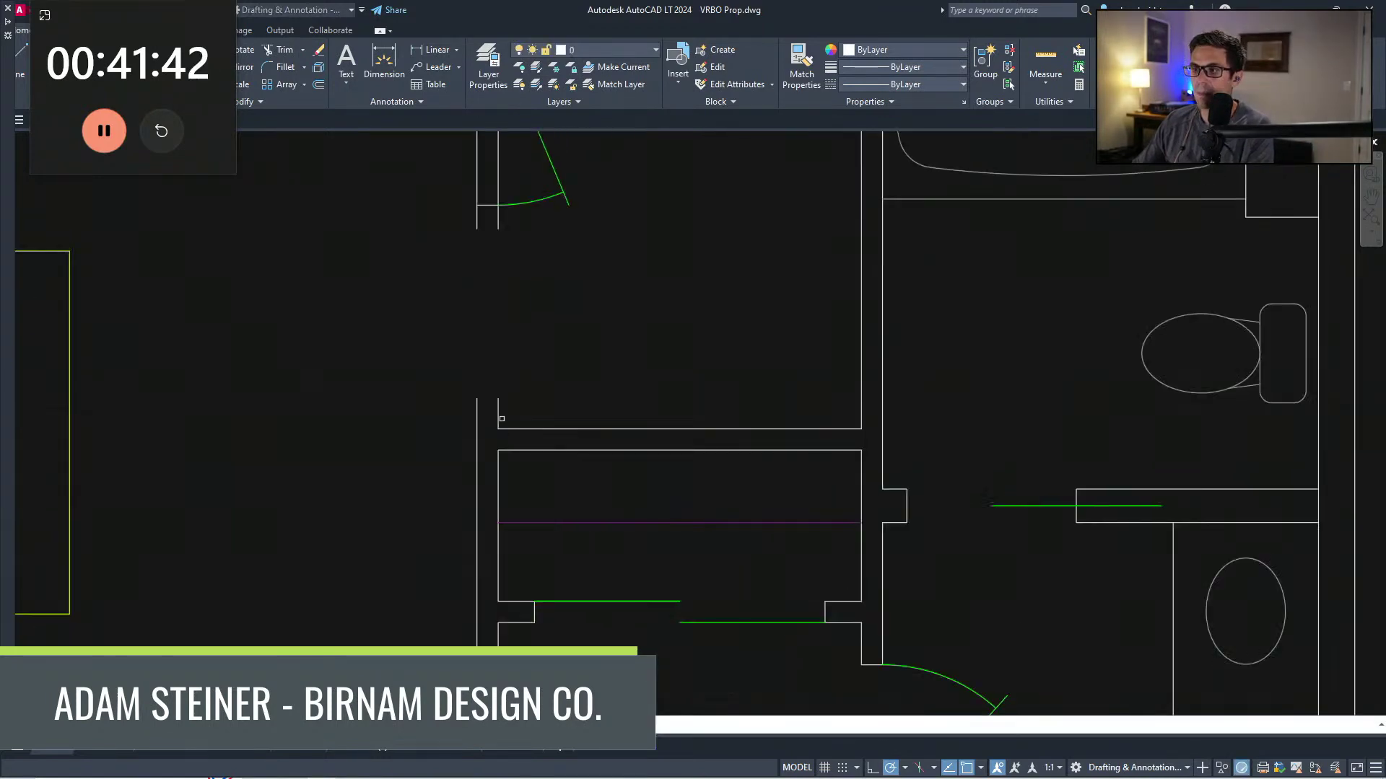
Step: Close the old doorway gap in the bedroom wall and open the wall between the mirrored door's jambs
left_click(502, 417)
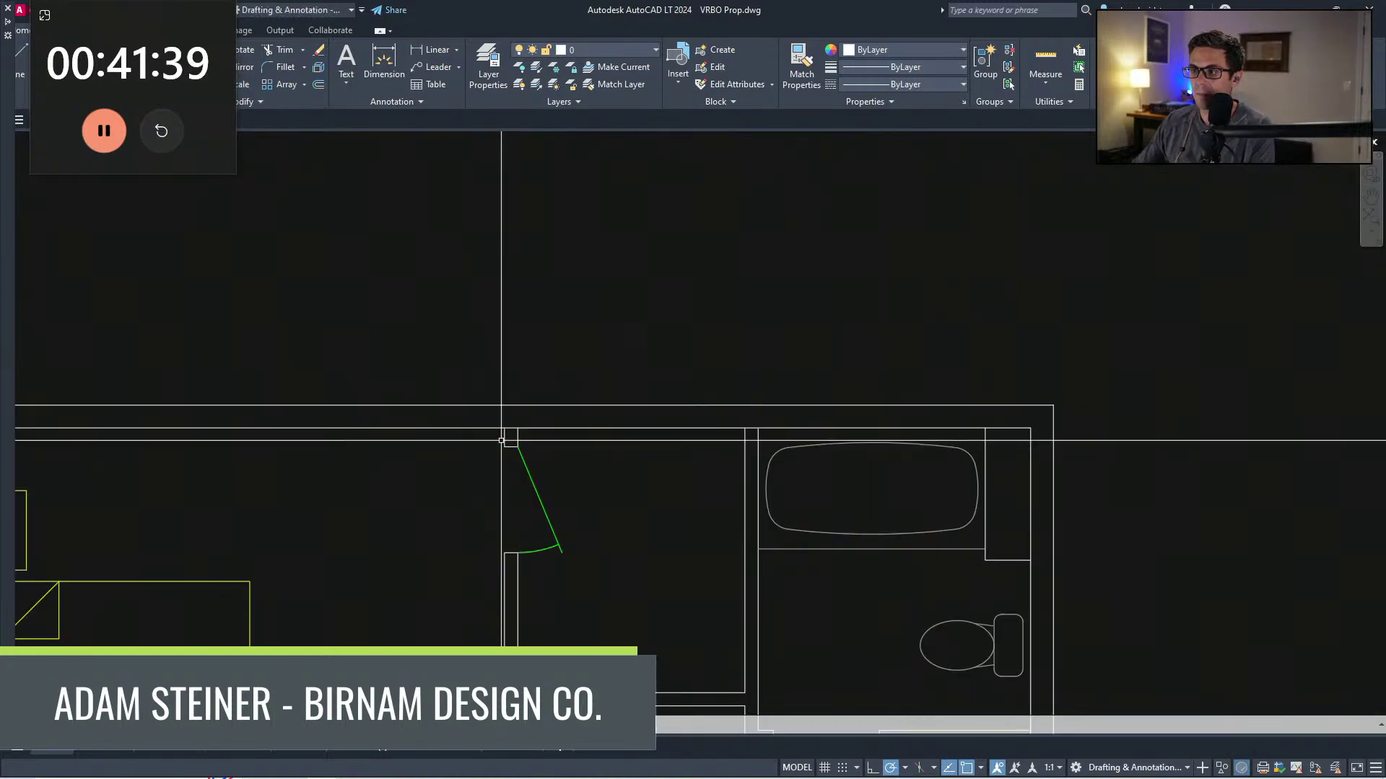
middle_click_drag(625, 595, 544, 418)
scroll(544, 418, "down", 2)
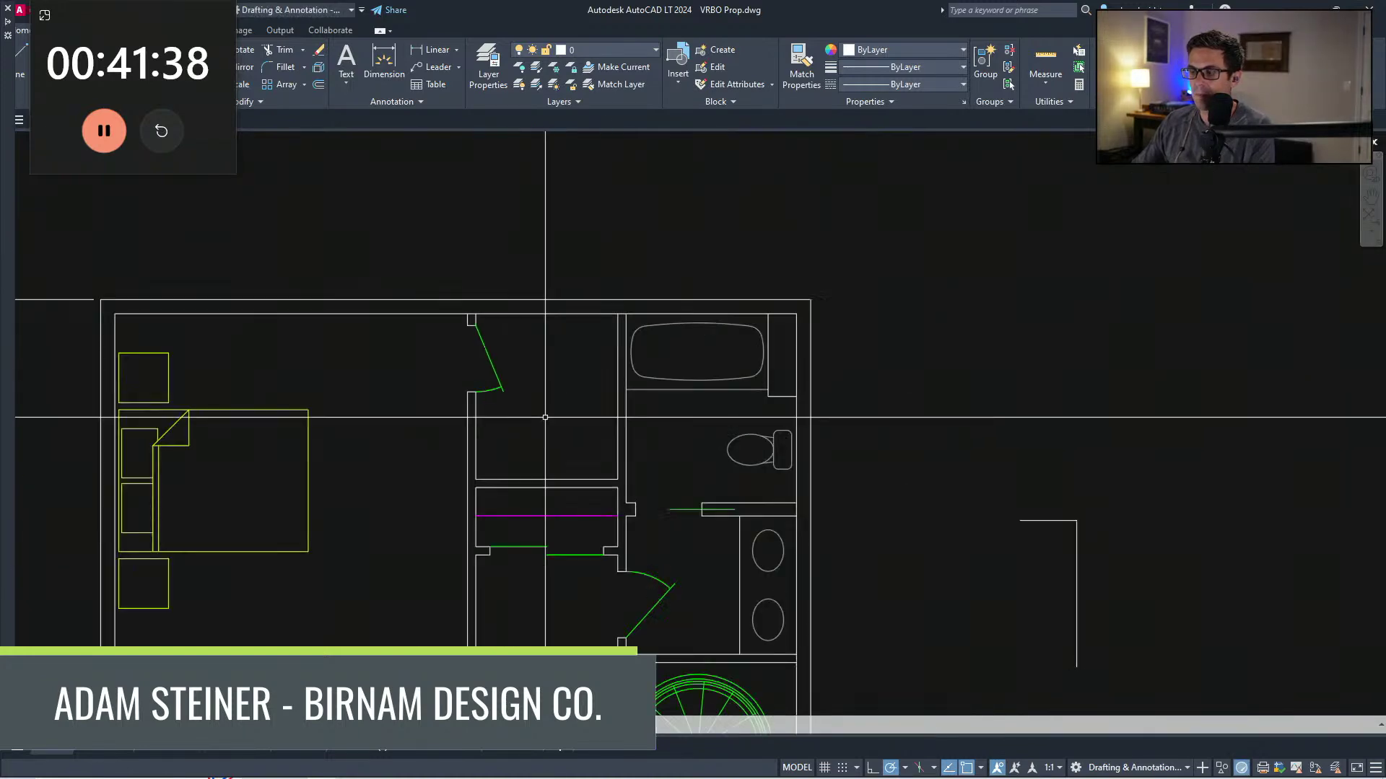
Step: Offset the walk-in closet's lower wall line upward and its bathroom-side wall line inward as shelf lines
type("o")
key("space")
key("space")
left_click(541, 480)
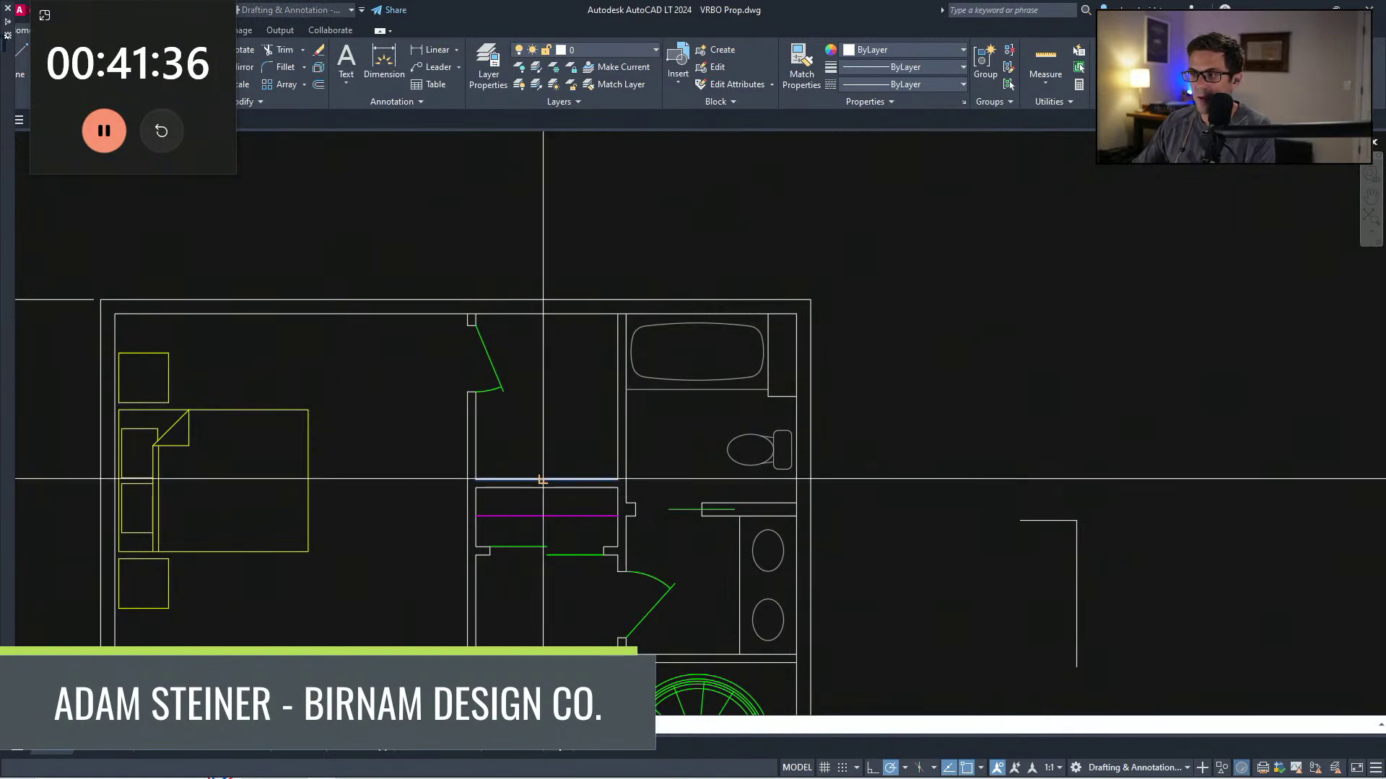
left_click(550, 456)
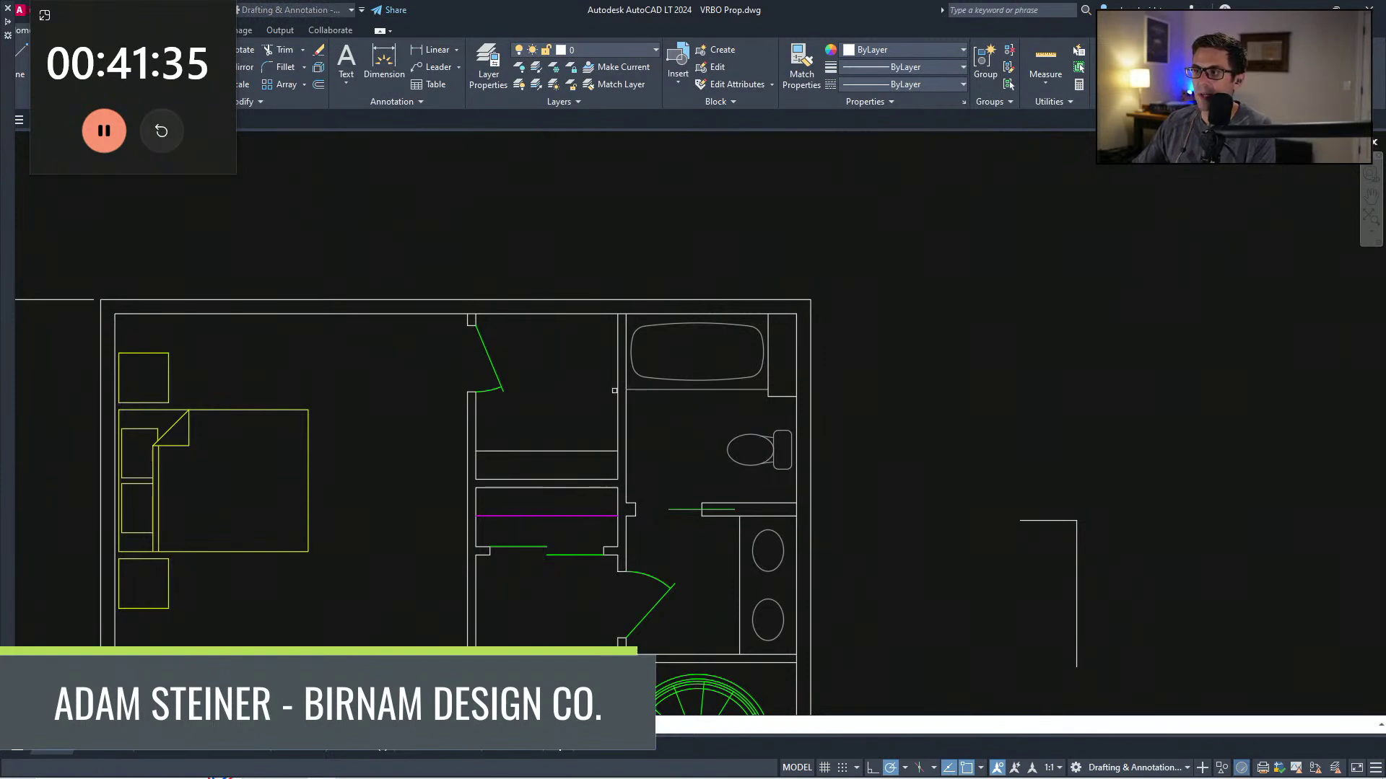
key("Escape")
key("space")
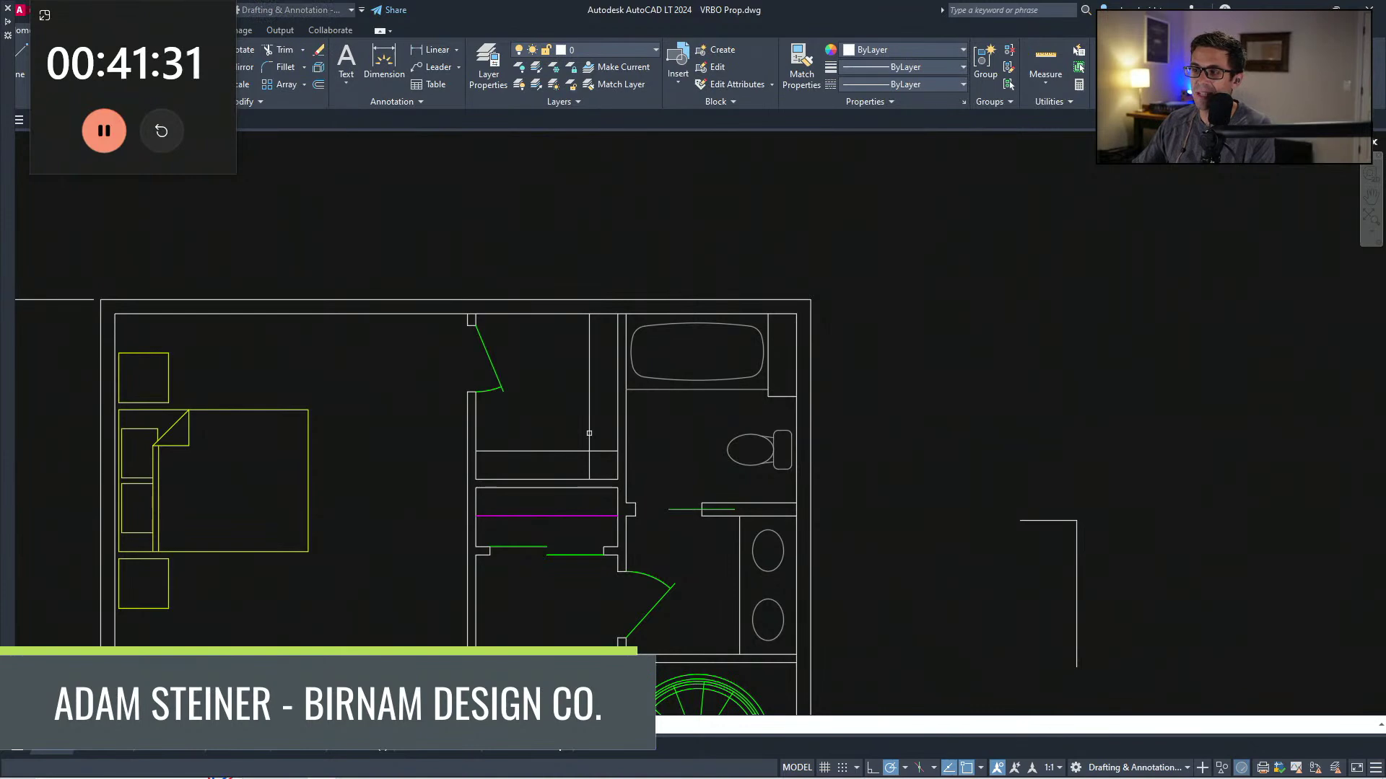
Step: Trim the walk-in closet's two shelf lines to meet at a corner and match them to the magenta line in the closet below
left_click(589, 433)
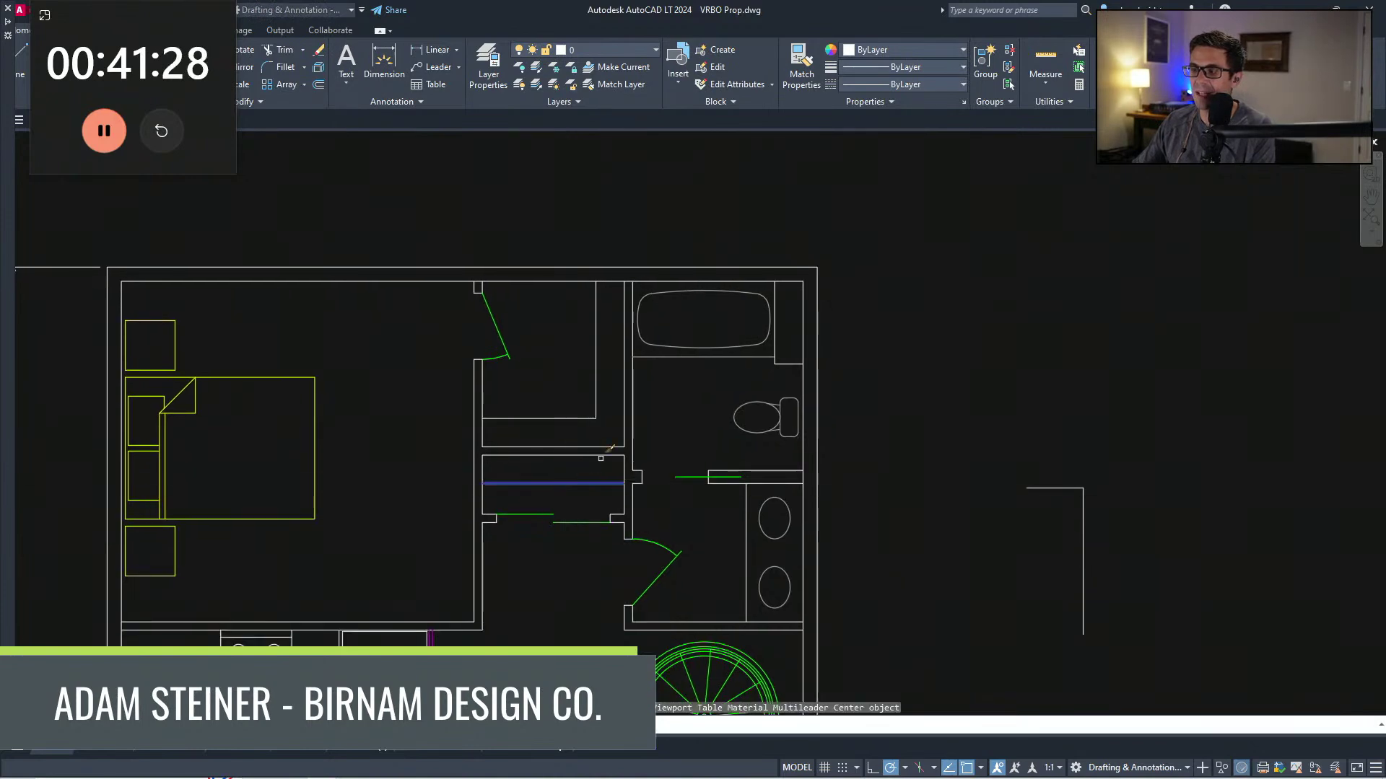
left_click(608, 434)
left_click(577, 401)
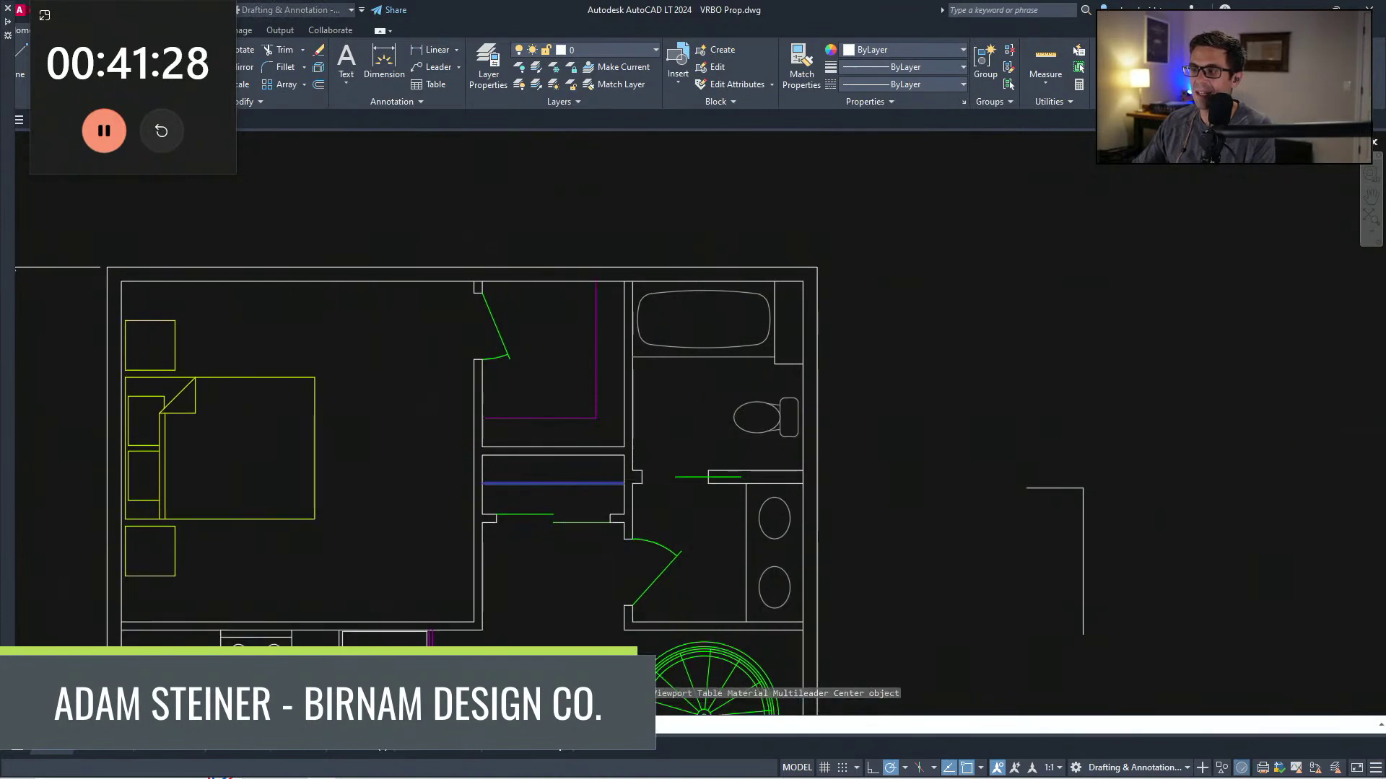
scroll(541, 464, "down", 3)
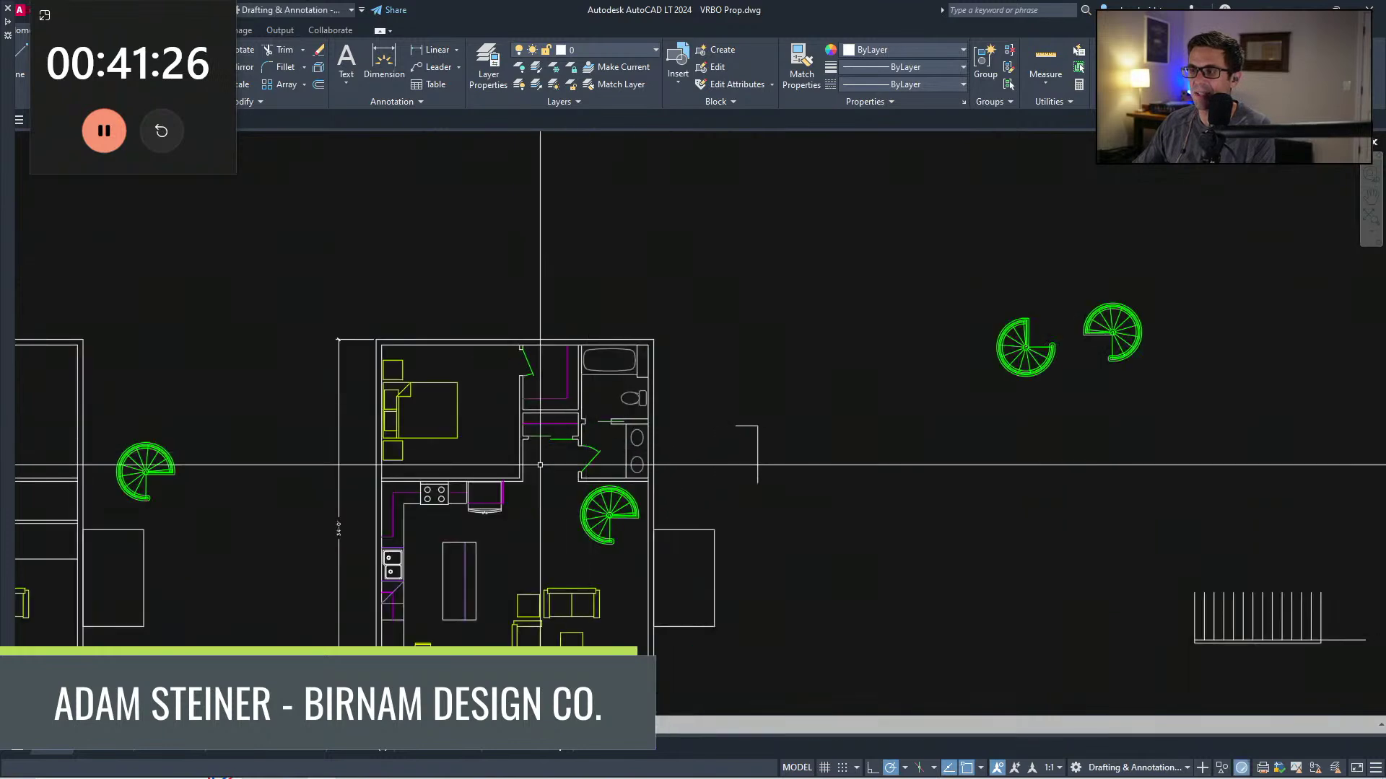
Step: Mark a doorway with jamb lines in the bedroom wall opposite the bathroom door, remove the helper lines and trim the wall open between the jambs
scroll(526, 480, "up", 3)
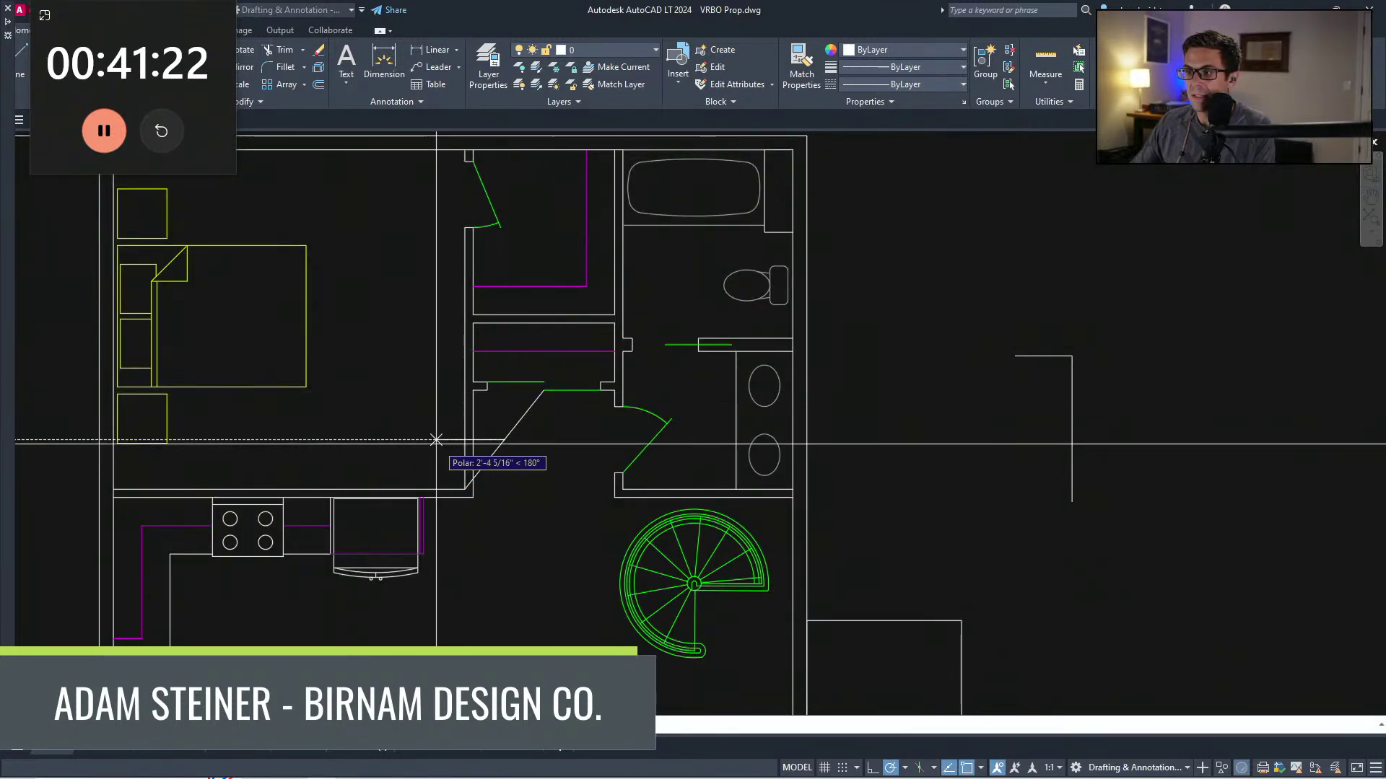
left_click(532, 477)
scroll(501, 440, "up", 4)
left_click(506, 447)
key("Delete")
type("tr")
key("space")
left_click(448, 476)
left_click(170, 357)
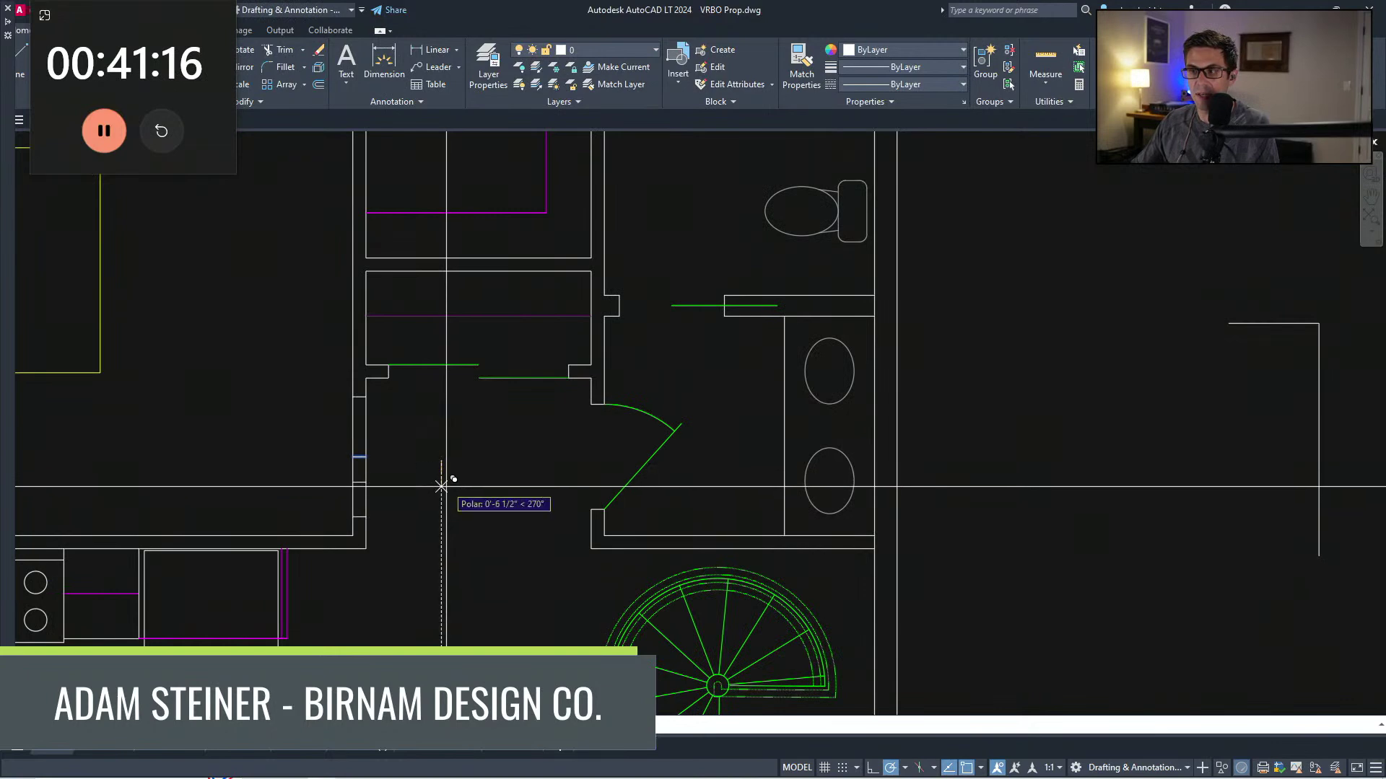
left_click(458, 556)
left_click(218, 322)
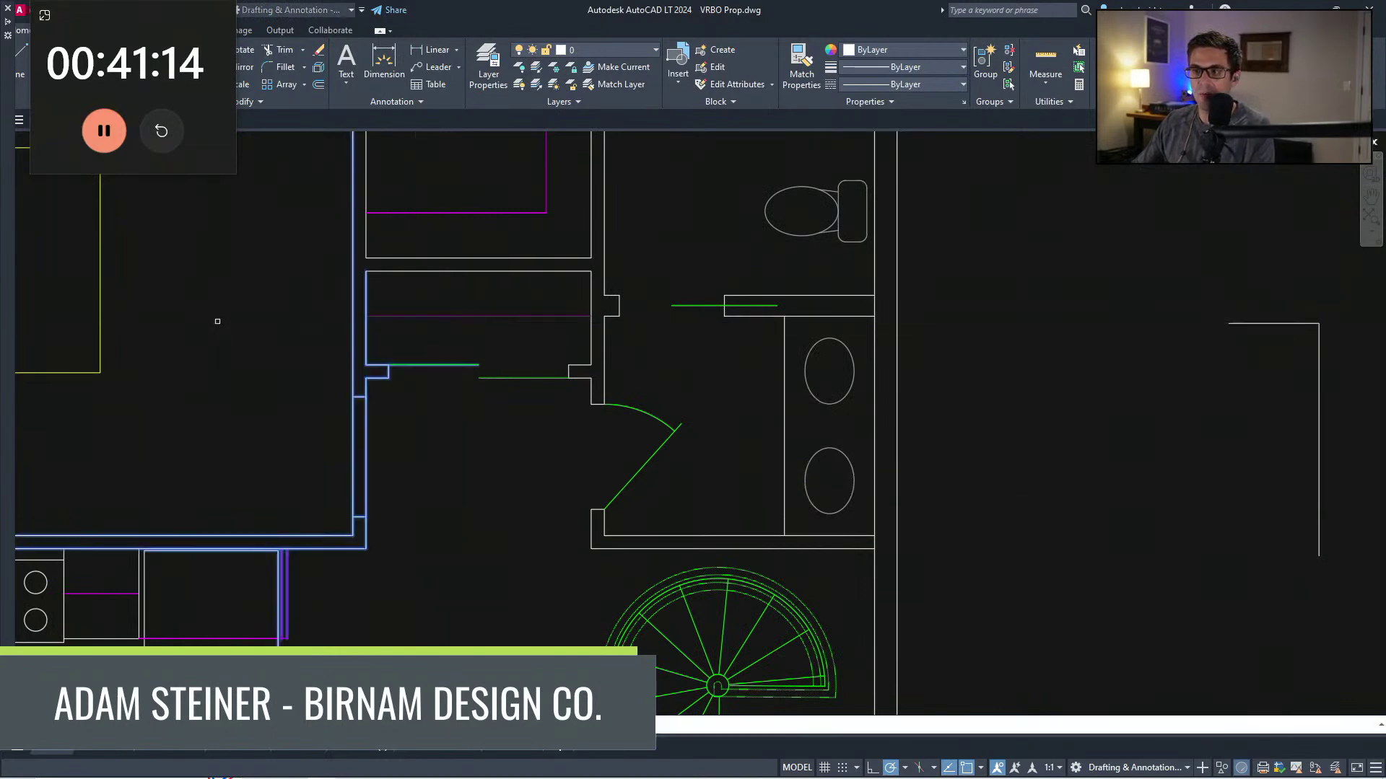
Step: Draw a door hinged at the lower jamb opening into the bedroom, trim its circle to the swing arc and match the green doors
scroll(528, 477, "down", 2)
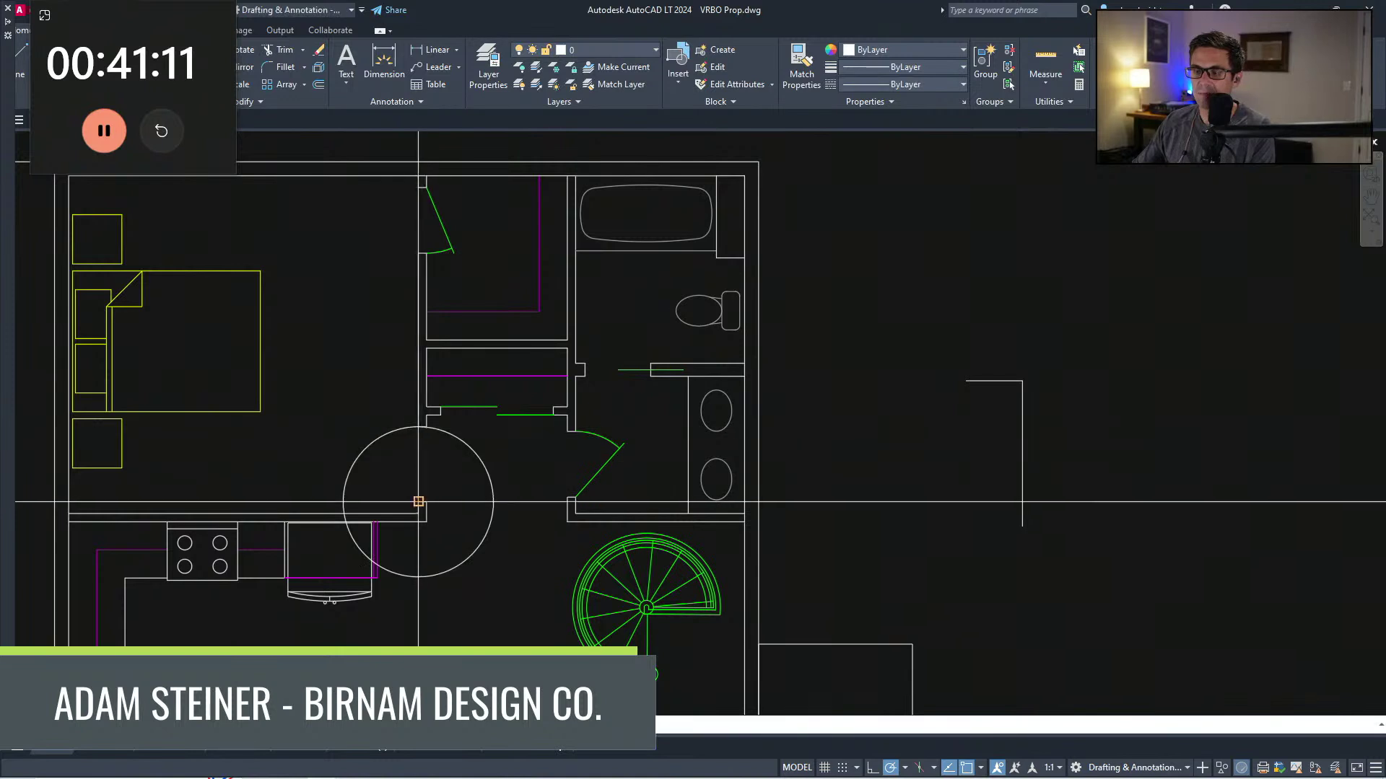
left_click(419, 502)
scroll(381, 403, "up", 2)
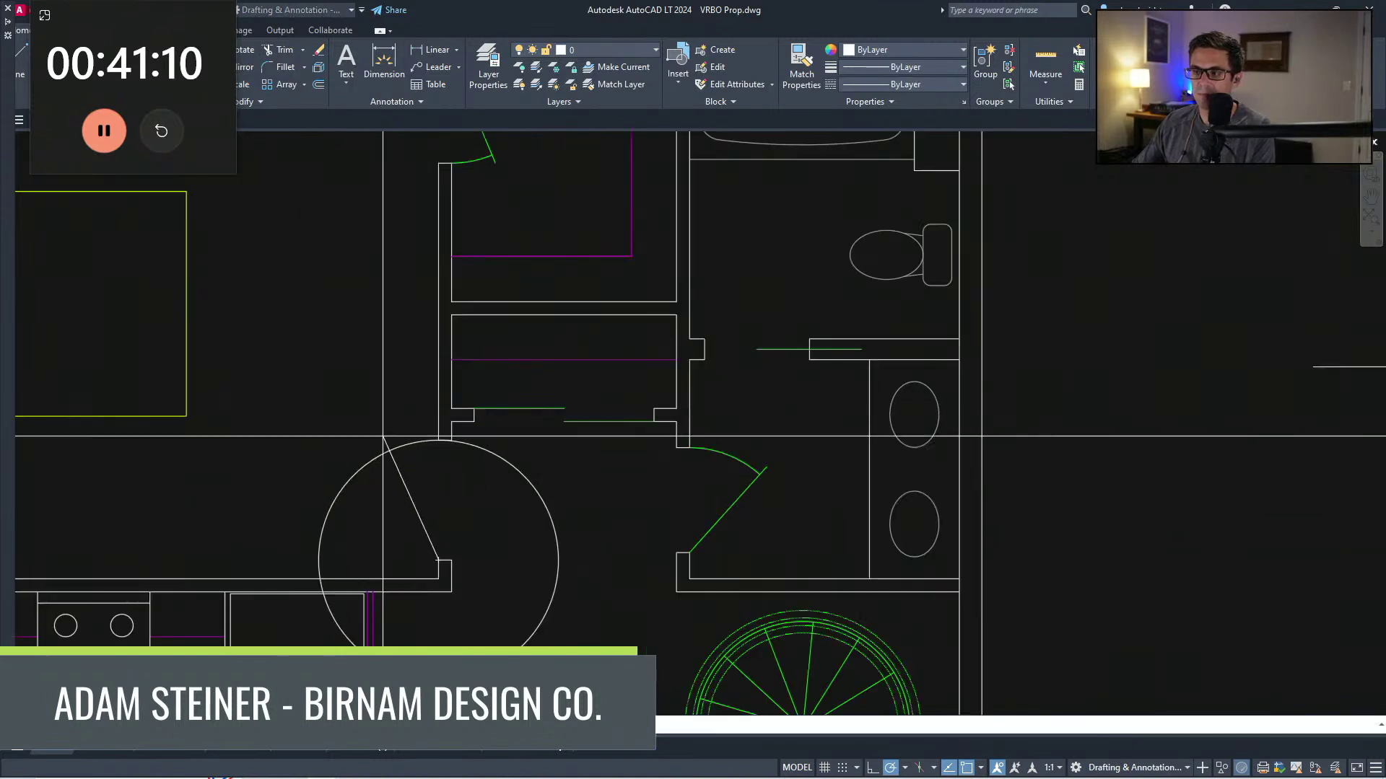
left_click(383, 438)
key("Escape")
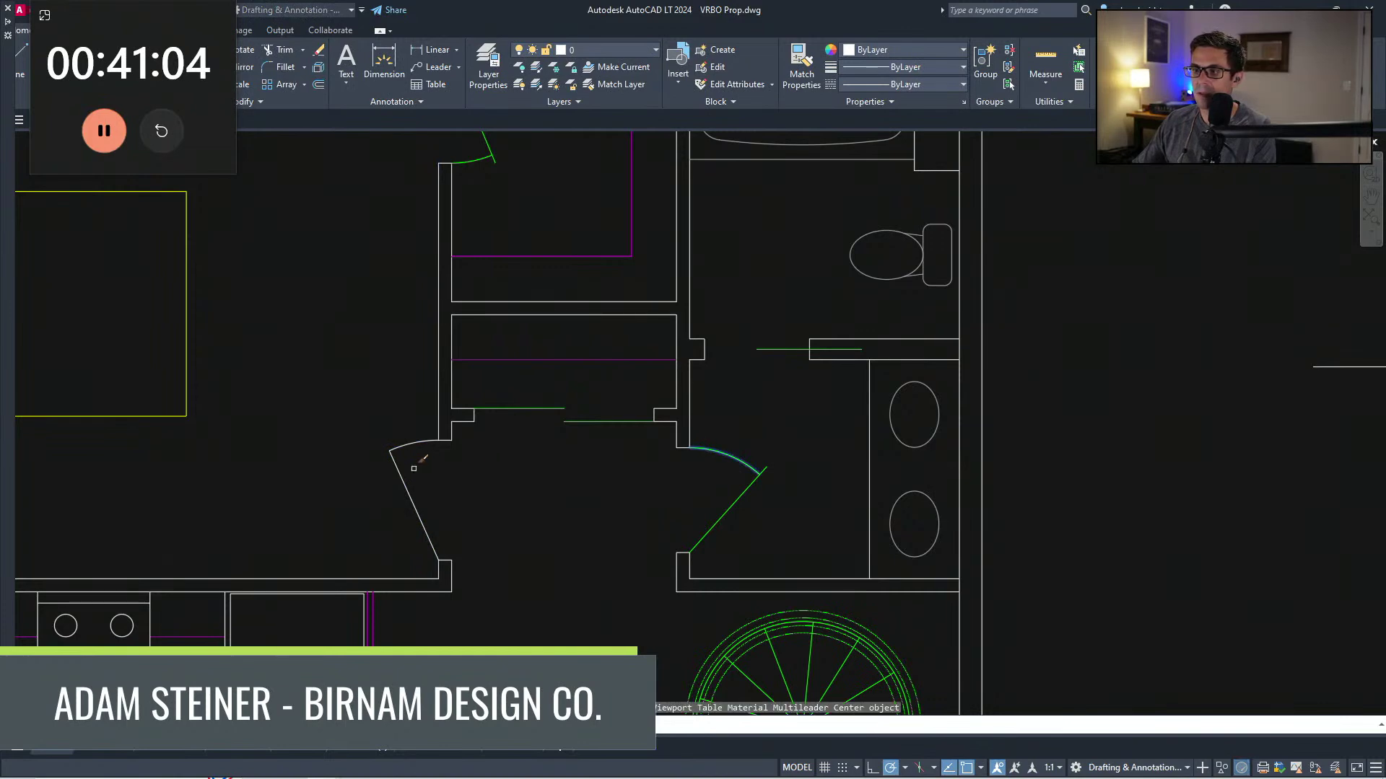
Step: Move the sofas, side table and coffee table a short distance straight up in the living area
scroll(413, 468, "down", 5)
scroll(511, 458, "up", 1)
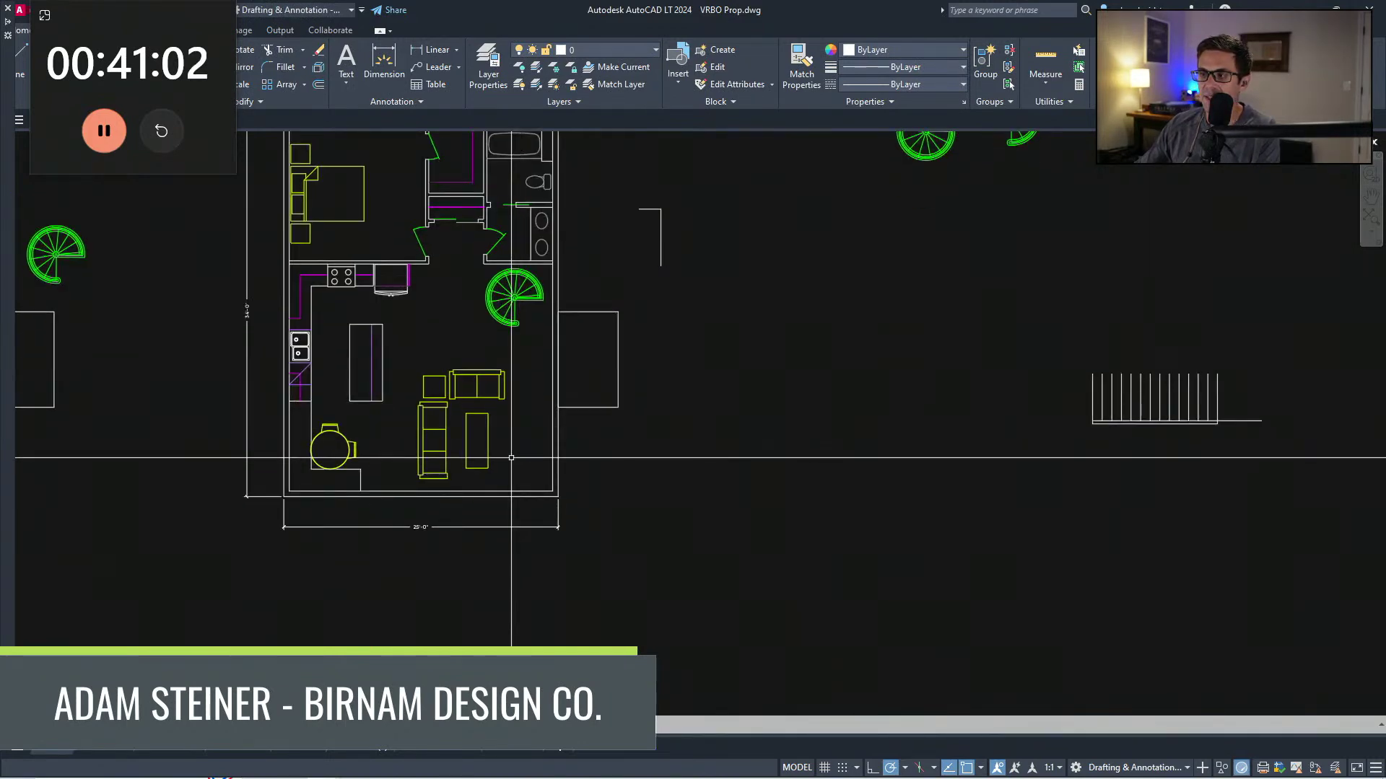
left_click(498, 456)
left_click(433, 381)
type("m")
key("space")
left_click(498, 439)
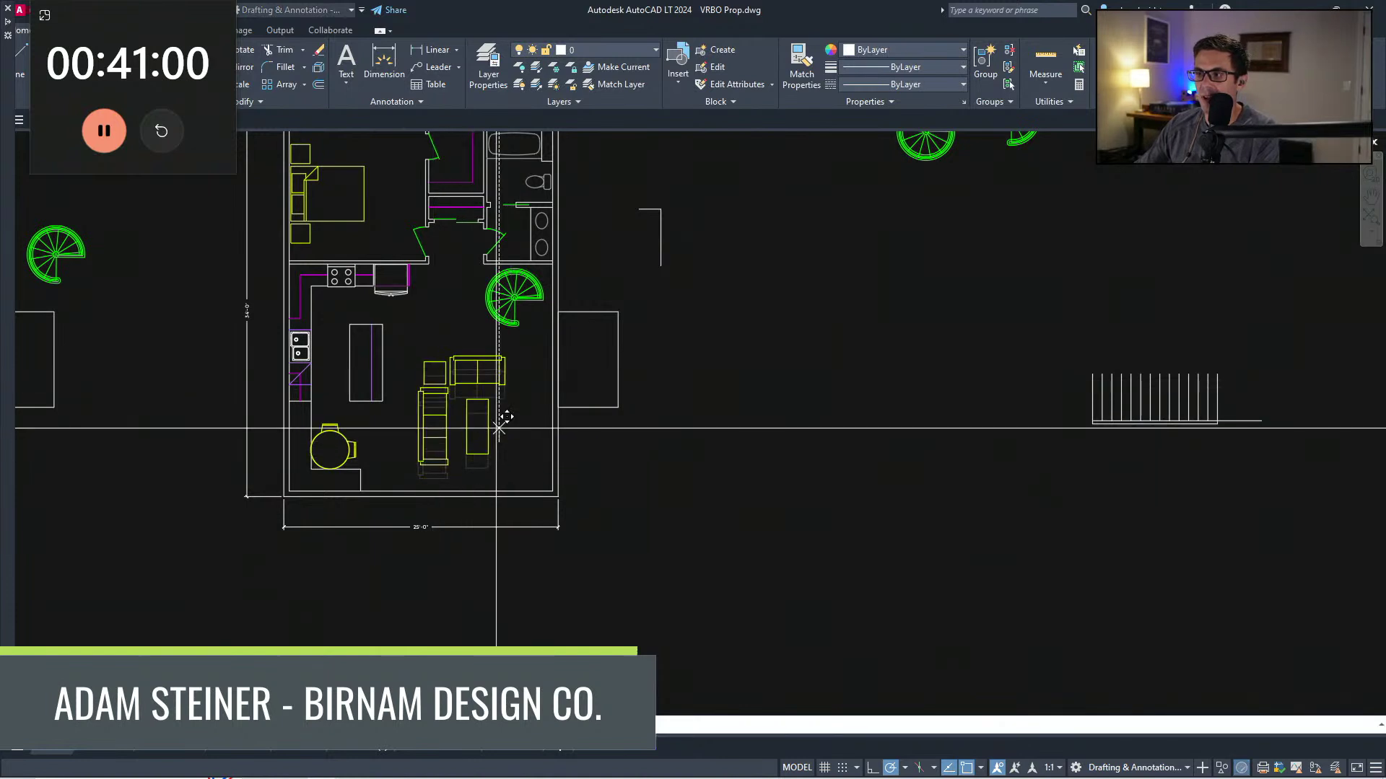
left_click(498, 426)
Step: Mirror the living room furniture group about a horizontal axis so the loveseat lies toward the lower wall, erasing the original
middle_click_drag(525, 433, 525, 474)
left_click(525, 474)
left_click(389, 380)
type("mi")
key("space")
left_click(488, 468)
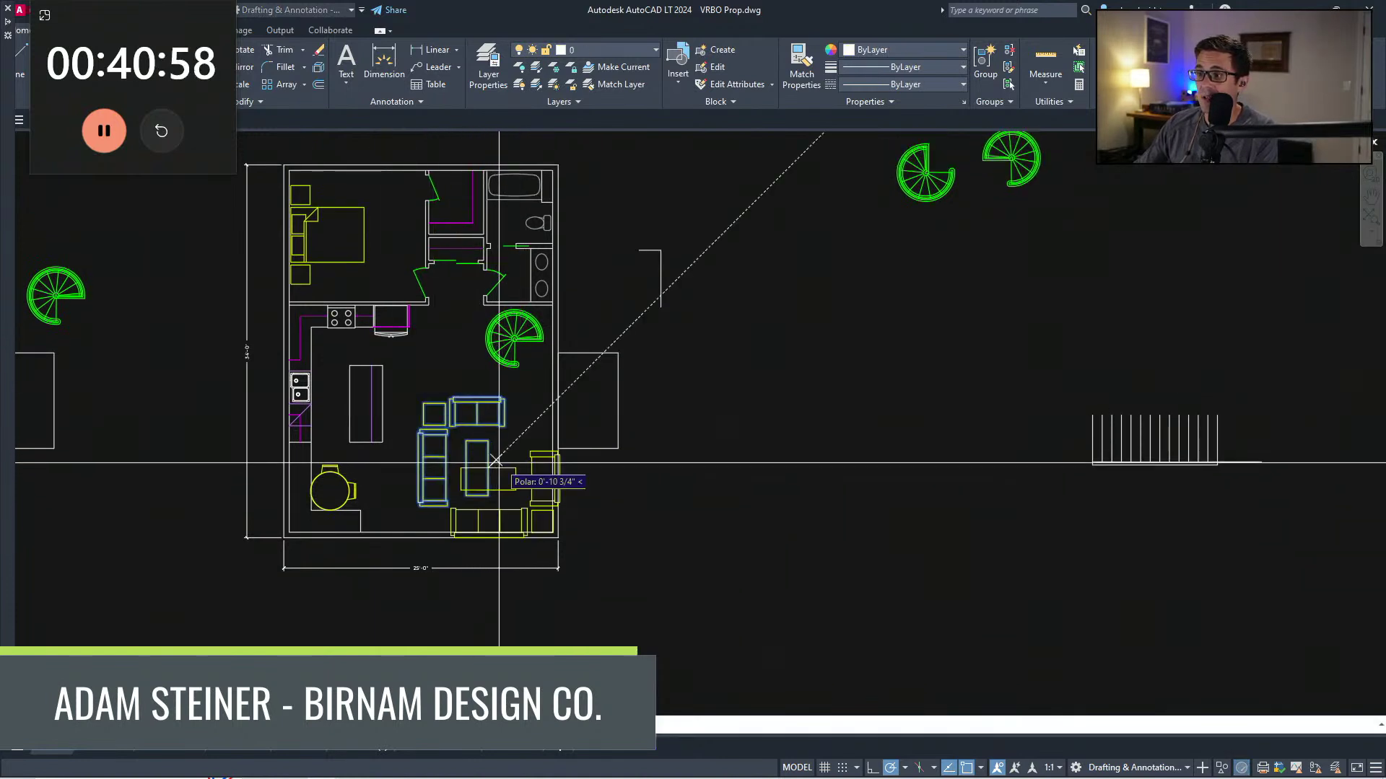
left_click(506, 462)
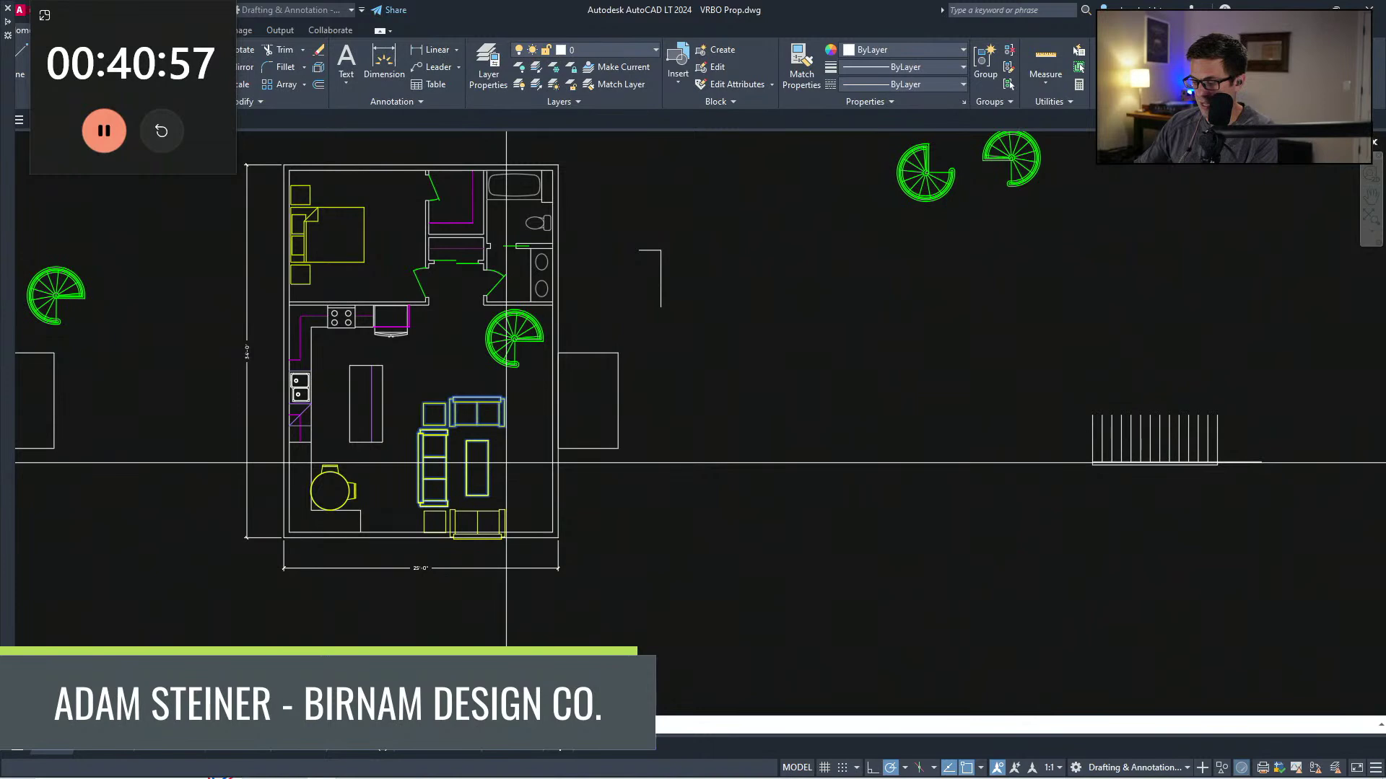
type("y")
key("space")
middle_click_drag(521, 494, 536, 522)
left_click(541, 528)
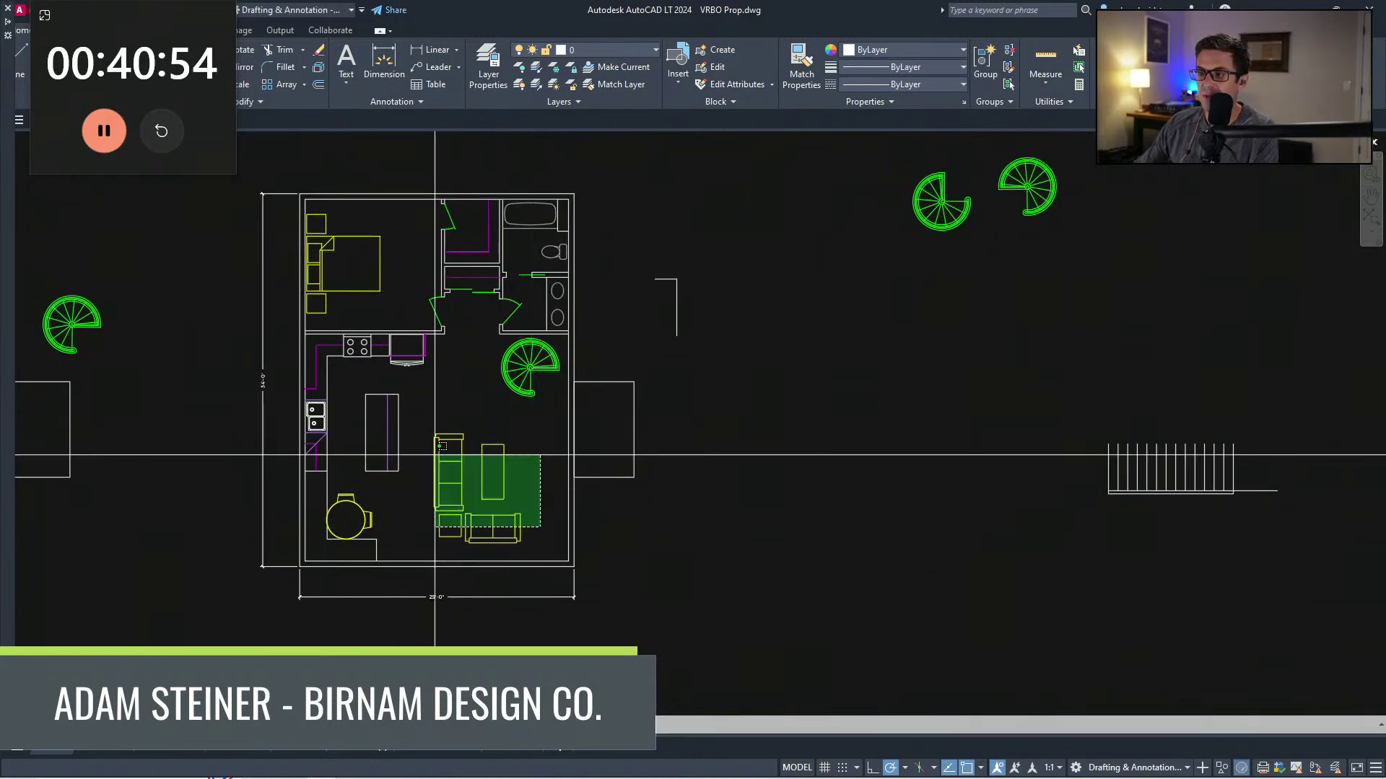
left_click(435, 453)
type("m")
key("space")
left_click(462, 392)
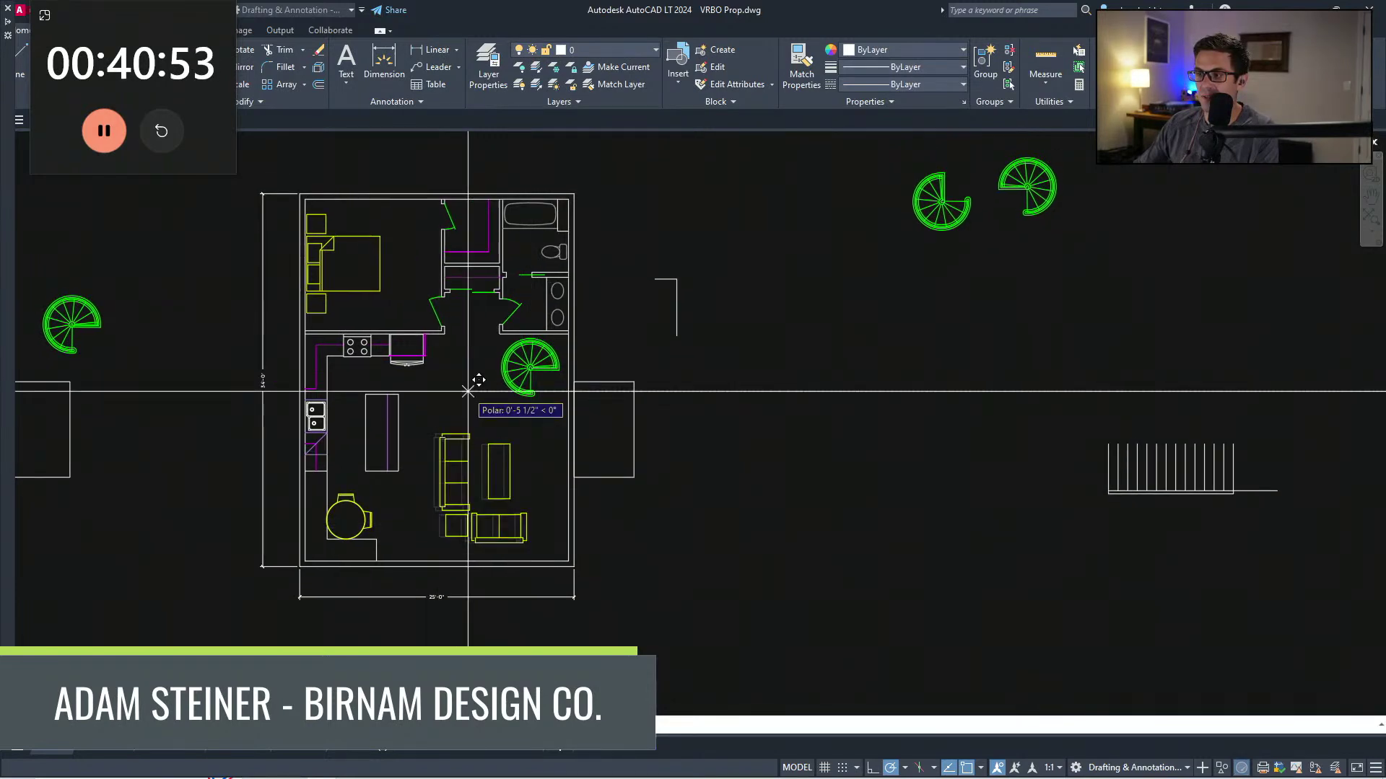
key("Escape")
Step: Move the mirrored sofa, loveseat, side table and coffee table slightly to the right, away from the kitchen island
left_click(539, 542)
left_click(440, 447)
type("m")
key("space")
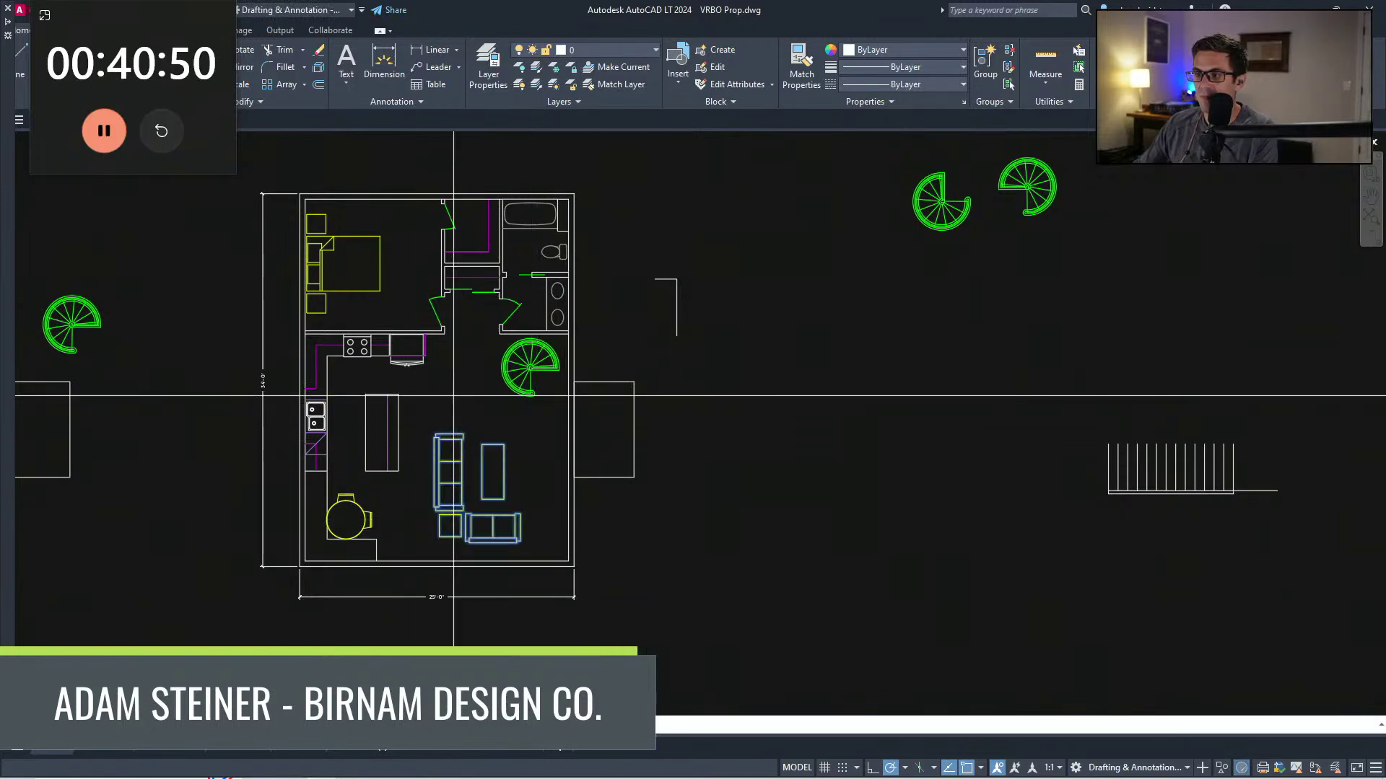
left_click(453, 392)
left_click(462, 393)
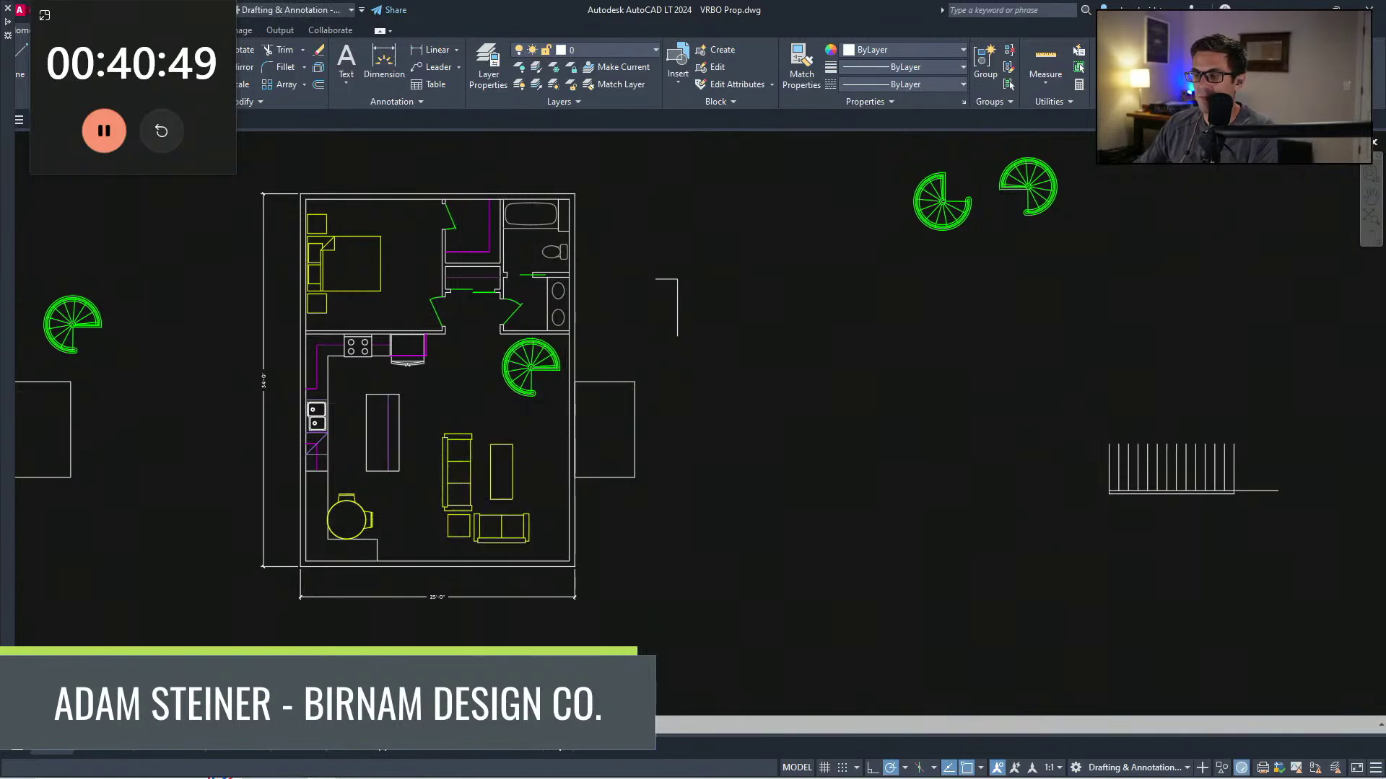
Step: Measure the living and kitchen area diagonally from its upper-right inner corner to its lower-left inner corner
scroll(503, 473, "up", 2)
scroll(574, 517, "down", 2)
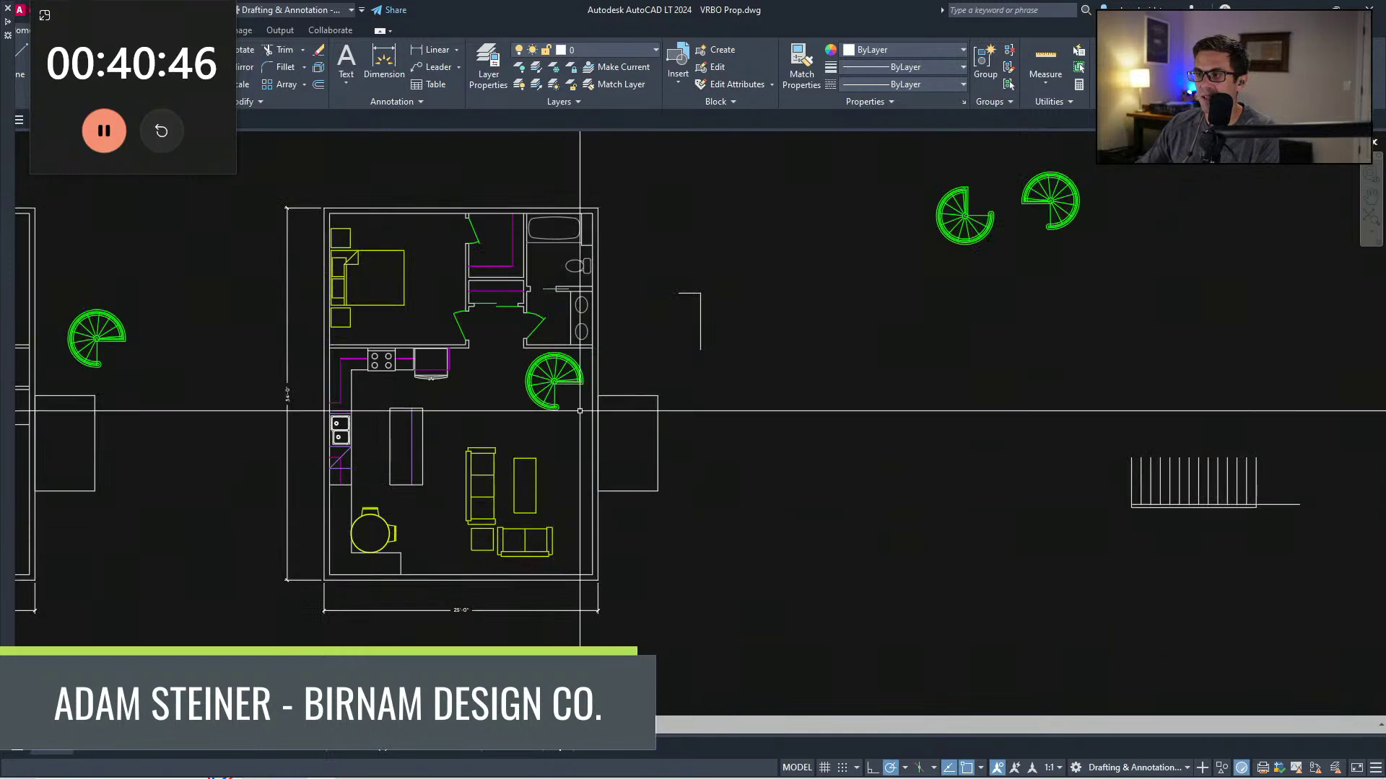
left_click(593, 350)
scroll(387, 591, "up", 2)
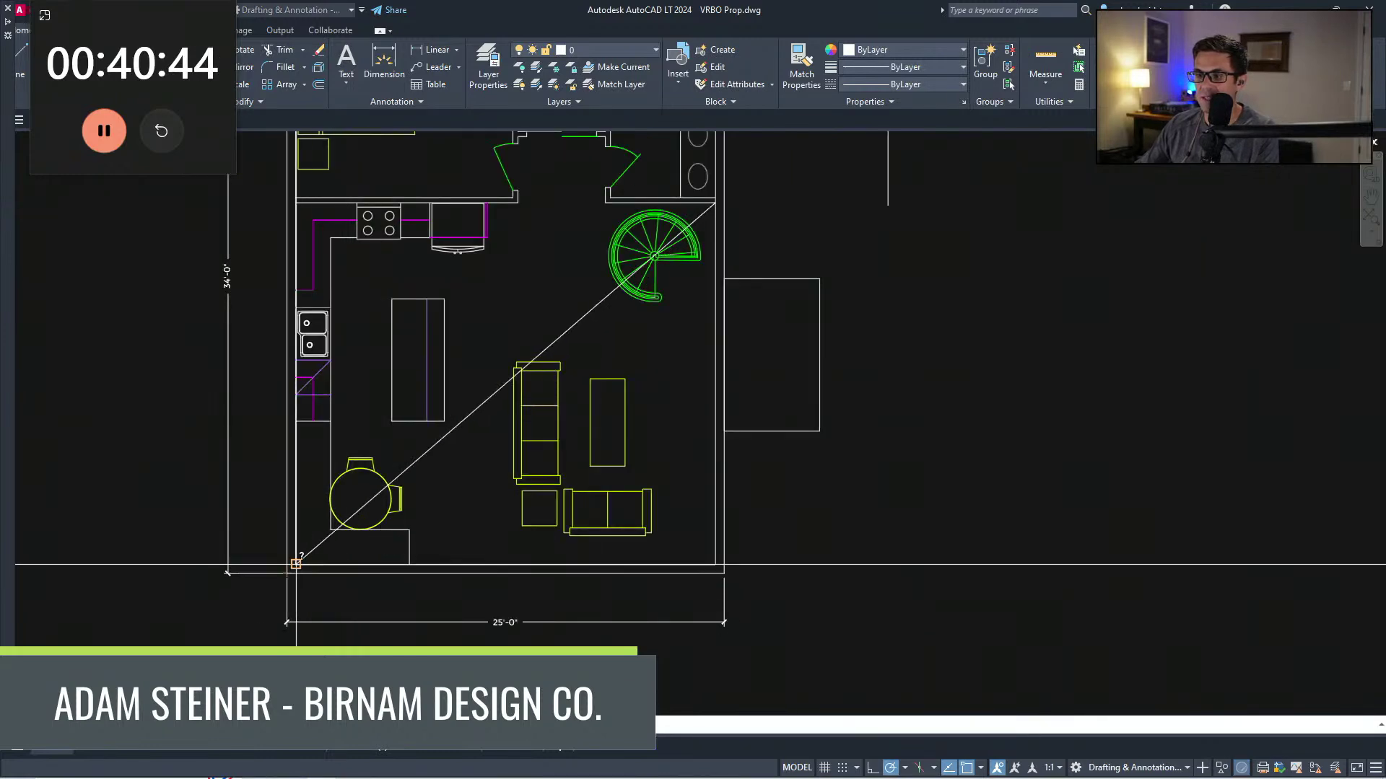
left_click(296, 564)
middle_click_drag(394, 470, 392, 490)
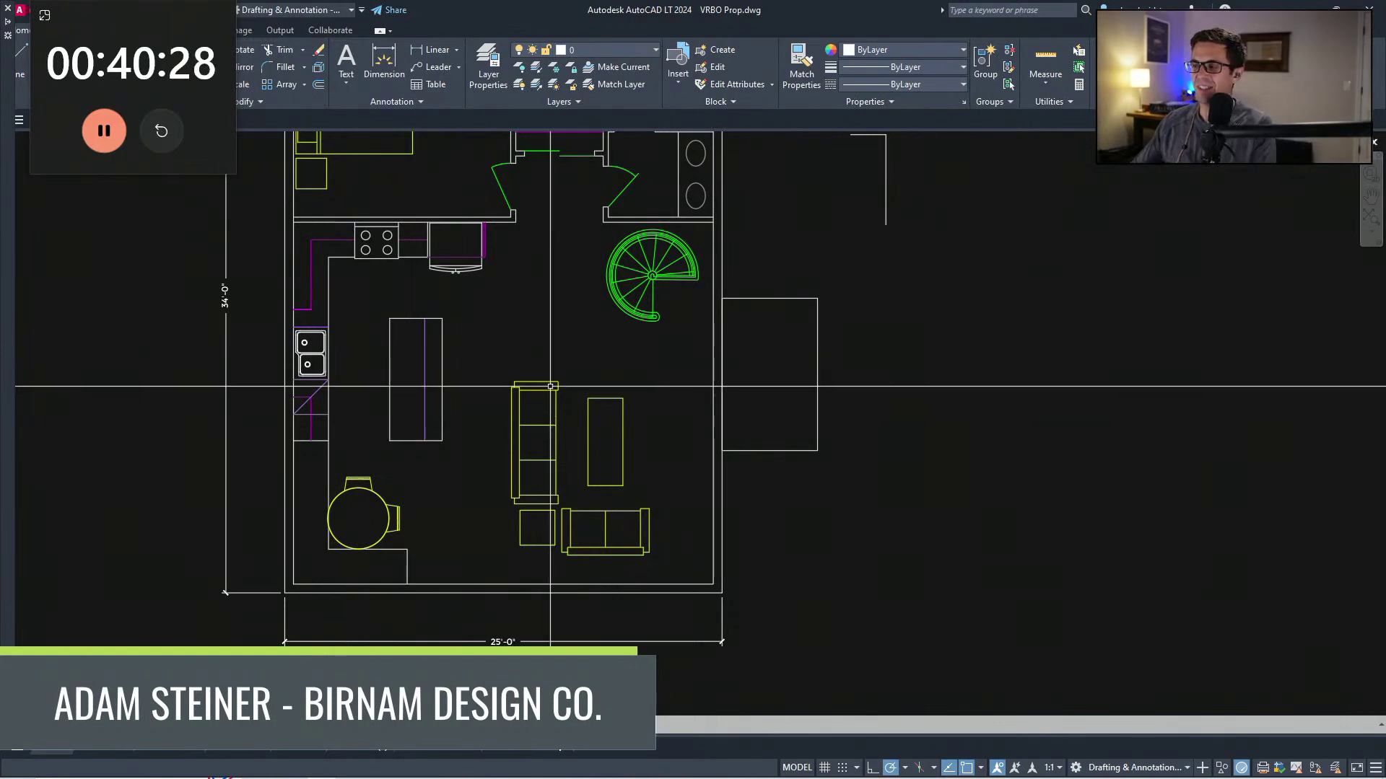
Step: Delete the porch rectangle on the house's right side and the 25'-0" dimension below the plan
scroll(617, 487, "down", 2)
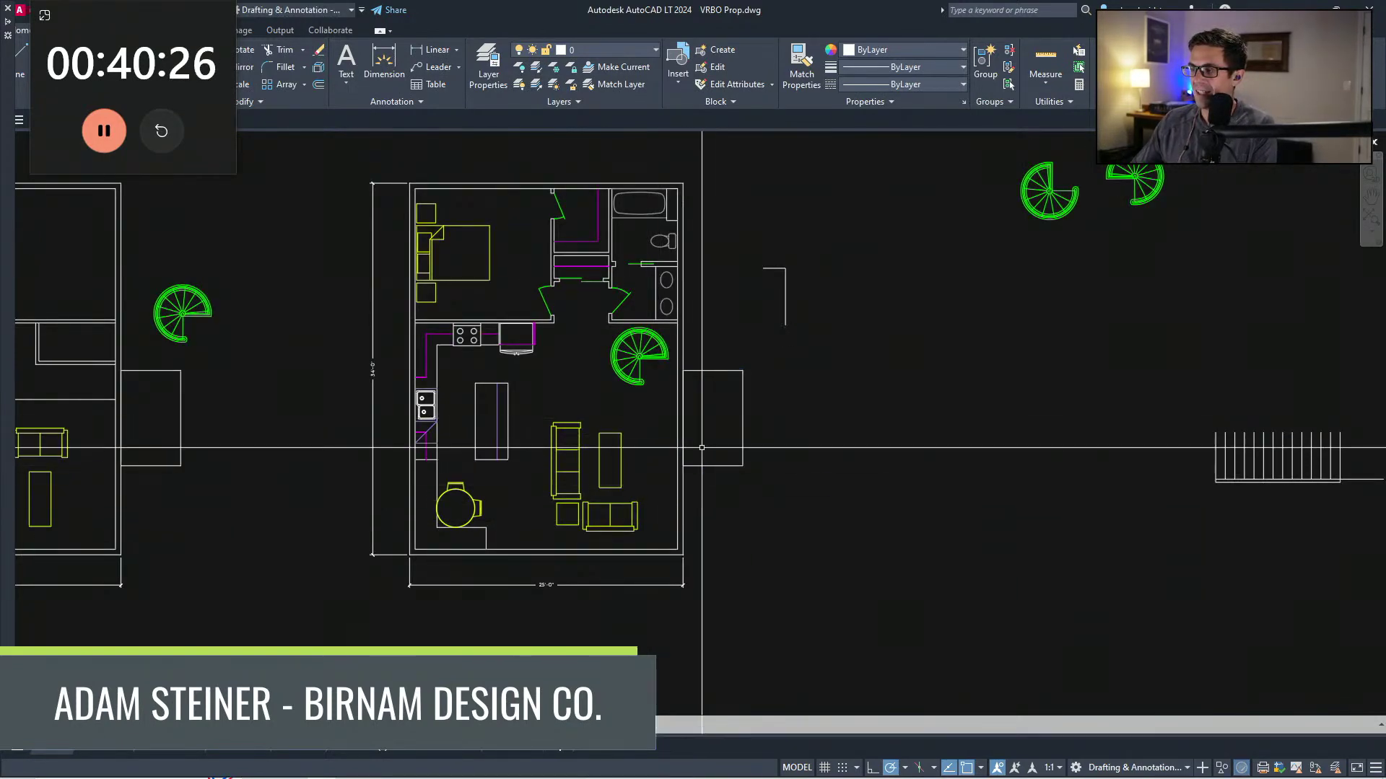
left_click(720, 466)
key("Delete")
middle_click_drag(721, 543, 718, 535)
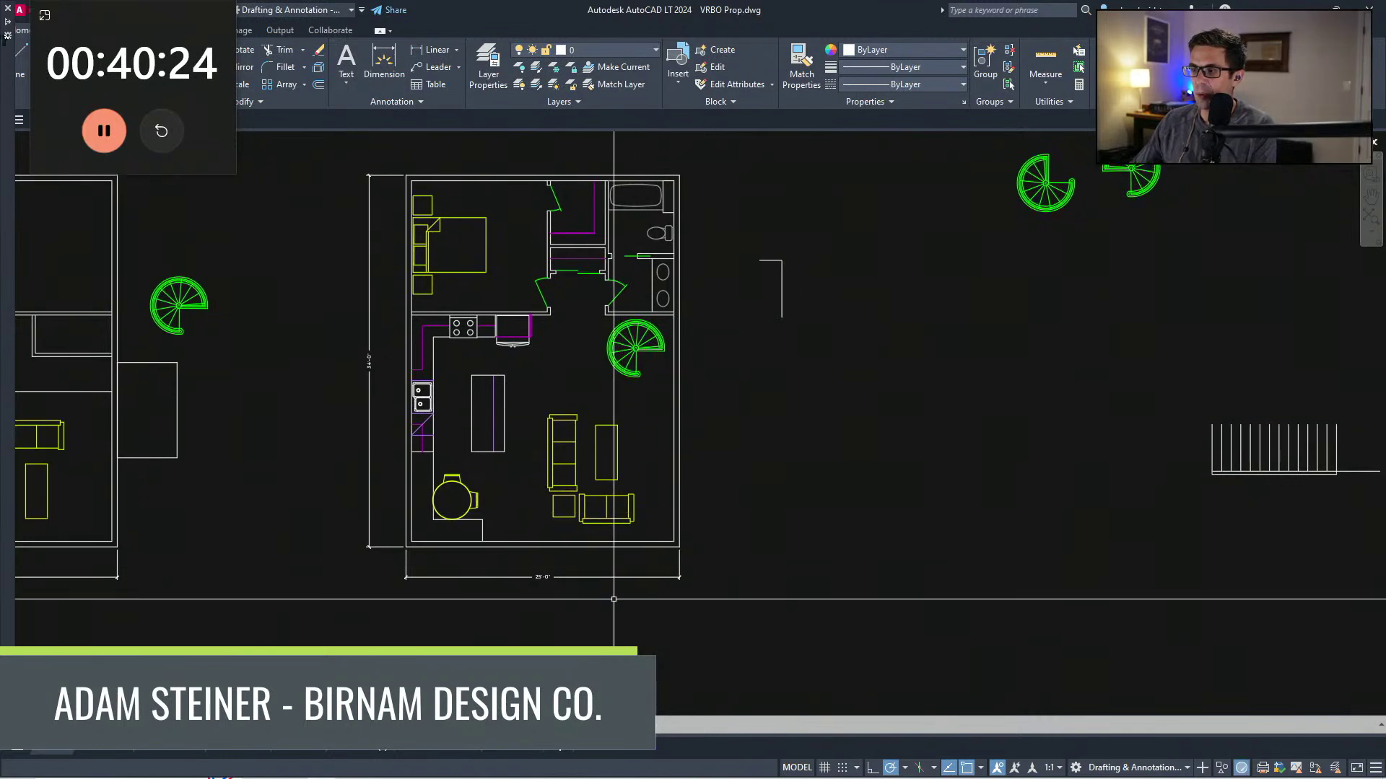
middle_click_drag(614, 599, 558, 576)
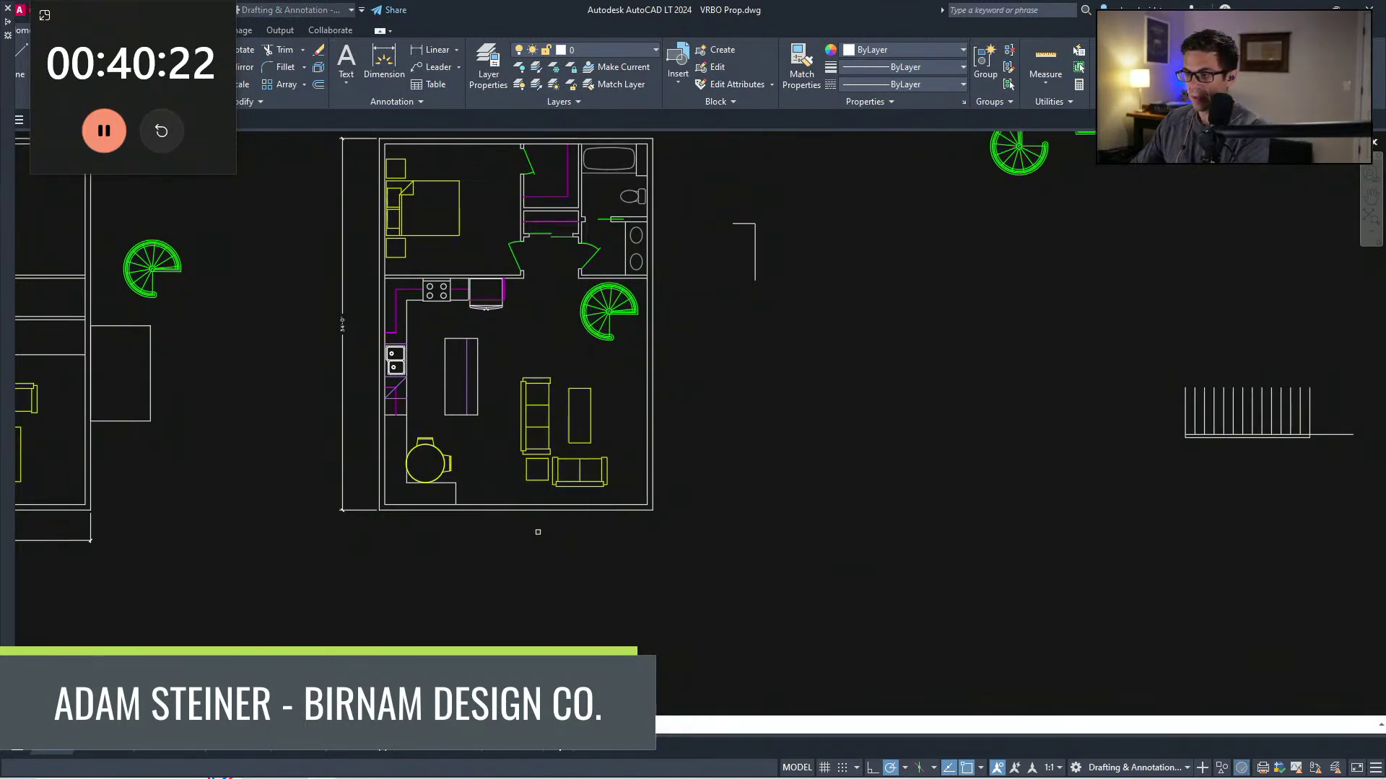
Step: Draw a porch outline below the house across the full width of its lower wall
left_click(527, 509)
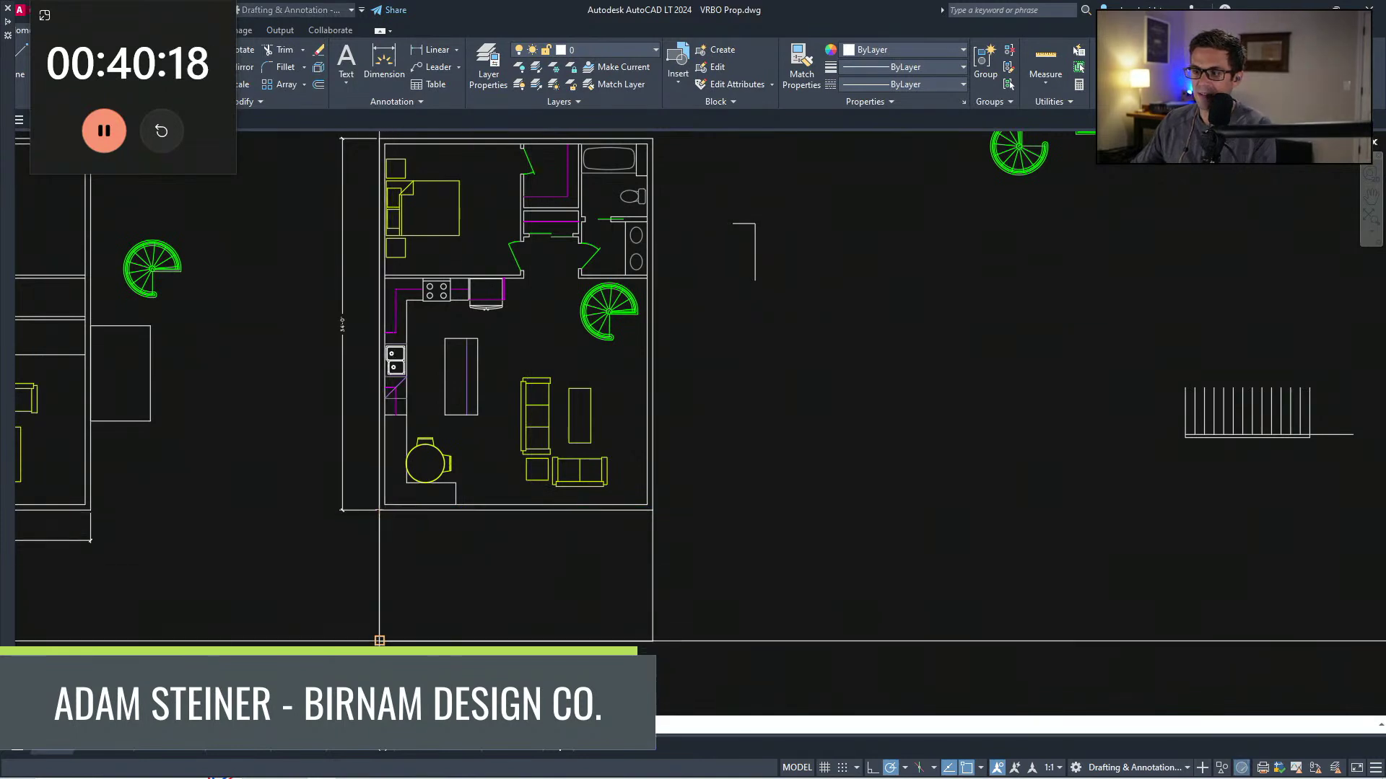
middle_click_drag(553, 578, 403, 615)
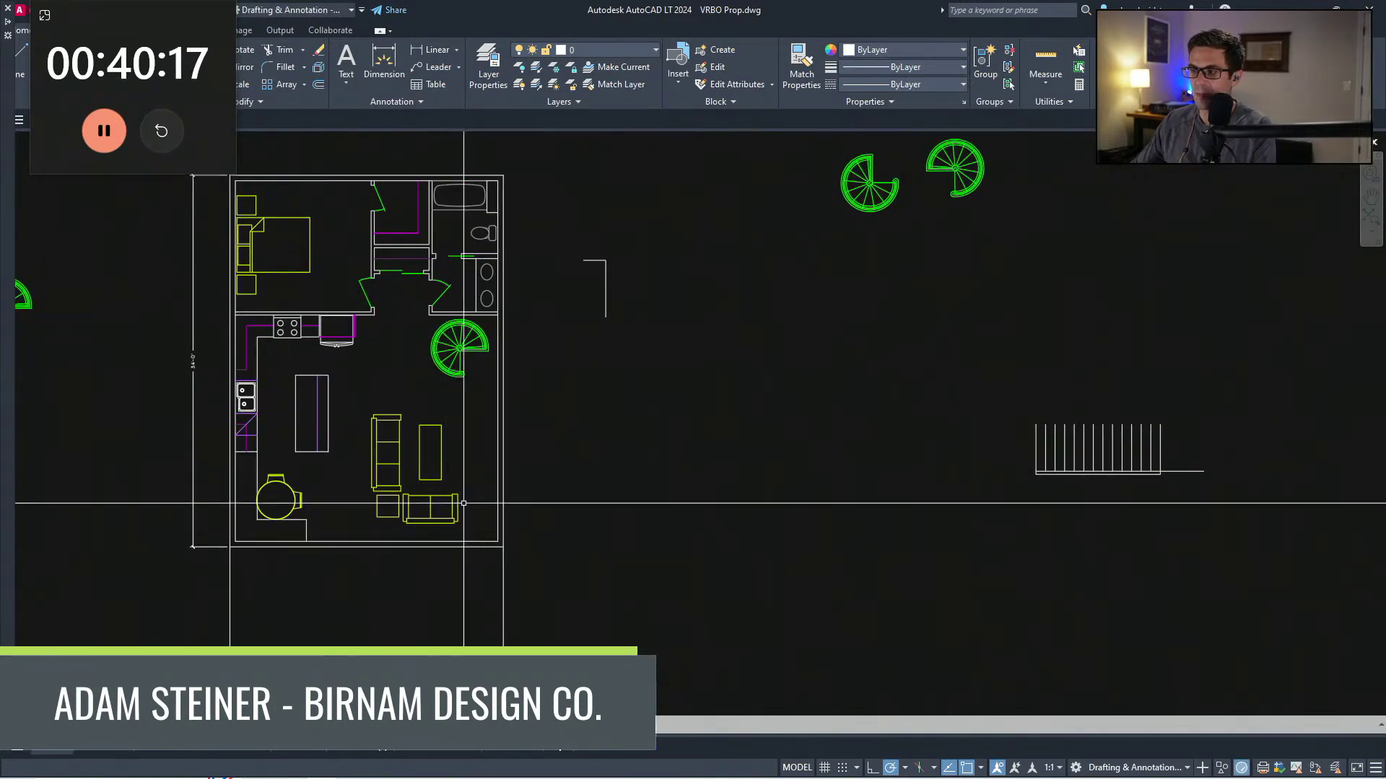
Step: Draw a short line across the middle of the lower wall and copy it equally to both sides as opening jambs
scroll(463, 503, "up", 2)
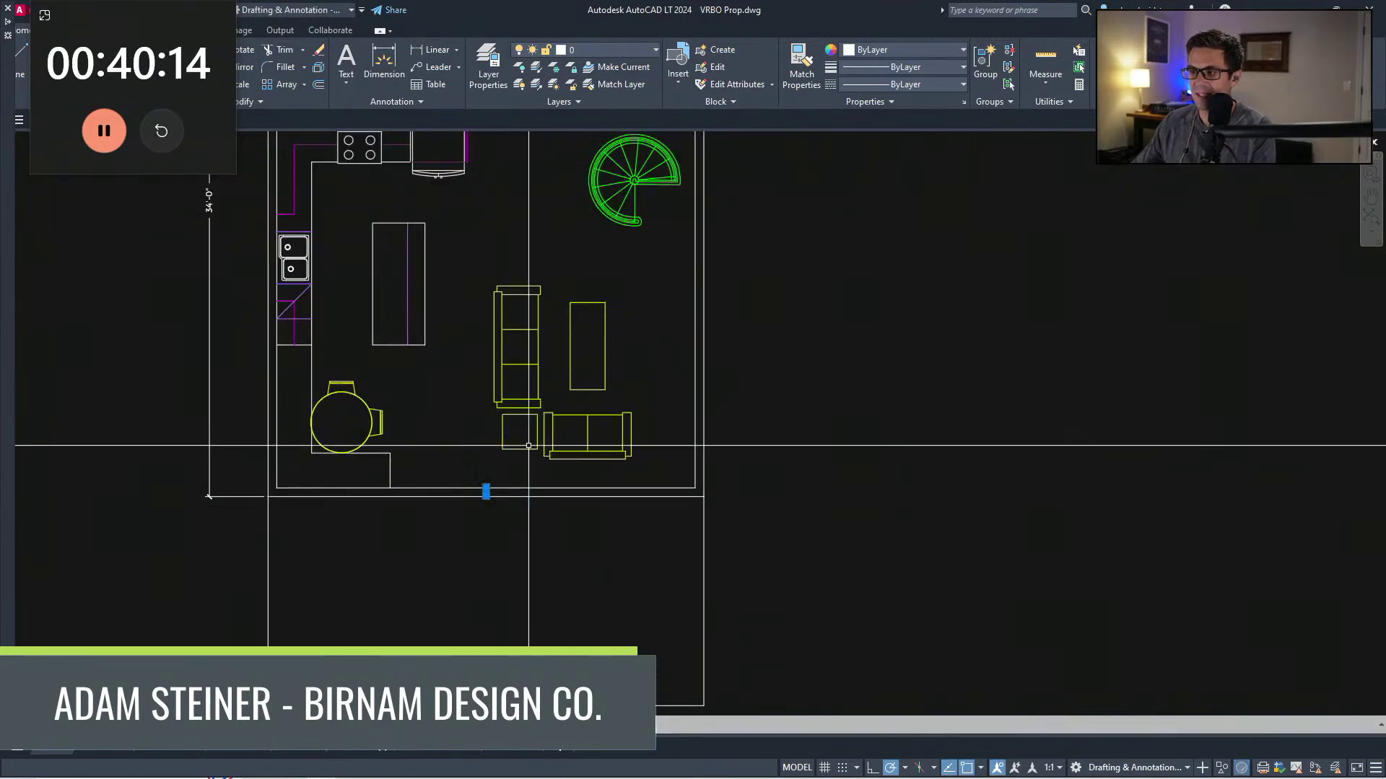
left_click(482, 462)
key("Return")
middle_click_drag(482, 526, 436, 486)
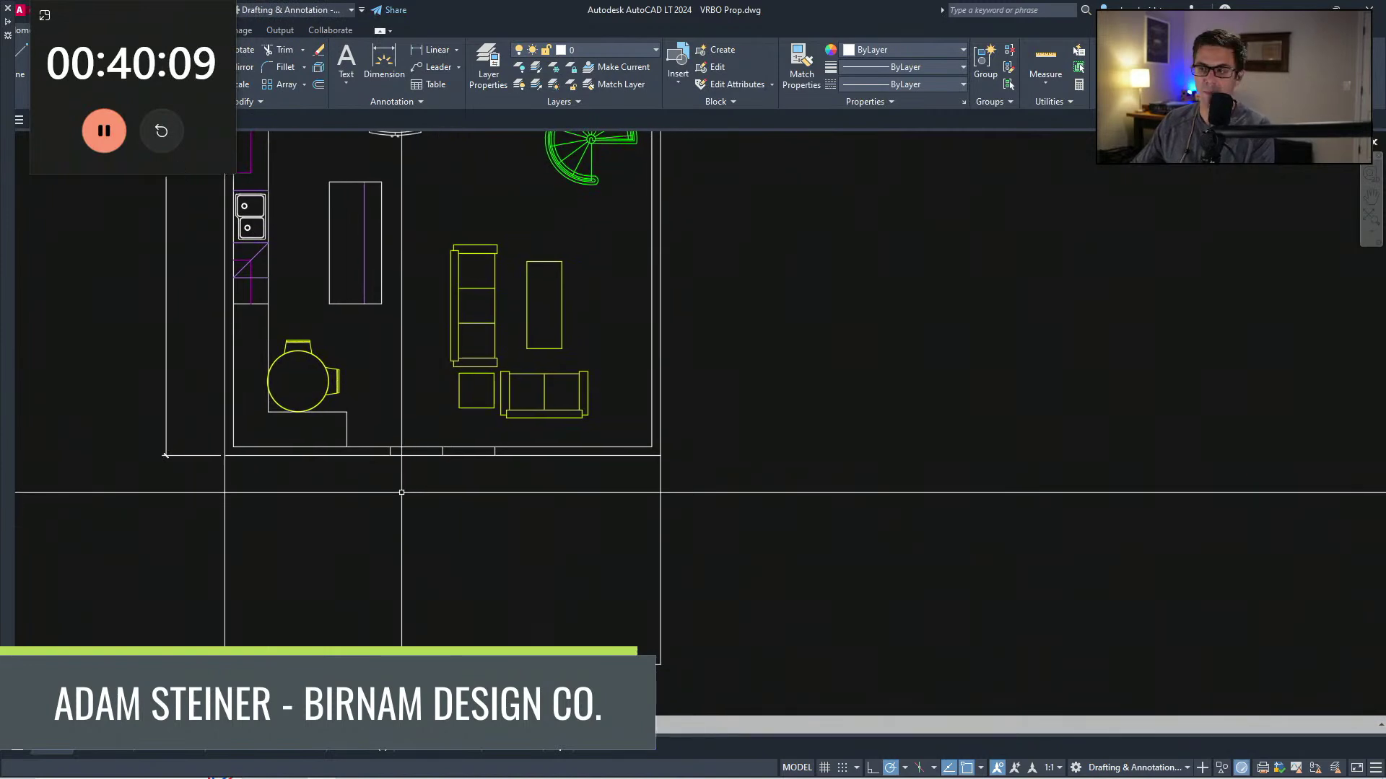
Step: Place a vertical line midway between the left jamb and the inner wall corner using a temporary diagonal, and trim it to the wall thickness
middle_click_drag(402, 492, 426, 494)
type("l")
key("Return")
left_click(416, 456)
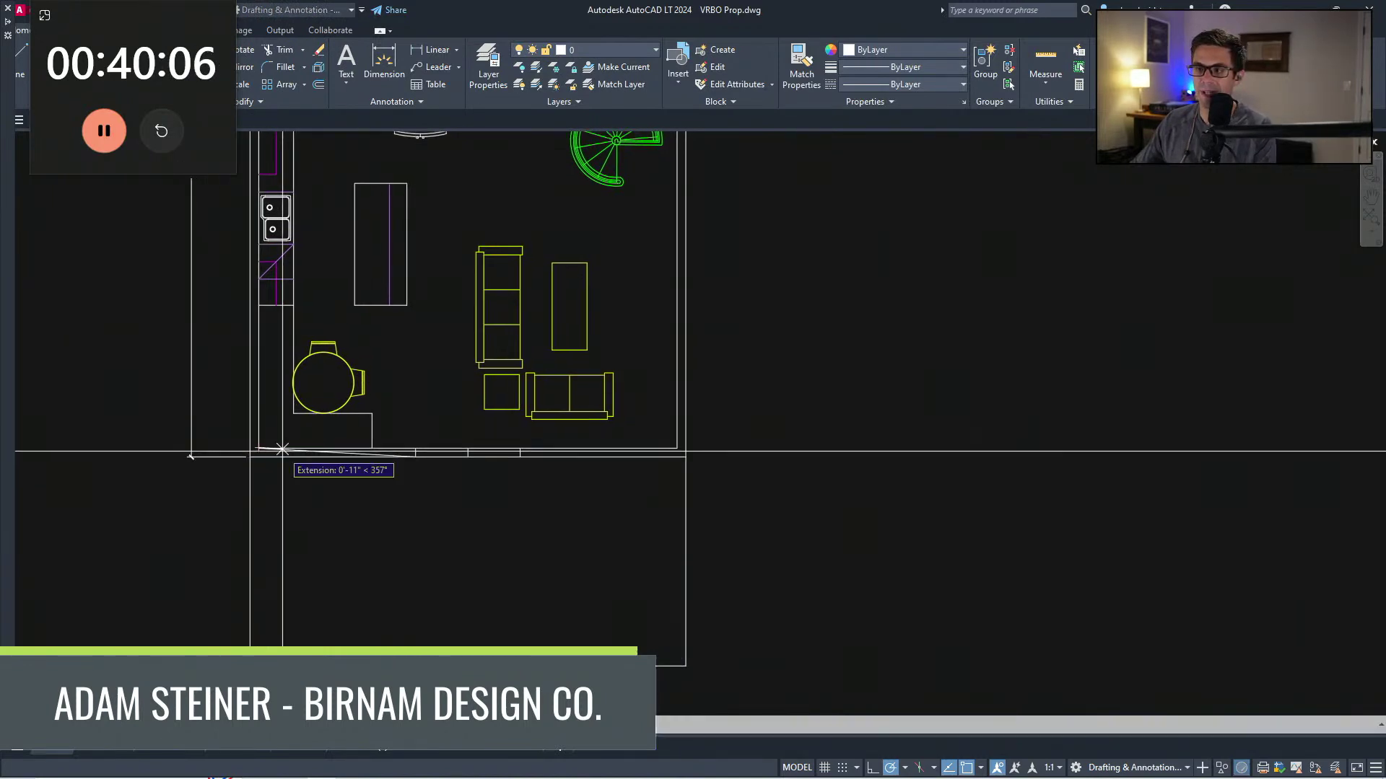
scroll(334, 495, "up", 3)
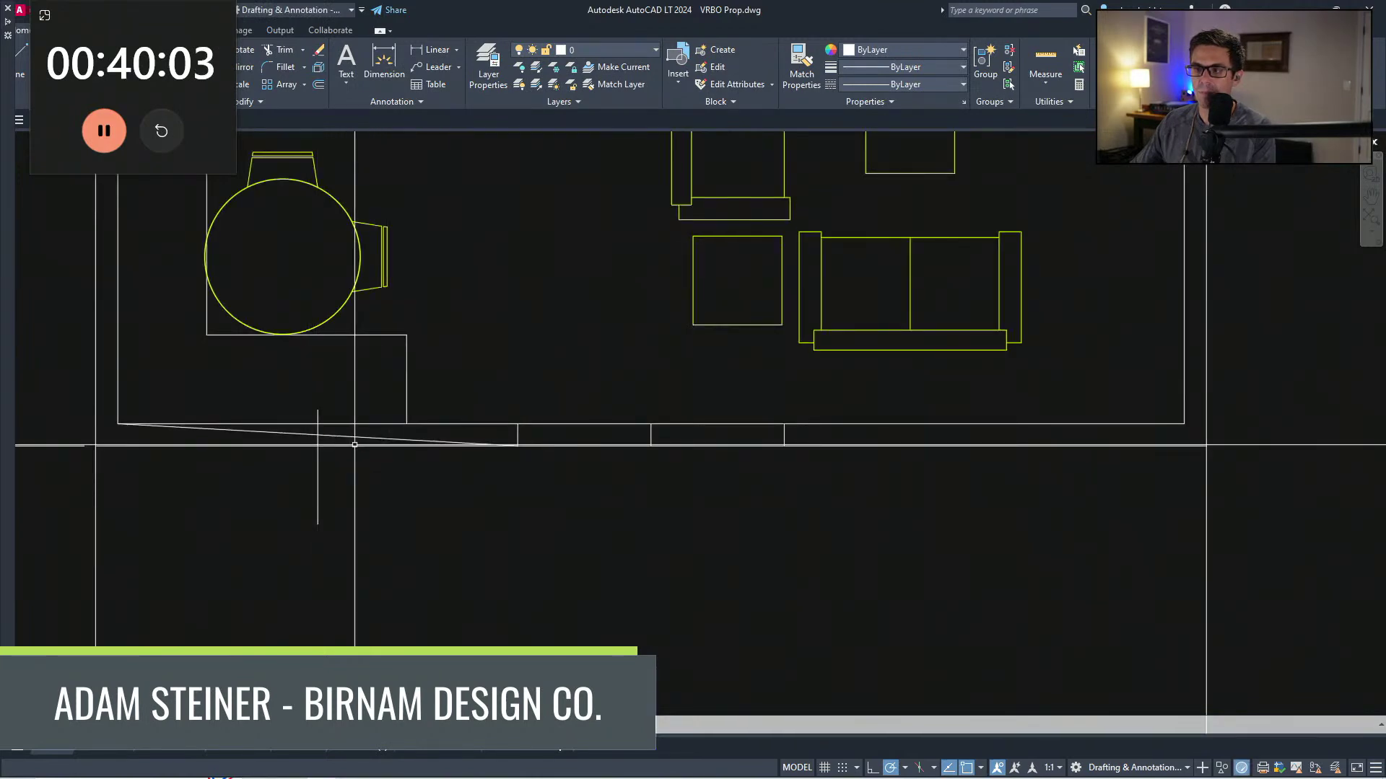
type("tr")
left_click(317, 469)
left_click(318, 415)
key("Escape")
Step: Copy the short window centre line 24 inches to each side within the lower wall
left_click(278, 519)
left_click(354, 396)
type("co")
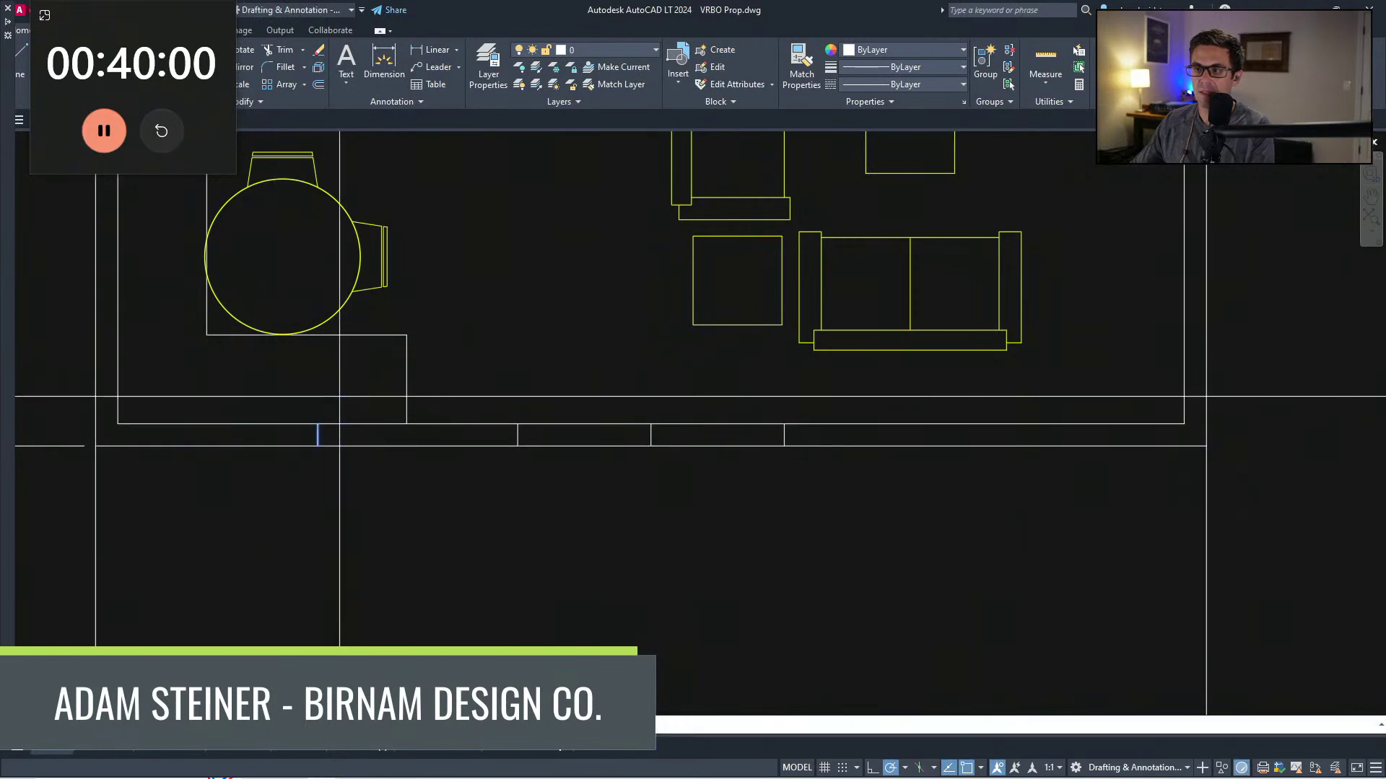
left_click(347, 396)
type("24")
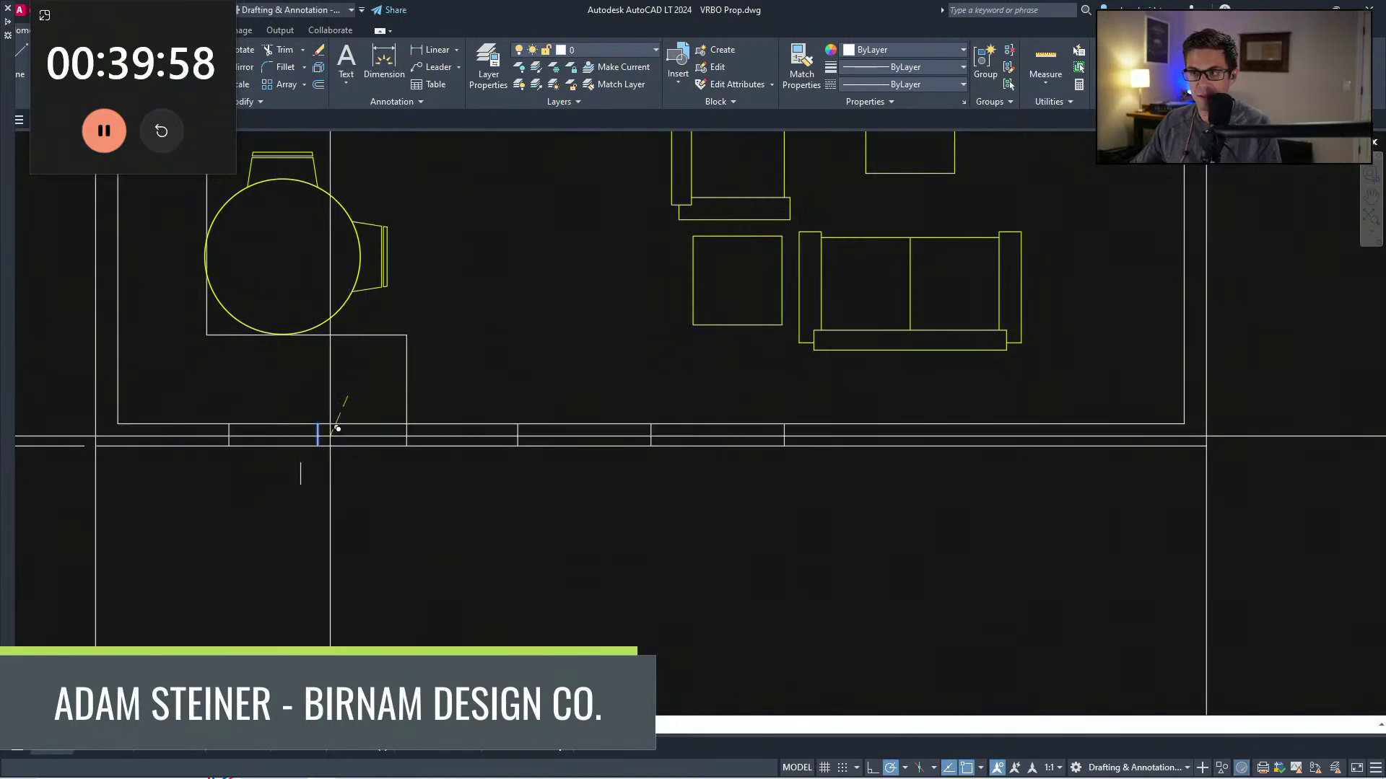
key("Escape")
Step: Draw the window's glass line along the middle of the wall between its two outer end lines
type("l")
left_click(228, 434)
left_click(406, 435)
key("Escape")
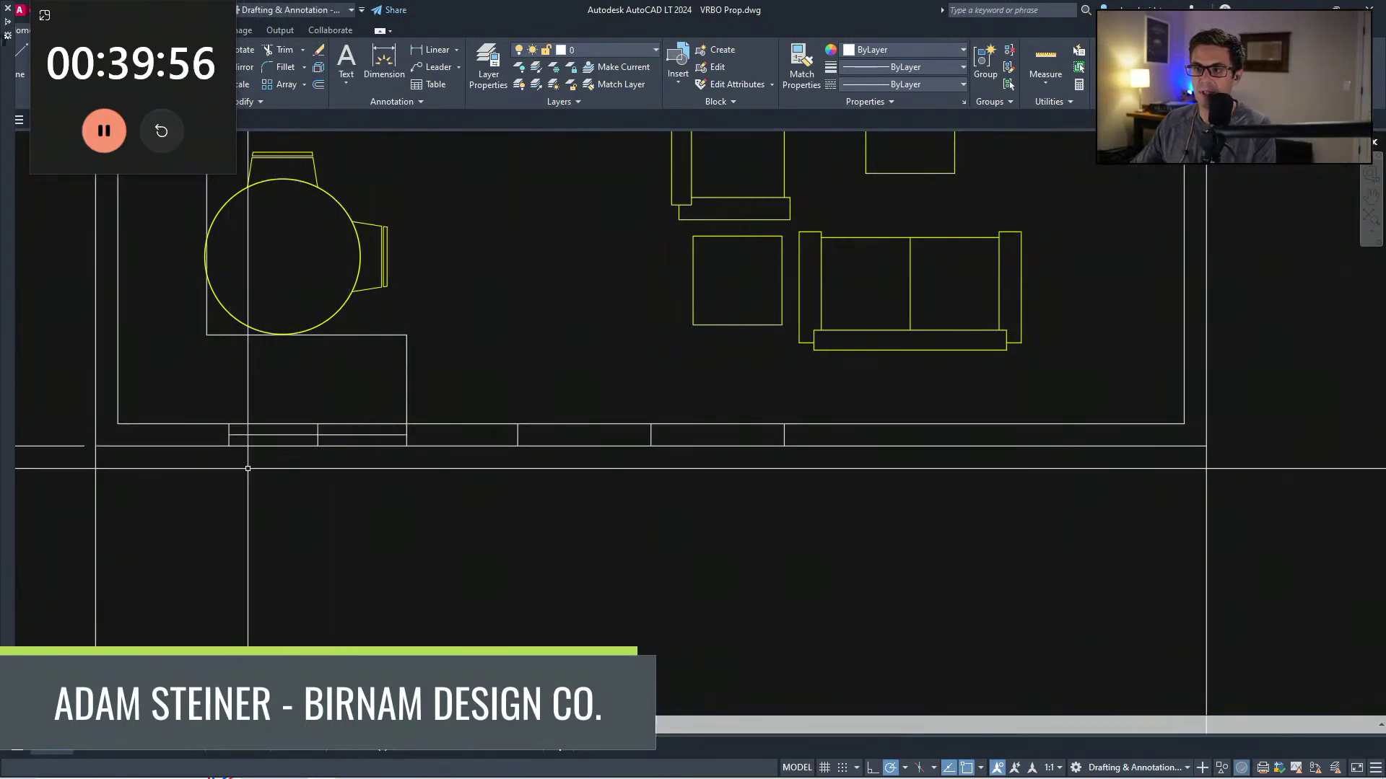
Step: Mirror the finished window about the lower wall's centre line to the right side, keeping the original
left_click(209, 471)
left_click(382, 398)
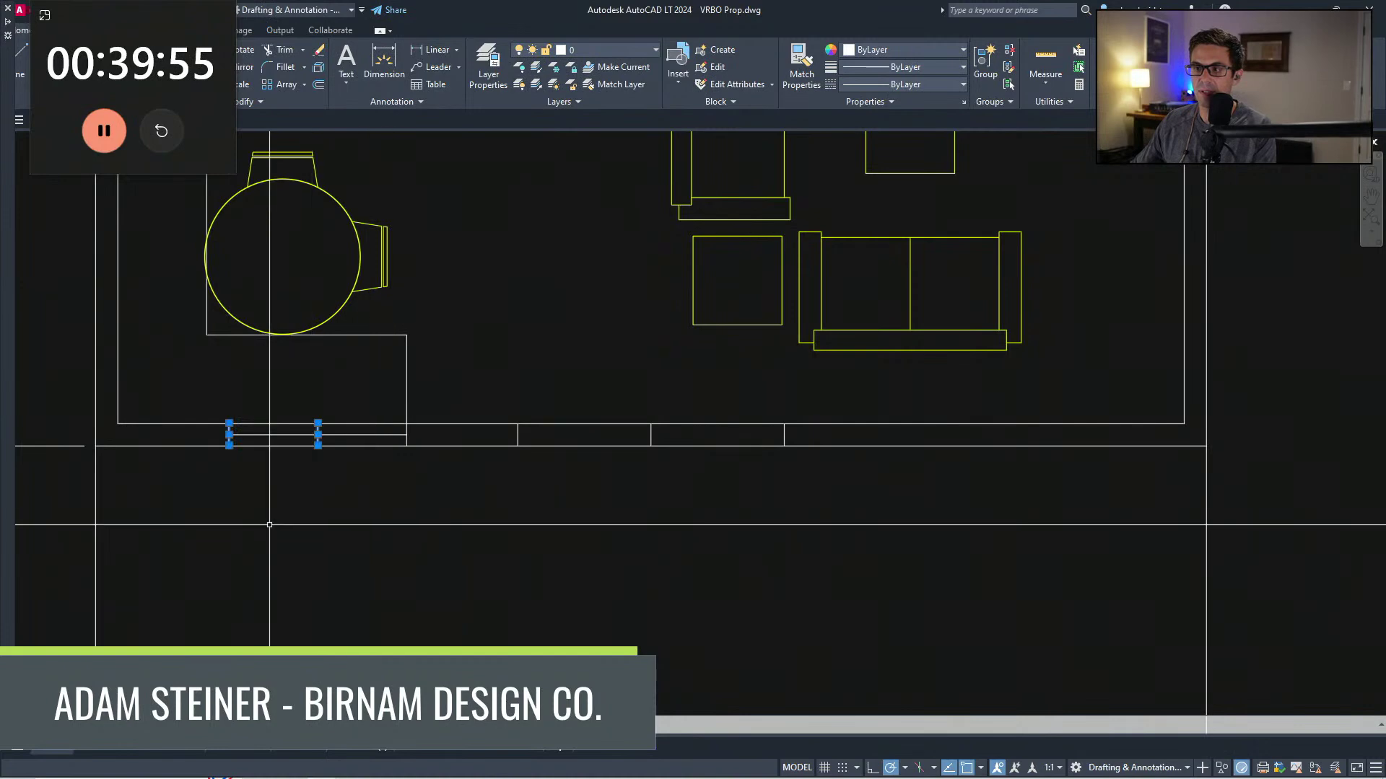
scroll(269, 525, "down", 5)
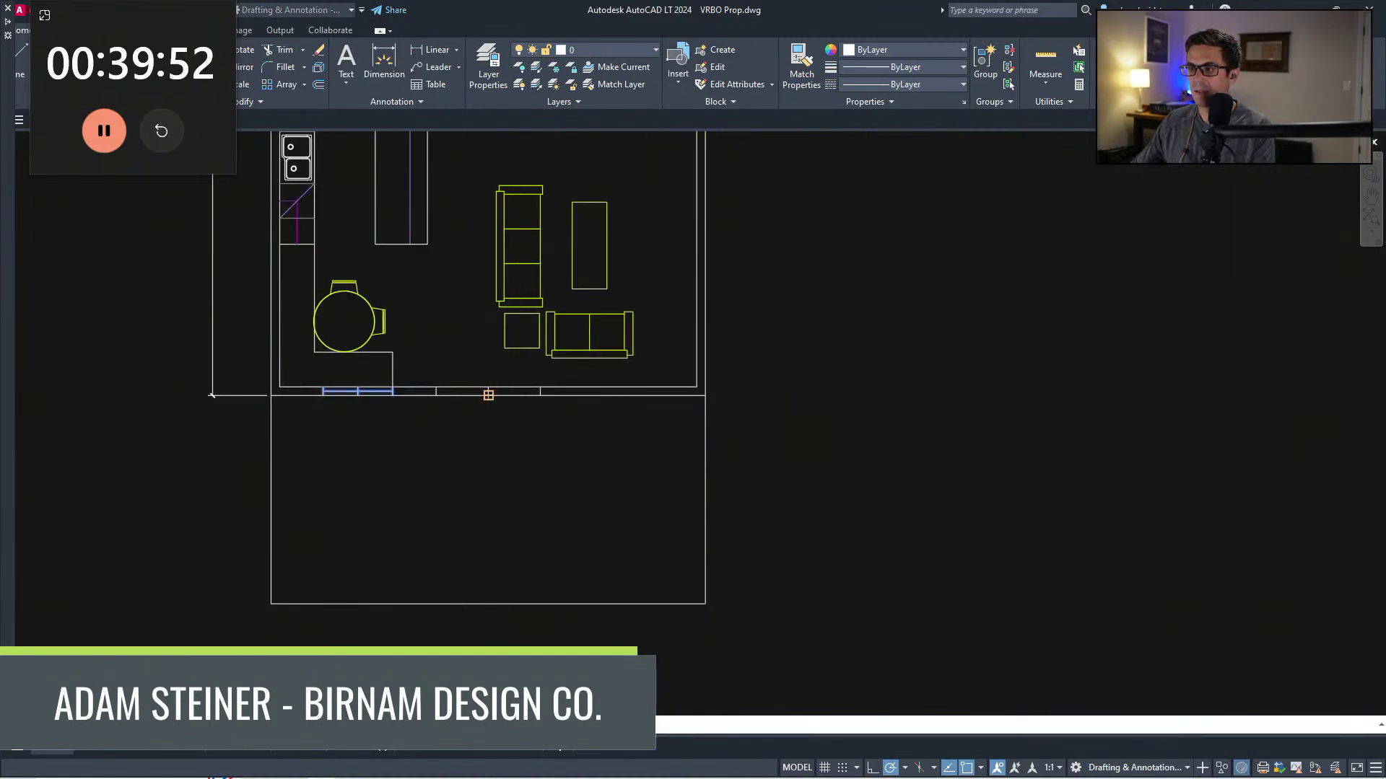
scroll(582, 439, "up", 5)
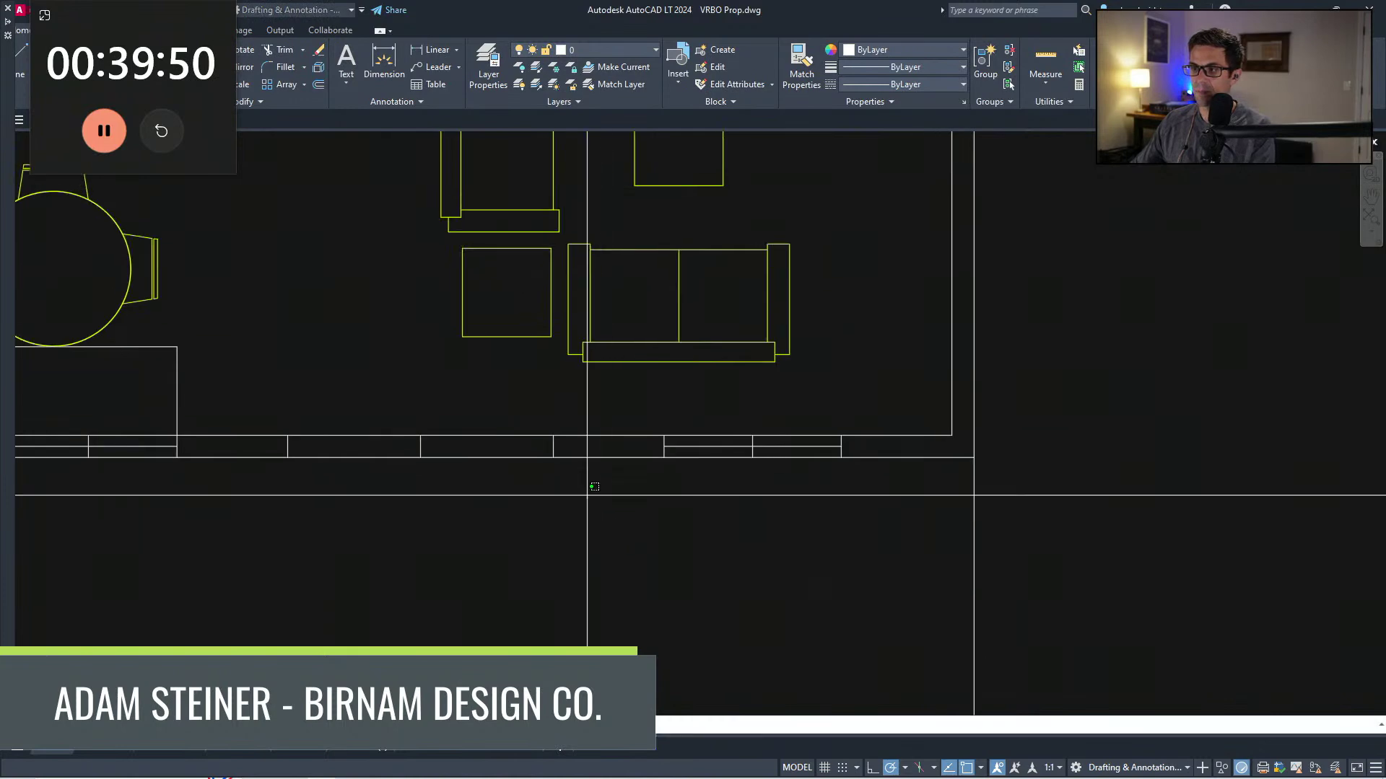
Step: Trim away the inner wall line across the entry door opening in the lower wall
left_click_drag(335, 442, 322, 417)
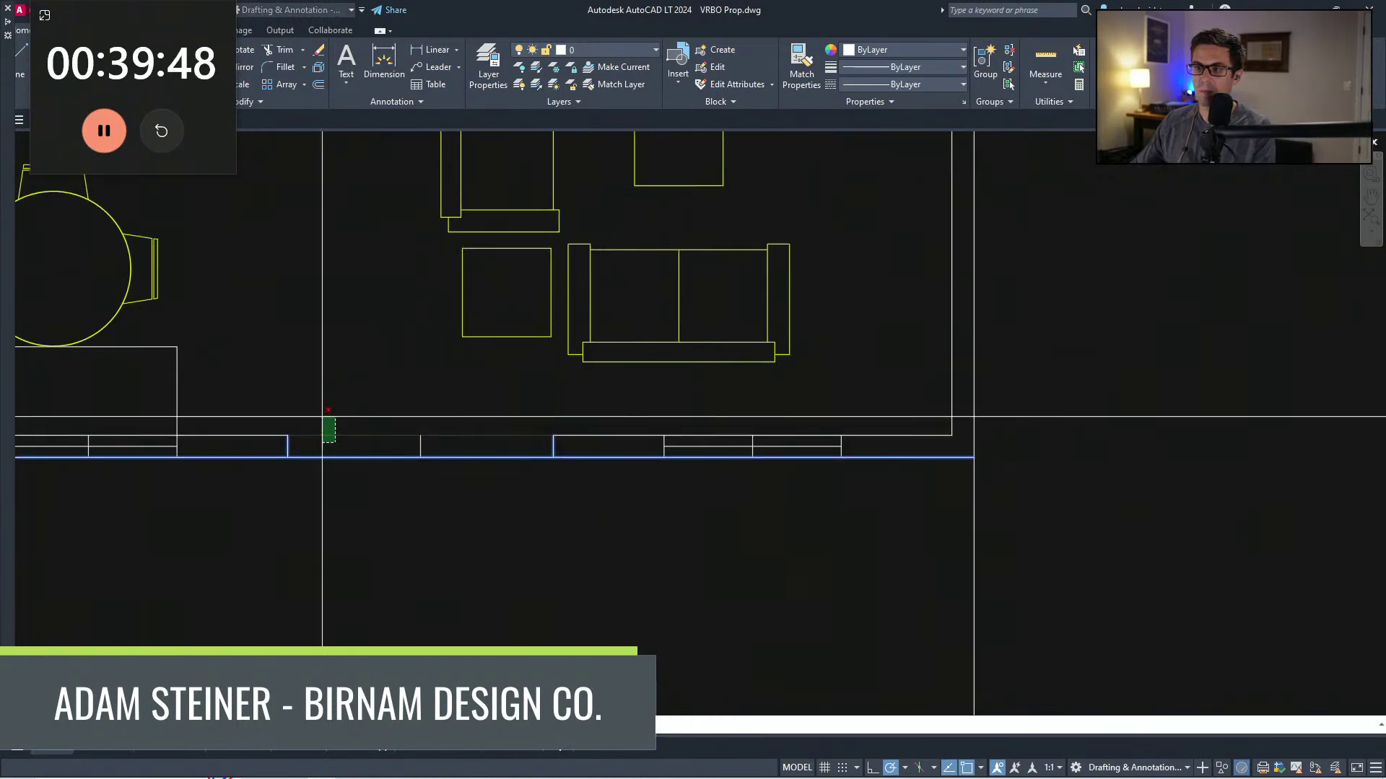
left_click(322, 418)
key("Escape")
Step: Draw a 6' horizontal line outward from the house's lower right outer corner
scroll(504, 448, "down", 5)
middle_click_drag(708, 337, 526, 414)
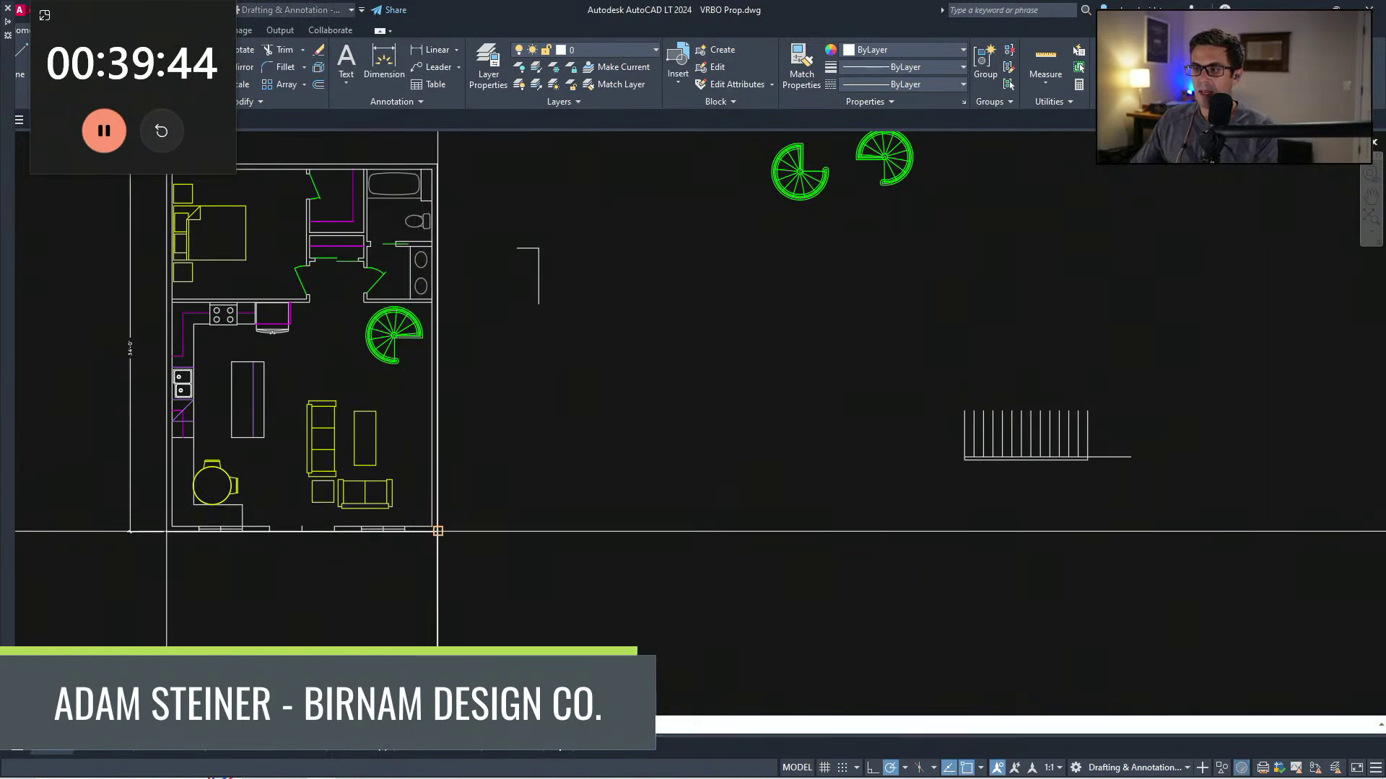
type("6'")
key("Return")
key("Escape")
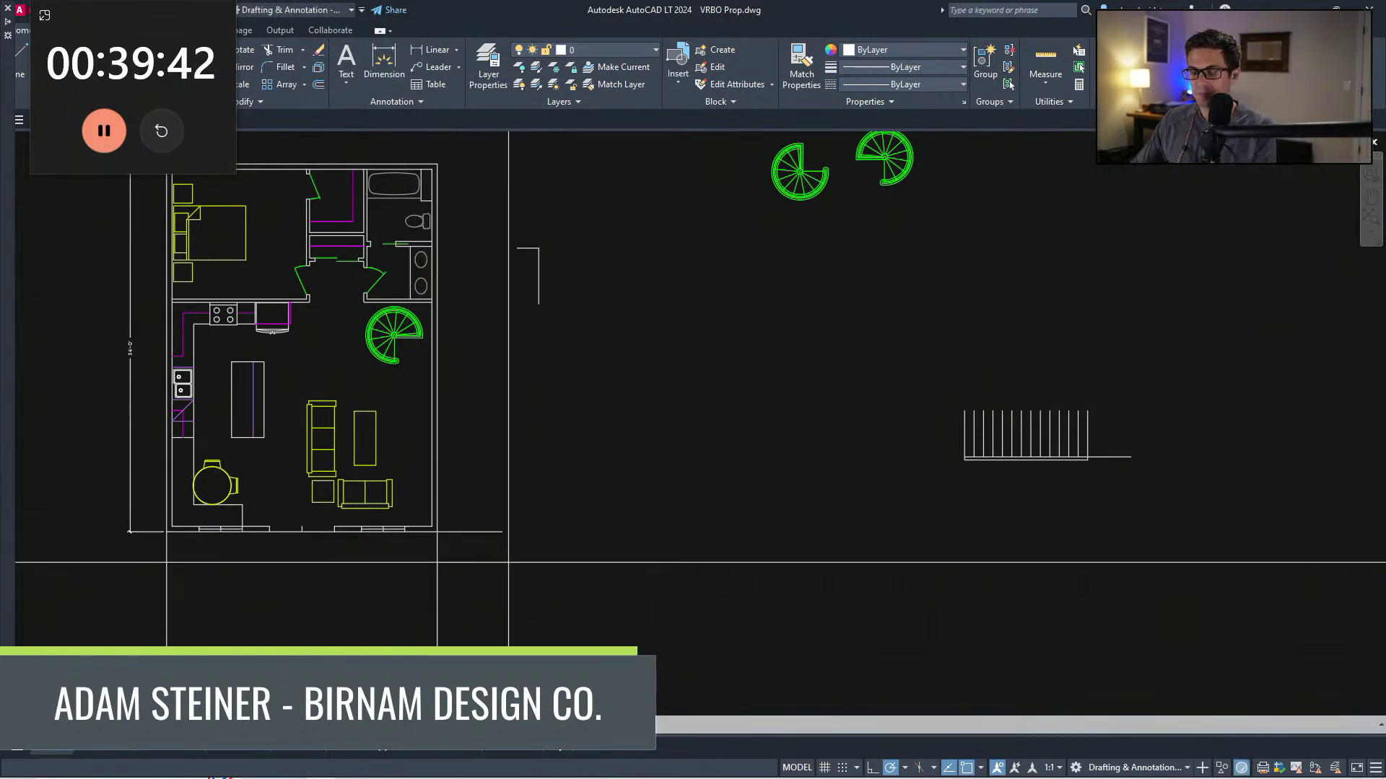
Step: Copy the 6' line up along the right wall and carry the porch outline around the corner to form an L-shaped porch
left_click(492, 532)
middle_click_drag(492, 545, 489, 524)
key("Escape")
left_click(497, 547)
left_click(473, 462)
key("Escape")
left_click(498, 560)
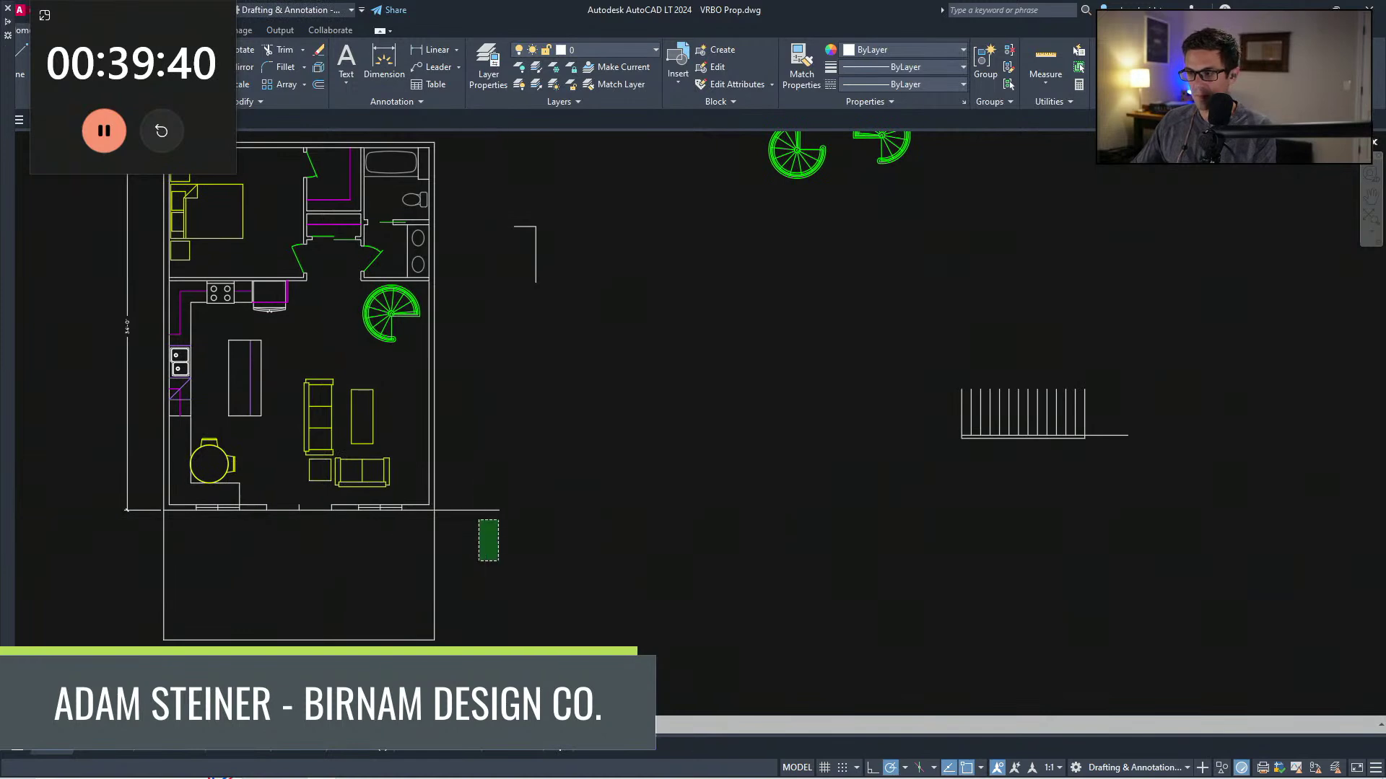
left_click(474, 499)
type("co")
key("space")
left_click(499, 431)
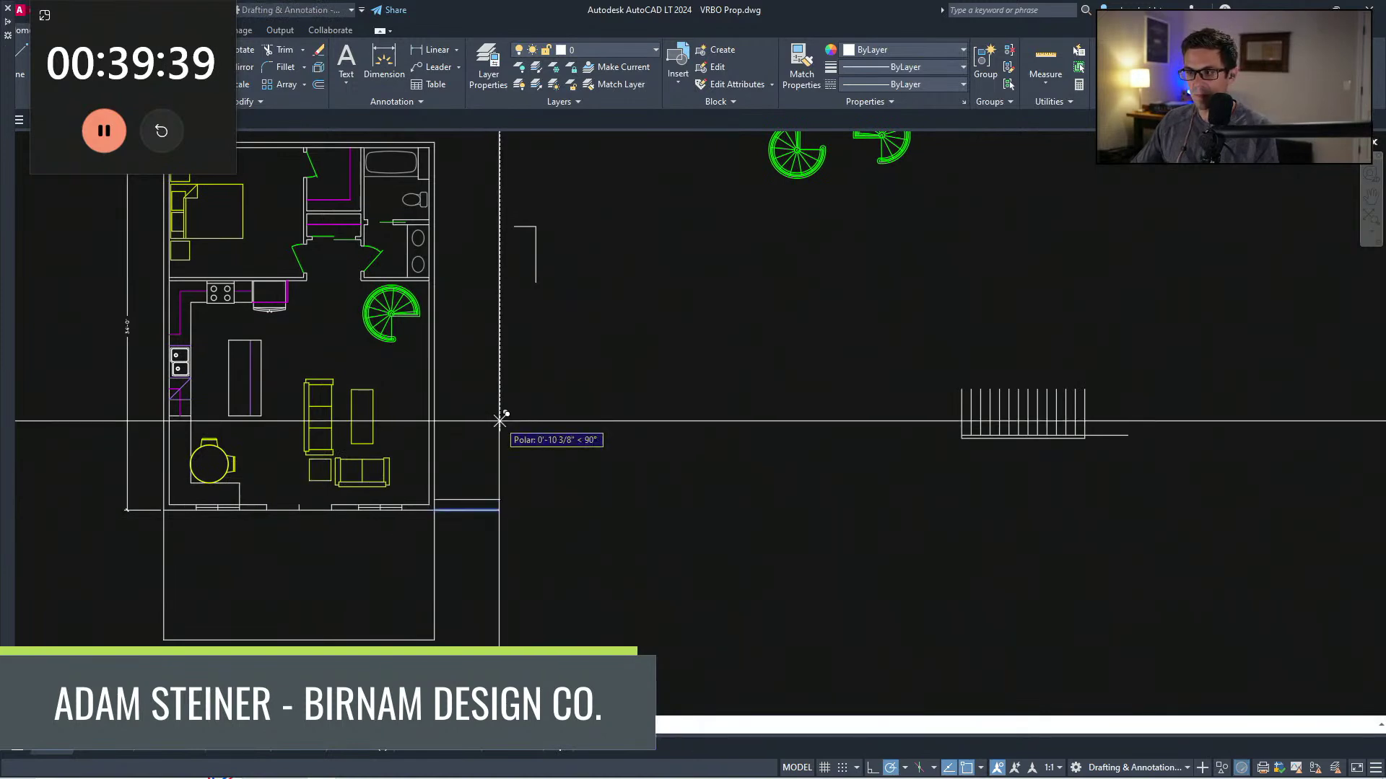
left_click(499, 339)
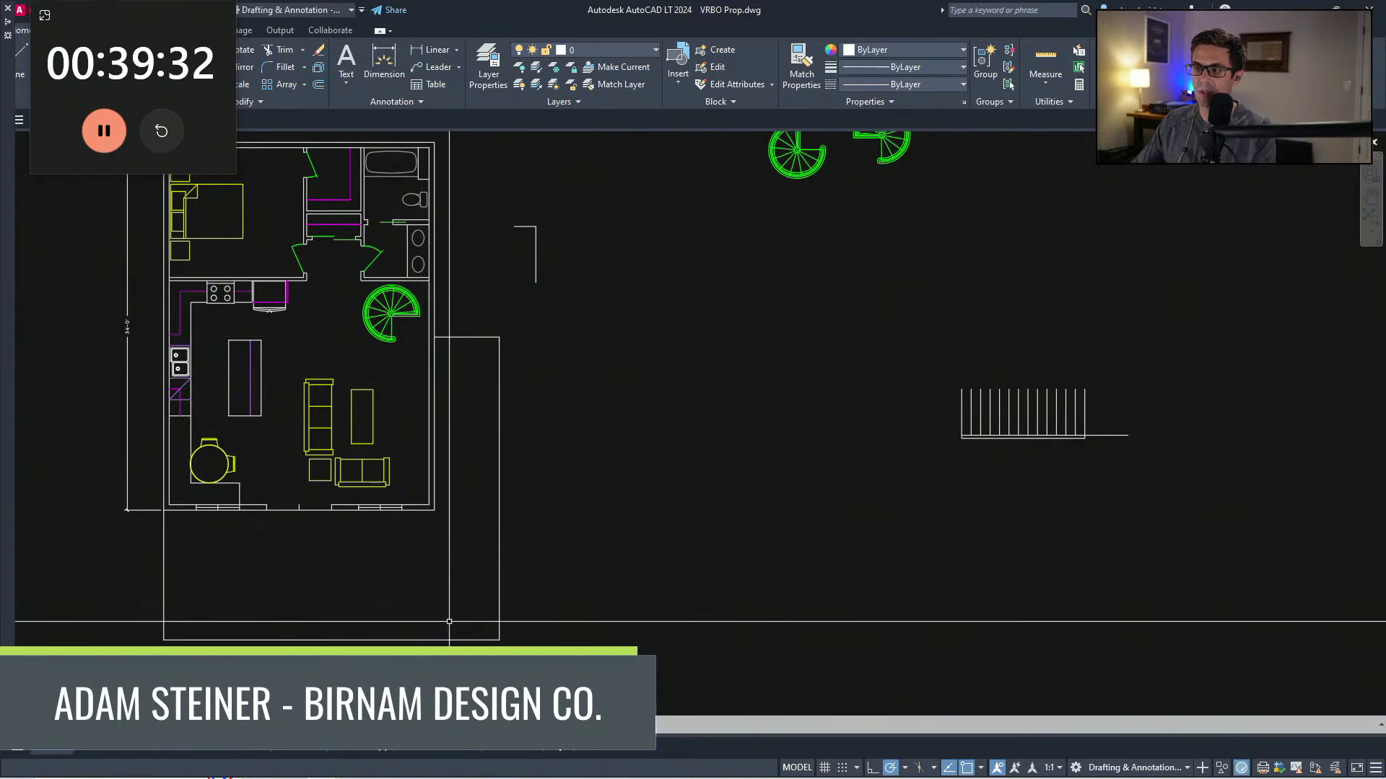
scroll(601, 504, "down", 2)
middle_click_drag(588, 523, 601, 504)
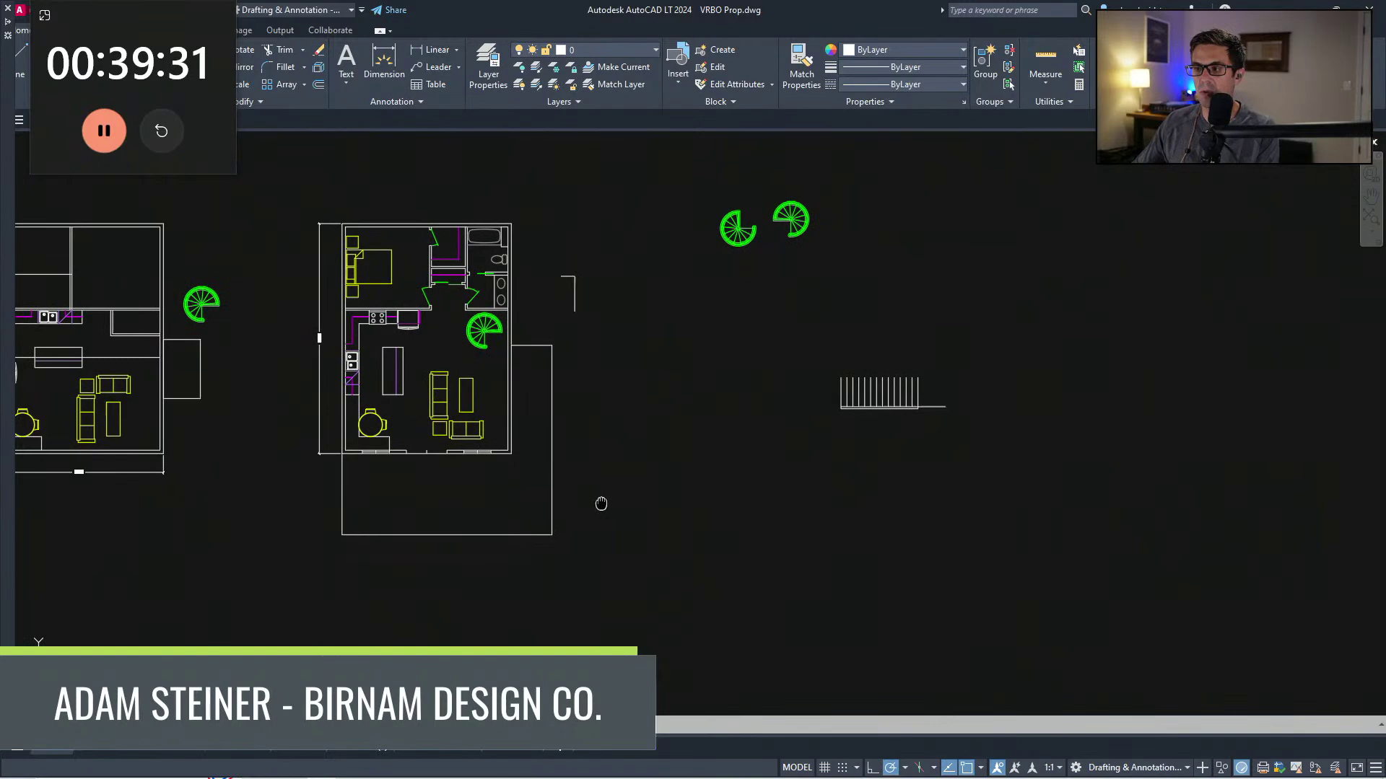
scroll(545, 492, "up", 2)
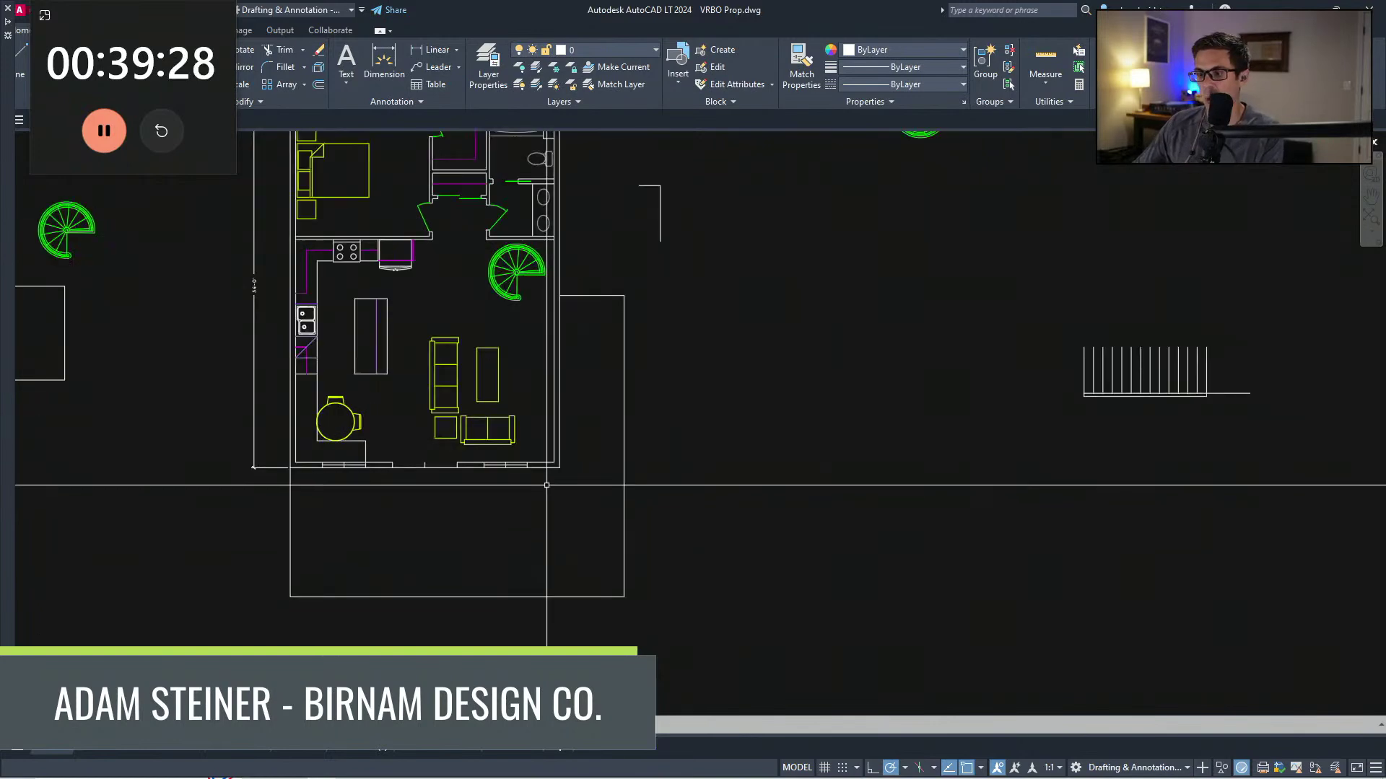
scroll(542, 512, "down", 3)
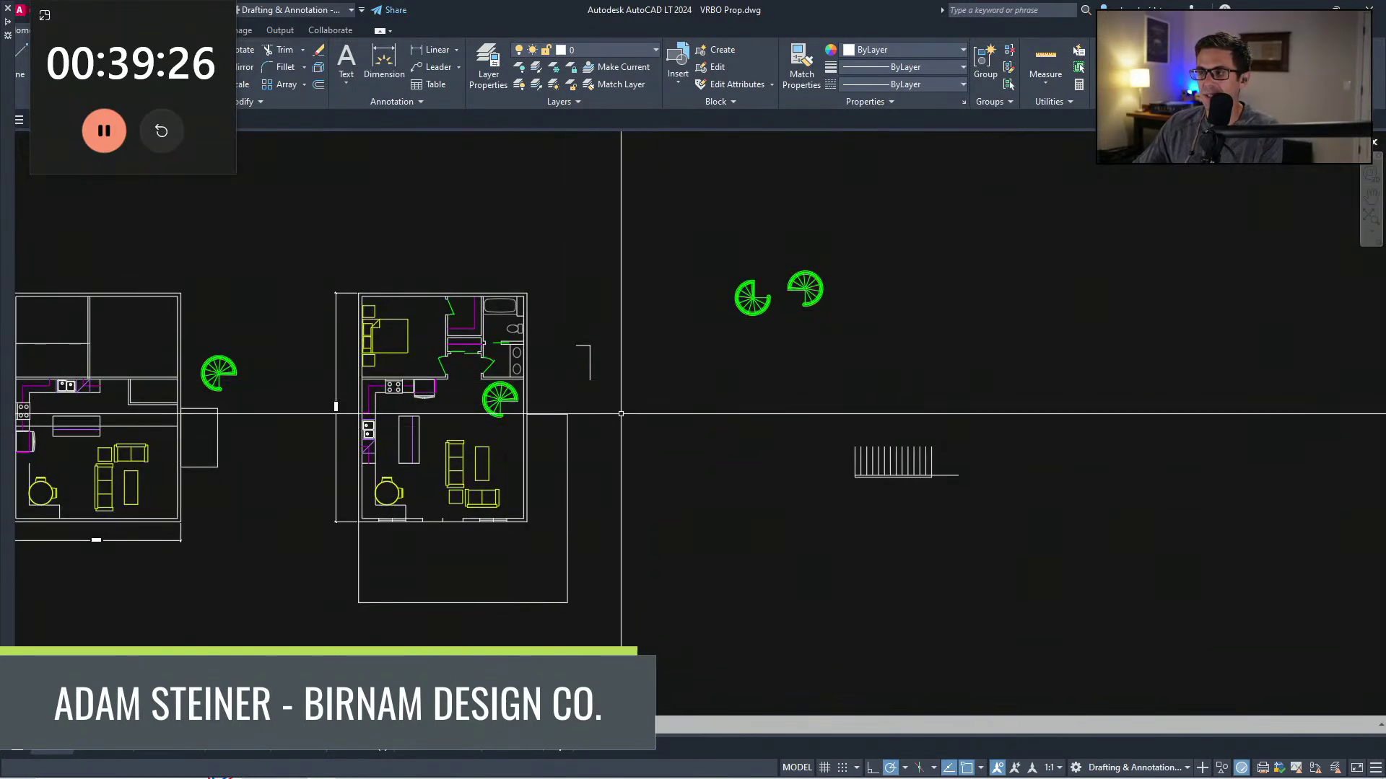
scroll(475, 535, "up", 2)
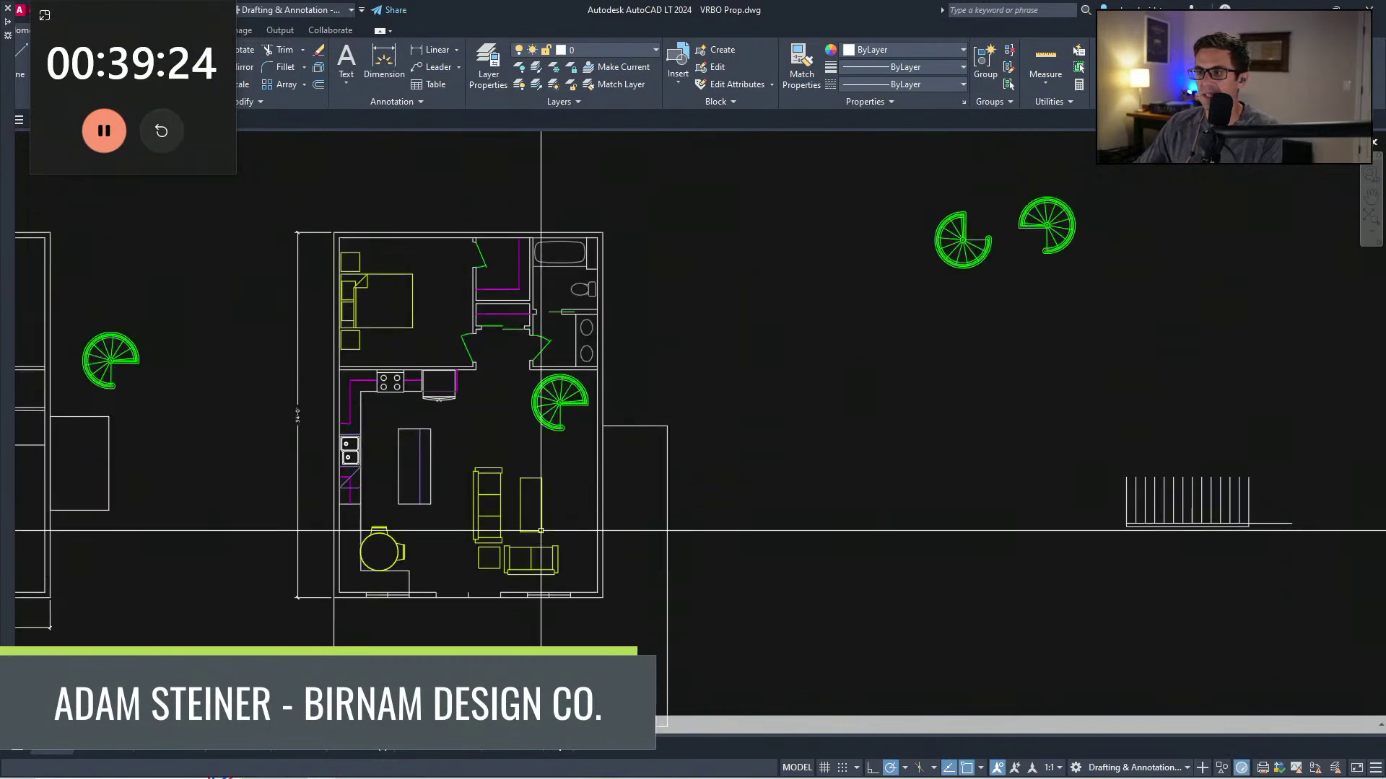
scroll(372, 567, "down", 2)
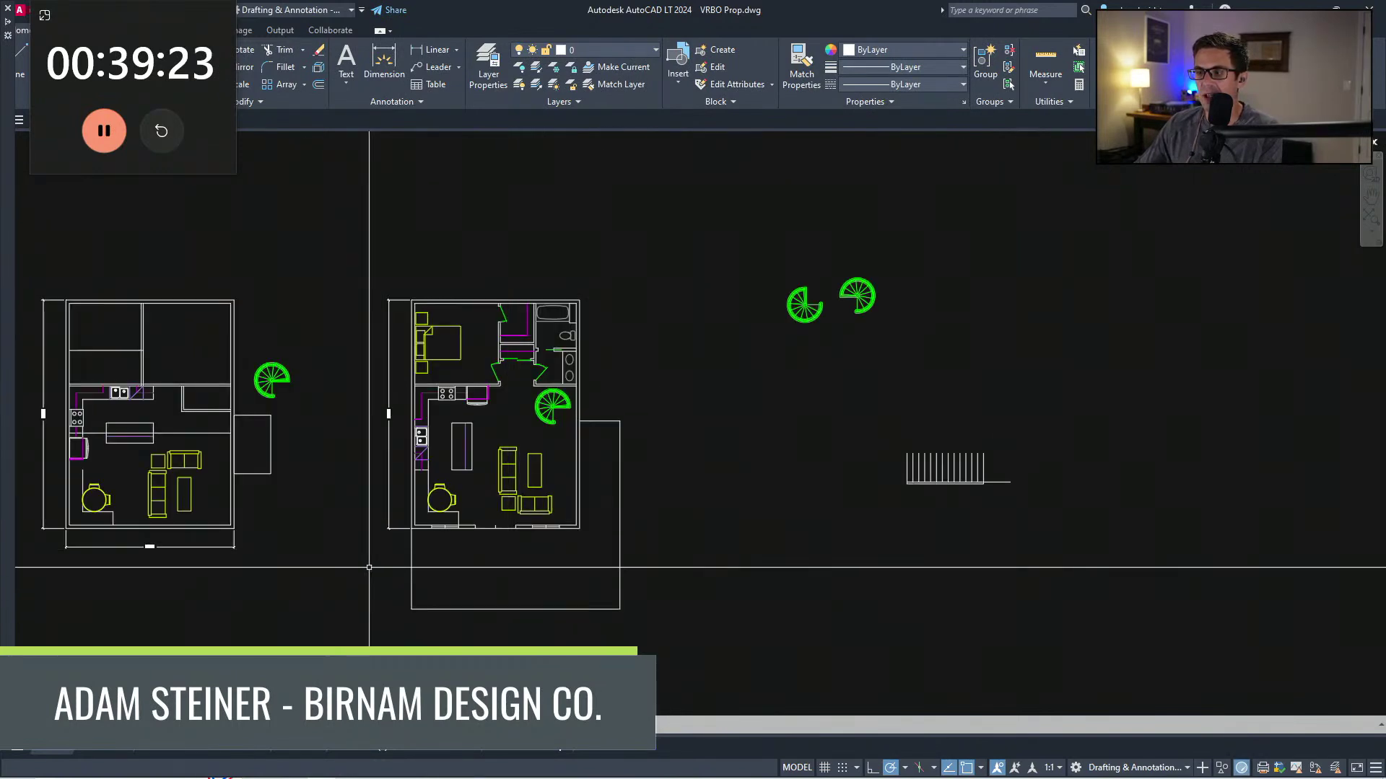
Step: Dimension the overall house width between the two outer corners above the back wall
scroll(394, 298, "up", 3)
left_click(370, 307)
left_click(797, 308)
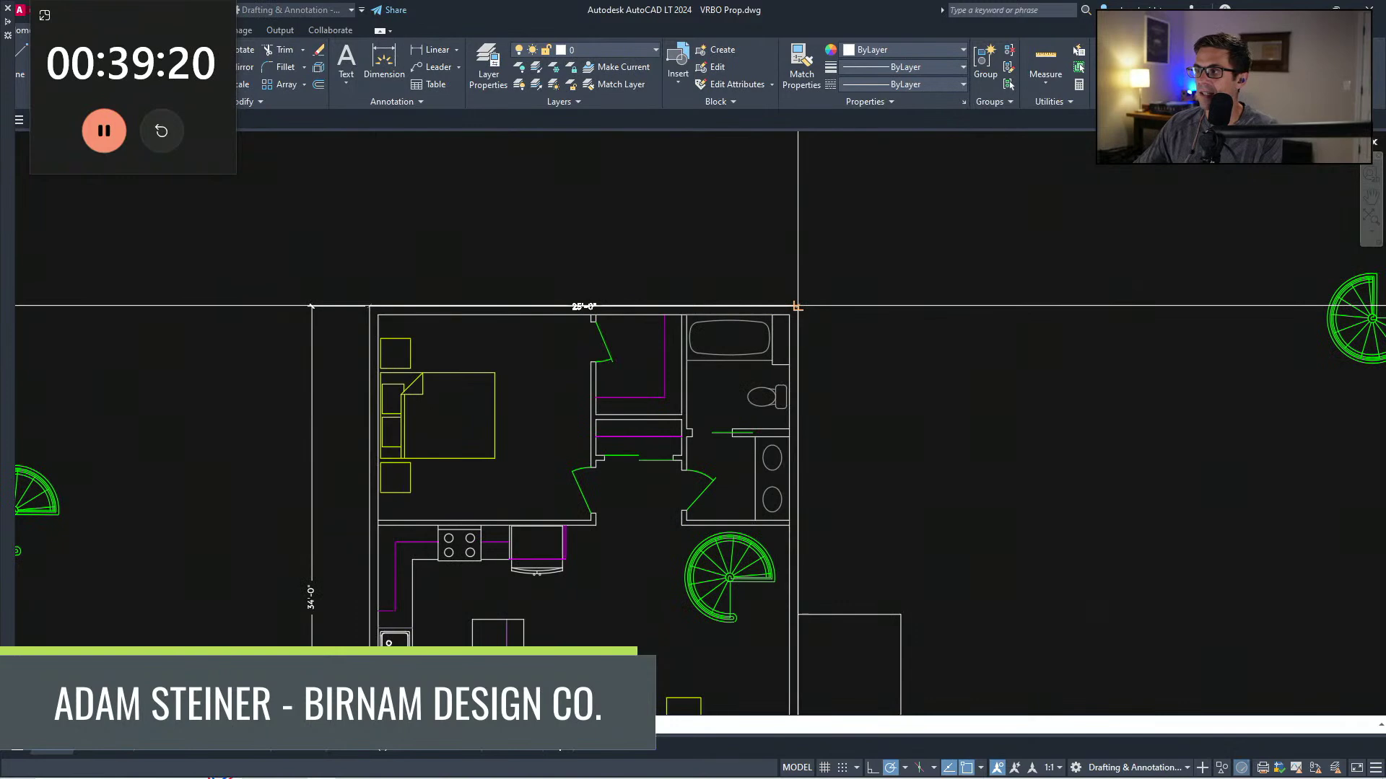
left_click(748, 277)
Step: Select the dimensioned house plan and place a copy of it directly above the original
scroll(372, 182, "down", 2)
left_click(365, 653)
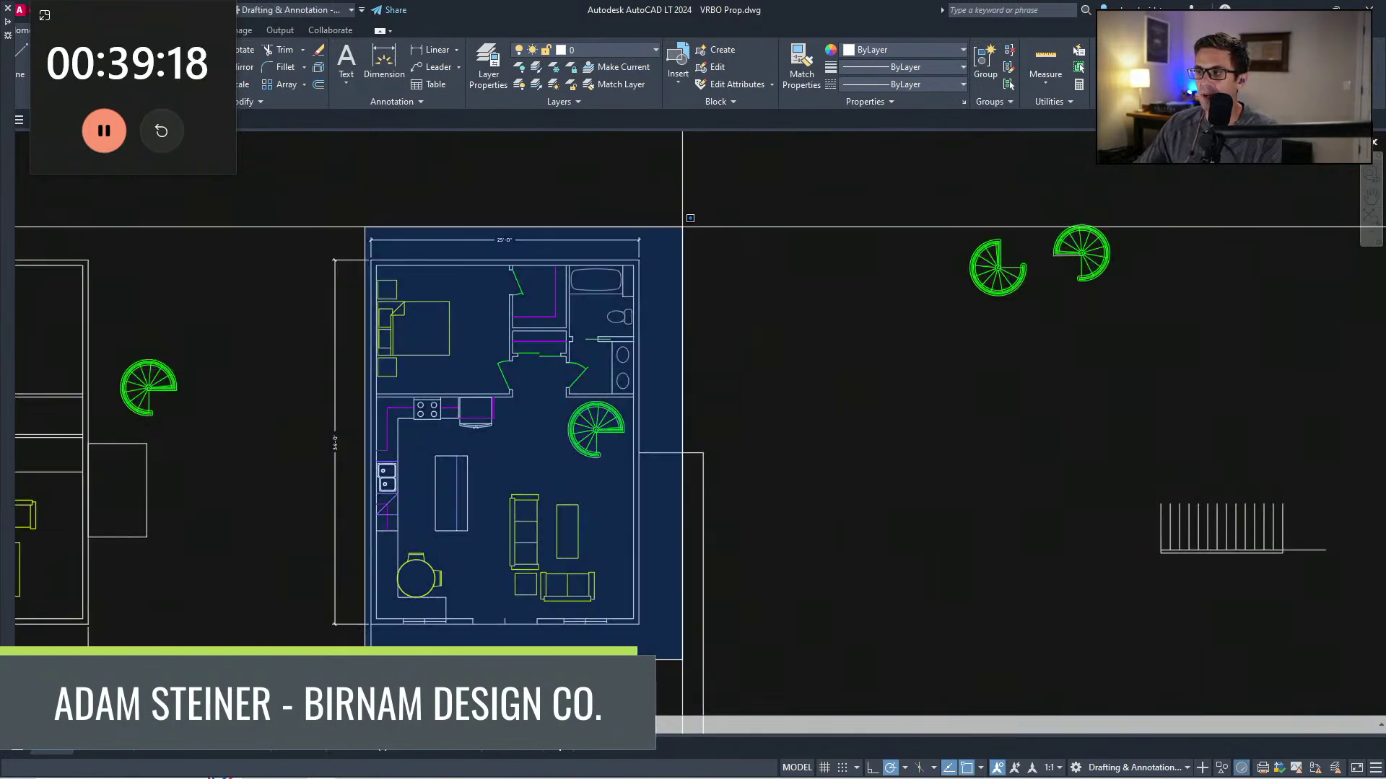
left_click(652, 240)
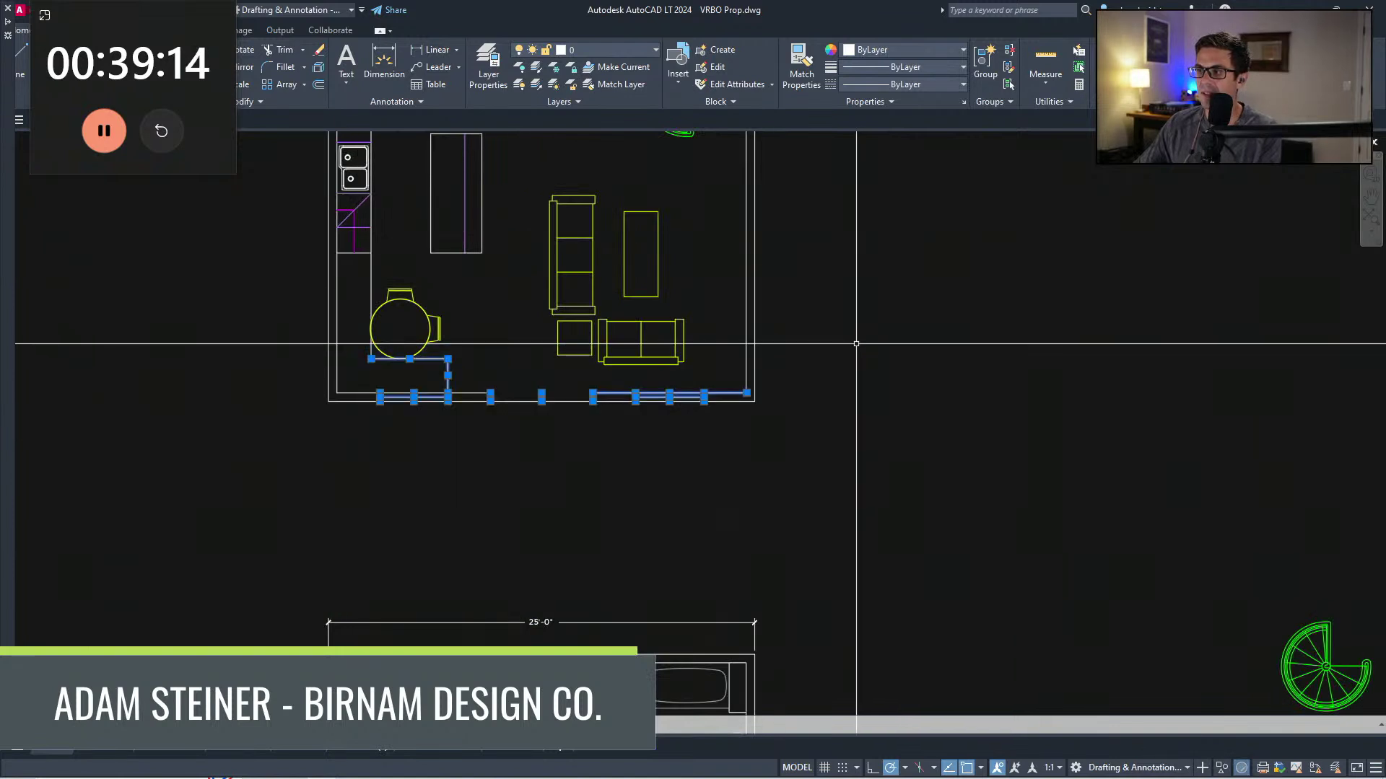
Step: Erase the windows, kitchen, living and dining furniture, closets, doors and bathroom from the upper plan copy
middle_click_drag(632, 406, 669, 514)
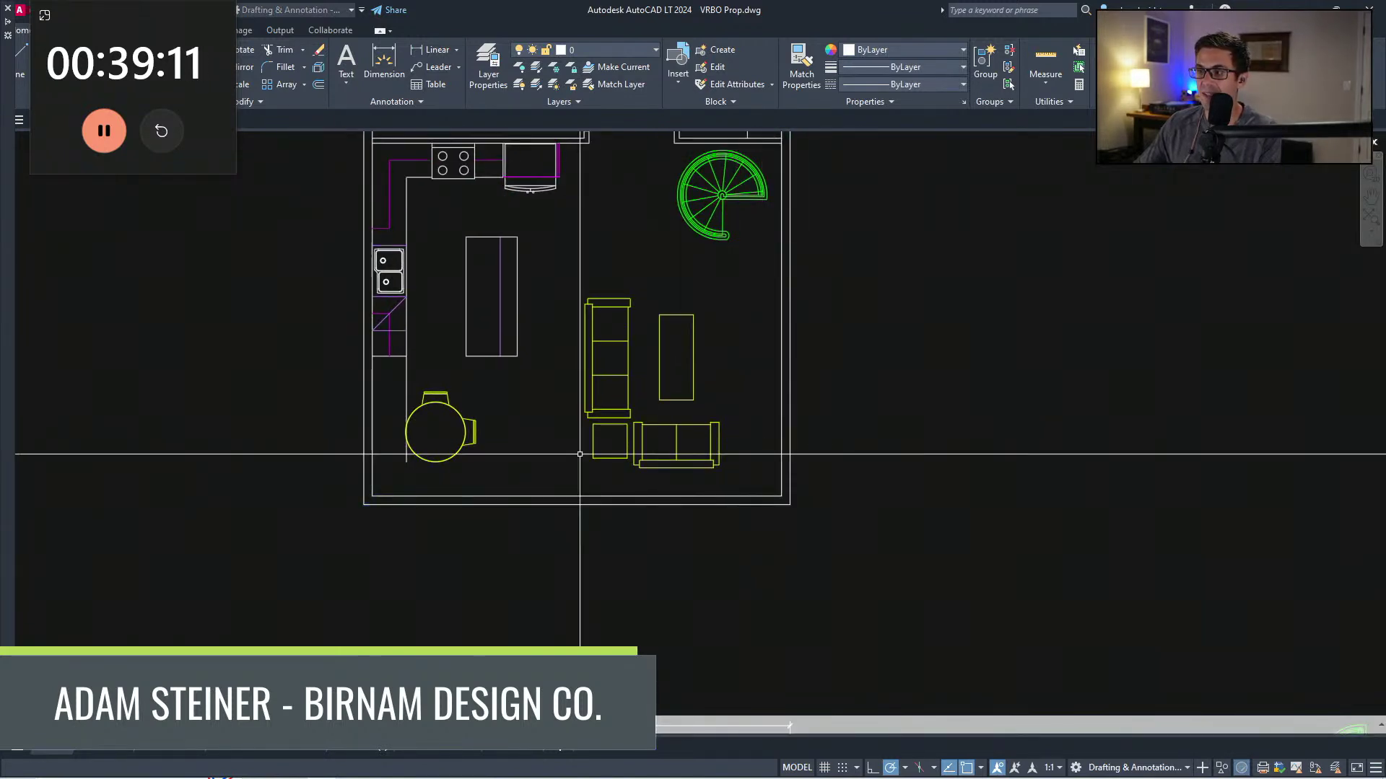
left_click(340, 433)
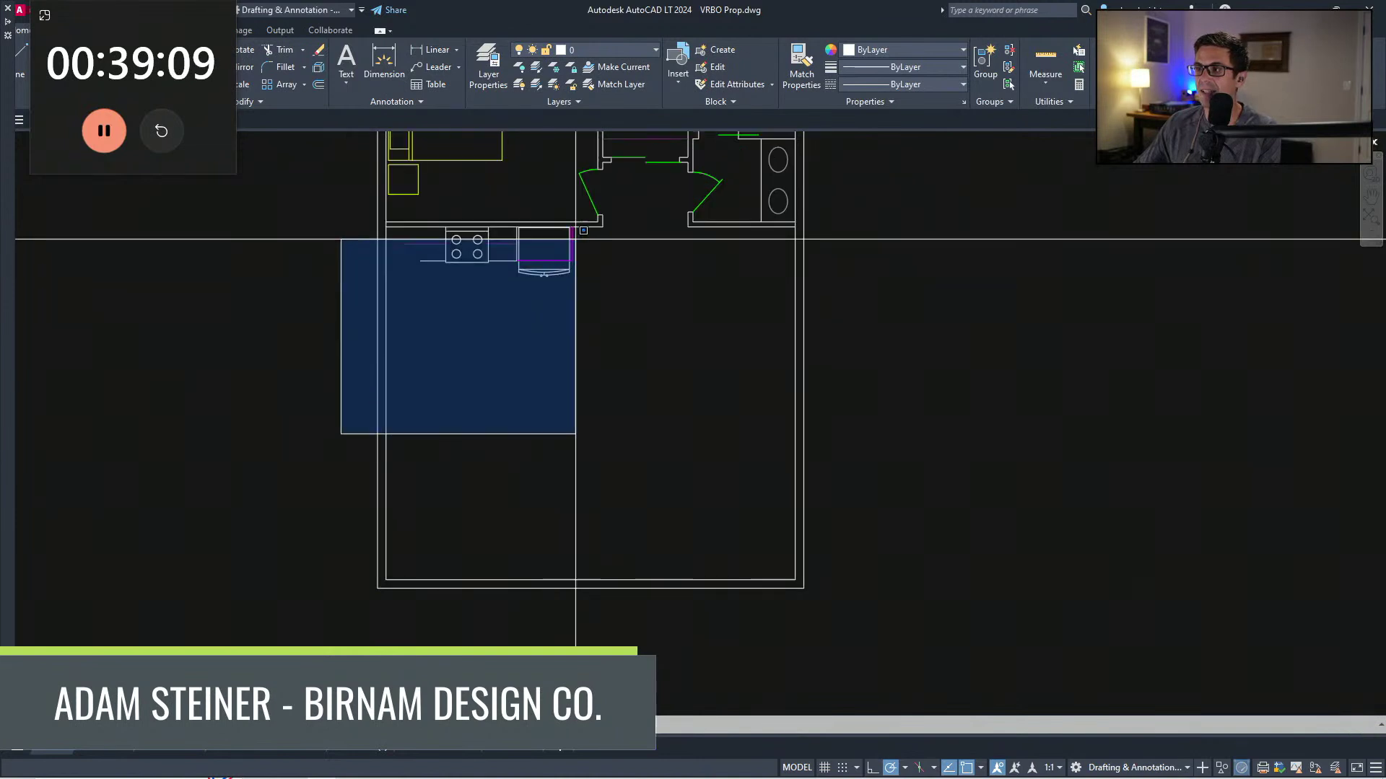
left_click(587, 238)
middle_click_drag(635, 302, 553, 591)
key("Delete")
left_click(498, 504)
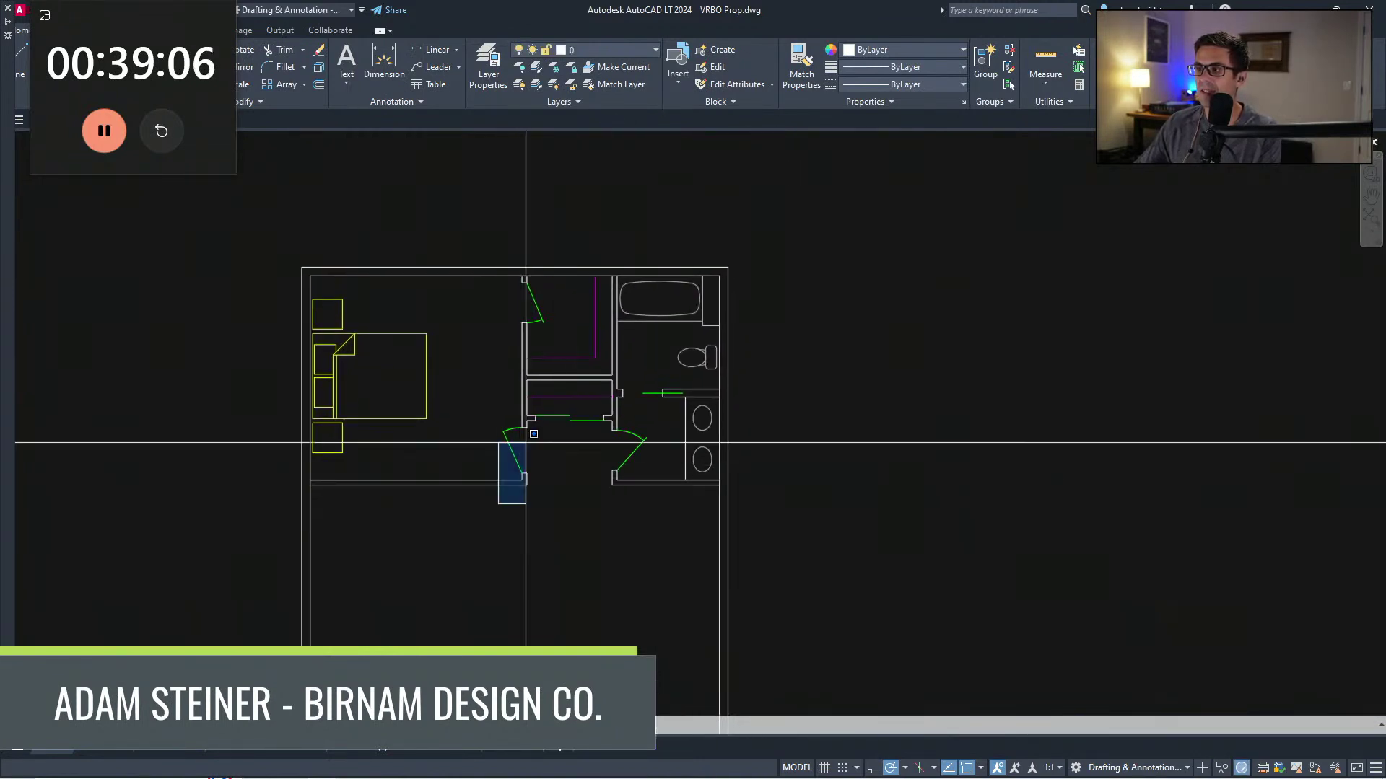
left_click(743, 249)
key("Delete")
Step: Extend the bedroom partition's two lines to the right inner wall and erase the bed and nightstands in the upper plan
middle_click_drag(692, 437, 641, 404)
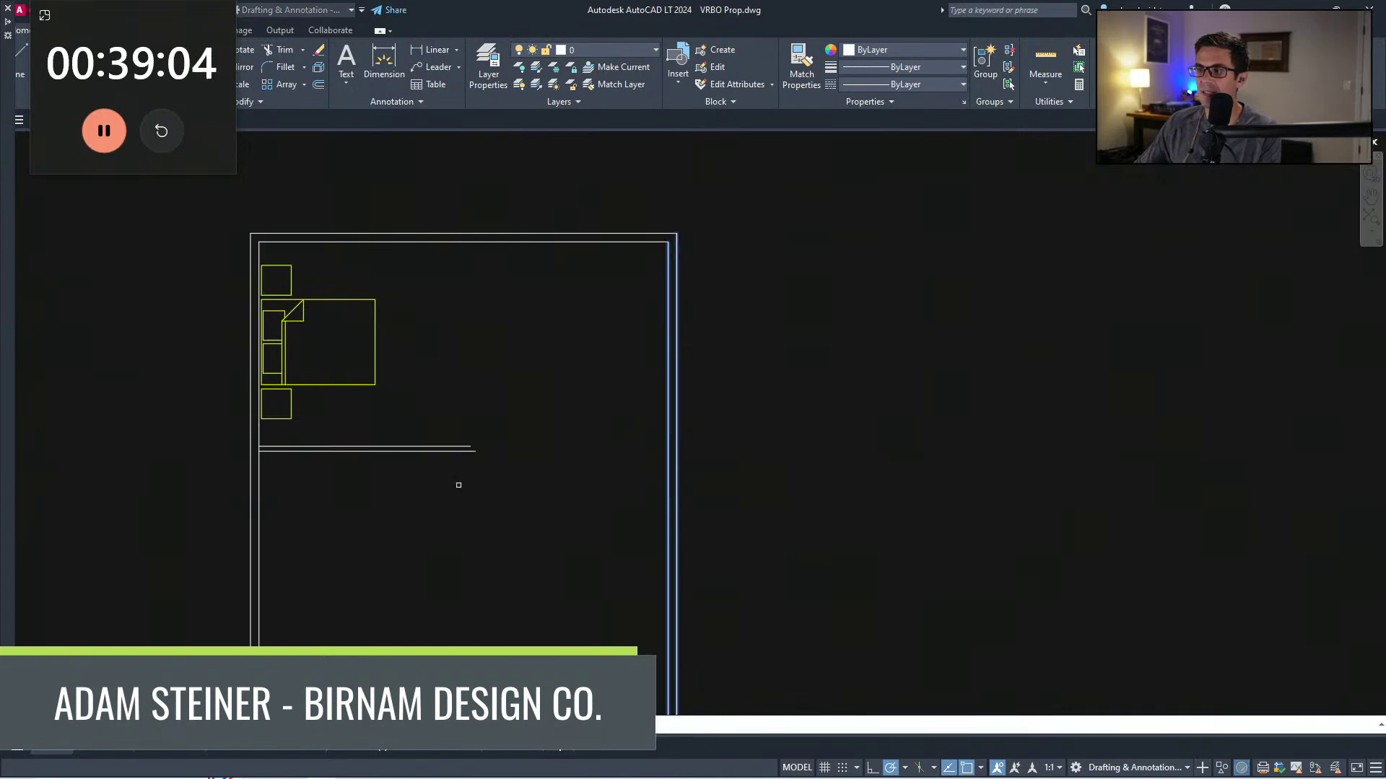
key("Escape")
left_click(420, 435)
left_click(280, 281)
type("e")
key("space")
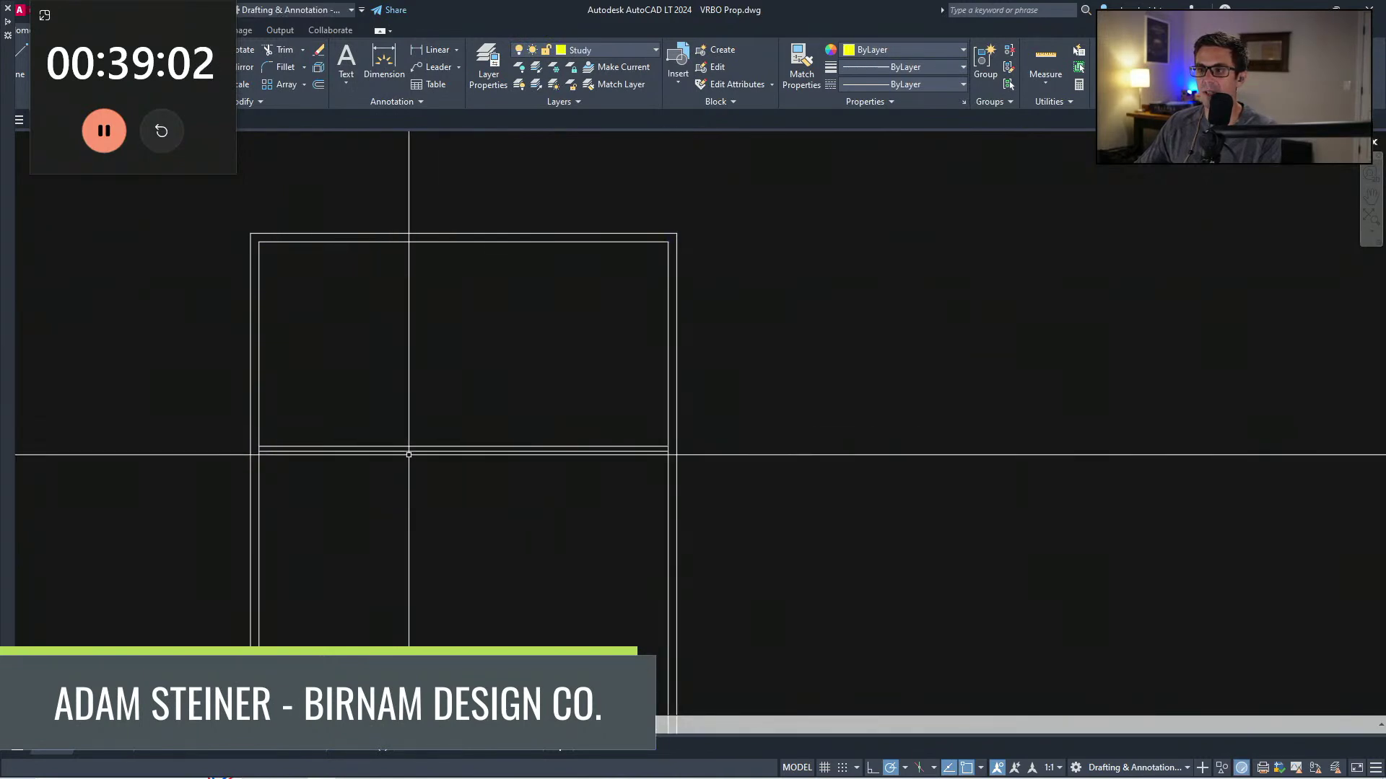
Step: Copy the lower plan's spiral stair into the upper plan, using the top right outer wall corners as matching reference points
scroll(408, 455, "down", 5)
scroll(485, 577, "up", 5)
left_click(491, 427)
type("co")
key("space")
scroll(505, 433, "down", 3)
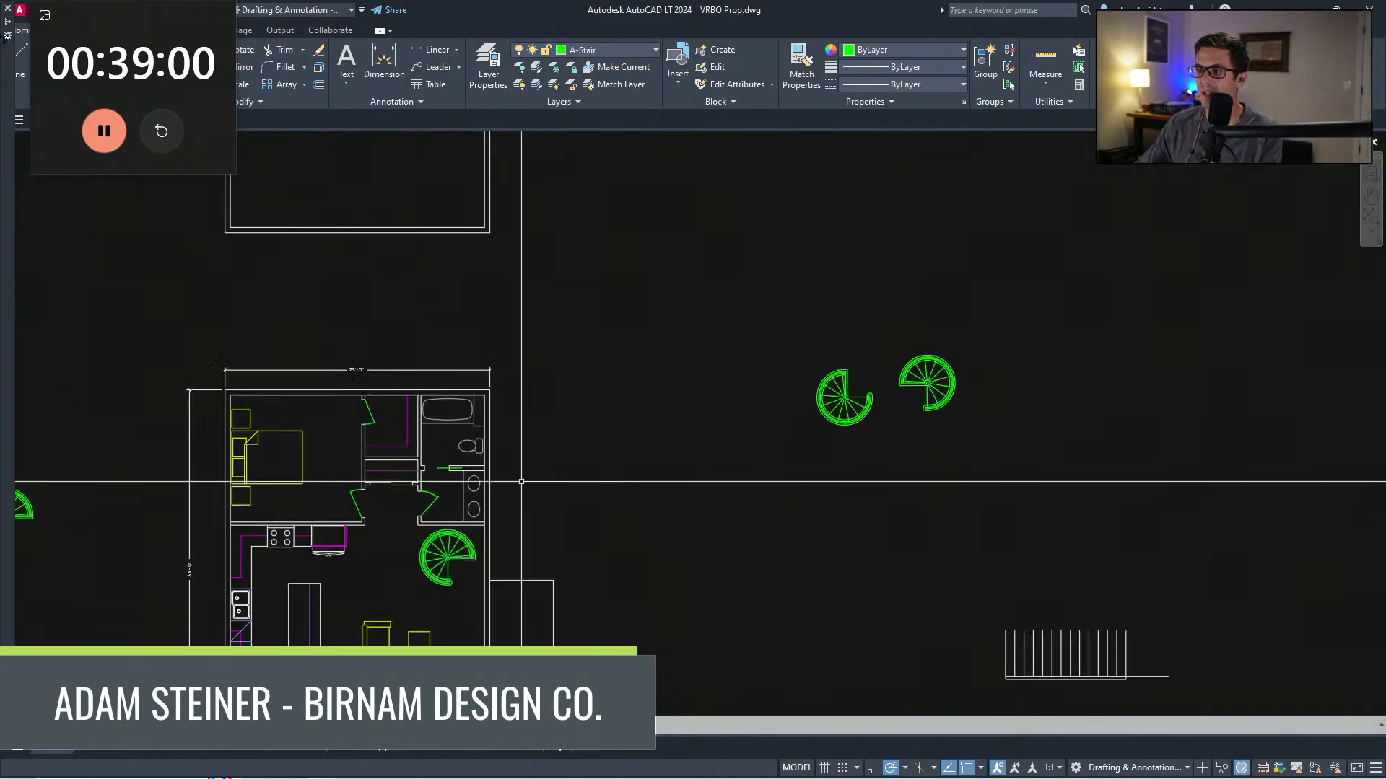
left_click(445, 575)
type("co")
key("space")
left_click(489, 390)
middle_click_drag(537, 265, 500, 556)
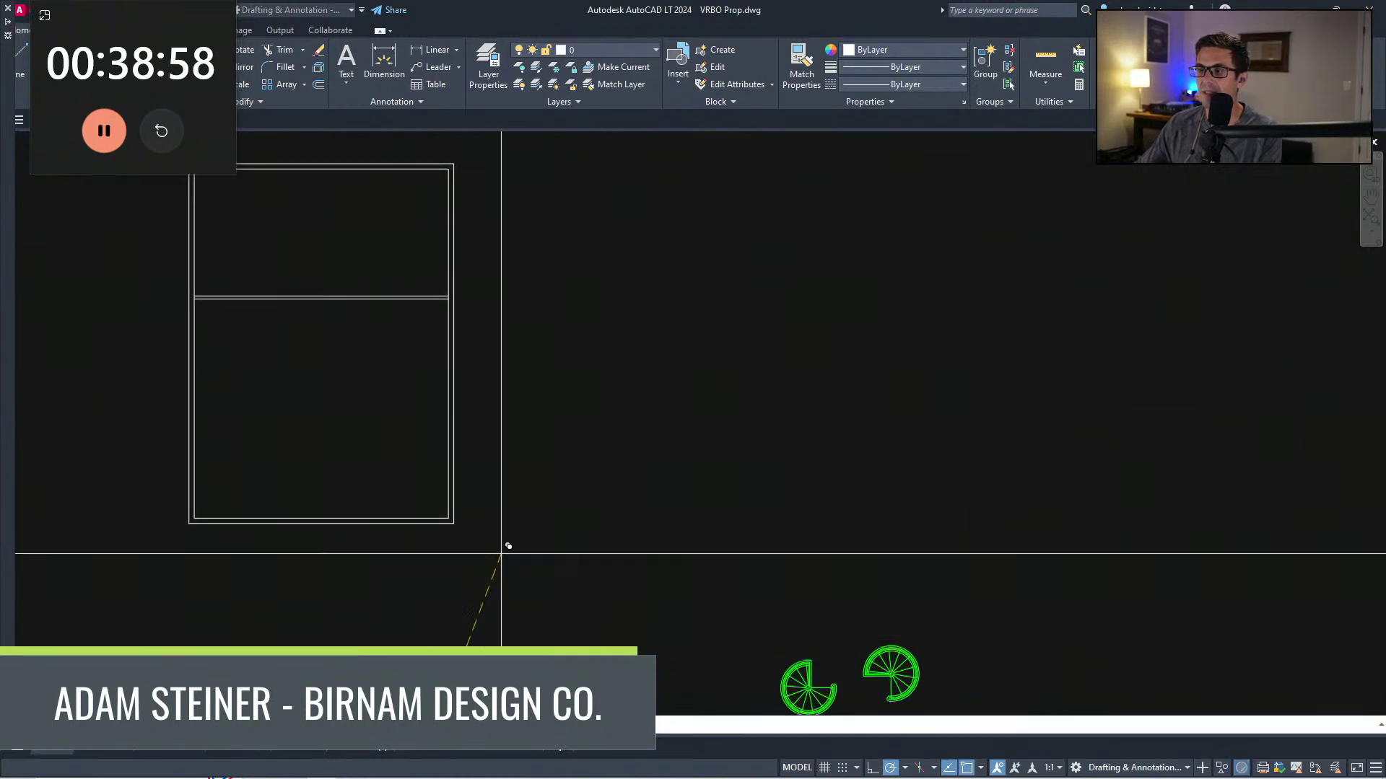
left_click(453, 165)
Step: Mirror the copied spiral stair about its vertical centre axis, deleting the source, and rotate it a quarter turn clockwise about its centre
middle_click_drag(903, 222, 851, 130)
middle_click_drag(322, 202, 325, 210)
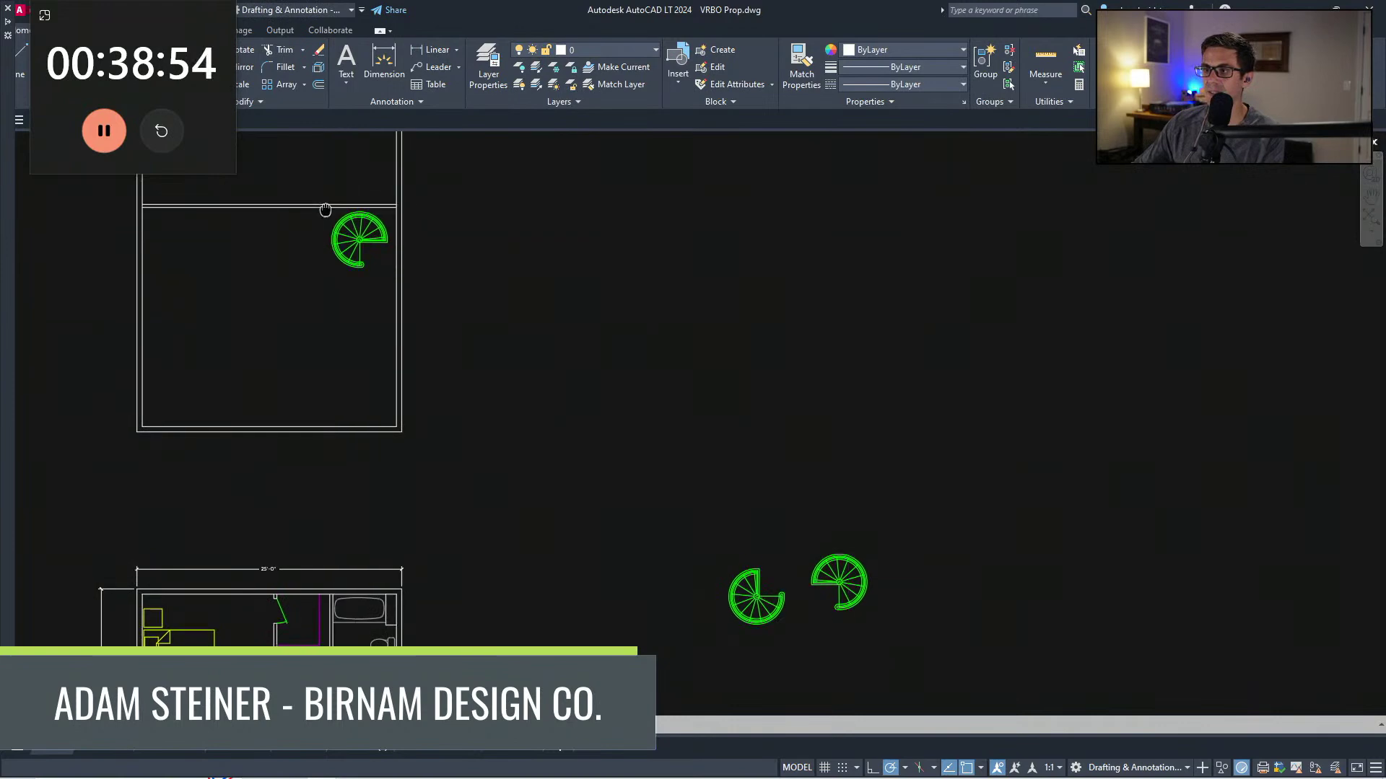
scroll(404, 274, "up", 6)
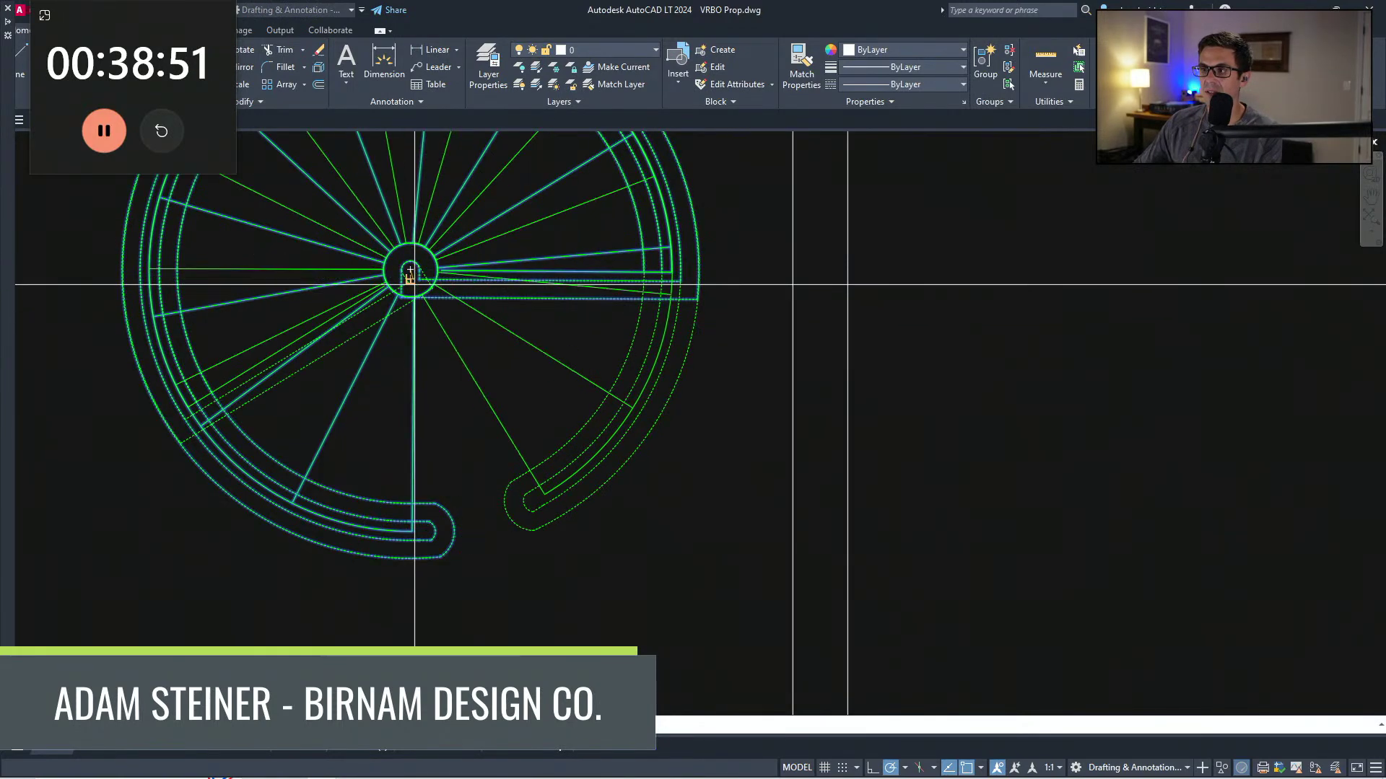
left_click(413, 296)
type("y")
key("Return")
left_click(434, 279)
type("ro")
key("Return")
scroll(415, 270, "down", 2)
left_click(410, 270)
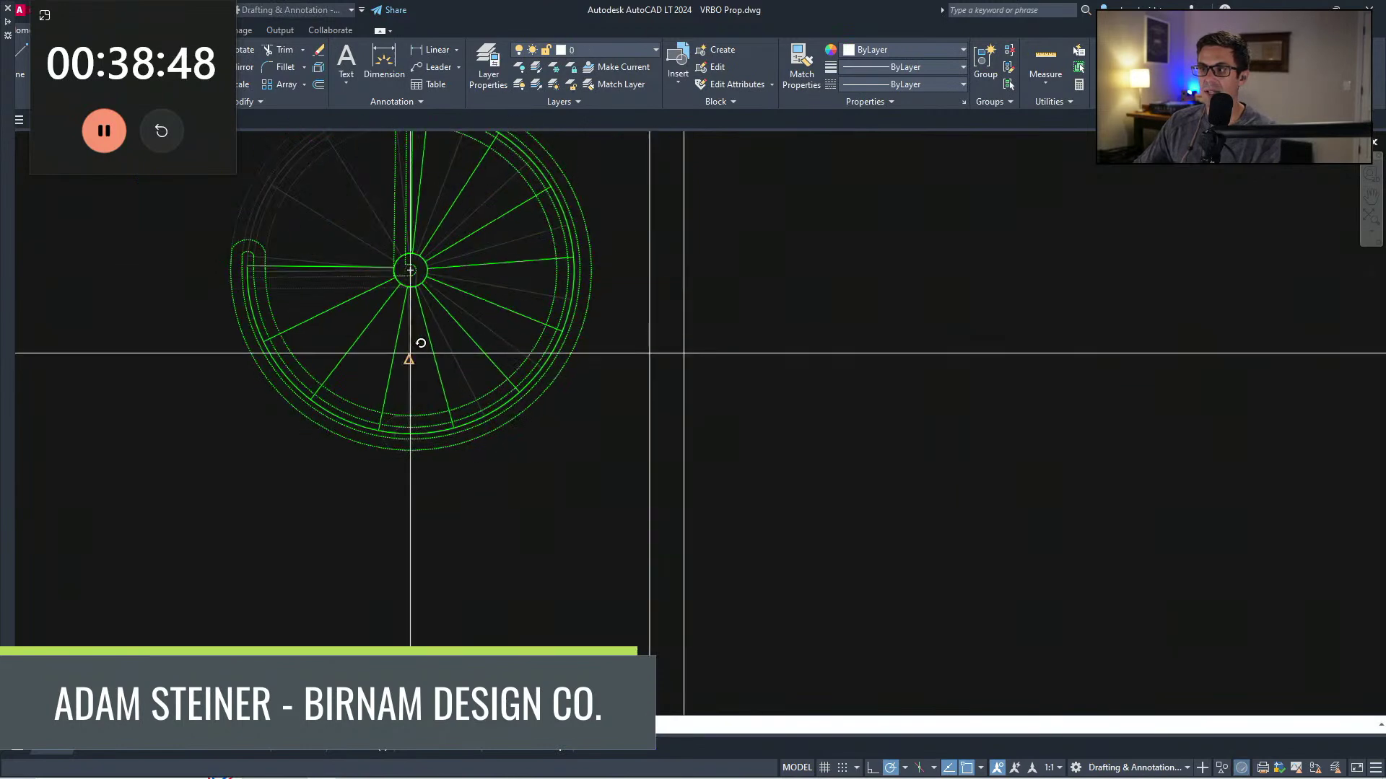
left_click(409, 361)
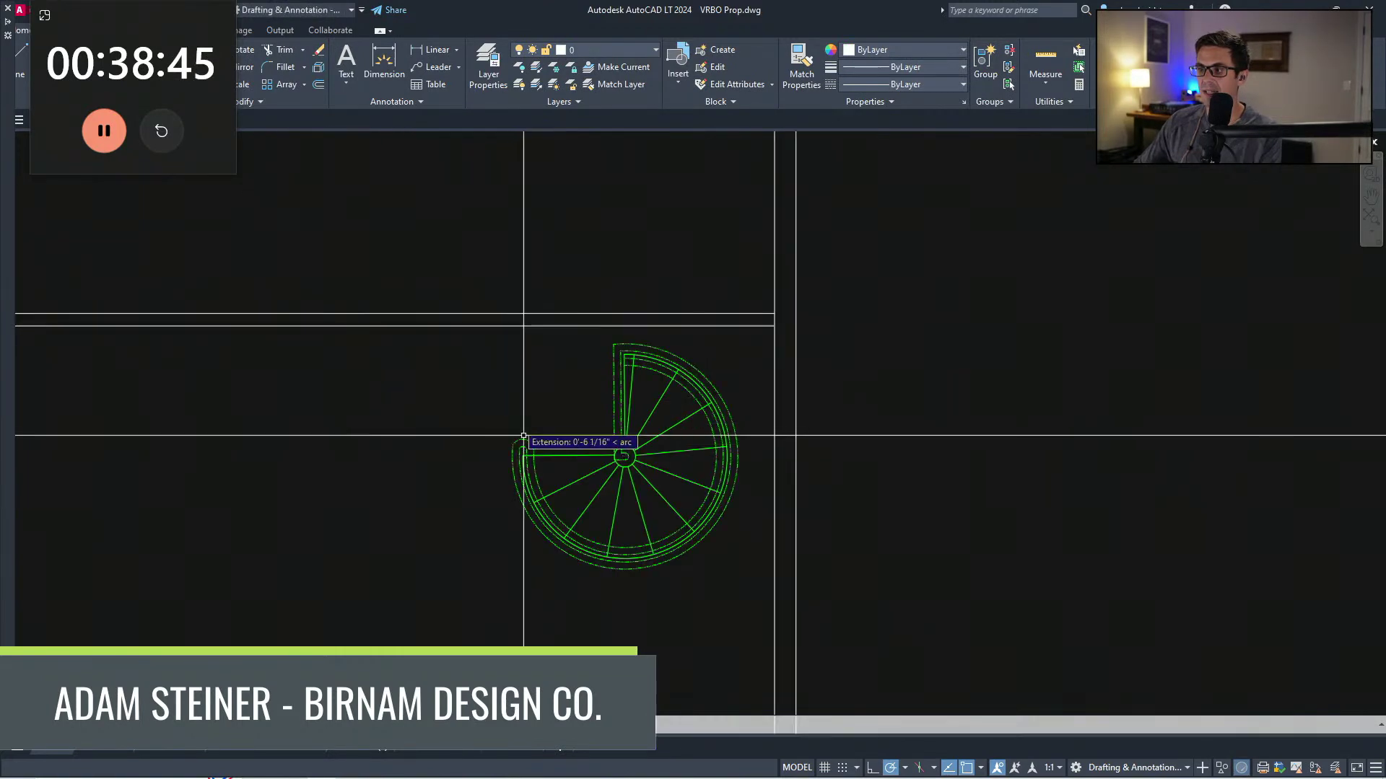
Step: Draw vertical lines from the stair's two open ends up to the partition, and cut the partition back to the left line
type("l")
key("Return")
left_click(509, 445)
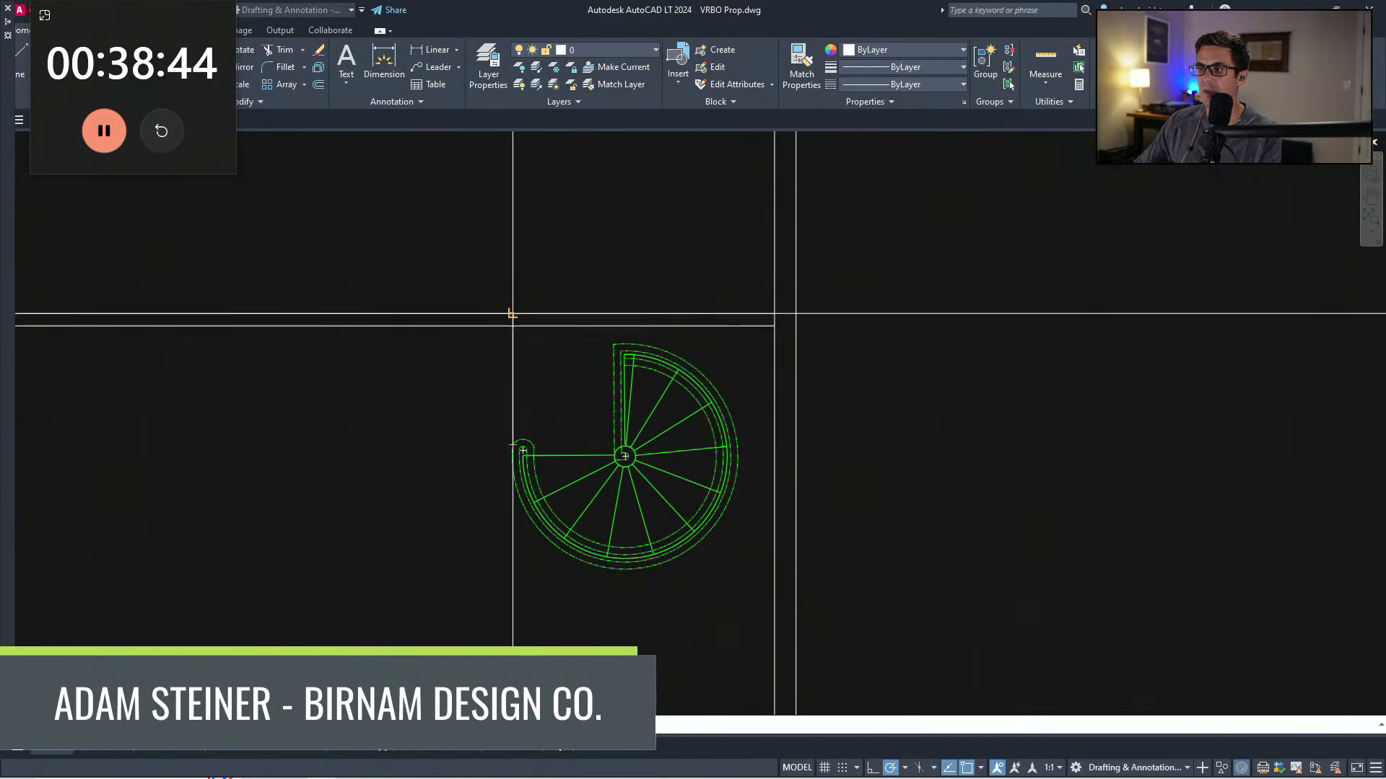
left_click(512, 320)
key("Return")
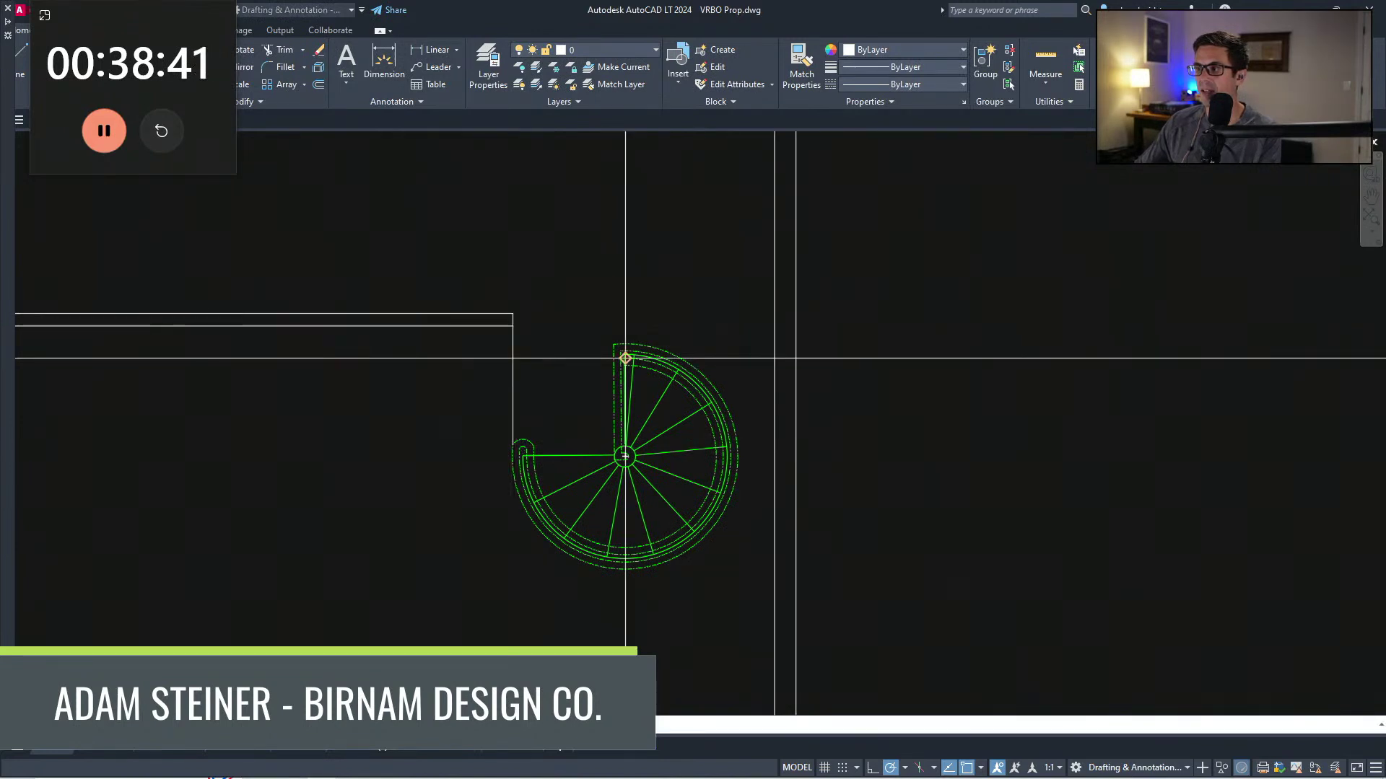
left_click(625, 355)
left_click(624, 266)
key("Return")
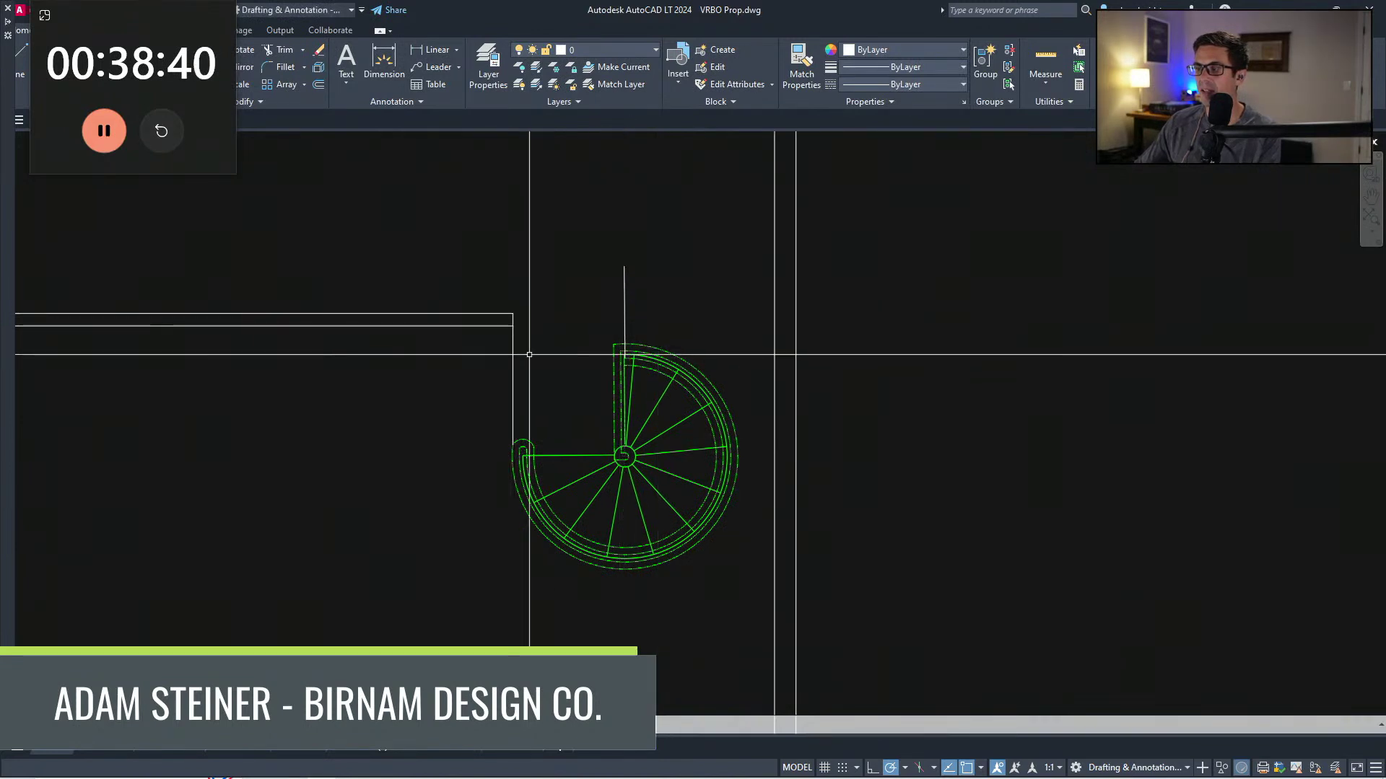
Step: Copy the partition's two horizontal lines straight to the right, past the stair and the outer wall
scroll(525, 338, "down", 4)
left_click_drag(502, 312, 472, 361)
type("co")
key("Return")
left_click(371, 392)
left_click(668, 391)
key("Return")
scroll(530, 336, "up", 4)
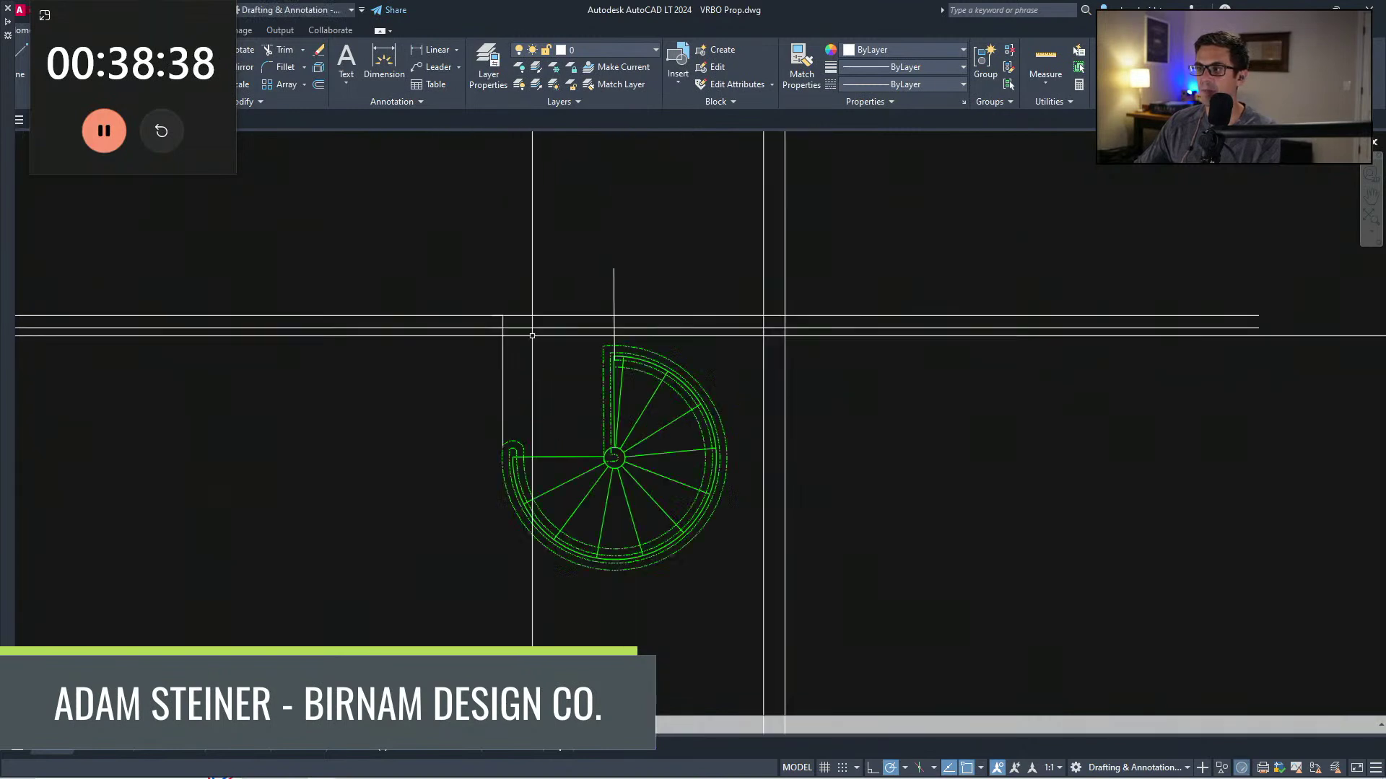
Step: Trim the copied partition lines to fit between the stair's right vertical line and the right inner wall, removing the vertical line's overhang
left_click_drag(634, 331, 605, 300)
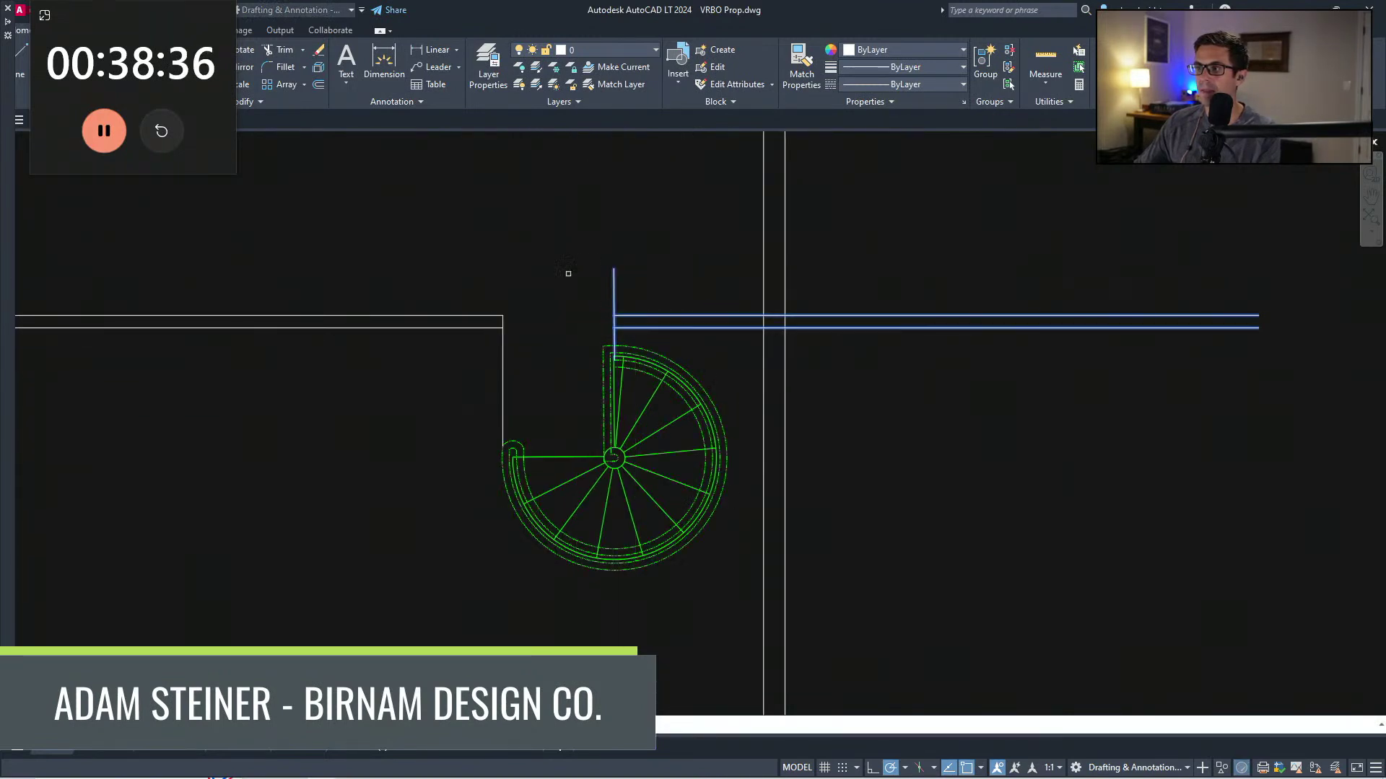
left_click(614, 277)
key("Return")
left_click(763, 345)
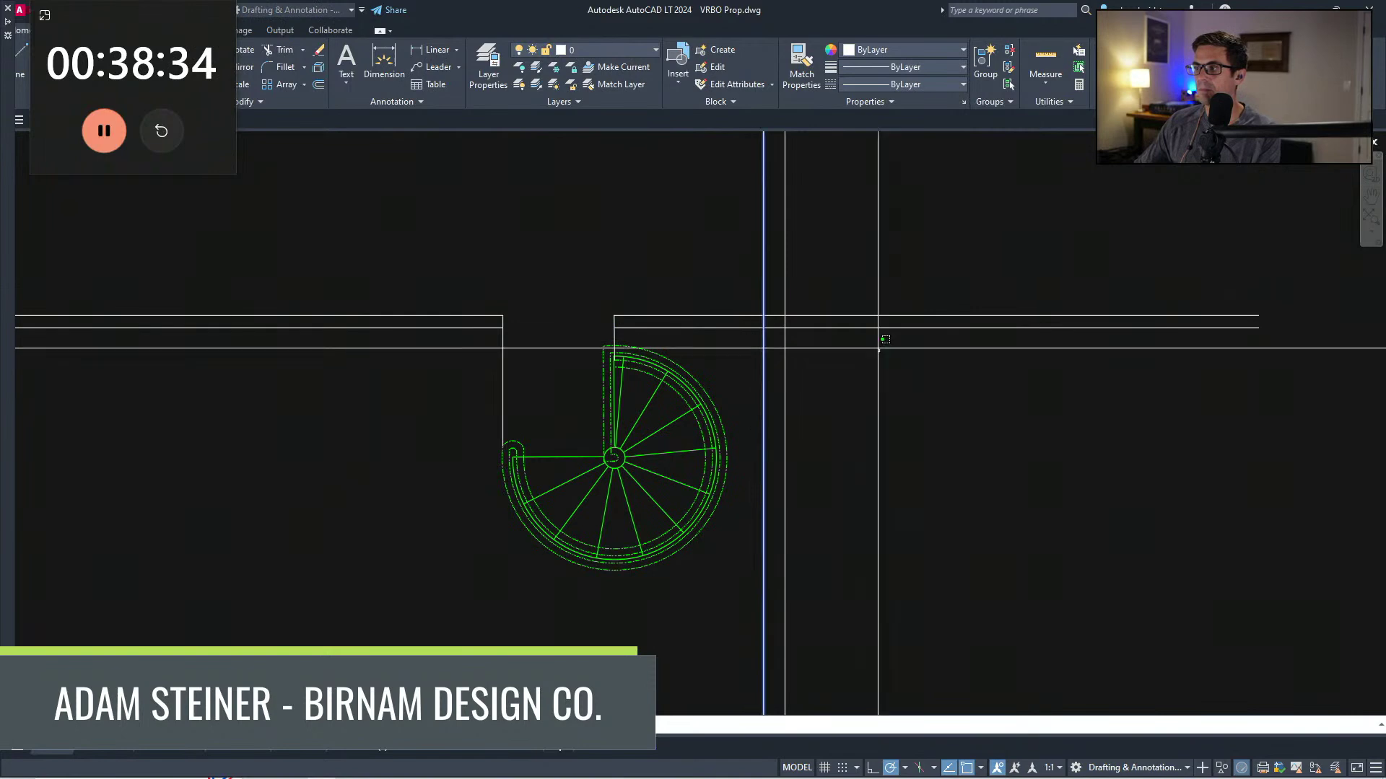
type("tr")
key("Return")
left_click_drag(877, 344, 846, 307)
key("Return")
middle_click_drag(848, 341, 842, 360)
scroll(839, 361, "down", 4)
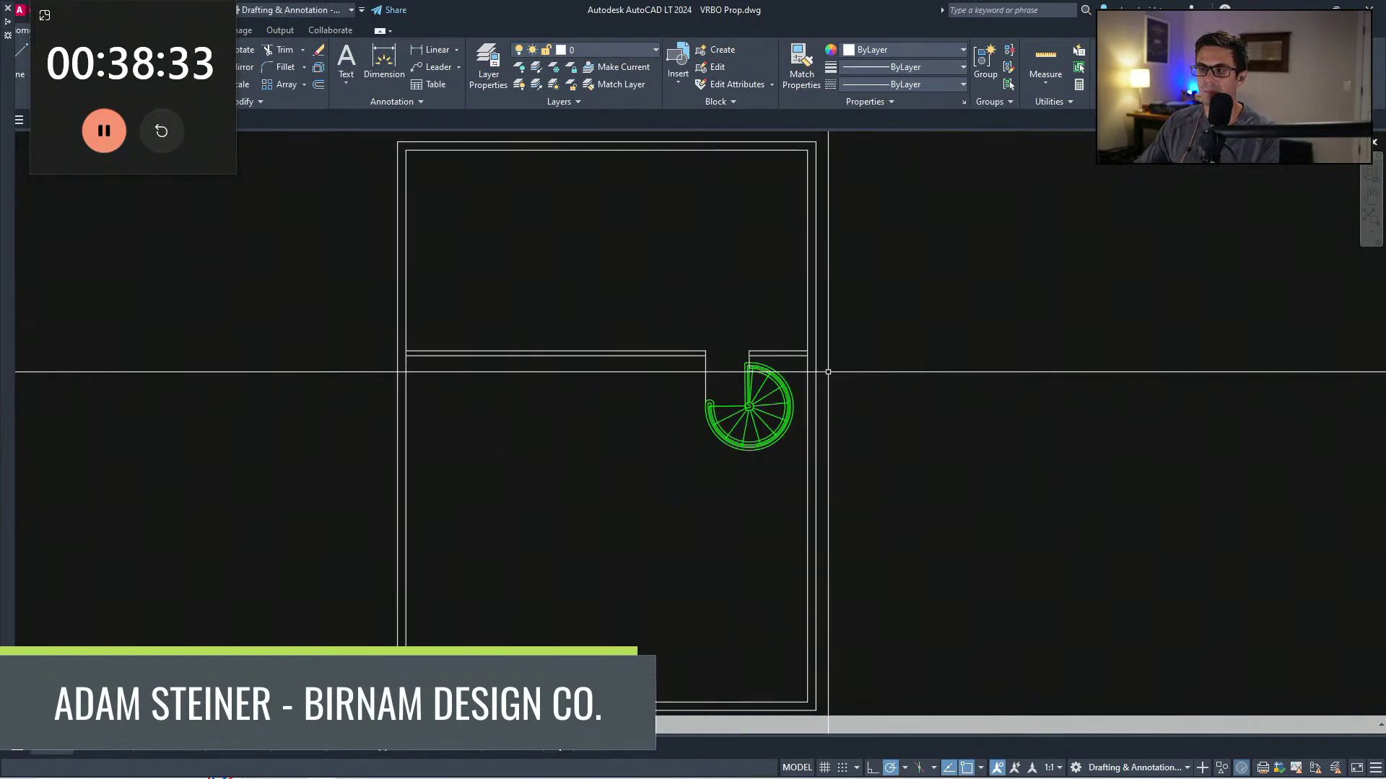
scroll(628, 377, "down", 4)
scroll(635, 375, "up", 2)
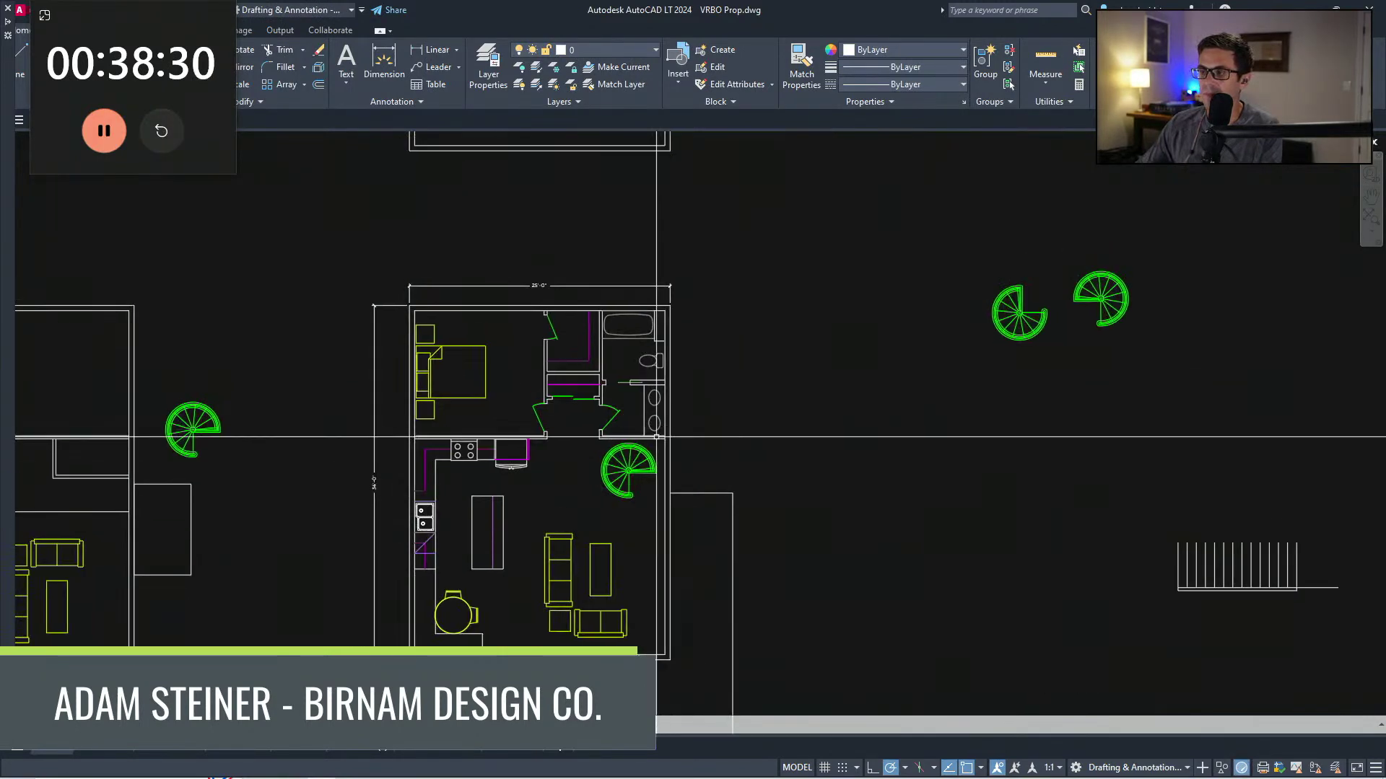
scroll(643, 445, "down", 2)
middle_click_drag(630, 374, 634, 498)
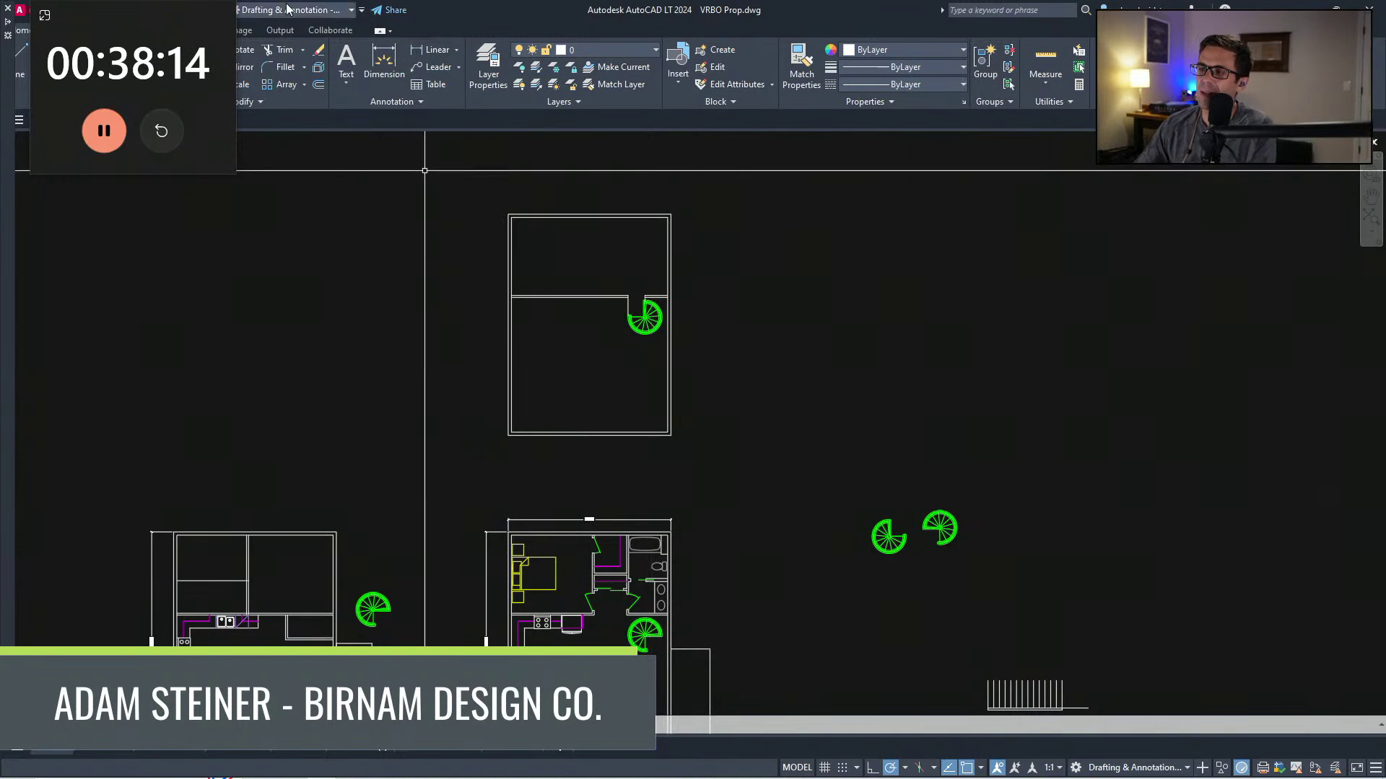
scroll(612, 269, "up", 2)
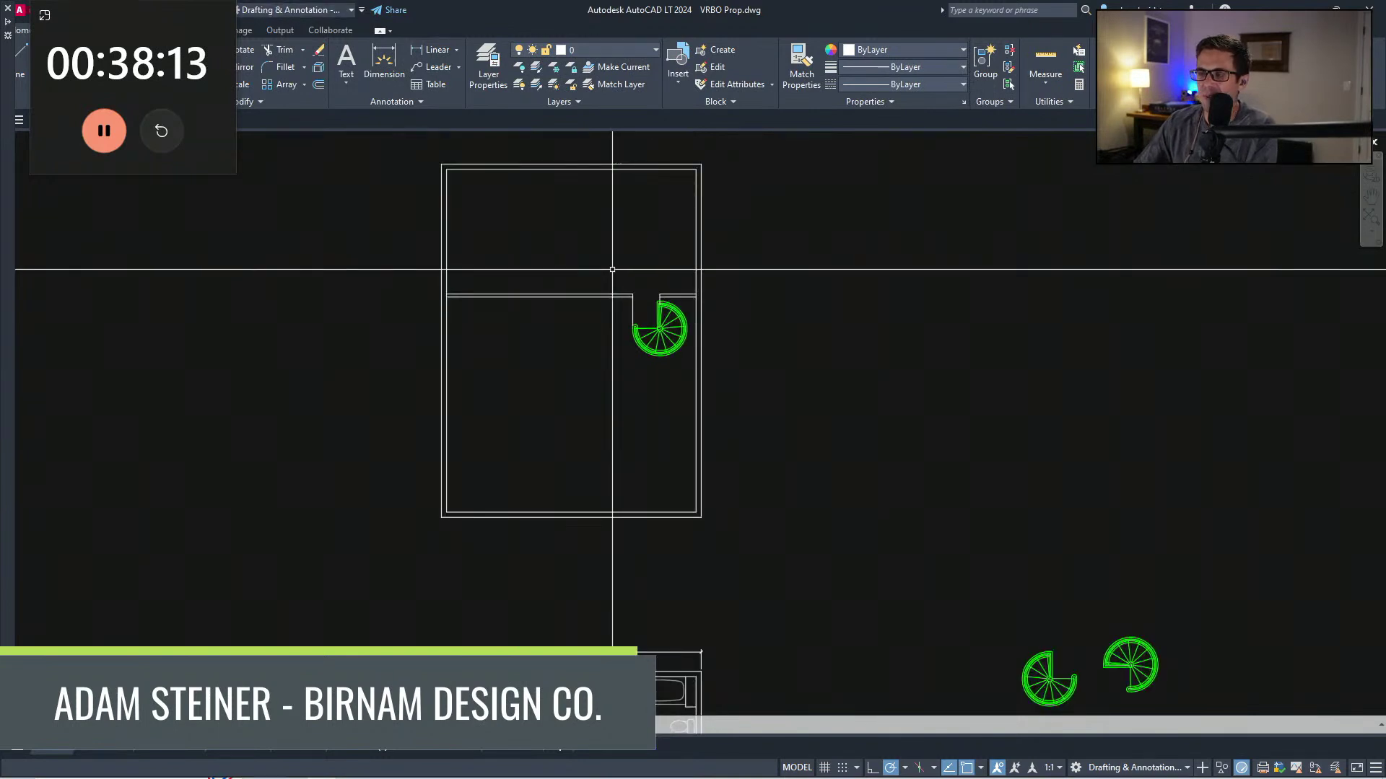
scroll(612, 269, "up", 2)
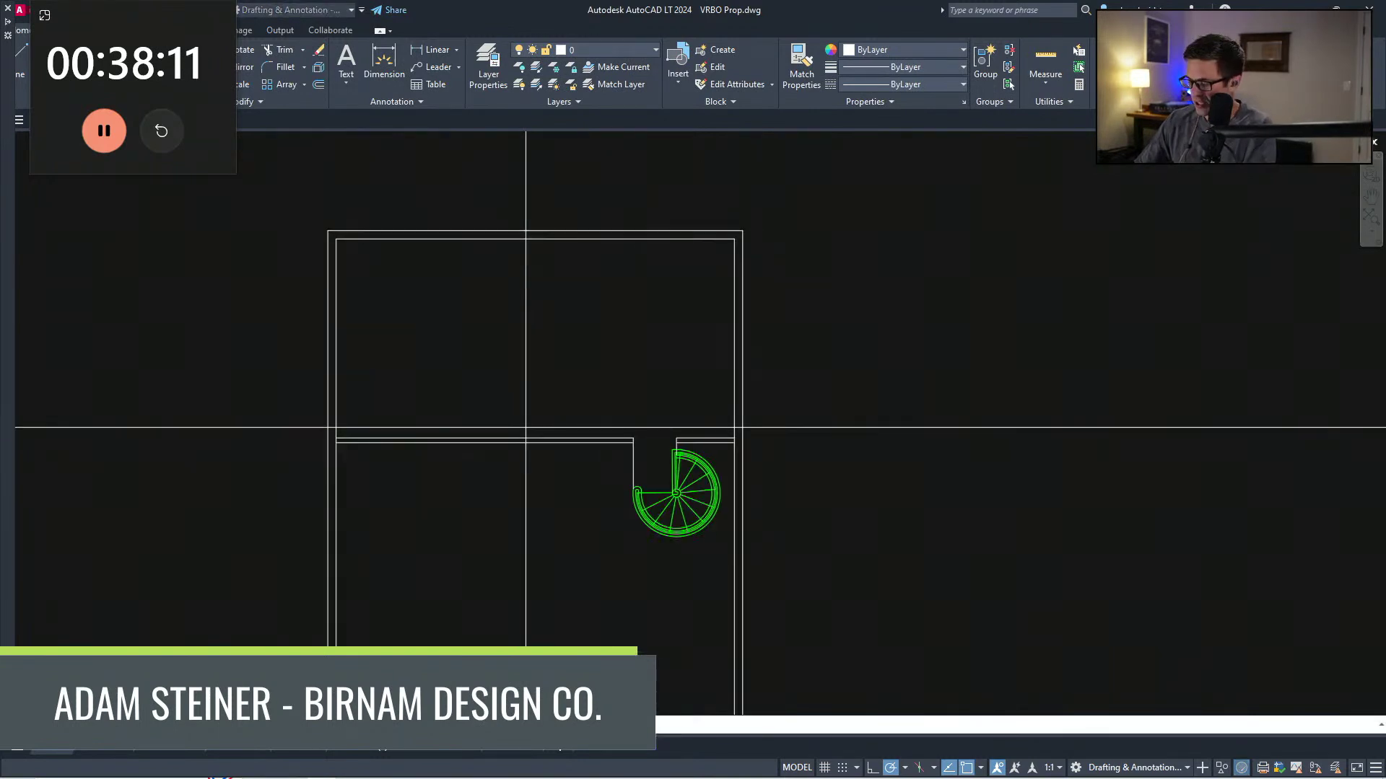
left_click(337, 293)
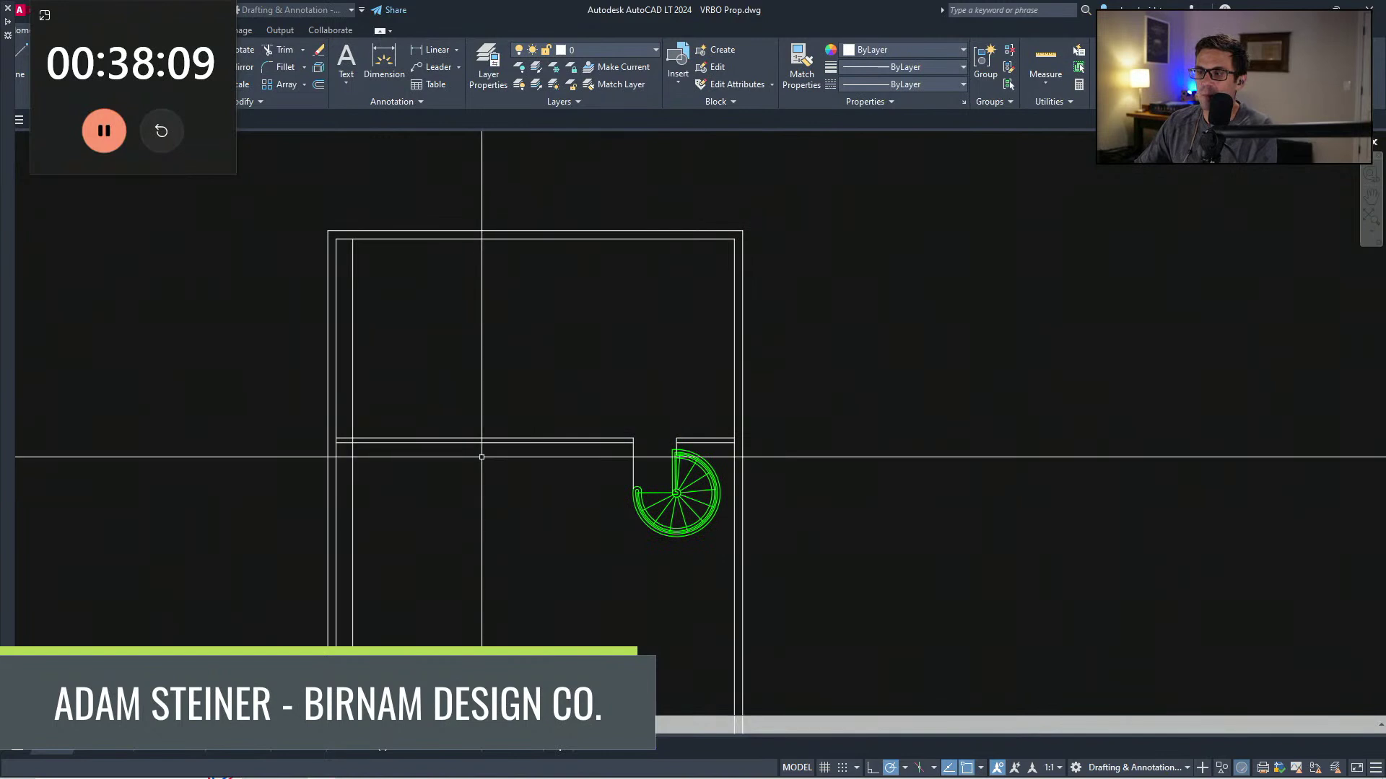
key("ctrl+z")
Step: Offset the left inner wall line to the middle of the upper floor's rear room, trim it below the partition, and double it as a wall
type("l")
key("space")
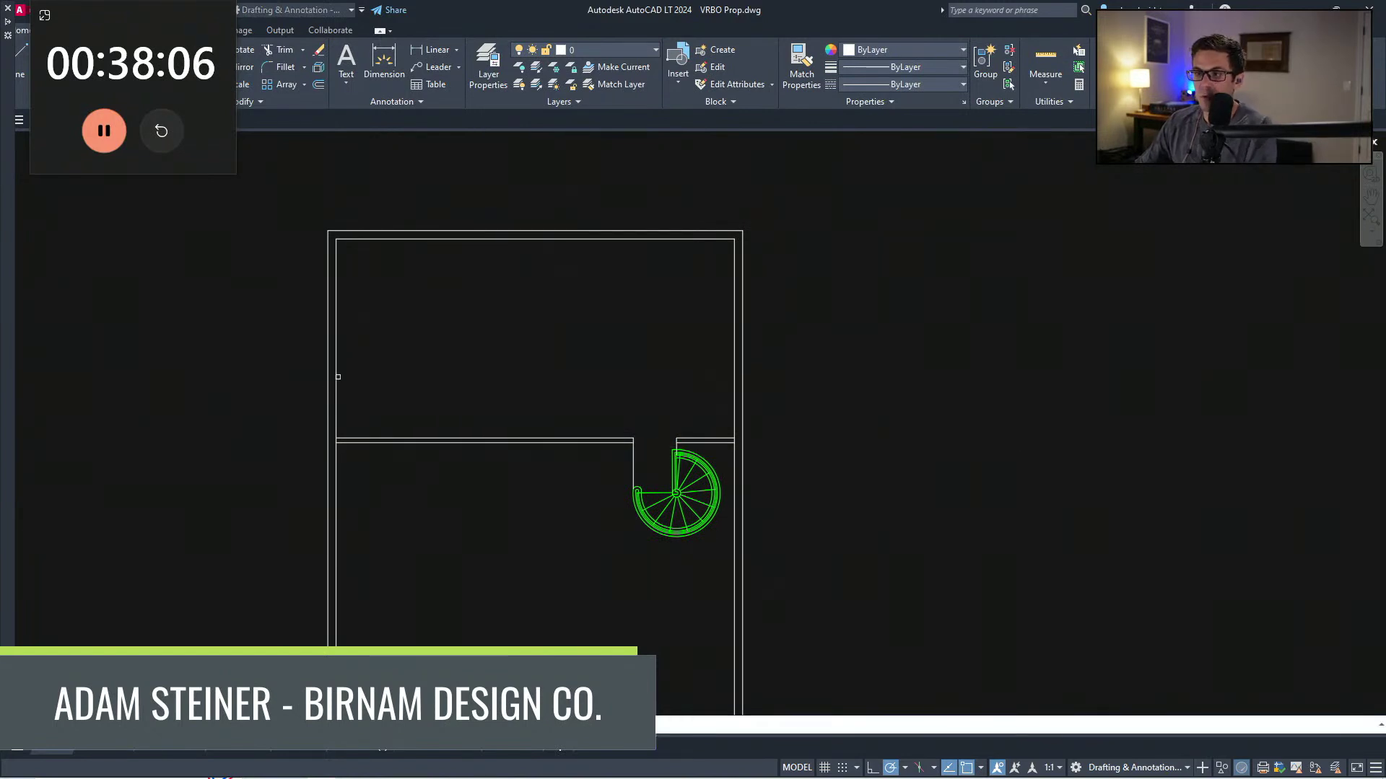
left_click(337, 376)
left_click(466, 372)
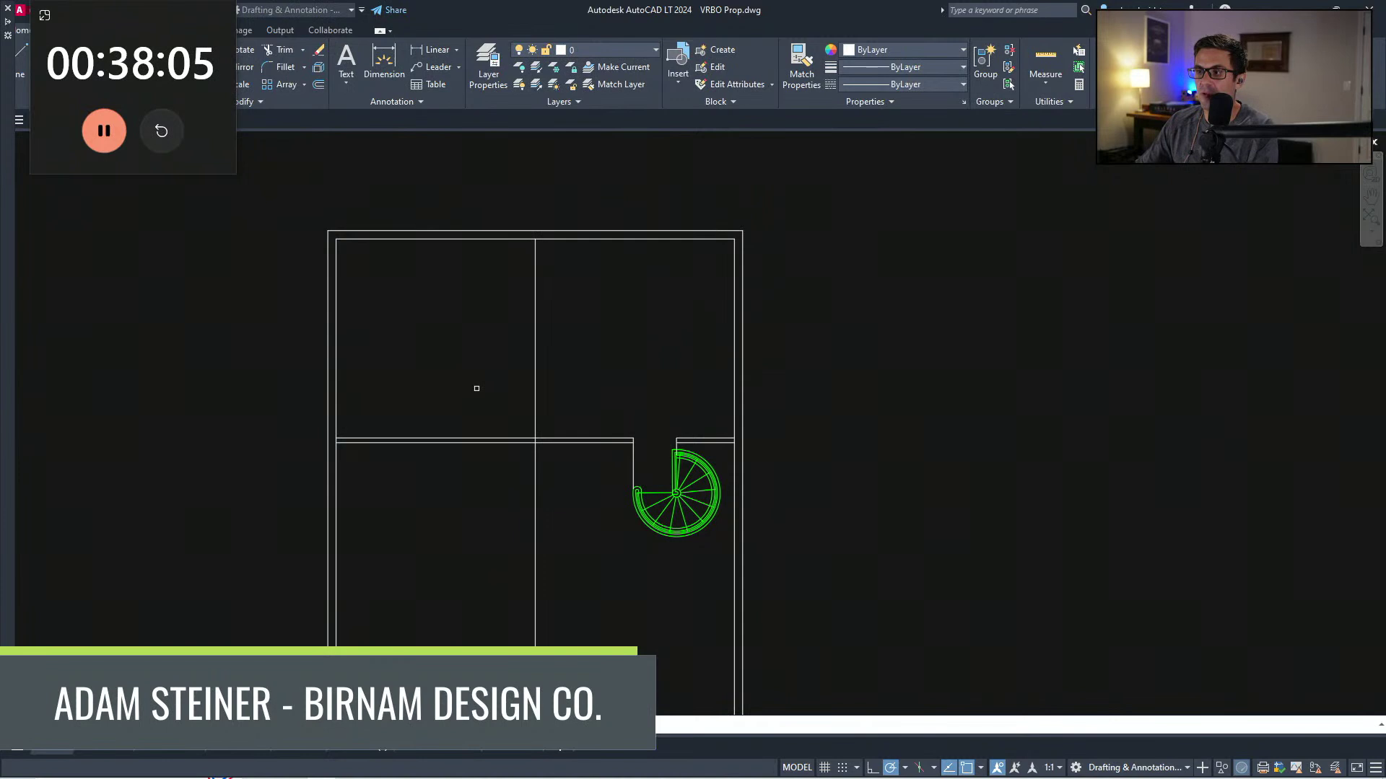
left_click(535, 465)
key("space")
type("o")
key("space")
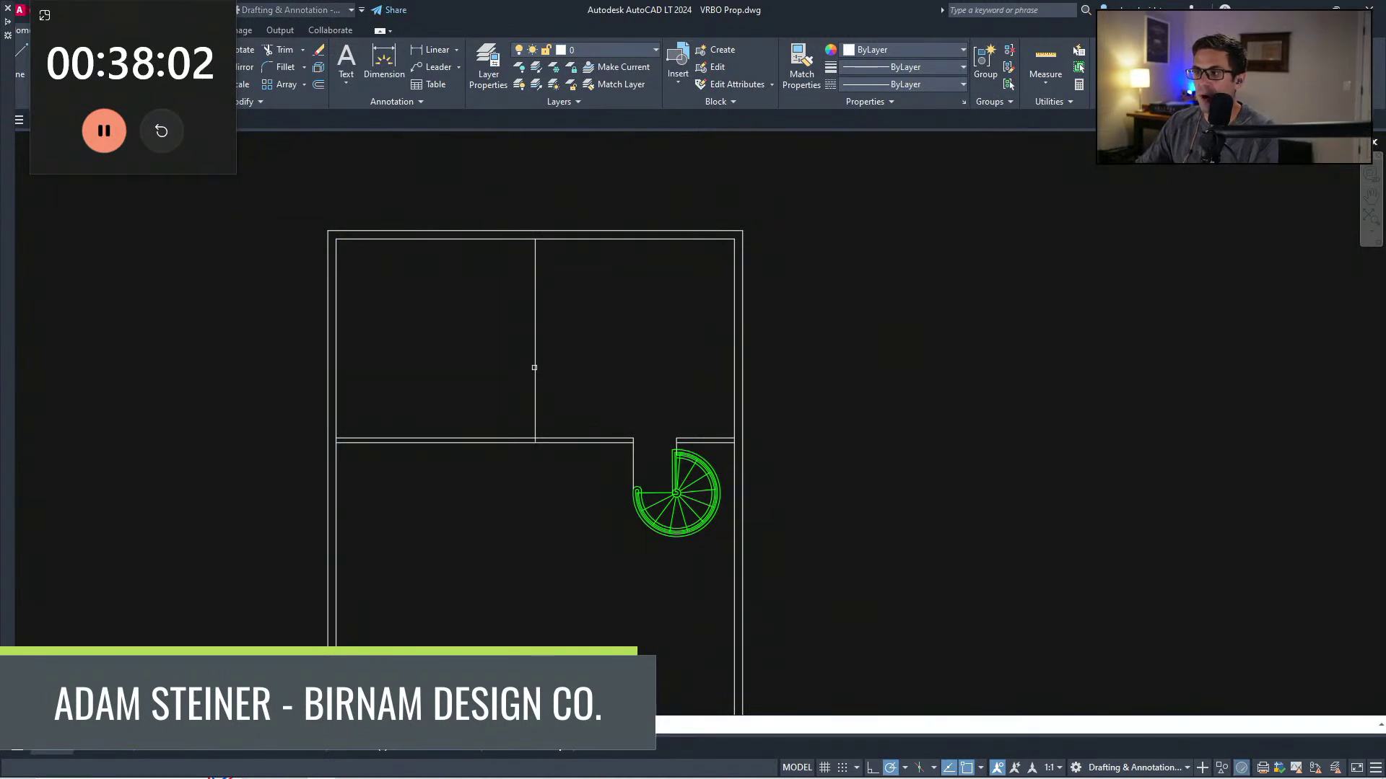
Step: Compare the ground floor's bedroom and bathroom layout with the two upper-floor rooms either side of the central partition
scroll(534, 367, "down", 5)
scroll(581, 380, "up", 4)
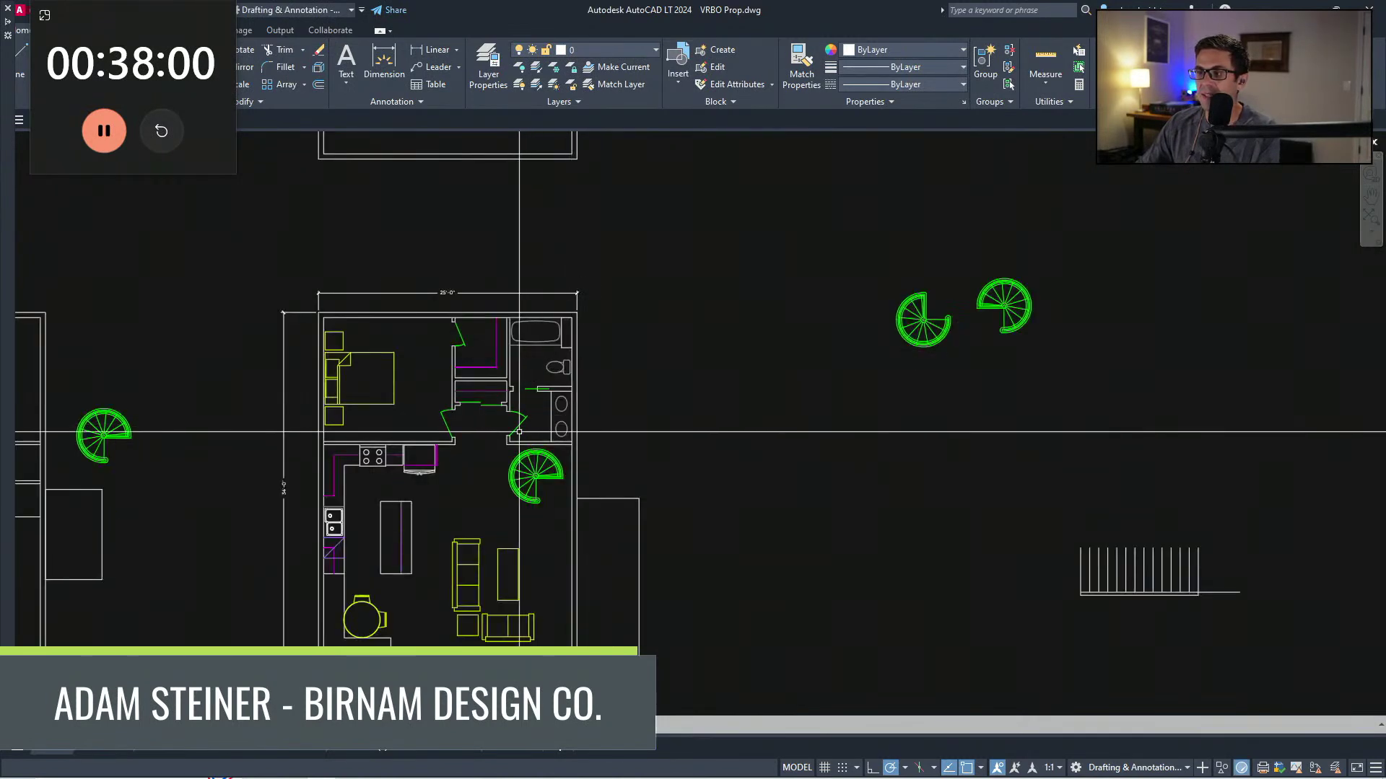
scroll(519, 432, "down", 4)
scroll(510, 377, "up", 4)
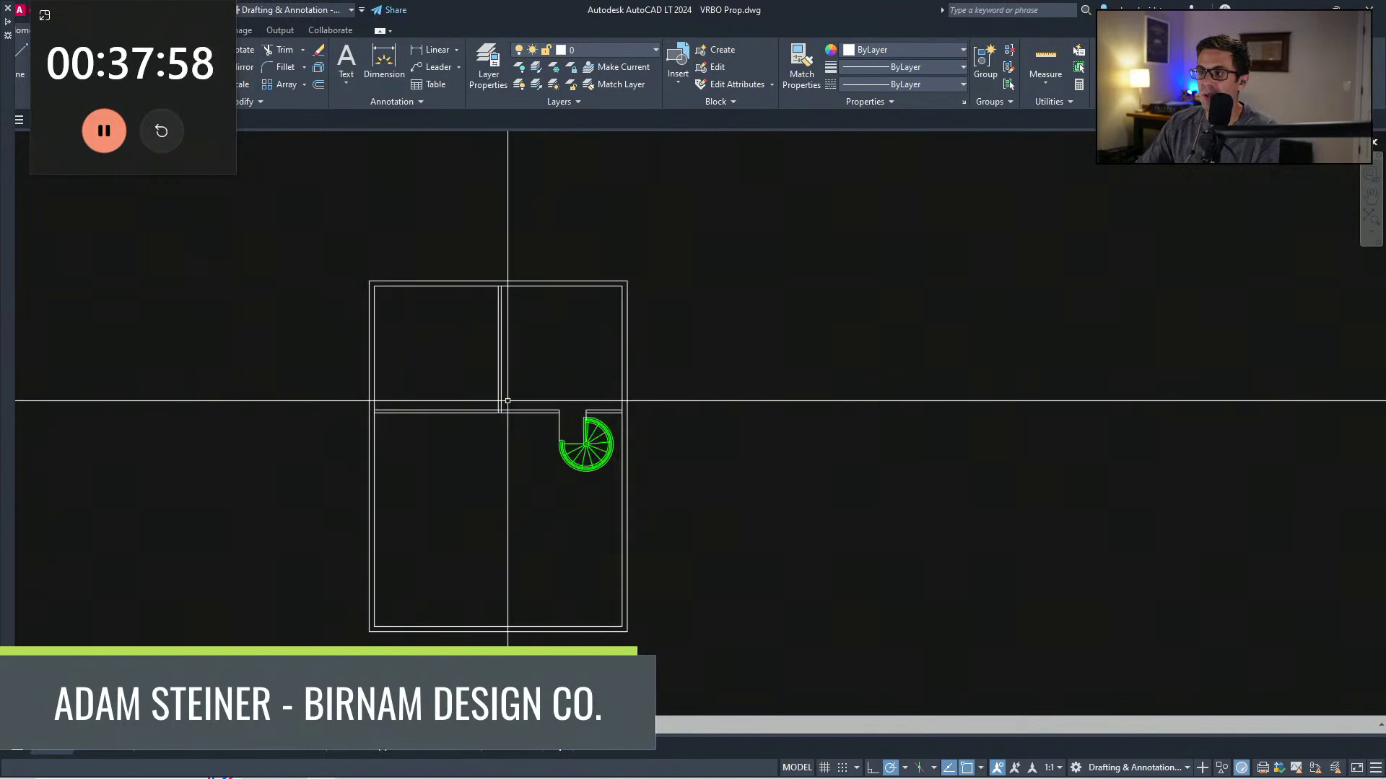
left_click(489, 426)
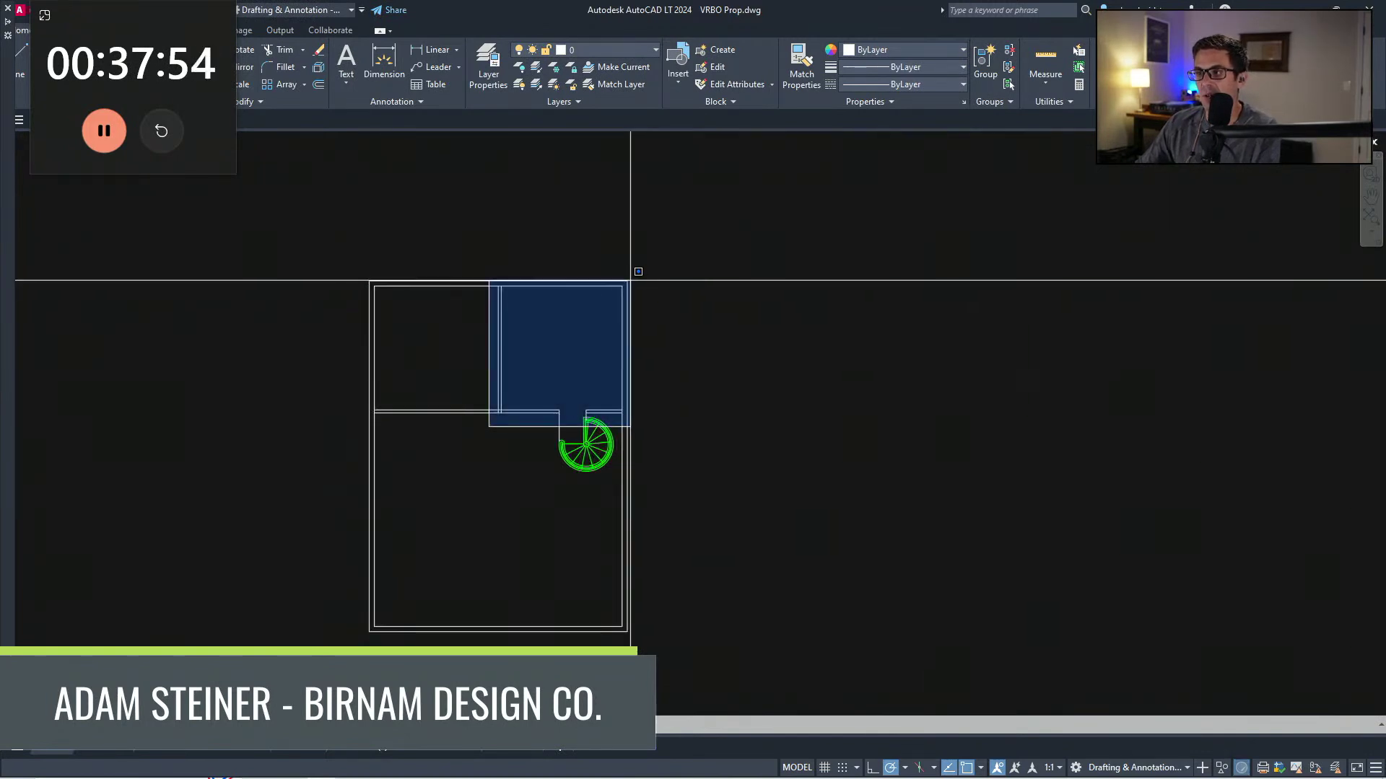
left_click(632, 281)
left_click(346, 421)
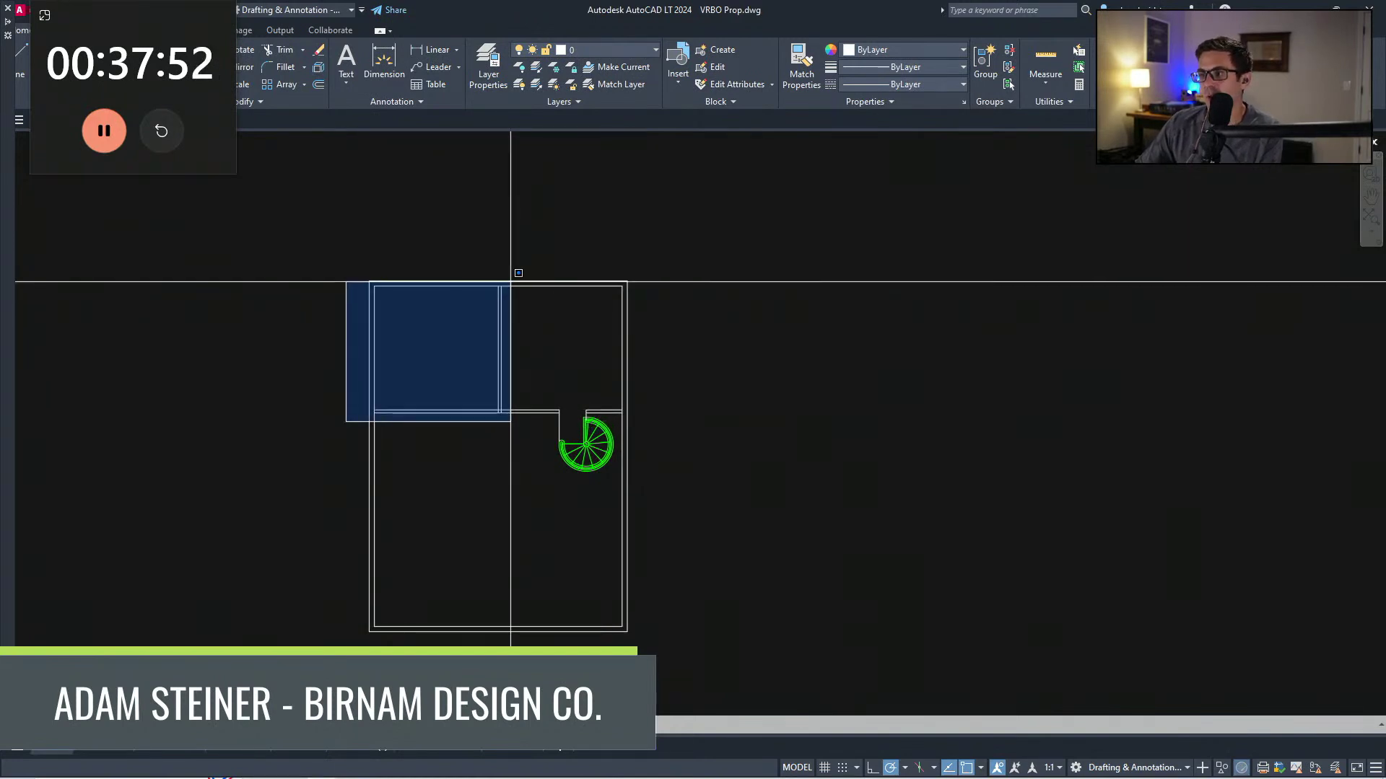
left_click(511, 292)
Step: Delete both lines of the central vertical partition in the upper floor's rear room
left_click(530, 374)
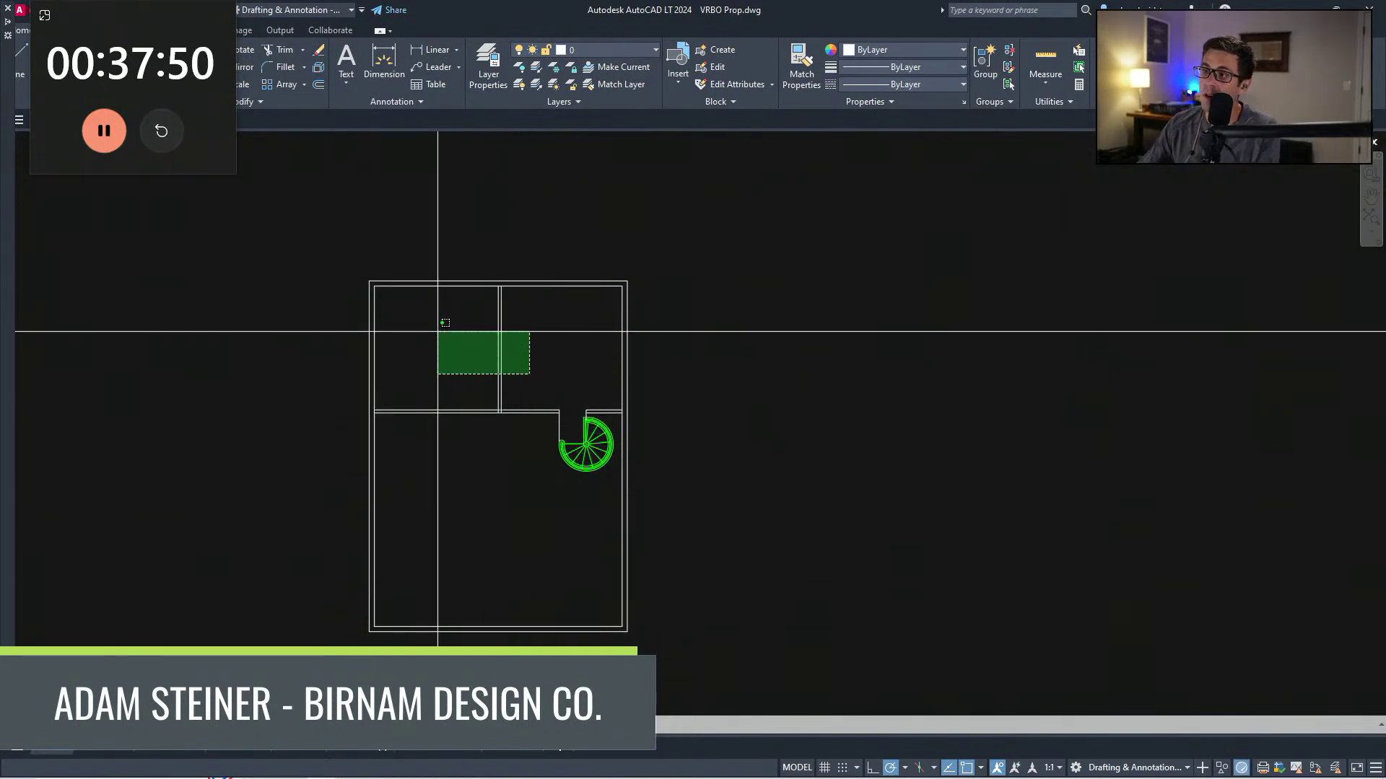
left_click(437, 333)
key("Delete")
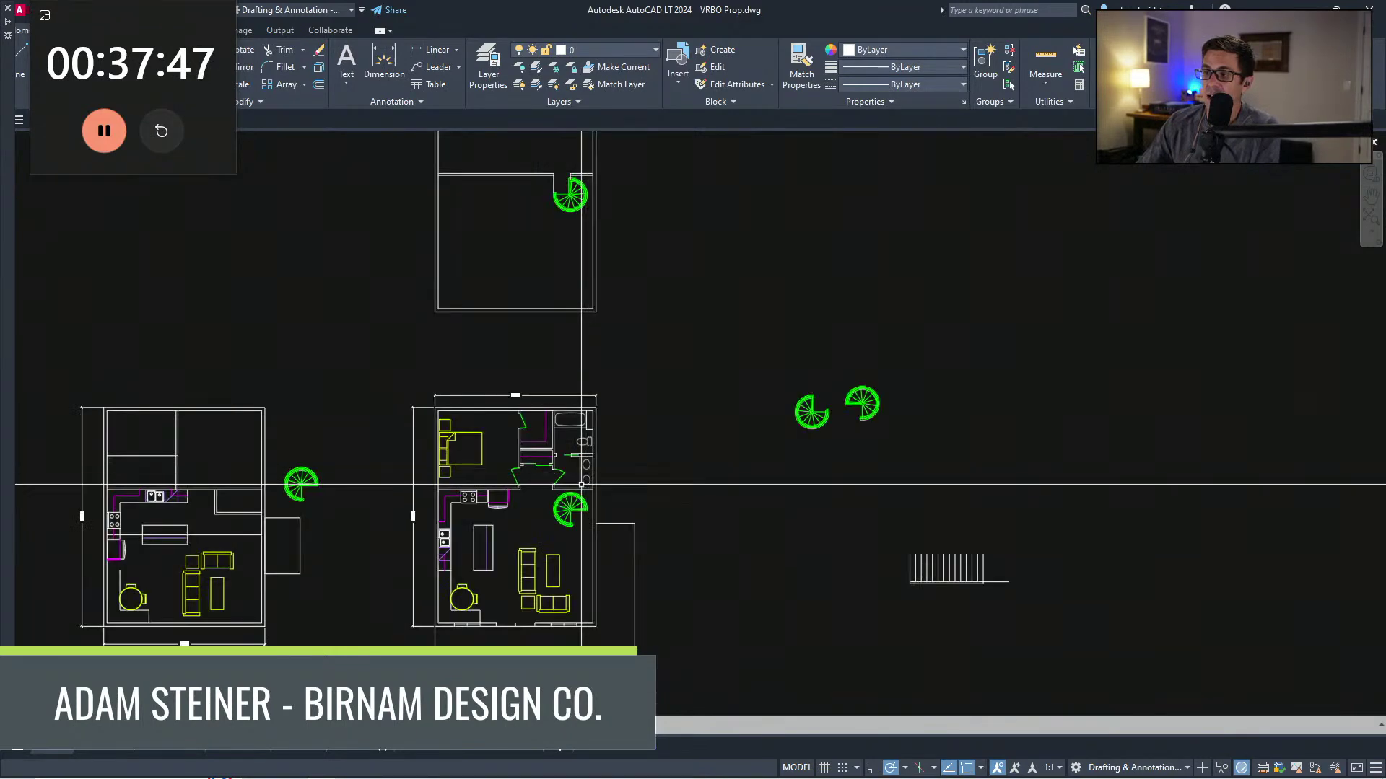
Step: Copy the ground floor's bedroom furniture, closets, doors and bathroom to the upper floor plan, using the outer wall corner as base point
scroll(582, 481, "up", 4)
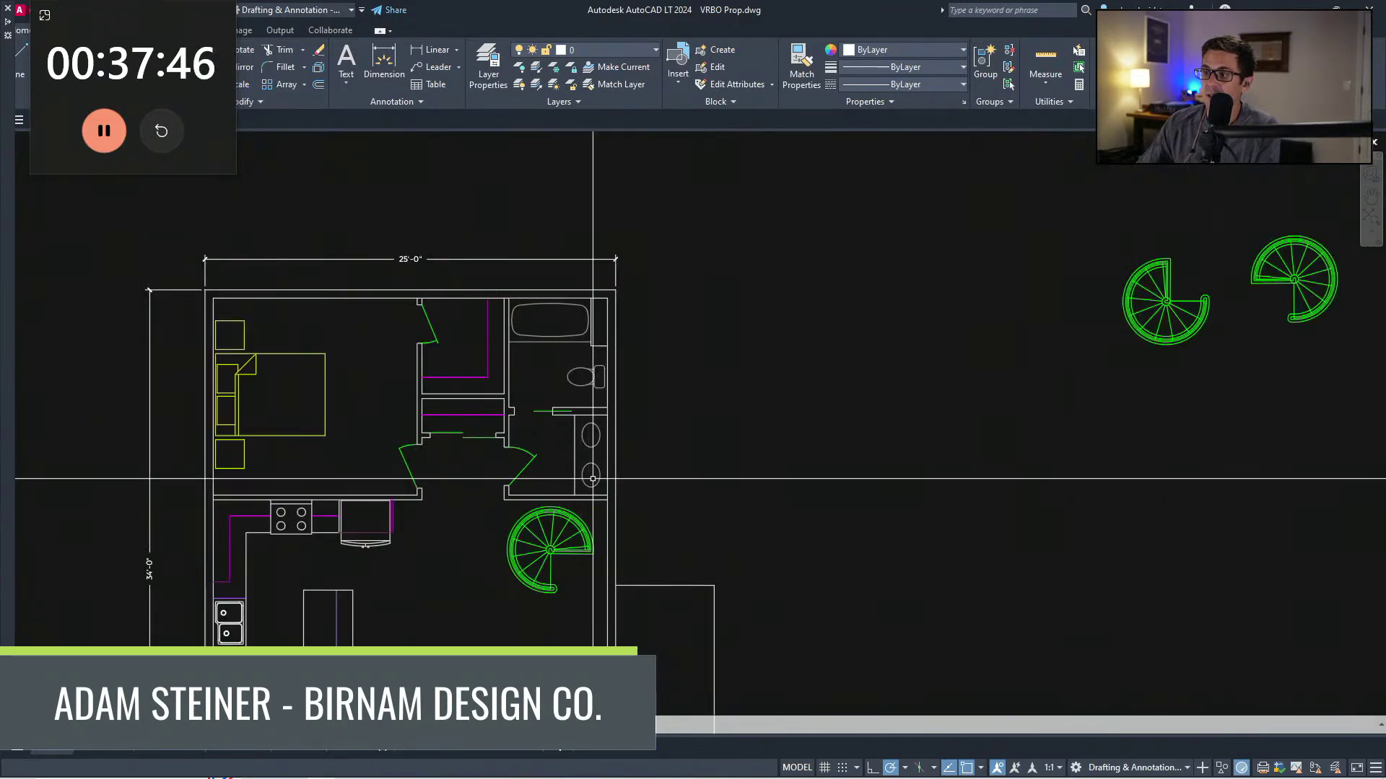
left_click(592, 478)
left_click(218, 309)
type("co")
key("space")
left_click(205, 290)
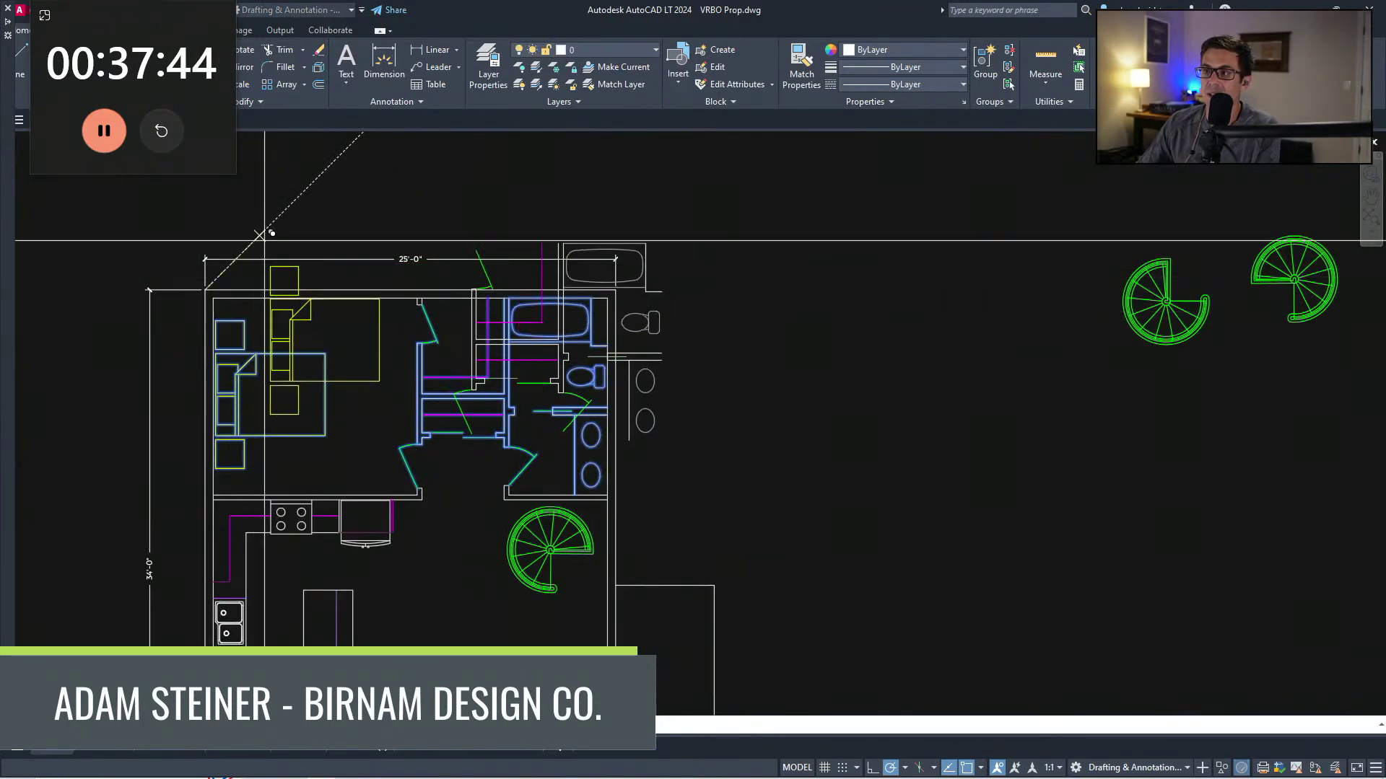
scroll(263, 240, "down", 4)
middle_click_drag(263, 240, 328, 620)
left_click(307, 329)
Step: Move the copied bedroom, closet and bathroom group straight up until its closet wall meets the rear inner wall line
scroll(537, 454, "up", 7)
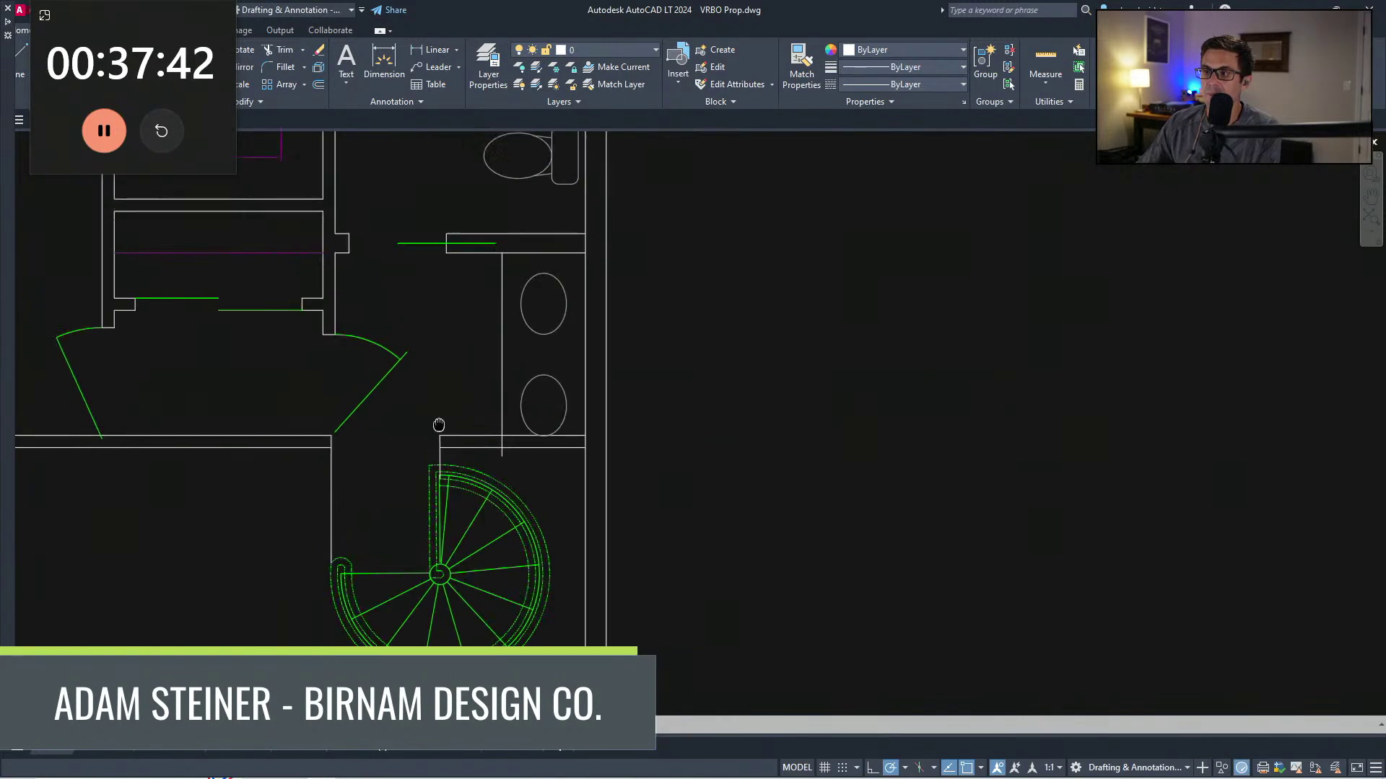
left_click(612, 546)
scroll(462, 340, "down", 2)
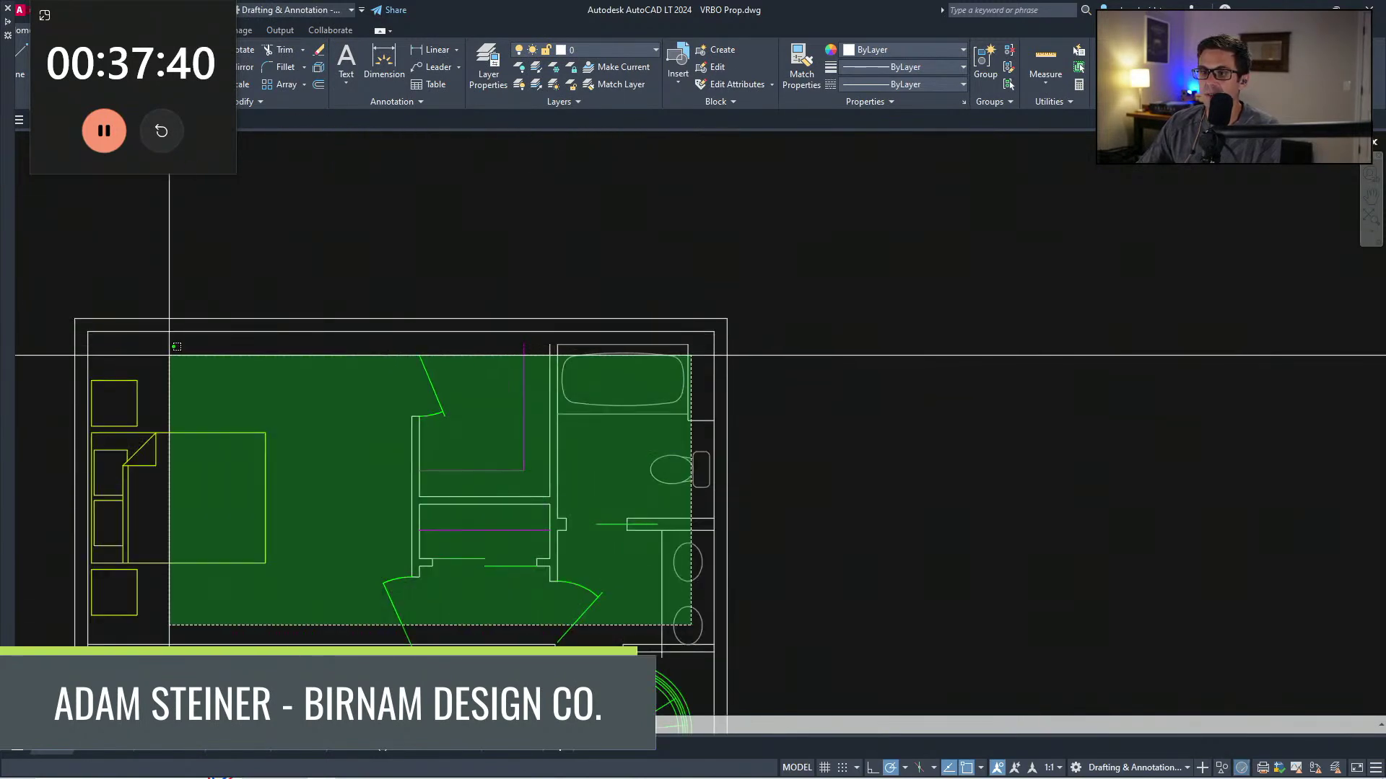
left_click(169, 355)
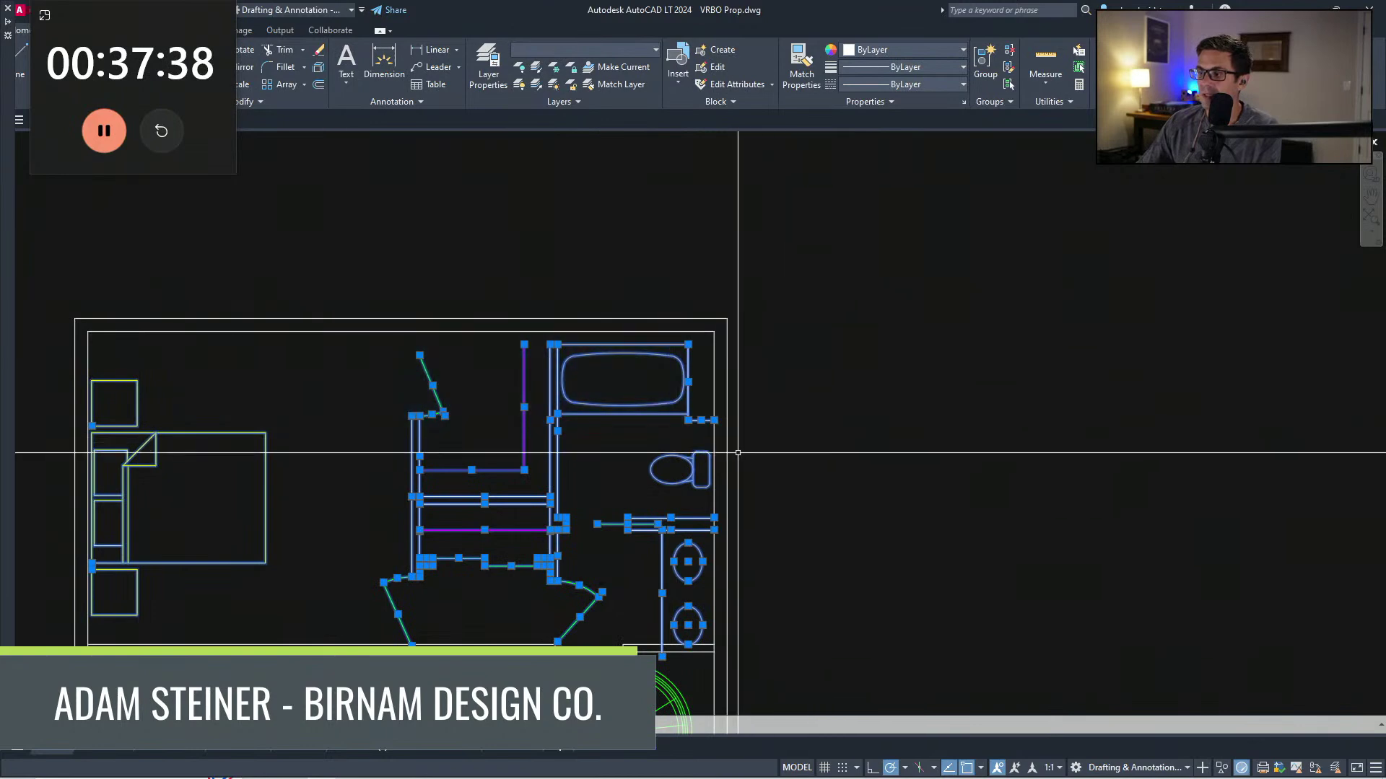
type("m")
key("space")
left_click(551, 344)
left_click(551, 329)
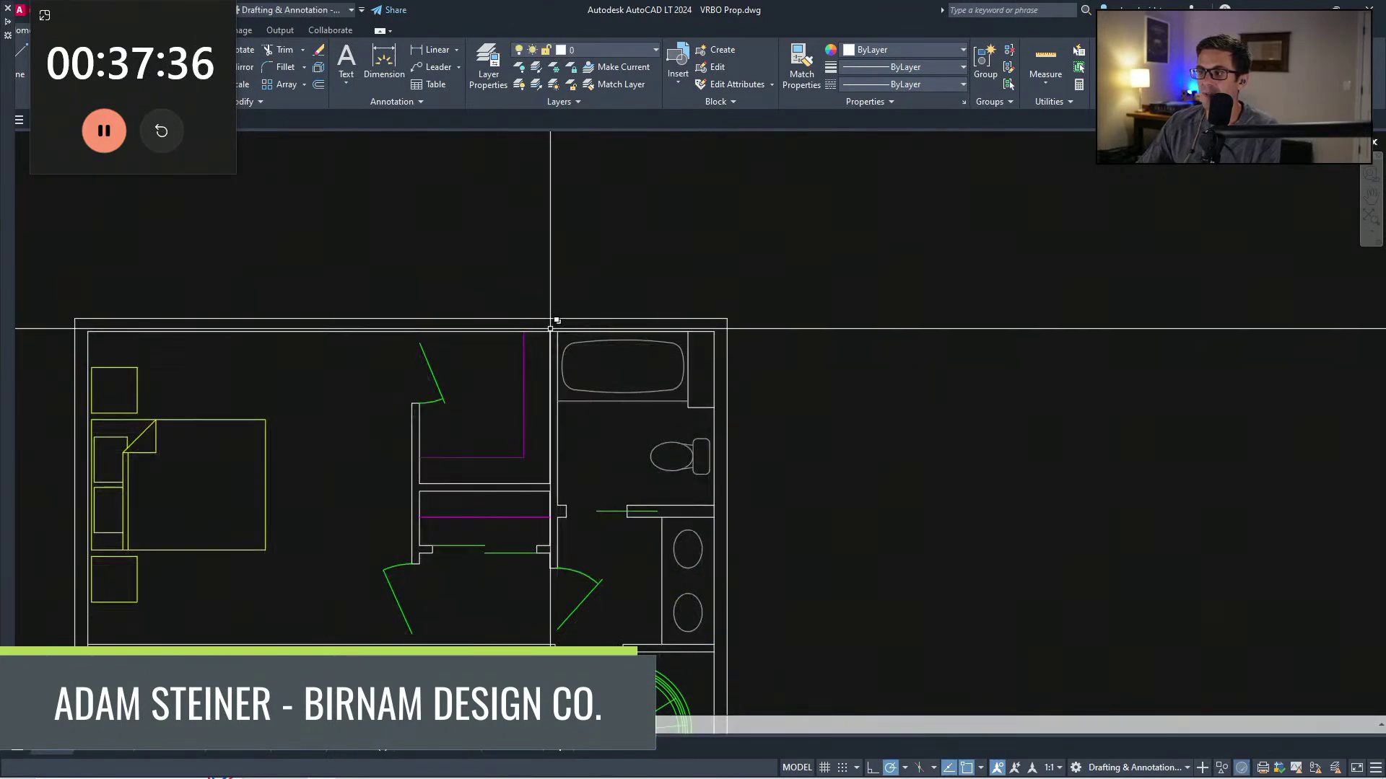
Step: Mirror the copied bedroom, closet and bathroom group about the plan's vertical centre axis, deleting the source
left_click(698, 626)
key("Escape")
left_click(705, 630)
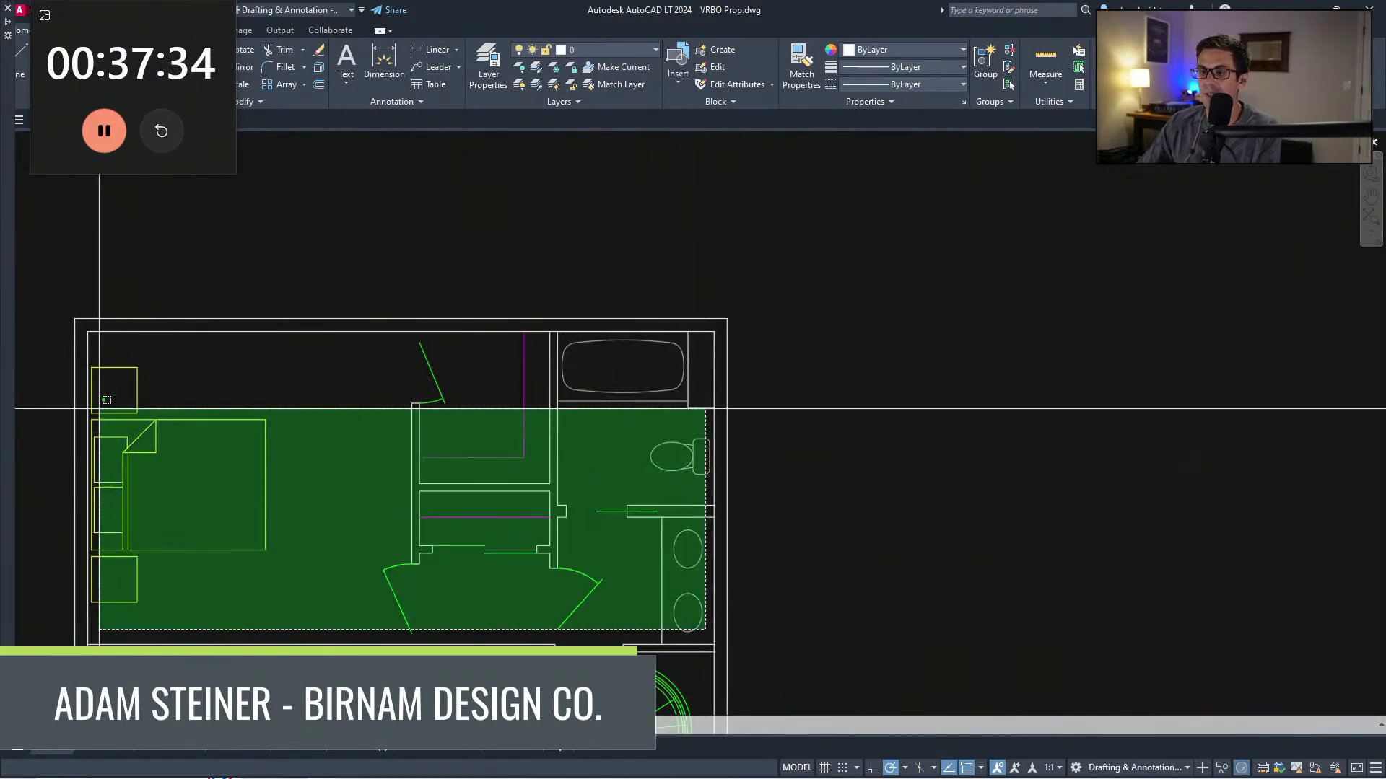
left_click(101, 345)
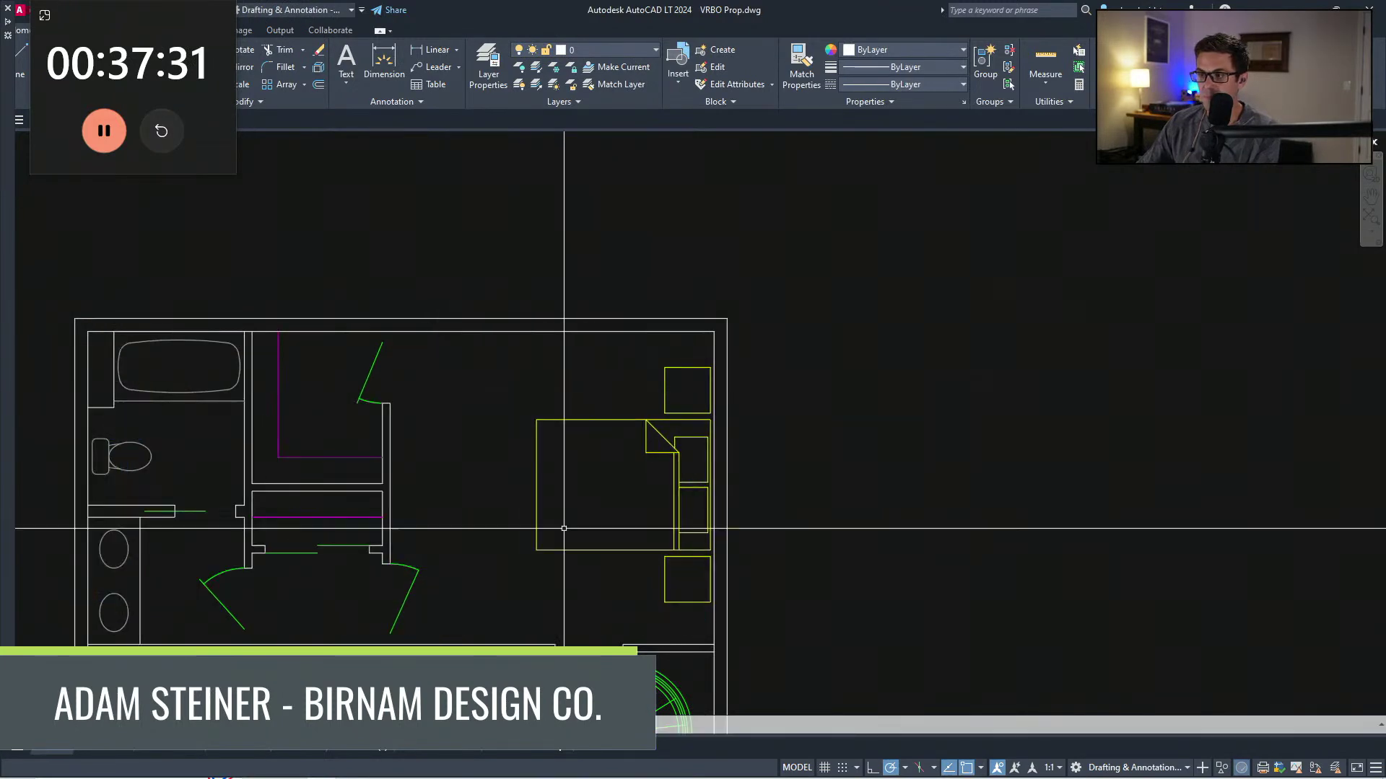
Step: Examine the upper floor's mirrored layout around the stair opening and compare it with the ground floor plan
scroll(570, 552, "down", 2)
scroll(811, 532, "up", 4)
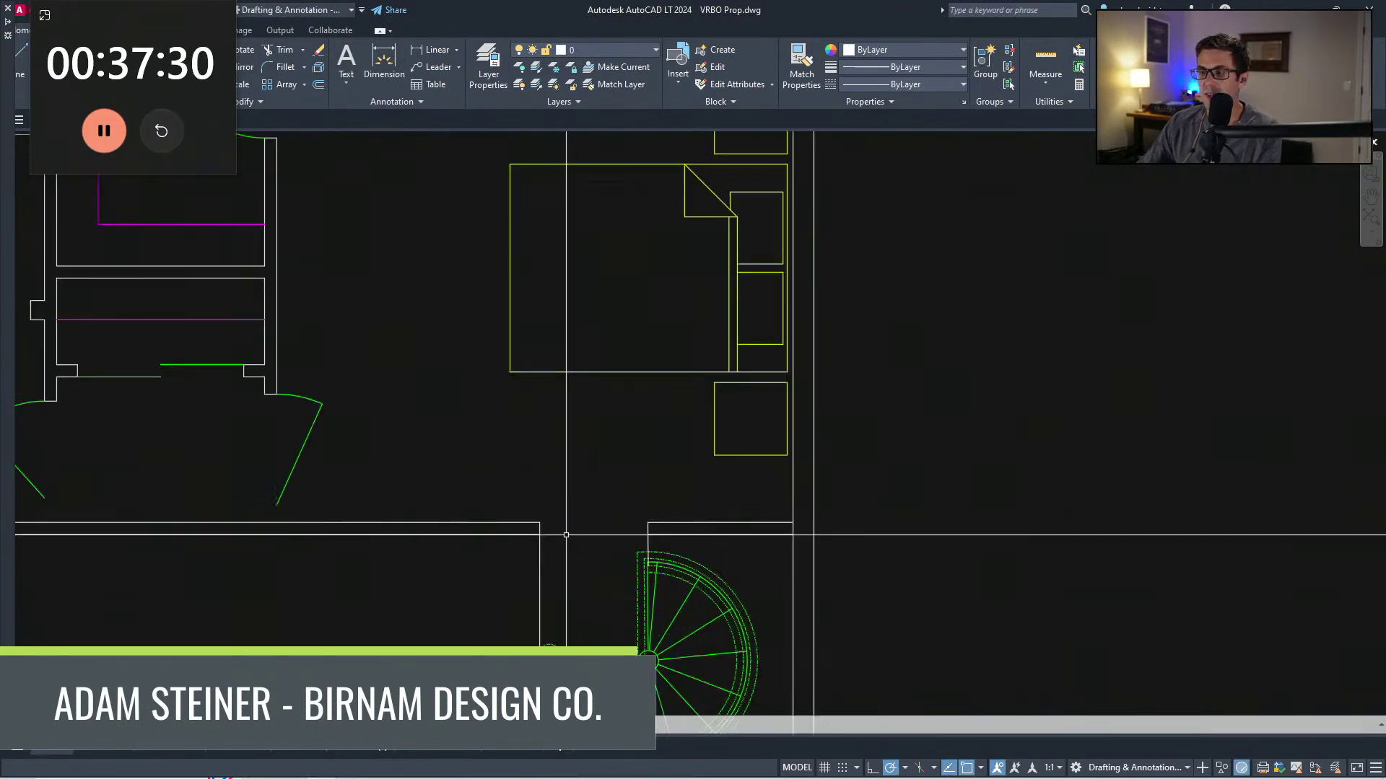
left_click(515, 543)
scroll(691, 513, "down", 4)
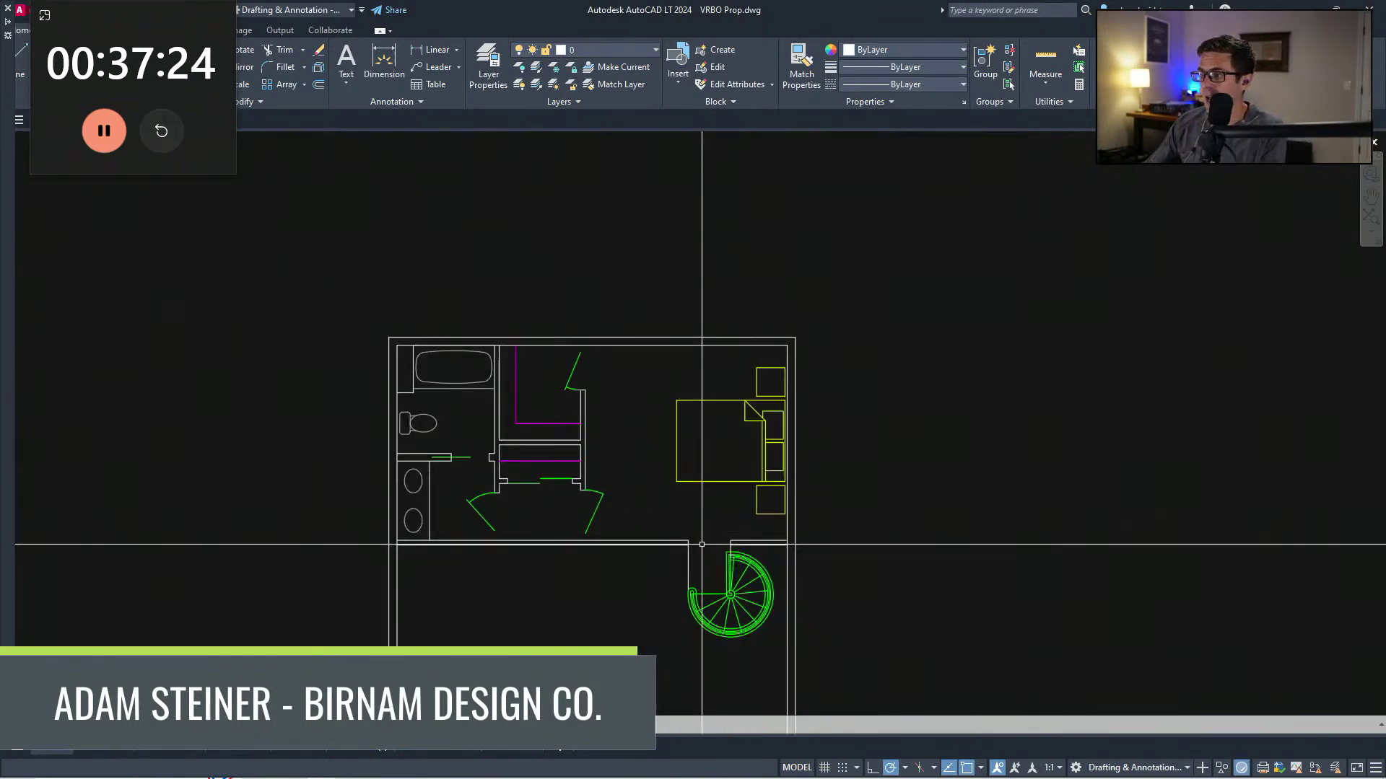
scroll(614, 483, "down", 2)
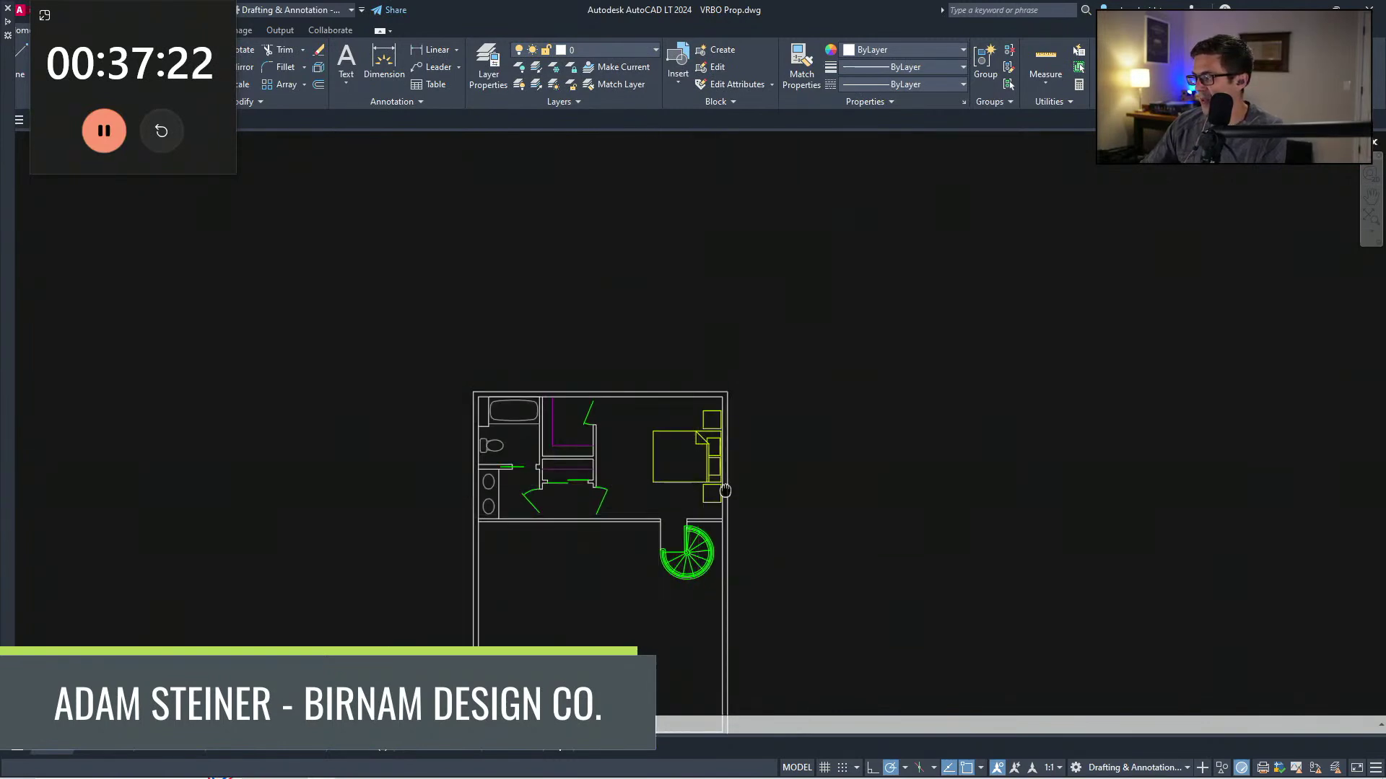
middle_click_drag(725, 491, 698, 453)
scroll(698, 454, "down", 2)
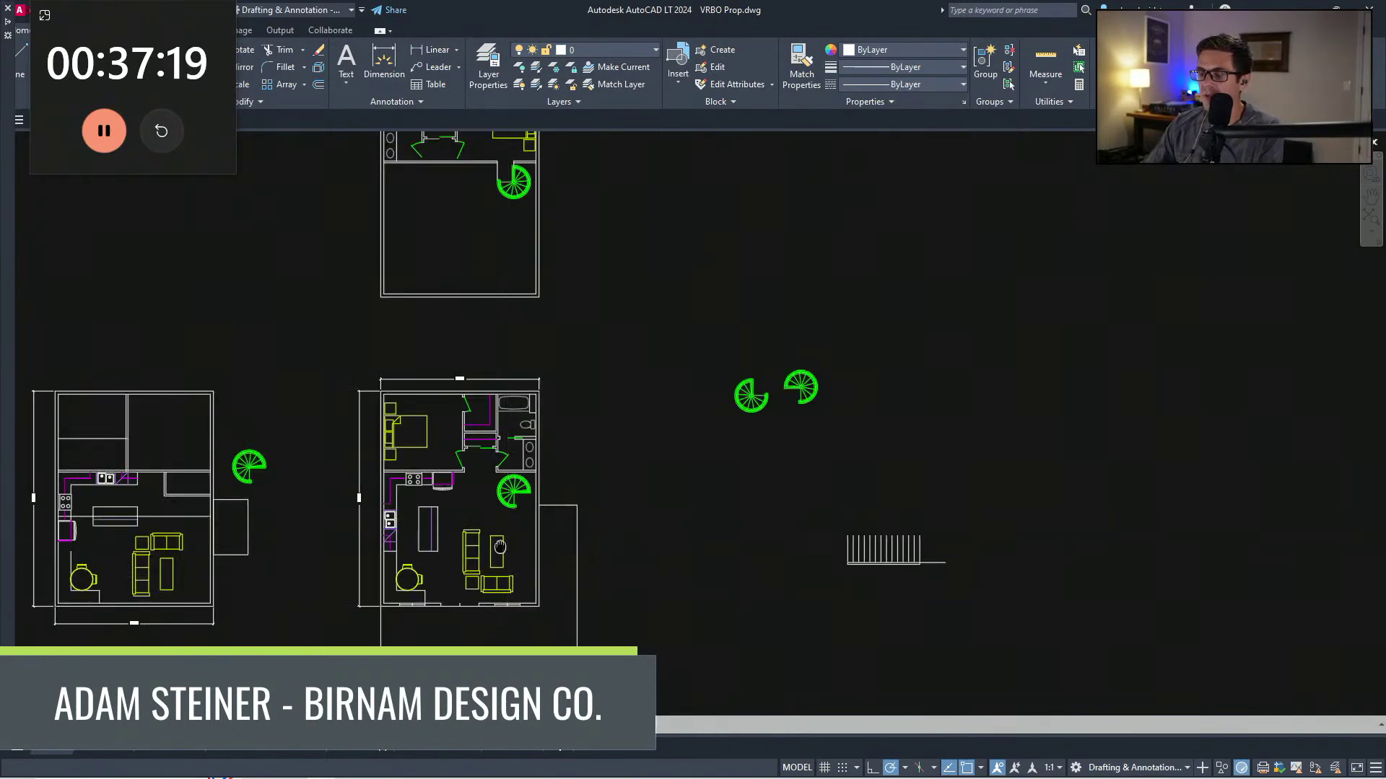
middle_click_drag(454, 343, 496, 613)
scroll(501, 401, "up", 2)
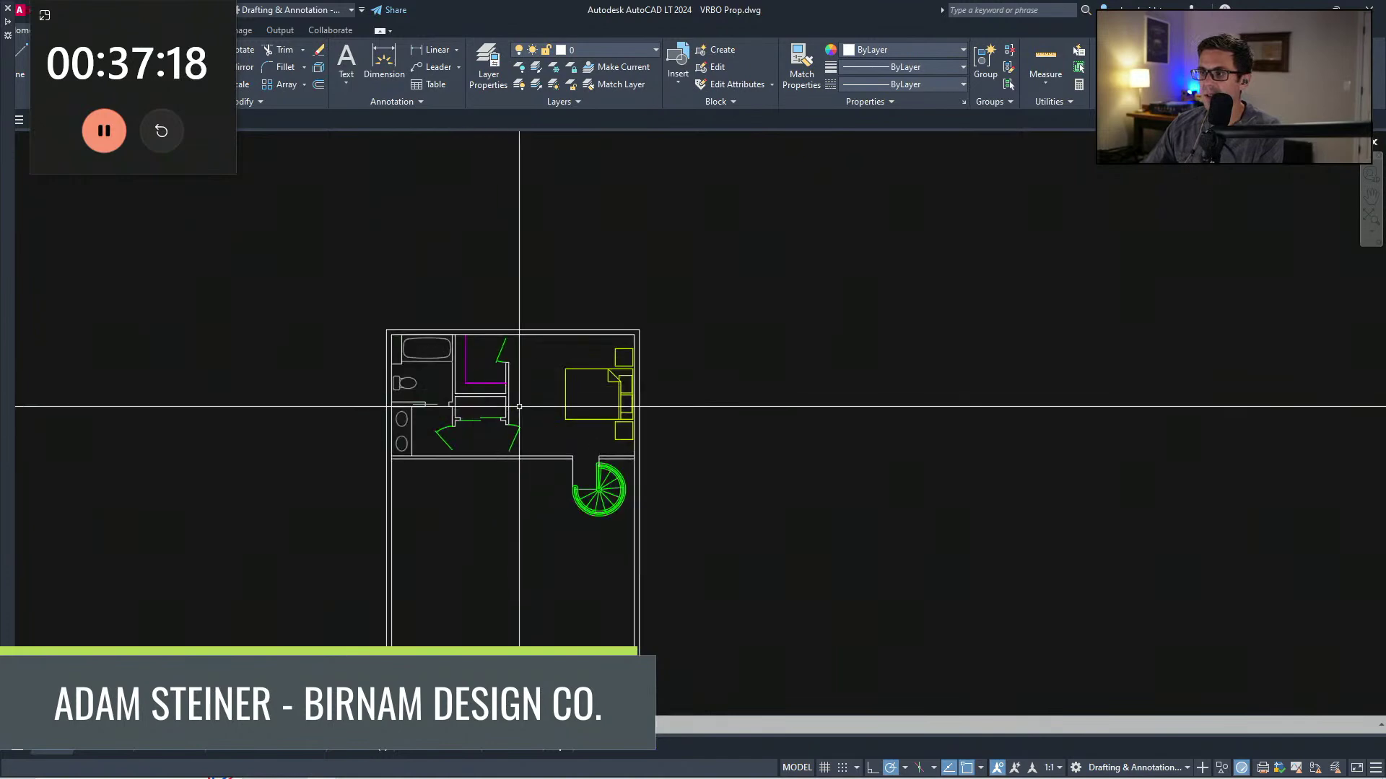
Step: Try moving the mirrored bedroom, closet and bathroom group out above the upper floor plan, and undo the move
scroll(575, 425, "up", 2)
left_click(661, 468)
left_click(277, 293)
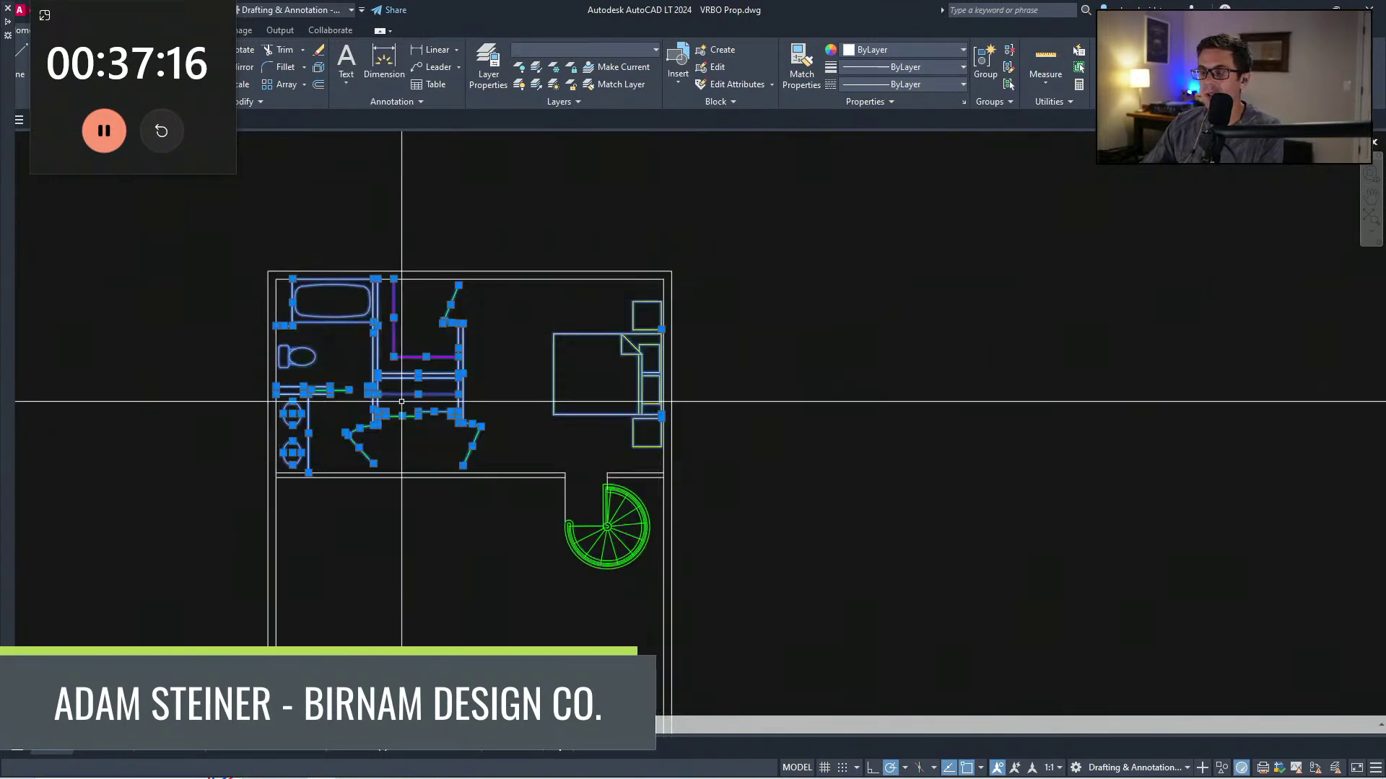
key("Escape")
left_click(643, 460)
left_click(280, 300)
type("m")
key("space")
left_click(377, 393)
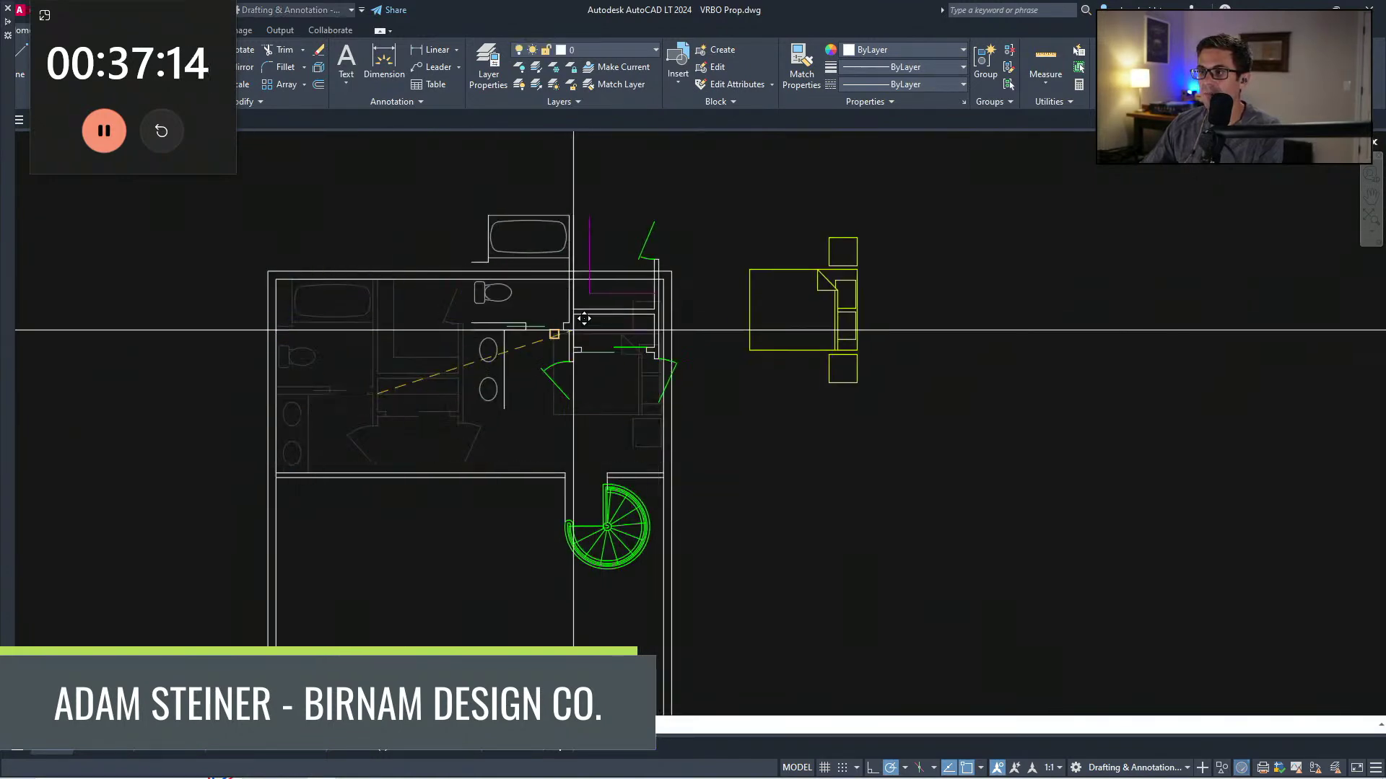
scroll(422, 414, "down", 2)
left_click(394, 230)
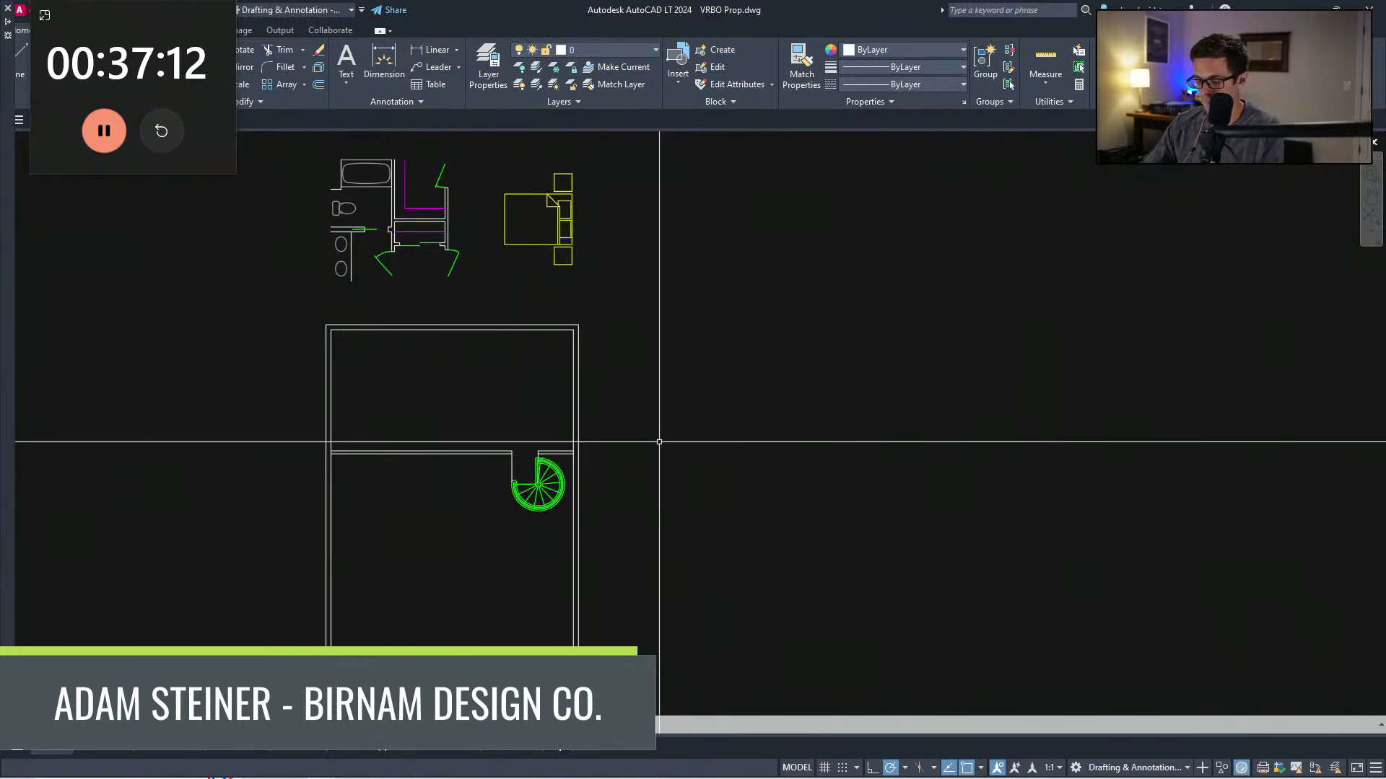
key("ctrl+z")
Step: Draw a horizontal line about 40 feet long in the empty area below the ground floor plan
middle_click_drag(427, 425, 425, 282)
scroll(462, 280, "down", 8)
middle_click_drag(581, 480, 570, 433)
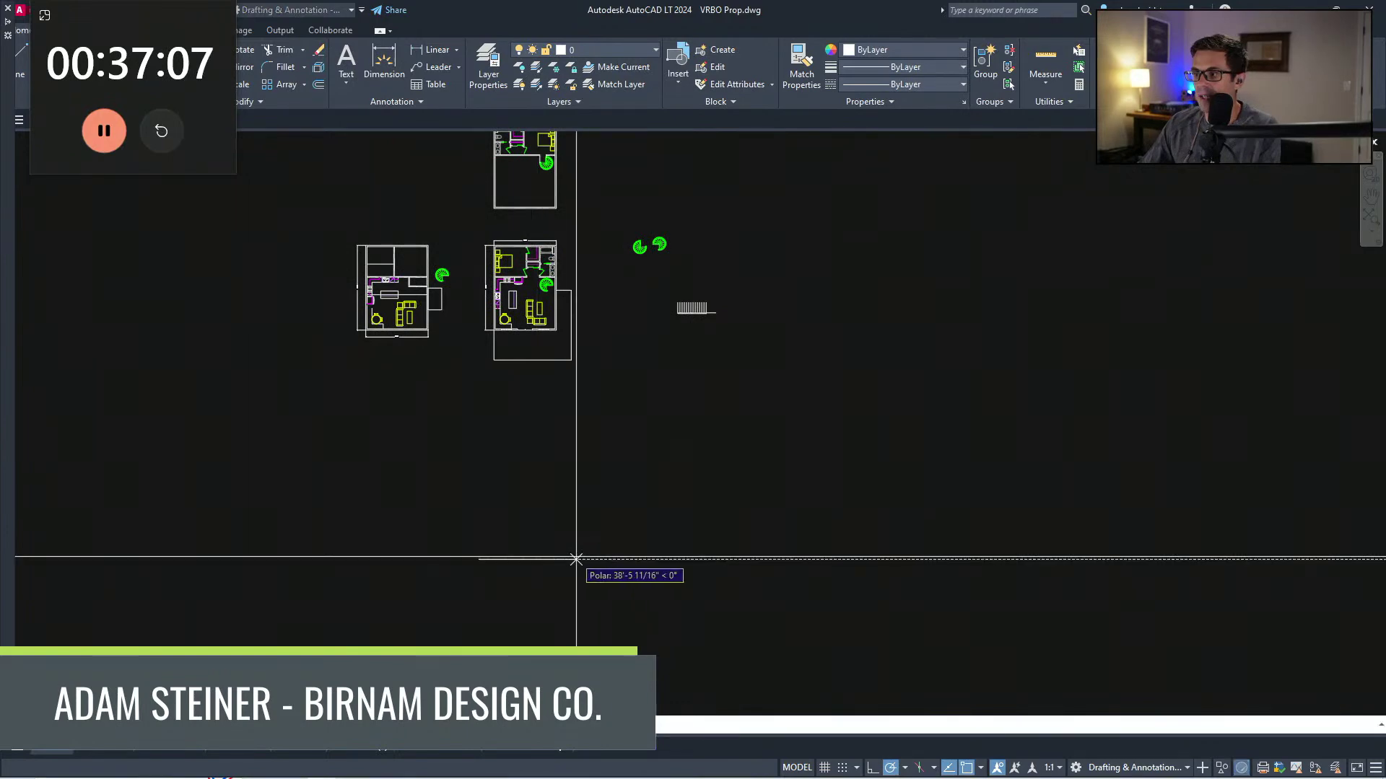
left_click(581, 559)
key("space")
key("space")
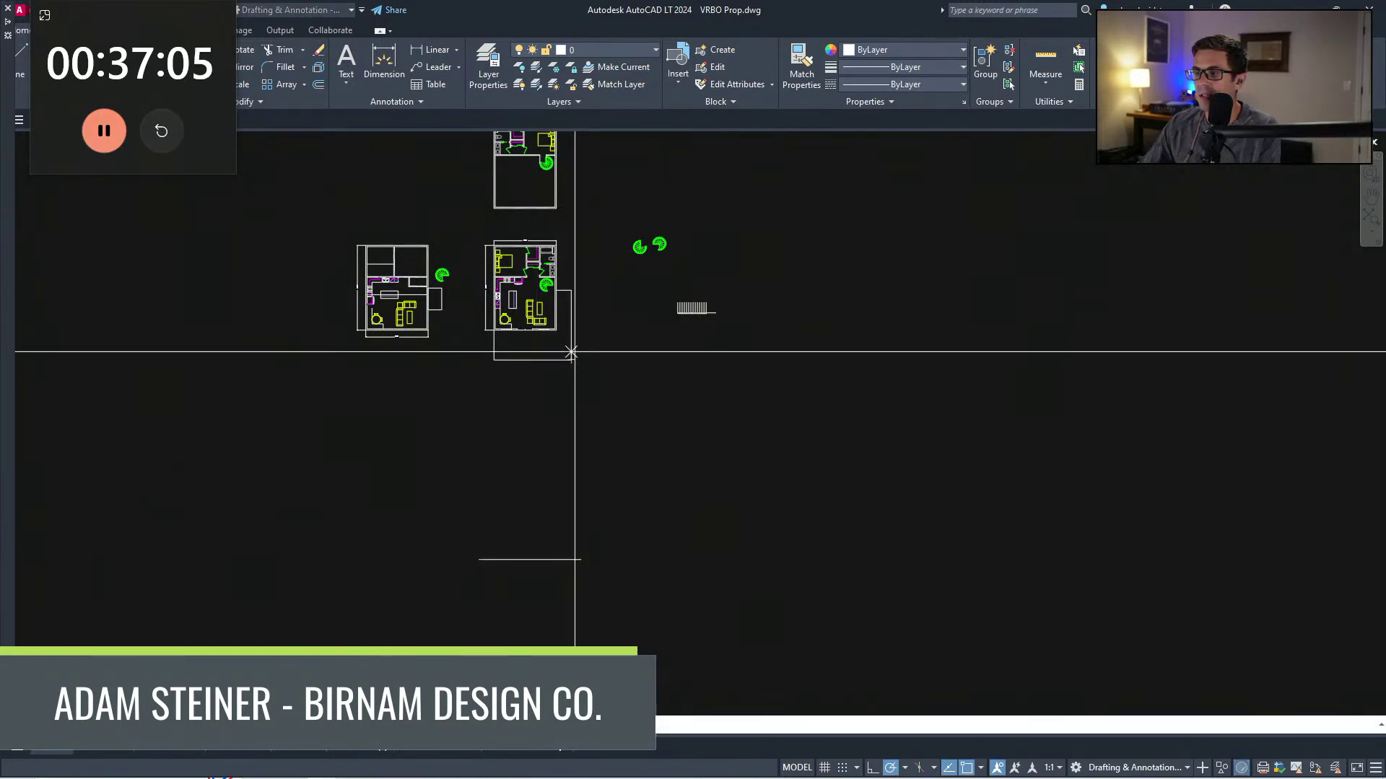
Step: Delete the magenta shelf line inside the ground floor's hall closet
scroll(571, 352, "up", 10)
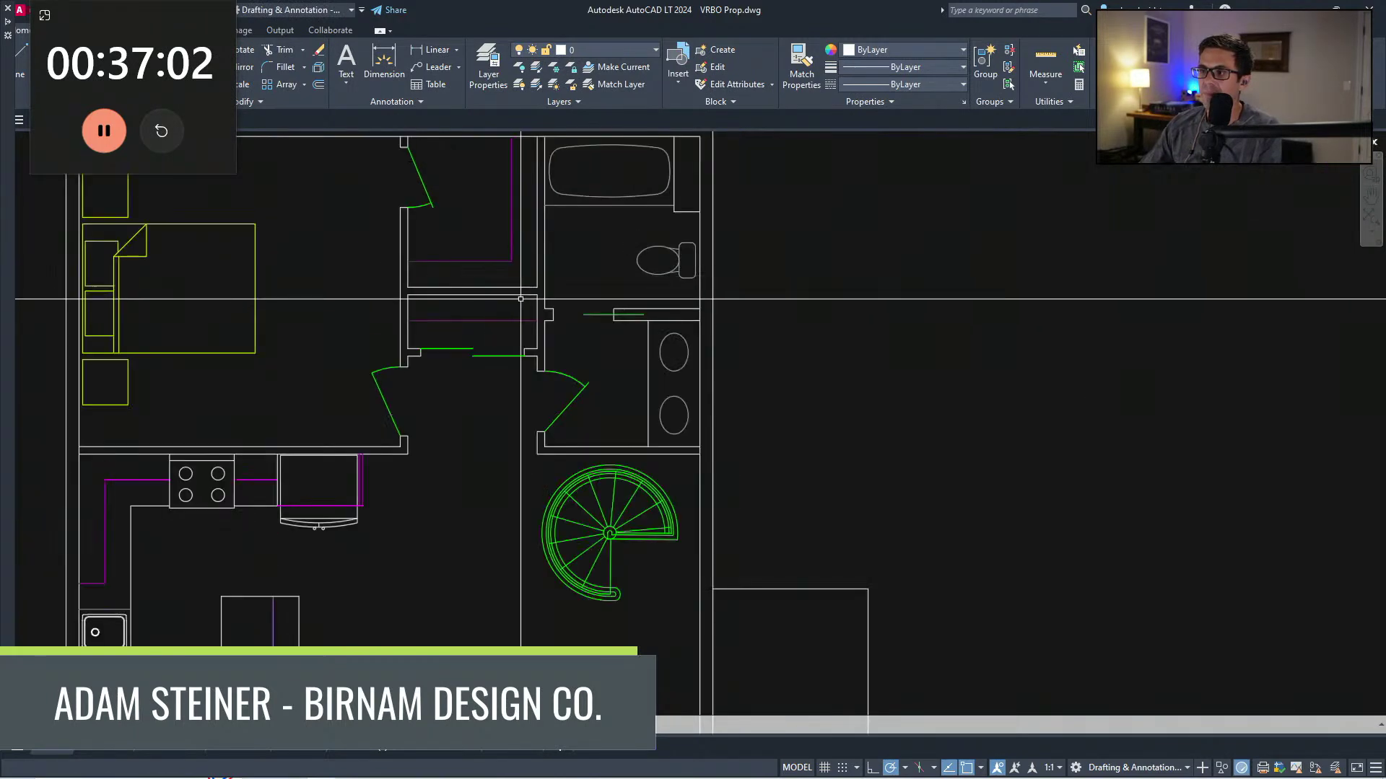
scroll(501, 367, "up", 2)
left_click(458, 316)
key("Delete")
Step: Examine the ground floor's hall closet, bathroom, stair and living area layout
scroll(455, 306, "down", 2)
middle_click_drag(454, 306, 476, 430)
scroll(550, 457, "down", 3)
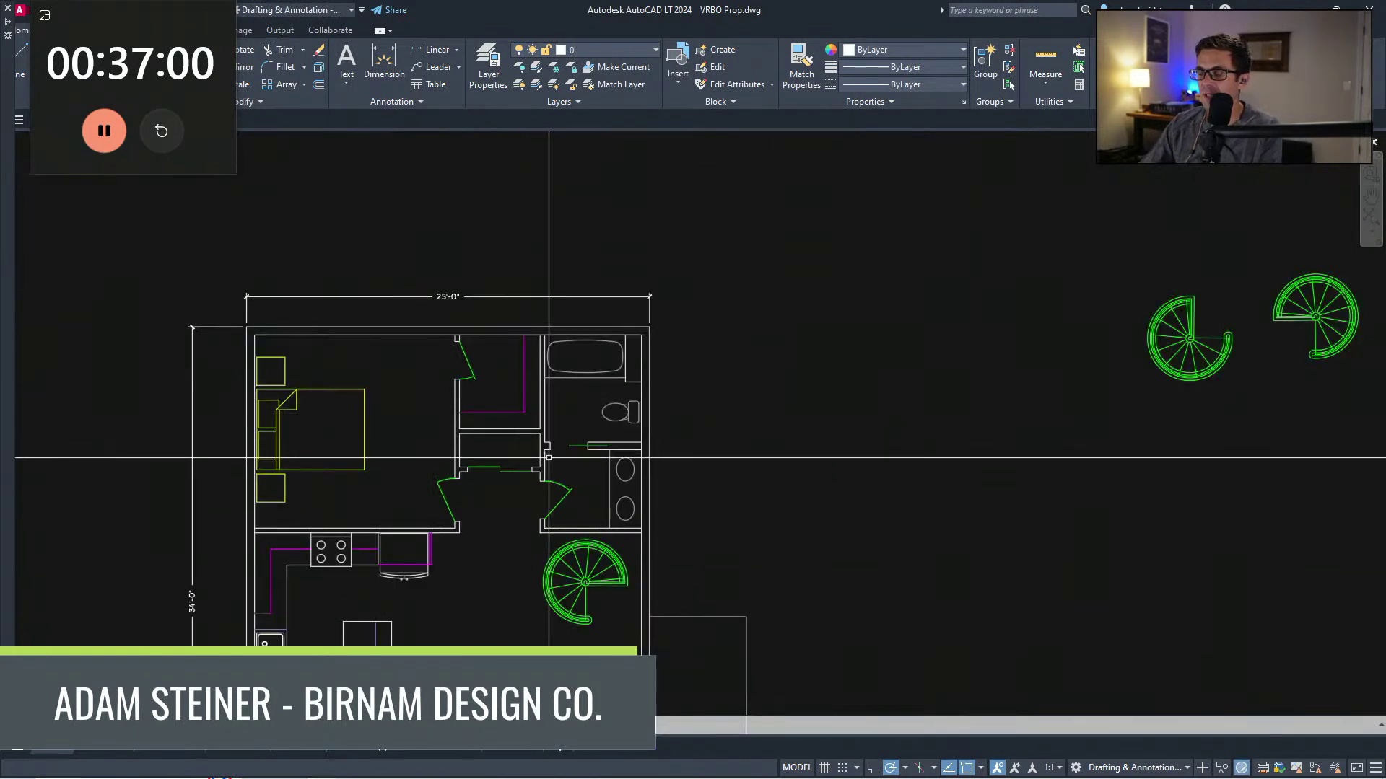
scroll(565, 458, "up", 5)
middle_click_drag(565, 458, 554, 453)
scroll(560, 576, "down", 4)
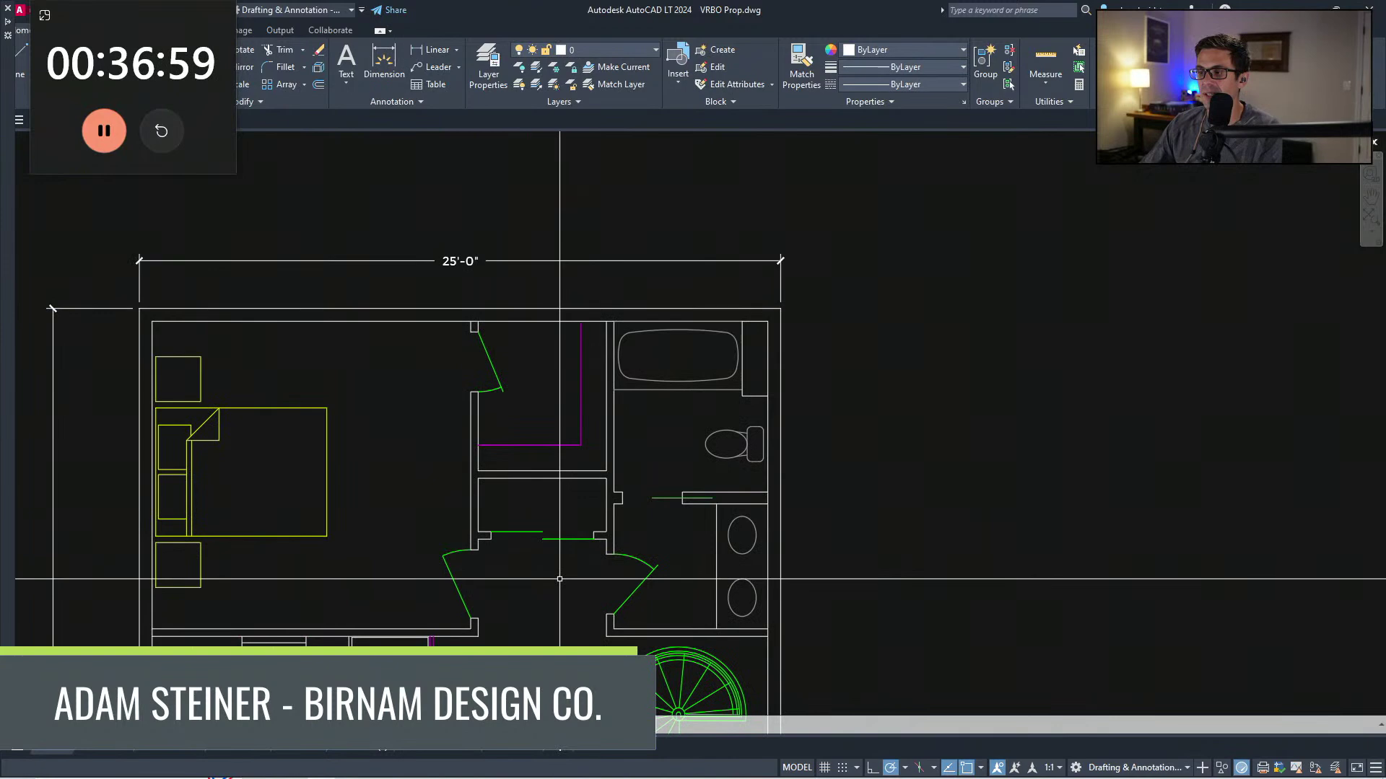
scroll(560, 579, "down", 2)
mouse_move(560, 578)
middle_mouse_down()
mouse_move(550, 272)
mouse_move(546, 284)
middle_mouse_up()
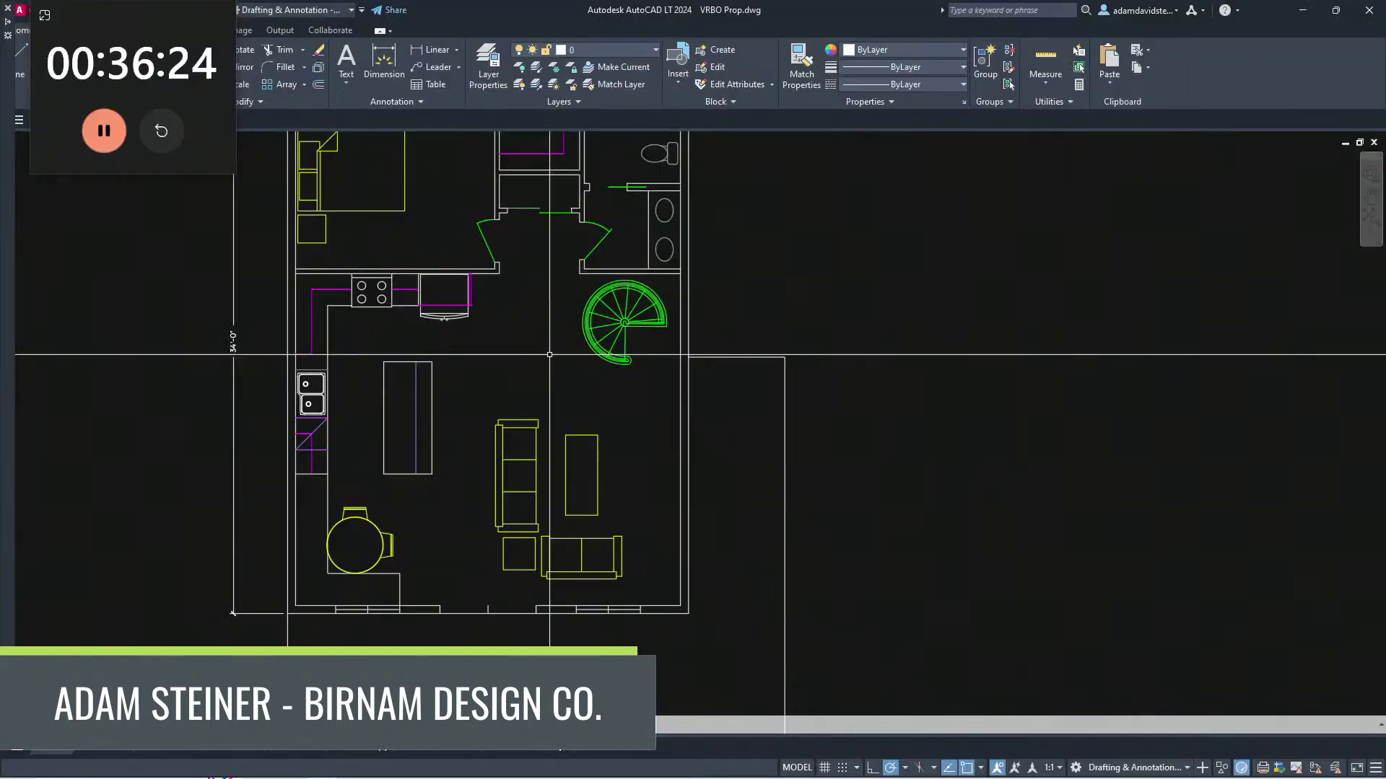
middle_click_drag(496, 297, 453, 446)
scroll(509, 349, "up", 6)
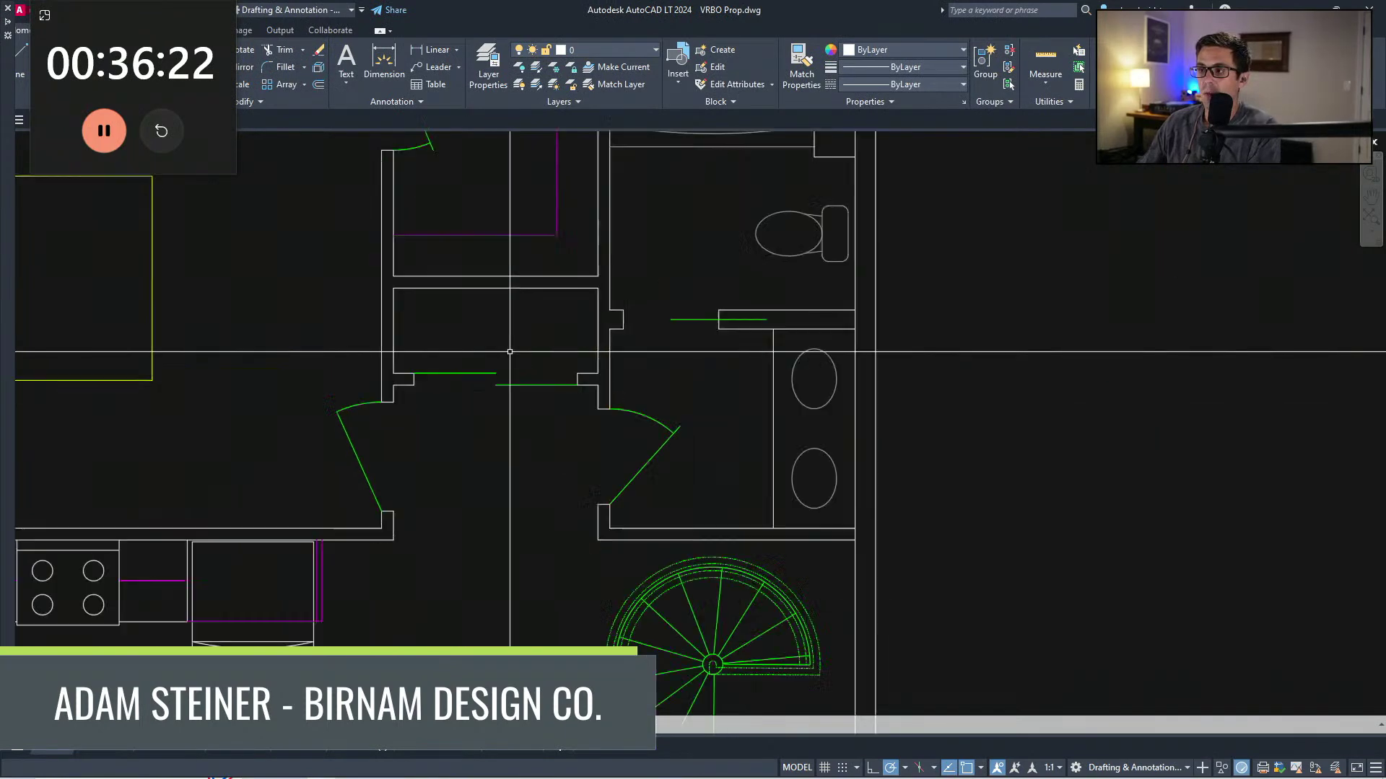
middle_click_drag(516, 357, 510, 419)
scroll(510, 419, "down", 2)
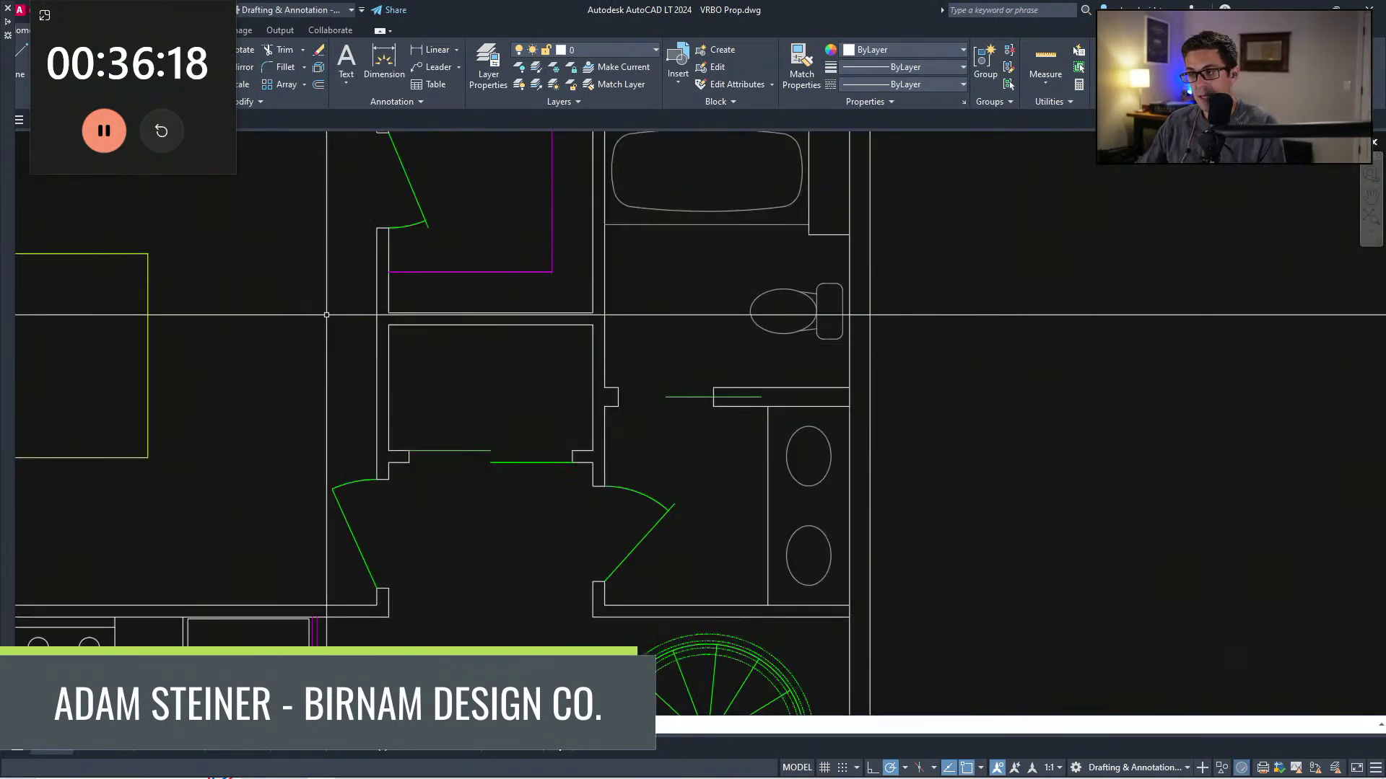
Step: Stretch the wall between the ground floor's bedroom closet and hall closet 3 7/8" toward the bedroom closet
middle_click_drag(481, 434, 472, 472)
scroll(472, 472, "down", 2)
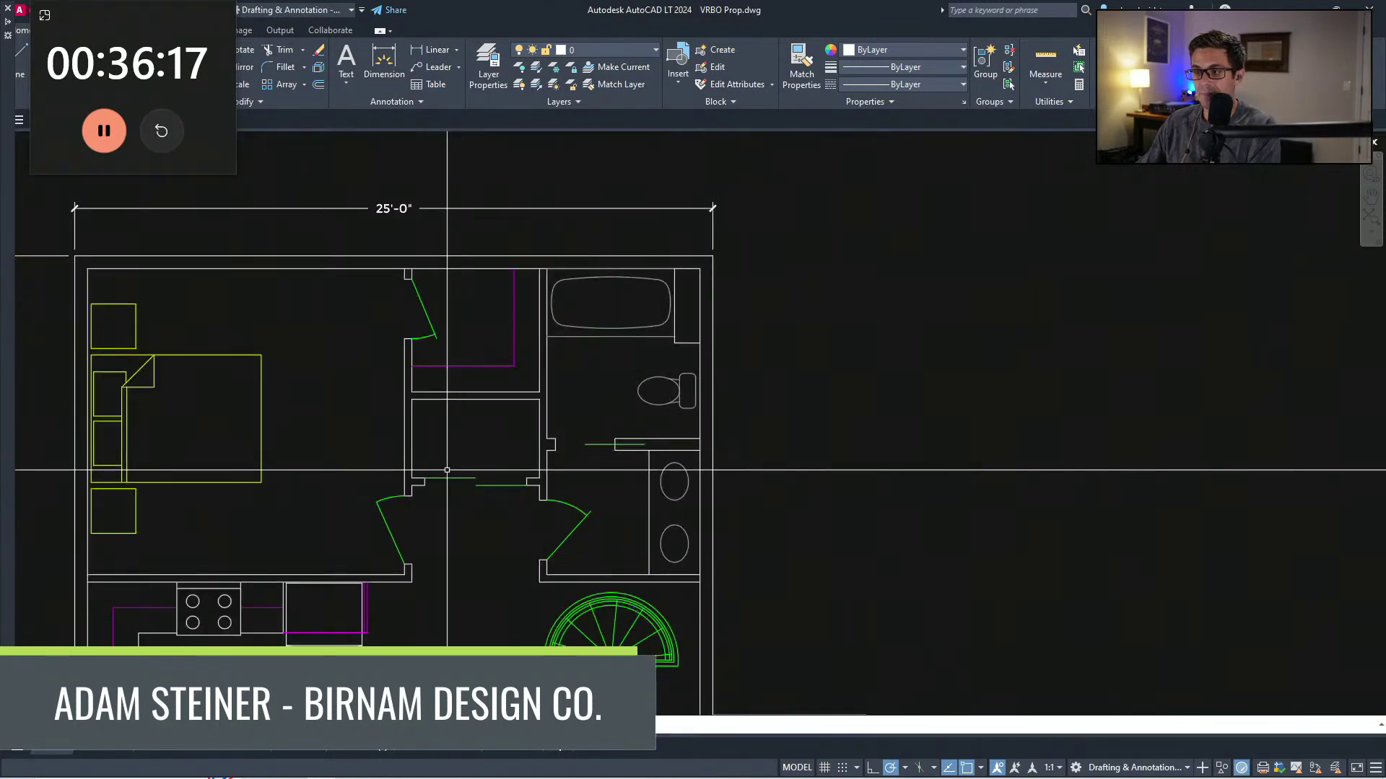
scroll(521, 406, "up", 2)
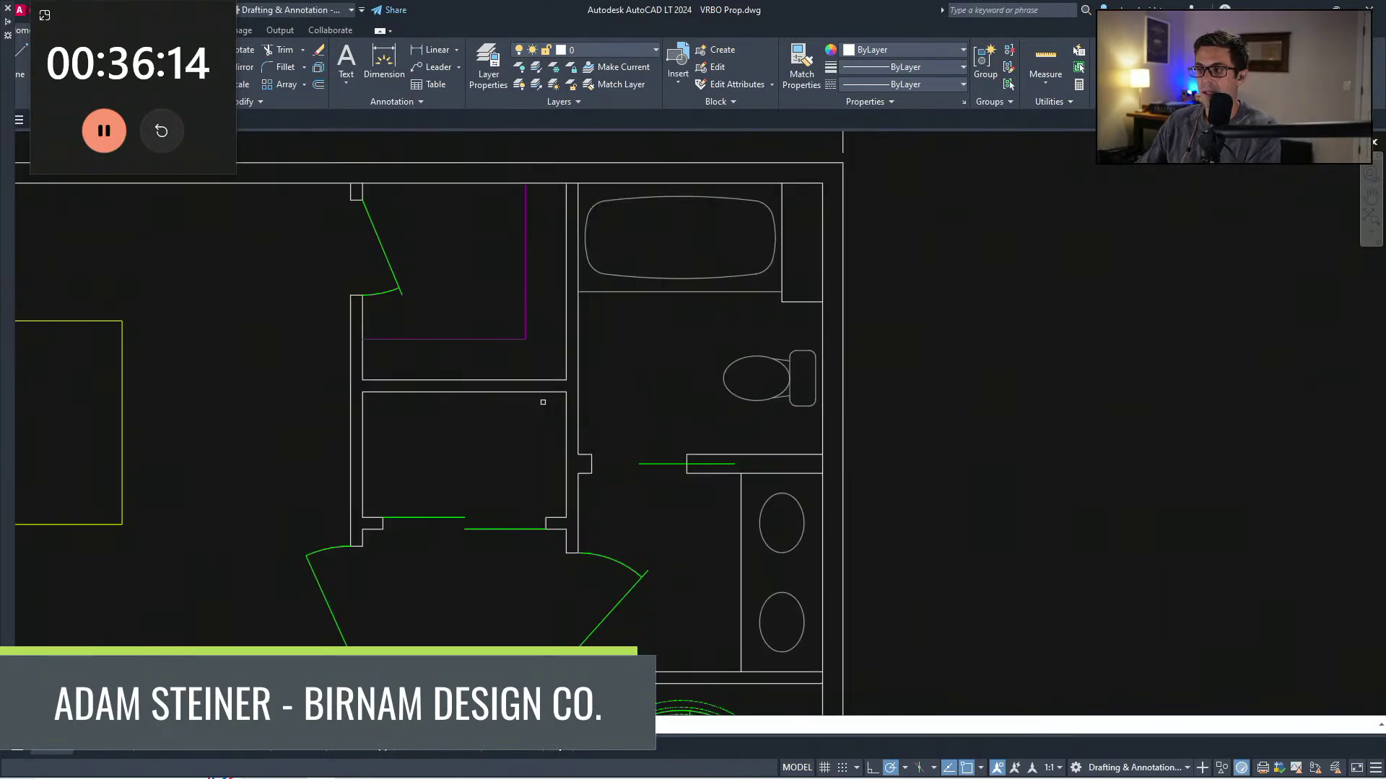
left_click(574, 402)
left_click(235, 275)
key("space")
left_click(333, 445)
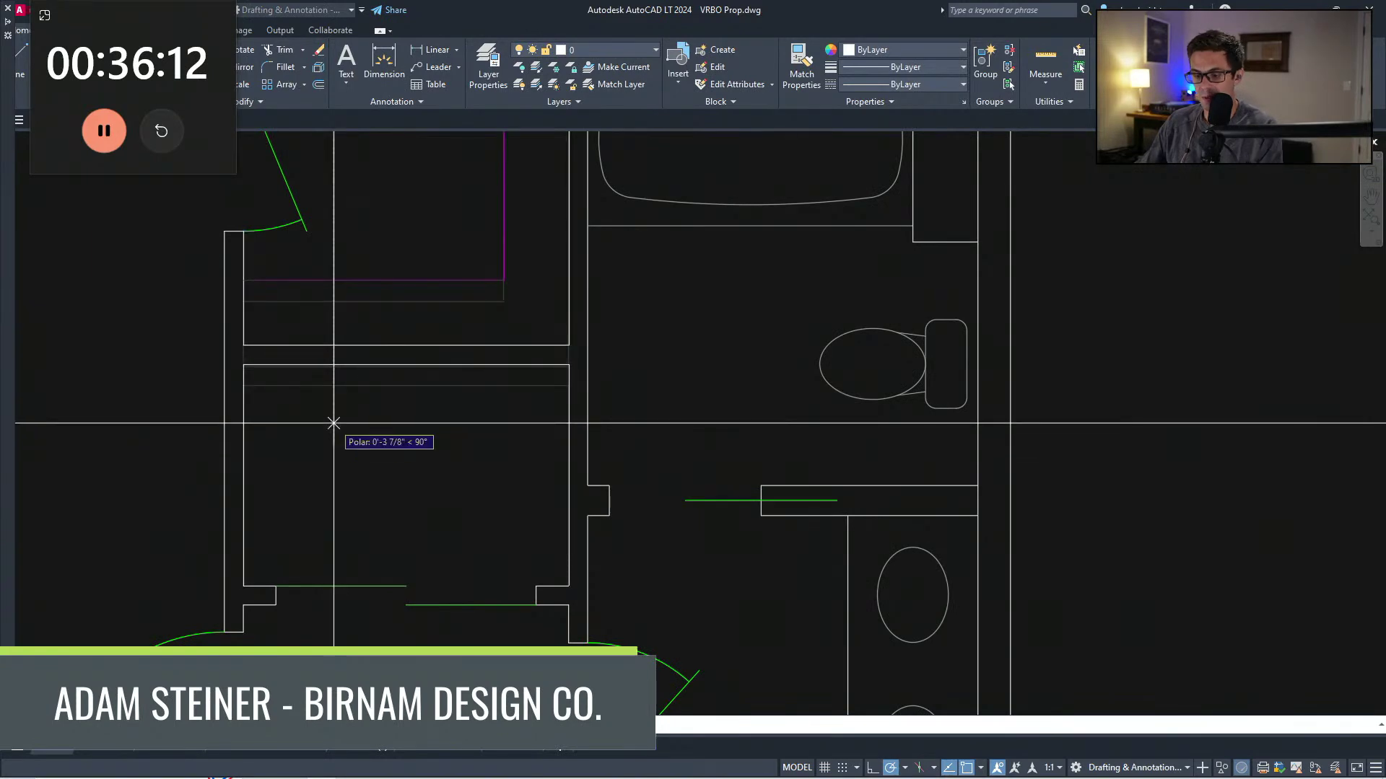
left_click(334, 423)
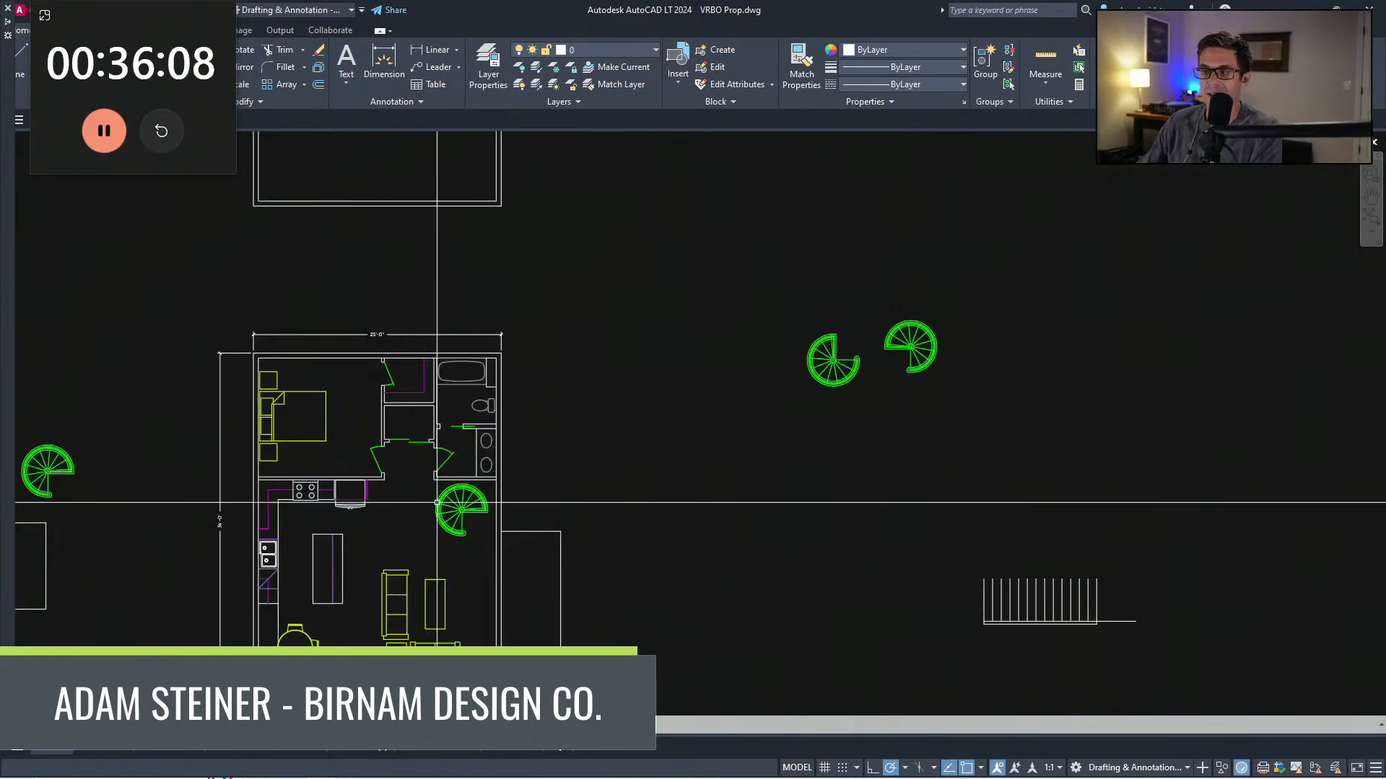
Step: Draw a door-width circle at each hall closet jamb and delete the closet's two sliding door panels
scroll(436, 502, "up", 7)
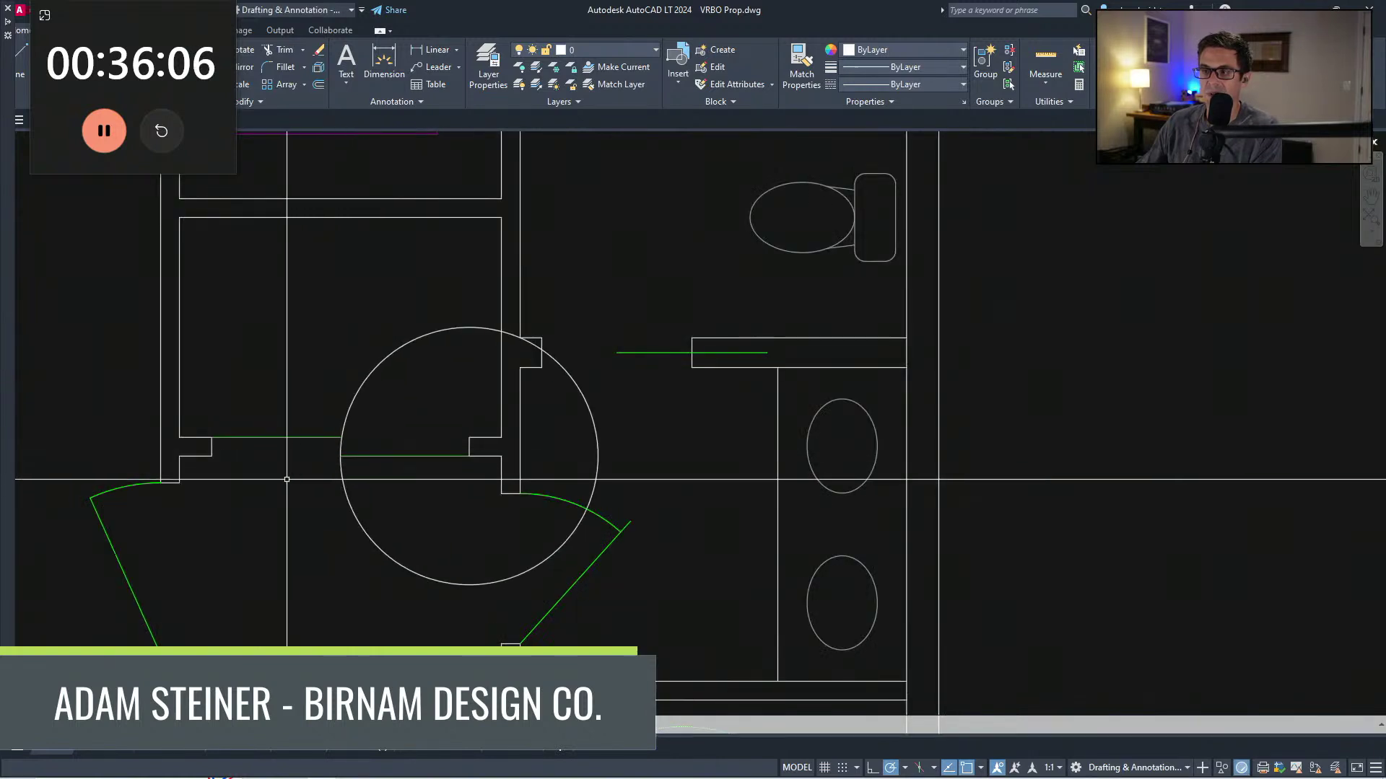
left_click(340, 454)
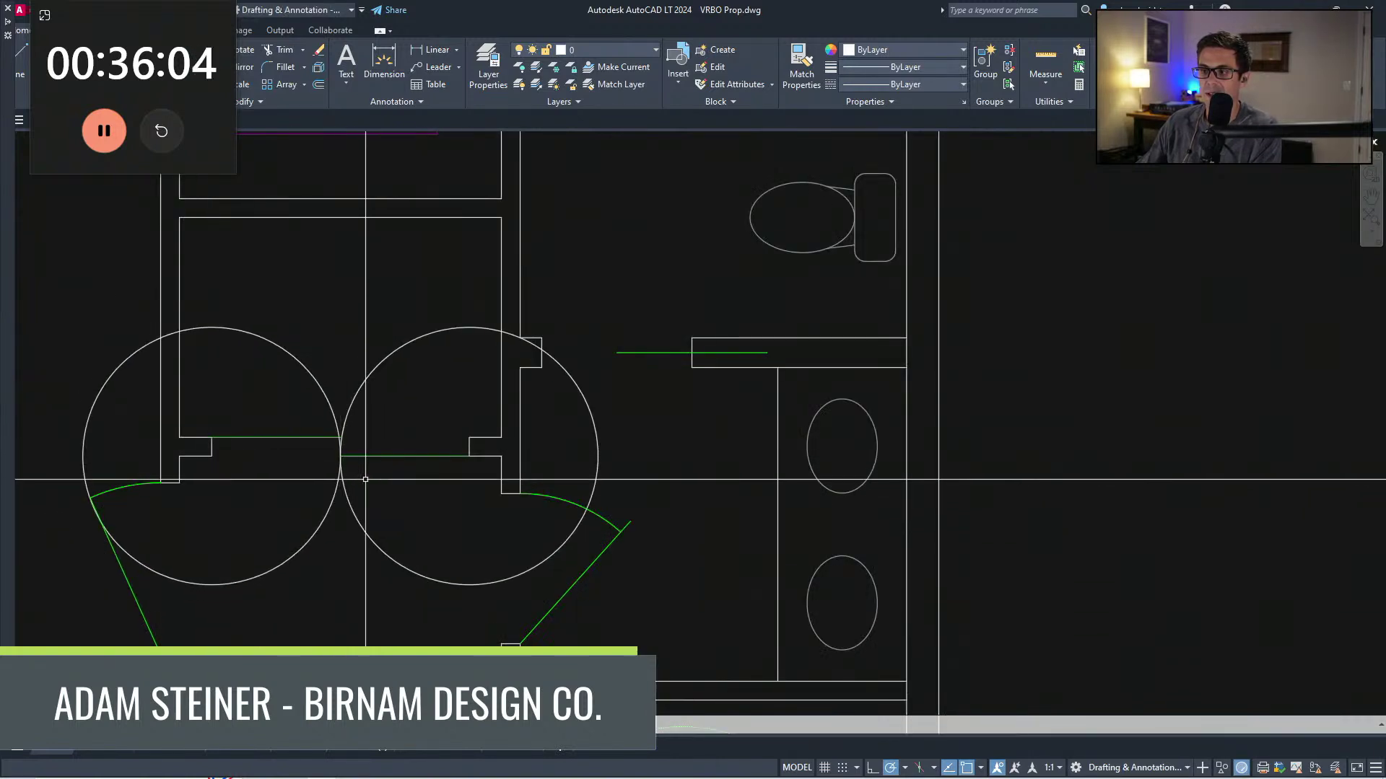
key("Delete")
Step: Draw two angled door leaves from the hall closet's jambs and trim the circles down to their swing arcs
type("l")
key("space")
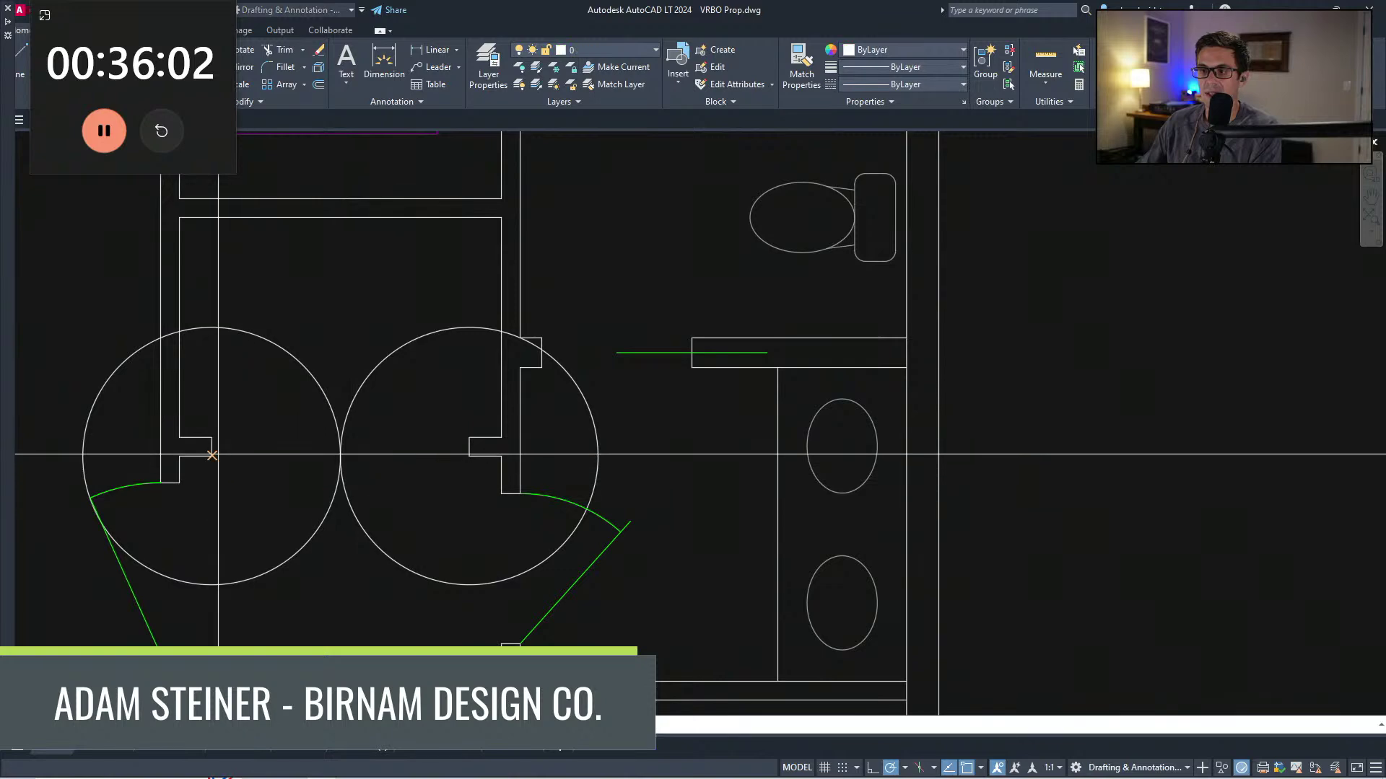
left_click(211, 456)
scroll(327, 529, "up", 2)
left_click(332, 537)
key("space")
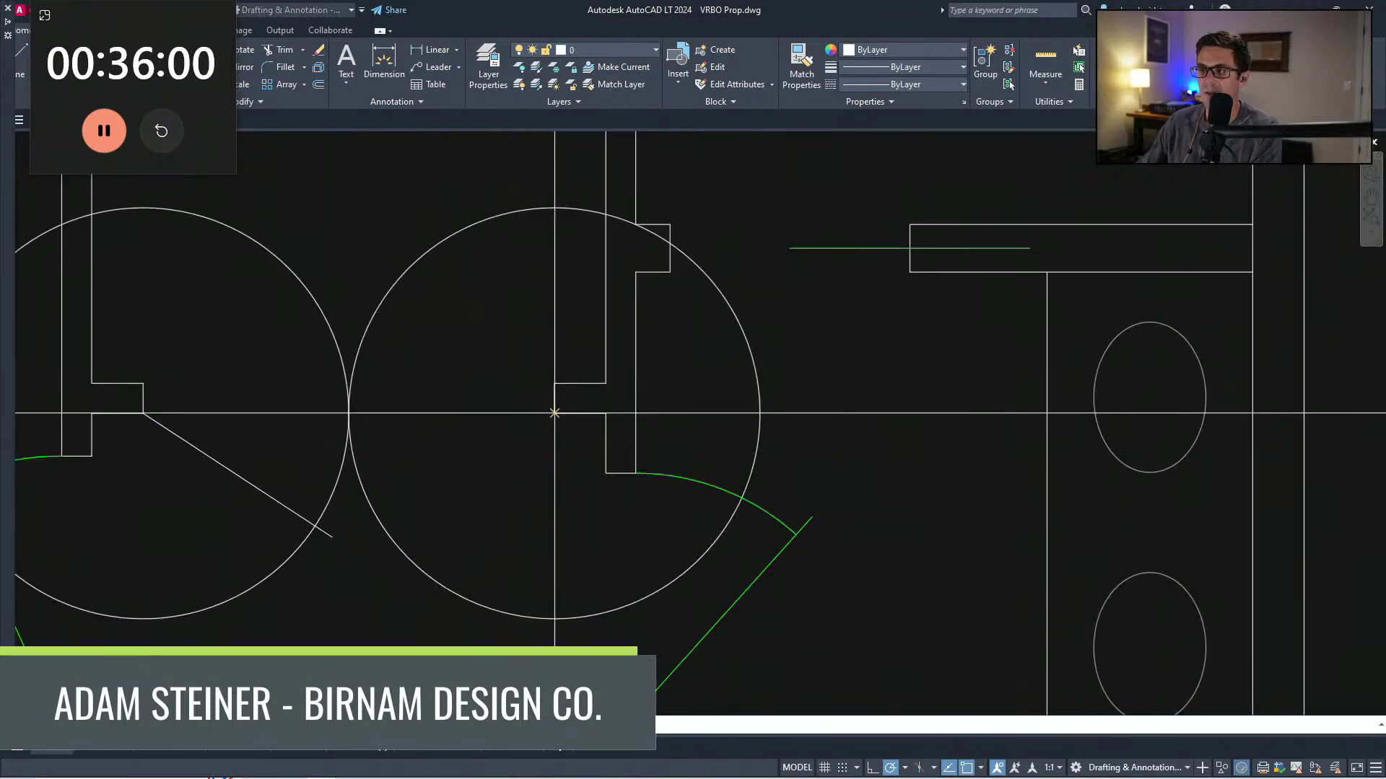
scroll(554, 413, "down", 2)
left_click(406, 608)
left_click(348, 552)
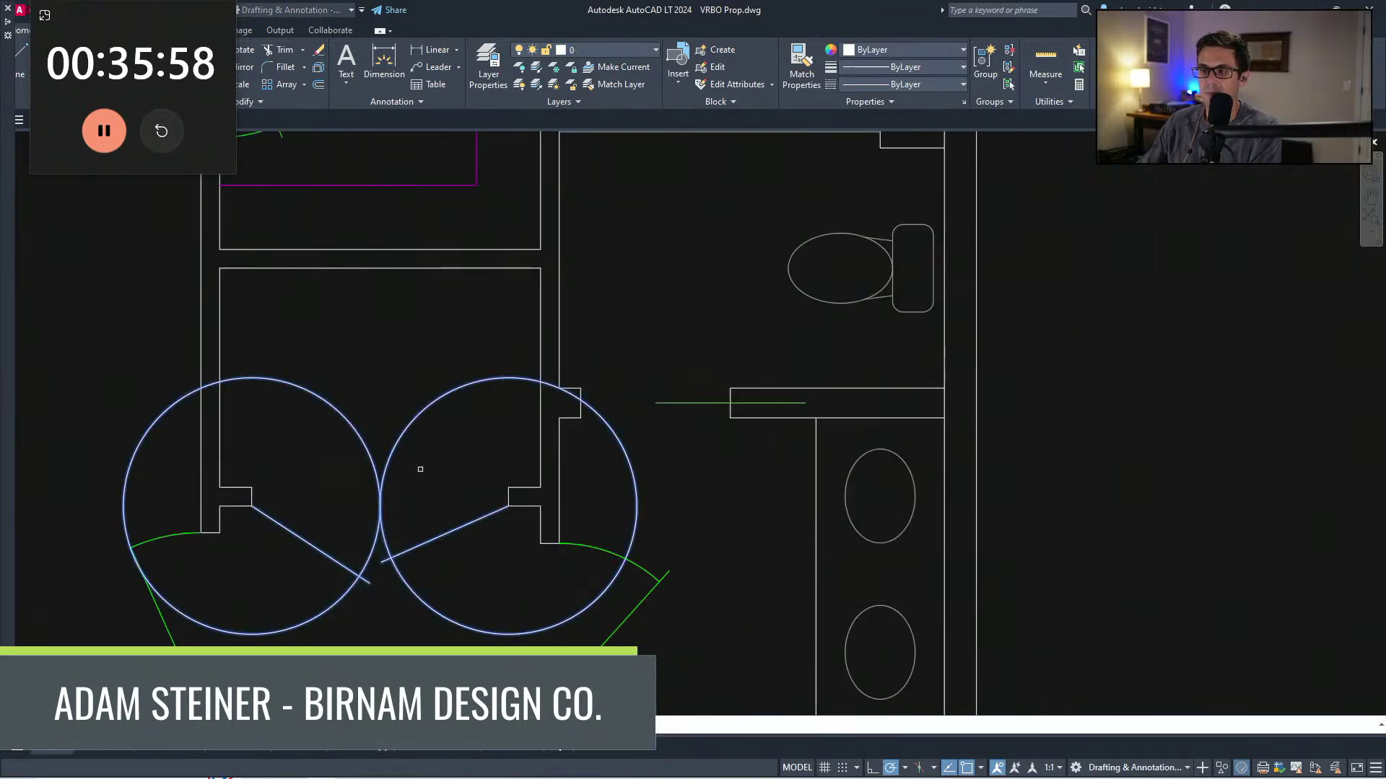
key("Delete")
Step: Match the hall closet's new double door to the properties of the existing green doors
scroll(394, 530, "down", 4)
middle_click_drag(371, 540, 370, 481)
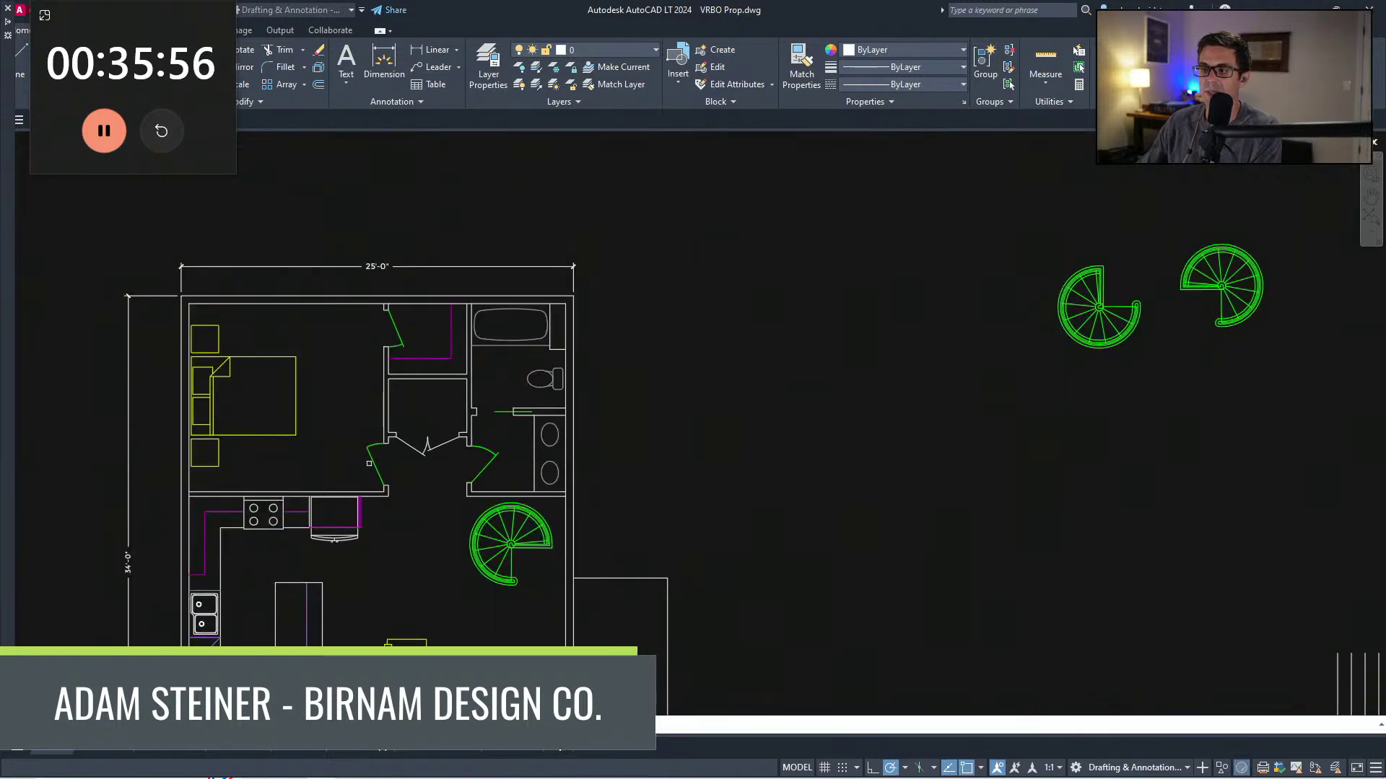
scroll(413, 467, "up", 2)
scroll(405, 442, "down", 4)
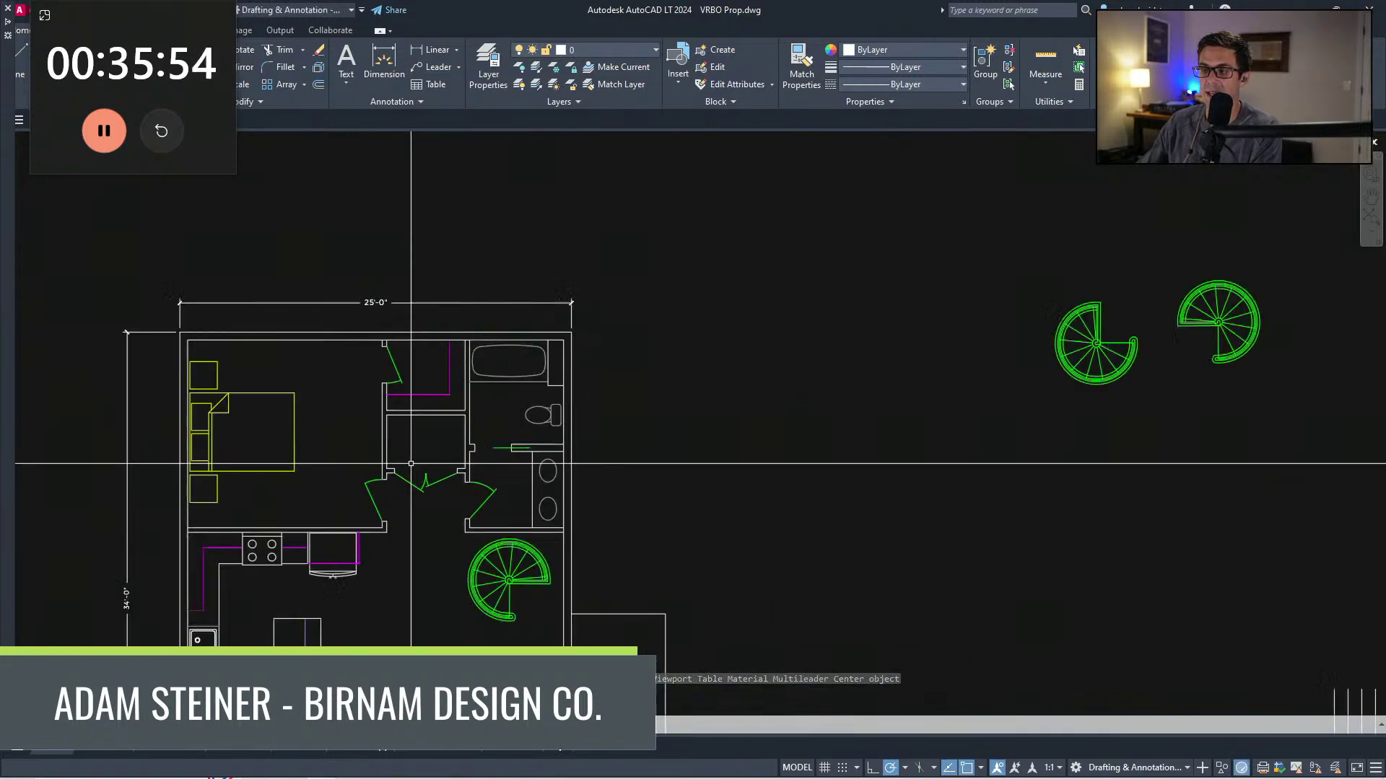
scroll(410, 455, "up", 4)
Step: Copy the appliance symbol from another house plan's mechanical closet into the ground floor plan
scroll(411, 433, "down", 10)
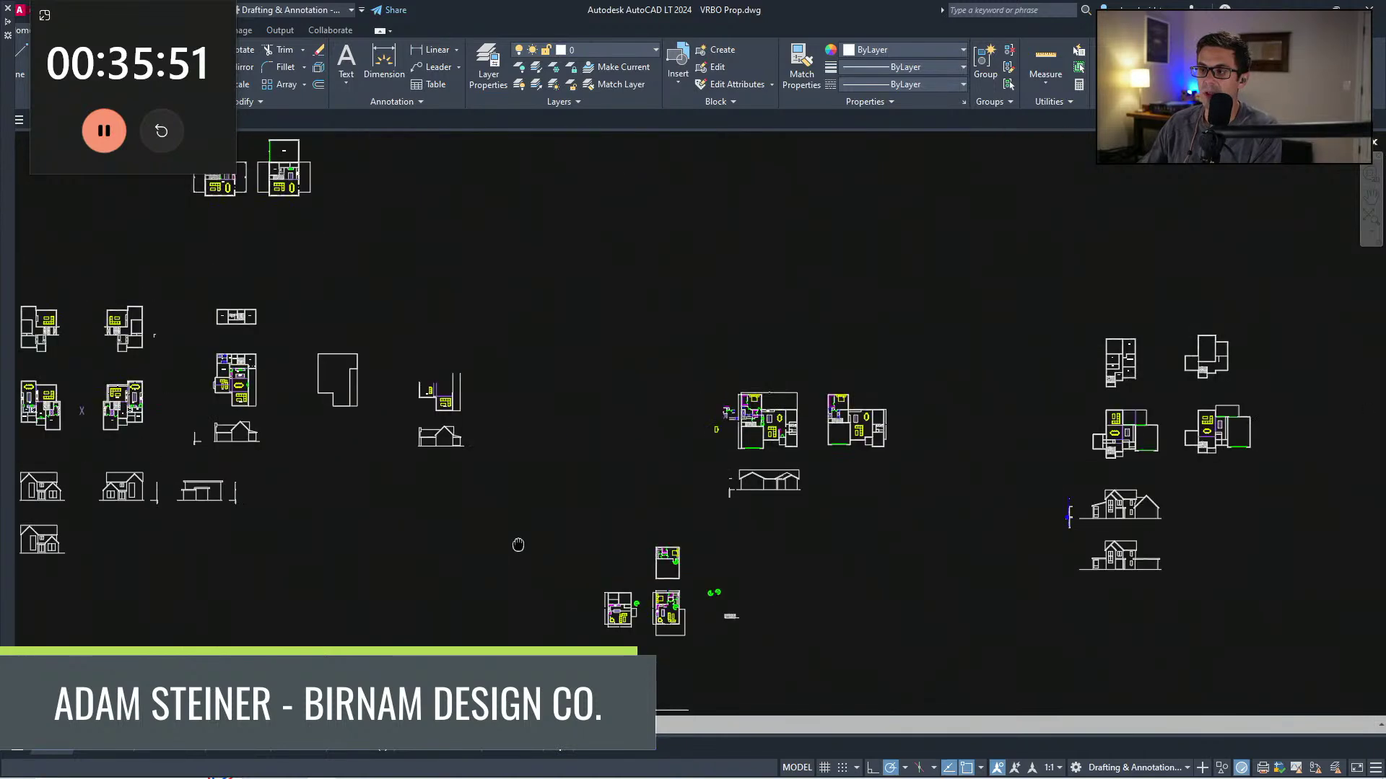
scroll(461, 545, "up", 5)
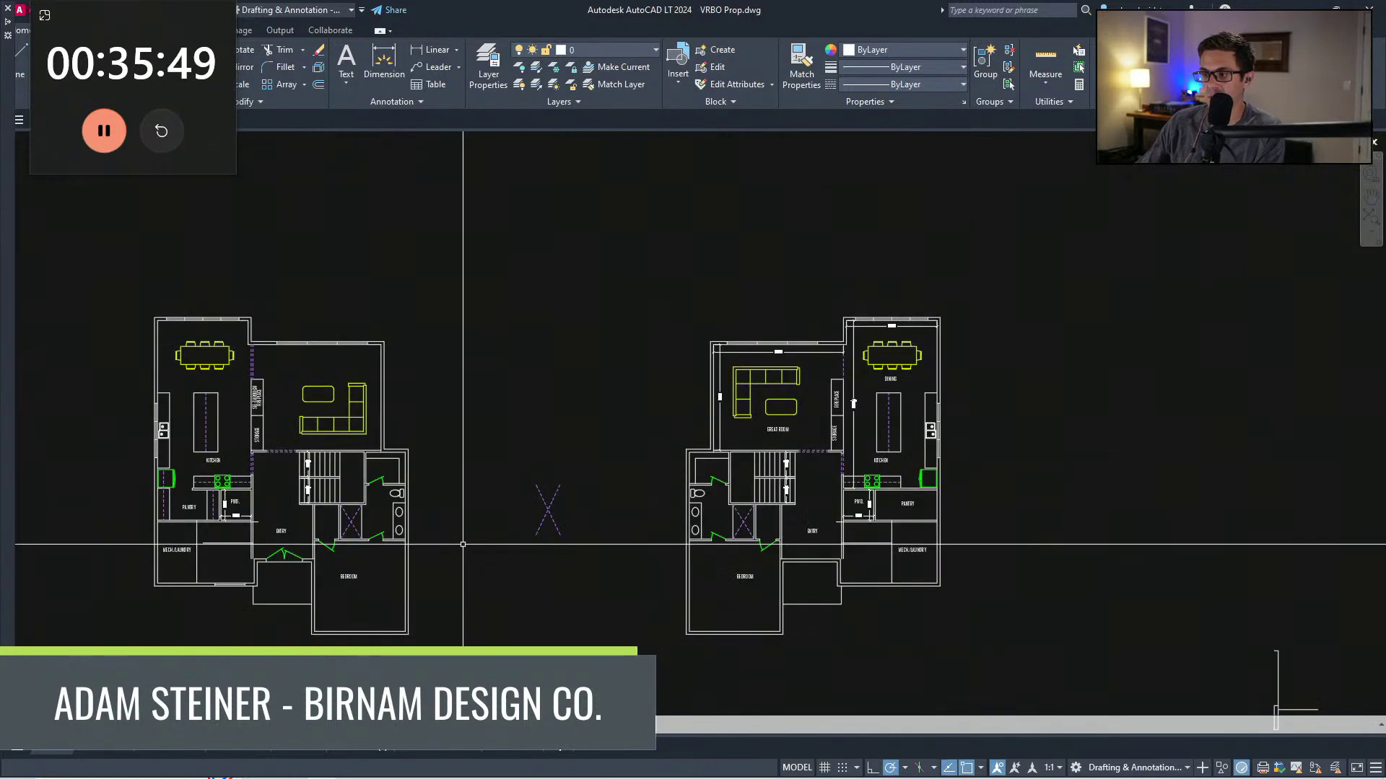
middle_click_drag(475, 558, 544, 545)
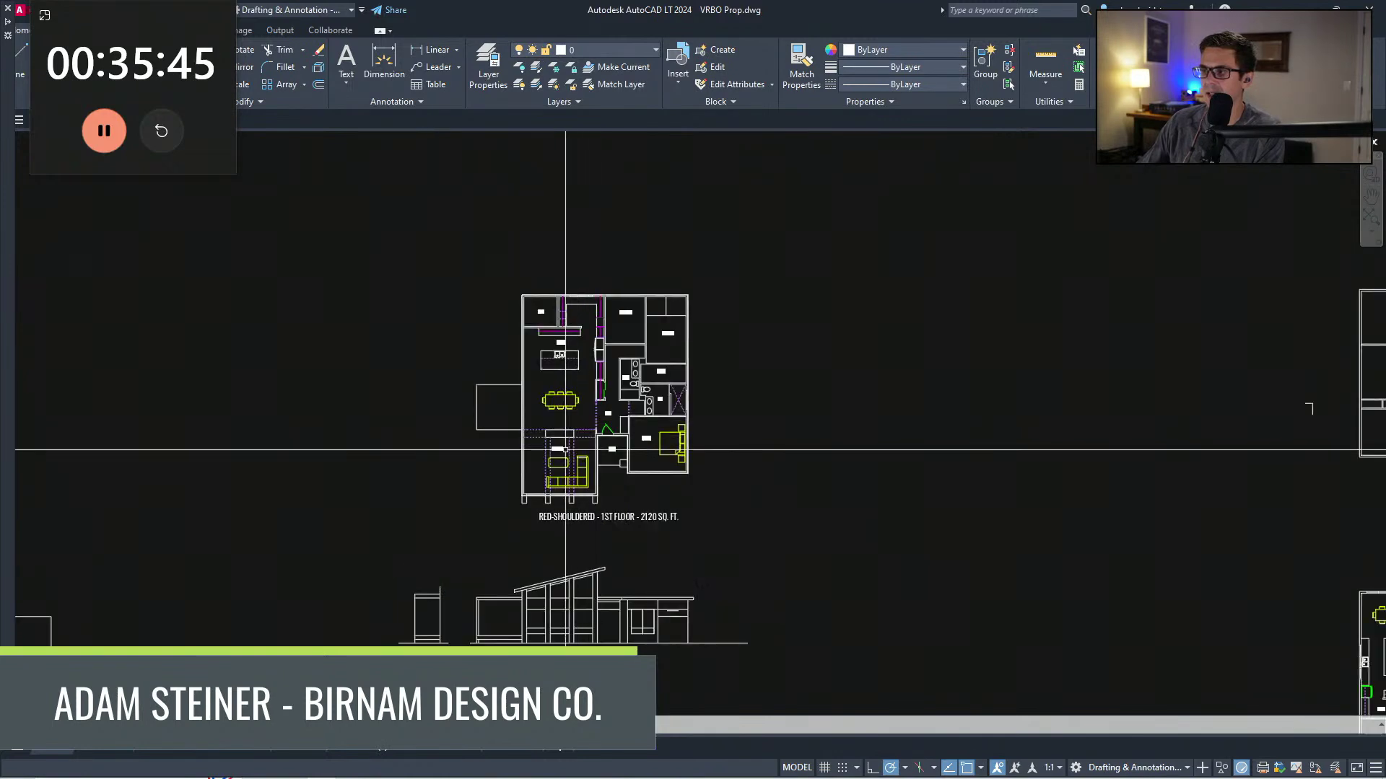
scroll(767, 495, "down", 3)
scroll(494, 556, "up", 5)
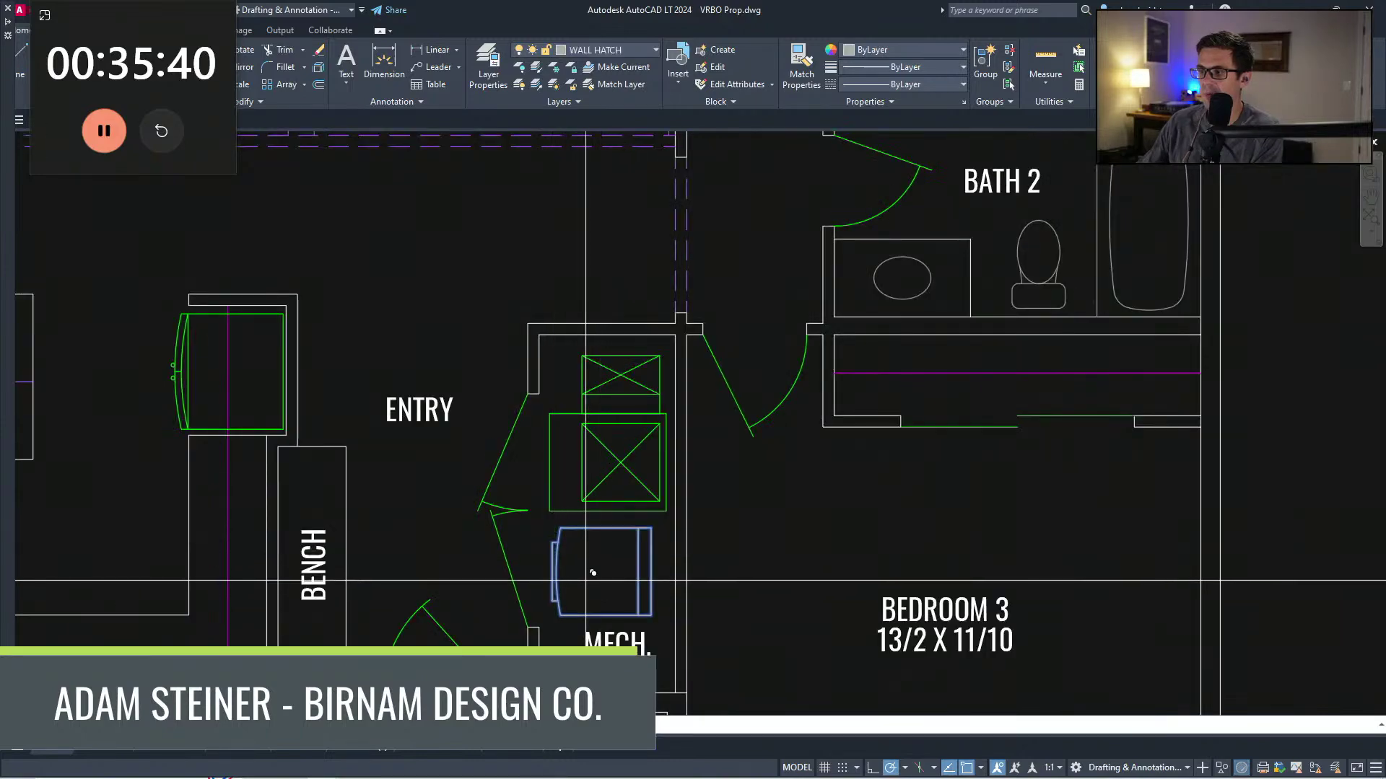
scroll(772, 458, "down", 10)
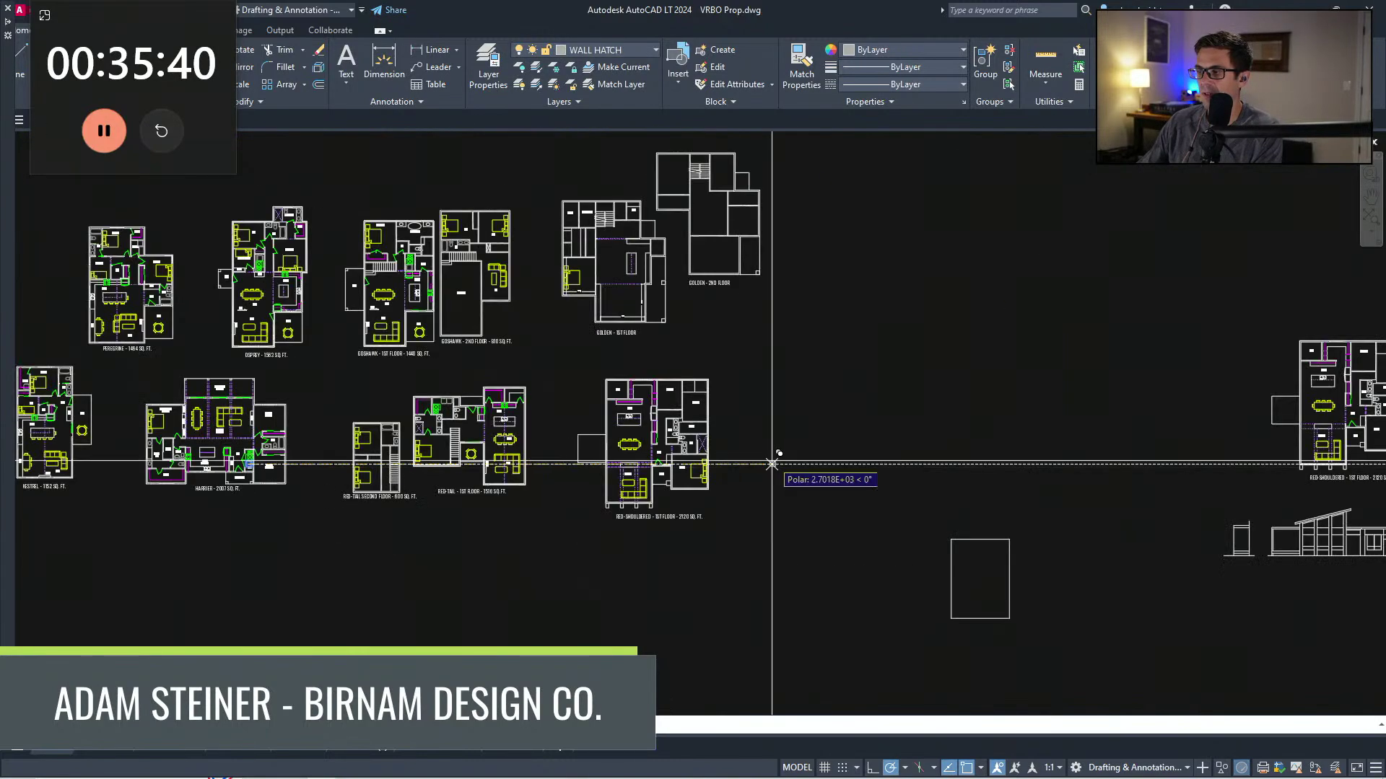
middle_click_drag(773, 458, 118, 429)
scroll(751, 544, "up", 10)
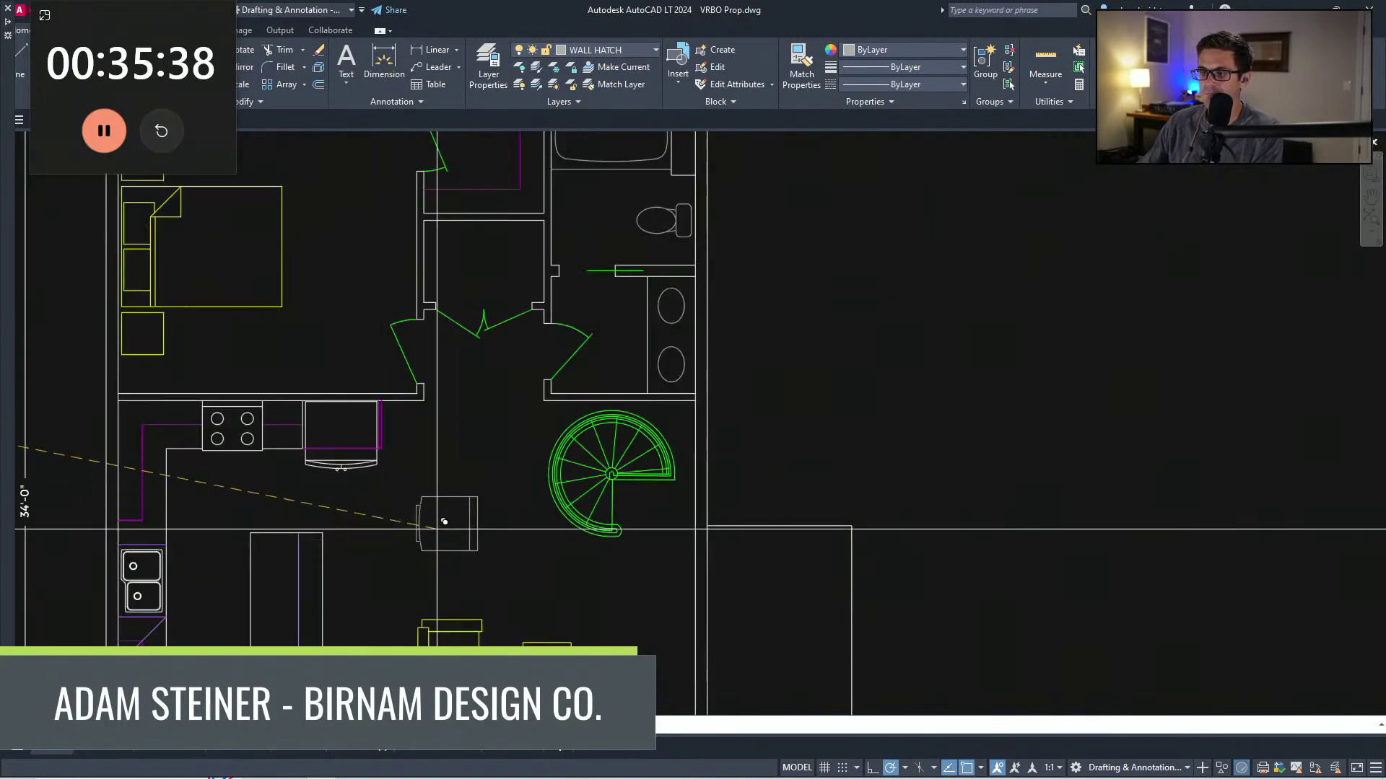
Step: Rotate the copied appliance to face the hall closet's double door and move it inside the closet
scroll(452, 440, "up", 4)
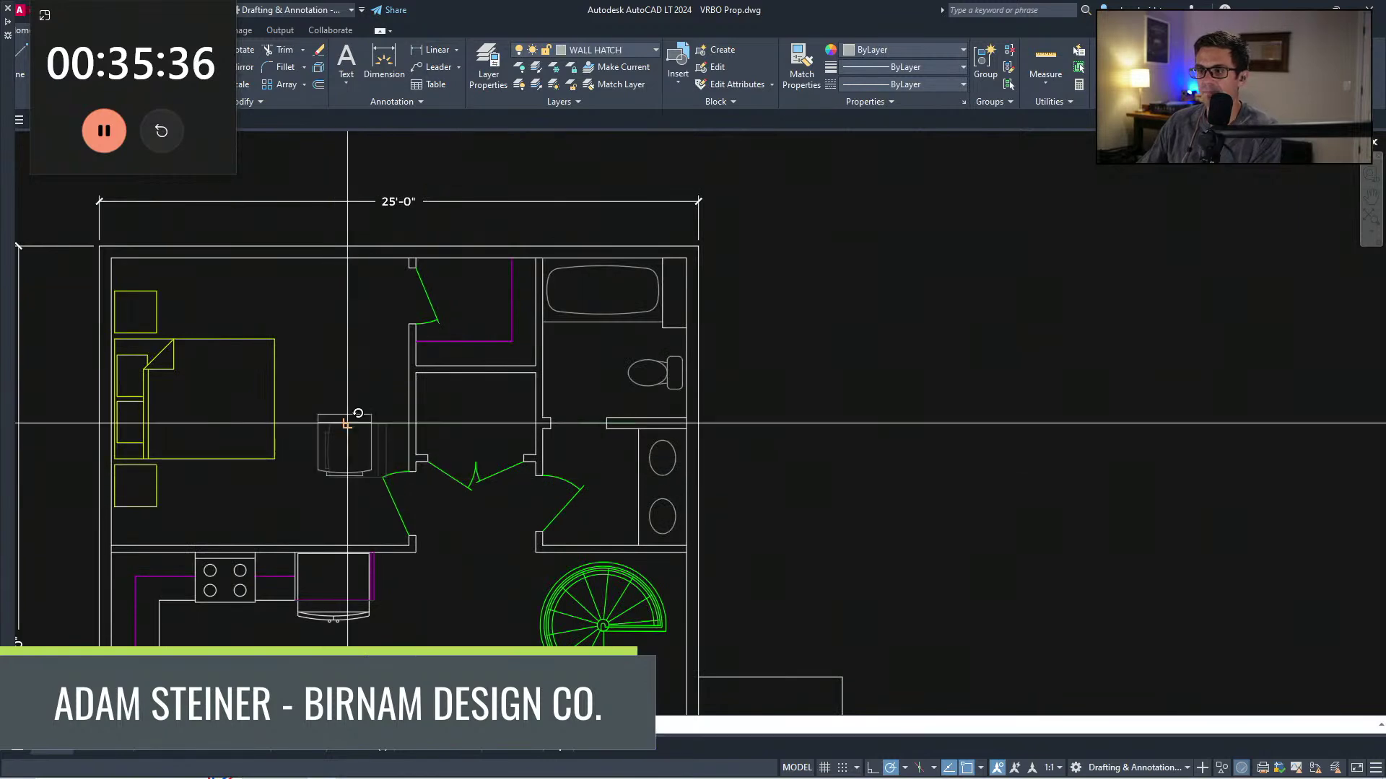
left_click(340, 451)
type("m")
key("space")
left_click(371, 469)
scroll(463, 435, "up", 4)
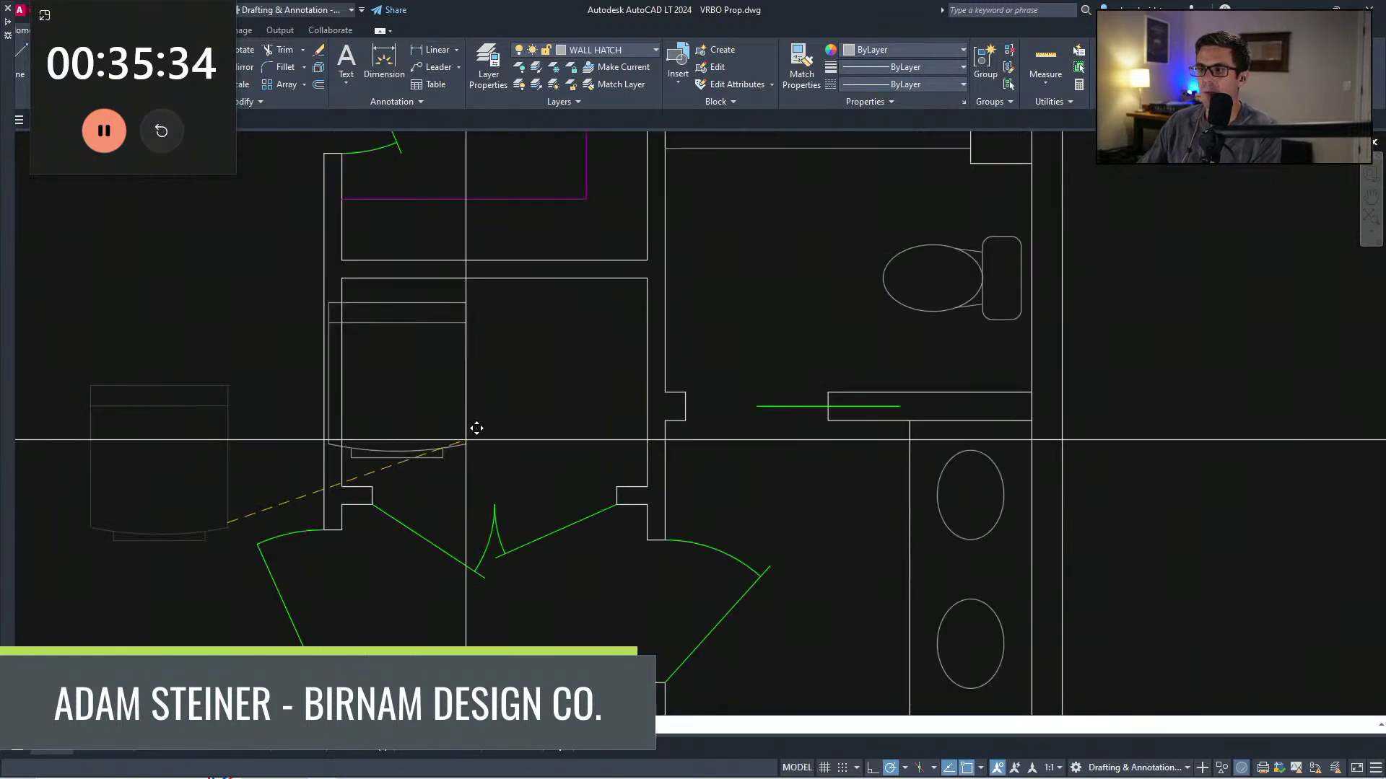
middle_click_drag(466, 440, 431, 466)
left_click(469, 454)
Step: Draw a small rectangle beside the appliance in the hall closet and move it against the back wall
type("rec")
key("space")
left_click(492, 327)
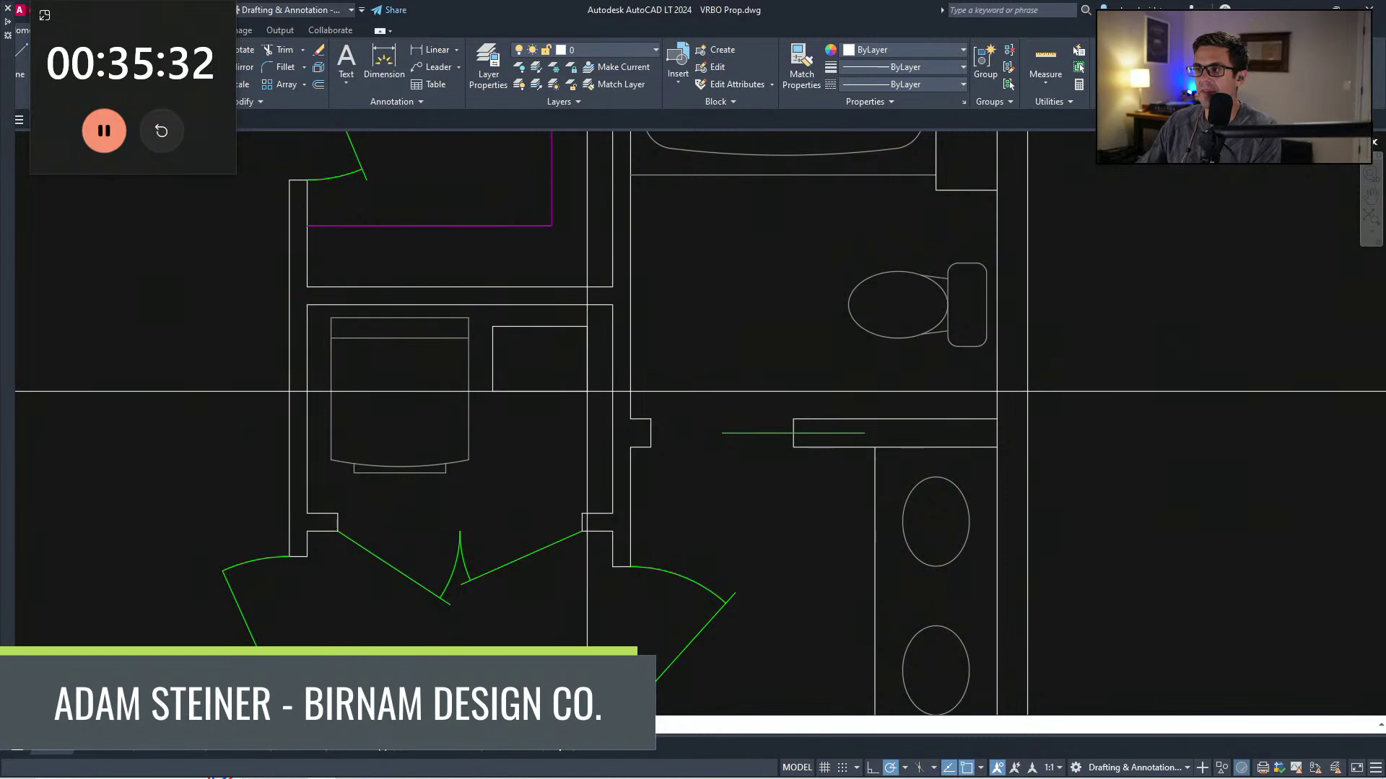
left_click(585, 392)
middle_click_drag(586, 458, 579, 440)
left_click(579, 439)
left_click(514, 340)
type("m")
key("space")
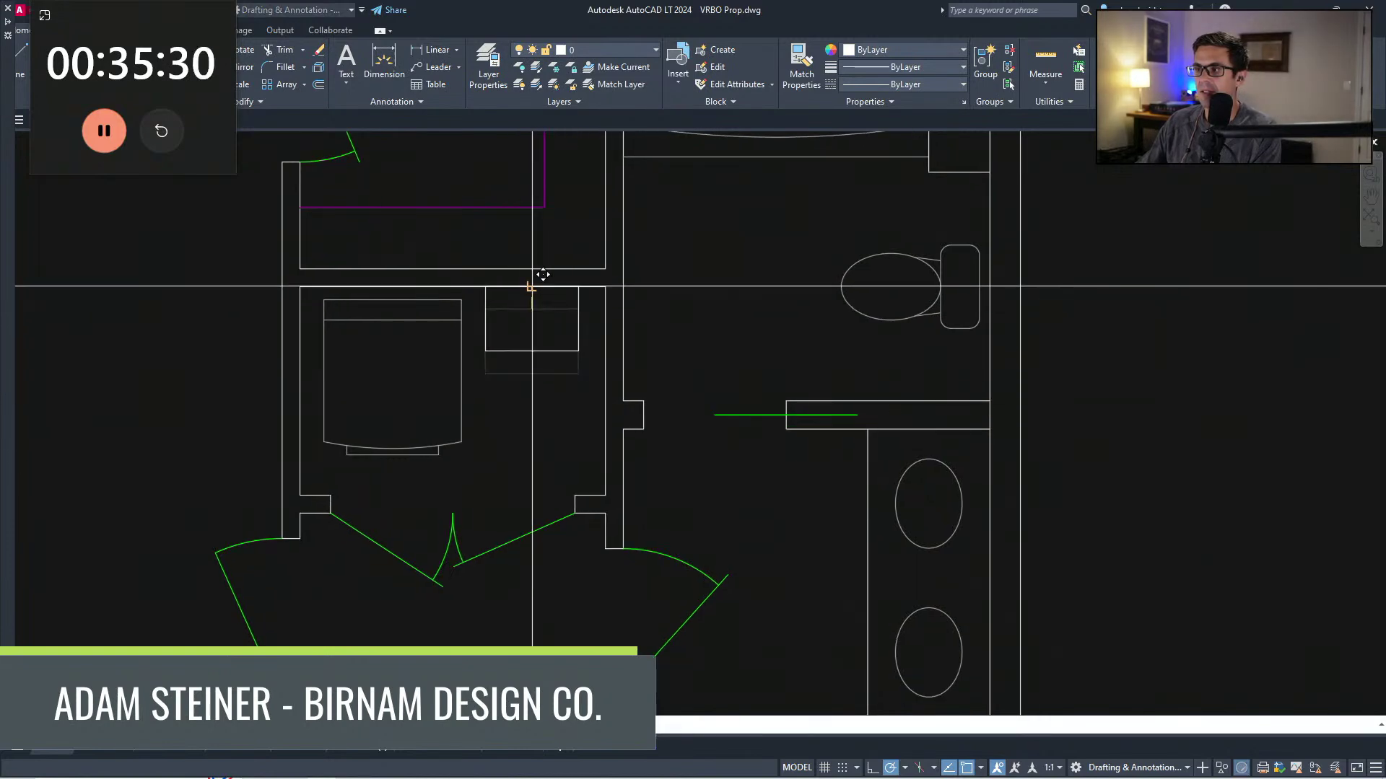
scroll(532, 287, "down", 4)
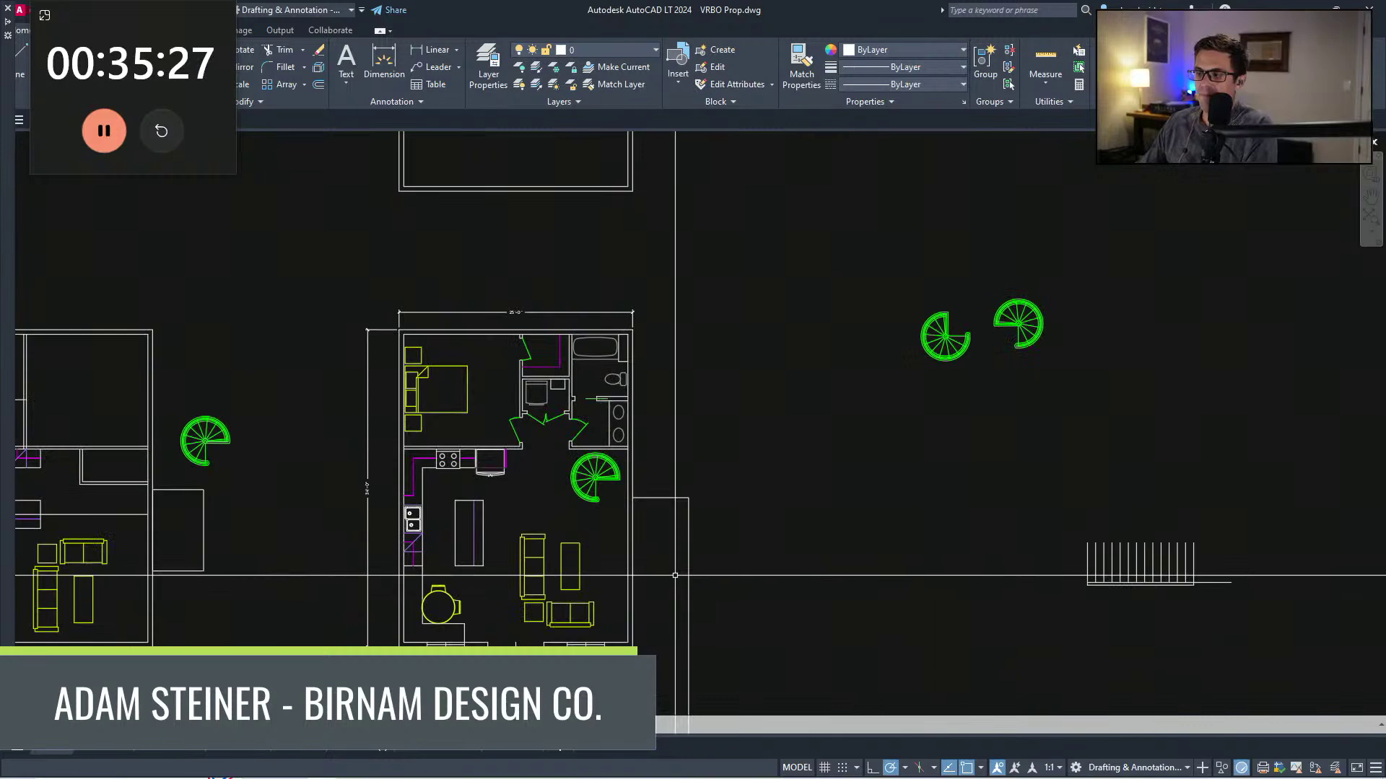
Step: Examine the ground floor's living area and deck outline together with the upper floor plan
middle_click_drag(664, 674, 597, 486)
left_click(699, 578)
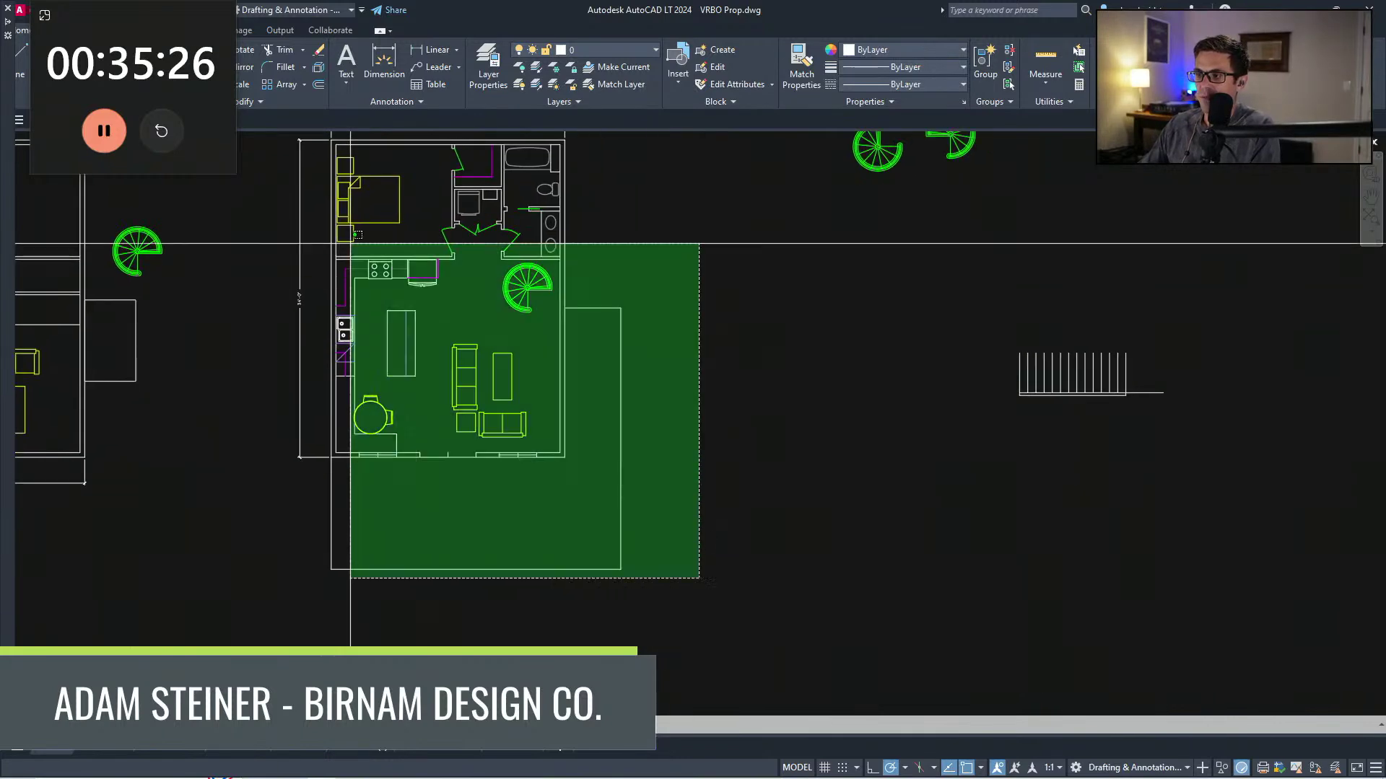
left_click(350, 243)
key("Escape")
middle_click_drag(511, 411, 525, 553)
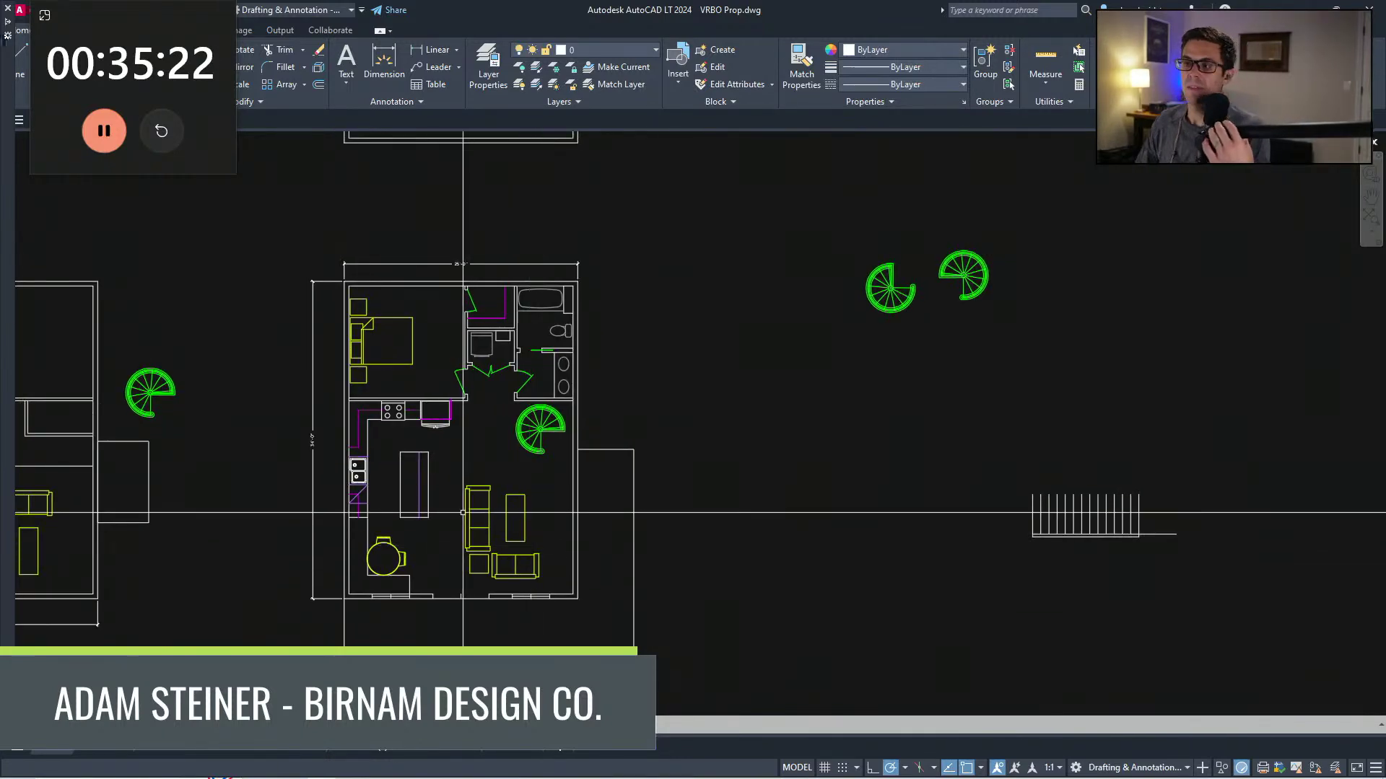
scroll(462, 409, "down", 2)
middle_click_drag(484, 341, 471, 500)
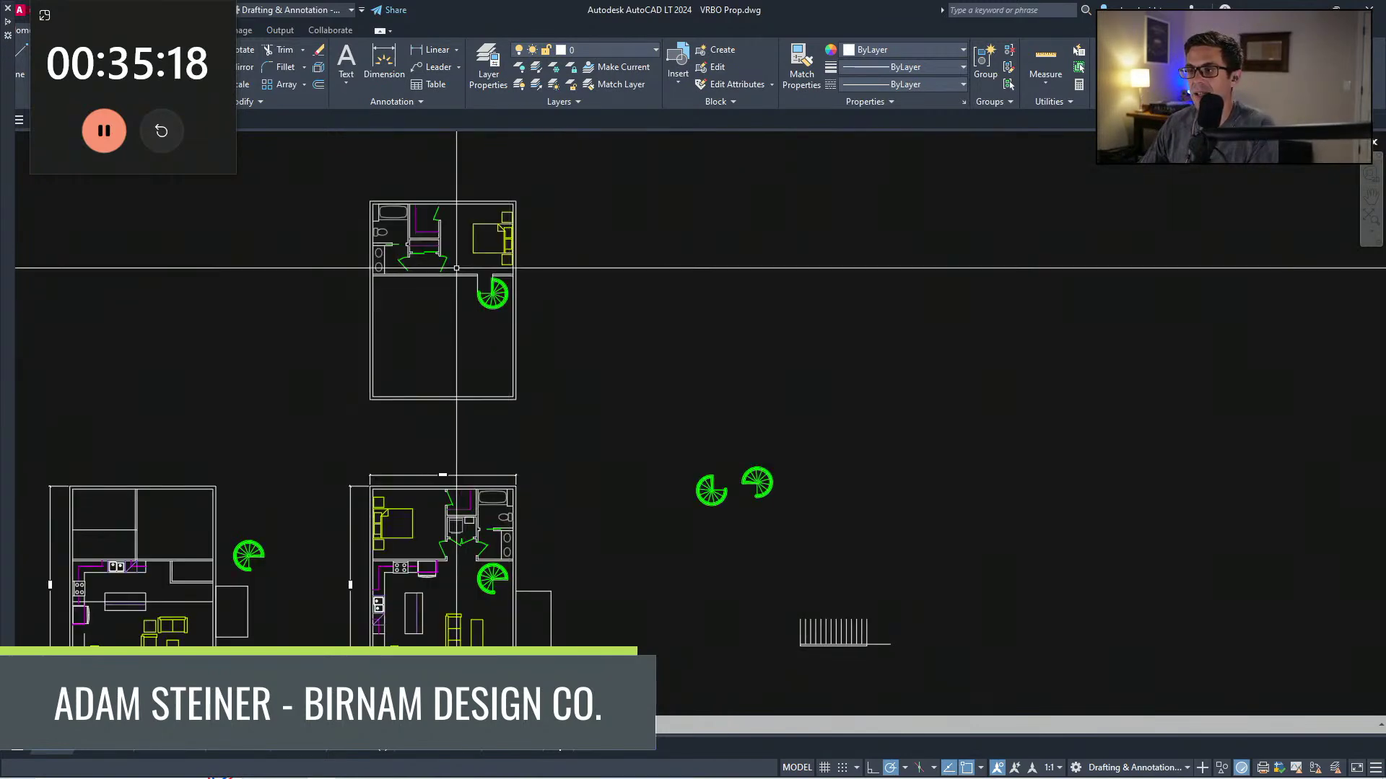
middle_click_drag(539, 432, 537, 374)
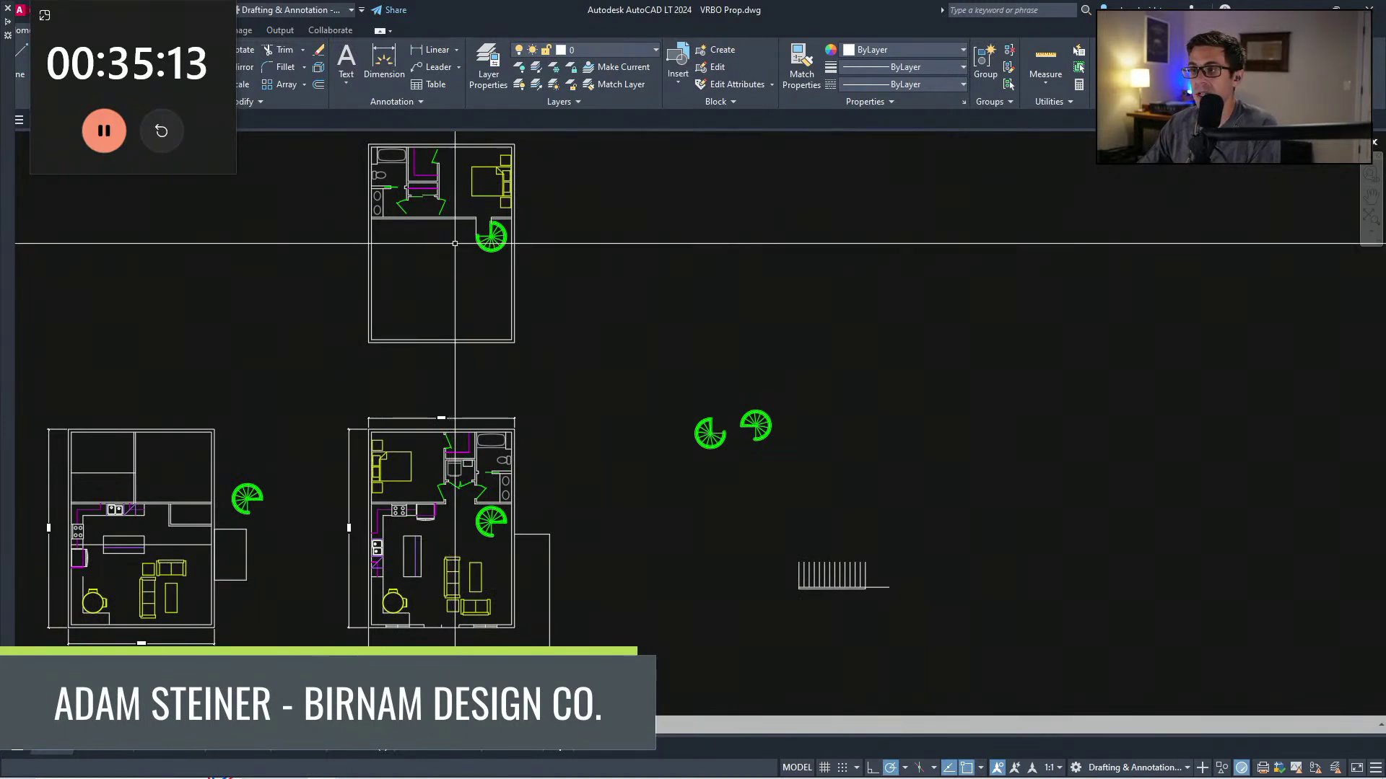
Step: Delete the mirrored bedroom, closet and bathroom group from the upper floor plan
mouse_move(461, 272)
middle_mouse_down()
mouse_move(480, 381)
mouse_move(517, 459)
middle_mouse_up()
scroll(480, 381, "up", 4)
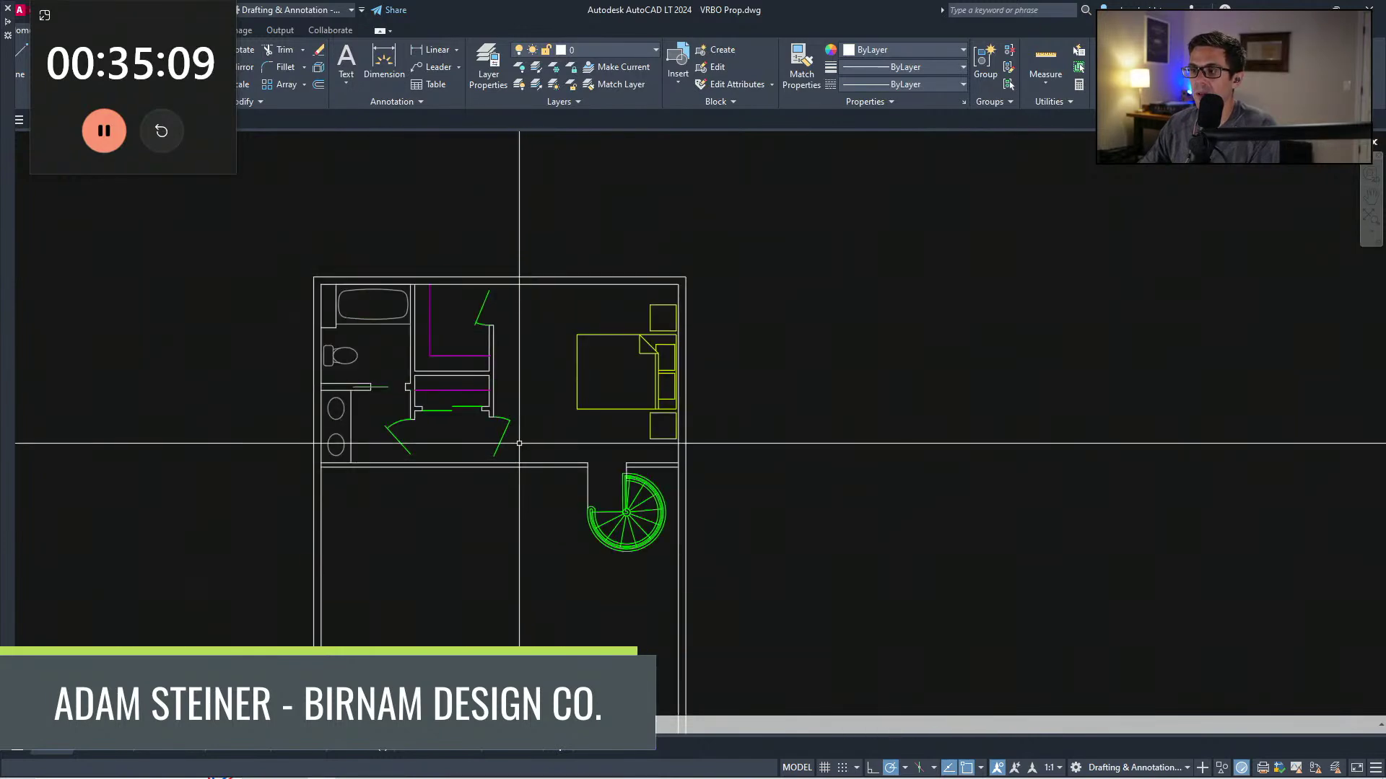
left_click(668, 453)
left_click(331, 296)
key("Delete")
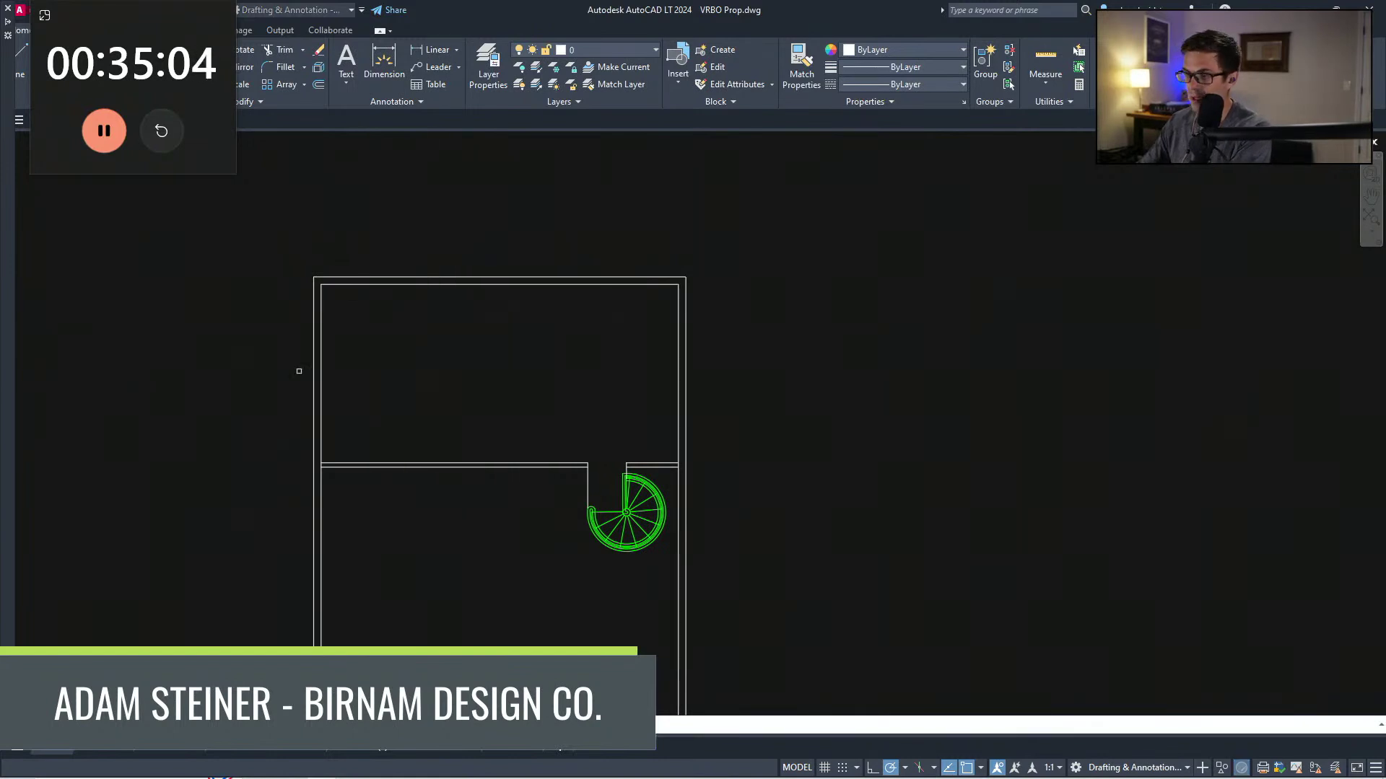
Step: Draw a vertical partition line across the upper floor's rear area and offset it to form a wall
left_click(470, 476)
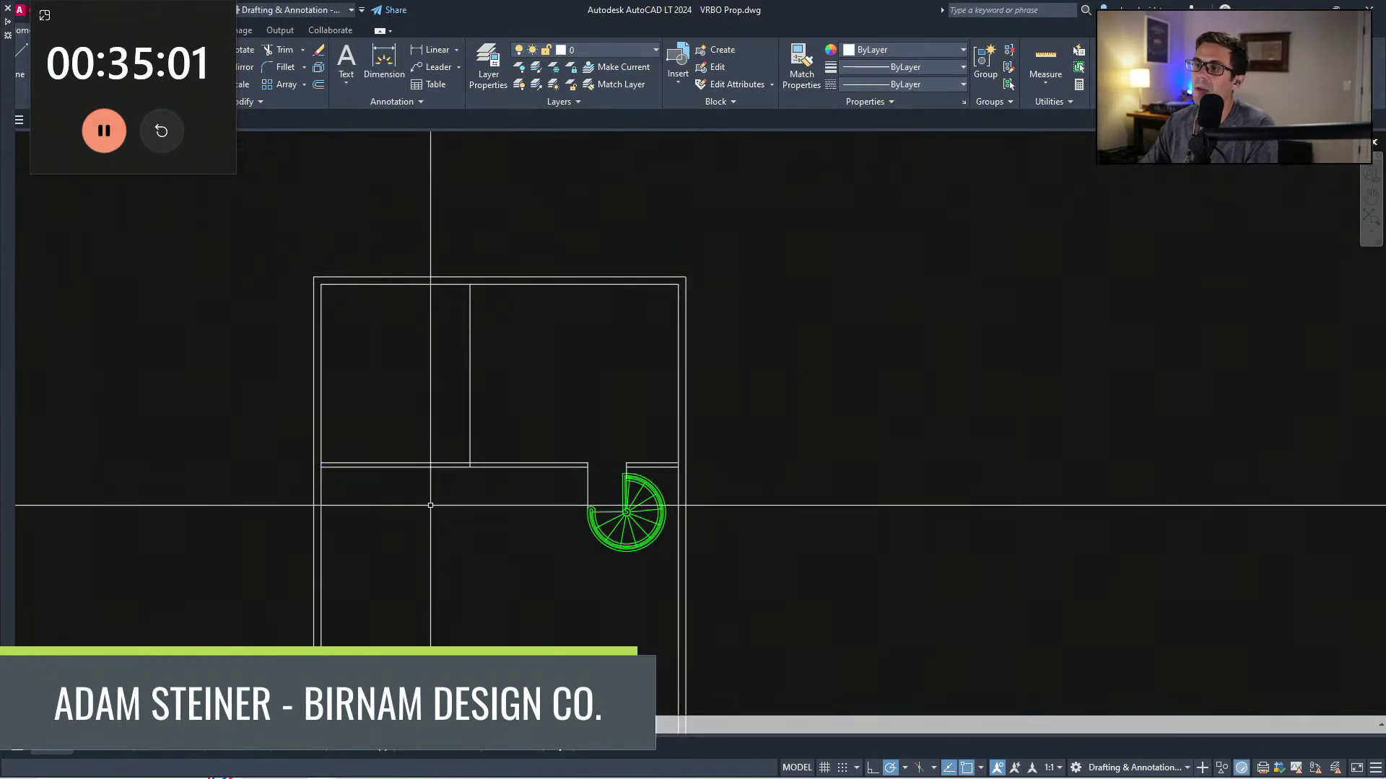
type("o")
key("Return")
key("Return")
left_click(470, 346)
left_click(491, 301)
key("Escape")
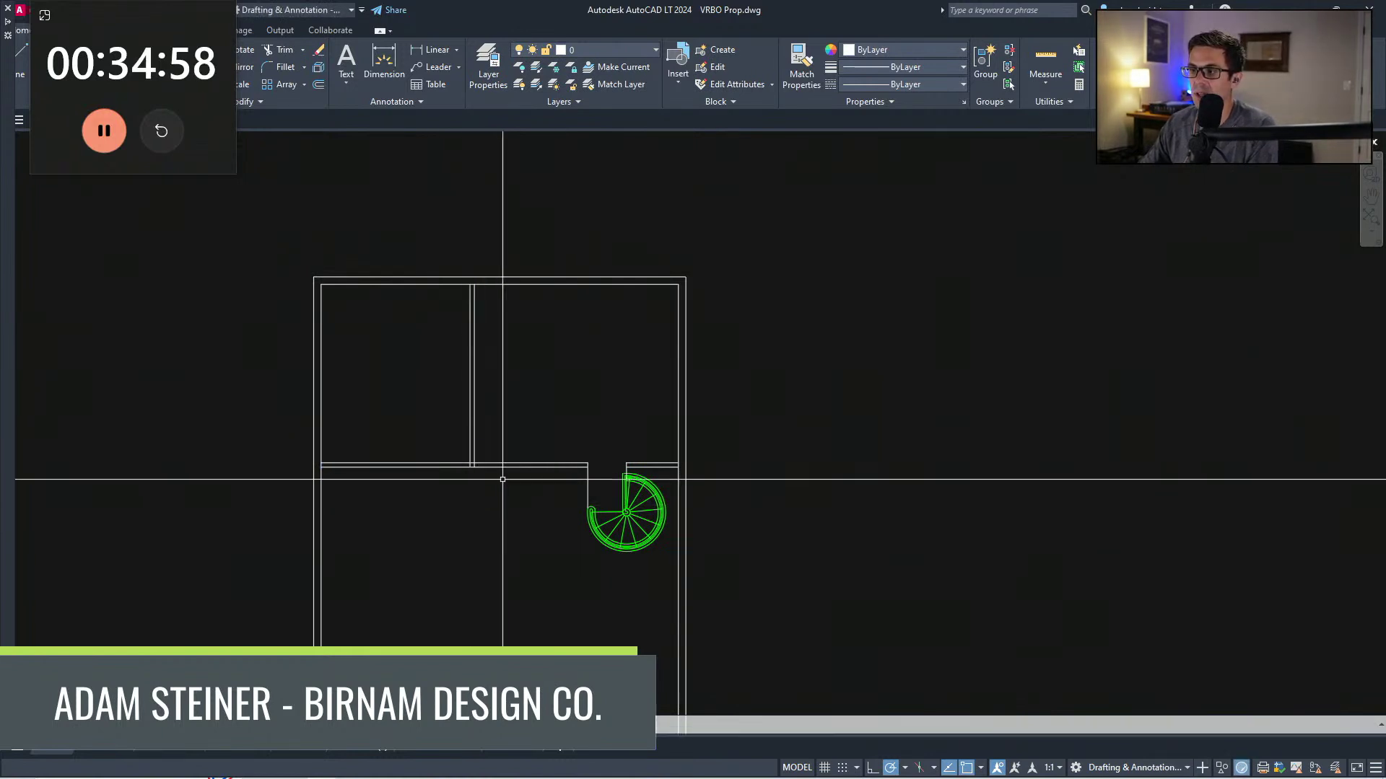
left_click(458, 486)
key("Escape")
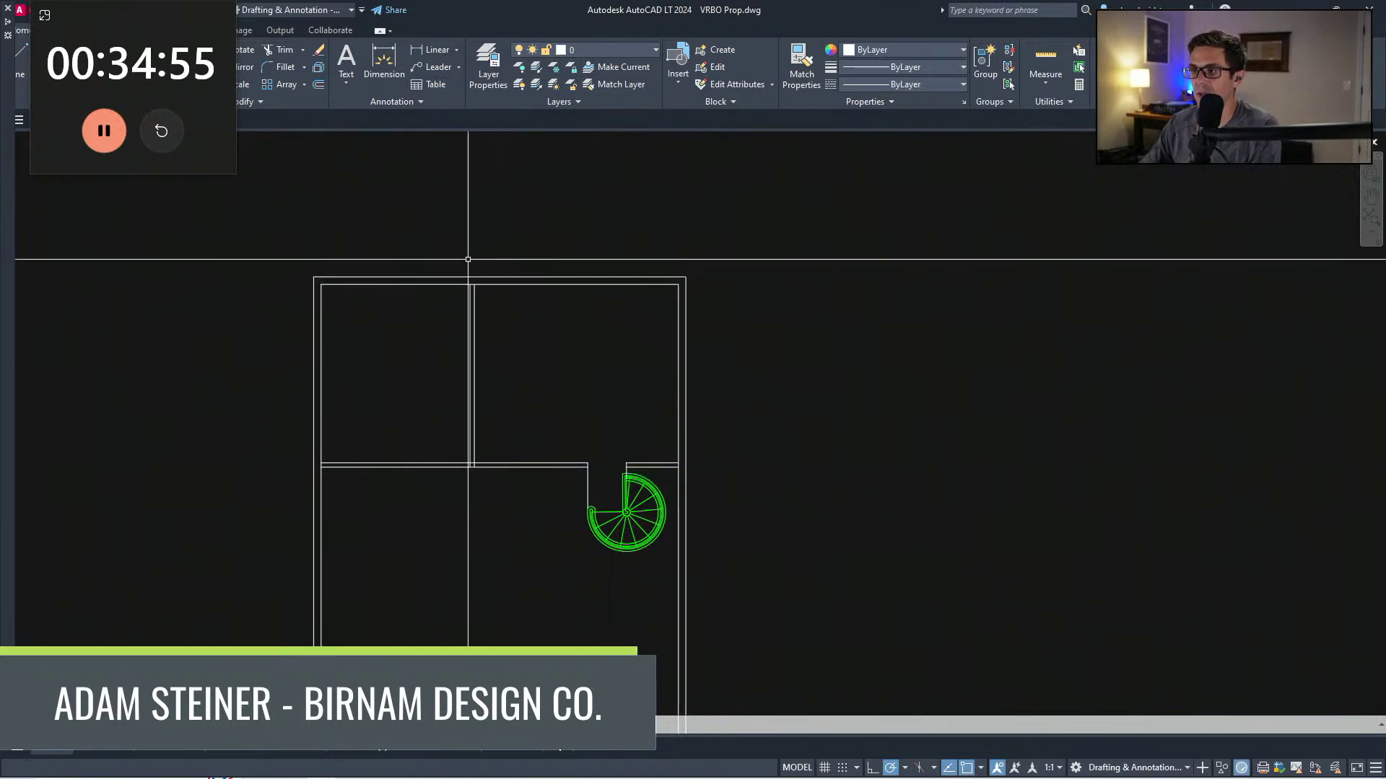
left_click(310, 272)
key("Escape")
left_click(501, 336)
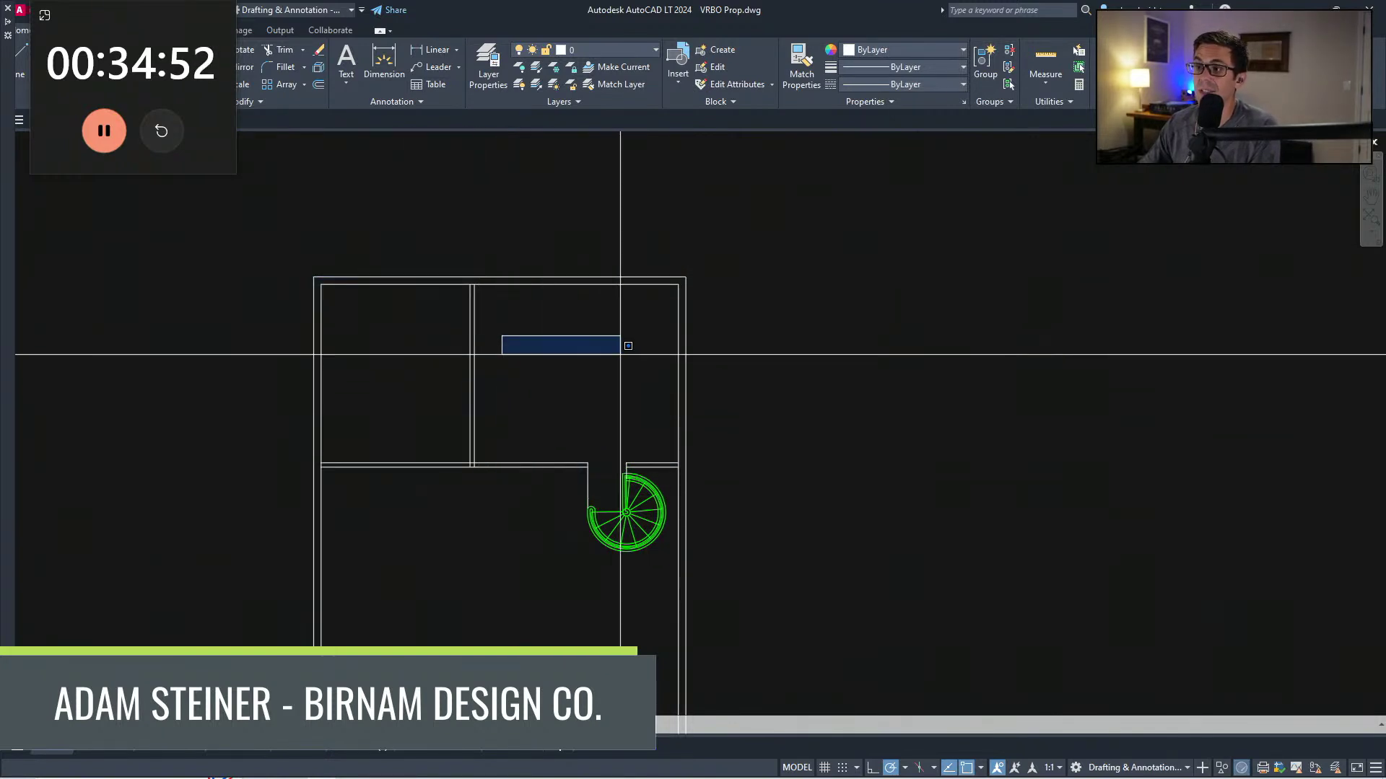
Step: Draw two vertical projection lines extending below the ground floor plan from its two outer side walls
scroll(659, 401, "down", 6)
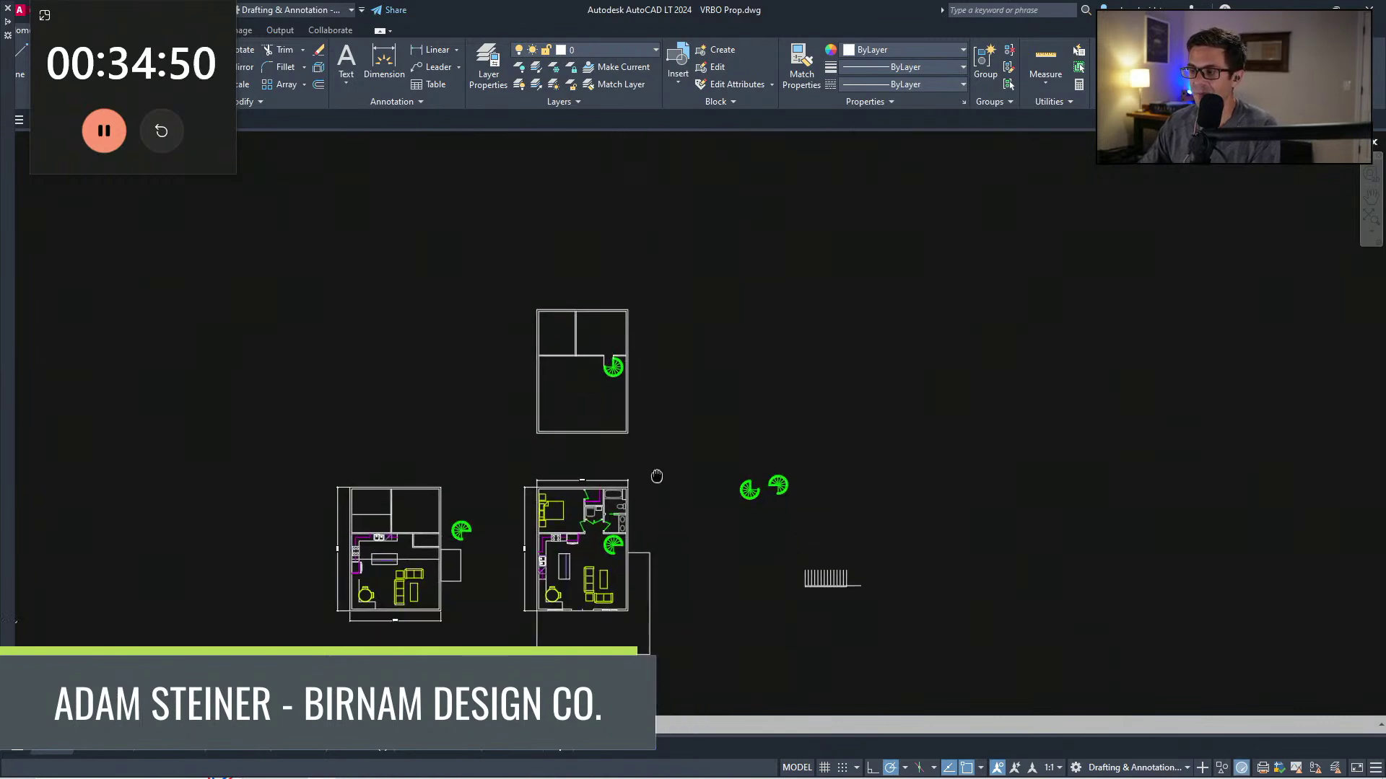
middle_click_drag(655, 476, 641, 427)
scroll(635, 534, "down", 2)
scroll(538, 462, "up", 4)
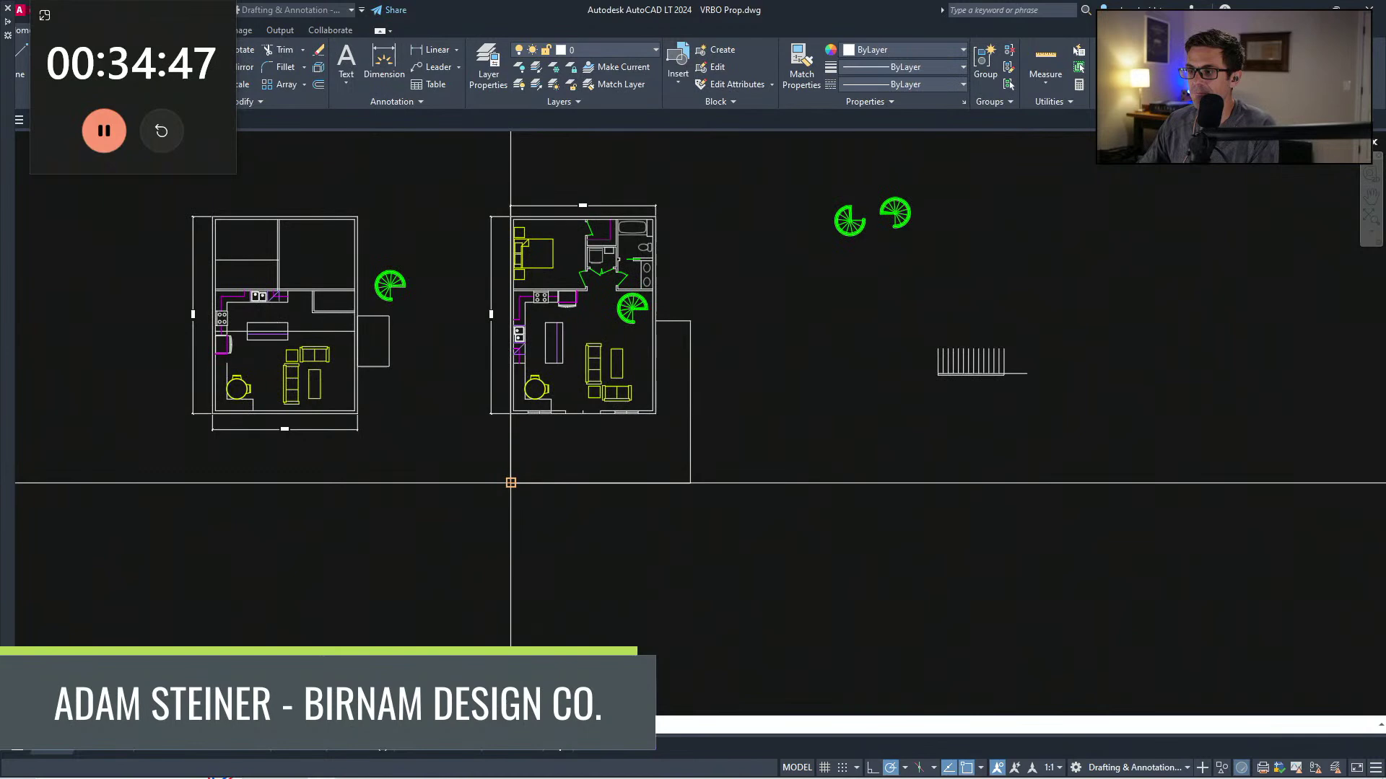
scroll(511, 483, "down", 2)
left_click(581, 329)
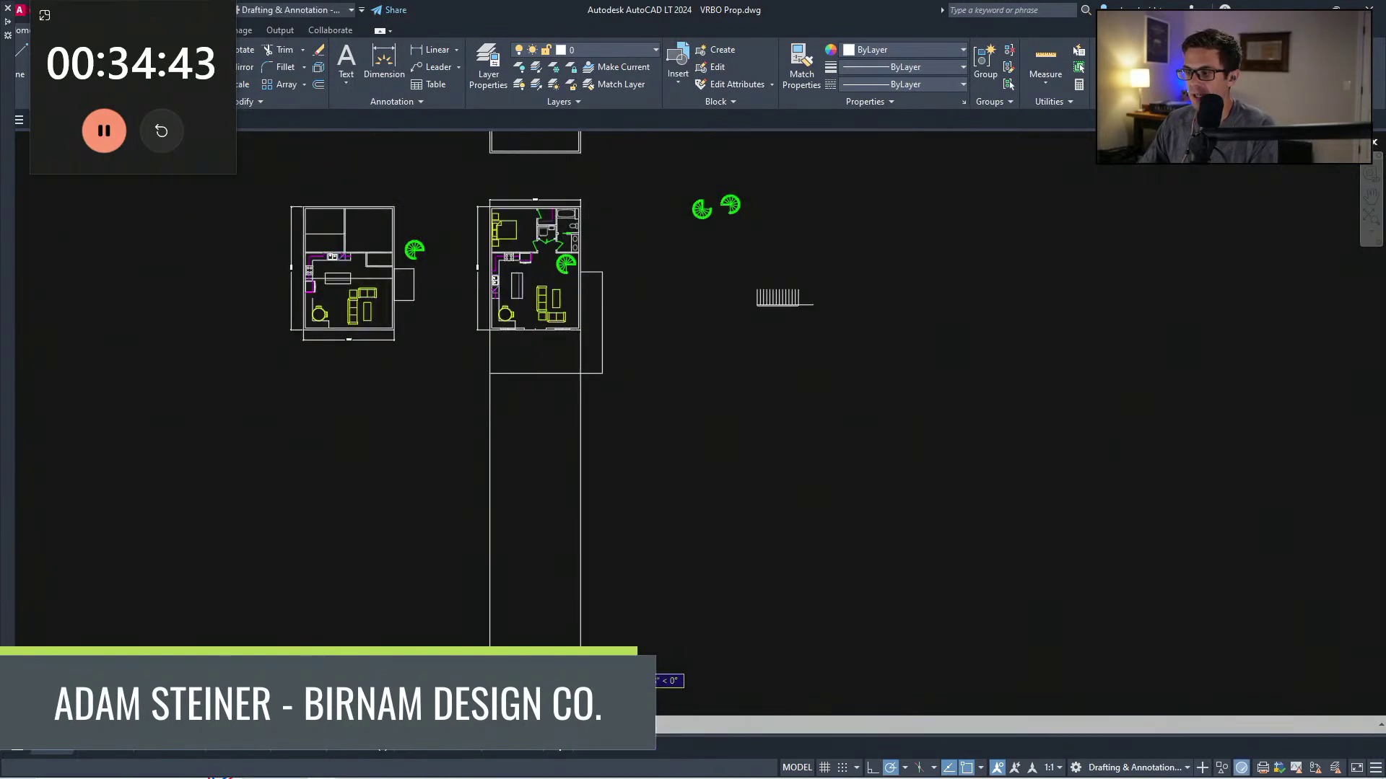
Step: Draw a foundation wall section at the left end of the ground line, about 4'-0" deep from its raised top
scroll(481, 650, "up", 5)
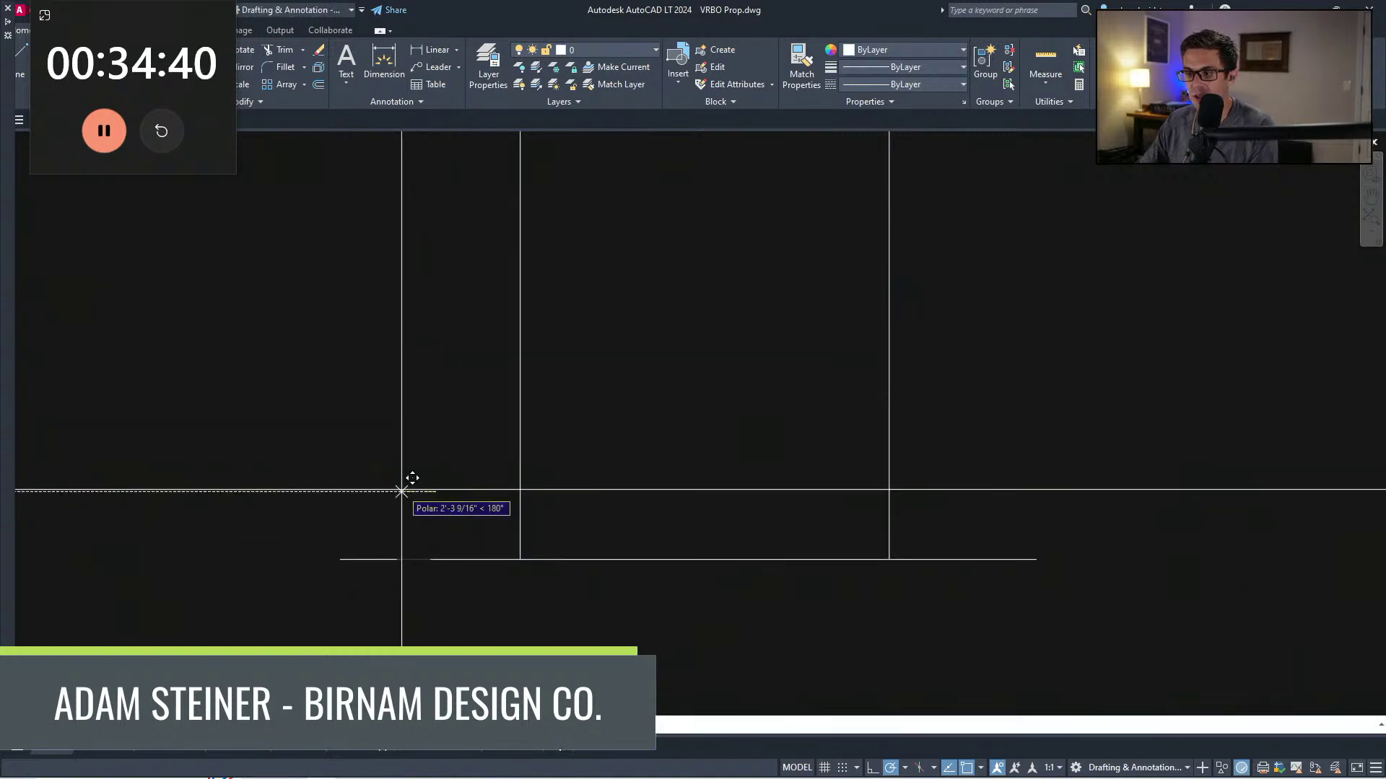
left_click(332, 550)
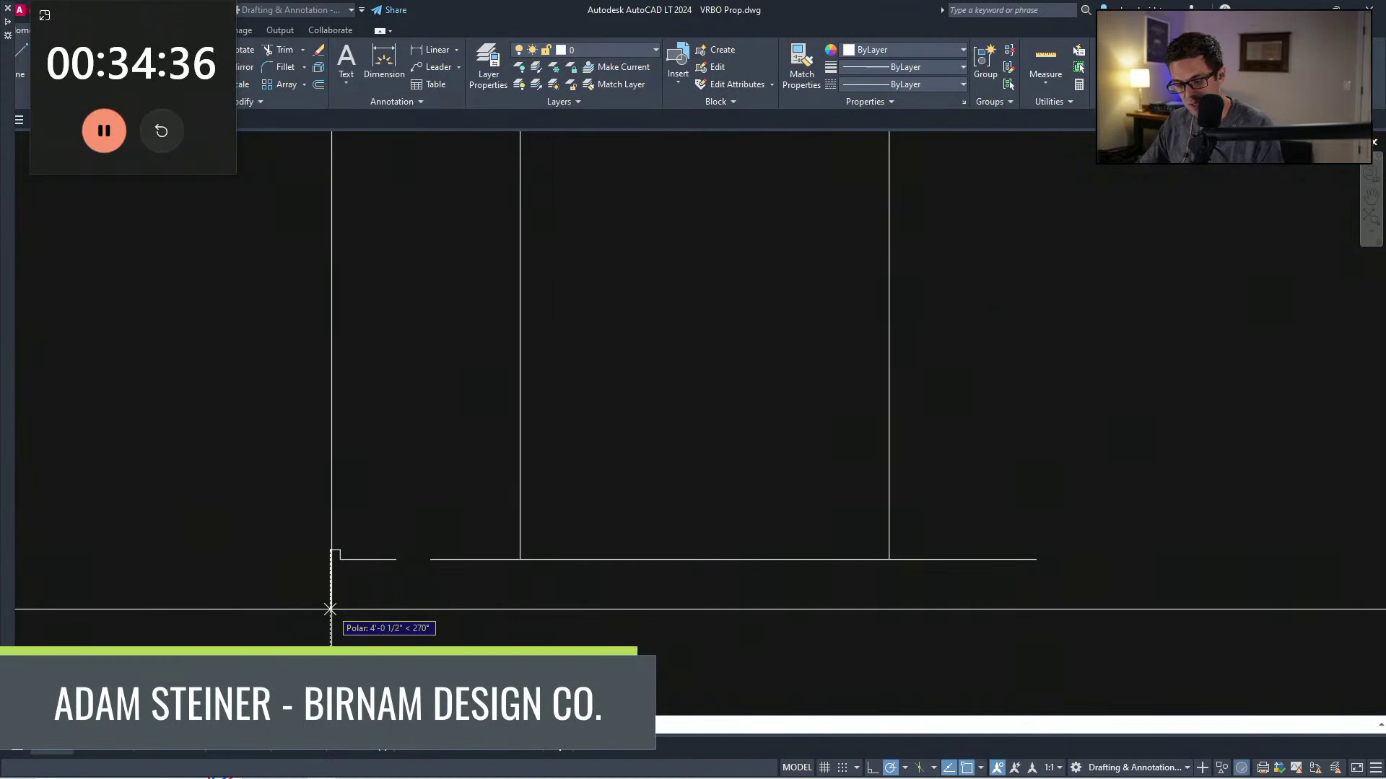
left_click(343, 609)
key("Escape")
type("tr")
key("space")
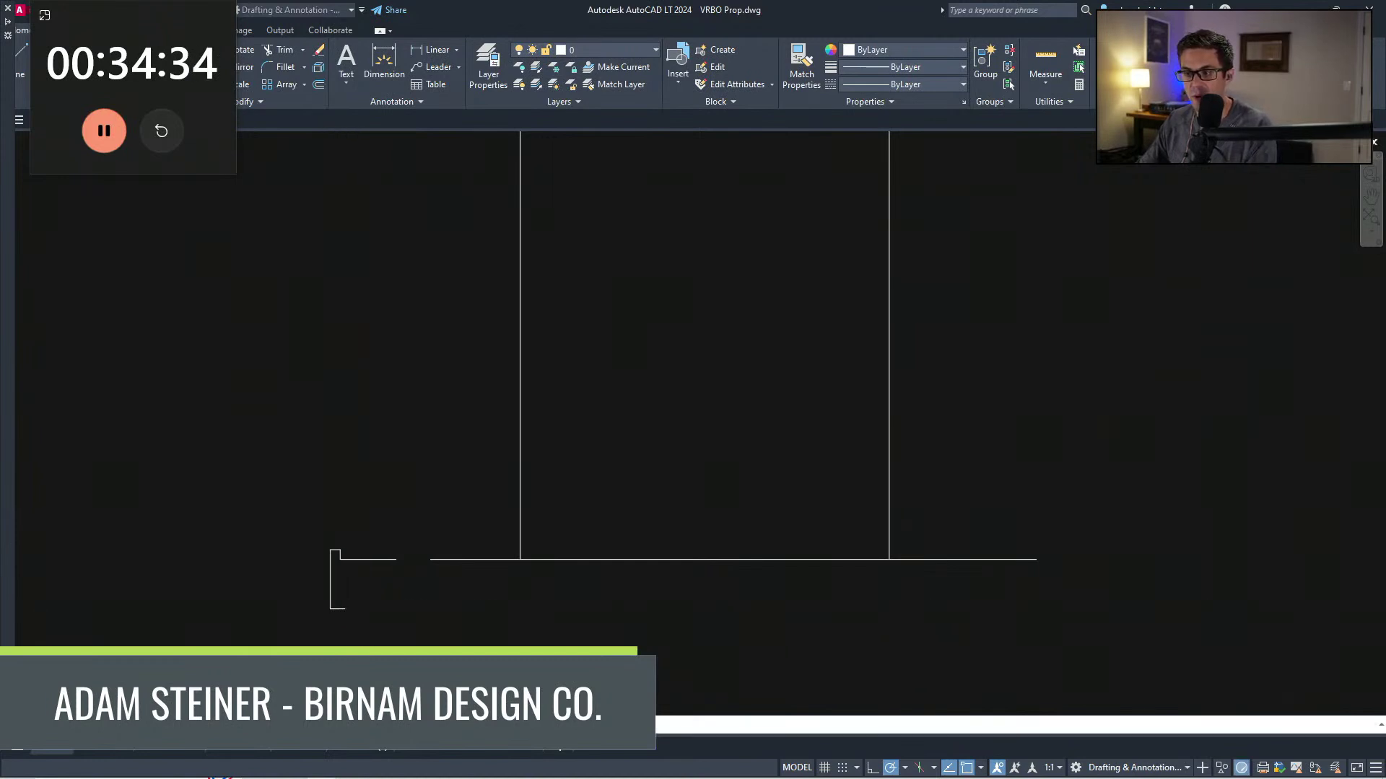
scroll(342, 565, "up", 3)
middle_click_drag(342, 566, 392, 553)
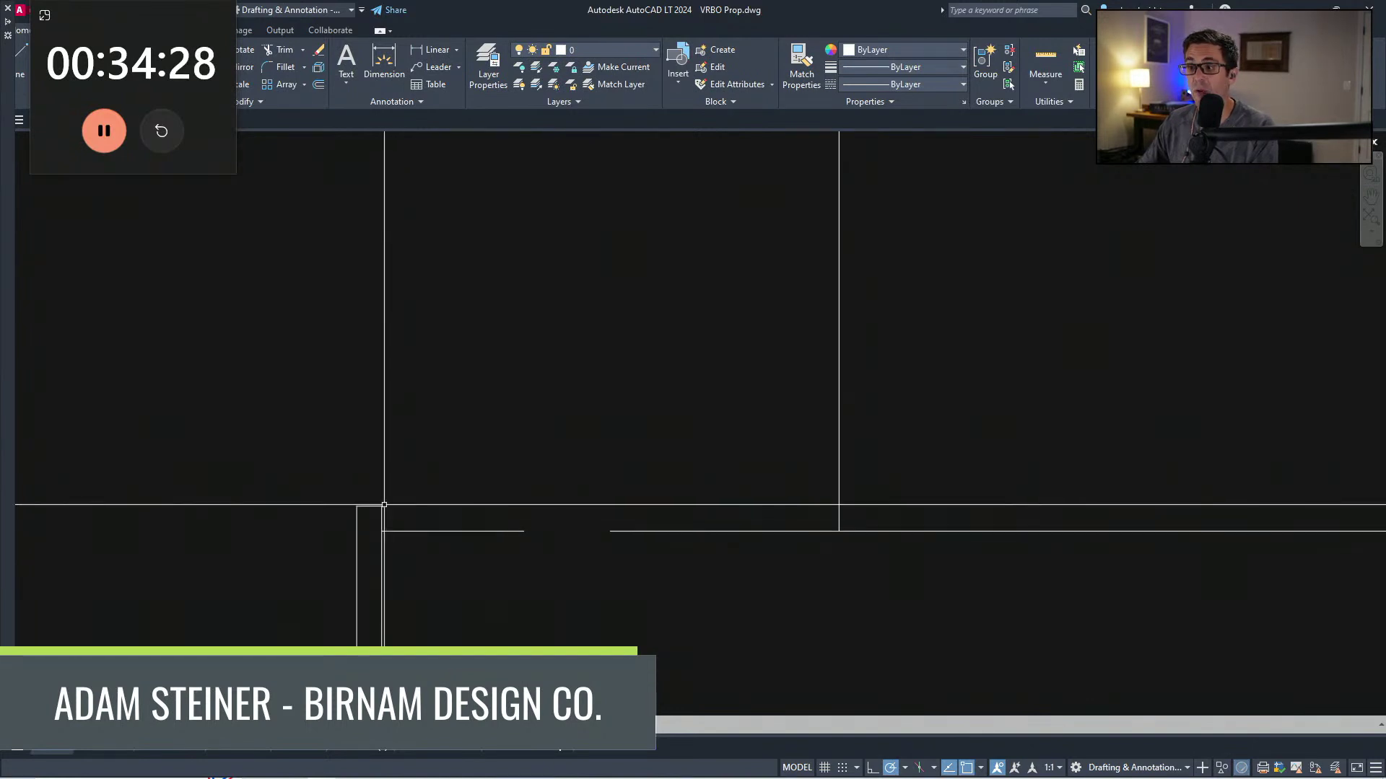
Step: Draw a stepped line from the foundation wall's top midpoint down and about 4'-8" to the right
scroll(373, 506, "up", 4)
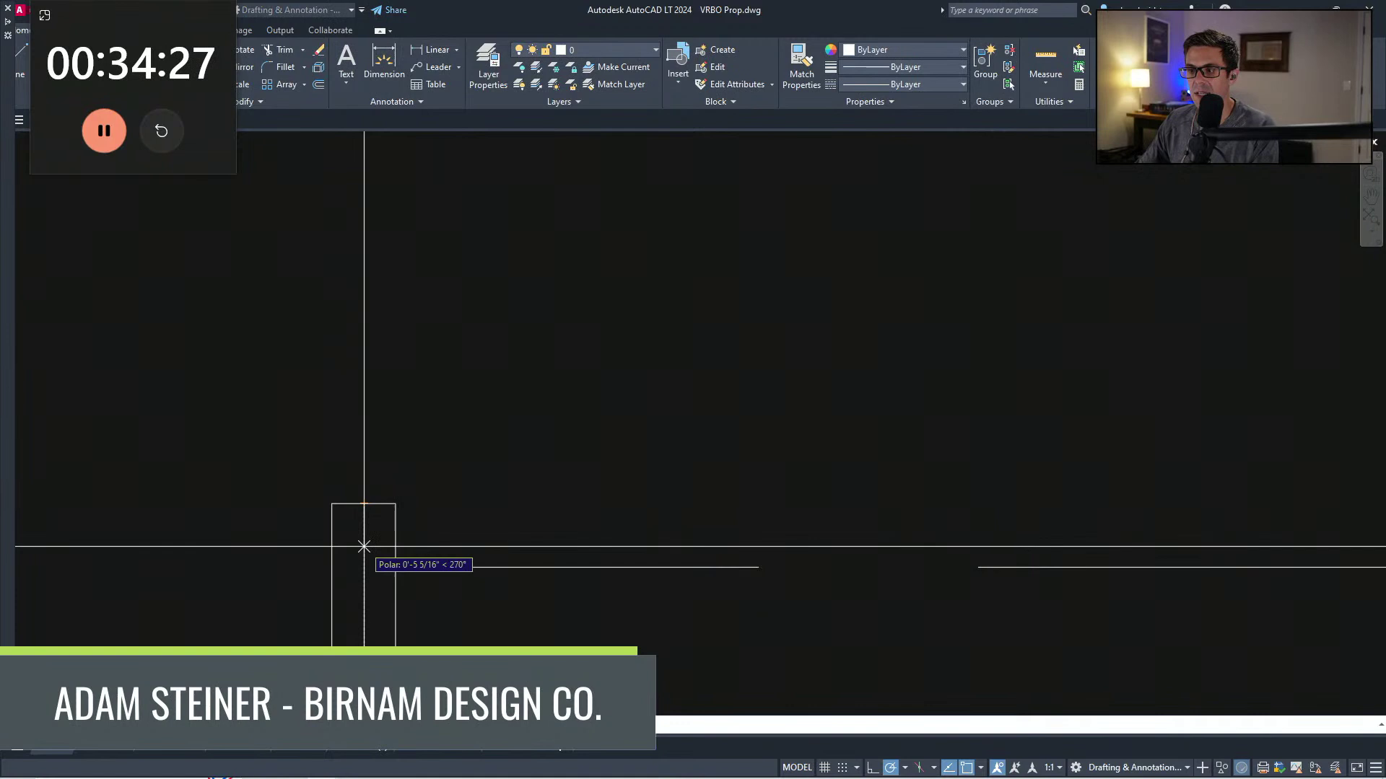
left_click(364, 536)
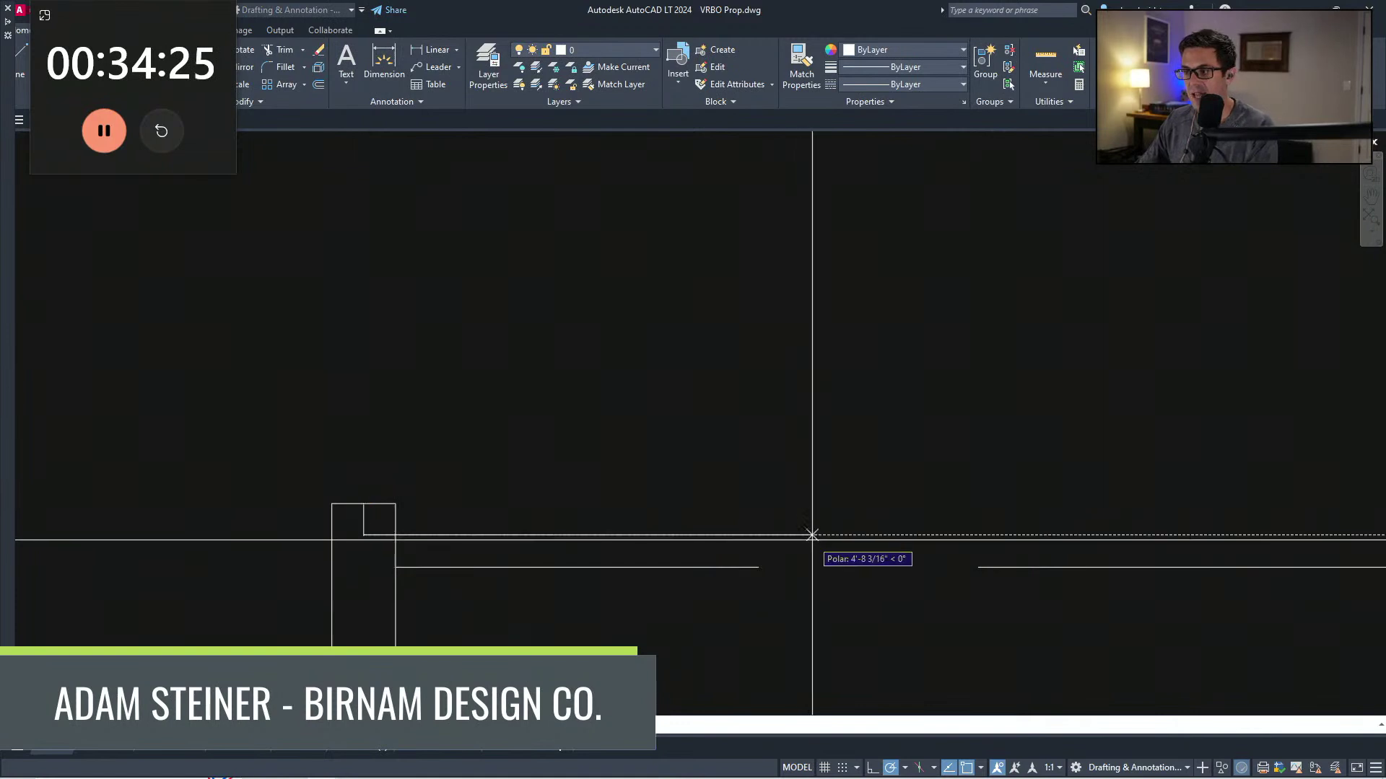
left_click(814, 535)
key("Escape")
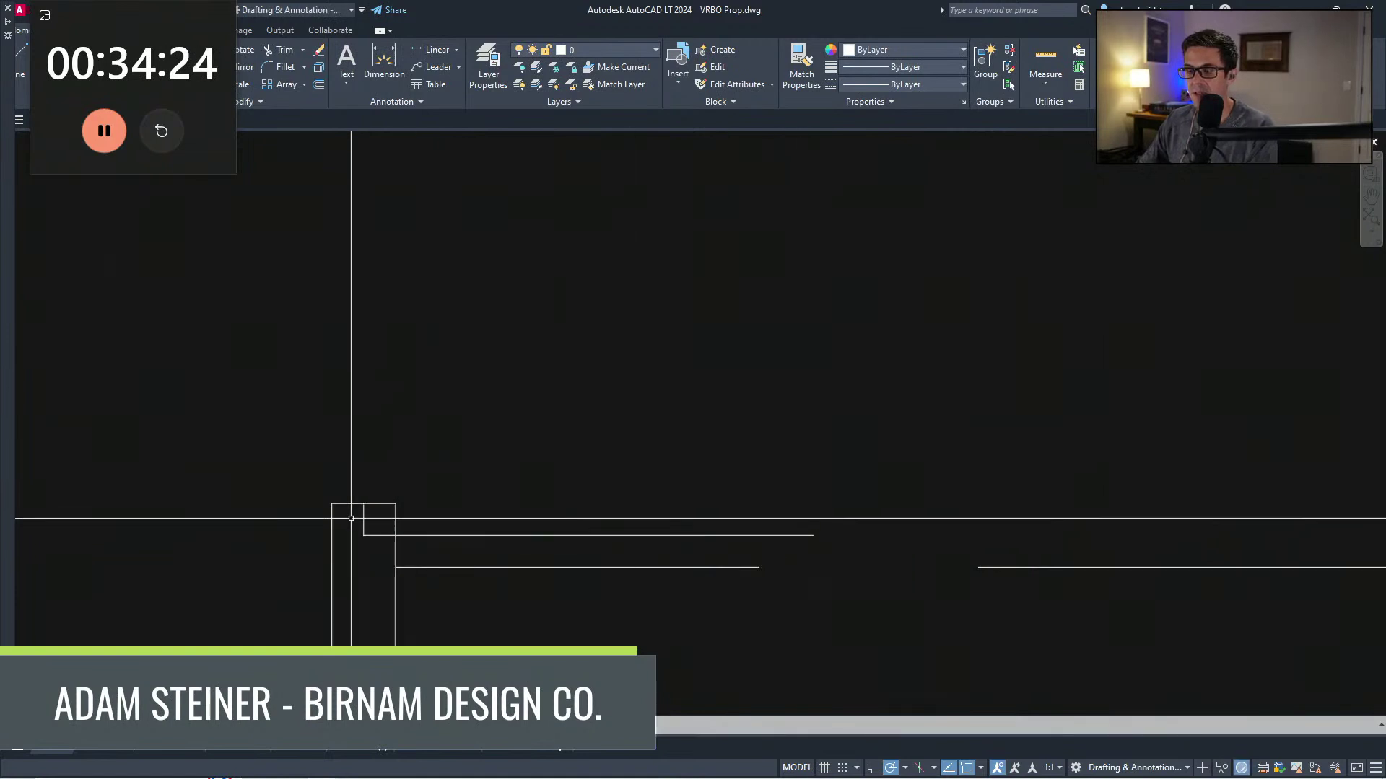
Step: Stretch the foundation wall's top line to the right and trim the wall's inner face above the stepped line
left_click(389, 503)
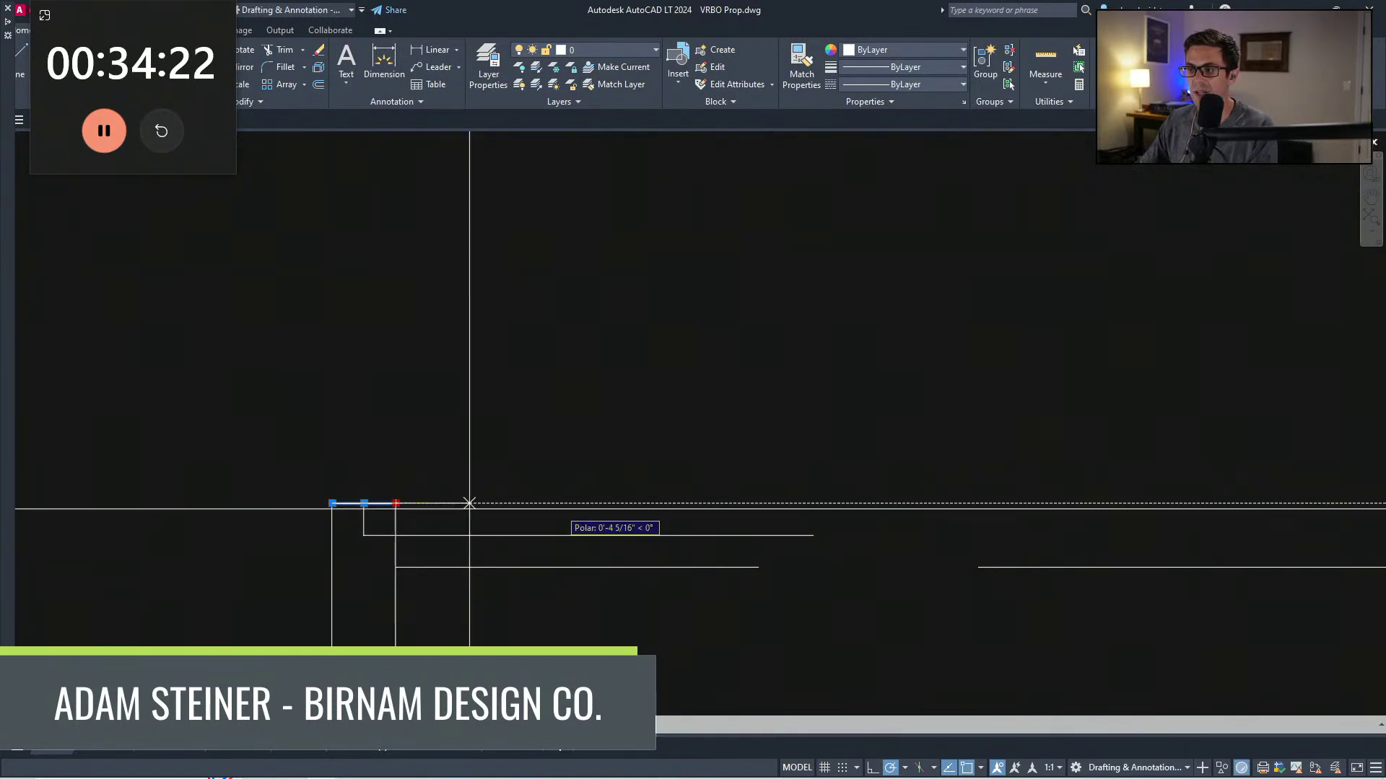
left_click(476, 566)
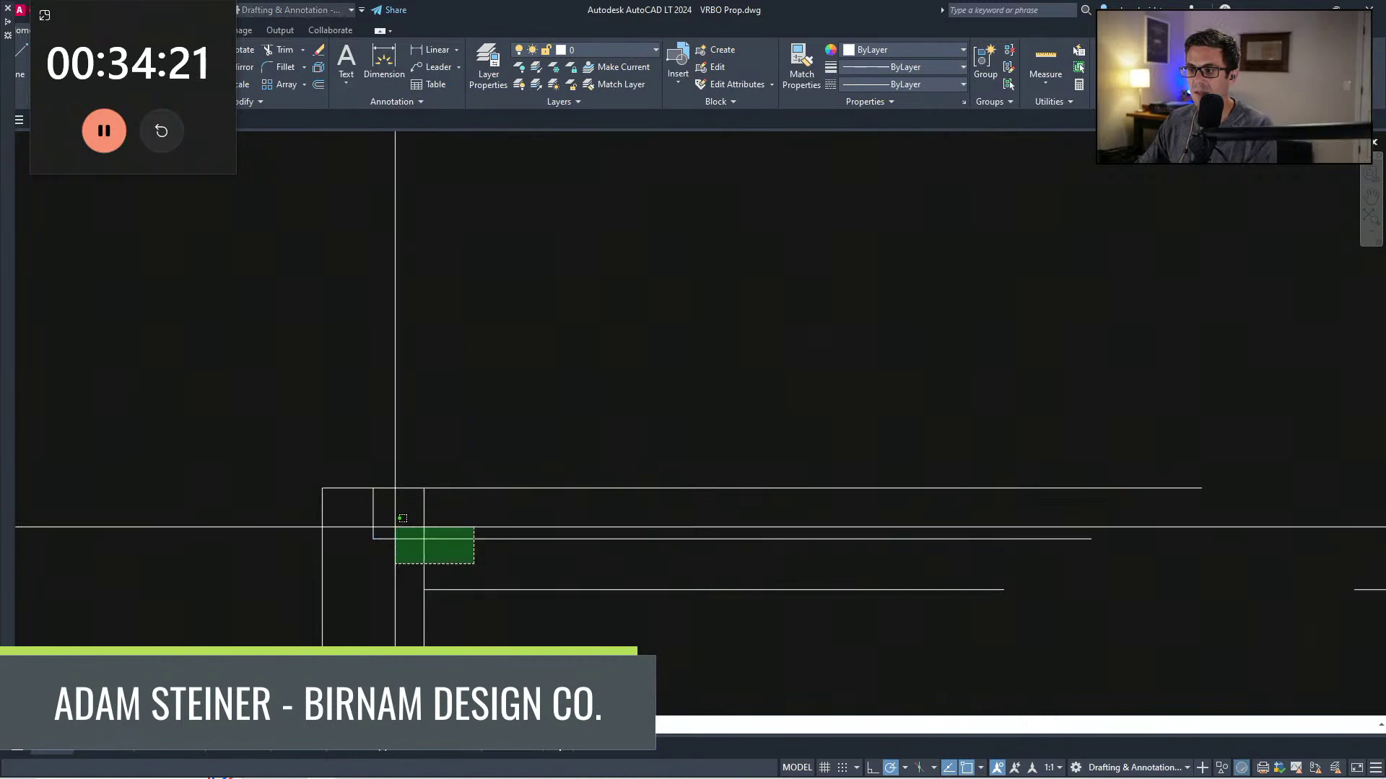
left_click(392, 526)
type("tr")
key("space")
left_click(425, 516)
key("Escape")
Step: Offset the ground floor line upward to mark the ground floor ceiling and the upper floor level above it
middle_click_drag(478, 532, 404, 554)
scroll(406, 554, "down", 2)
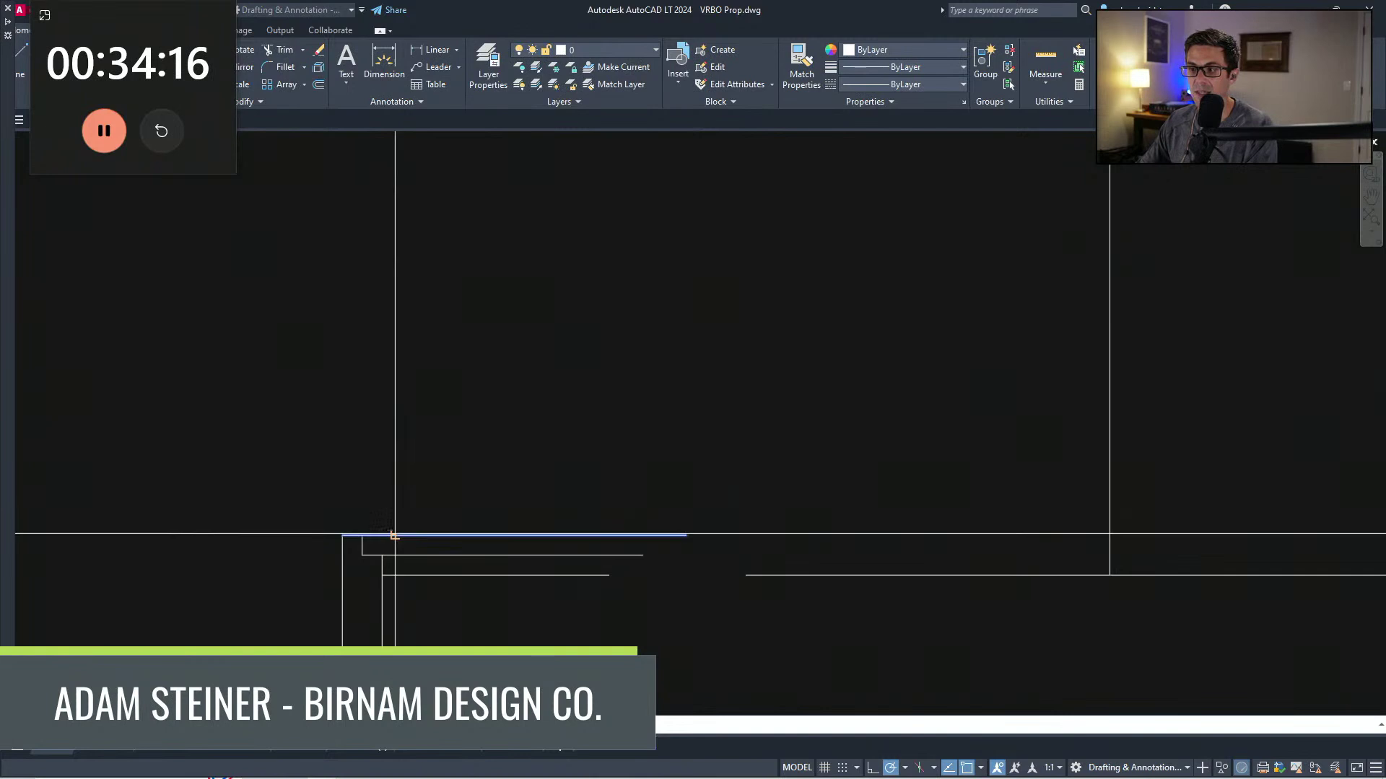
scroll(411, 549, "down", 4)
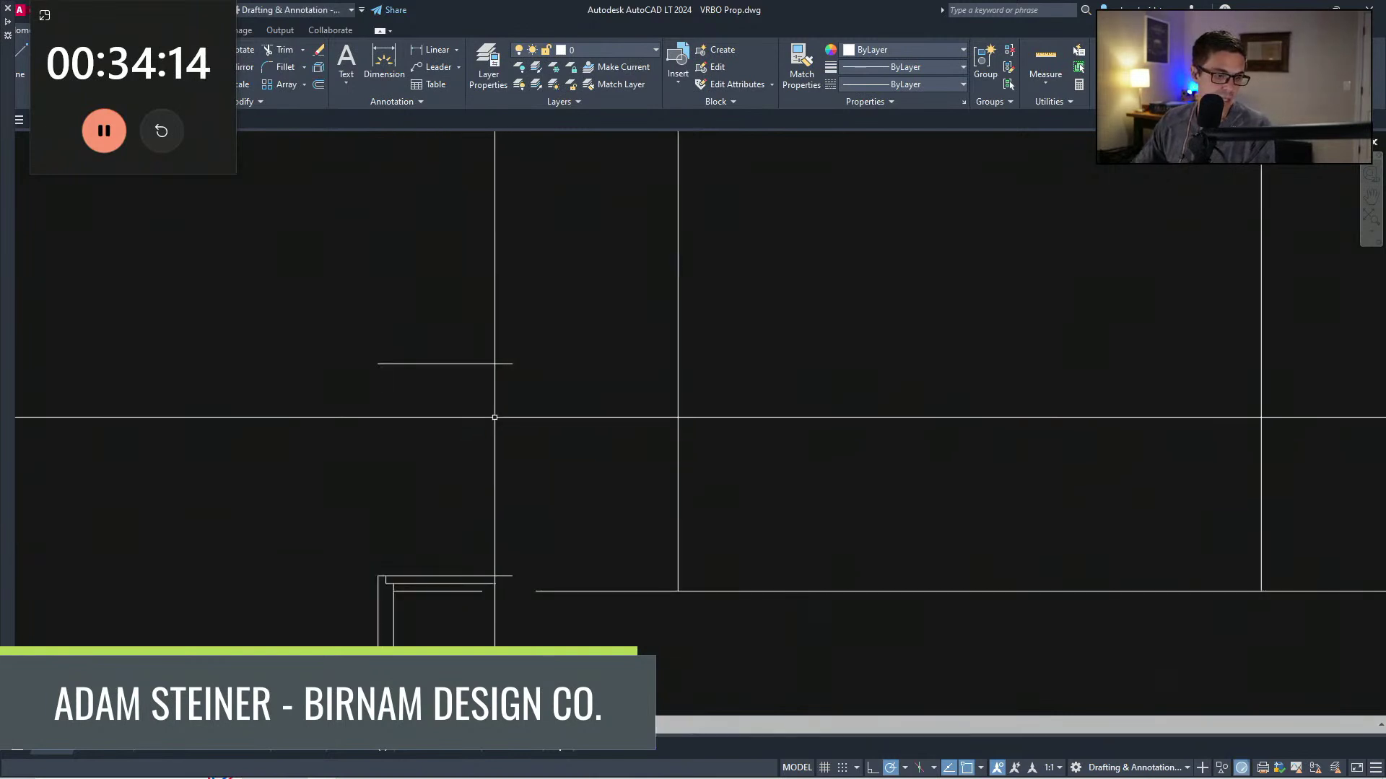
scroll(500, 424, "down", 2)
middle_click_drag(511, 468, 461, 495)
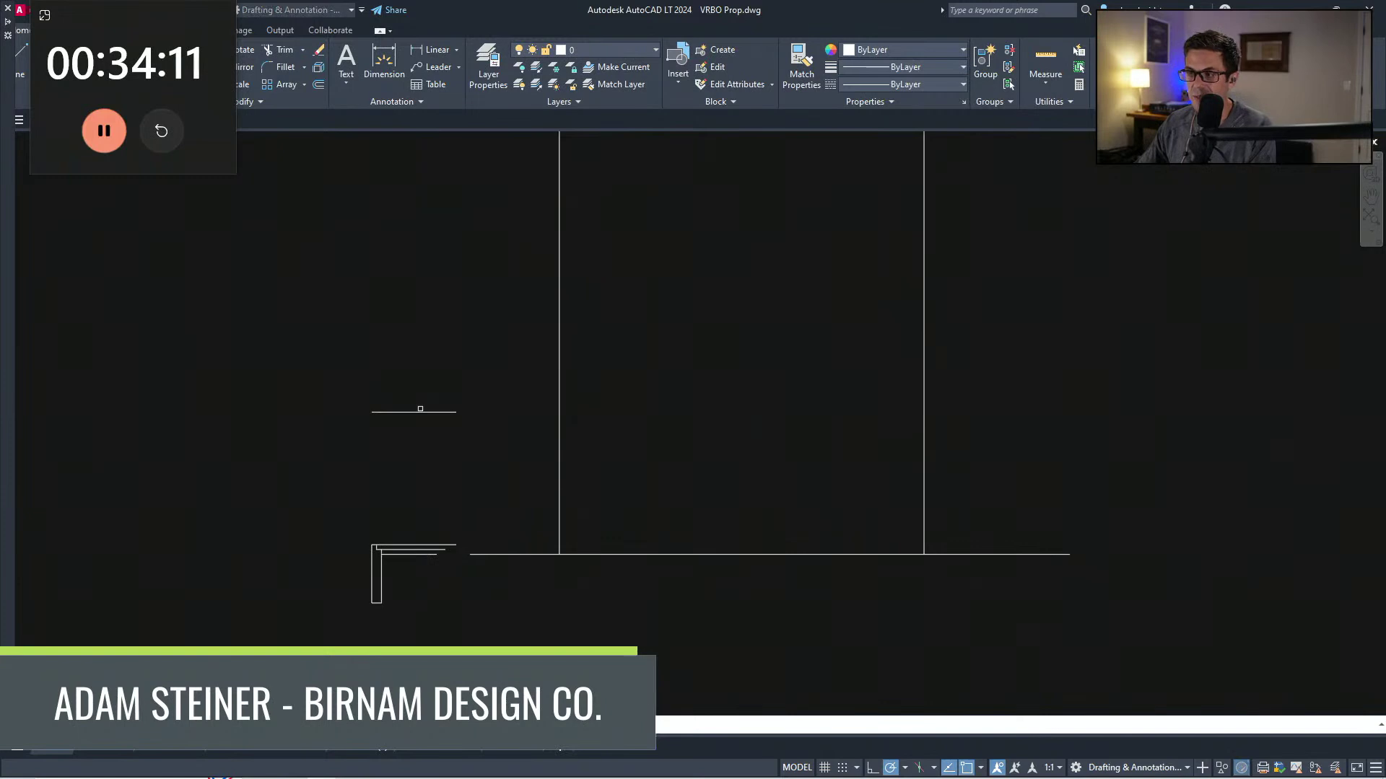
middle_click_drag(512, 427, 495, 556)
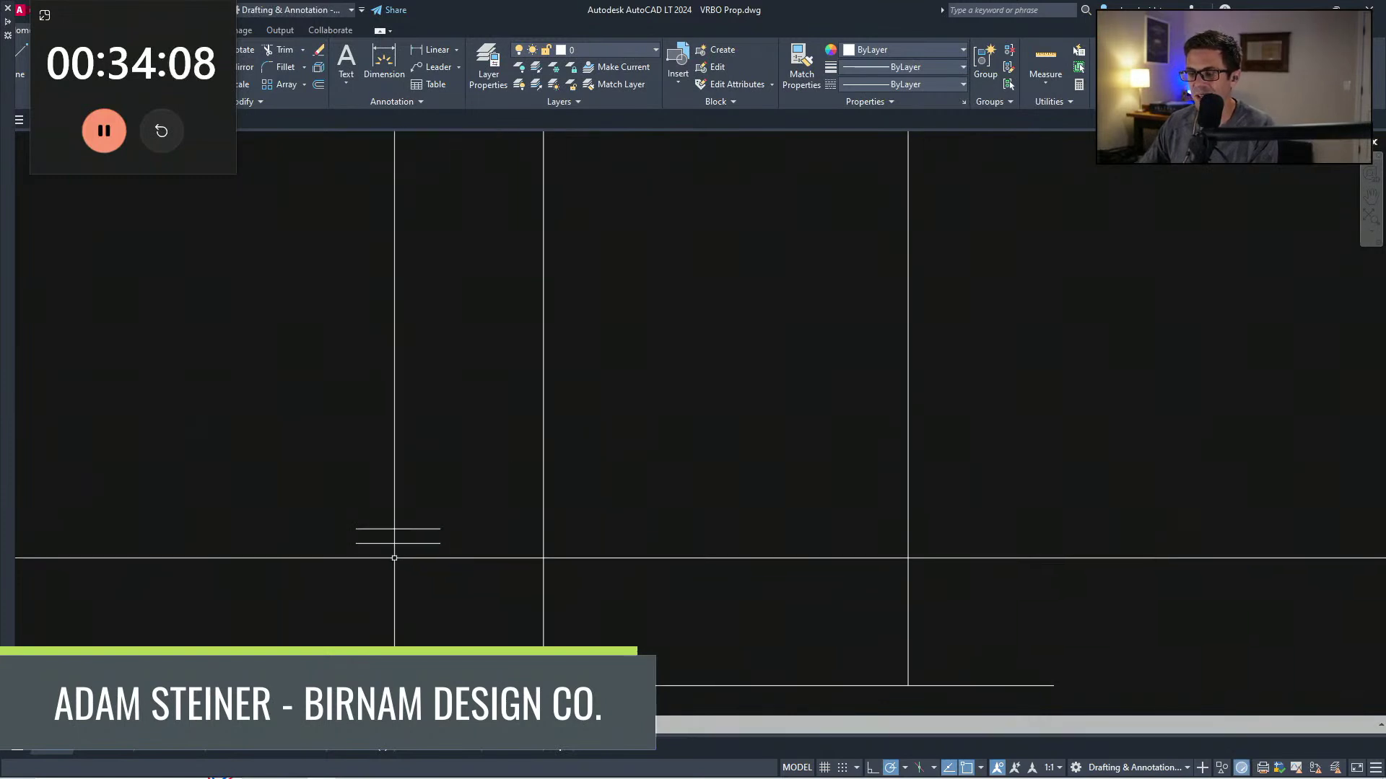
scroll(392, 554, "up", 2)
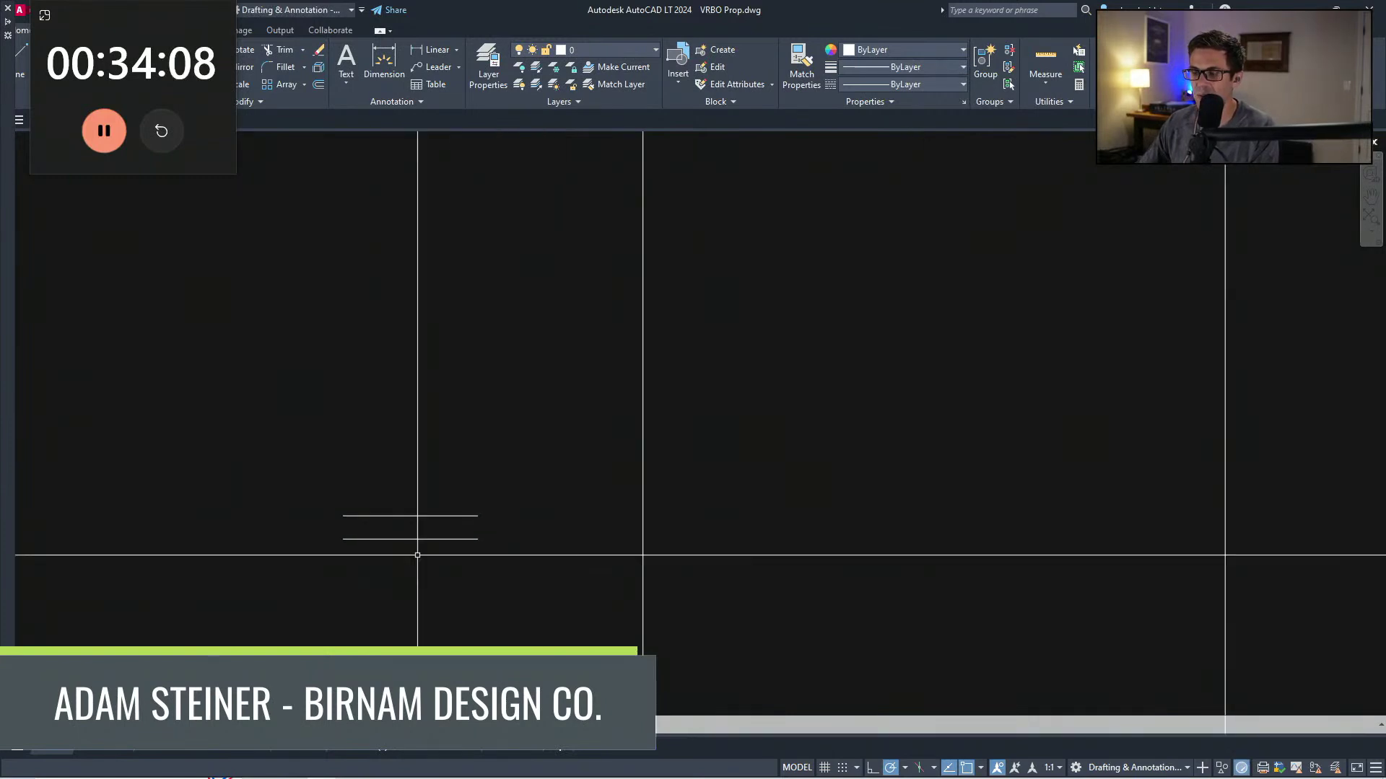
scroll(433, 534, "down", 2)
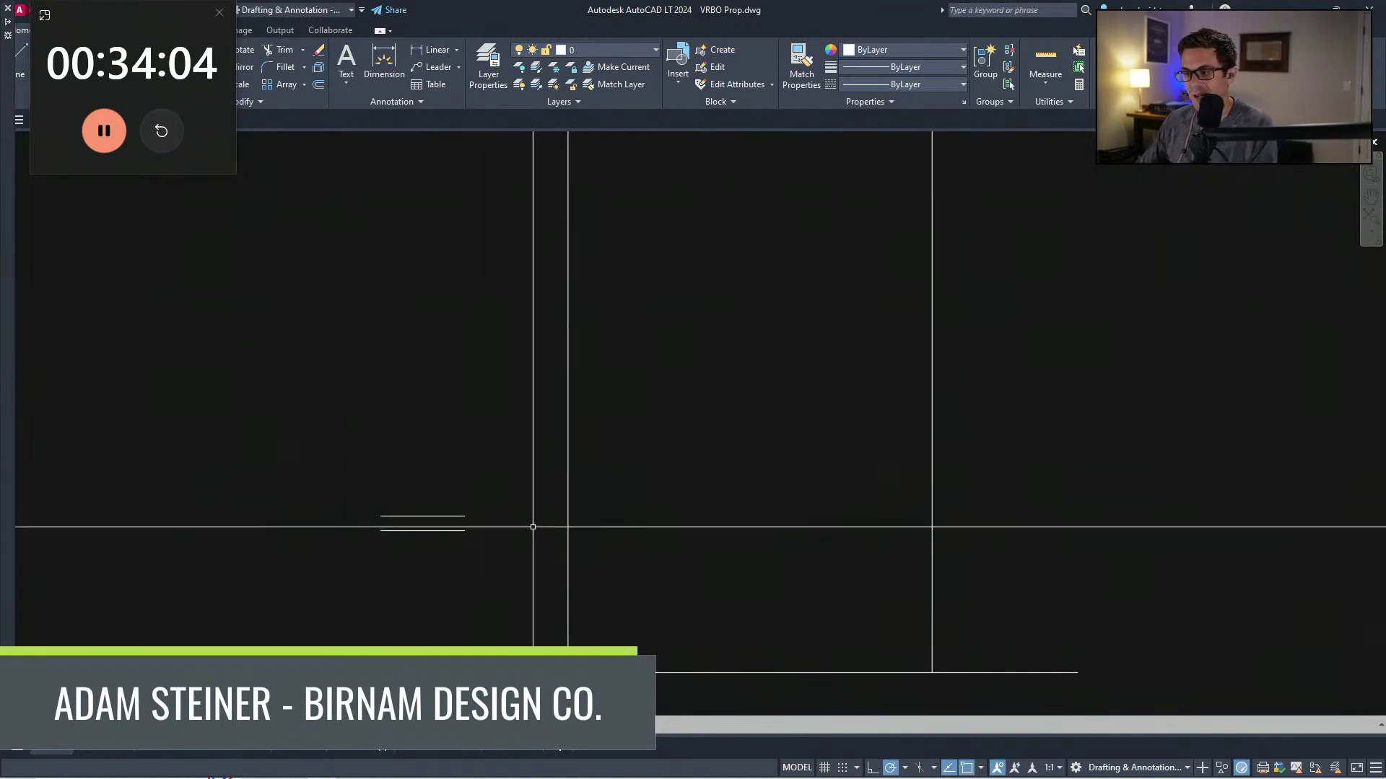
Step: Offset the upper floor line upward to mark the upper ceiling level
type("o")
key("space")
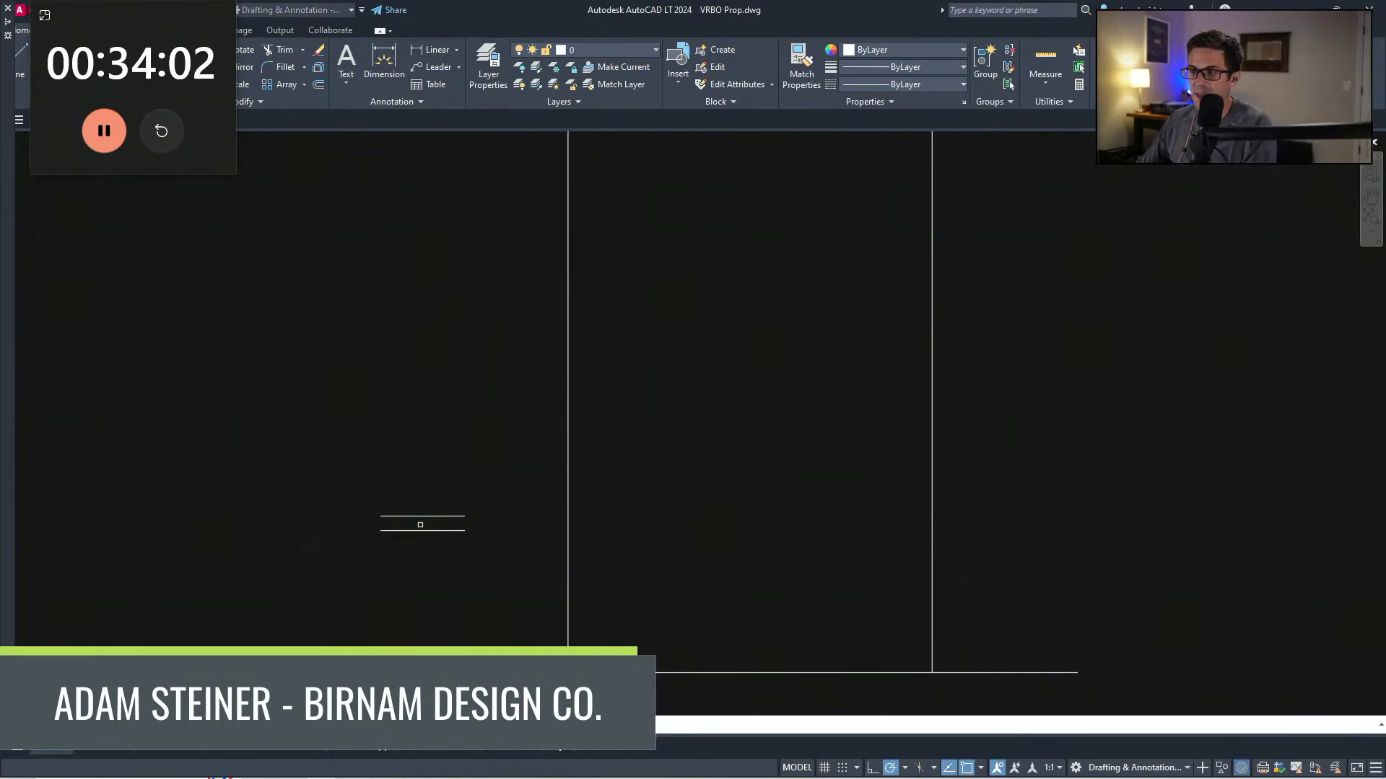
left_click(418, 447)
key("Escape")
mouse_move(471, 485)
middle_mouse_down()
mouse_move(398, 405)
mouse_move(454, 478)
middle_mouse_up()
scroll(398, 405, "down", 2)
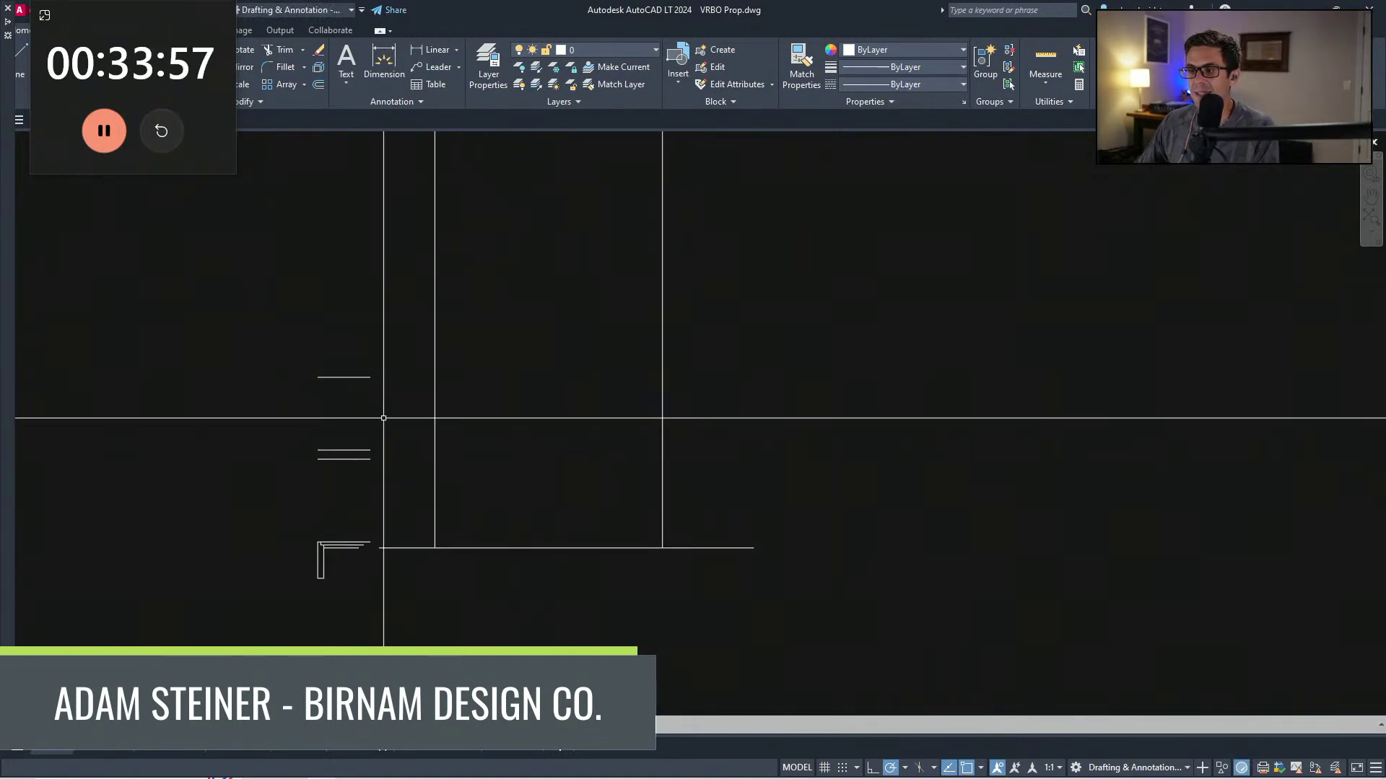
Step: Copy the upper ceiling line downward as the wall plate level and draw the left roof slope at 45° from it
scroll(383, 418, "up", 2)
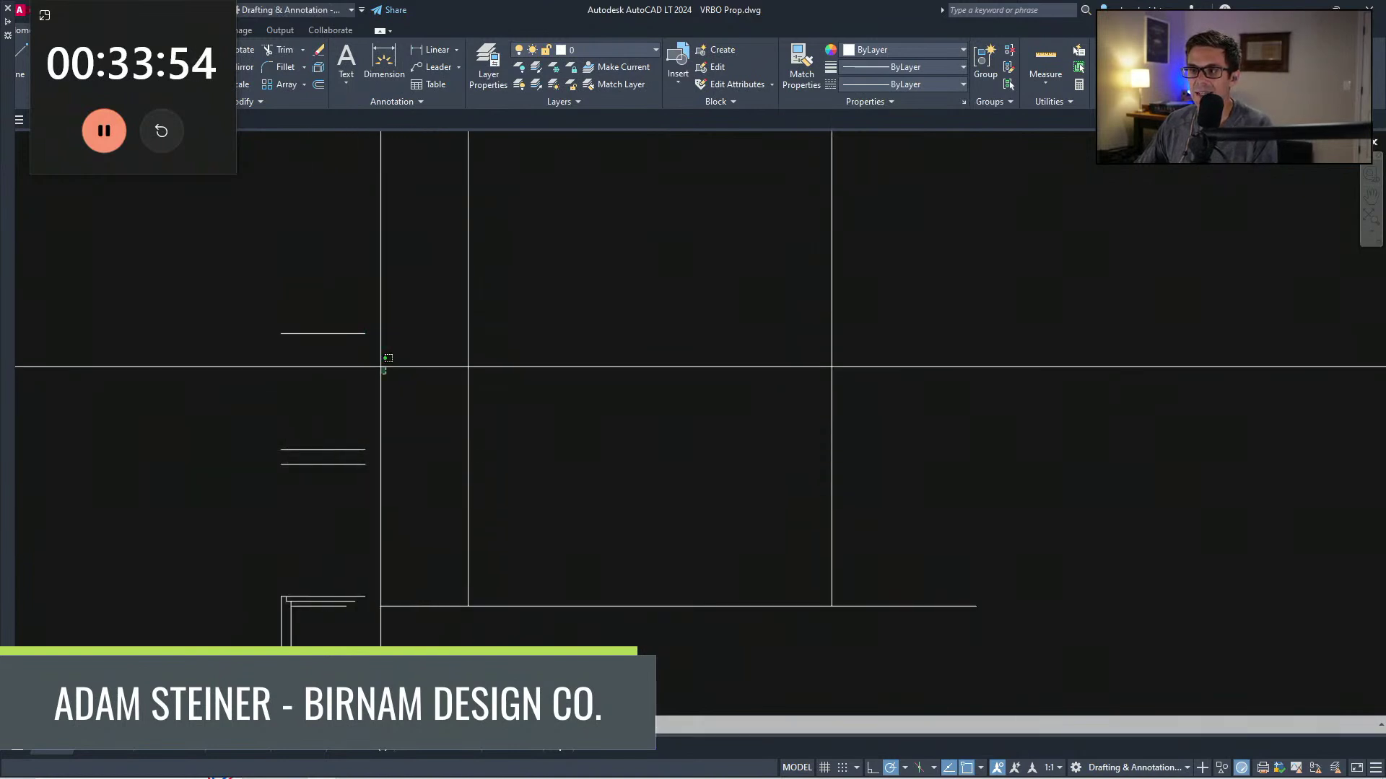
middle_click_drag(363, 442, 336, 430)
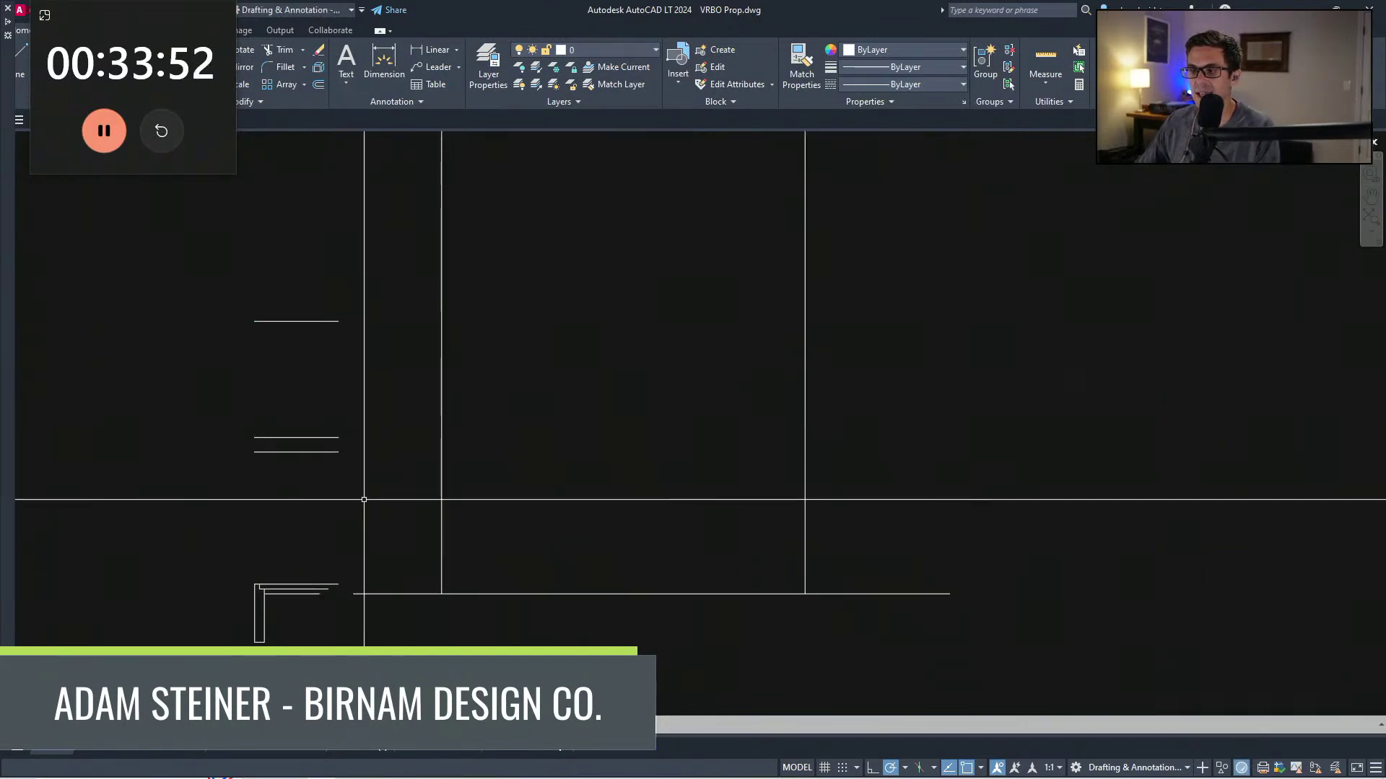
left_click(309, 303)
type("co")
key("space")
left_click(383, 260)
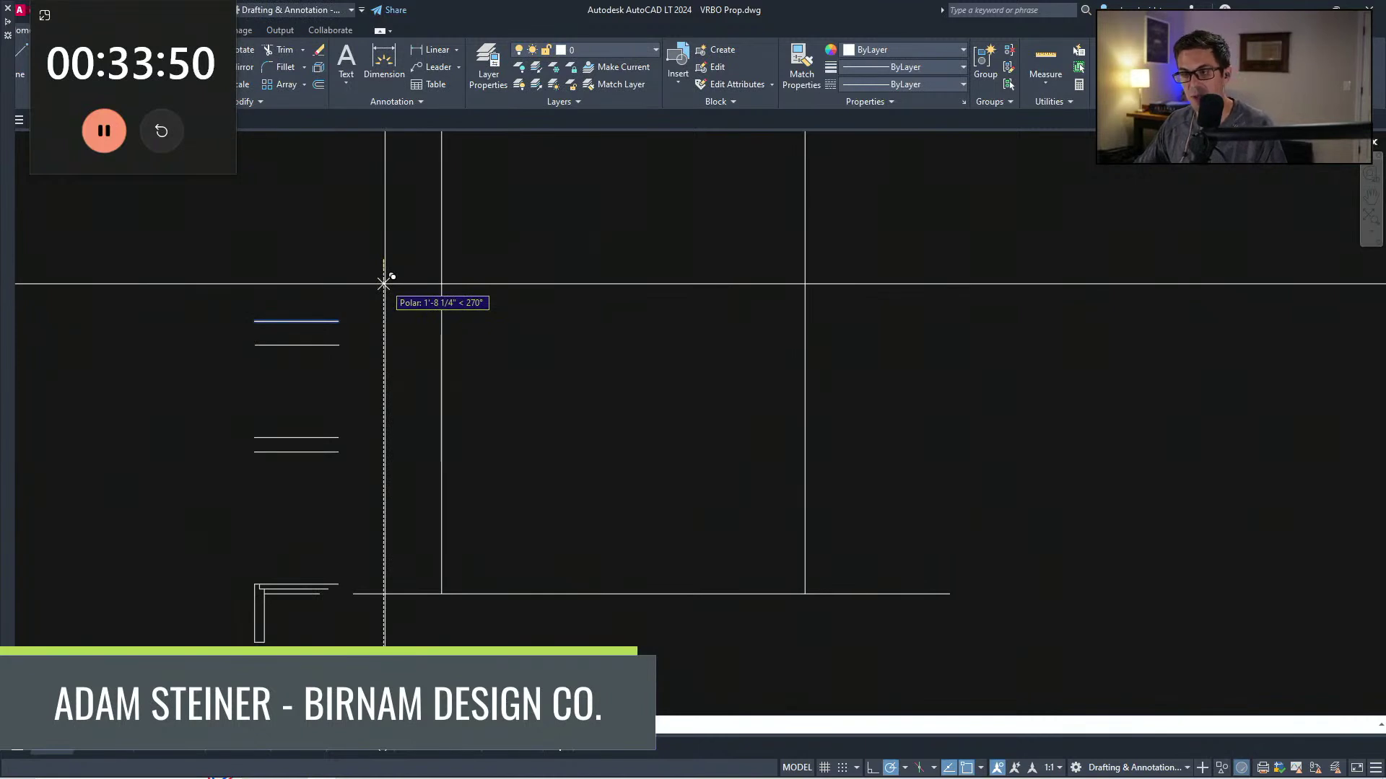
key("Escape")
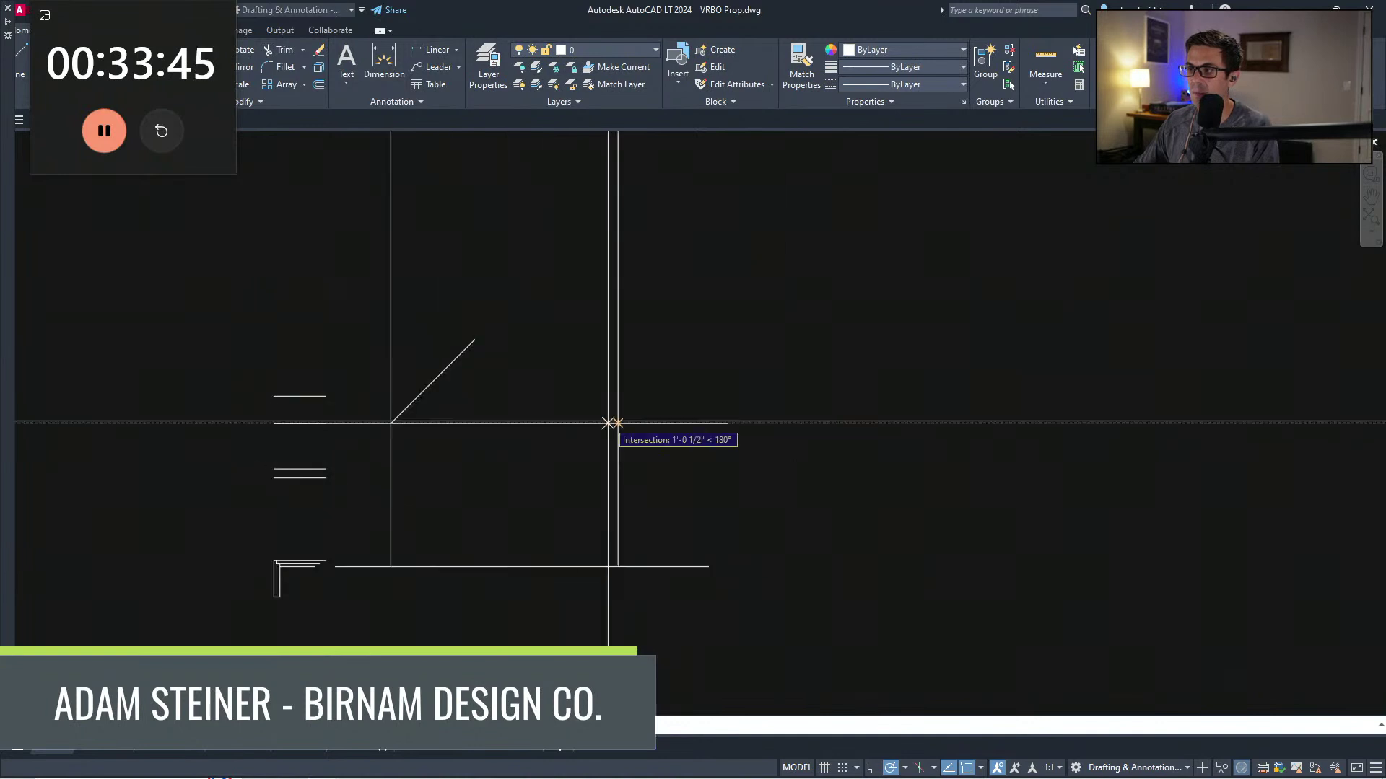
left_click(617, 423)
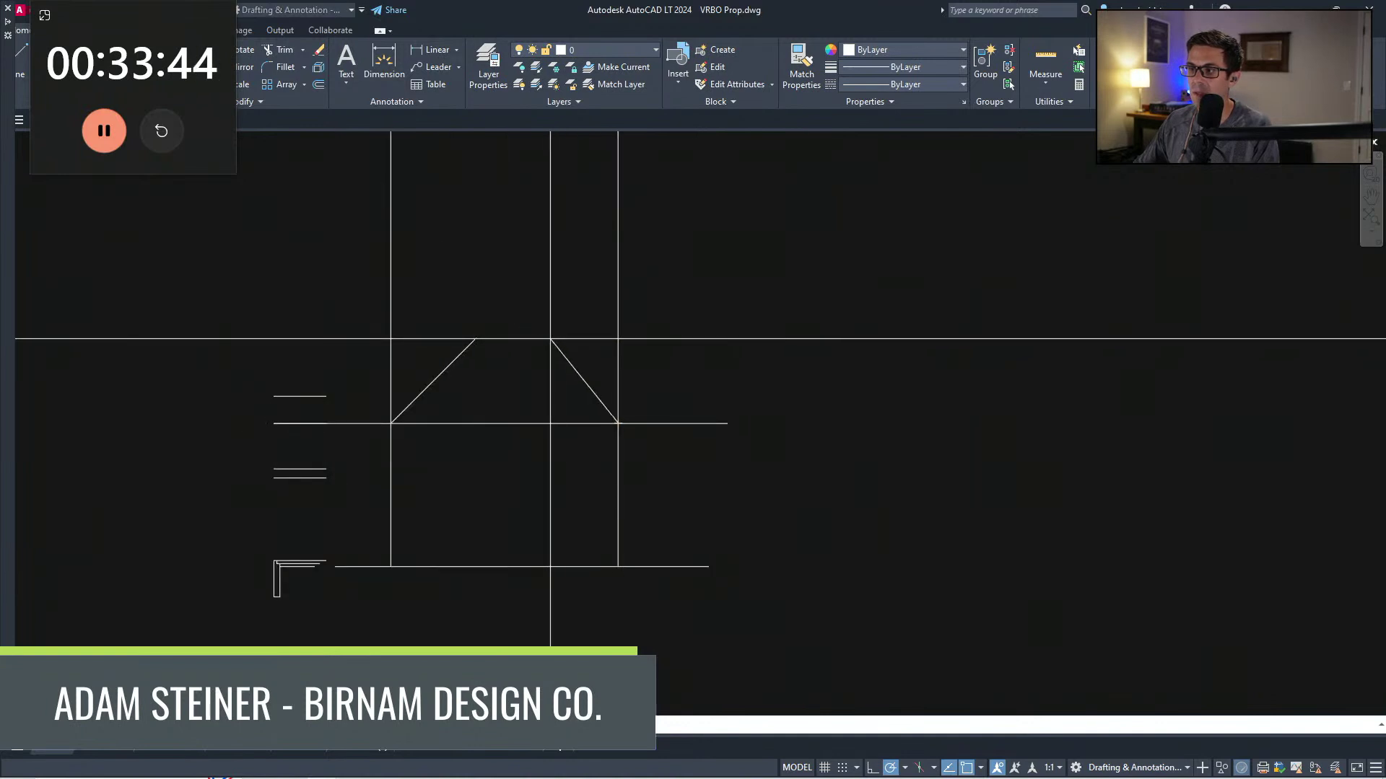
left_click(550, 337)
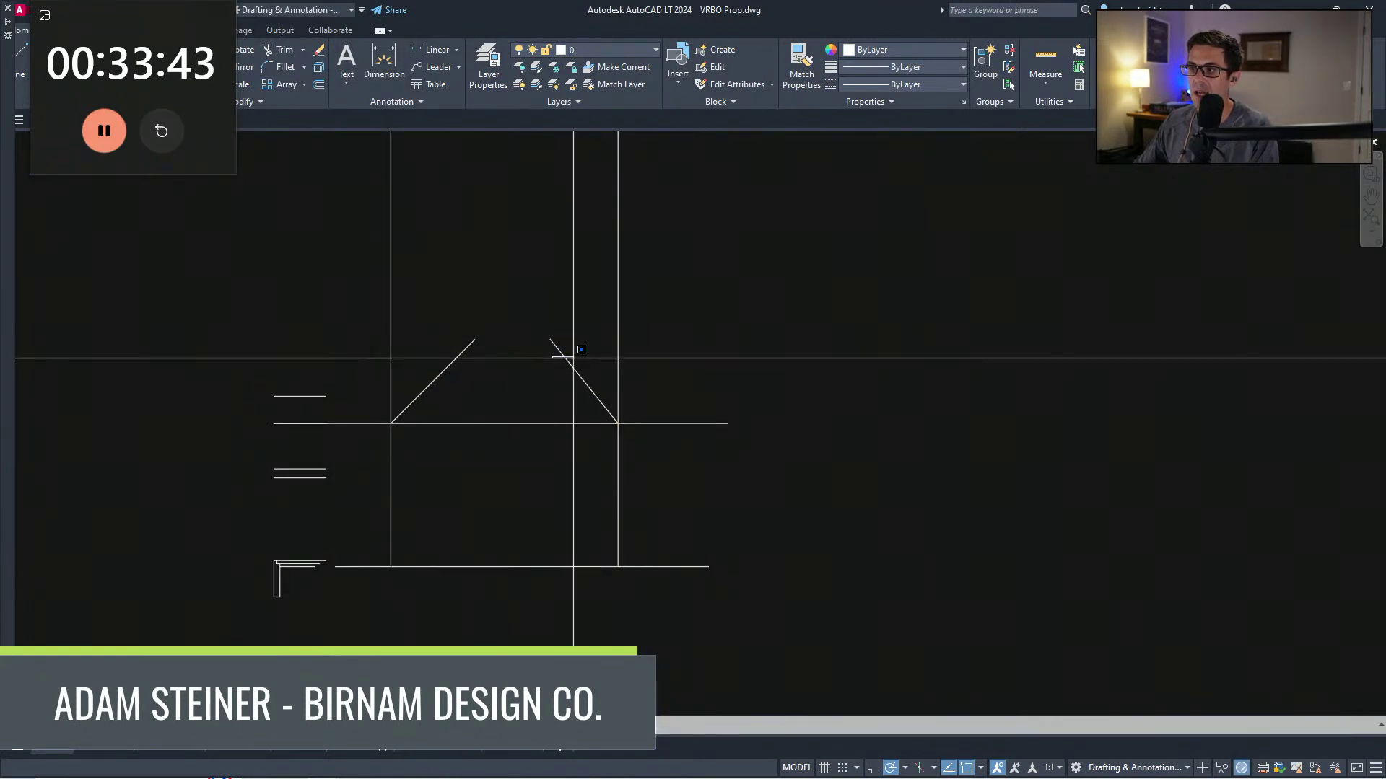
key("Escape")
key("ctrl+z")
Step: Draw the right roof slope at 45° from the right wall's plate point and fillet both slopes to a ridge
type("l")
key("space")
left_click(618, 423)
left_click(550, 354)
type("f")
key("space")
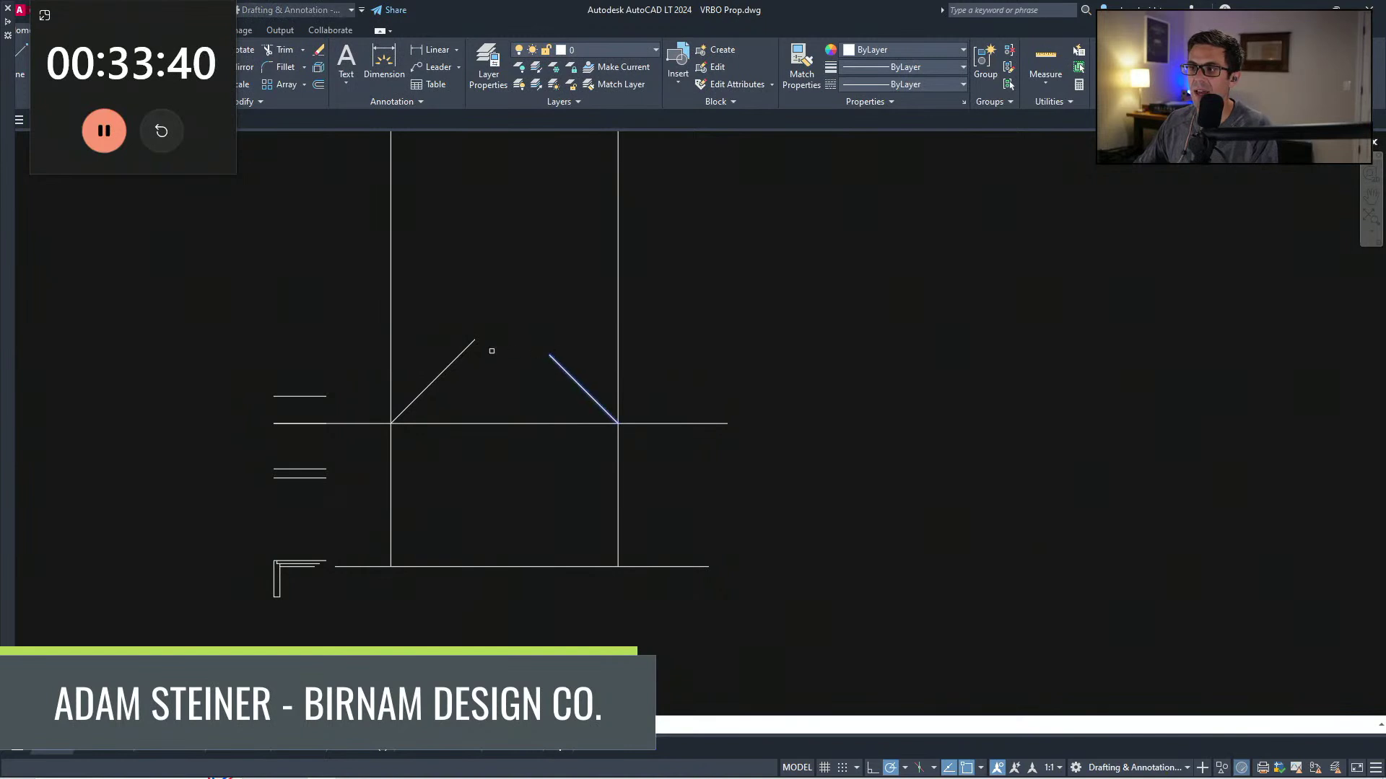
left_click(456, 358)
middle_click_drag(511, 411, 513, 415)
scroll(514, 415, "down", 2)
Step: Trim the wall projection lines above the roof slopes and delete the horizontal plate line across the gable
type("t")
key("space")
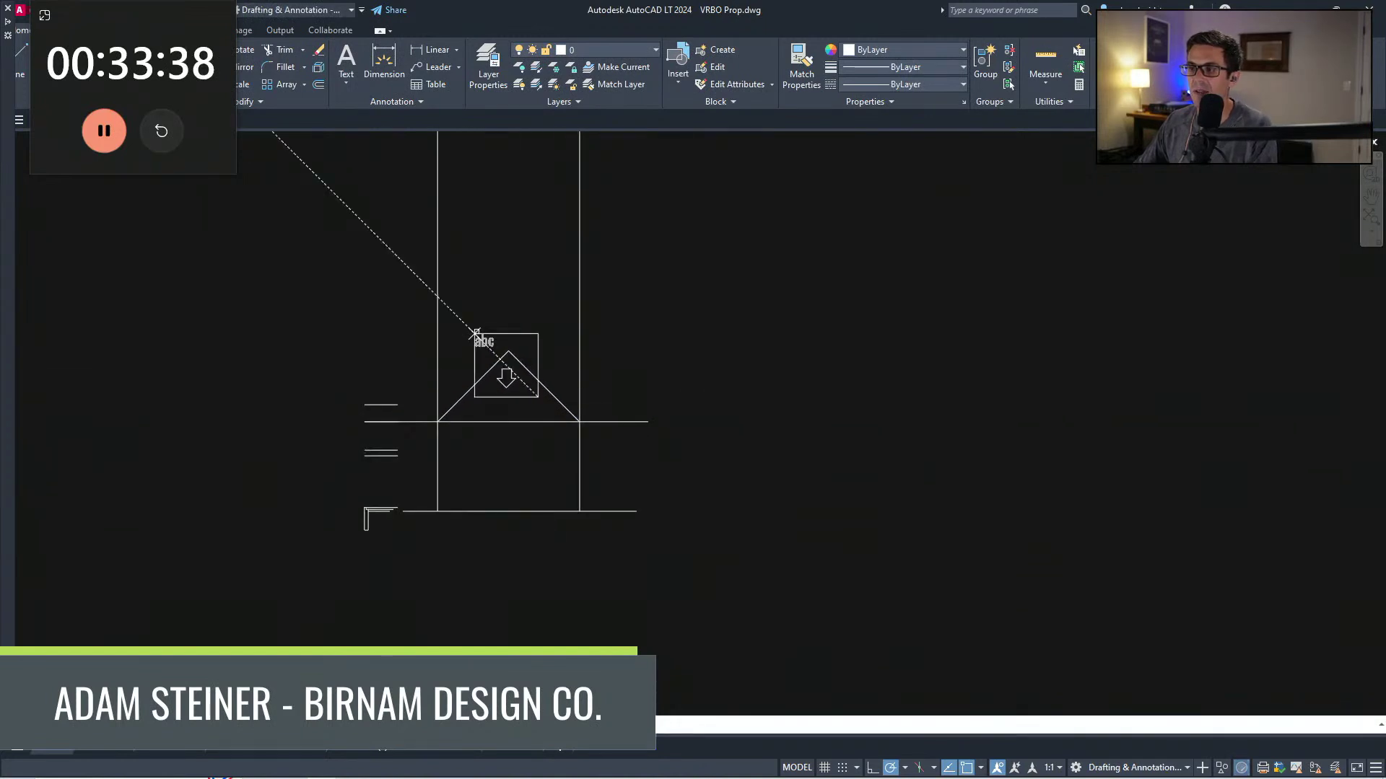
key("Escape")
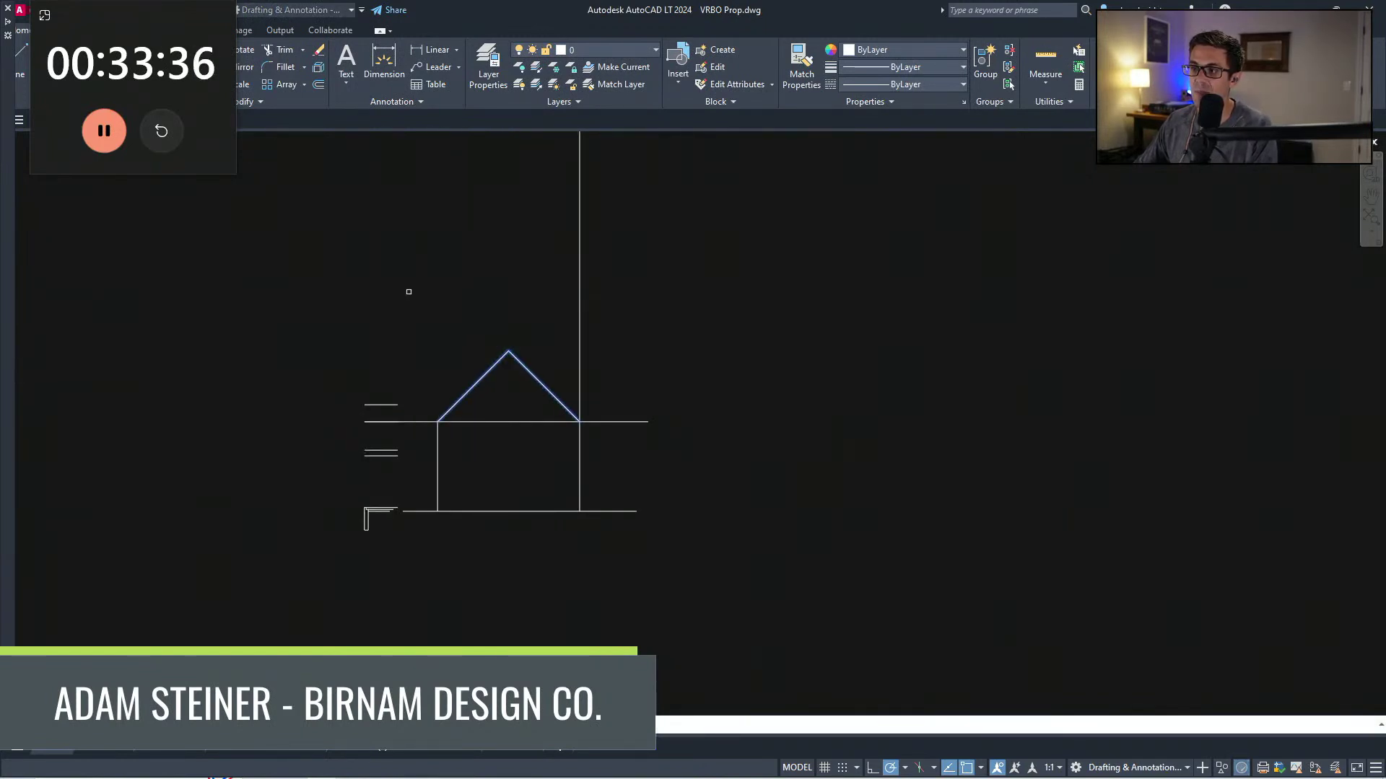
scroll(551, 432, "up", 2)
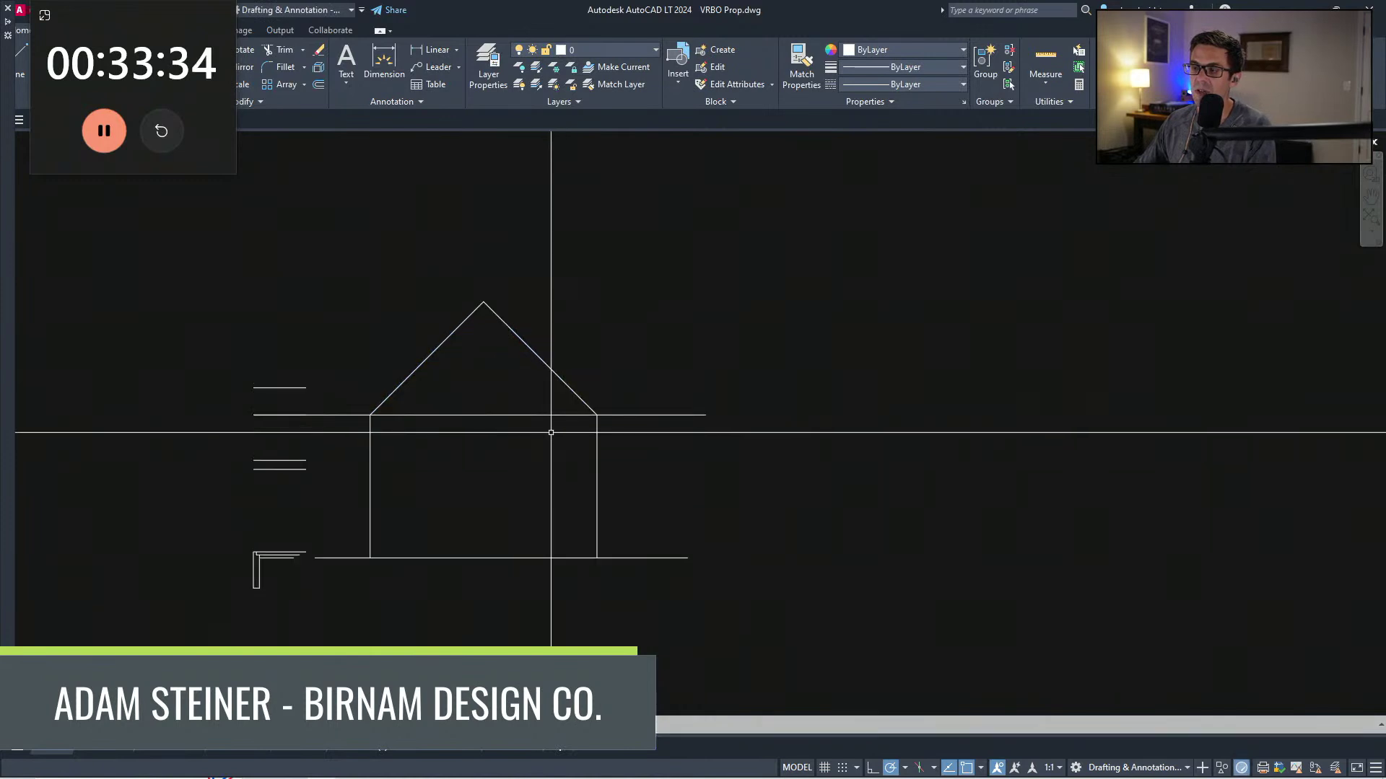
left_click(539, 415)
key("Delete")
middle_click_drag(376, 496, 414, 473)
middle_click_drag(499, 452, 480, 443)
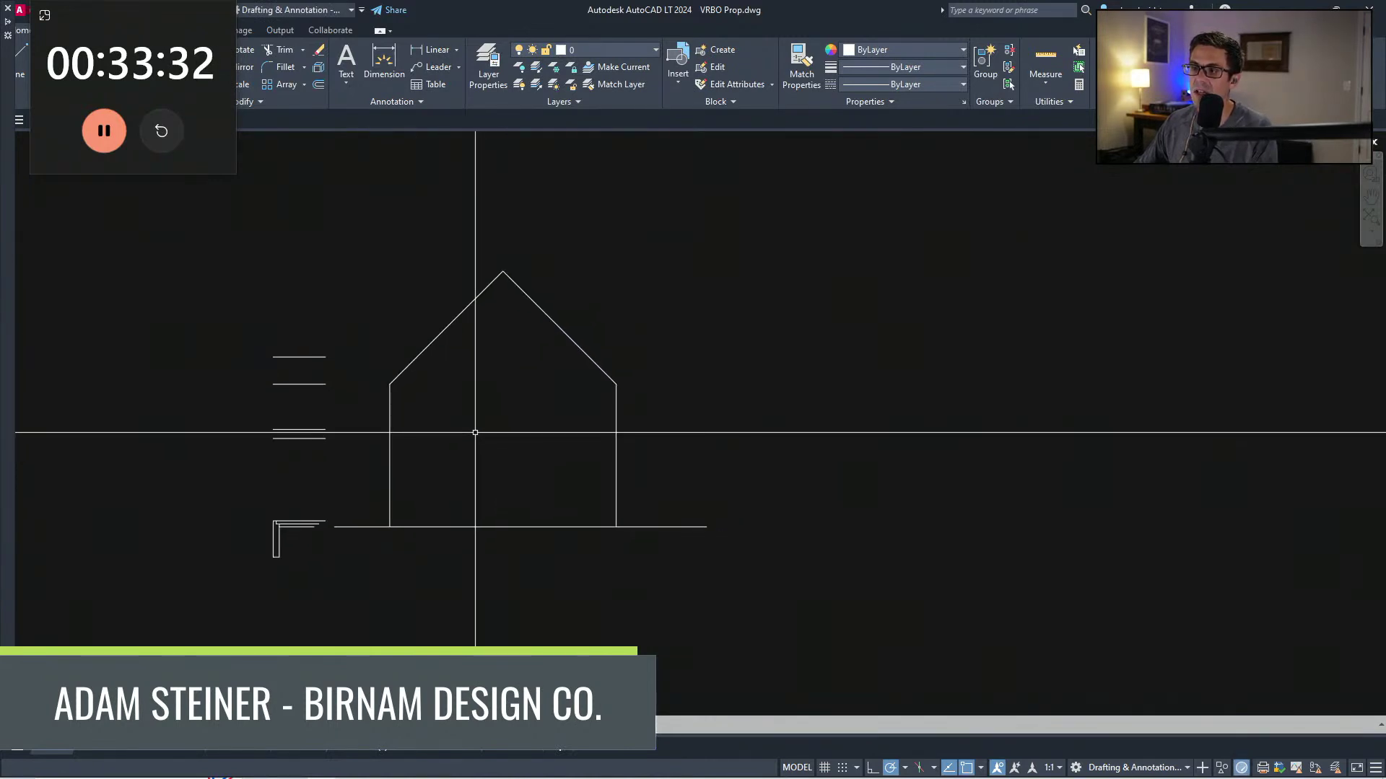
Step: Copy the two floor level lines between storeys horizontally into the house outline beside its left wall
scroll(397, 404, "up", 2)
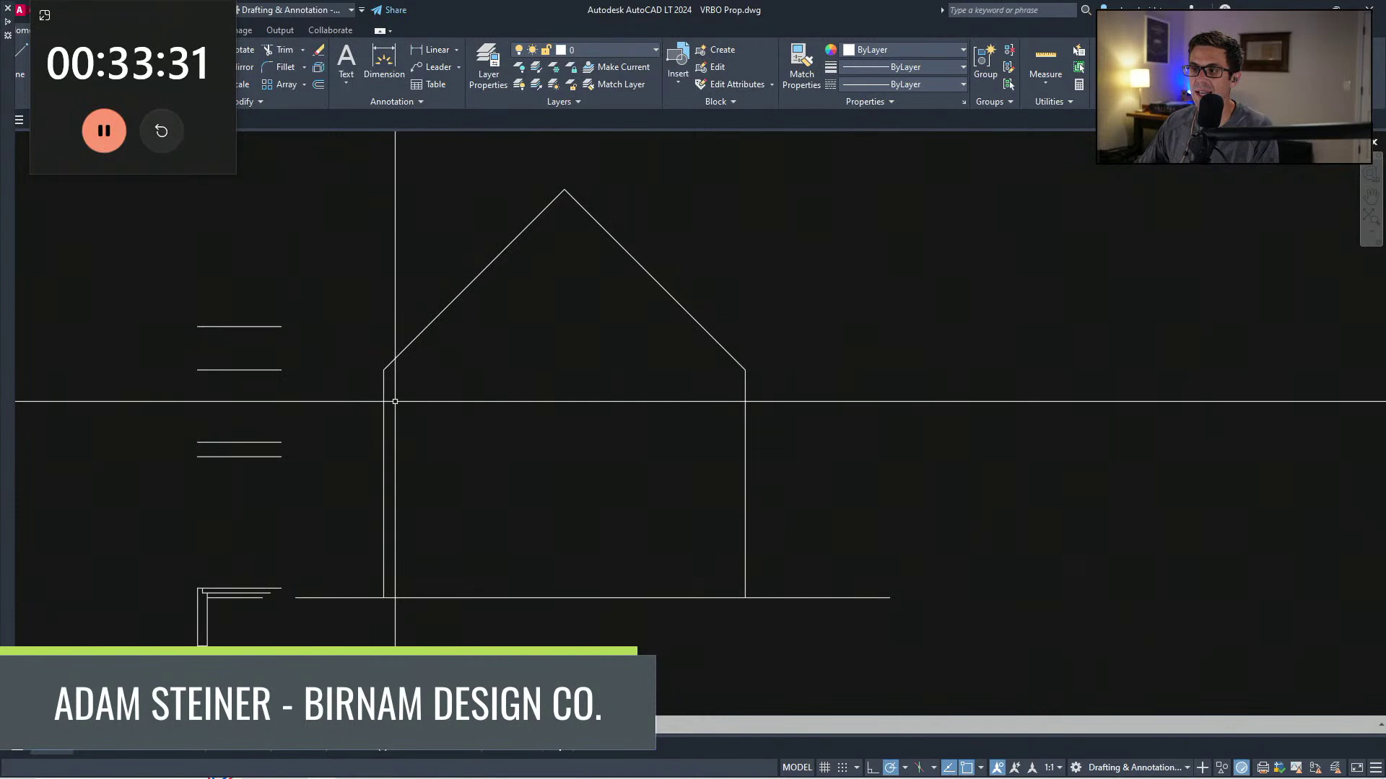
left_click(369, 445)
left_click(428, 329)
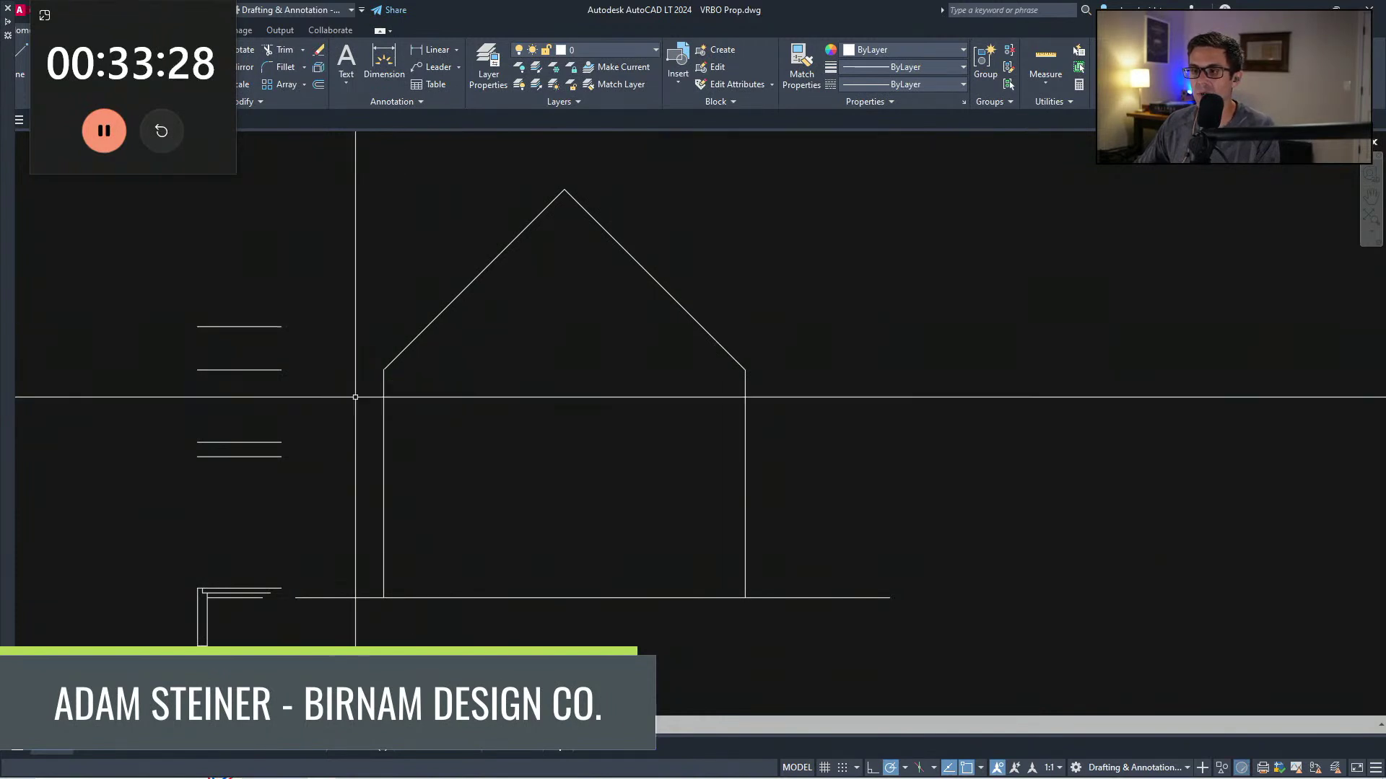
left_click(269, 495)
left_click(220, 427)
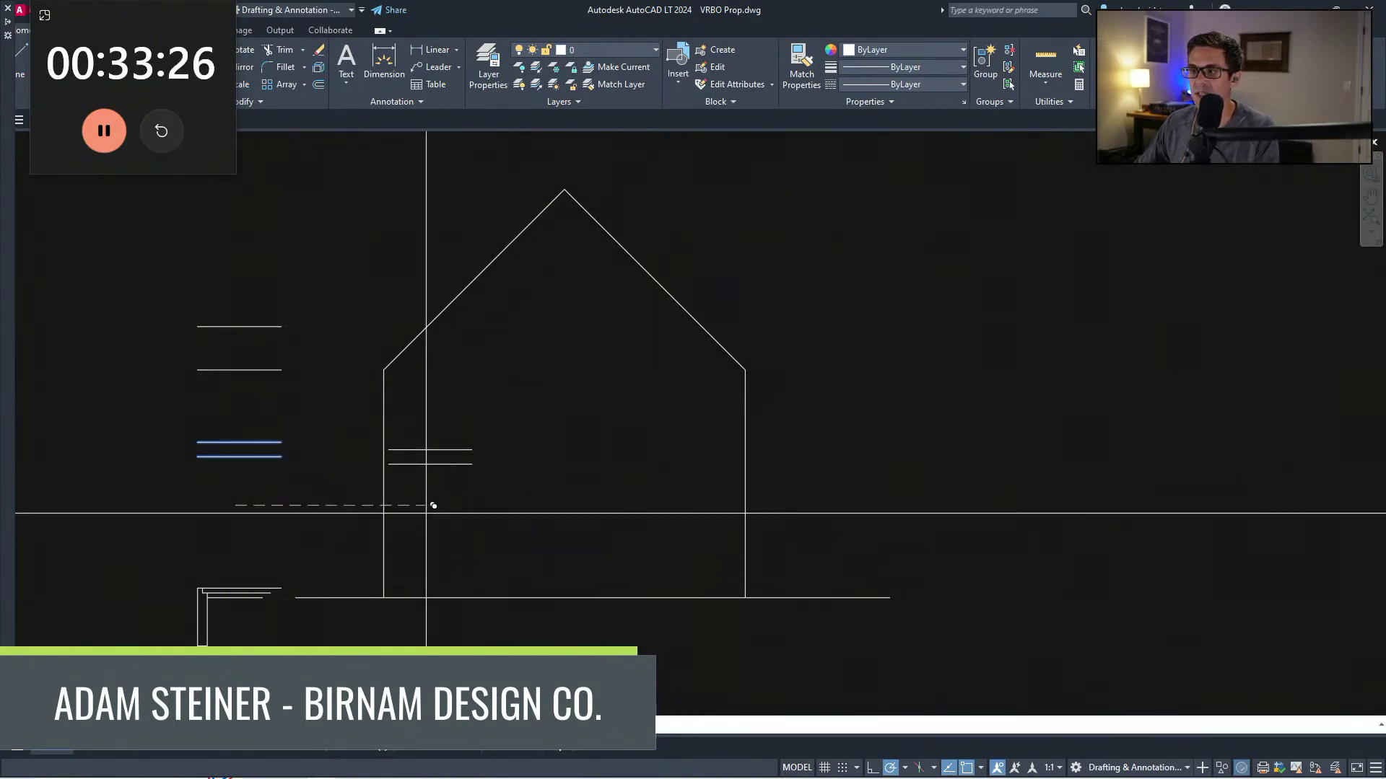
left_click(427, 504)
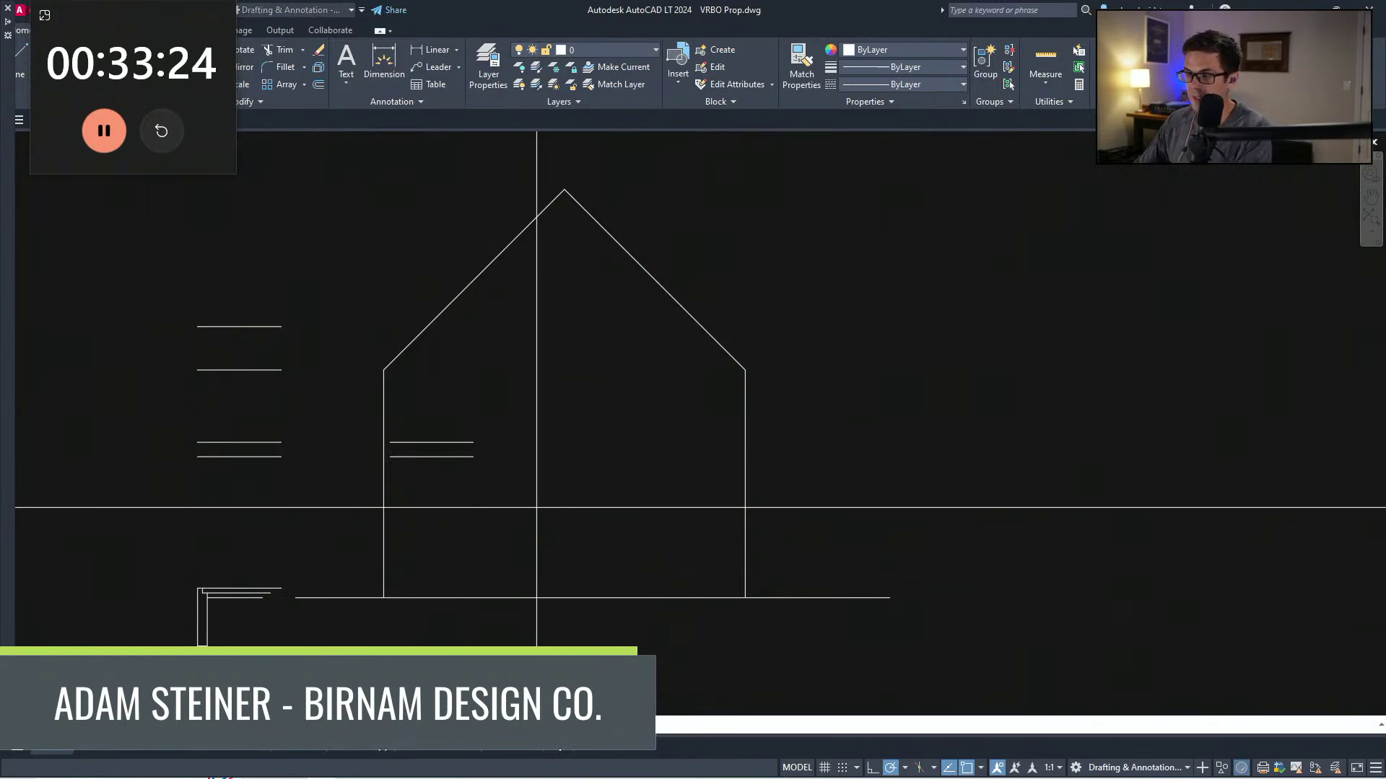
Step: Copy the upper floor line inside the outline up to the upper ceiling level and stretch it to the right roof slope
key("Return")
left_click(453, 443)
left_click(451, 407)
key("Escape")
left_click(486, 344)
left_click(477, 323)
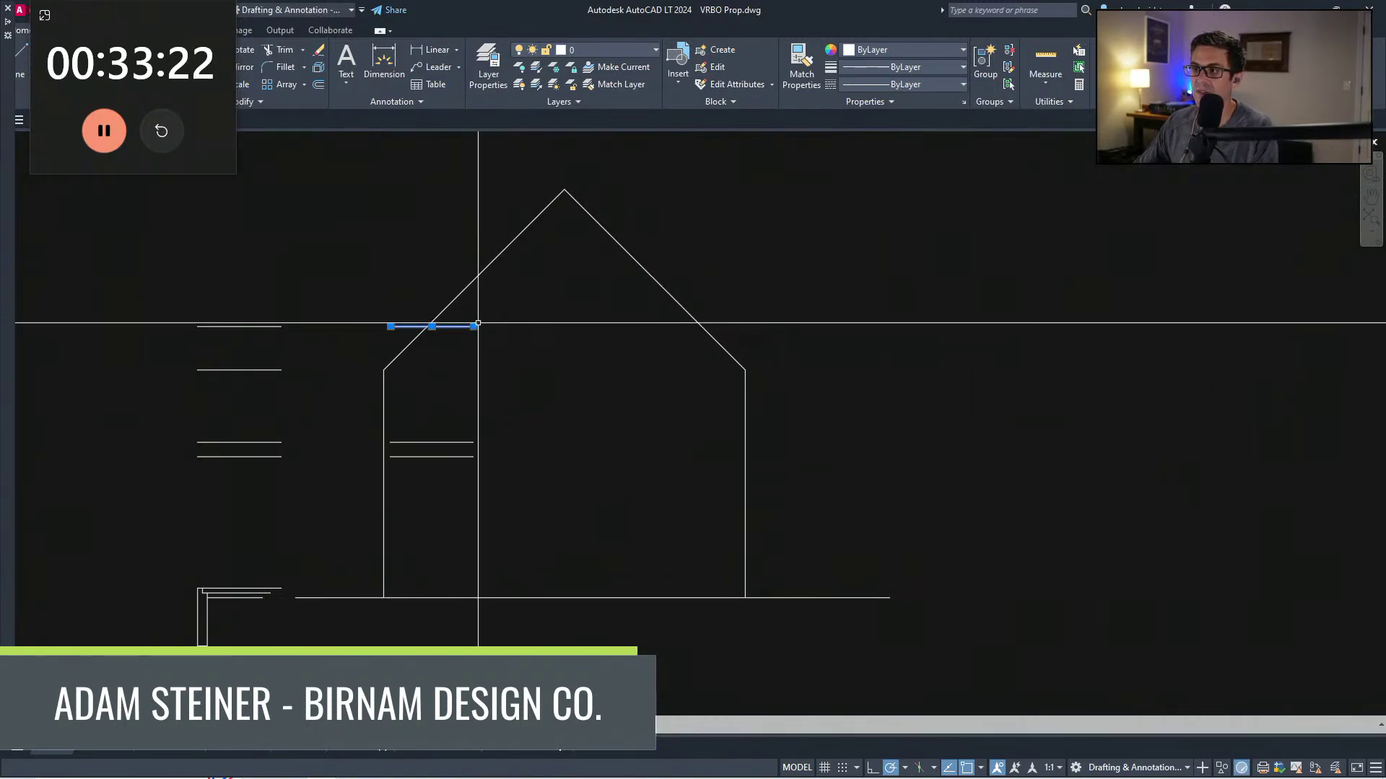
left_click(474, 326)
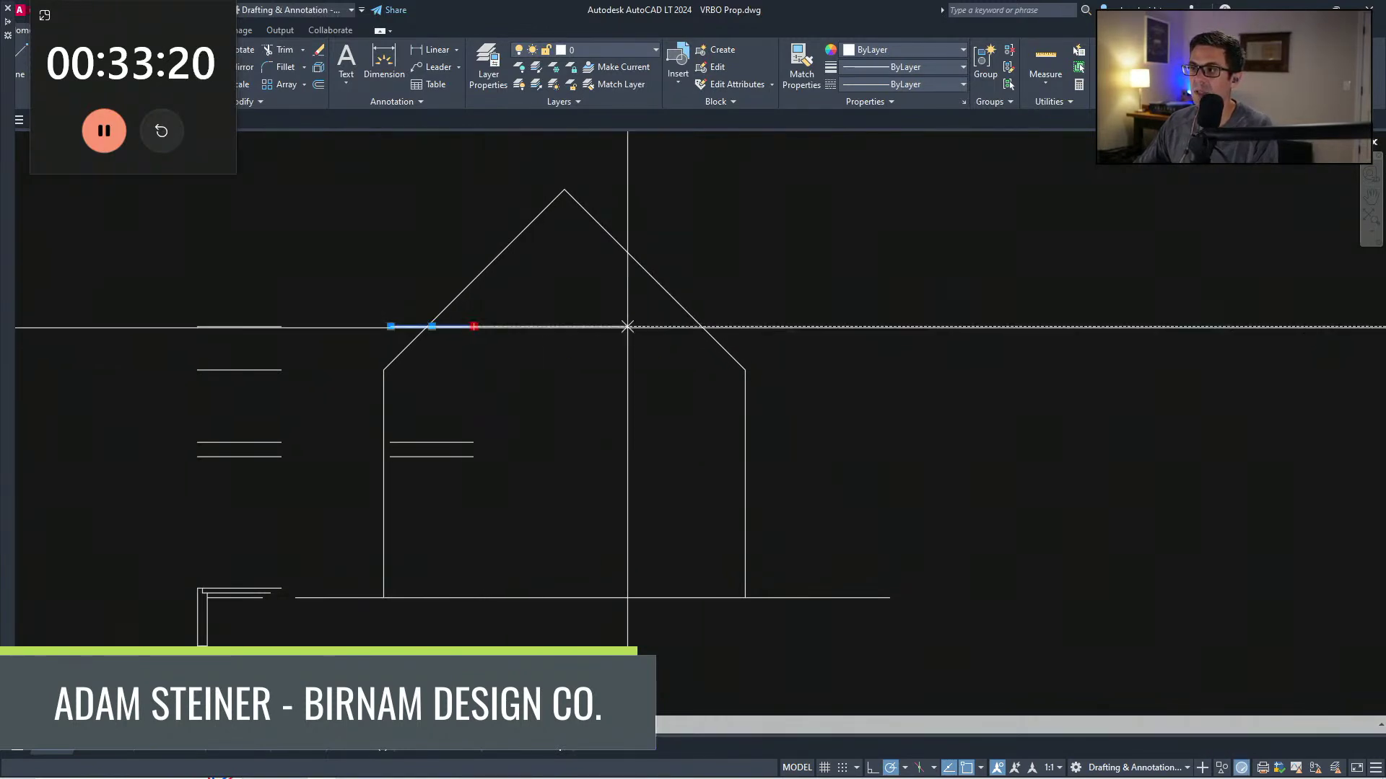
left_click(700, 326)
key("Escape")
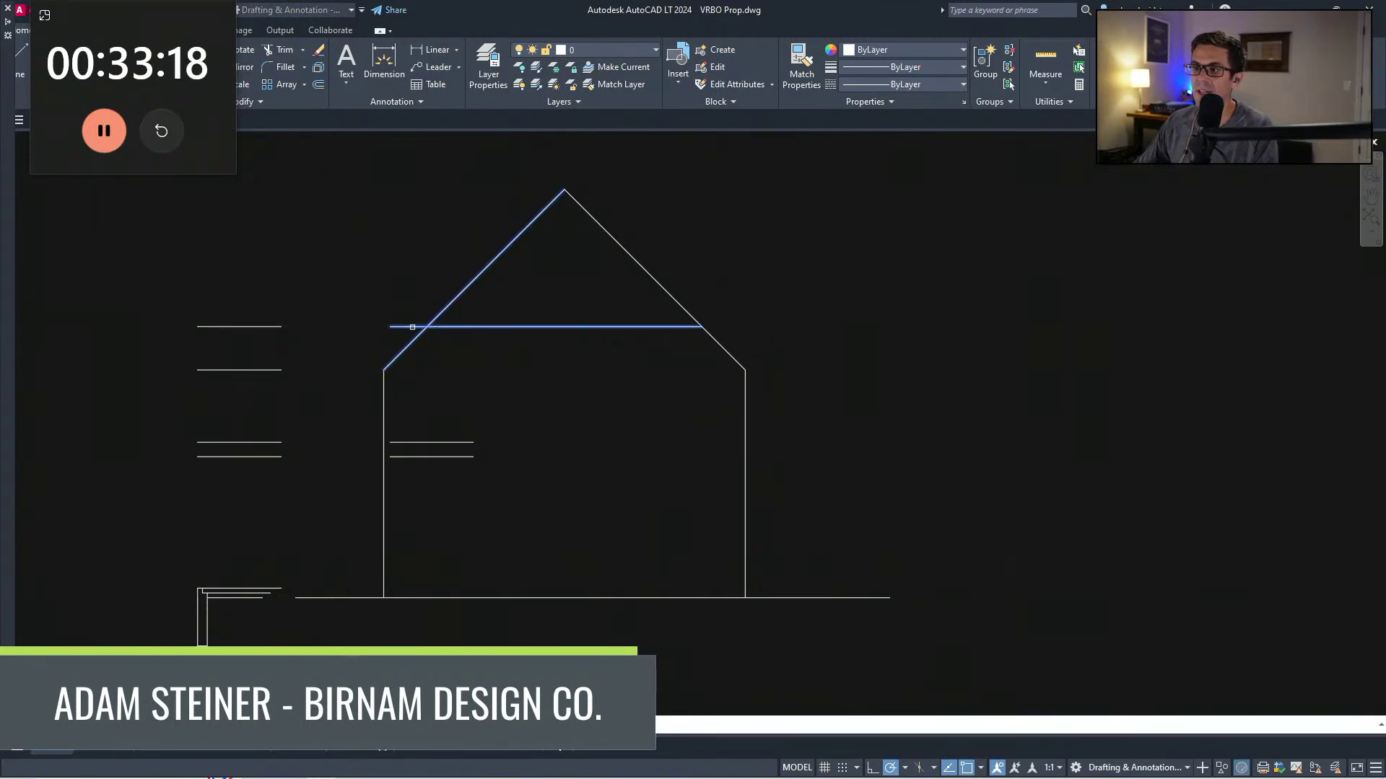
Step: Trim the upper ceiling line to the left roof slope and extend the two floor level lines to the right wall
middle_click_drag(405, 321, 399, 307)
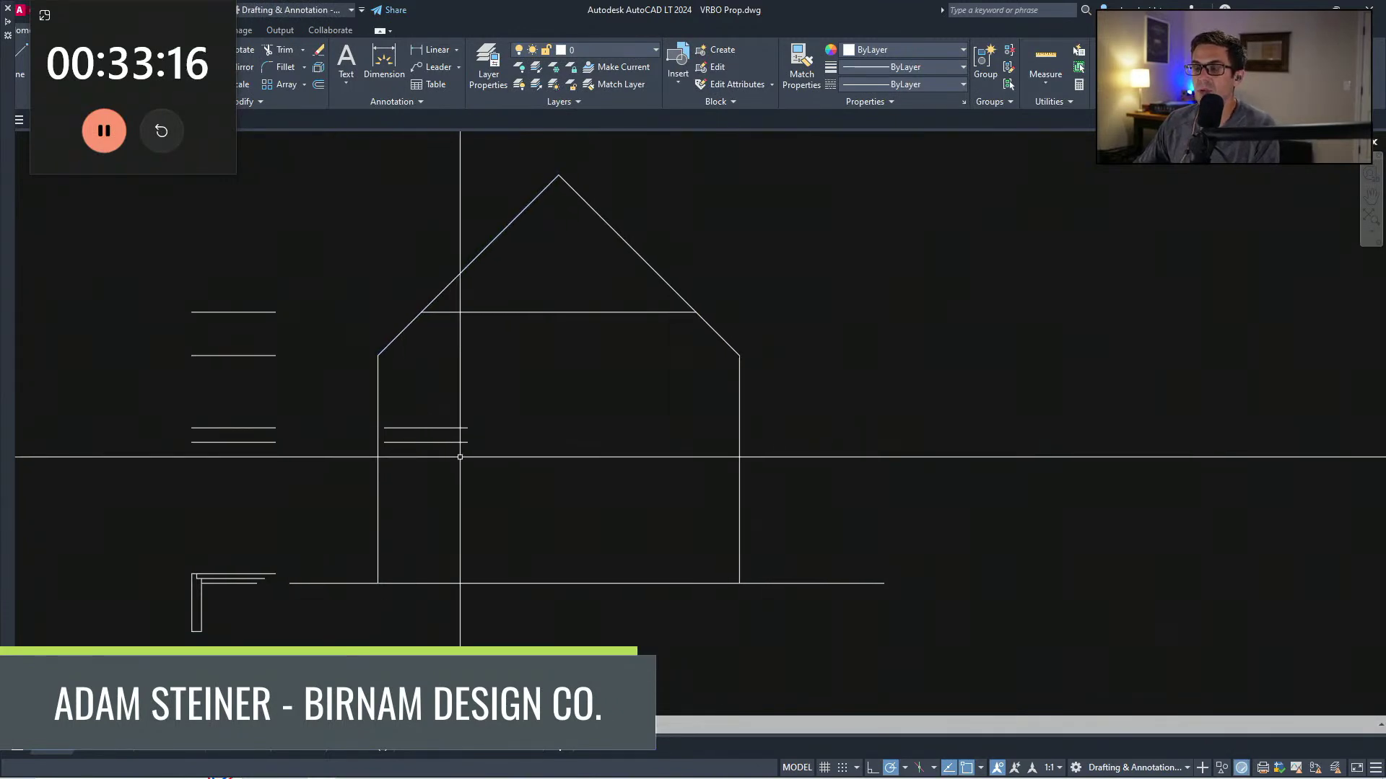
scroll(724, 427, "down", 5)
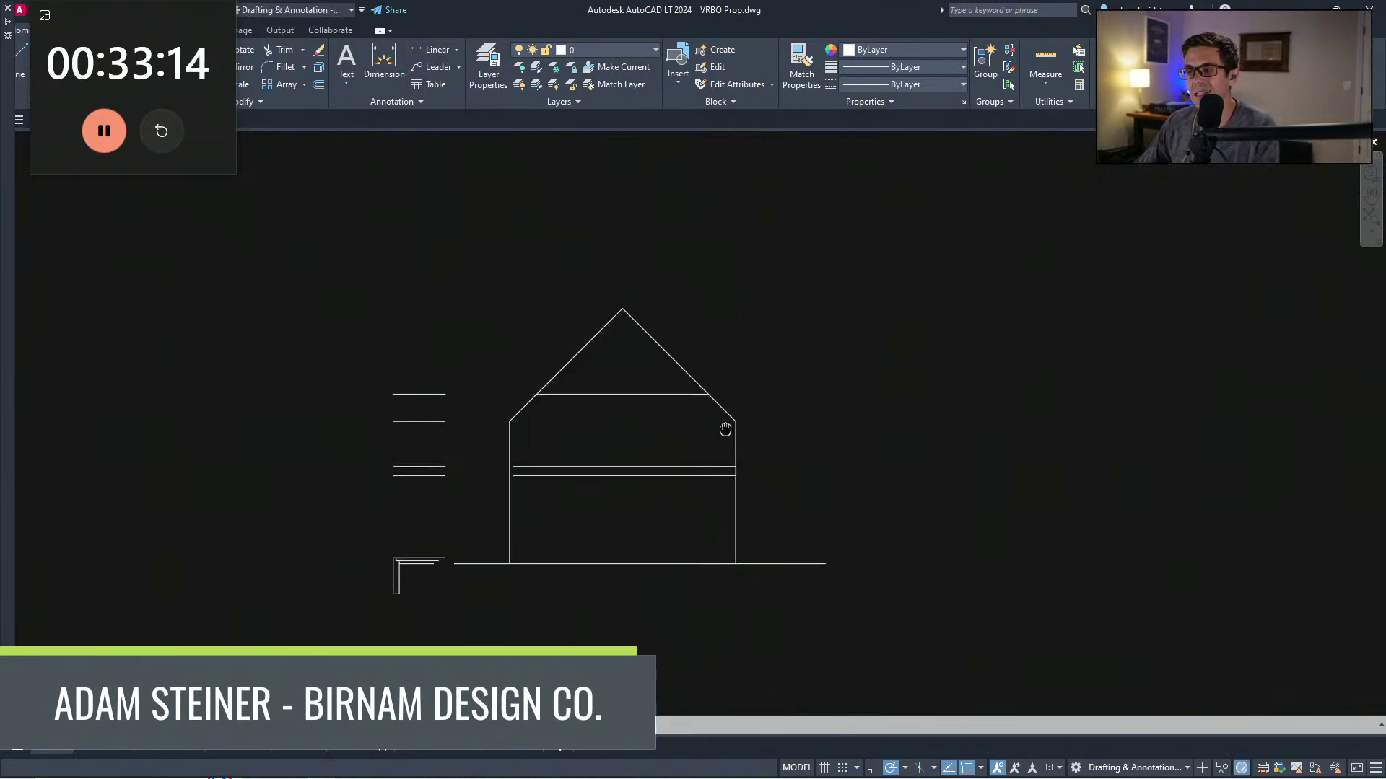
middle_click_drag(580, 646, 623, 736)
scroll(620, 405, "up", 2)
Step: Examine the floor plans and their deck outline against the gabled section below
middle_click_drag(621, 491, 468, 221)
scroll(525, 498, "down", 4)
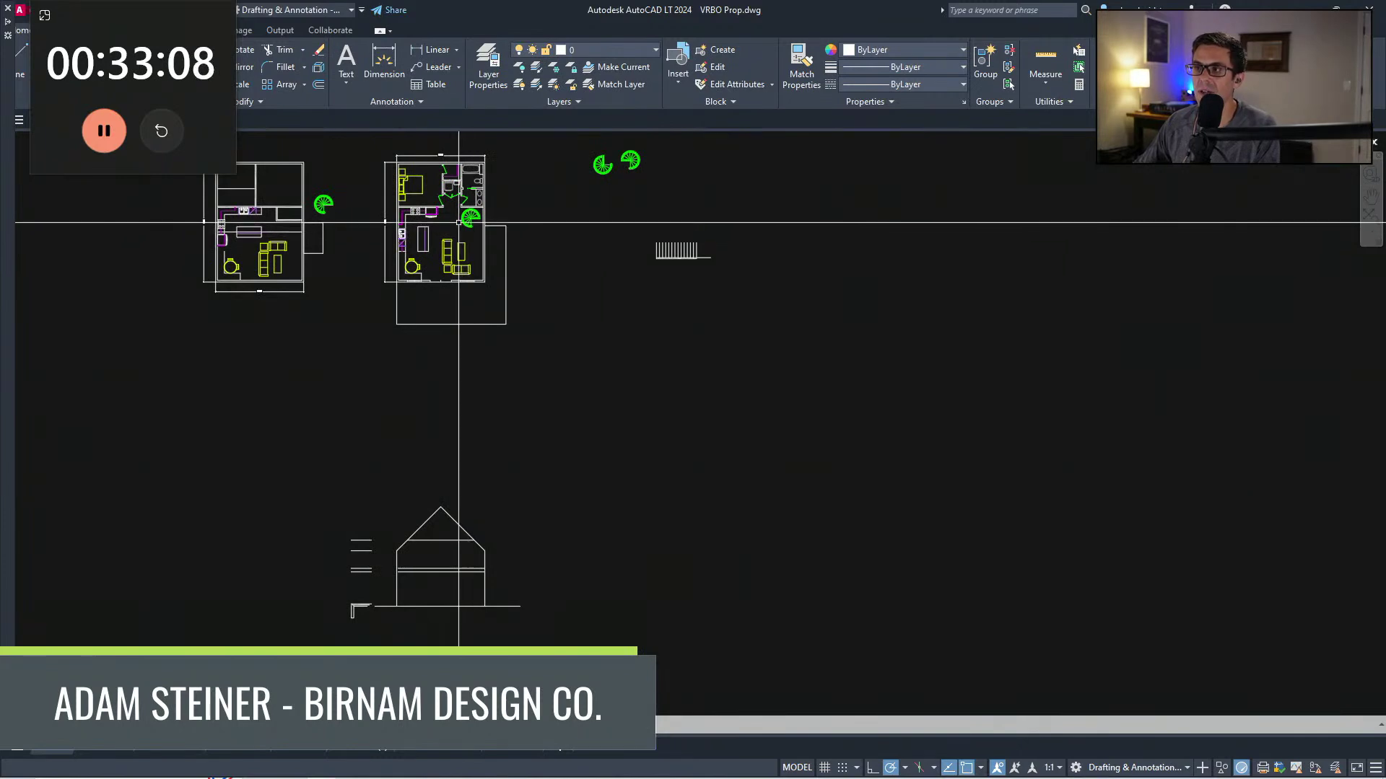
scroll(469, 603, "up", 4)
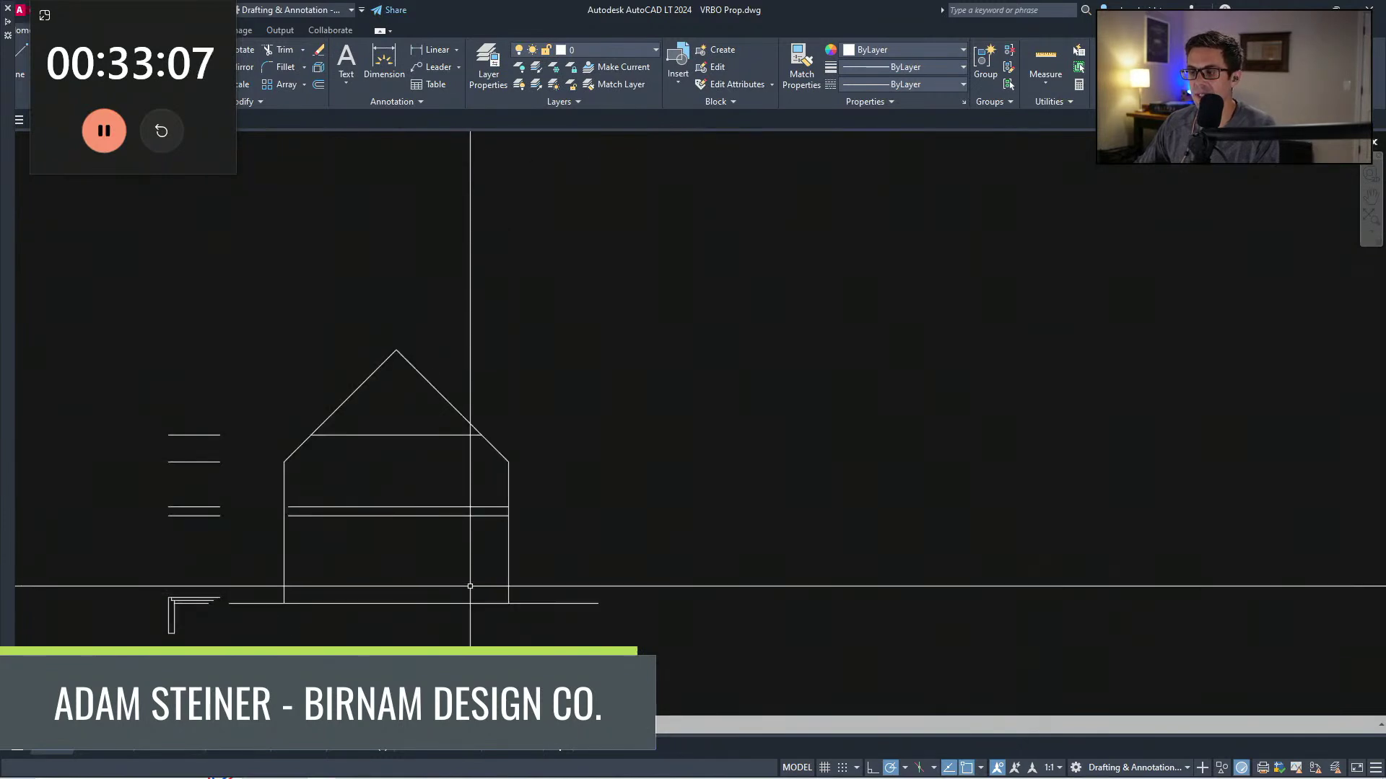
scroll(469, 586, "down", 2)
middle_click_drag(470, 586, 530, 496)
scroll(510, 505, "up", 4)
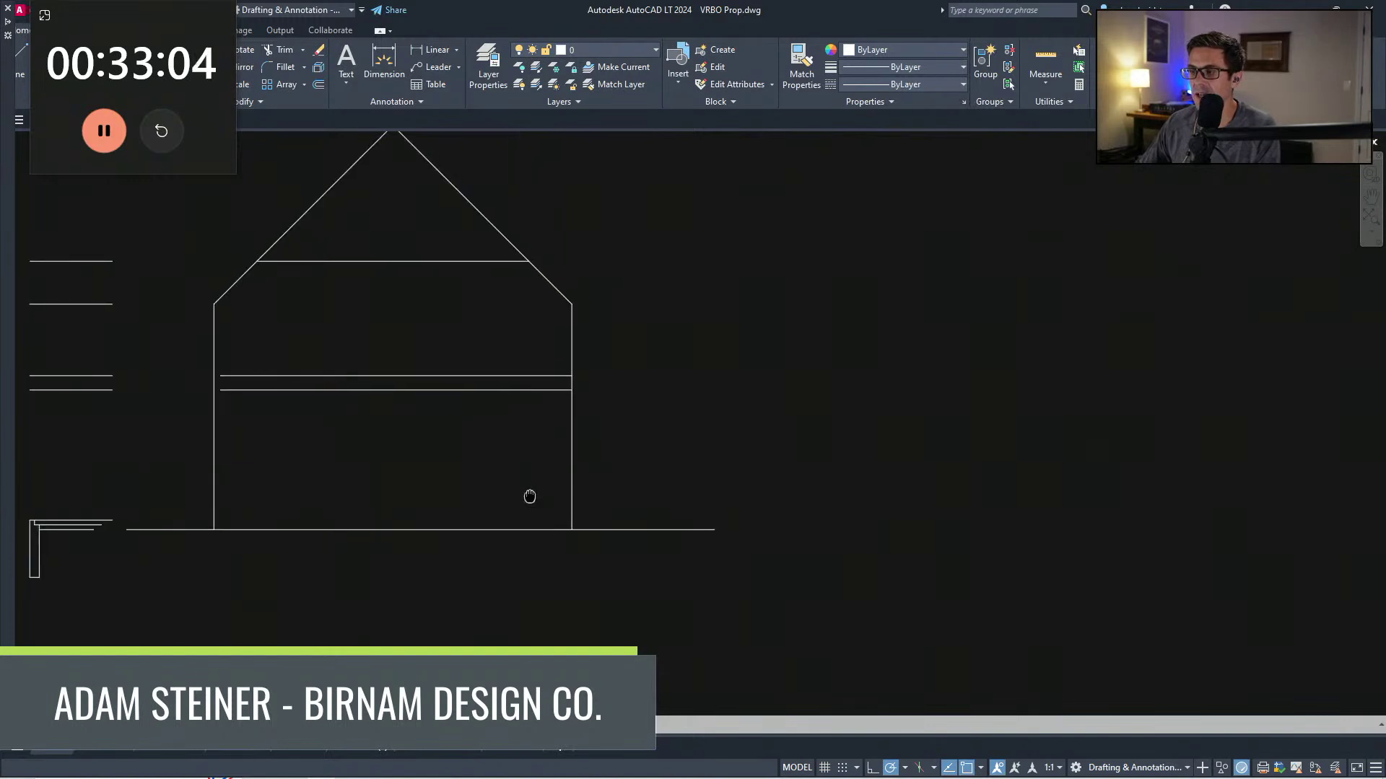
scroll(529, 497, "down", 5)
scroll(569, 488, "up", 3)
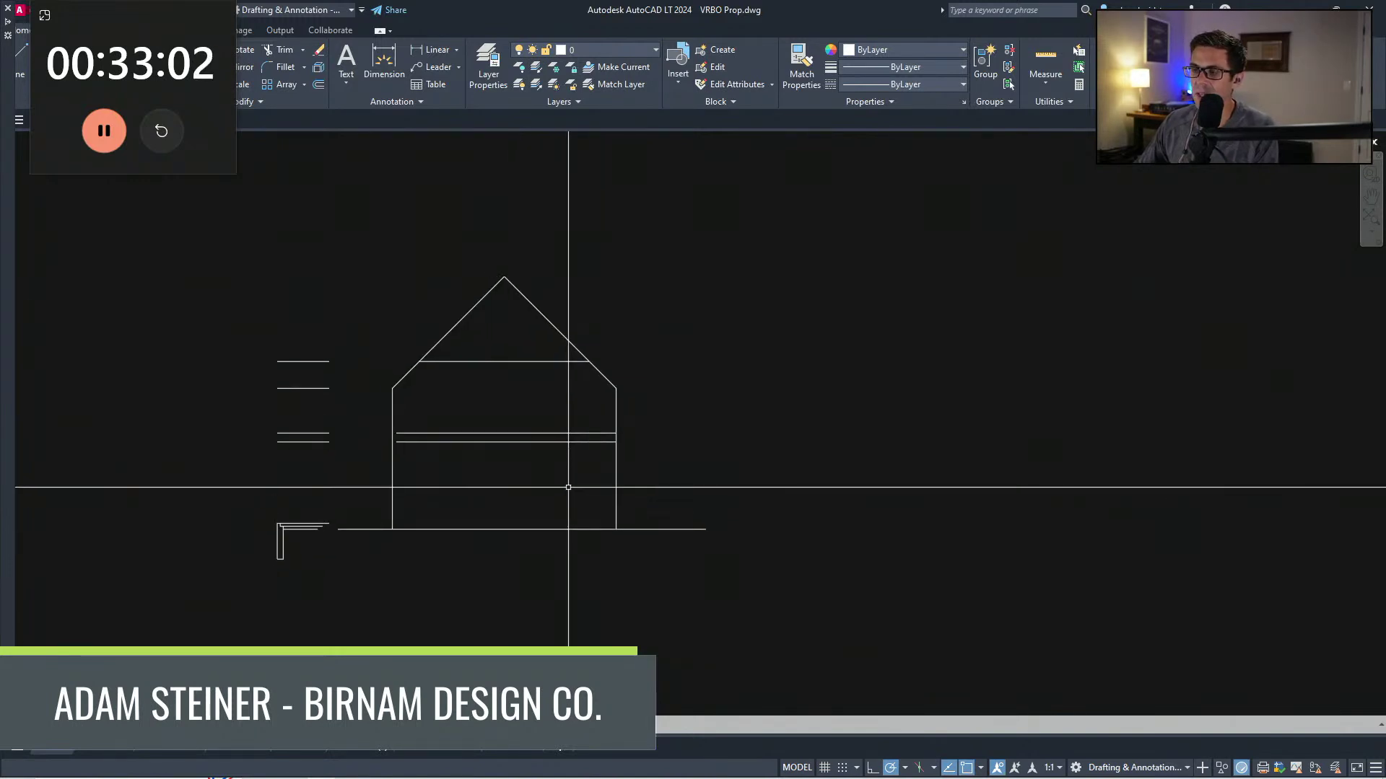
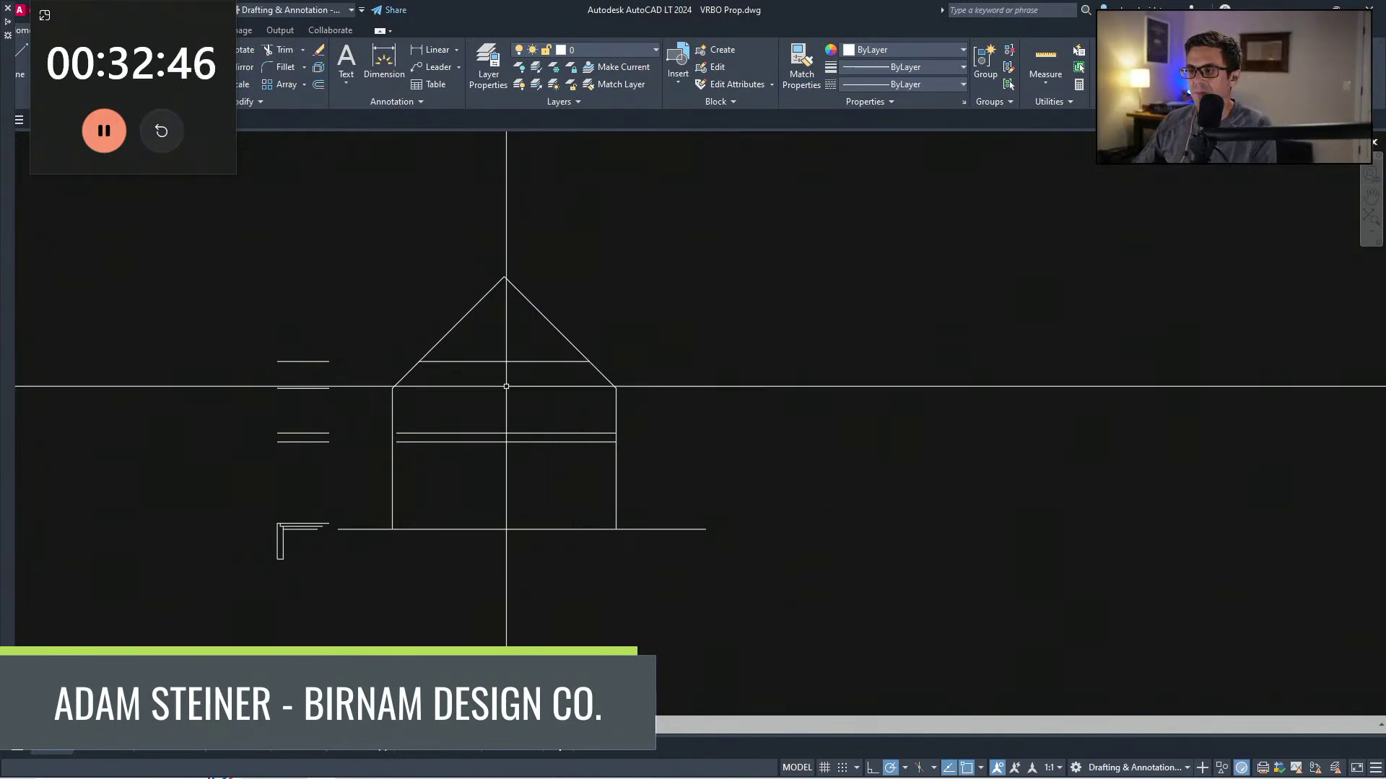
scroll(554, 500, "down", 4)
middle_click_drag(624, 257, 596, 347)
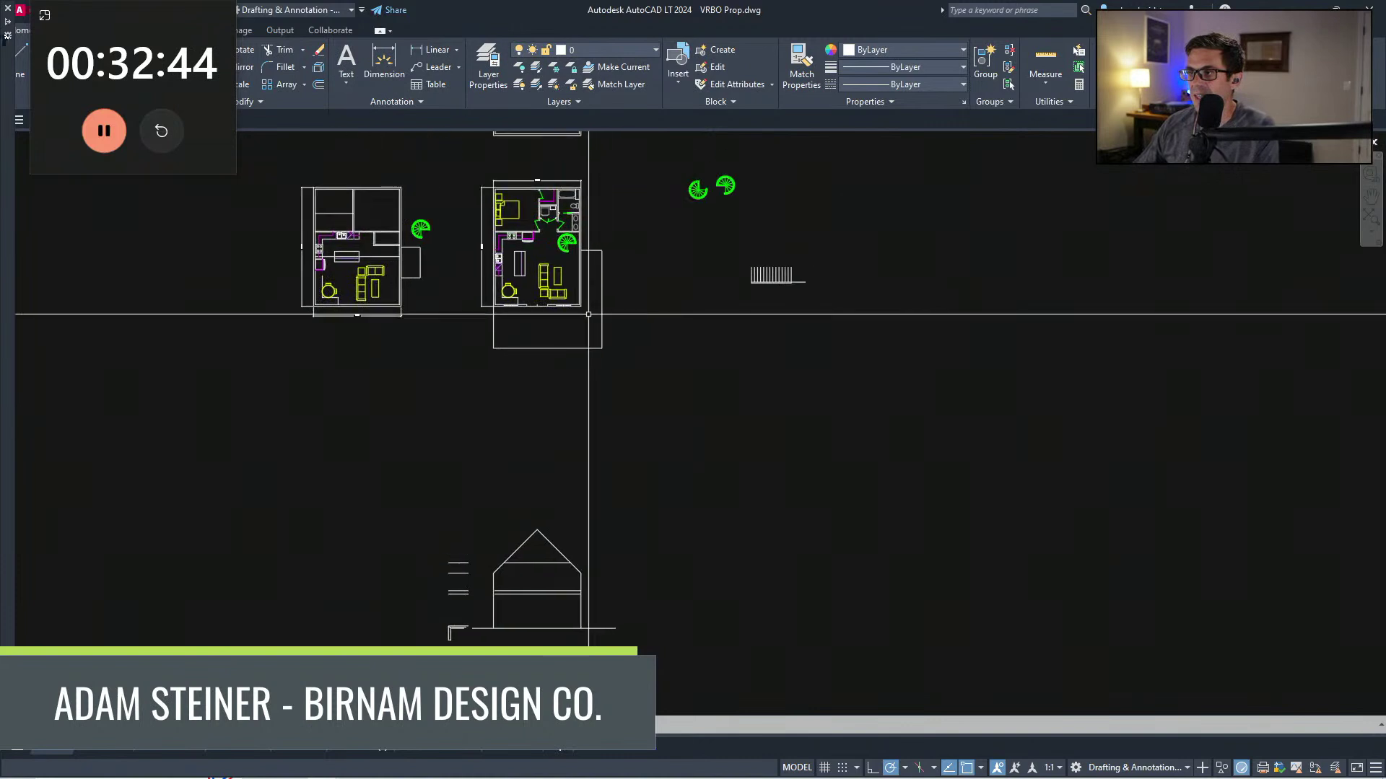
scroll(588, 572, "up", 3)
scroll(548, 603, "down", 1)
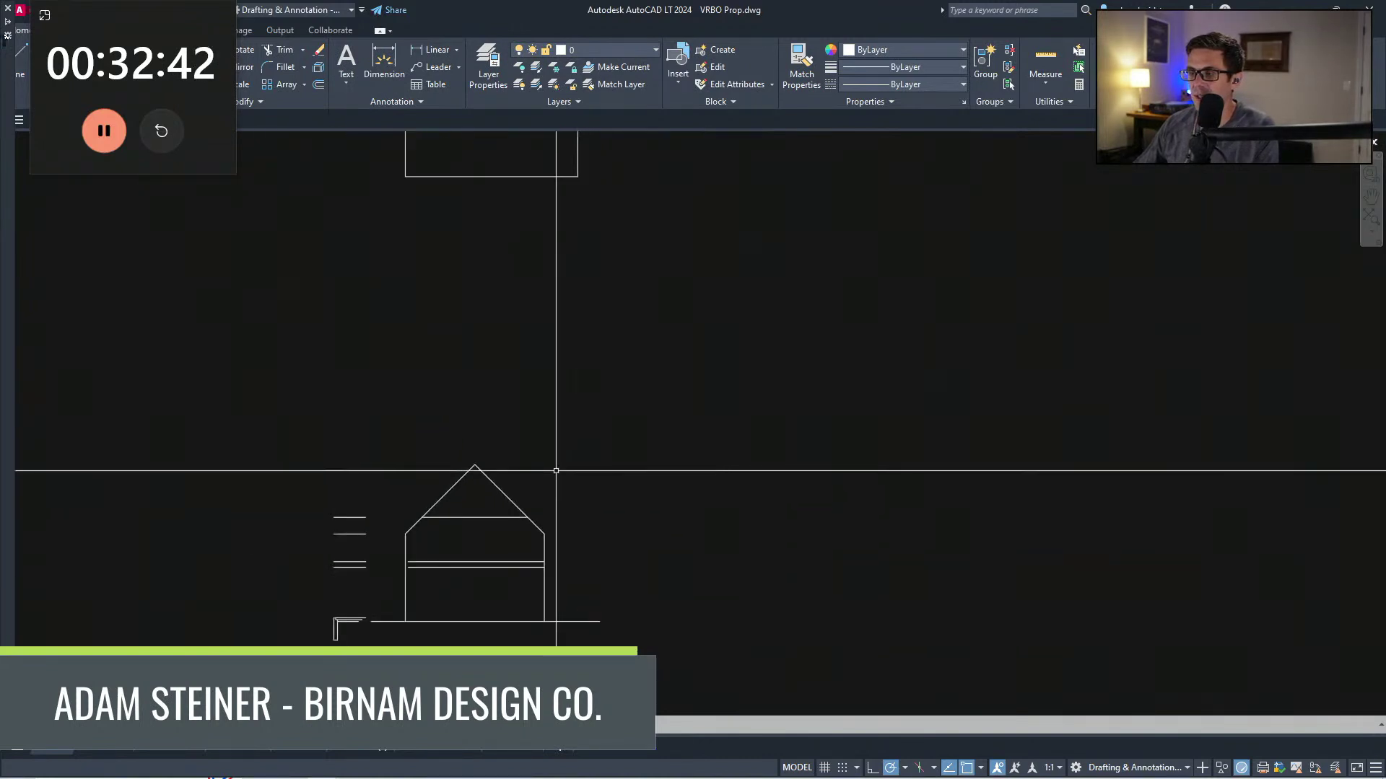
Step: Stretch the two floor level lines horizontally past the right wall and delete the upper ceiling line in the gable
scroll(538, 574, "up", 2)
left_click(594, 561)
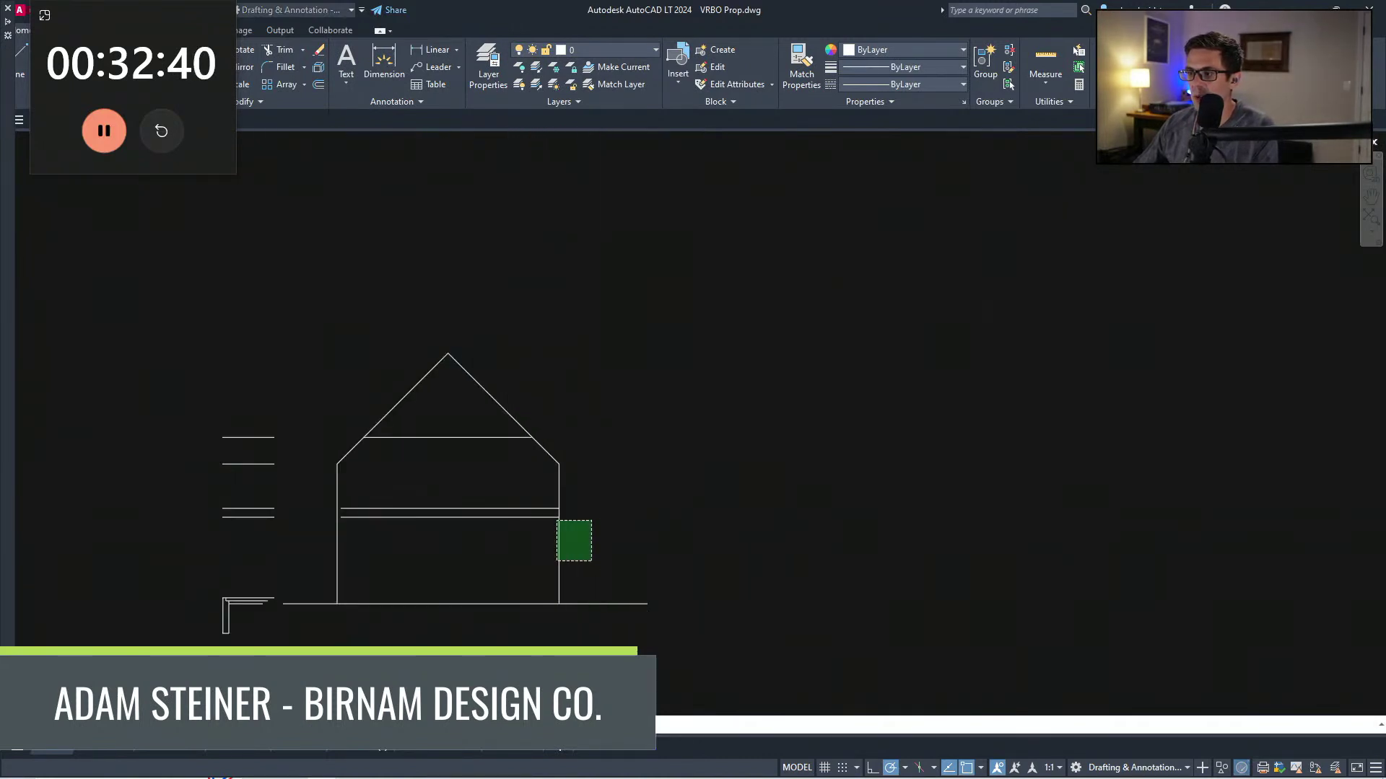
left_click(549, 505)
key("space")
left_click(593, 520)
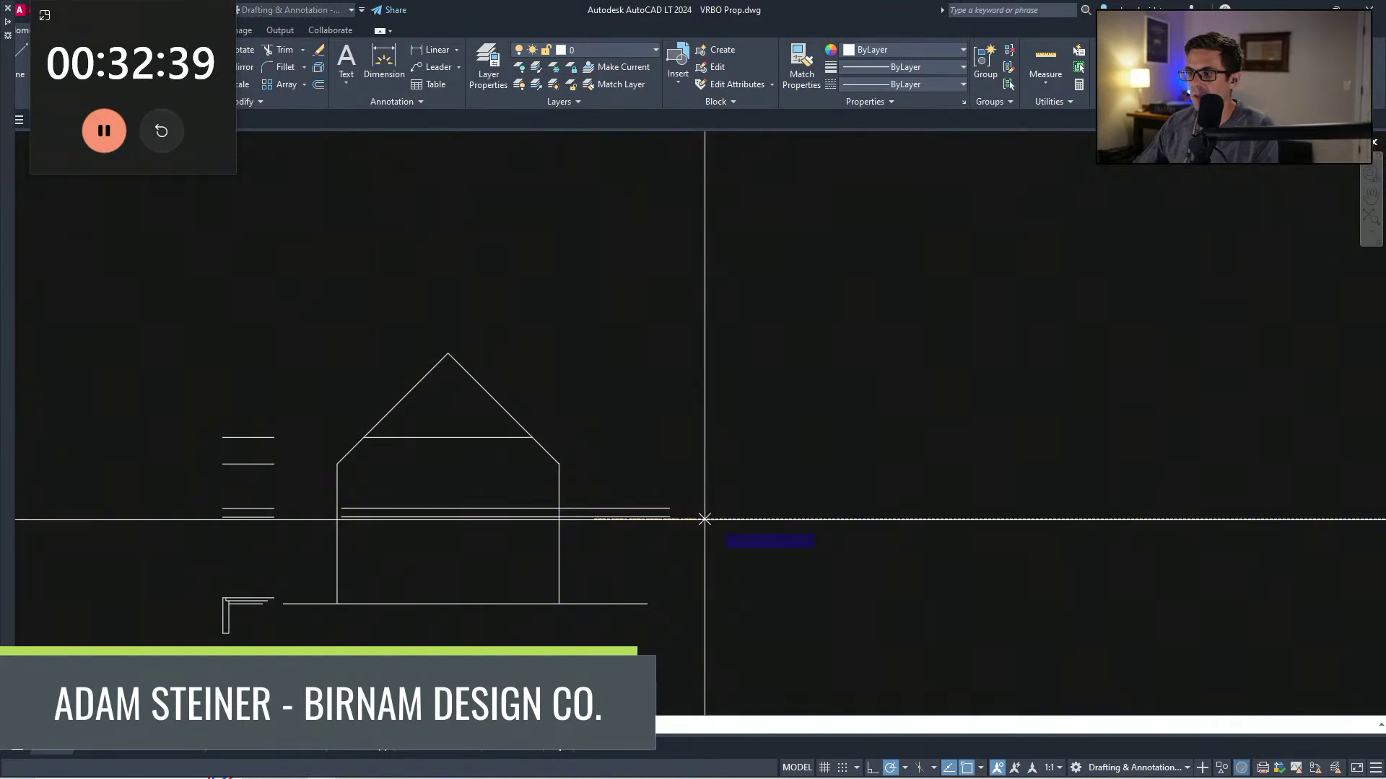
left_click(700, 519)
scroll(573, 566, "down", 2)
scroll(553, 535, "up", 2)
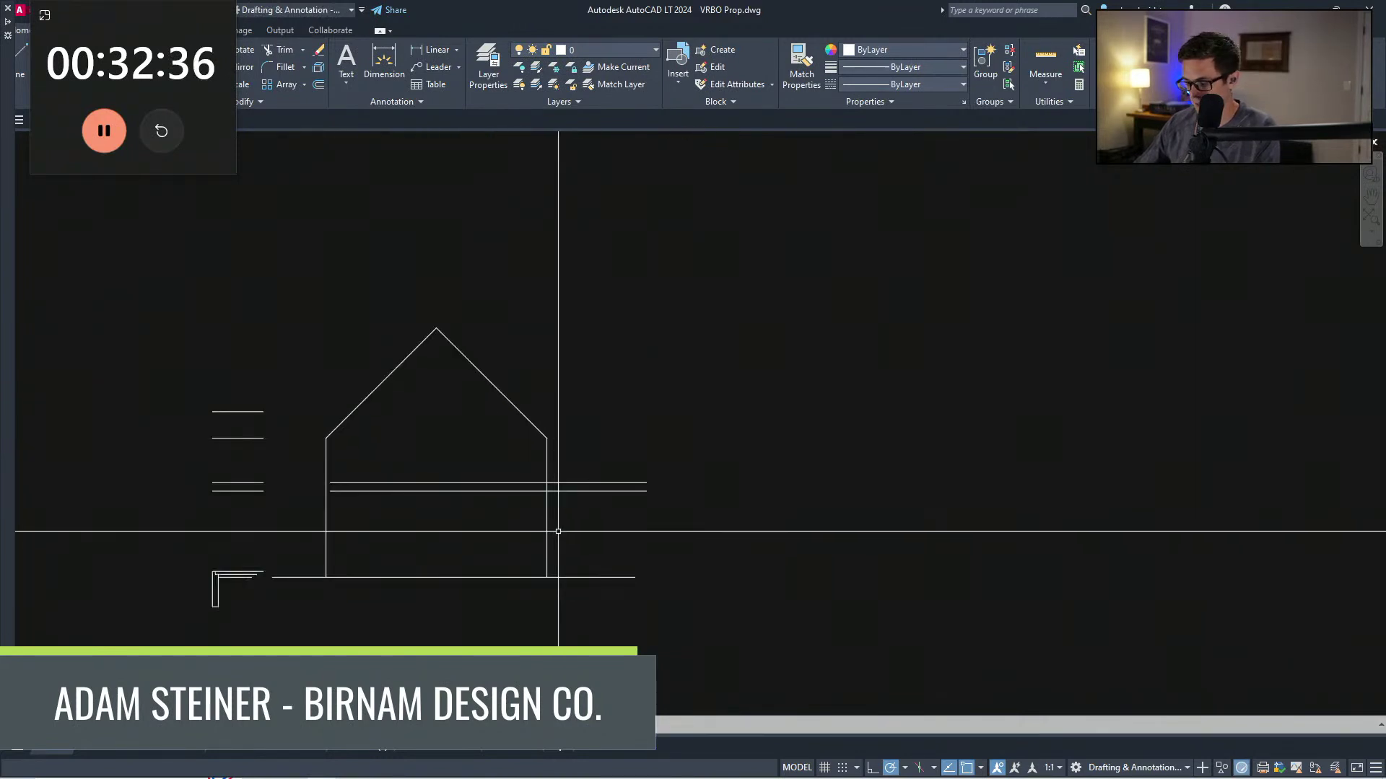
Step: Offset both roof slopes outward to give the roof its thickness
key("space")
left_click(369, 390)
left_click(359, 381)
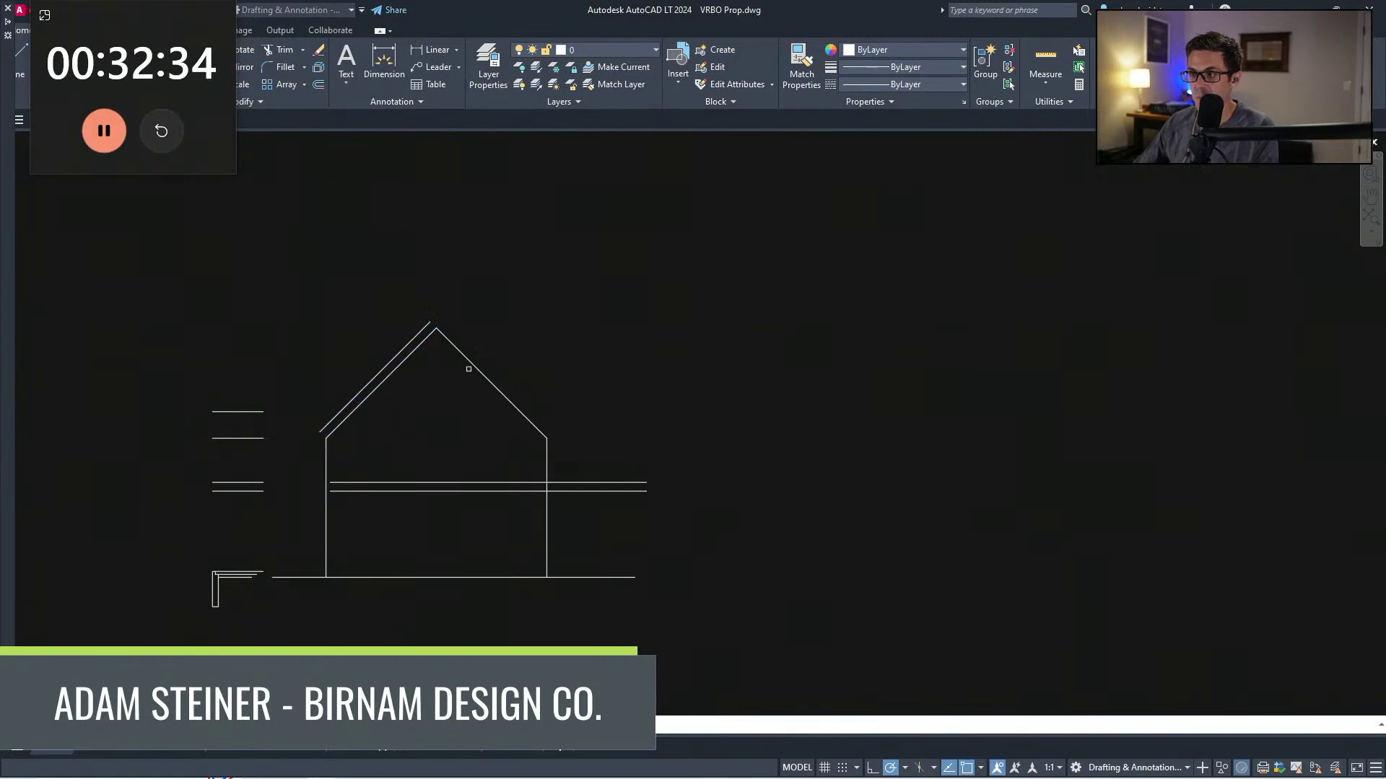
left_click(470, 356)
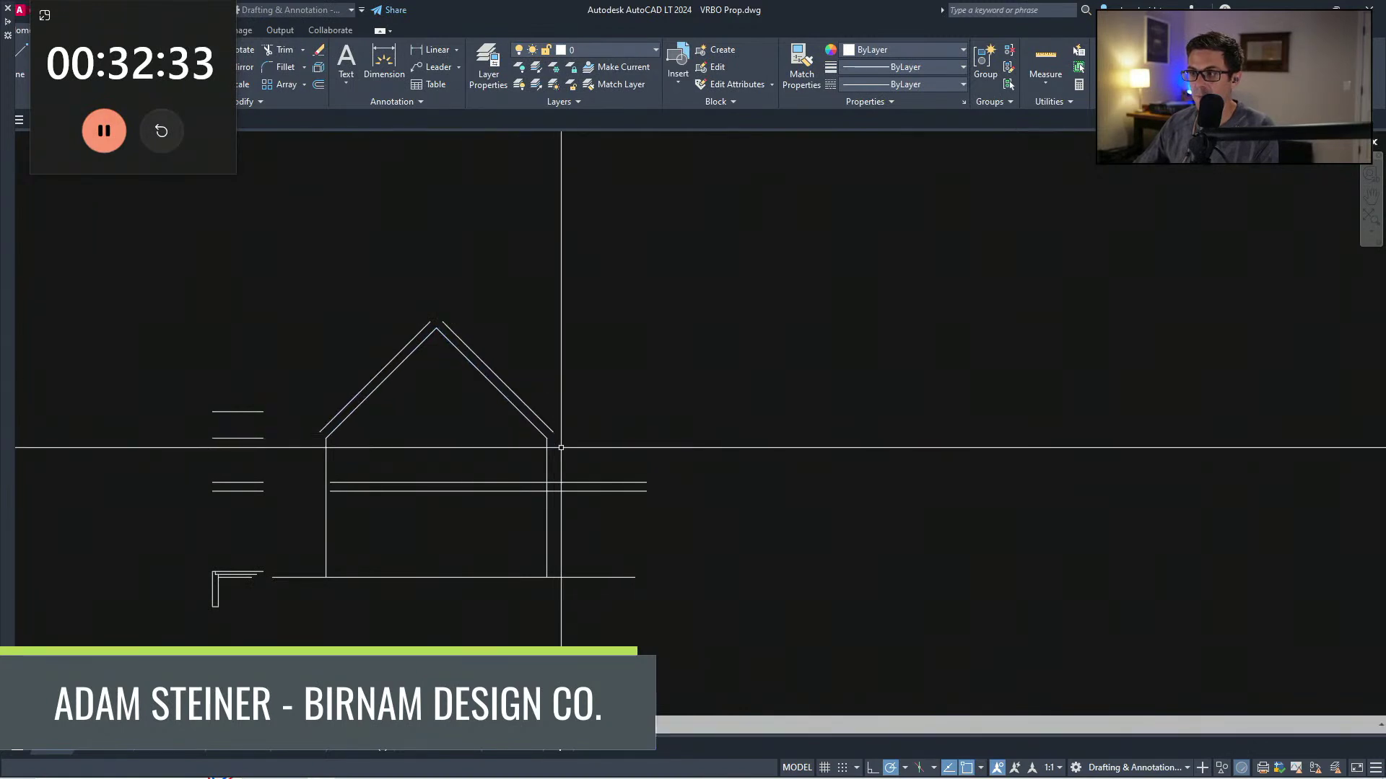
Step: Draw a closing line at the right eave, replace it with a copy offset outward, and mirror that copy about the ridge
scroll(561, 448, "up", 4)
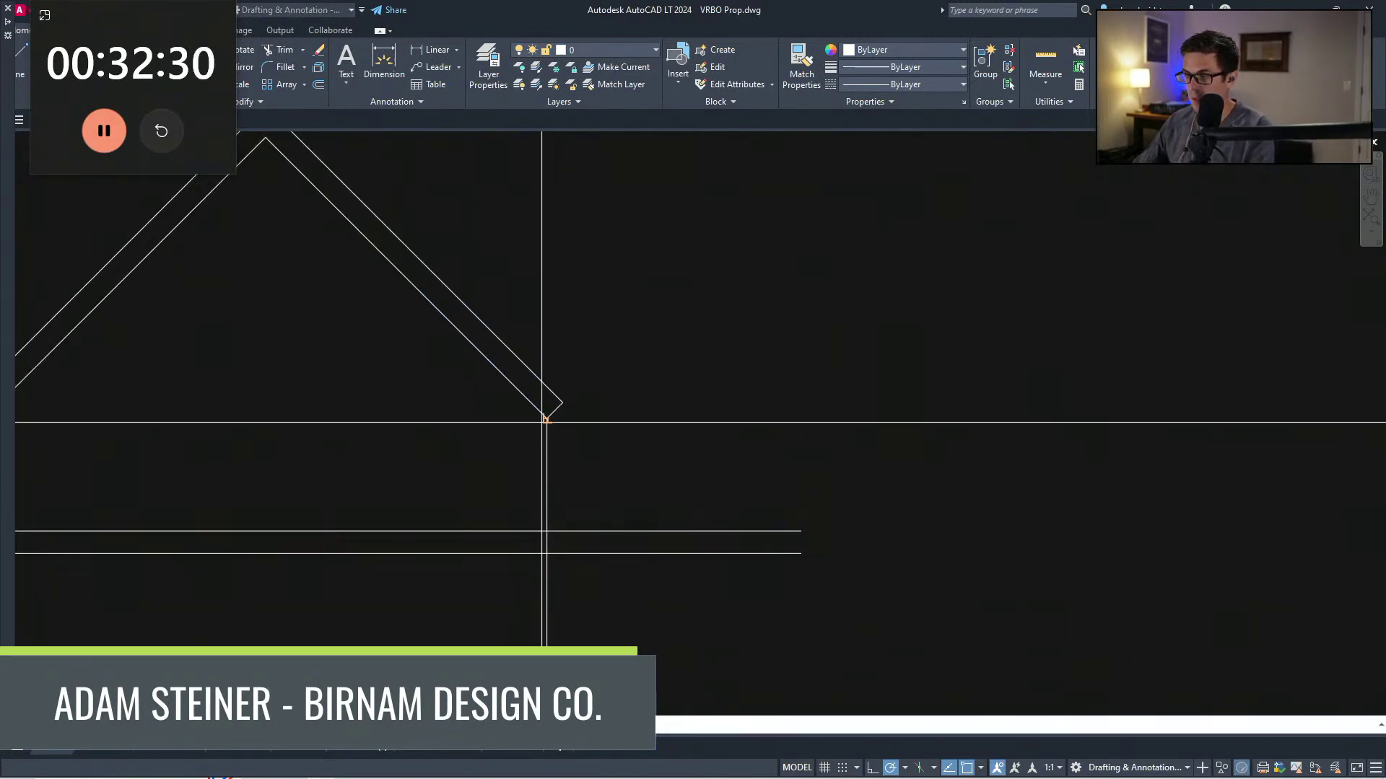
left_click(555, 410)
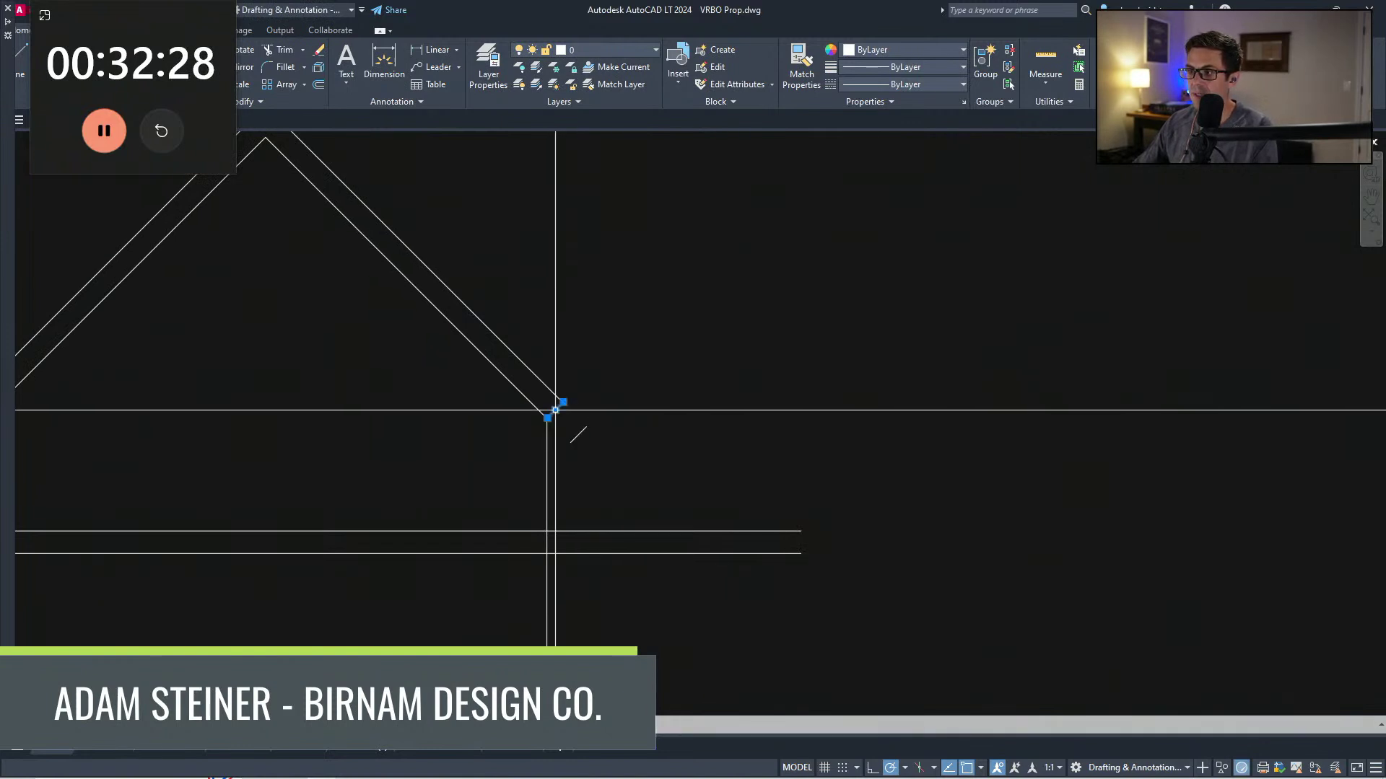
key("Delete")
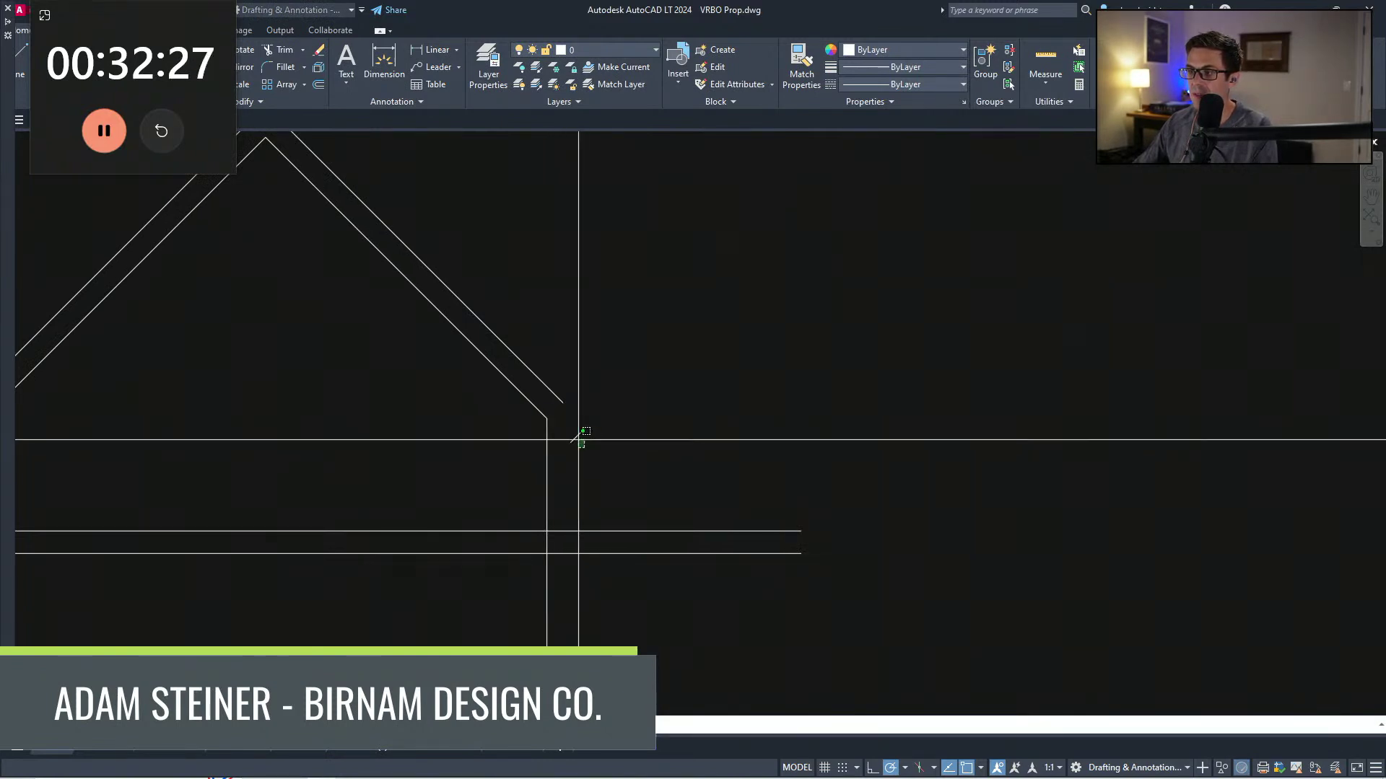
scroll(582, 438, "down", 4)
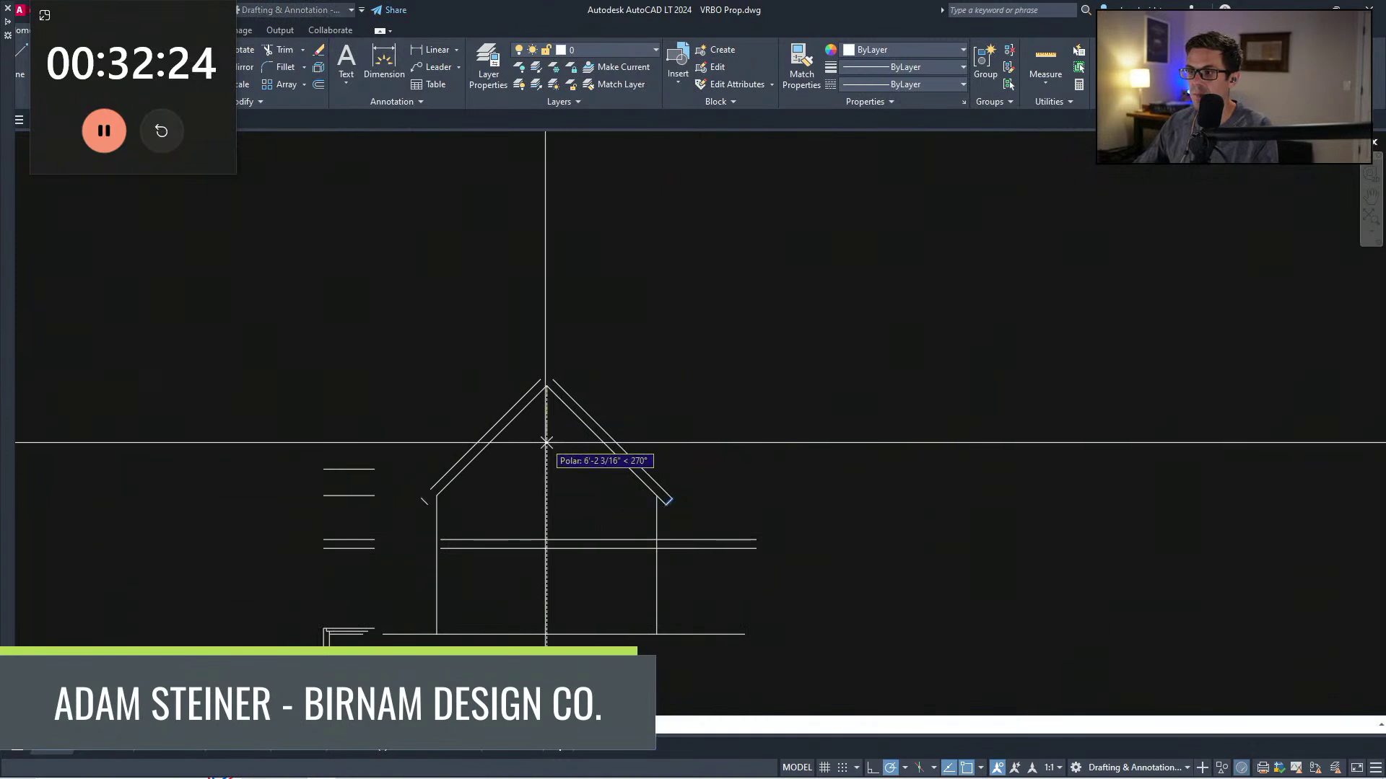
Step: Extend the roof slope lines to the eave end lines and join the outer slopes at the ridge
scroll(462, 478, "up", 3)
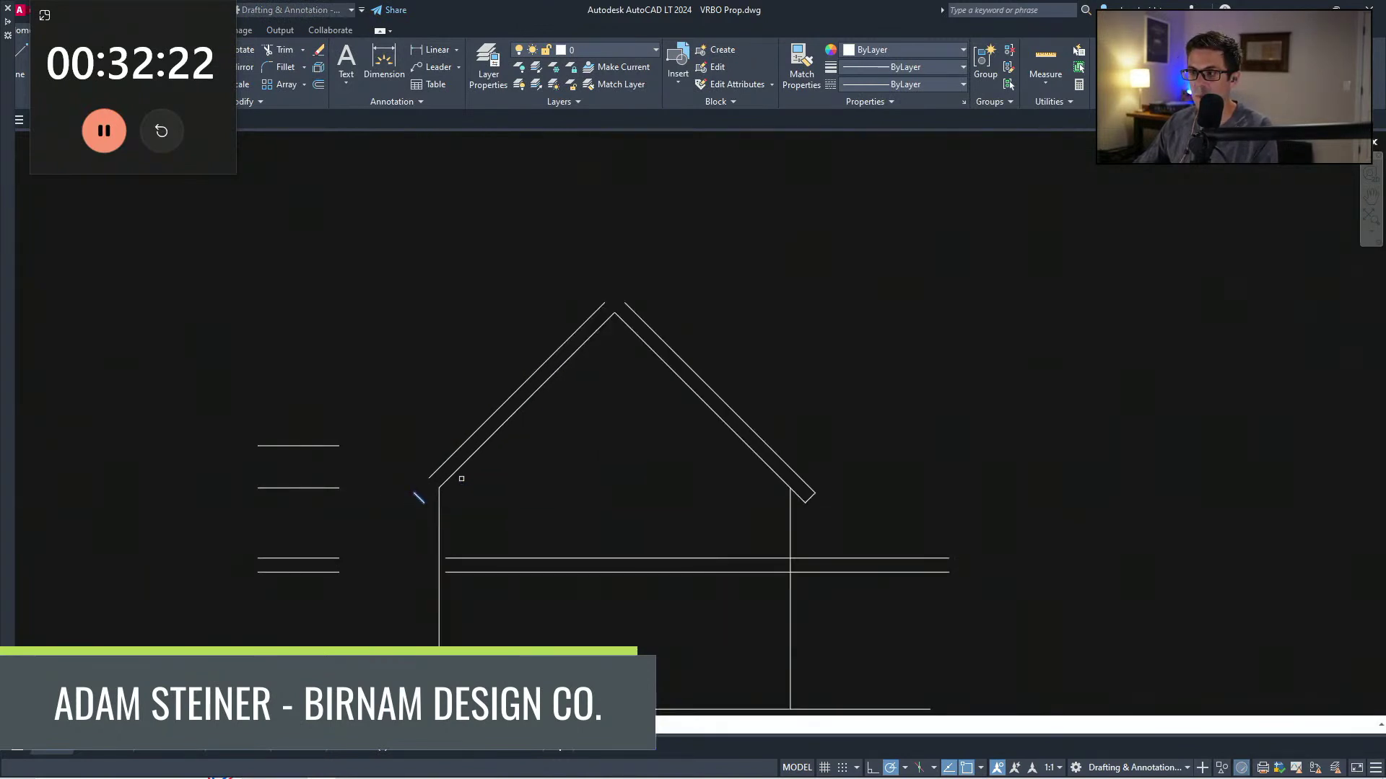
scroll(476, 534, "down", 4)
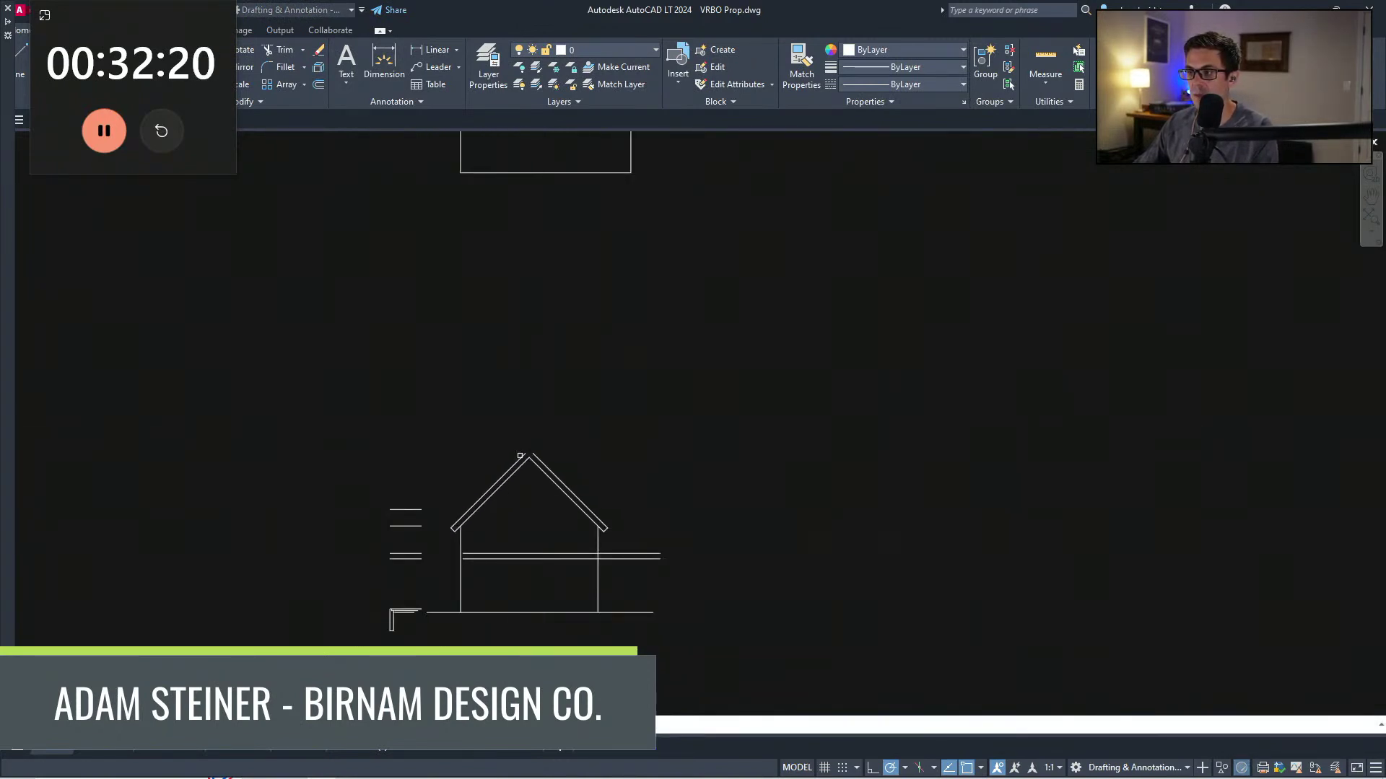
scroll(427, 493, "up", 3)
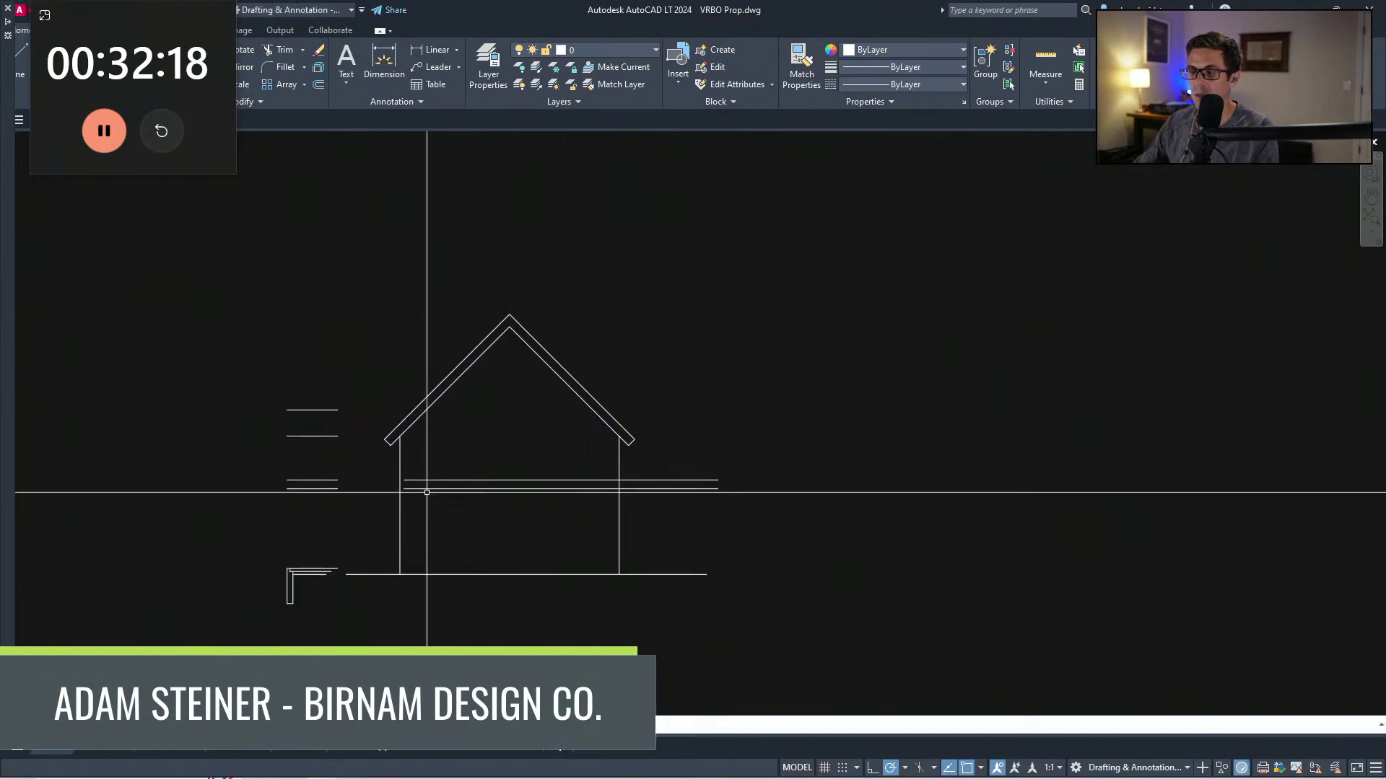
Step: Extend the two floor level lines to the left wall
left_click(399, 488)
type("ex")
key("space")
middle_click_drag(570, 523, 497, 513)
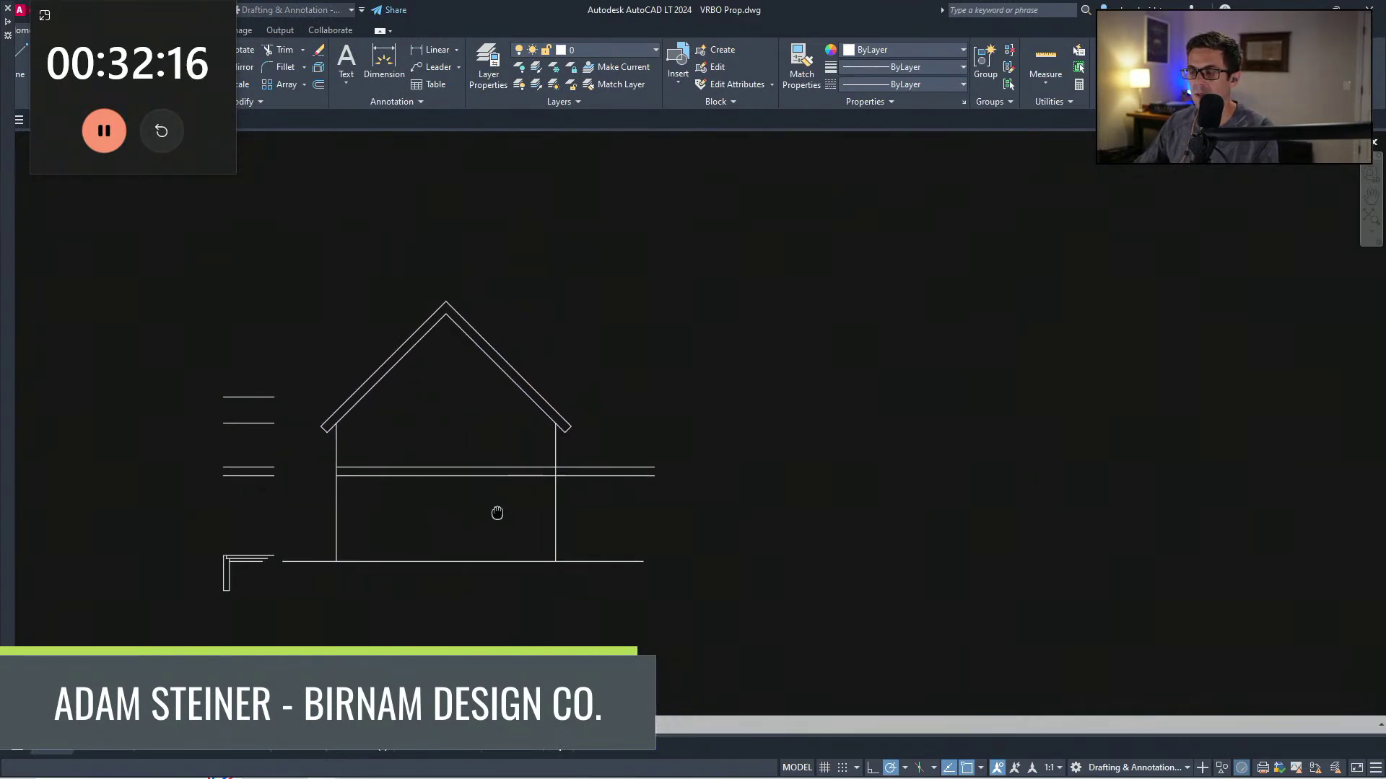
Step: Project the deck's right edge from the floor plan down into the section and trim it with the floor level lines into a corner
scroll(498, 514, "down", 5)
scroll(591, 514, "up", 5)
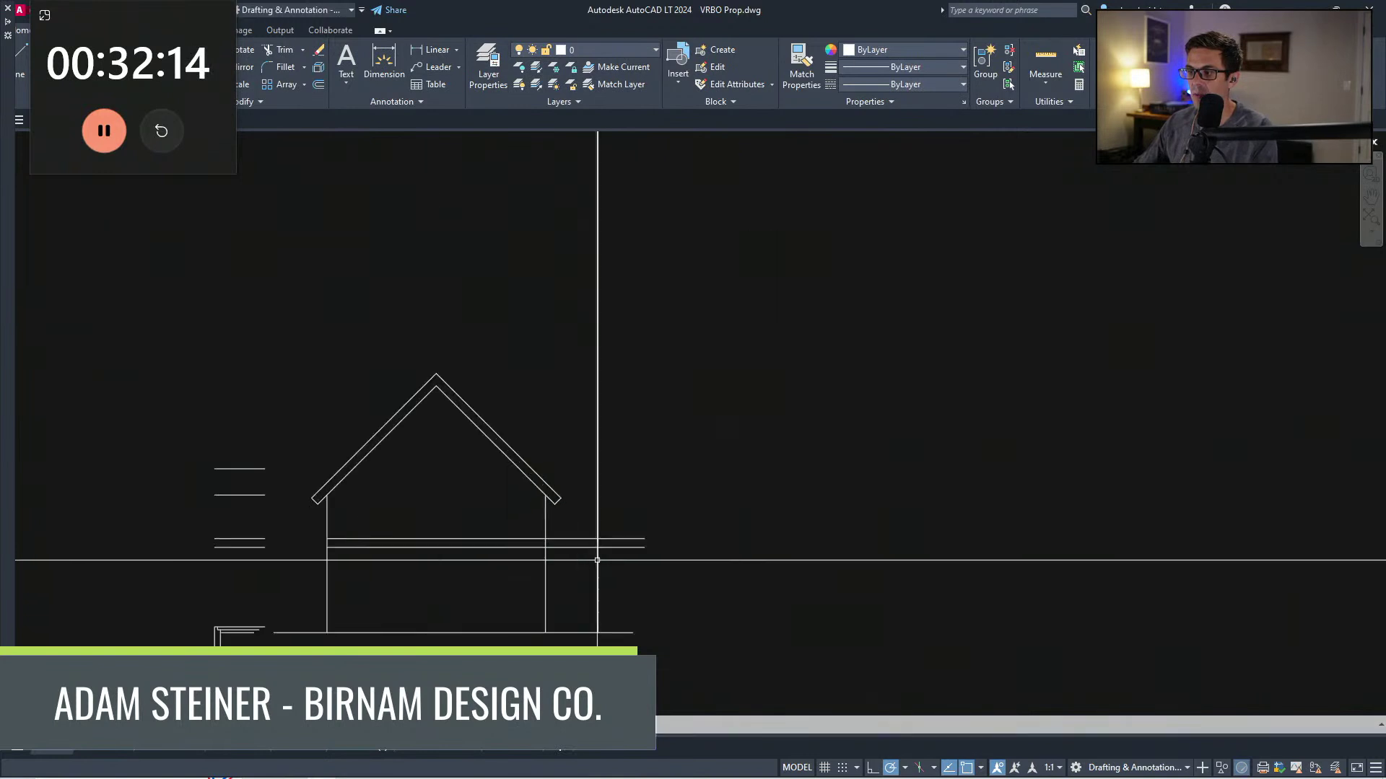
left_click(584, 523)
type("tr")
key("space")
left_click(600, 516)
left_click(637, 529)
left_click(629, 562)
Step: Trim the right wall line between the two floor level lines, using the floor and deck lines as cutting edges
middle_click_drag(594, 648, 599, 577)
scroll(587, 622, "down", 2)
scroll(589, 550, "up", 2)
type("tr")
left_click(637, 562)
left_click(569, 503)
key("space")
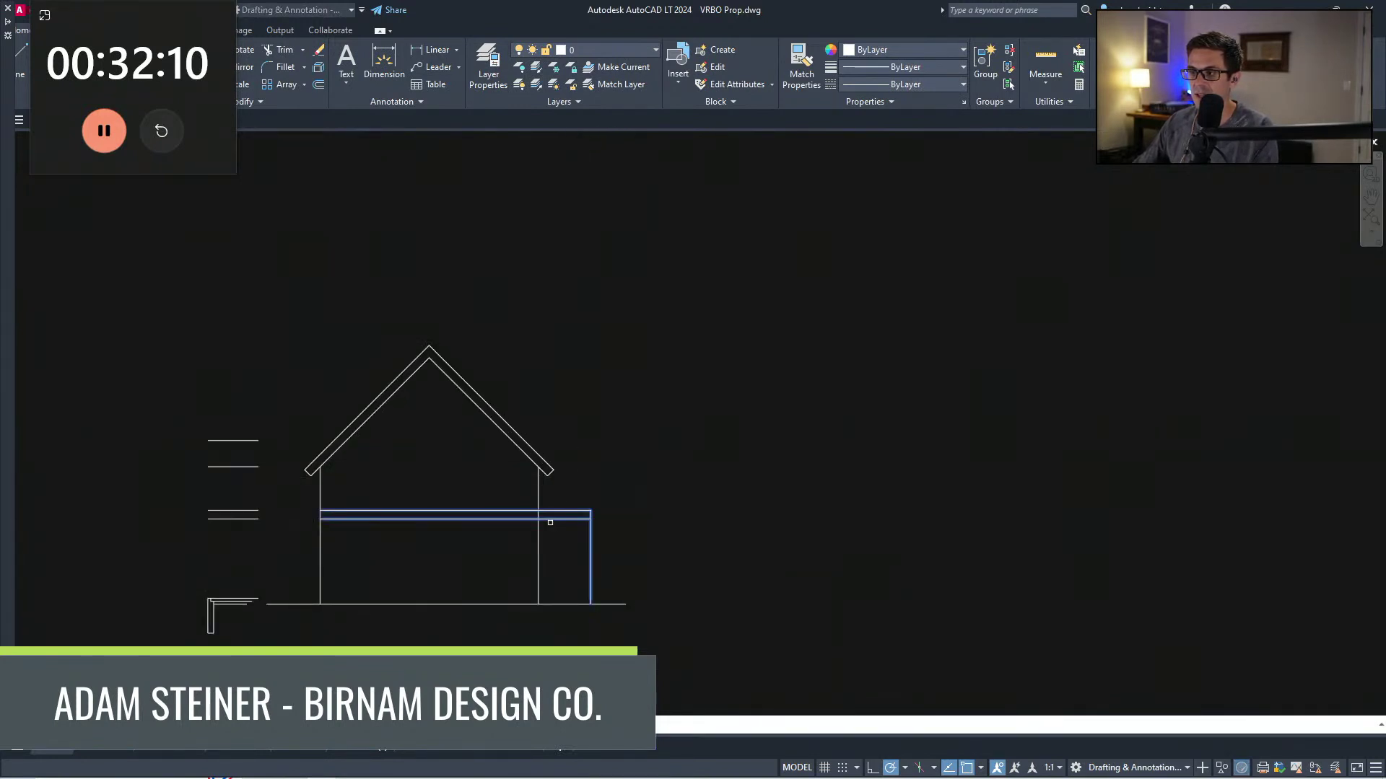
scroll(546, 516, "up", 4)
left_click(548, 518)
left_click(508, 510)
key("space")
scroll(589, 569, "down", 7)
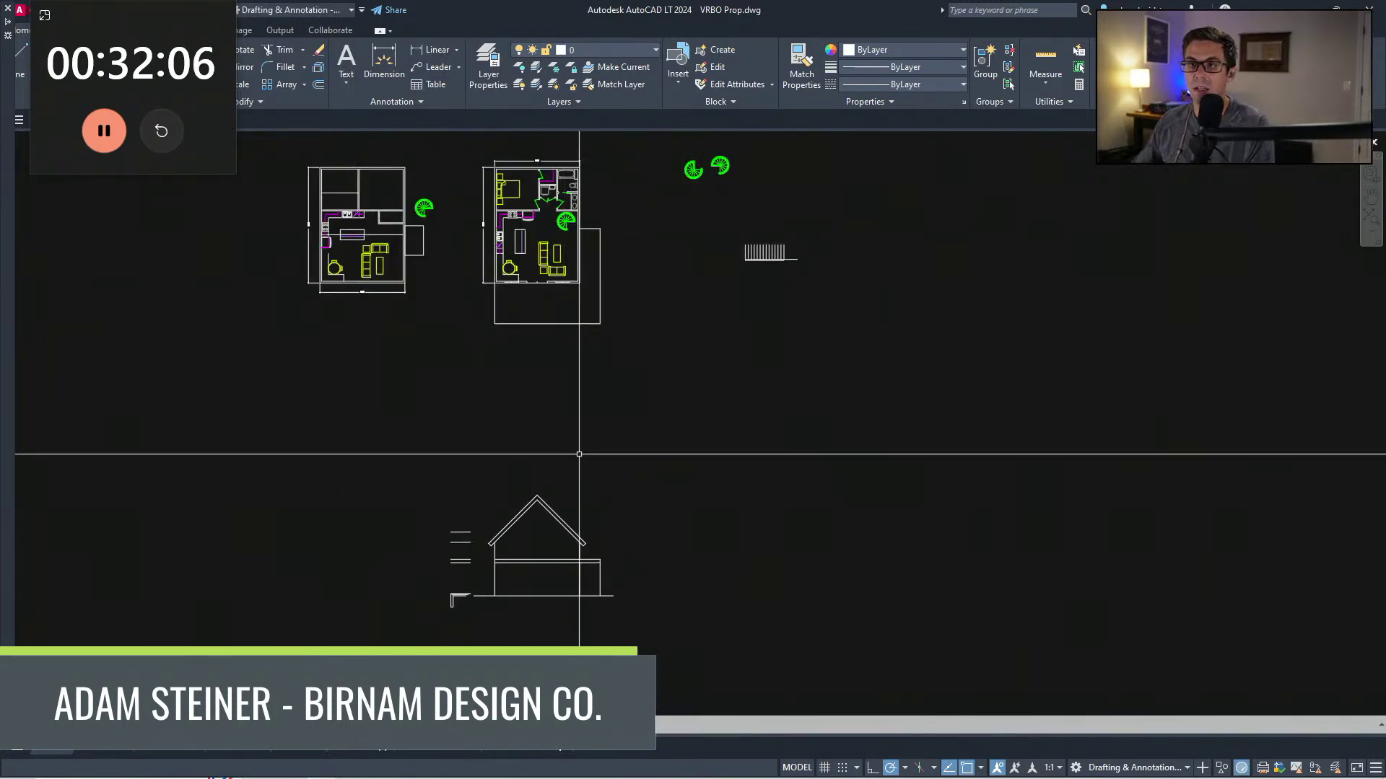
Step: Switch to the blank SketchUp model and delete the default scale figure
scroll(536, 320, "up", 2)
middle_click_drag(537, 320, 481, 410)
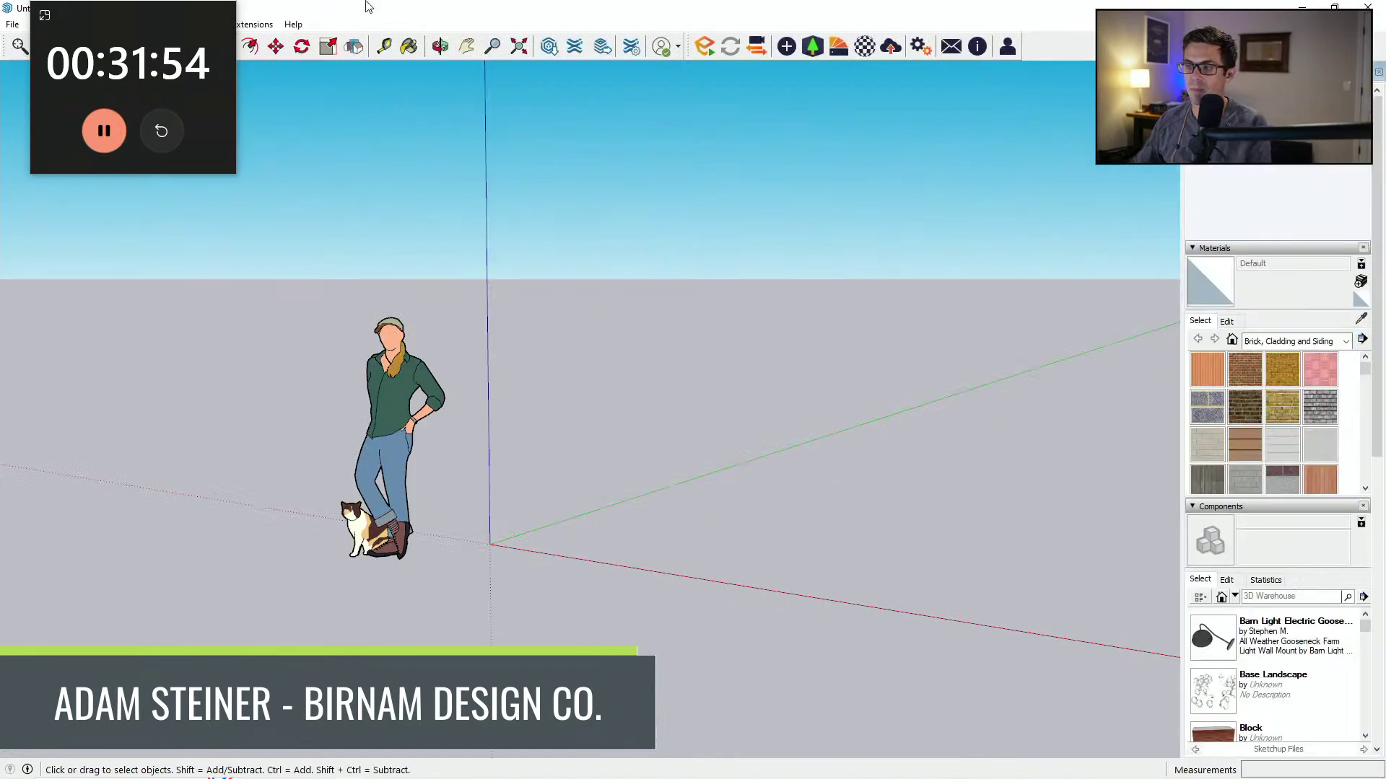
left_click(412, 375)
mouse_move(412, 374)
middle_mouse_down()
mouse_move(331, 421)
mouse_move(473, 470)
middle_mouse_up()
Step: Draw the house's rectangular footprint from the origin with the Line tool and erase the edge that overshoots the back corner
key("l")
scroll(410, 438, "down", 2)
left_click(508, 602)
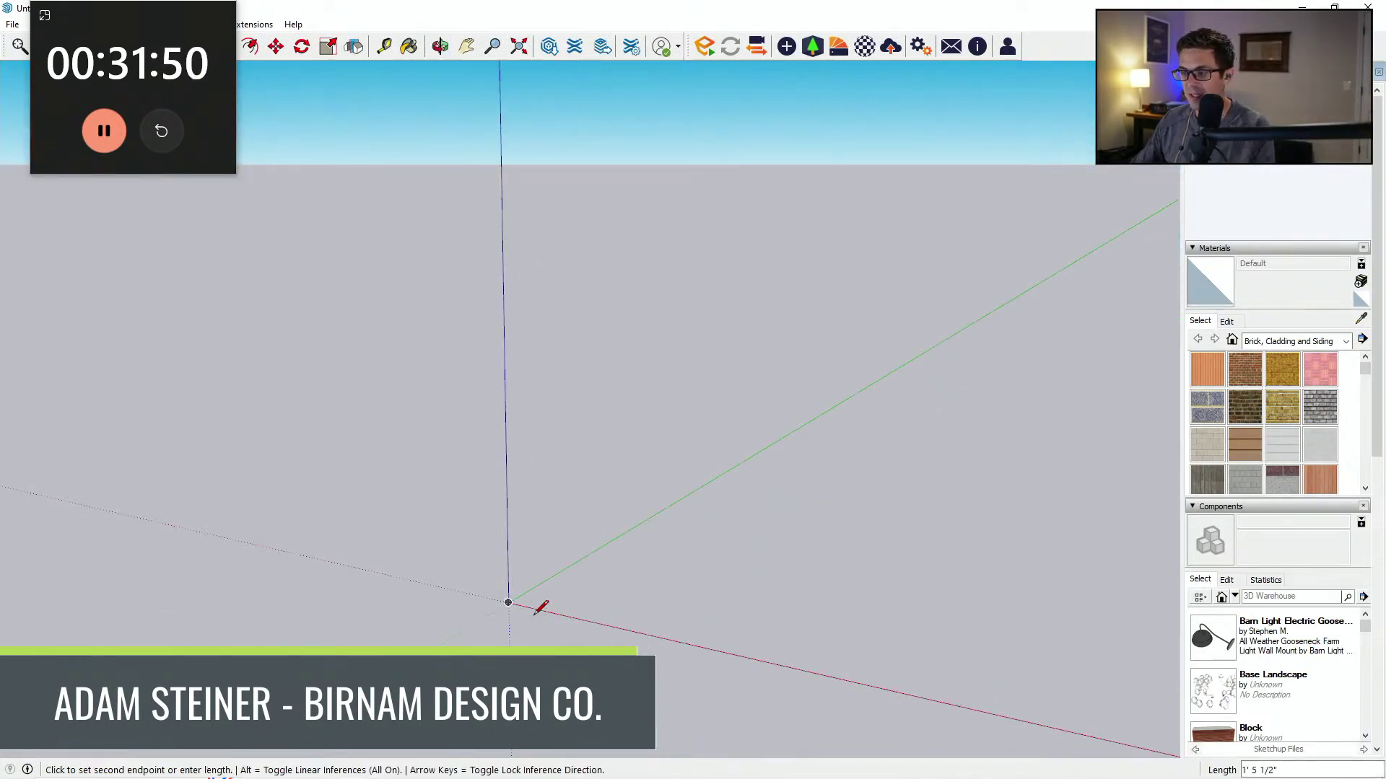
scroll(538, 614, "down", 4)
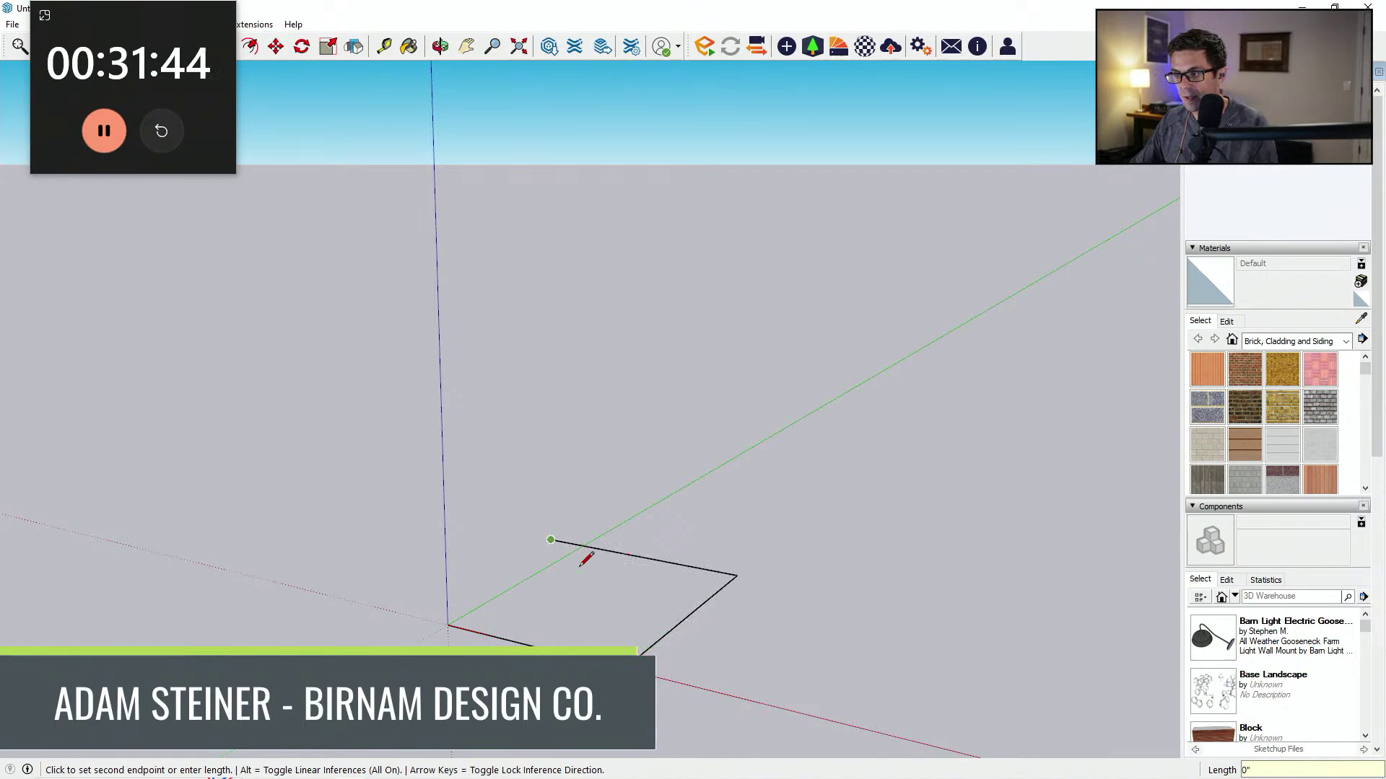
key("Escape")
left_click(448, 625)
left_click(584, 545)
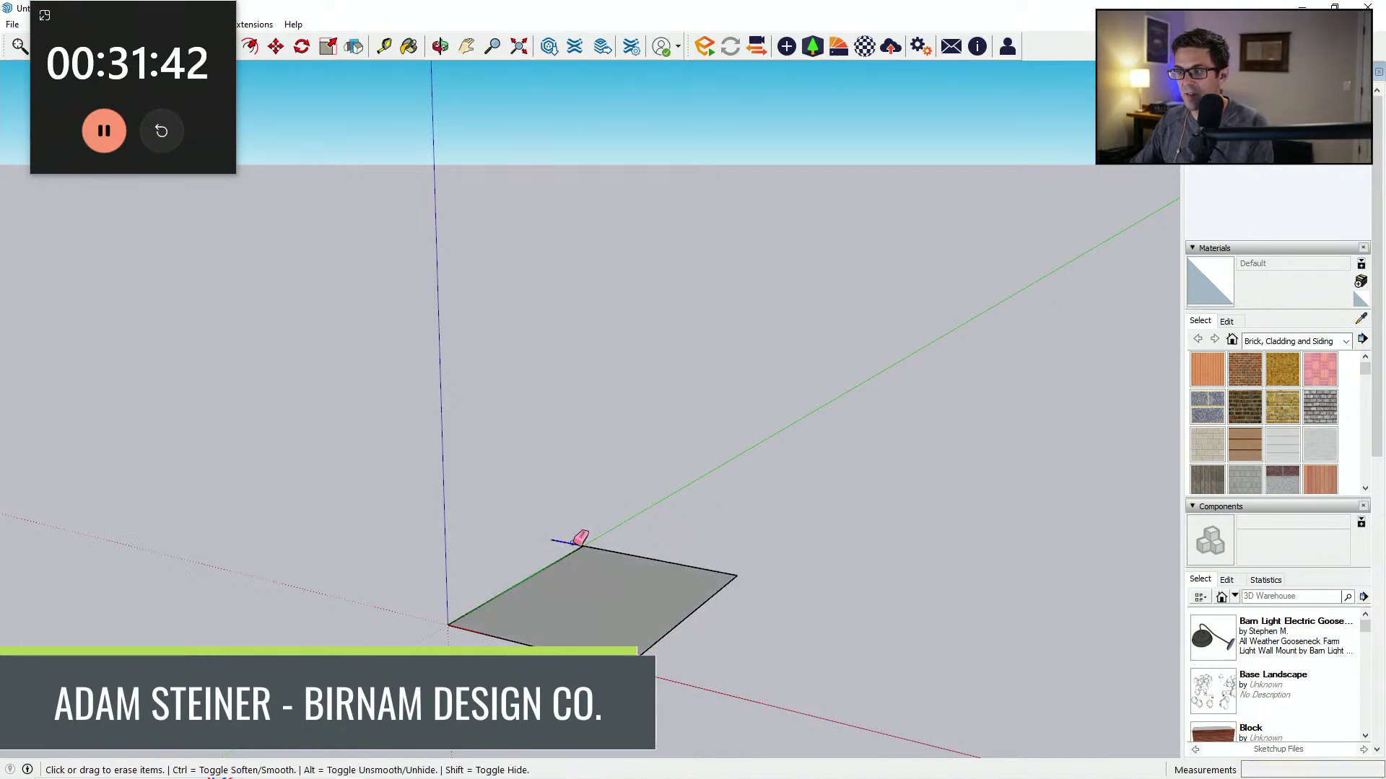
middle_click_drag(573, 535, 493, 615)
Step: Draw the L-shaped deck outline along the front and right side of the house footprint with the Line tool
left_click(471, 628)
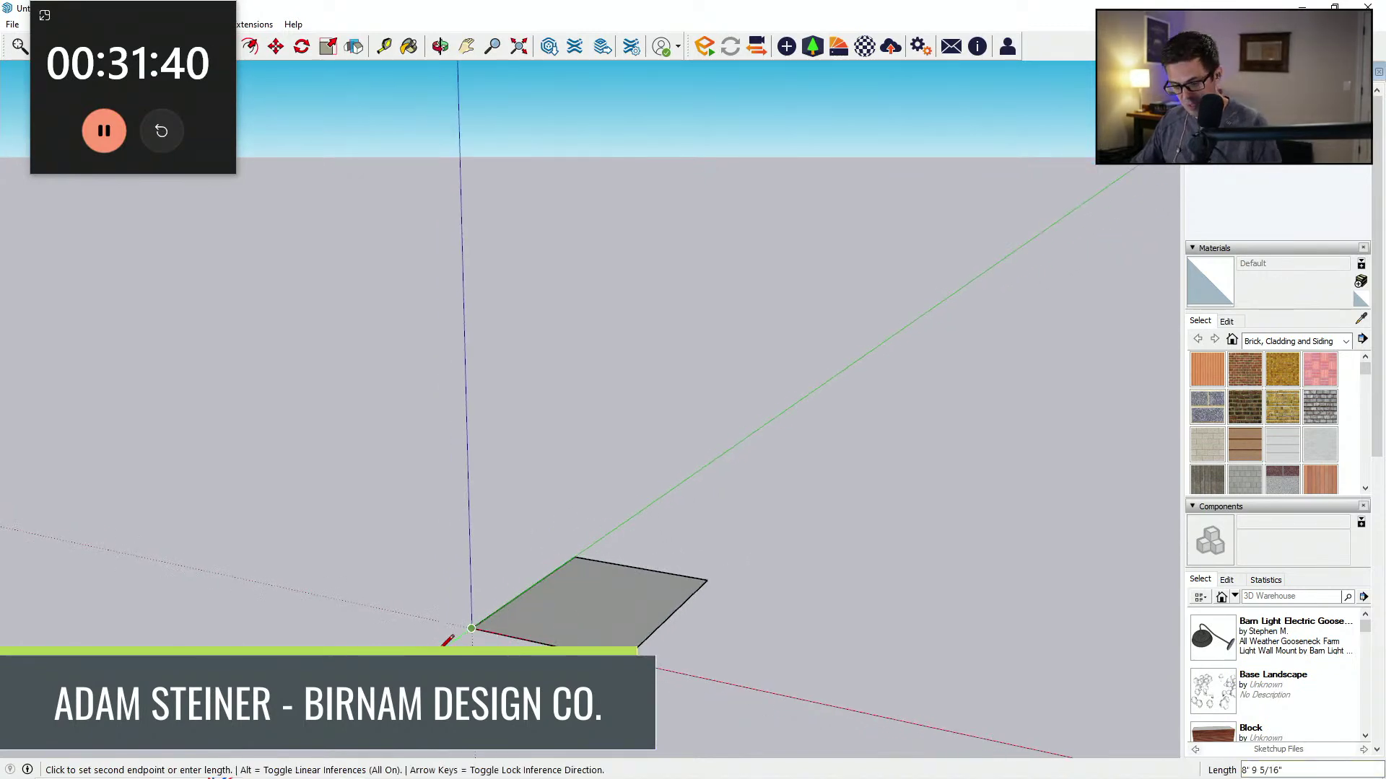
scroll(446, 625, "down", 1)
key("Escape")
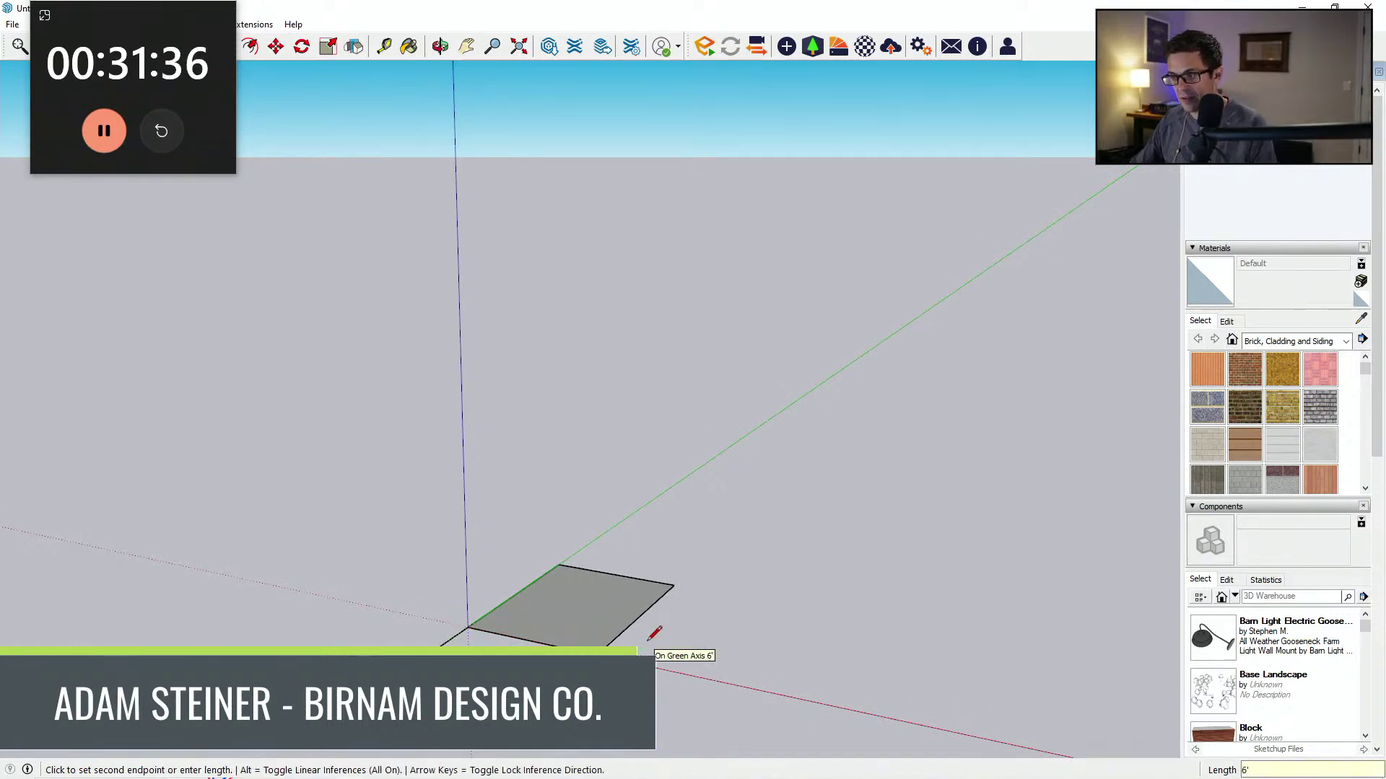
left_click(635, 618)
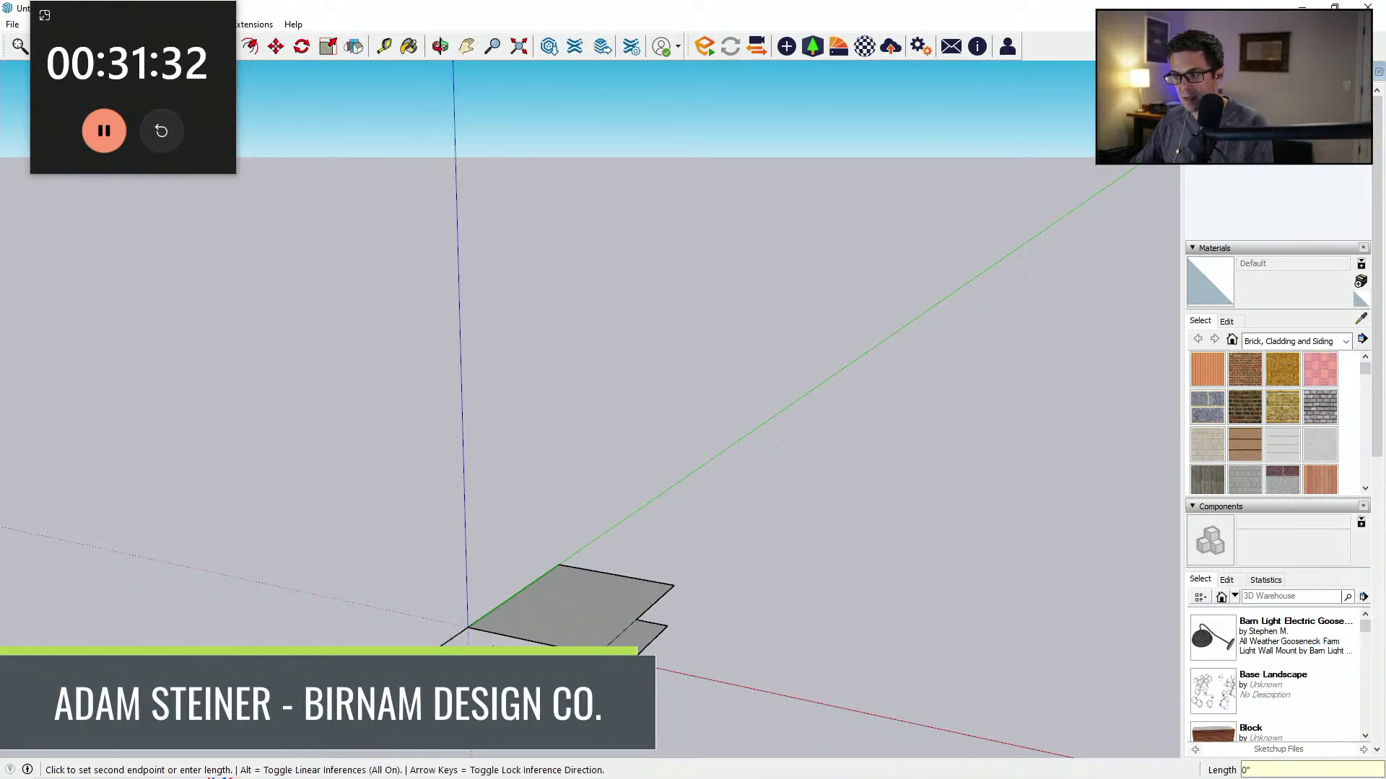
key("ctrl+z")
left_click(709, 708)
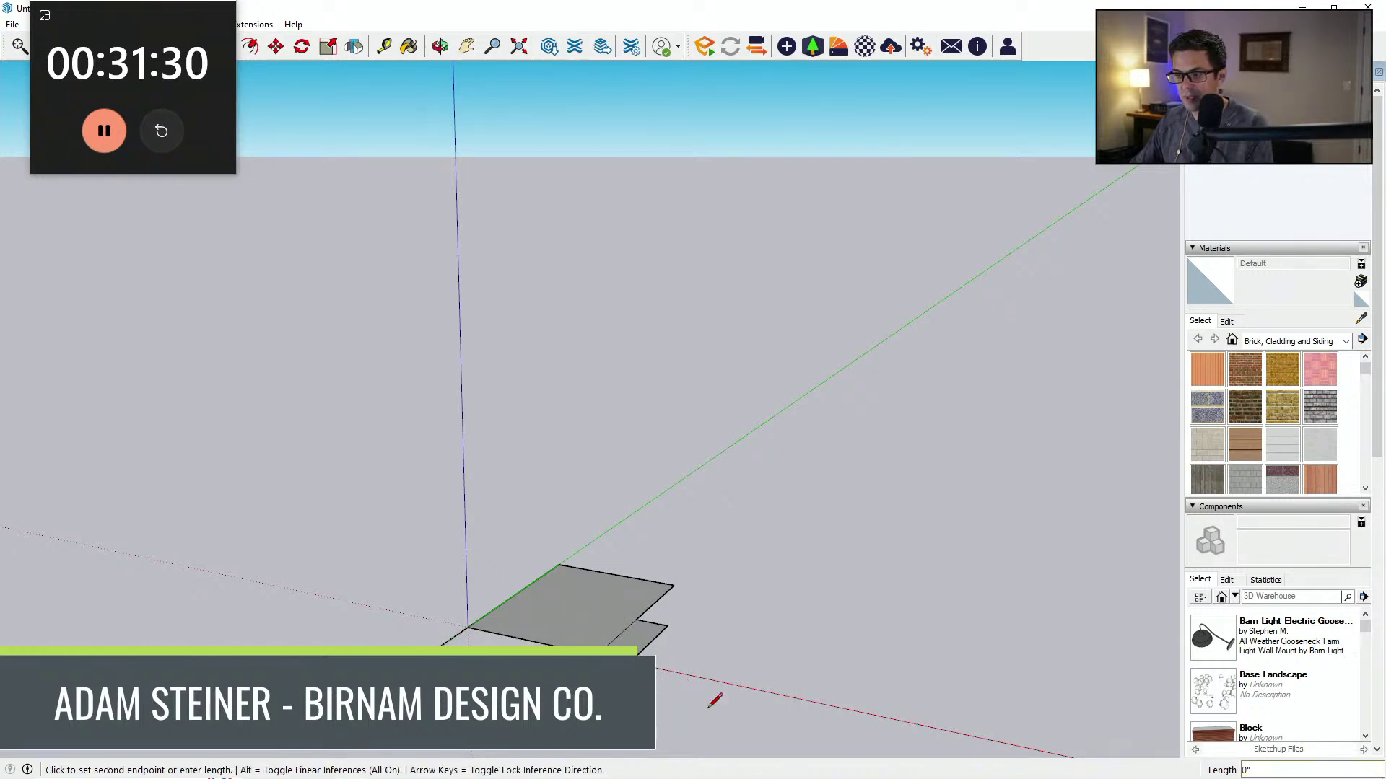
key("e")
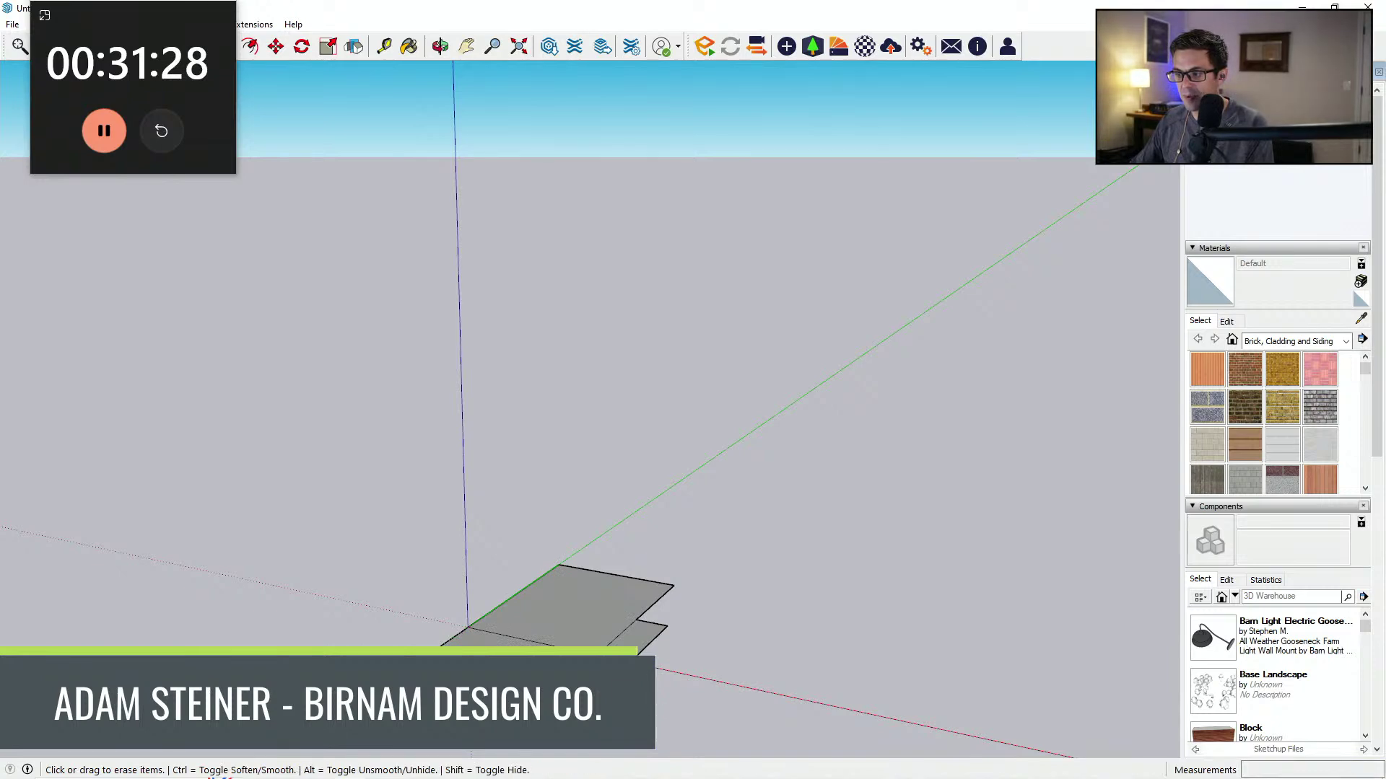
middle_click_drag(619, 609, 391, 628)
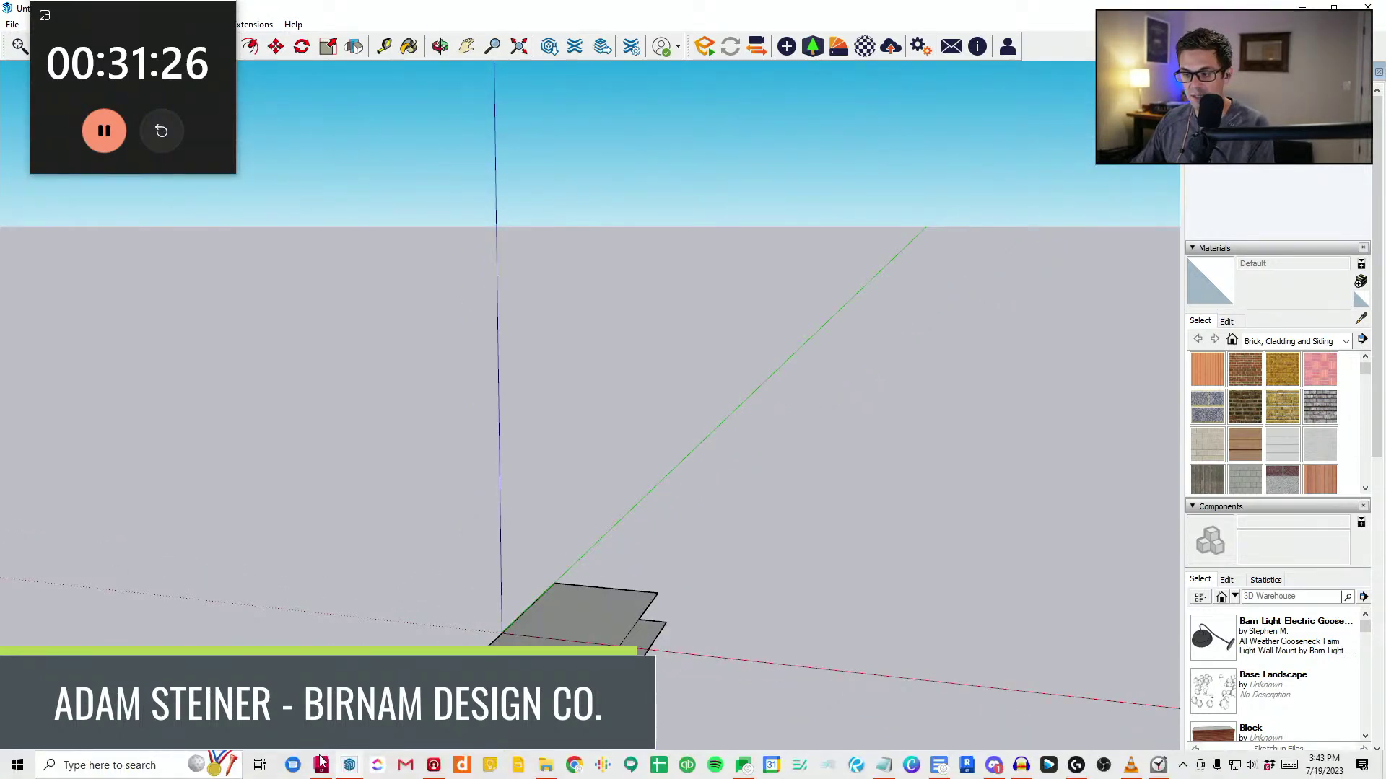
Step: Switch to the AutoCAD drawing, examine the levels in the gabled section, and return to the SketchUp model
key("alt+Tab")
middle_click_drag(486, 368, 479, 399)
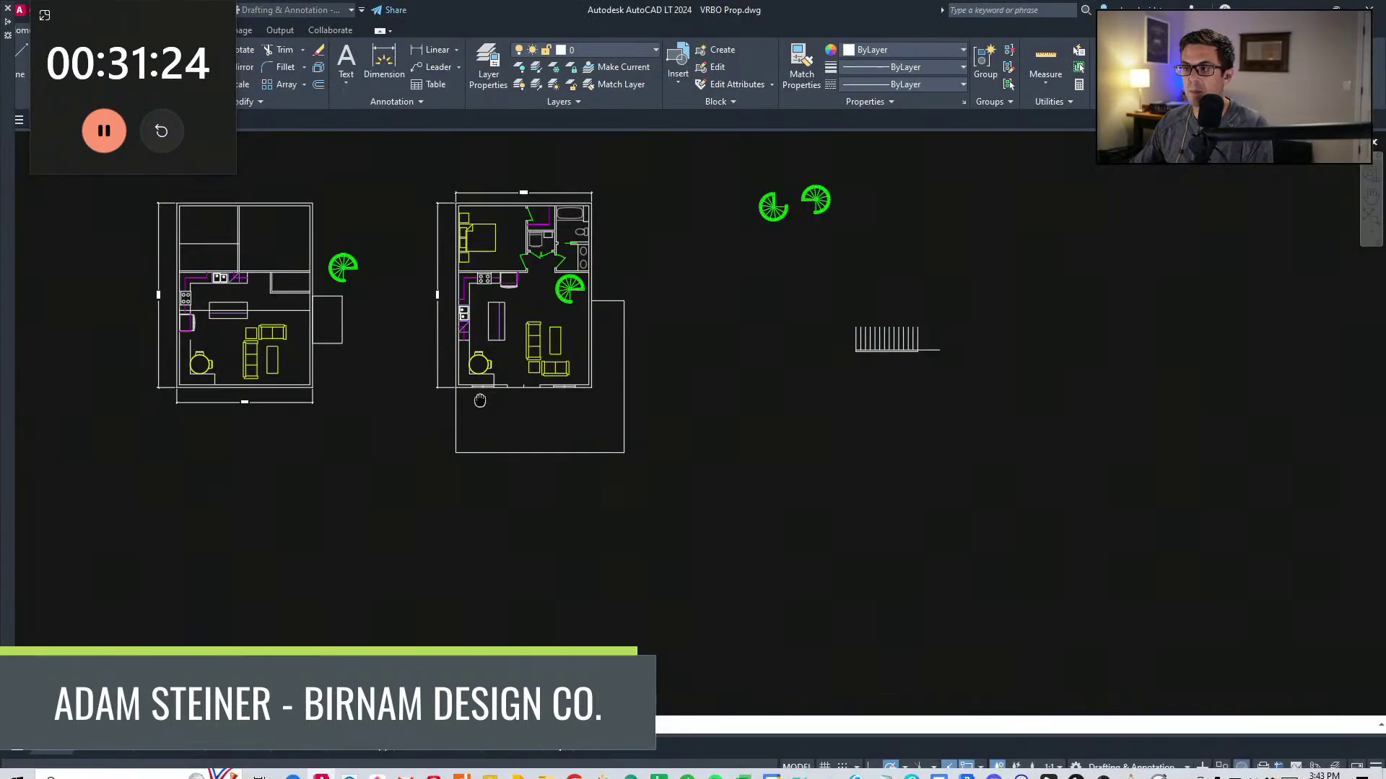
scroll(566, 439, "down", 5)
scroll(567, 440, "up", 10)
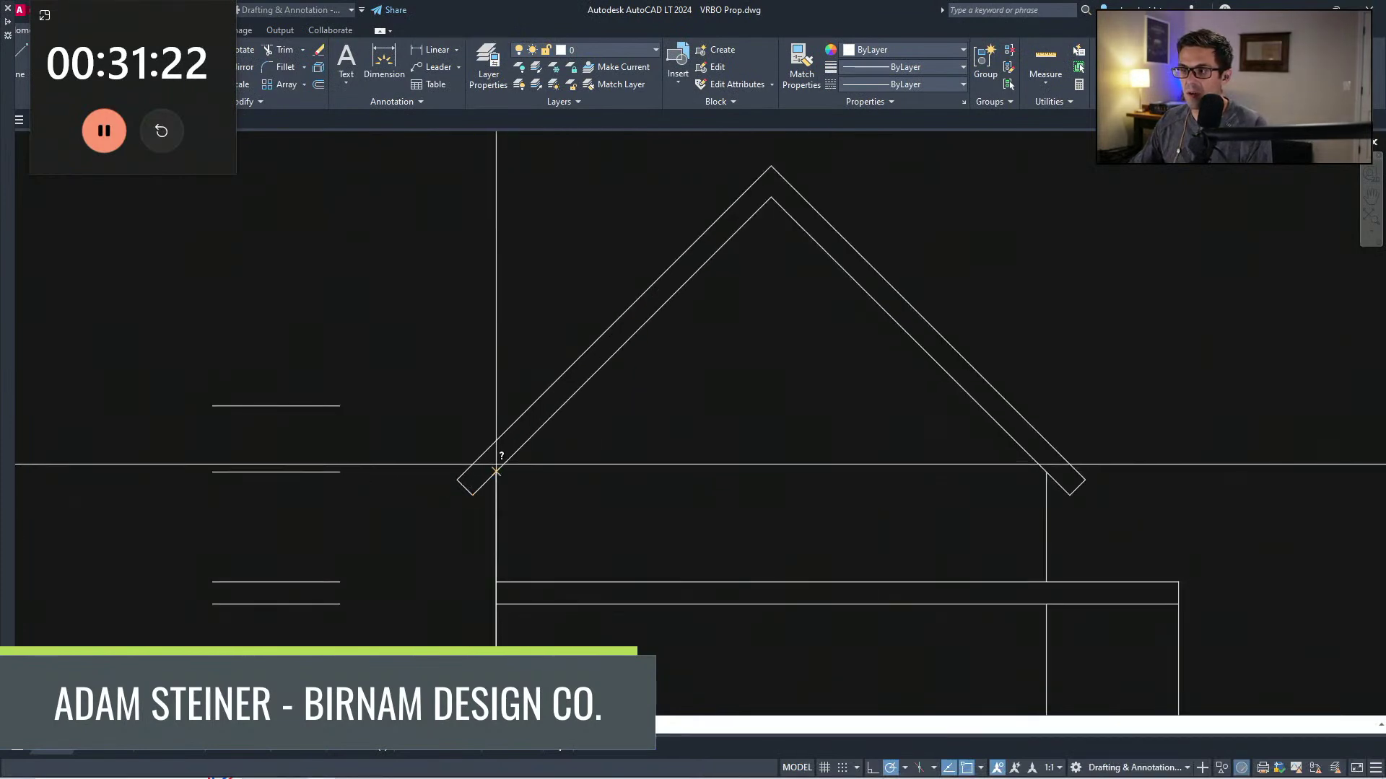
scroll(495, 477, "down", 3)
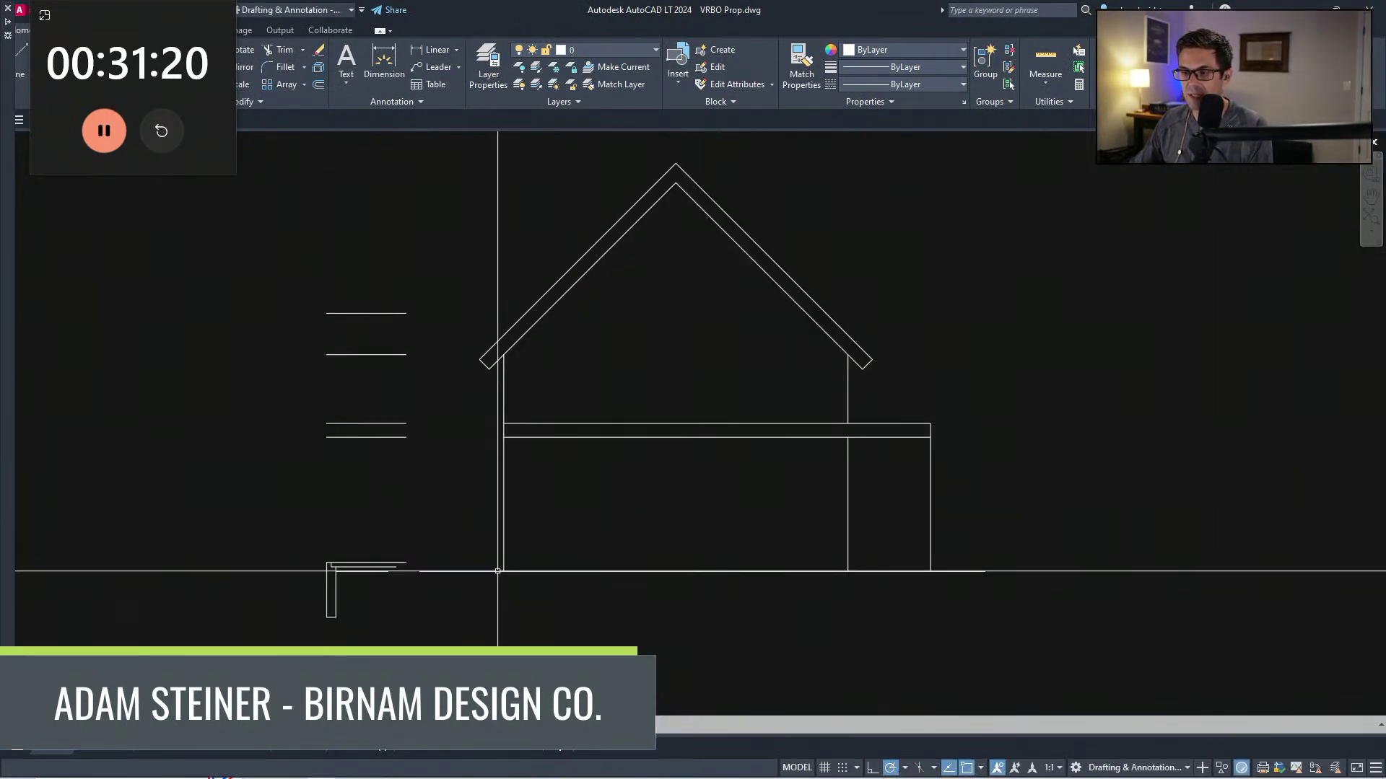
key("alt+Tab")
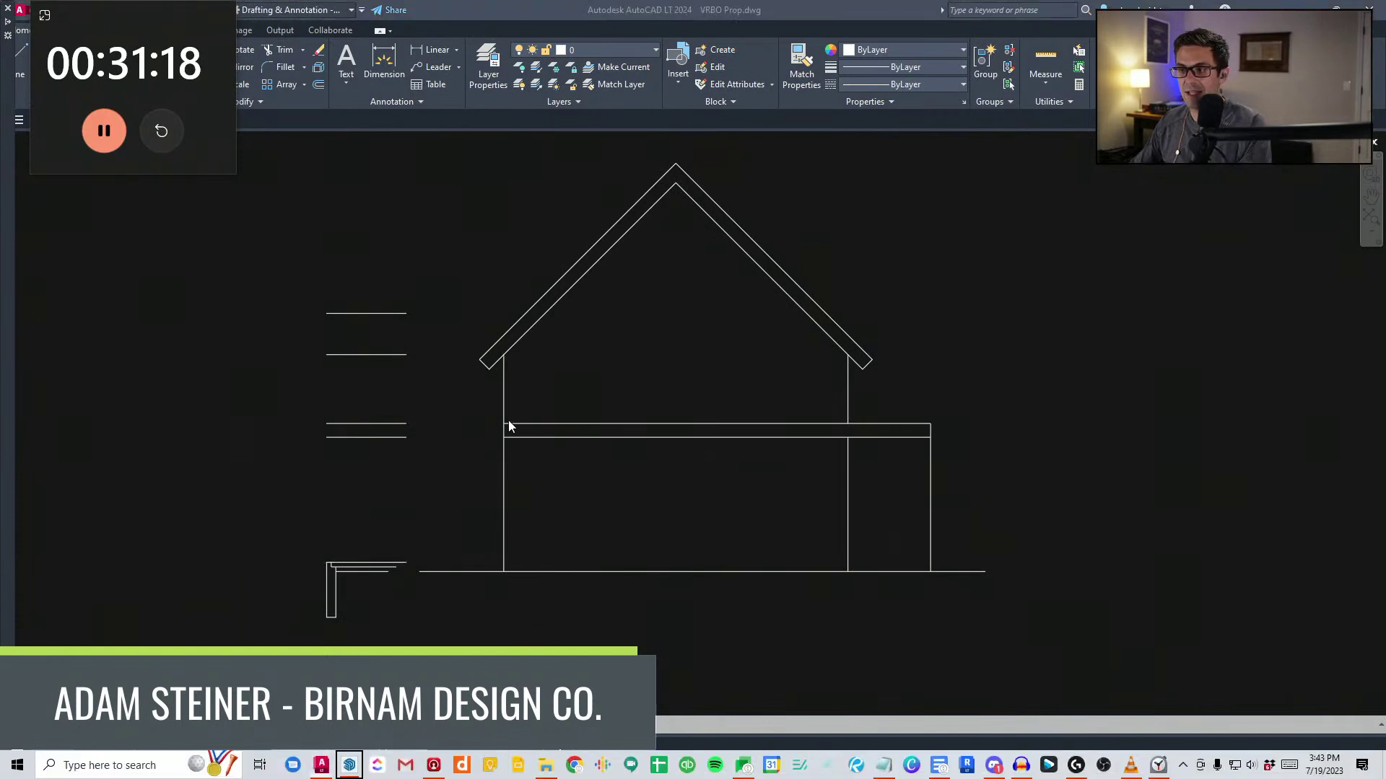
Step: Push/Pull the house footprint up about 15'9" to form the main building block
middle_click_drag(538, 582, 454, 586)
key("p")
scroll(586, 641, "up", 1)
left_click(586, 641)
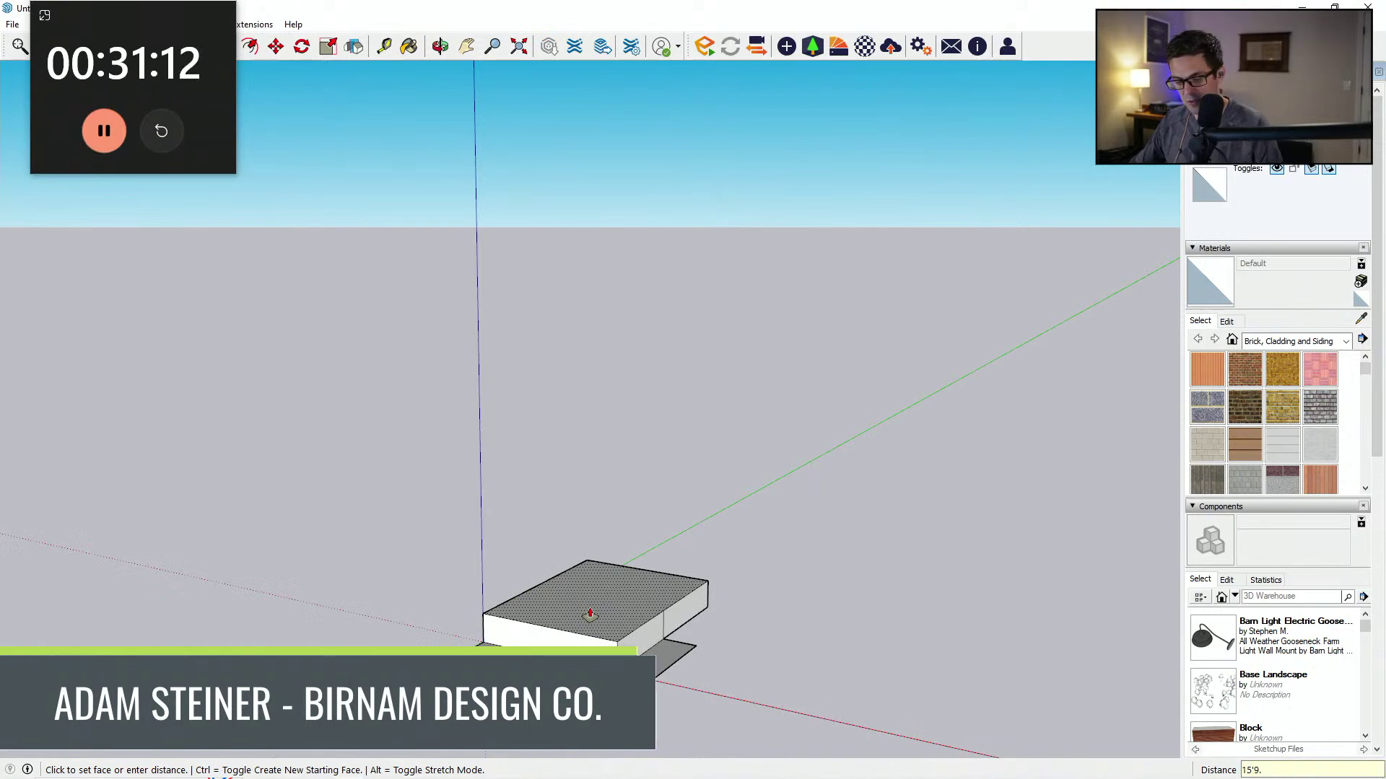
left_click(578, 566)
Step: Erase the edge dividing the deck near the house's front right corner and Push/Pull the deck face 4"
middle_click_drag(579, 565, 662, 606)
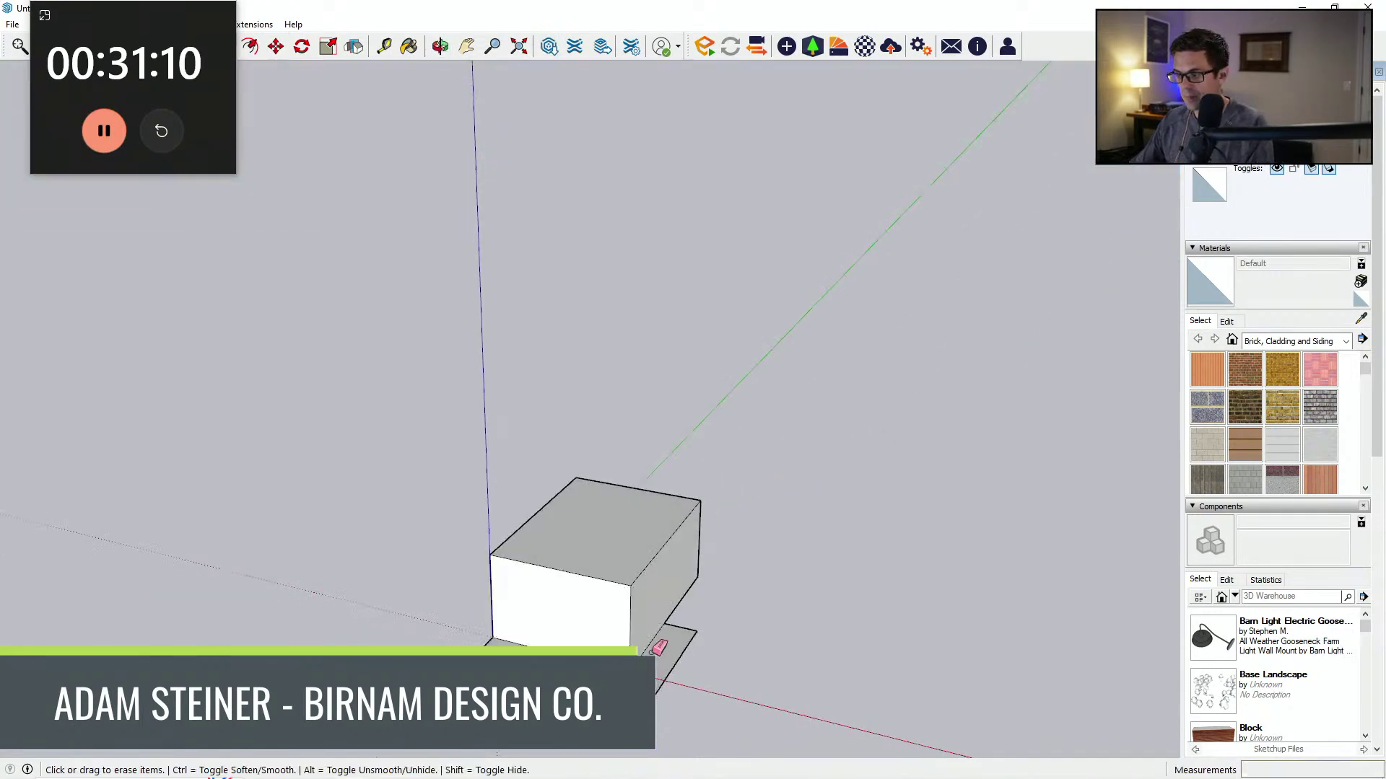
scroll(660, 663, "up", 1)
left_click(661, 663)
left_click(648, 650)
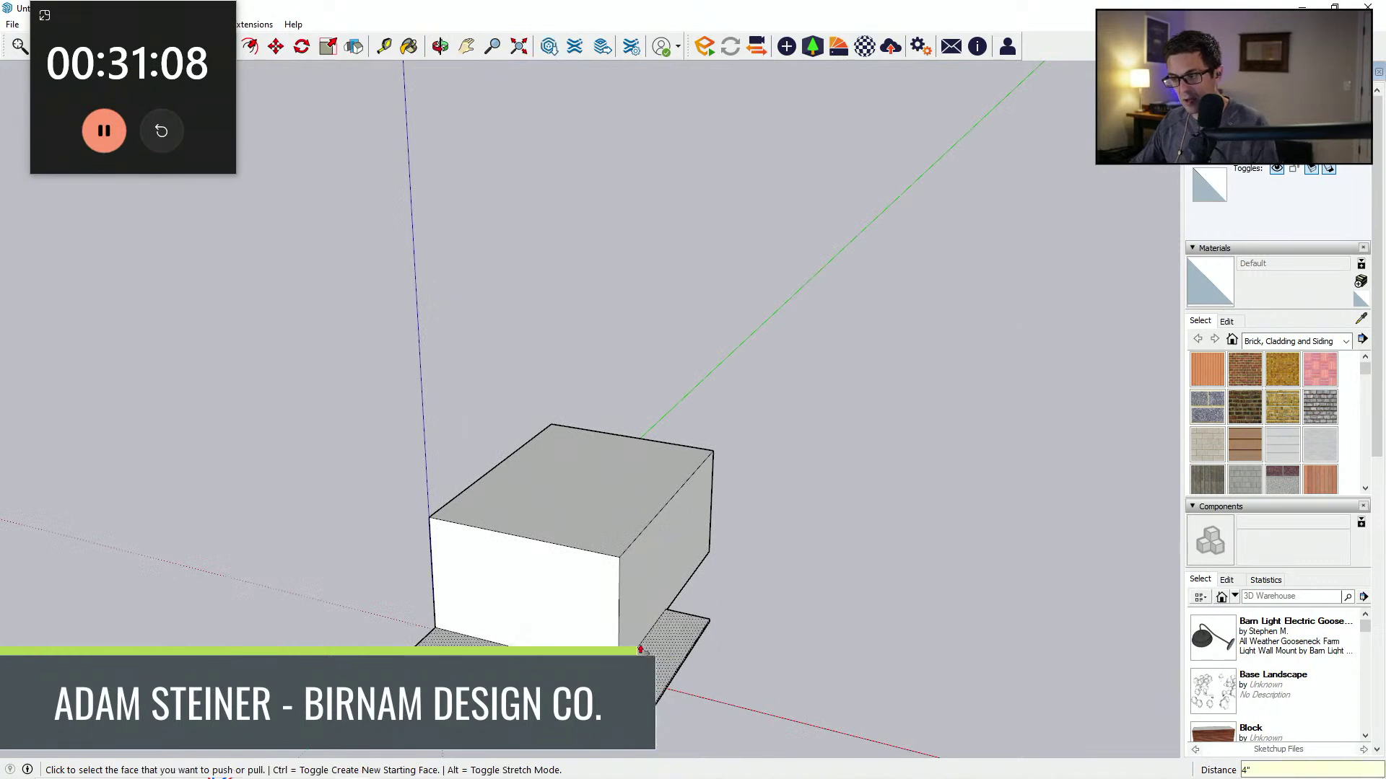
scroll(644, 635, "down", 2)
middle_click_drag(644, 634, 718, 625)
scroll(718, 625, "down", 1)
middle_click_drag(519, 495, 665, 542)
key("l")
scroll(555, 529, "up", 1)
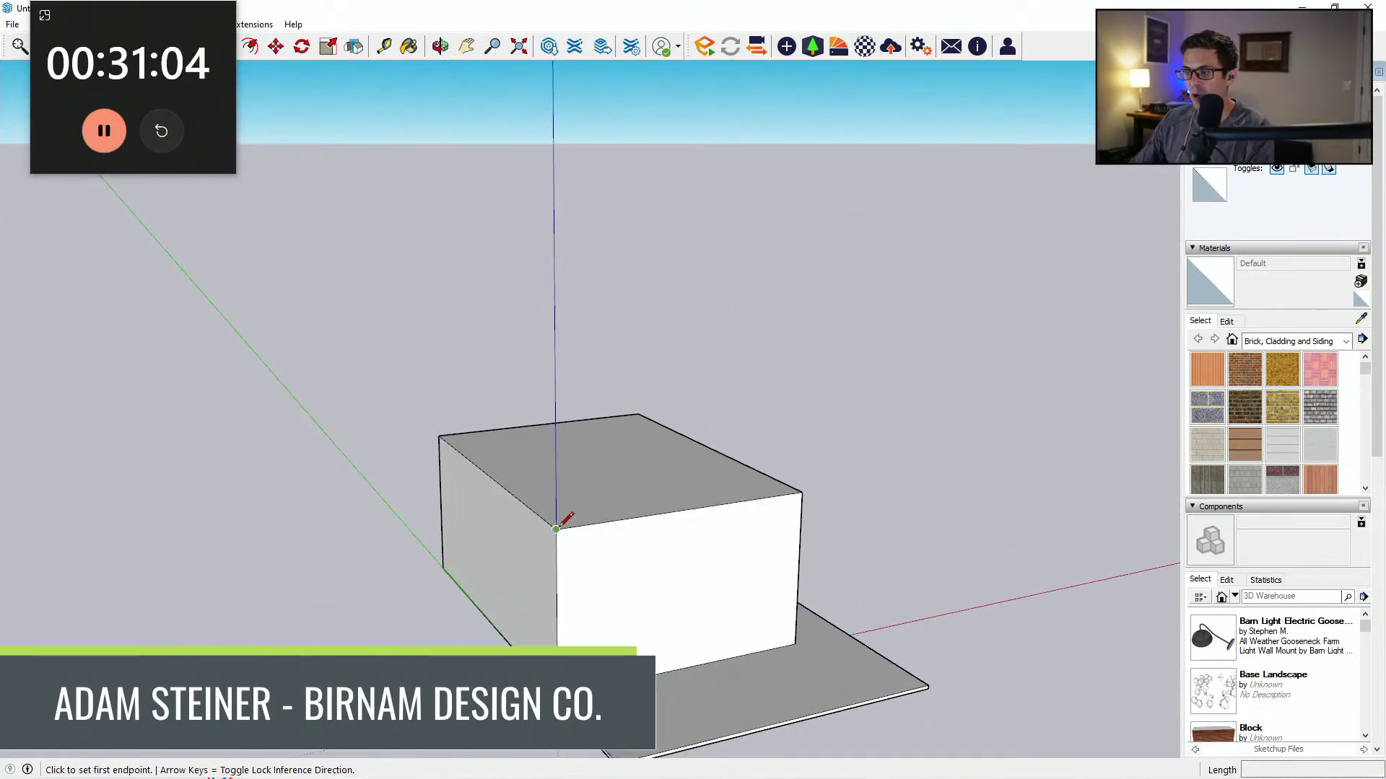
left_click(555, 529)
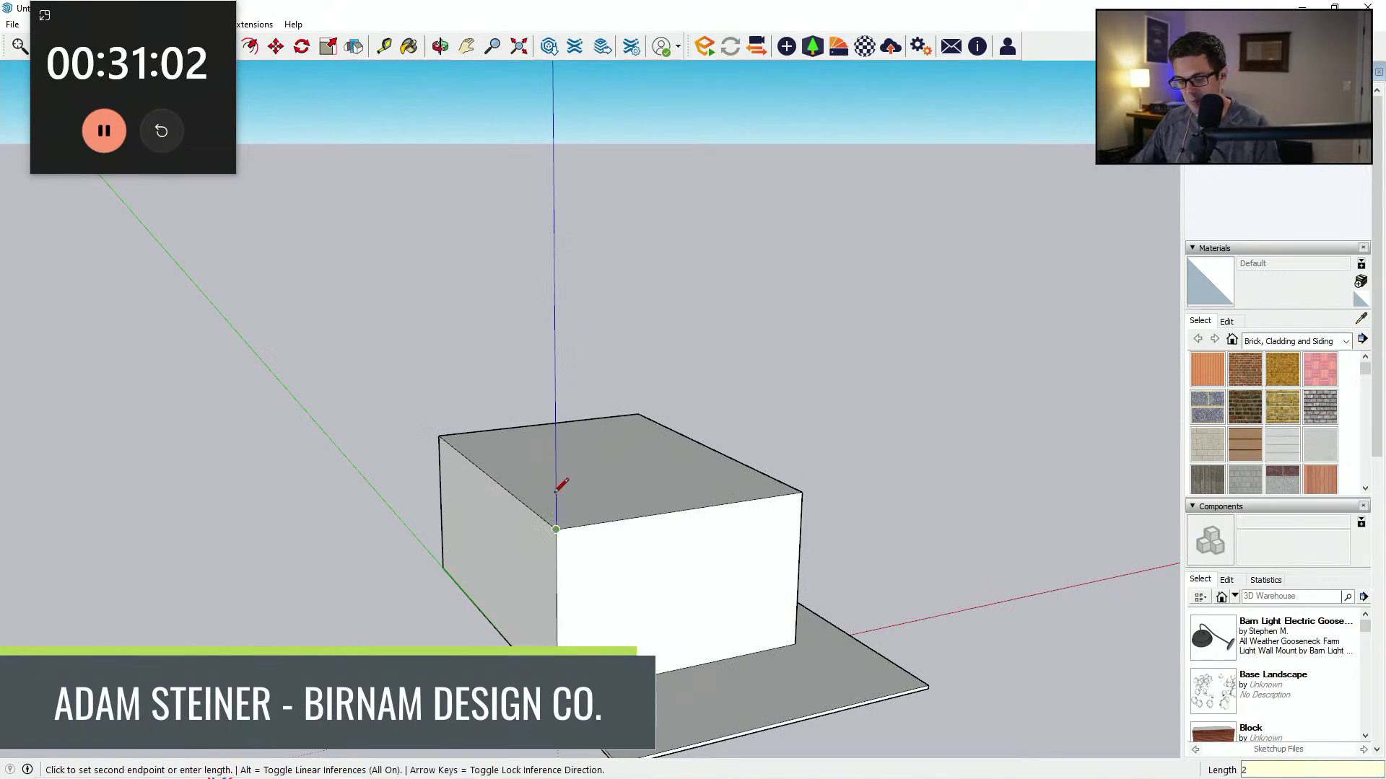
key("Escape")
scroll(804, 493, "up", 1)
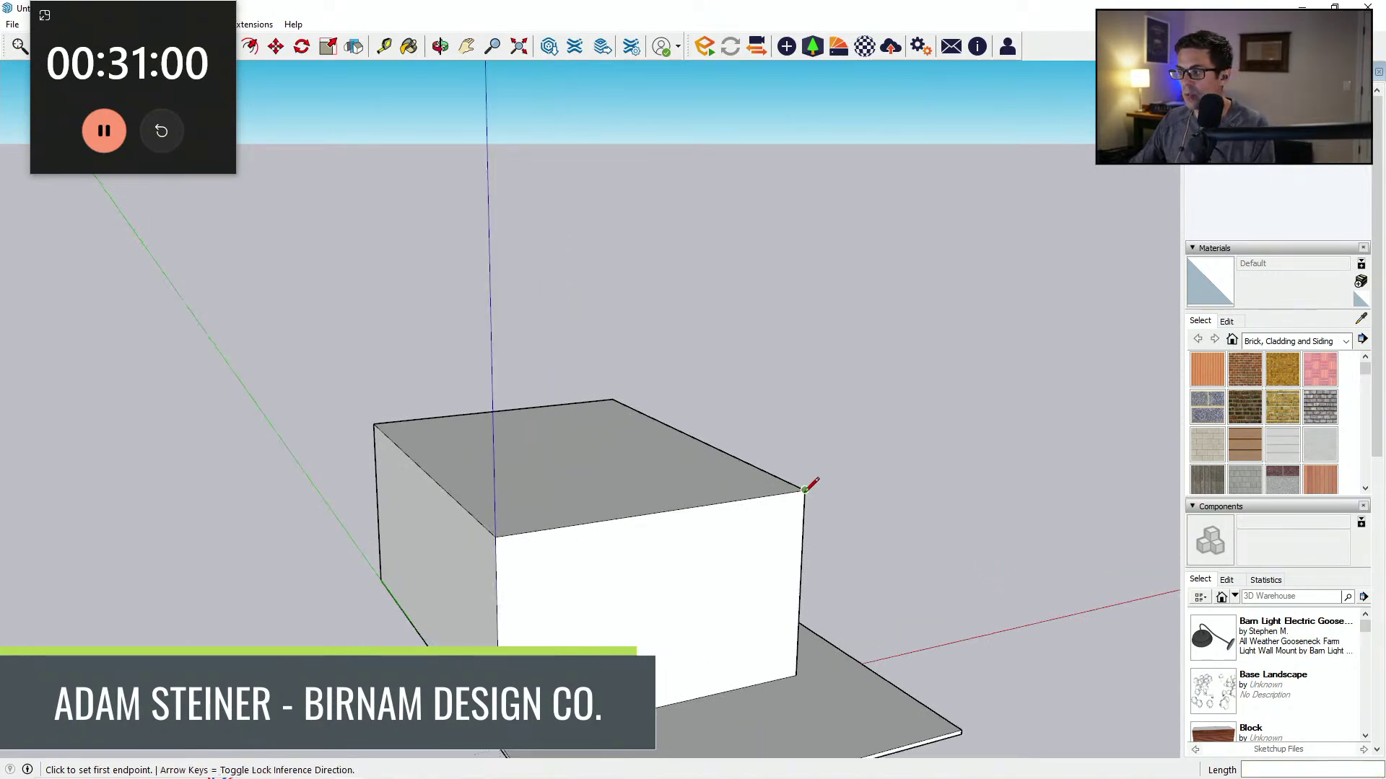
left_click(805, 490)
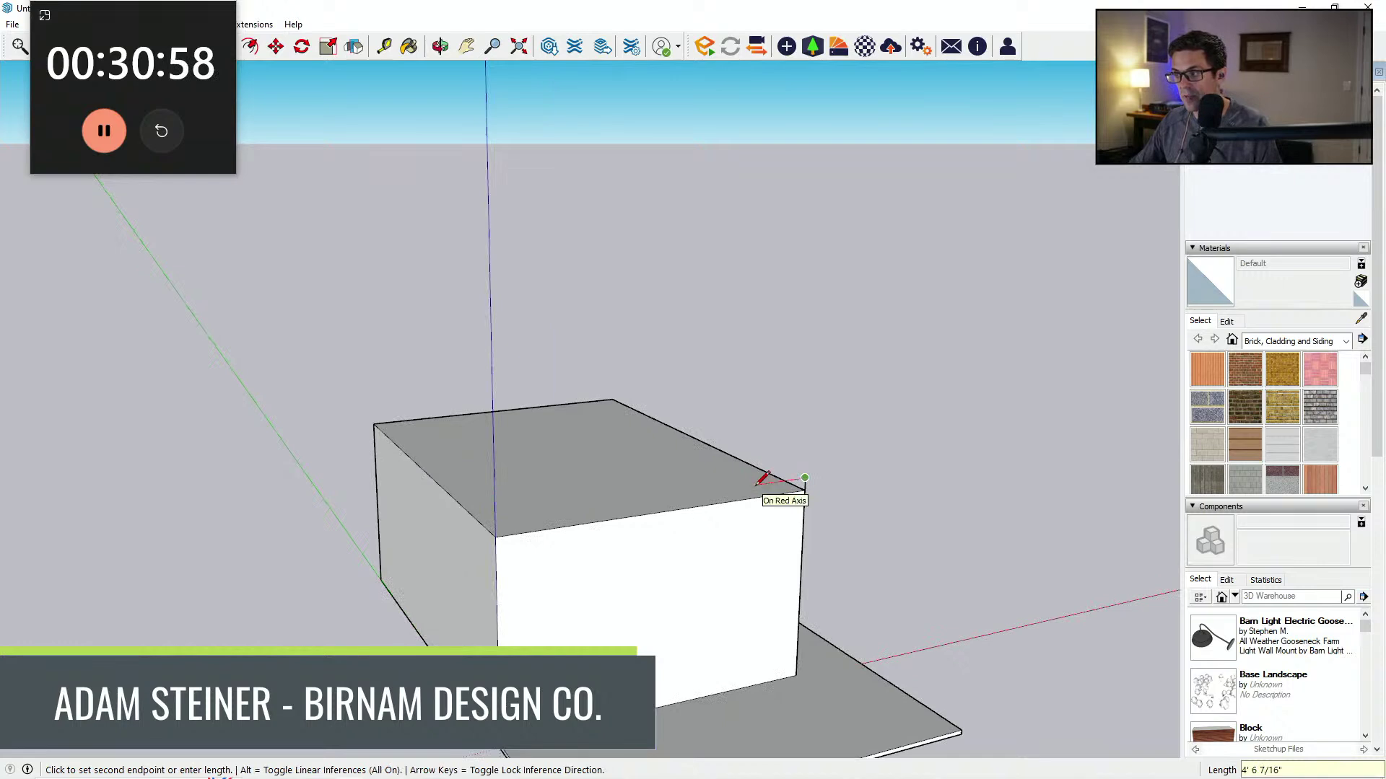
middle_click_drag(806, 488, 582, 529)
key("e")
left_click(778, 498)
scroll(672, 483, "down", 1)
Step: Draw a vertical centreline up from the middle of the block's front top edge and a roof slope from the right corner, erasing the overshooting ends
key("l")
scroll(575, 519, "down", 1)
left_click(574, 522)
left_click(582, 308)
key("Escape")
left_click(651, 517)
left_click(480, 324)
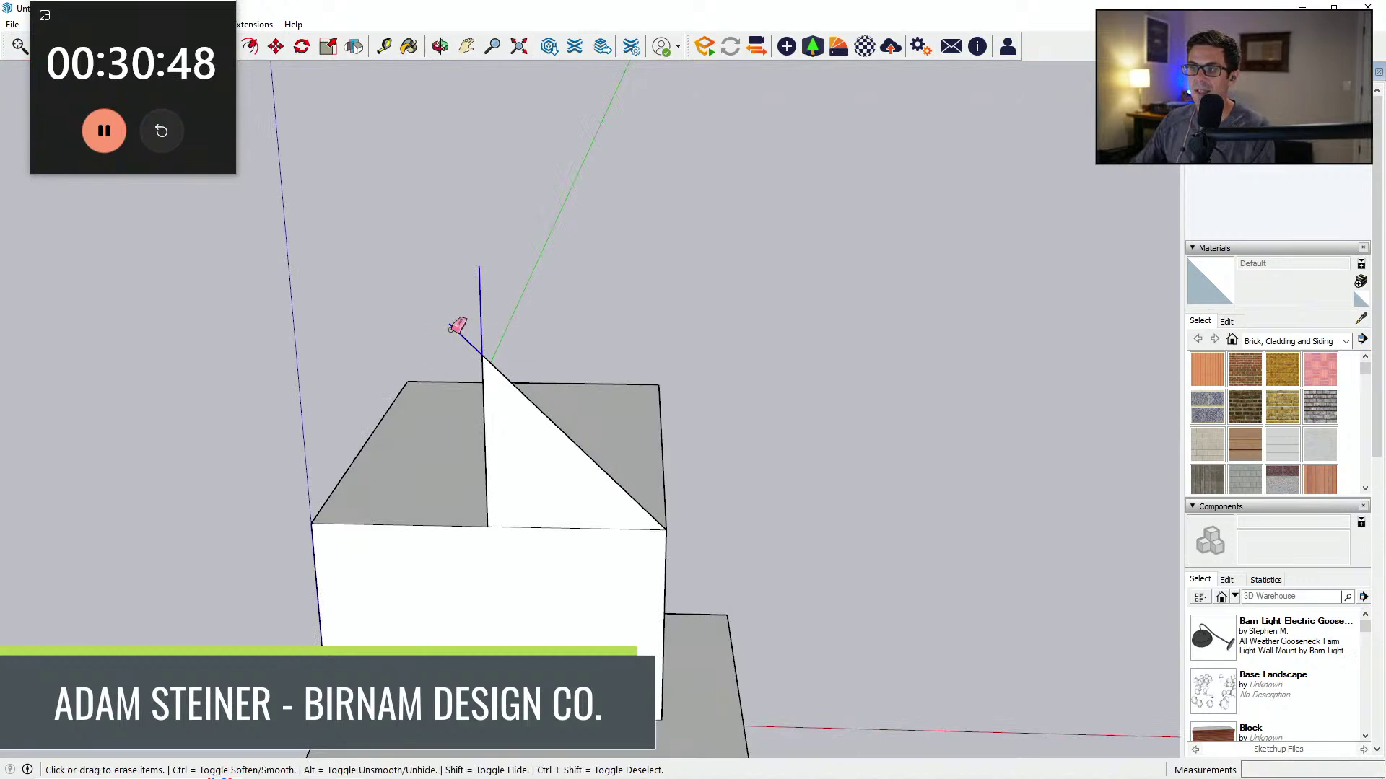
middle_click_drag(457, 322, 363, 509)
Step: Close the front gable with a slope line from the left corner to the peak and erase the vertical centreline
left_click(389, 517)
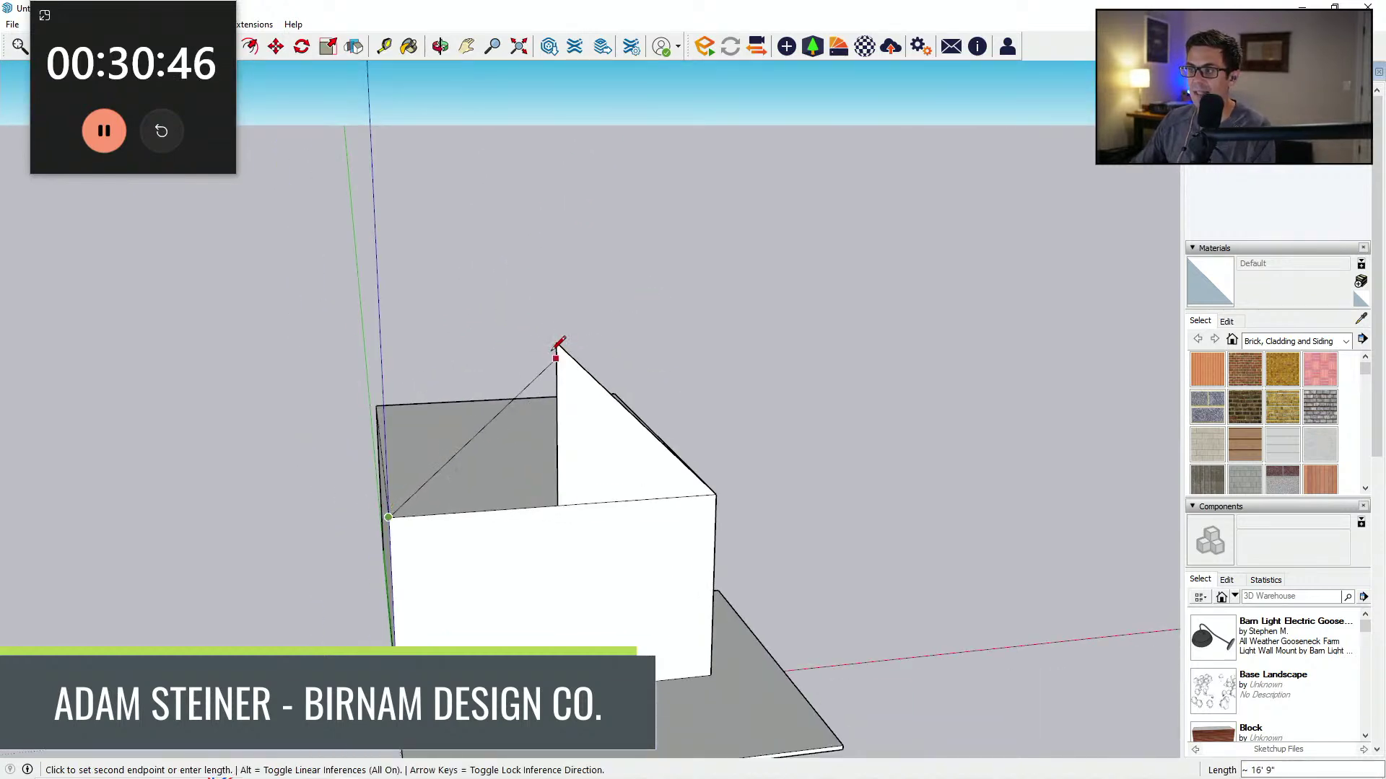
left_click(556, 345)
key("e")
mouse_move(557, 418)
middle_mouse_down()
mouse_move(649, 459)
mouse_move(529, 589)
middle_mouse_up()
Step: Offset the front gable triangle outward to outline the roof thickness
key("f")
left_click(532, 521)
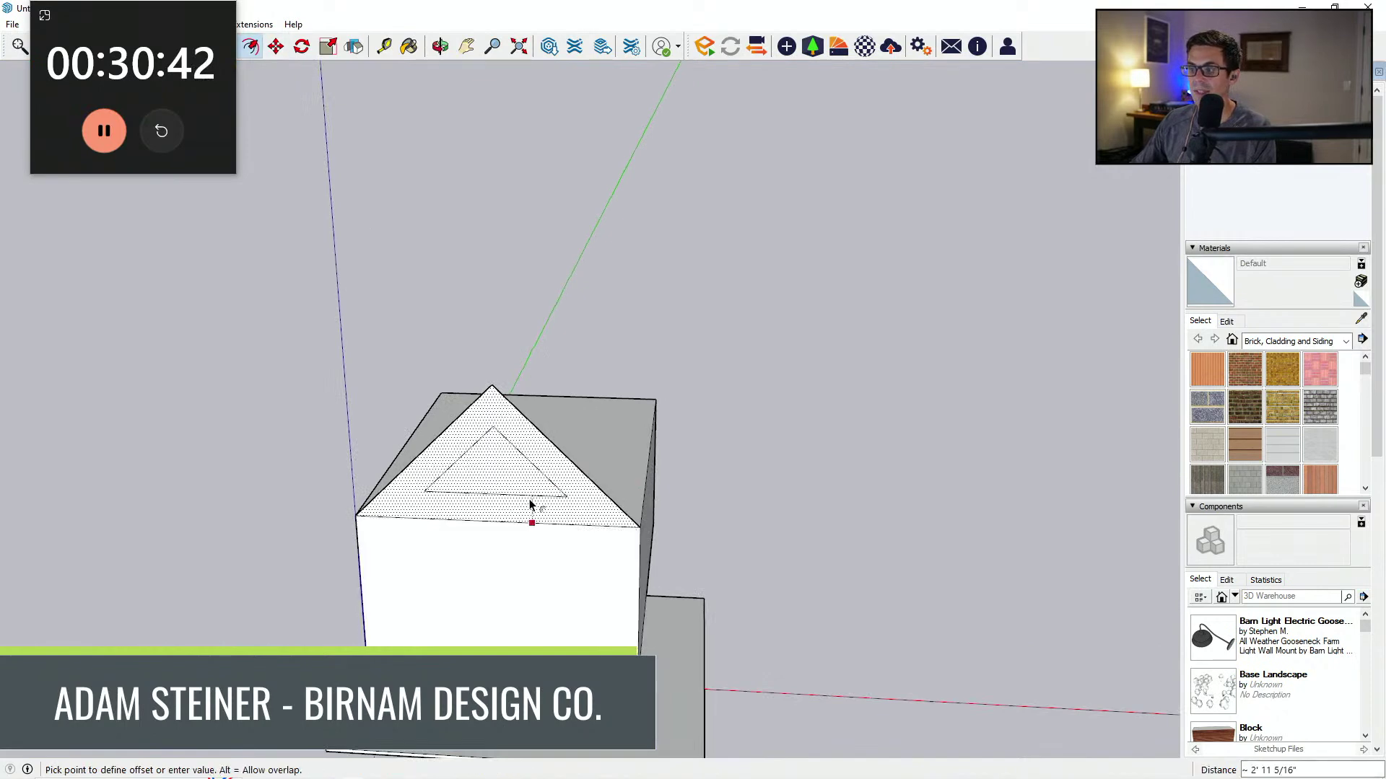
left_click(513, 545)
scroll(541, 547, "up", 5)
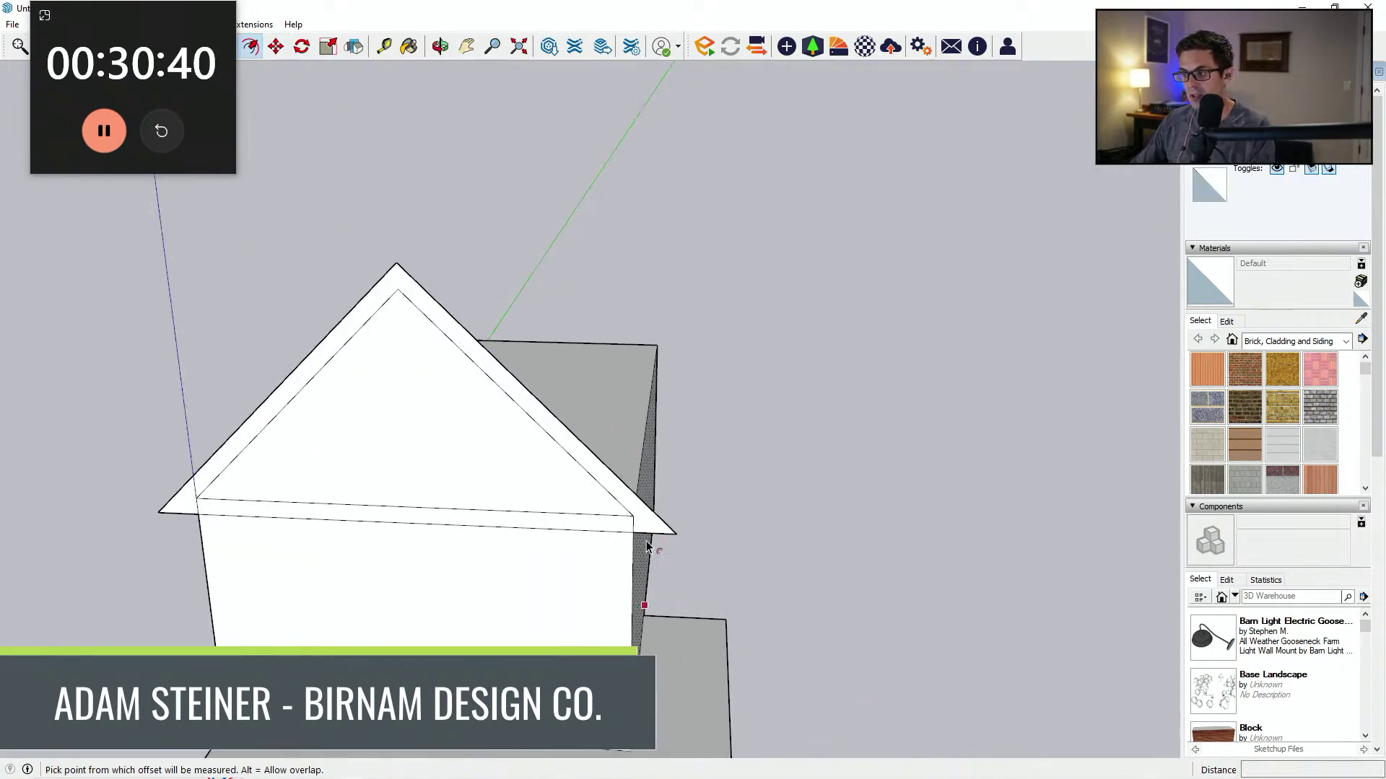
Step: Extend the roof underside past the right wall, square off the right eave end with lines, and erase the leftover edges
key("l")
left_click(627, 505)
left_click(659, 536)
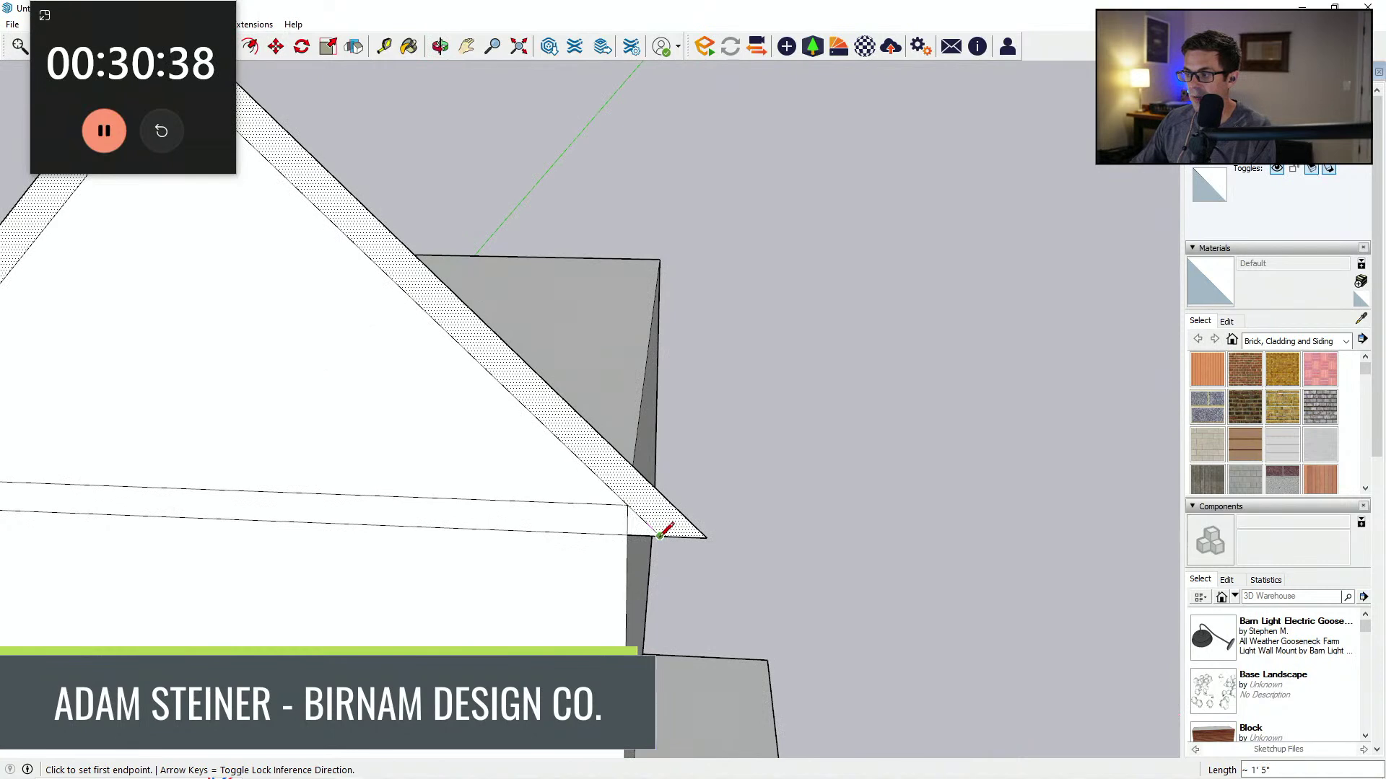
left_click(660, 536)
left_click(684, 516)
key("e")
left_click_drag(704, 552, 615, 532)
scroll(869, 496, "down", 7)
scroll(545, 501, "up", 1)
Step: Draw the roof underside and a square end cut at the left eave, and erase the leftover edges there
key("k")
key("l")
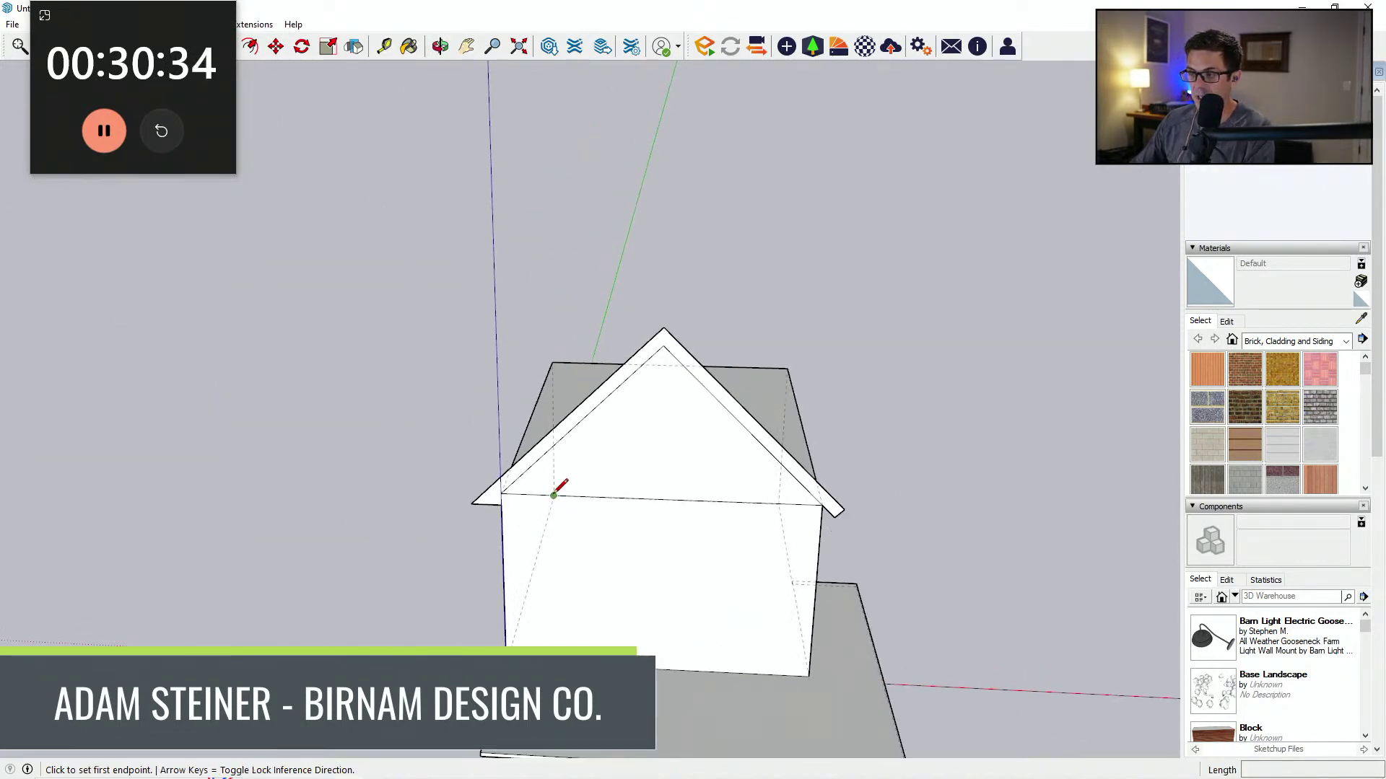
scroll(524, 508, "up", 2)
left_click(489, 503)
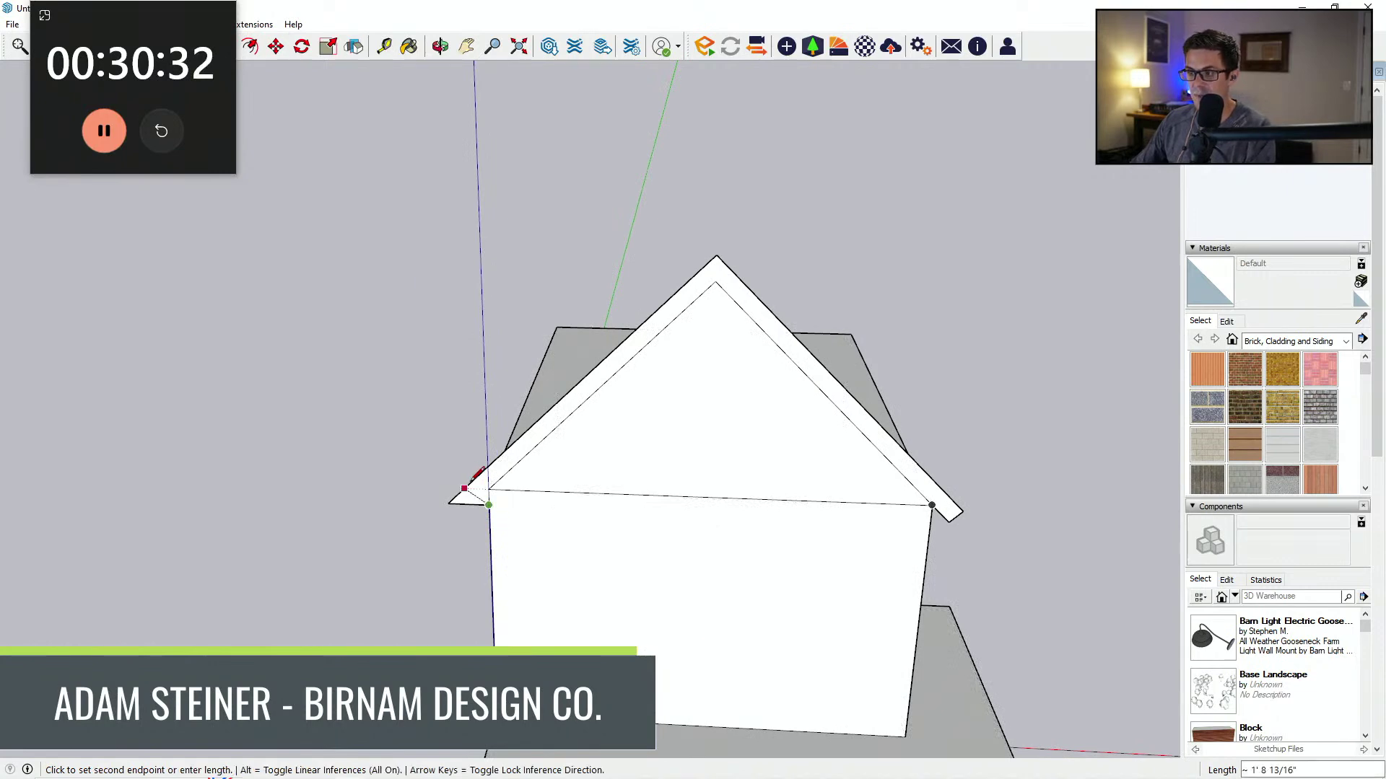
left_click(467, 484)
scroll(491, 485, "up", 2)
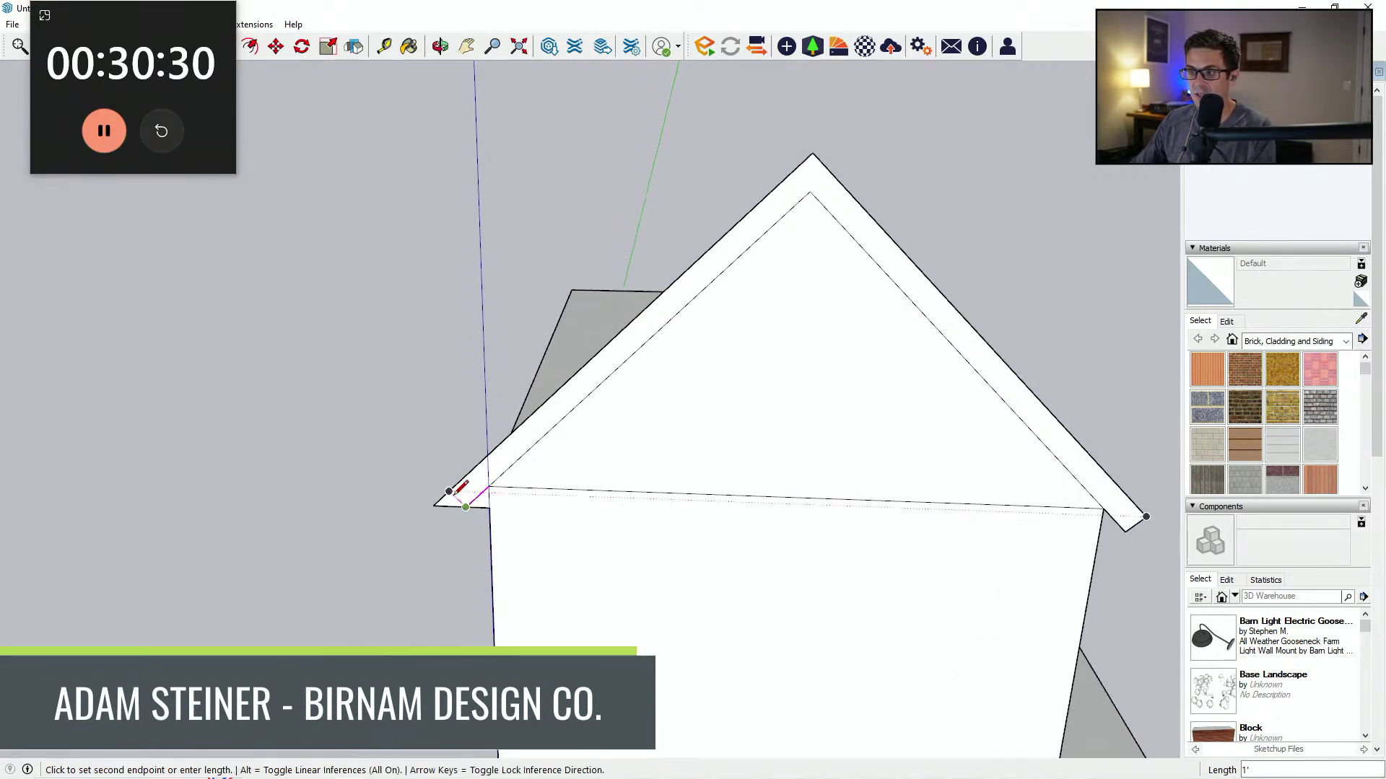
left_click(466, 507)
key("e")
middle_click_drag(489, 503, 425, 575)
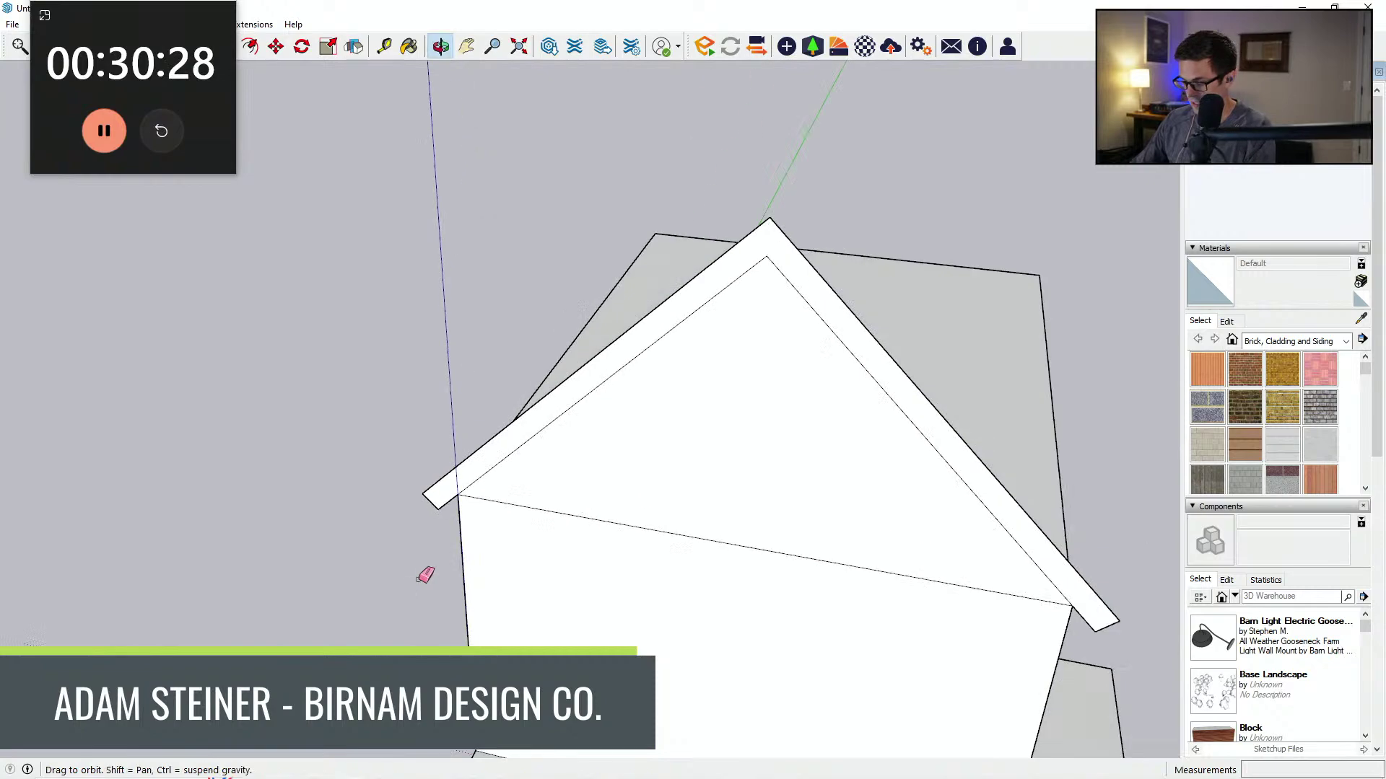
Step: Push/Pull the roof profile 1' forward of the front wall to create the overhang
key("p")
left_click(442, 495)
left_click(437, 508)
scroll(542, 523, "down", 2)
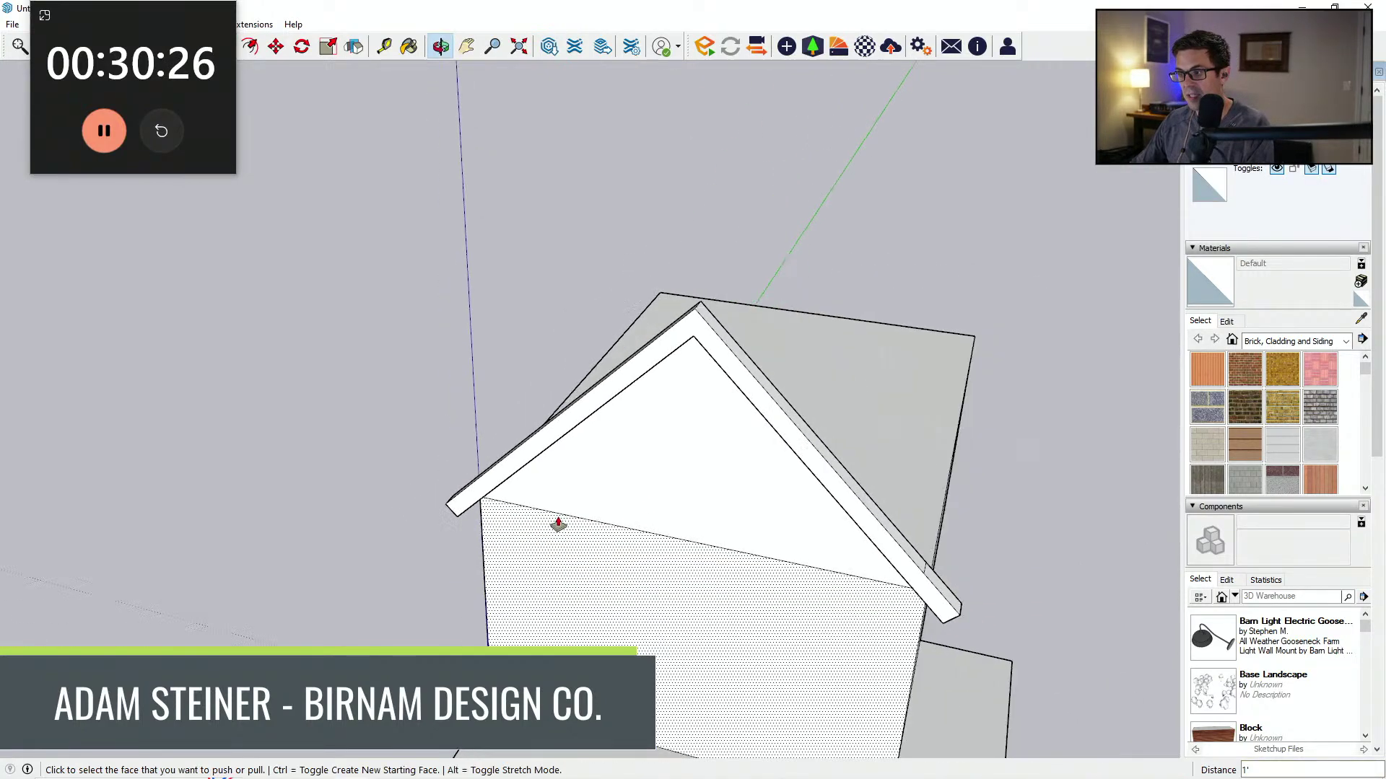
Step: Push/Pull the back face of the roof profile 34' across the house to the rear wall
middle_click_drag(557, 524, 261, 509)
scroll(347, 564, "up", 3)
key("e")
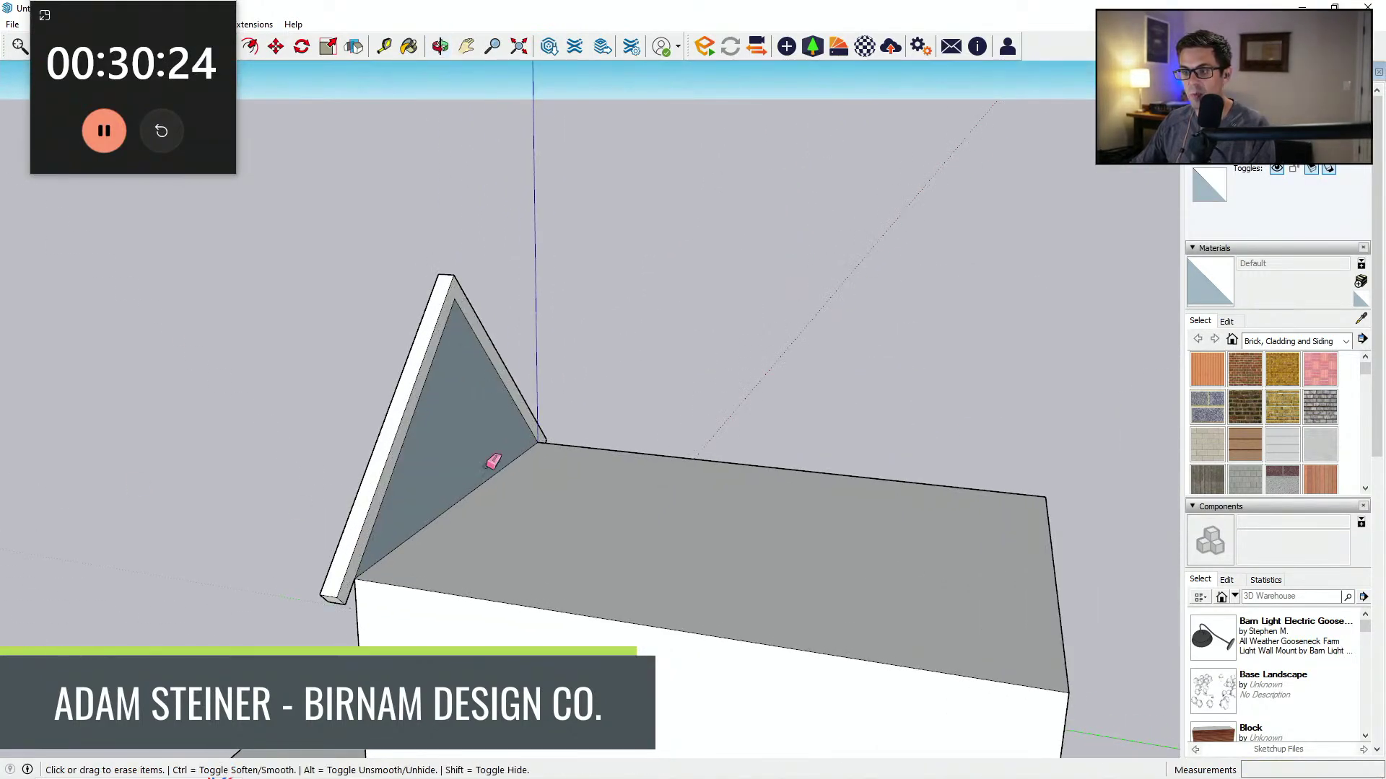
middle_click_drag(490, 465, 579, 265)
key("p")
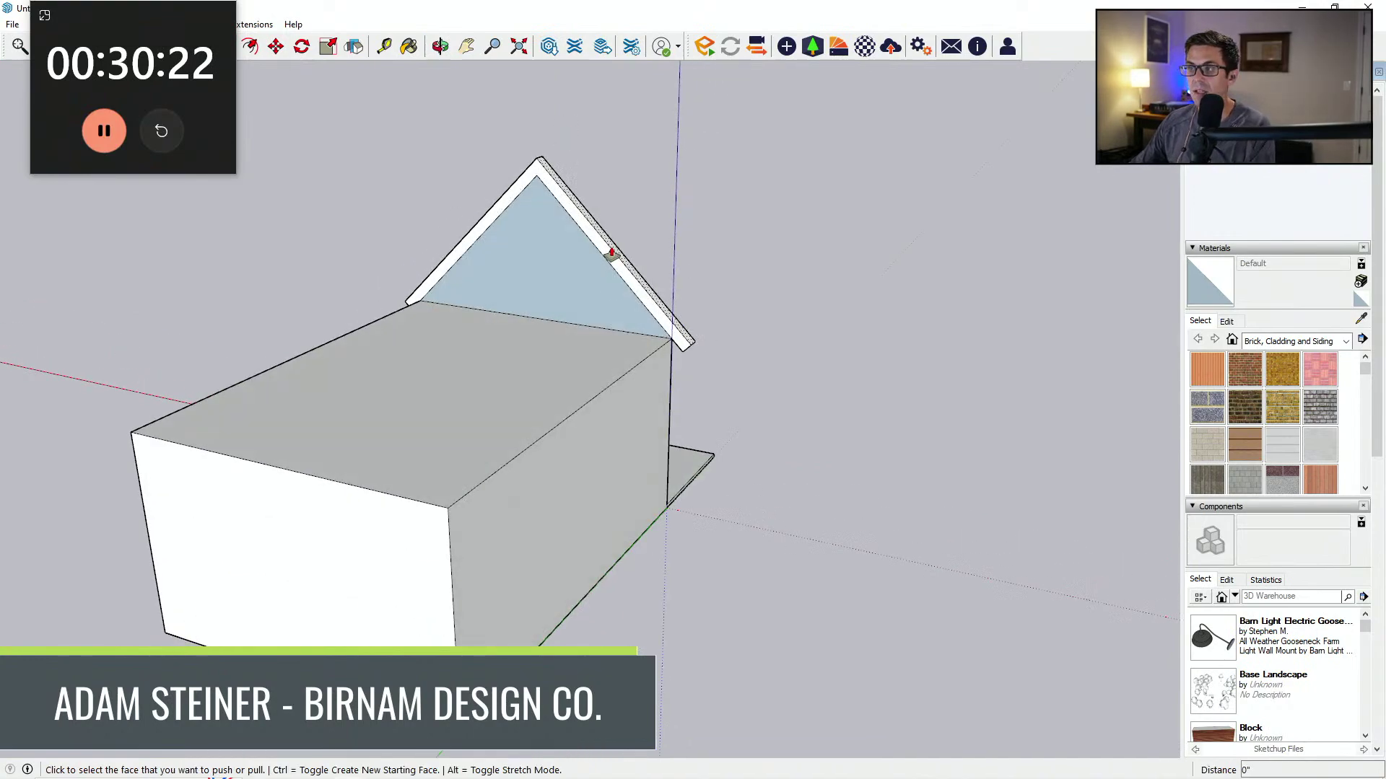
left_click(610, 261)
left_click(427, 492)
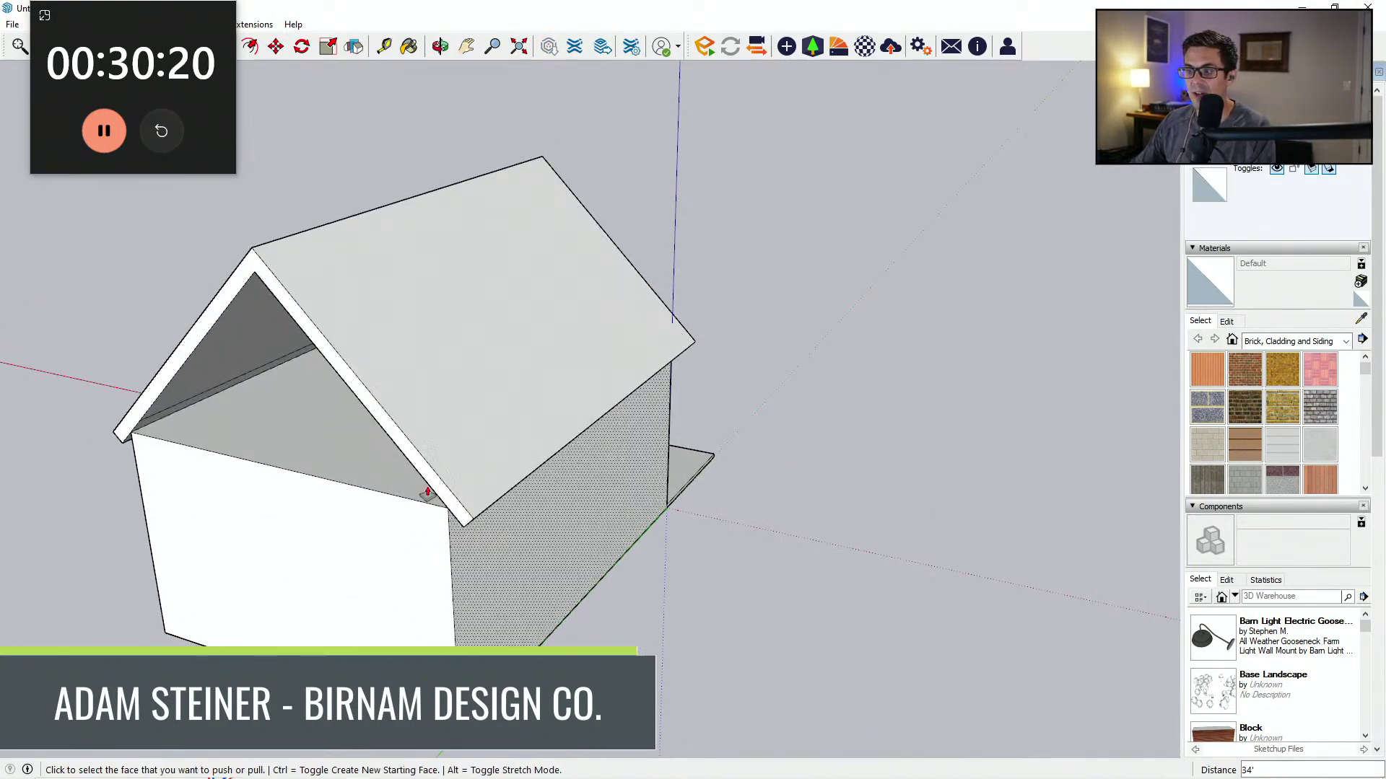
scroll(422, 497, "down", 3)
mouse_move(686, 421)
middle_mouse_down()
mouse_move(151, 394)
mouse_move(681, 480)
mouse_move(664, 350)
mouse_move(532, 485)
mouse_move(771, 513)
mouse_move(712, 563)
mouse_move(553, 591)
middle_mouse_up()
key("e")
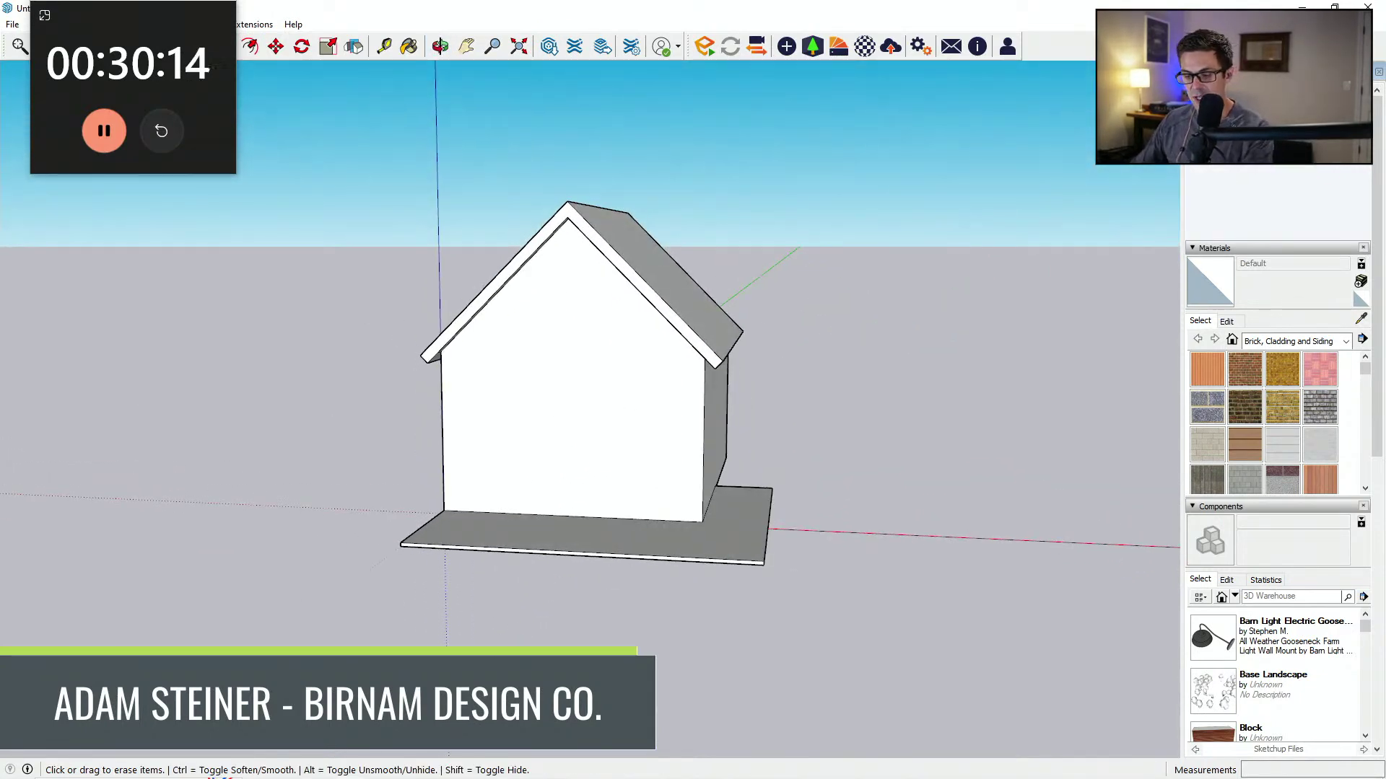
Step: Check the deck level in the AutoCAD section, return to SketchUp, and Push/Pull the deck top up toward the upper floor level
left_click(336, 766)
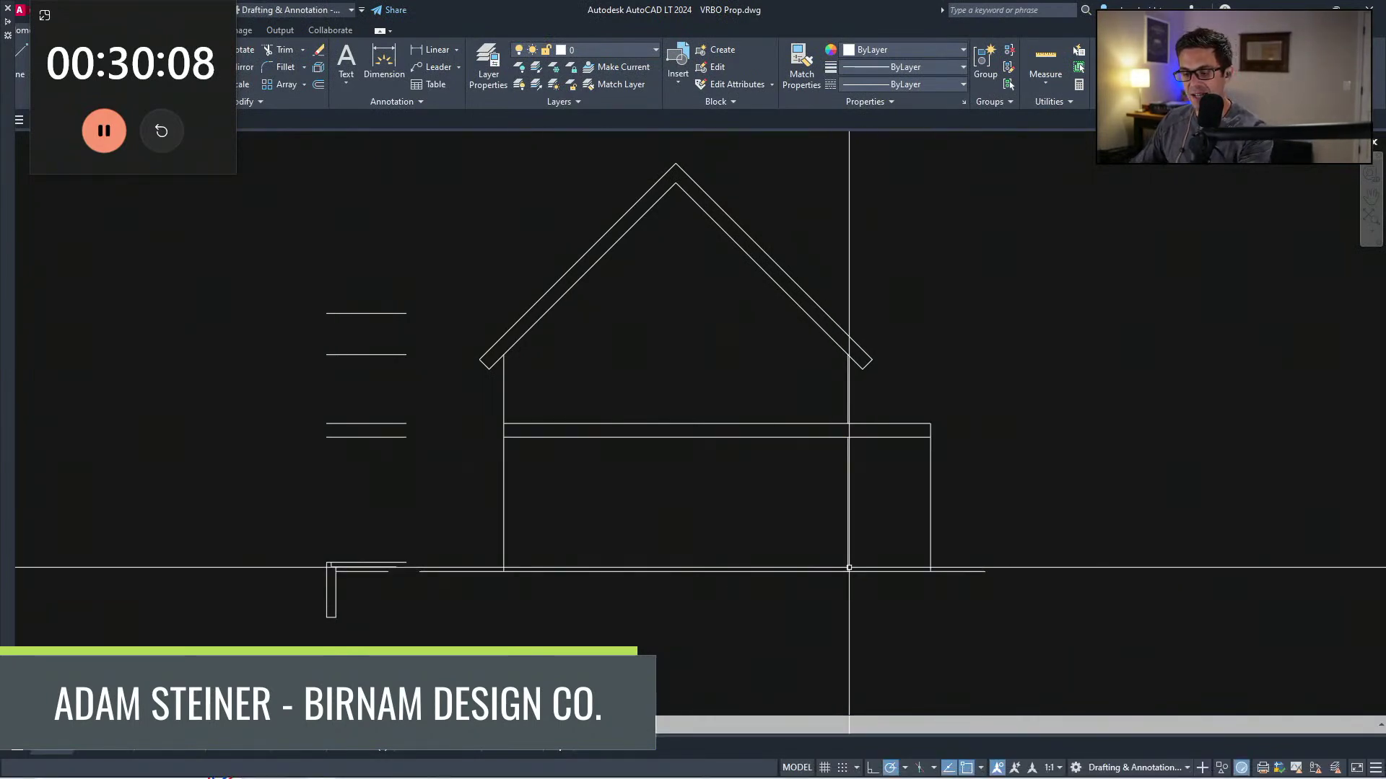
key("super+3")
middle_click_drag(747, 518, 609, 572)
key("p")
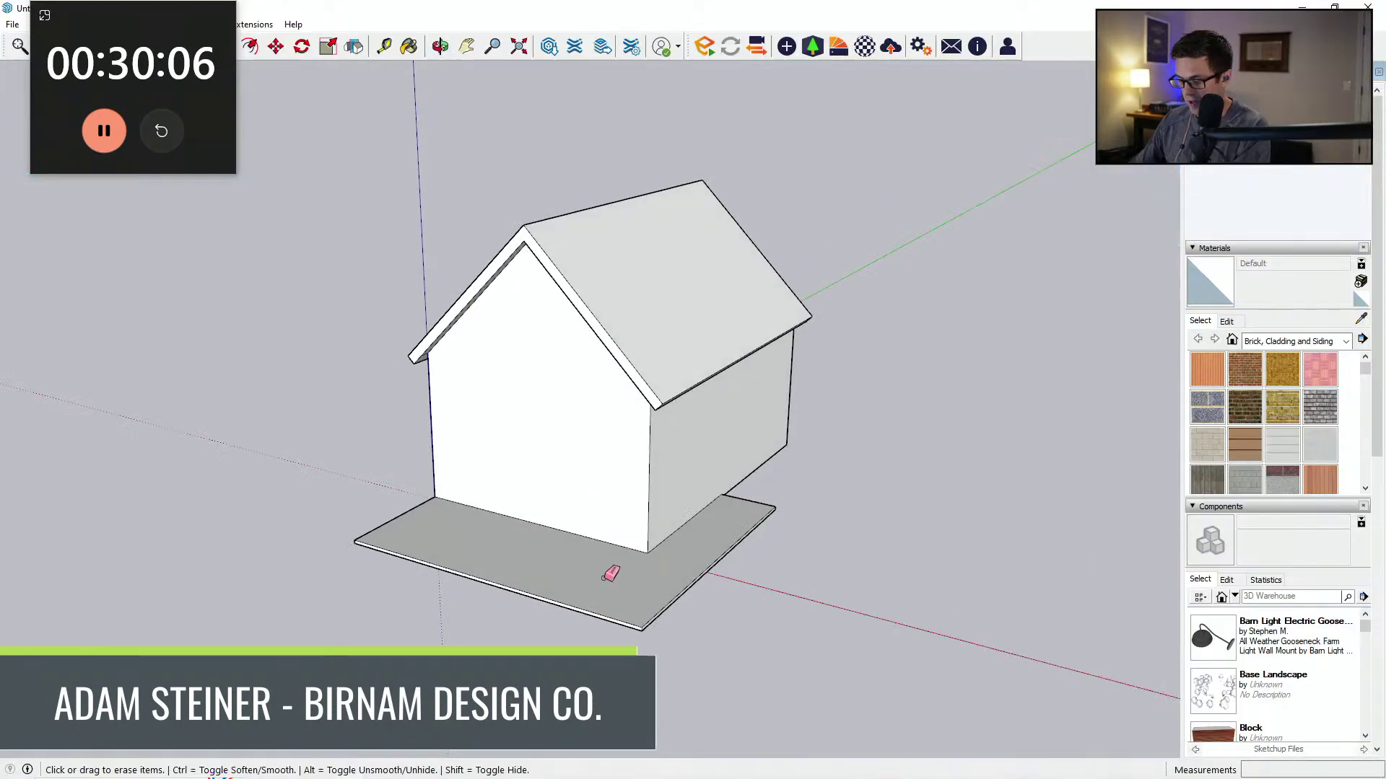
left_click(640, 586)
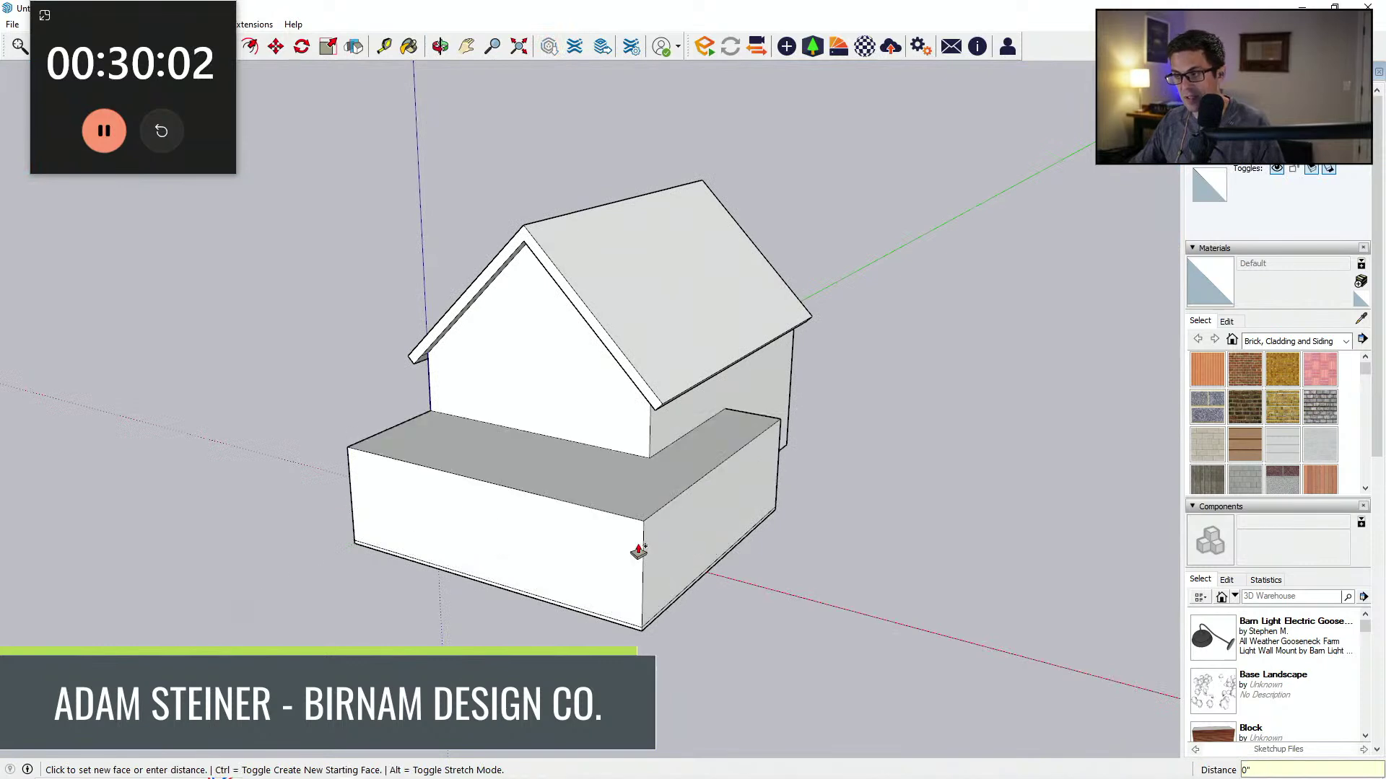
left_click(633, 535)
Step: Push/Pull the raised deck top another 1' as a new starting face to form the upper deck slab
left_click(643, 491)
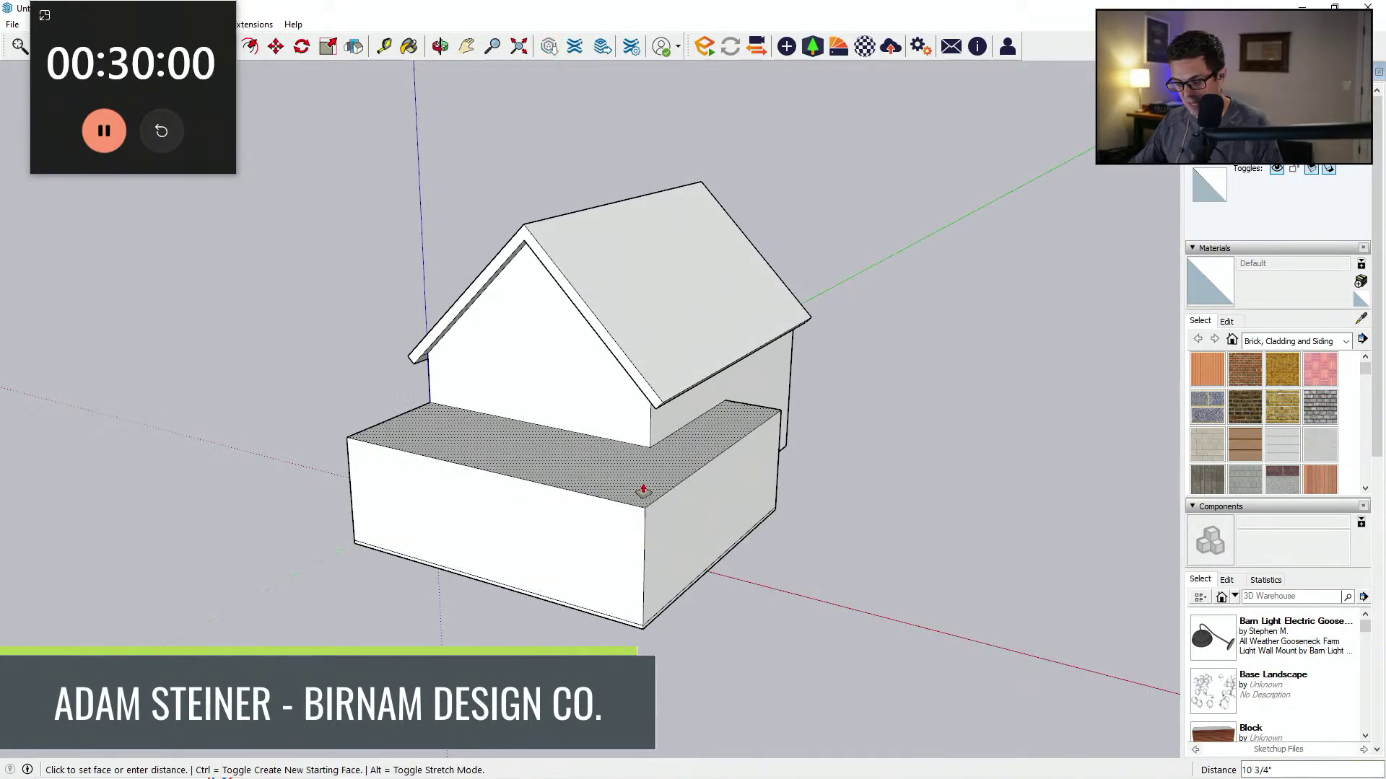
key("Escape")
left_click(639, 500)
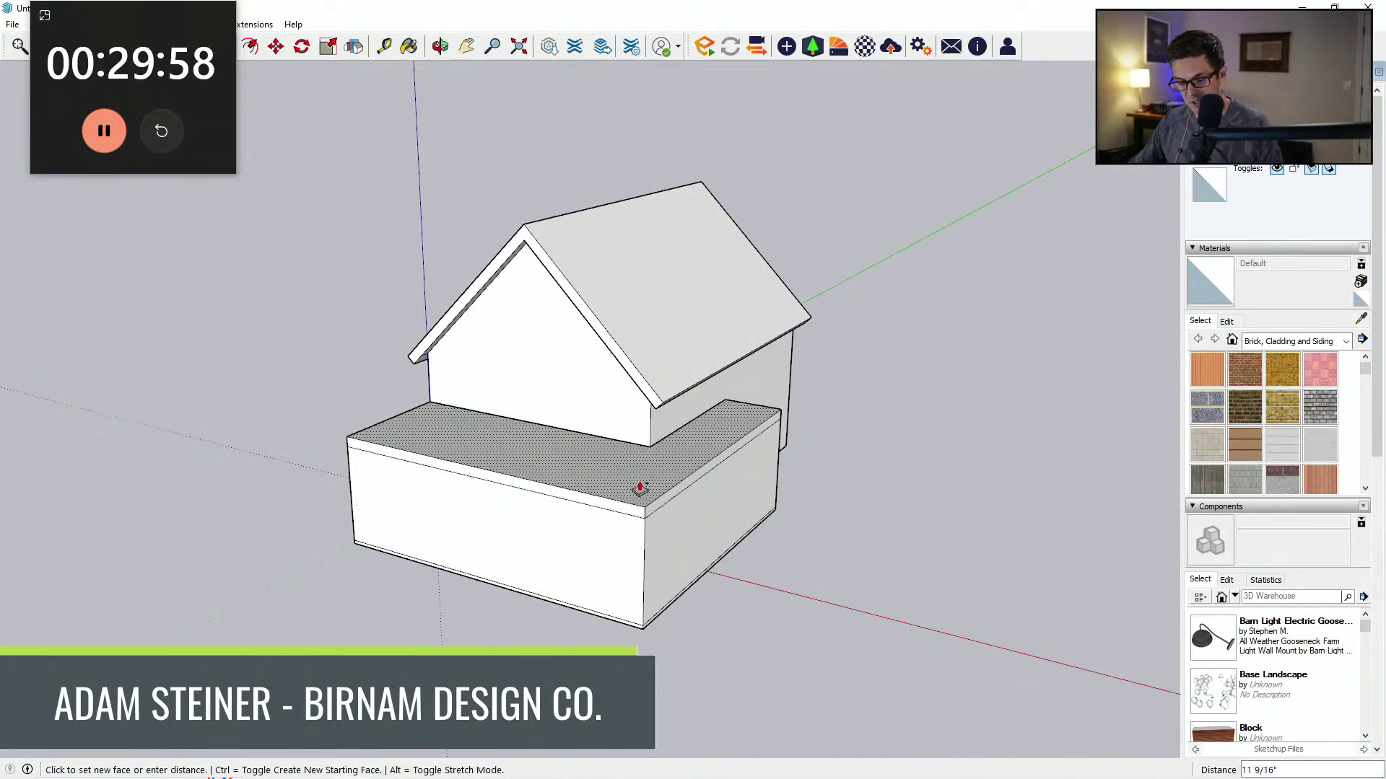
key("Return")
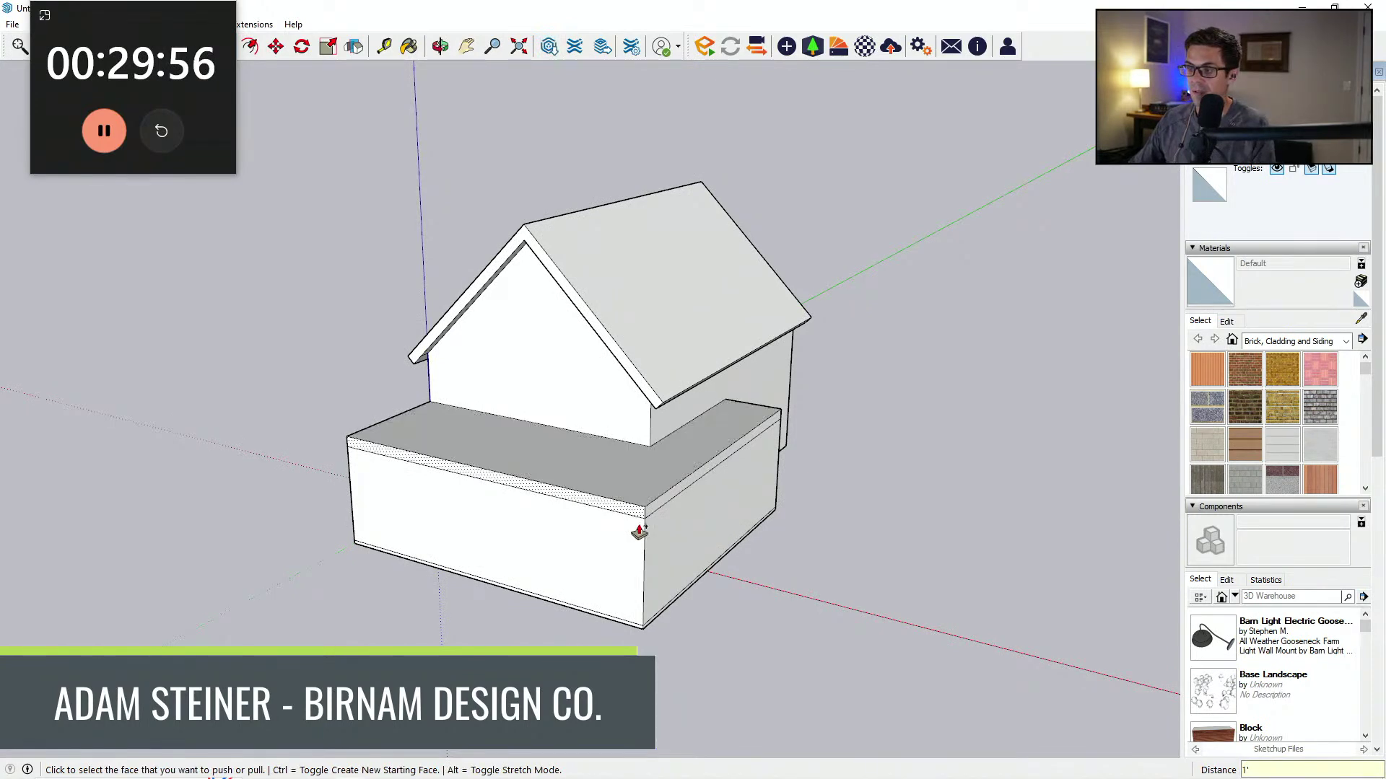
Step: Erase the vertical edges below the upper deck slab to remove the walls enclosing the space underneath
key("e")
left_click(646, 534)
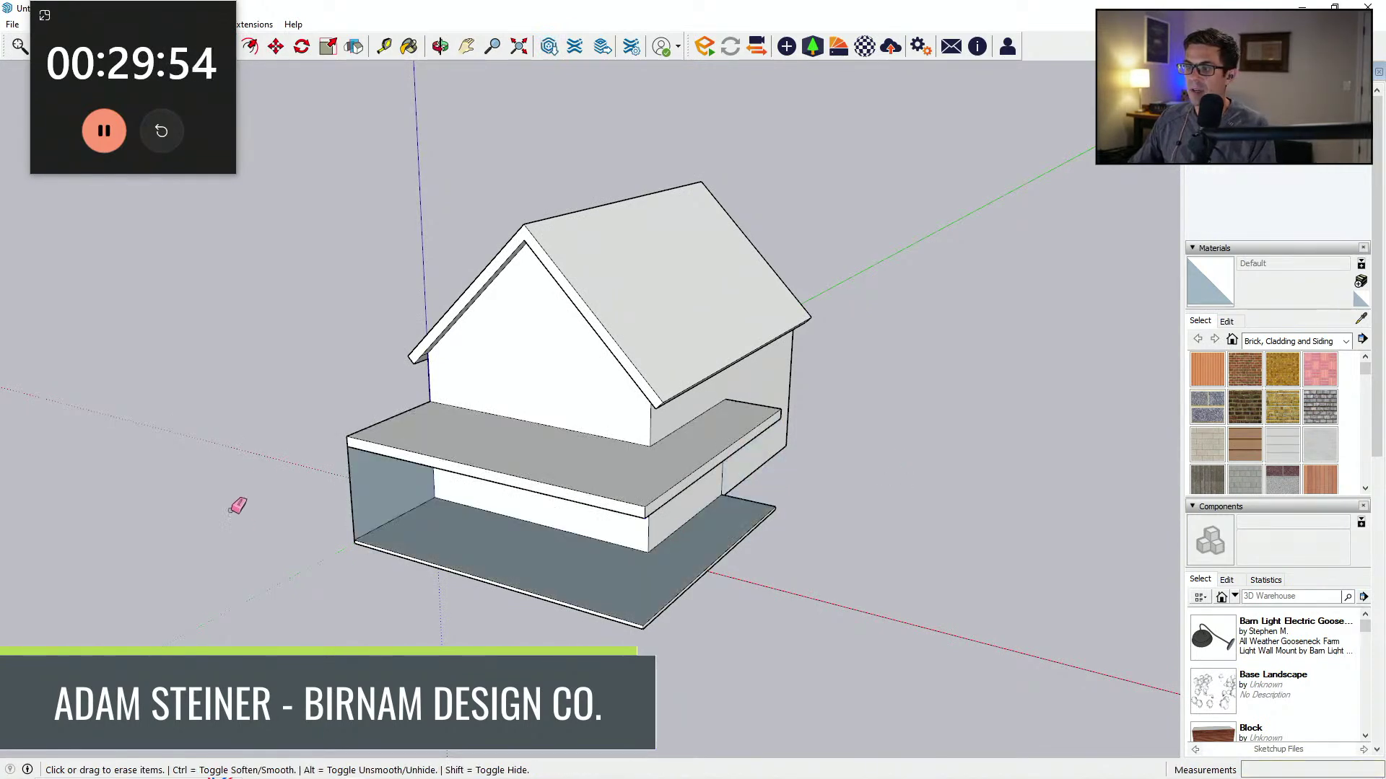
left_click(346, 489)
Step: Push/Pull the end face of the upper deck slab on the left side of the house
mouse_move(397, 507)
middle_mouse_down()
mouse_move(965, 389)
mouse_move(773, 458)
mouse_move(547, 427)
middle_mouse_up()
key("p")
scroll(547, 427, "up", 2)
left_click(490, 462)
type("1")
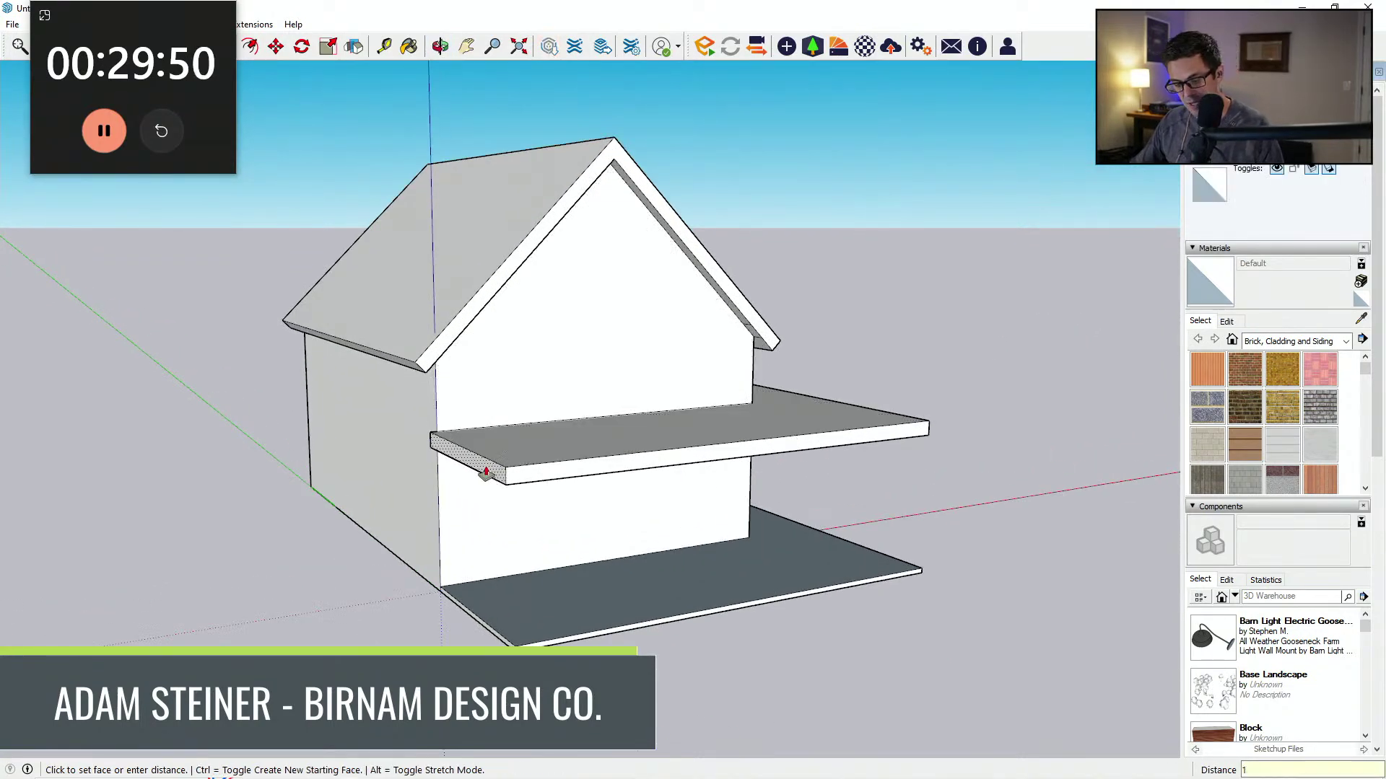
Step: Extend the porch roof slab's left end and its front face outward by 12 inches each
type("2")
key("Return")
middle_click_drag(562, 498, 514, 534)
left_click(579, 518)
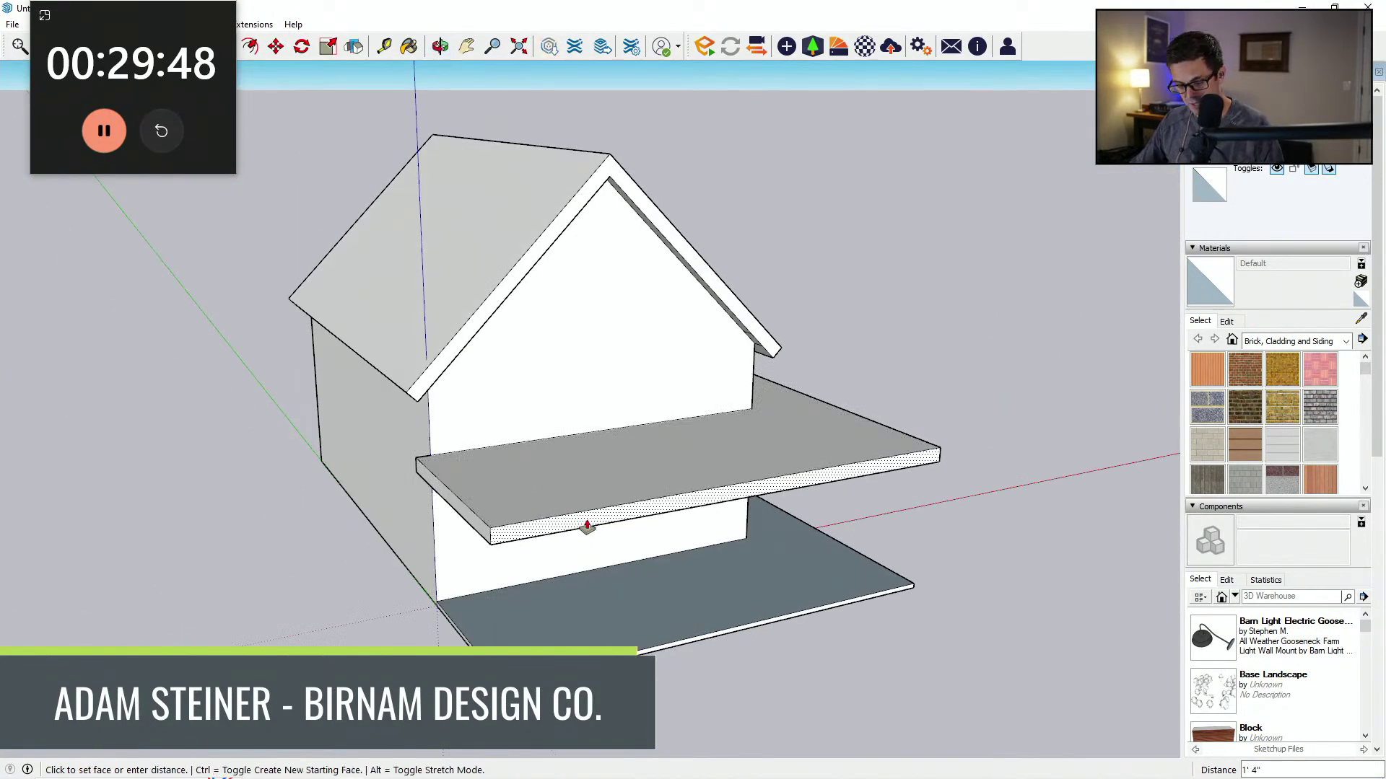
type("12")
key("Return")
Step: Push/pull the porch roof slab's remaining outer faces outward by 12 inches to complete the overhang
middle_click_drag(587, 527, 59, 455)
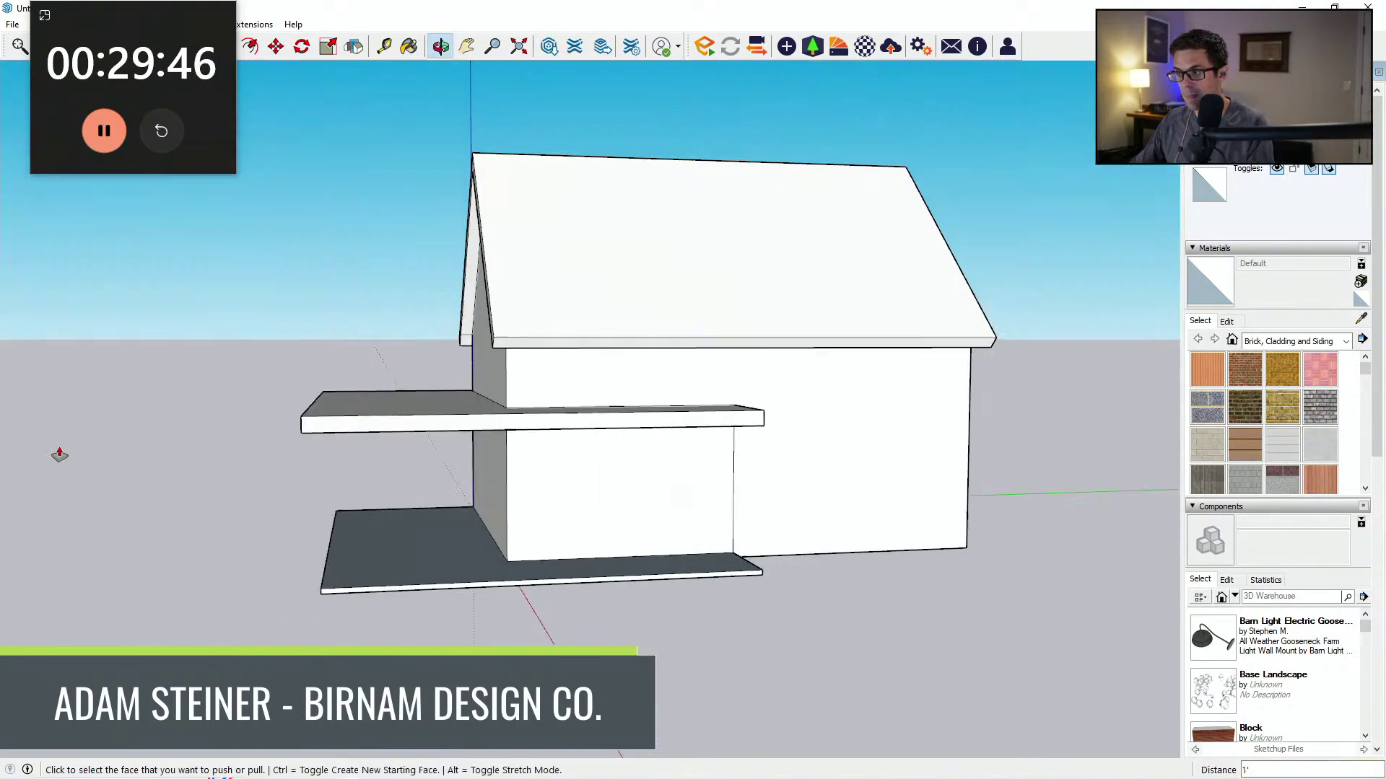
left_click(437, 424)
type("12")
key("Return")
middle_click_drag(448, 435, 708, 496)
type("12")
key("Return")
Step: Push/pull the slab's narrow end face beside the house corner by 1' along the side wall
scroll(826, 458, "up", 5)
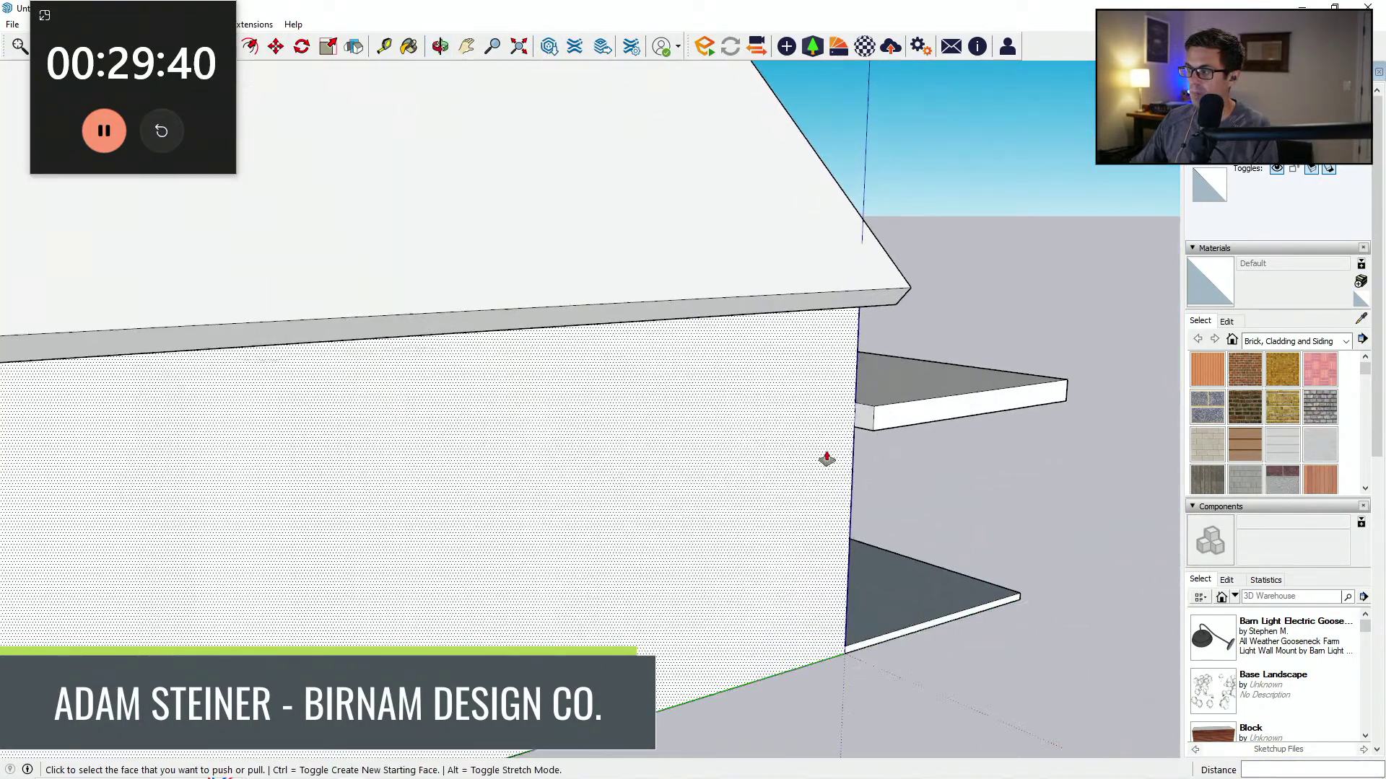
left_click(864, 423)
left_click(819, 431)
scroll(486, 479, "down", 5)
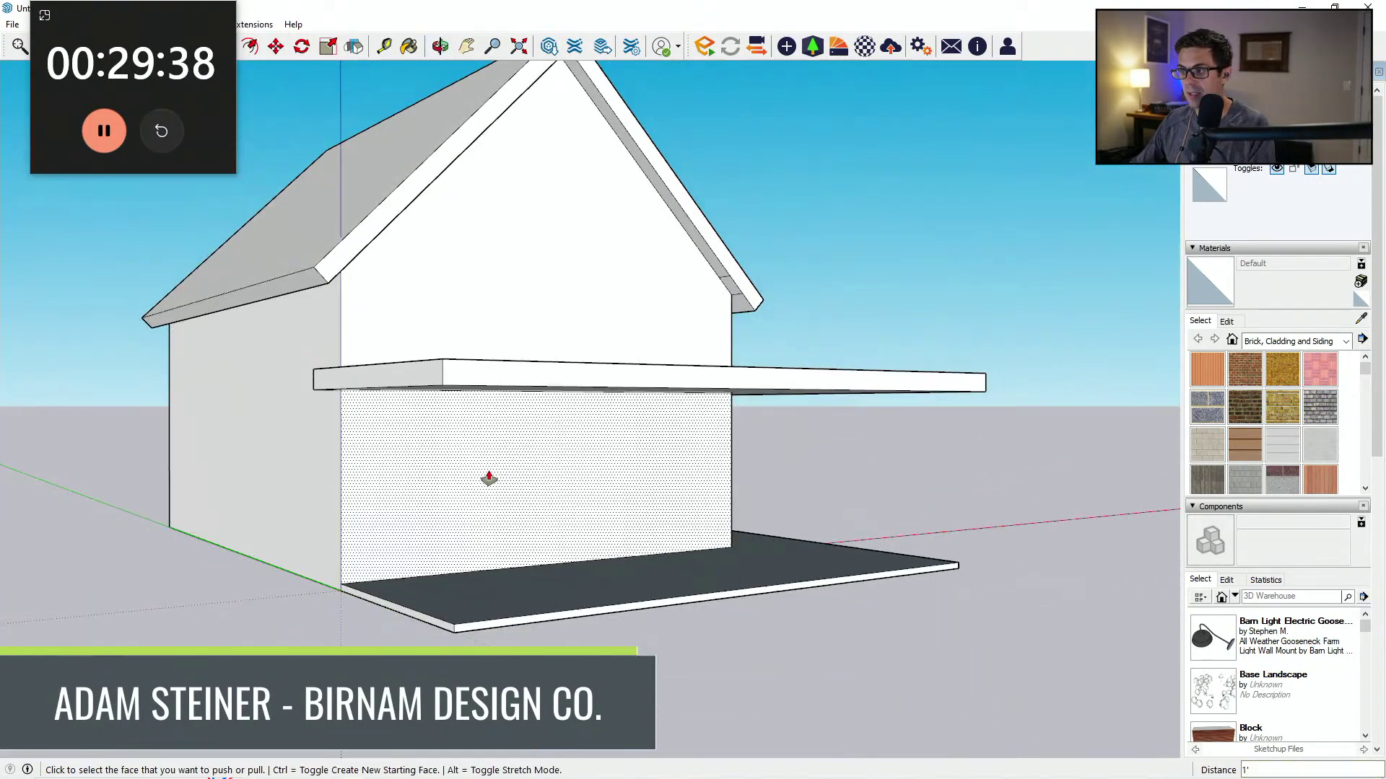
Step: Offset the underside of the porch roof inward, and offset the resulting inner face again to outline a beam band
middle_click_drag(486, 480, 183, 65)
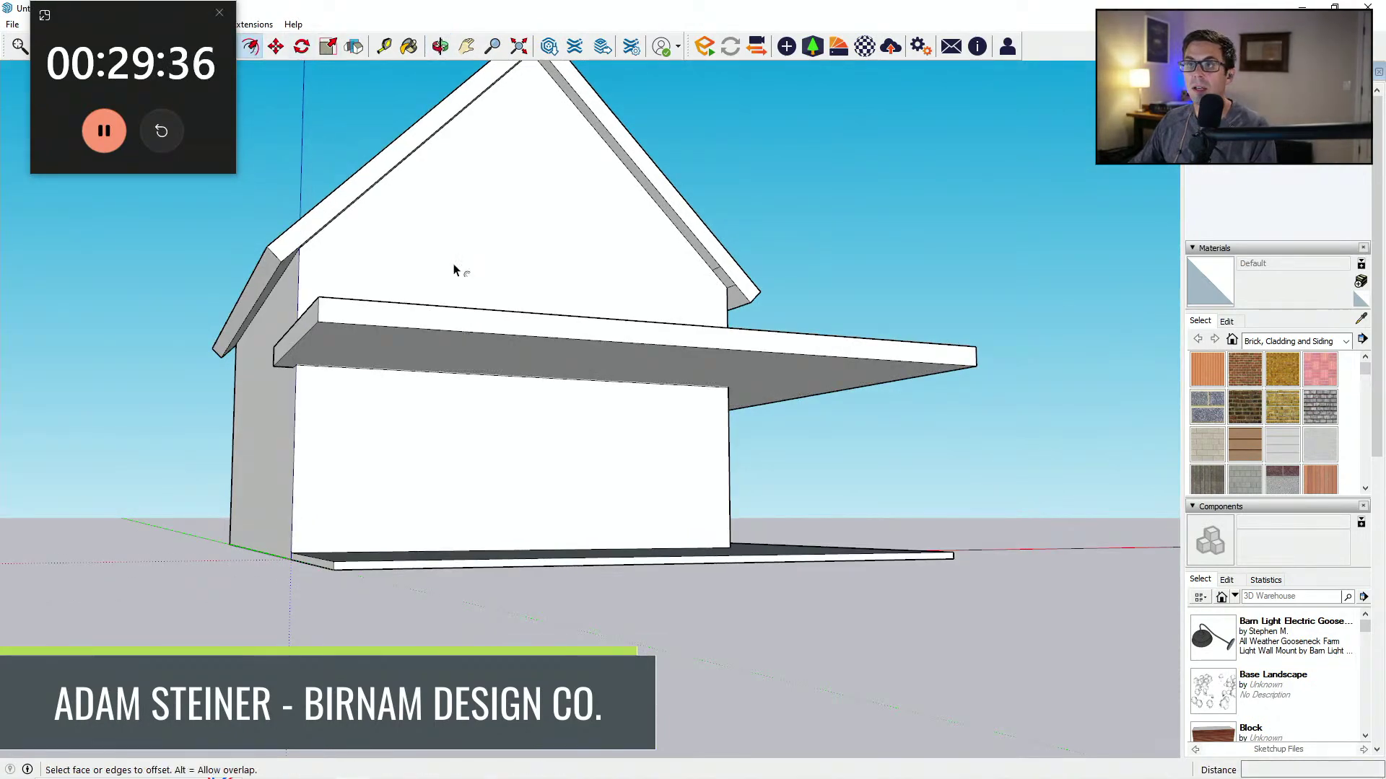
left_click(530, 376)
key("Return")
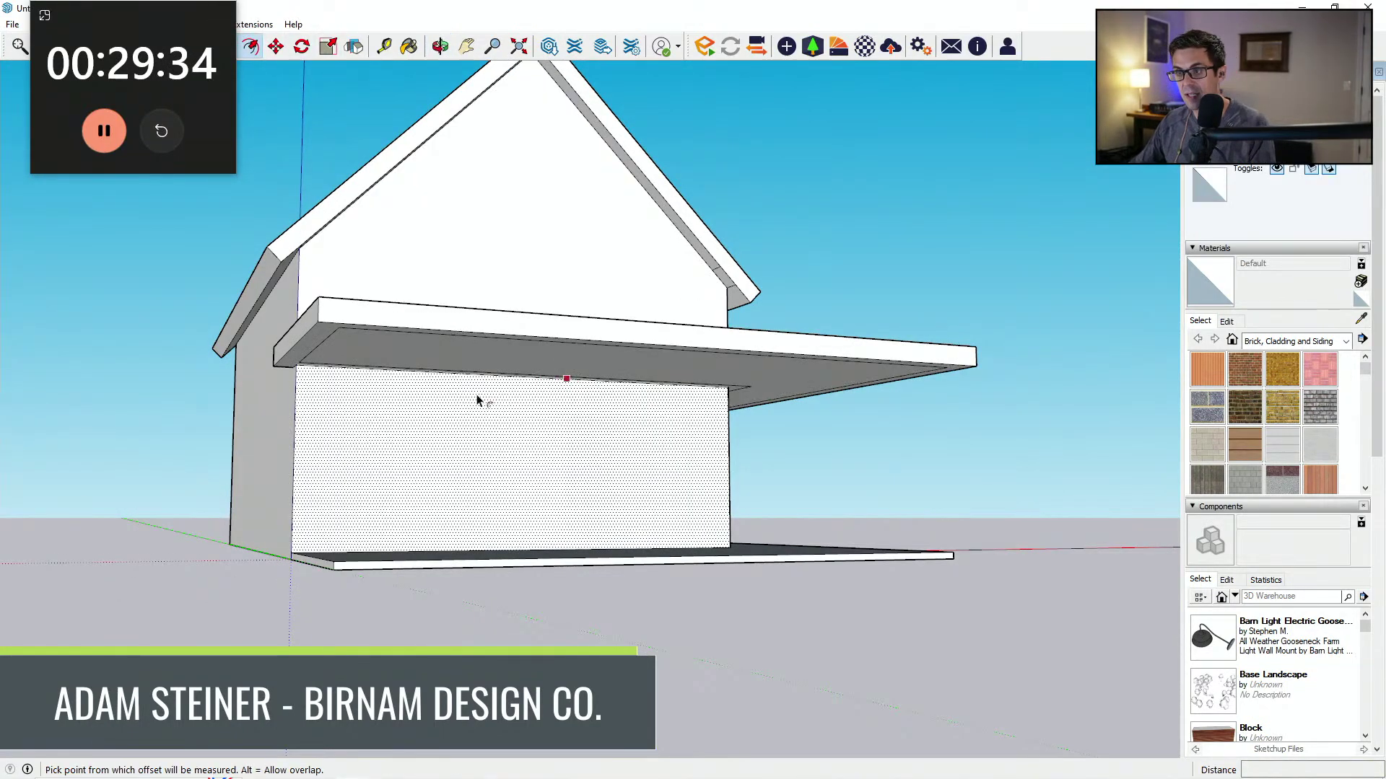
key("p")
middle_click_drag(566, 381, 458, 325)
scroll(485, 356, "up", 2)
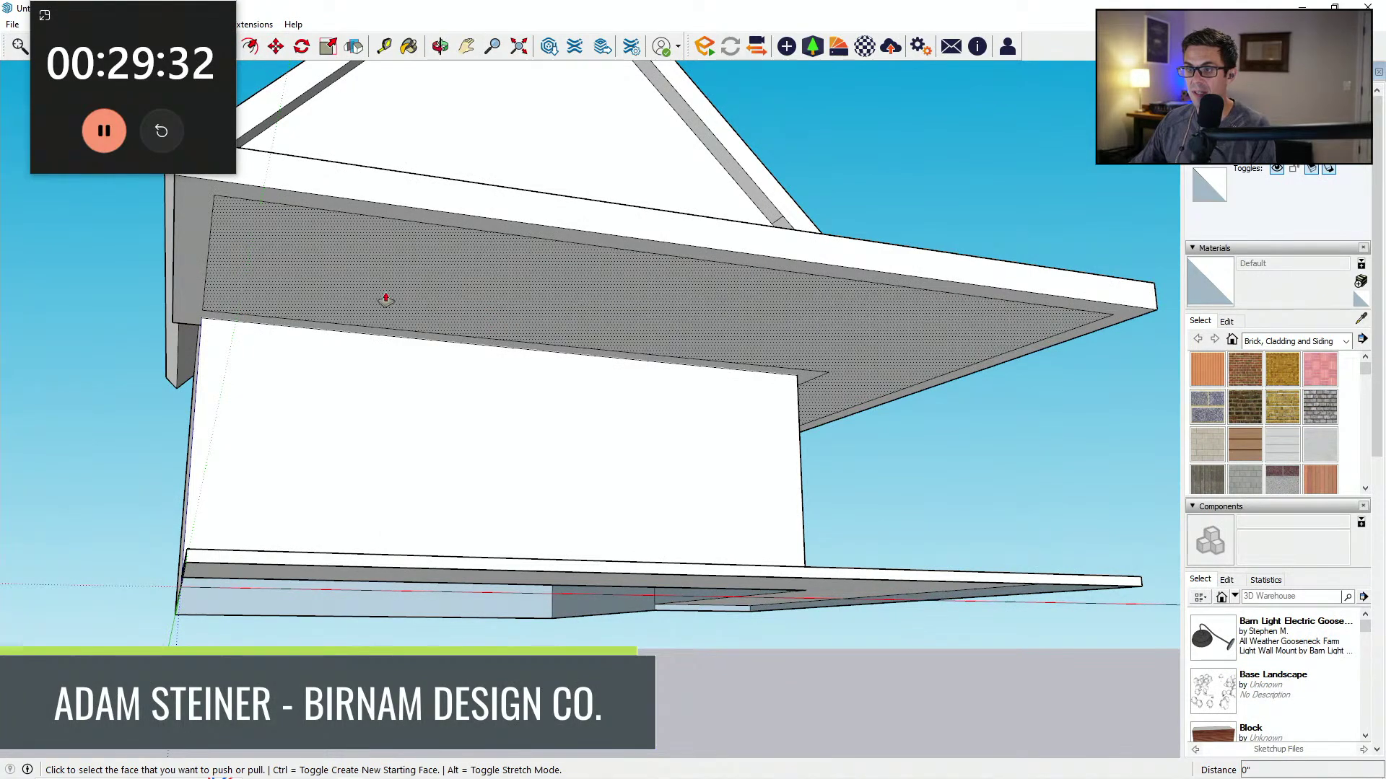
middle_click_drag(386, 298, 396, 317)
key("l")
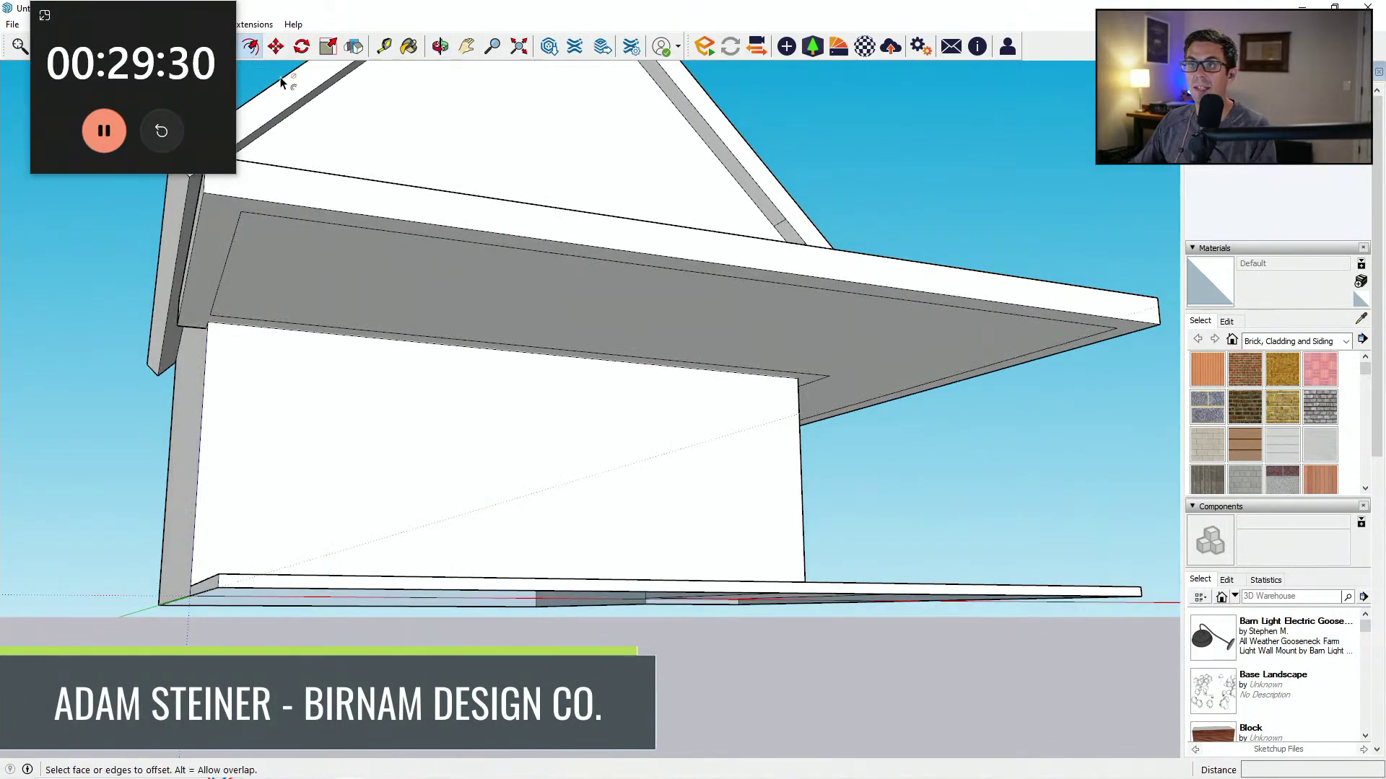
left_click(357, 250)
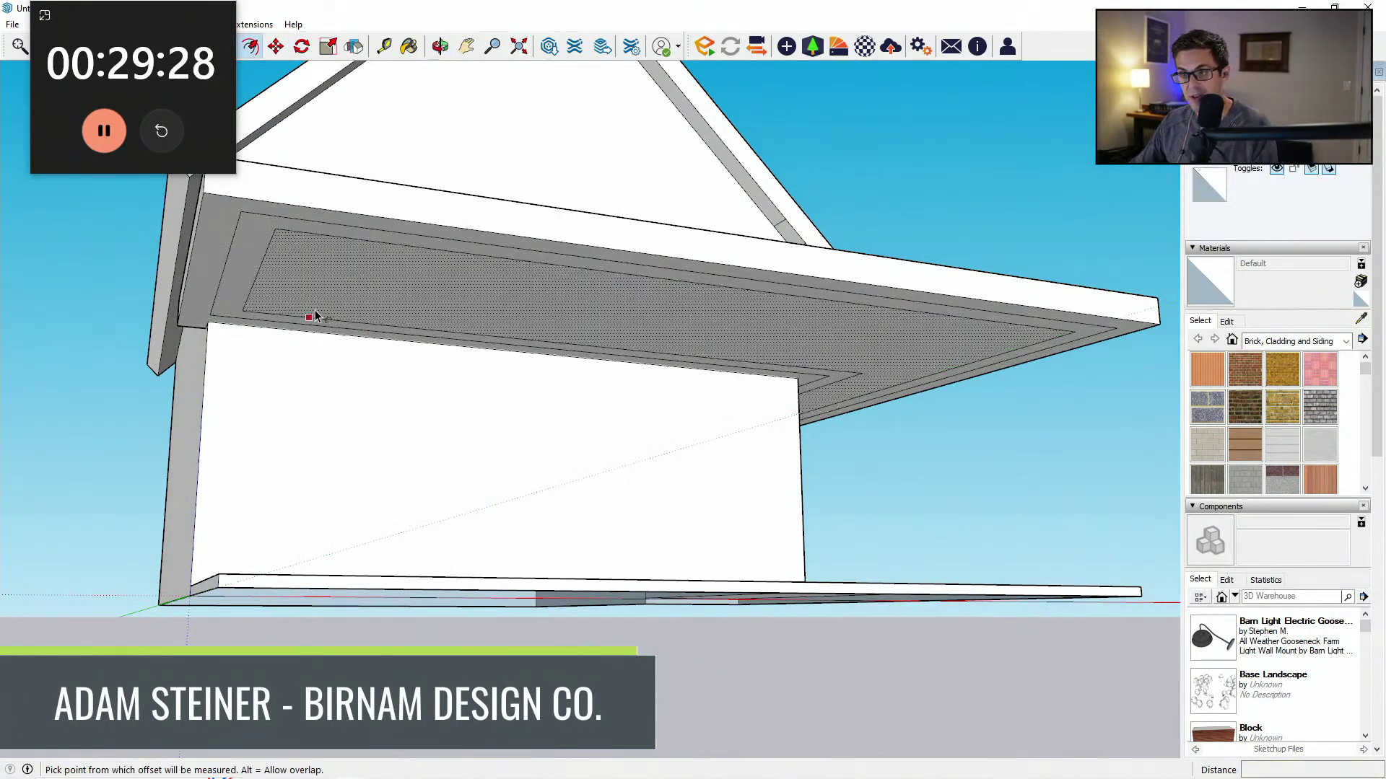
Step: Push/pull the band between the two offset outlines 6 inches down from the porch roof's underside to form a beam
middle_click_drag(315, 312, 334, 364)
key("p")
left_click(280, 310)
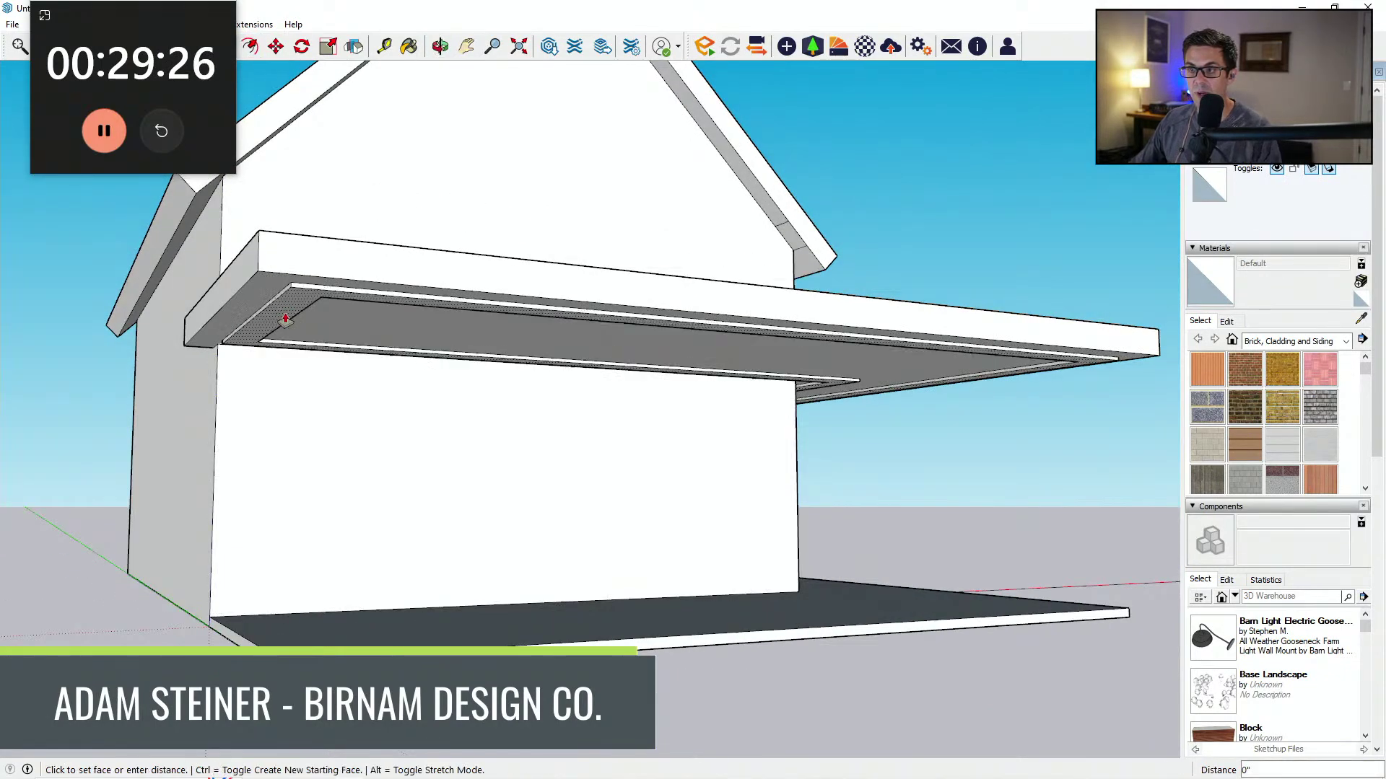
type("6")
key("Return")
Step: Push the beam segment along the right side wall back 17' and erase its leftover outline on the underside
middle_click_drag(284, 322, 731, 330)
scroll(260, 343, "up", 2)
key("e")
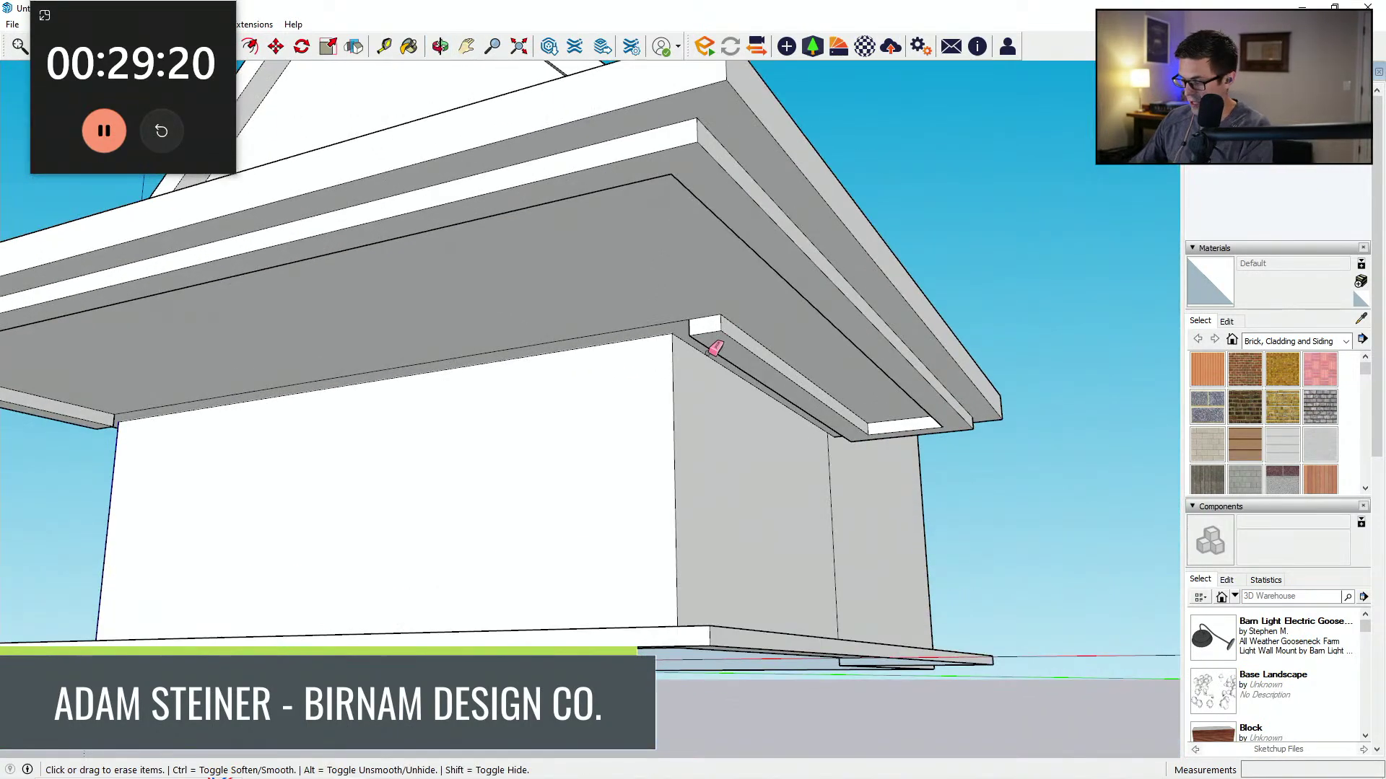
key("p")
left_click(704, 326)
left_click(875, 440)
scroll(874, 441, "up", 2)
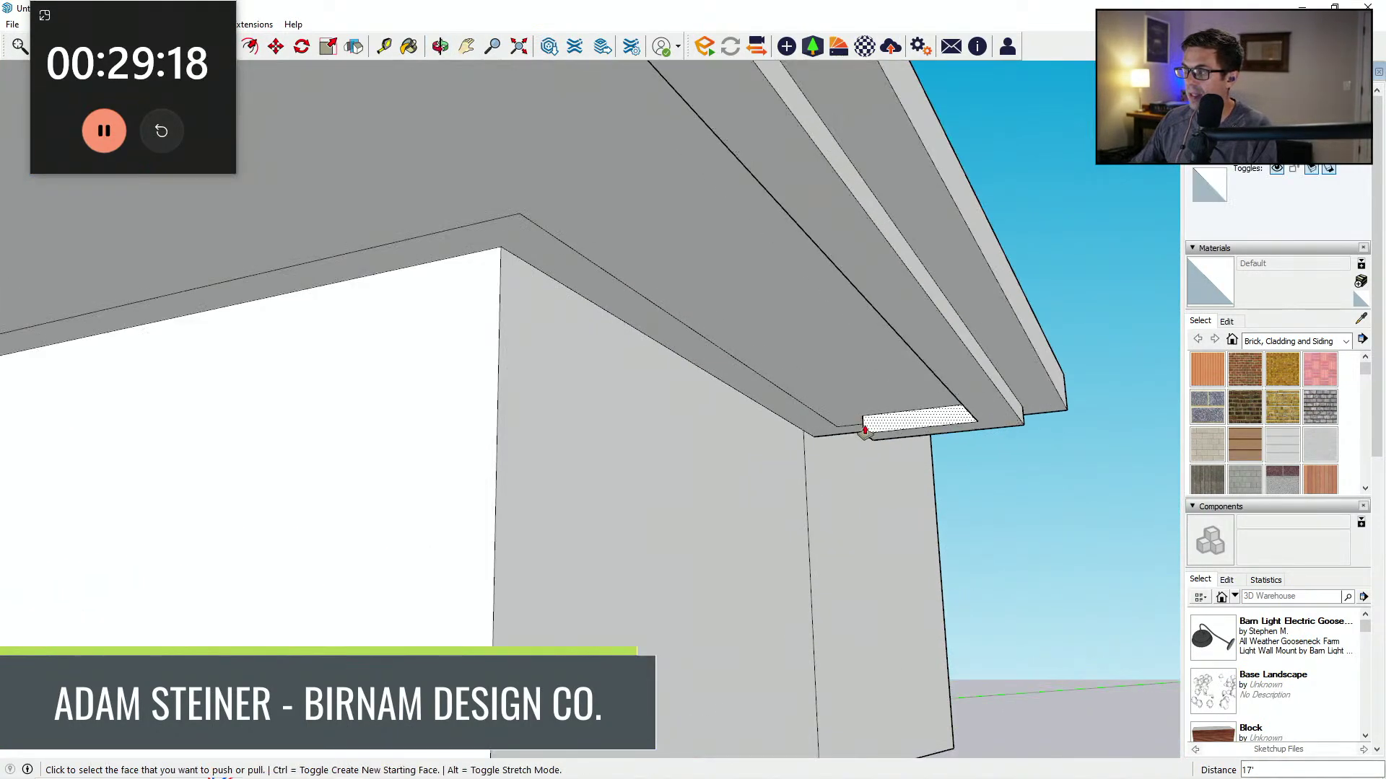
key("e")
scroll(856, 430, "up", 3)
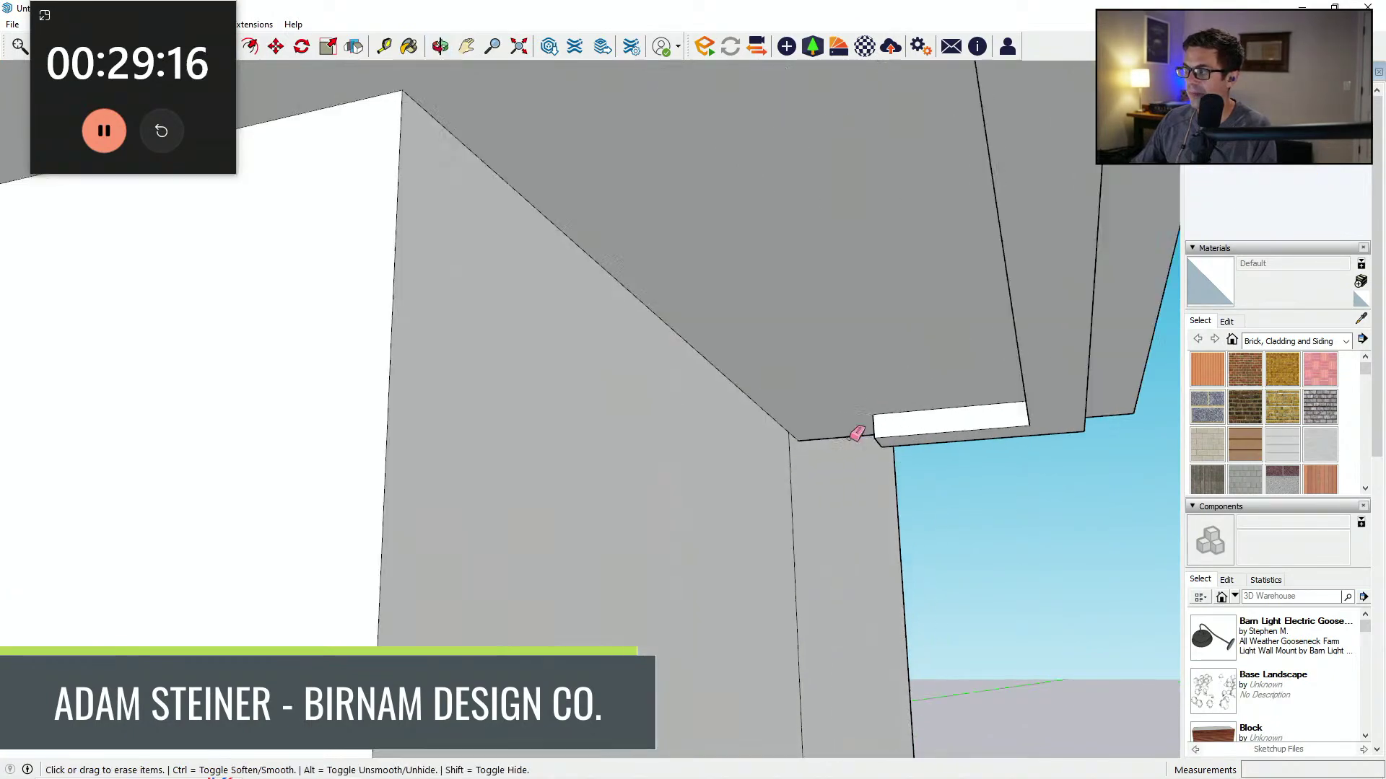
Step: Push/pull the beam's end face at the back of the side porch by 2' towards the house wall
key("p")
scroll(857, 439, "up", 4)
middle_click_drag(579, 526, 133, 455)
scroll(278, 521, "up", 3)
scroll(425, 469, "up", 2)
mouse_move(424, 465)
middle_mouse_down()
mouse_move(170, 470)
mouse_move(411, 478)
middle_mouse_up()
scroll(399, 469, "up", 2)
left_click(399, 469)
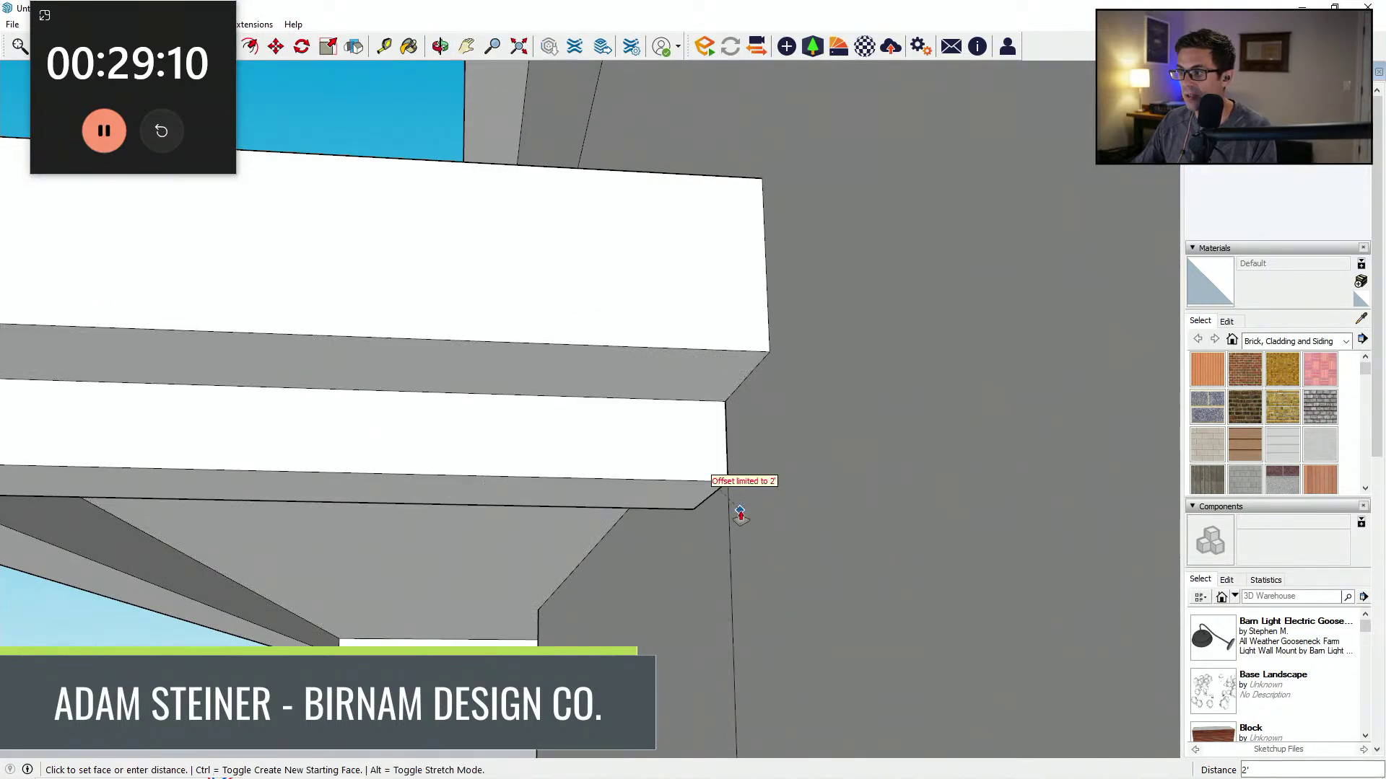
left_click(736, 510)
Step: Push/pull the beam's other end near the left house corner by 1'
middle_click_drag(736, 511, 857, 560)
scroll(145, 519, "down", 5)
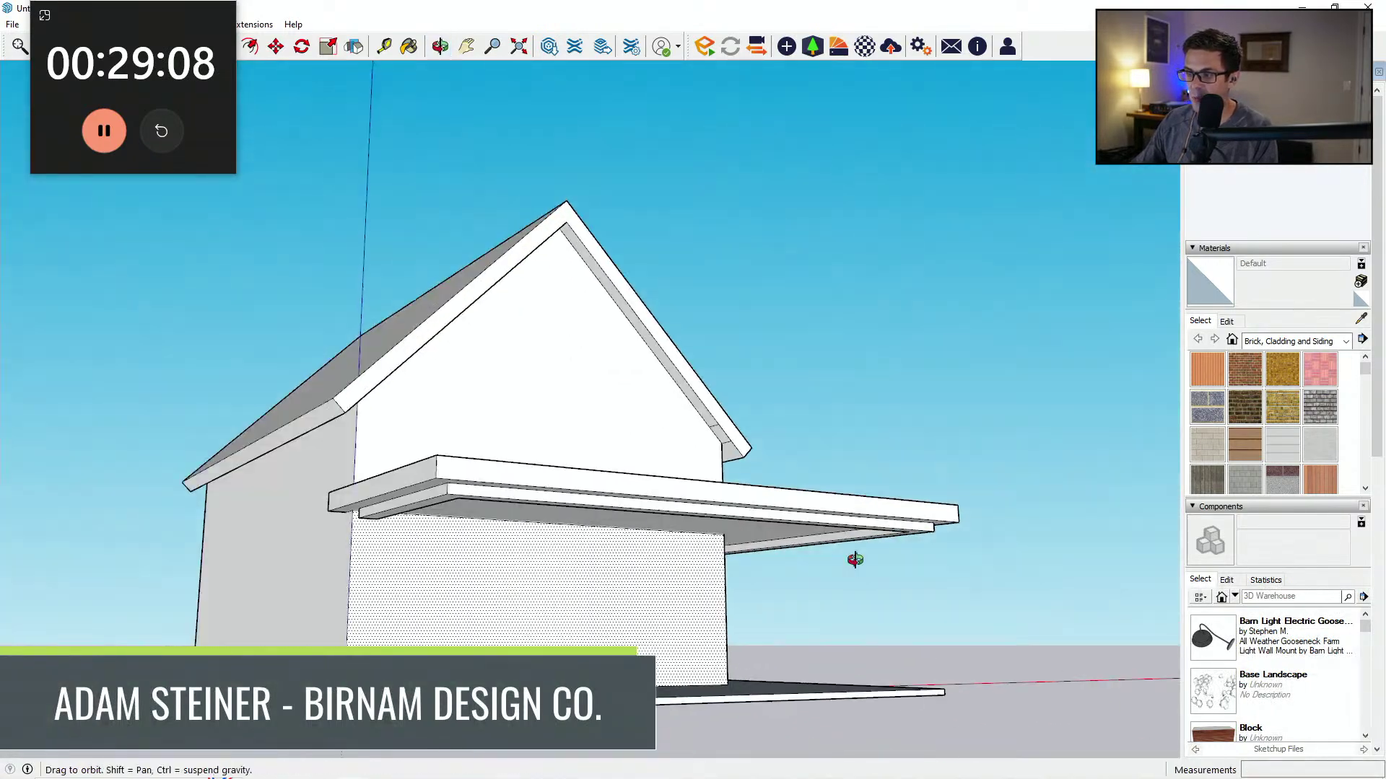
scroll(733, 513, "up", 6)
middle_click_drag(679, 503, 785, 498)
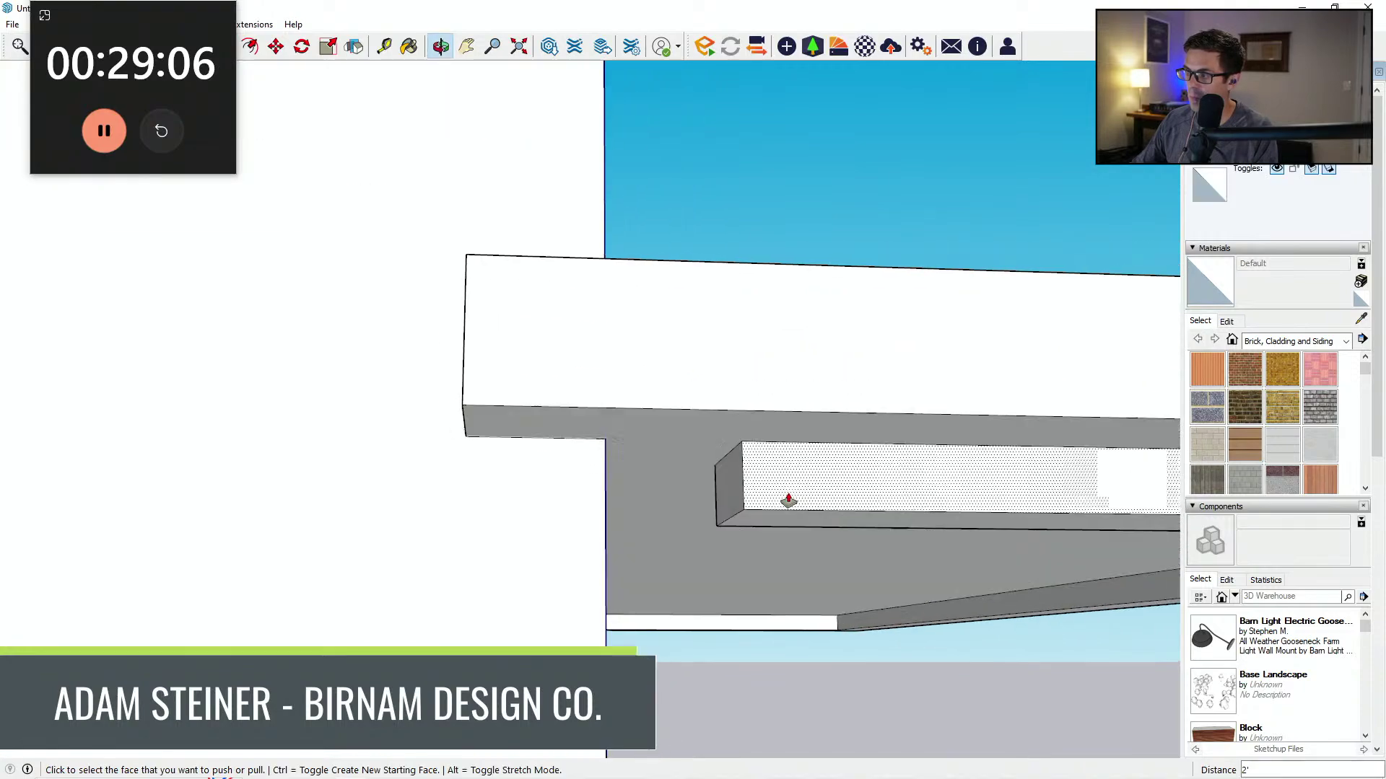
left_click(785, 498)
middle_click_drag(607, 550, 344, 582)
scroll(404, 531, "down", 8)
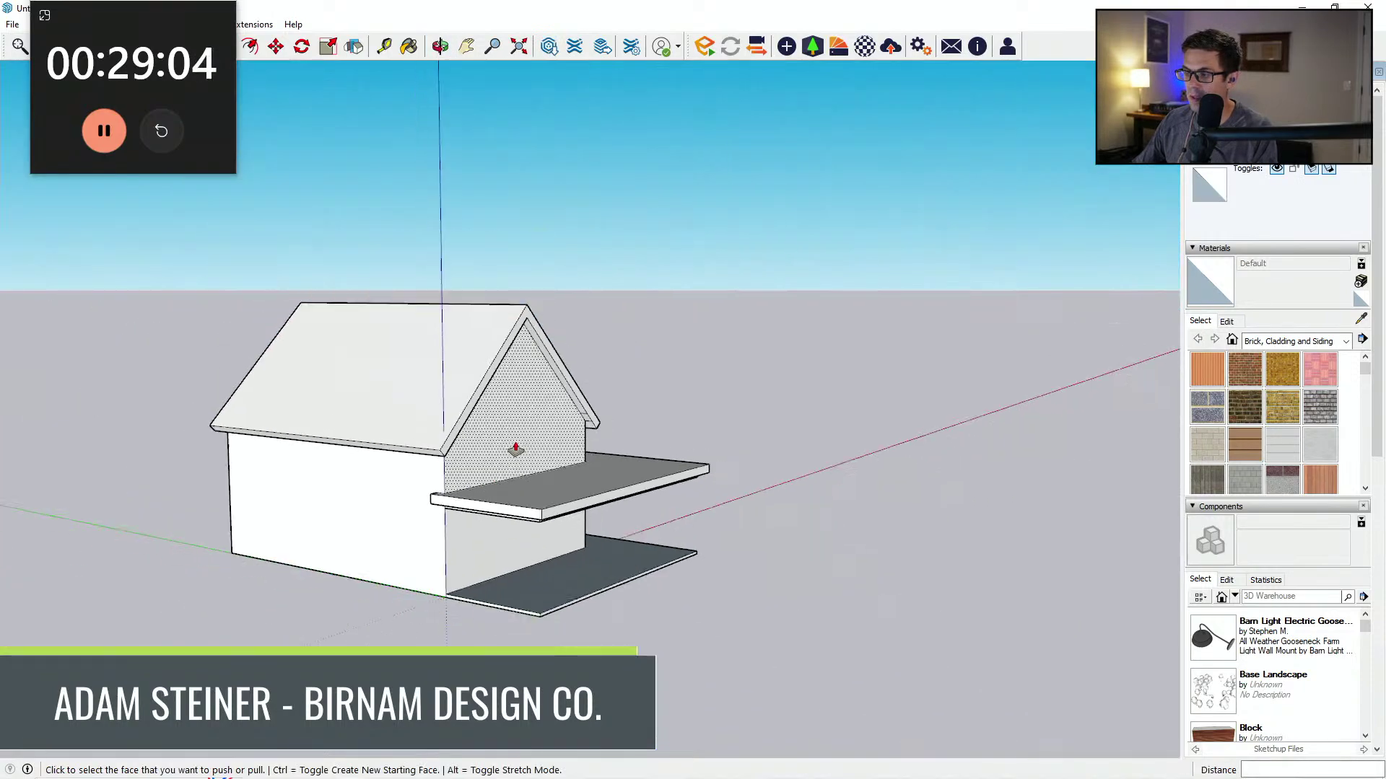
middle_click_drag(517, 452, 433, 495)
scroll(677, 435, "up", 3)
middle_click_drag(592, 452, 469, 426)
scroll(526, 566, "up", 2)
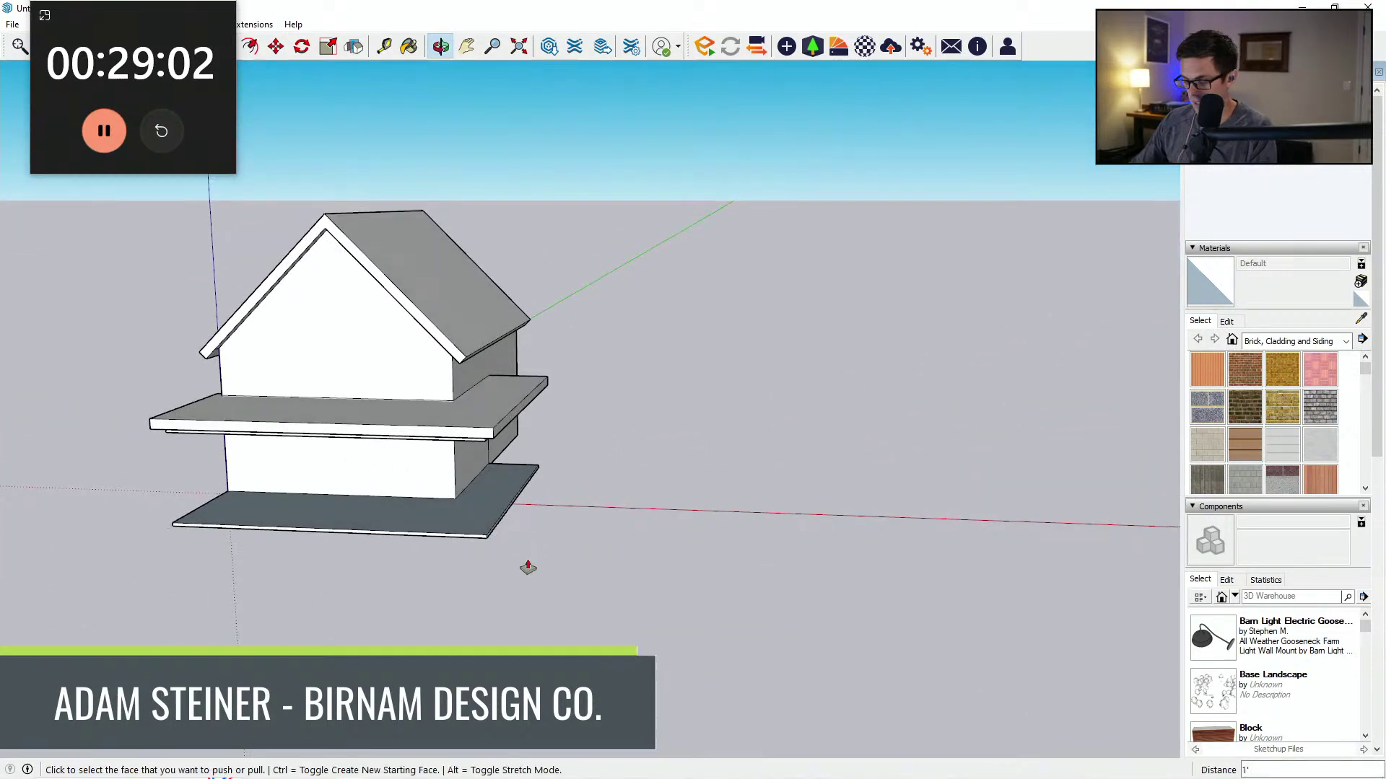
mouse_move(527, 566)
middle_mouse_down()
mouse_move(424, 501)
mouse_move(535, 594)
mouse_move(472, 466)
mouse_move(356, 520)
mouse_move(520, 464)
mouse_move(405, 442)
mouse_move(417, 438)
mouse_move(397, 457)
middle_mouse_up()
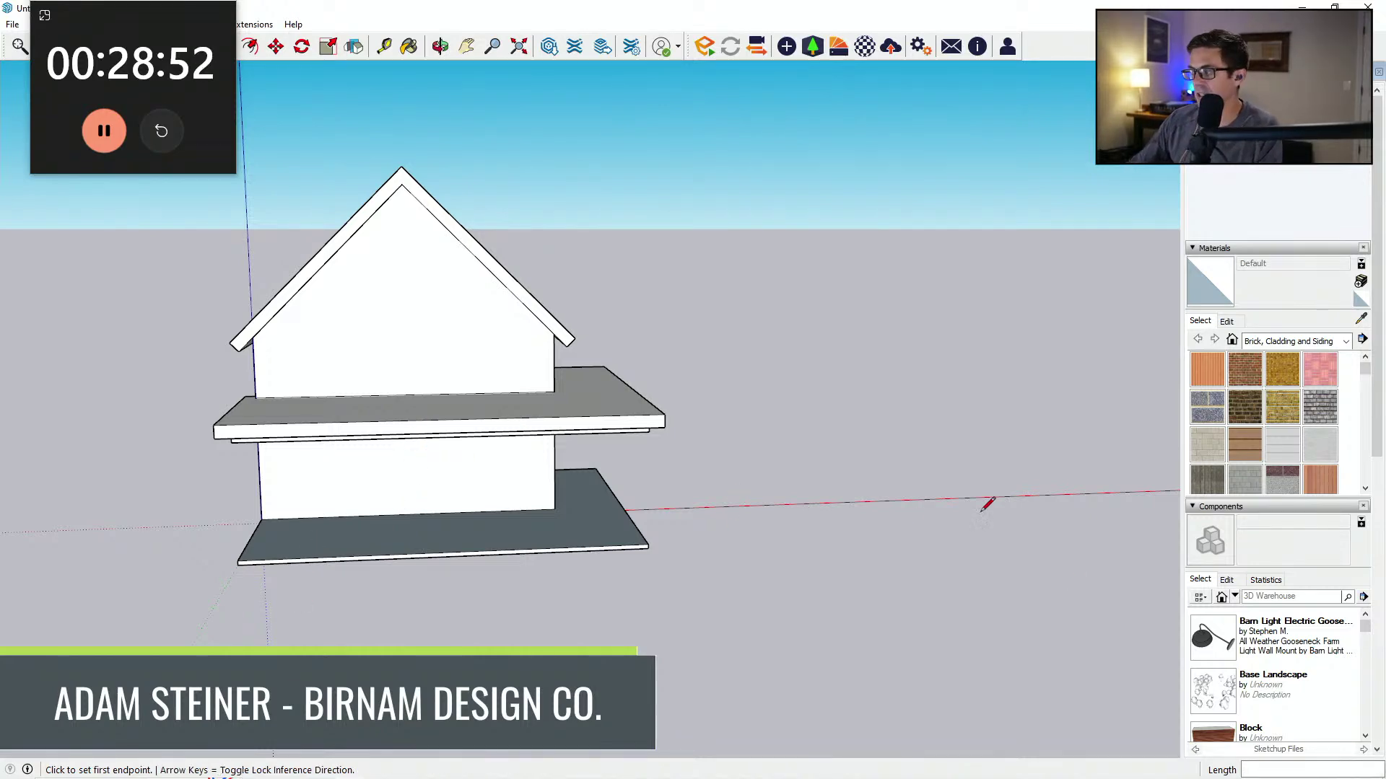
Step: Find the Window#4 component in the component collection and insert it in front of the porch
scroll(1336, 345, "down", 5)
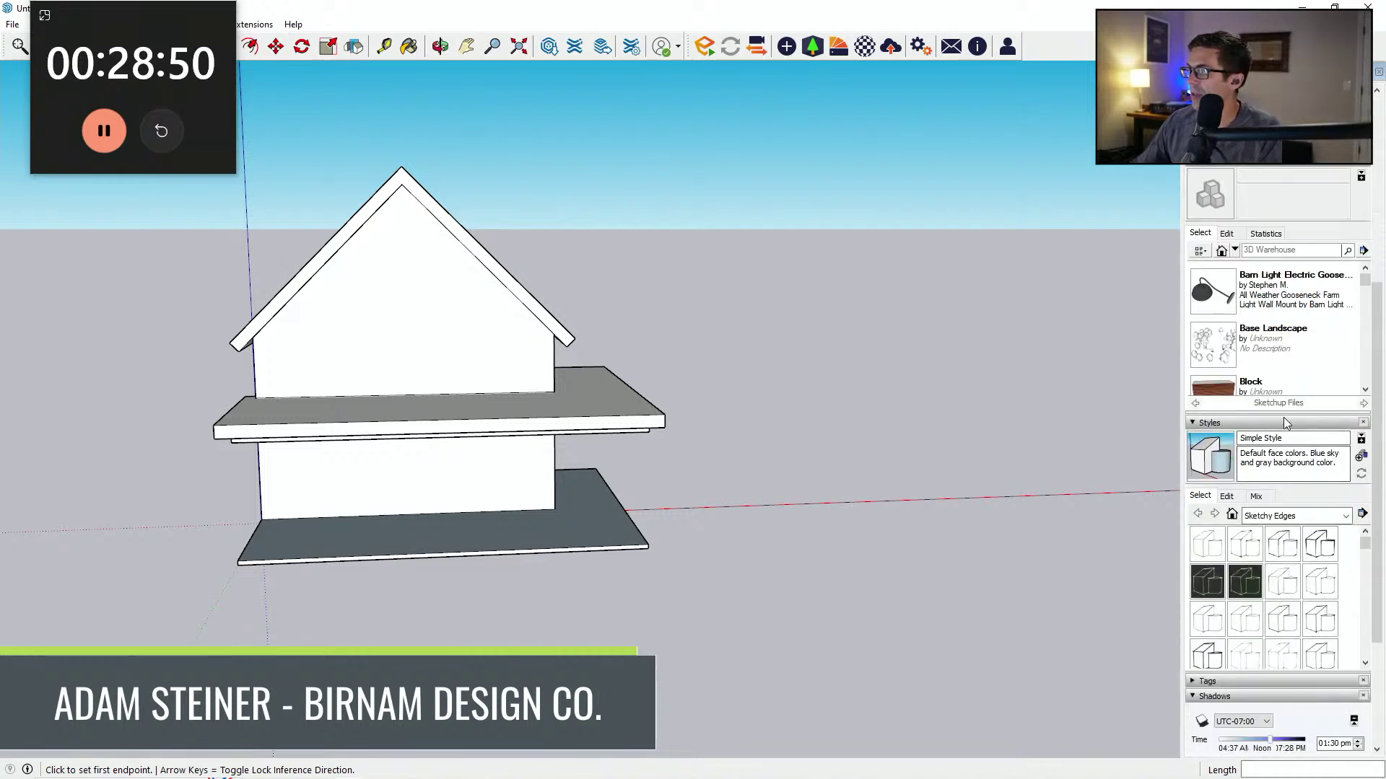
scroll(1342, 325, "down", 3)
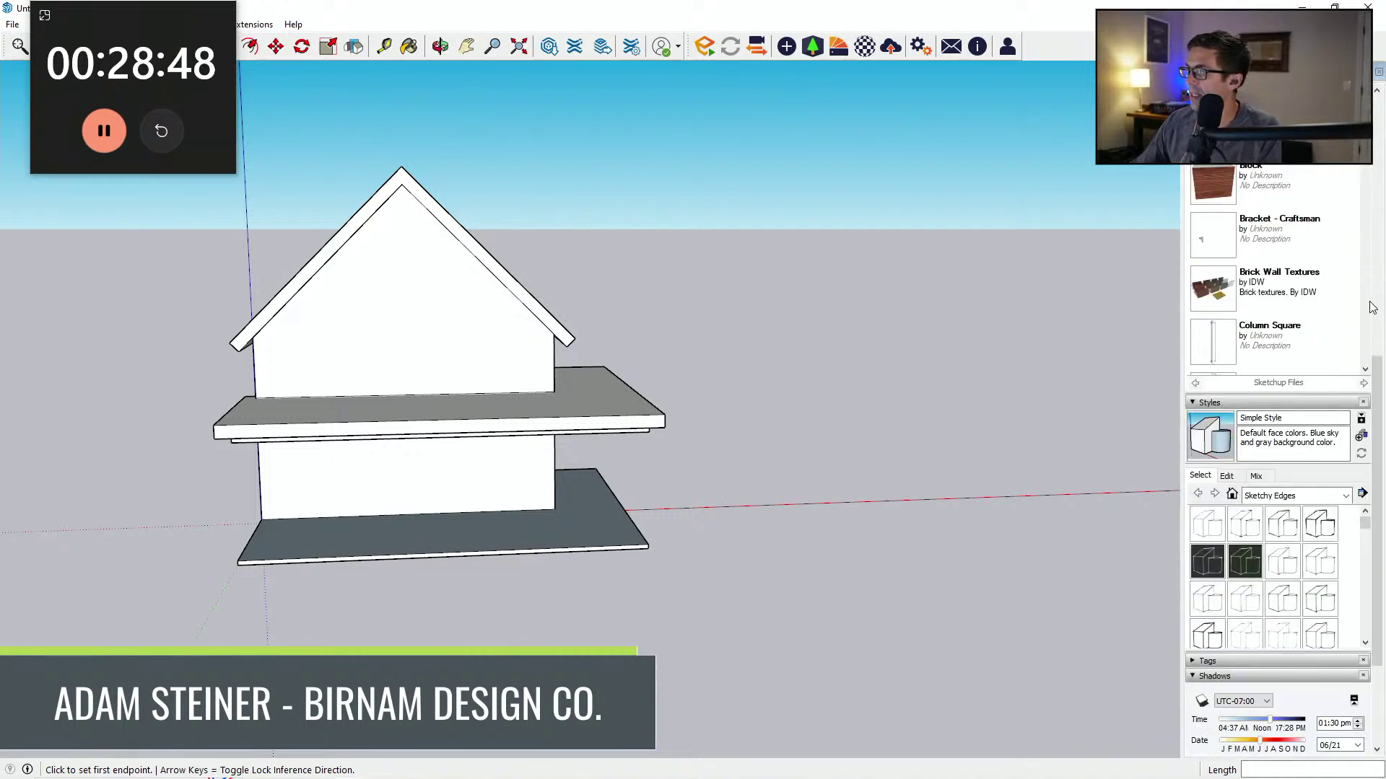
left_click(1364, 369)
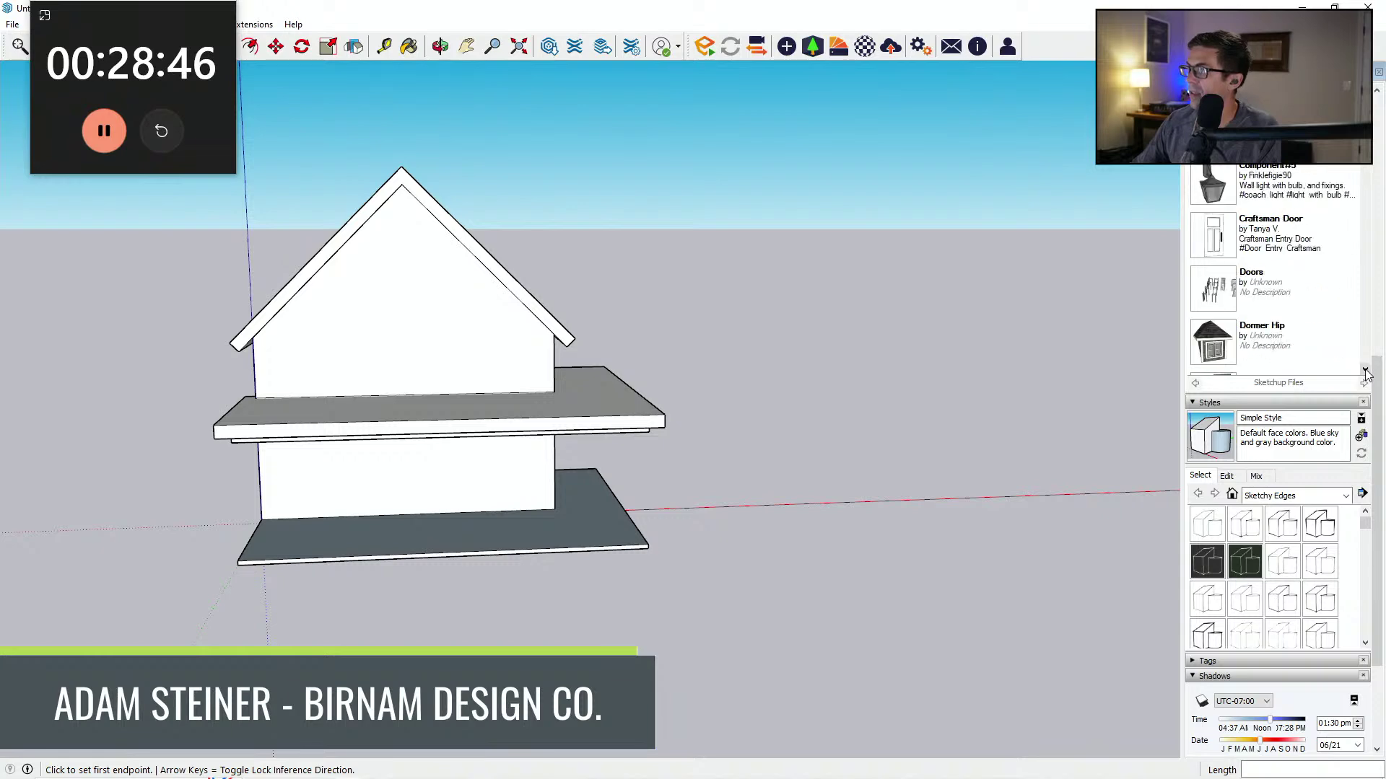
left_click(1364, 370)
left_click(1365, 370)
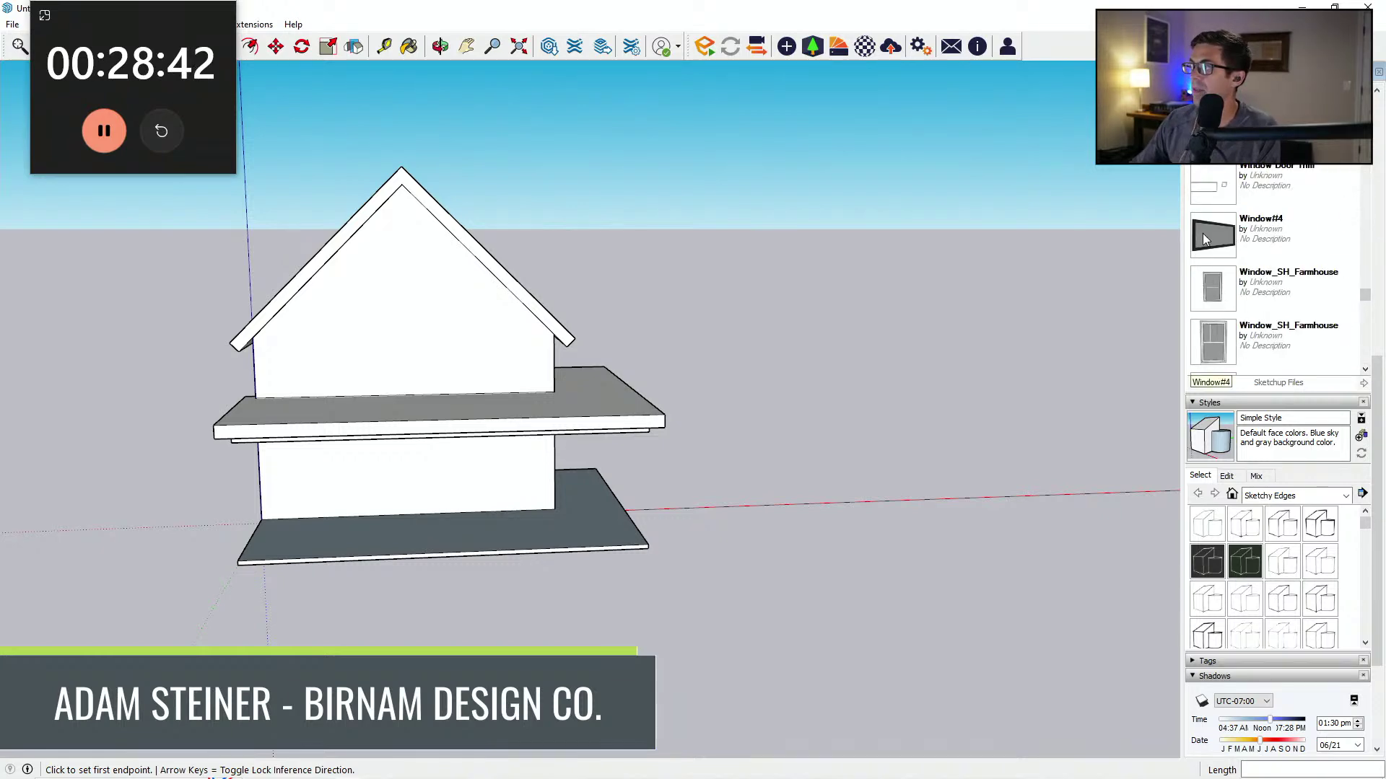
left_click(1203, 240)
Step: Inside the window component, move the right side of the frame outward to make the window about 3' wide
middle_click_drag(520, 572, 448, 524)
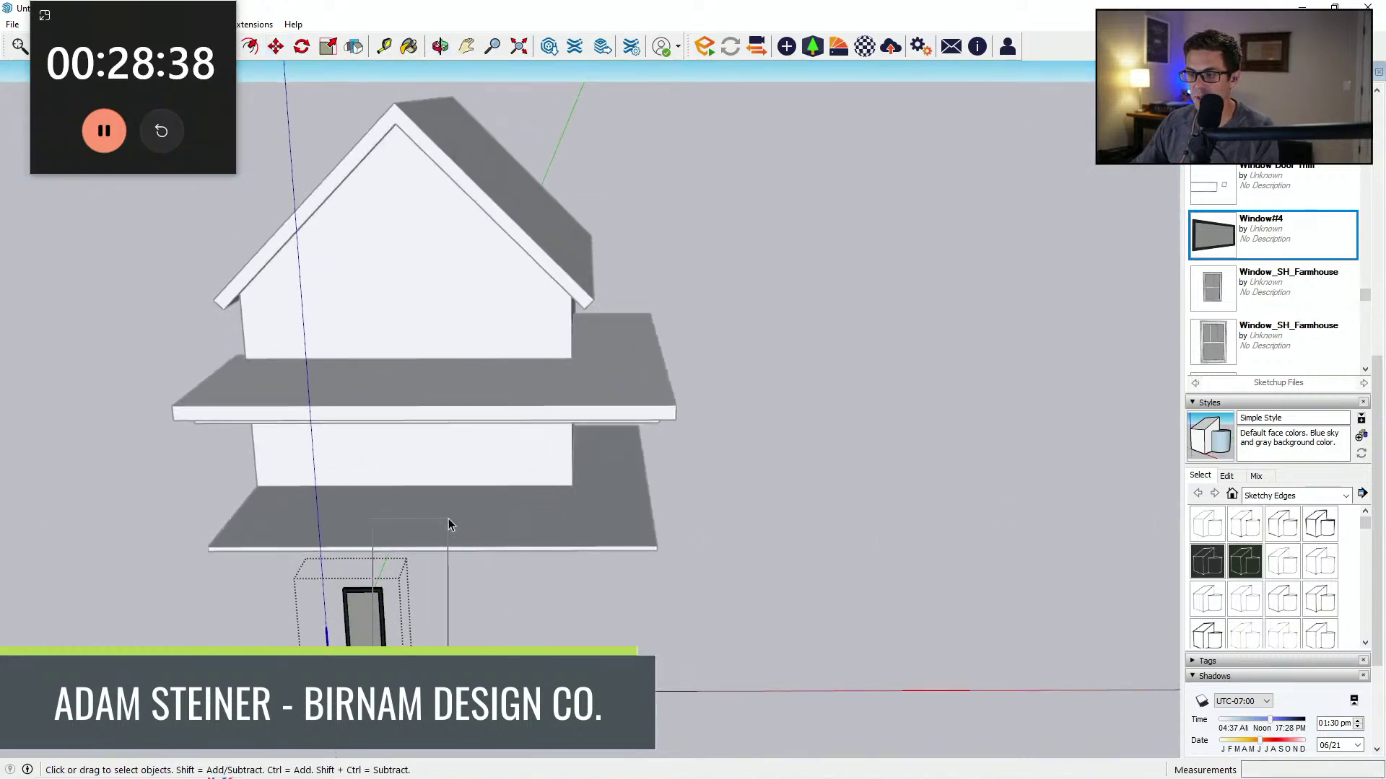
scroll(388, 624, "up", 3)
key("m")
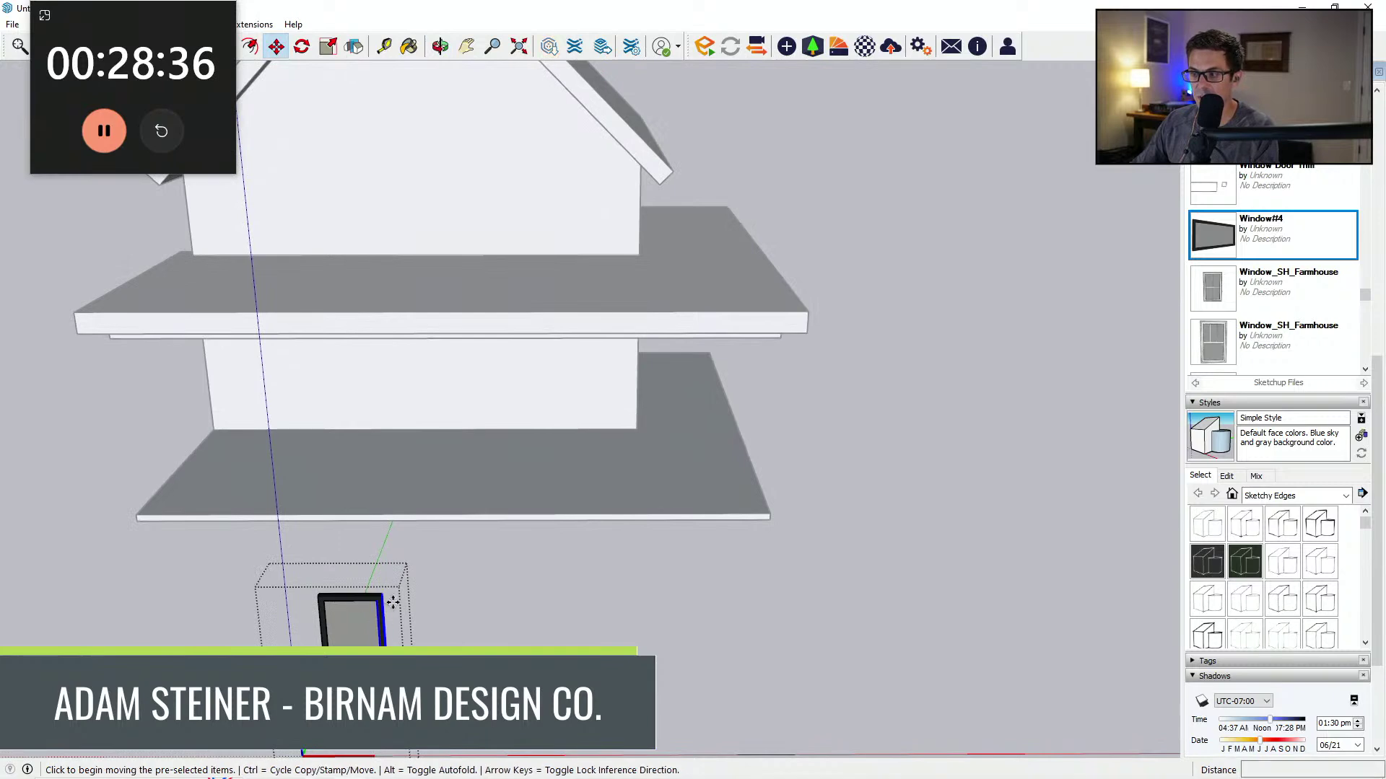
left_click(393, 602)
left_click(409, 598)
key("space")
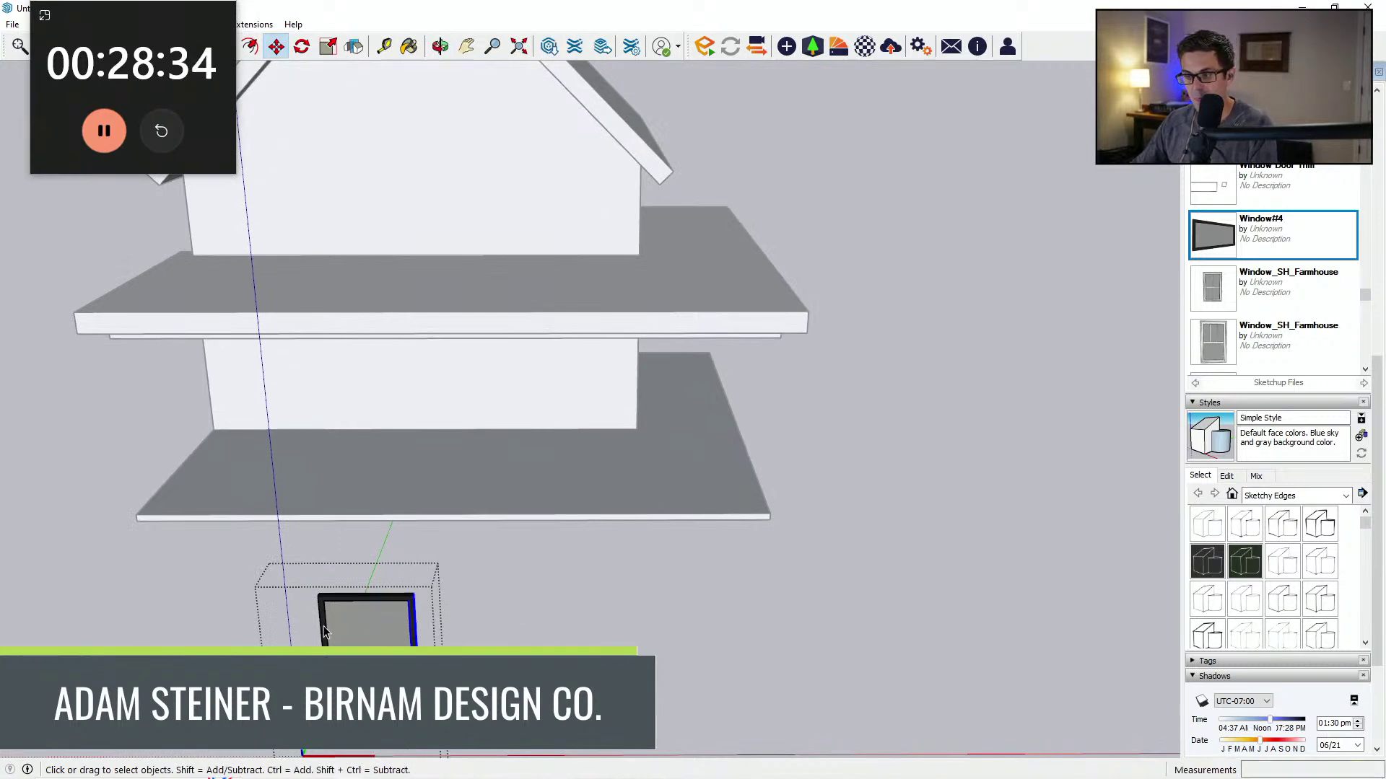
Step: Move the top of the window frame up to make it taller, finish editing the component, and measure its height
key("m")
left_click(354, 620)
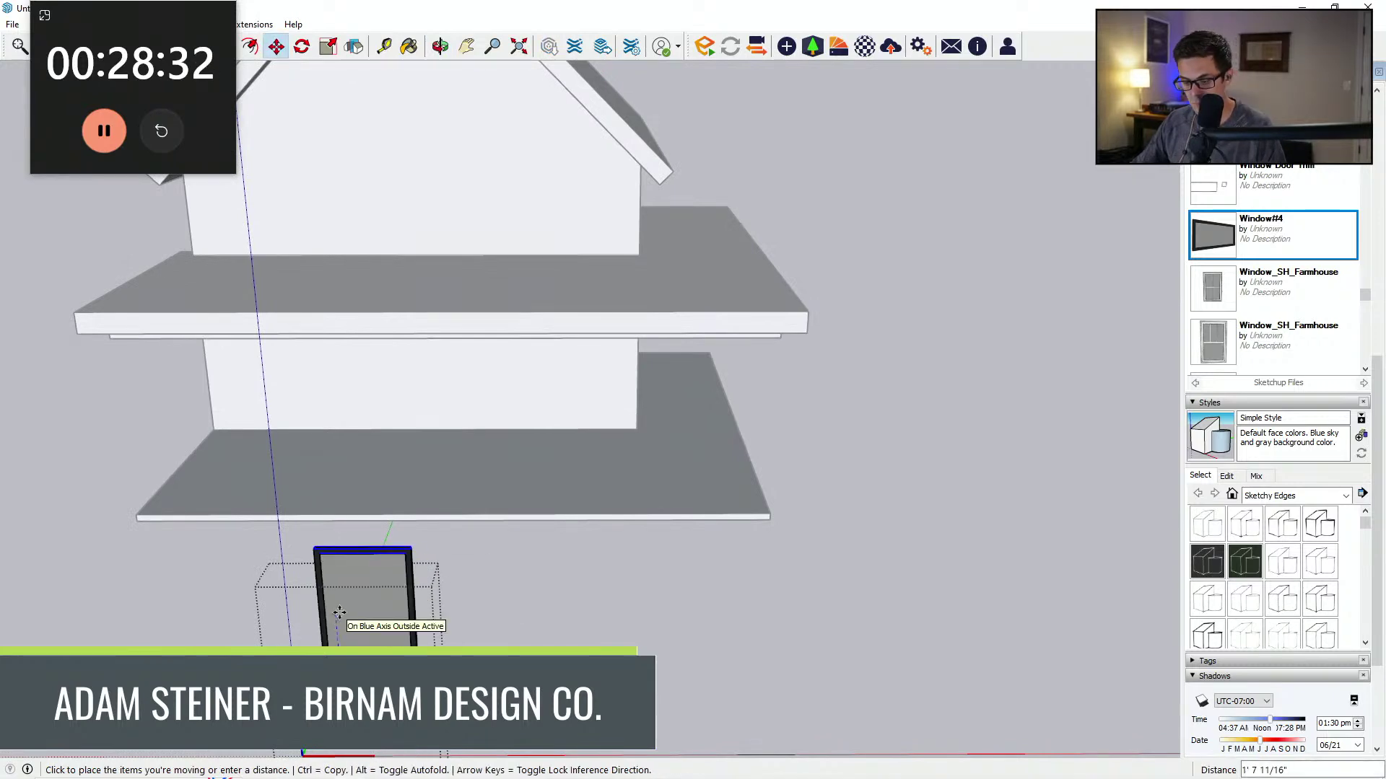
key("space")
left_click(535, 639)
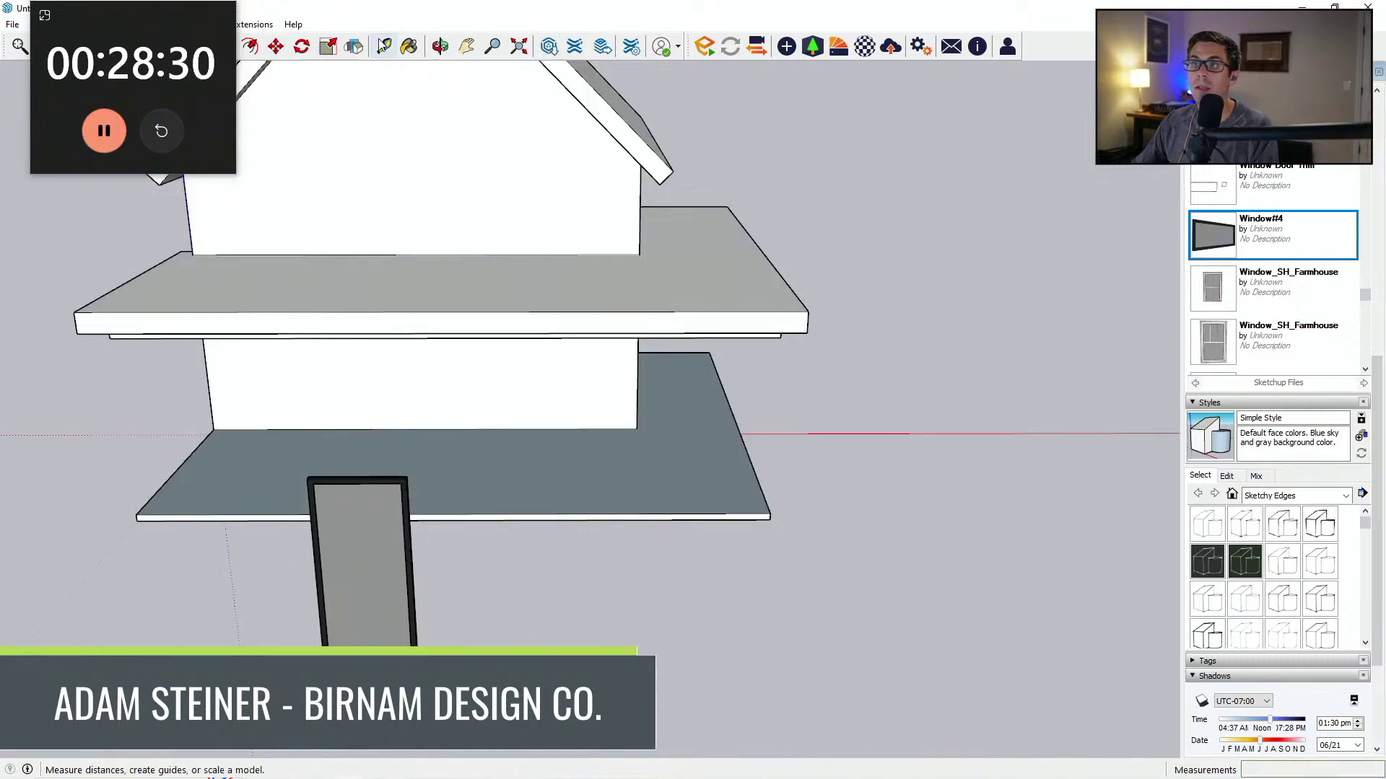
left_click(370, 689)
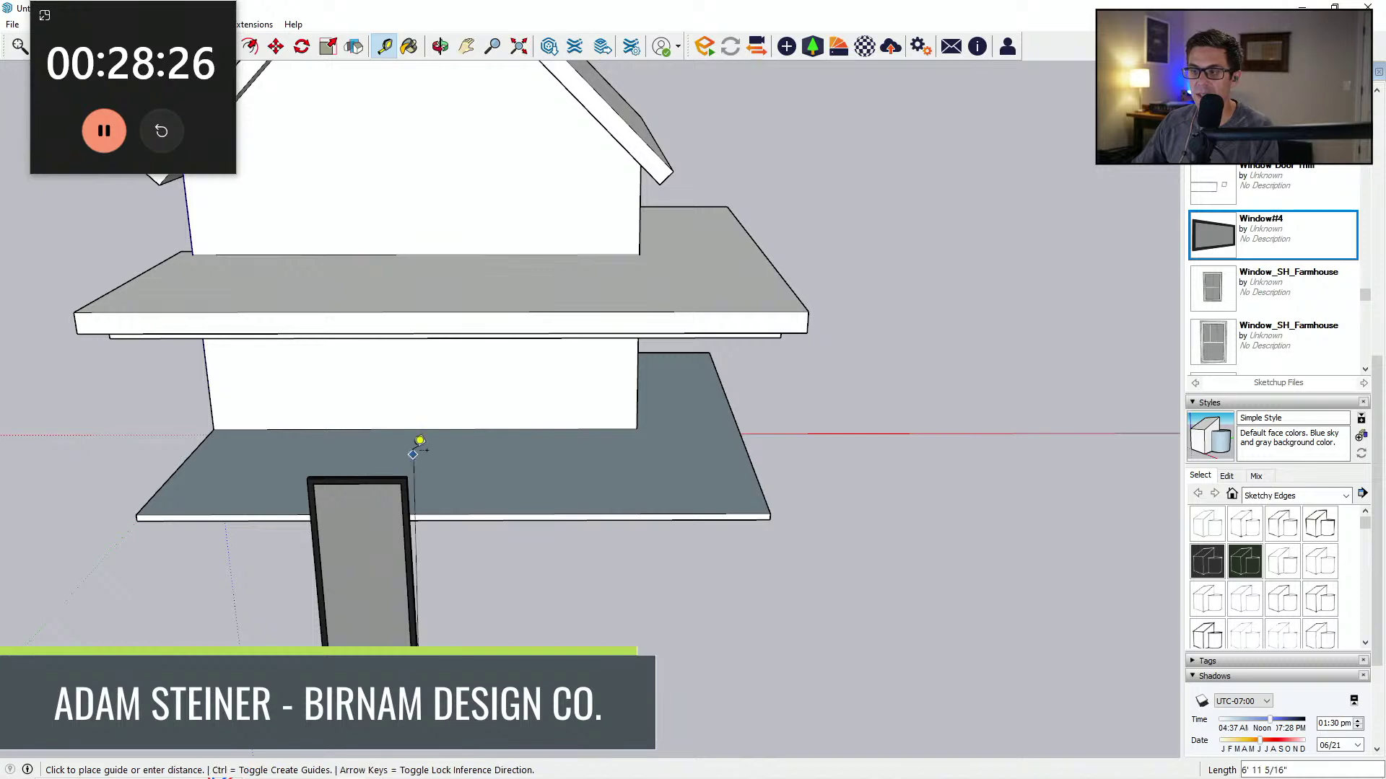
key("space")
Step: Move the window by the midpoint of its bottom edge onto the base of the front wall under the porch roof
left_click(392, 569)
middle_click_drag(392, 572, 325, 610)
key("m")
left_click(326, 686)
key("Escape")
scroll(327, 690, "up", 1)
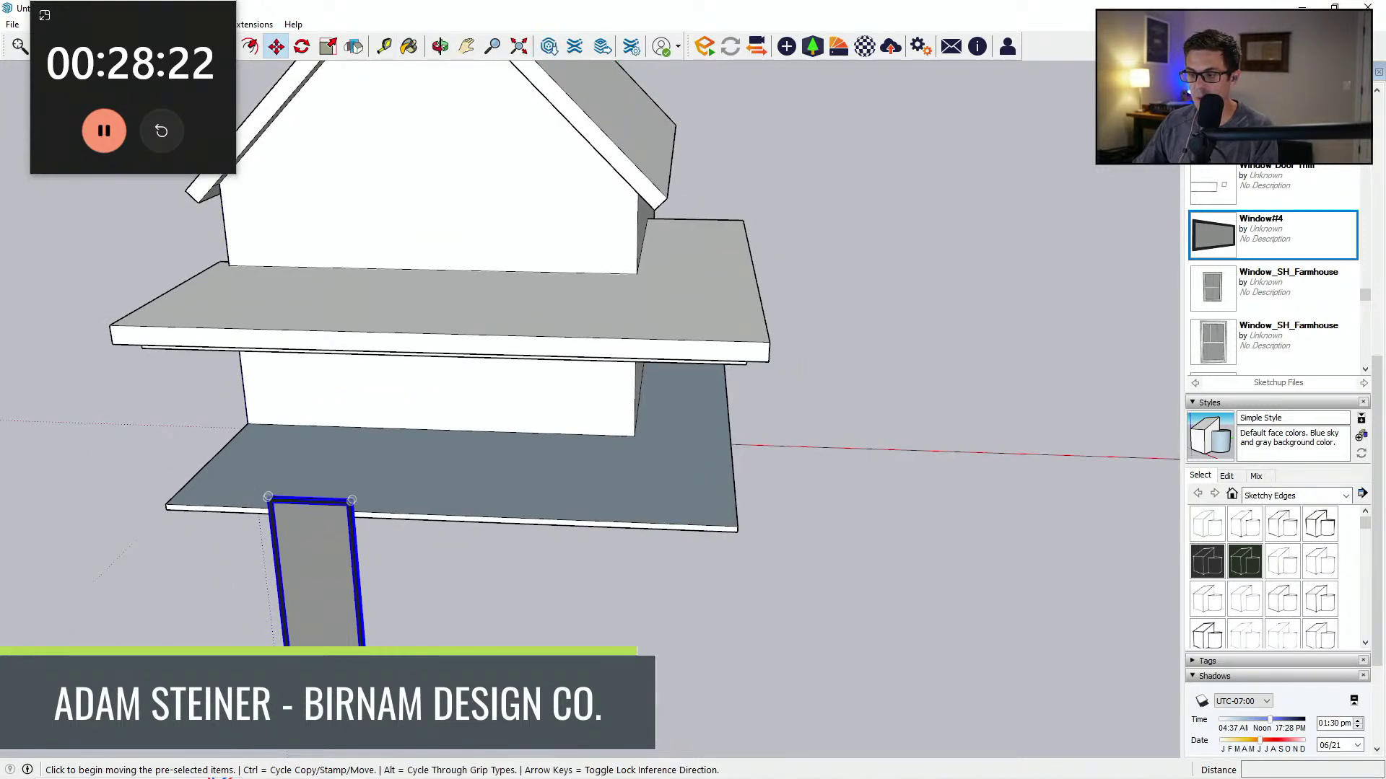
left_click(328, 691)
scroll(557, 364, "up", 2)
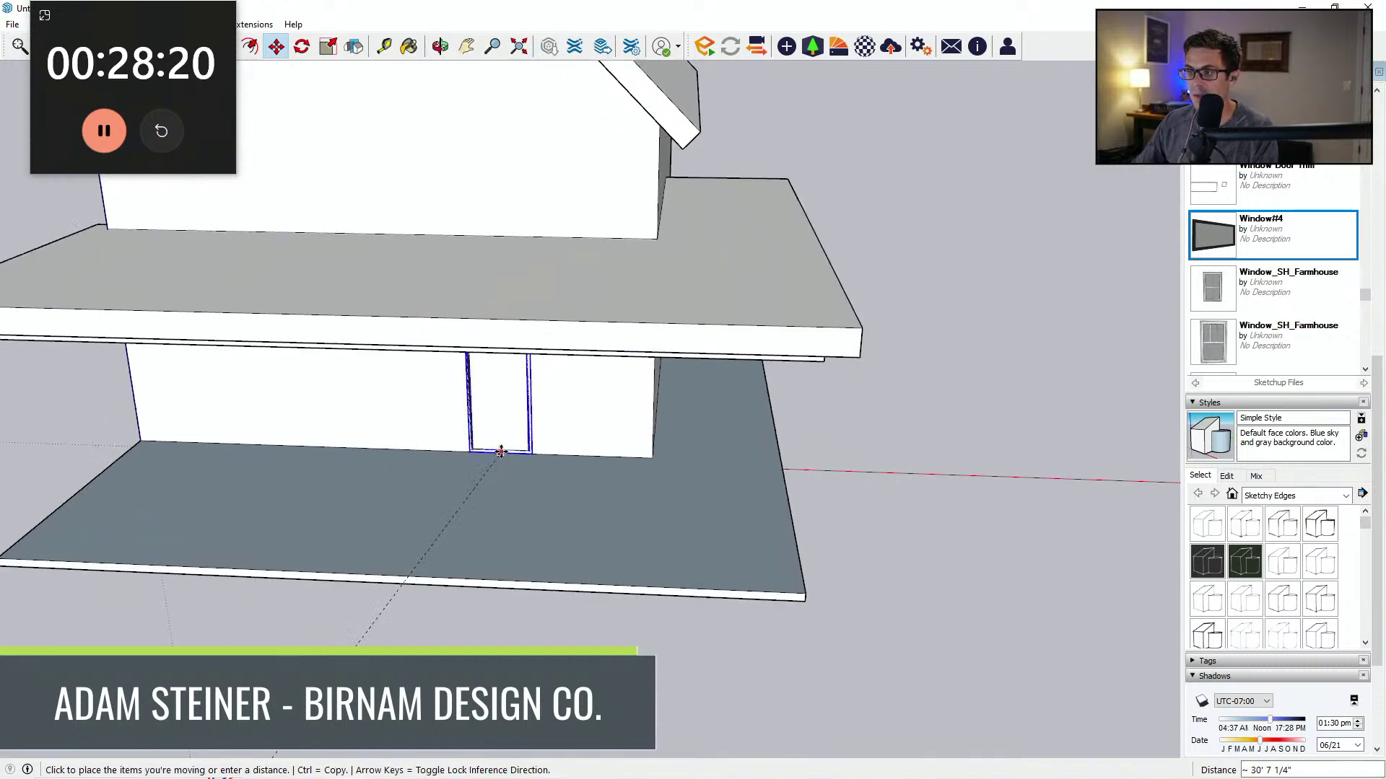
left_click(501, 452)
Step: Raise the window 4 inches above the porch floor
middle_click_drag(501, 451, 532, 322)
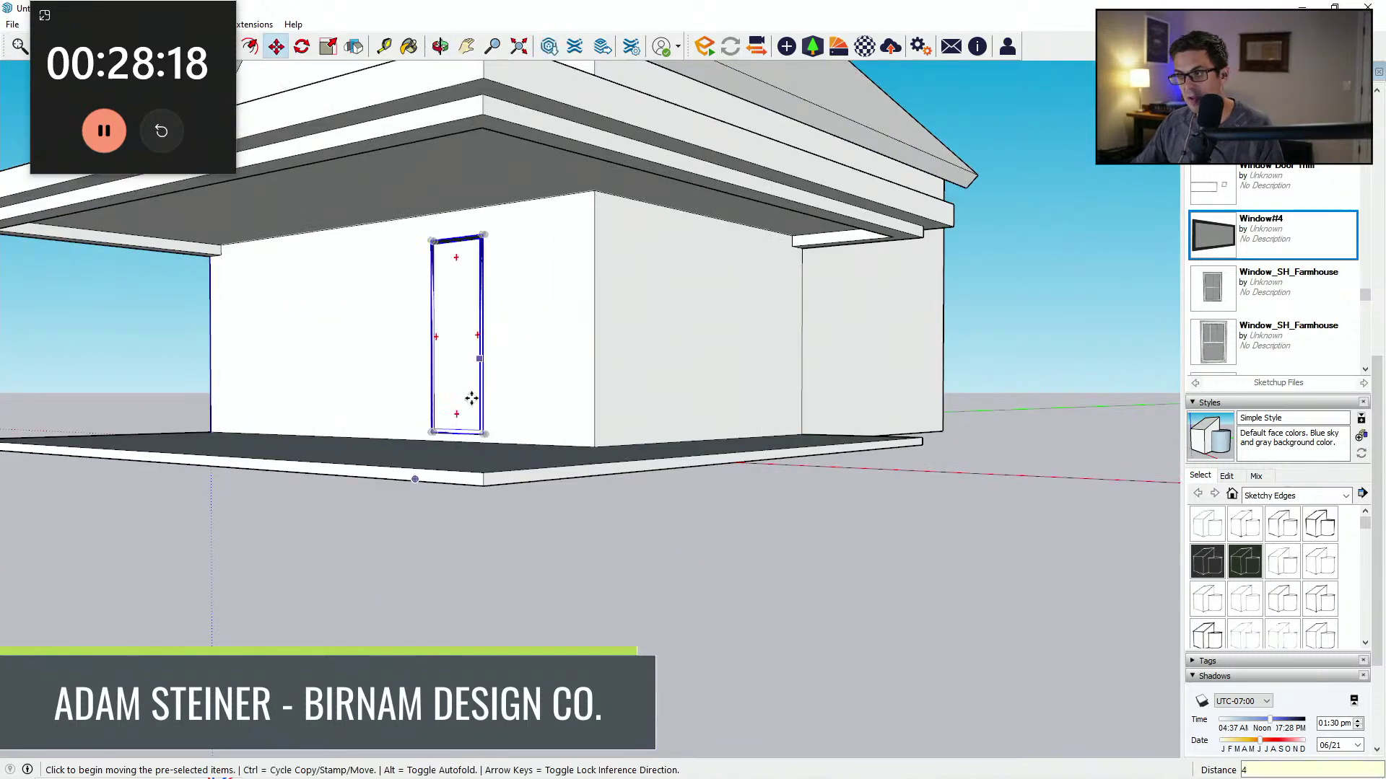
middle_click_drag(458, 402, 674, 454)
key("space")
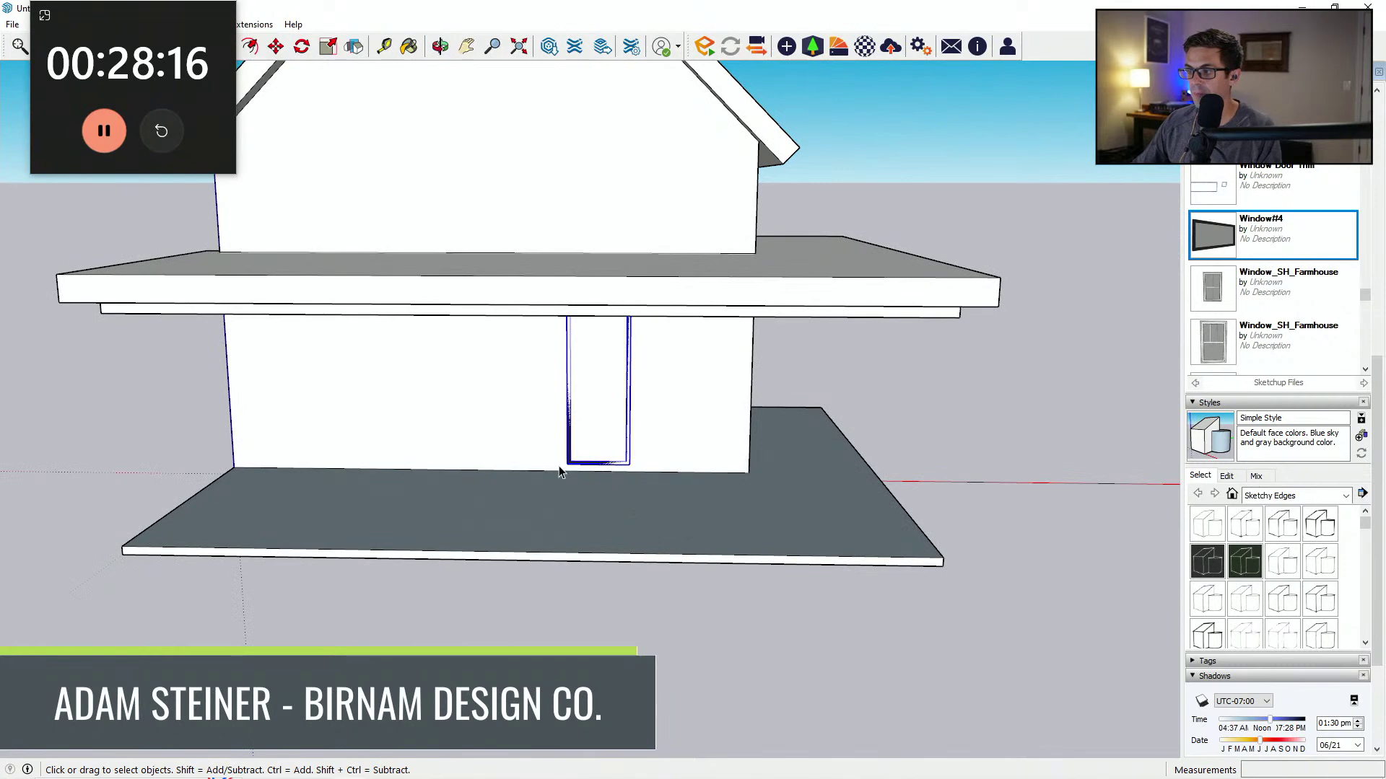
Step: Copy the window twice along the front wall, 3' and 6' over, to form a row of three adjoining windows
key("m")
key("ctrl")
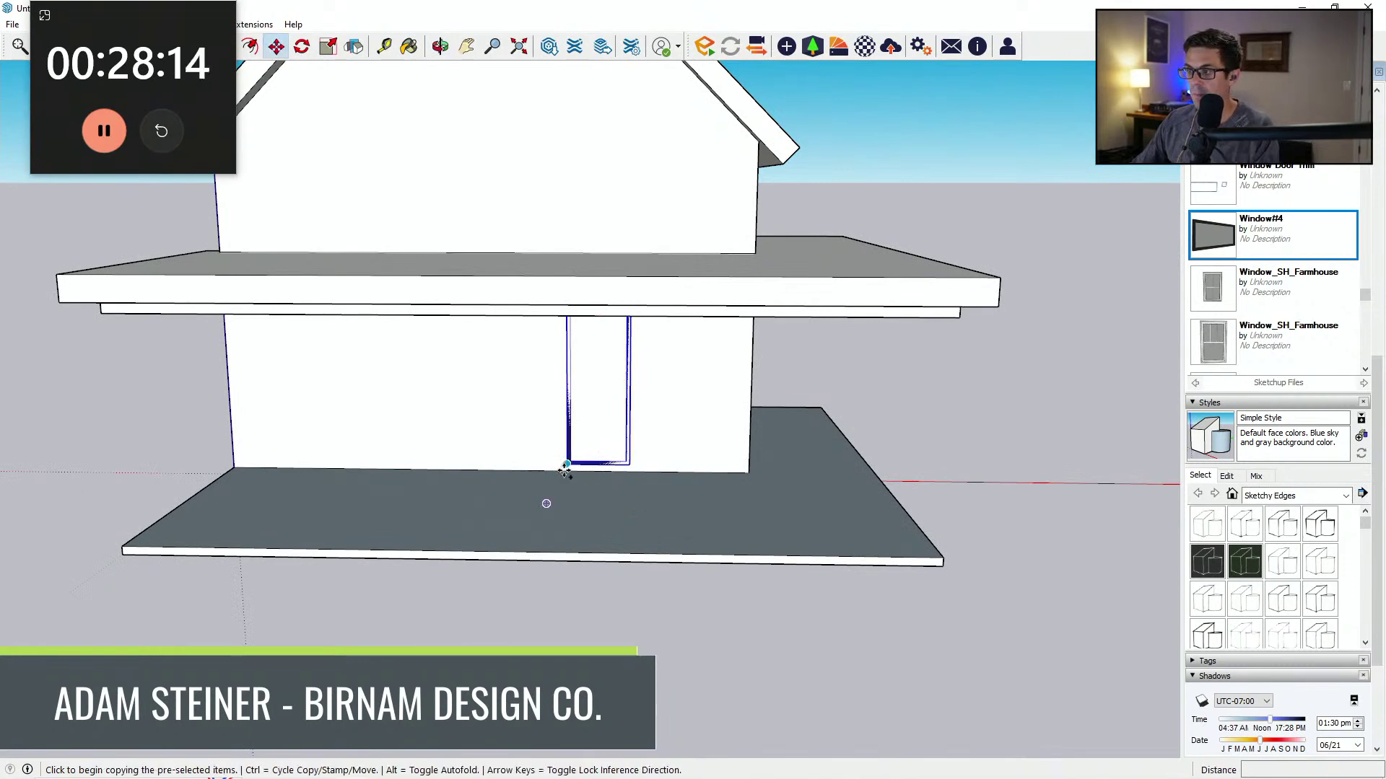
scroll(565, 470, "up", 6)
left_click(569, 459)
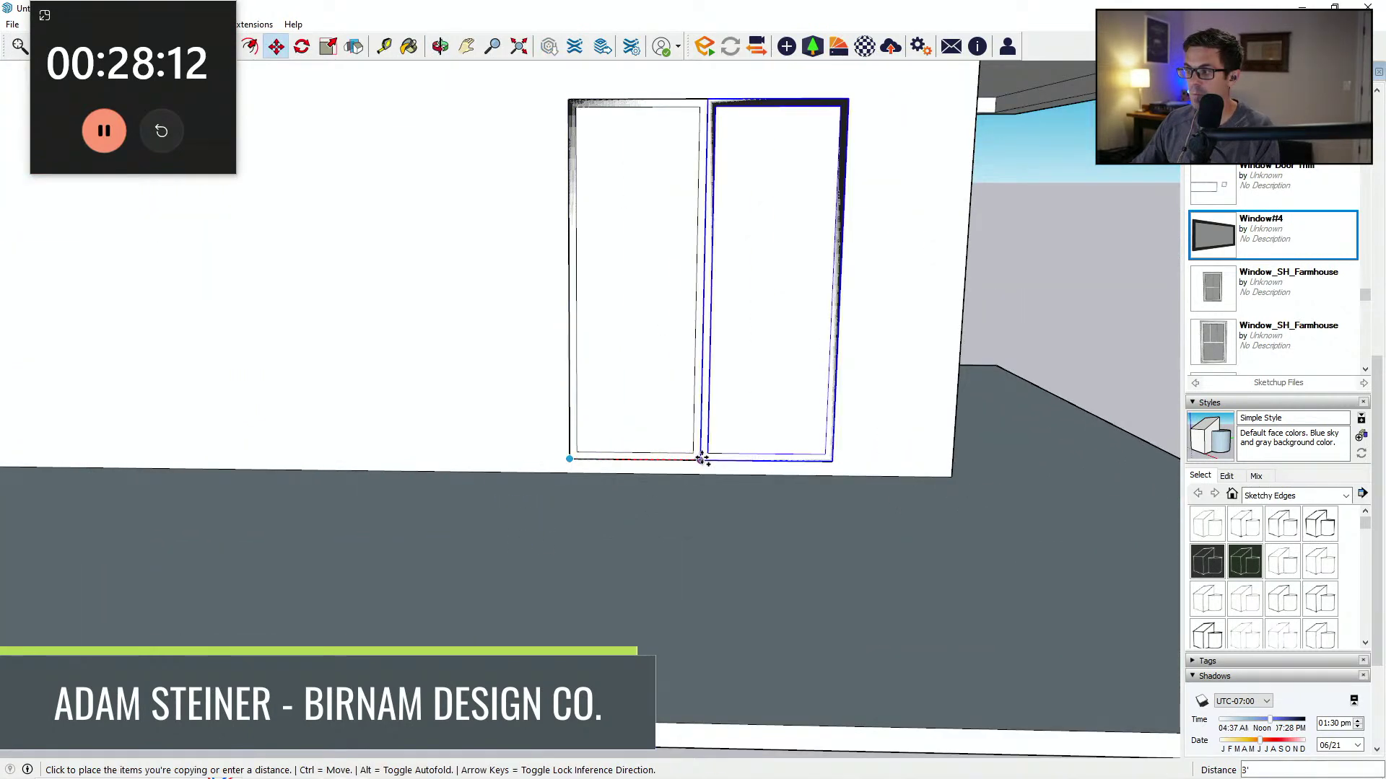
left_click(702, 459)
key("ctrl")
left_click(831, 461)
left_click(567, 458)
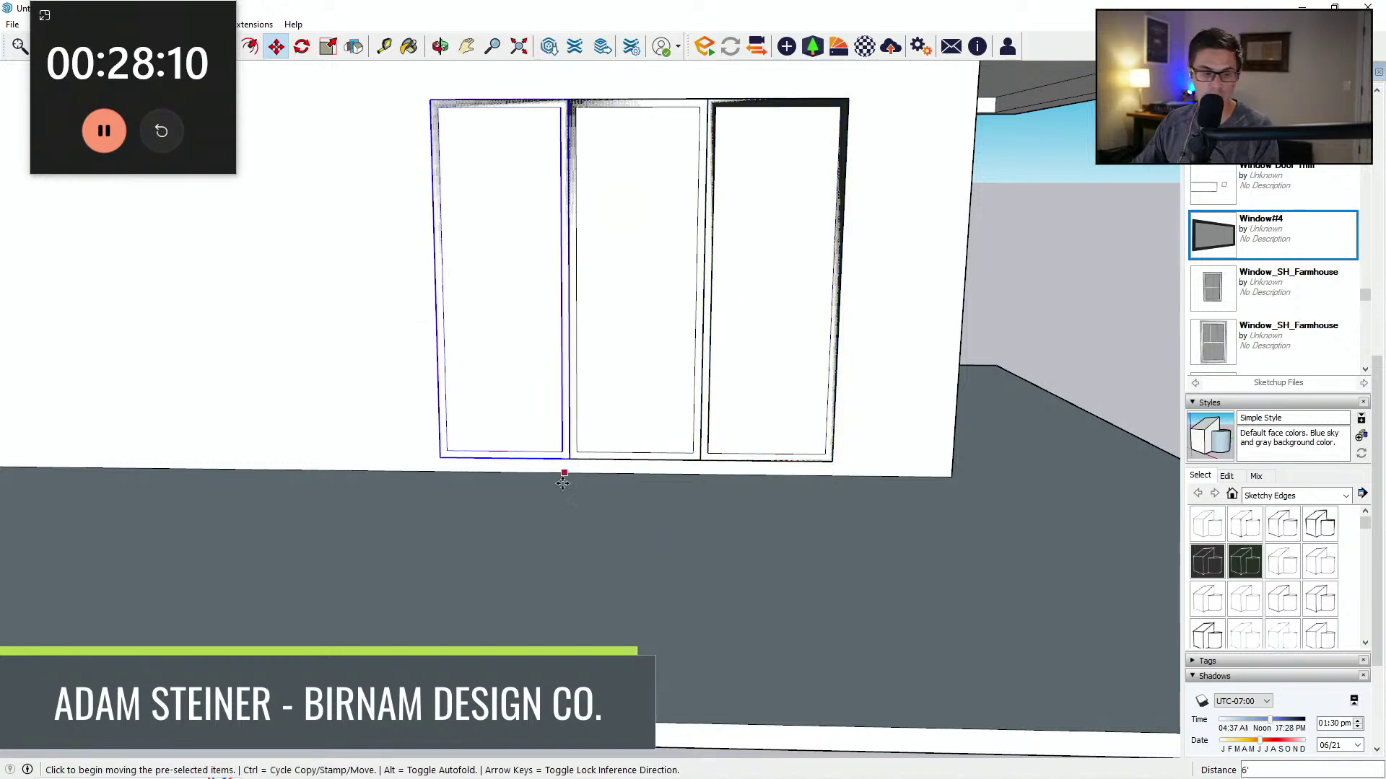
scroll(563, 482, "down", 5)
key("space")
Step: Select all three tall windows and move them along the front wall, slightly away from the right corner
middle_click_drag(458, 544, 580, 457)
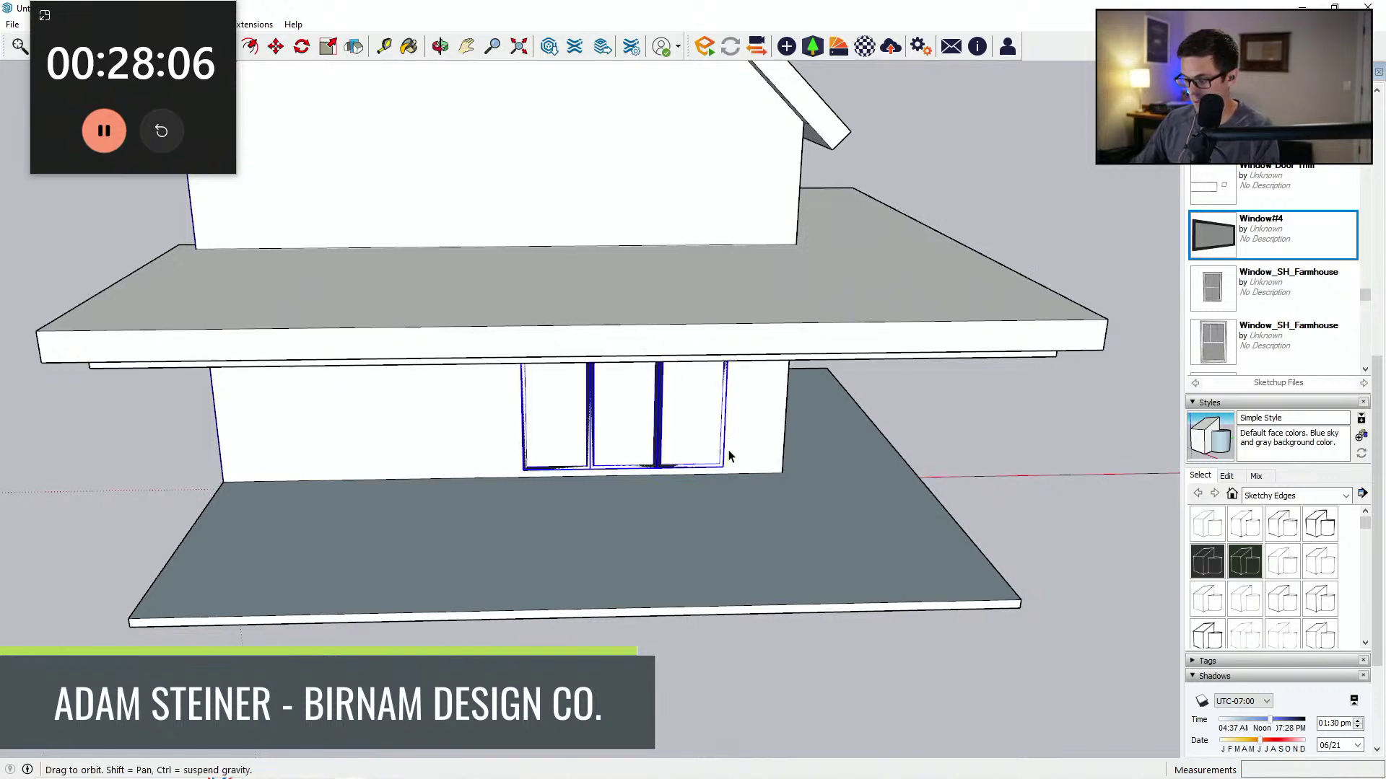
key("m")
left_click(745, 423)
middle_click_drag(720, 423, 674, 455)
scroll(674, 455, "down", 4)
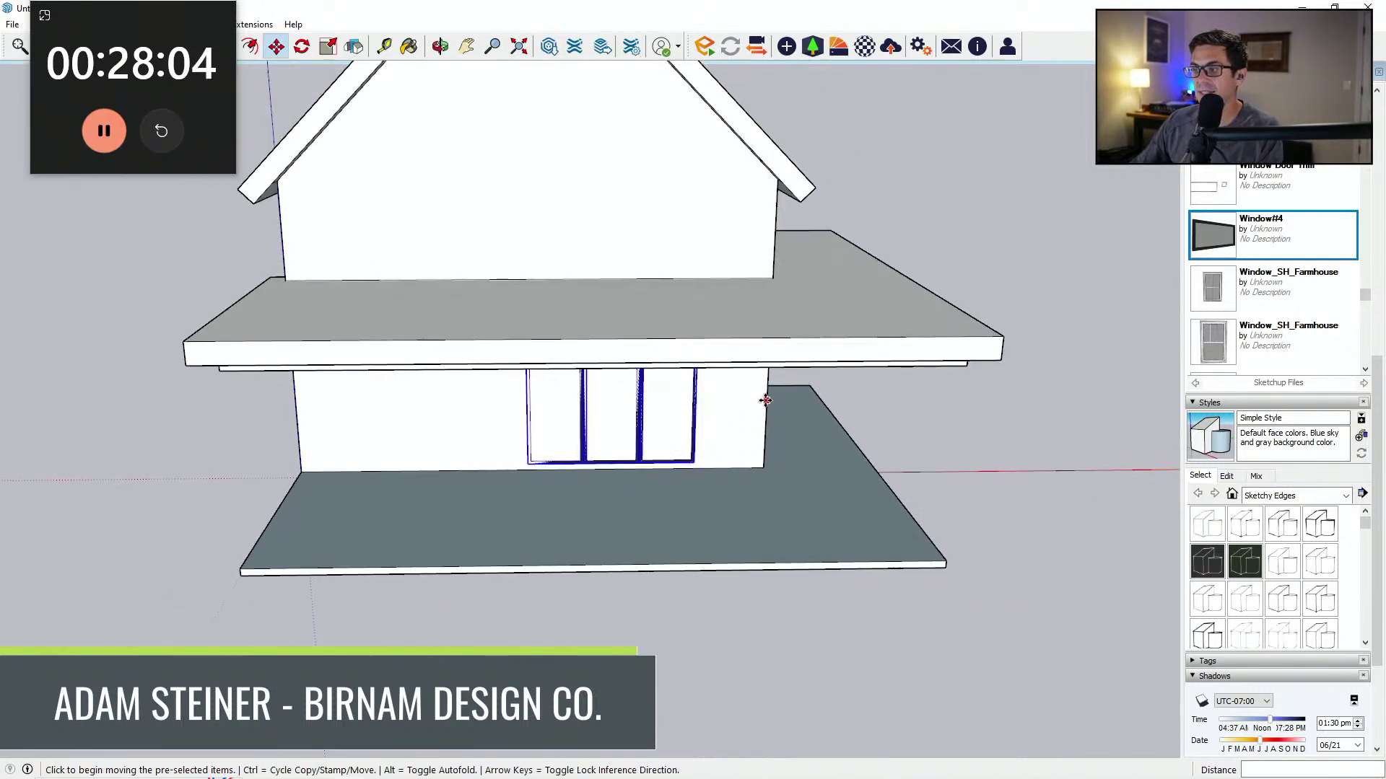
scroll(660, 420, "up", 3)
key("space")
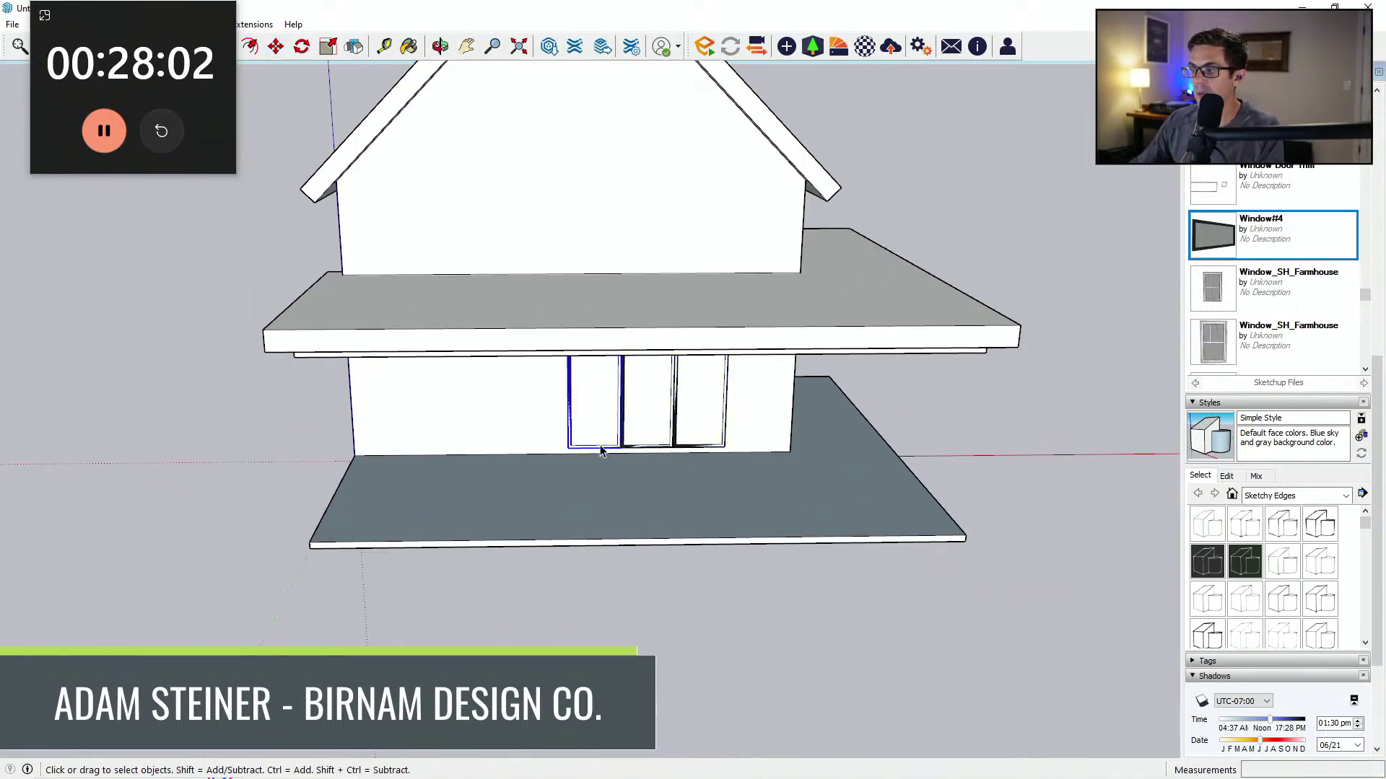
Step: Copy the leftmost tall window to the left part of the front wall, apart from the row
middle_click_drag(601, 451, 584, 418)
key("m")
key("ctrl")
left_click(618, 393)
left_click(484, 451)
key("space")
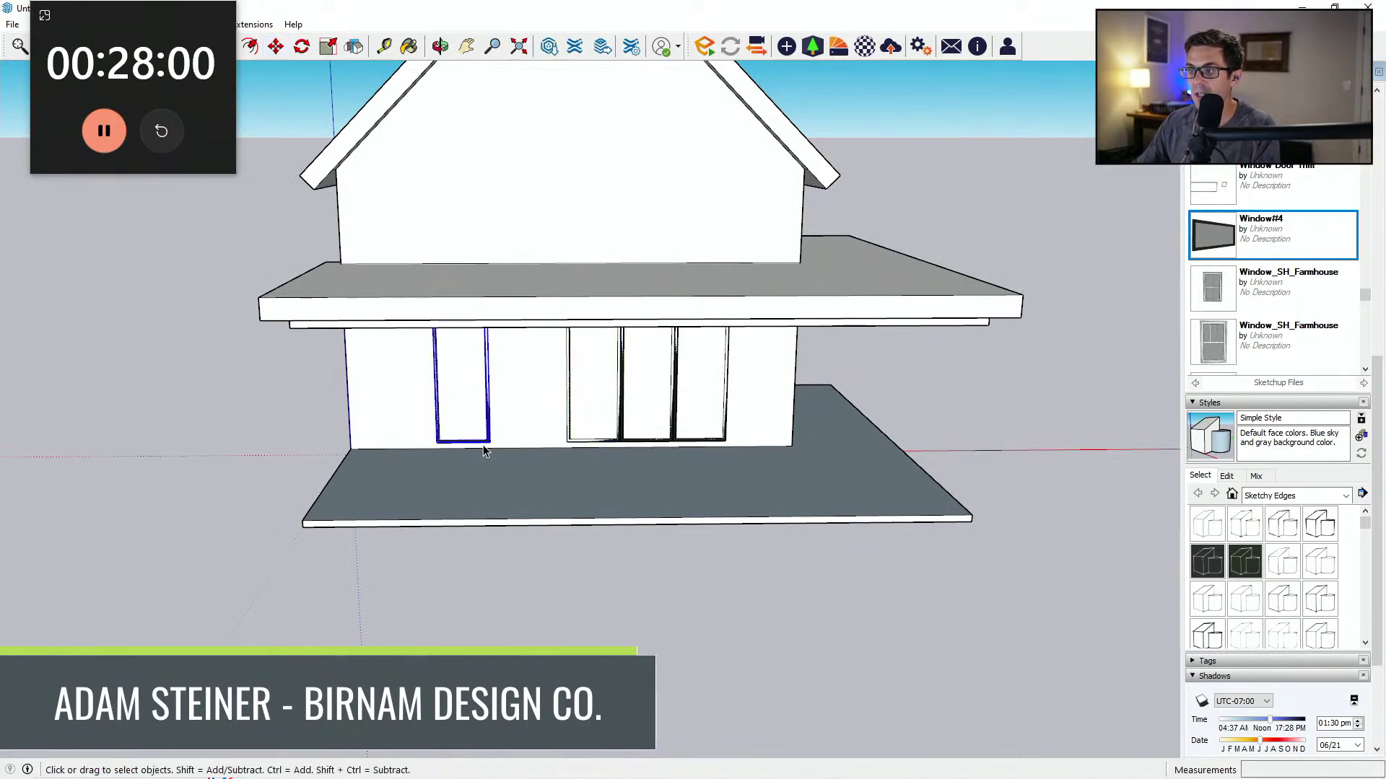
Step: Make the separate window copy unique and raise the bottom of its frame by 48 inches
scroll(494, 402, "up", 1)
right_click(484, 396)
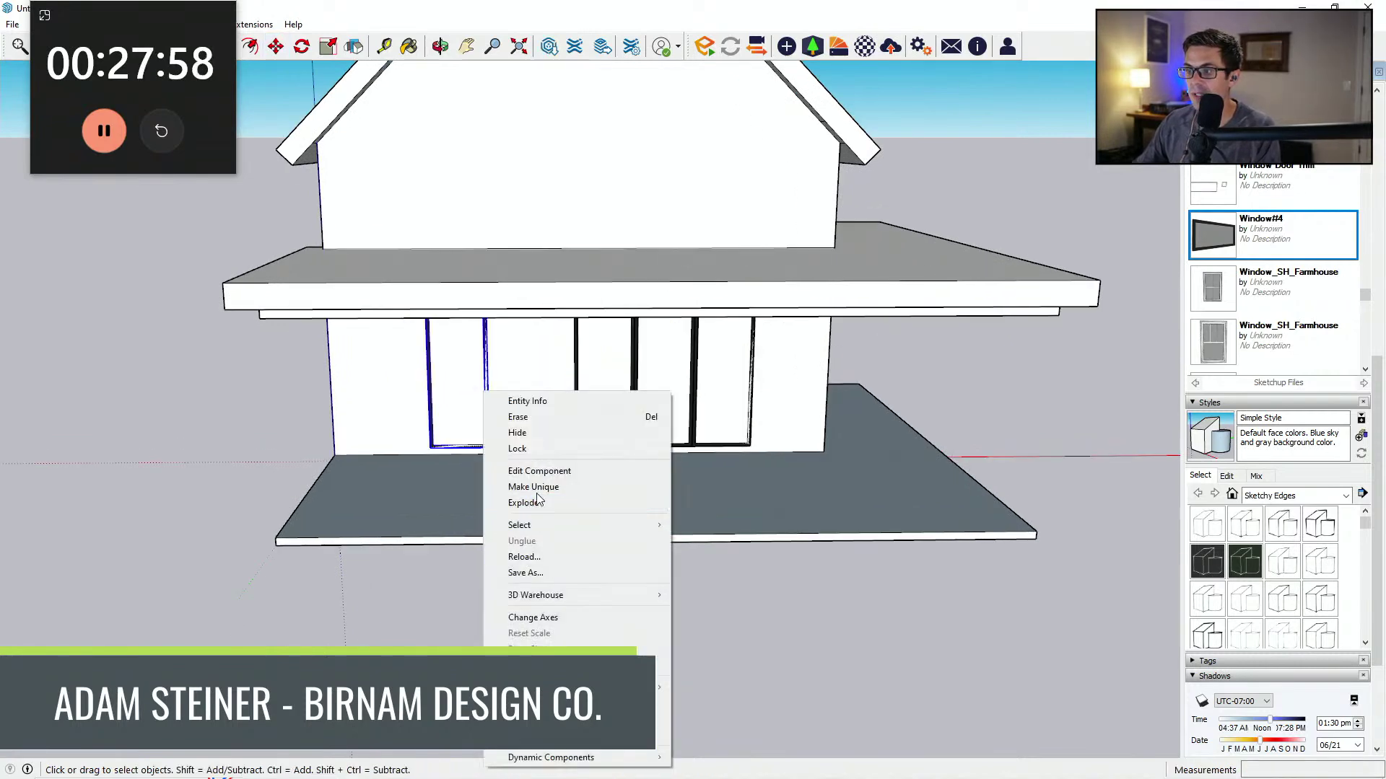
scroll(475, 404, "up", 3)
double_click(493, 415)
left_click_drag(303, 536, 768, 359)
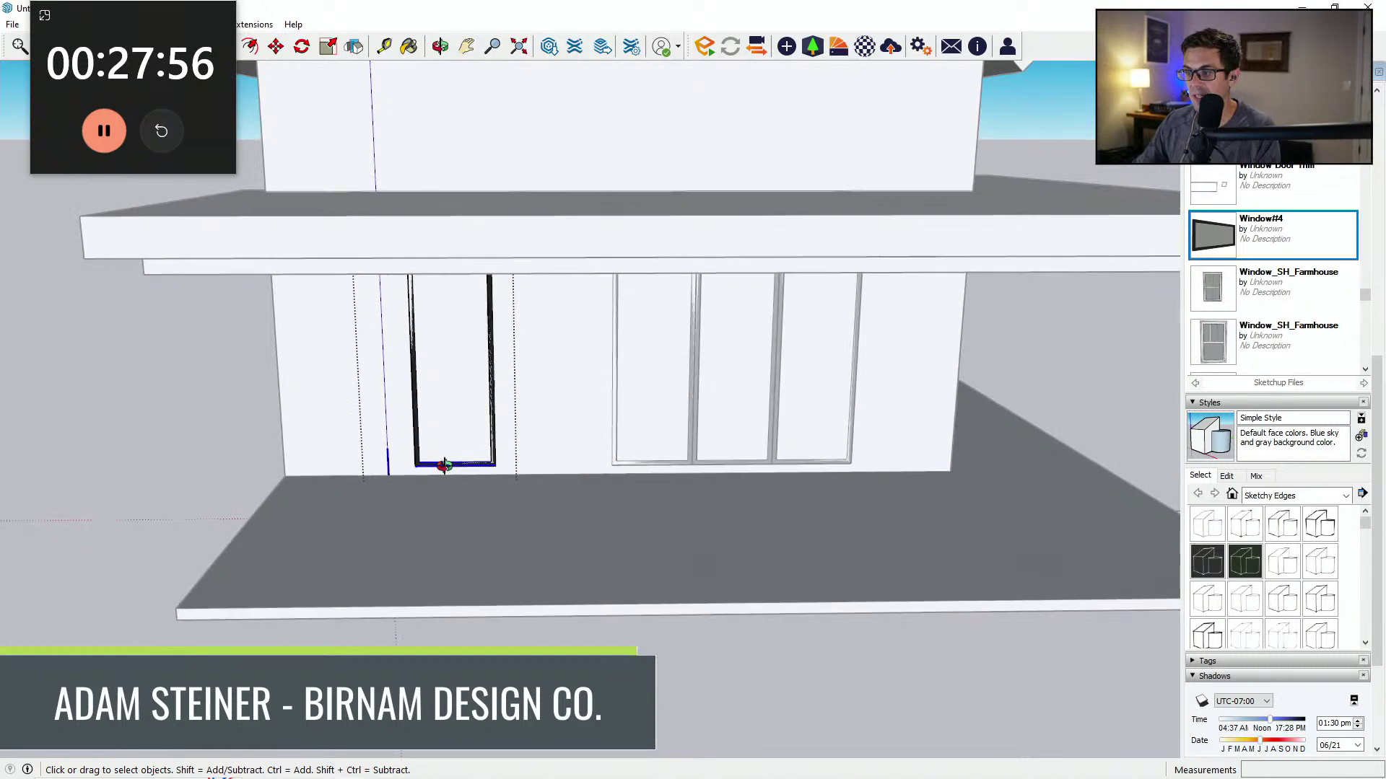
middle_click_drag(442, 467, 498, 389)
key("m")
left_click(555, 376)
type("4'")
key("Return")
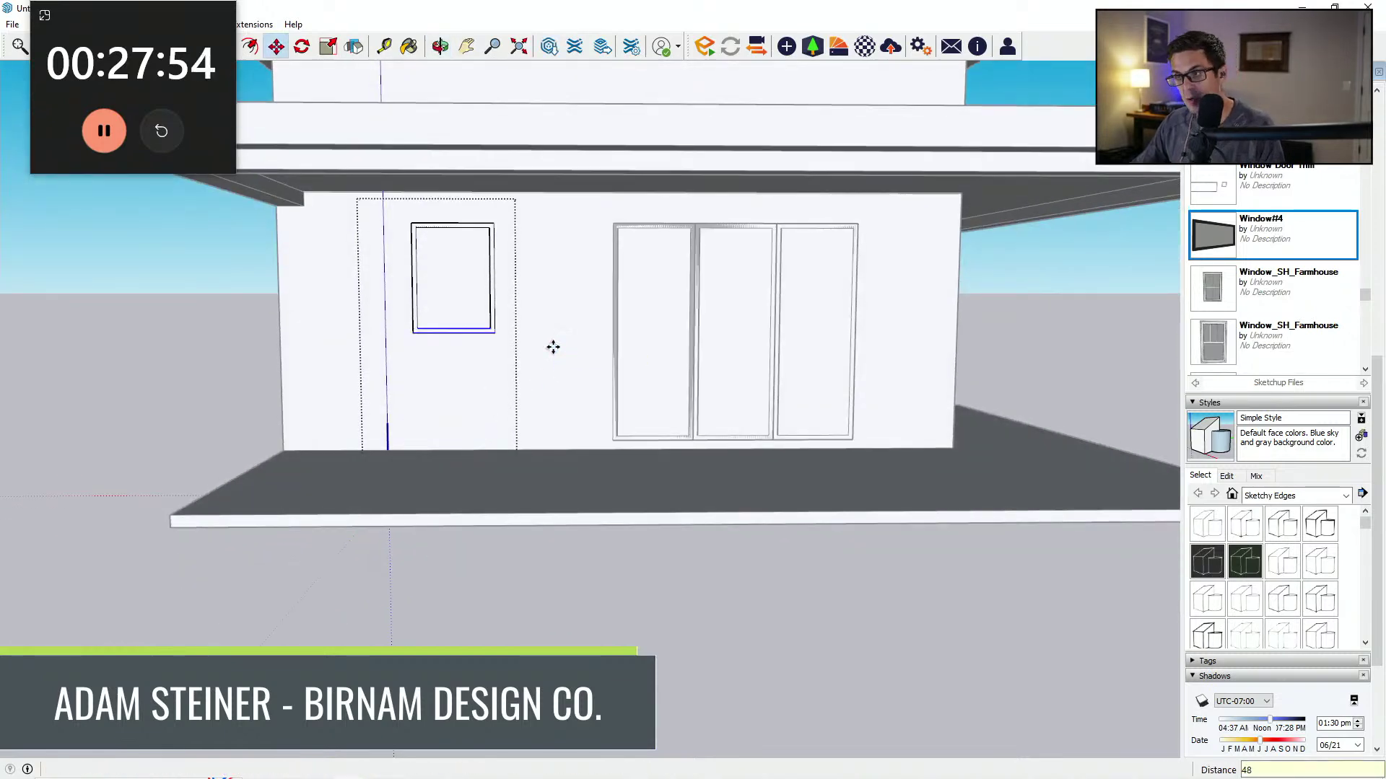
Step: Move the left side of the shortened window's frame inward to make it 2' 6" wide, and finish editing the component
key("space")
middle_click_drag(466, 207, 462, 300)
key("m")
left_click(468, 272)
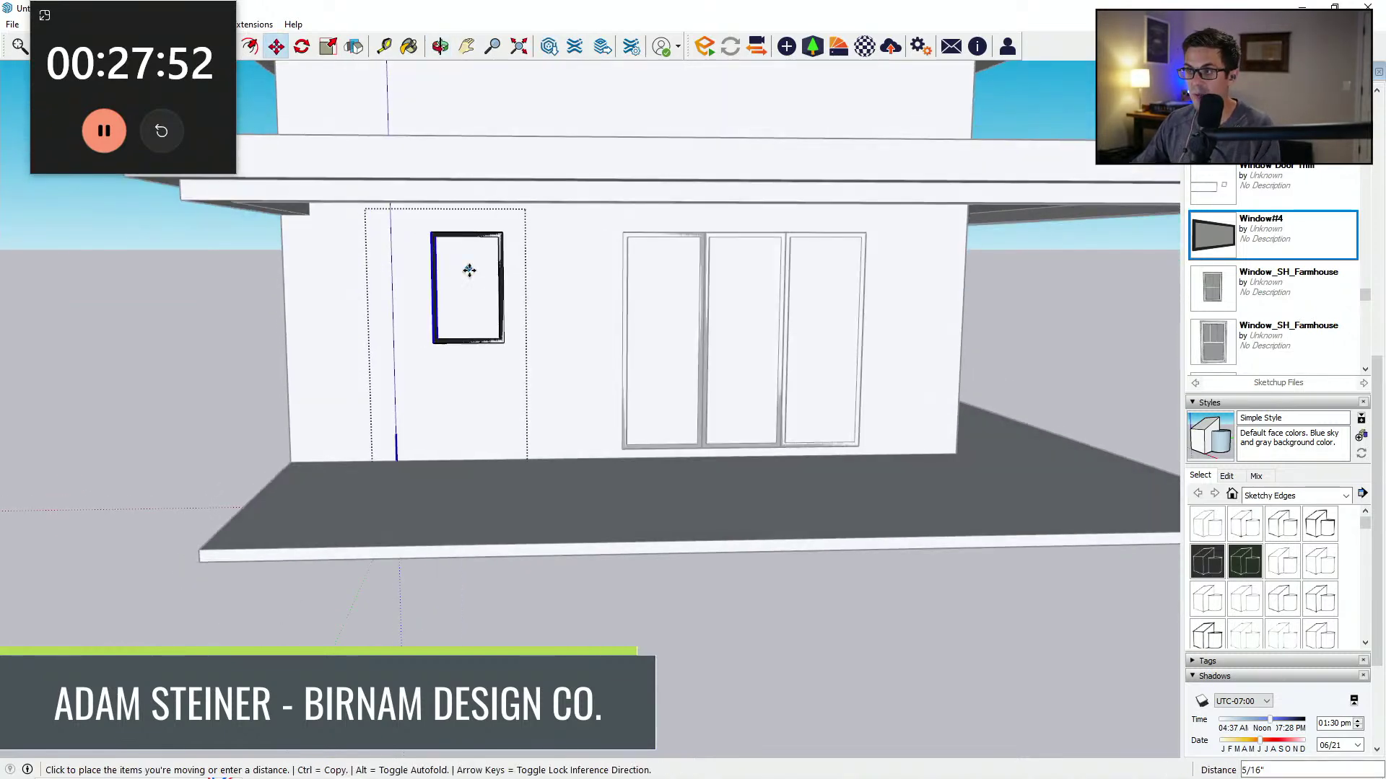
left_click(469, 270)
key("space")
mouse_move(572, 390)
middle_mouse_down()
mouse_move(503, 331)
mouse_move(572, 380)
middle_mouse_up()
Step: Copy the small window 2' 6" to the left so both frames adjoin
left_click(508, 341)
key("m")
middle_click_drag(511, 303, 537, 344)
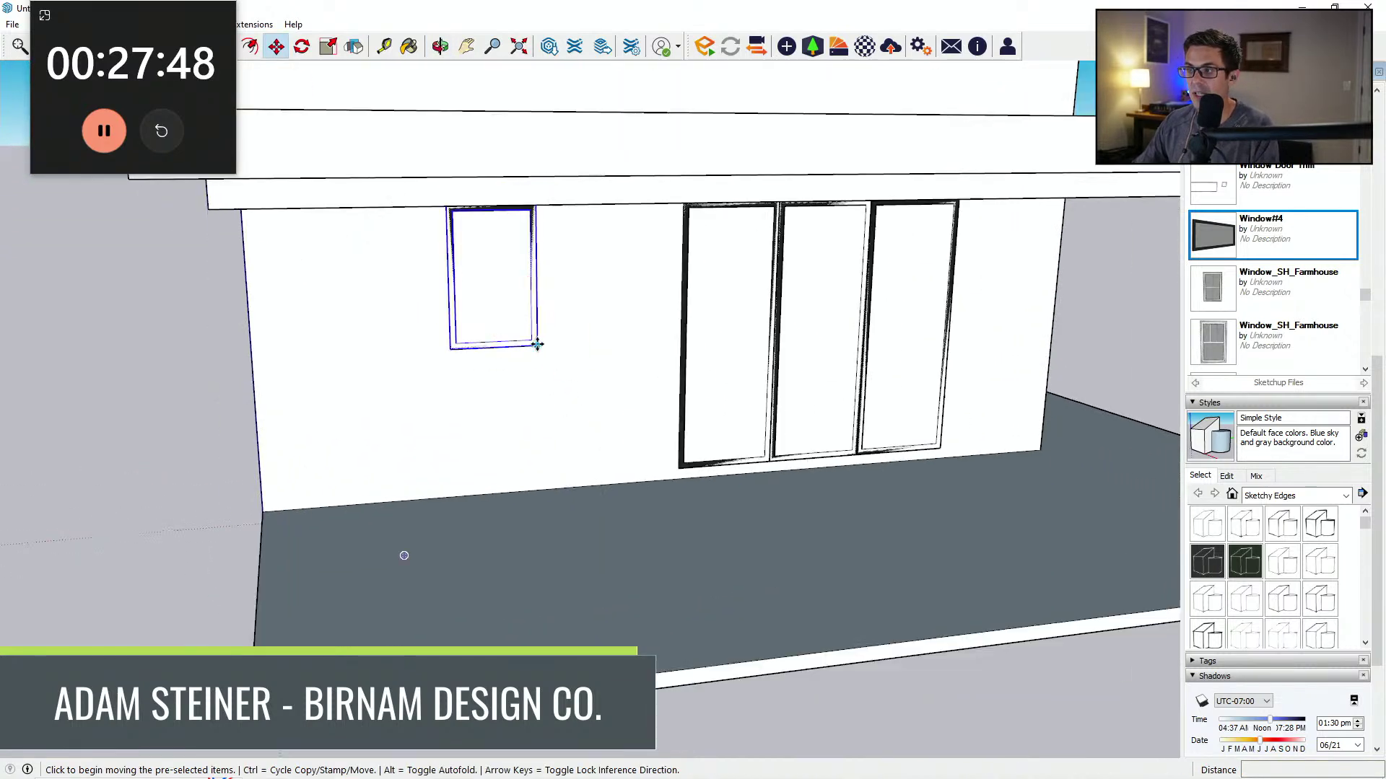
left_click(538, 345)
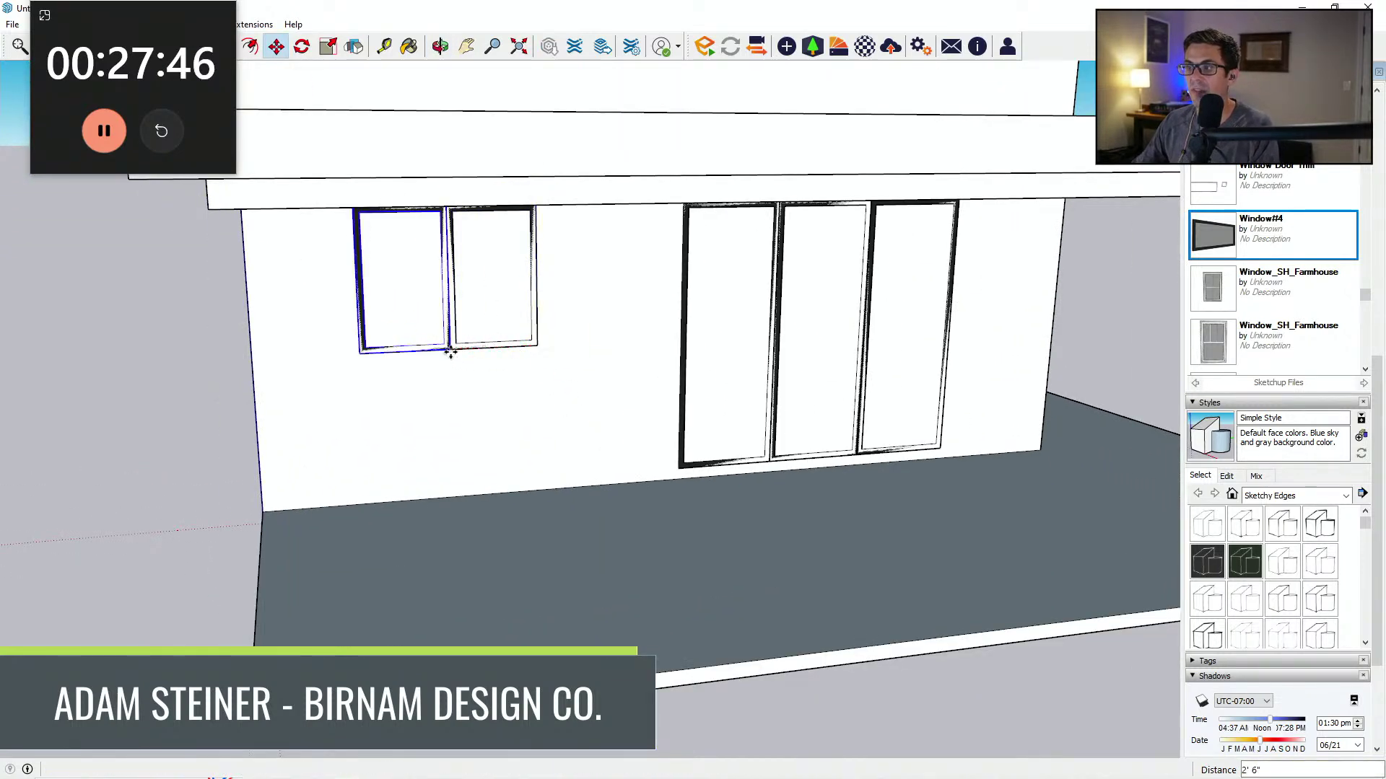
left_click(451, 352)
Step: Copy the left small window 36 inches to the right and move the copy against the right edge of the original one
left_click(450, 349)
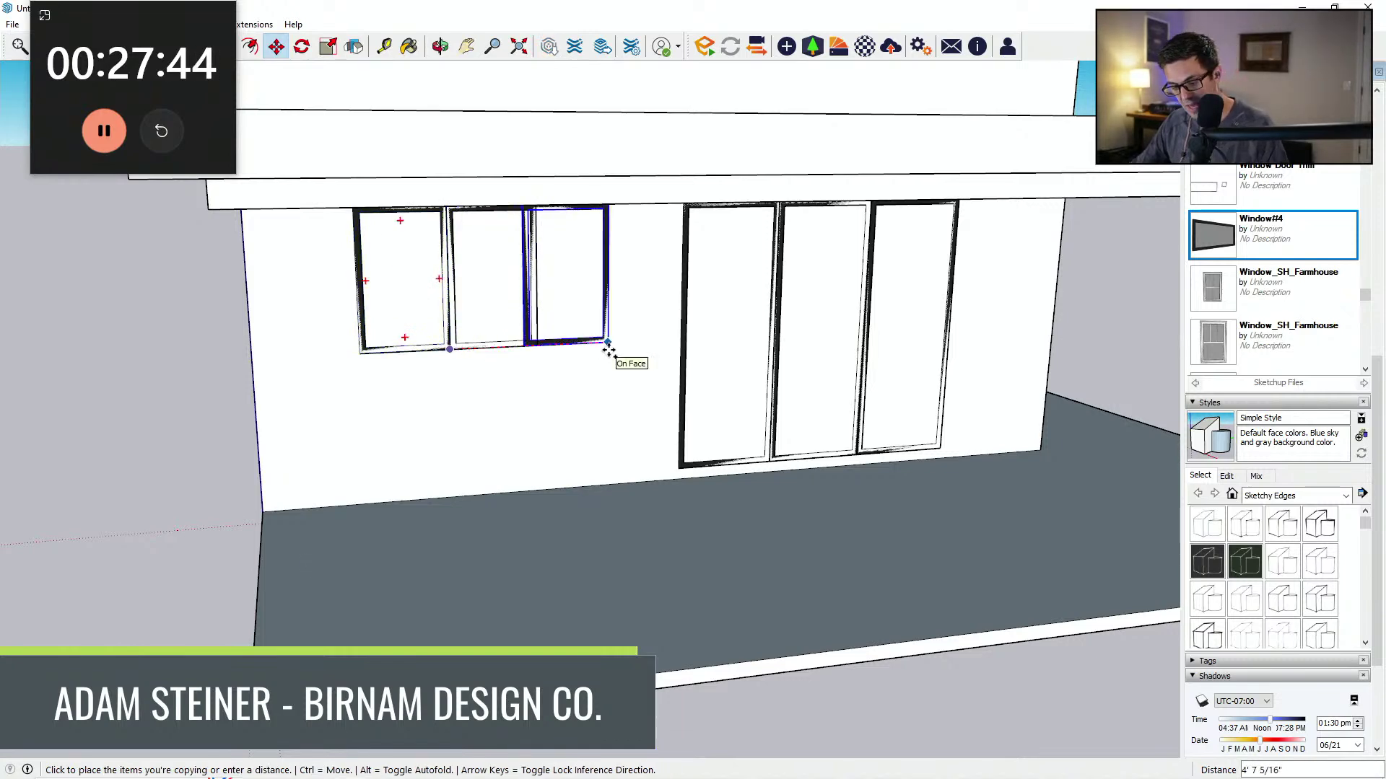
type("36")
key("Return")
left_click(471, 350)
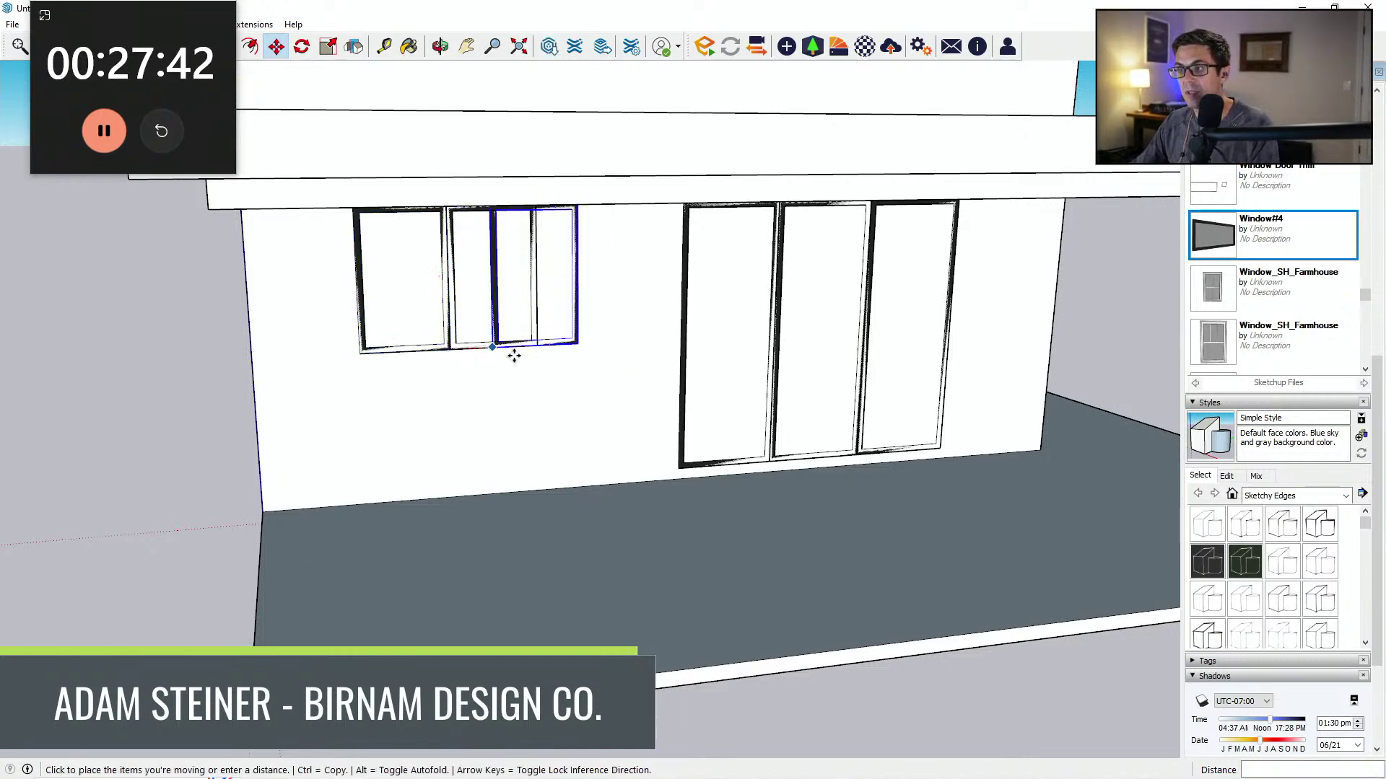
left_click(539, 348)
middle_click_drag(562, 352, 526, 318)
scroll(609, 374, "down", 2)
key("space")
scroll(608, 375, "down", 3)
scroll(526, 318, "up", 5)
scroll(497, 329, "up", 1)
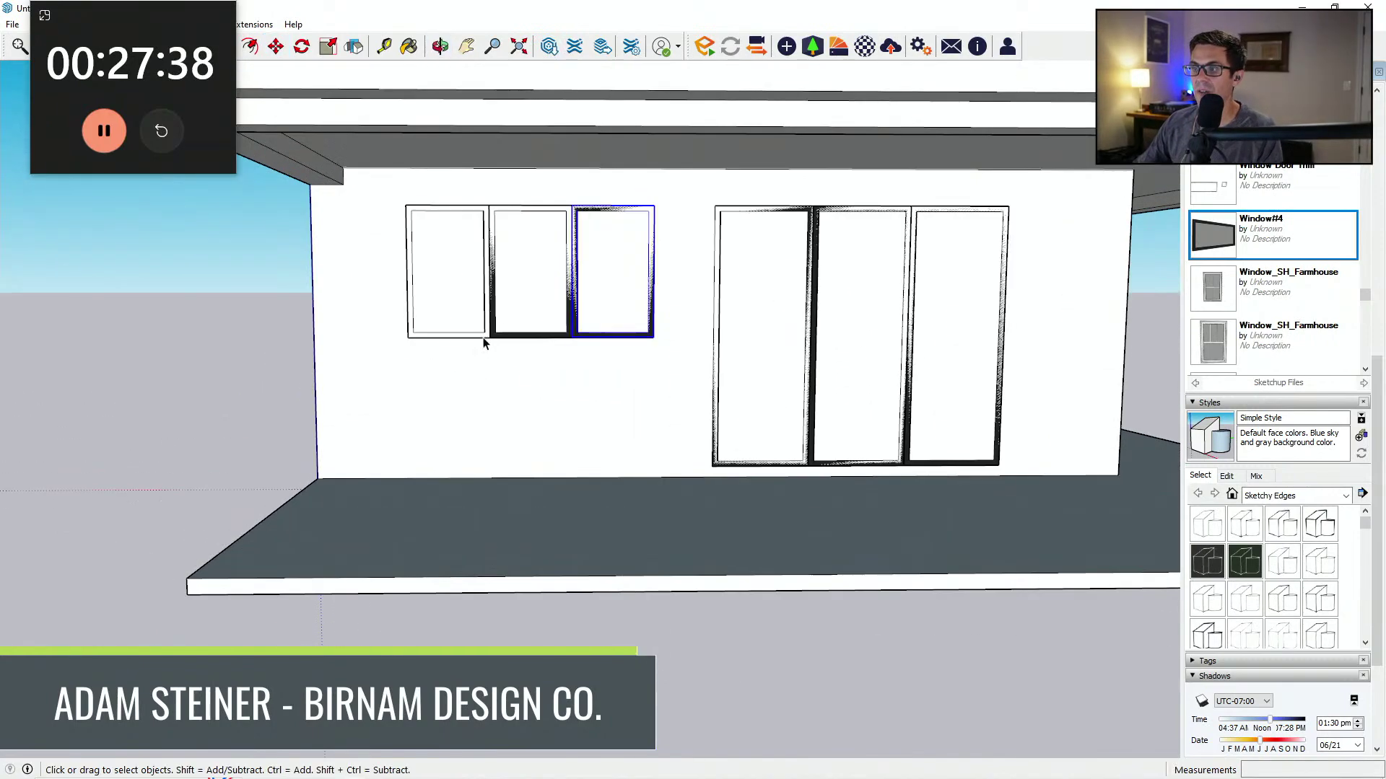
Step: Select the three small windows and move the group slightly along the front wall toward its left corner
left_click(585, 335, "ctrl")
middle_click_drag(589, 343, 606, 380)
key("m")
left_click(666, 402)
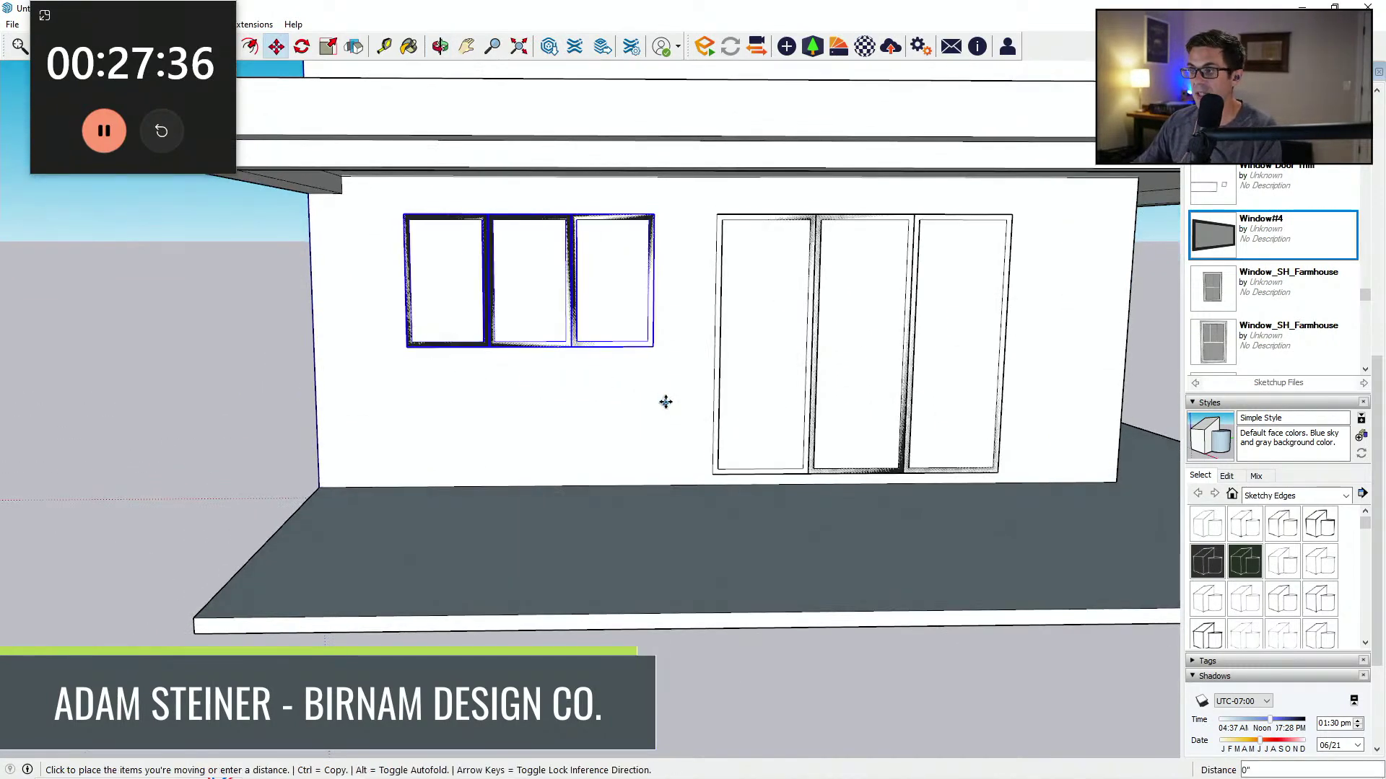
left_click(643, 405)
scroll(635, 403, "down", 6)
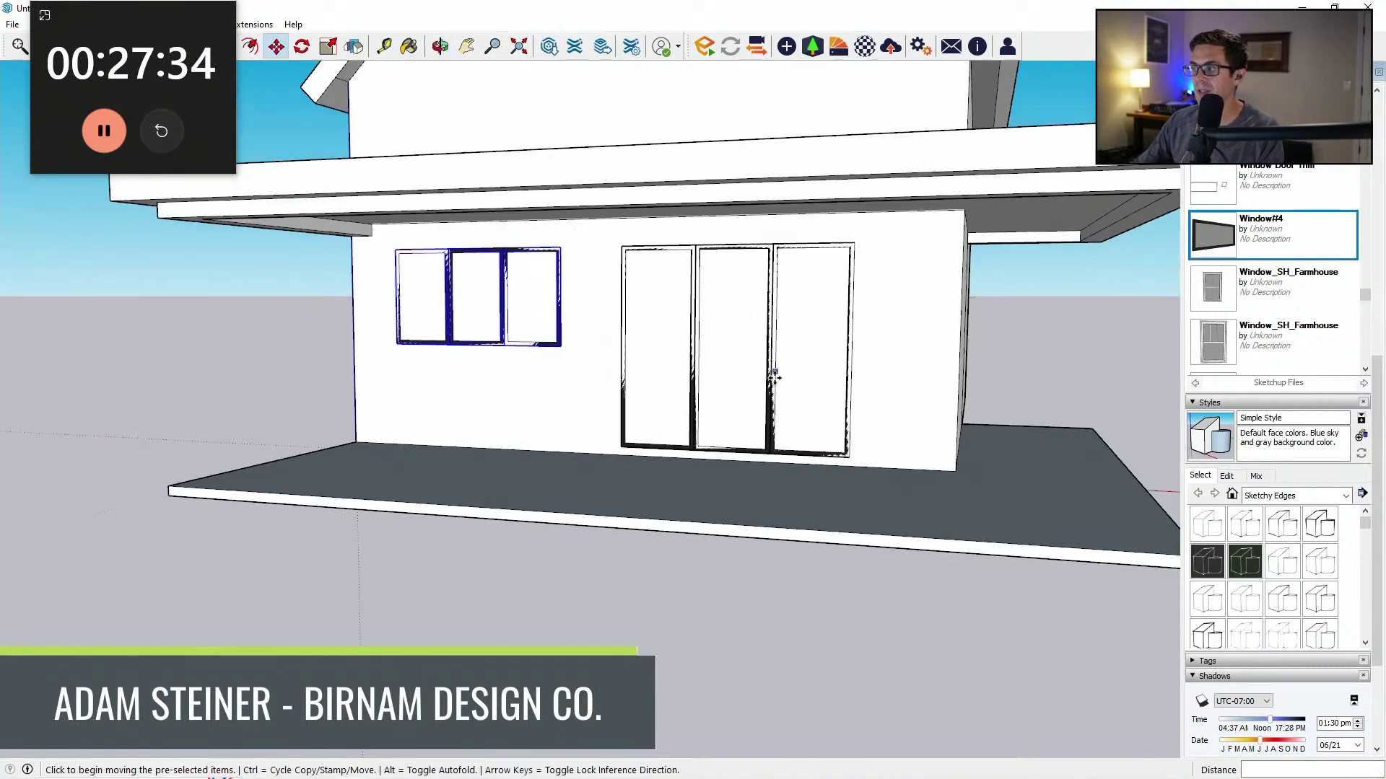
middle_click_drag(616, 399, 626, 391)
key("ctrl")
left_click(649, 404)
middle_click_drag(650, 334, 664, 306)
key("space")
scroll(727, 363, "up", 2)
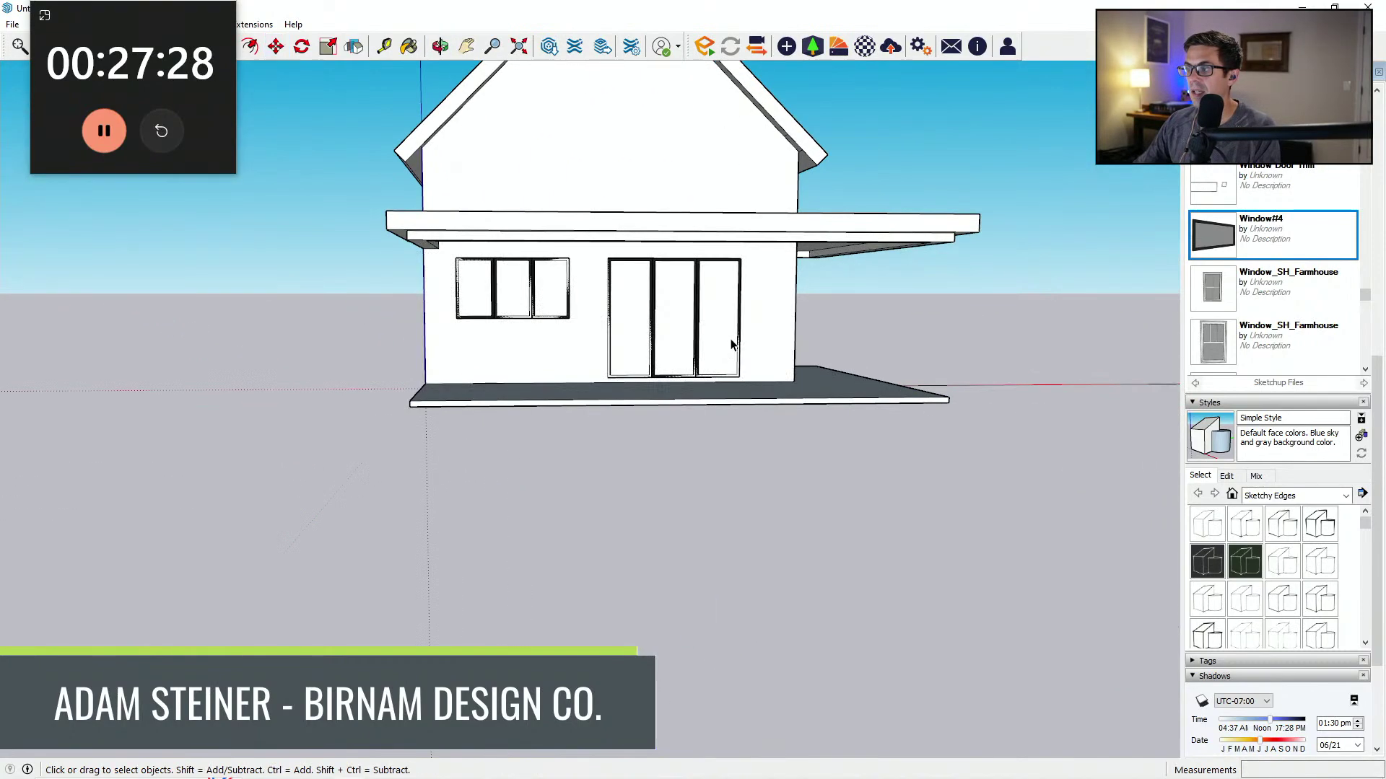
Step: Copy the rightmost tall window to the right to extend the row to four adjoining windows
middle_click_drag(741, 334, 687, 385)
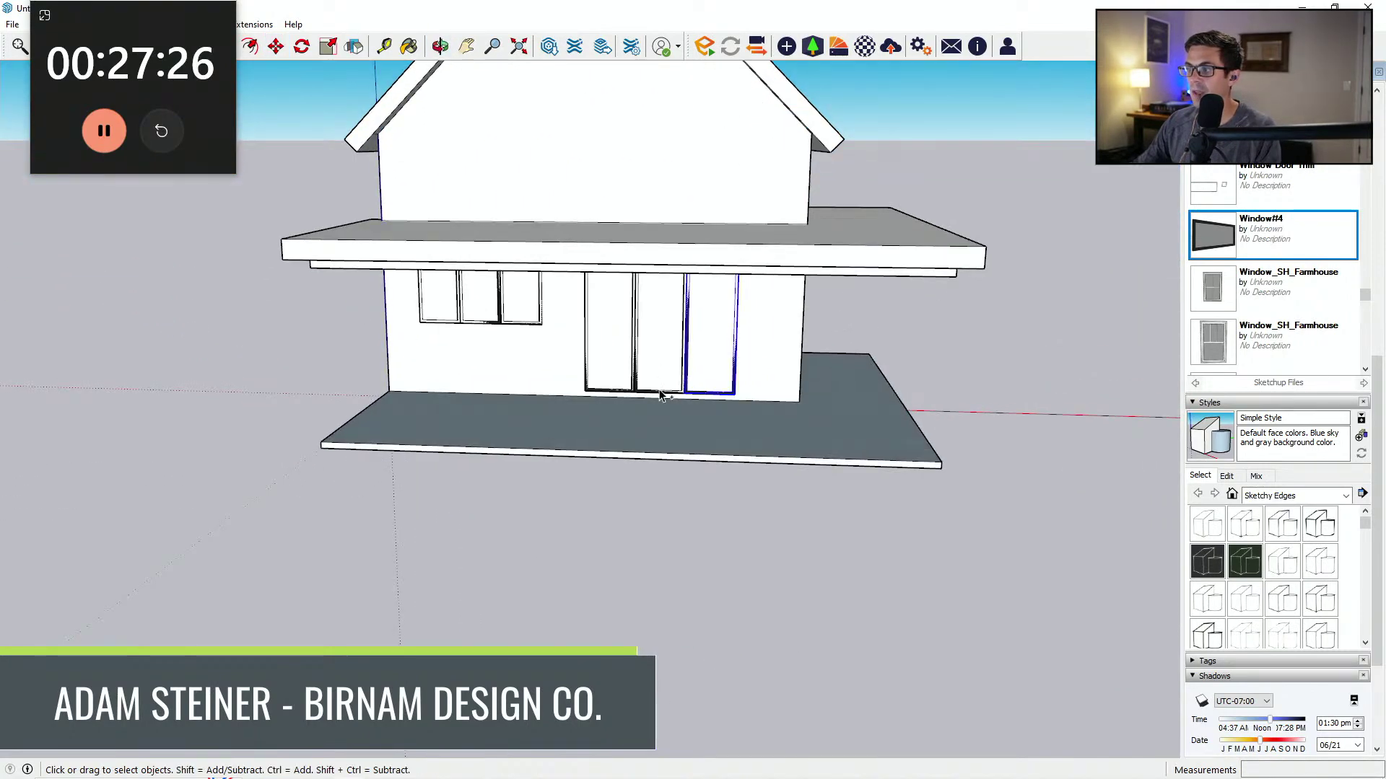
scroll(634, 383, "up", 2)
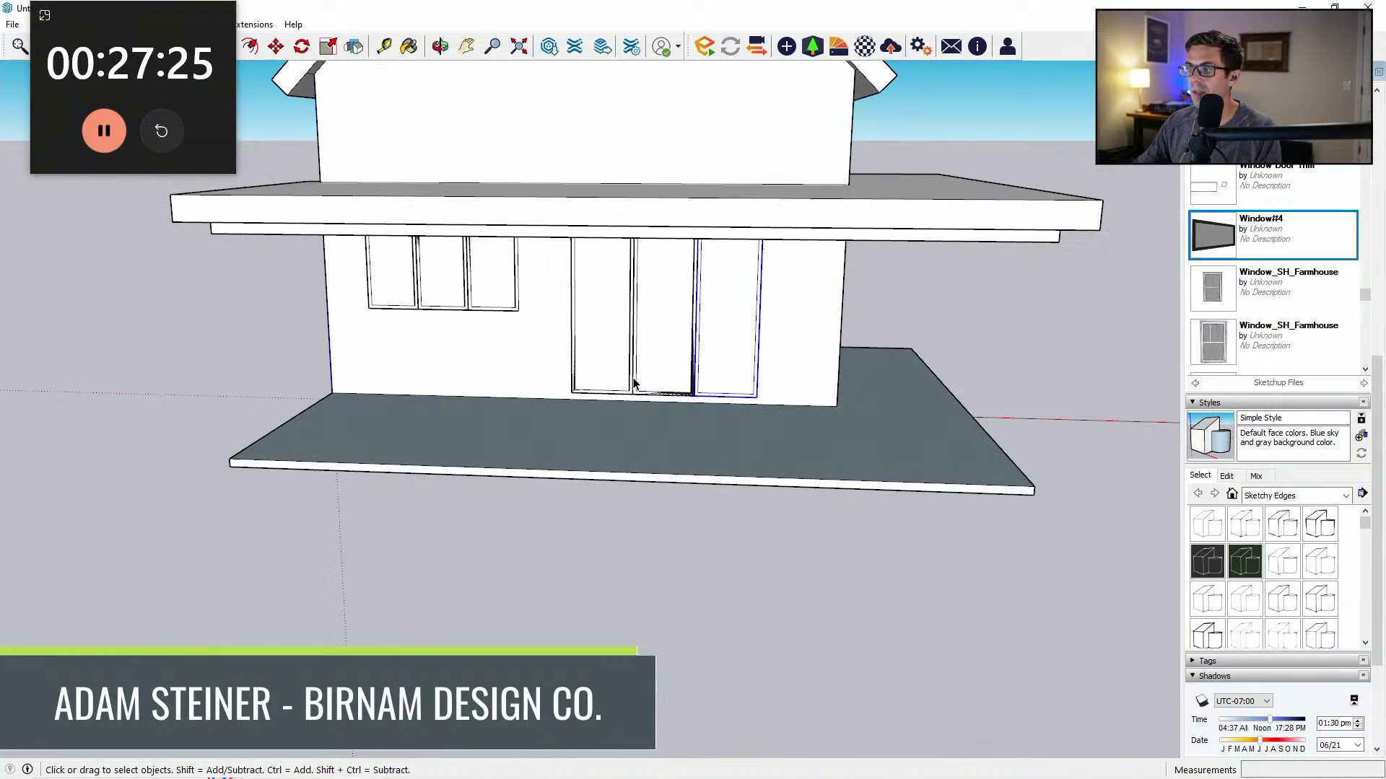
left_click(702, 400)
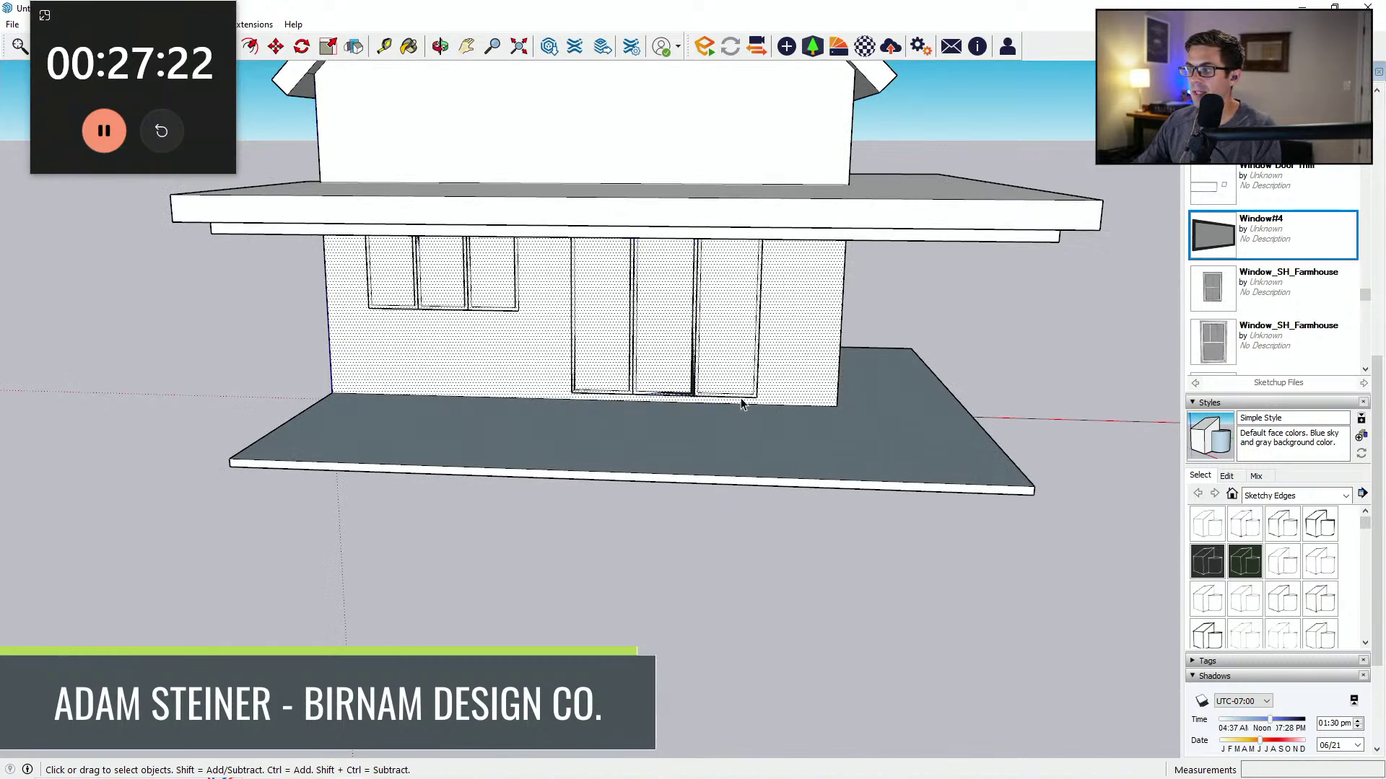
left_click(749, 397)
middle_click_drag(749, 398, 872, 332)
key("m")
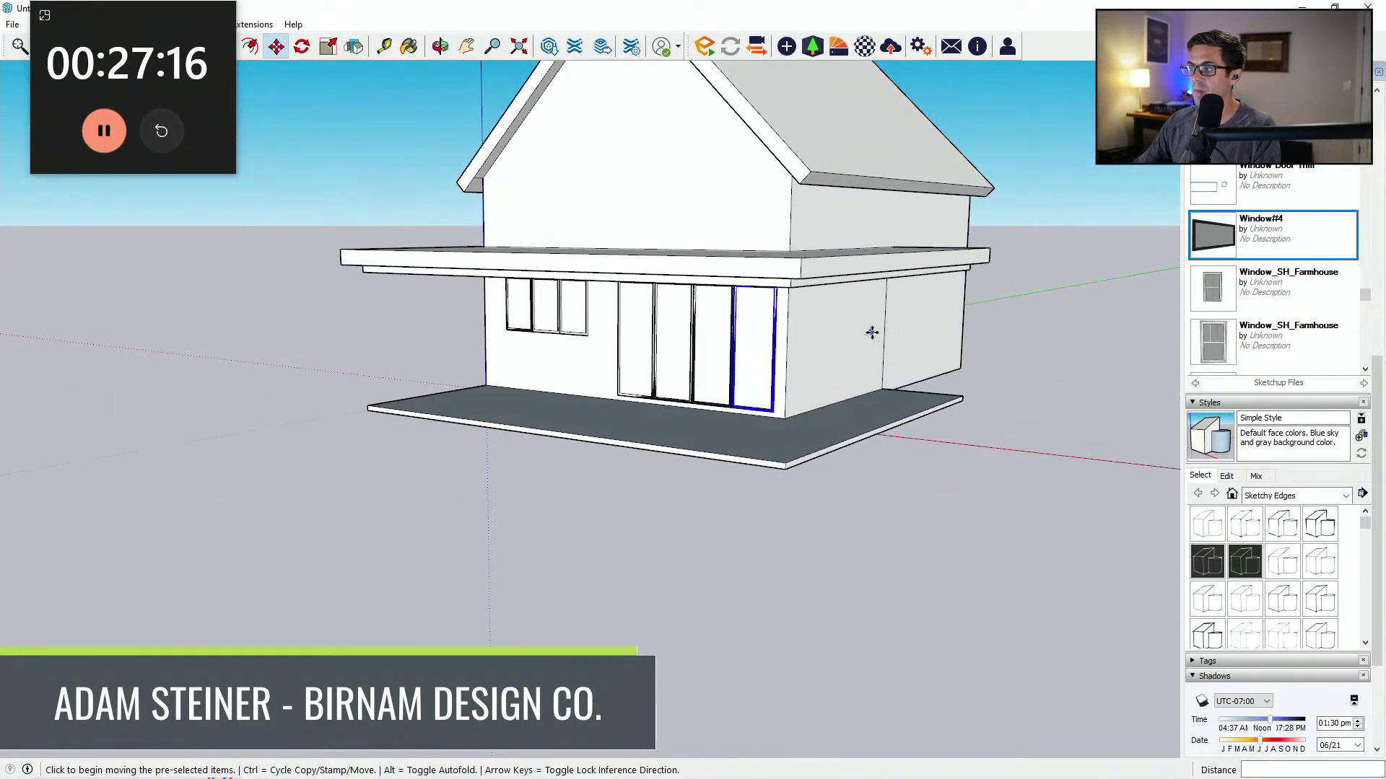
Step: Erase the stray vertical edge on the house's side wall under the porch roof
key("e")
left_click_drag(872, 328, 896, 316)
middle_click_drag(881, 339, 969, 405)
key("space")
Step: Move the four tall windows slightly away from the right corner and delete the rightmost of the three small windows
scroll(627, 399, "up", 3)
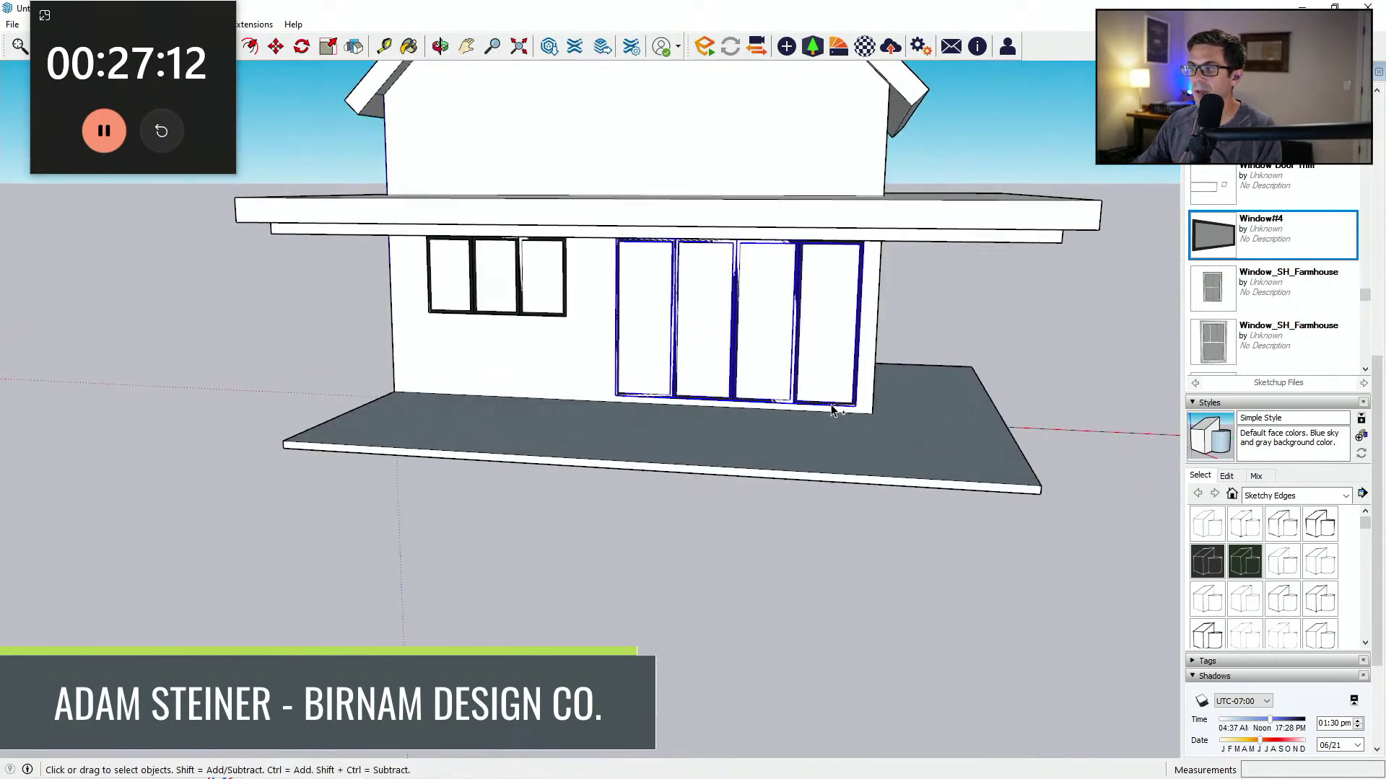
middle_click_drag(830, 368, 847, 390)
key("m")
left_click(780, 164)
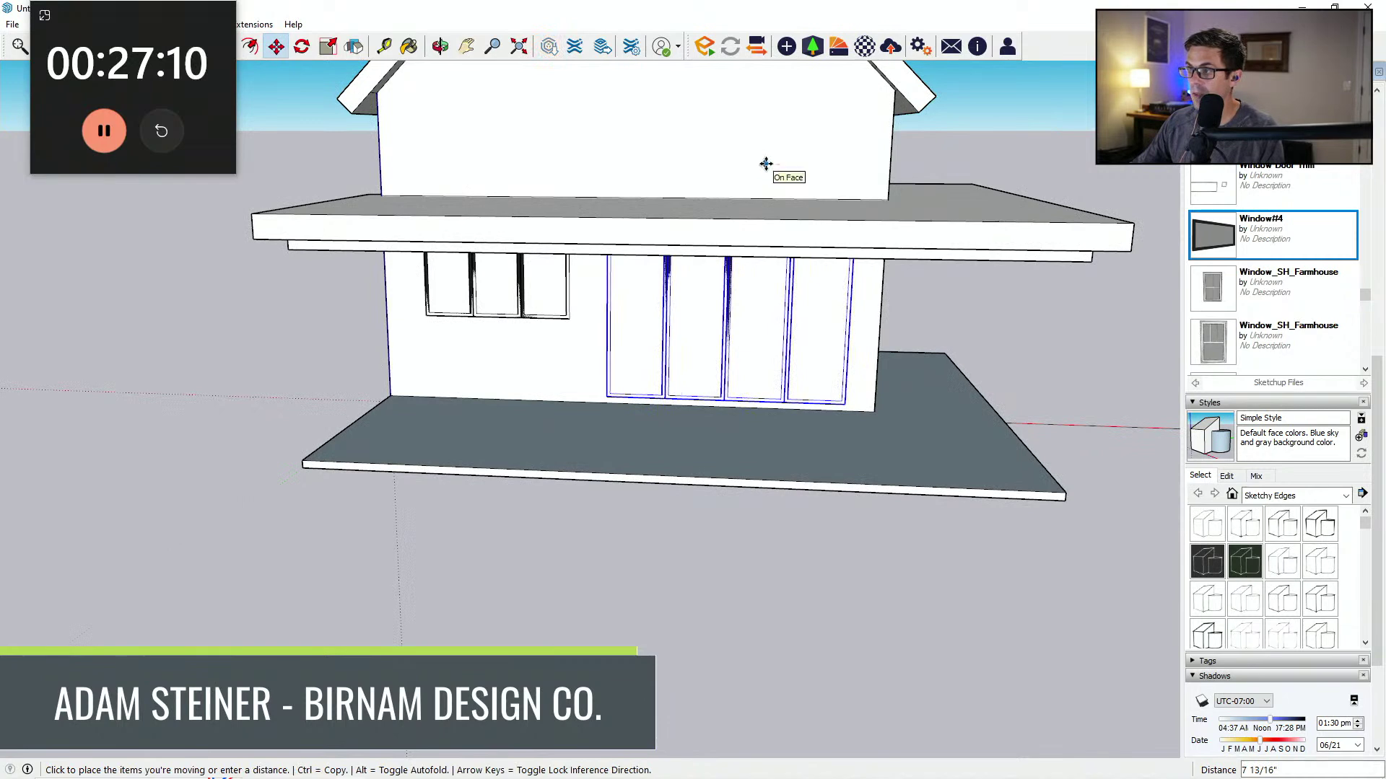
left_click(687, 266)
middle_click_drag(688, 267, 665, 393)
key("space")
scroll(687, 373, "up", 2)
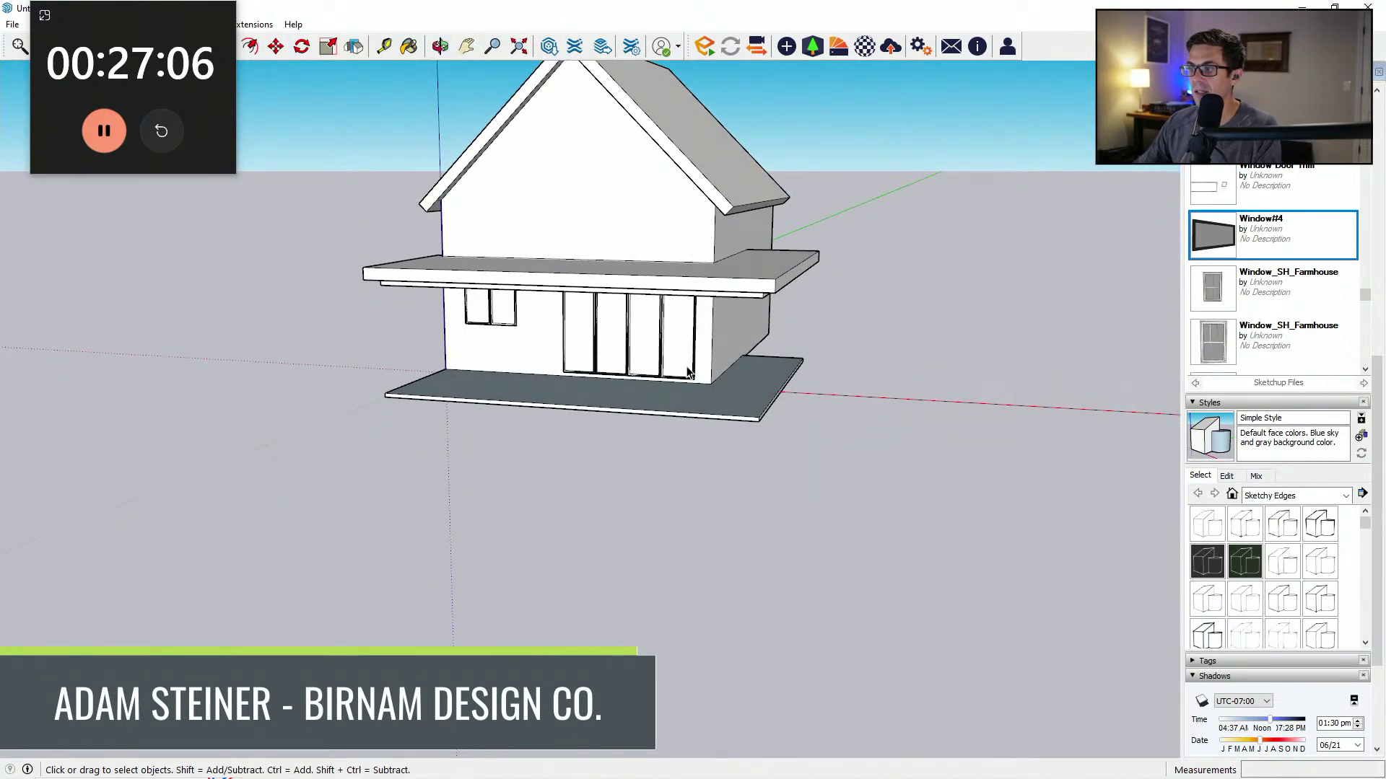
Step: Copy the rightmost tall window straight up, from the wall's base corner to where the upper wall meets the porch roof
scroll(687, 372, "up", 3)
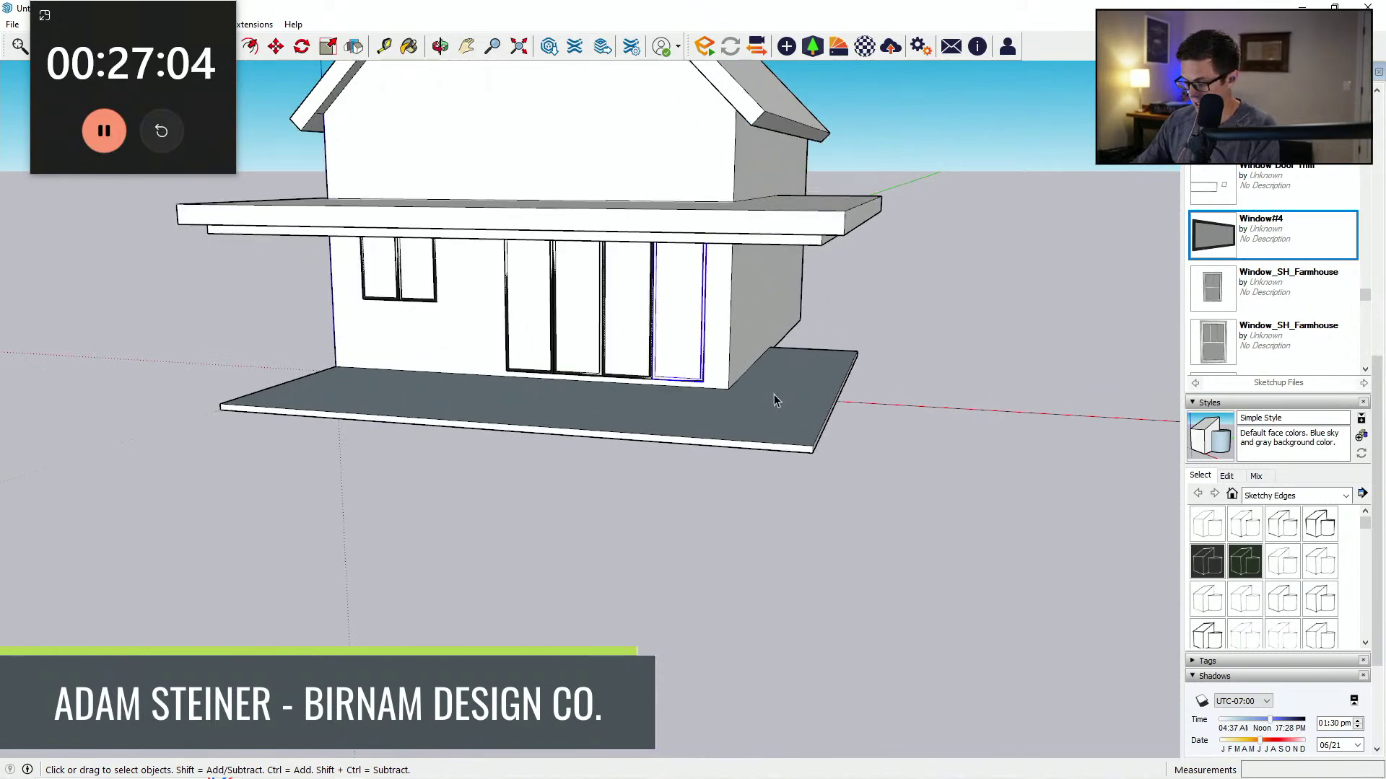
key("m")
left_click(728, 387)
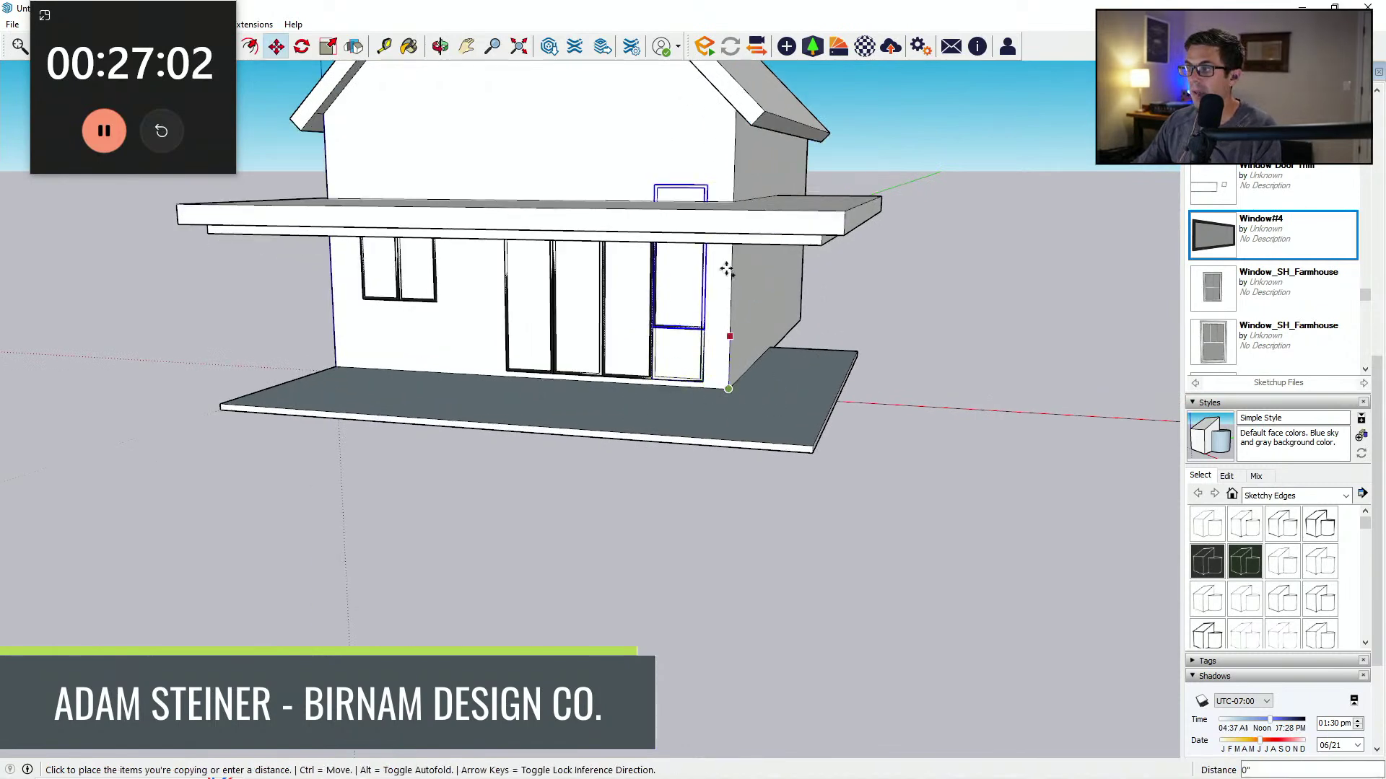
left_click(734, 202)
middle_click_drag(582, 365, 638, 365)
scroll(638, 365, "down", 3)
key("space")
Step: Make the upper window unique, lower the top of its frame by 2', and finish editing the component
scroll(668, 186, "up", 3)
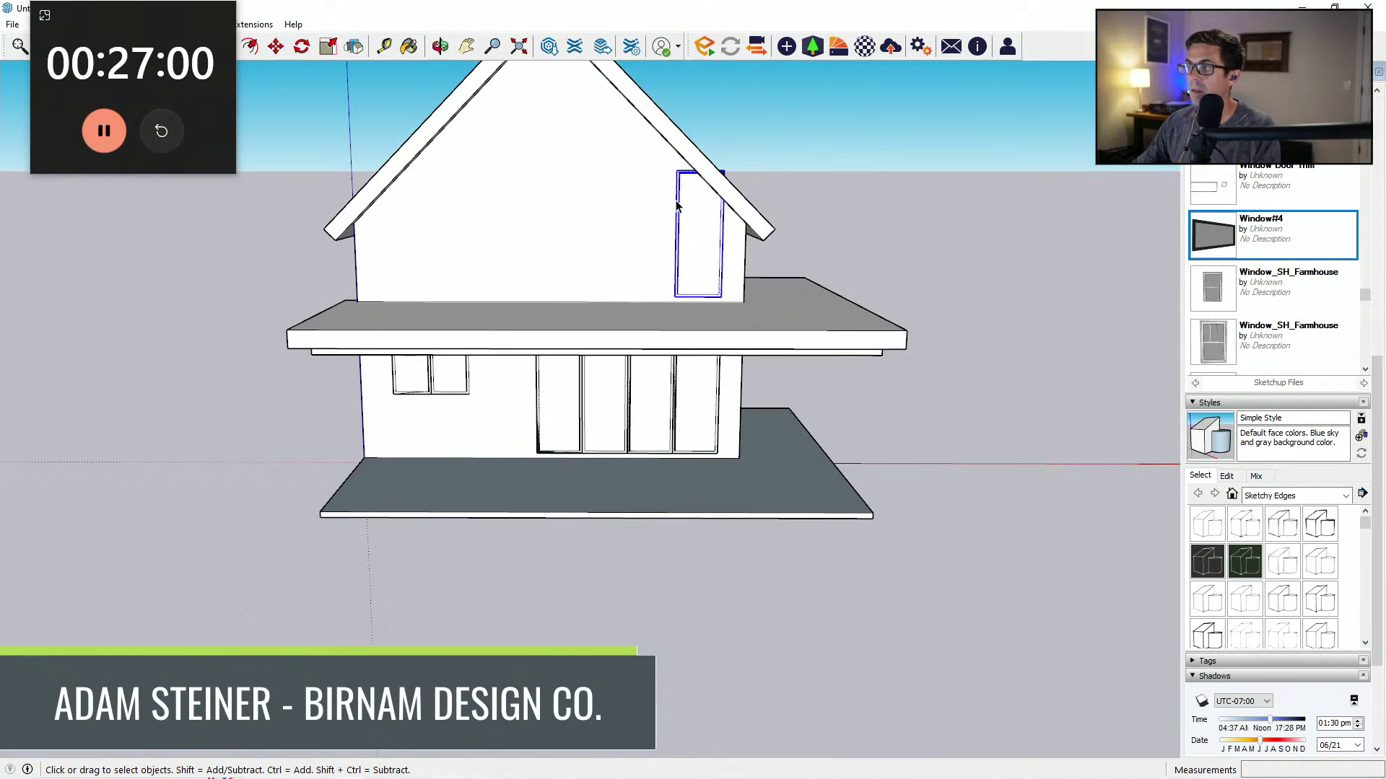
right_click(677, 206)
left_click(740, 297)
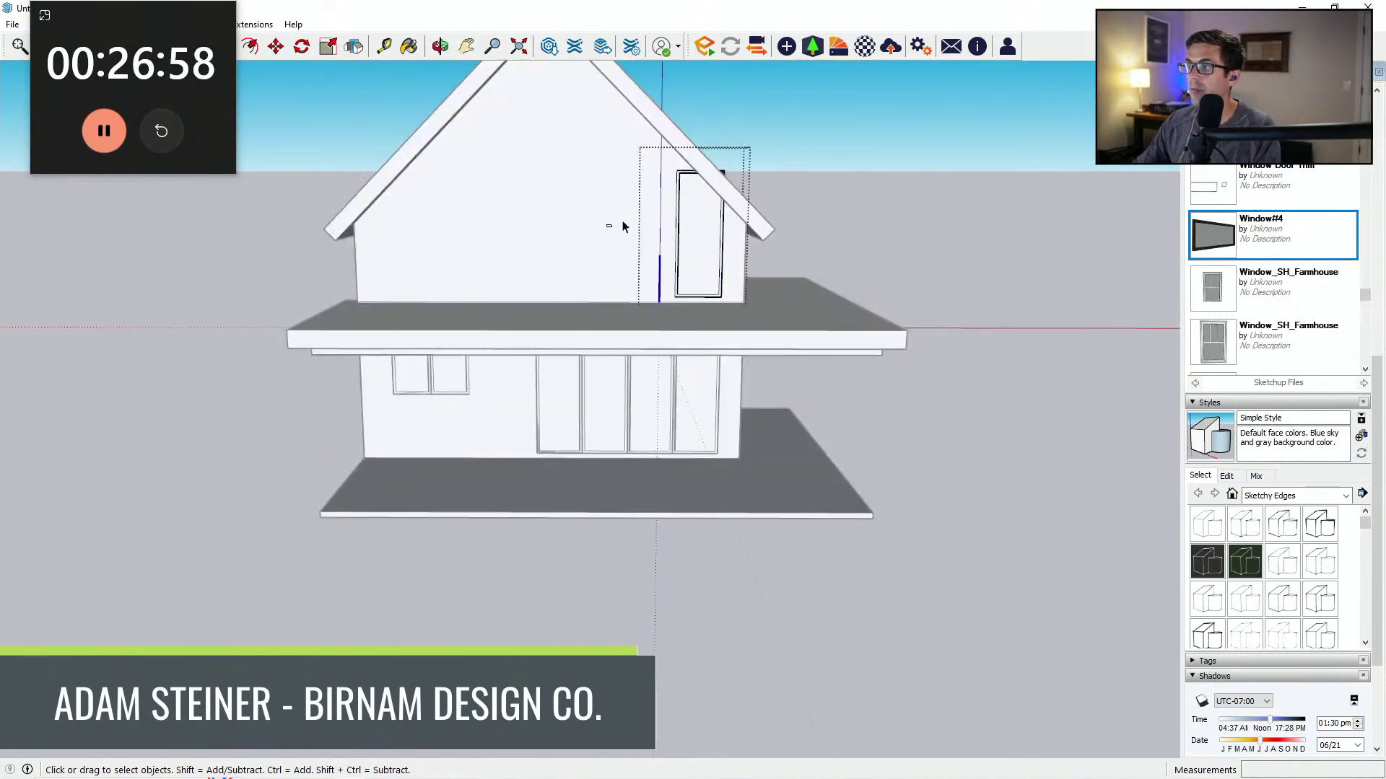
middle_click_drag(658, 240, 638, 215)
key("m")
left_click(633, 200)
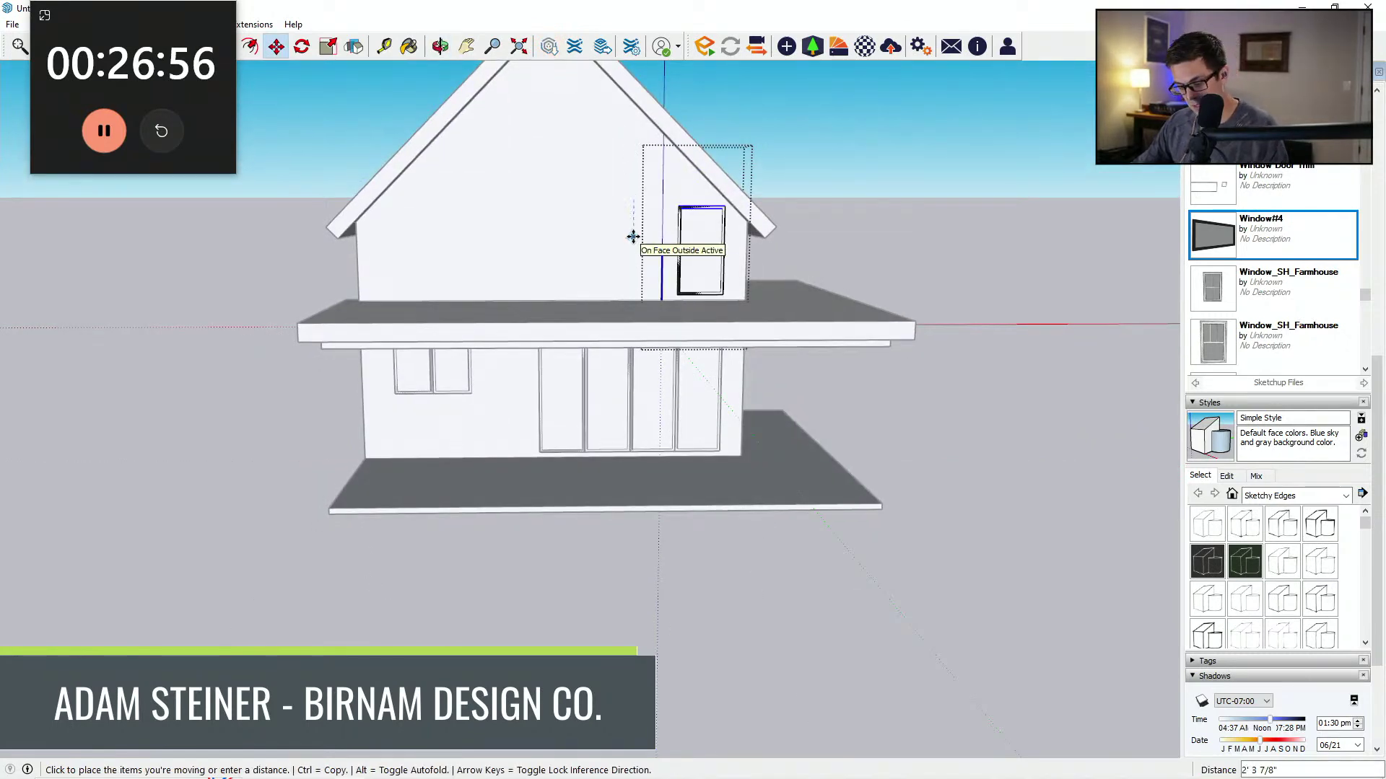
type("2")
scroll(645, 240, "up", 1)
type("'")
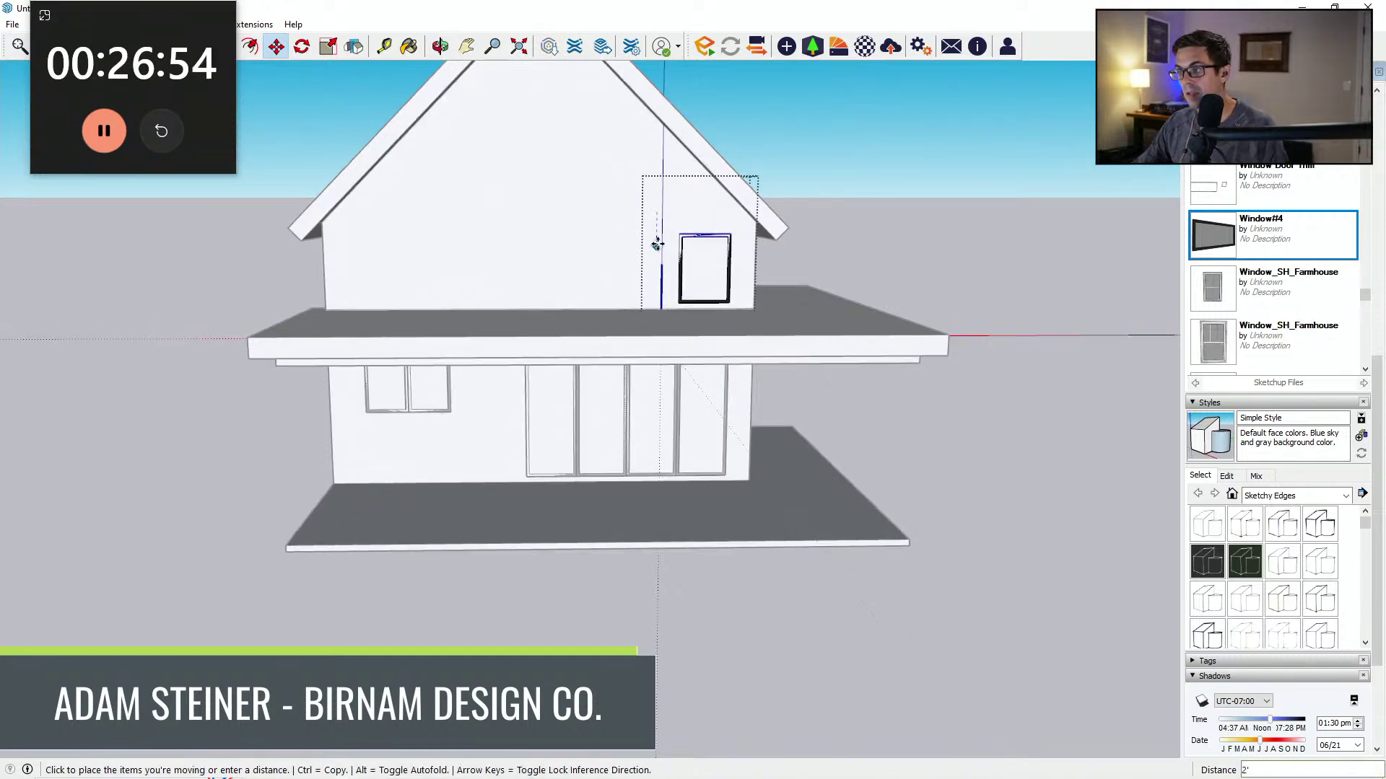
key("Return")
key("space")
left_click(651, 258)
double_click(701, 247)
scroll(713, 240, "up", 1)
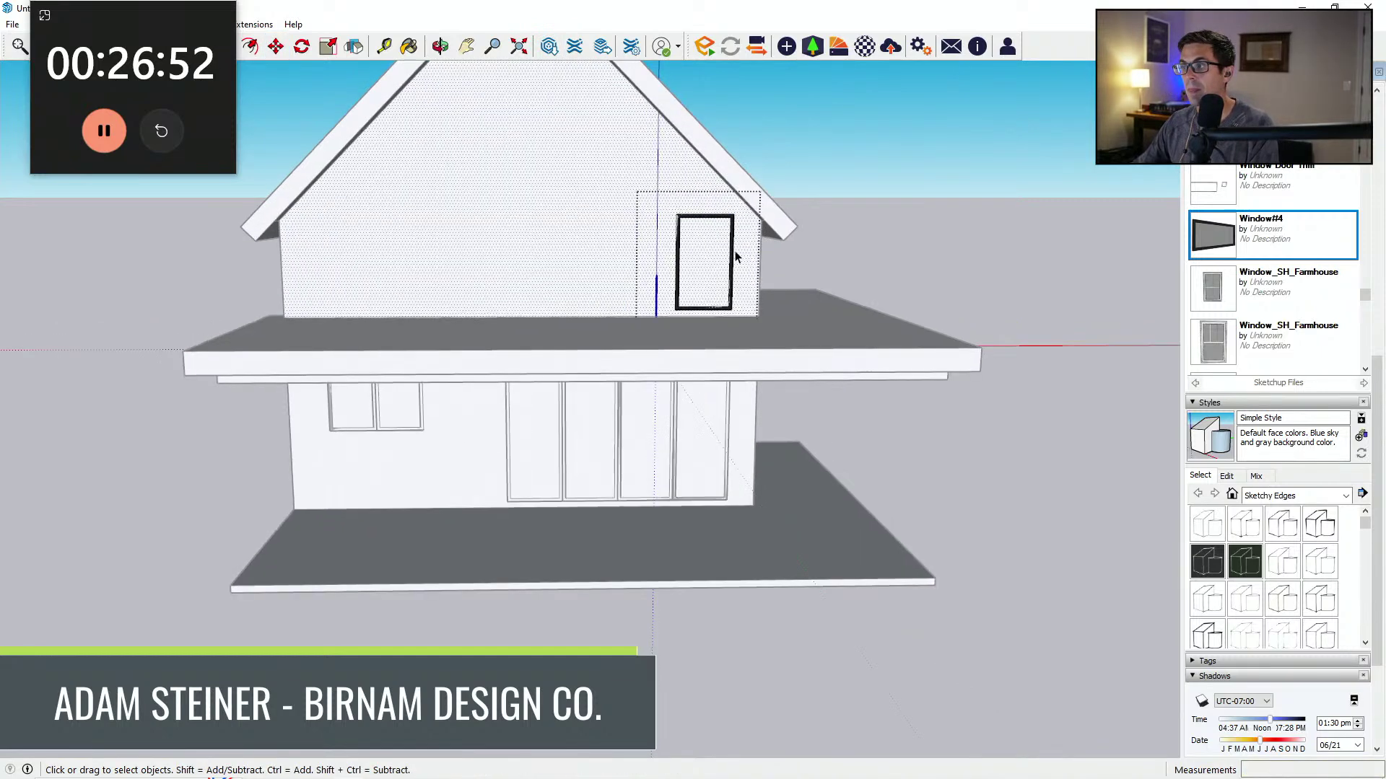
left_click(826, 231)
scroll(729, 244, "up", 1)
Step: Copy the upper window 3' to the left so the two frames adjoin
left_click(730, 241)
middle_click_drag(725, 243, 684, 267)
key("m")
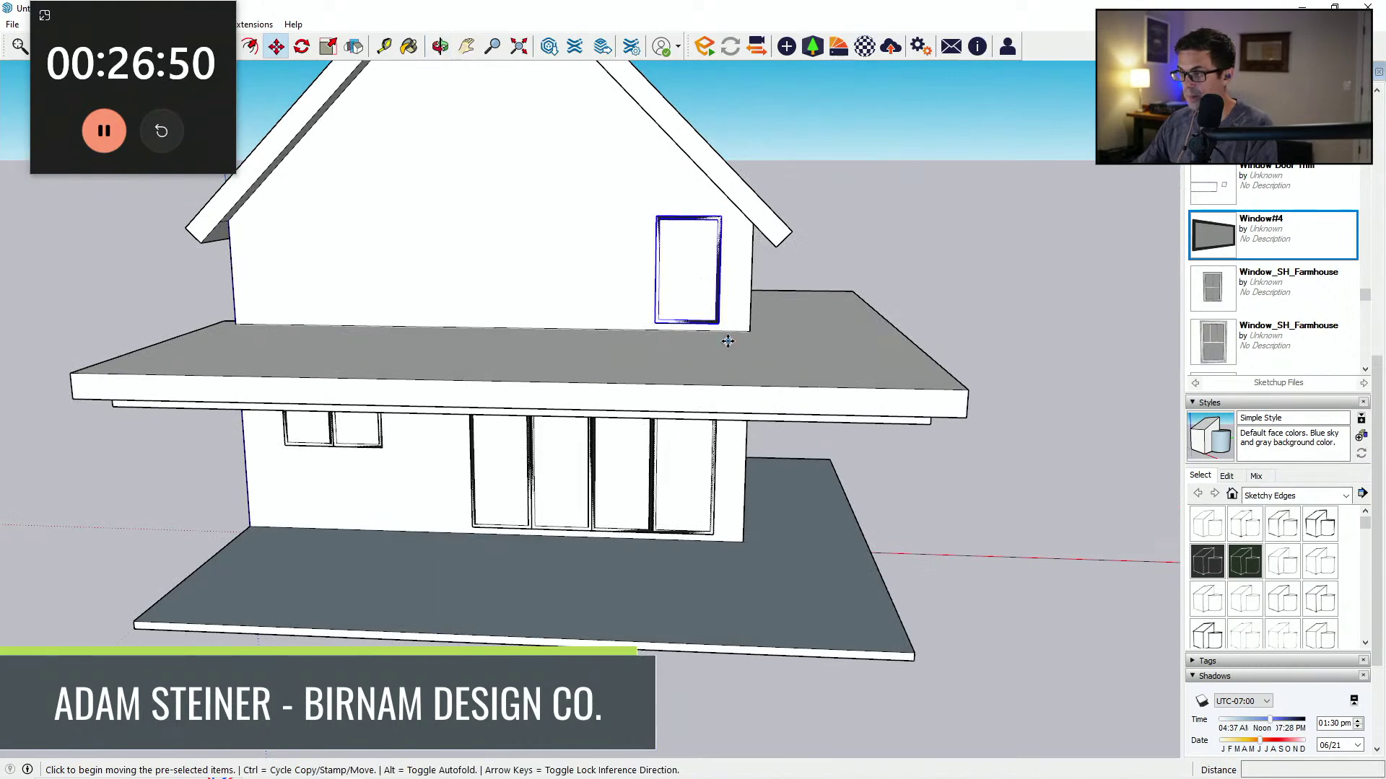
left_click(717, 321)
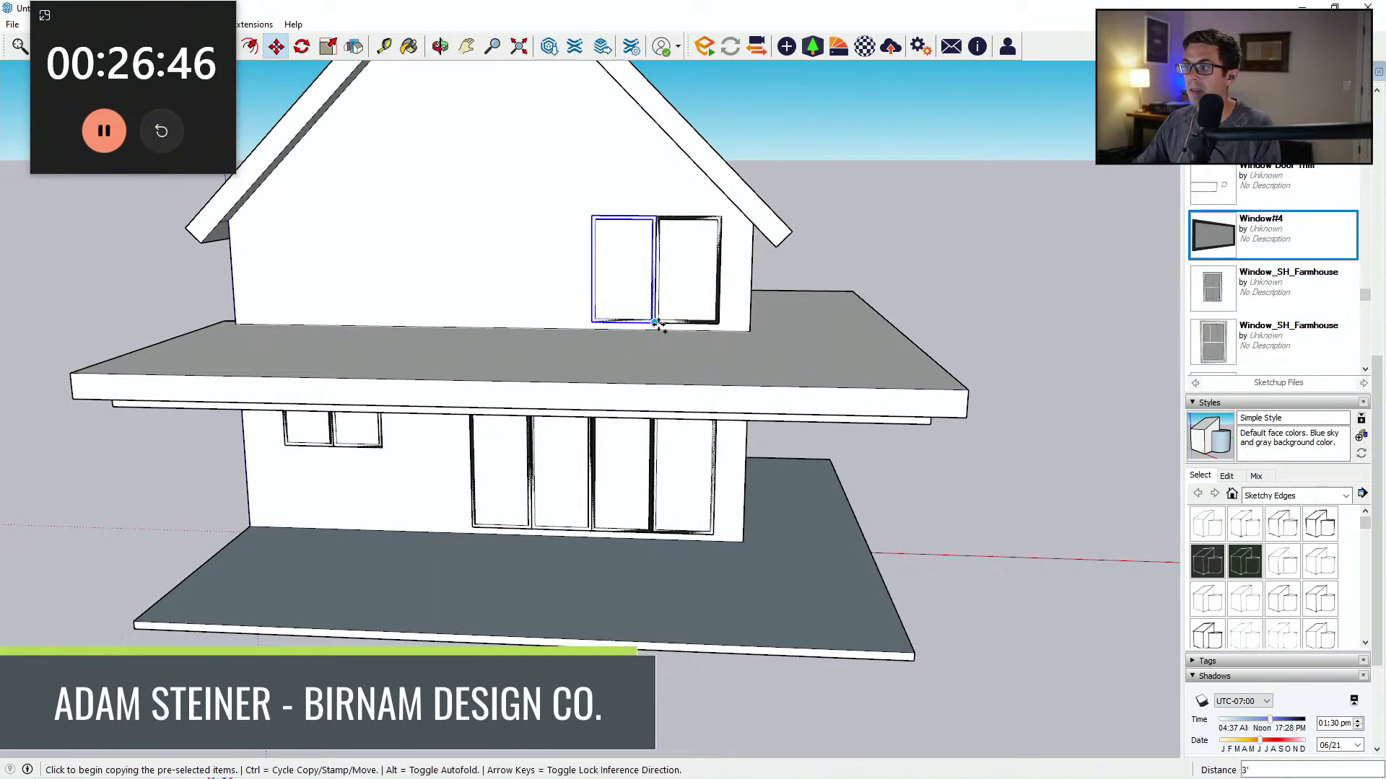
Step: Continue copying the upper-floor tall window 3' to the left until four adjoining windows form the row
key("ctrl")
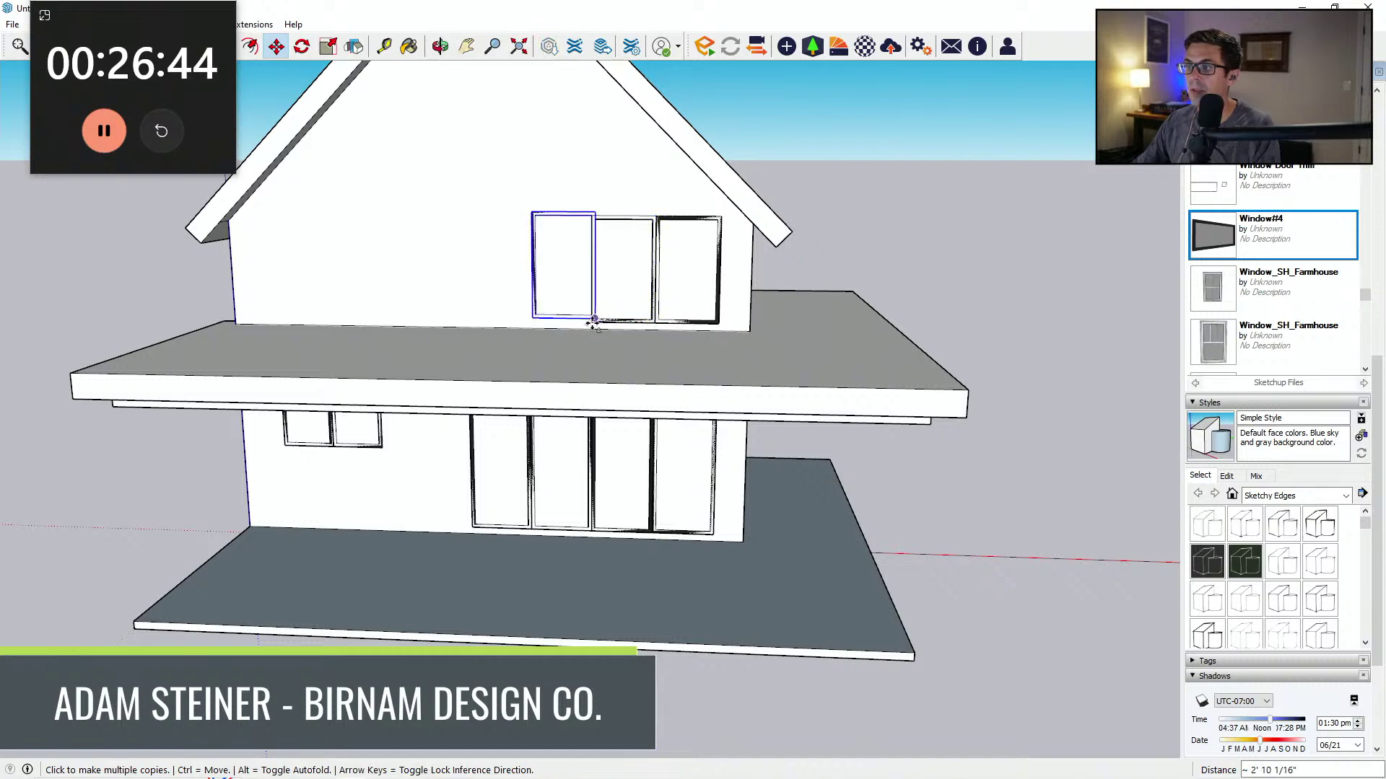
scroll(583, 321, "up", 5)
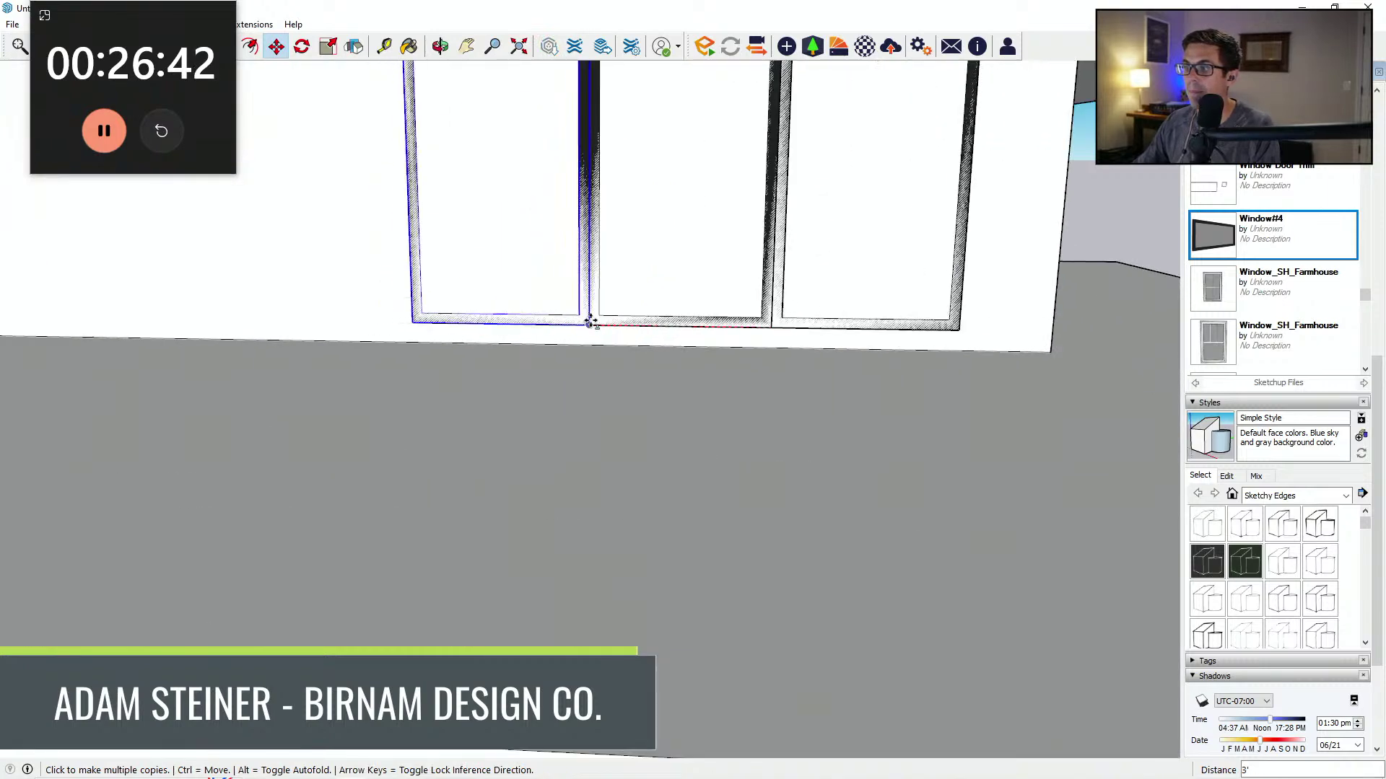
left_click(412, 323)
scroll(605, 341, "down", 8)
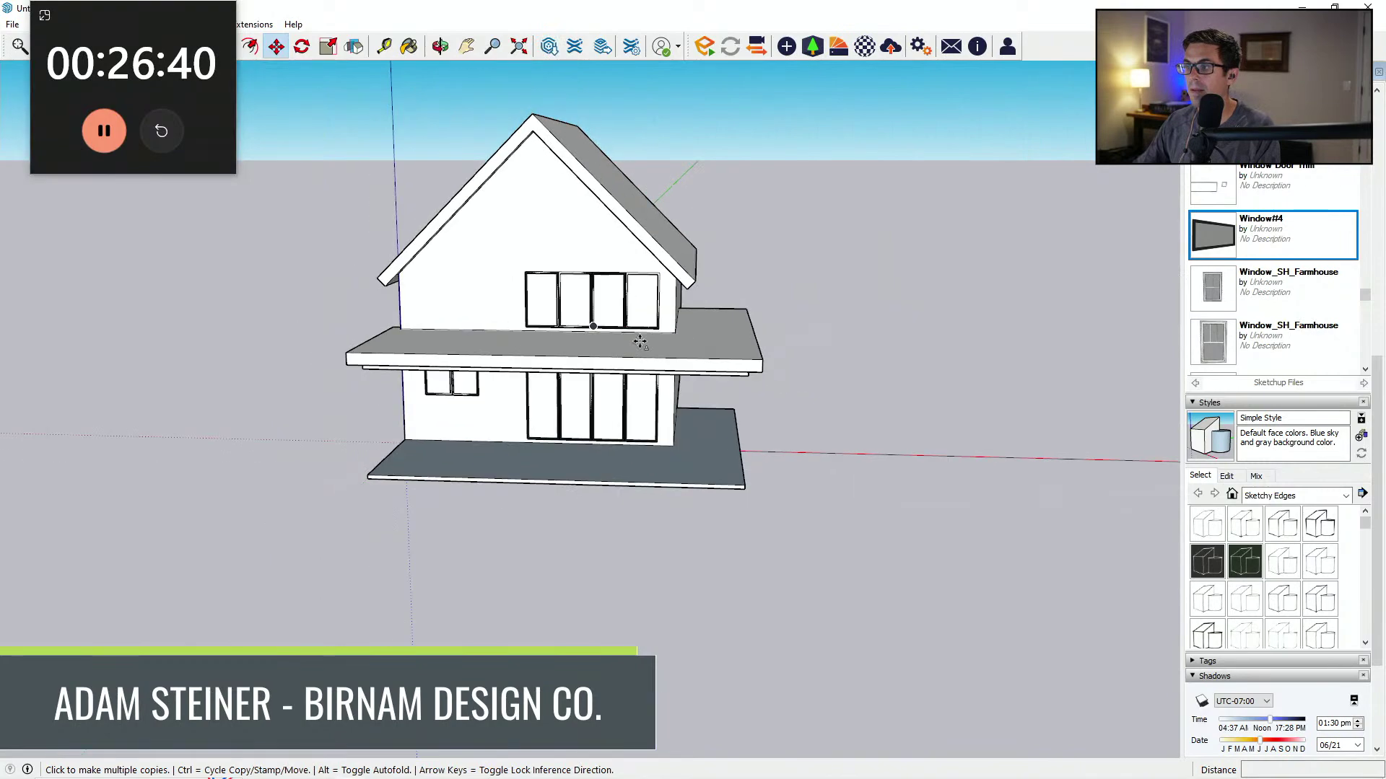
Step: Copy the two small lower-floor windows straight up so their tops align with the upper row of tall windows
mouse_move(727, 340)
middle_mouse_down()
mouse_move(726, 280)
mouse_move(664, 342)
mouse_move(609, 288)
mouse_move(625, 284)
mouse_move(597, 325)
mouse_move(679, 339)
mouse_move(448, 272)
middle_mouse_up()
scroll(671, 269, "up", 3)
scroll(671, 272, "down", 3)
scroll(457, 375, "up", 2)
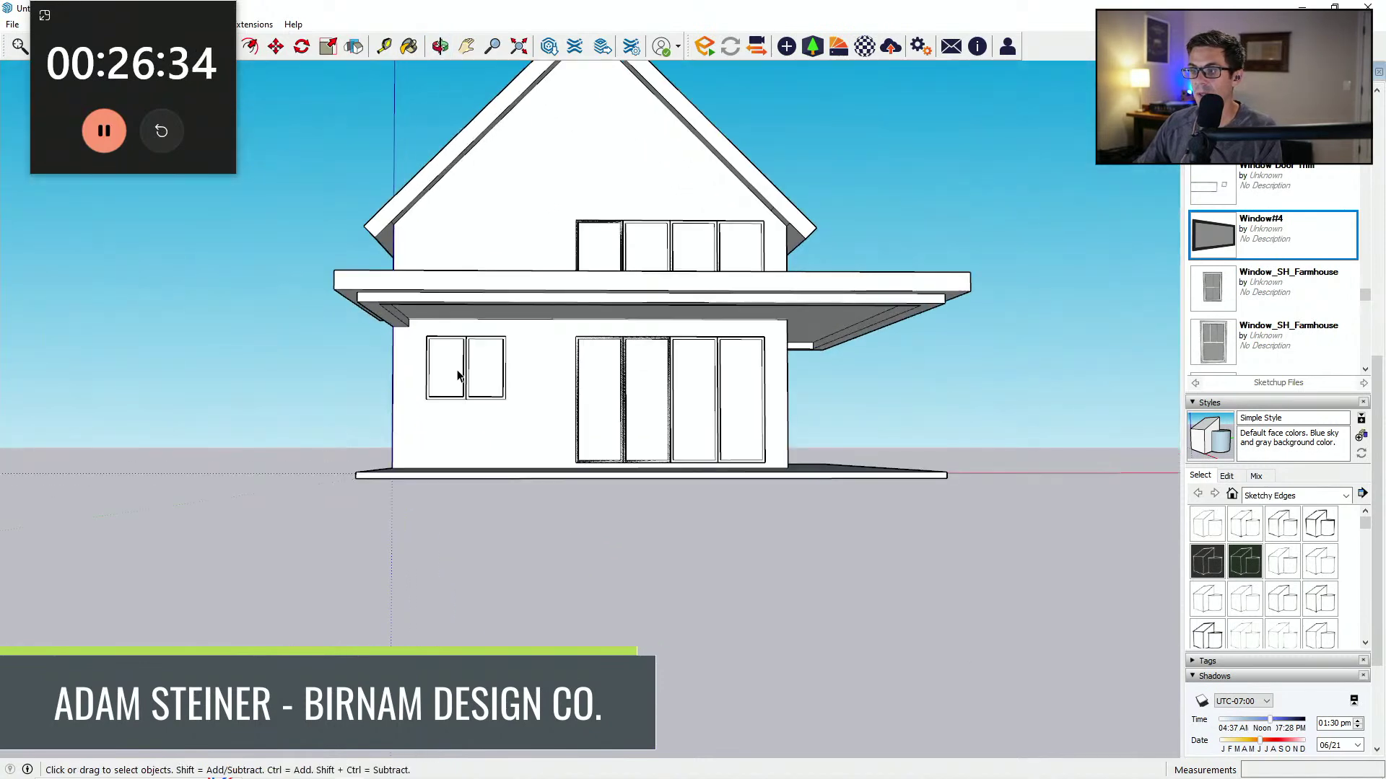
left_click(468, 385)
middle_click_drag(468, 385, 602, 368)
key("m")
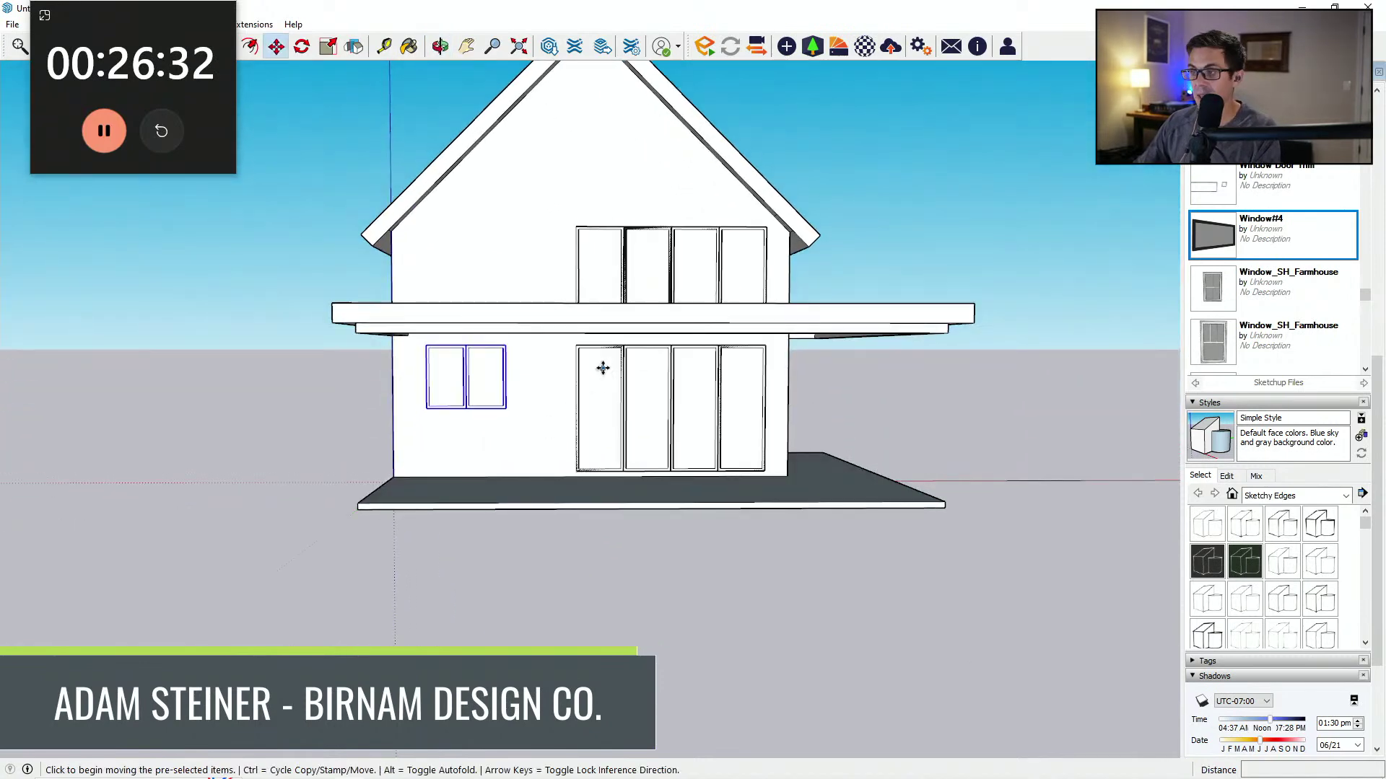
left_click(578, 345)
left_click(574, 225)
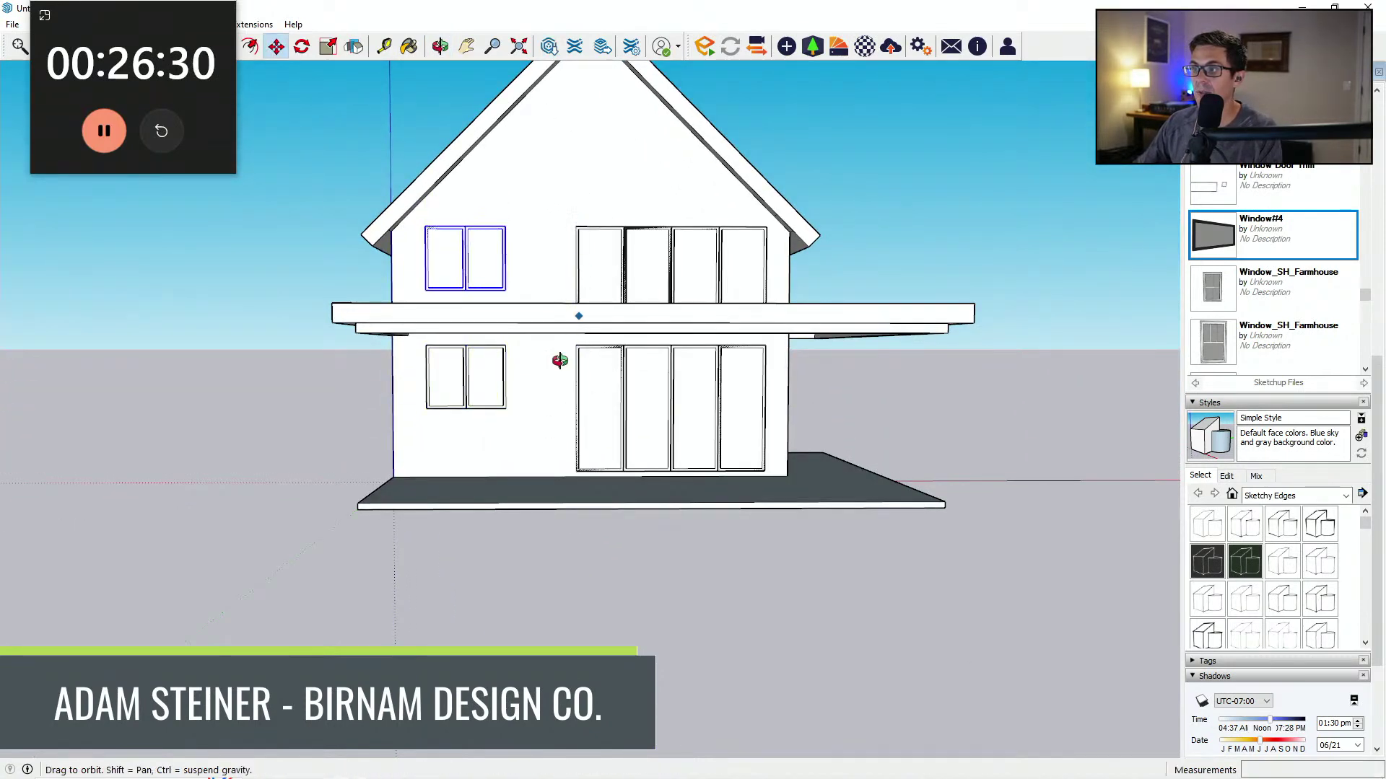
Step: Draw a vertical line on the front wall along the small windows' right edge, from the gable roof down to the wall base
middle_click_drag(574, 224, 679, 347)
scroll(513, 323, "up", 3)
middle_click_drag(572, 332, 469, 243)
key("l")
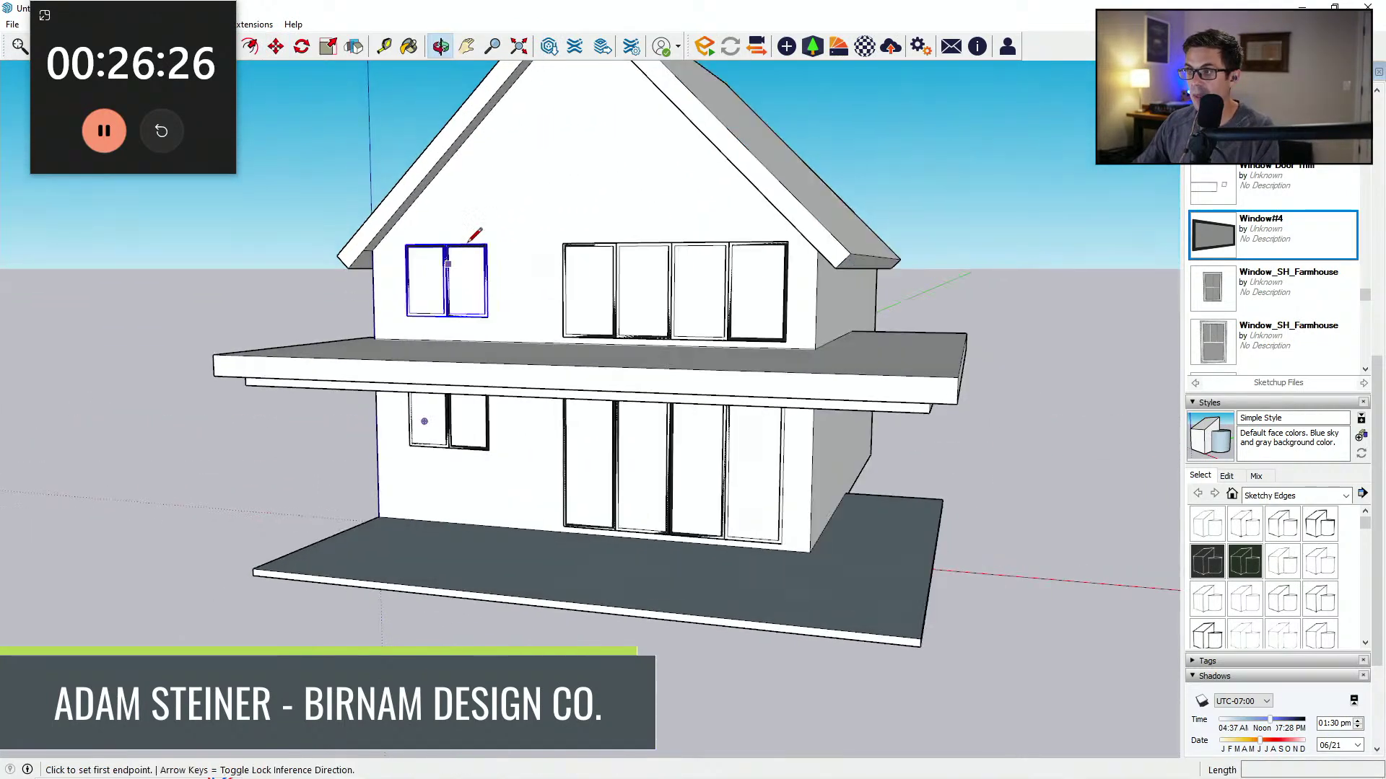
left_click(484, 244)
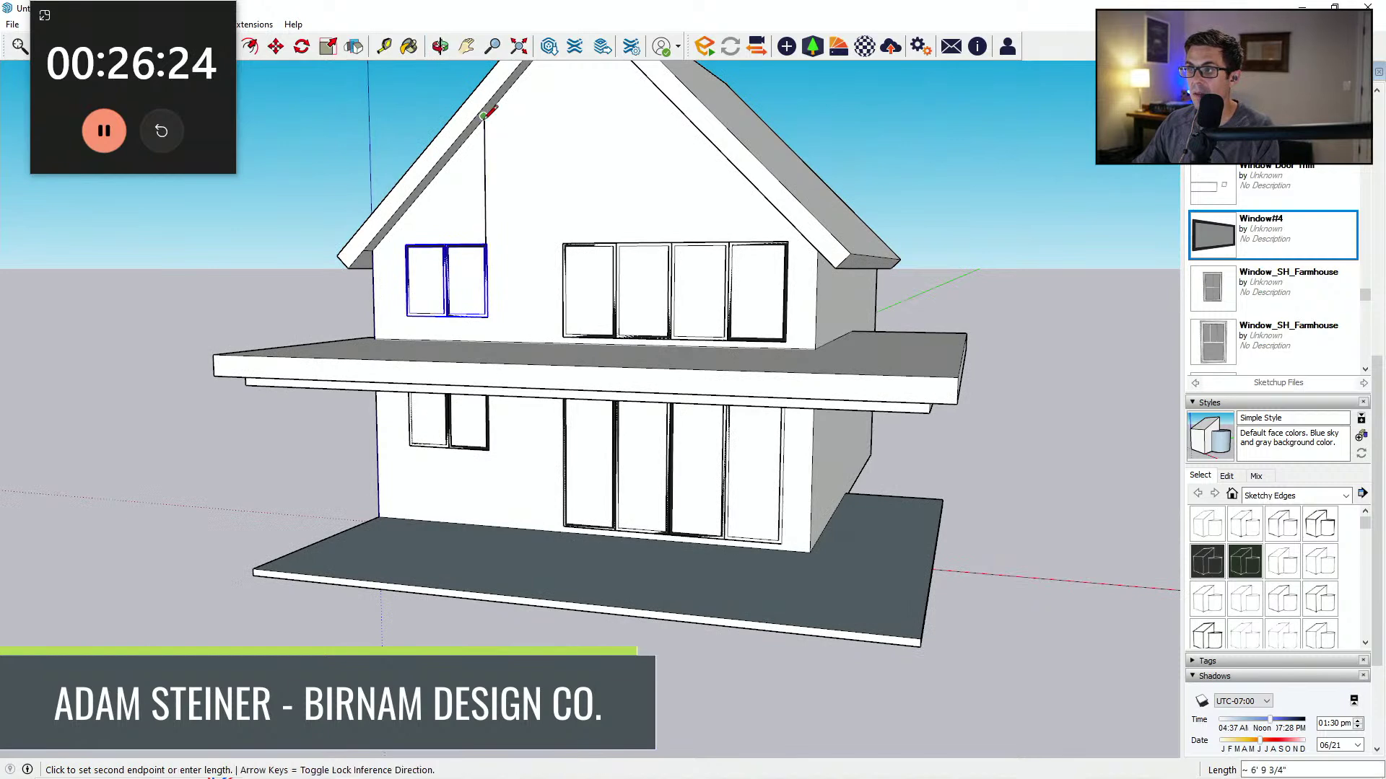
left_click(483, 115)
scroll(509, 201, "up", 2)
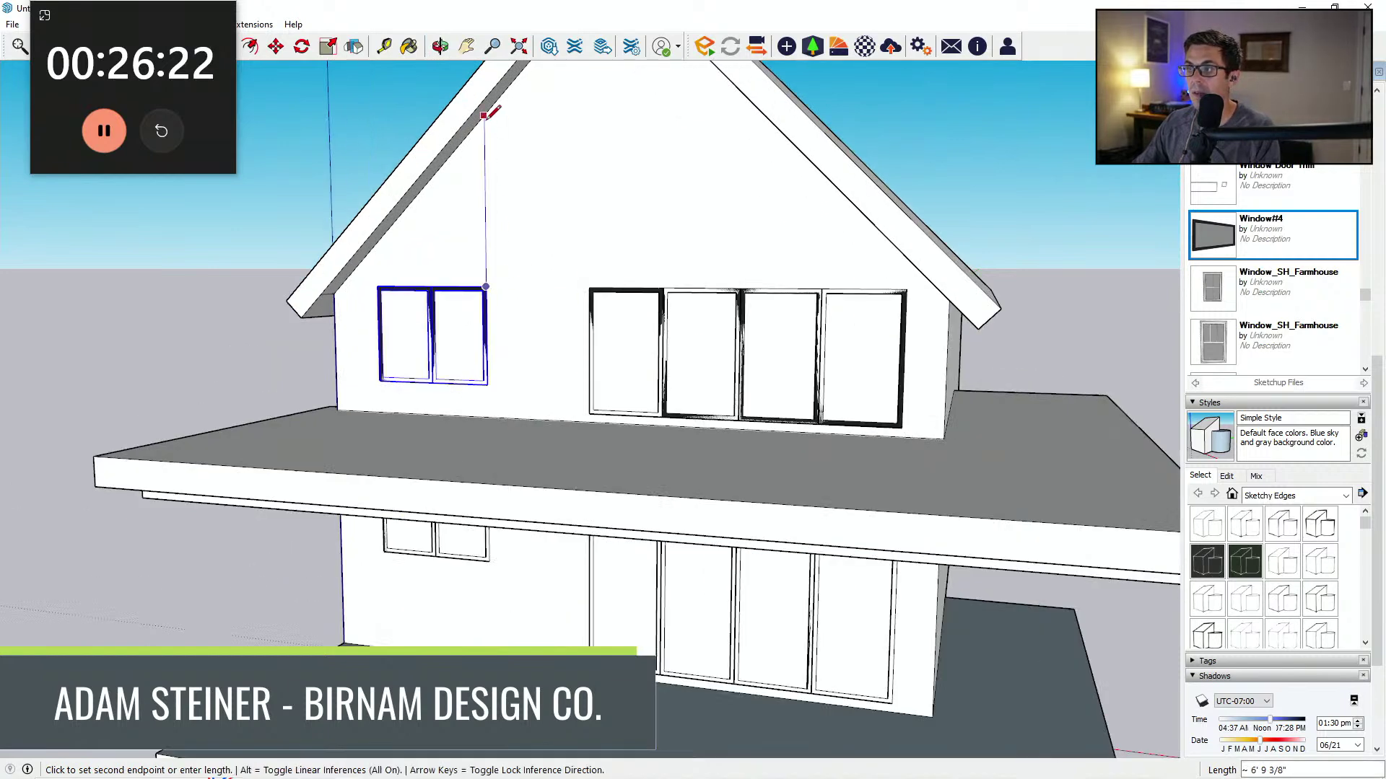
scroll(520, 256, "down", 3)
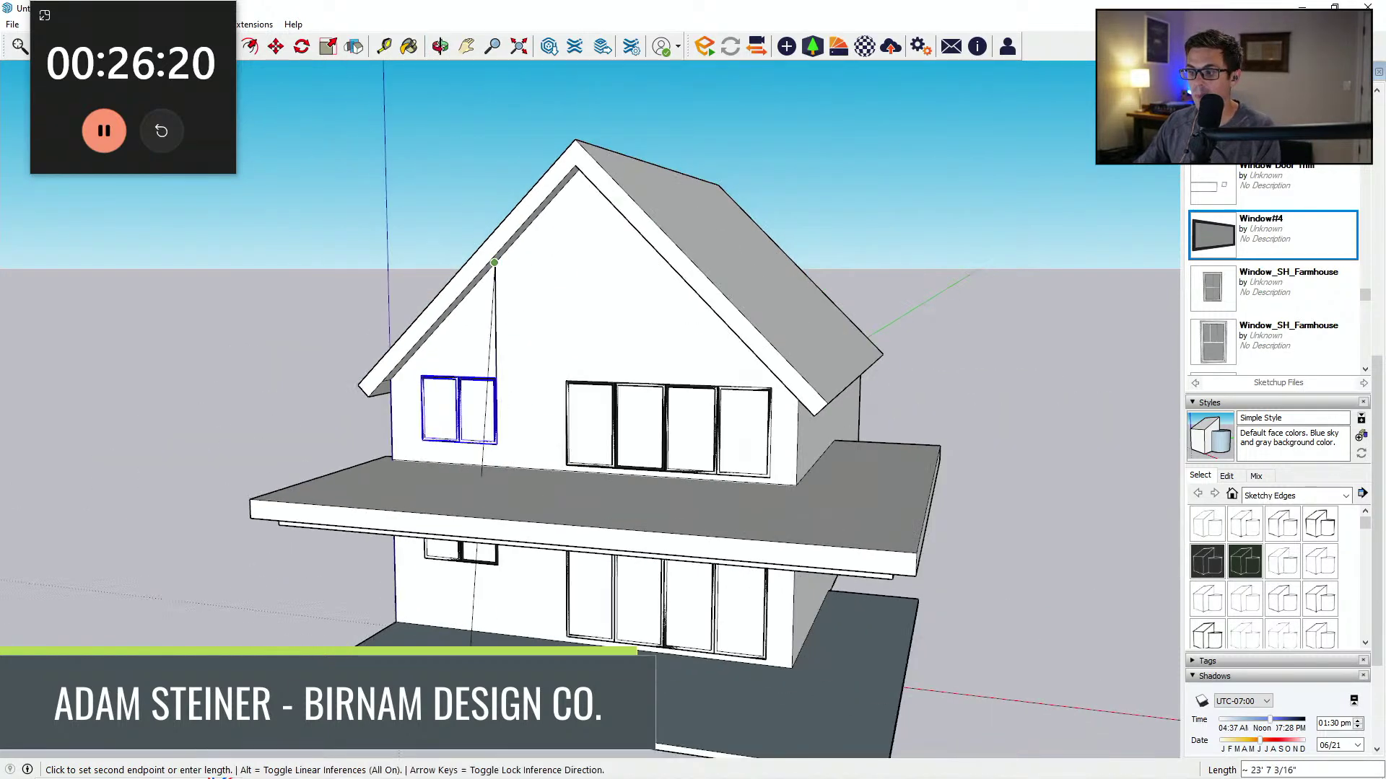
left_click(499, 634)
mouse_move(521, 415)
middle_mouse_down()
mouse_move(532, 440)
mouse_move(707, 373)
middle_mouse_up()
scroll(637, 388, "down", 3)
Step: Select all eight tall front windows on both floors and move them 1' to the left
key("e")
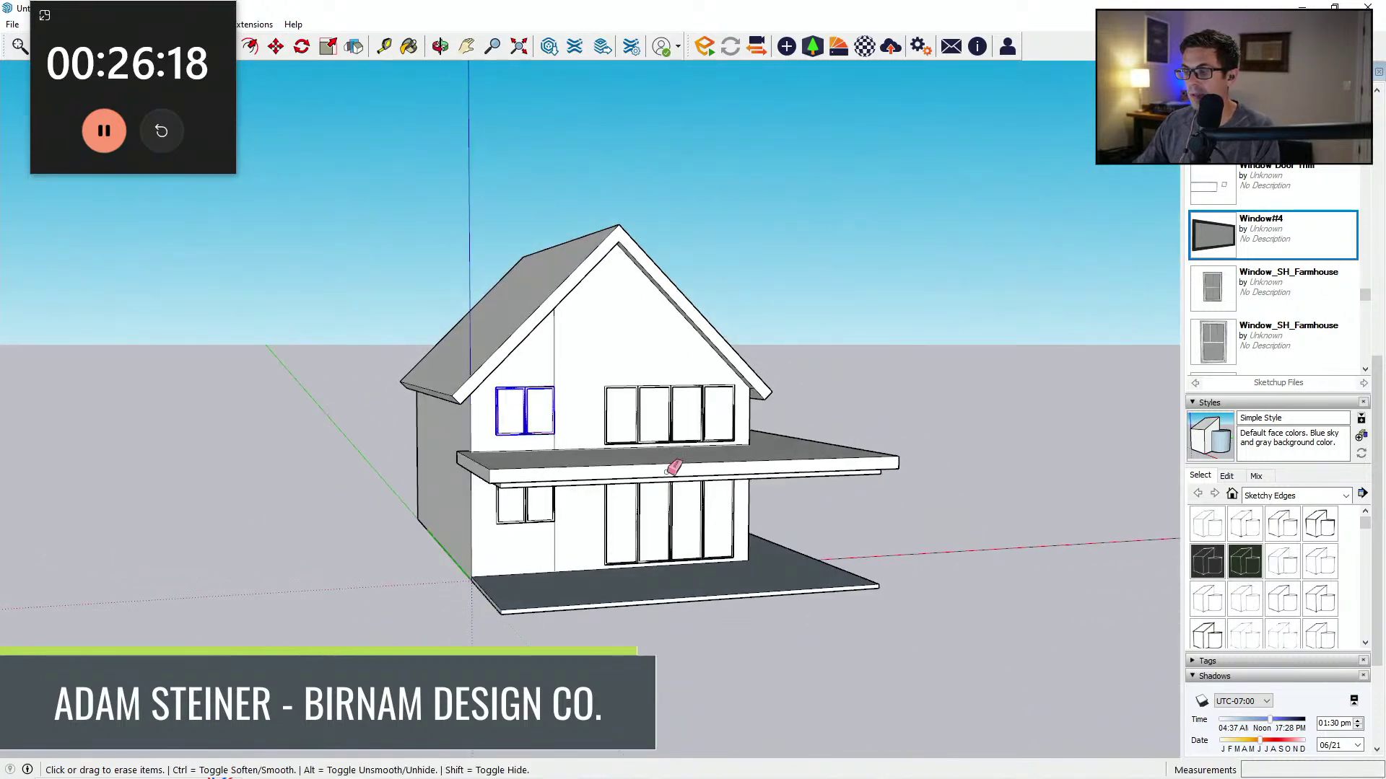
mouse_move(666, 473)
middle_mouse_down()
mouse_move(601, 398)
mouse_move(613, 393)
mouse_move(532, 402)
mouse_move(717, 520)
mouse_move(546, 440)
mouse_move(527, 294)
middle_mouse_up()
scroll(519, 384, "up", 2)
mouse_move(520, 383)
middle_mouse_down()
mouse_move(851, 365)
mouse_move(550, 505)
mouse_move(607, 531)
mouse_move(538, 535)
mouse_move(763, 603)
mouse_move(653, 598)
mouse_move(811, 596)
middle_mouse_up()
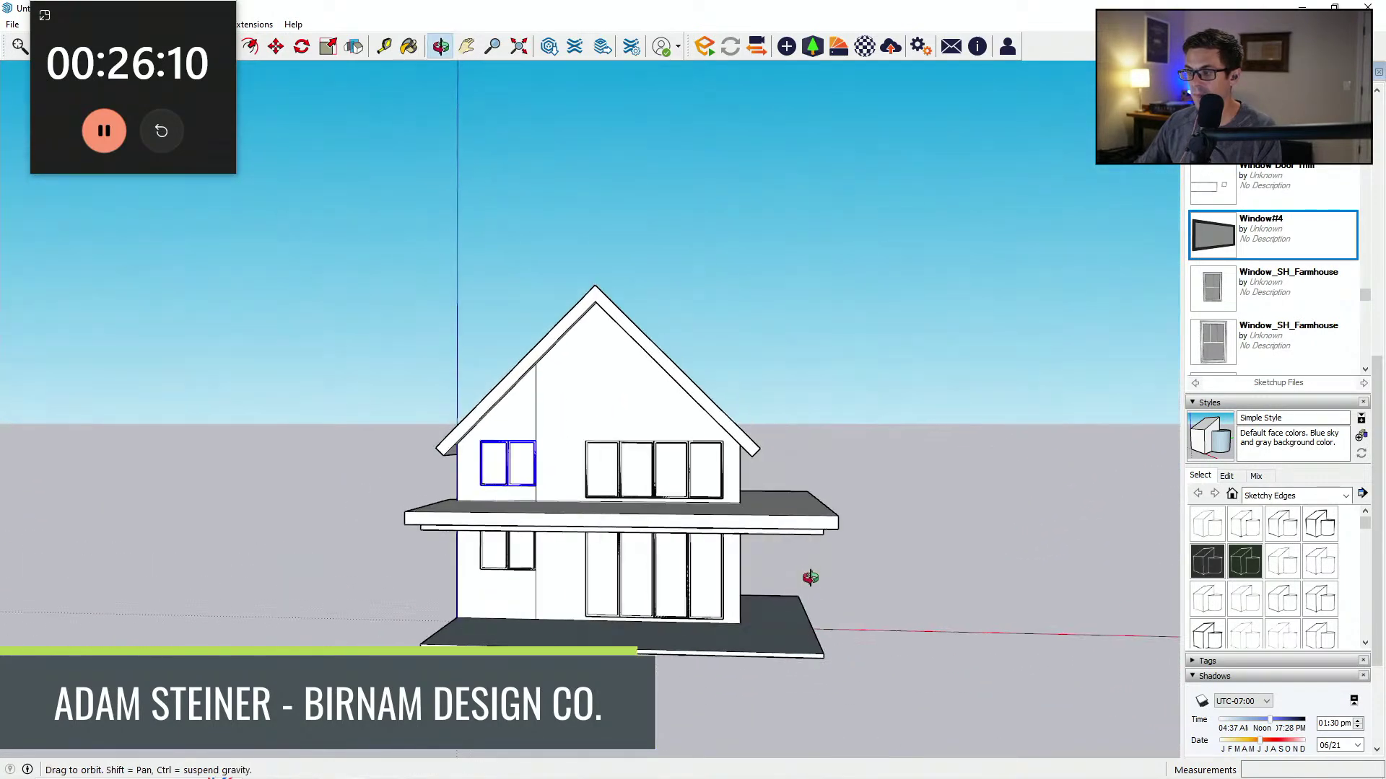
scroll(594, 595, "up", 2)
key("space")
left_click(674, 565, "ctrl")
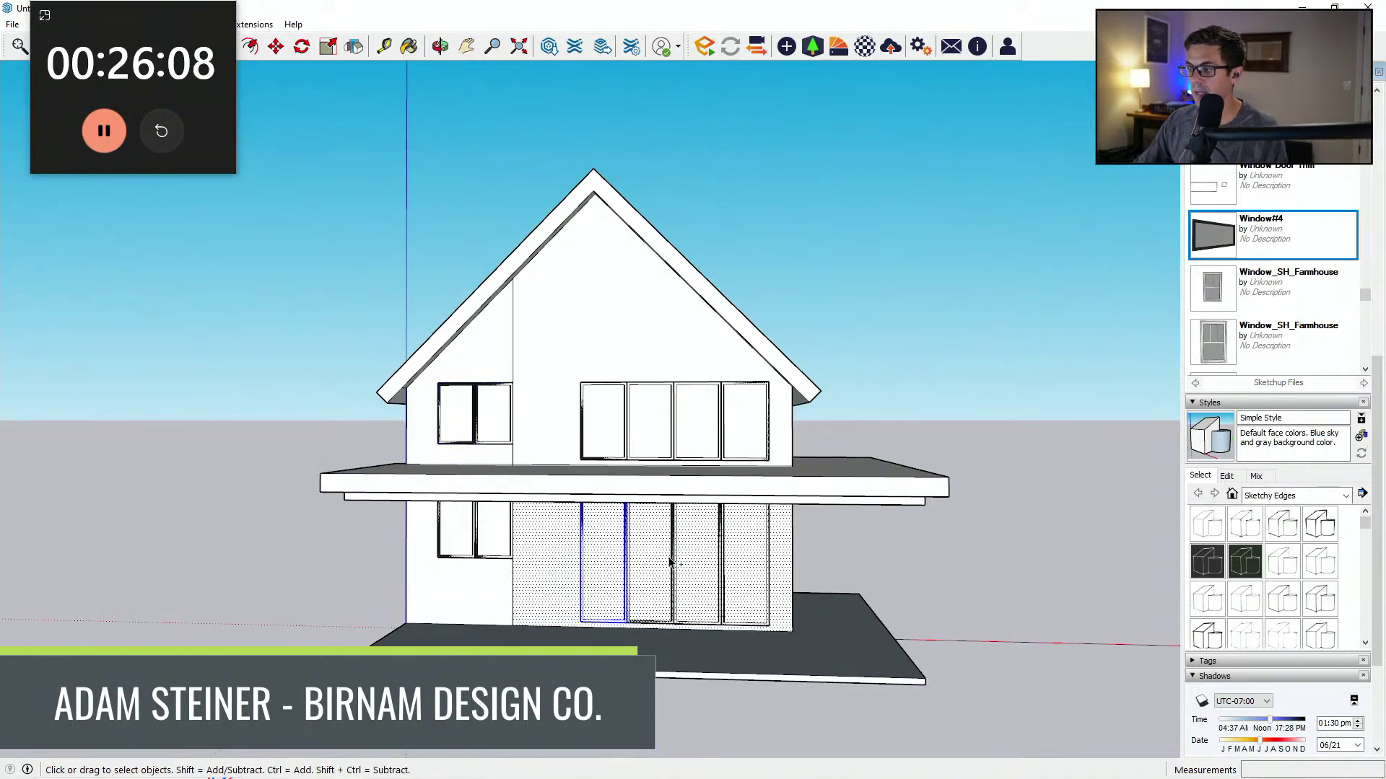
left_click(676, 566)
middle_click_drag(652, 587, 691, 615)
scroll(690, 615, "up", 4)
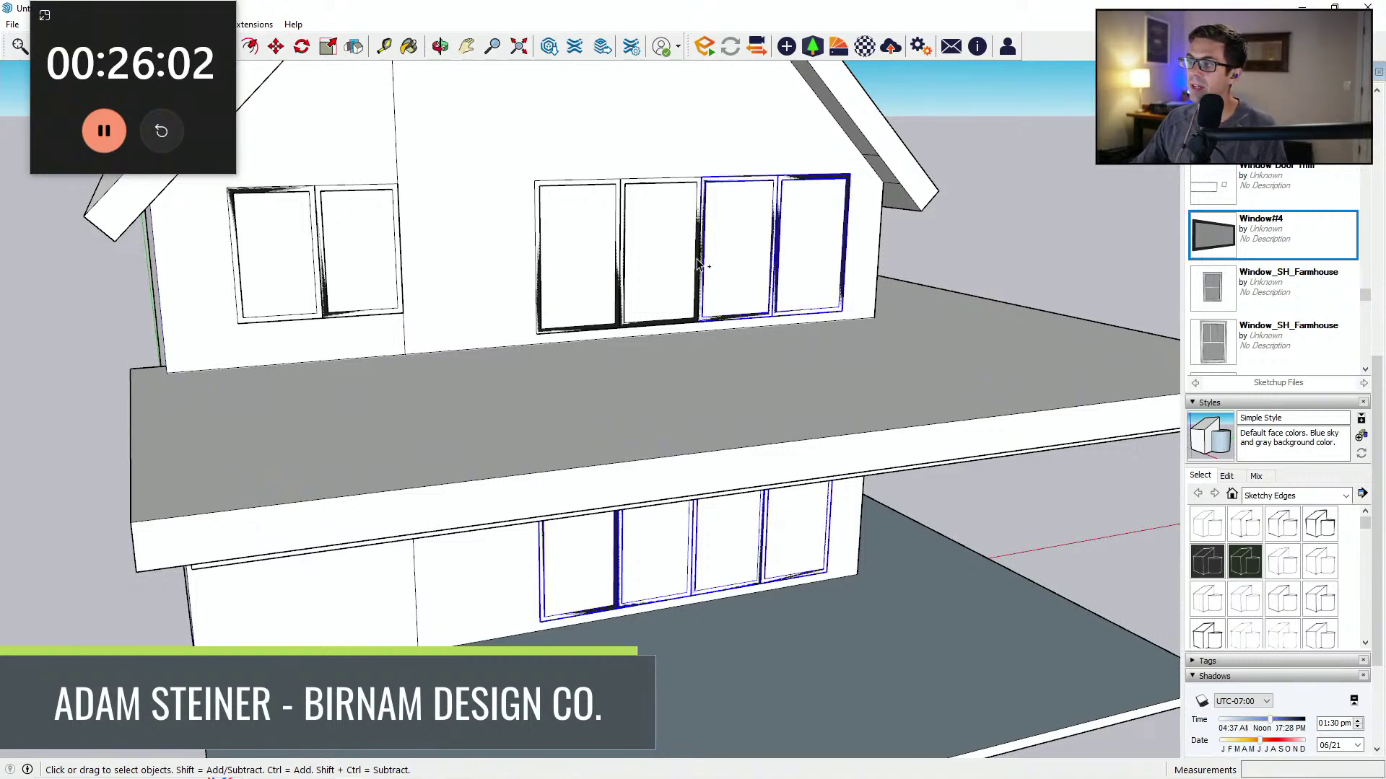
scroll(619, 280, "down", 3)
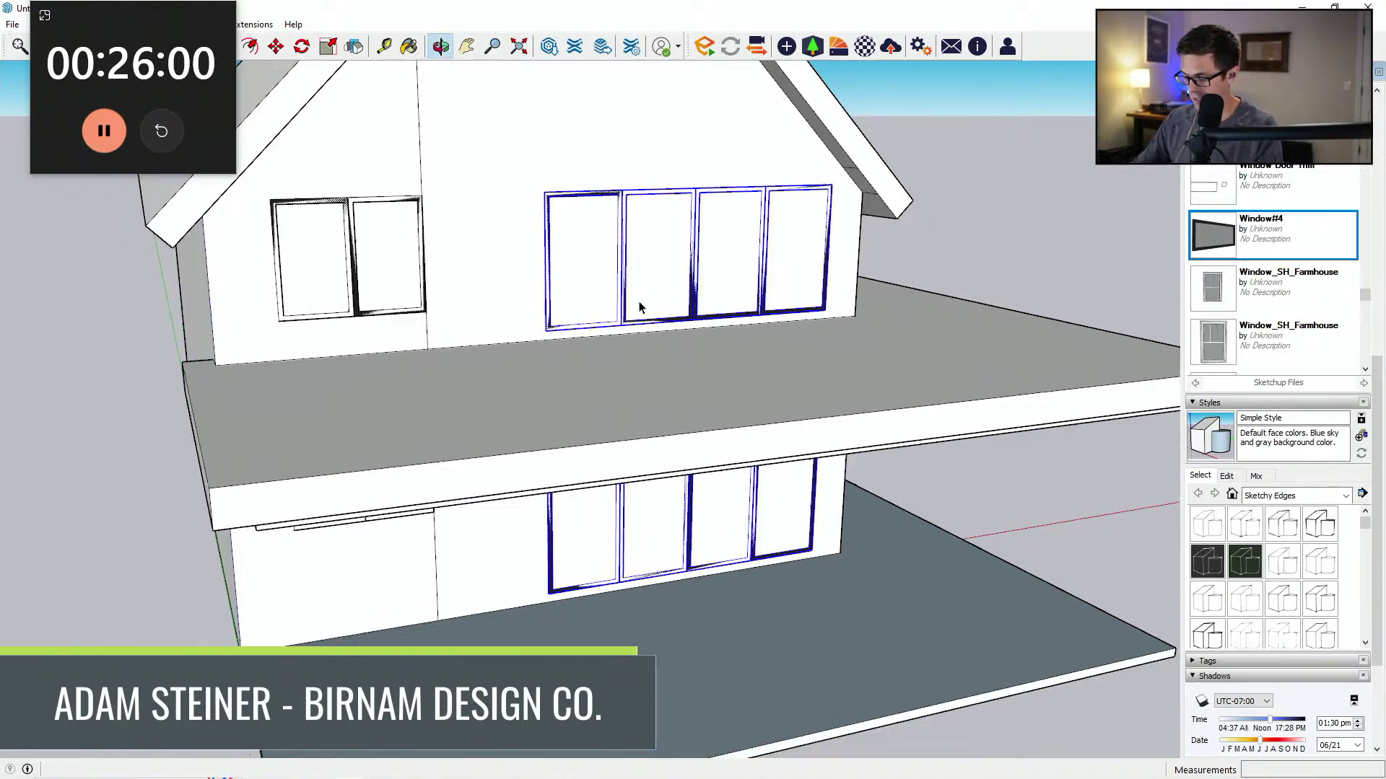
key("m")
left_click(635, 192)
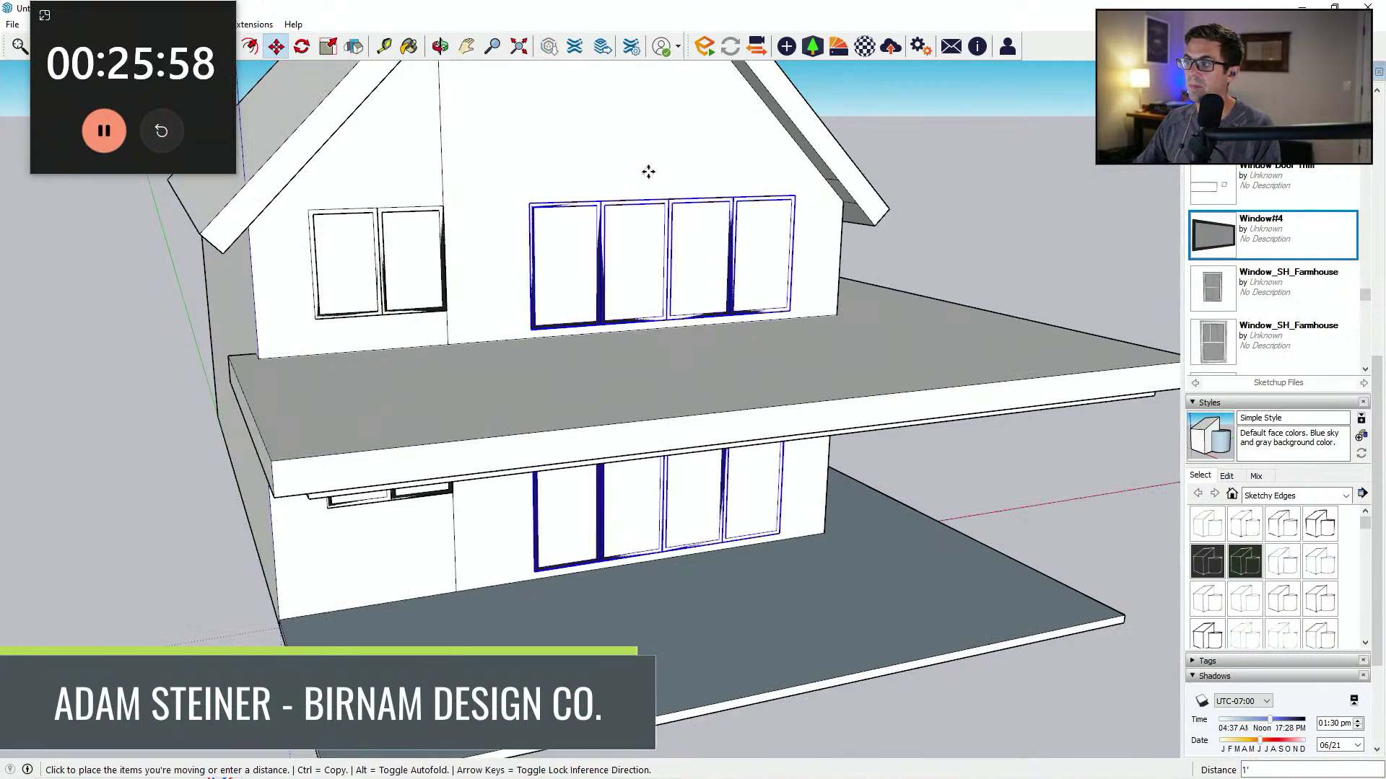
left_click(648, 171)
Step: Copy two of the lower tall windows along the red axis to open space beside the house
scroll(671, 288, "down", 3)
middle_click_drag(696, 397, 967, 652)
key("space")
key("m")
left_click(657, 572)
key("ctrl")
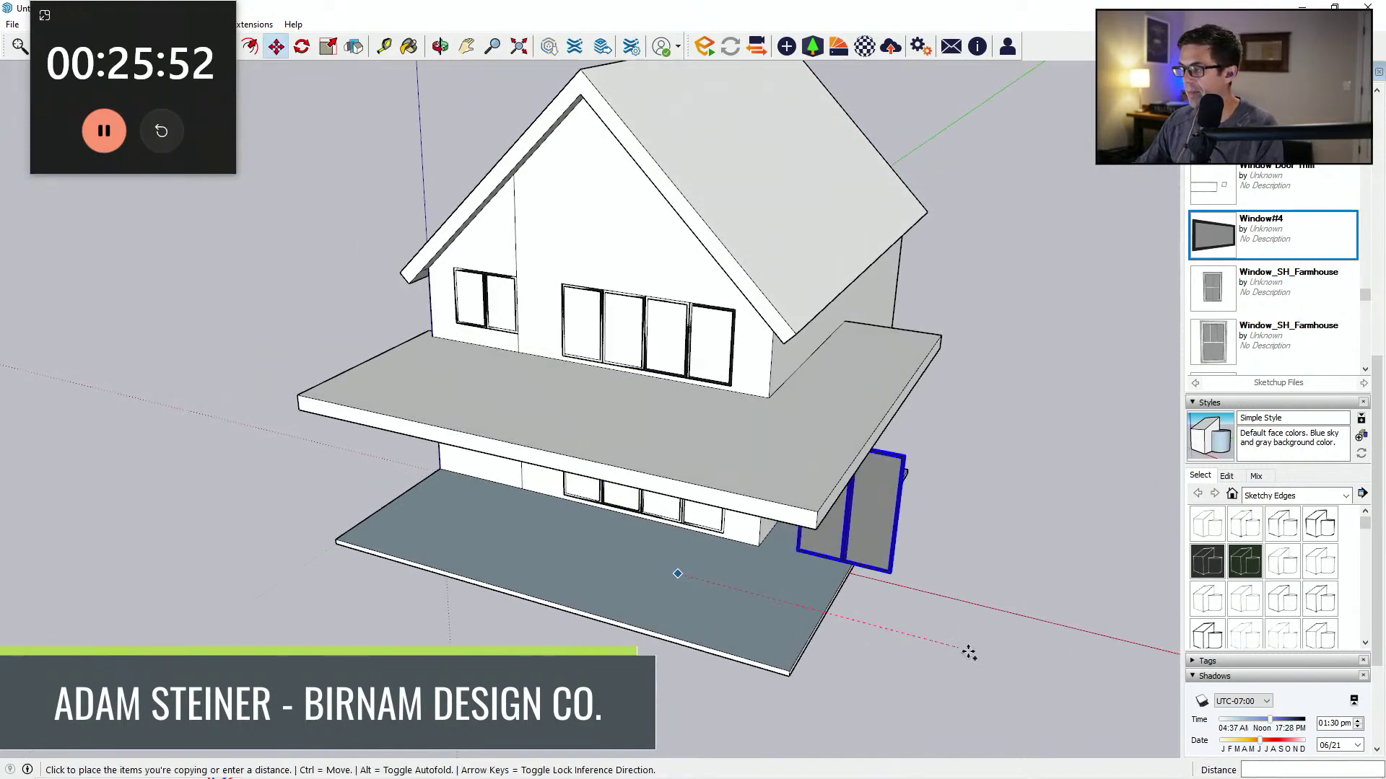
key("Escape")
Step: Rotate the two copied tall windows so they run parallel to the house's side wall
scroll(923, 462, "up", 5)
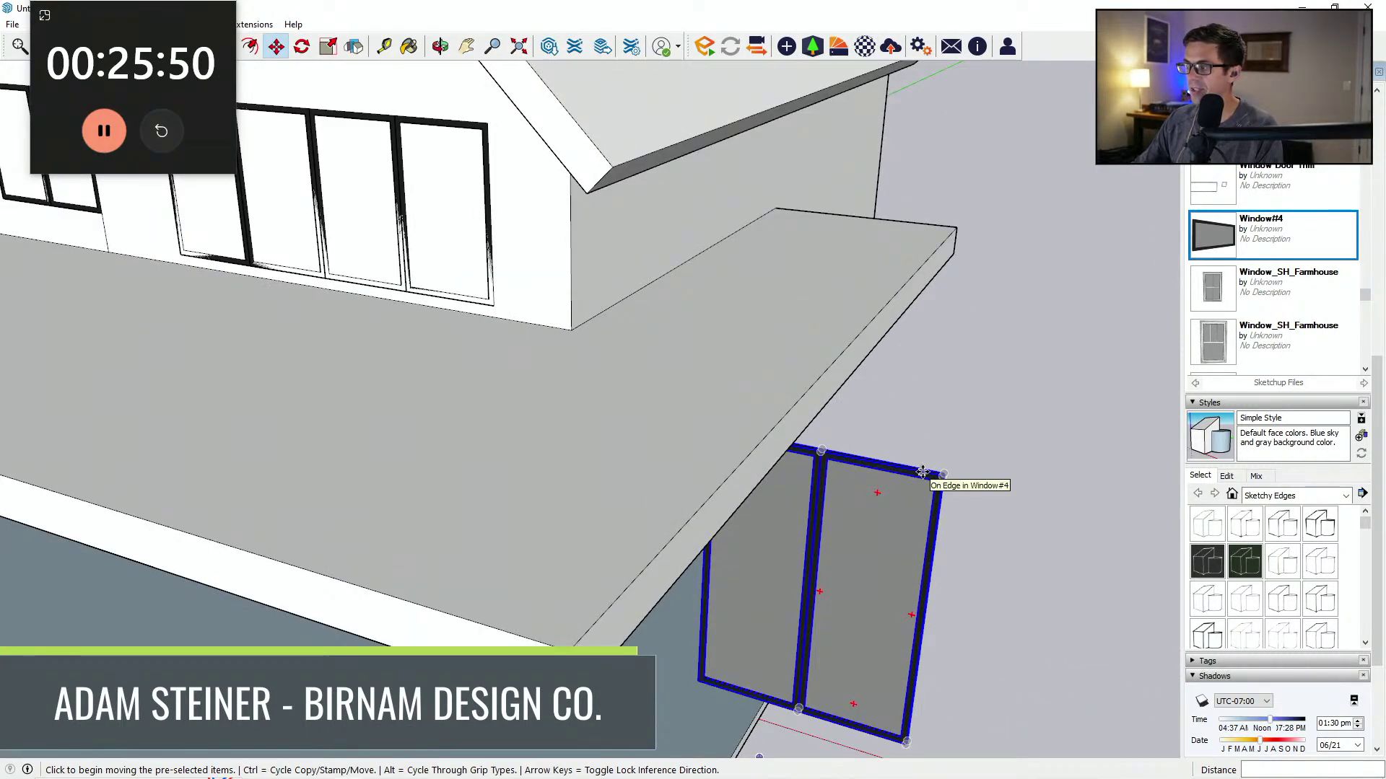
scroll(922, 472, "up", 4)
key("q")
middle_click_drag(789, 448, 62, 489)
scroll(212, 426, "up", 4)
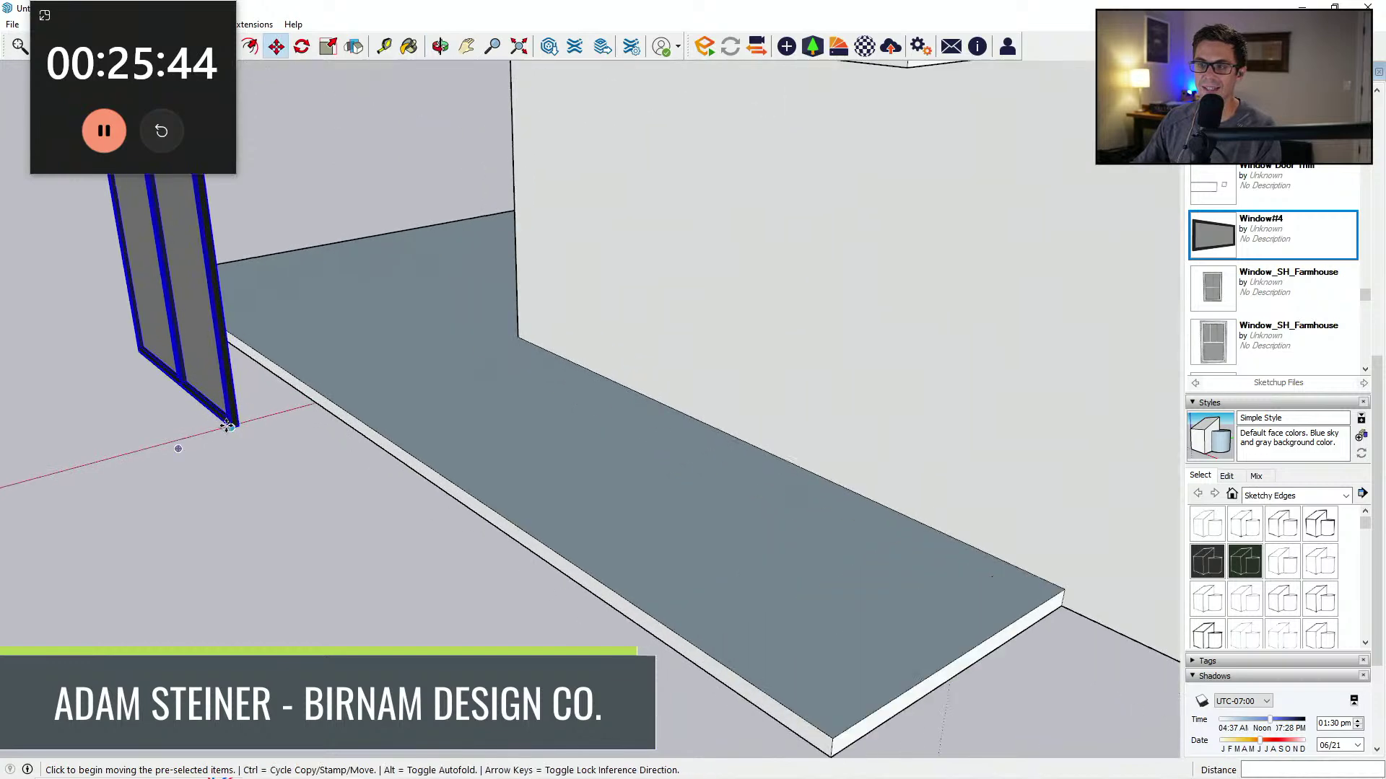
Step: Move the rotated pair of tall windows onto the side wall beneath the porch roof
left_click(228, 426)
scroll(399, 390, "down", 5)
left_click(536, 352)
middle_click_drag(535, 352, 588, 437)
left_click(588, 437)
middle_click_drag(743, 414, 798, 418)
left_click(850, 399)
scroll(851, 398, "down", 5)
scroll(814, 383, "up", 3)
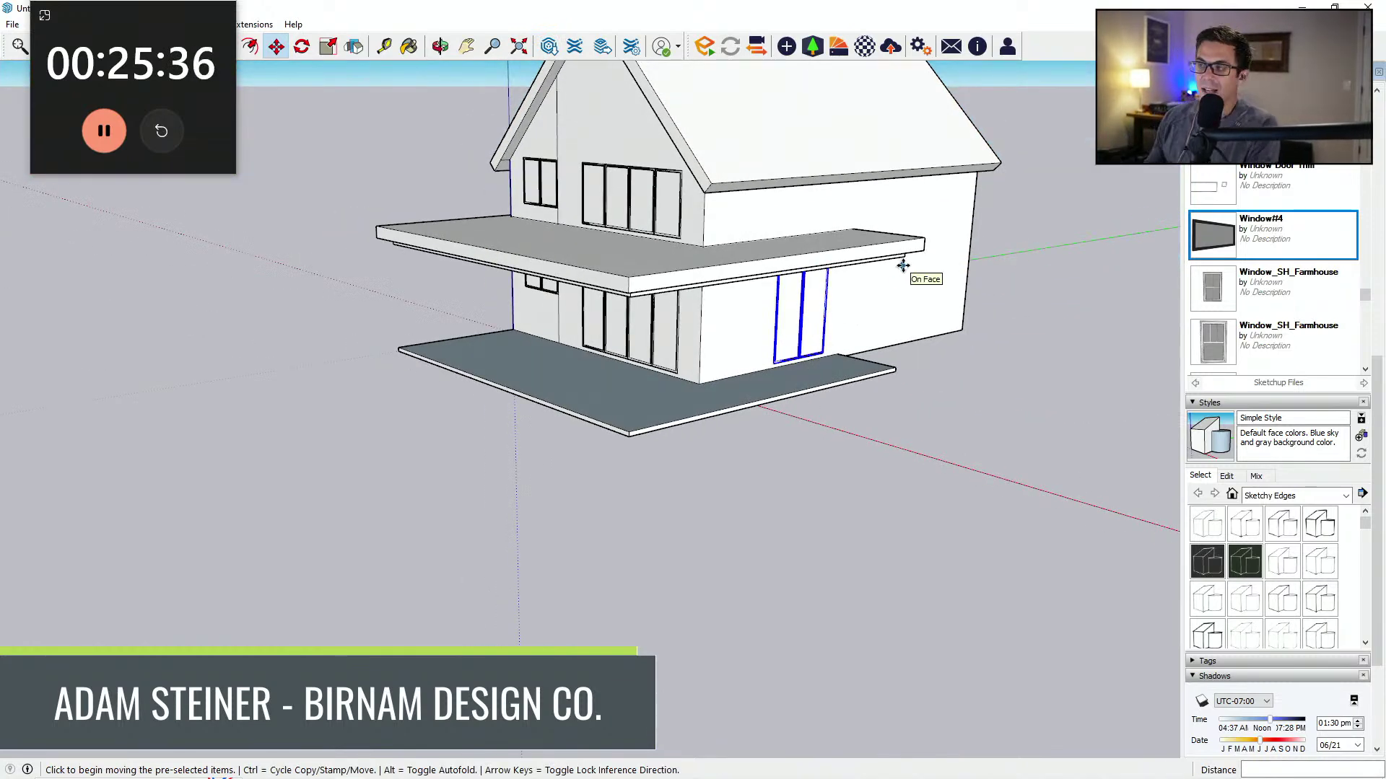
Step: Copy one small lower-floor window along the red axis to open space beside the house, about 36' 5" away
middle_click_drag(790, 307, 761, 371)
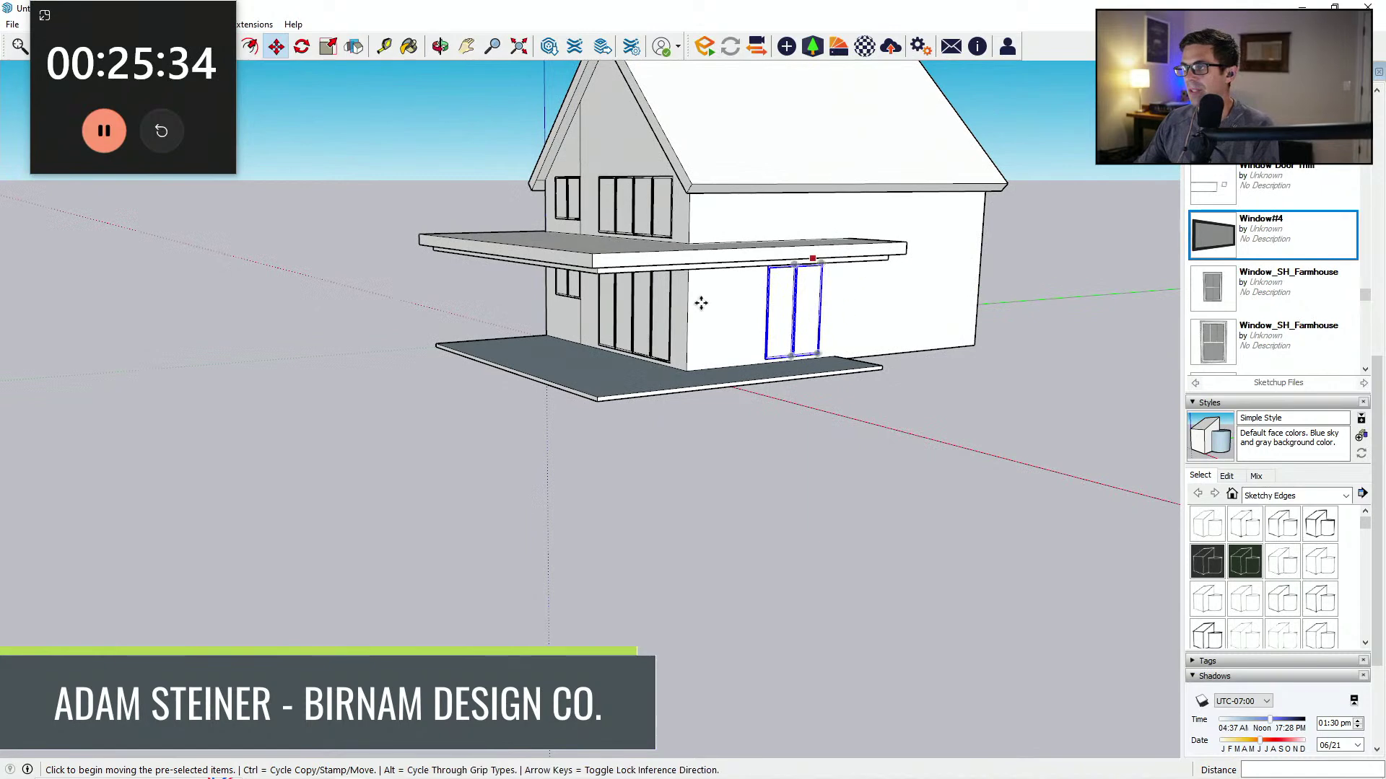
middle_click_drag(701, 303, 613, 361)
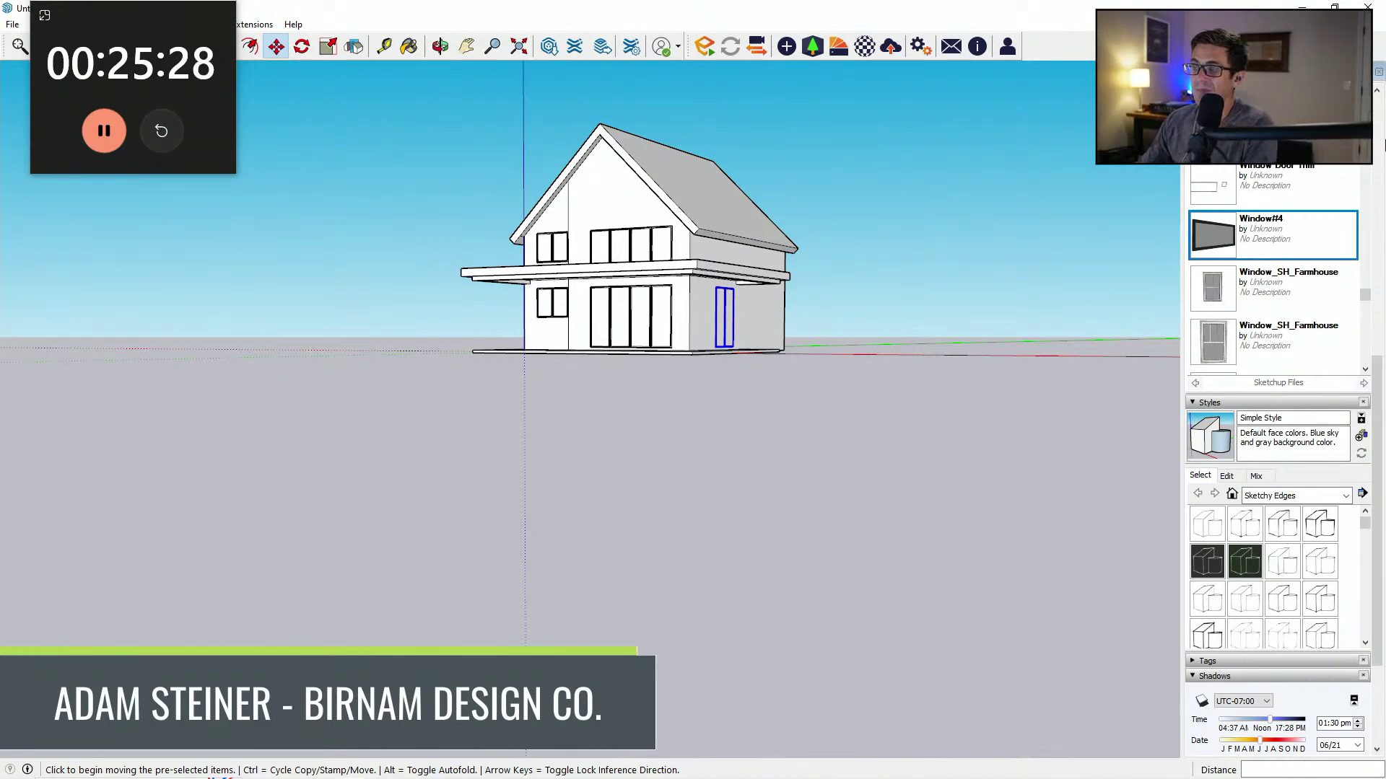
middle_click_drag(830, 429, 518, 522)
middle_click_drag(552, 259, 692, 261)
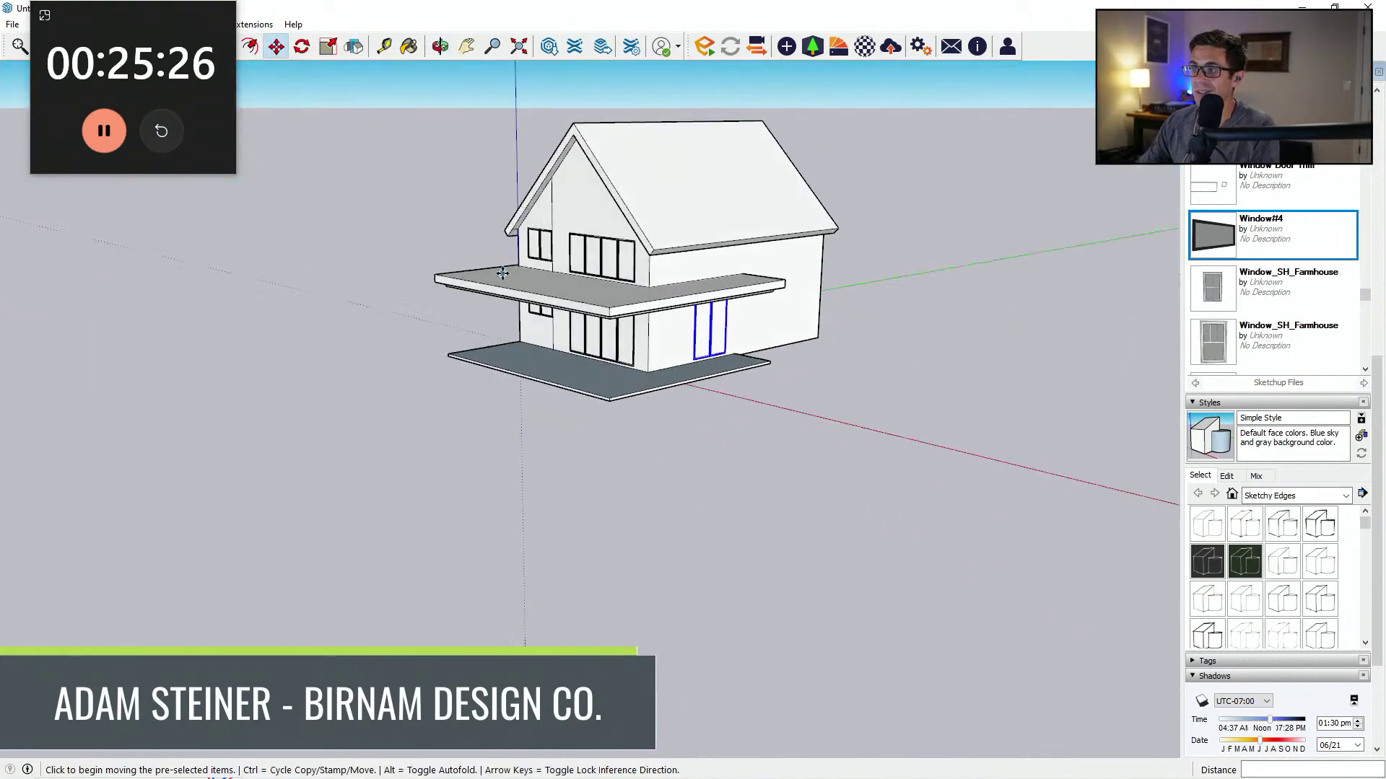
scroll(560, 347, "up", 3)
key("space")
middle_click_drag(433, 361, 498, 364)
key("m")
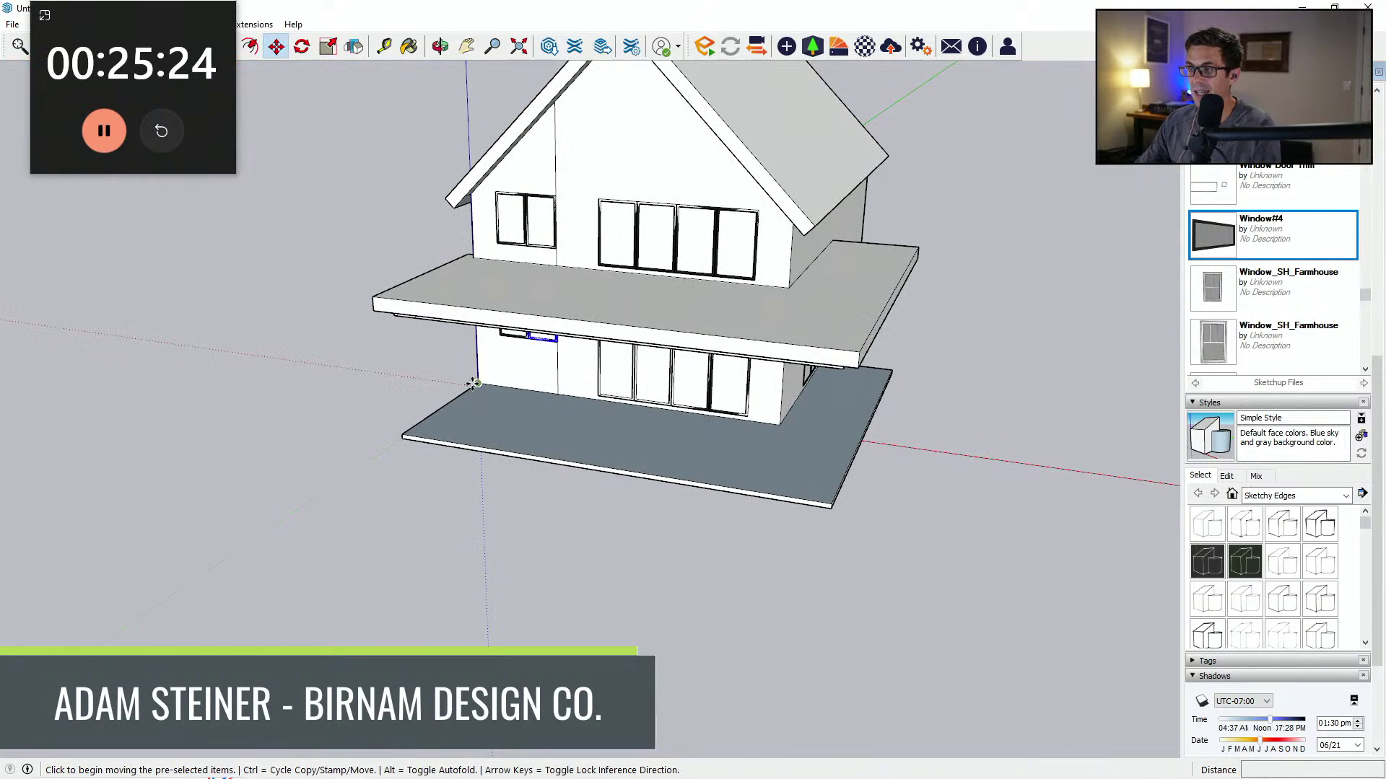
left_click(498, 365)
scroll(545, 458, "down", 3)
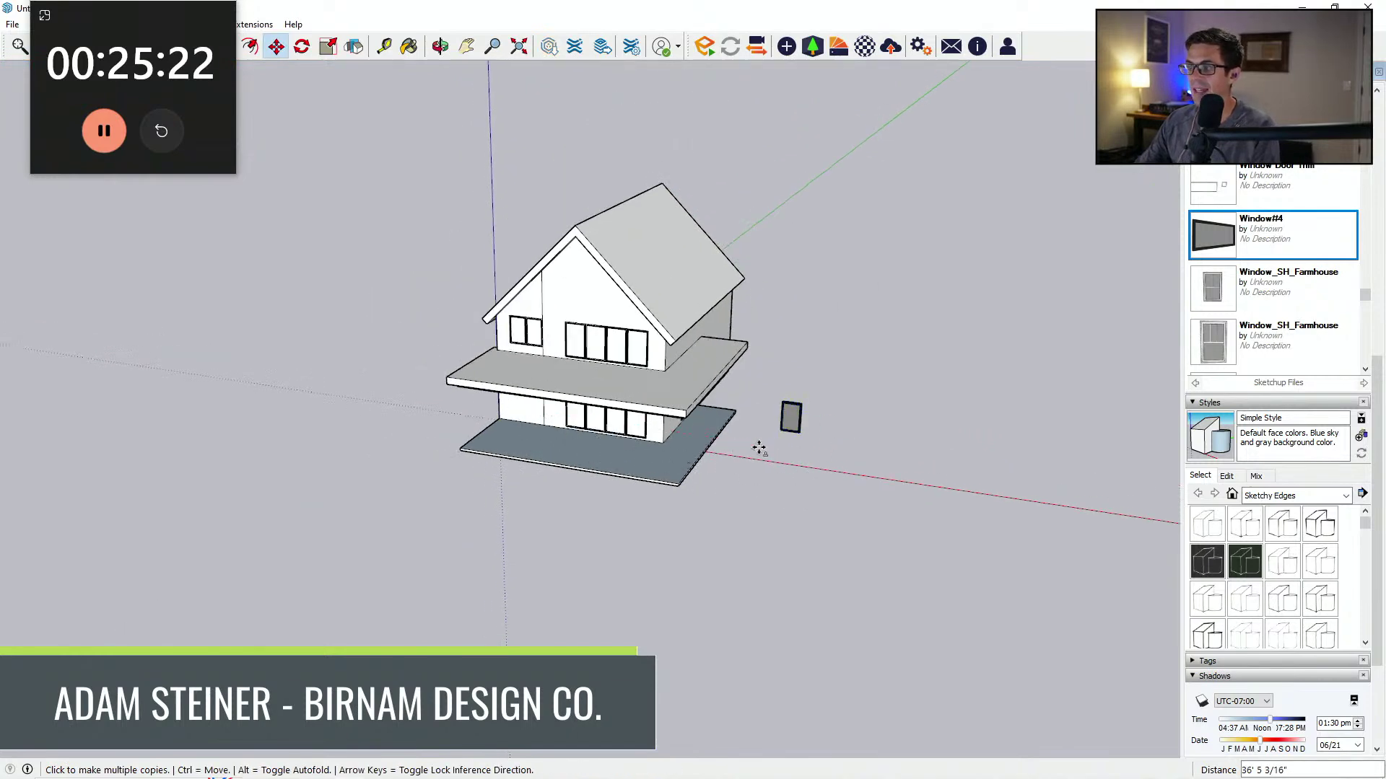
left_click(759, 447)
Step: Rotate the copied small window so it is parallel to the house's side wall
key("space")
scroll(835, 436, "up", 2)
middle_click_drag(800, 430, 859, 535)
key("m")
scroll(822, 434, "up", 6)
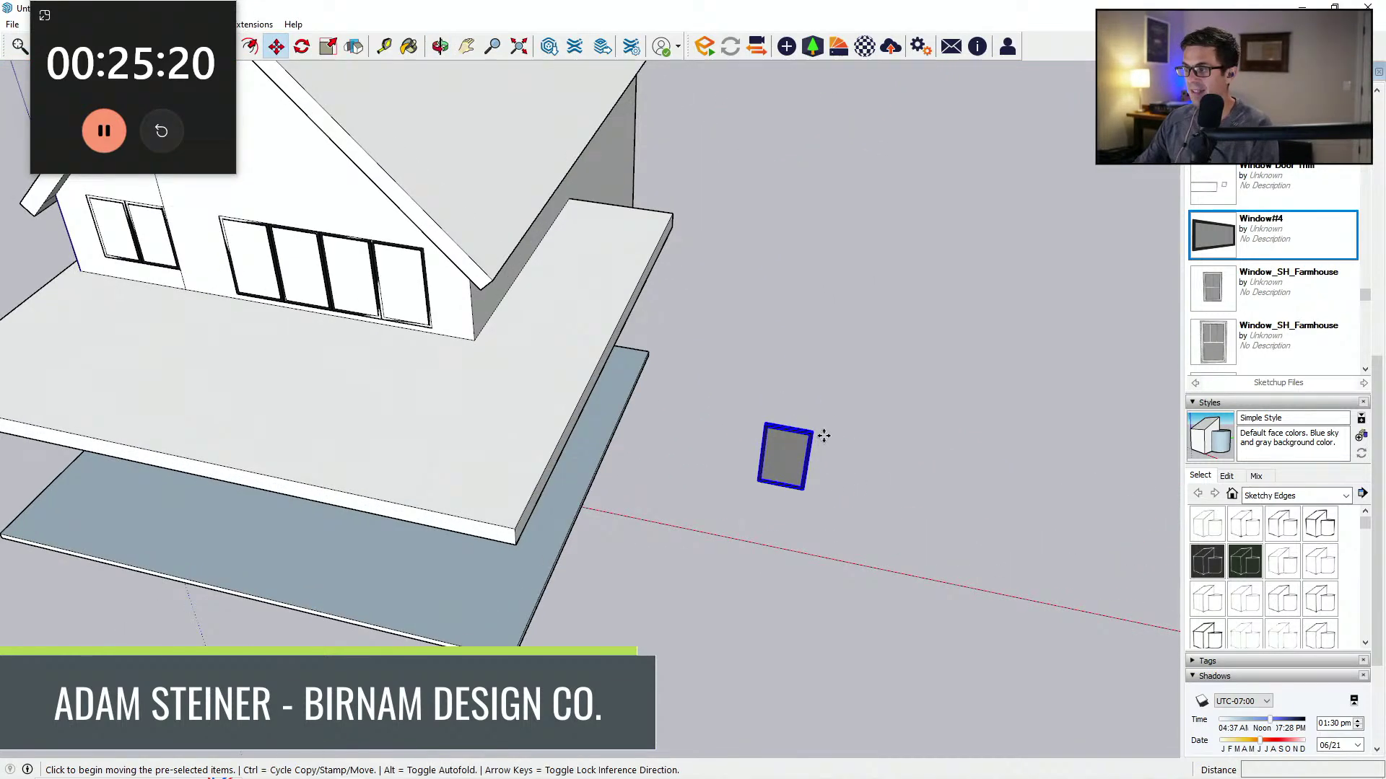
left_click(803, 427)
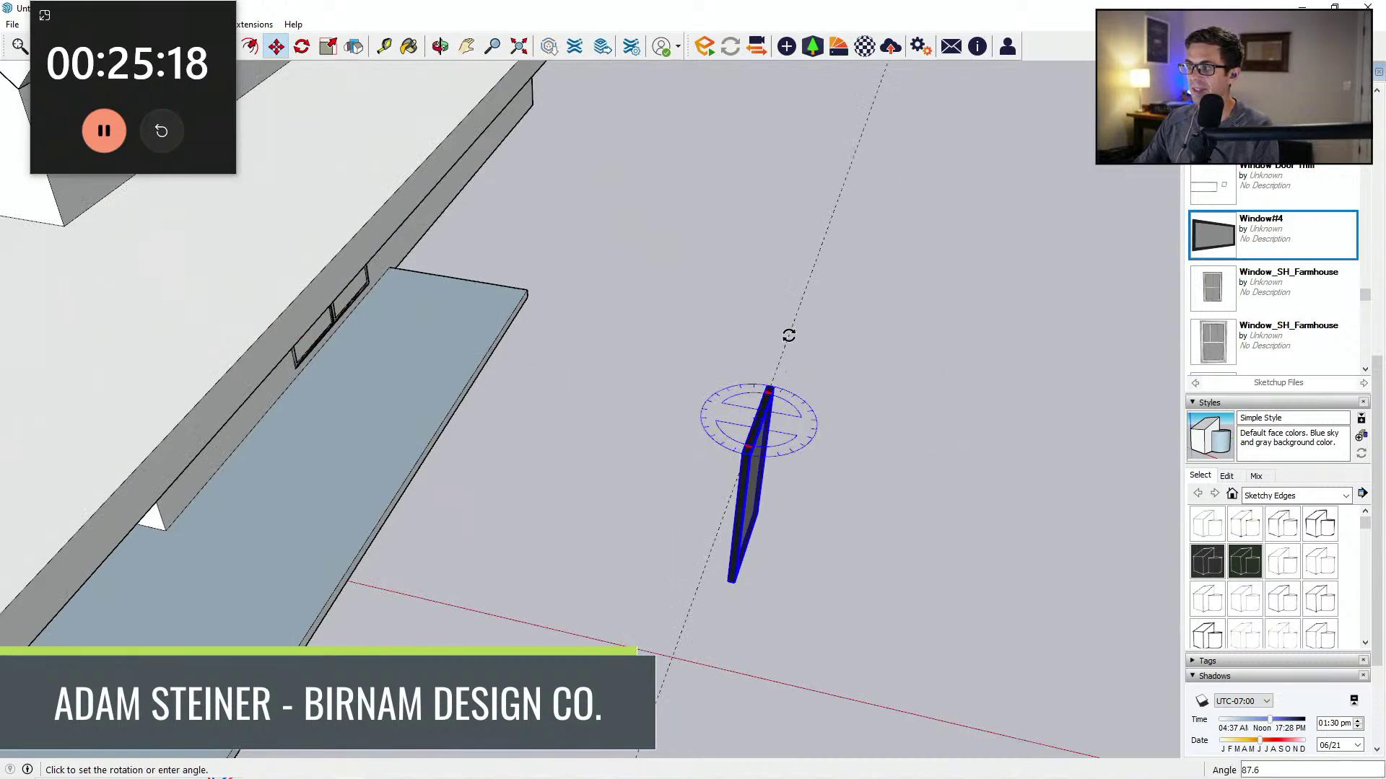
left_click(783, 334)
Step: Move the rotated small window onto the side wall, beyond the pair of tall windows and the end of the porch
middle_click_drag(783, 335, 439, 399)
scroll(439, 401, "down", 4)
middle_click_drag(423, 520, 357, 516)
left_click(564, 516)
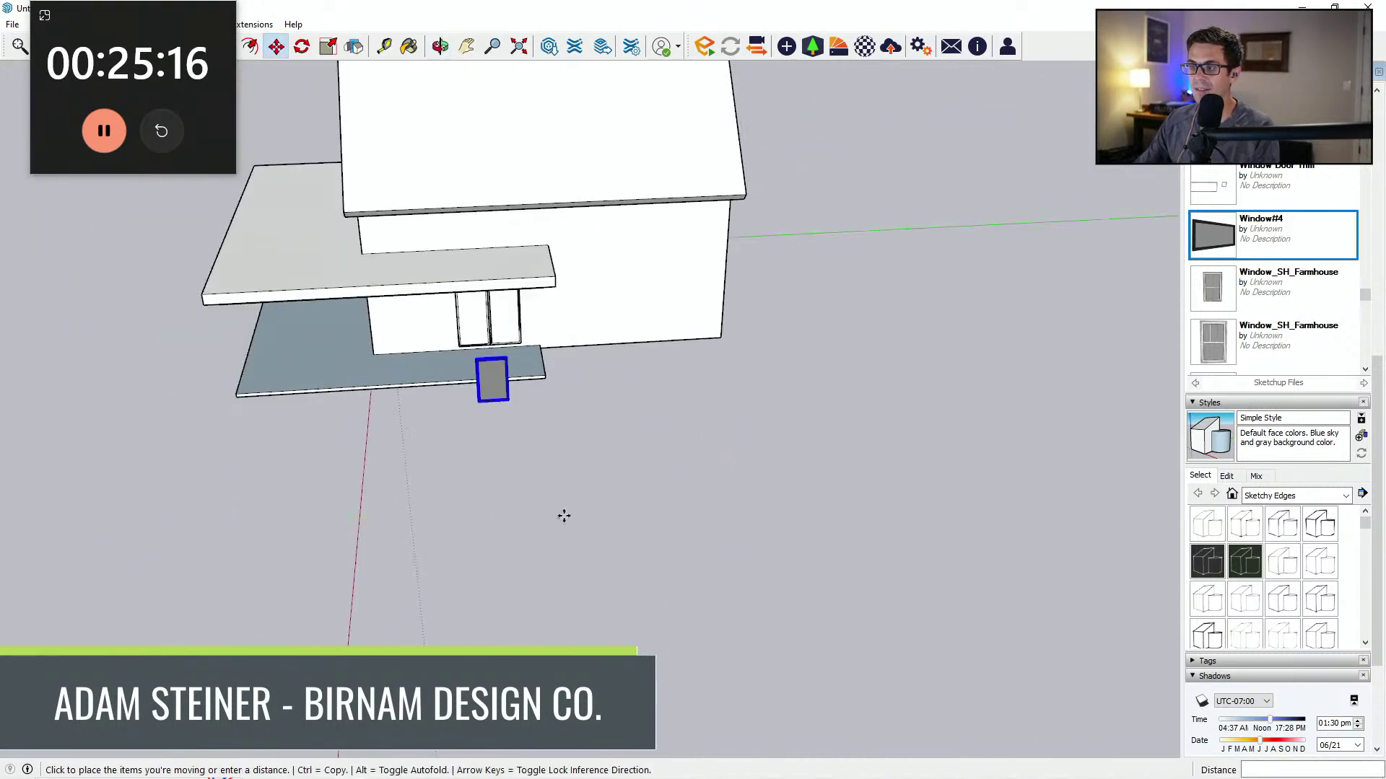
scroll(542, 495, "up", 5)
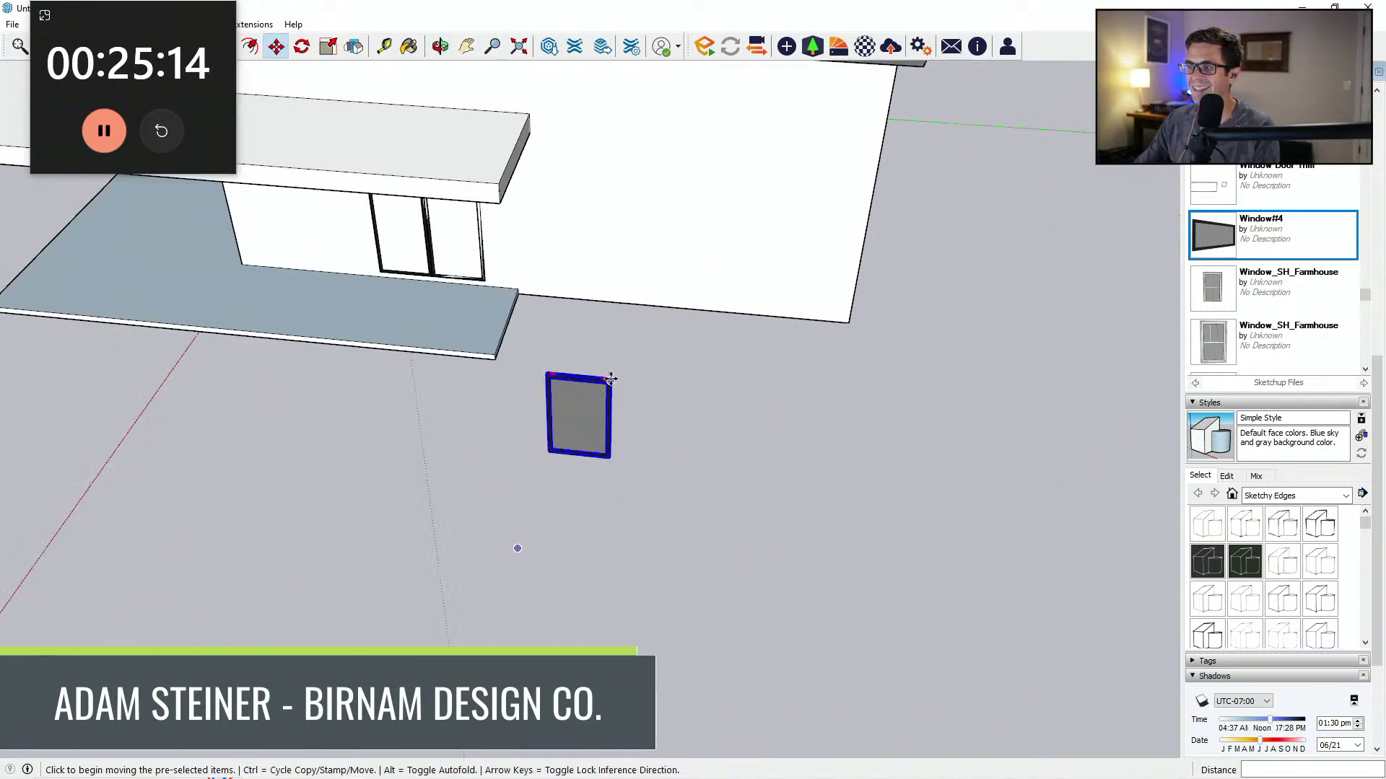
middle_click_drag(564, 403, 950, 291)
left_click(582, 351)
middle_click_drag(448, 317, 513, 275)
scroll(532, 365, "up", 3)
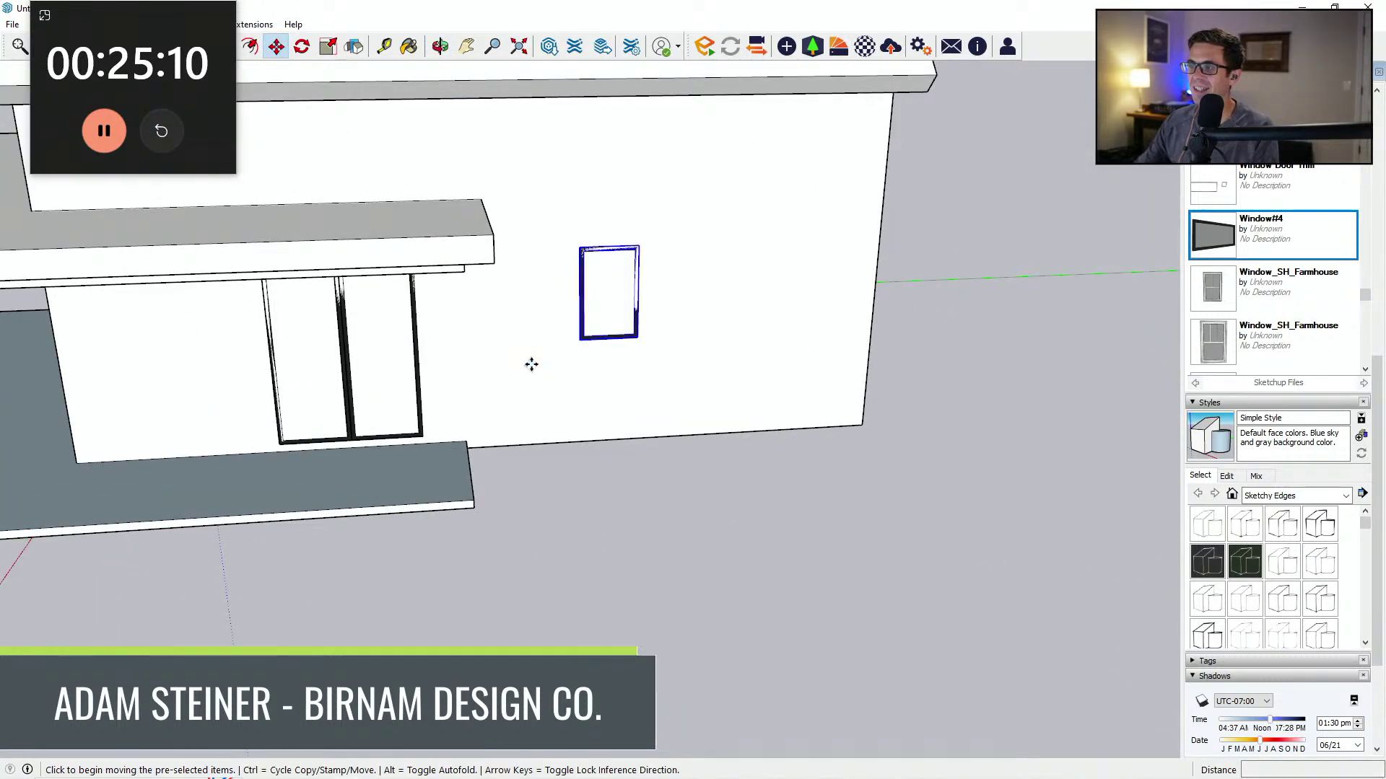
Step: Lower the small side-wall window by 1'
left_click(532, 365)
type("1'")
key("Return")
scroll(618, 319, "down", 8)
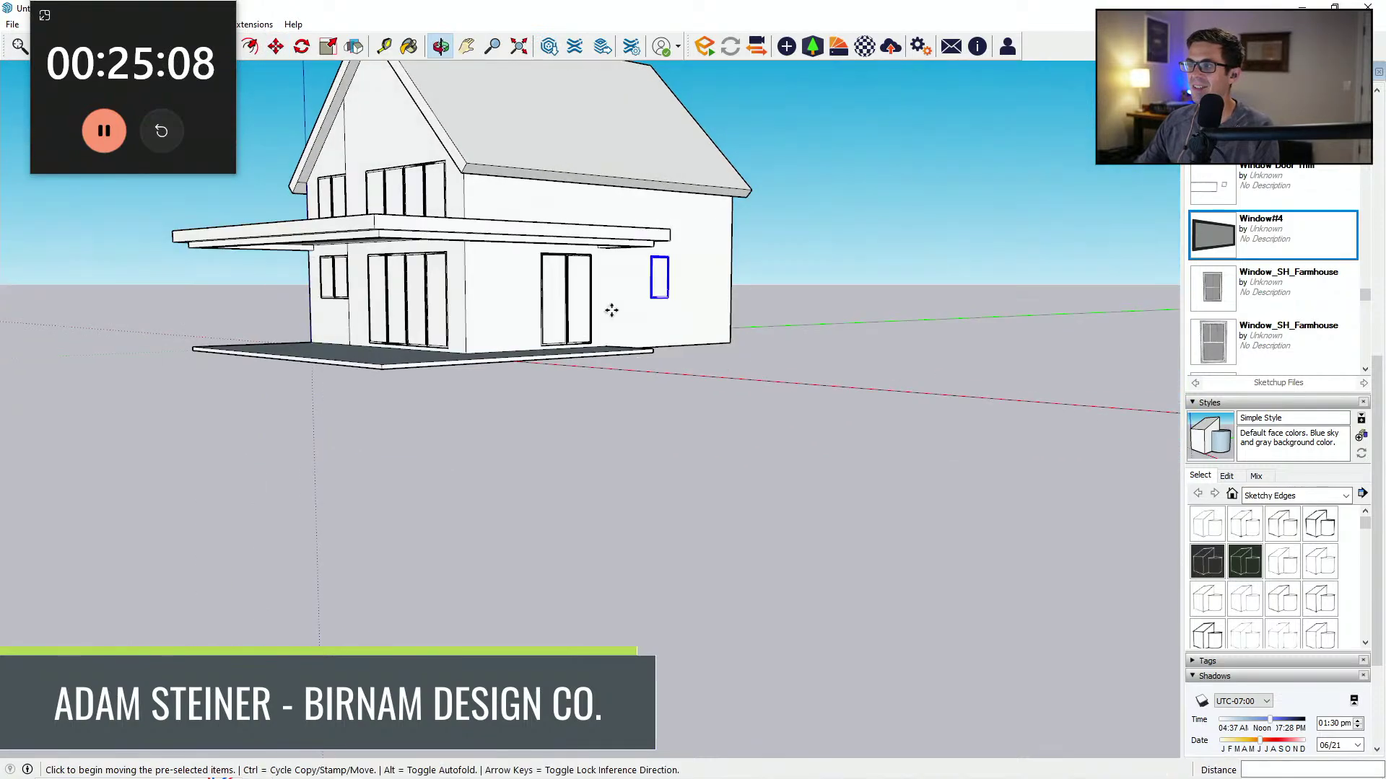
middle_click_drag(610, 309, 498, 334)
scroll(523, 315, "down", 3)
scroll(489, 291, "up", 3)
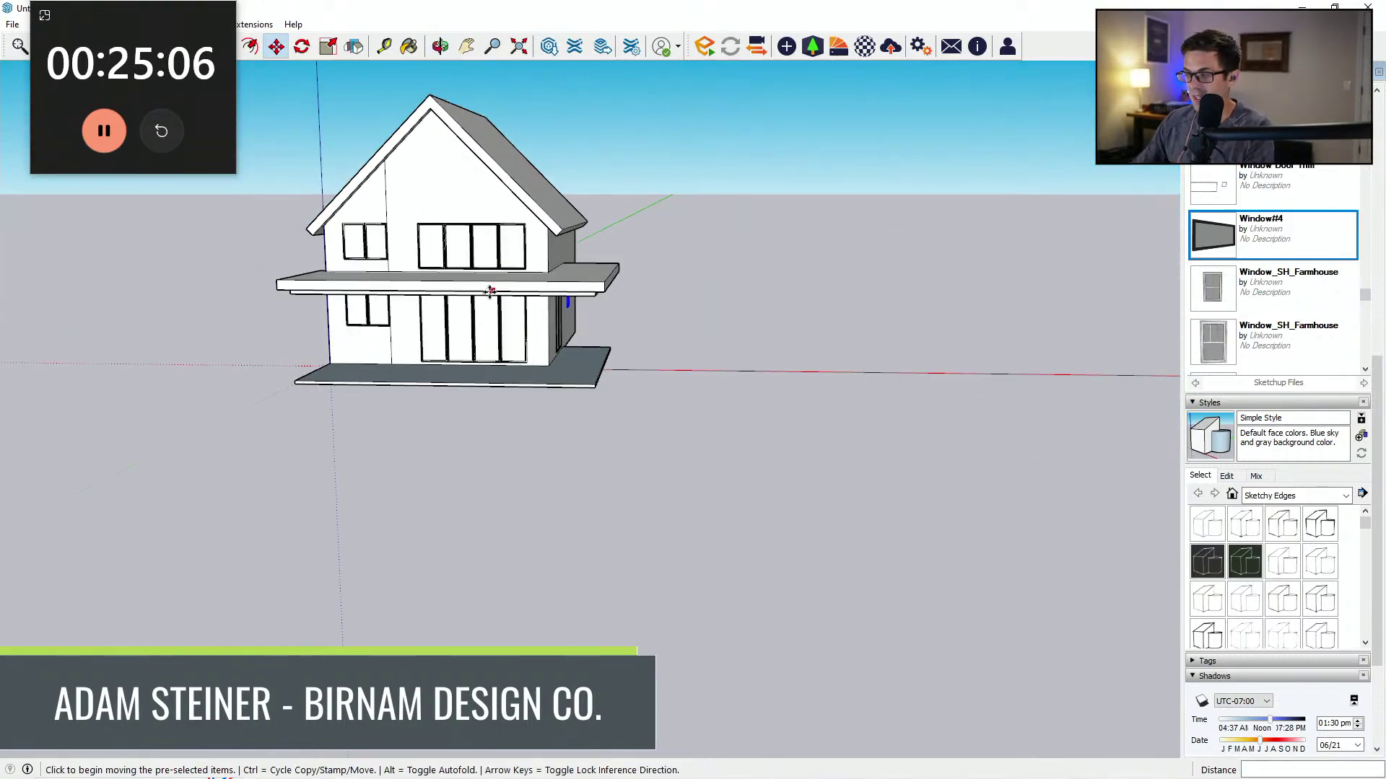
key("l")
scroll(393, 173, "up", 2)
middle_click_drag(418, 195, 502, 163)
scroll(505, 248, "down", 1)
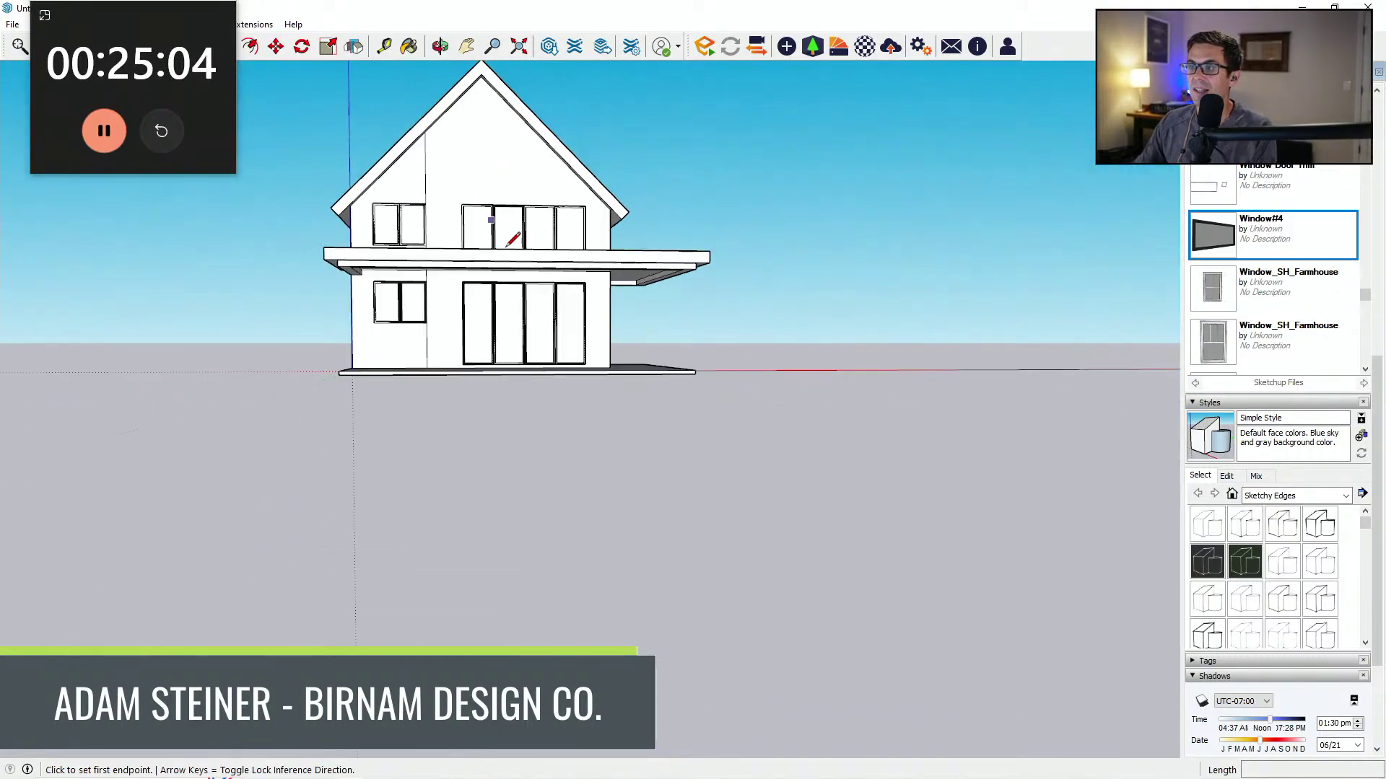
mouse_move(505, 247)
middle_mouse_down()
mouse_move(582, 262)
mouse_move(521, 220)
middle_mouse_up()
scroll(509, 95, "up", 5)
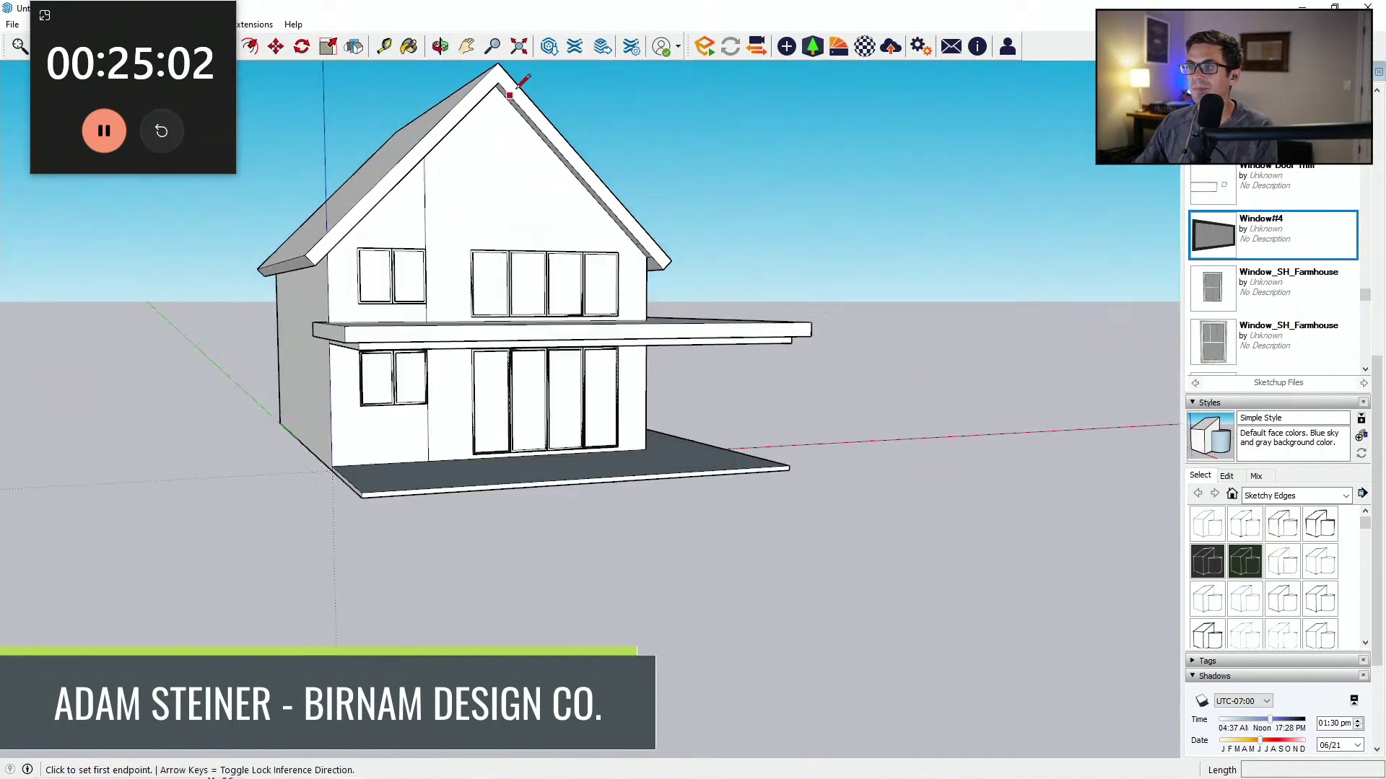
middle_click_drag(477, 172, 452, 94)
scroll(456, 141, "down", 3)
middle_click_drag(498, 171, 482, 156)
scroll(469, 150, "up", 3)
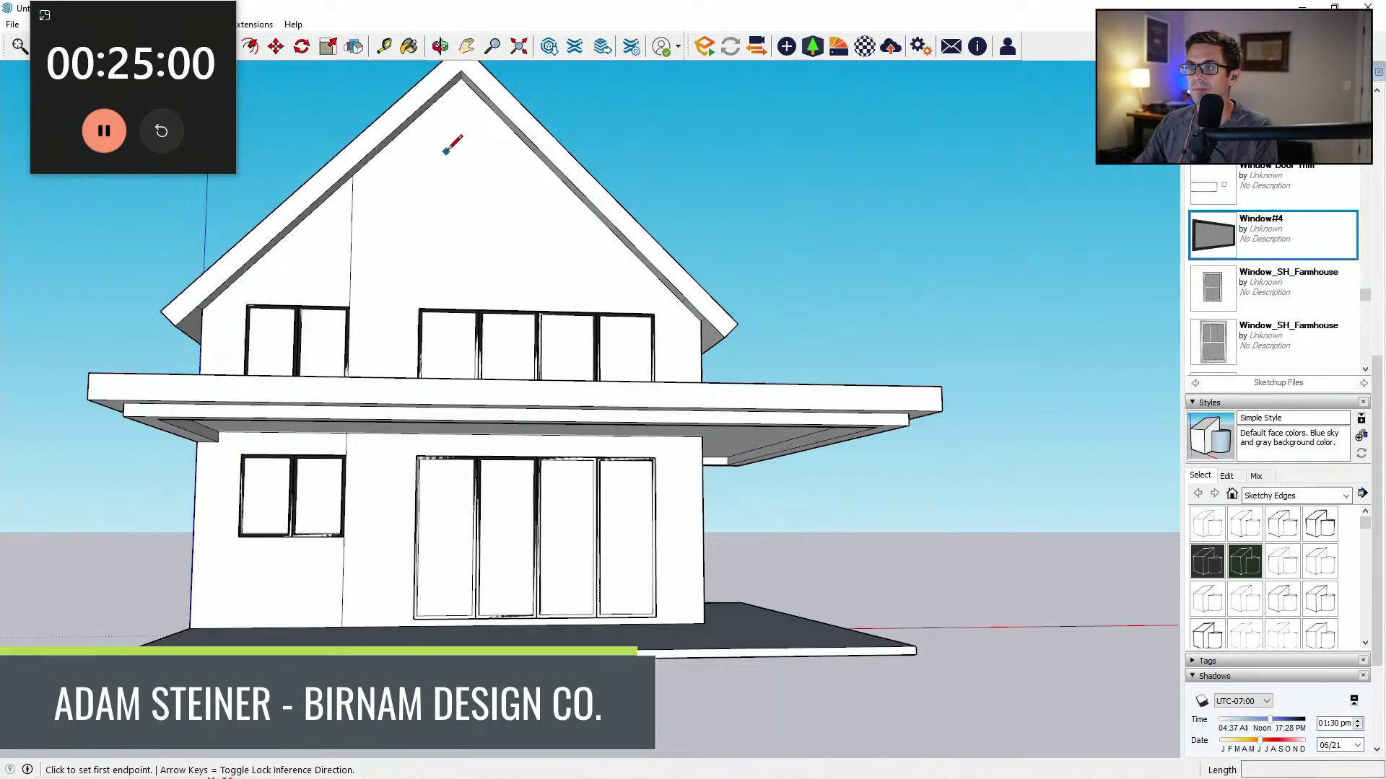
left_click(436, 136)
key("Escape")
key("e")
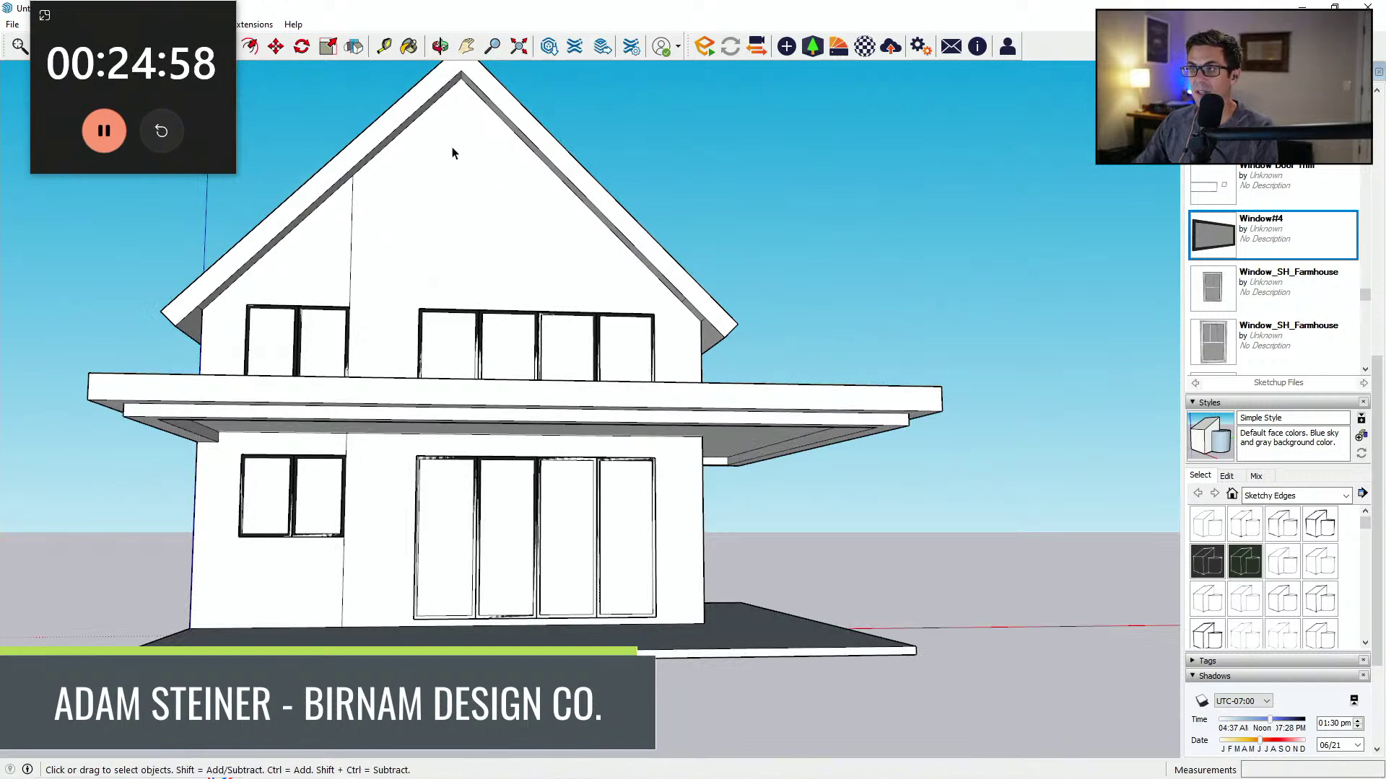
Step: Try a narrow upright rectangle on the front gable wall above the upper windows
left_click(443, 149)
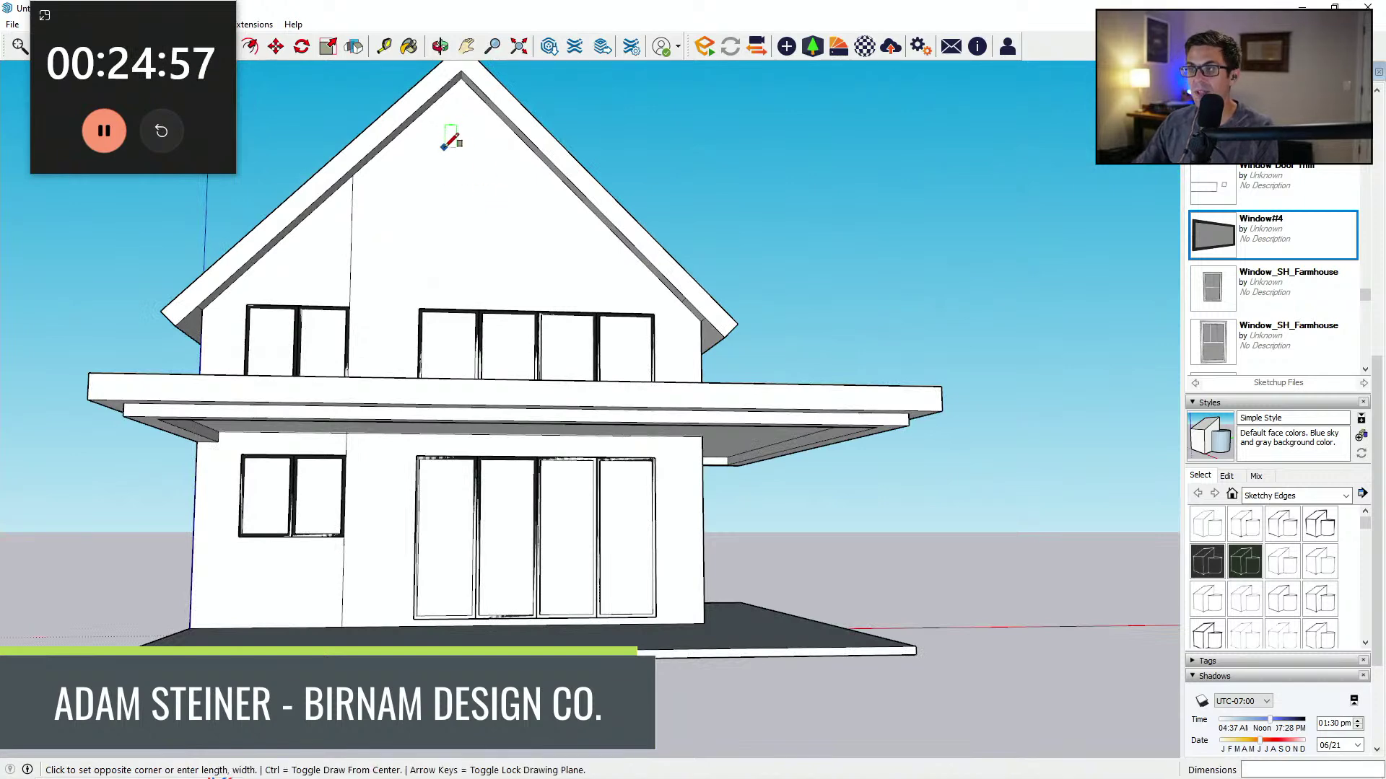
left_click(469, 235)
scroll(476, 235, "down", 3)
middle_click_drag(496, 235, 551, 346)
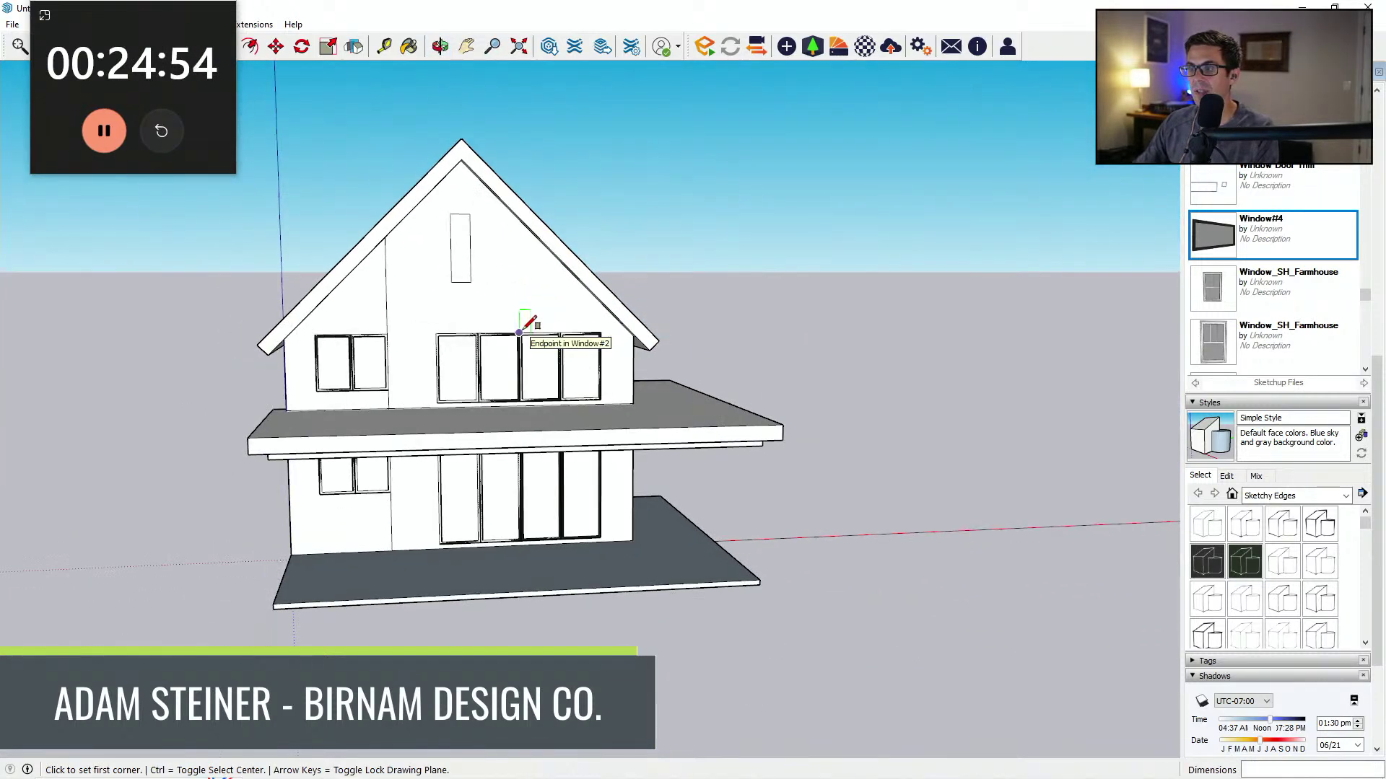
scroll(403, 215, "up", 2)
middle_click_drag(442, 264, 356, 172)
scroll(385, 233, "up", 2)
key("space")
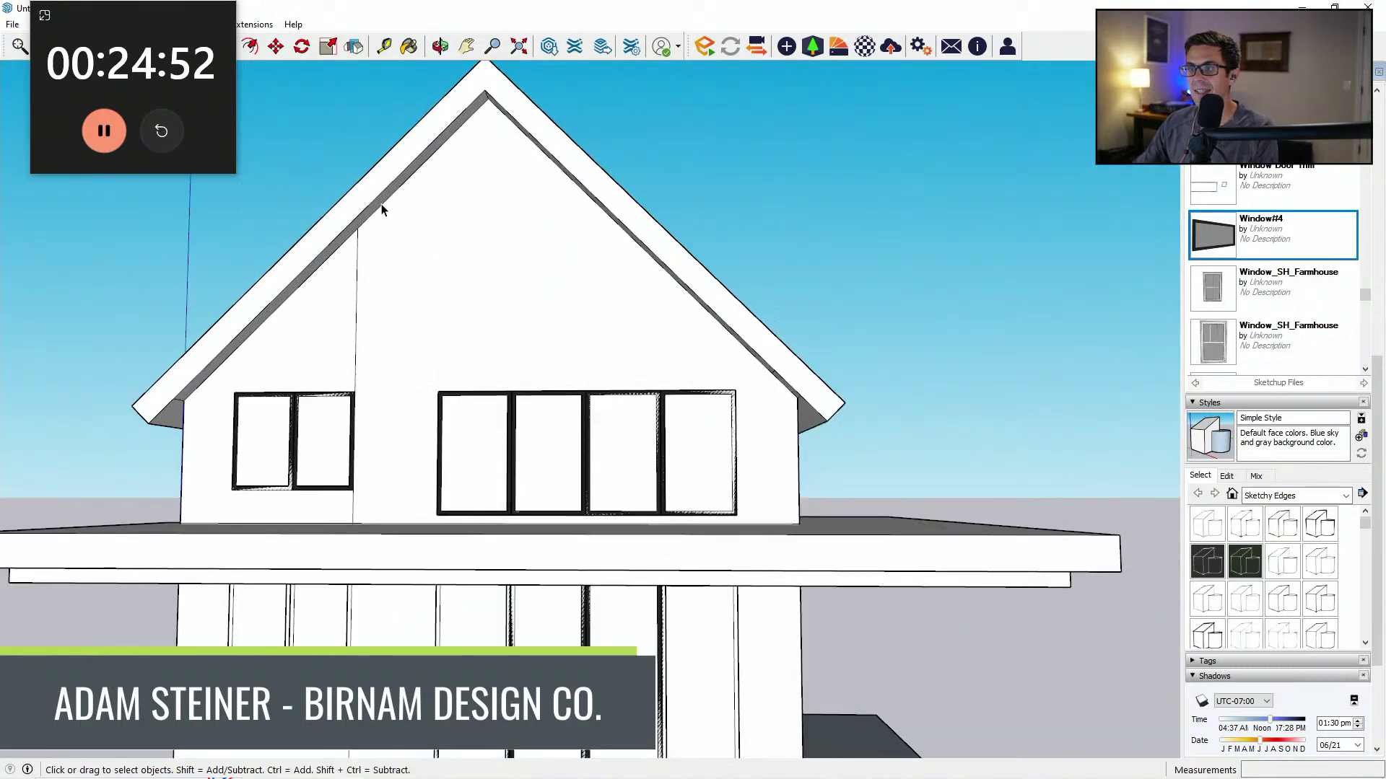
Step: Erase the short stray edge beneath the roof slope, just beyond the upper four-panel window on the front wall
middle_click_drag(392, 218, 550, 154)
scroll(551, 155, "down", 4)
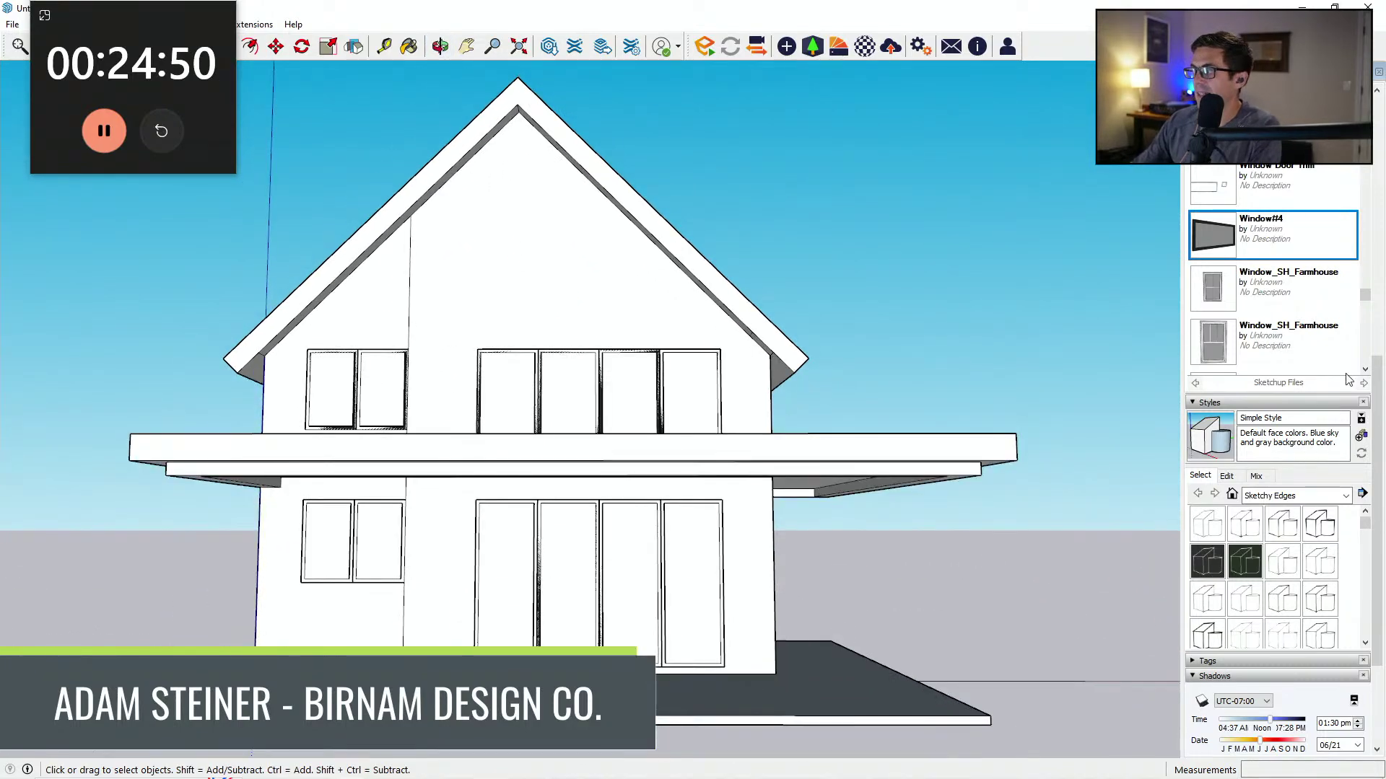
scroll(1292, 356, "down", 1)
scroll(924, 313, "down", 2)
mouse_move(924, 314)
middle_mouse_down()
mouse_move(564, 350)
mouse_move(752, 346)
mouse_move(635, 354)
middle_mouse_up()
scroll(722, 332, "up", 5)
key("e")
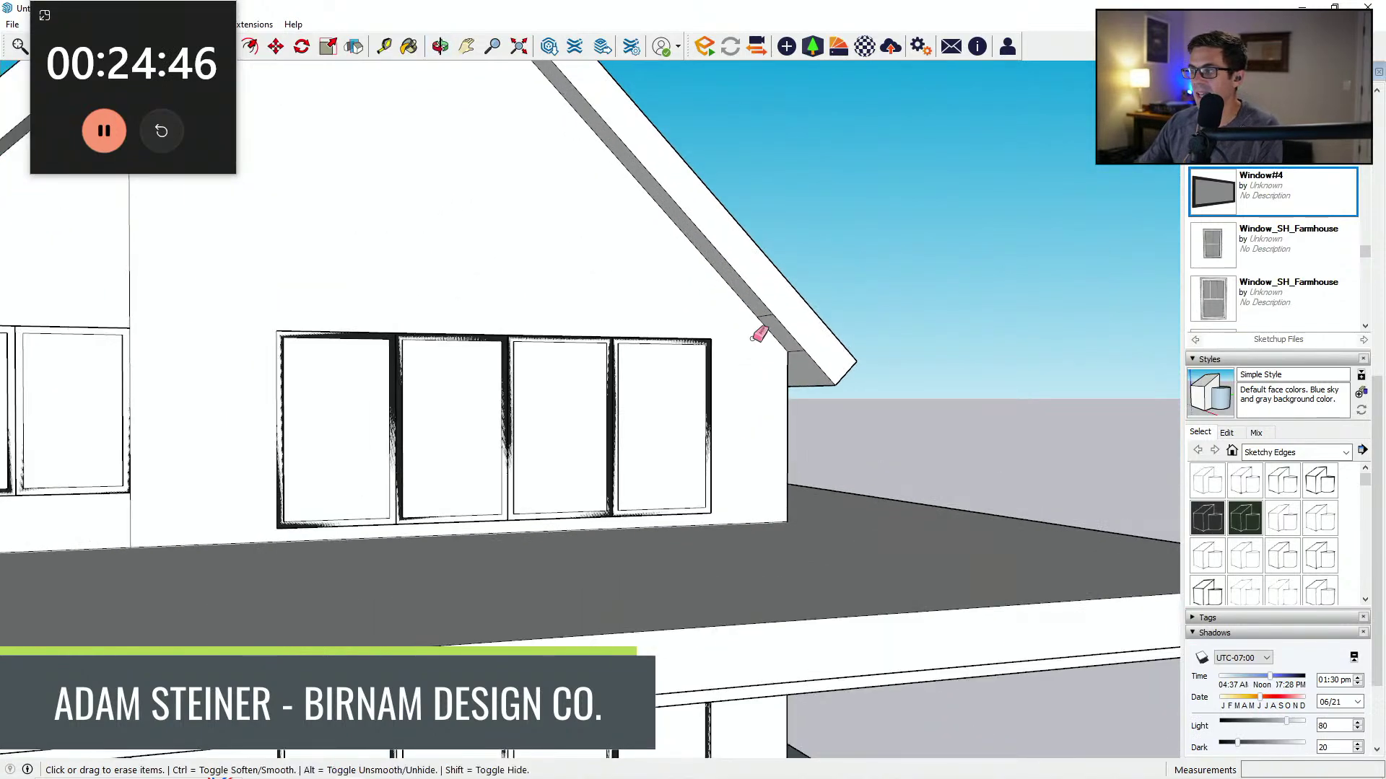
left_click(782, 315)
key("ctrl+z")
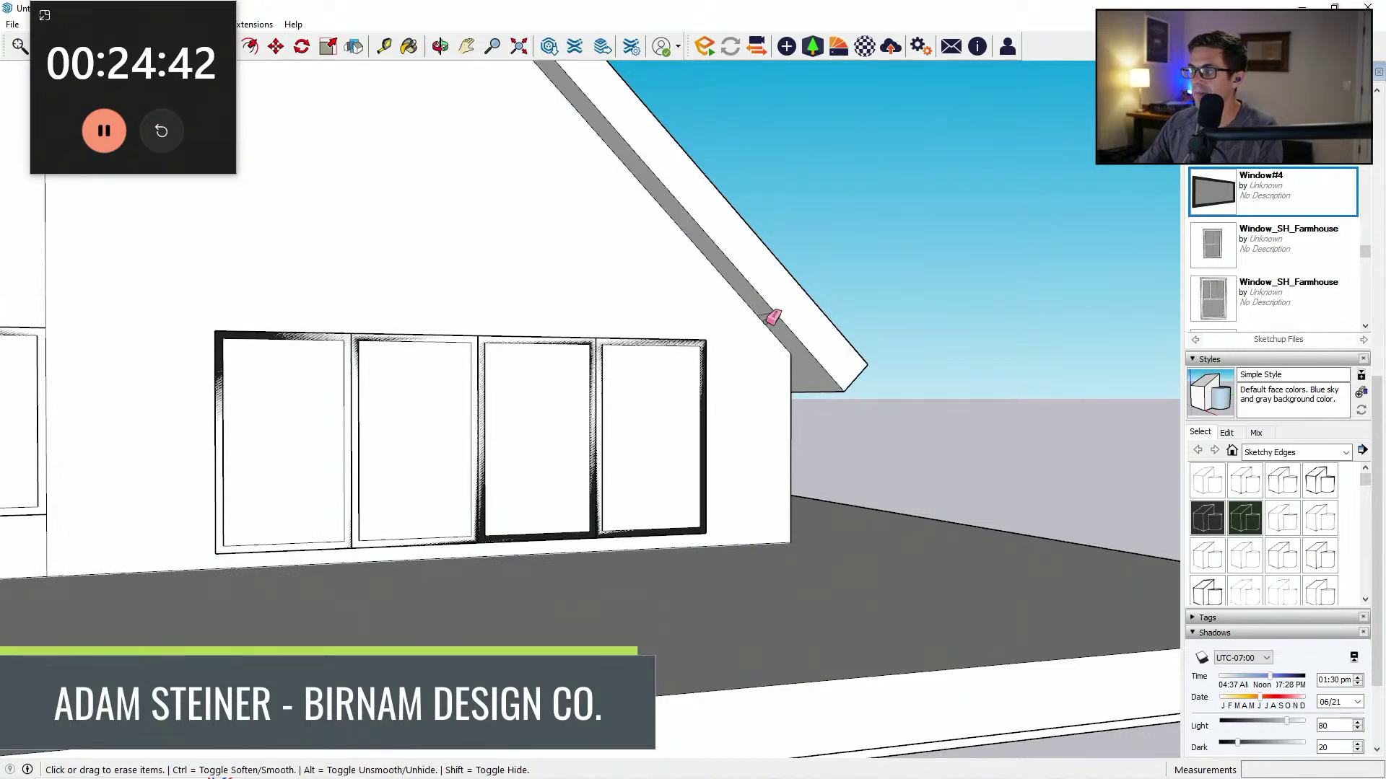
left_click(767, 314)
scroll(778, 347, "down", 5)
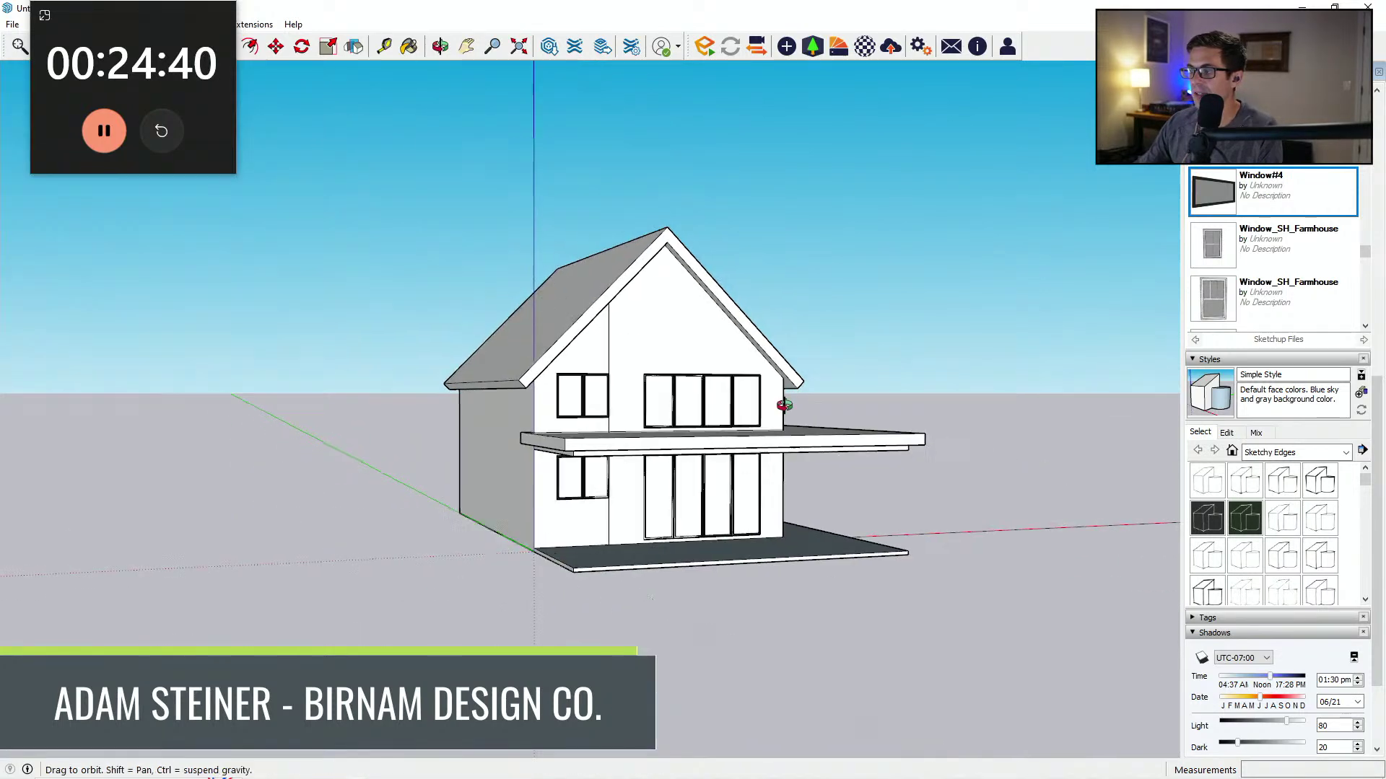
Step: Draw a horizontal line from the lower small window's bottom corner to the house corner and along the windowless side wall to its back edge
mouse_move(785, 402)
middle_mouse_down()
mouse_move(915, 495)
mouse_move(854, 474)
mouse_move(704, 490)
mouse_move(665, 544)
mouse_move(717, 544)
middle_mouse_up()
scroll(585, 495, "up", 3)
key("l")
scroll(583, 495, "up", 1)
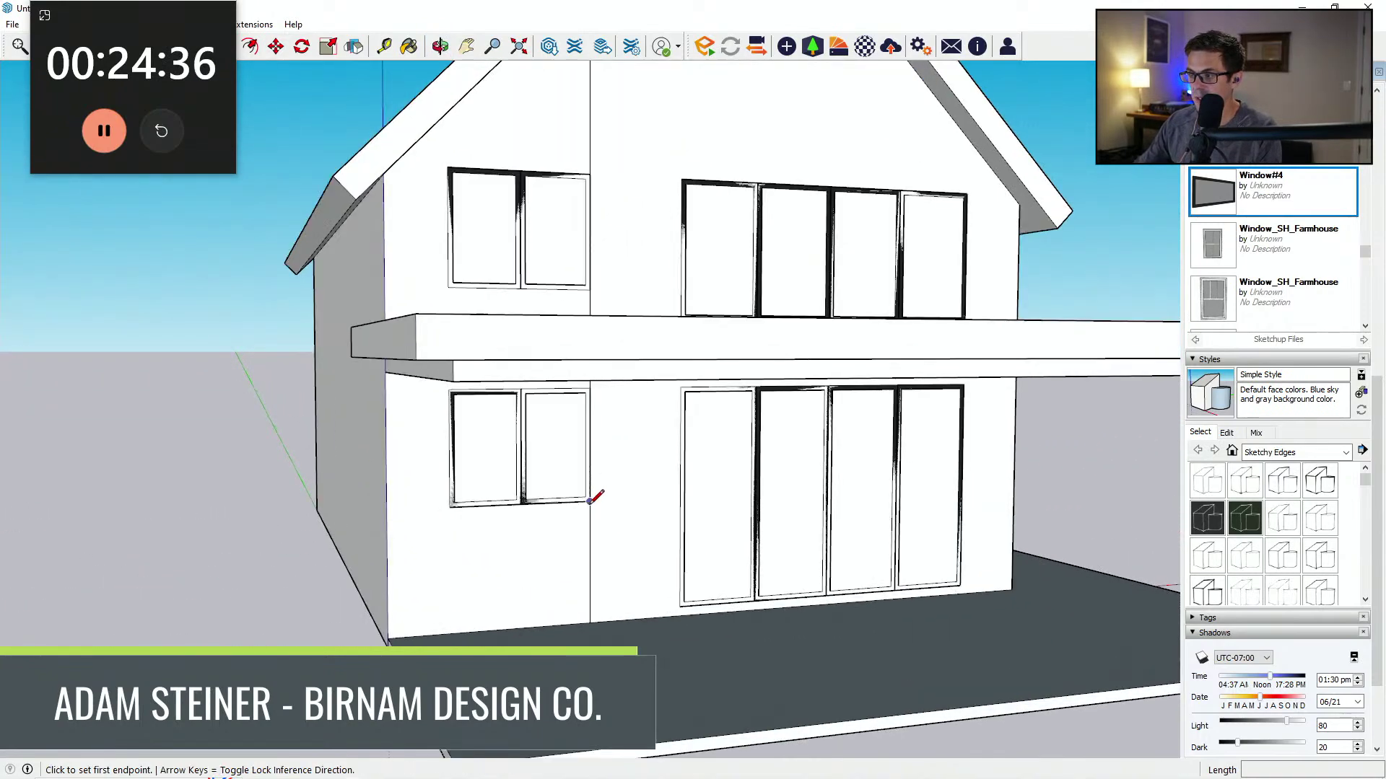
left_click(587, 495)
scroll(532, 538, "up", 2)
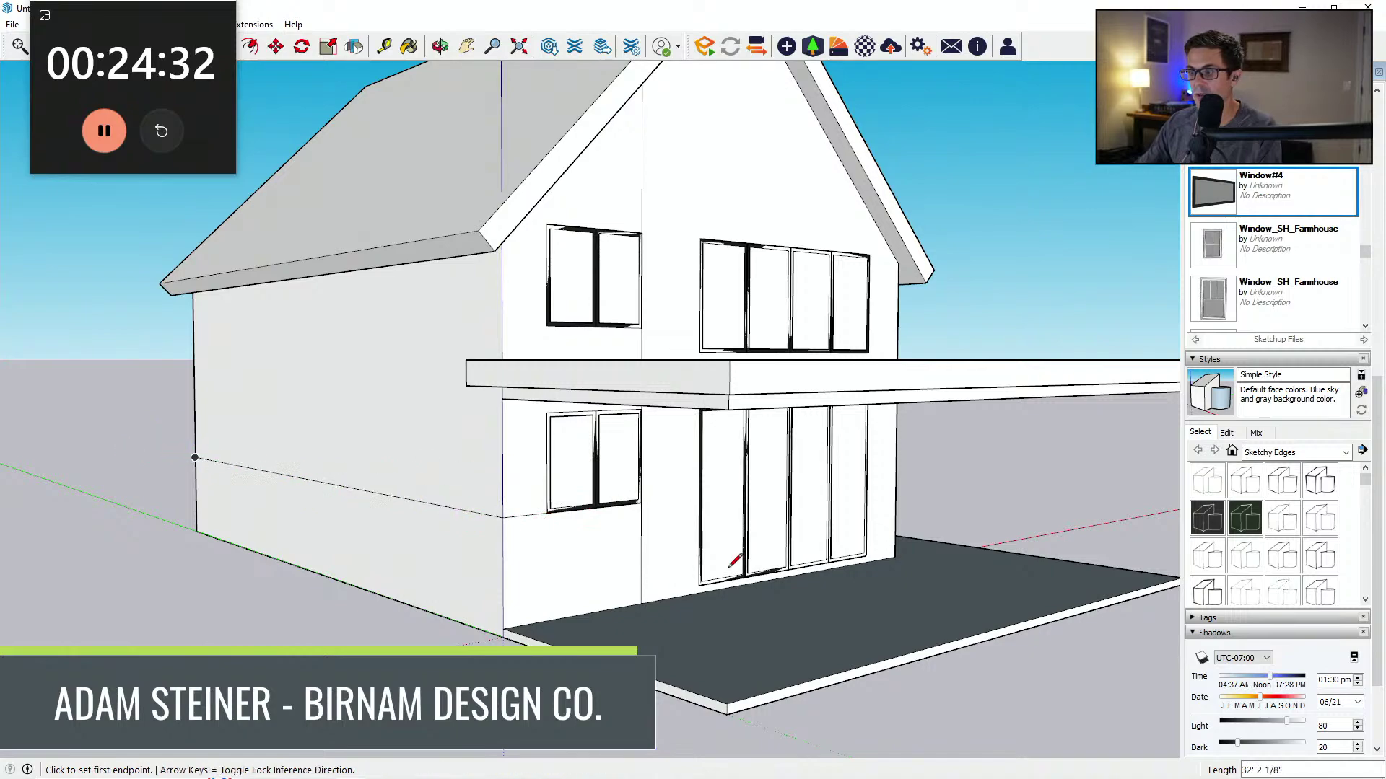
Step: Continue the horizontal line across the rest of the front wall and along the windowed side wall to its back corner
middle_click_drag(729, 568, 339, 549)
scroll(508, 514, "up", 3)
left_click(512, 492)
scroll(361, 541, "down", 3)
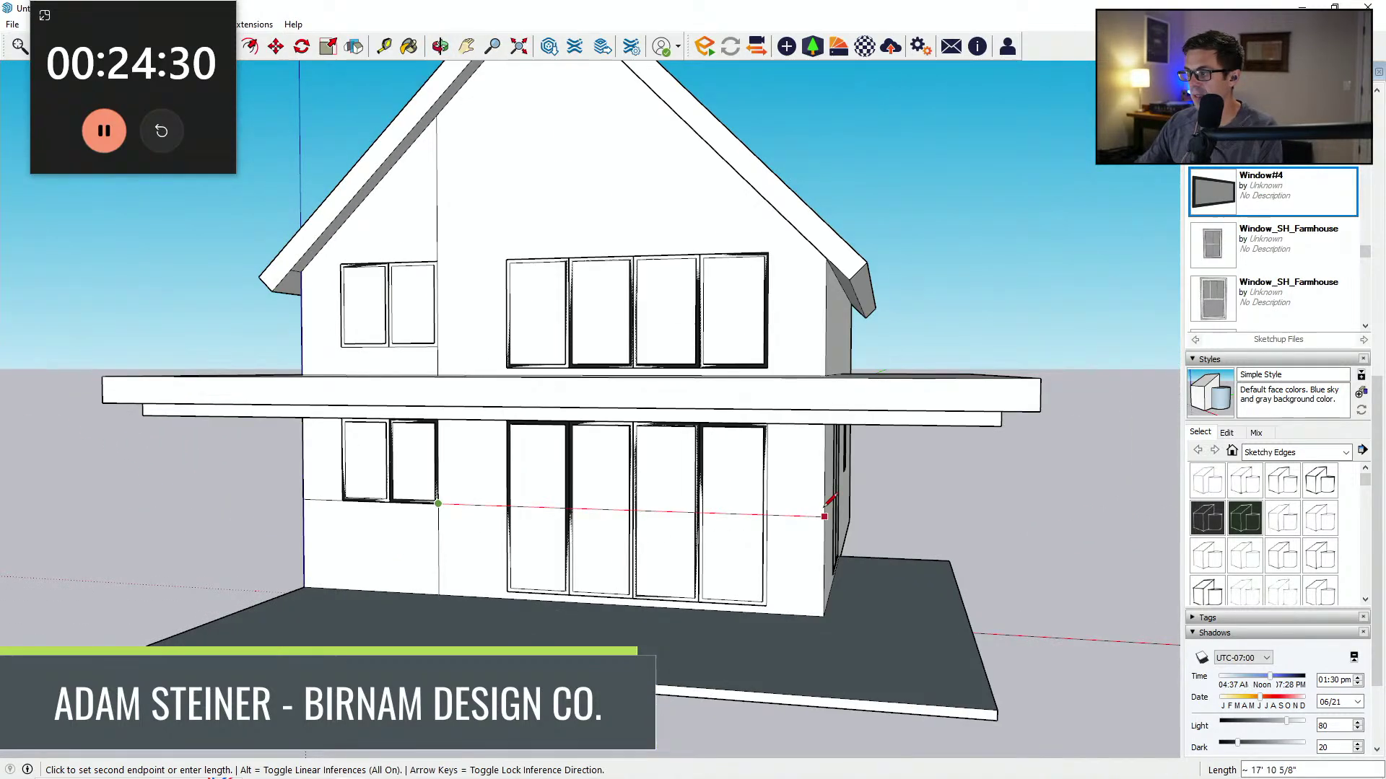
scroll(830, 511, "down", 3)
middle_click_drag(830, 511, 1039, 526)
left_click(1047, 530)
key("e")
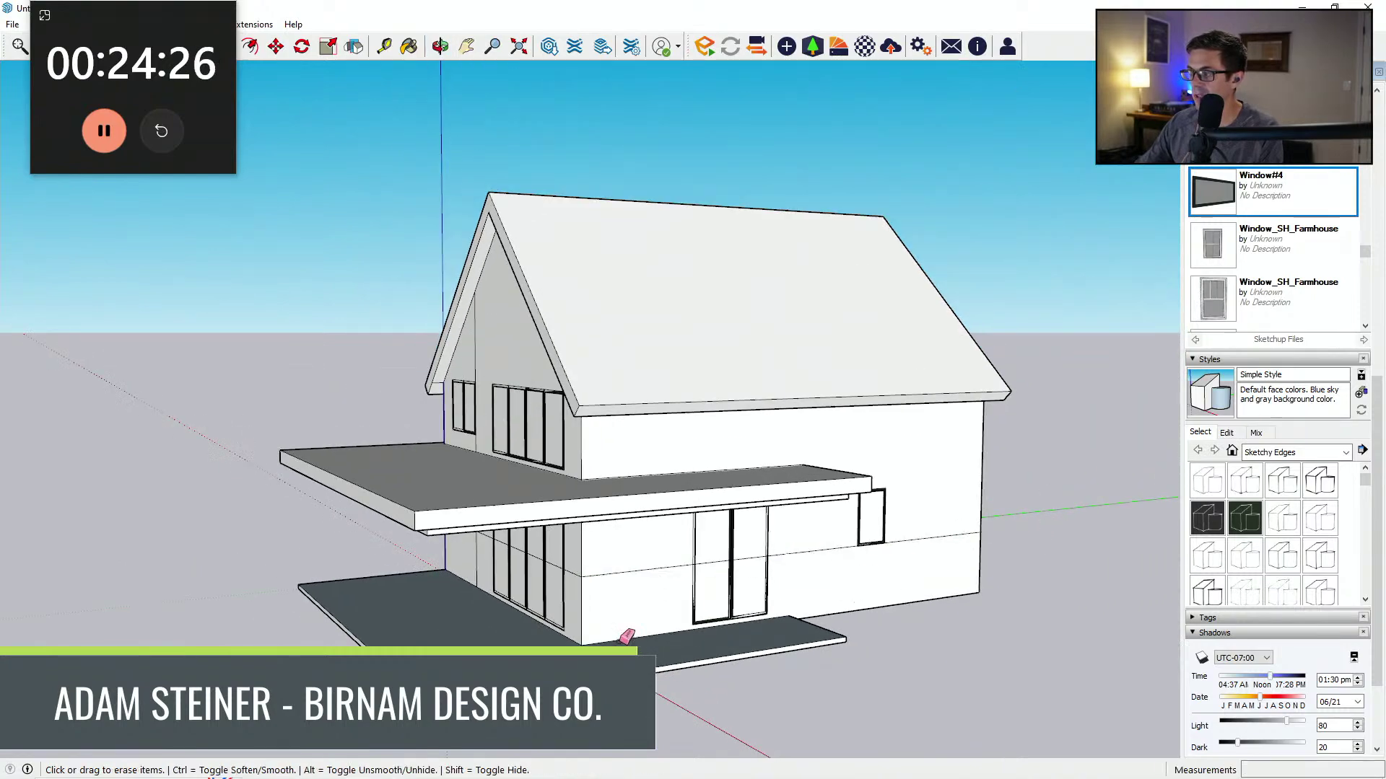
Step: Trace a rectangle around the ground-floor four-panel window and erase the horizontal line crossing it
mouse_move(626, 636)
middle_mouse_down()
mouse_move(705, 594)
mouse_move(502, 583)
mouse_move(823, 628)
mouse_move(628, 535)
mouse_move(736, 602)
middle_mouse_up()
scroll(736, 602, "up", 6)
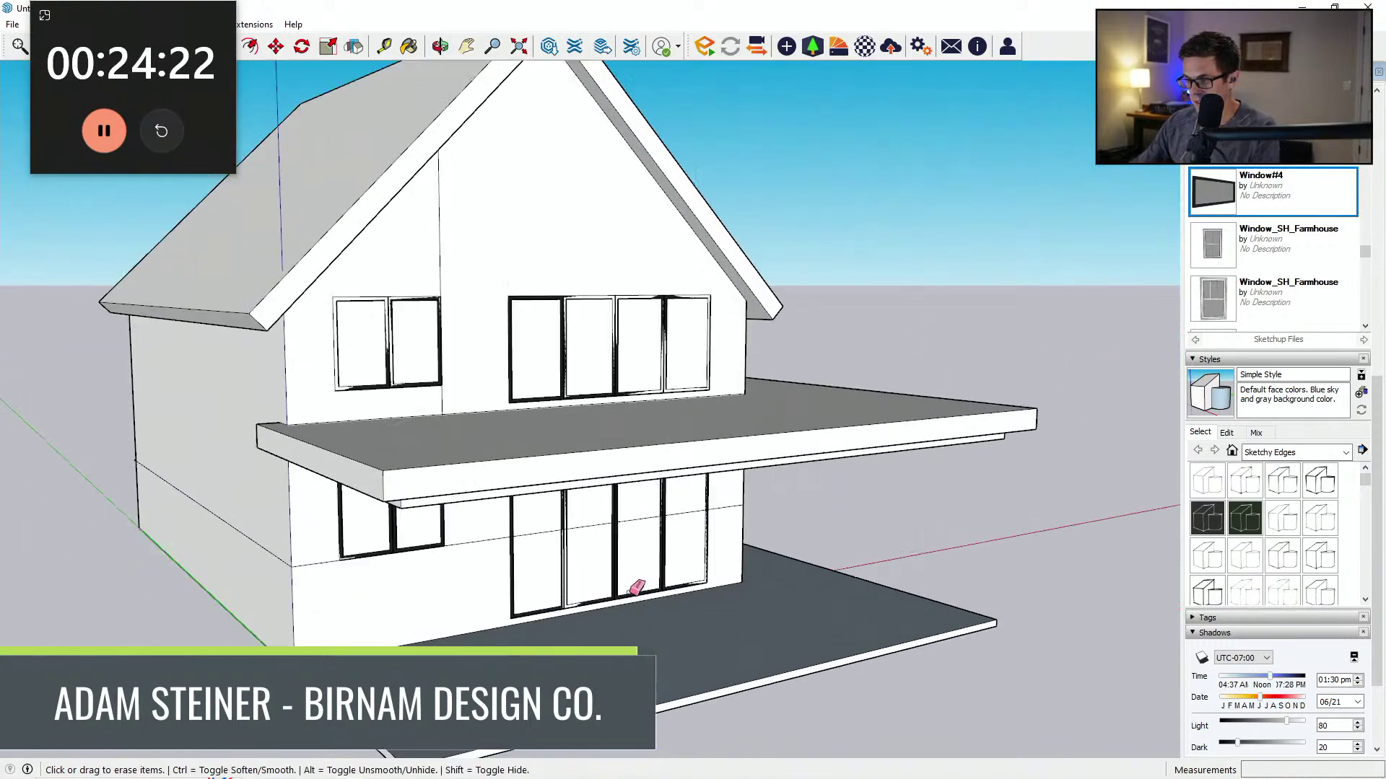
key("r")
left_click(495, 623)
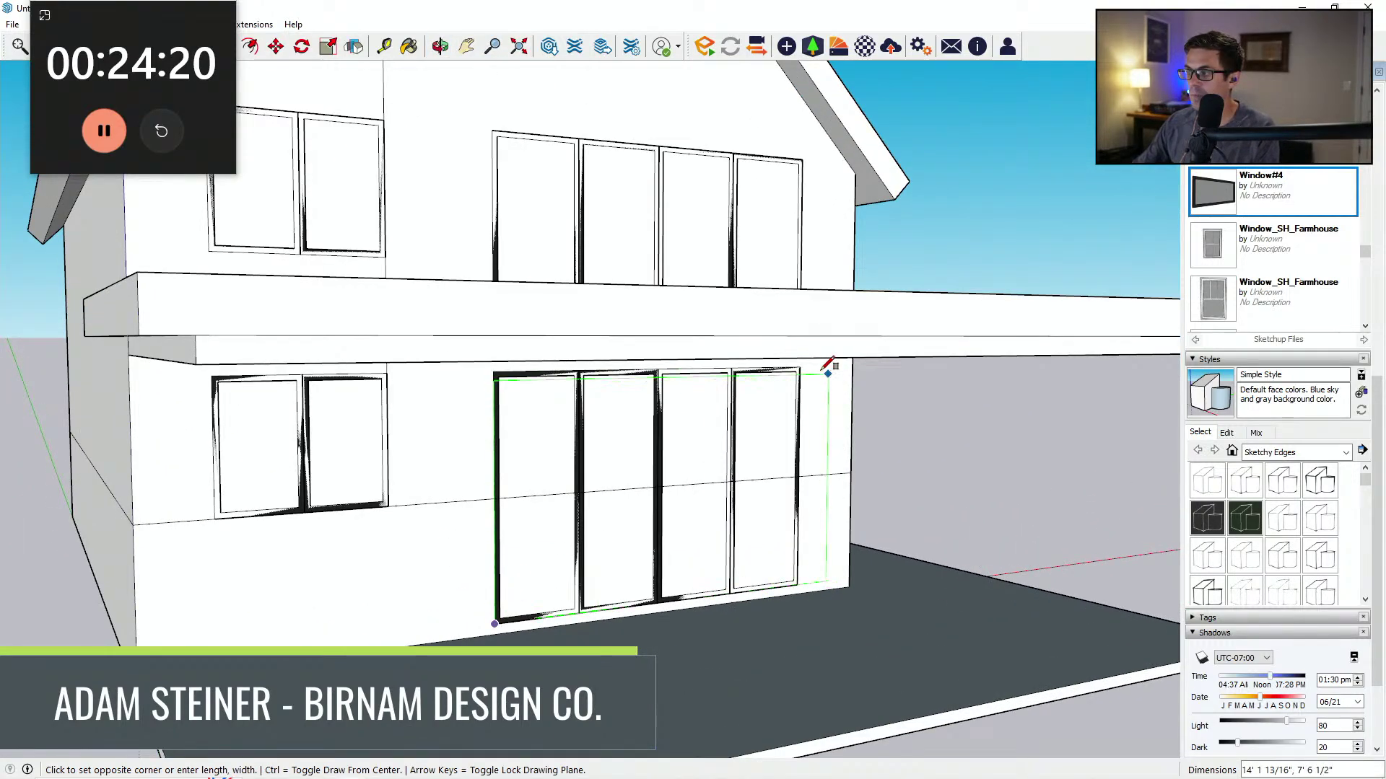
left_click(801, 366)
middle_click_drag(801, 366, 830, 505)
key("p")
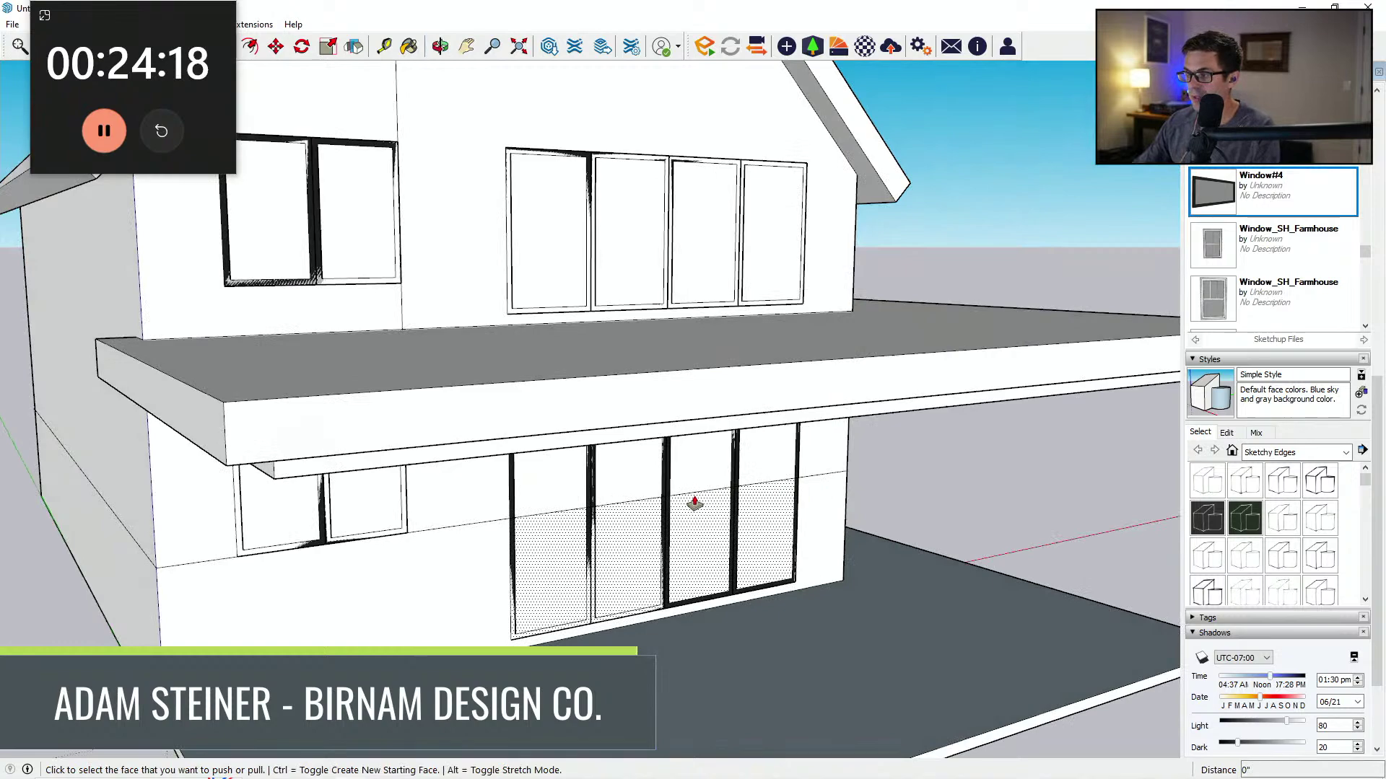
key("e")
middle_click_drag(644, 505, 760, 561)
Step: Push the face behind the ground-floor four-panel window 6" into the wall
key("p")
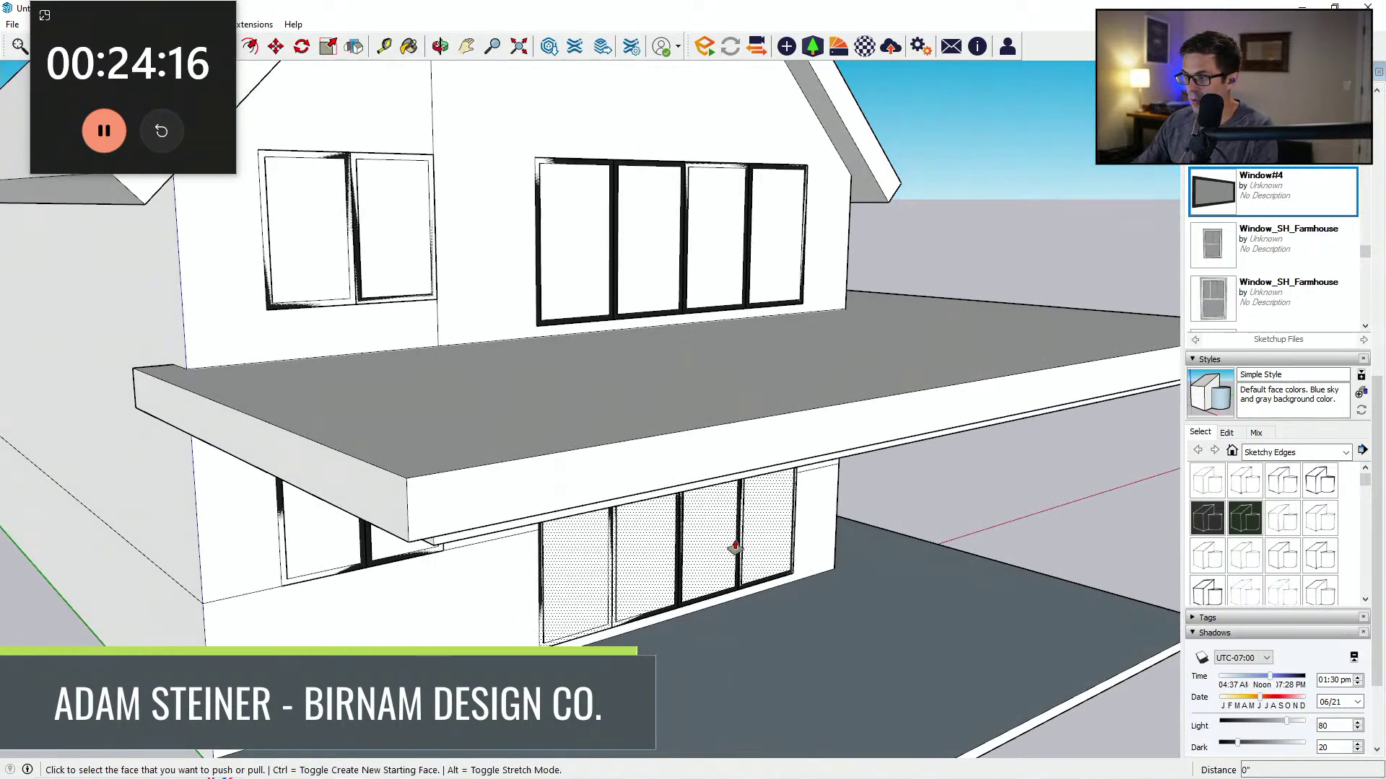
left_click(730, 543)
scroll(702, 552, "down", 4)
middle_click_drag(603, 587, 566, 596)
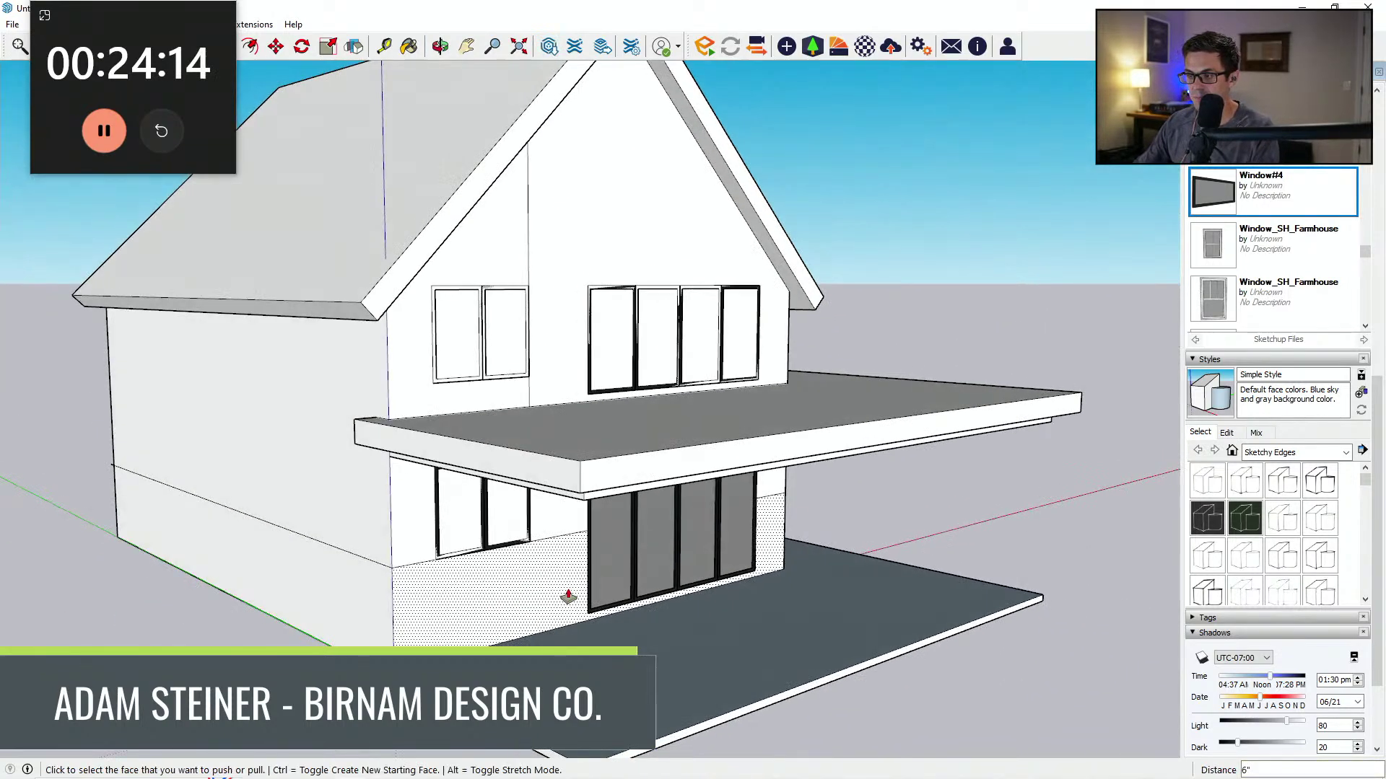
scroll(682, 555, "down", 4)
middle_click_drag(712, 498, 587, 479)
middle_click_drag(714, 523, 686, 473)
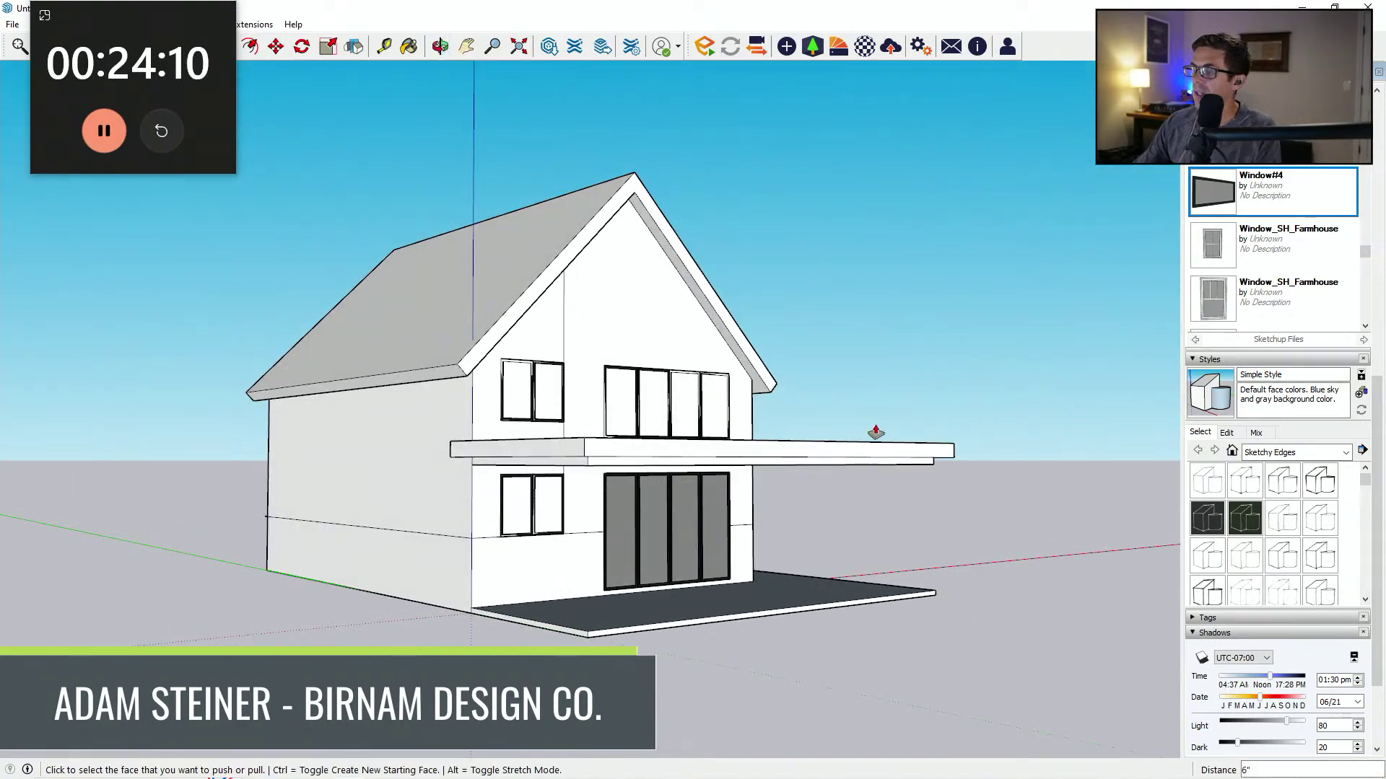
middle_click_drag(384, 630, 374, 613)
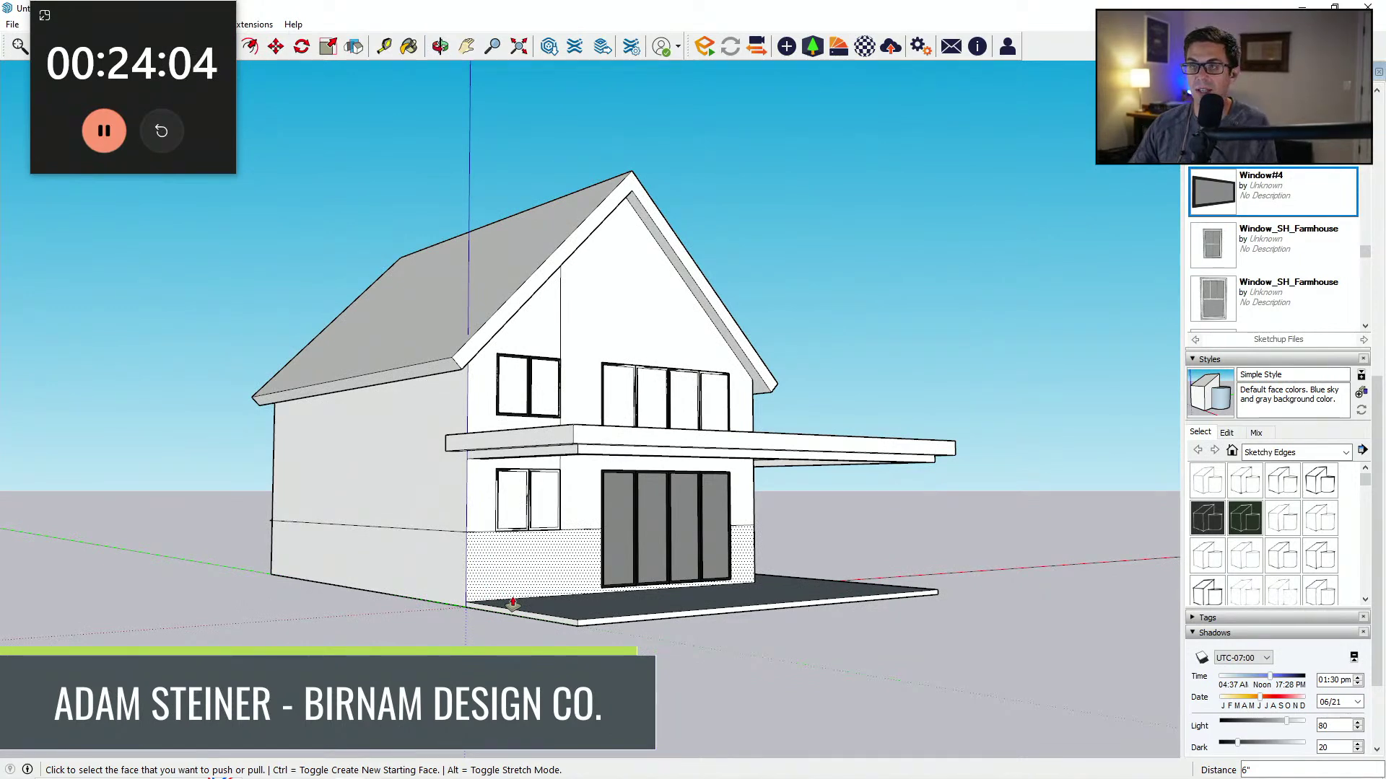
Step: Trace a rectangle around the upper four-panel window on the front wall
middle_click_drag(510, 598, 767, 424)
scroll(634, 442, "up", 4)
key("r")
scroll(526, 393, "up", 3)
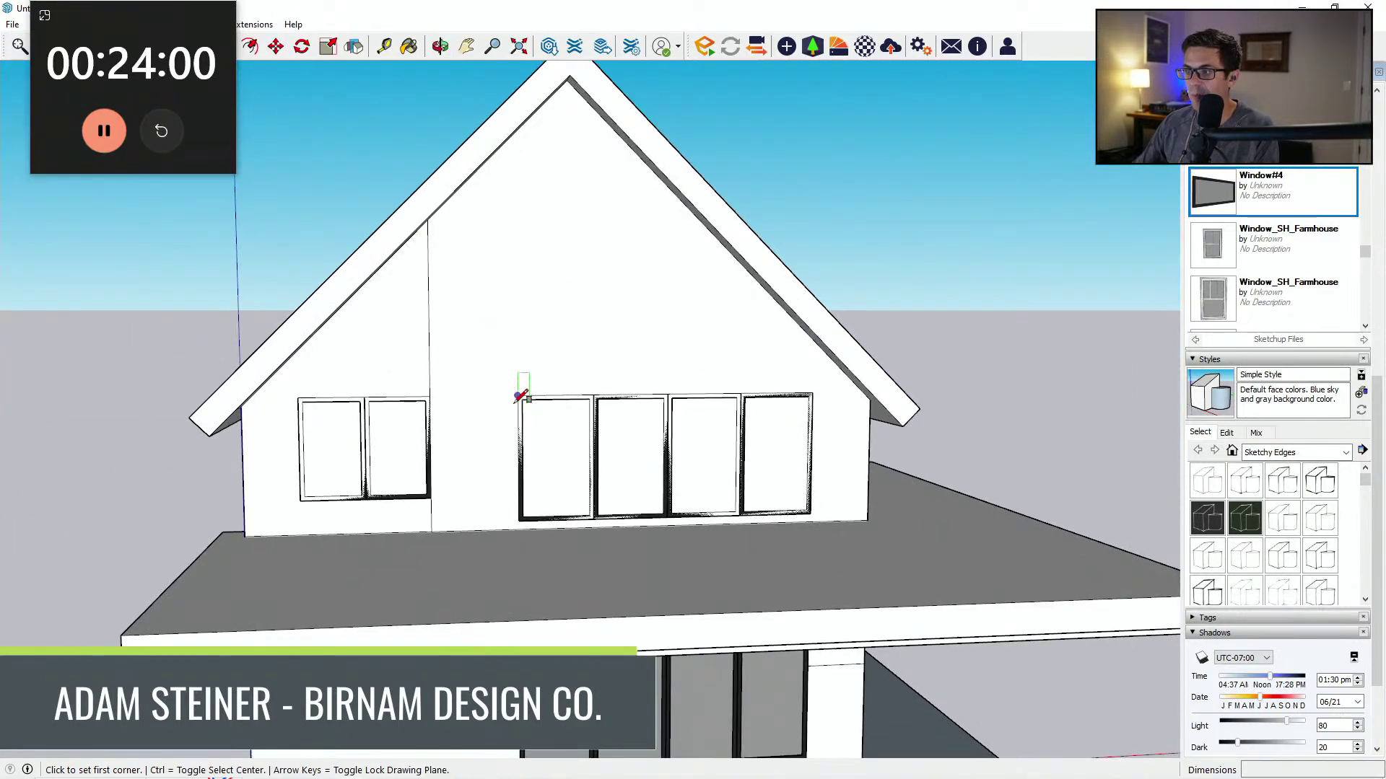
left_click(518, 396)
scroll(869, 542, "up", 1)
left_click(795, 511)
middle_click_drag(795, 511, 658, 565)
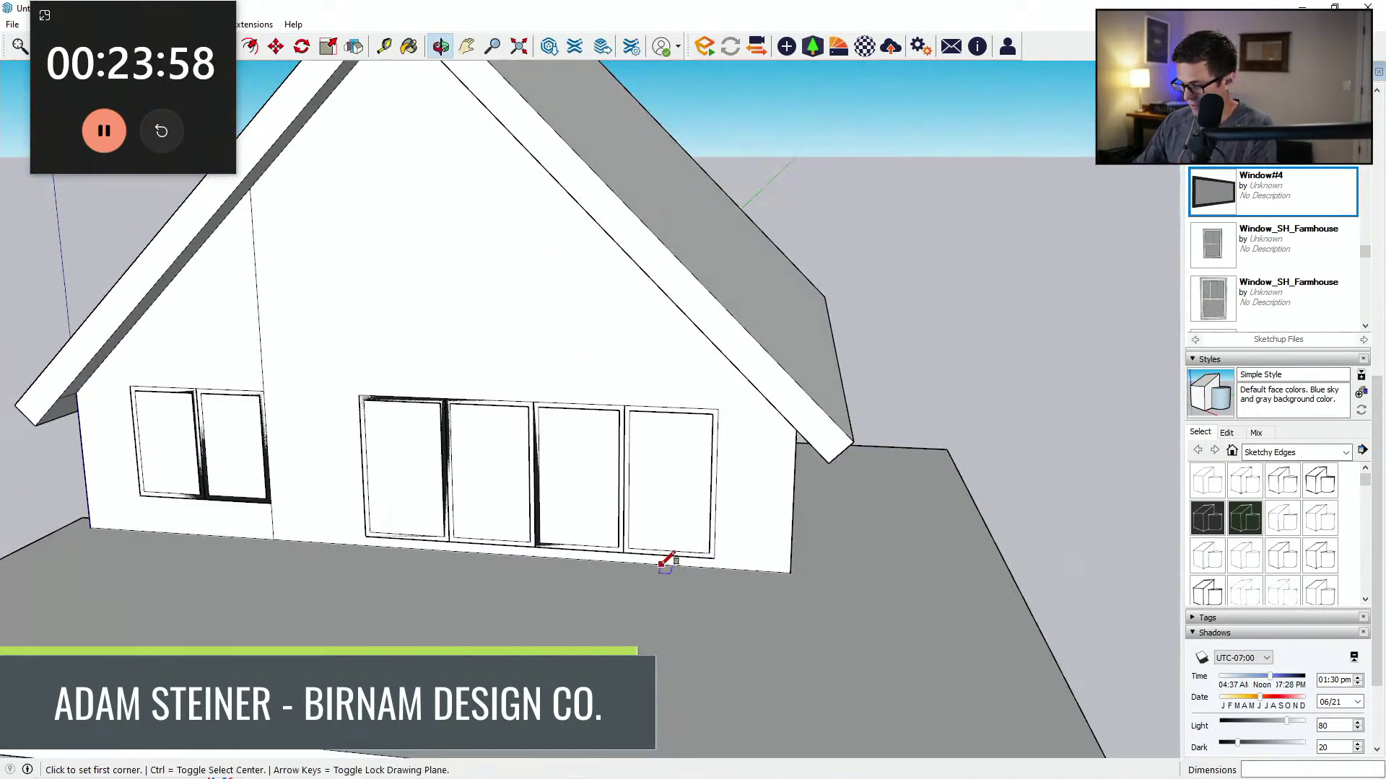
Step: Push the face behind the upper four-panel window 6" into the wall
key("p")
left_click(669, 517)
type("6")
key("Return")
scroll(402, 561, "down", 3)
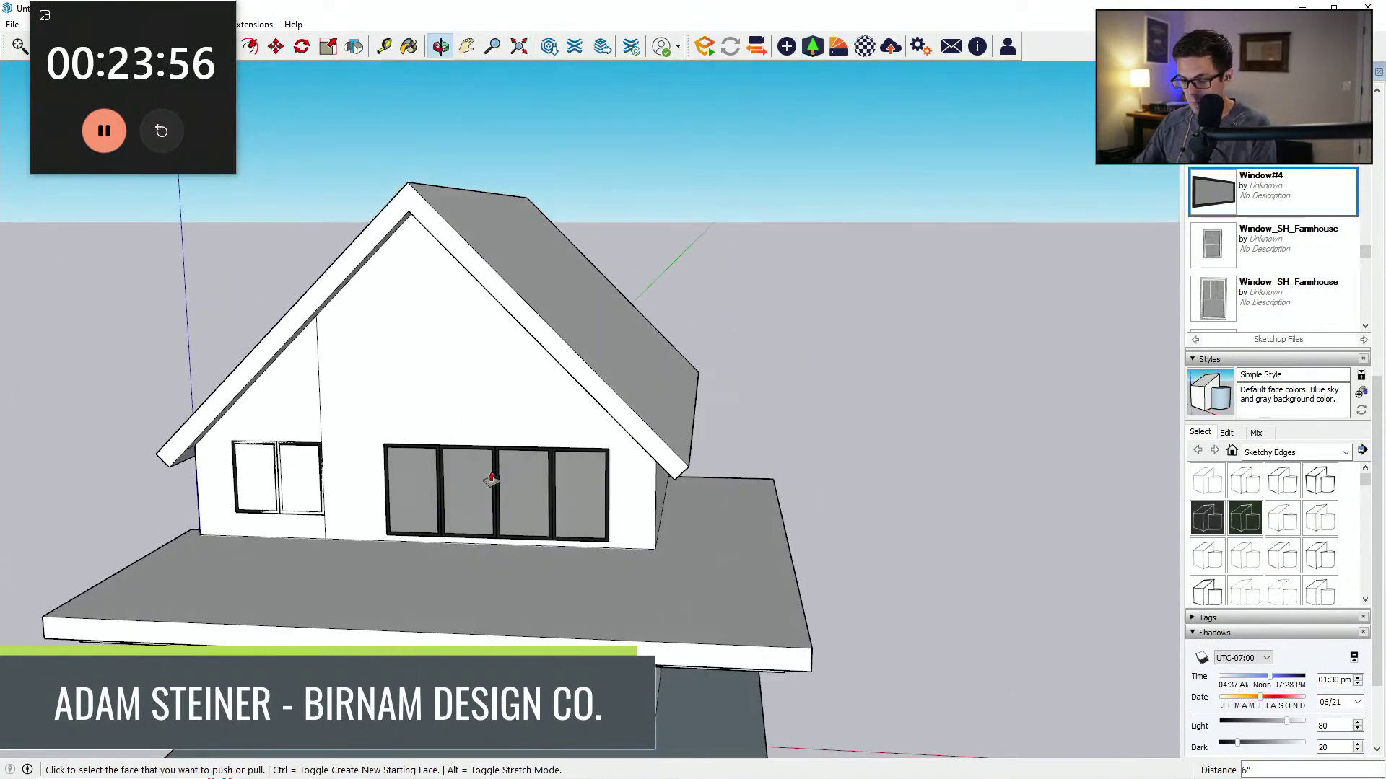
Step: Trace a rectangle around the upper small two-panel window and push the face behind it into the wall
key("r")
left_click(232, 443)
scroll(328, 508, "up", 2)
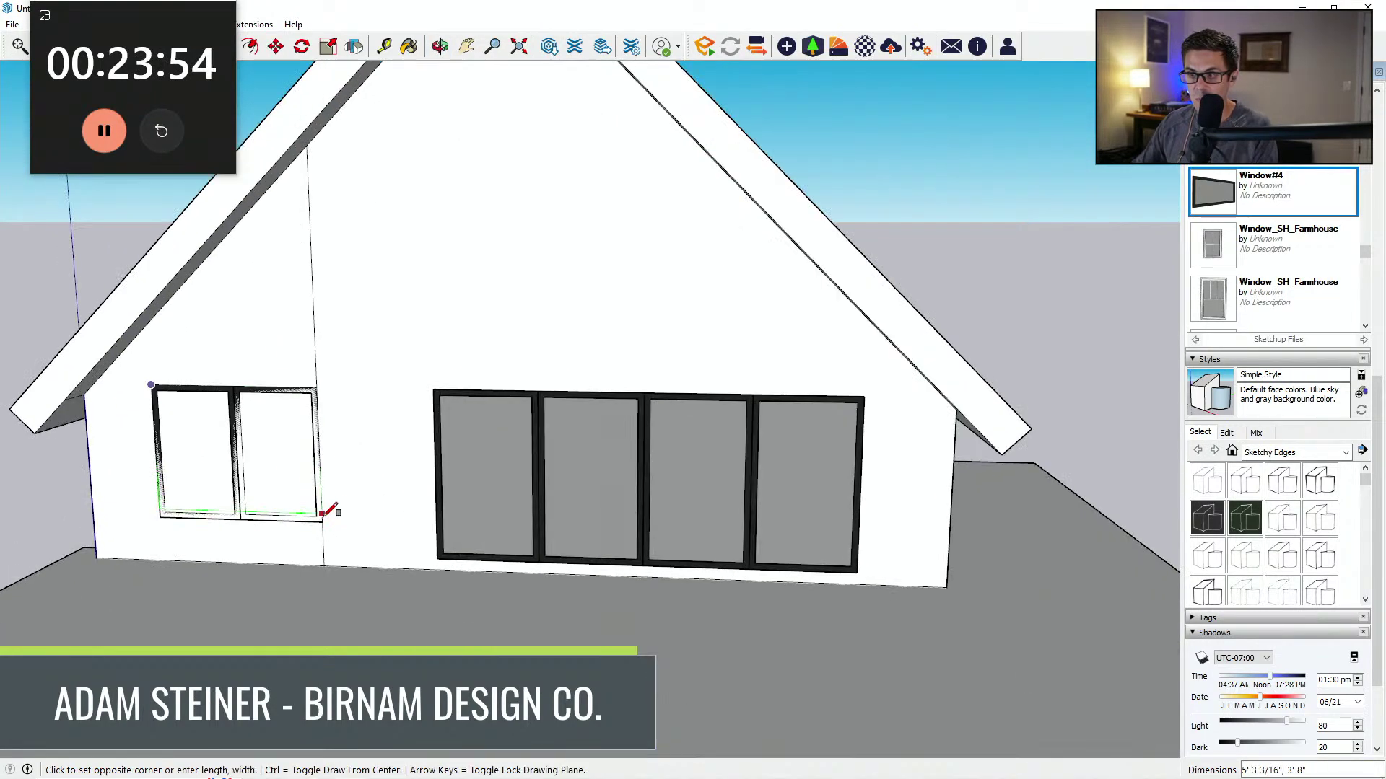
left_click(323, 520)
key("p")
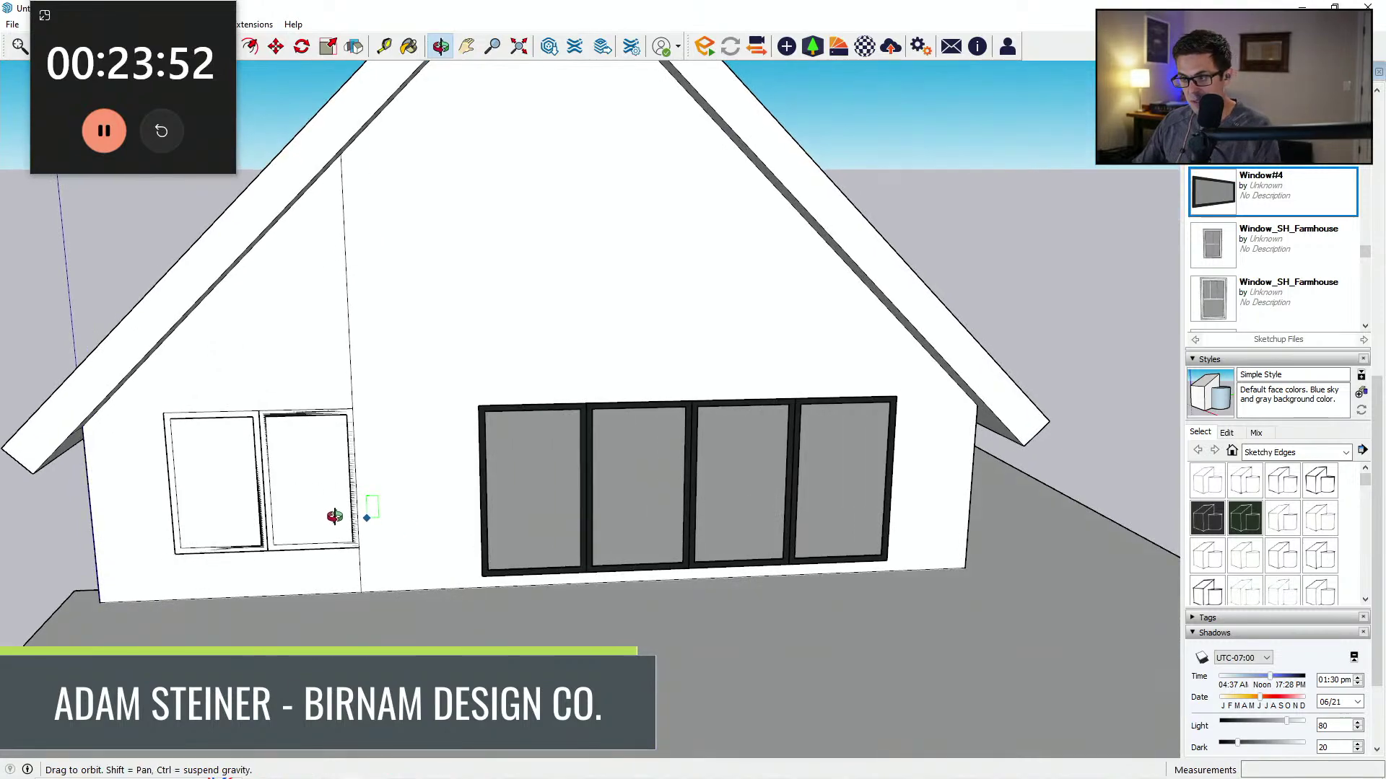
middle_click_drag(365, 510, 437, 526)
left_click(432, 526)
left_click(384, 529)
scroll(435, 491, "down", 5)
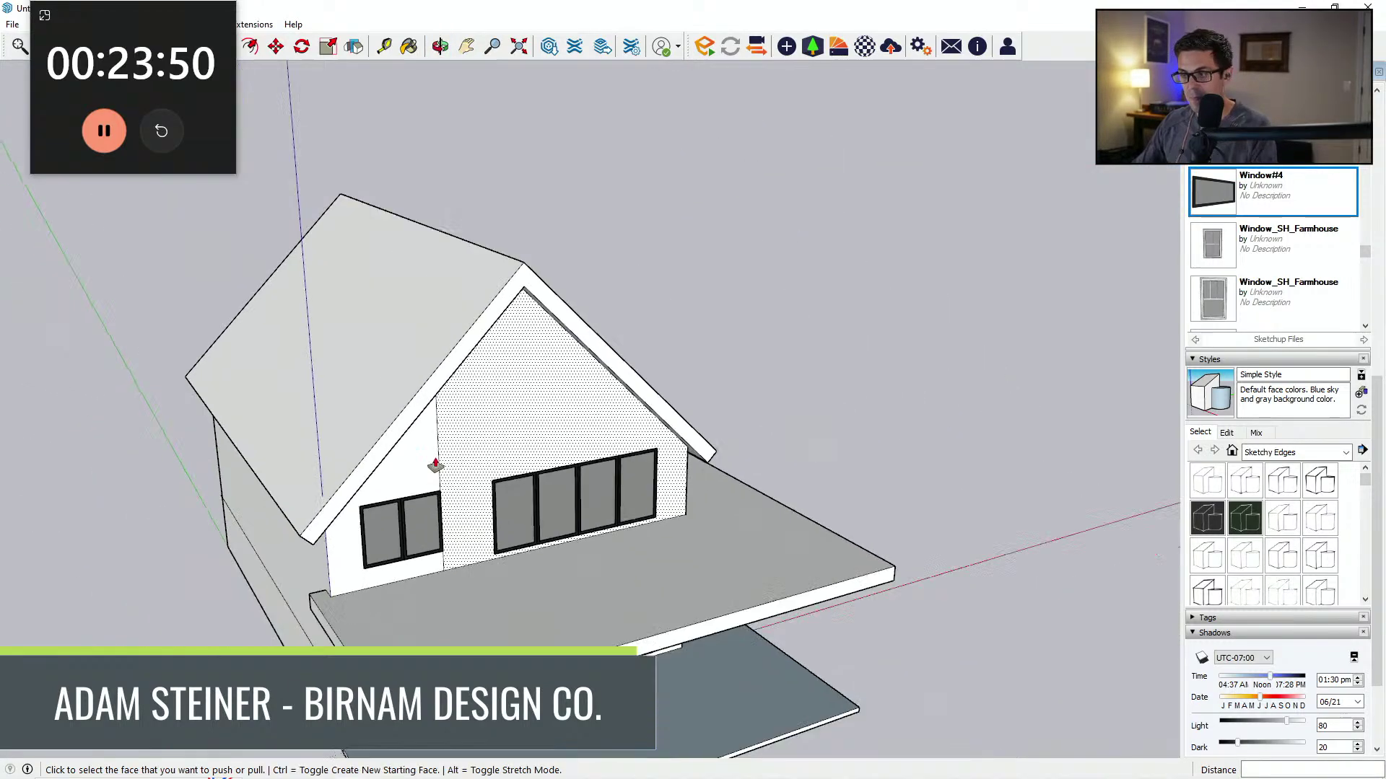
Step: Trace a rectangle around the lower small two-panel window on the front wall
middle_click_drag(436, 467, 414, 324)
middle_click_drag(371, 574, 368, 544)
scroll(396, 563, "up", 3)
key("r")
scroll(384, 583, "up", 3)
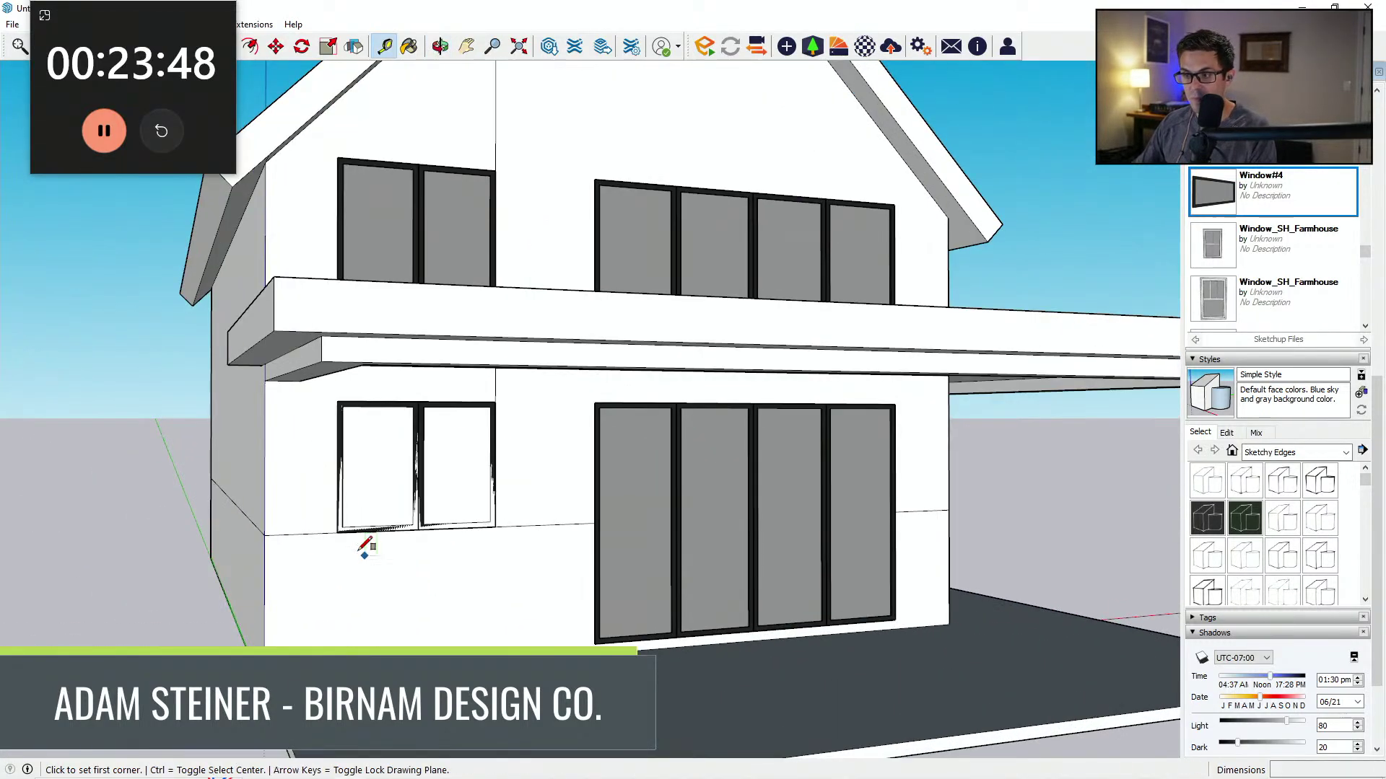
left_click(337, 531)
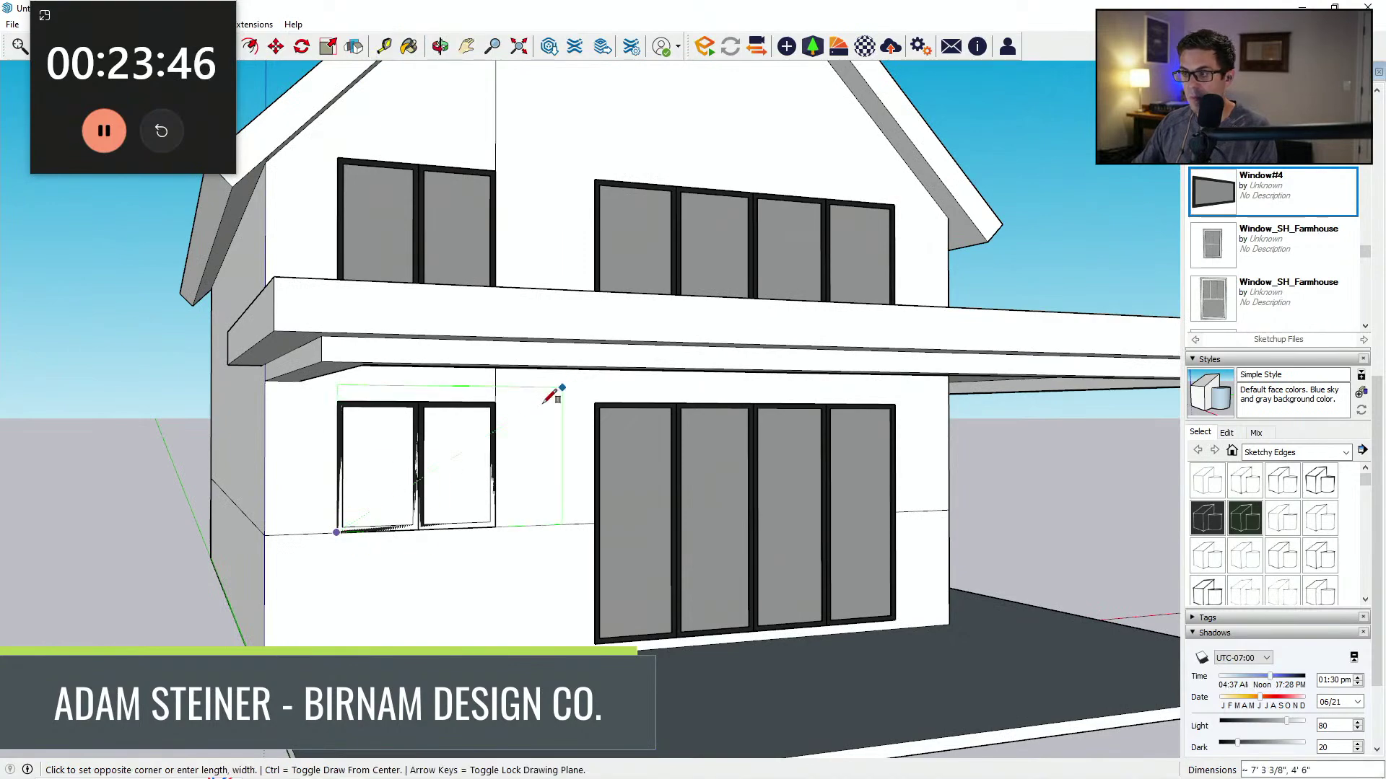
left_click(496, 404)
Step: Push the face behind the lower small two-panel window 6" into the wall
middle_click_drag(458, 444, 520, 501)
key("p")
left_click(474, 513)
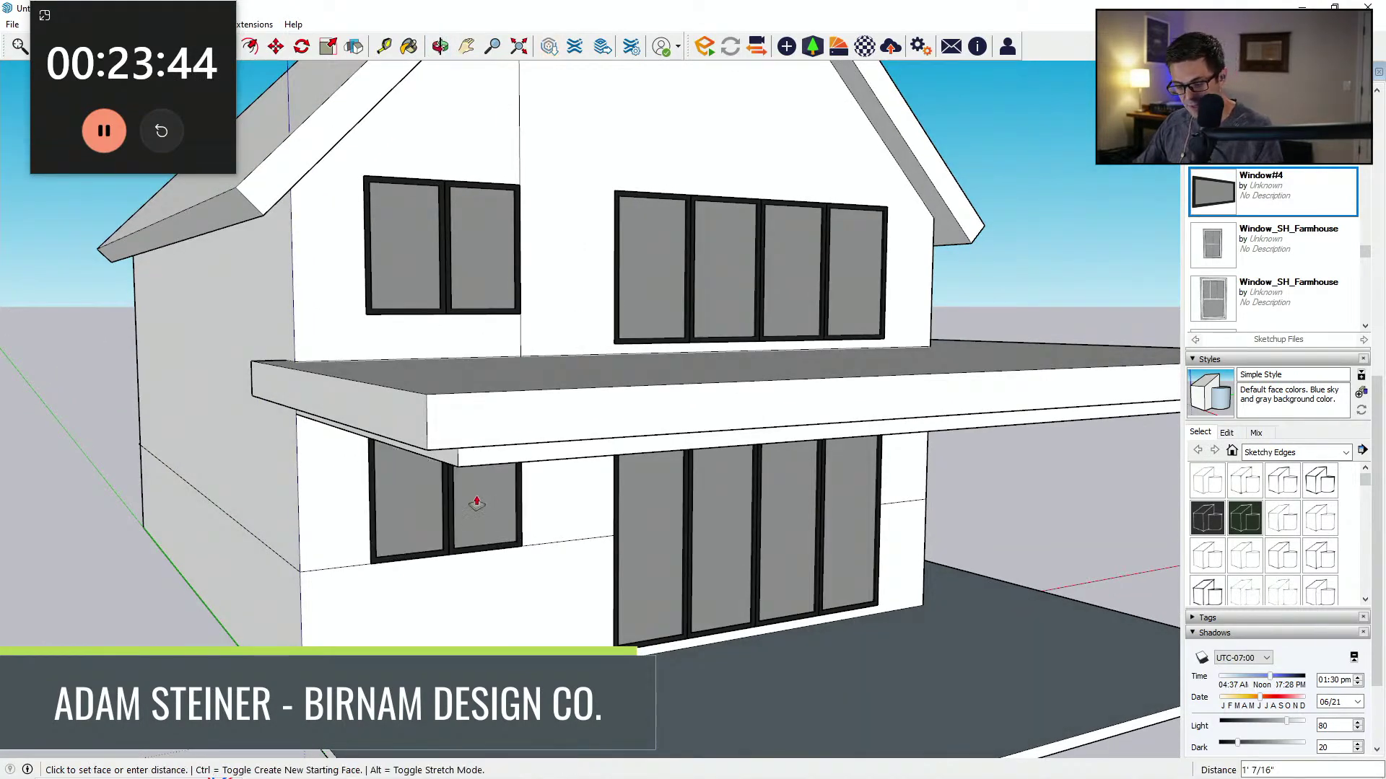
type("6")
key("Return")
scroll(448, 630, "down", 6)
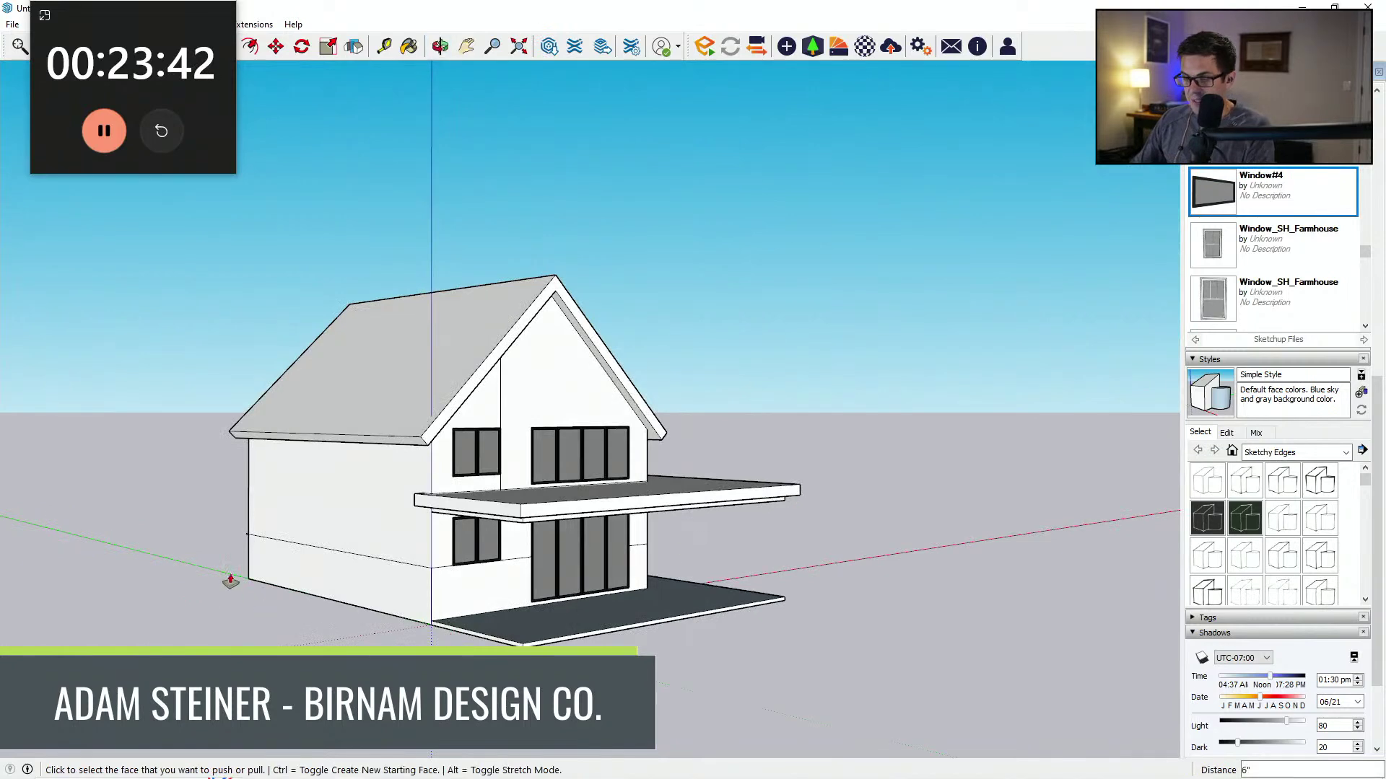
Step: Draw a second horizontal line 2" below the existing division line, running around the blank side, front and windowed side walls
scroll(232, 556, "up", 5)
key("e")
key("l")
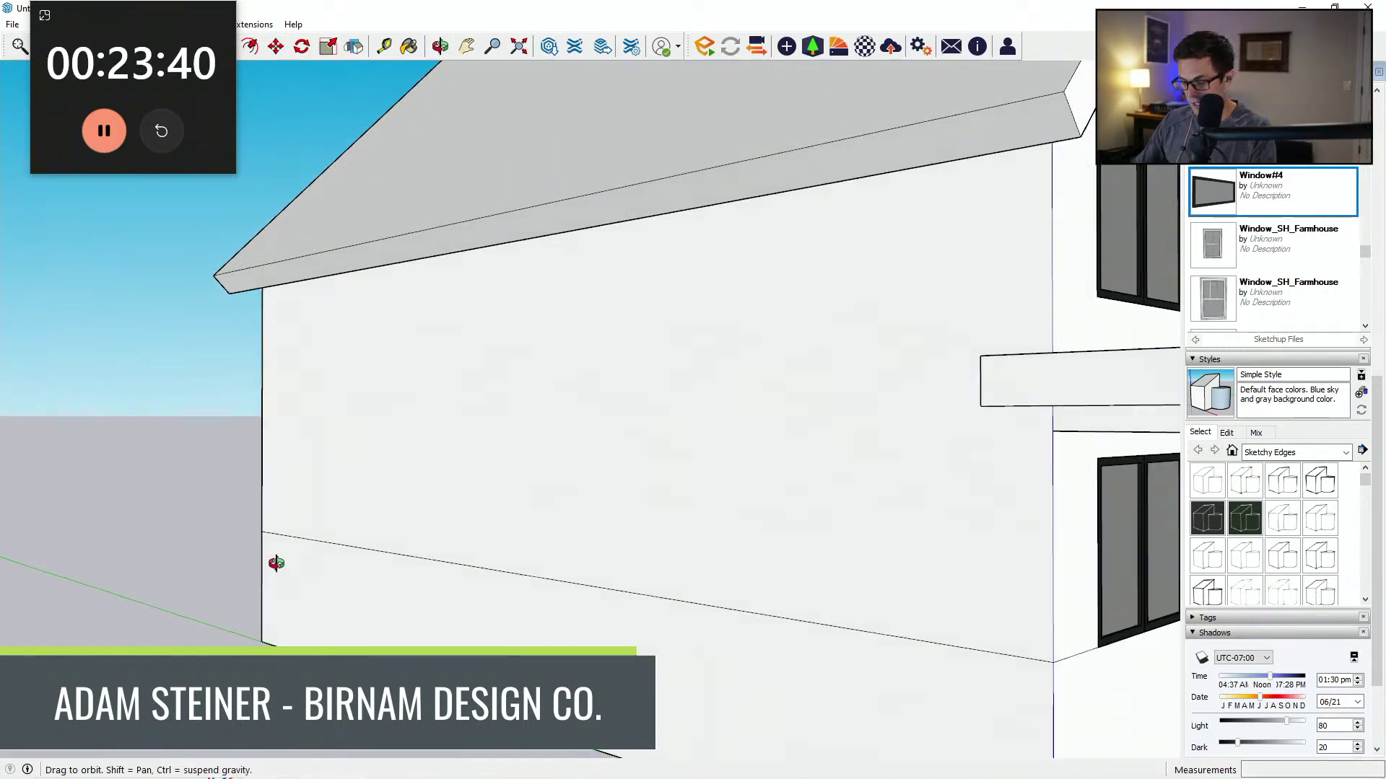
scroll(277, 517, "up", 1)
left_click(254, 532)
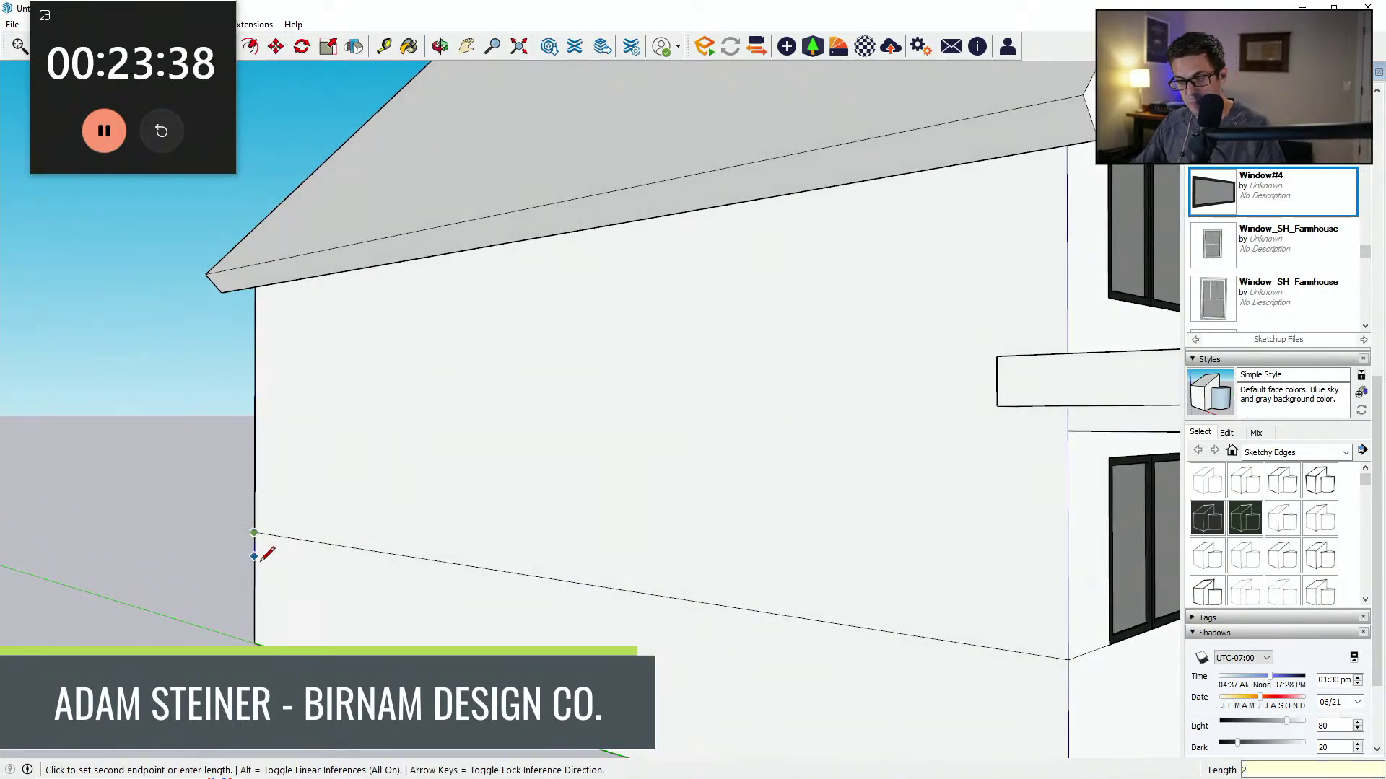
left_click(255, 535)
scroll(238, 563, "down", 2)
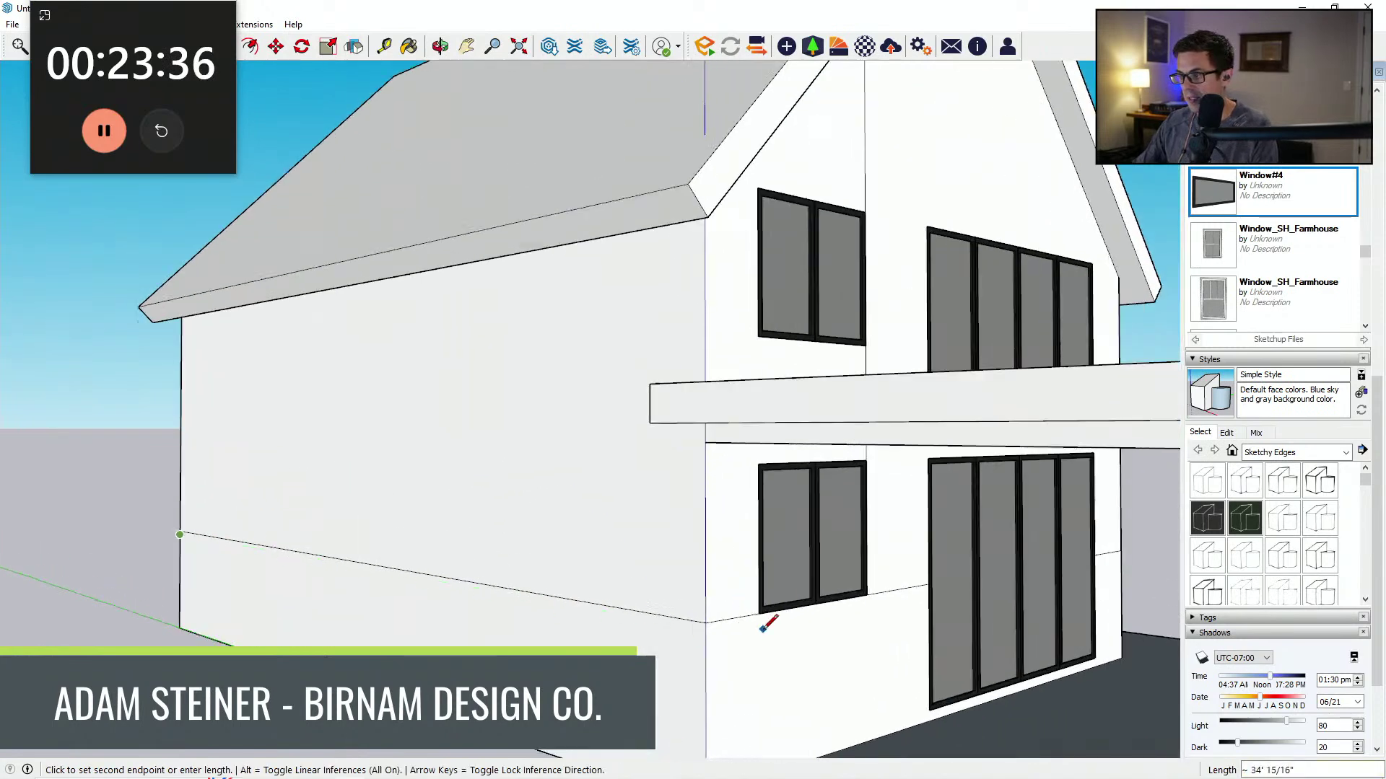
left_click(717, 621)
mouse_move(737, 642)
middle_mouse_down()
mouse_move(889, 625)
mouse_move(958, 639)
mouse_move(753, 645)
middle_mouse_up()
scroll(498, 721, "down", 3)
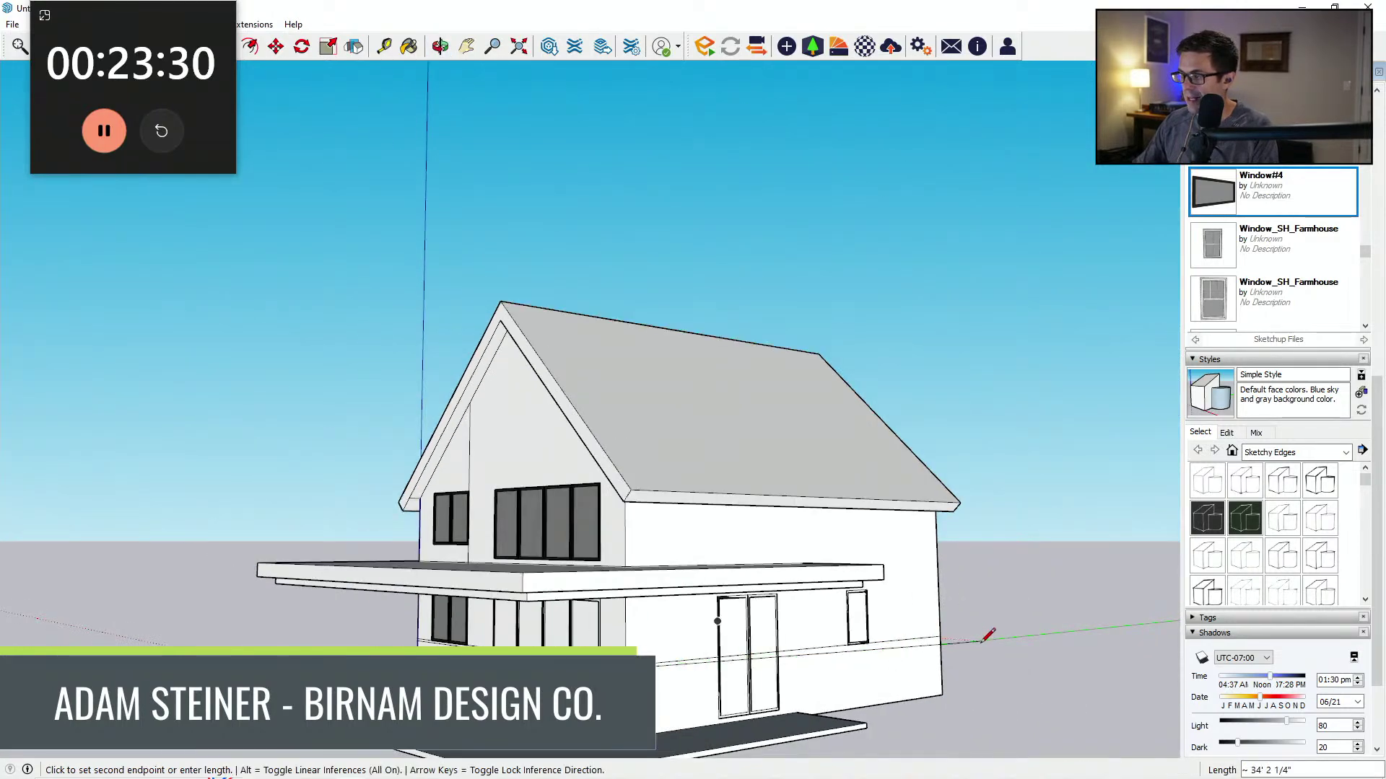
Step: Erase the horizontal line segments that cross the lower four-panel door on the front wall
key("e")
scroll(570, 672, "up", 3)
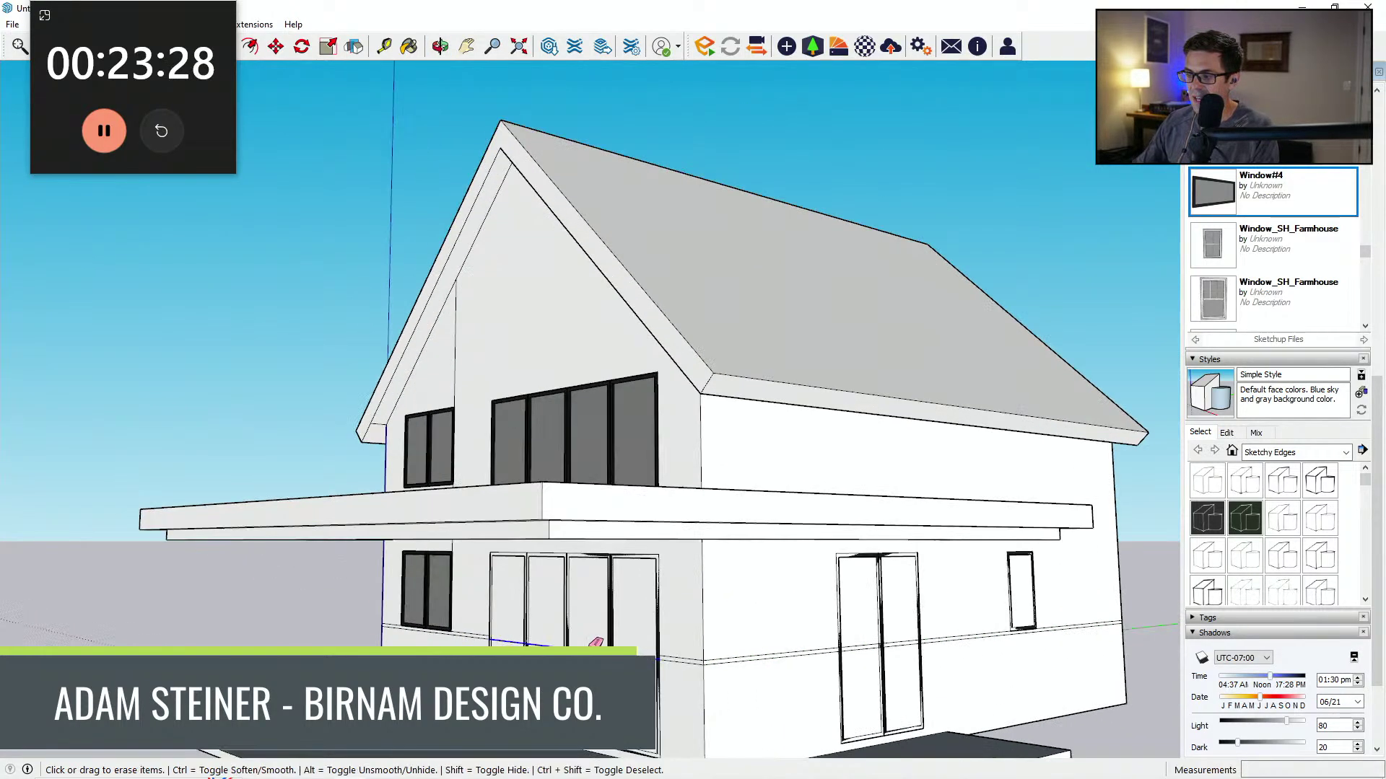
mouse_move(594, 642)
middle_mouse_down()
mouse_move(753, 683)
mouse_move(747, 617)
middle_mouse_up()
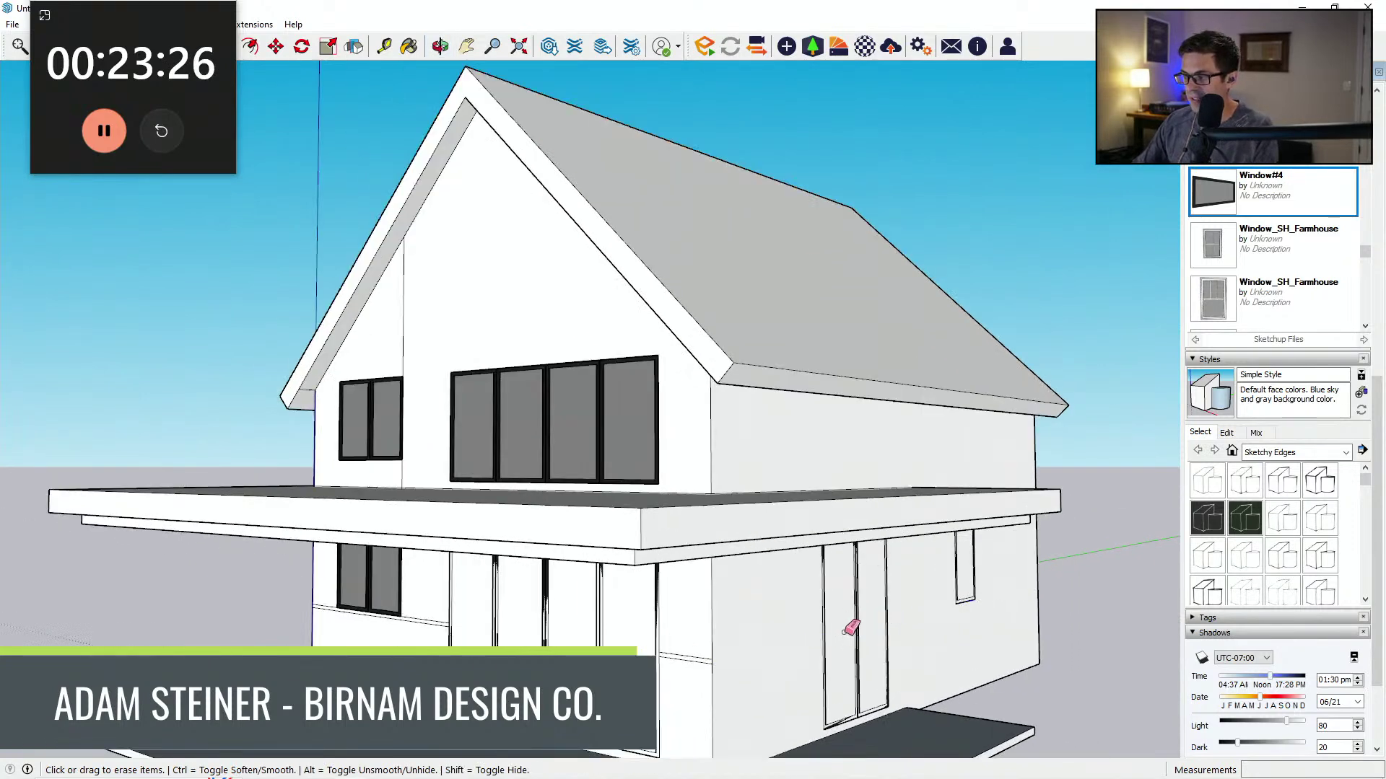
Step: Trace a rectangle around the two-panel door on the side wall and erase the division line segments crossing it
middle_click_drag(879, 652, 745, 648)
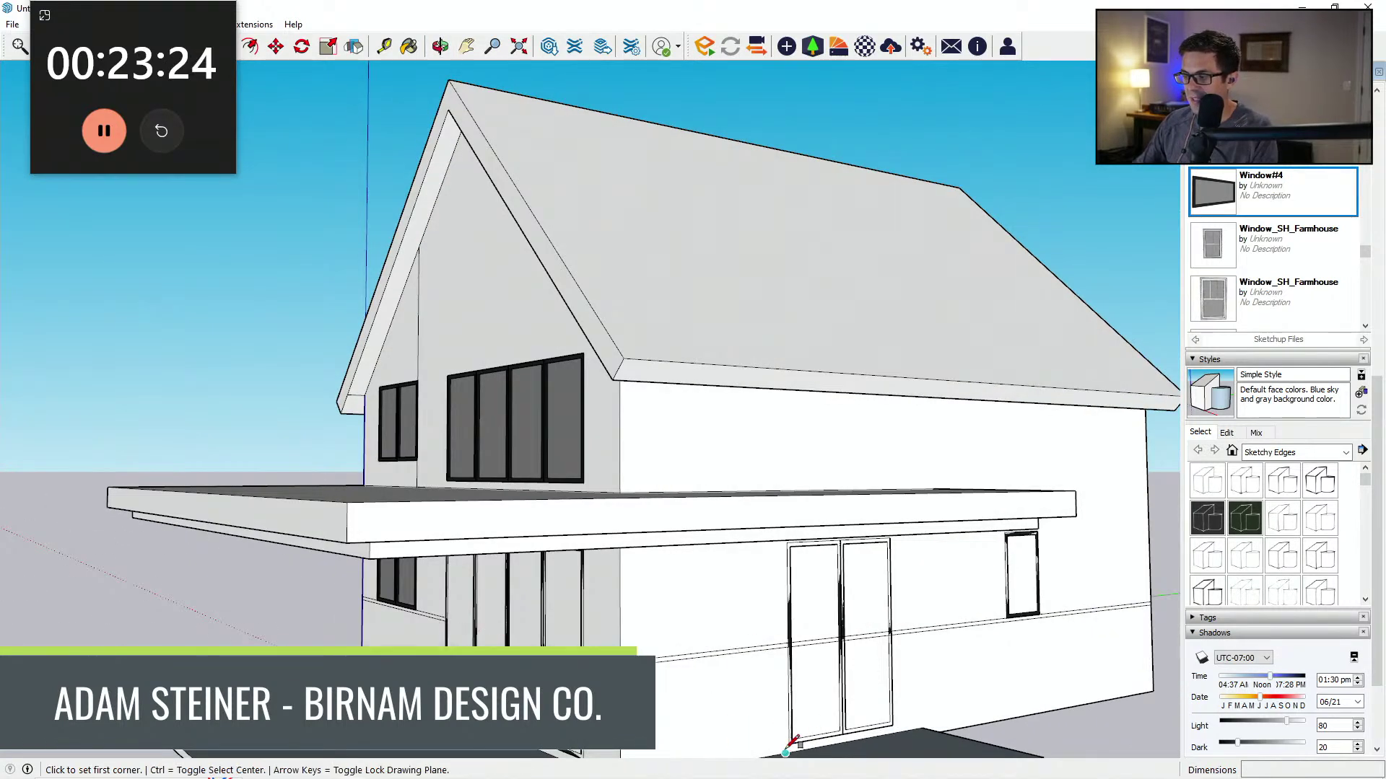
left_click(790, 743)
scroll(875, 544, "up", 5)
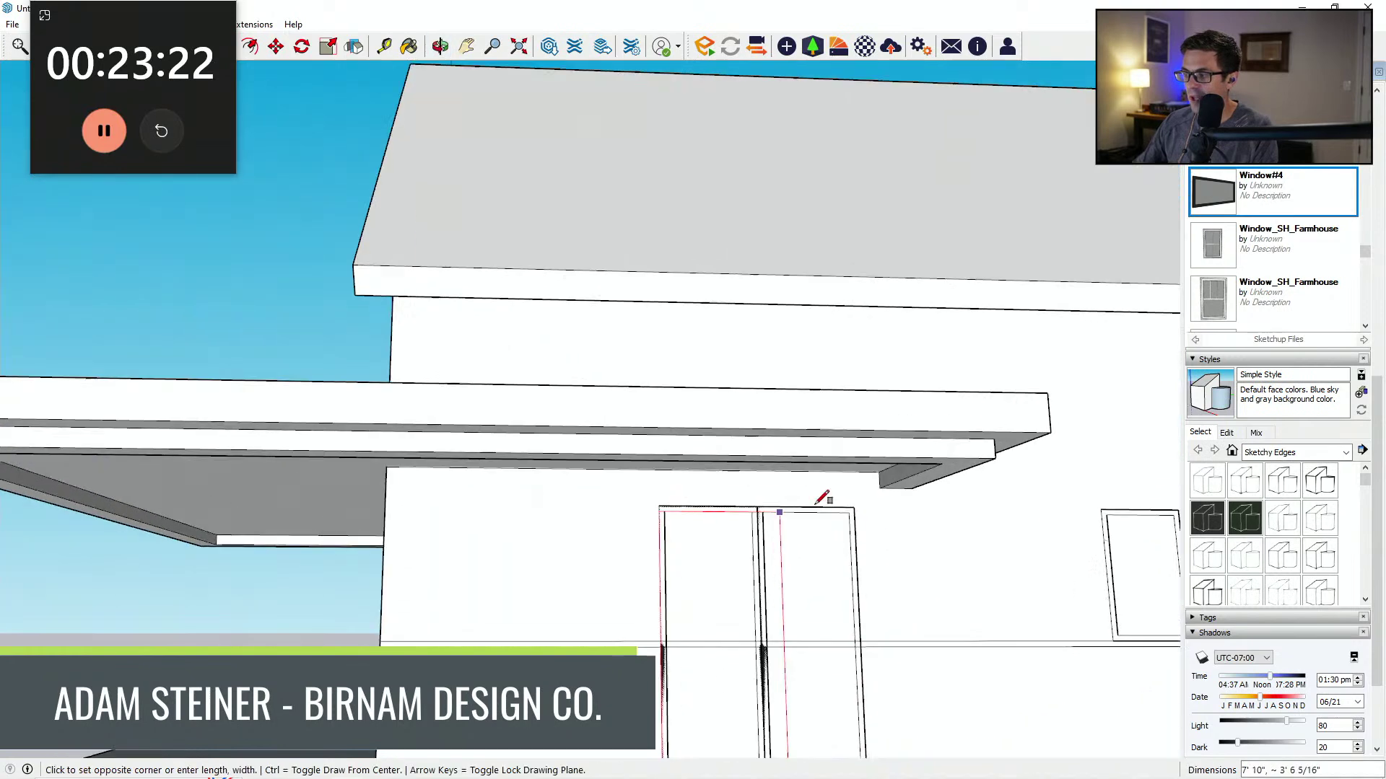
left_click(853, 513)
middle_click_drag(859, 511, 847, 710)
key("e")
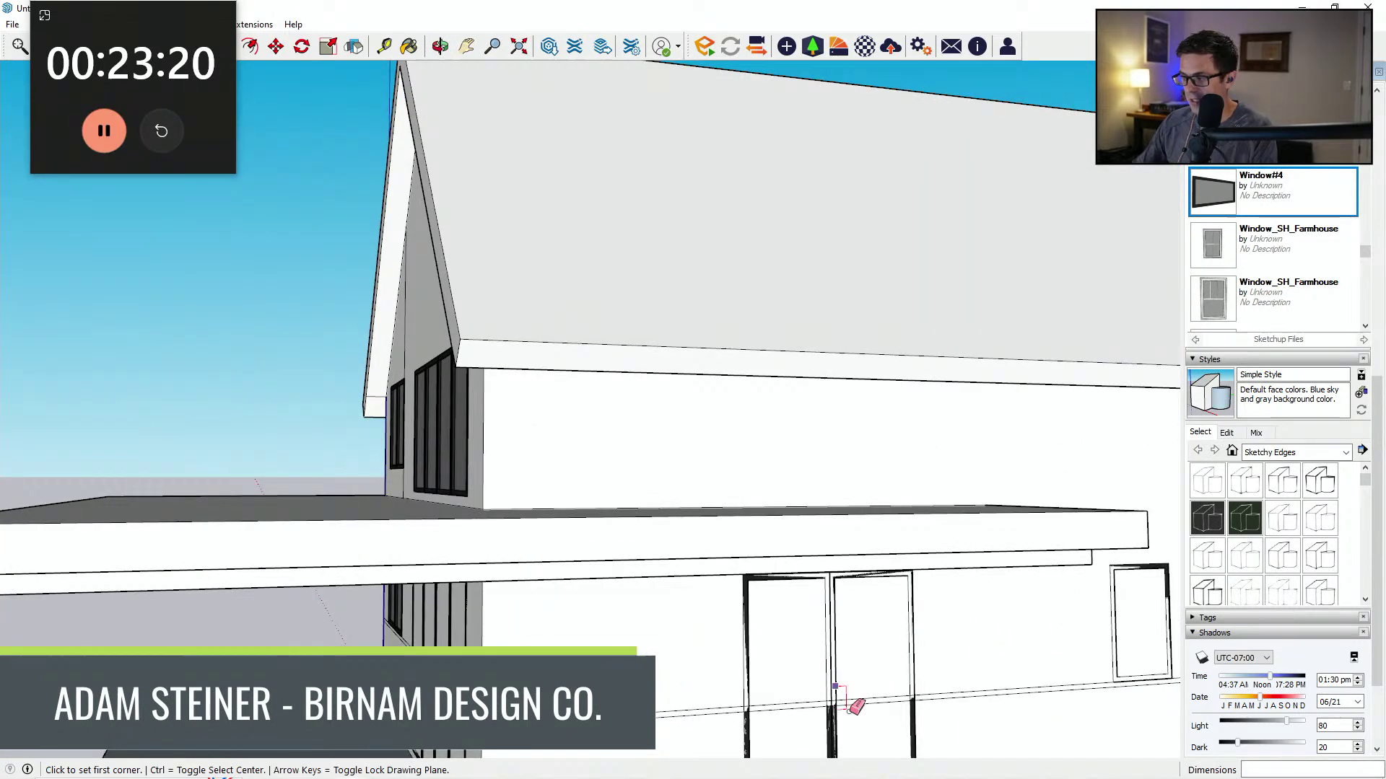
left_click_drag(864, 726, 871, 692)
scroll(724, 596, "down", 2)
Step: Push the face behind the side wall's two-panel door into the wall
middle_click_drag(730, 591, 823, 653)
key("p")
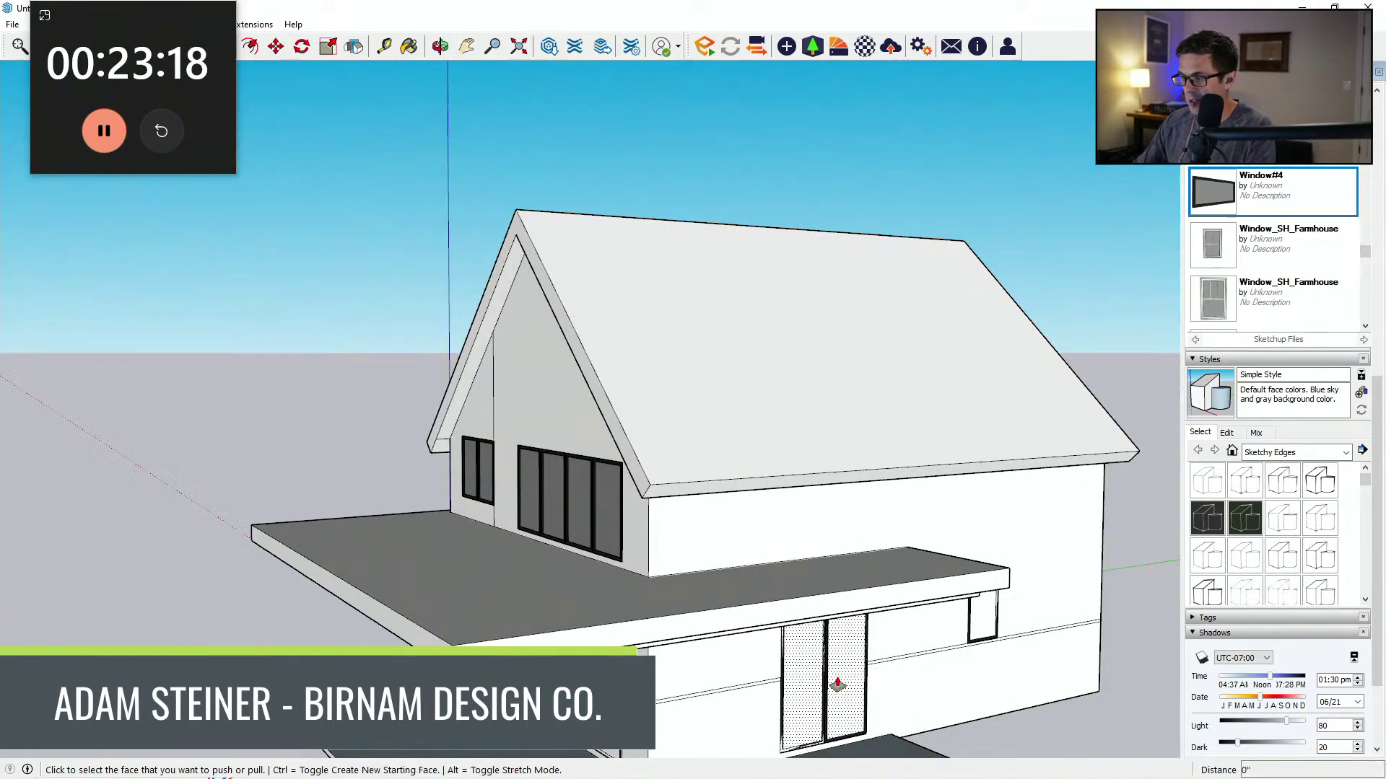
left_click(827, 671)
left_click(827, 672)
Step: Pull the thin band on the blank side wall and the band under the front two-panel window outward 4"
middle_click_drag(711, 652, 900, 646)
scroll(795, 582, "down", 4)
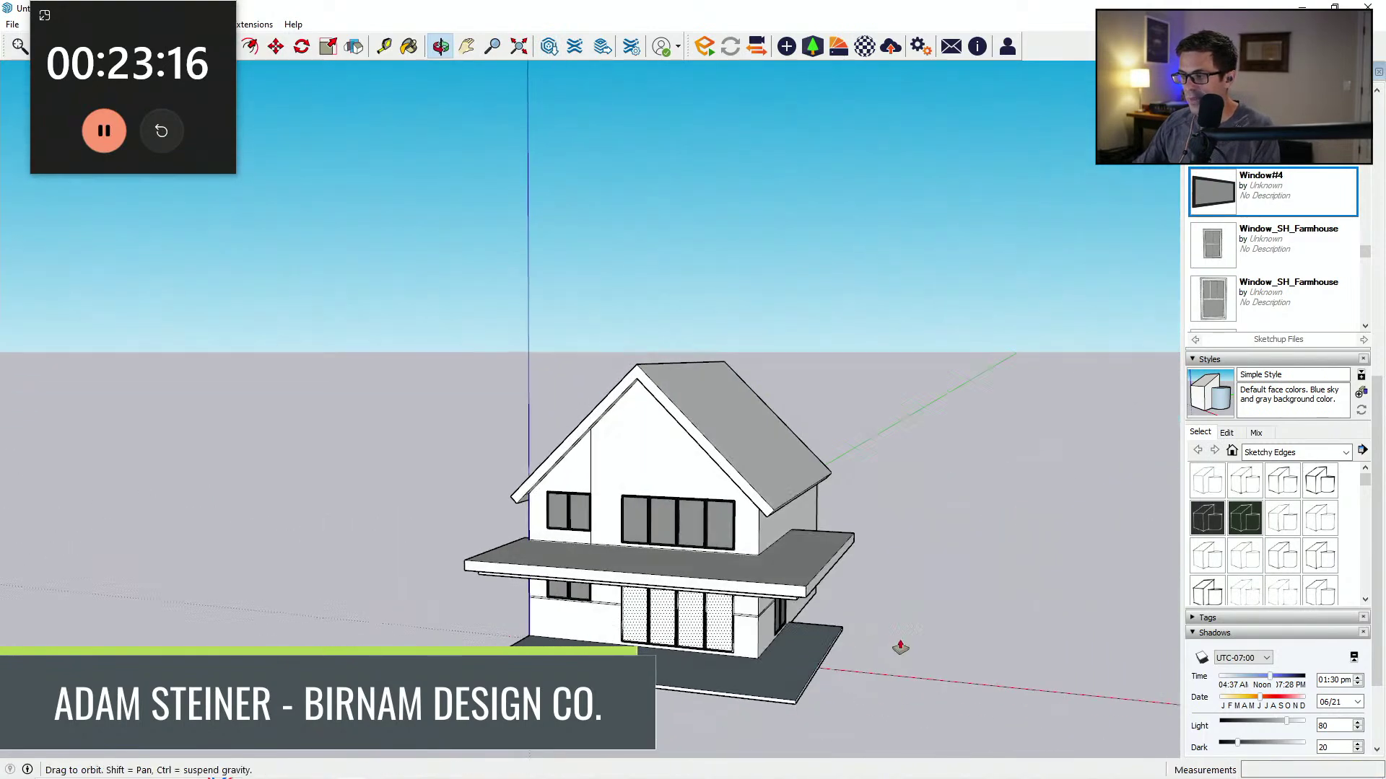
middle_click_drag(491, 570, 584, 578)
scroll(579, 638, "up", 1)
scroll(599, 576, "up", 5)
scroll(618, 572, "up", 2)
left_click(592, 582)
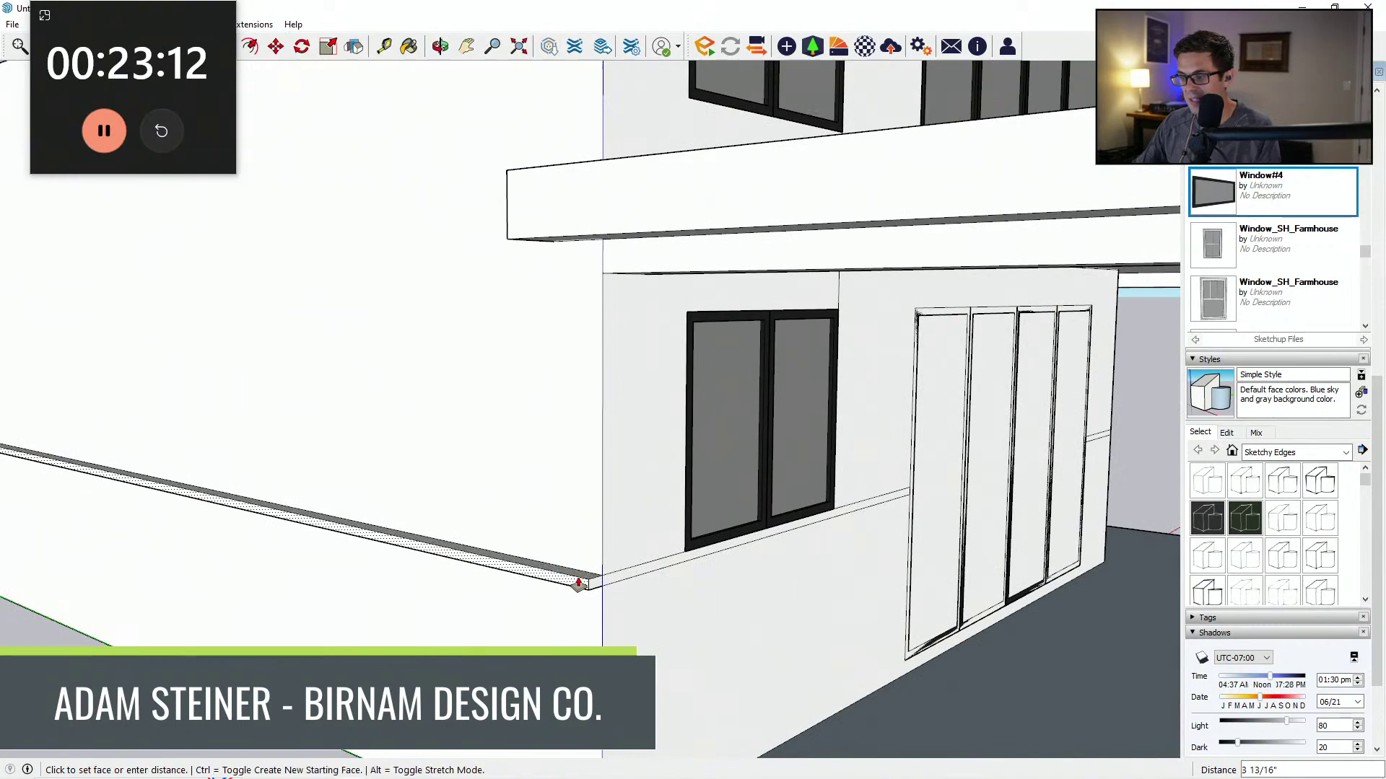
type("4")
key("Return")
left_click(609, 584)
type("4")
key("Return")
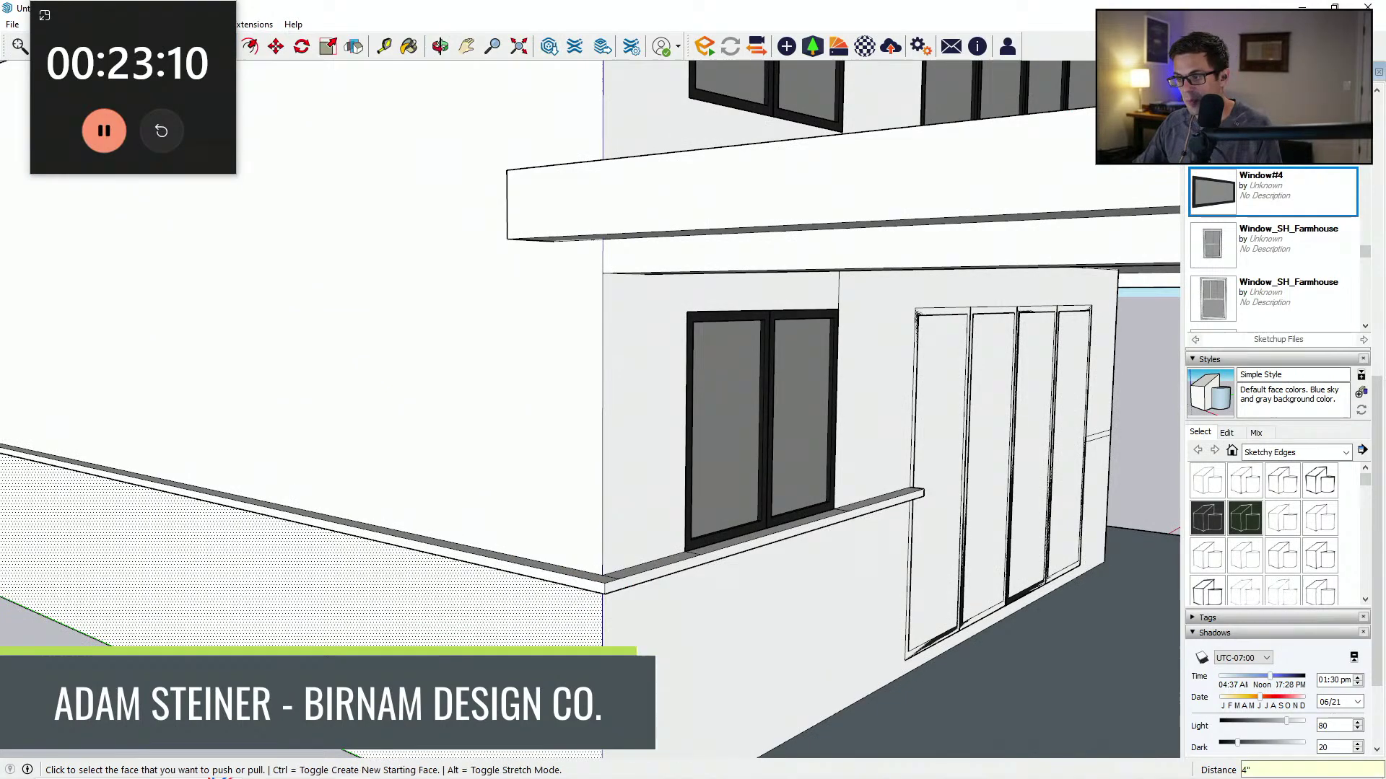
Step: Pull the lower wall faces beneath the band outward 2" on the blank side wall and the front wall
left_click(559, 664)
type("2")
key("Return")
left_click(664, 664)
type("2")
key("Return")
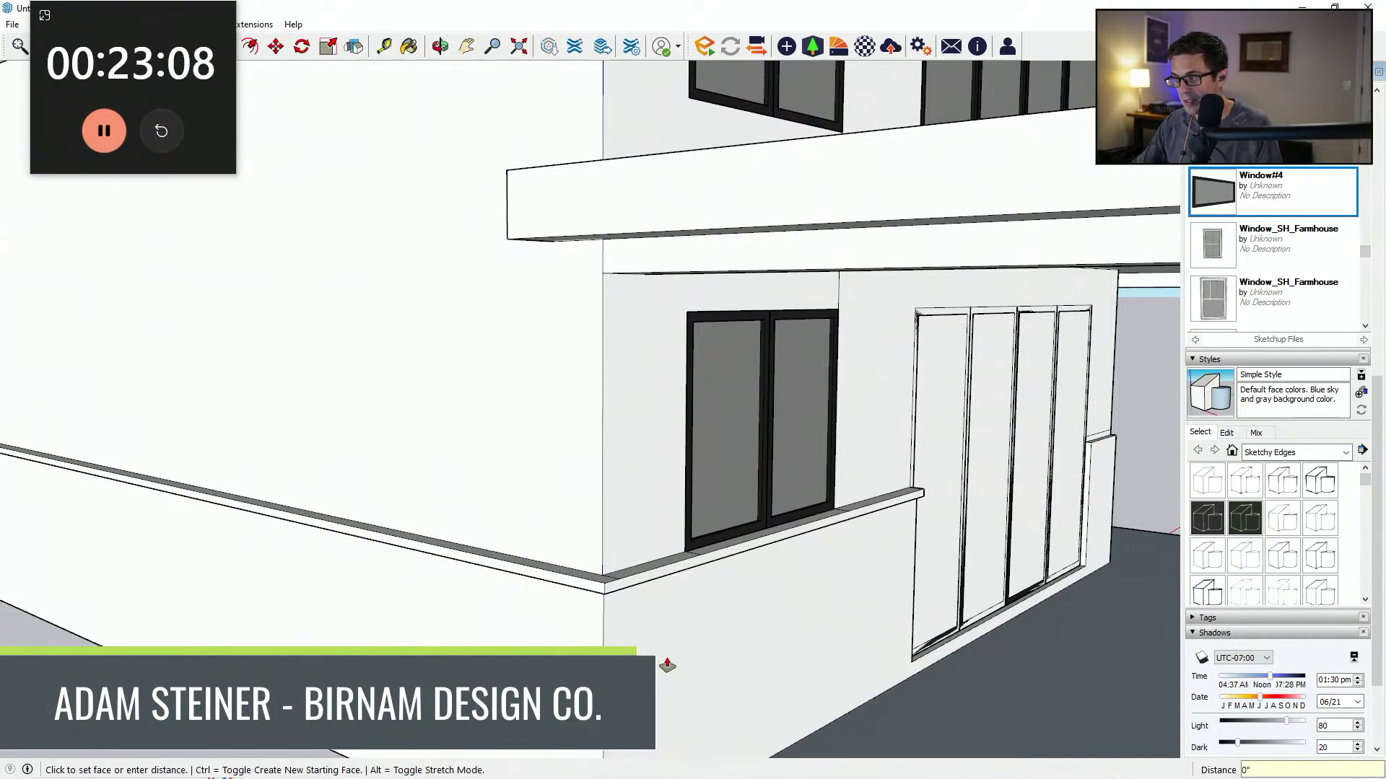
Step: Pull the short band segment between the front four-panel door and the house corner outward 2"
middle_click_drag(665, 665, 505, 581)
scroll(375, 644, "down", 5)
scroll(628, 625, "up", 5)
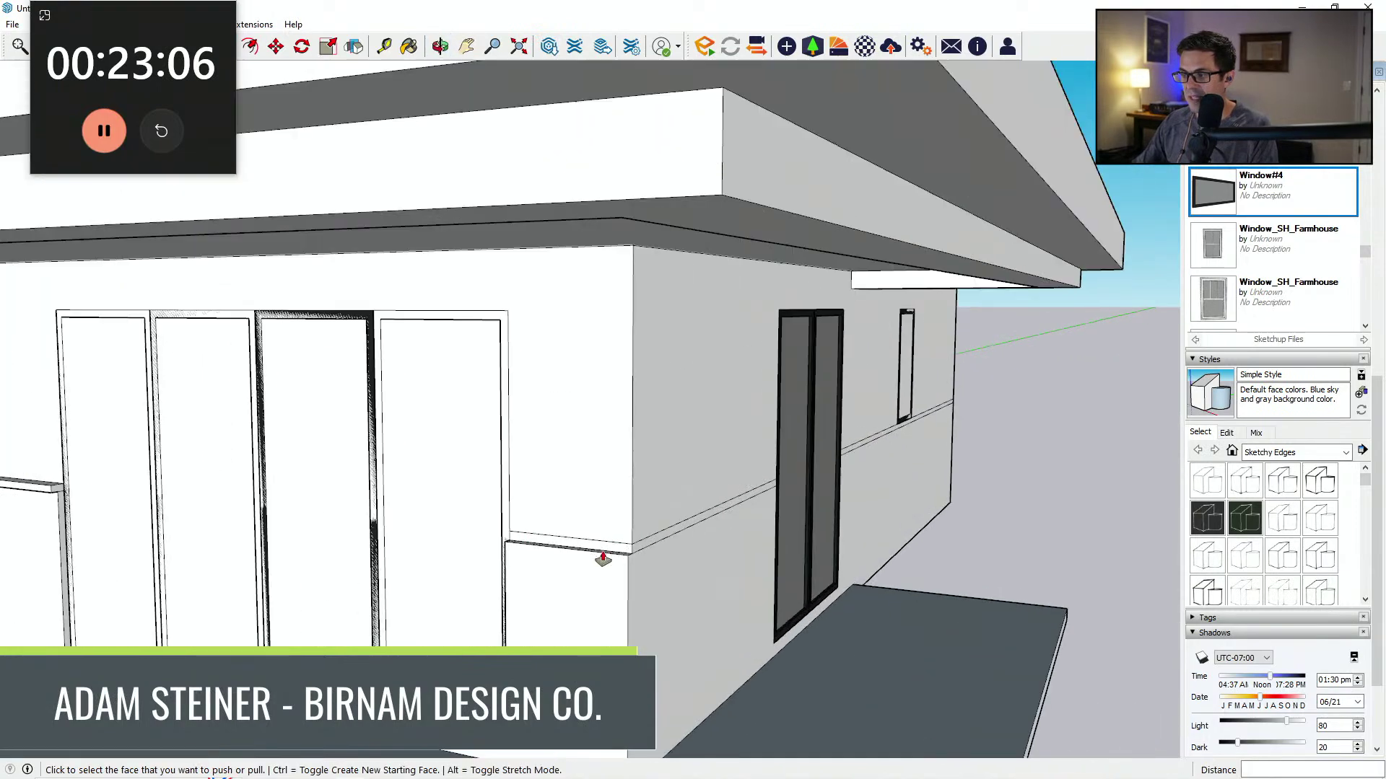
left_click(604, 557)
scroll(610, 570, "up", 3)
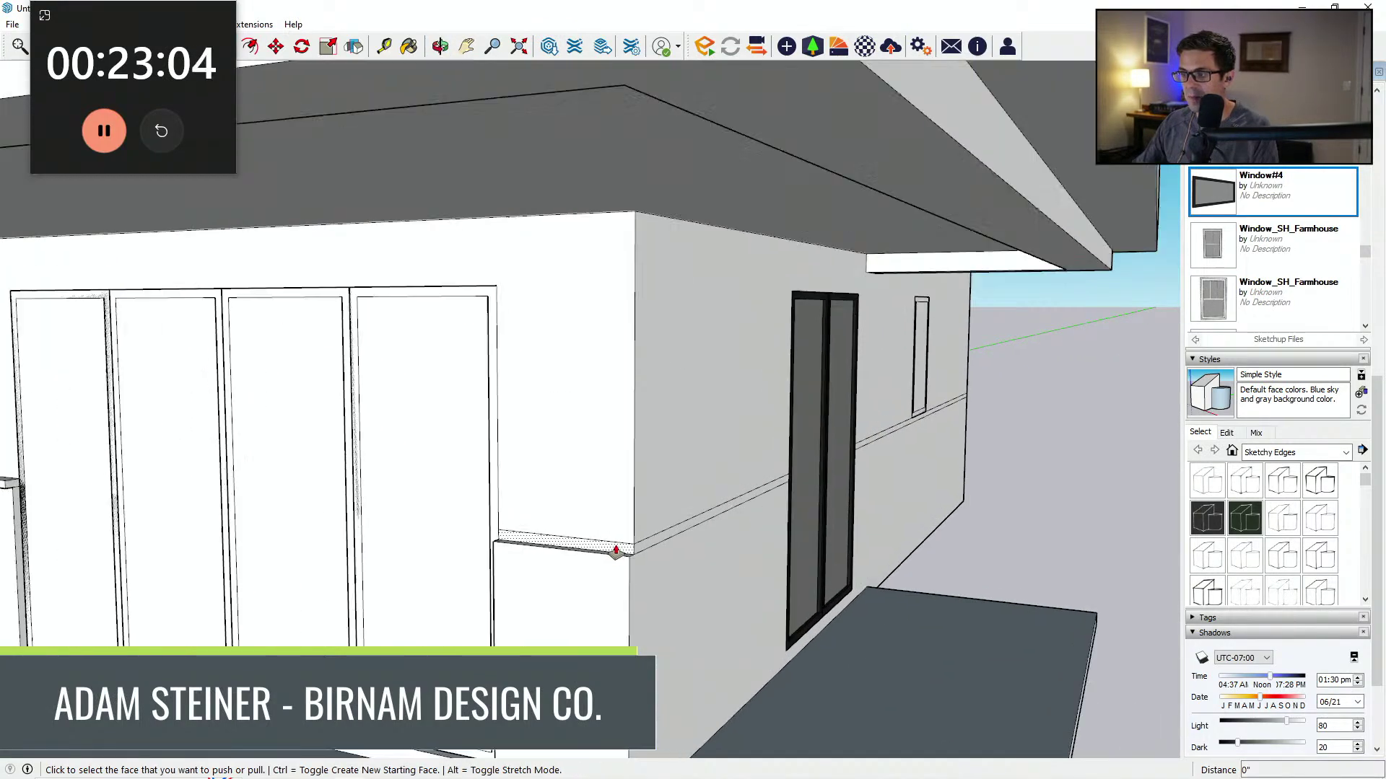
type("2")
key("Return")
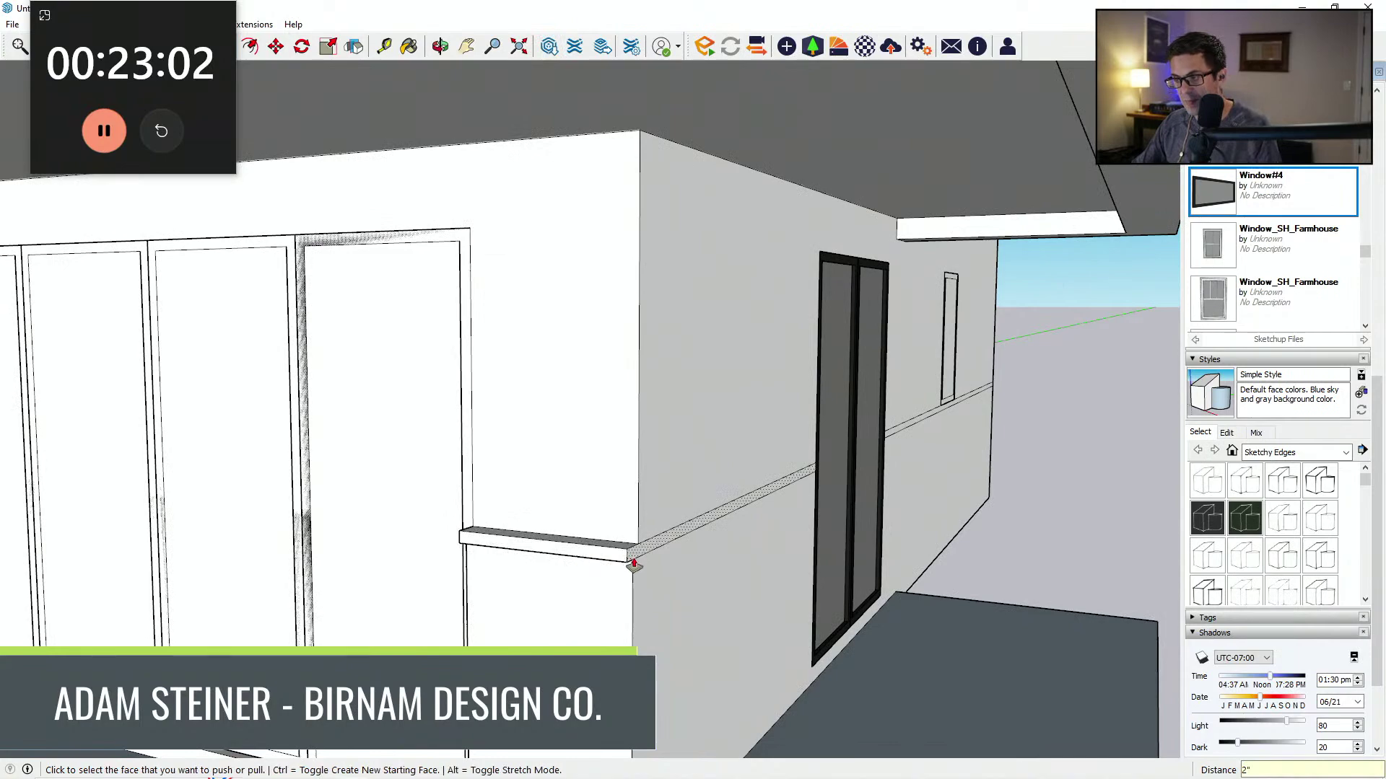
Step: Pull the windowed side's lower wall outward 2" and bring out the band segments on both sides of its two-panel door
middle_click_drag(640, 570, 788, 526)
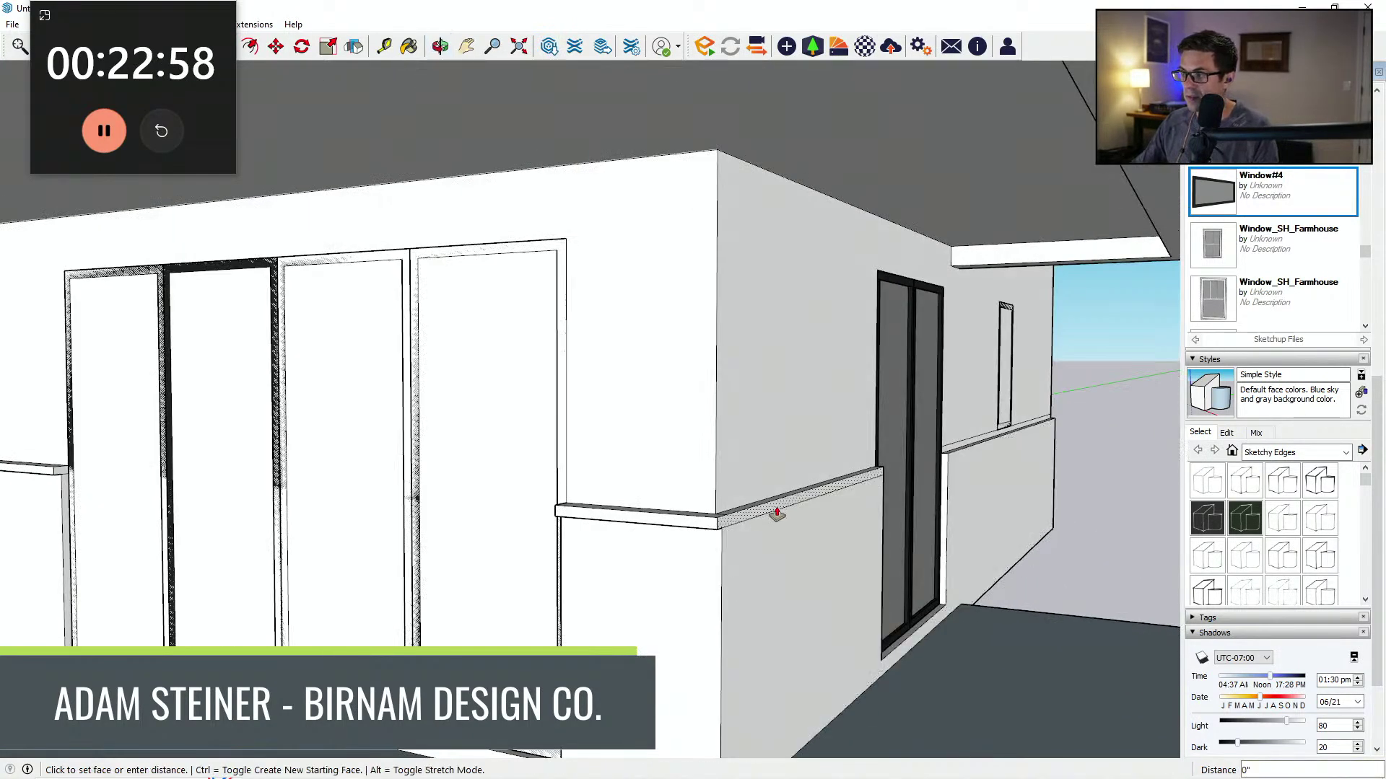
type("2")
key("Return")
middle_click_drag(911, 505, 871, 511)
scroll(962, 455, "up", 3)
left_click(966, 449)
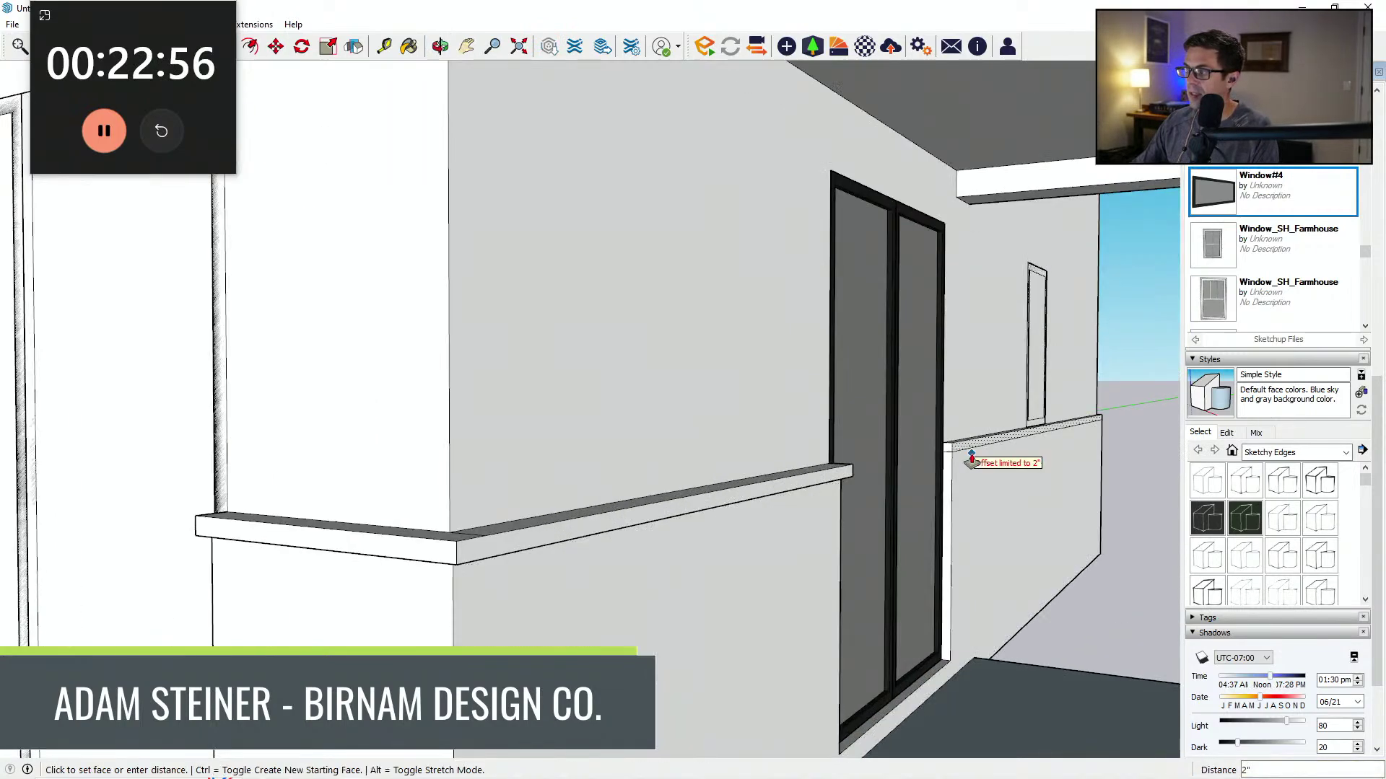
key("Escape")
left_click(965, 449)
left_click(982, 455)
Step: Trace a rectangle around the small side window and push the face behind it into the wall
middle_click_drag(971, 457, 942, 370)
key("r")
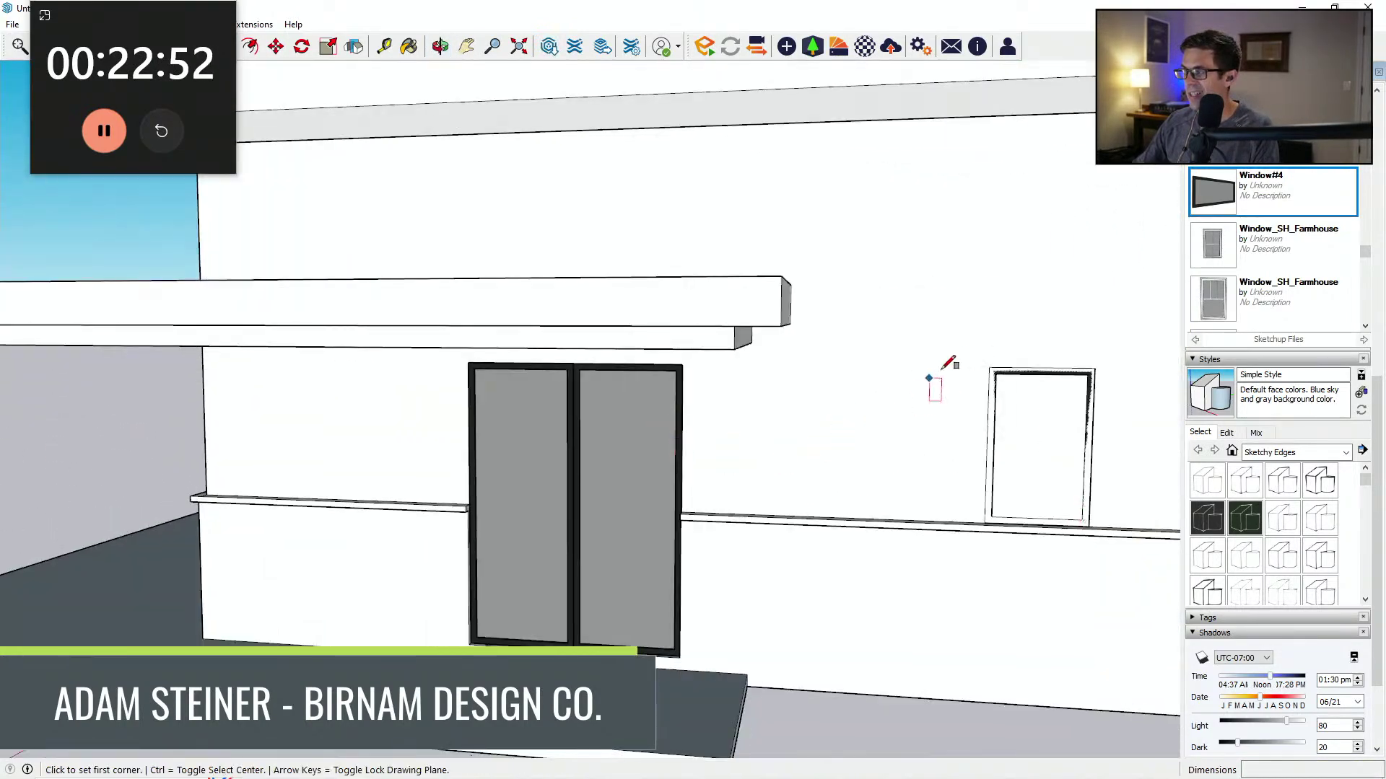
left_click(989, 368)
scroll(1091, 525, "up", 2)
left_click(1090, 528)
middle_click_drag(1089, 527, 1091, 594)
key("p")
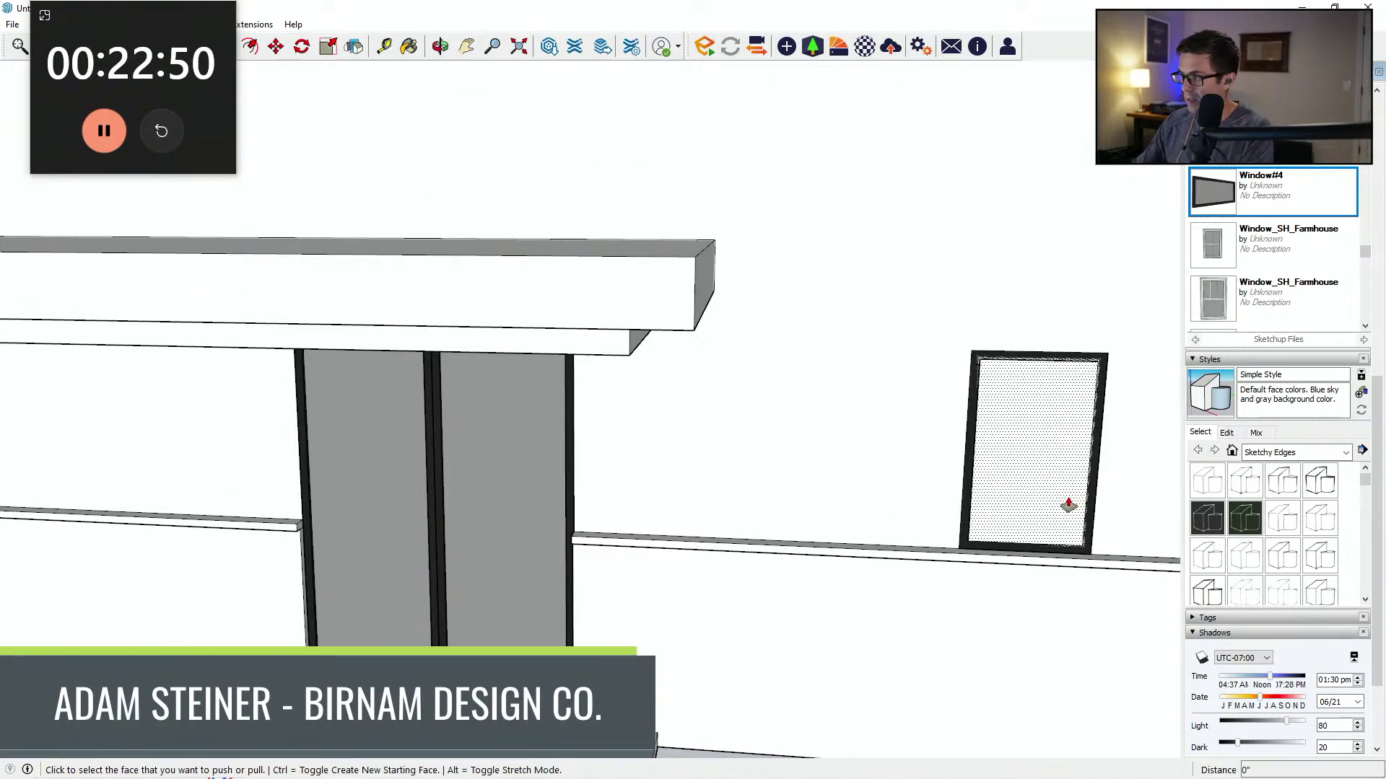
left_click(1068, 505)
Step: Select the side wall's two-panel door and small window and move them 4" into their openings
scroll(976, 489, "down", 6)
key("space")
left_click(796, 590)
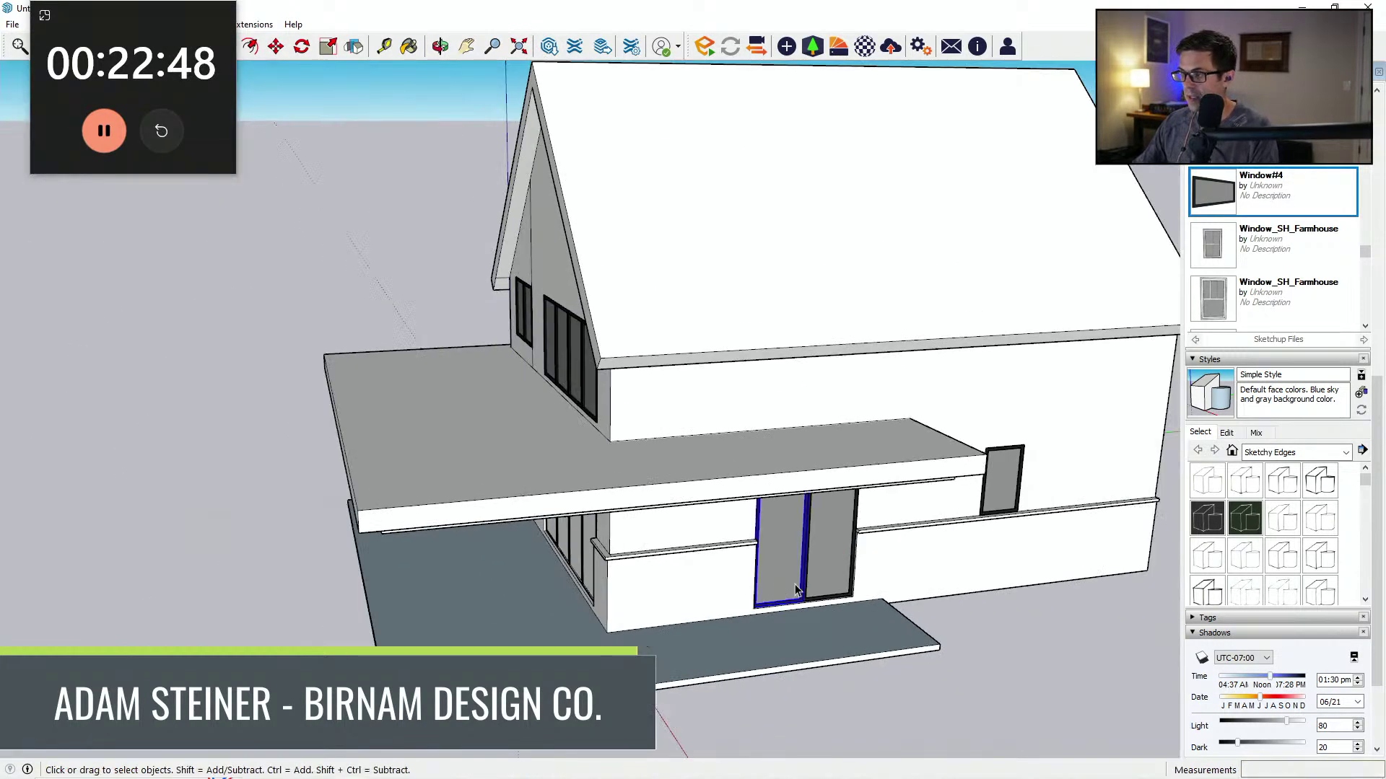
middle_click_drag(832, 568, 955, 541)
scroll(847, 498, "up", 4)
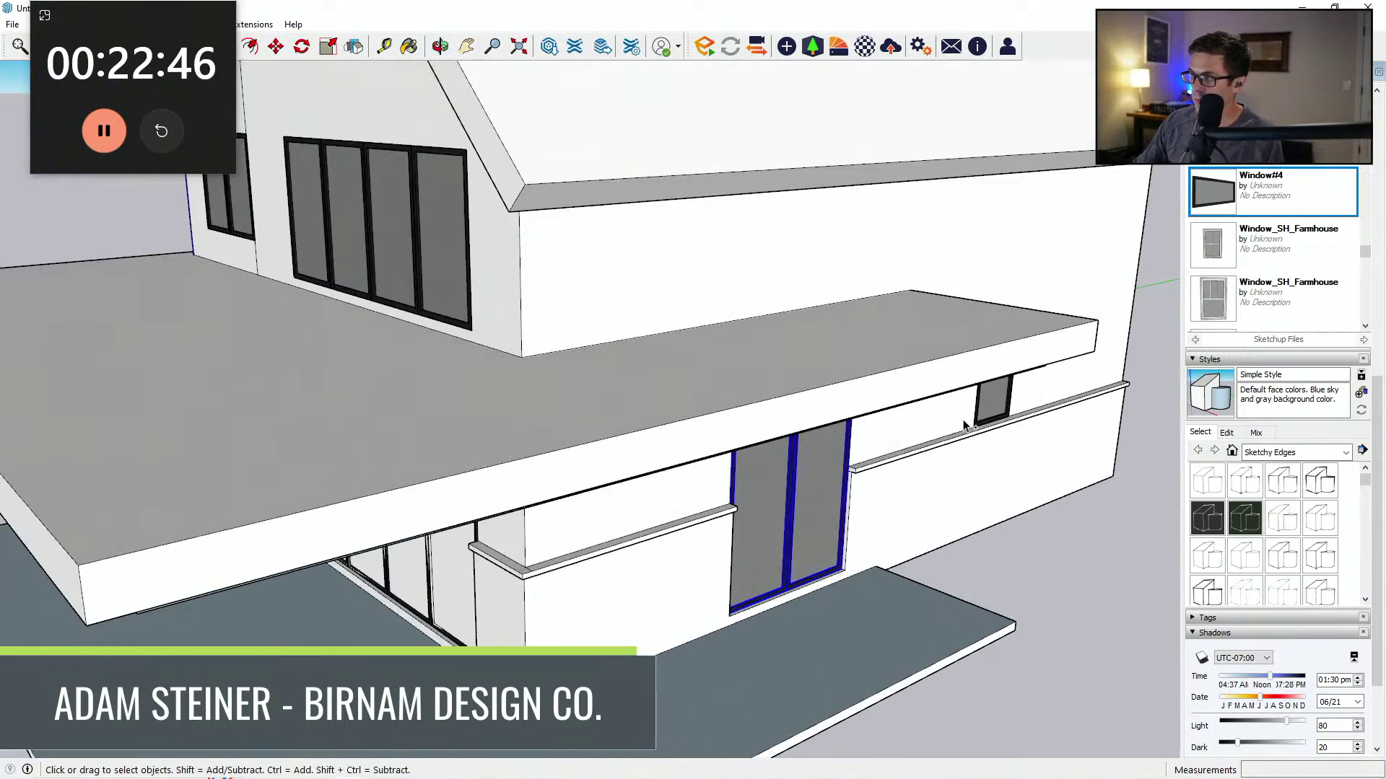
middle_click_drag(994, 419, 934, 581)
key("m")
left_click(931, 585)
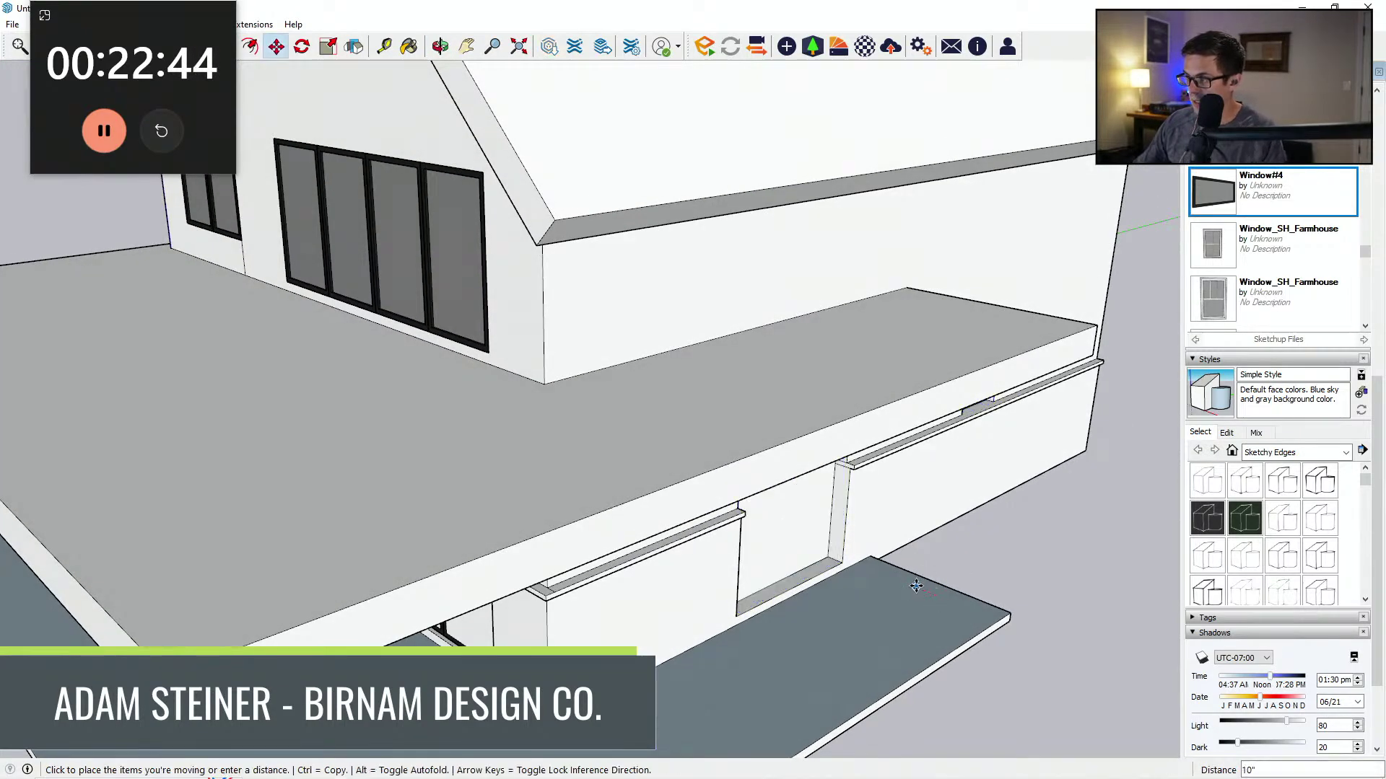
type("4")
key("Return")
Step: Push the face behind the front wall's lower four-panel door 6" into the wall
scroll(918, 581, "down", 4)
middle_click_drag(924, 574, 999, 518)
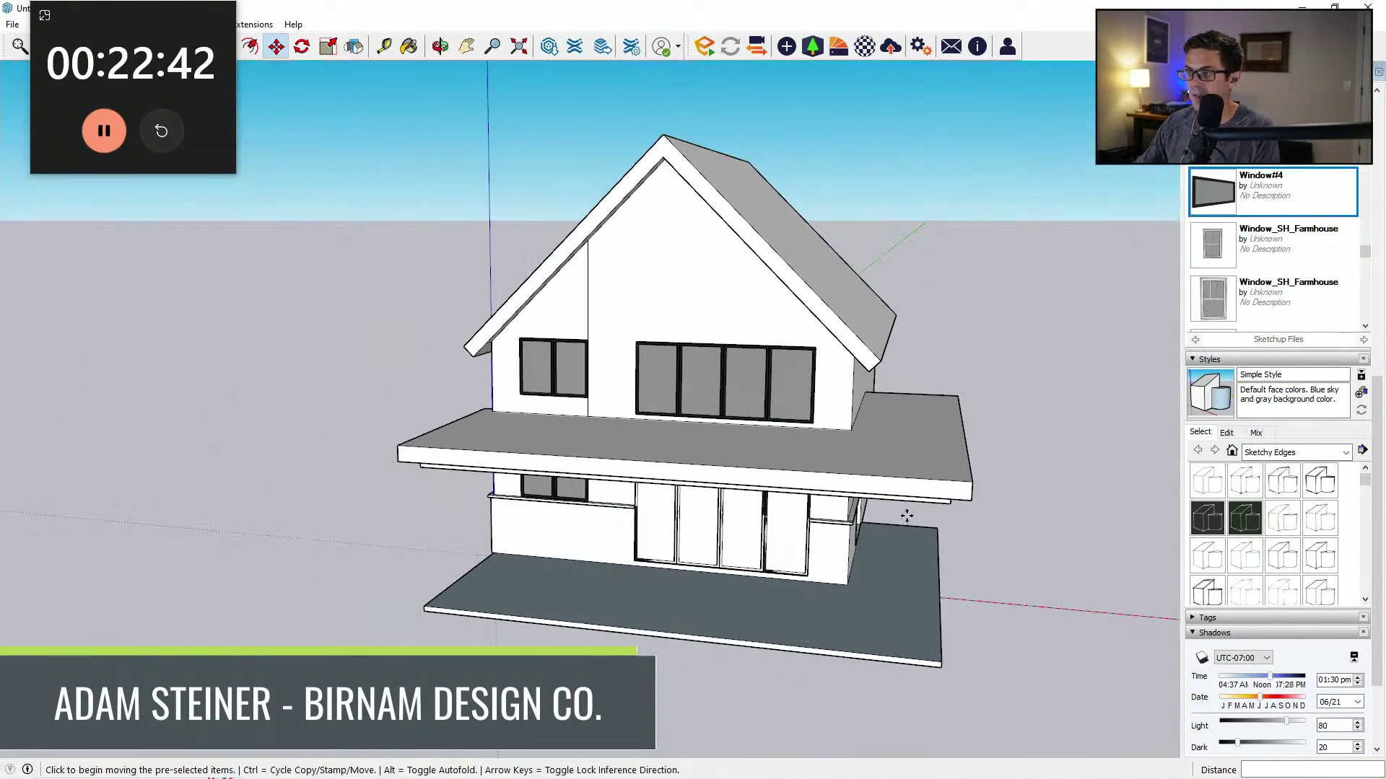
middle_click_drag(797, 496, 978, 455)
scroll(837, 474, "up", 3)
key("space")
scroll(846, 524, "up", 2)
scroll(858, 458, "up", 2)
middle_click_drag(858, 459, 554, 456)
key("p")
left_click(816, 465)
left_click(799, 462)
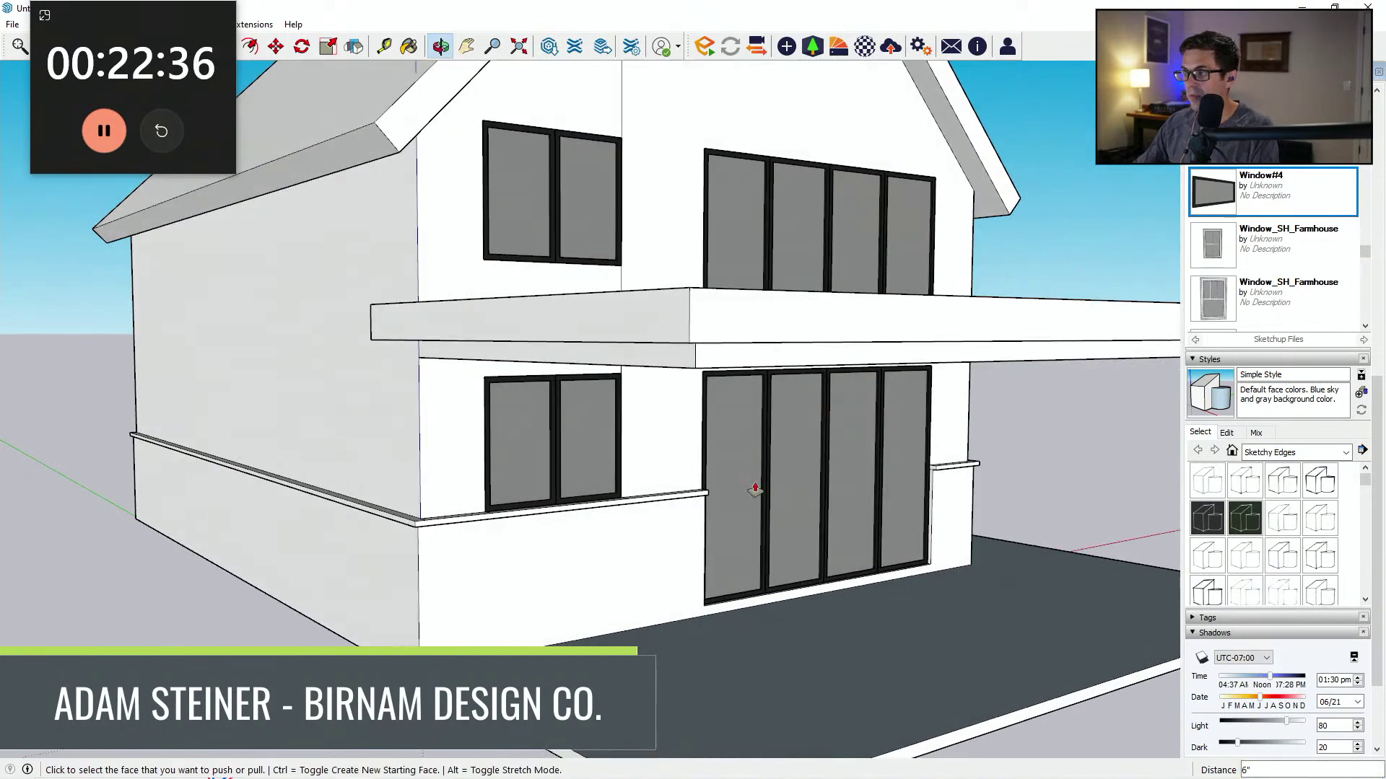
Step: Select all the front windows and the four-panel door panels and move them back into their recessed openings
key("space")
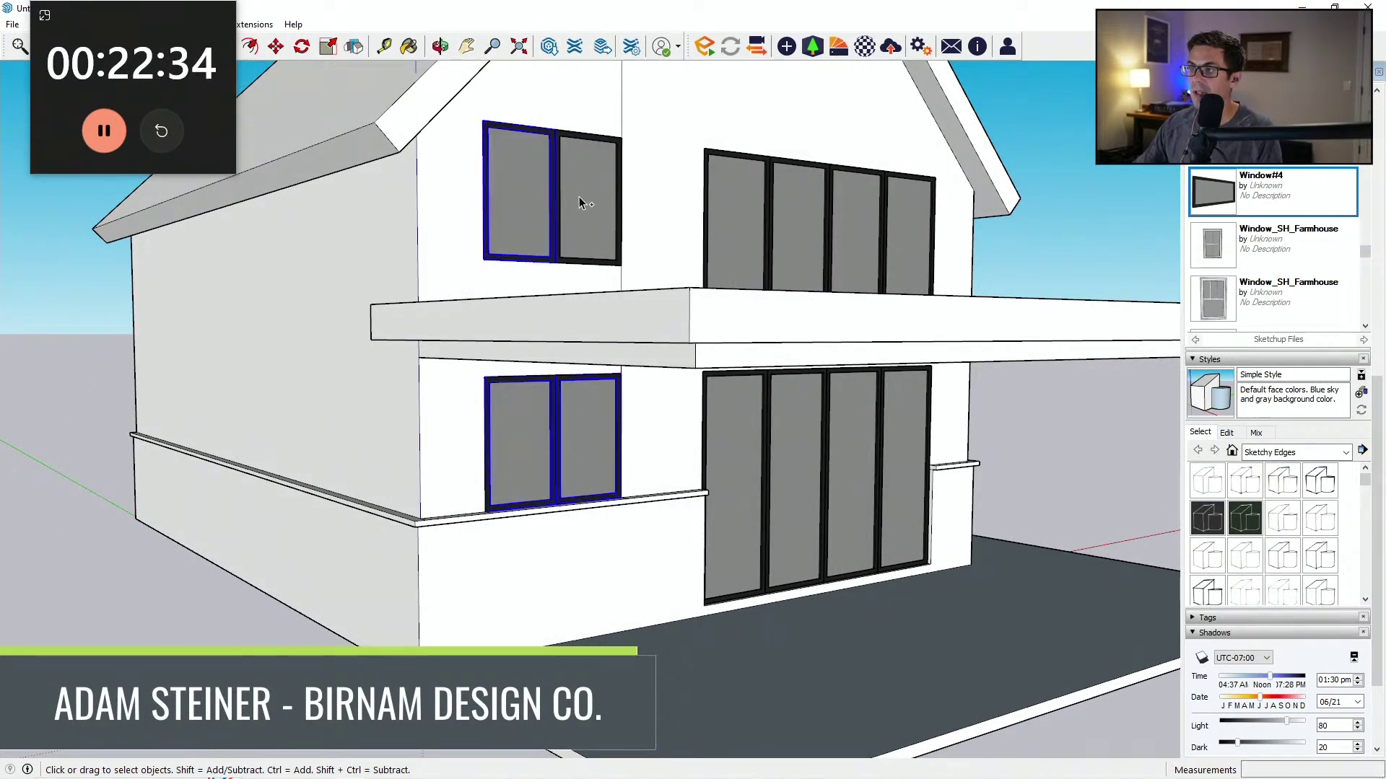
left_click(892, 465, "ctrl")
left_click(865, 444, "ctrl")
left_click(765, 466, "ctrl")
middle_click_drag(781, 472, 855, 589)
key("m")
left_click(949, 662)
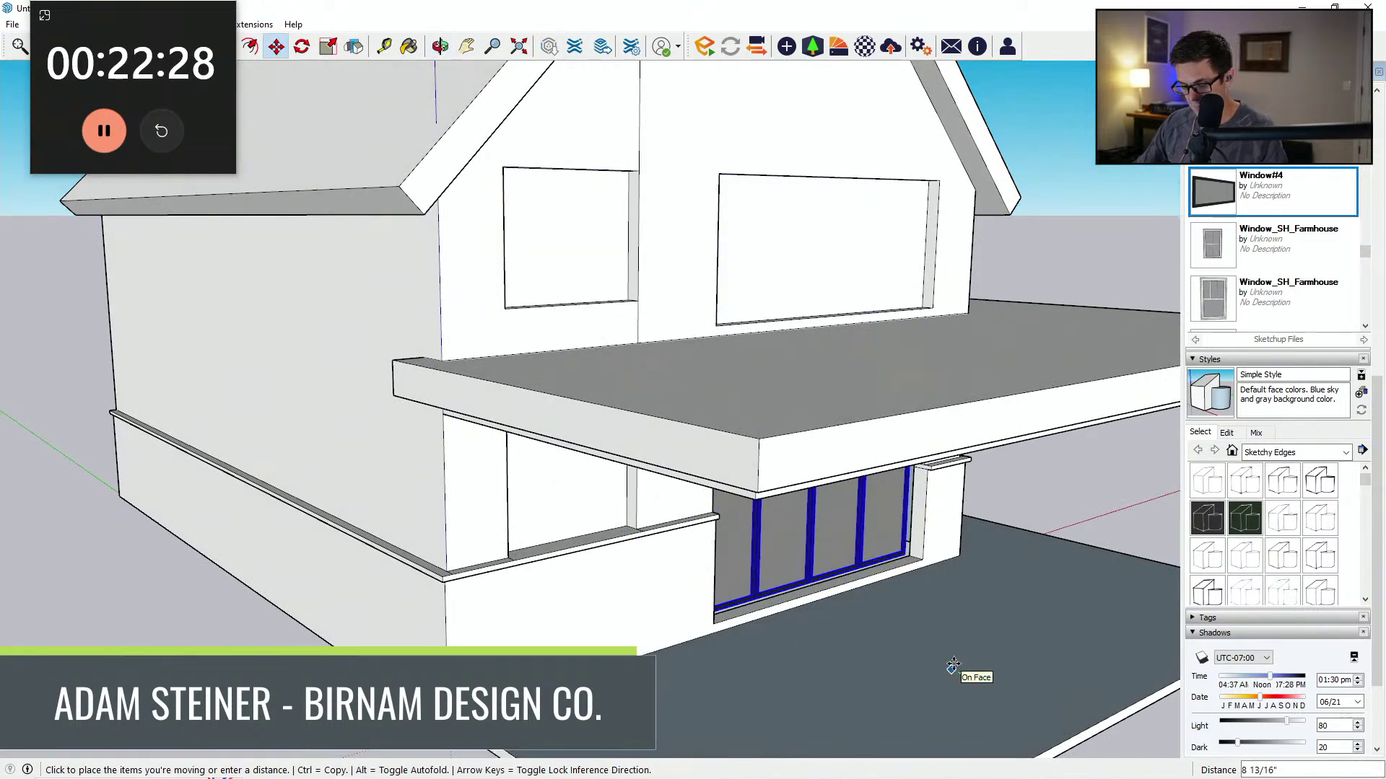
key("Escape")
middle_click_drag(952, 666, 718, 535)
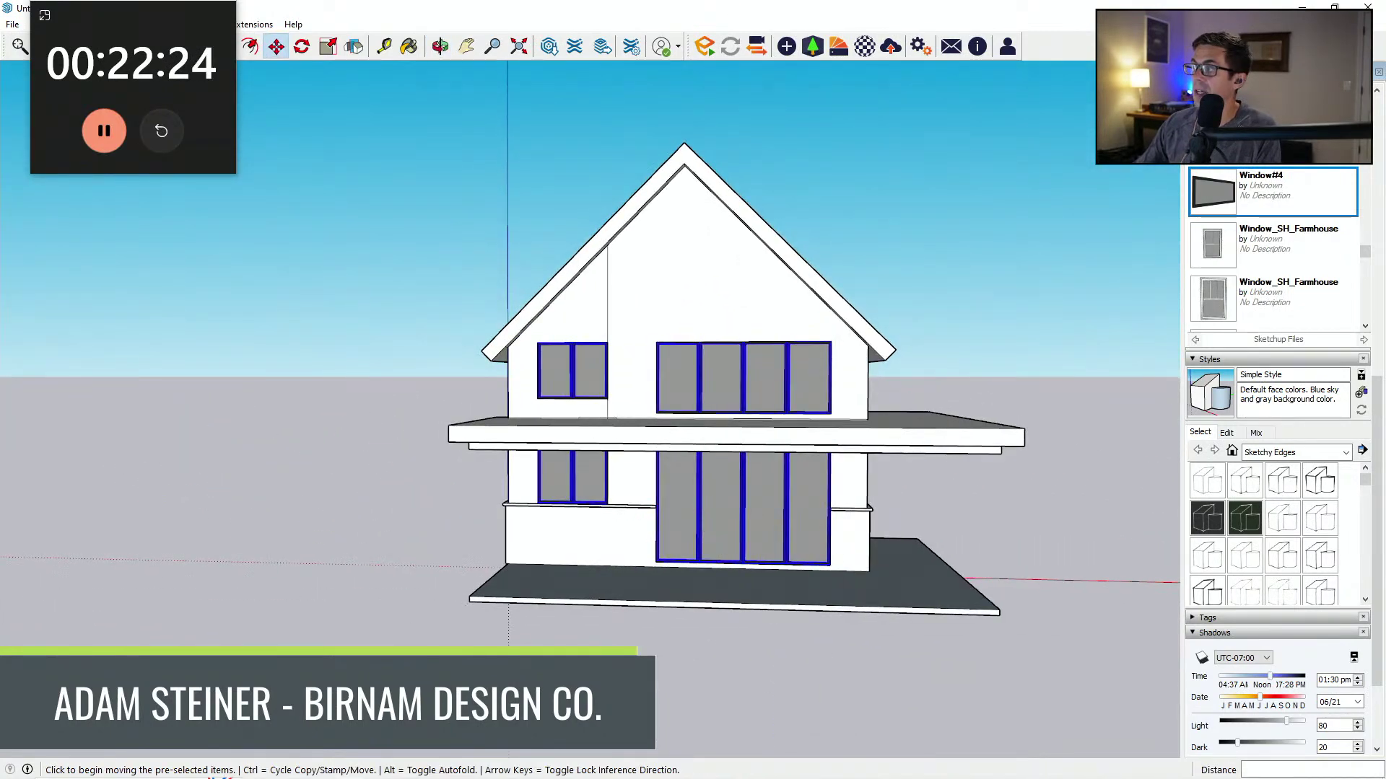
Step: Choose the Stone Flagstone Ashlar material and paint the lower part of the blank side wall and front wall
scroll(1274, 328, "up", 6)
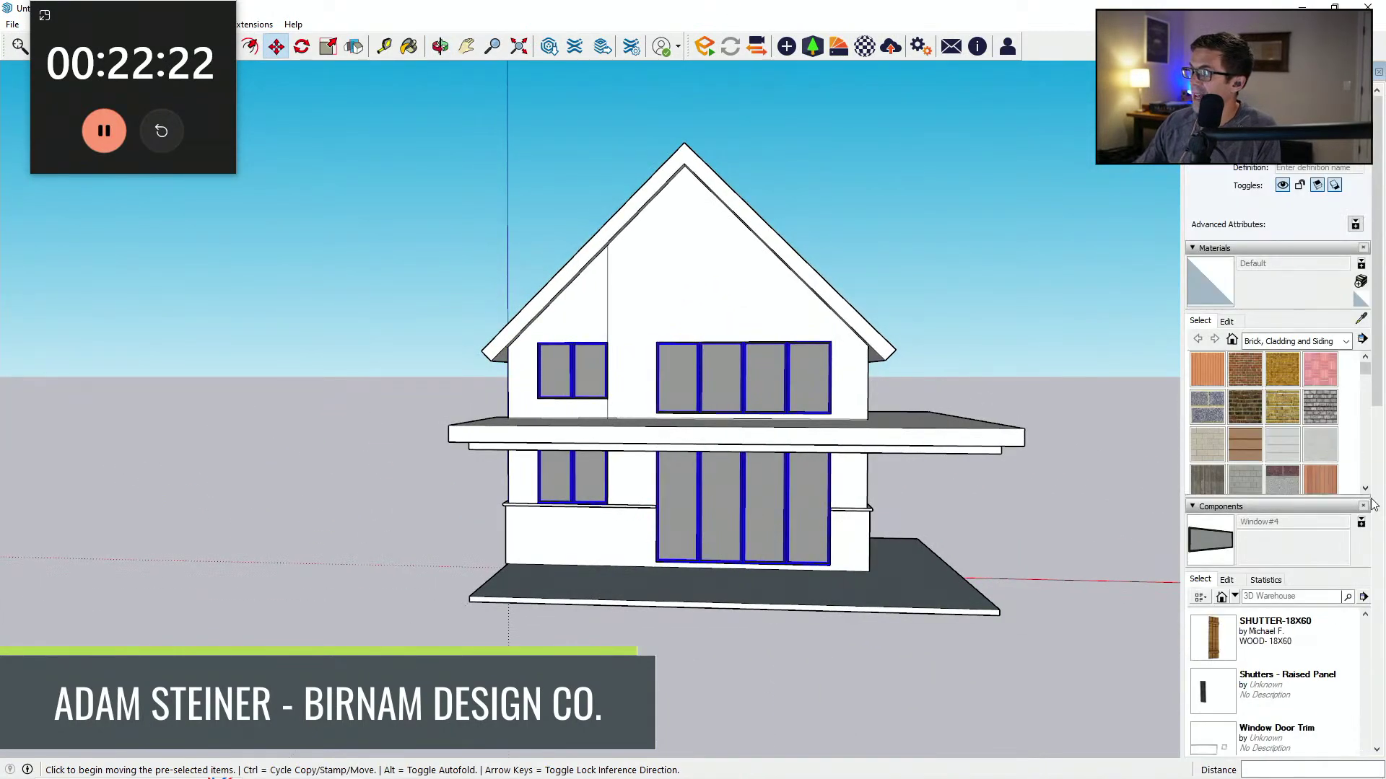
left_click(1364, 490)
left_click(1365, 489)
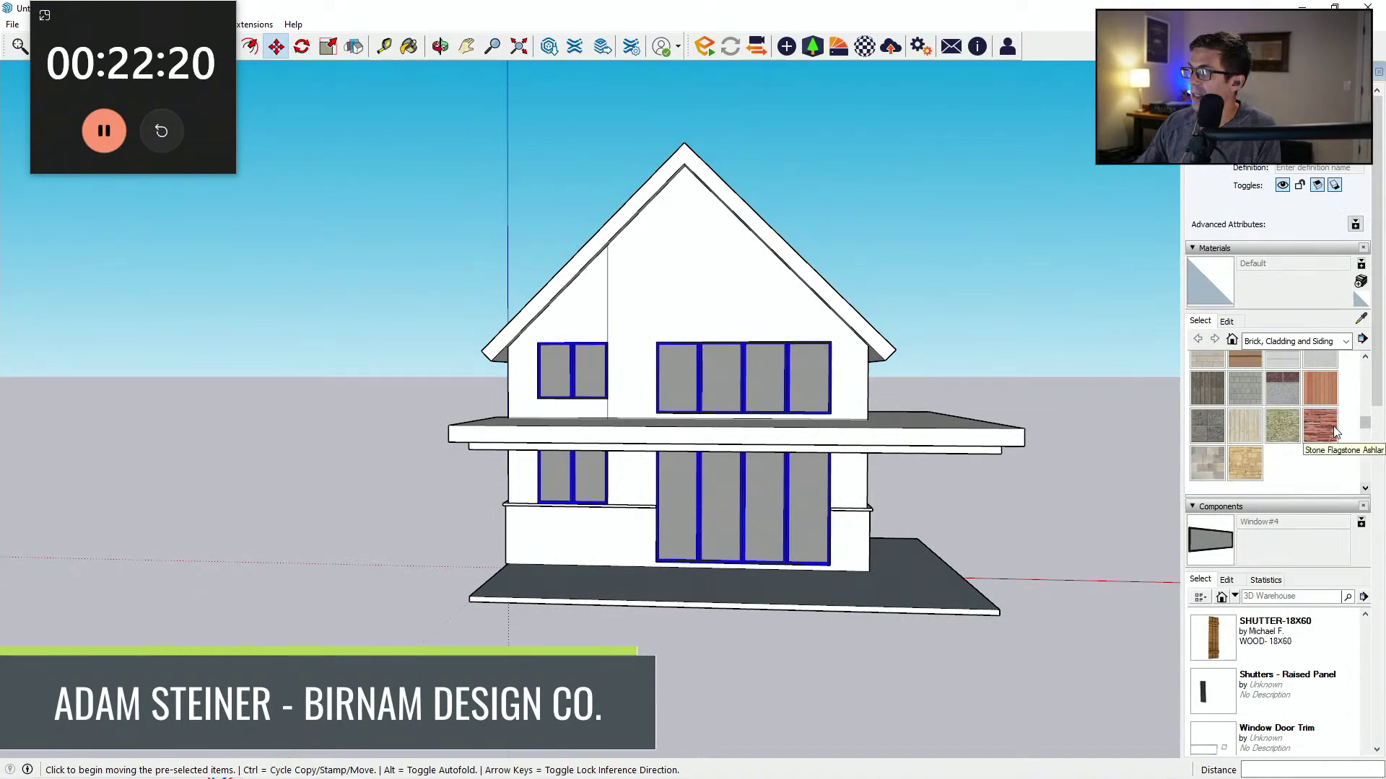
left_click(1334, 432)
mouse_move(830, 613)
middle_mouse_down()
mouse_move(721, 597)
mouse_move(549, 538)
middle_mouse_up()
left_click(561, 540)
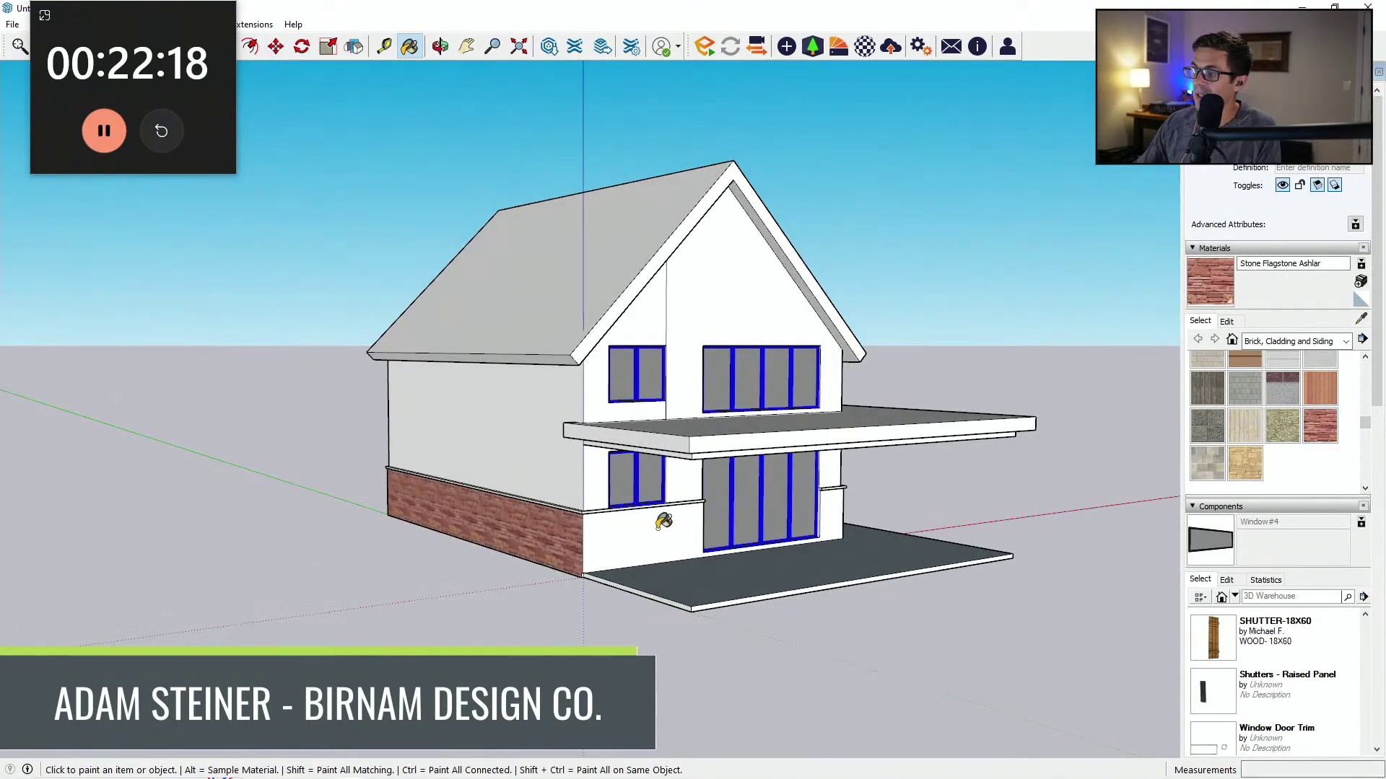
left_click(663, 522)
Step: Paint the remaining lower front and side wall faces and the lower door reveals with Stone Flagstone Ashlar
middle_click_drag(663, 522, 650, 566)
left_click(741, 561)
middle_click_drag(741, 561, 892, 551)
scroll(751, 513, "up", 8)
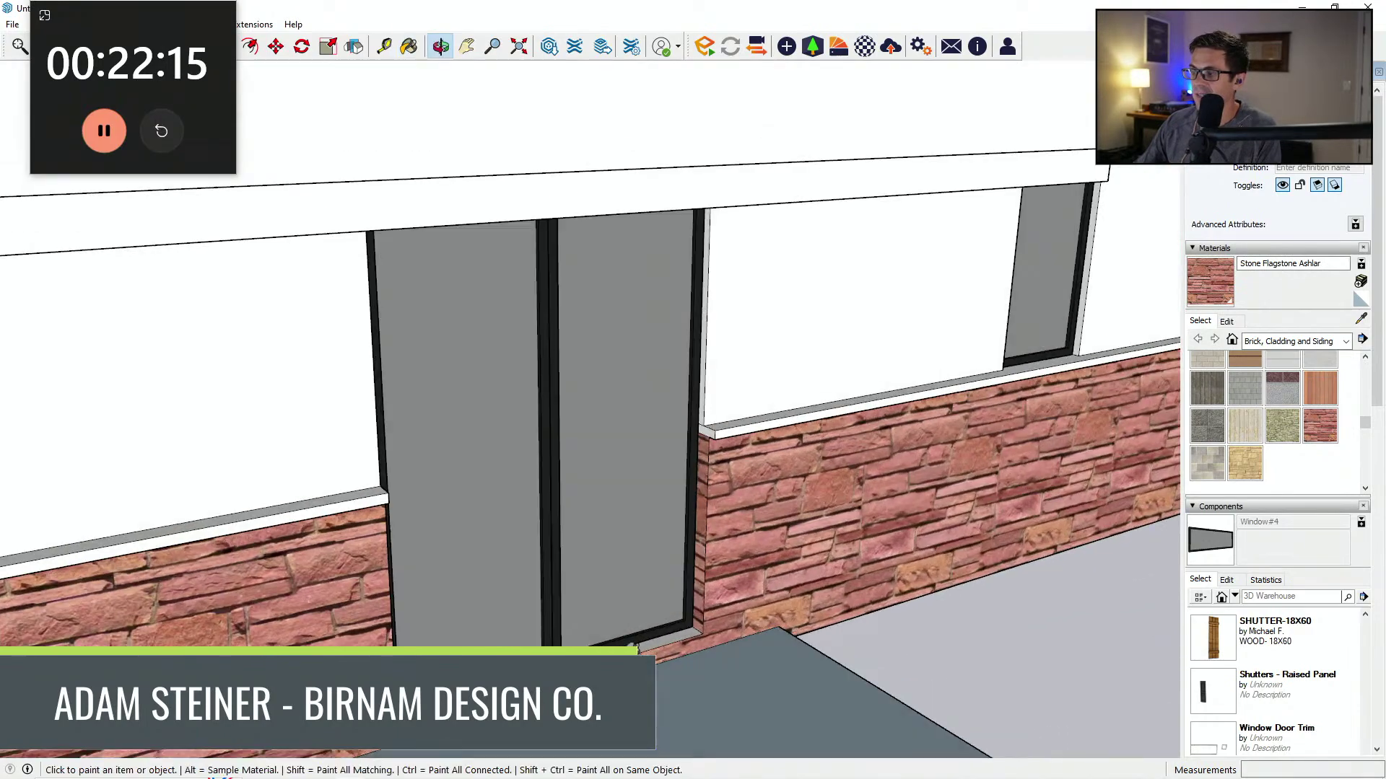
scroll(637, 644, "down", 5)
middle_click_drag(636, 644, 167, 575)
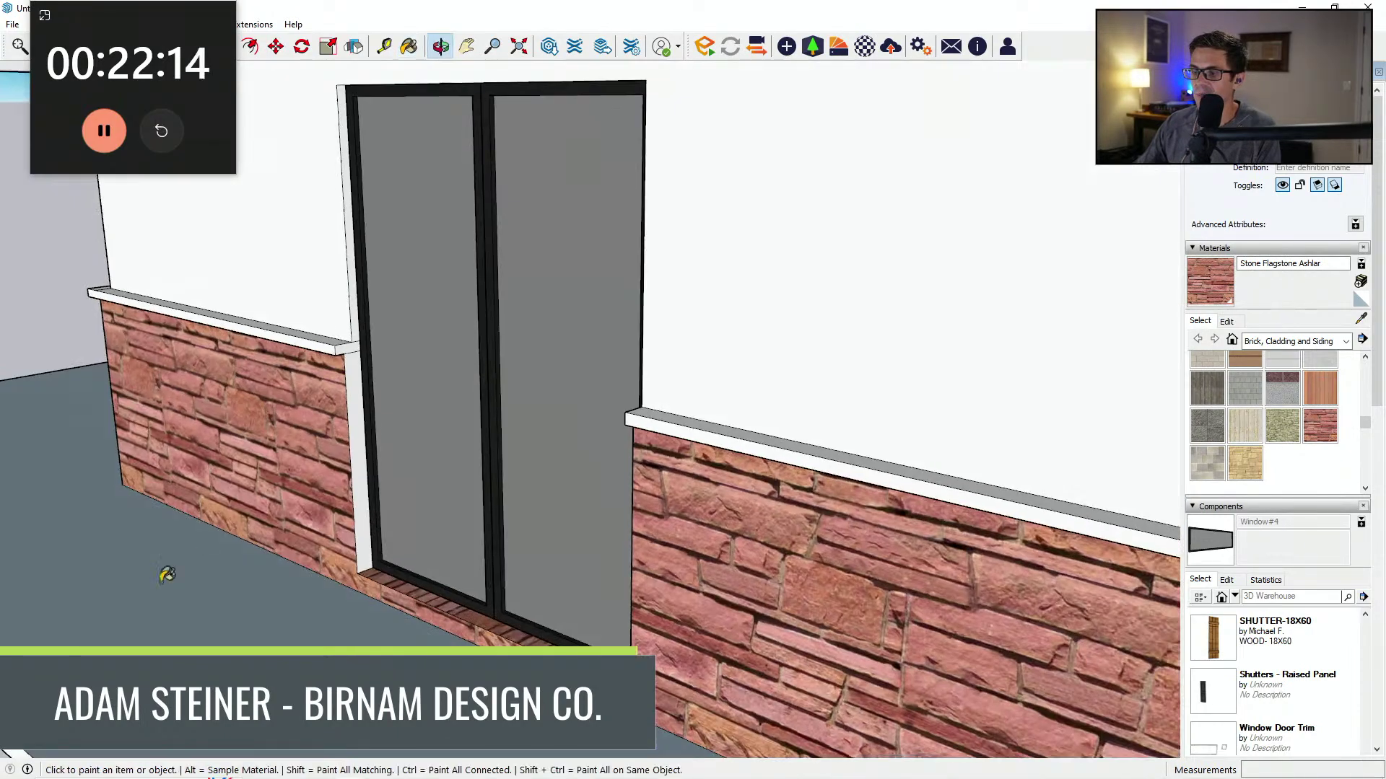
mouse_move(368, 436)
middle_mouse_down()
mouse_move(535, 579)
mouse_move(921, 582)
middle_mouse_up()
scroll(971, 410, "up", 5)
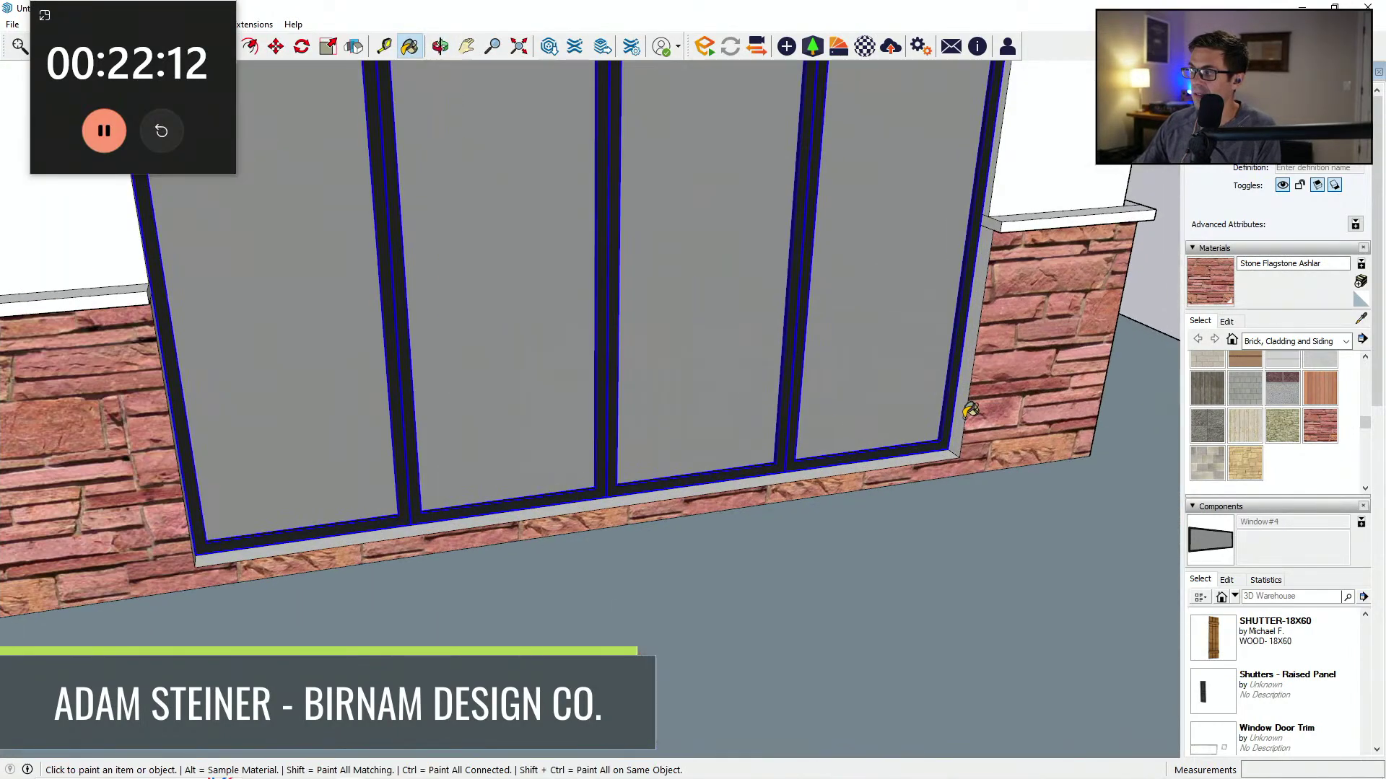
scroll(957, 449, "down", 3)
mouse_move(956, 449)
middle_mouse_down()
mouse_move(535, 472)
mouse_move(148, 294)
middle_mouse_up()
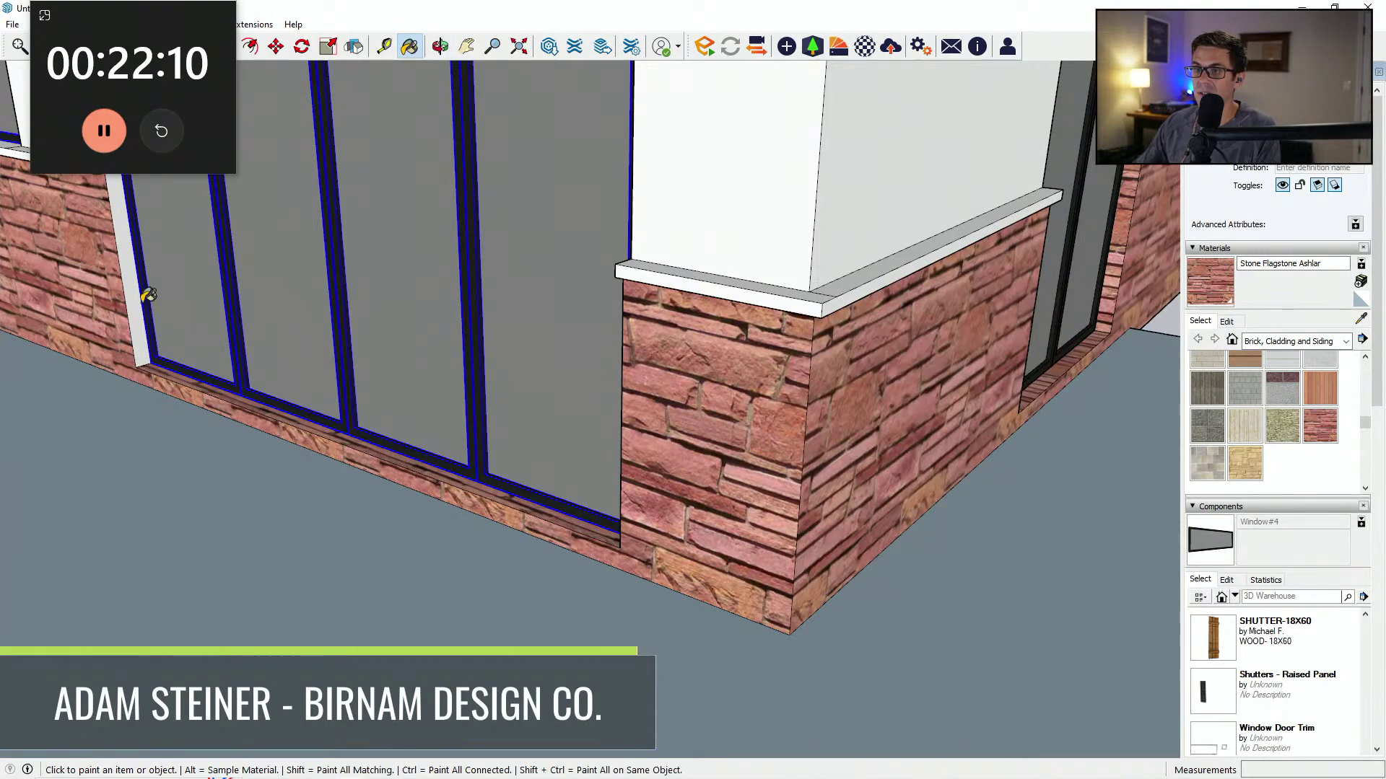
scroll(734, 454, "down", 4)
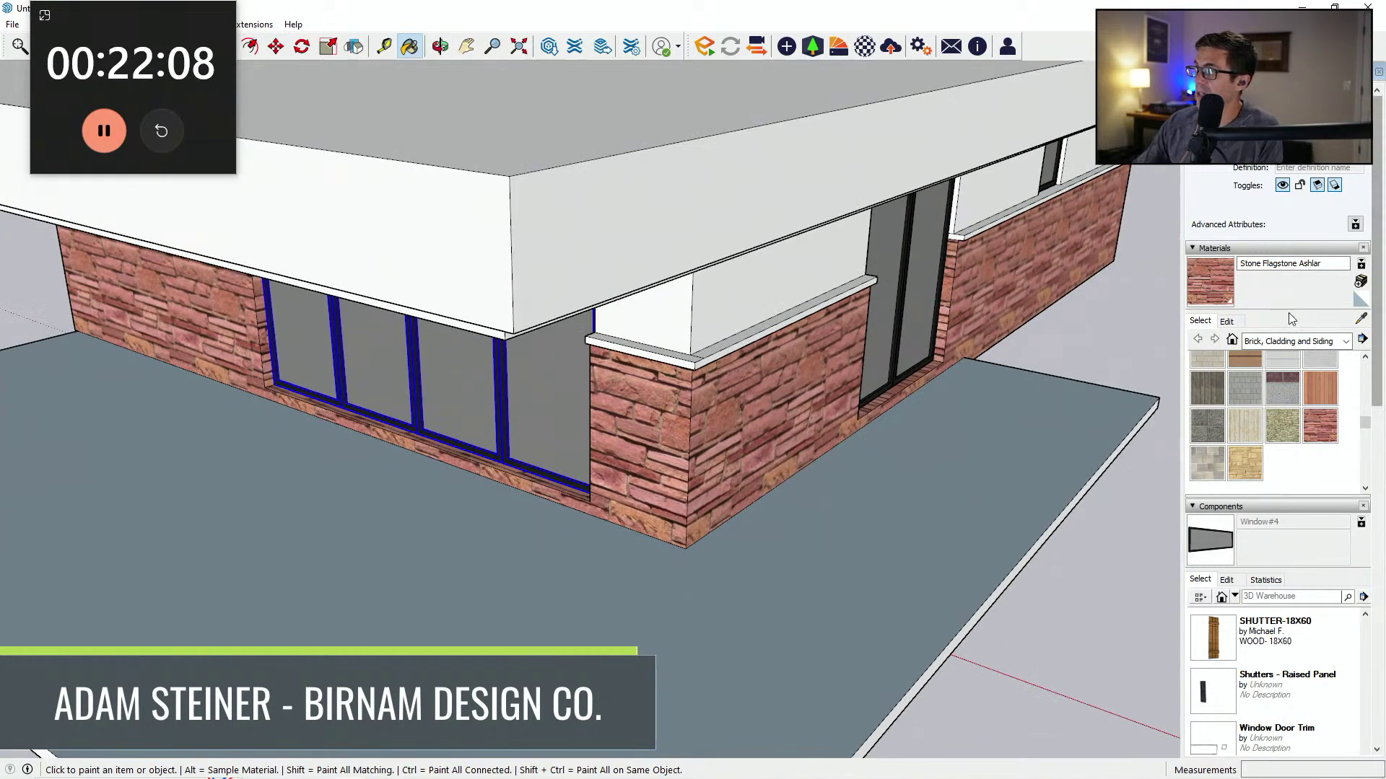
Step: Recolour the Stone Flagstone Ashlar material from red to a neutral grey
left_click(1226, 321)
left_click_drag(1234, 394, 1256, 416)
left_click(1252, 416)
scroll(664, 440, "down", 6)
middle_click_drag(664, 440, 884, 373)
Step: Choose Cladding Siding White and paint the front gable wall, the wall beneath the porch roof and the side wall with it
left_click(1202, 321)
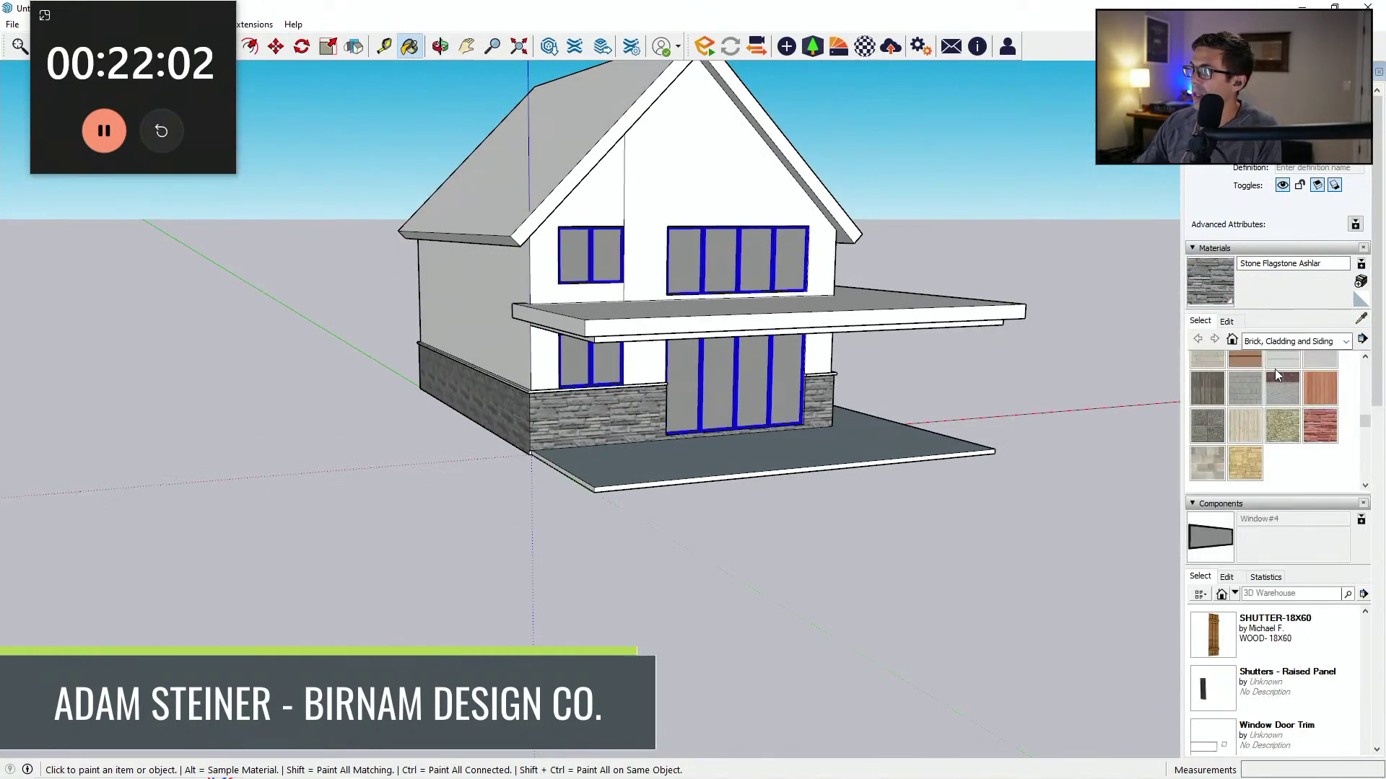
left_click(1281, 362)
middle_click_drag(779, 408, 747, 403)
left_click(703, 207)
middle_click_drag(621, 273, 444, 220)
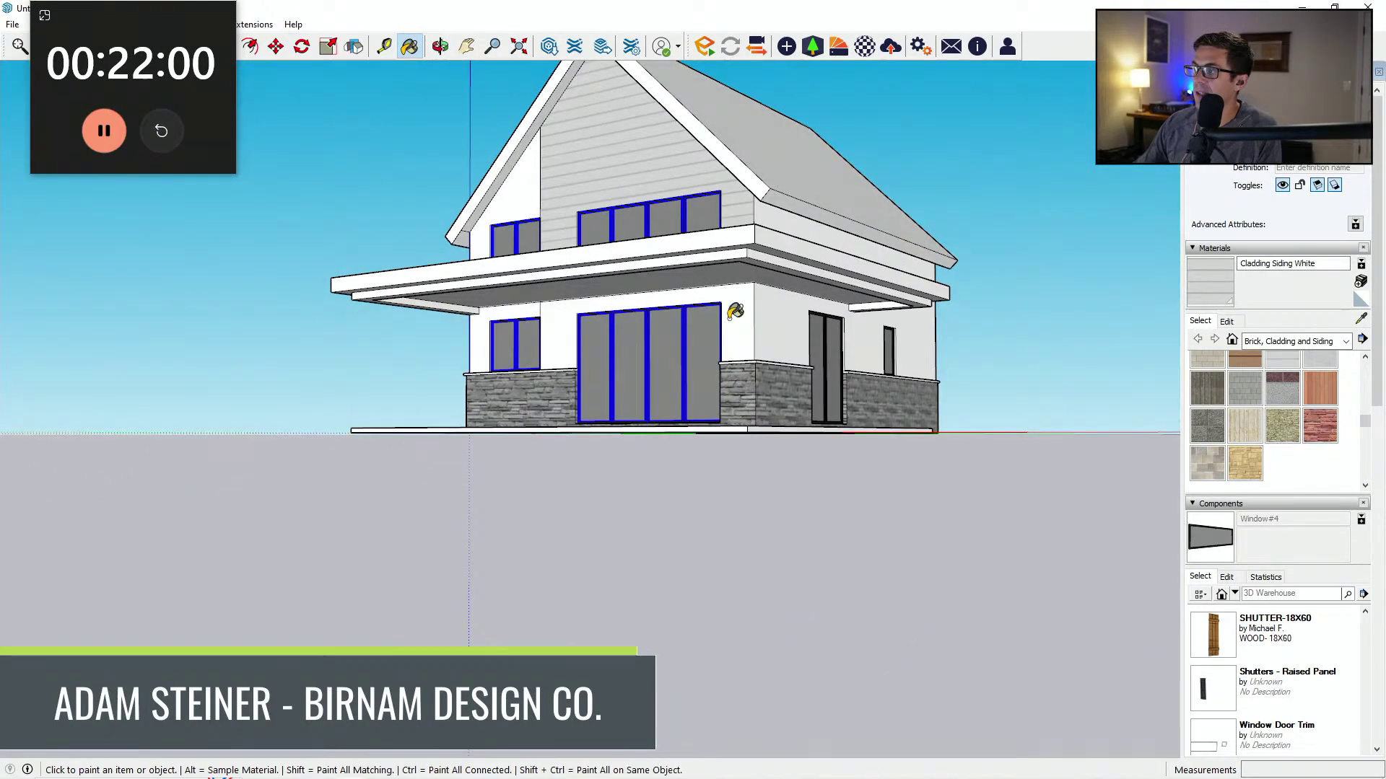
left_click(730, 317)
left_click(799, 311)
mouse_move(823, 328)
middle_mouse_down()
mouse_move(474, 350)
mouse_move(766, 363)
middle_mouse_up()
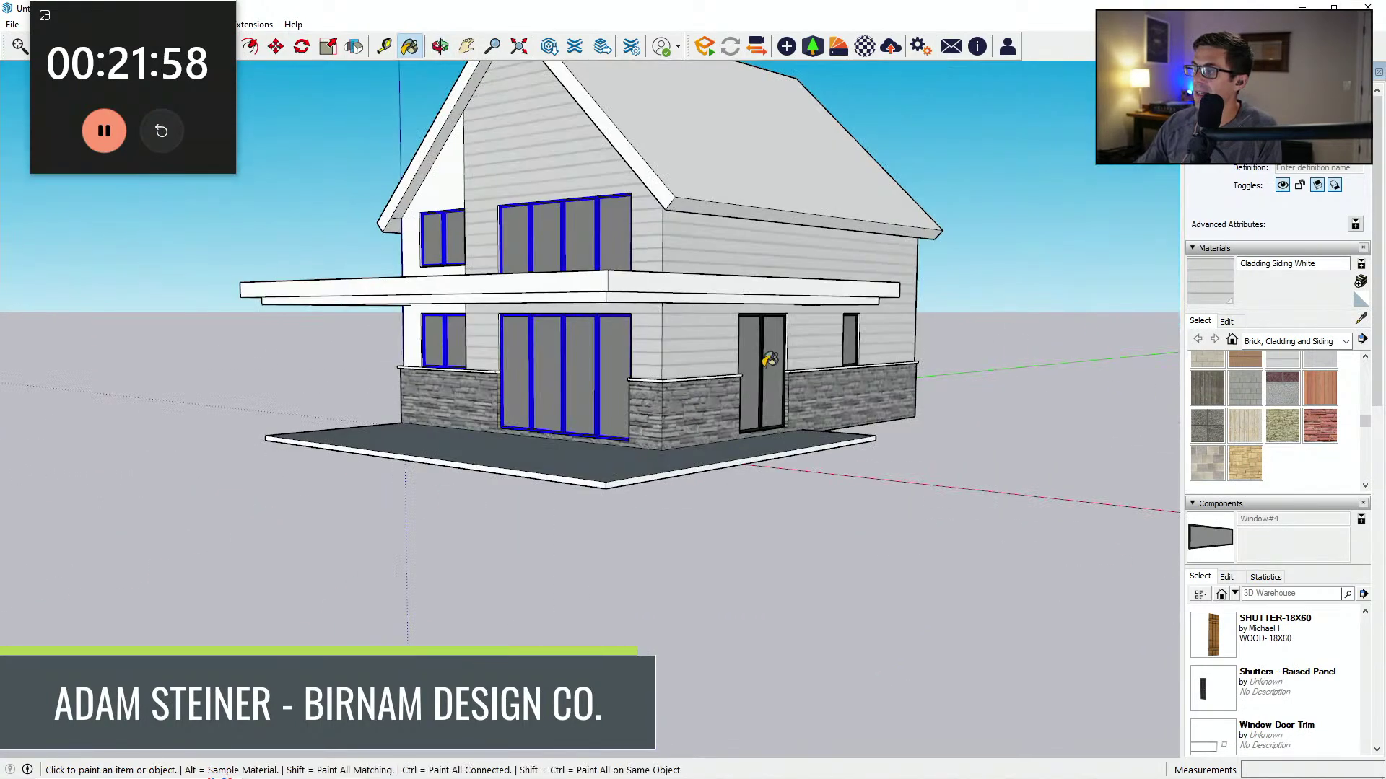
Step: Paint the reveals above the stone on both sides of the lower four-panel door with Cladding Siding White
scroll(550, 333, "up", 3)
middle_click_drag(550, 334, 804, 371)
middle_click_drag(614, 360, 829, 362)
scroll(829, 362, "up", 5)
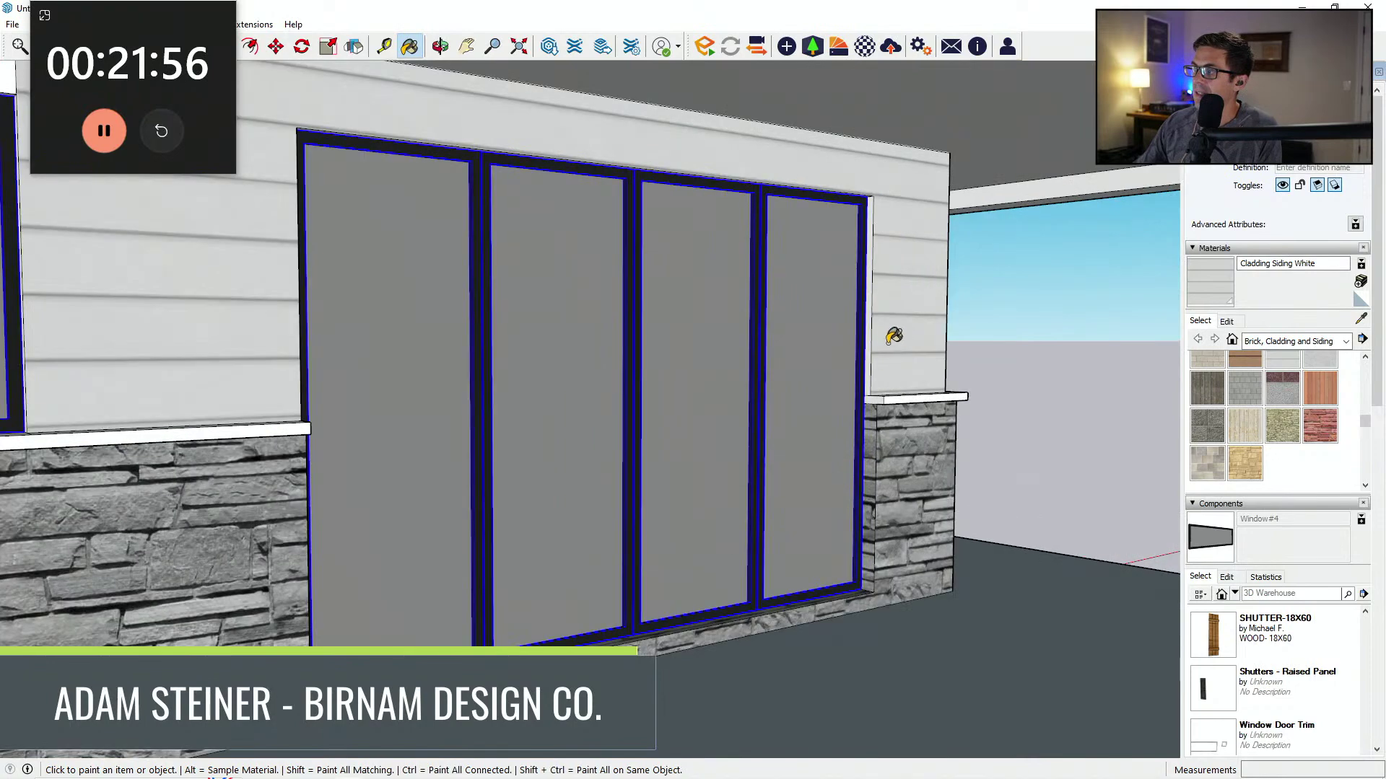
scroll(875, 319, "up", 1)
left_click(873, 318)
middle_click_drag(917, 387, 777, 365)
scroll(894, 408, "down", 4)
middle_click_drag(894, 411, 160, 328)
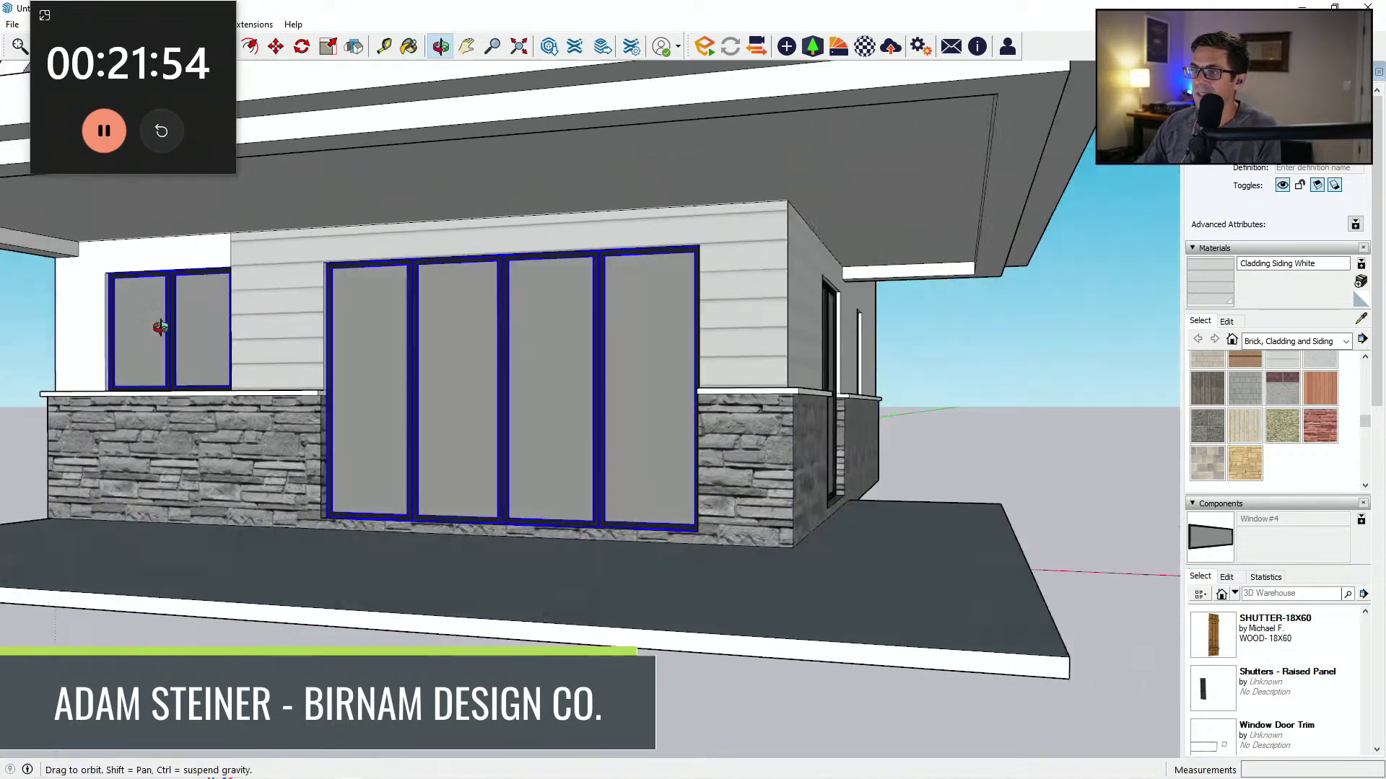
scroll(318, 308, "up", 5)
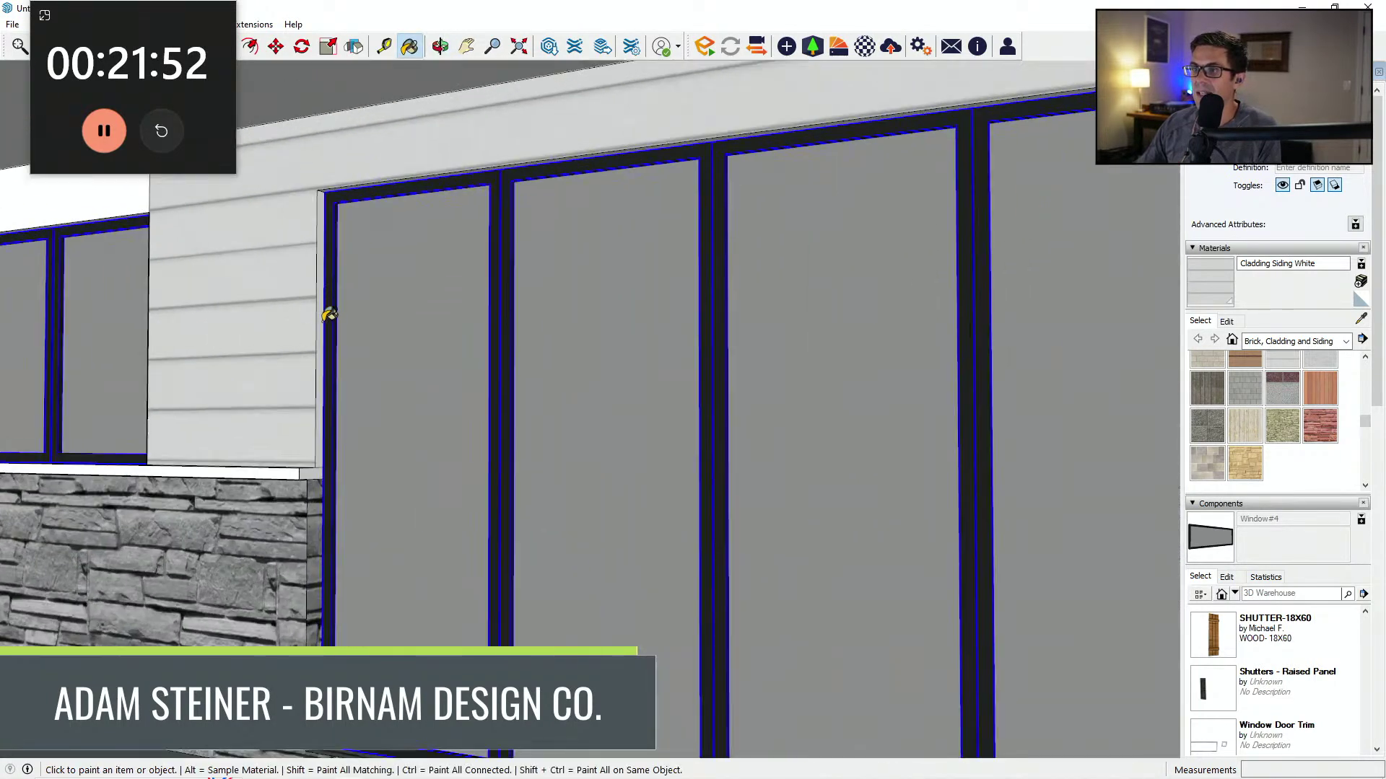
scroll(302, 342, "down", 5)
middle_click_drag(449, 405, 1021, 442)
Step: Paint the reveals of the upper four-panel window with Cladding Siding White
scroll(786, 371, "up", 3)
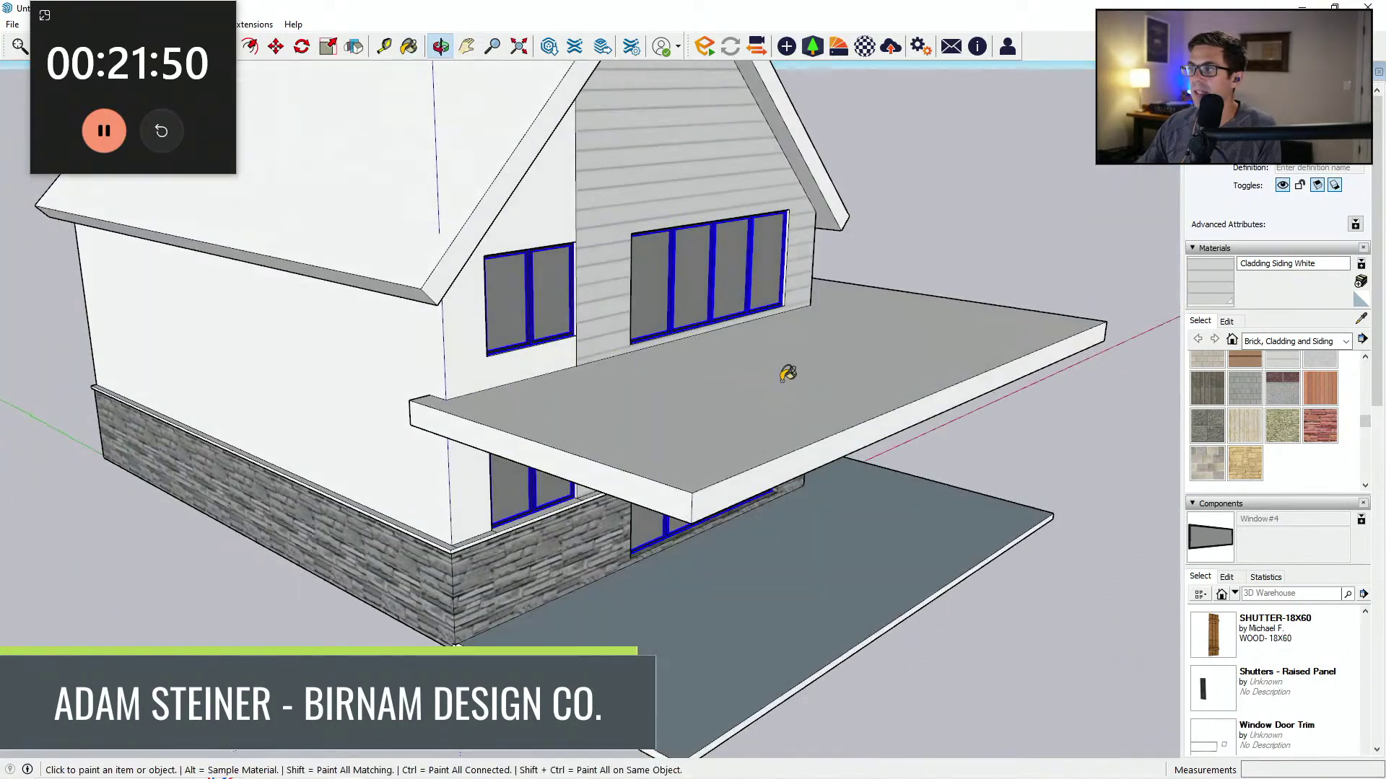
scroll(803, 334, "up", 4)
scroll(811, 354, "up", 2)
left_click(901, 508)
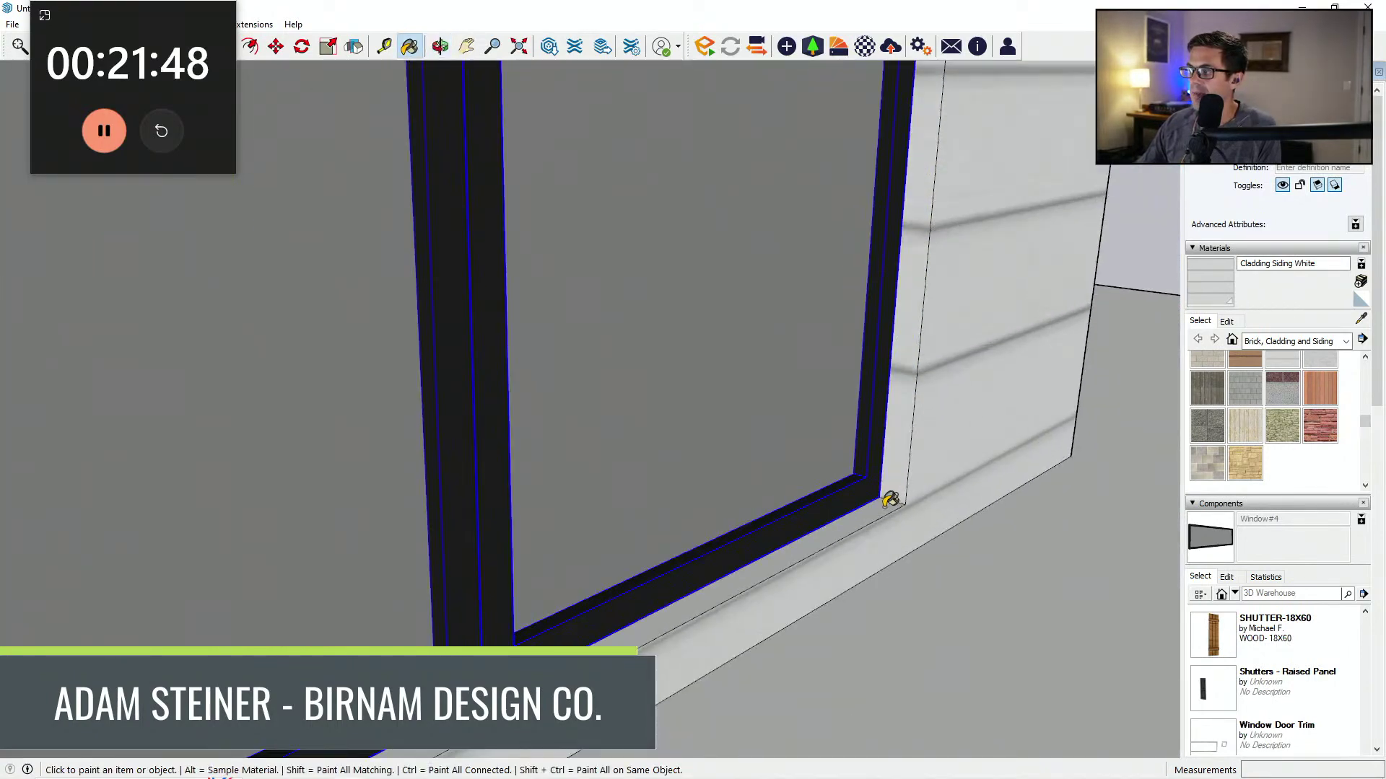
scroll(890, 499, "down", 8)
scroll(165, 288, "up", 4)
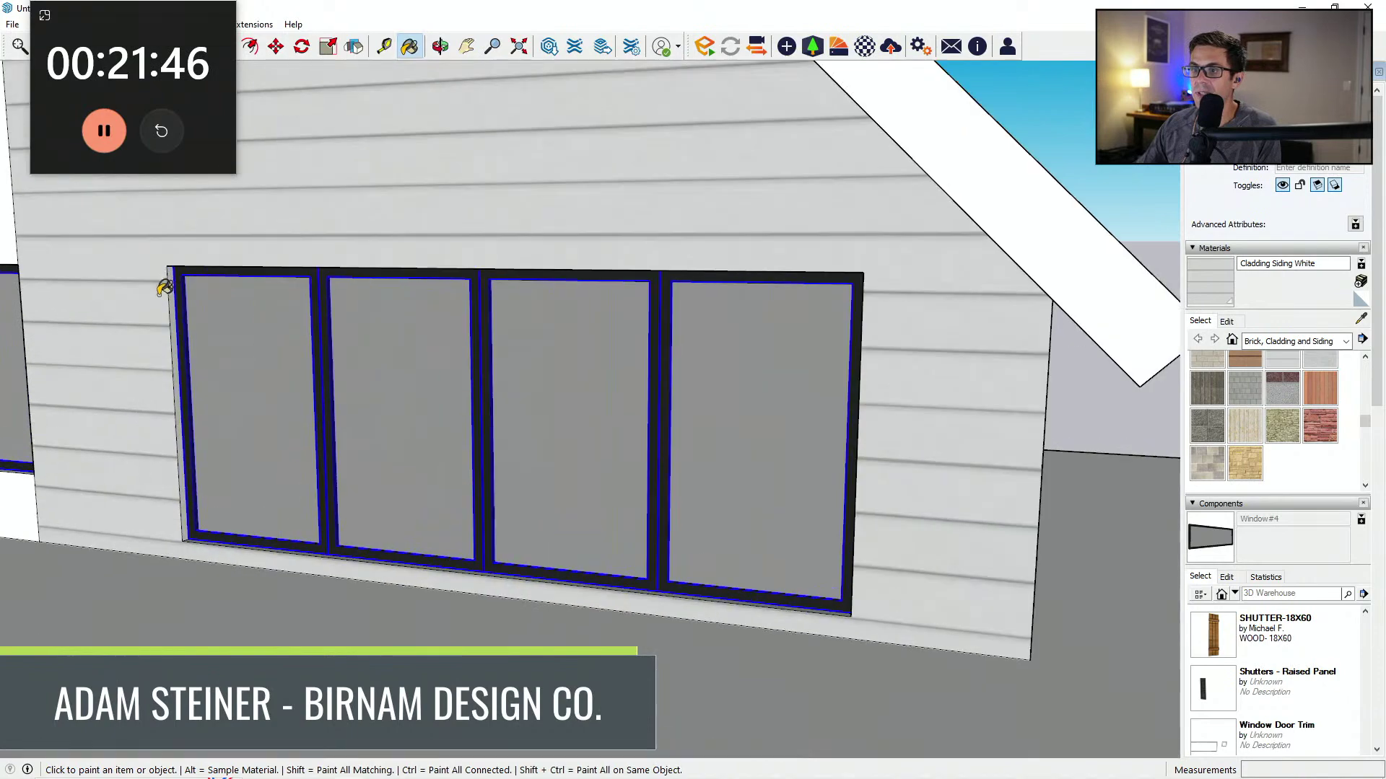
scroll(169, 293, "up", 1)
left_click(175, 316)
middle_click_drag(329, 465, 337, 421)
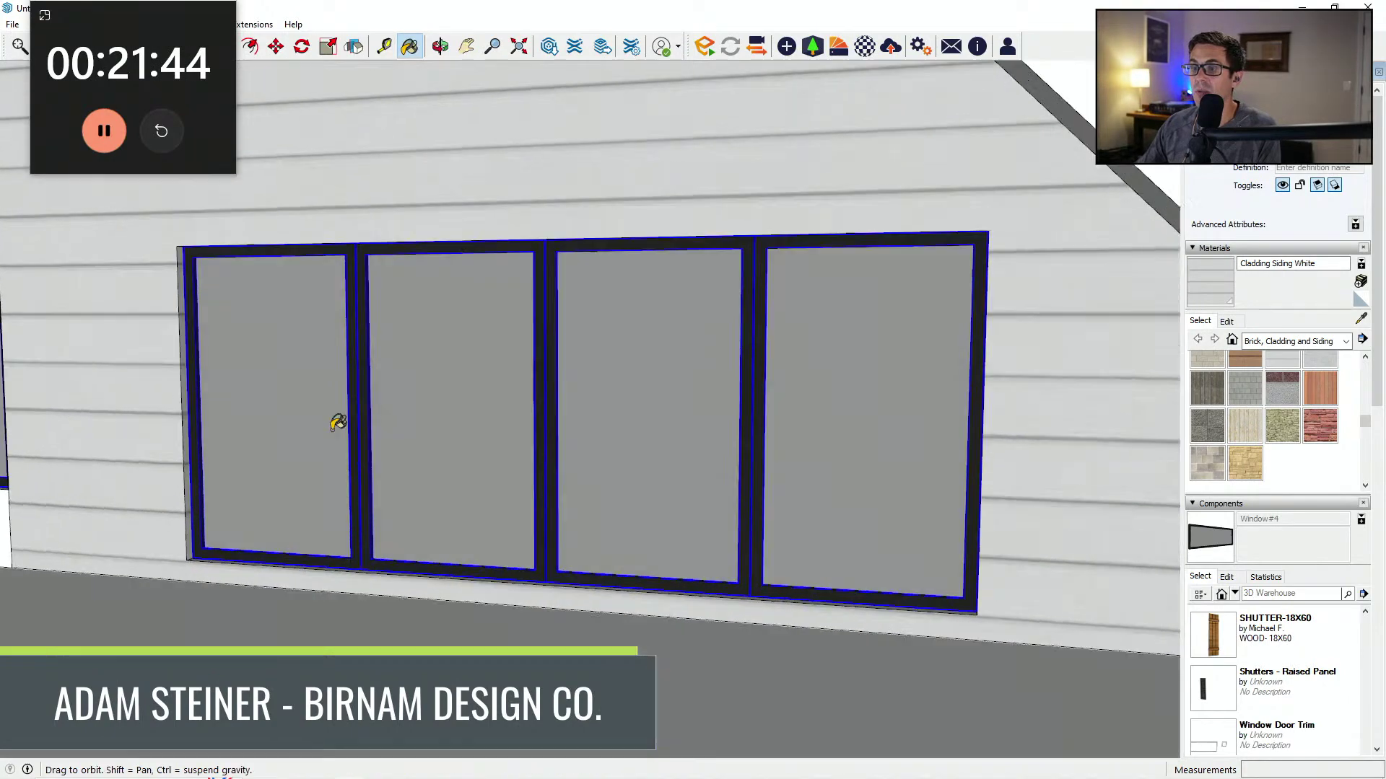
Step: Paint the reveals of the side wall's two-panel door and small window with Cladding Siding White
scroll(368, 430, "down", 5)
mouse_move(462, 426)
middle_mouse_down()
mouse_move(491, 414)
mouse_move(484, 404)
middle_mouse_up()
scroll(820, 495, "up", 4)
middle_click_drag(816, 621, 707, 591)
scroll(620, 563, "up", 5)
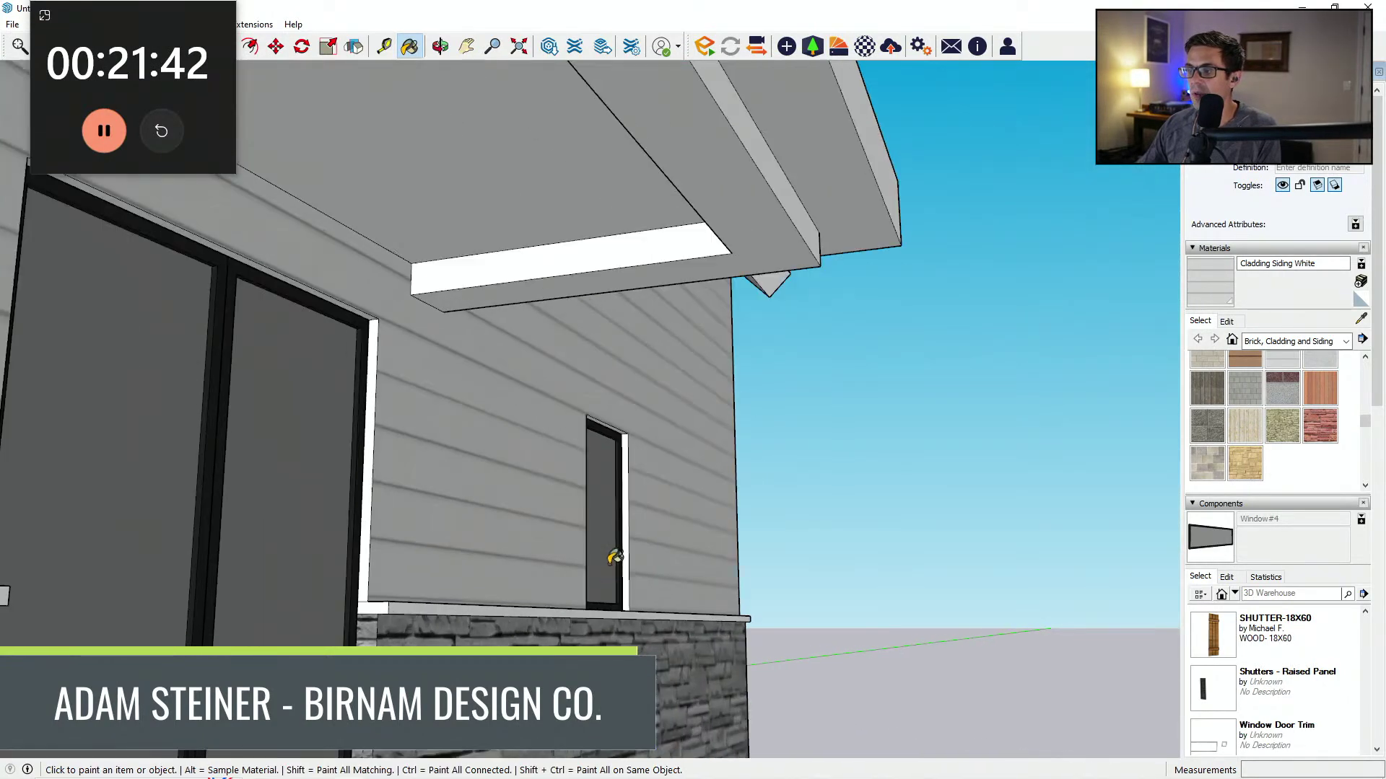
middle_click_drag(632, 553, 260, 563)
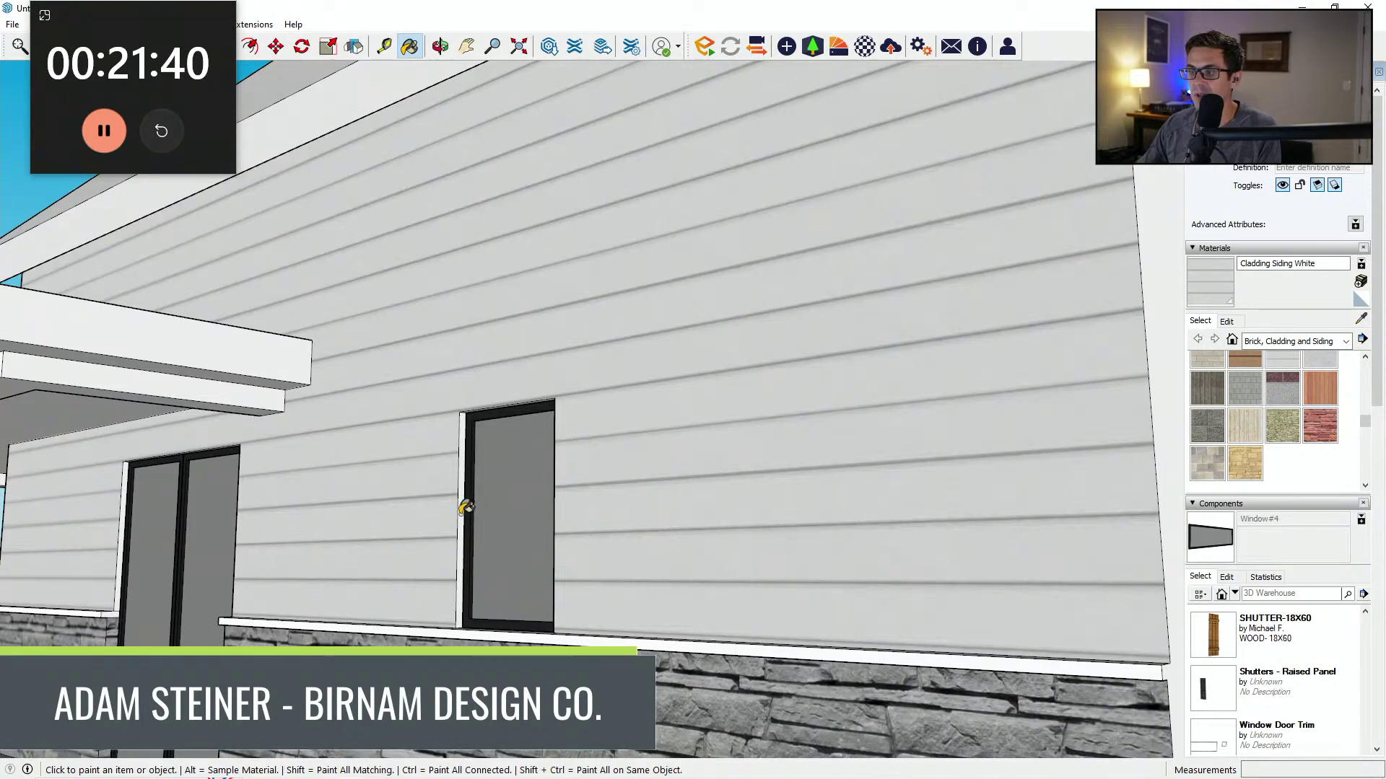
scroll(463, 495, "up", 5)
mouse_move(441, 353)
middle_mouse_down()
mouse_move(457, 270)
mouse_move(450, 505)
mouse_move(696, 417)
middle_mouse_up()
scroll(421, 296, "down", 3)
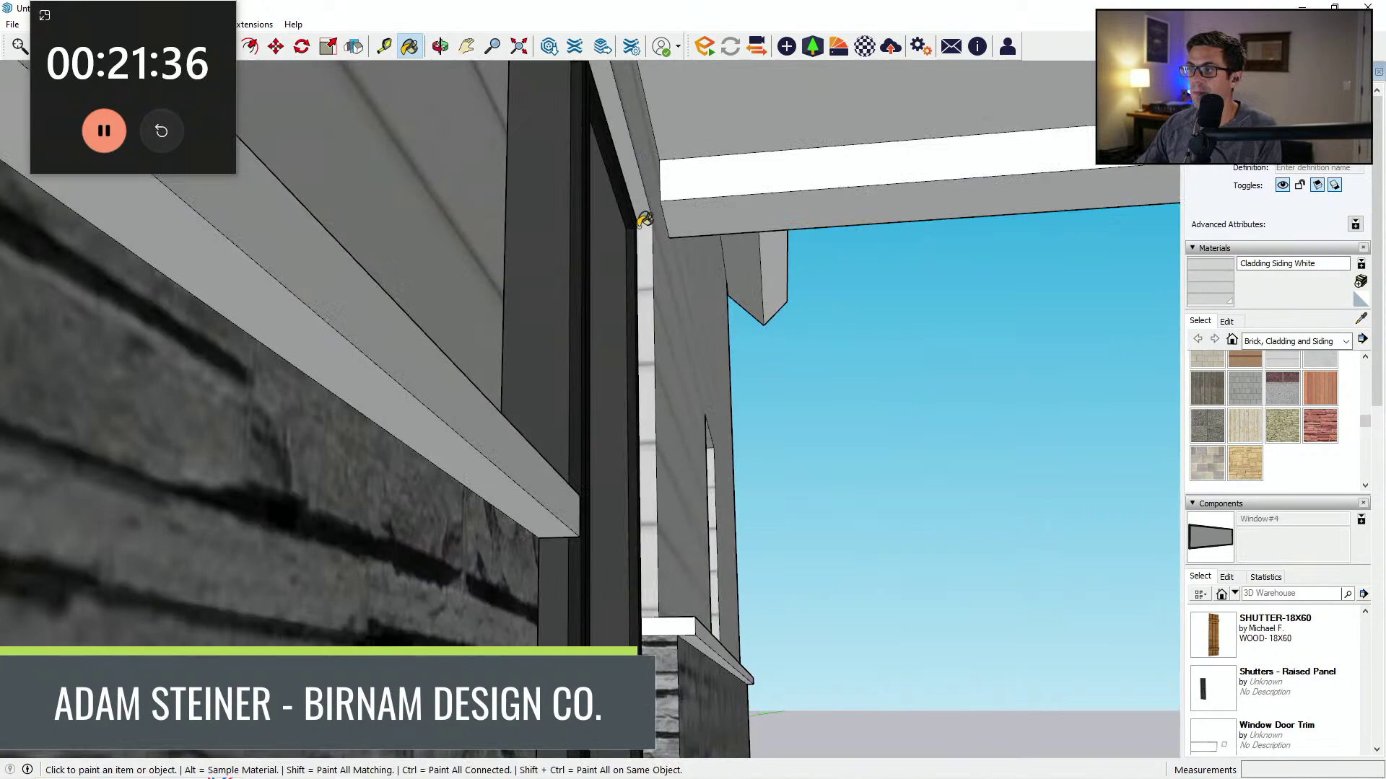
scroll(650, 198, "down", 5)
mouse_move(349, 397)
middle_mouse_down()
mouse_move(674, 501)
mouse_move(284, 584)
middle_mouse_up()
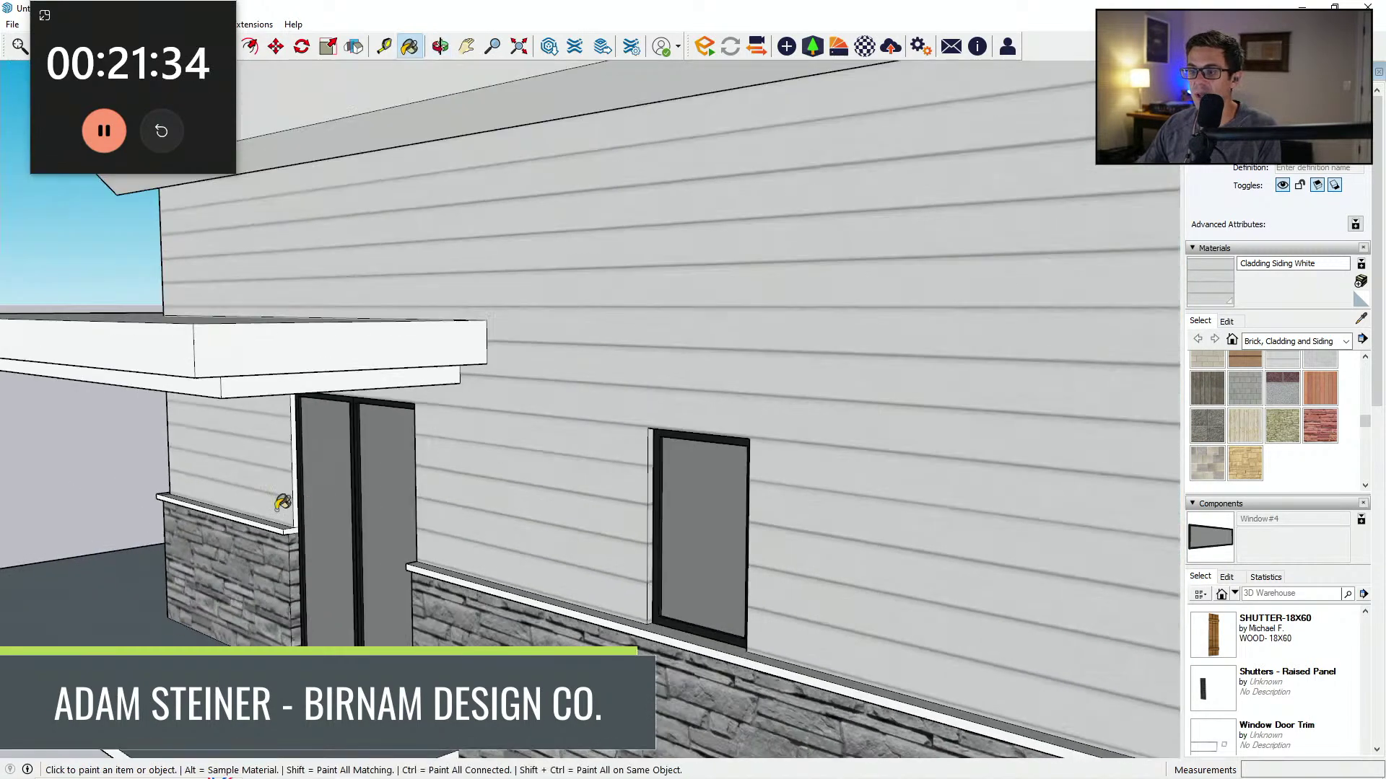
scroll(296, 494, "up", 3)
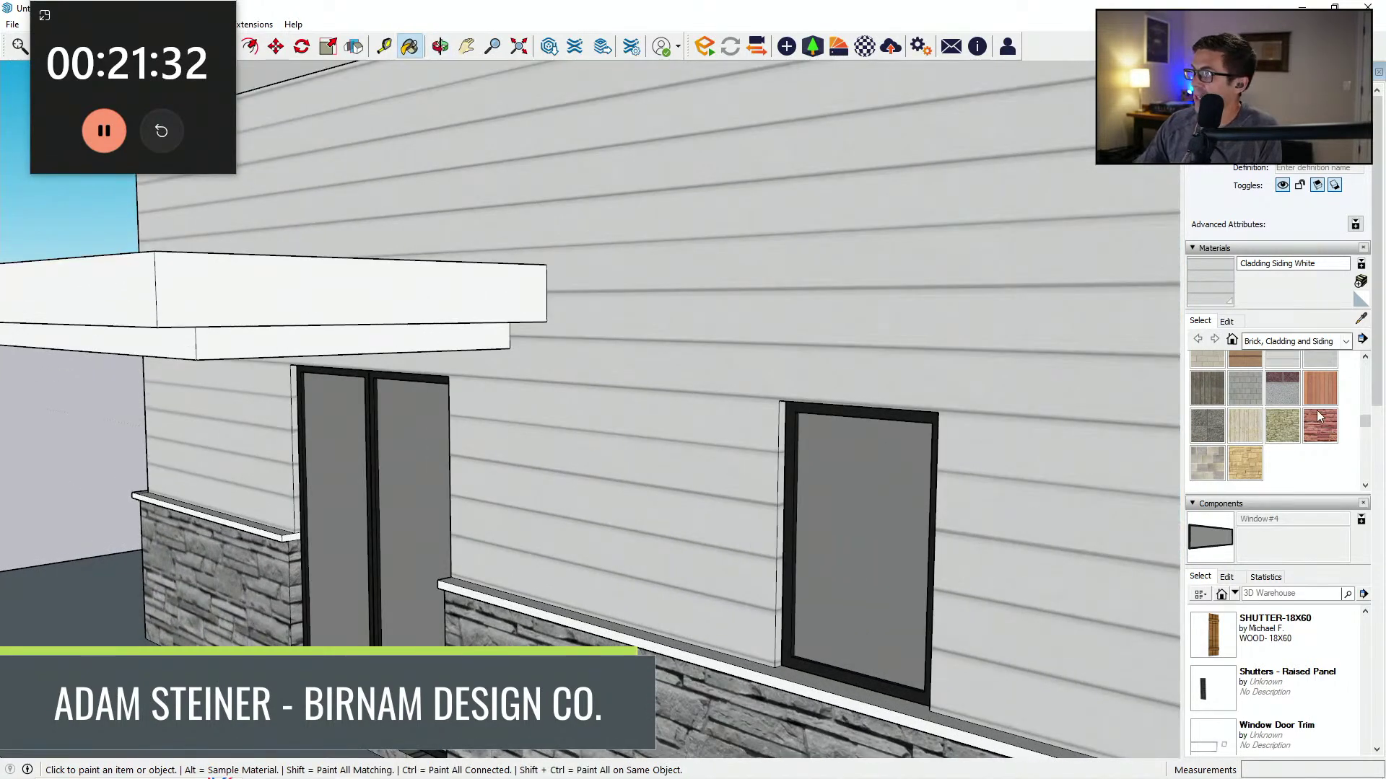
Step: Choose Cladding Stucco White and paint the projecting wall band around the corner between the four-panel door and the side door
left_click(1320, 360)
scroll(743, 551, "down", 3)
scroll(664, 587, "up", 3)
scroll(659, 566, "down", 3)
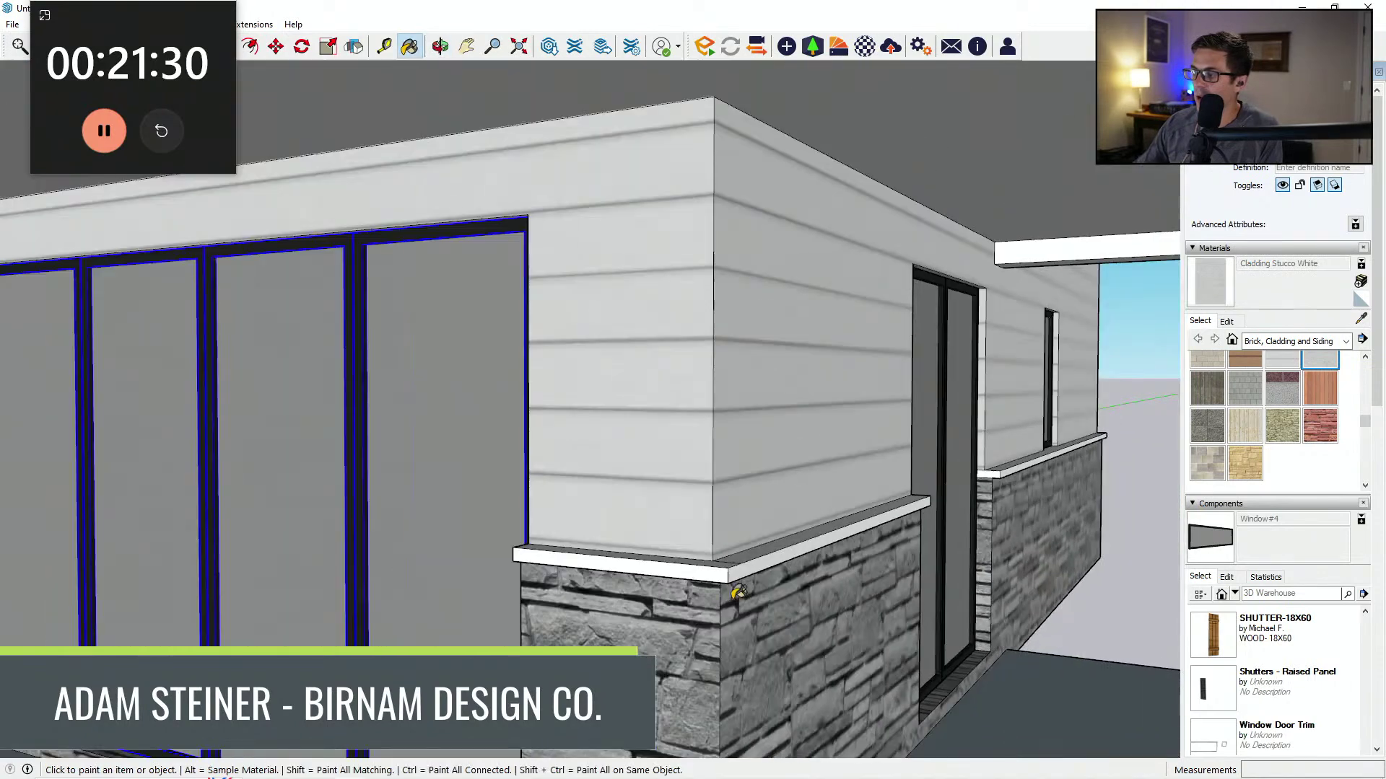
scroll(659, 566, "up", 3)
left_click(673, 559)
left_click(798, 557)
mouse_move(798, 556)
middle_mouse_down()
mouse_move(798, 650)
mouse_move(773, 563)
middle_mouse_up()
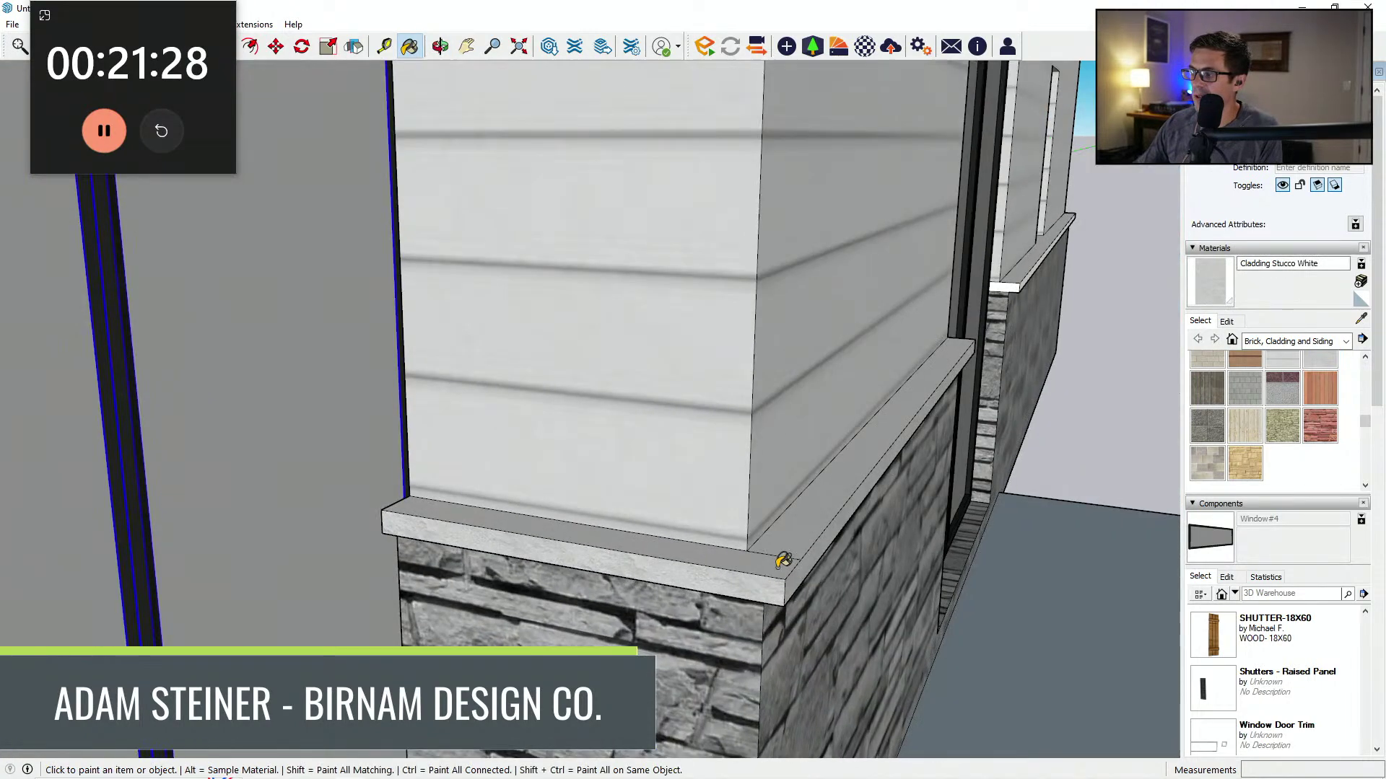
mouse_move(421, 599)
middle_mouse_down()
mouse_move(736, 458)
mouse_move(807, 443)
middle_mouse_up()
scroll(939, 418, "up", 3)
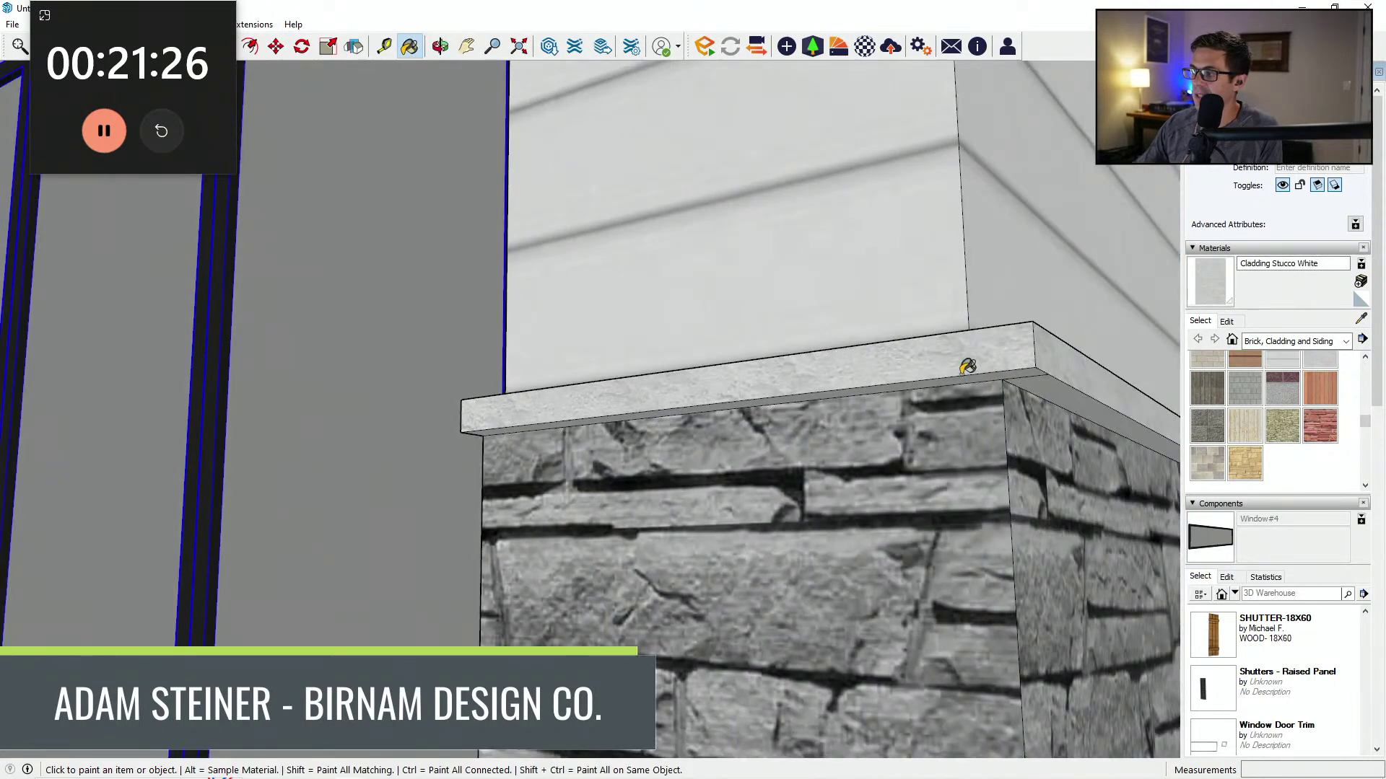
left_click(1028, 372)
scroll(551, 495, "down", 5)
middle_click_drag(550, 495, 761, 520)
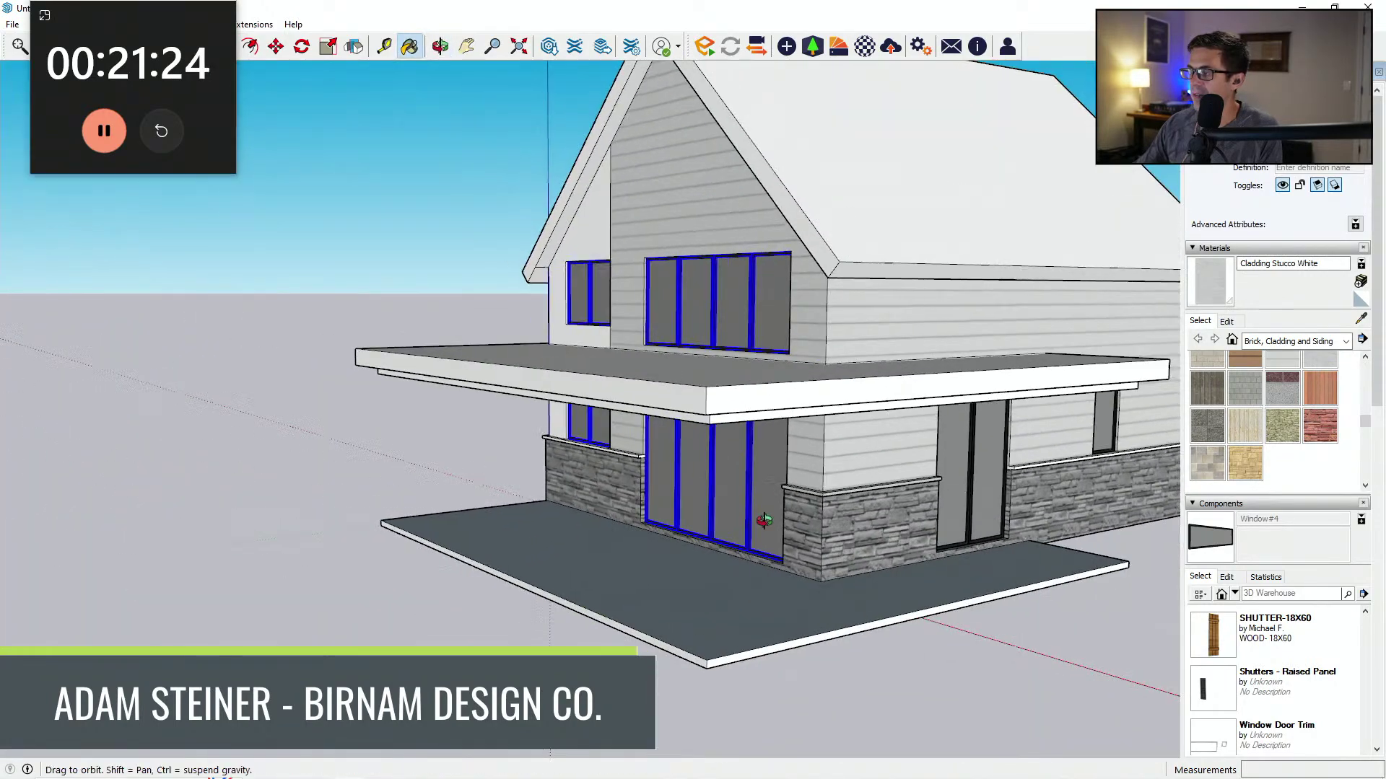
Step: Paint the wall band along the blank side wall and below the front's small lower window with Cladding Stucco White
scroll(445, 452, "up", 5)
mouse_move(445, 451)
middle_mouse_down()
mouse_move(658, 453)
mouse_move(586, 478)
middle_mouse_up()
scroll(586, 477, "up", 4)
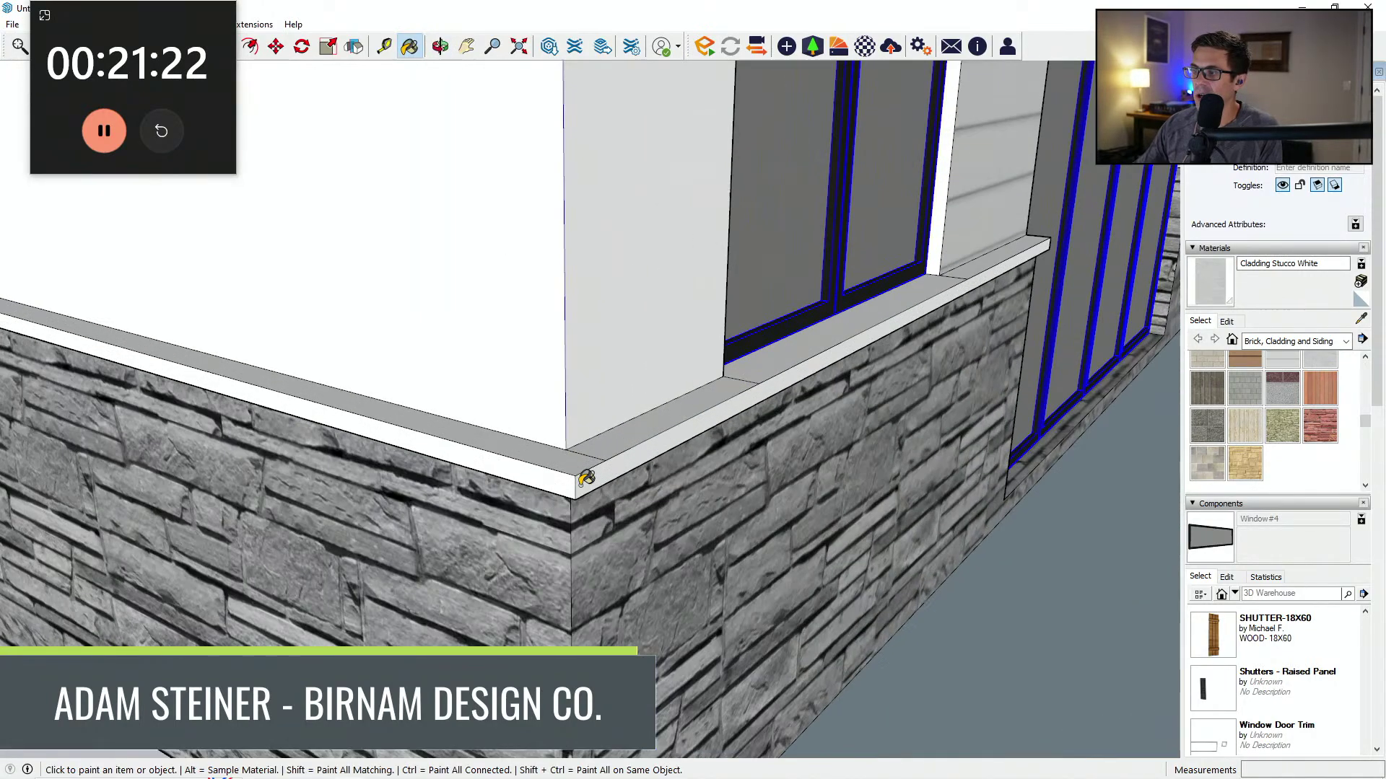
scroll(586, 478, "up", 2)
left_click(628, 420)
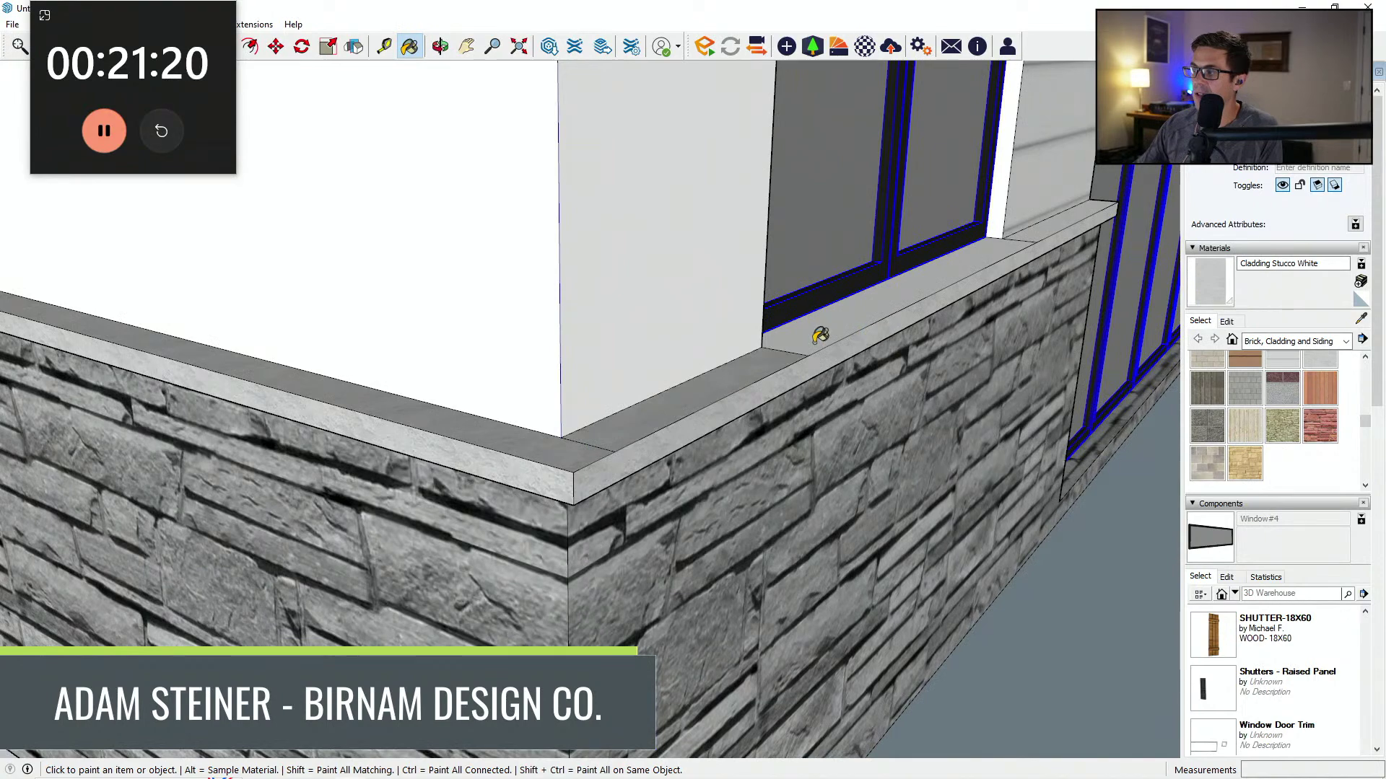
middle_click_drag(821, 335, 725, 310)
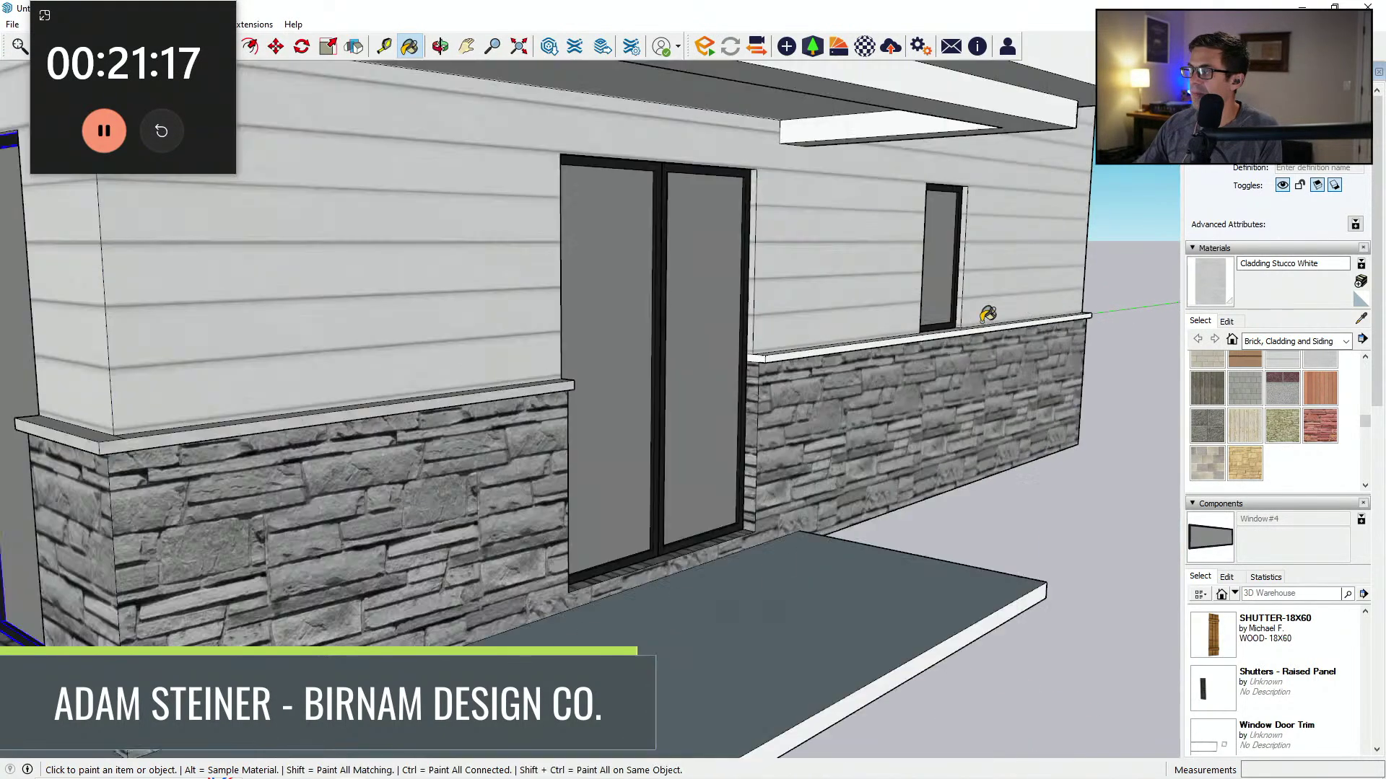
Step: Paint the wall band between the side door and the rear corner with Cladding Stucco White
scroll(721, 352, "up", 5)
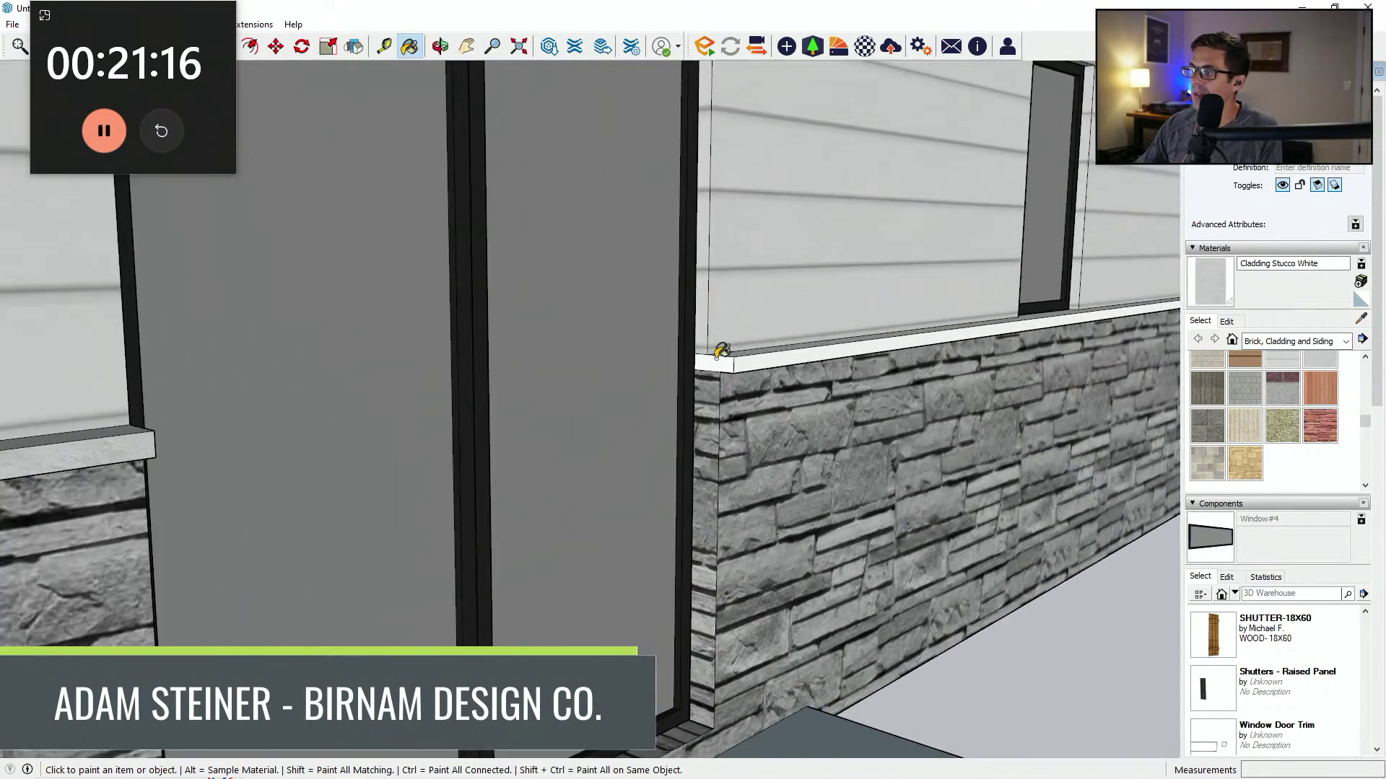
scroll(722, 352, "up", 1)
middle_click_drag(730, 355, 644, 443)
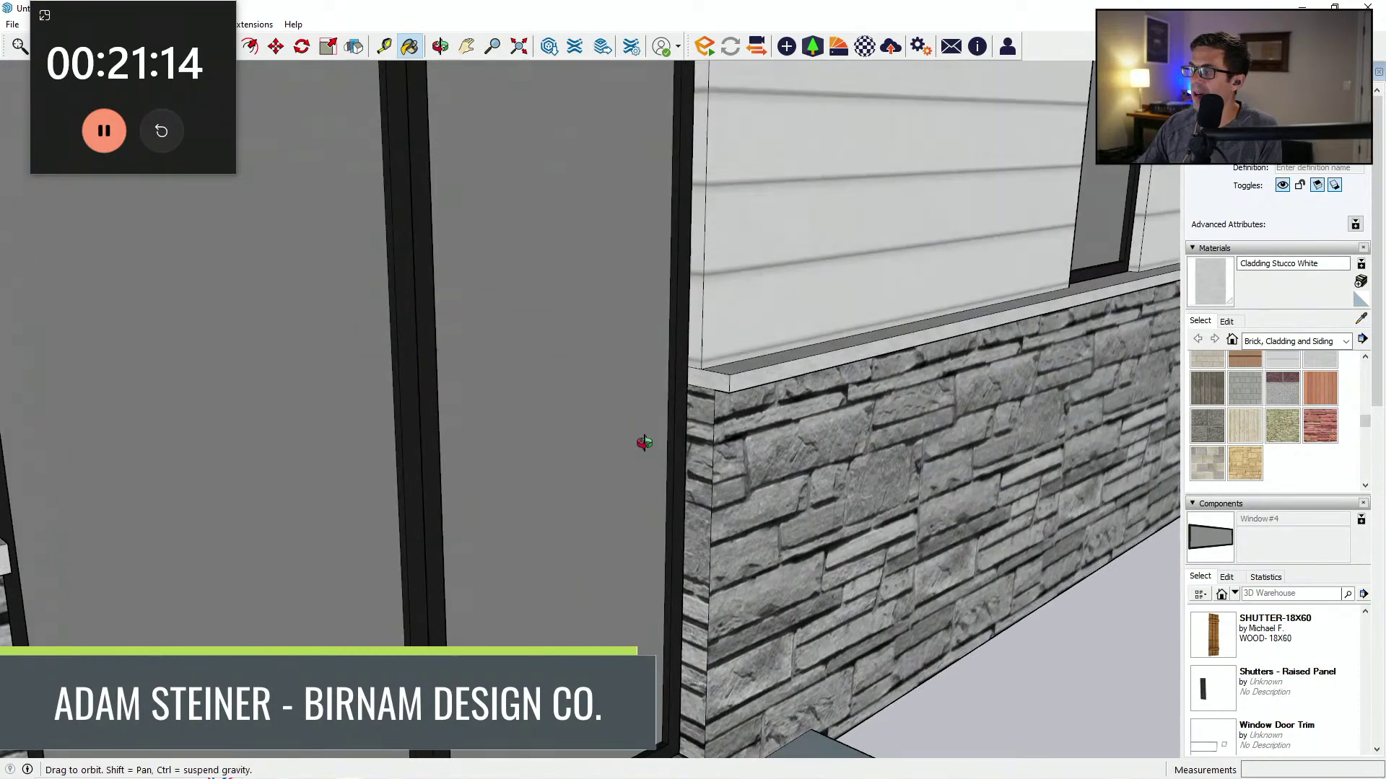
scroll(643, 442, "down", 8)
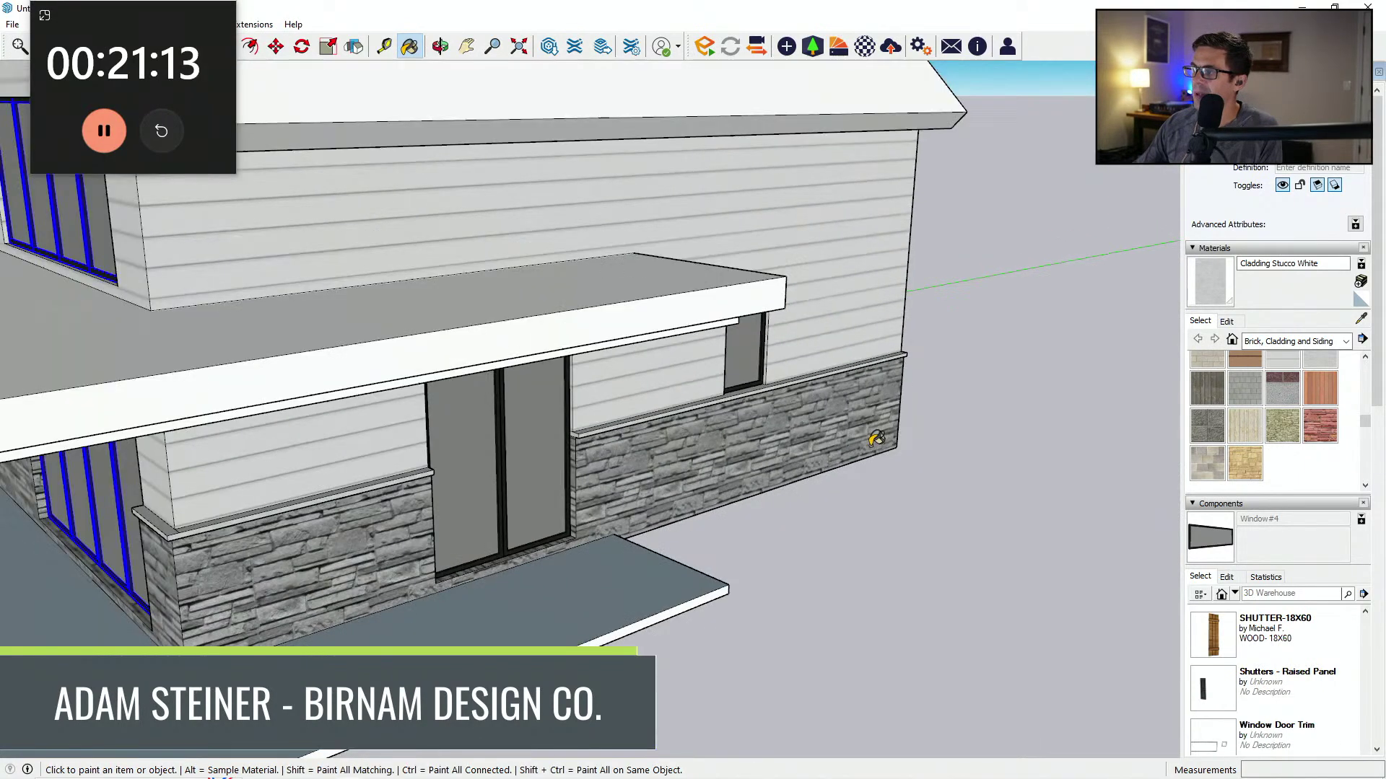
Step: Choose Polished Concrete Old from the Asphalt and Concrete collection and paint the porch slab's top and edges
left_click(1294, 341)
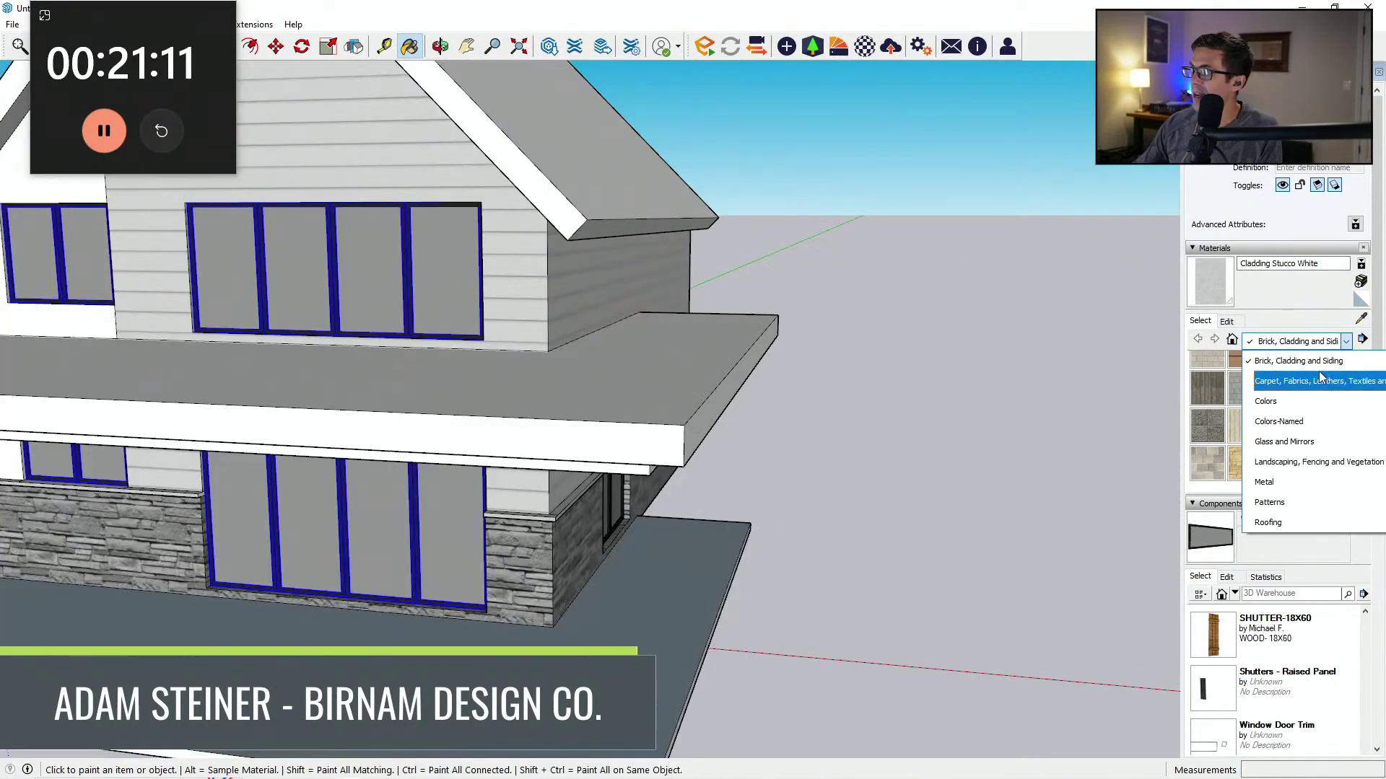
left_click(1292, 370)
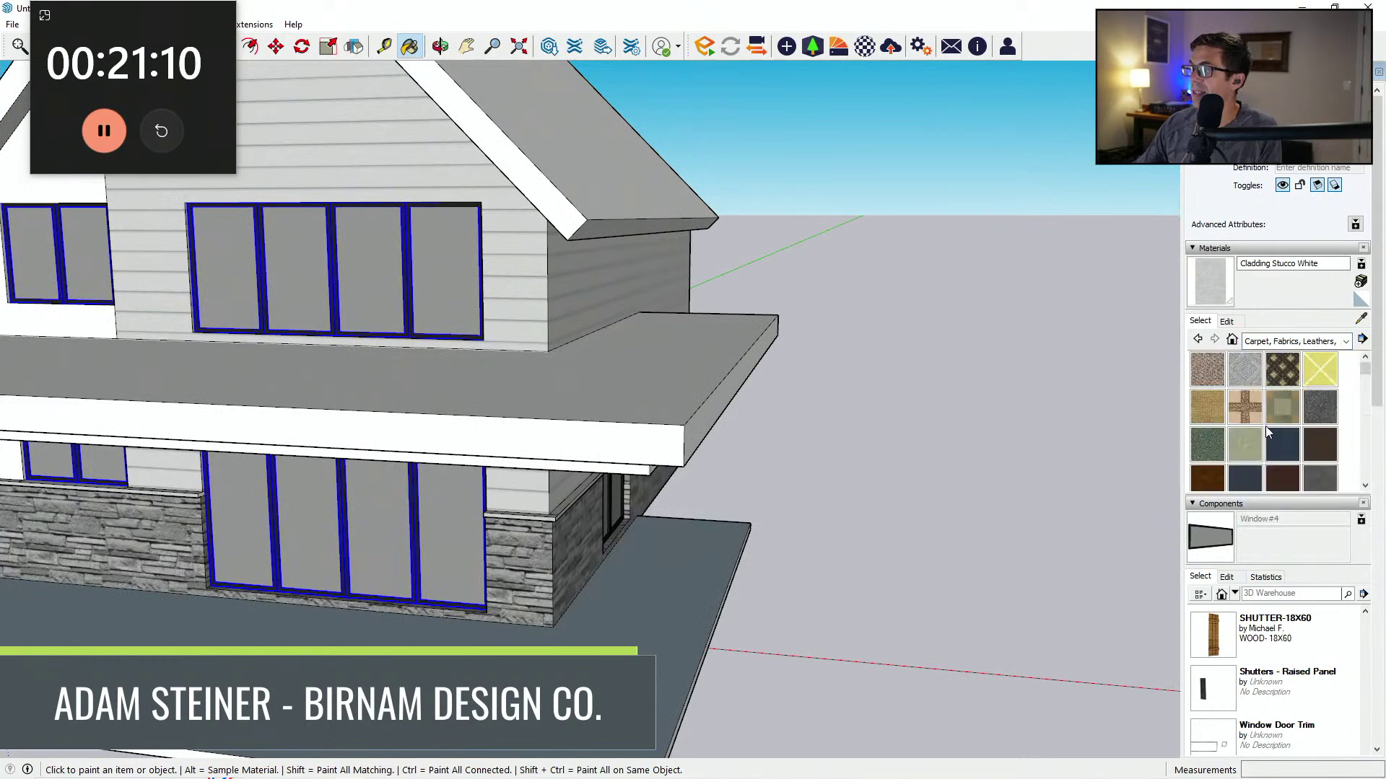
left_click(1267, 344)
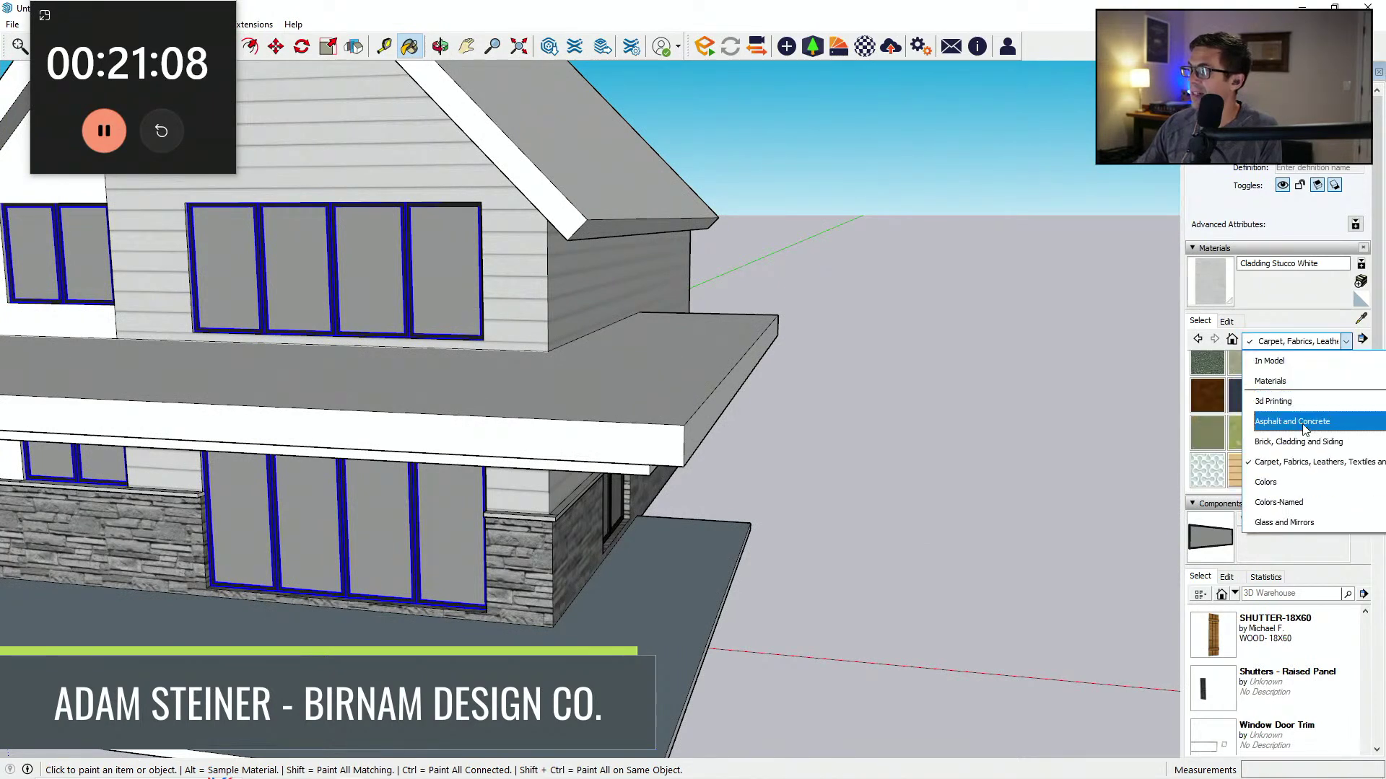
left_click(1305, 426)
left_click(1206, 443)
middle_click_drag(677, 627, 599, 571)
left_click(552, 647)
left_click(616, 634)
middle_click_drag(536, 639, 971, 575)
middle_click_drag(635, 596, 839, 592)
left_click(978, 642)
scroll(979, 628, "down", 4)
middle_click_drag(979, 628, 126, 580)
scroll(483, 568, "down", 5)
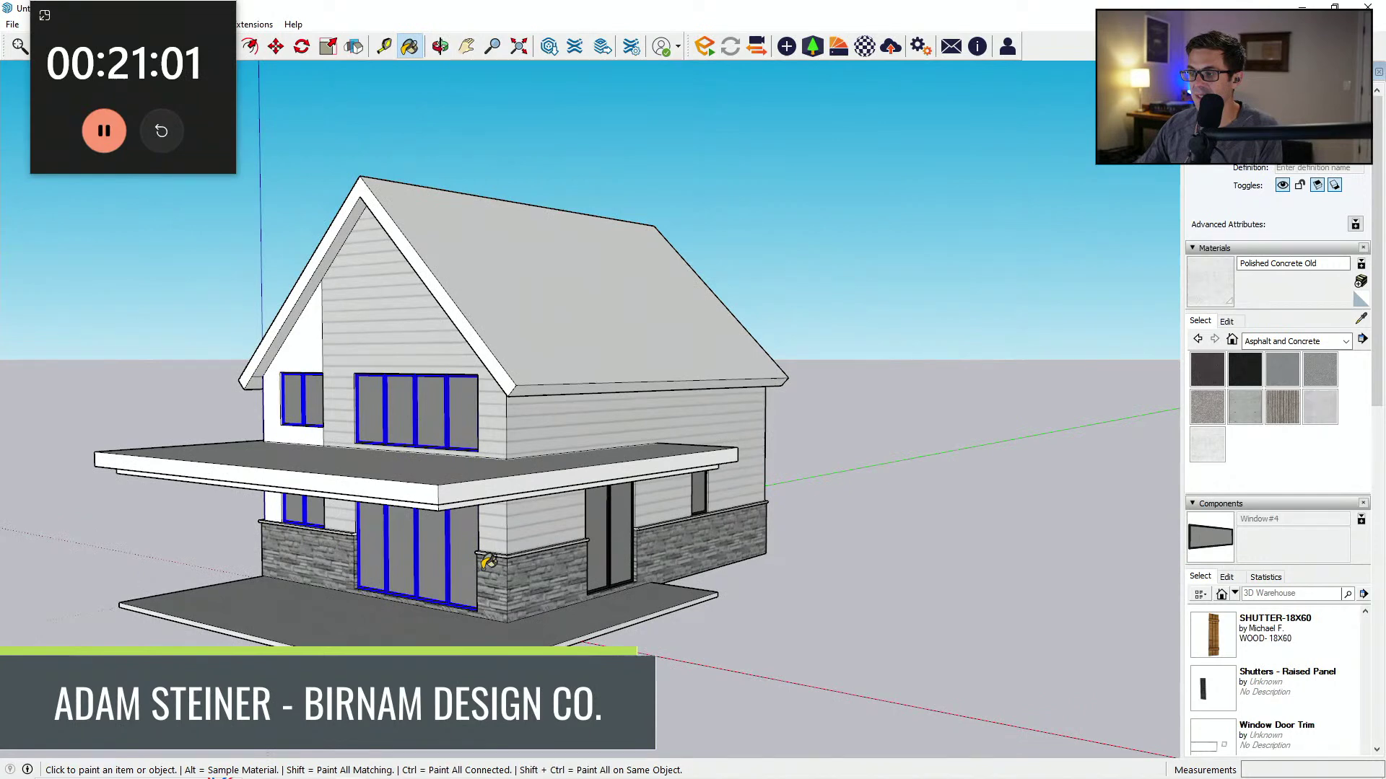
scroll(488, 562, "up", 3)
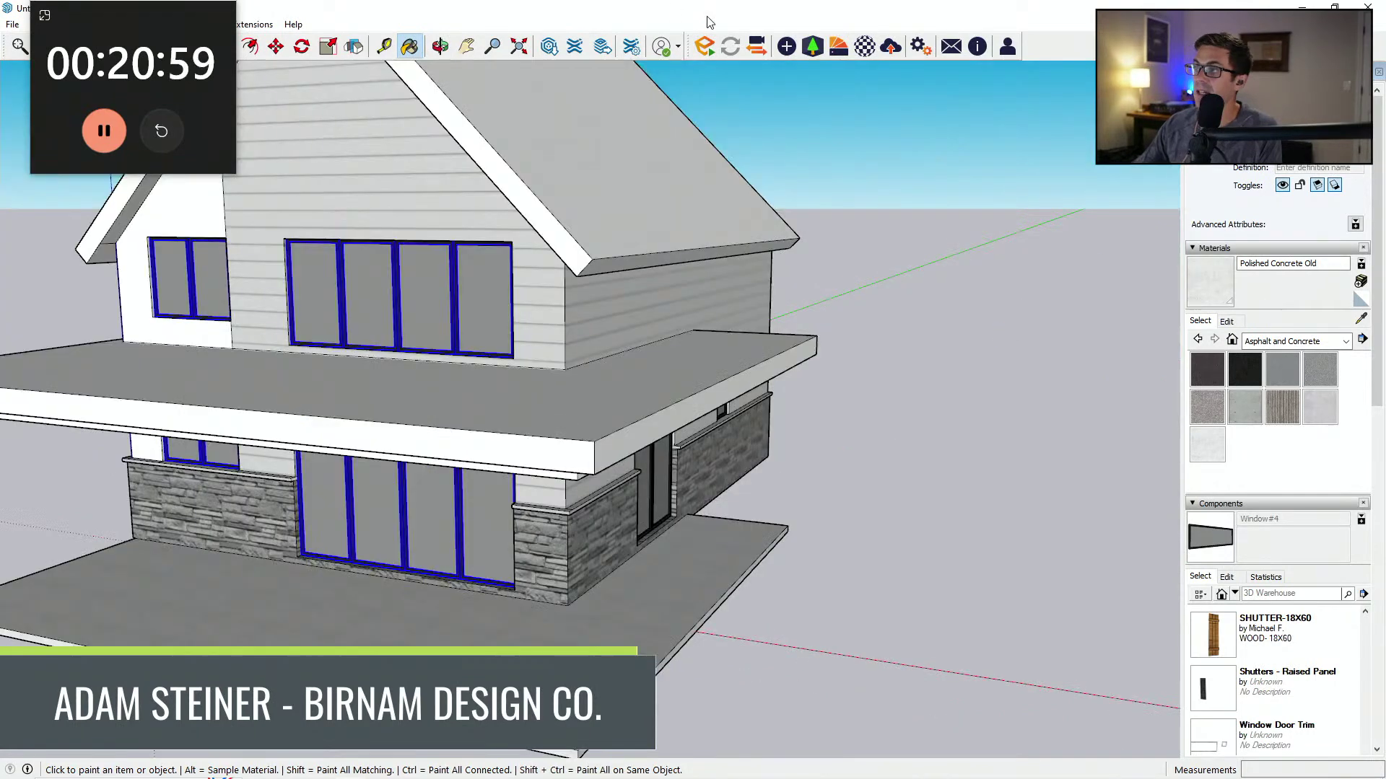
Step: Import four wood materials from the material library's Wood category, including Wood 34 Beams, Wood 43 and Wood 44
left_click(837, 47)
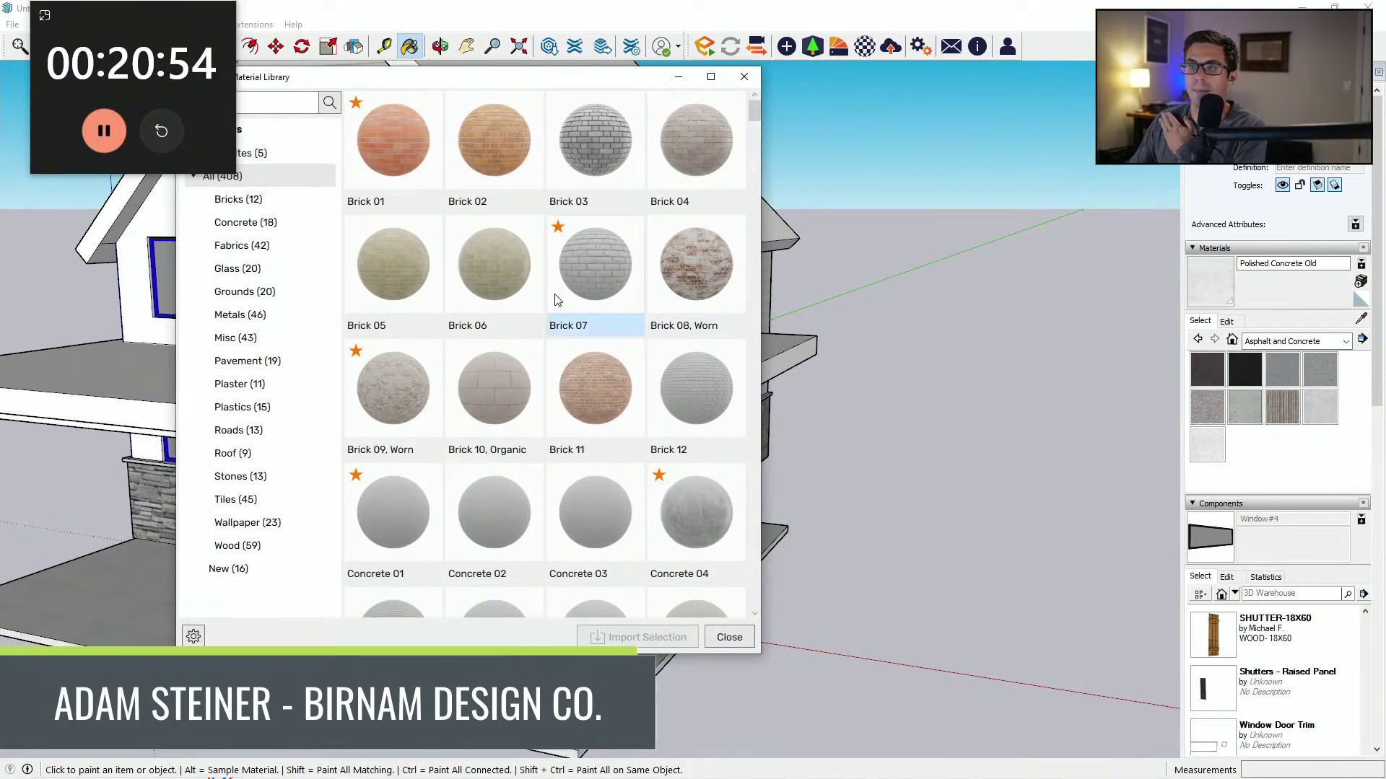
left_click(238, 546)
scroll(558, 379, "down", 5)
scroll(557, 379, "down", 5)
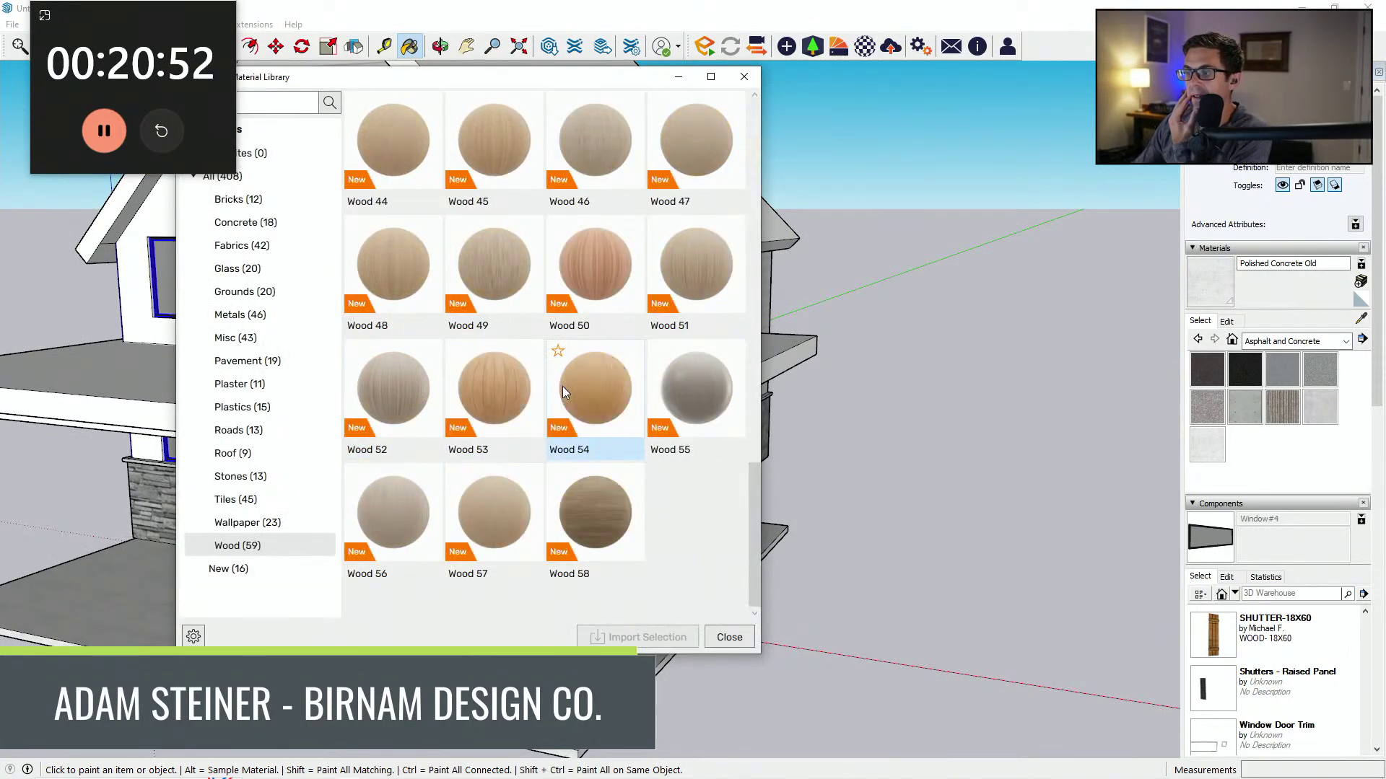
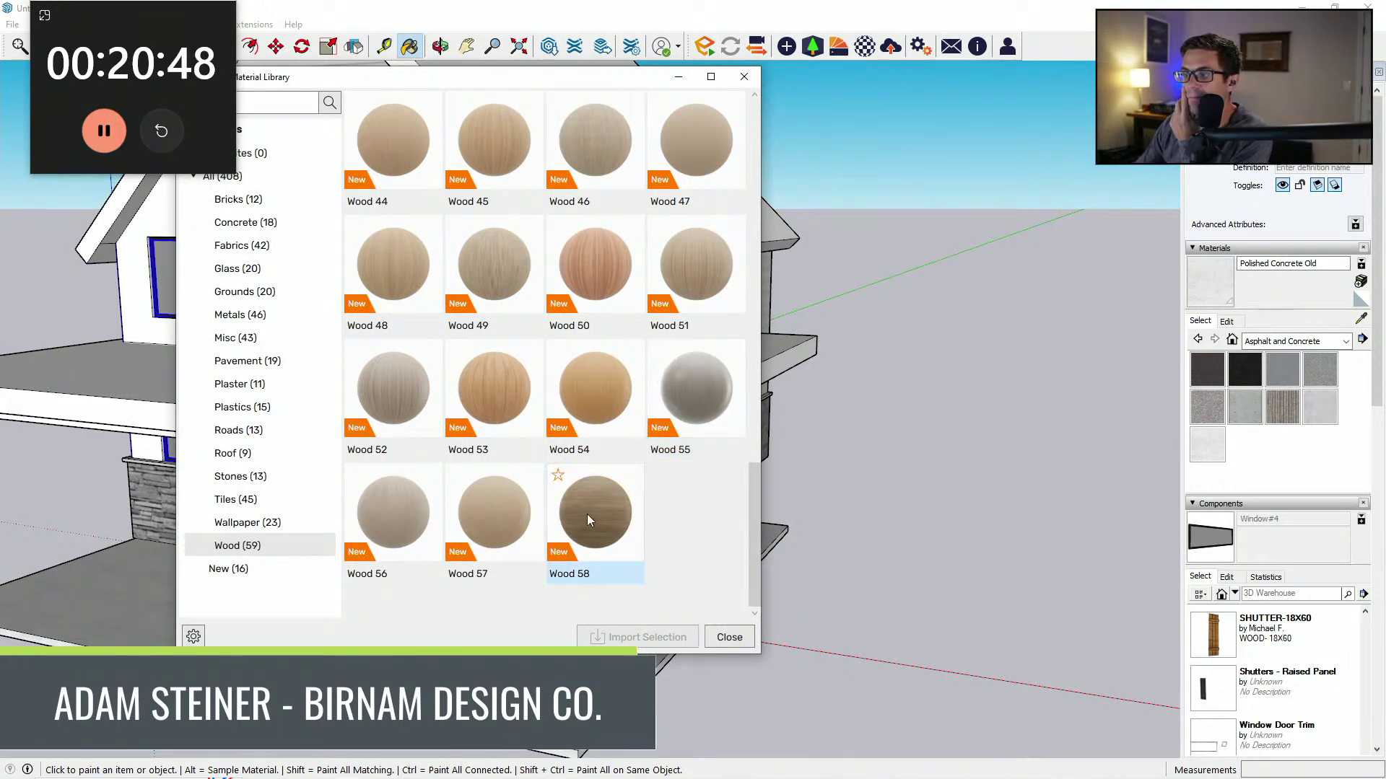
scroll(444, 328, "up", 2)
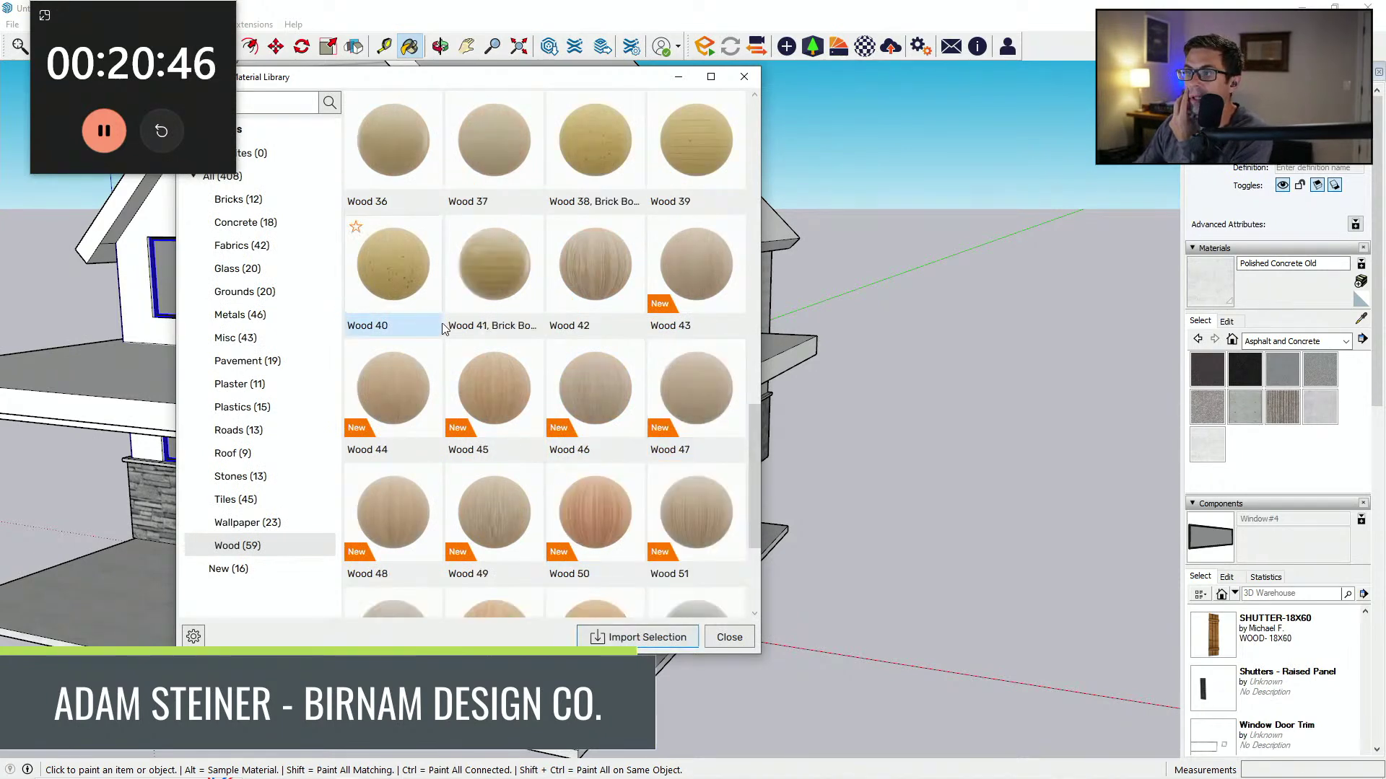
scroll(549, 365, "up", 2)
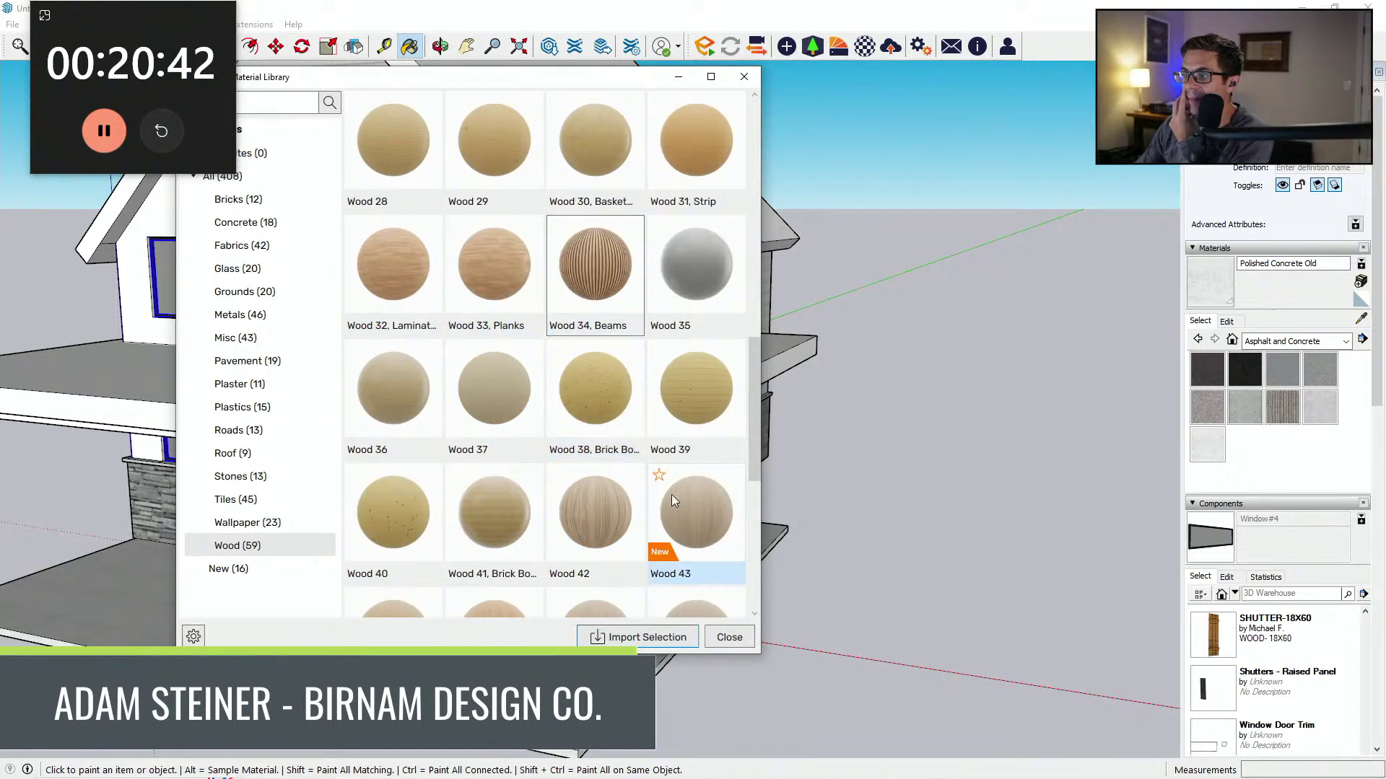
scroll(682, 484, "down", 1)
left_click(701, 379)
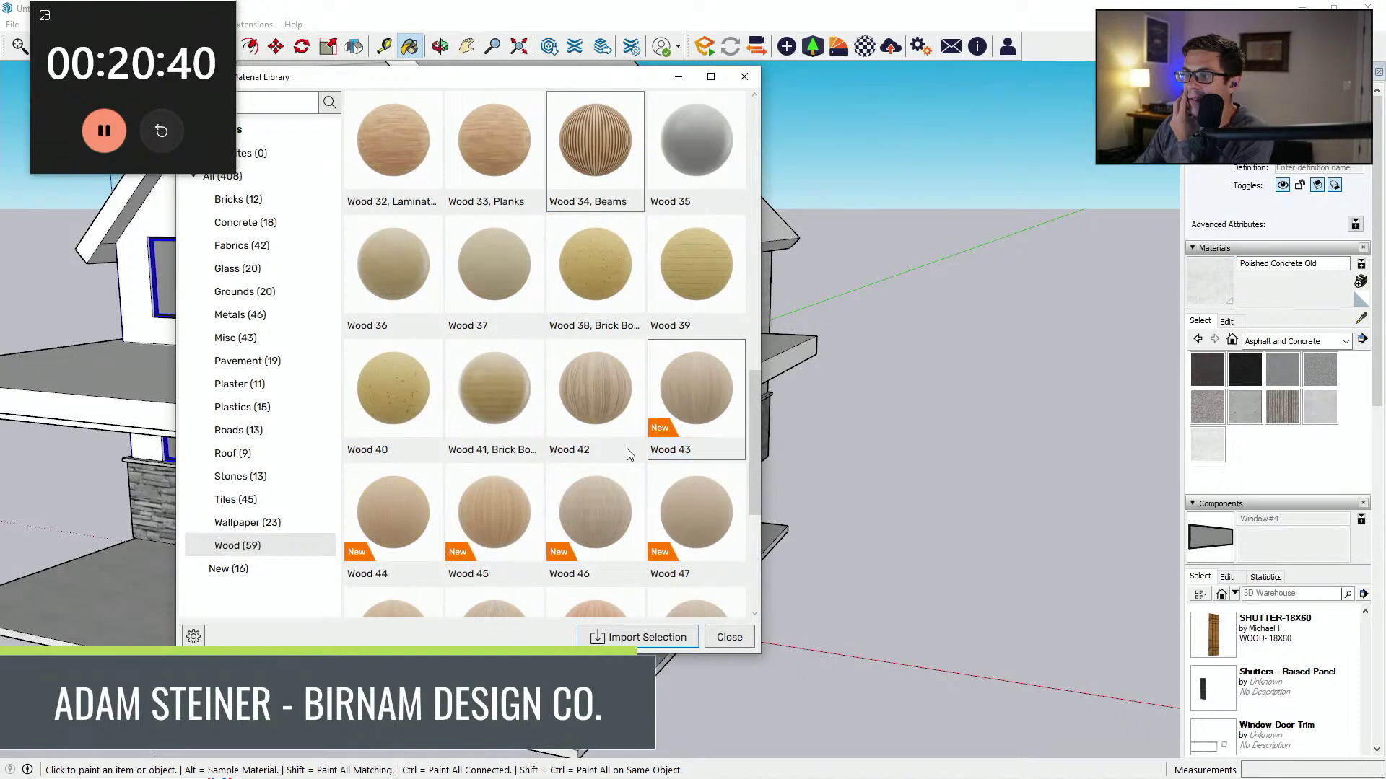
left_click(404, 506)
left_click(630, 641)
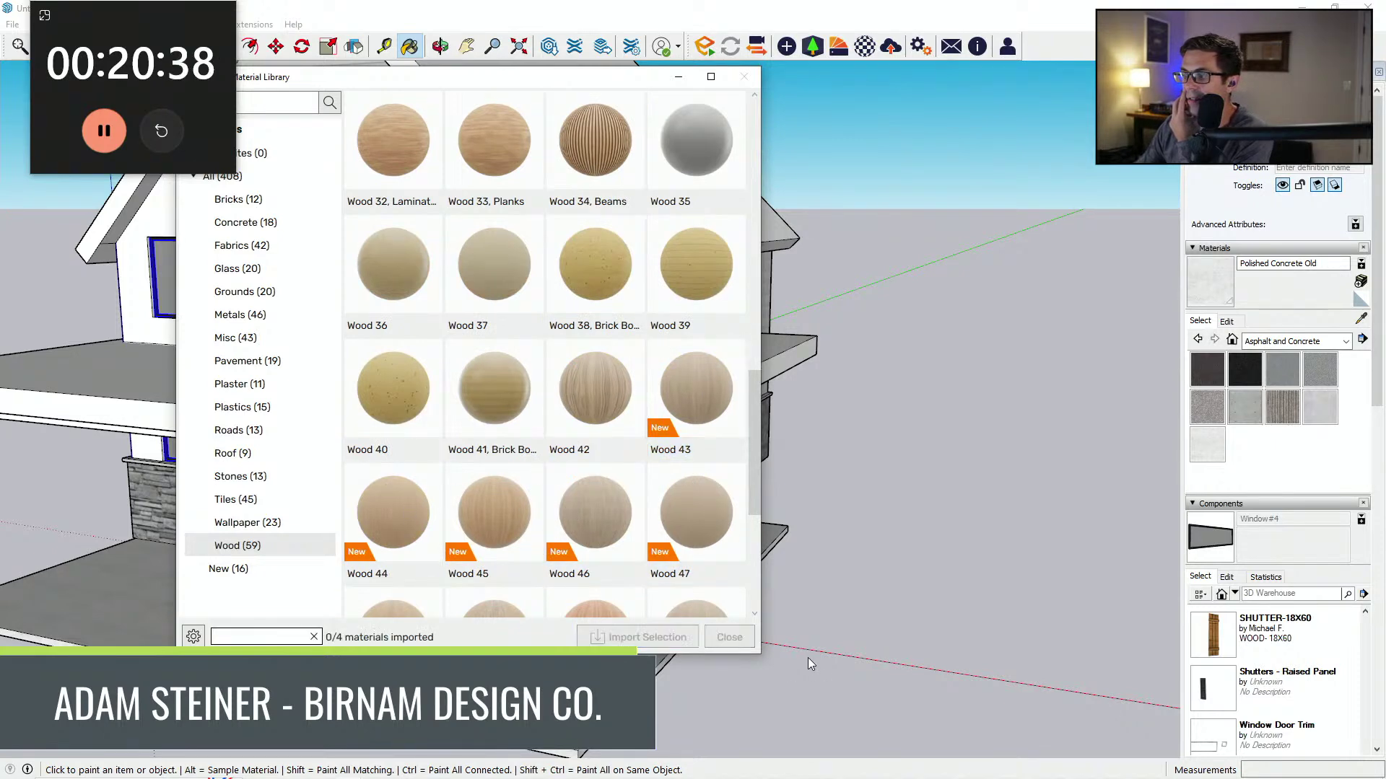
left_click(741, 638)
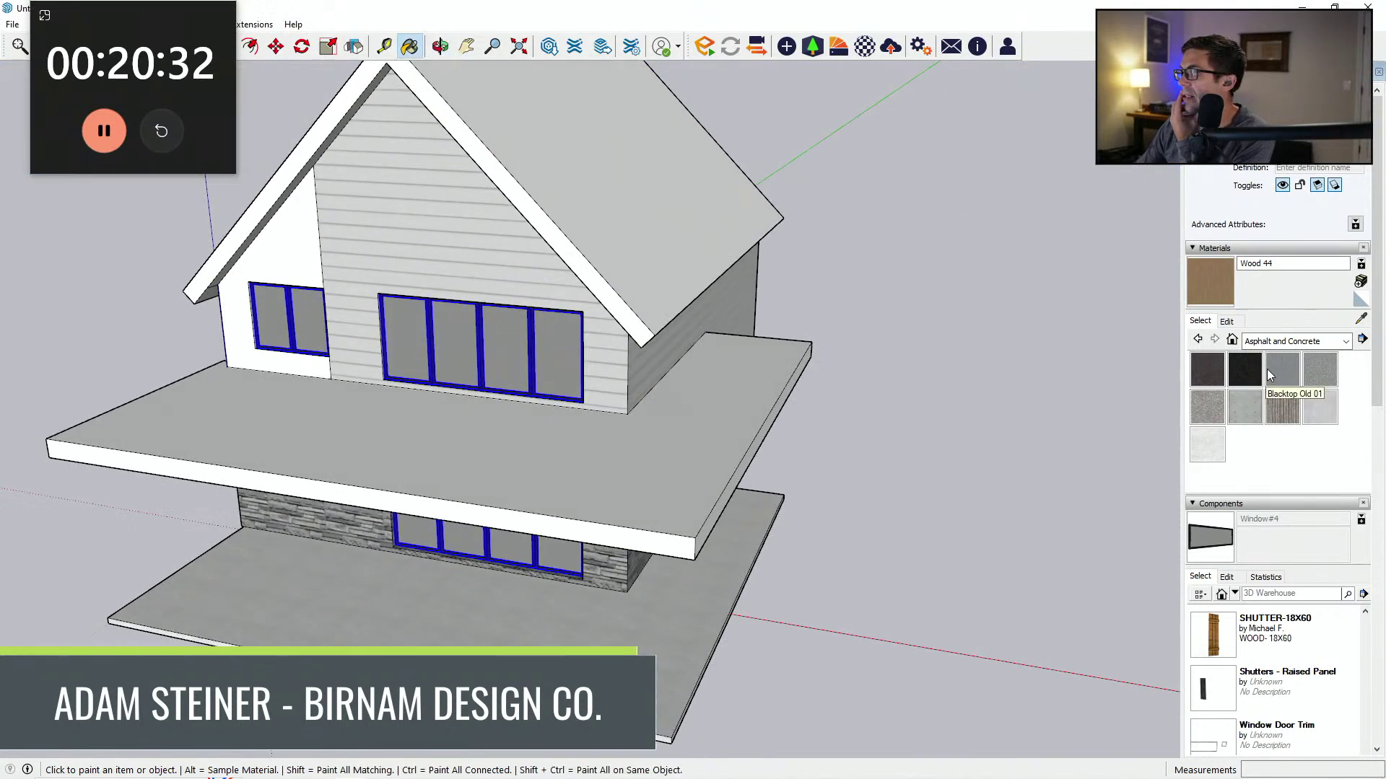
Step: Choose the black Heather_Soles material from the in-model materials and paint the porch roof's overhang underside and front fascia
left_click(1291, 341)
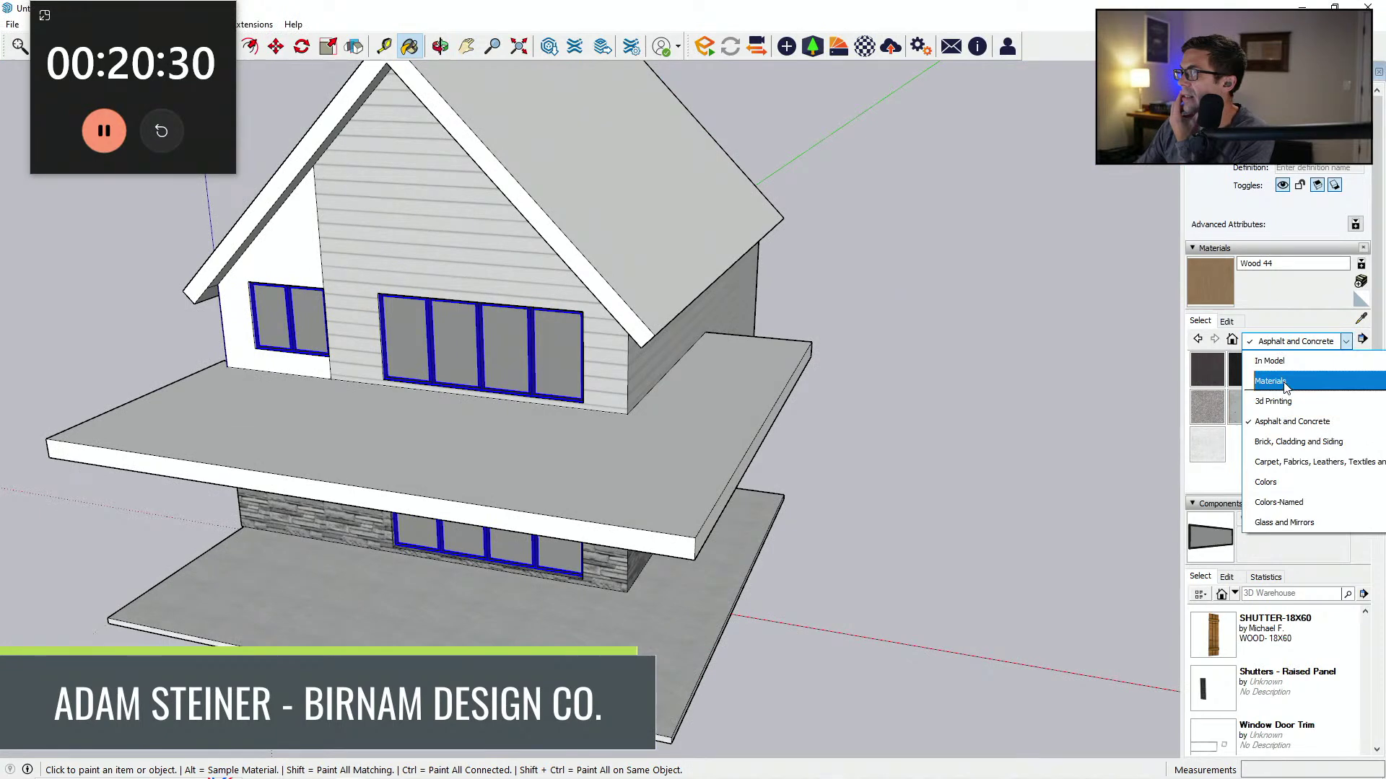
left_click(1269, 361)
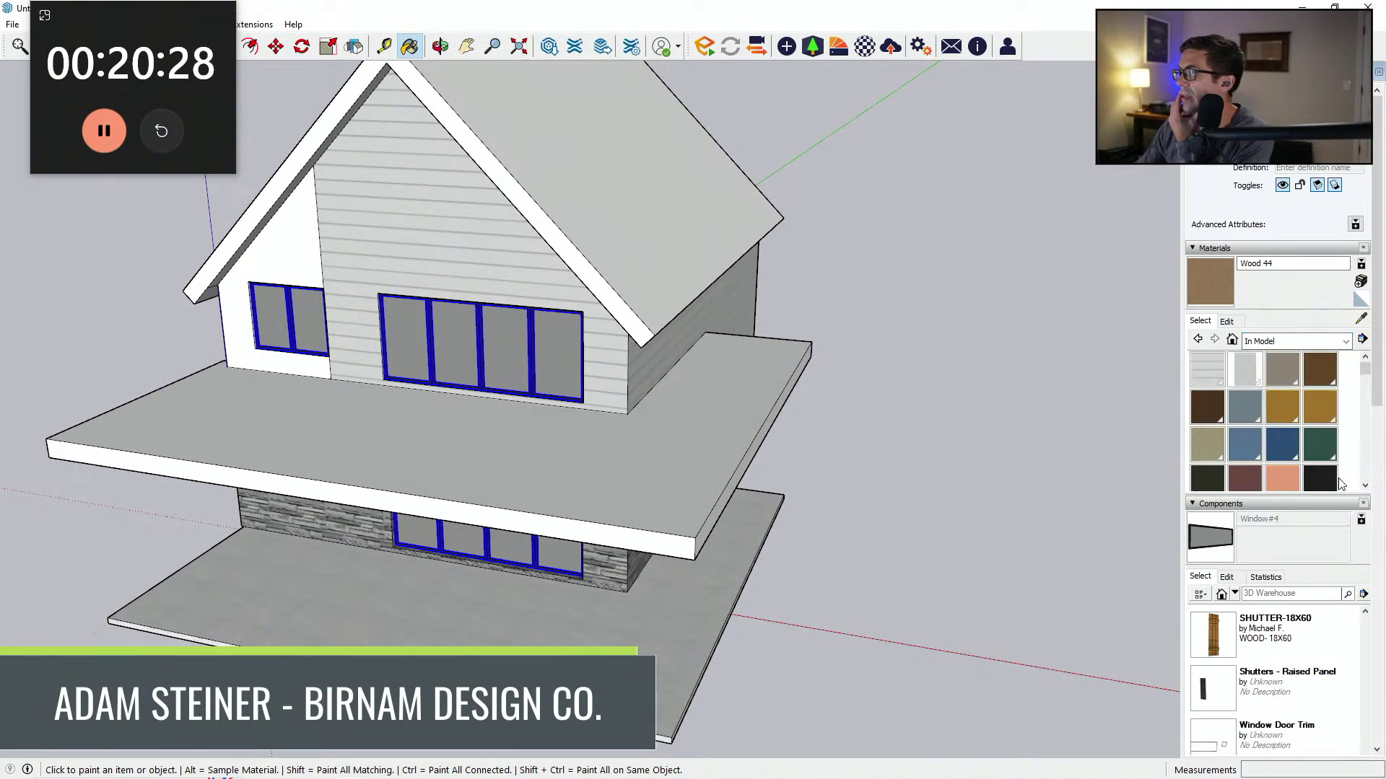
left_click(1329, 481)
mouse_move(754, 508)
middle_mouse_down()
mouse_move(807, 365)
mouse_move(758, 303)
middle_mouse_up()
scroll(745, 308, "up", 3)
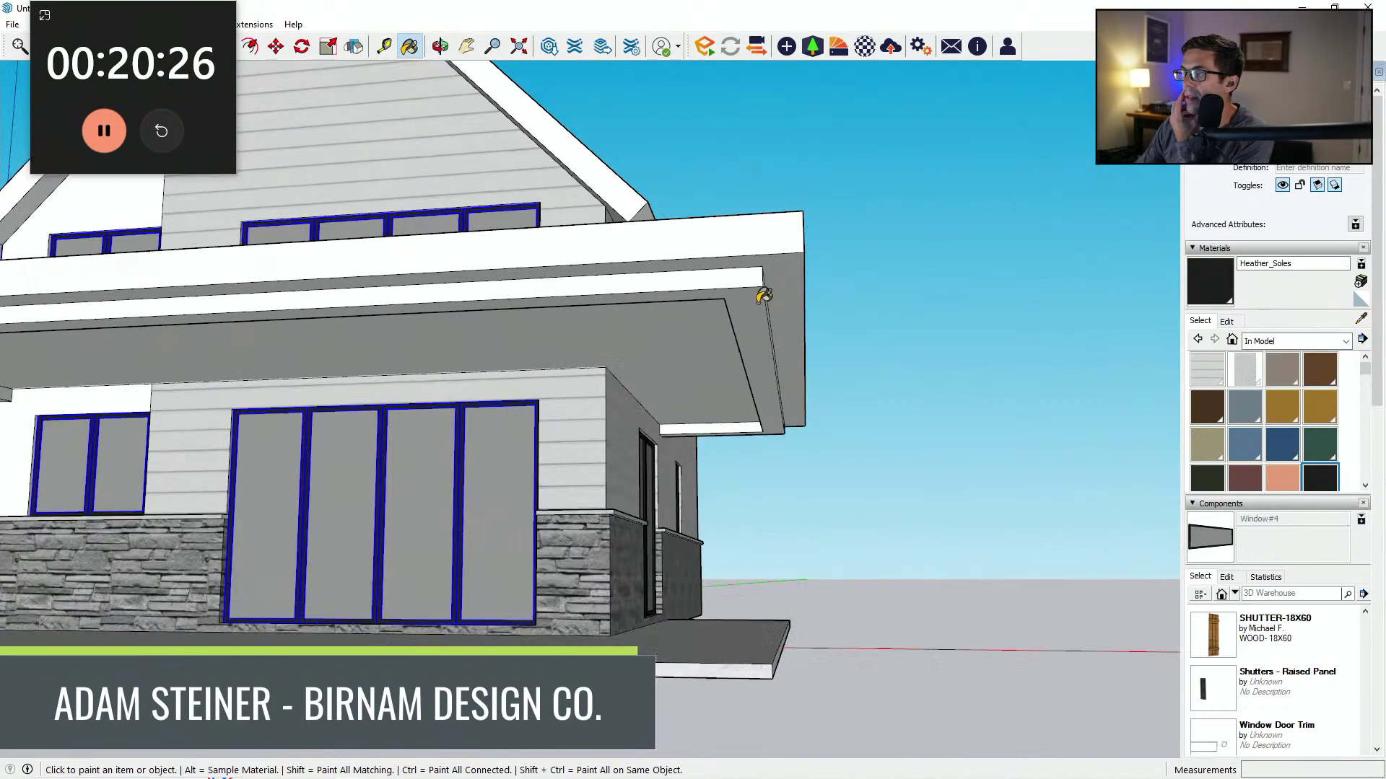
left_click(781, 274)
left_click(776, 239)
Step: Paint the porch roof's top surface and its remaining fascia edges with Heather_Soles
mouse_move(829, 241)
middle_mouse_down()
mouse_move(192, 479)
mouse_move(223, 505)
middle_mouse_up()
left_click(486, 343)
left_click(284, 550)
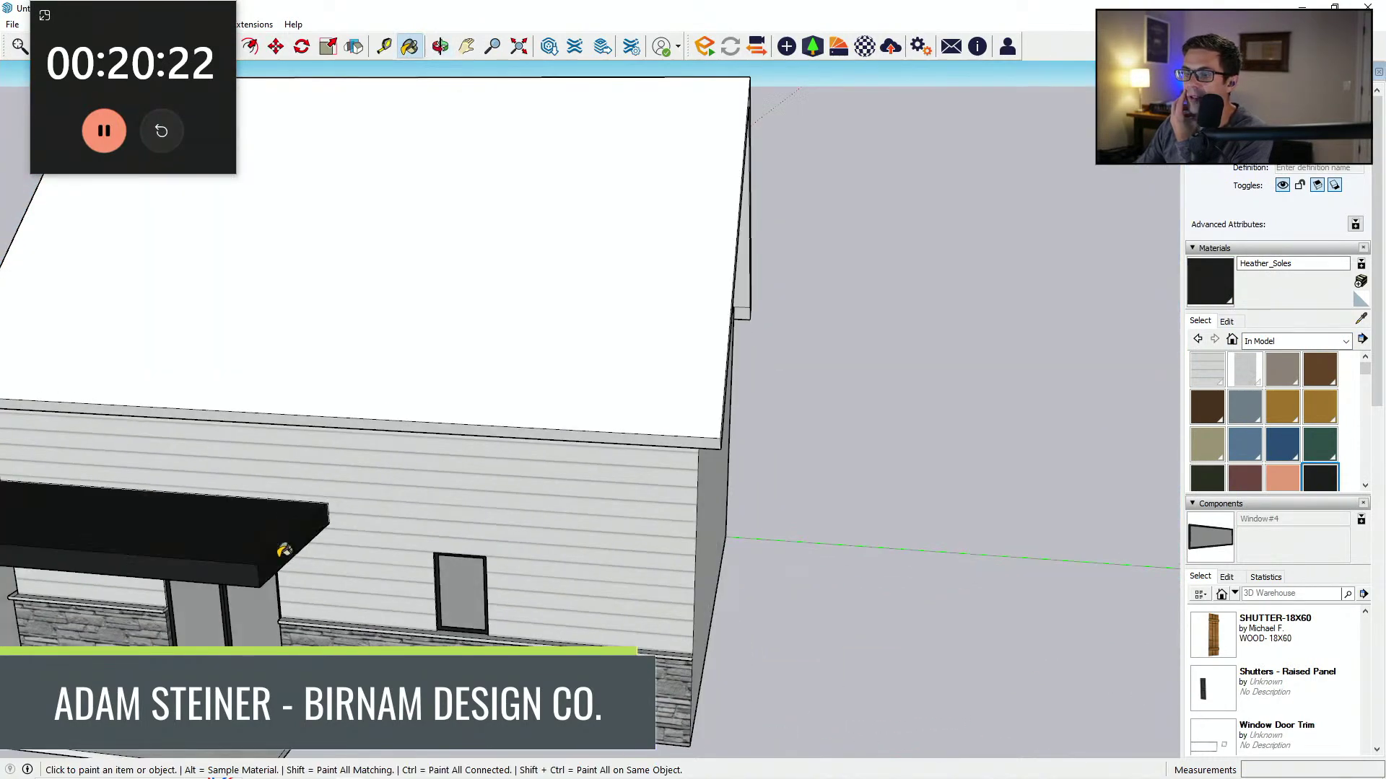
mouse_move(284, 550)
middle_mouse_down()
mouse_move(433, 498)
mouse_move(496, 461)
mouse_move(513, 432)
middle_mouse_up()
left_click(433, 498)
left_click(511, 420)
Step: Paint the gable roof's sloped front fascias and both side eave fascias with Heather_Soles
scroll(440, 235, "up", 1)
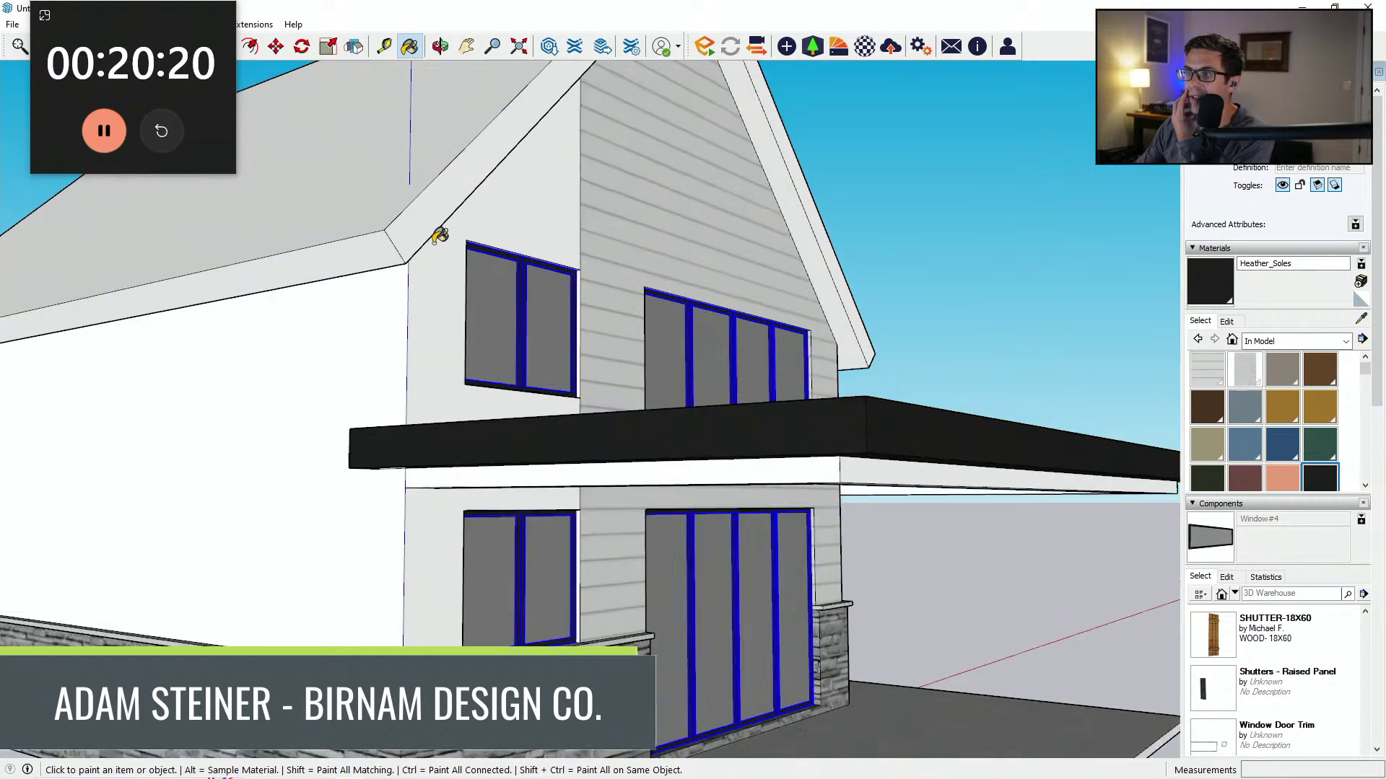
left_click(413, 235)
left_click(374, 243)
middle_click_drag(891, 220, 783, 253)
left_click(892, 306)
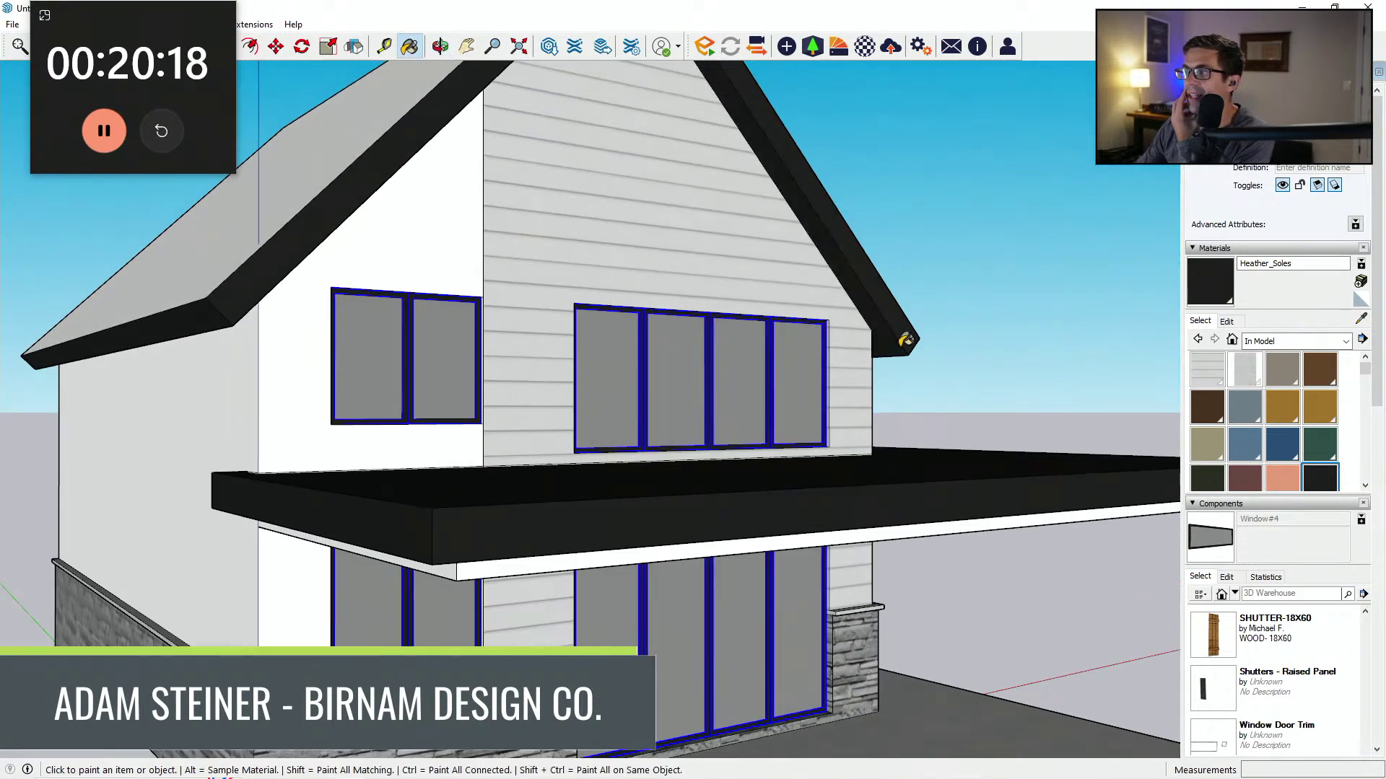
middle_click_drag(891, 307, 244, 310)
left_click(244, 310)
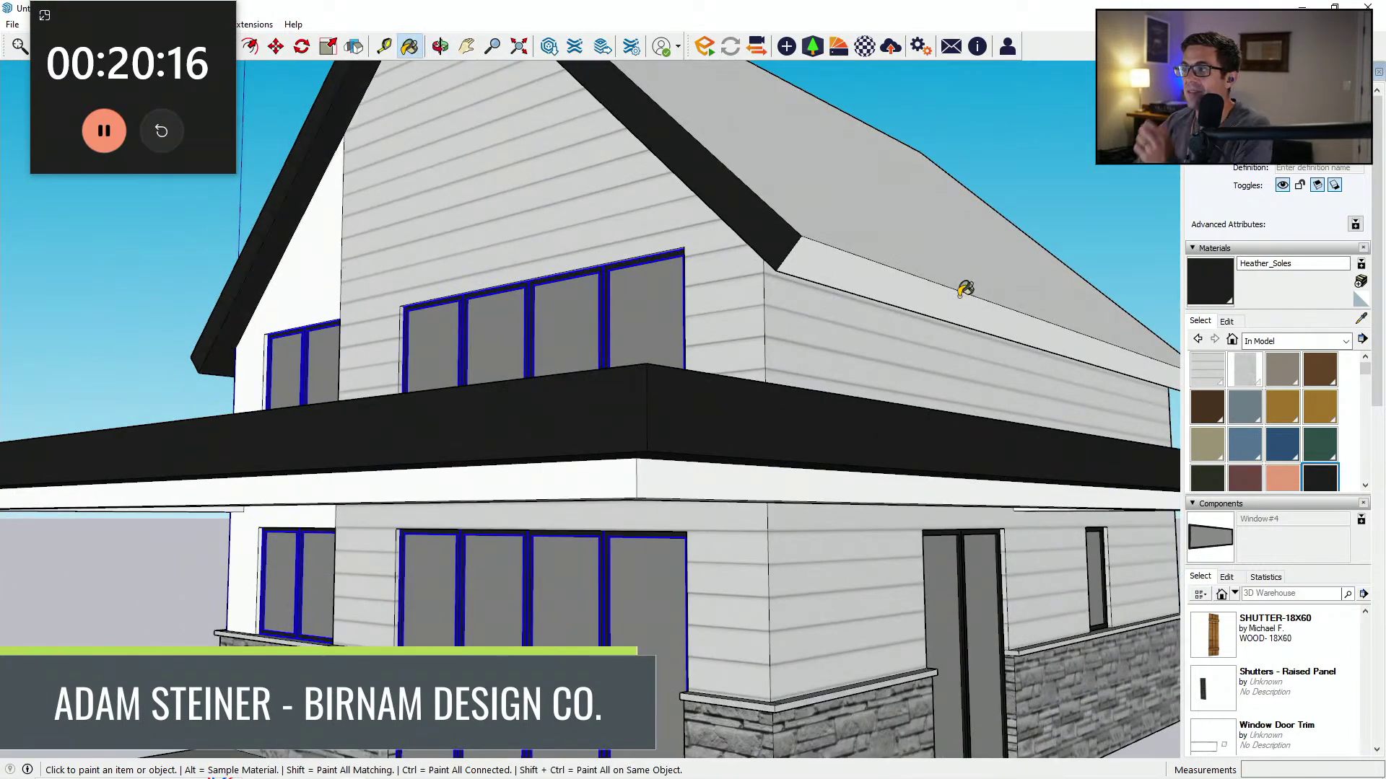
left_click(835, 283)
Step: Paint the porch ceiling inside the perimeter beam with Heather_Soles
middle_click_drag(835, 283, 680, 349)
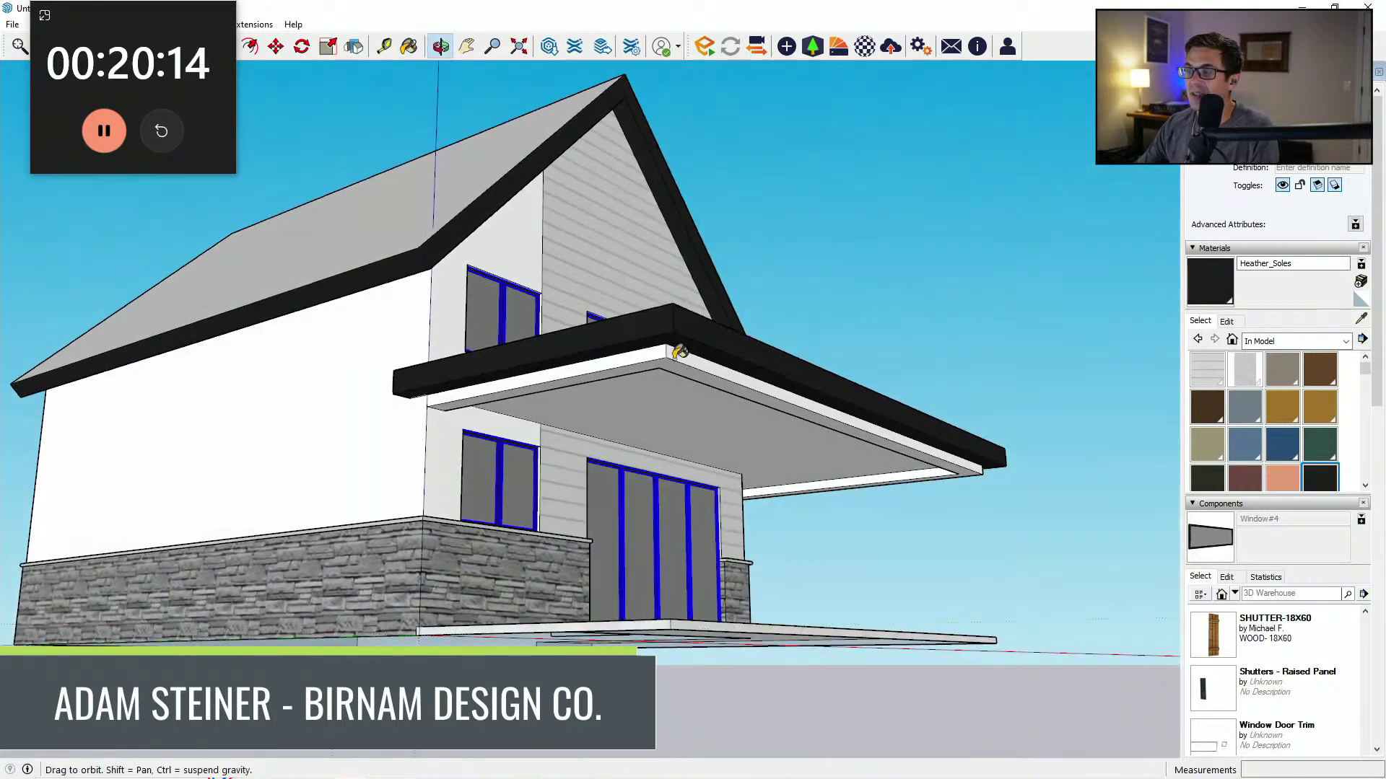
scroll(547, 424, "up", 4)
middle_click_drag(510, 343, 404, 281)
left_click(575, 368)
middle_click_drag(576, 368, 822, 433)
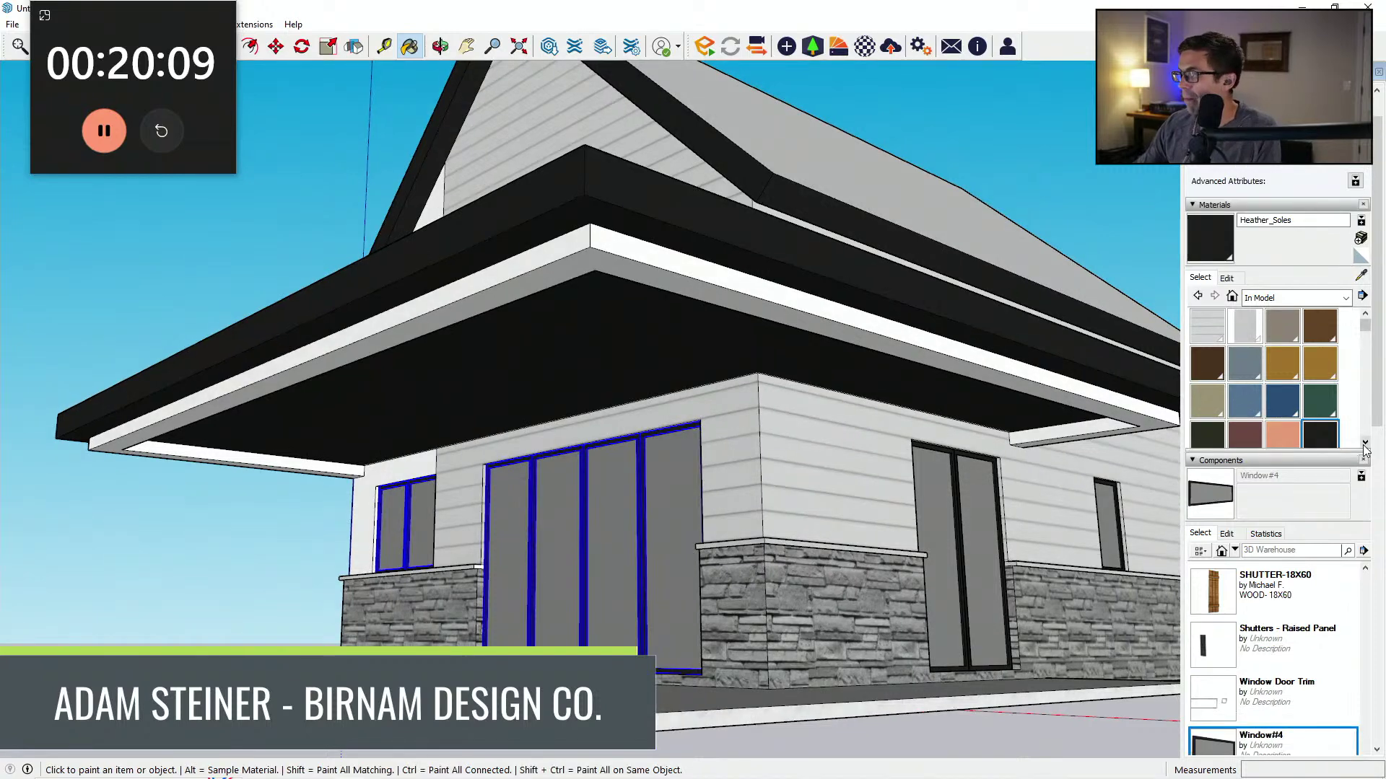
Step: Choose Wood 34, Beams and paint the blank side wall and the front's narrow wall section around the two-panel windows
left_click(1364, 442)
left_click(1364, 441)
left_click(1363, 442)
left_click(1363, 441)
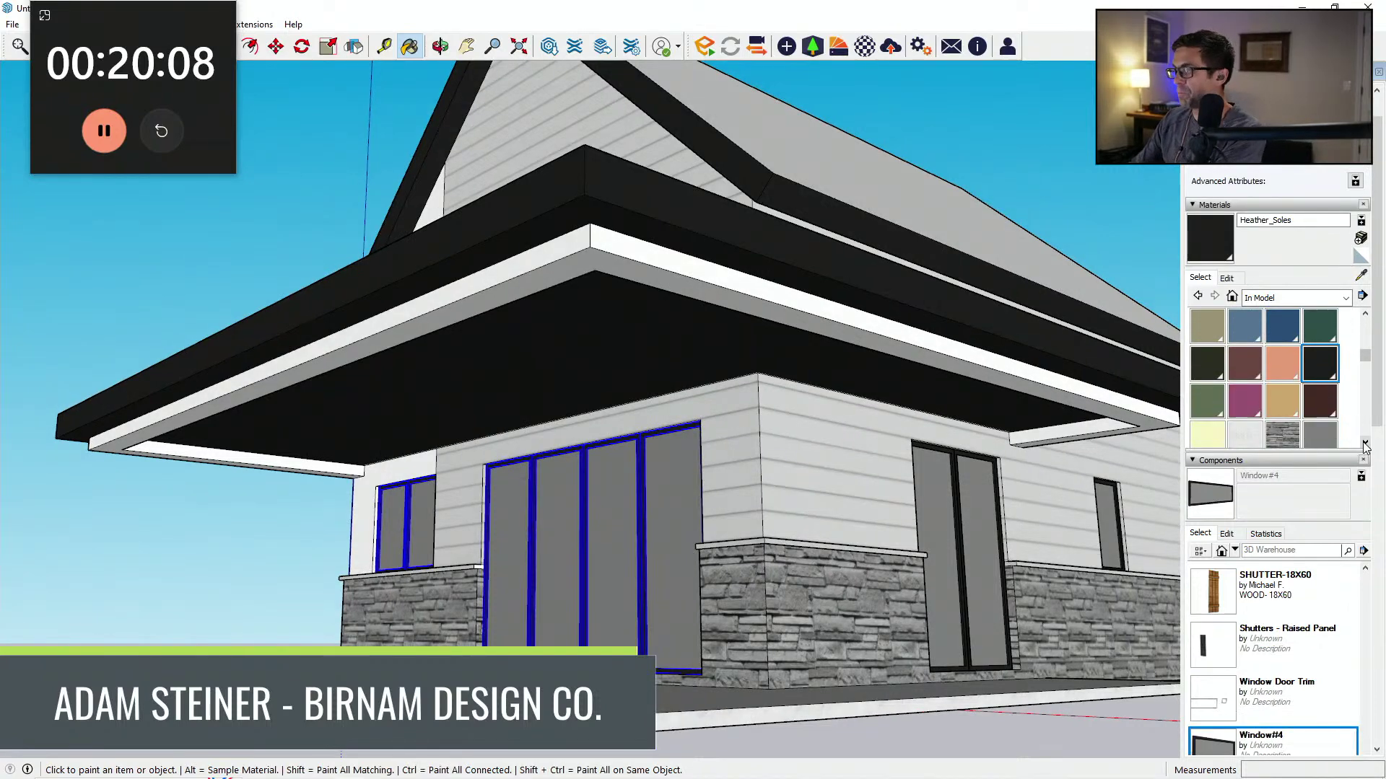
left_click(1363, 442)
left_click(1363, 442)
left_click(1363, 442)
left_click(1363, 442)
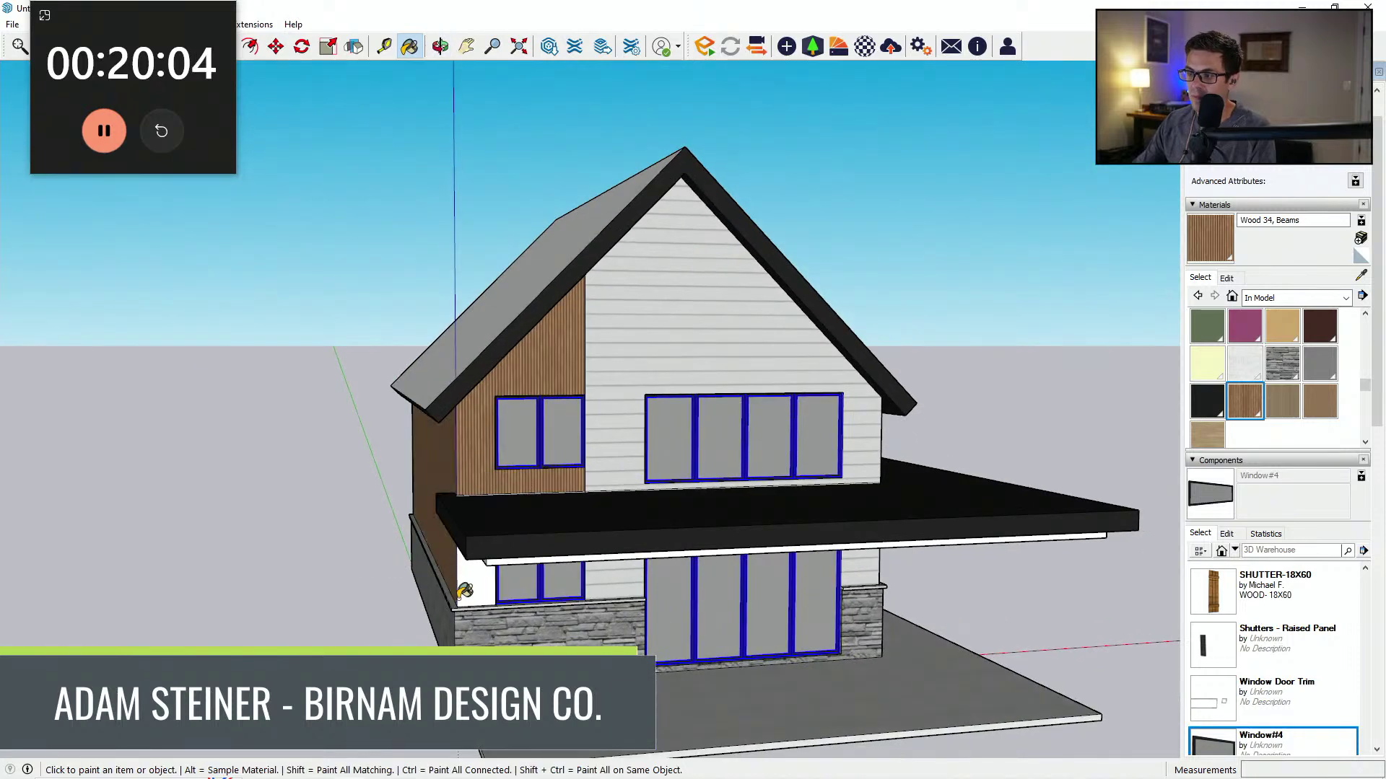
middle_click_drag(534, 581, 286, 529)
left_click(479, 576)
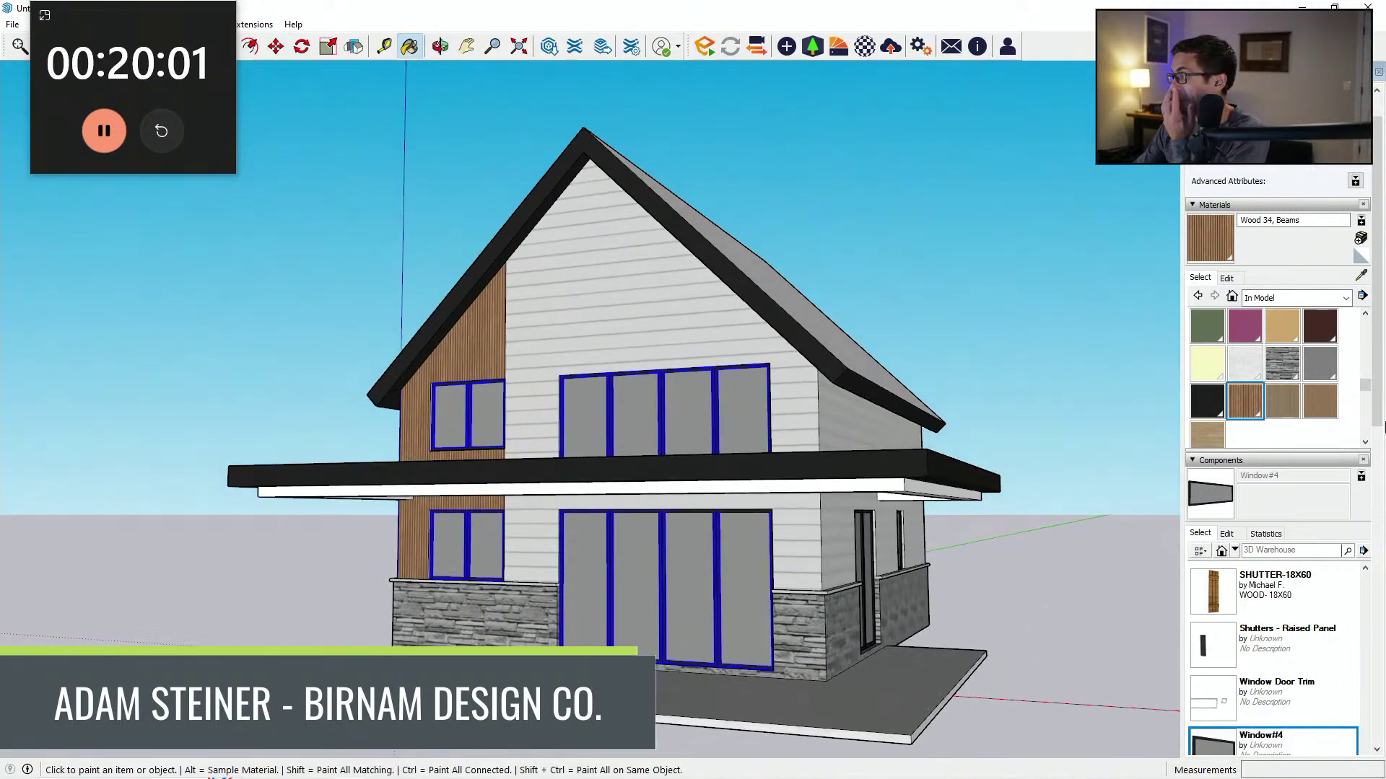
Step: Set the texture size of Wood 34, Beams to 6'
left_click(1226, 278)
left_click_drag(1245, 442, 1184, 447)
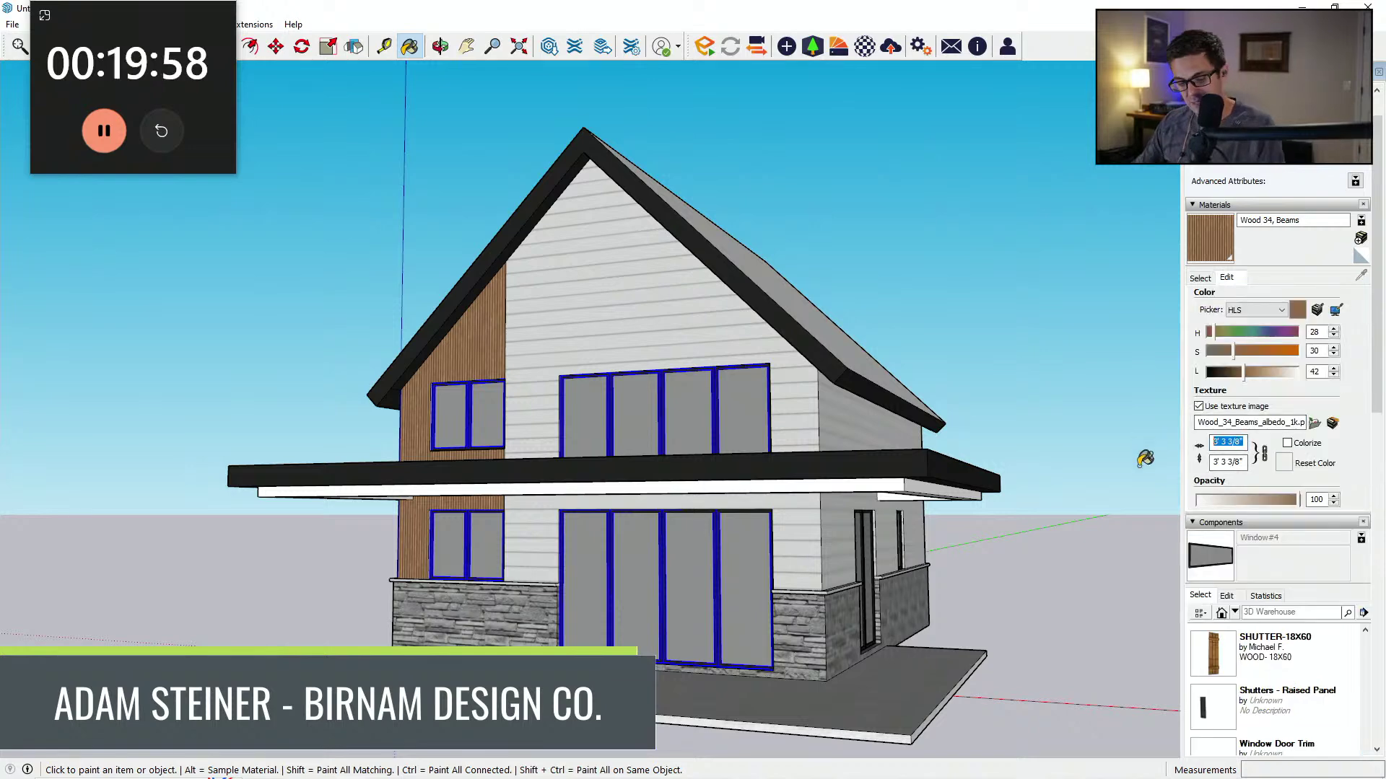
type("6")
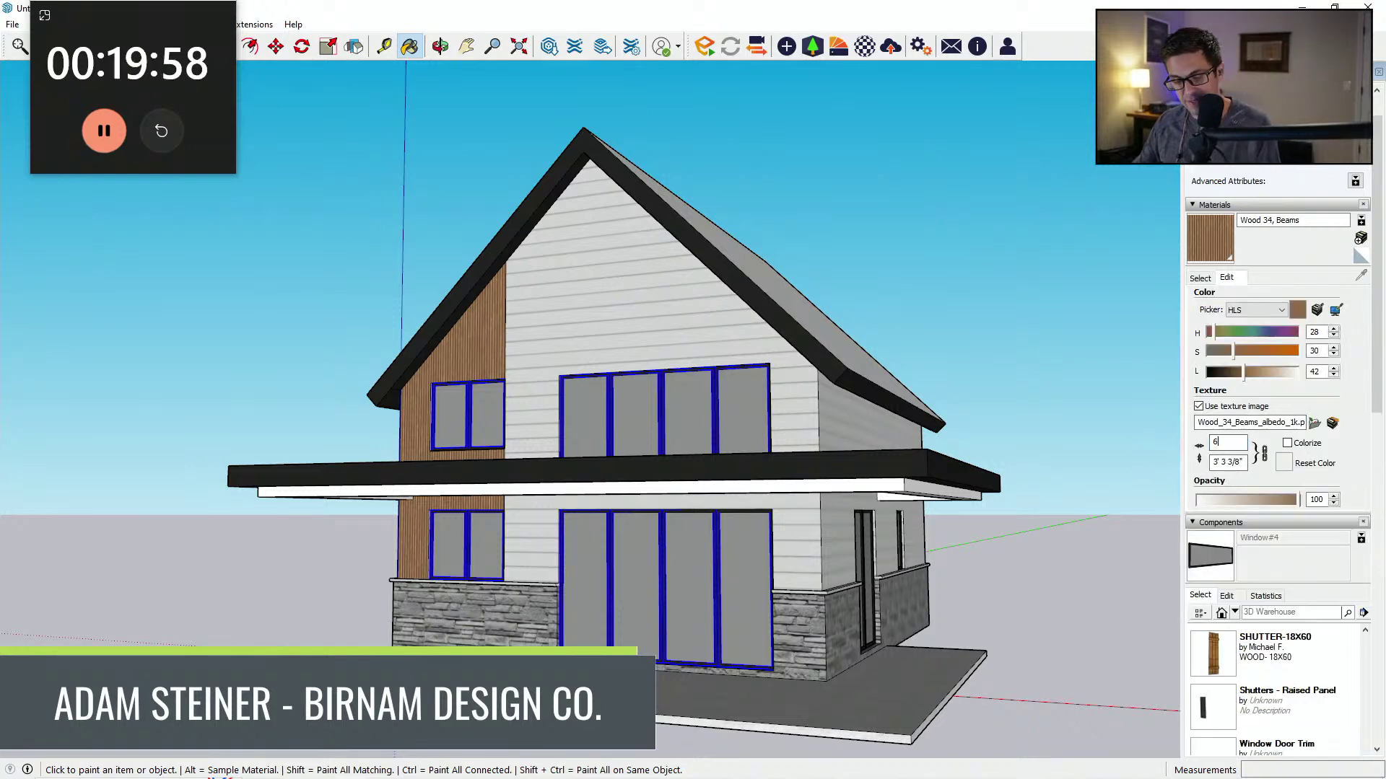
type("0")
key("Return")
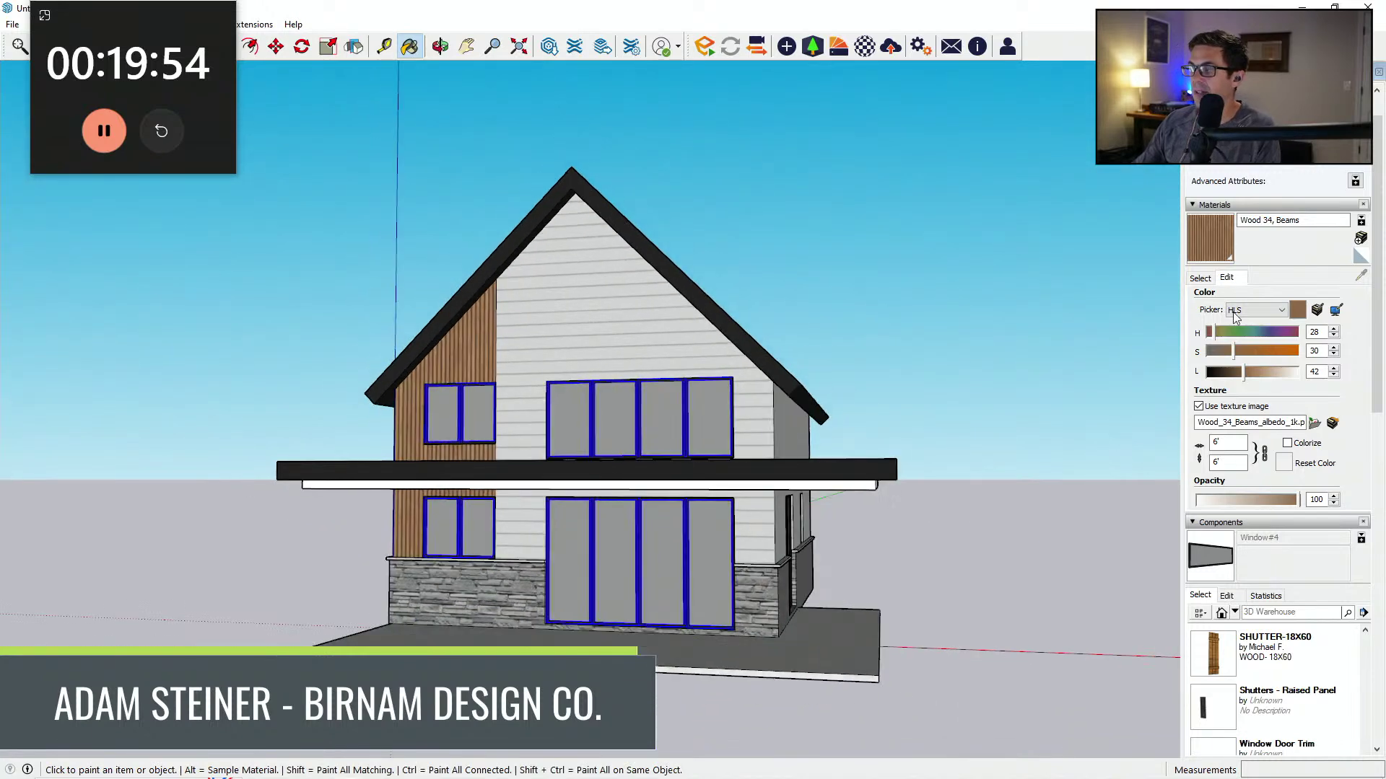
middle_click_drag(499, 362, 497, 366)
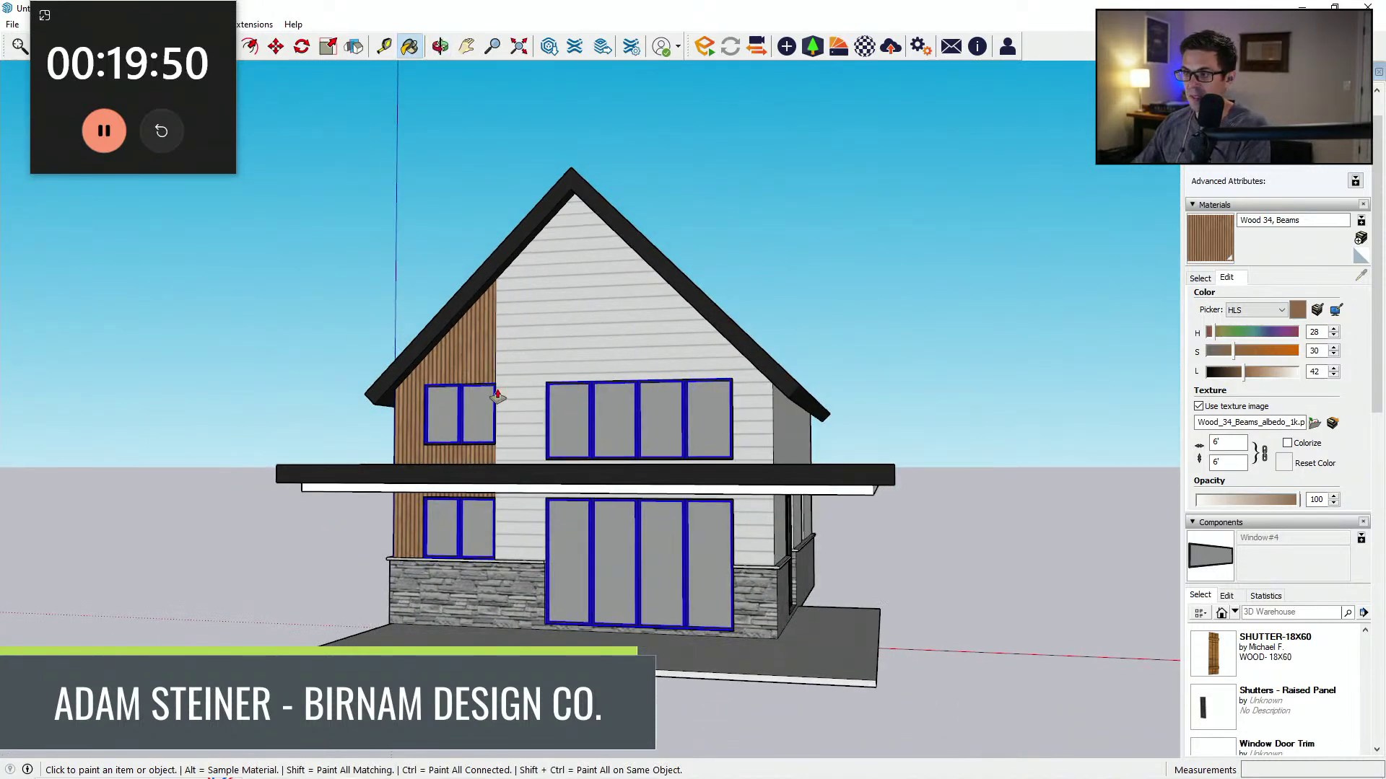
Step: Push/Pull the front's upper and lower wood-clad wall sections outward by 4"
key("p")
mouse_move(497, 395)
middle_mouse_down()
mouse_move(495, 439)
mouse_move(779, 405)
mouse_move(794, 483)
mouse_move(618, 520)
mouse_move(642, 451)
middle_mouse_up()
scroll(642, 450, "up", 3)
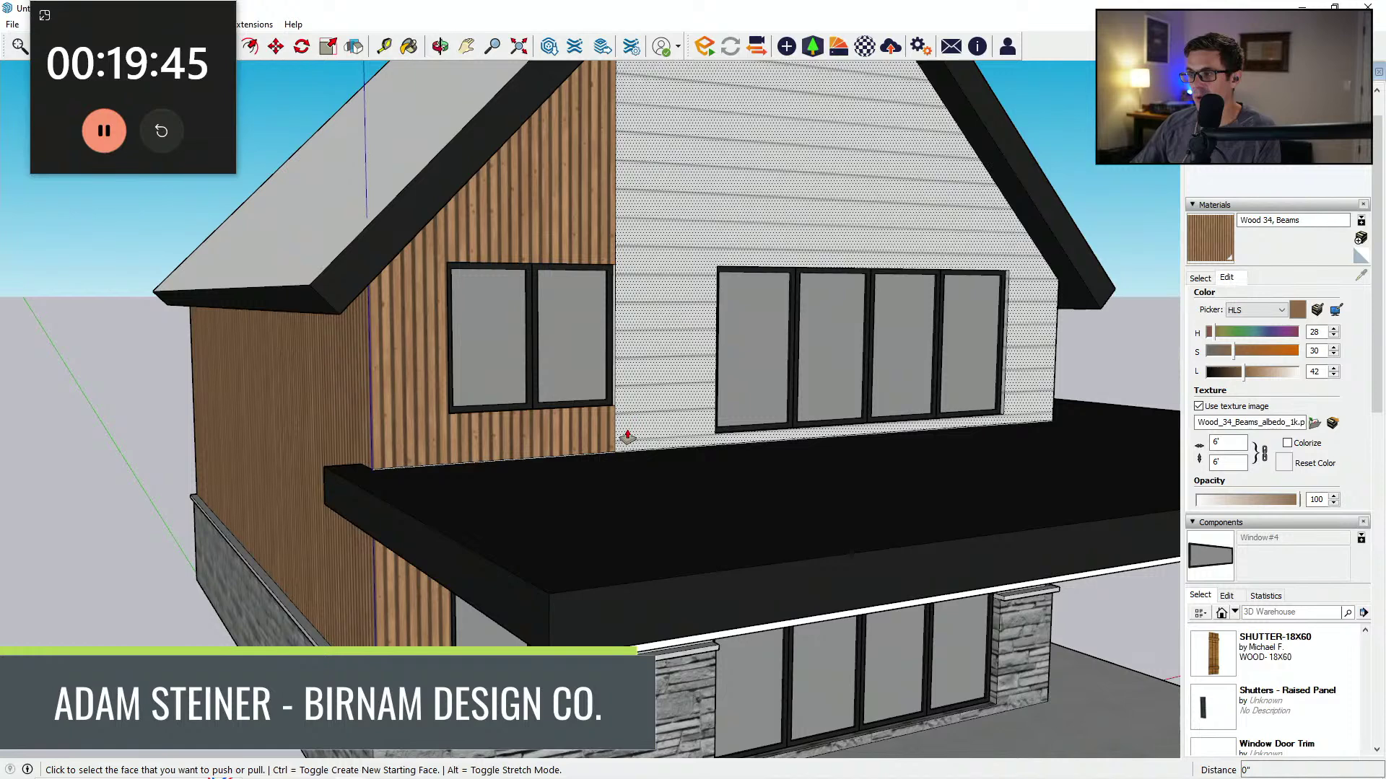
left_click(627, 436)
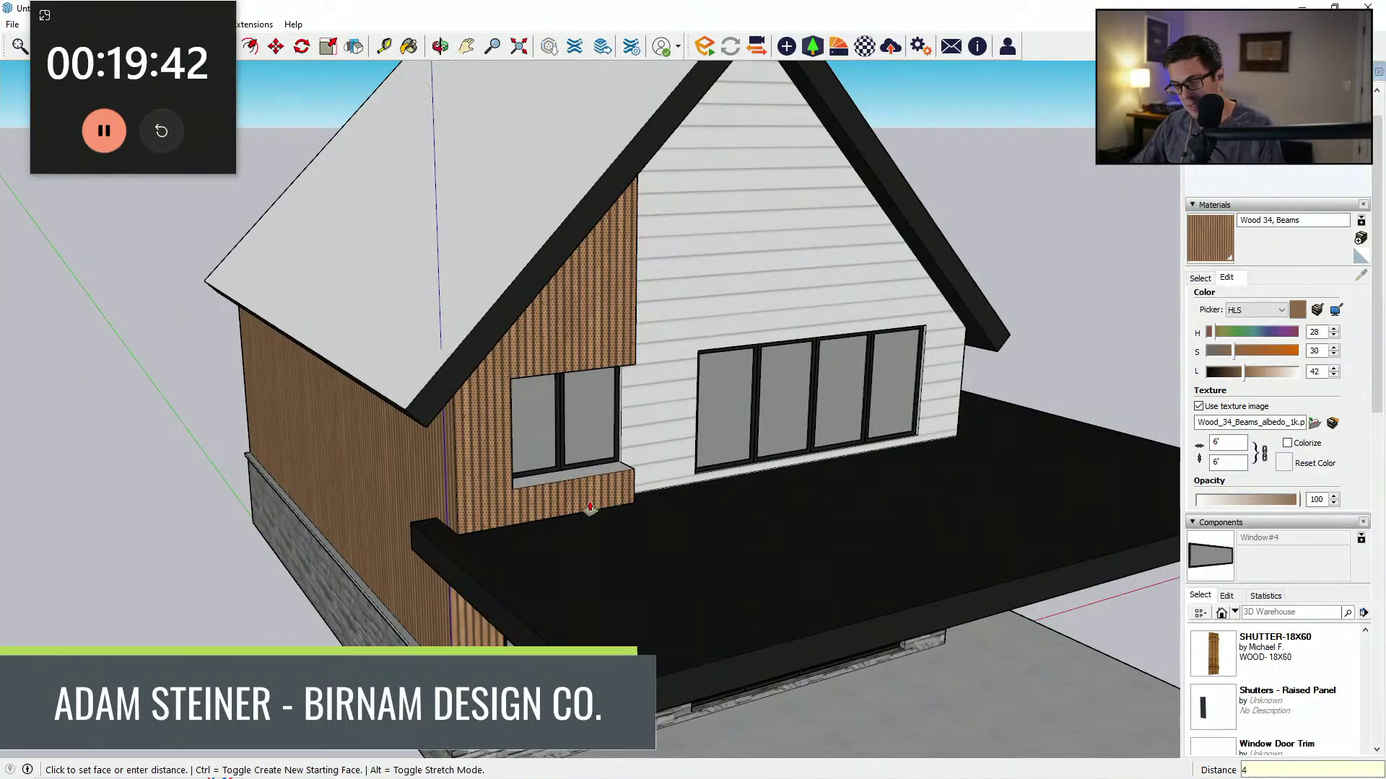
key("Return")
scroll(590, 508, "down", 3)
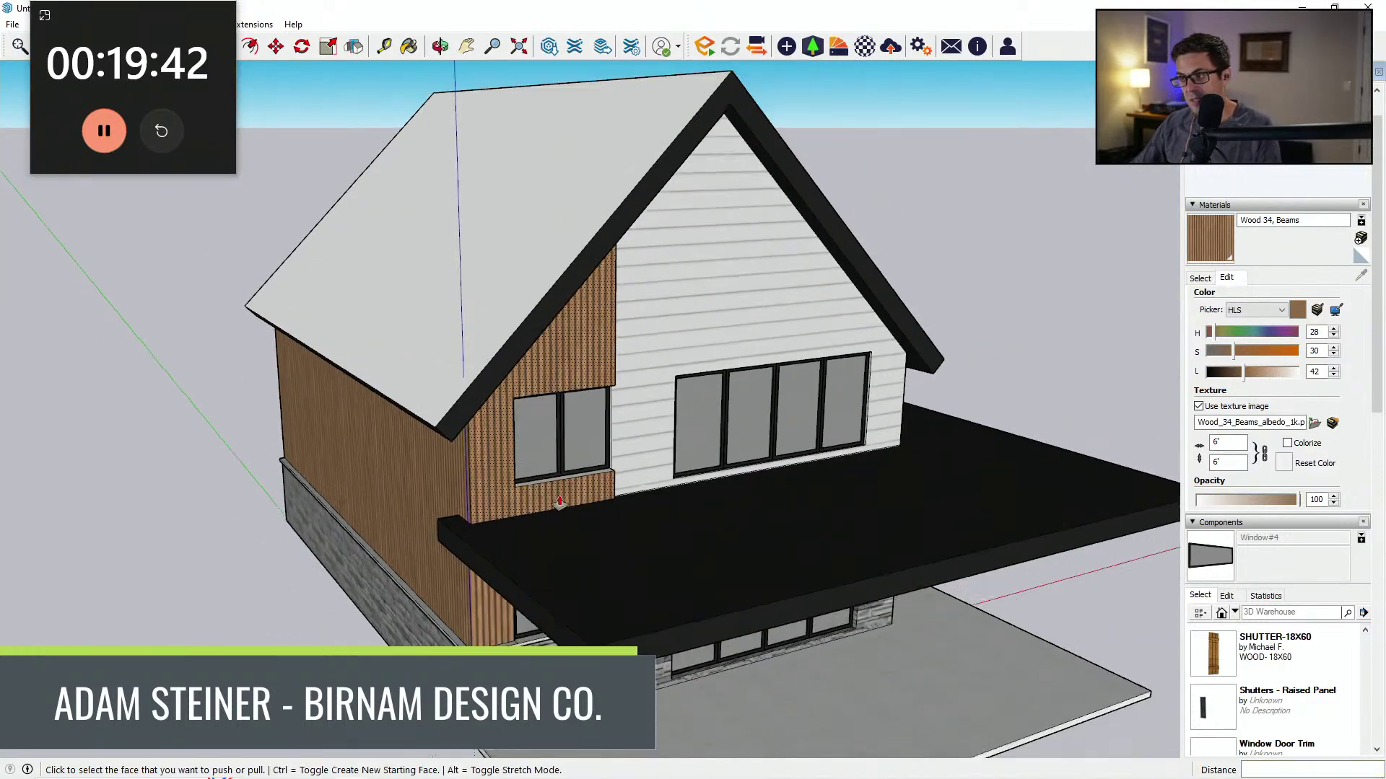
scroll(490, 621, "up", 4)
left_click(491, 622)
left_click(506, 626)
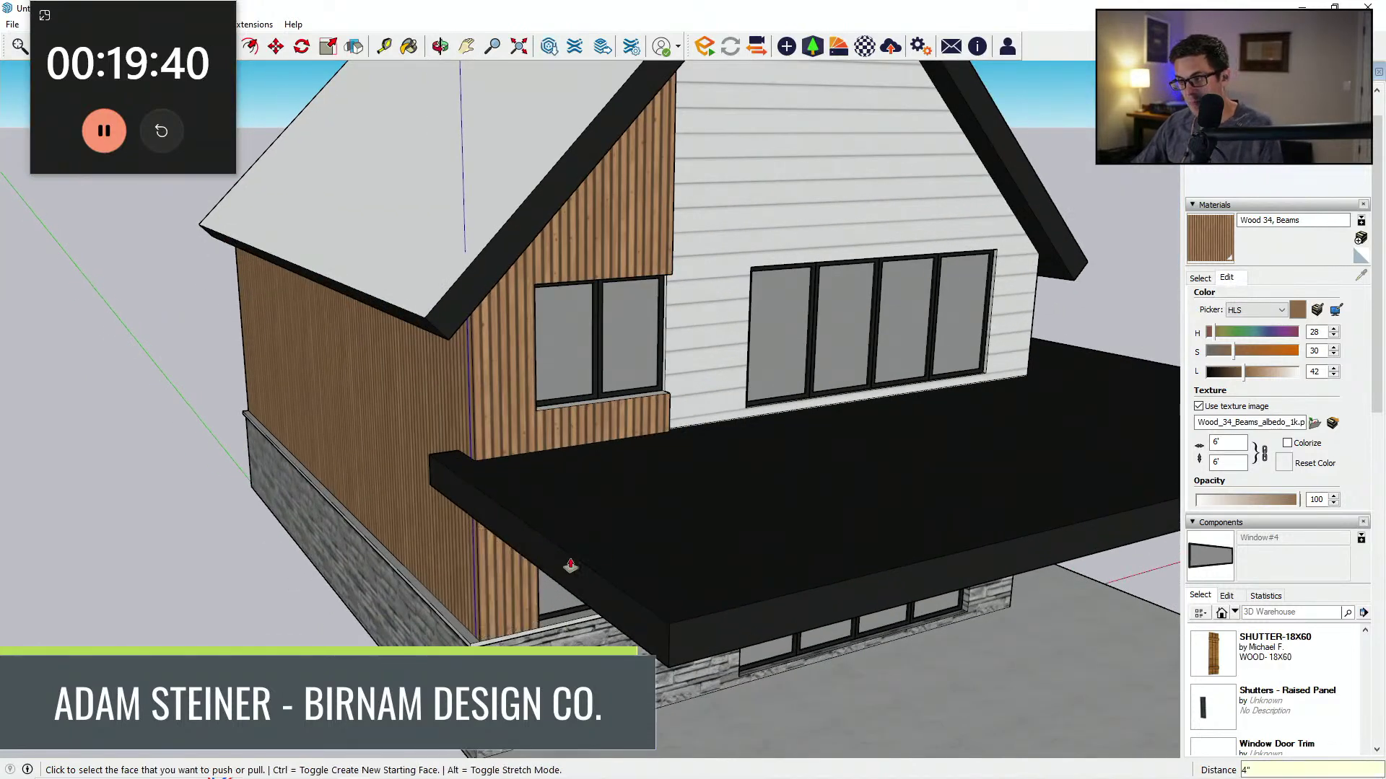
Step: Try to extend the wood band below the upper two-panel window sideways by 6" and pull that extension up beside the window about 9'
scroll(708, 371, "up", 5)
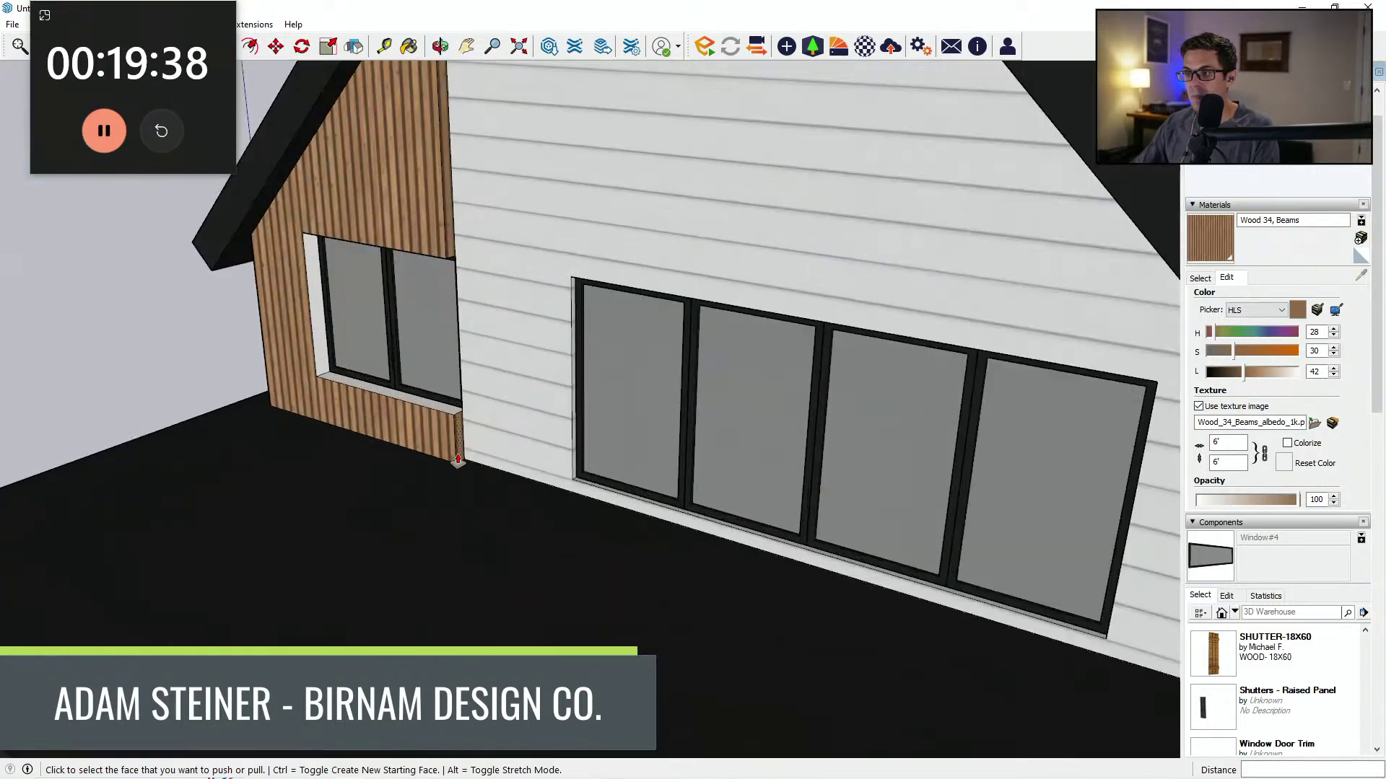
double_click(455, 449)
left_click(455, 448)
left_click(473, 443)
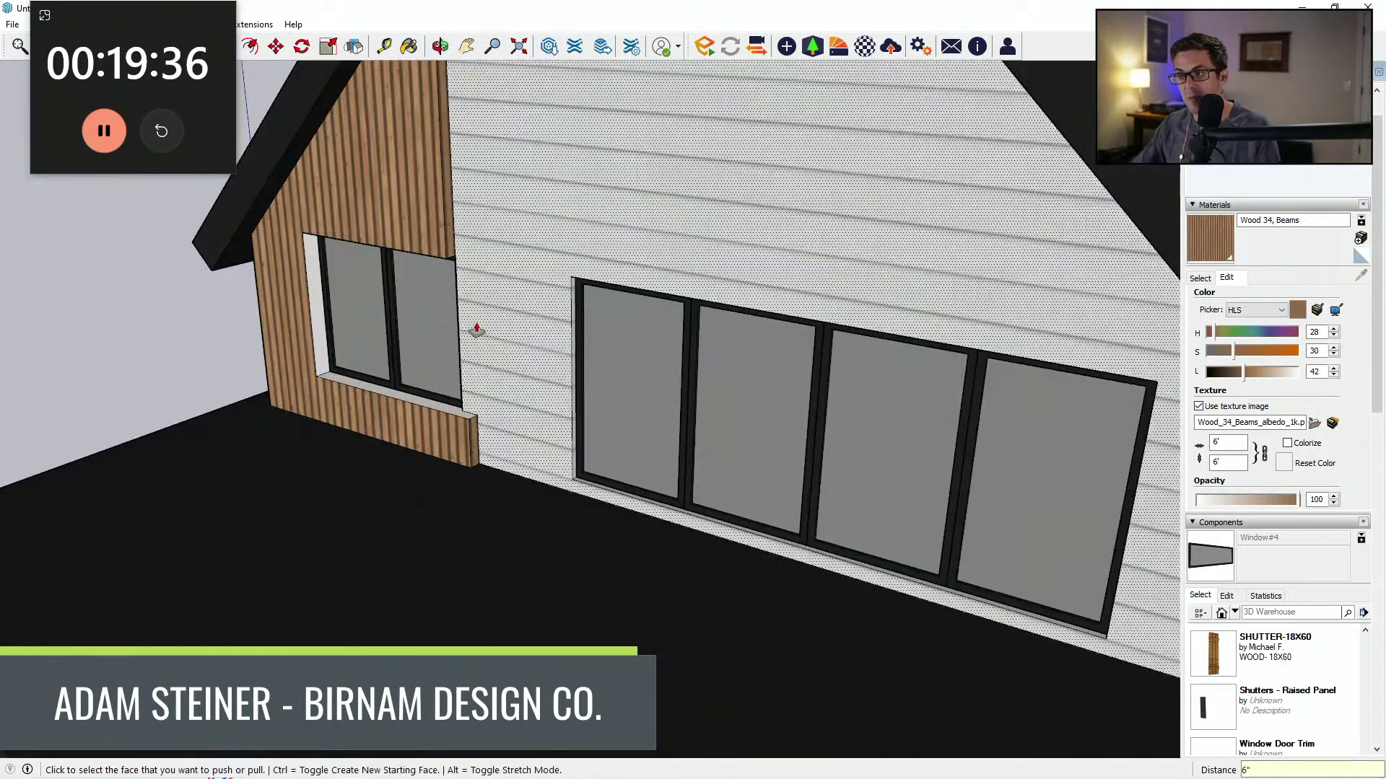
middle_click_drag(470, 322, 393, 429)
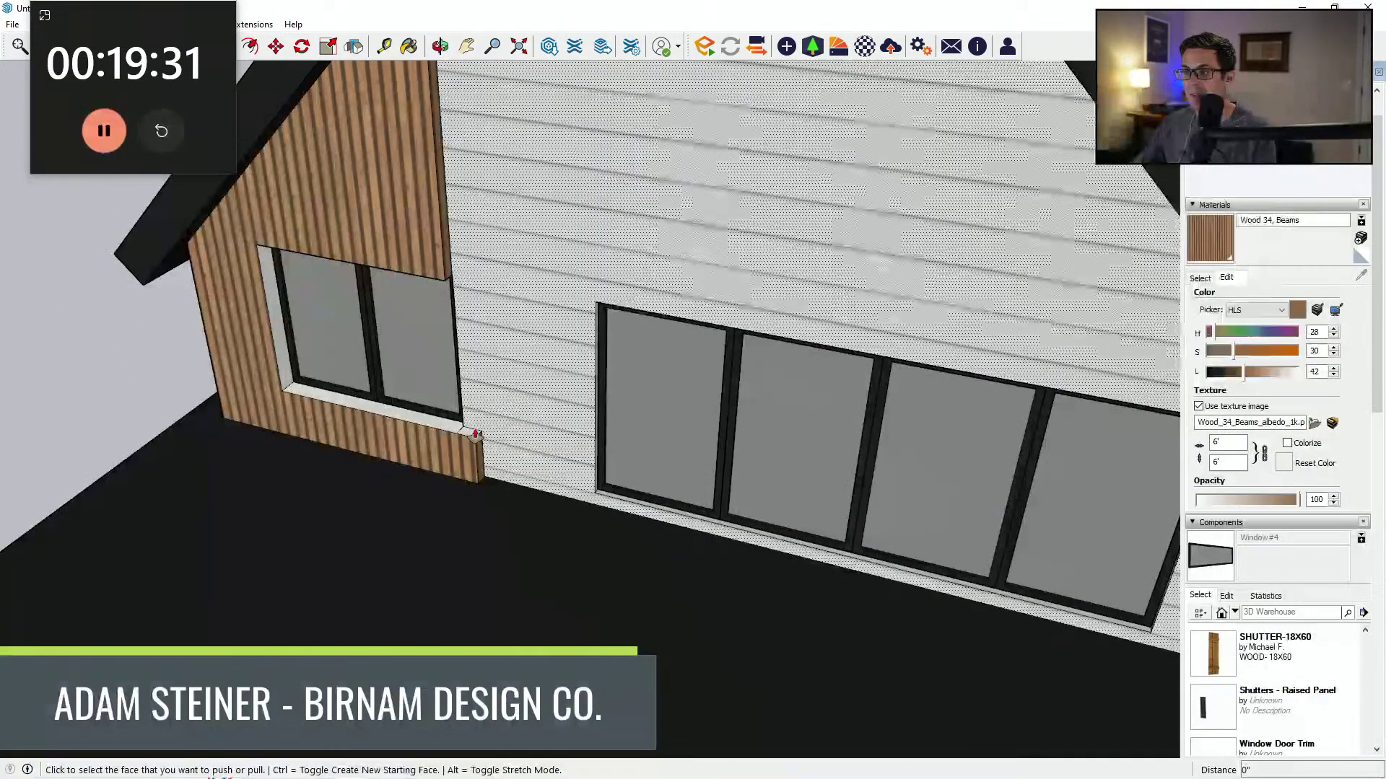
left_click(475, 434)
left_click(453, 90)
Step: Examine how the wood cladding's edge meets the siding beside the front's two-panel windows
scroll(404, 303, "down", 4)
scroll(453, 416, "down", 3)
scroll(369, 267, "up", 5)
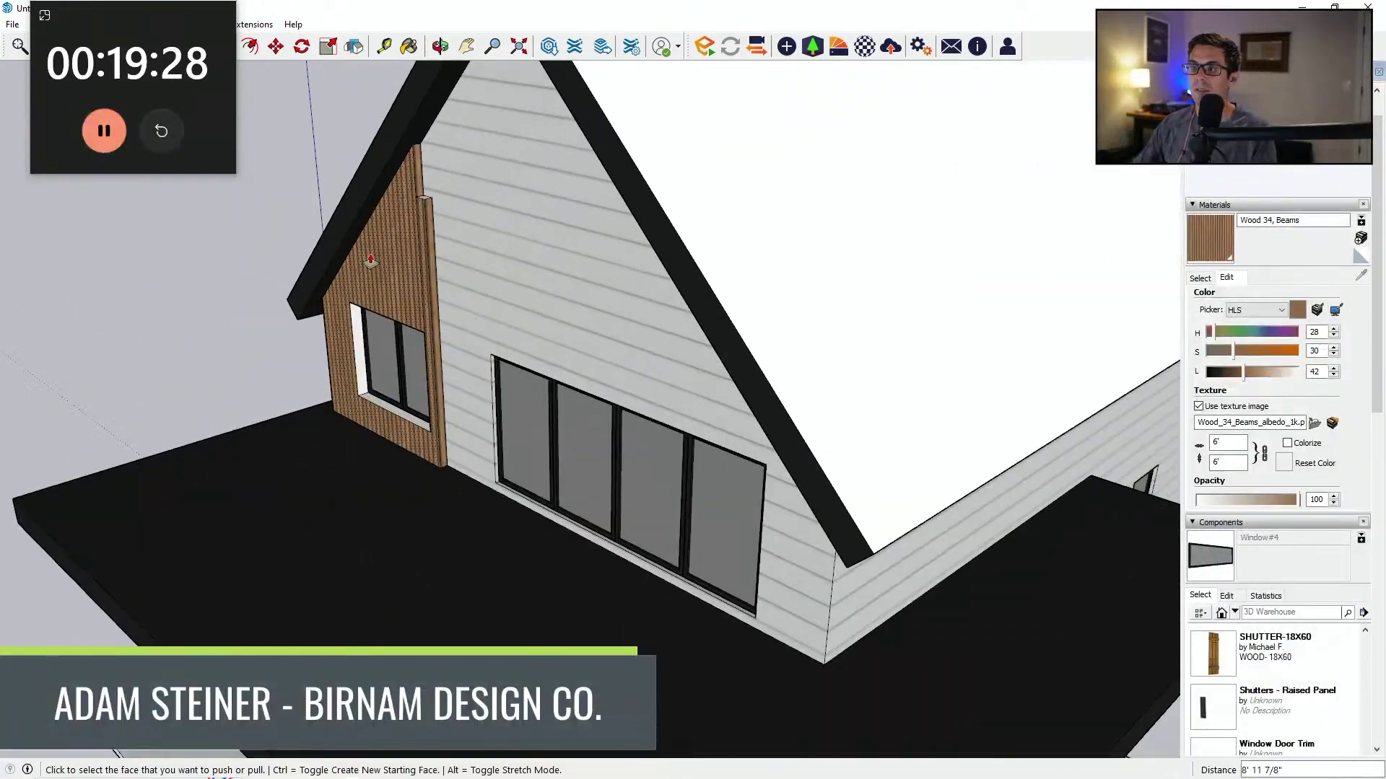
middle_click_drag(370, 266, 625, 108)
scroll(560, 365, "down", 5)
middle_click_drag(560, 365, 718, 455)
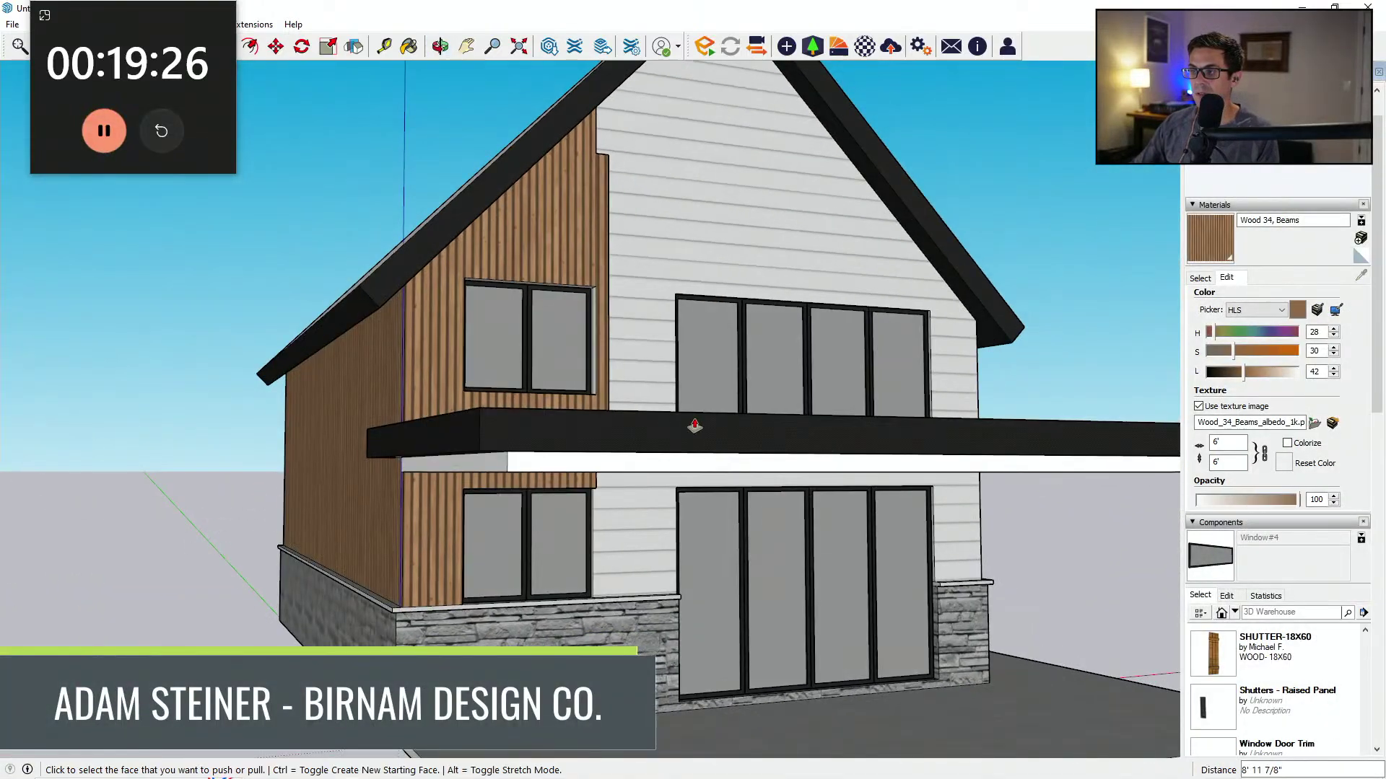
scroll(800, 435, "up", 3)
scroll(799, 435, "down", 1)
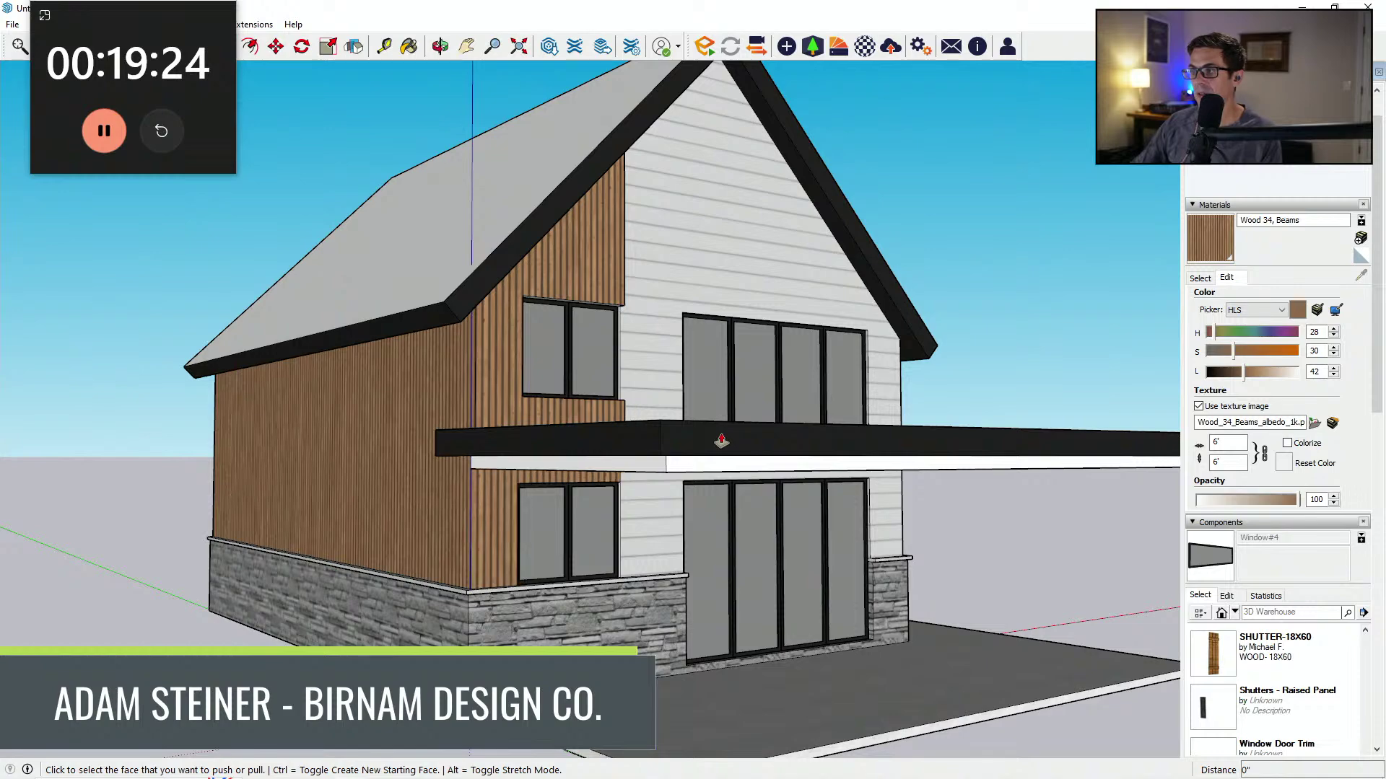
middle_click_drag(721, 433, 521, 407)
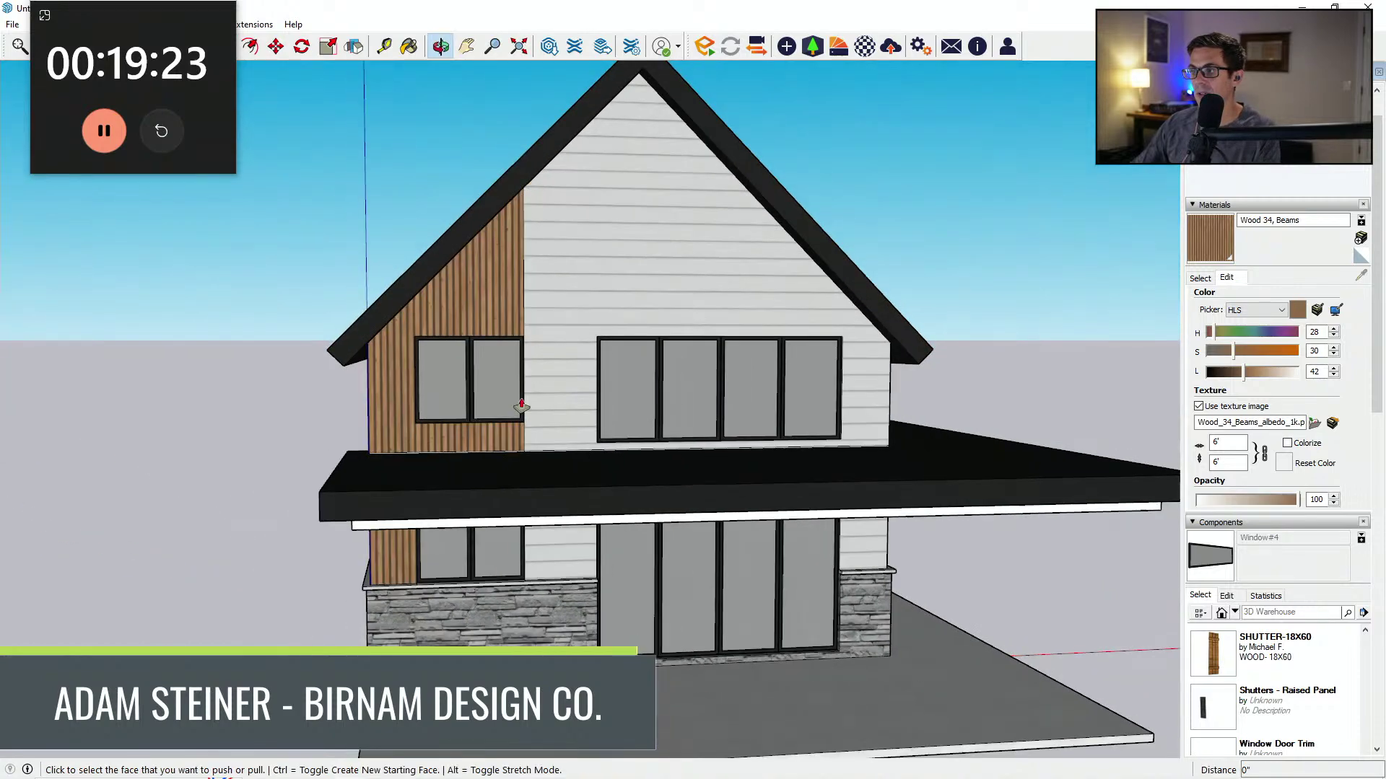
Step: Outline a 4" wide vertical trim strip on the upper siding along the wood cladding's edge, running up to the gable roof
key("l")
scroll(521, 407, "up", 4)
left_click(452, 476)
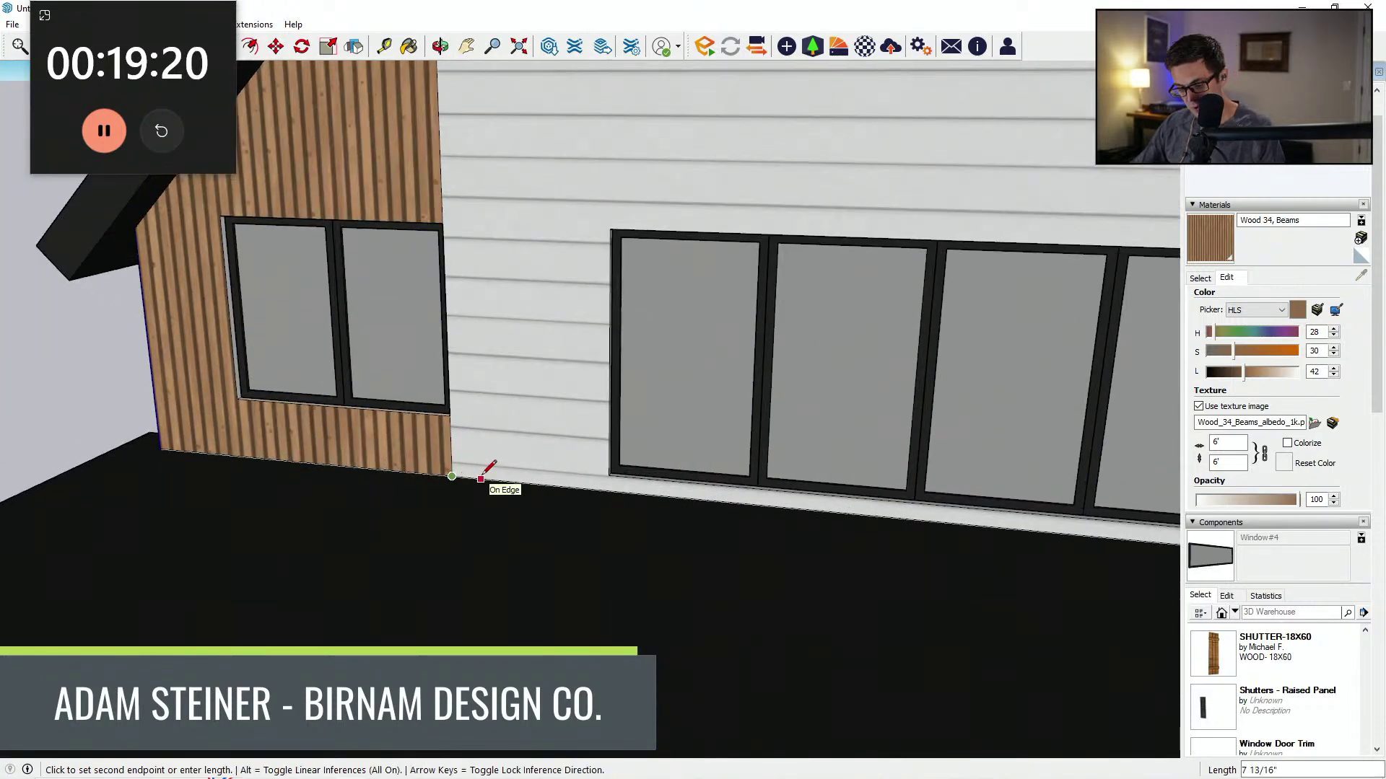
type("4")
key("Return")
left_click(466, 477)
scroll(470, 478, "down", 5)
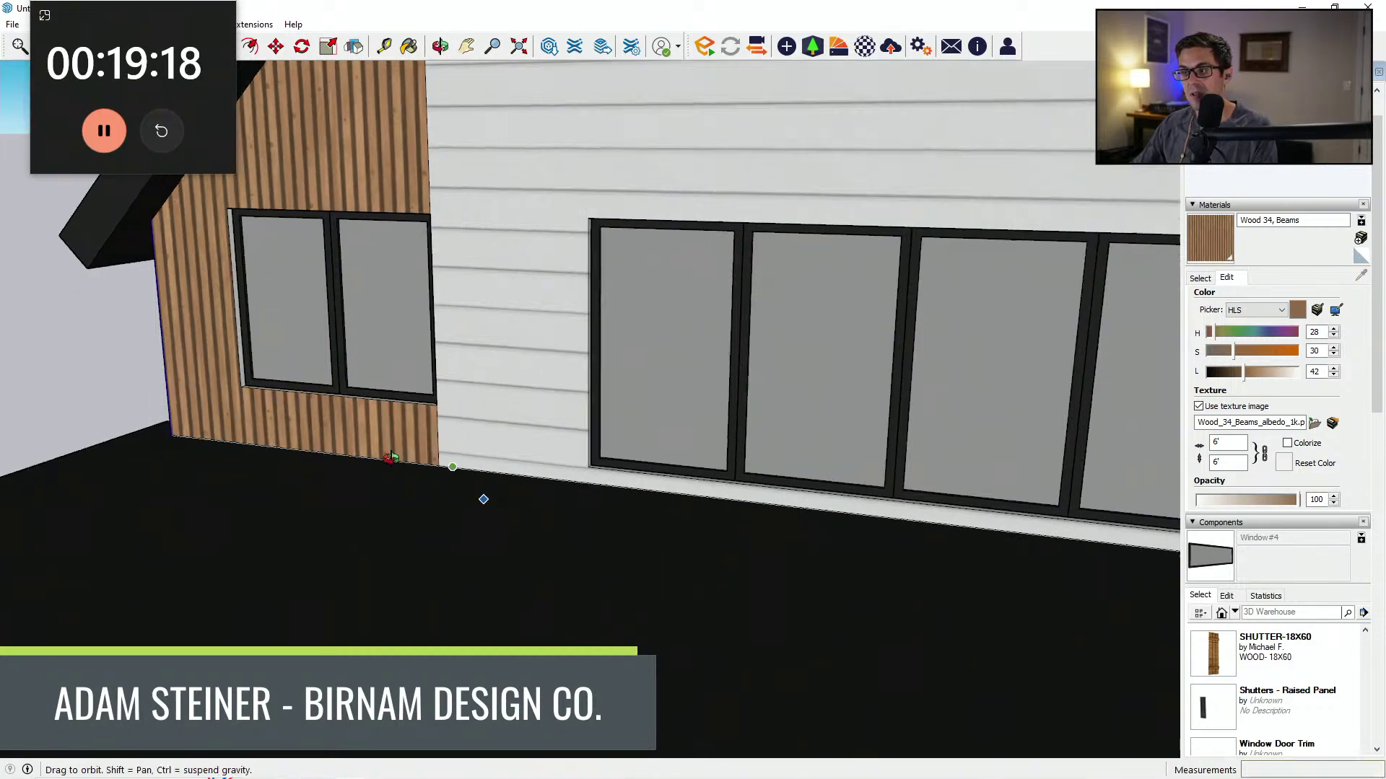
left_click(385, 114)
Step: Draw the matching trim strip line on the lower front wall, from the upper strip's base down to the stone cap
scroll(390, 152, "down", 2)
middle_click_drag(383, 491, 418, 460)
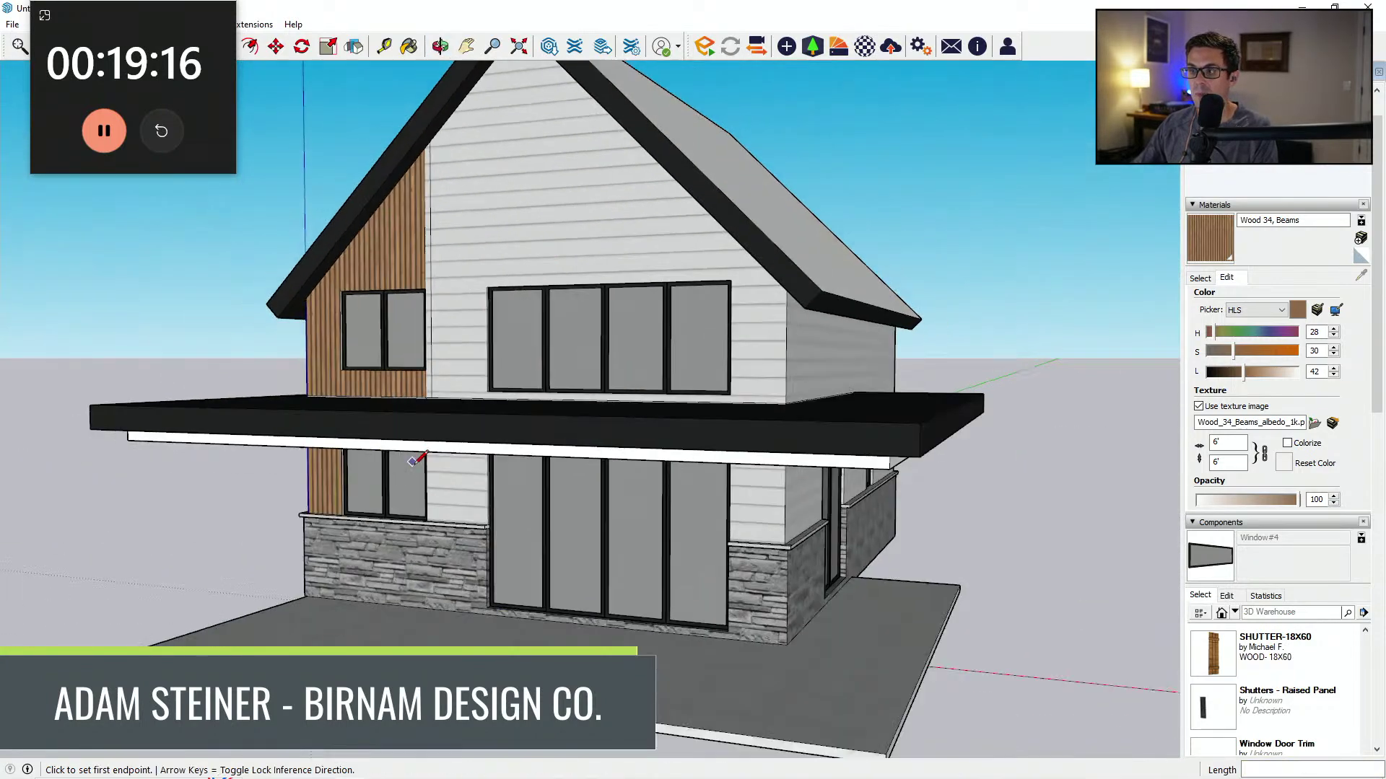
scroll(435, 395, "up", 2)
left_click(435, 396)
scroll(450, 553, "up", 2)
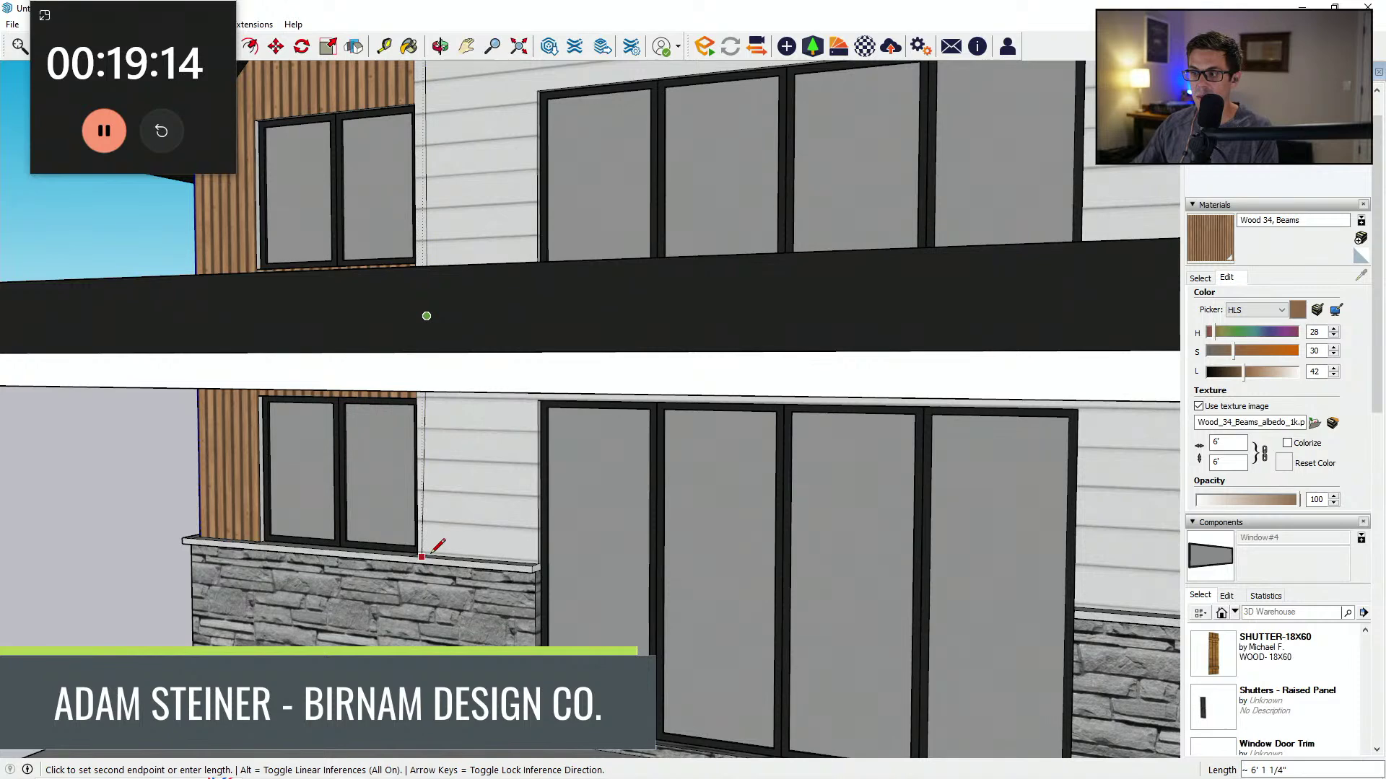
scroll(427, 553, "up", 1)
left_click(427, 554)
middle_click_drag(426, 438, 444, 472)
scroll(444, 491, "down", 1)
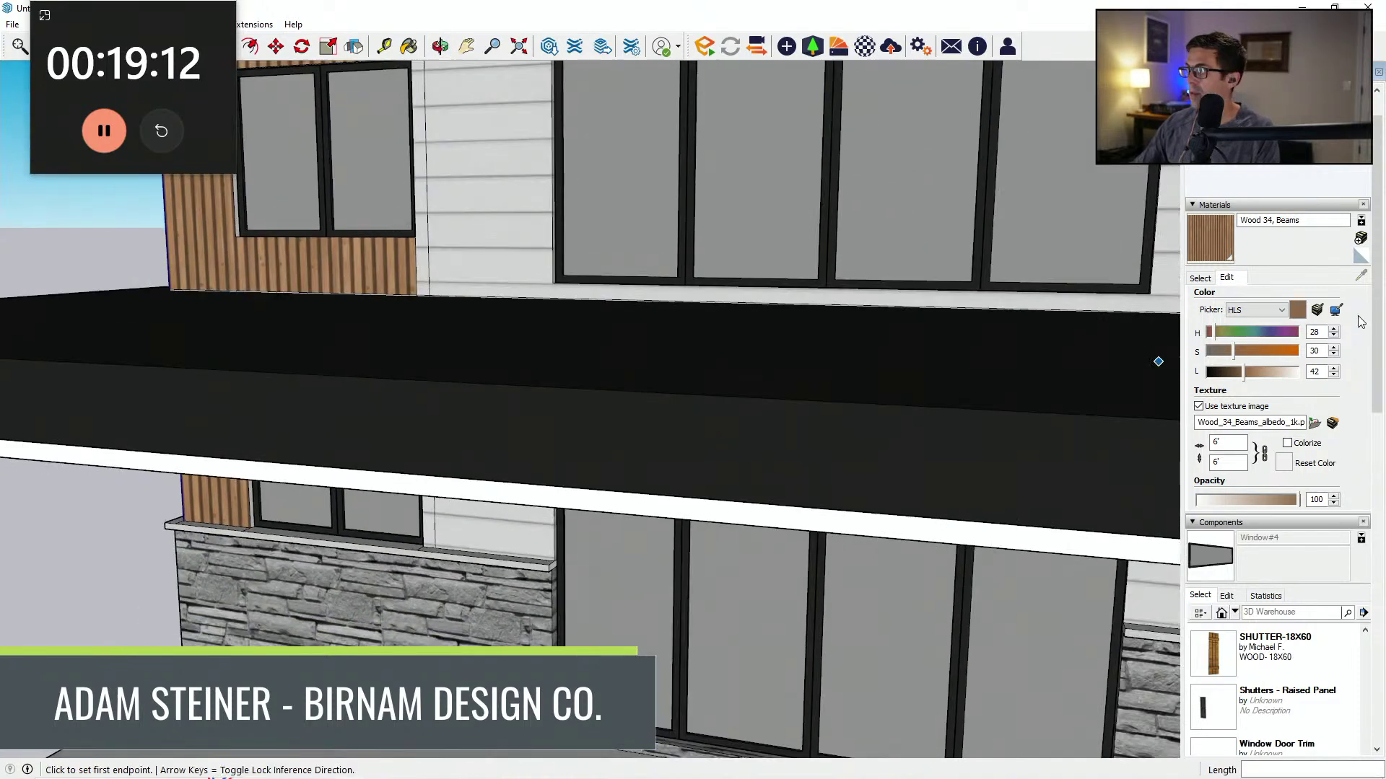
Step: Paint the upper and lower trim strips beside the wood cladding with Wood 44
left_click(1211, 279)
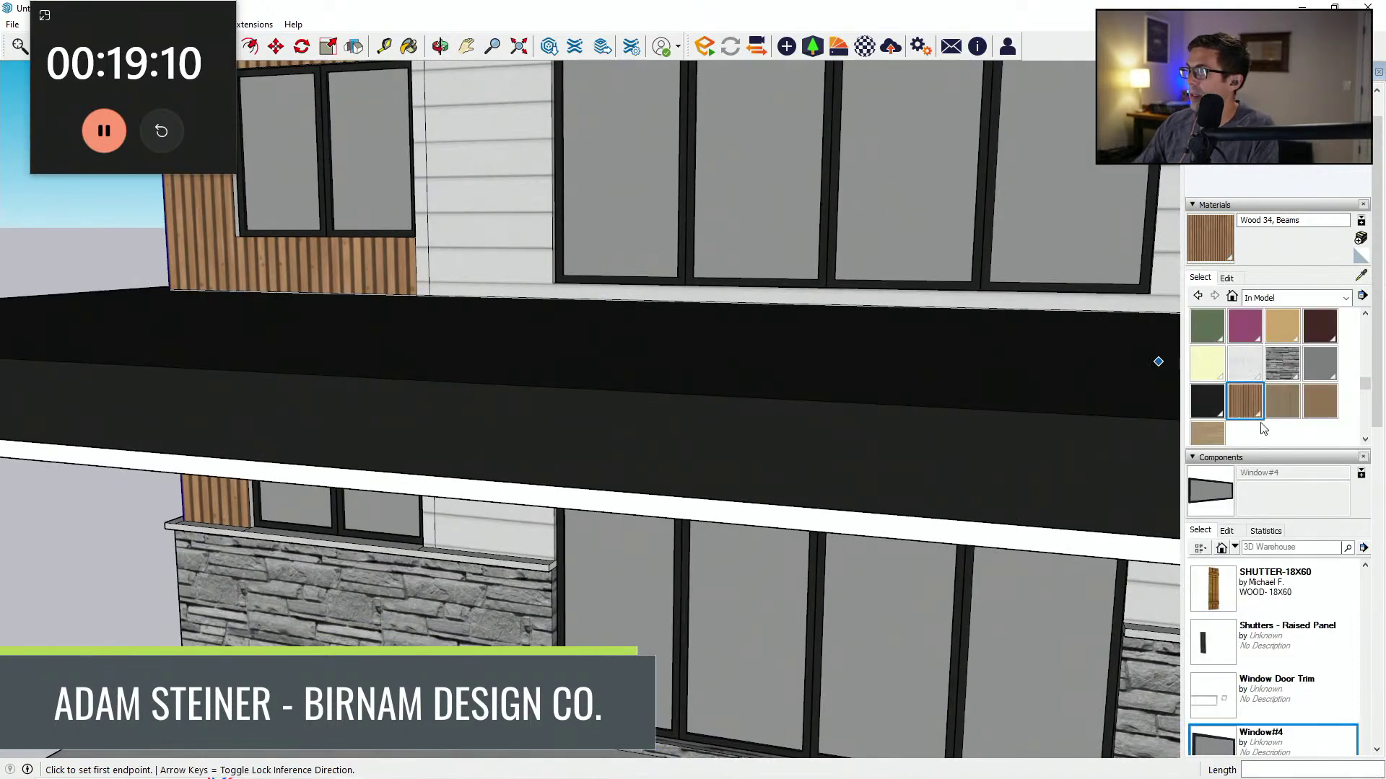
left_click(1320, 401)
scroll(492, 517, "up", 1)
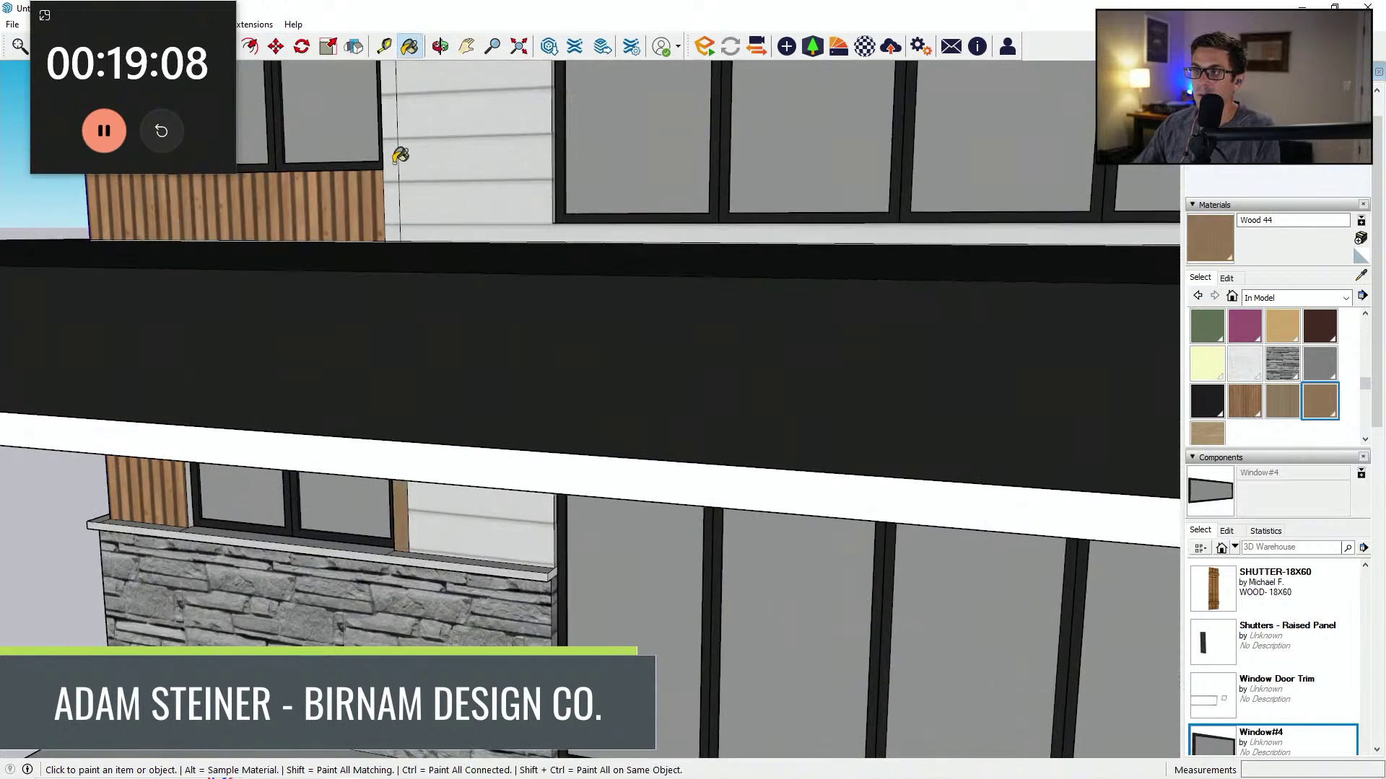
scroll(556, 383, "down", 3)
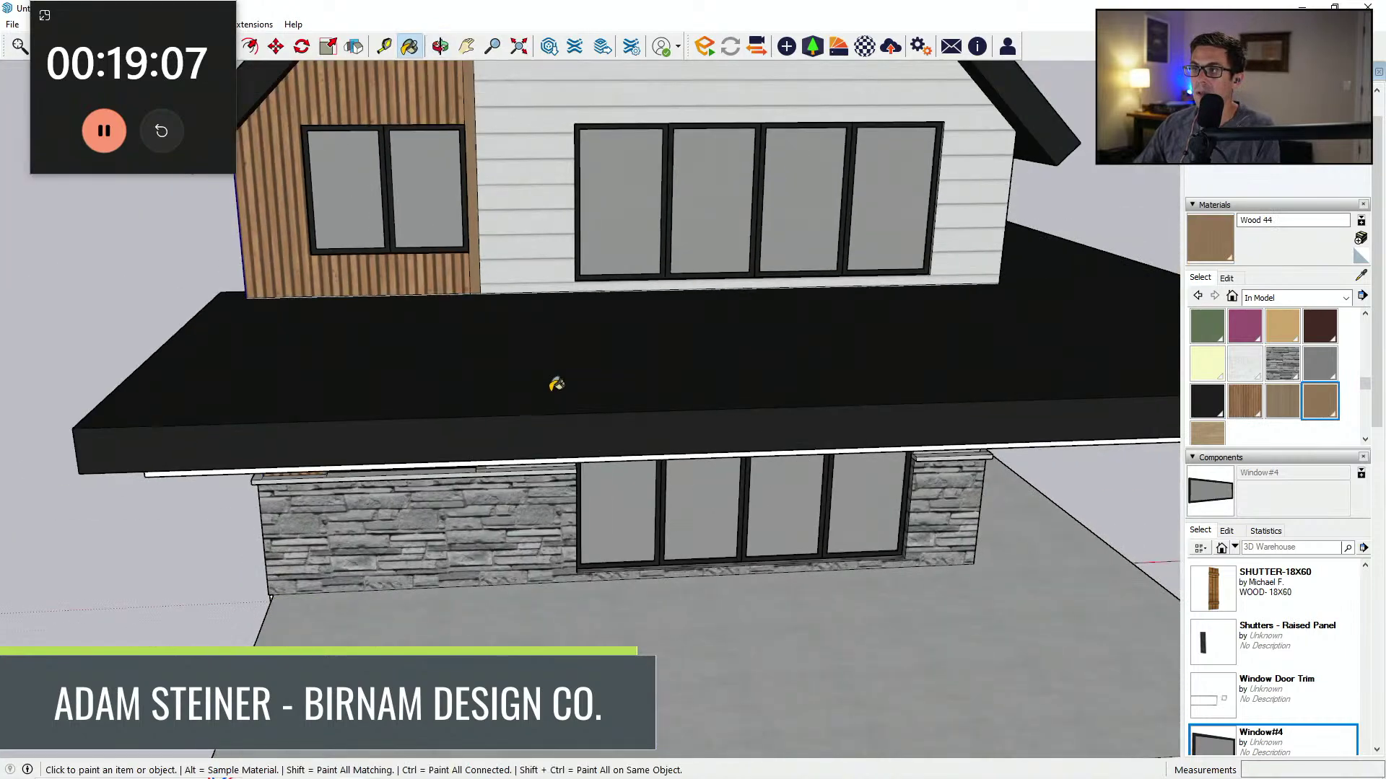
scroll(556, 383, "down", 3)
Step: Sample Wood 34, Beams from the front cladding and match its color to the Wood 44 trim strip
left_click(484, 137, "alt")
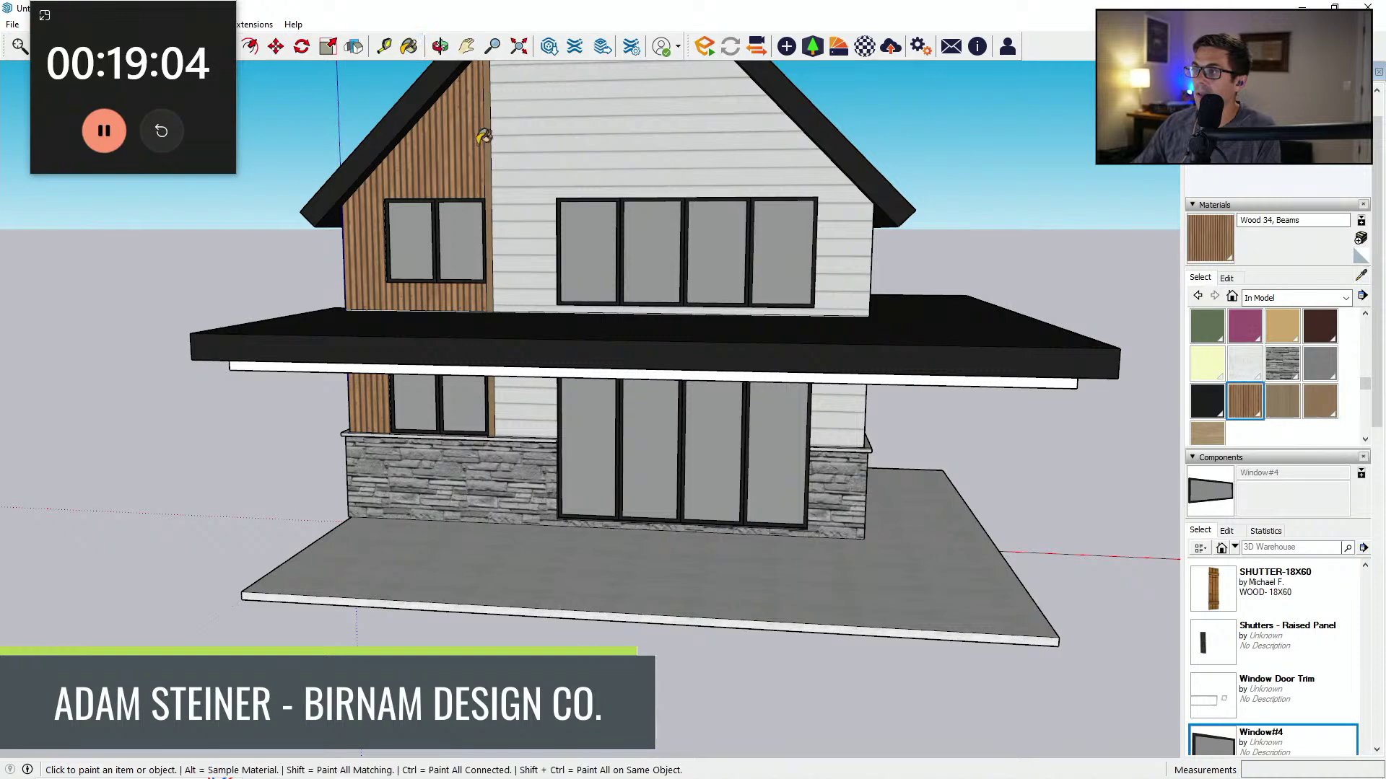
left_click(1226, 279)
left_click(1317, 310)
scroll(526, 217, "up", 4)
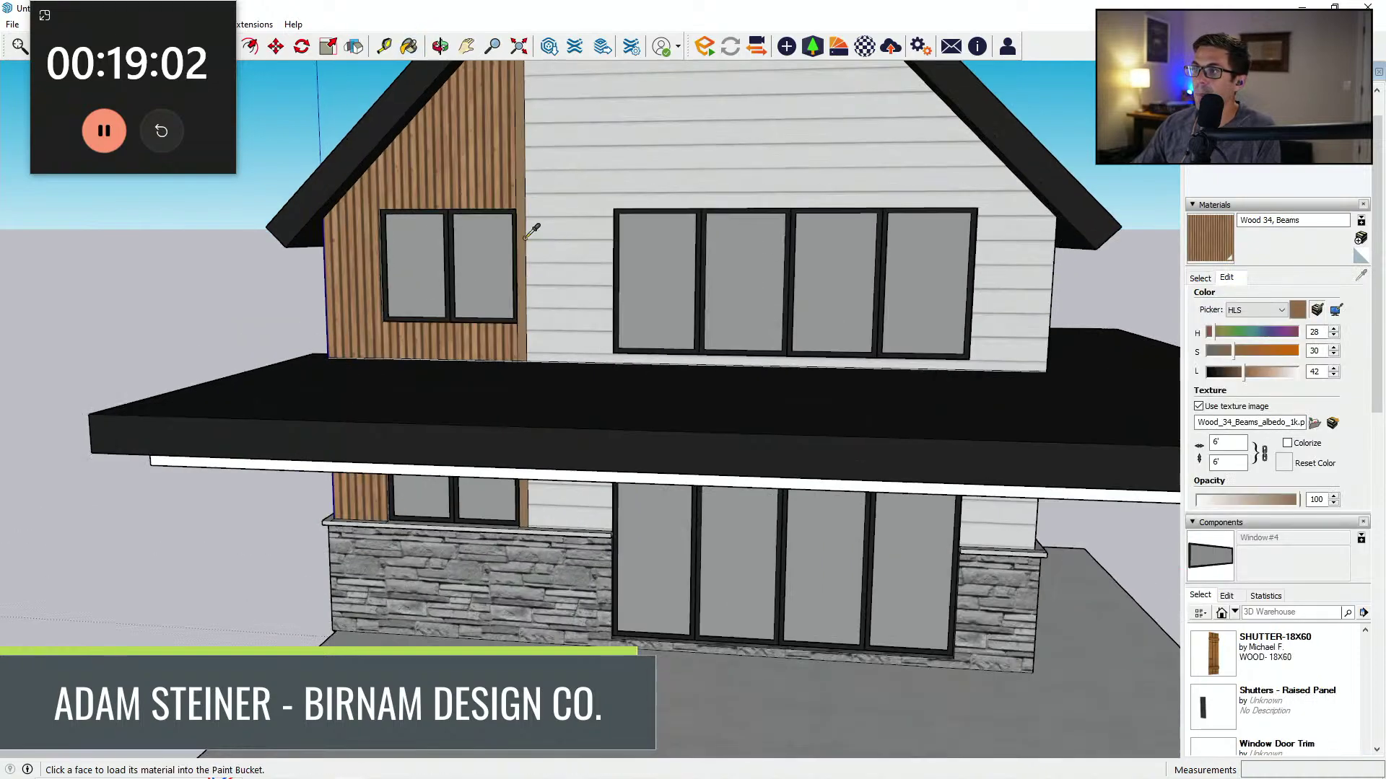
left_click(526, 216)
scroll(523, 326, "down", 2)
middle_click_drag(523, 326, 570, 317)
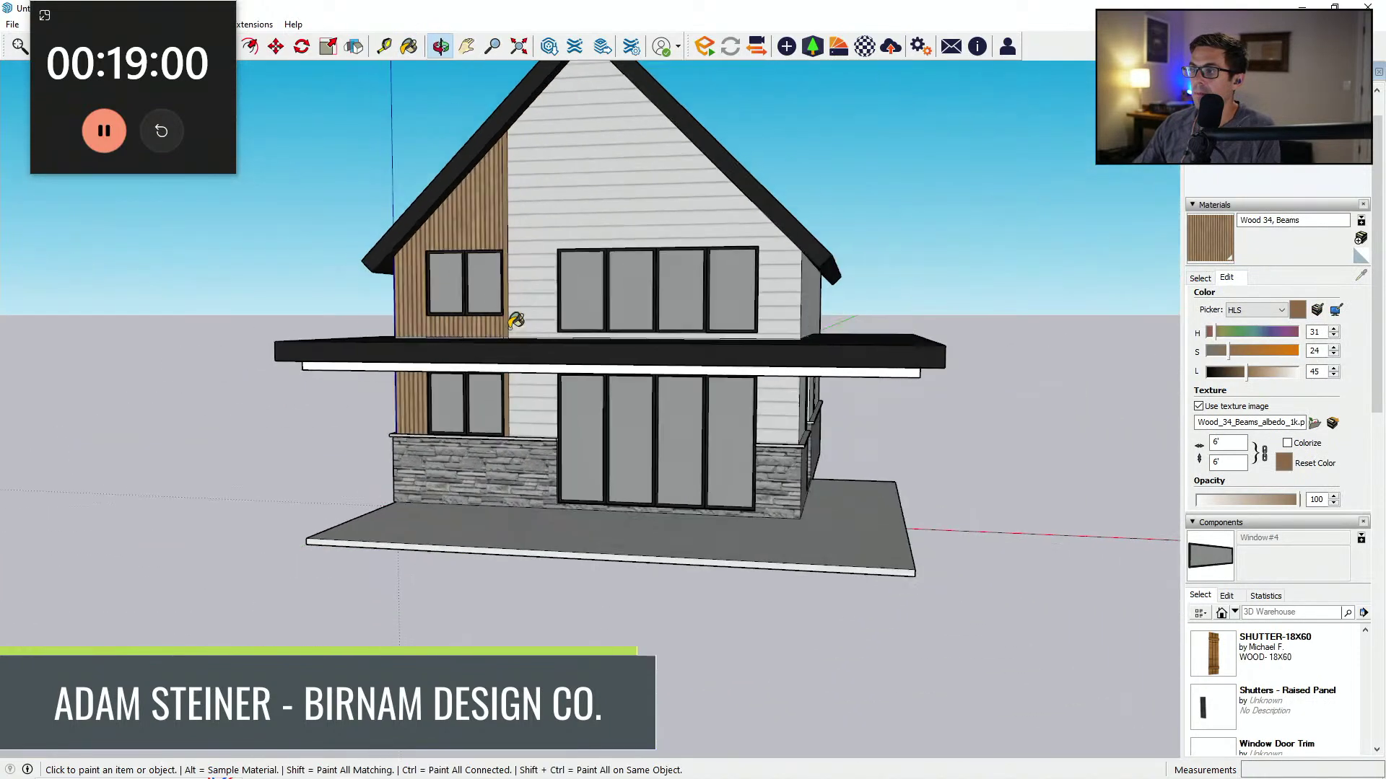
Step: Sample Cladding Siding White from the gable wall, set its texture size to 2' and darken it to a lightness of 32
left_click(1201, 278)
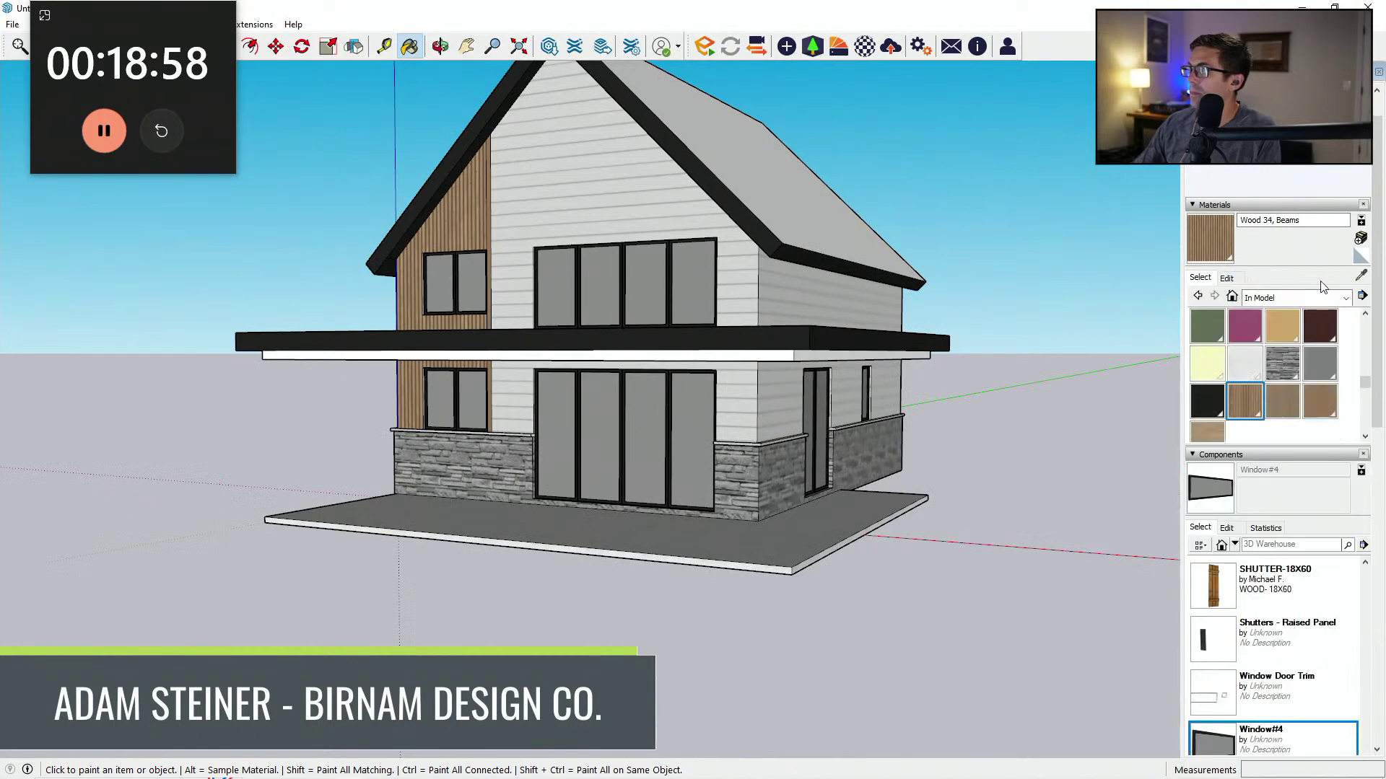
left_click(1361, 275)
left_click(592, 211)
left_click(1226, 279)
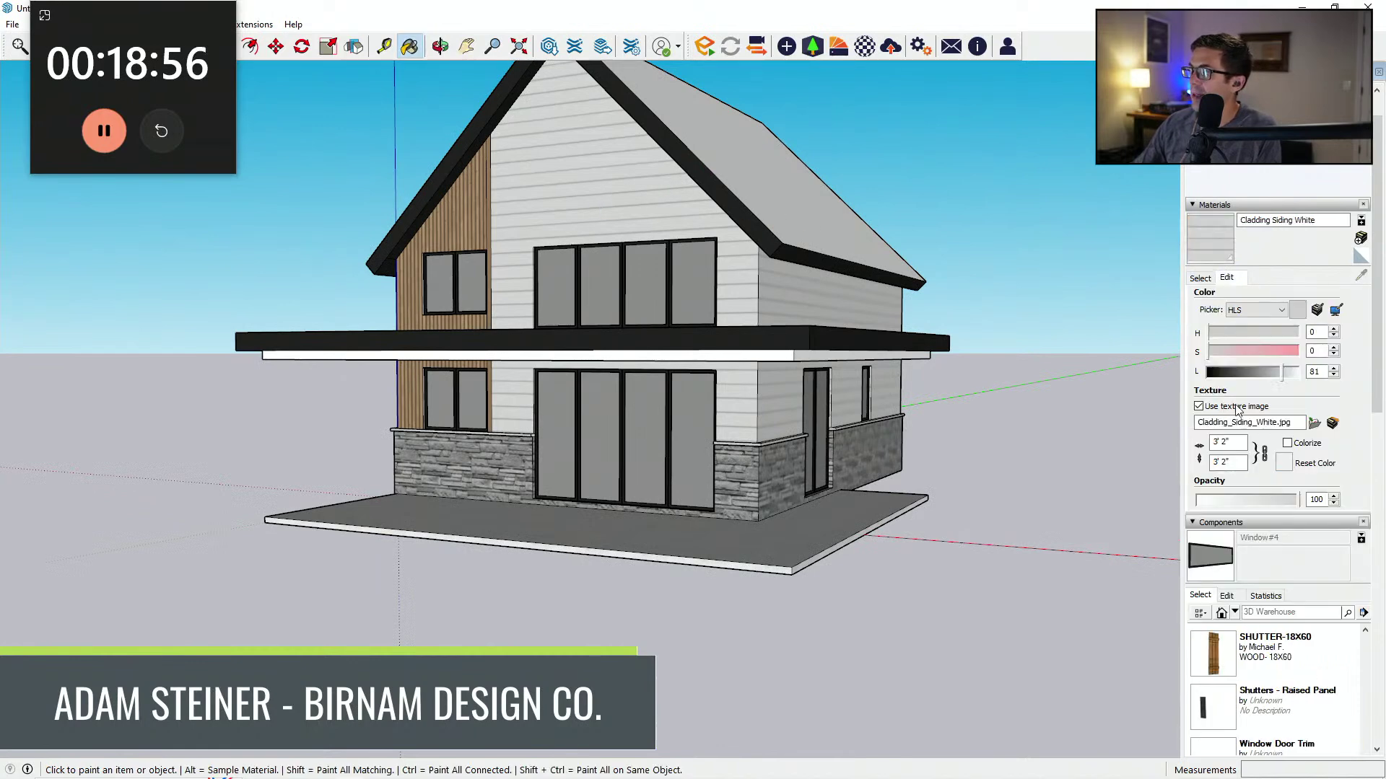
type("2")
key("Return")
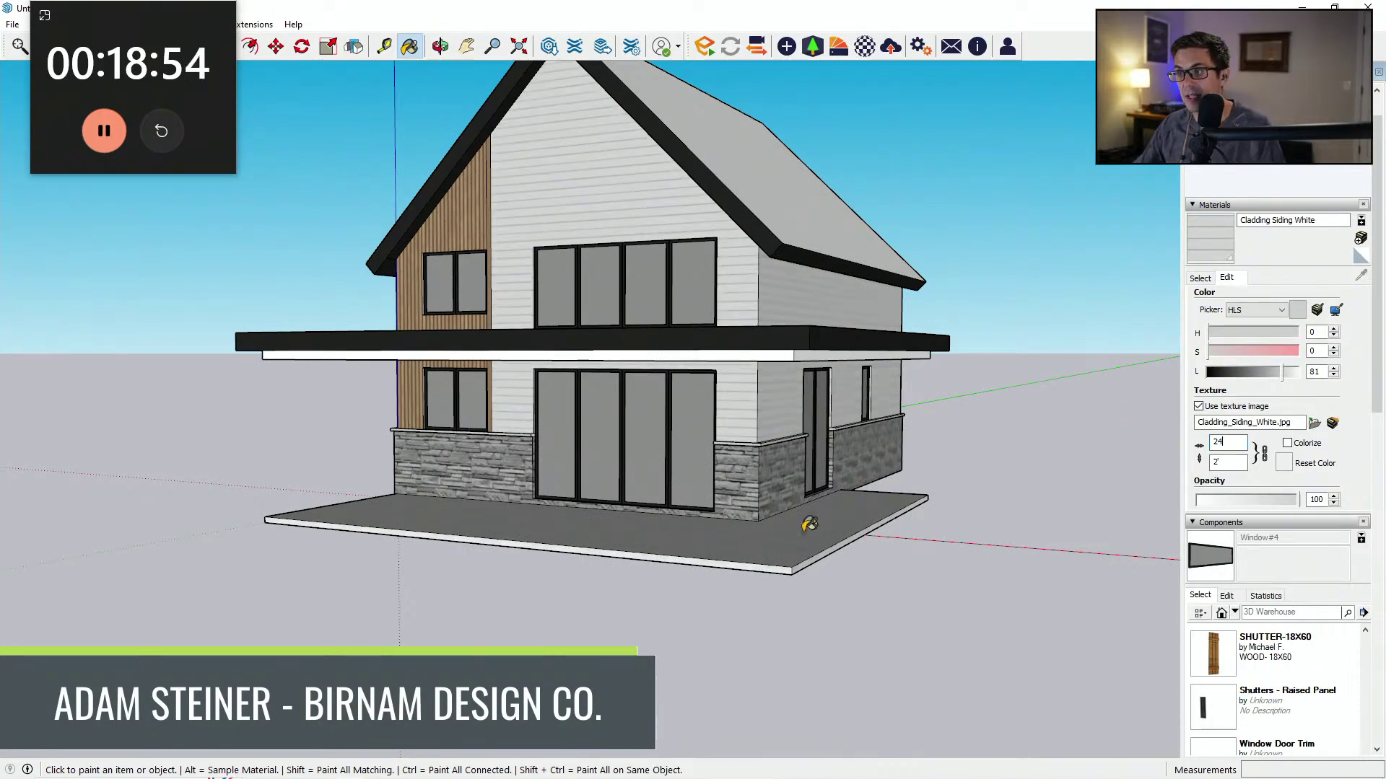
middle_click_drag(804, 520, 761, 480)
left_click_drag(1260, 371, 1237, 370)
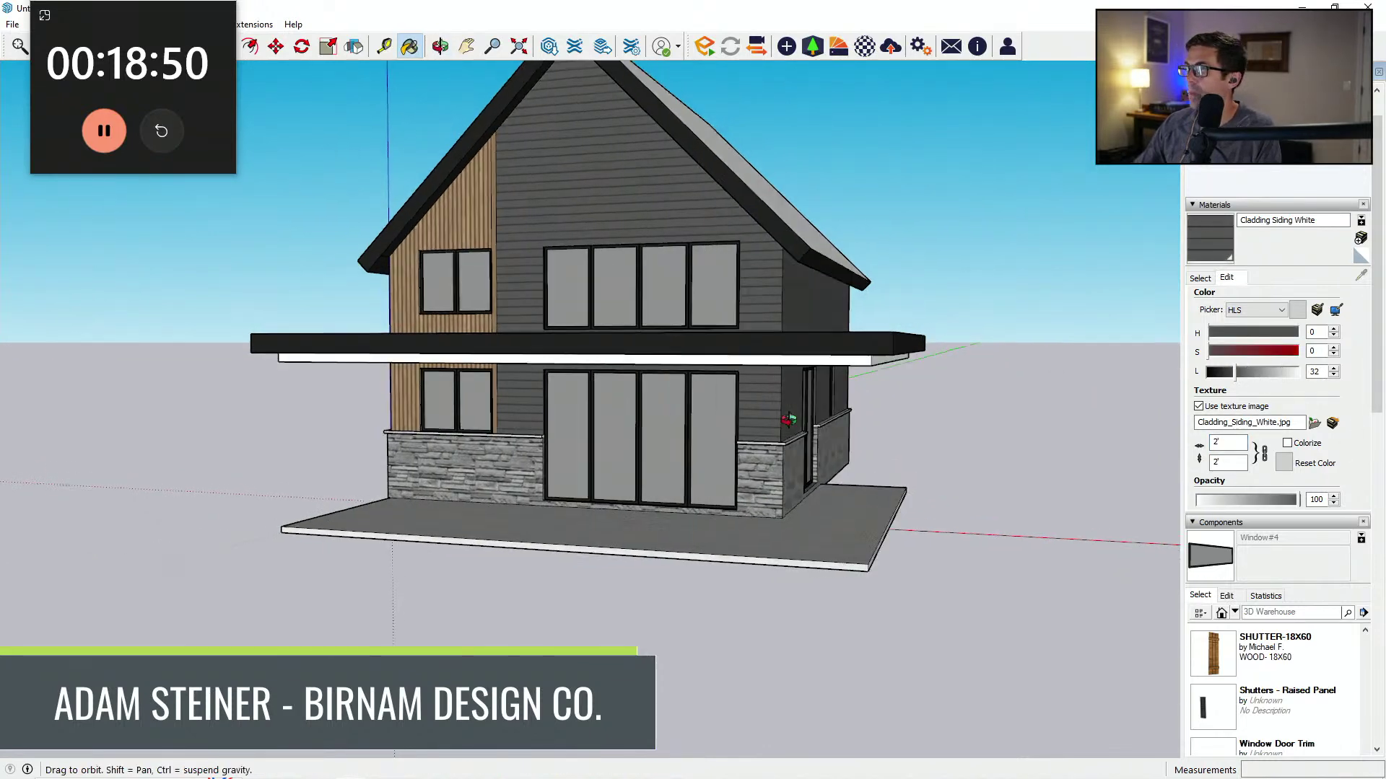
Step: Paint the white beam under the porch roof with Wood 58 on its underside and outer faces
left_click(1201, 278)
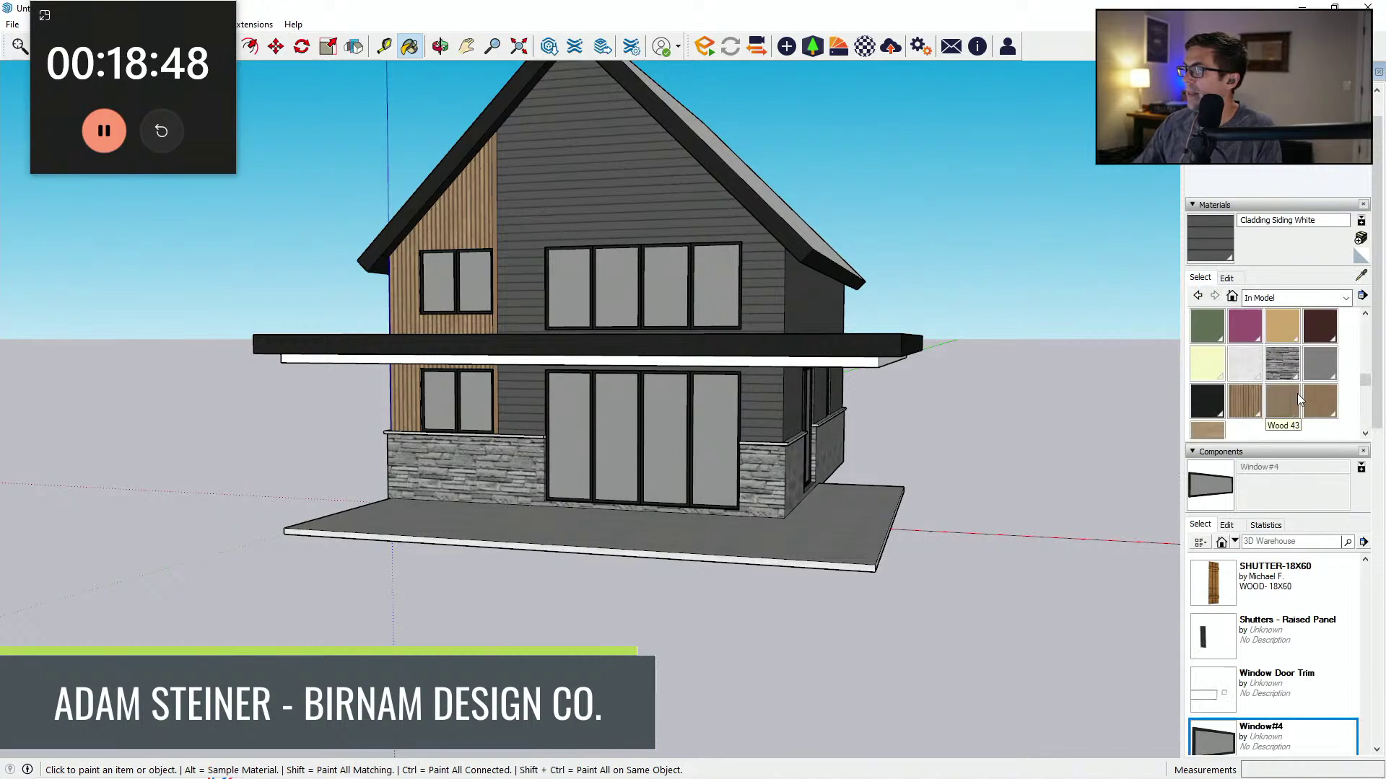
left_click(1214, 430)
middle_click_drag(625, 383, 682, 307)
scroll(961, 315, "up", 3)
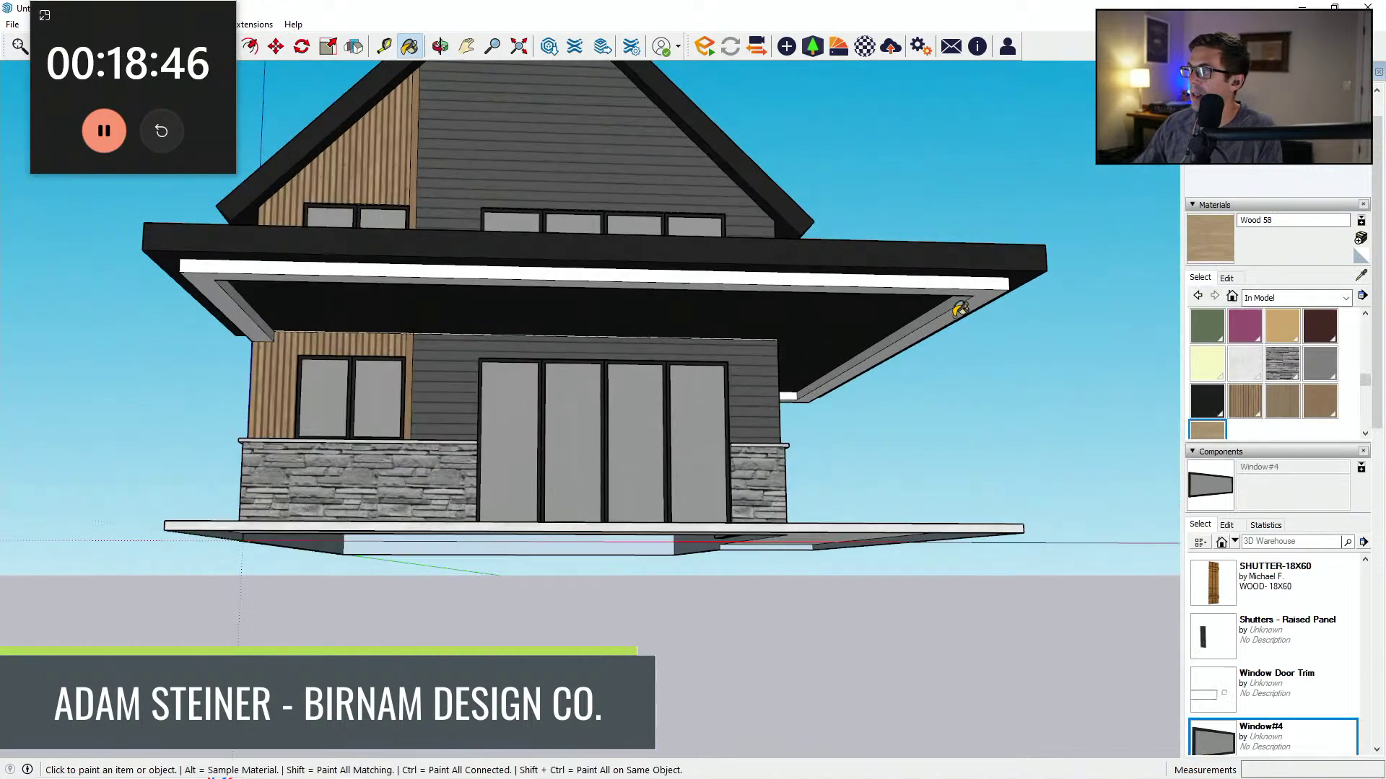
left_click(949, 312)
middle_click_drag(1004, 267, 635, 288)
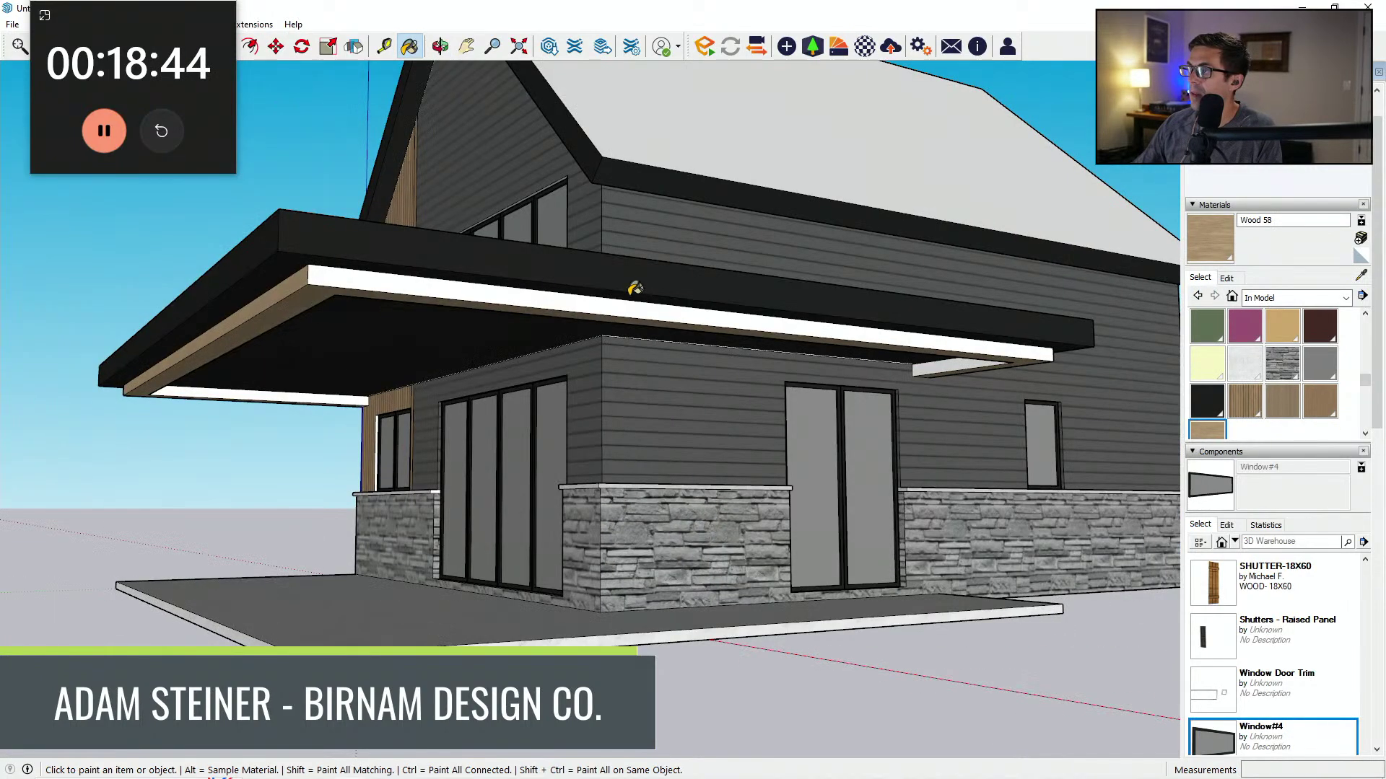
left_click(613, 306)
mouse_move(934, 347)
middle_mouse_down()
mouse_move(854, 365)
mouse_move(424, 334)
mouse_move(346, 404)
middle_mouse_up()
scroll(424, 333, "up", 2)
Step: Match the color of Wood 58 to the wood cladding on the upper front wall
left_click(1230, 280)
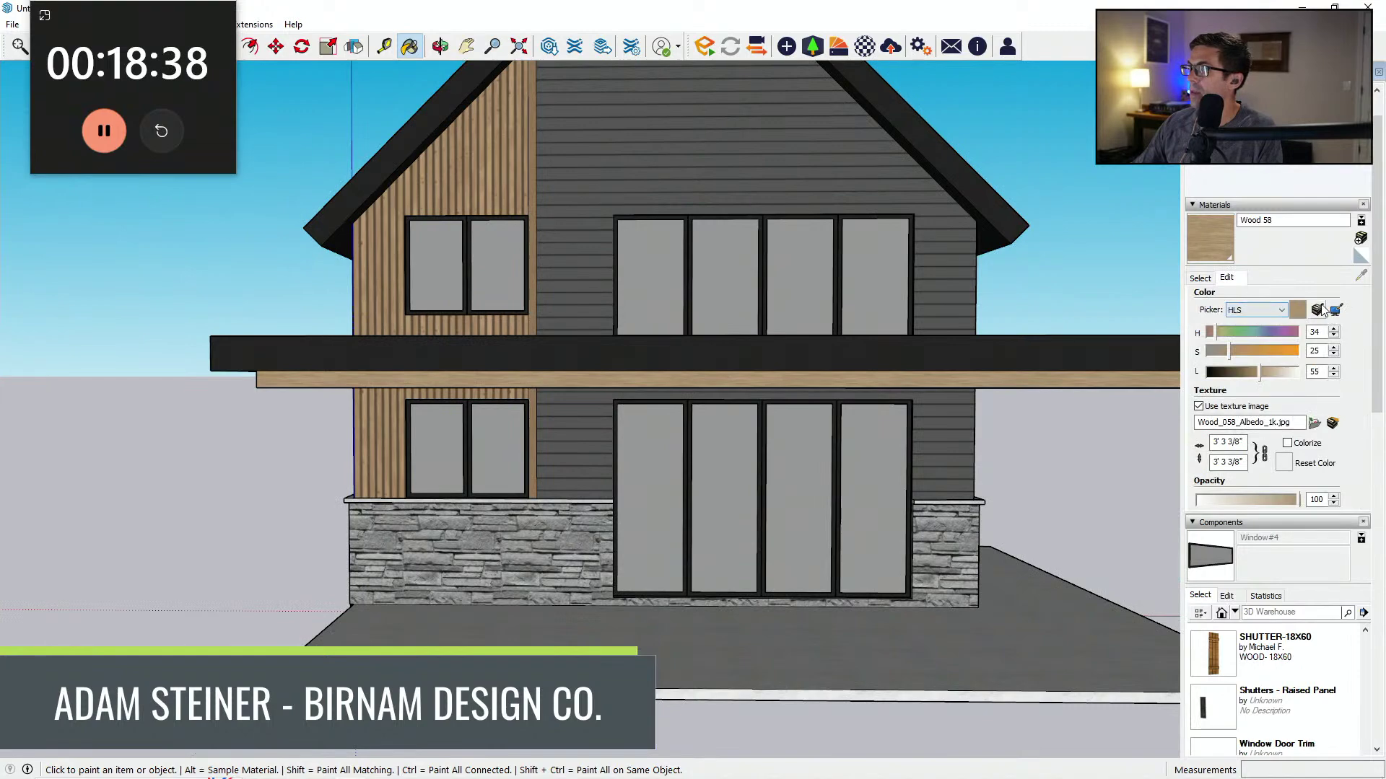
left_click(1321, 307)
left_click(391, 274)
middle_click_drag(461, 404, 419, 415)
scroll(420, 416, "down", 4)
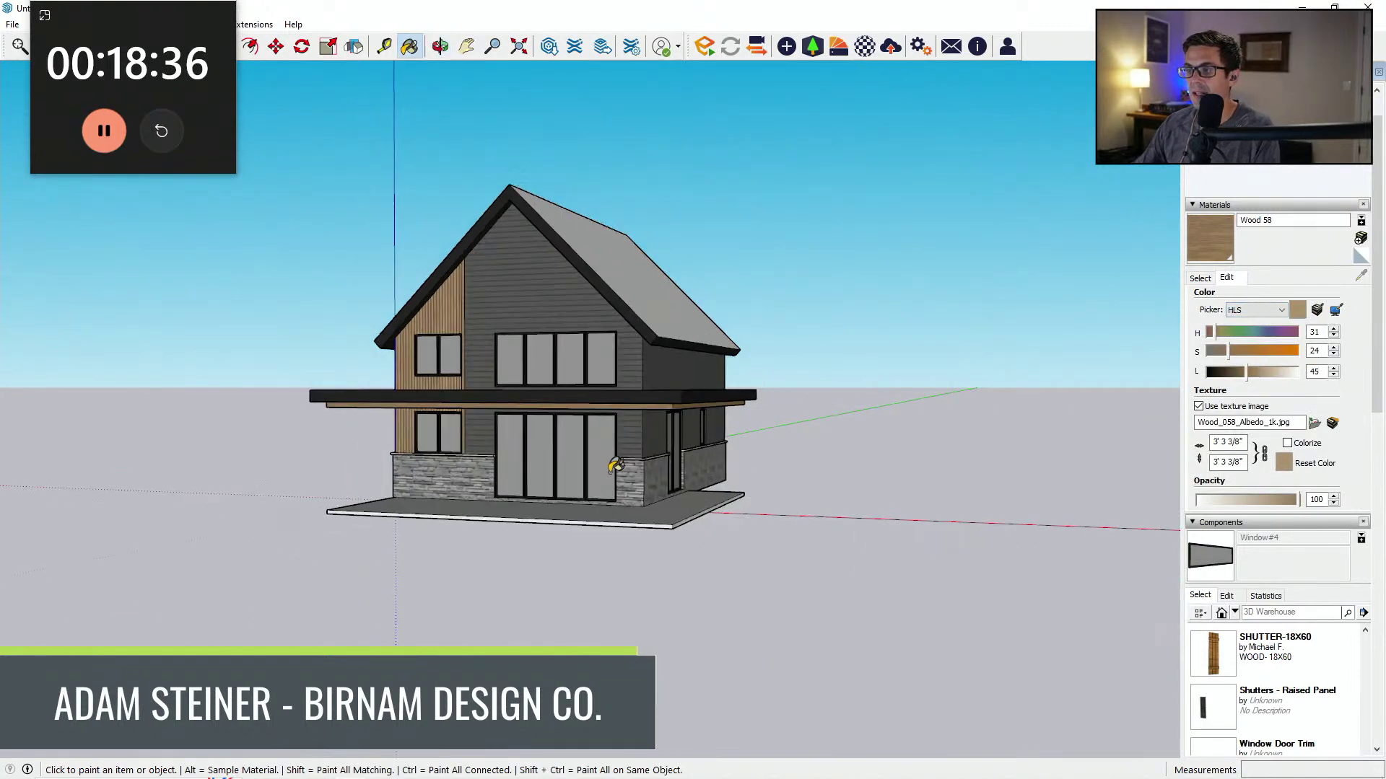
middle_click_drag(614, 465, 697, 601)
Step: Paint both main roof slopes with the red Roofing Metal Standing Seam material from the Roofing collection
left_click(1200, 278)
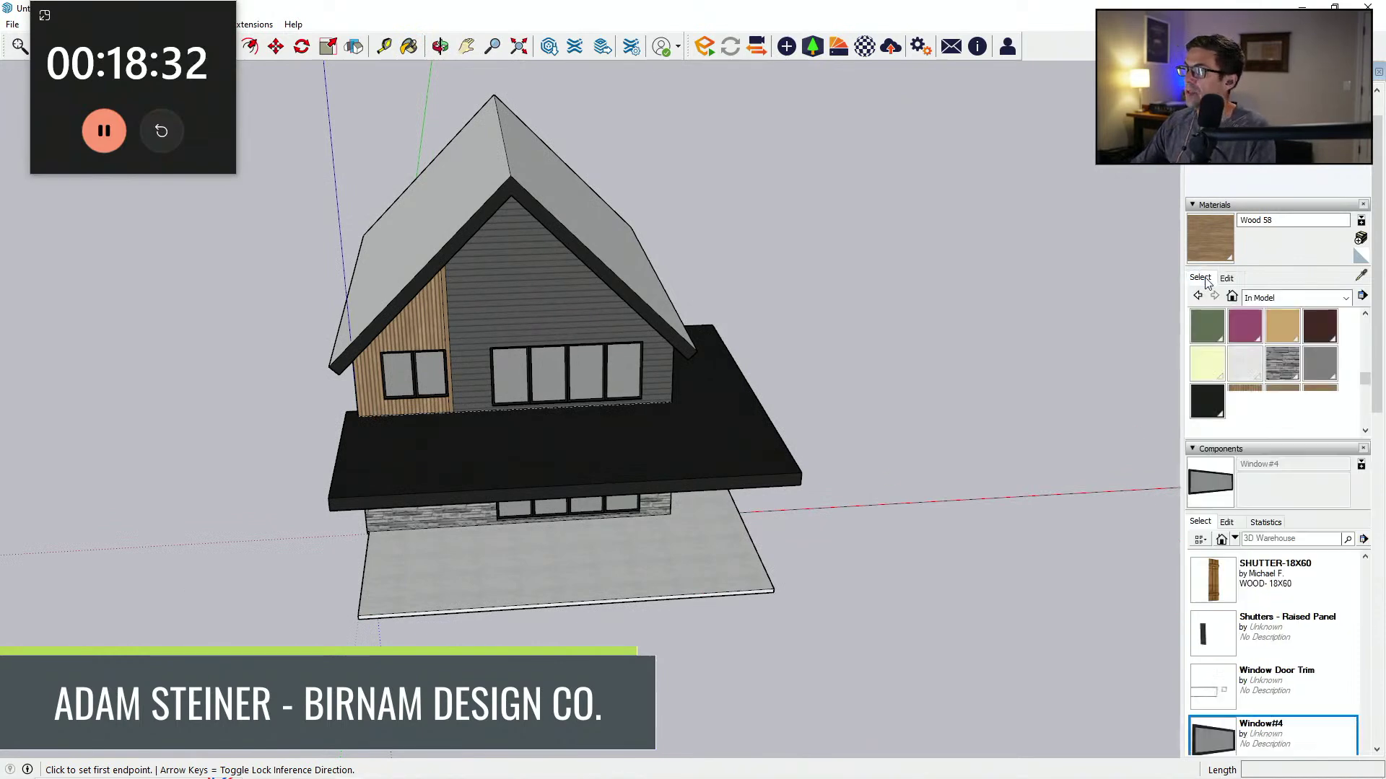
left_click(1270, 298)
scroll(1308, 445, "down", 2)
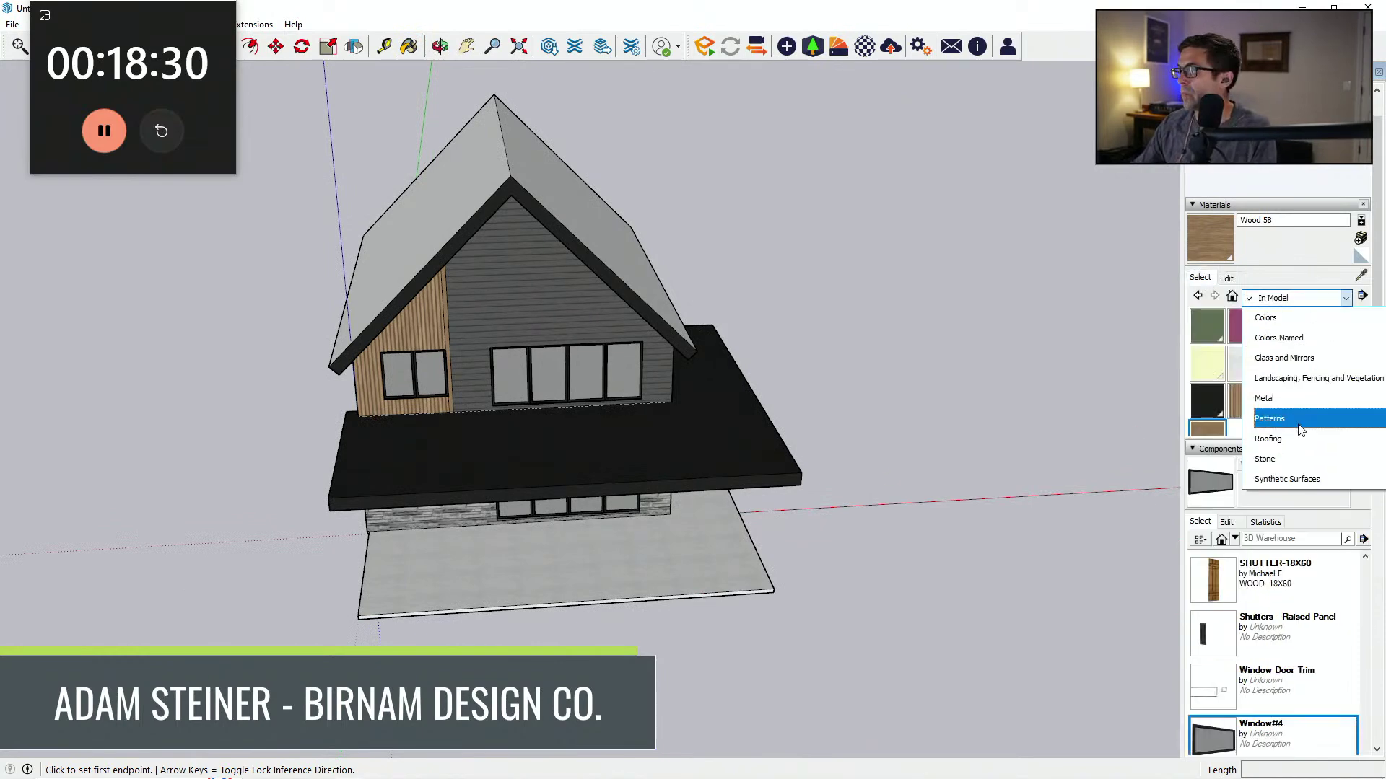
left_click(1308, 445)
left_click(1207, 329)
middle_click_drag(495, 227, 490, 272)
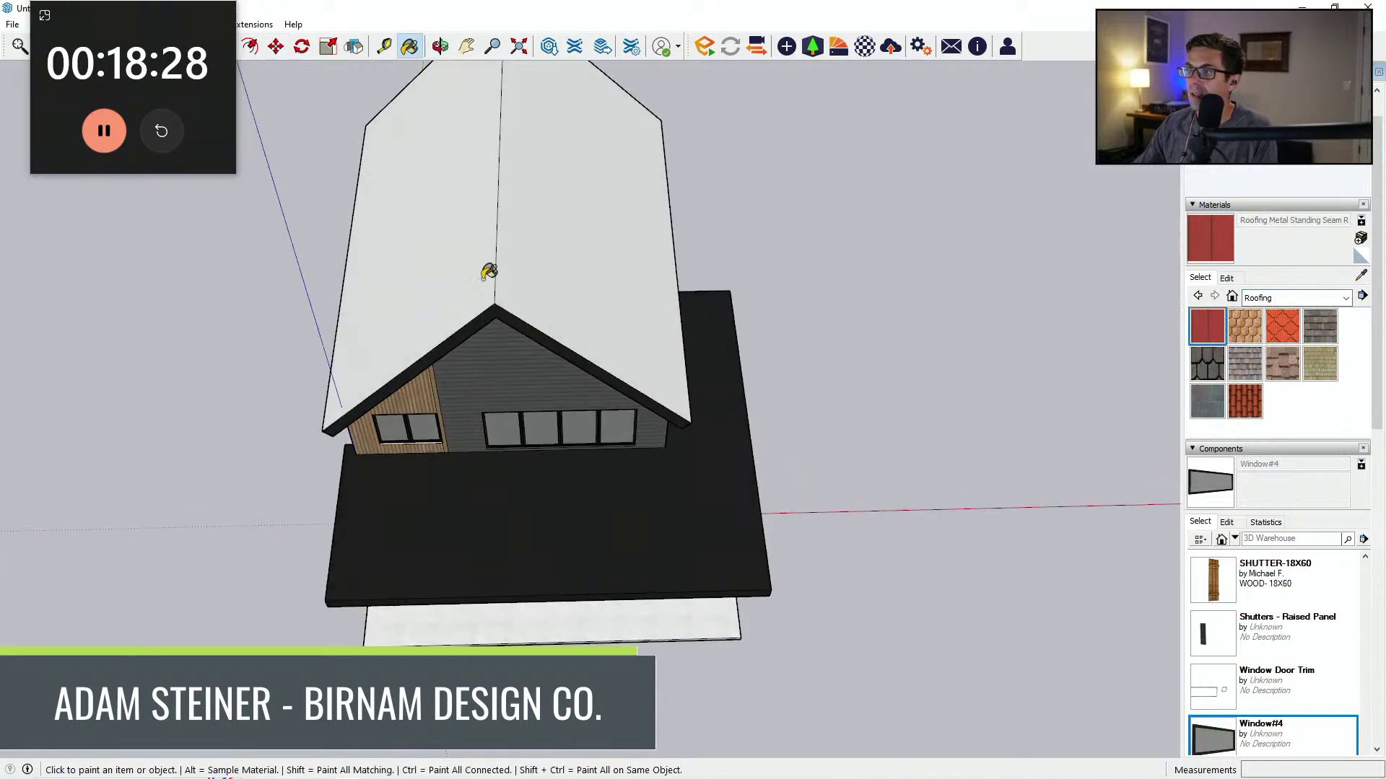
left_click(476, 276)
left_click(548, 278)
Step: Turn the standing seam roofing material gray by setting its saturation to 0
left_click(1226, 278)
left_click_drag(1256, 350, 1210, 351)
middle_click_drag(581, 479, 497, 328)
scroll(639, 507, "up", 2)
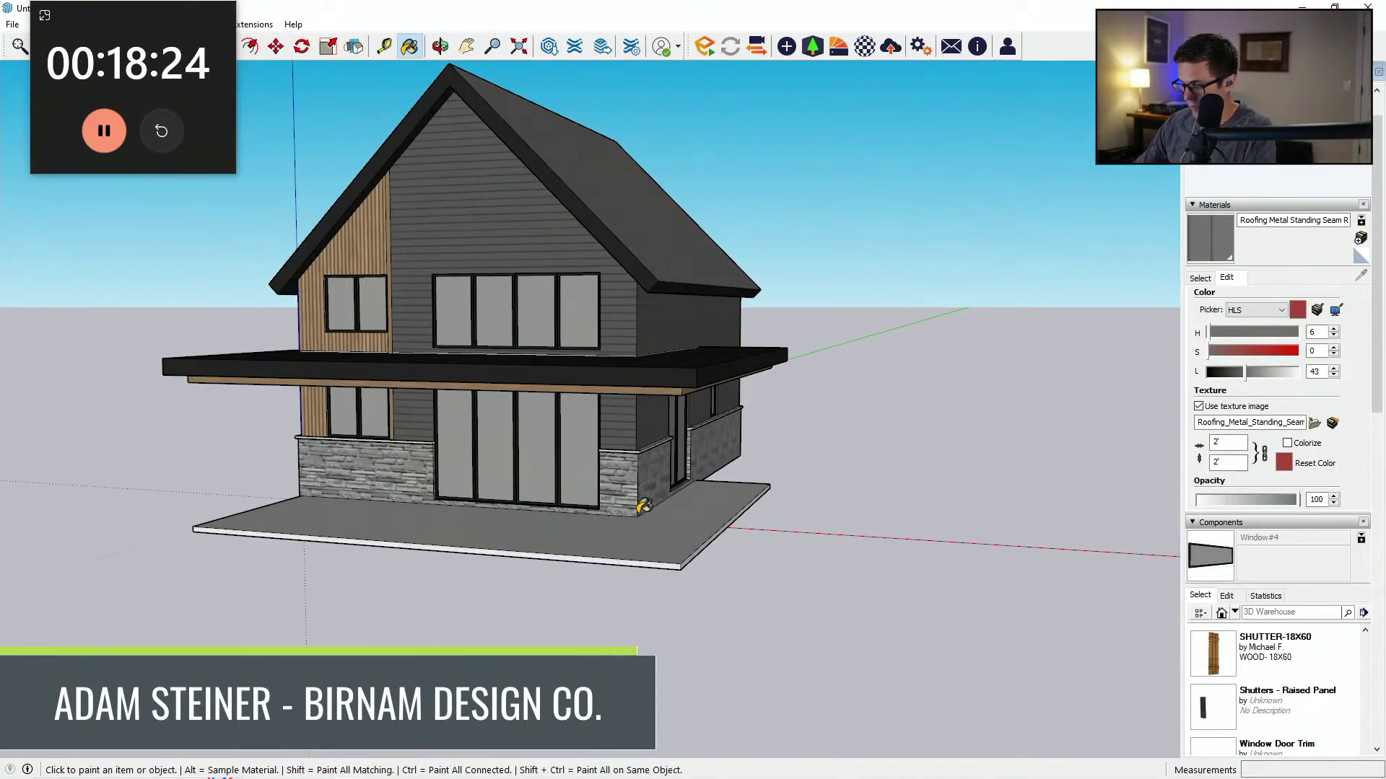
Step: Draw a small rectangular post footprint just off the slab's front corner and erase the leftover guide line
middle_click_drag(638, 507, 628, 588)
key("l")
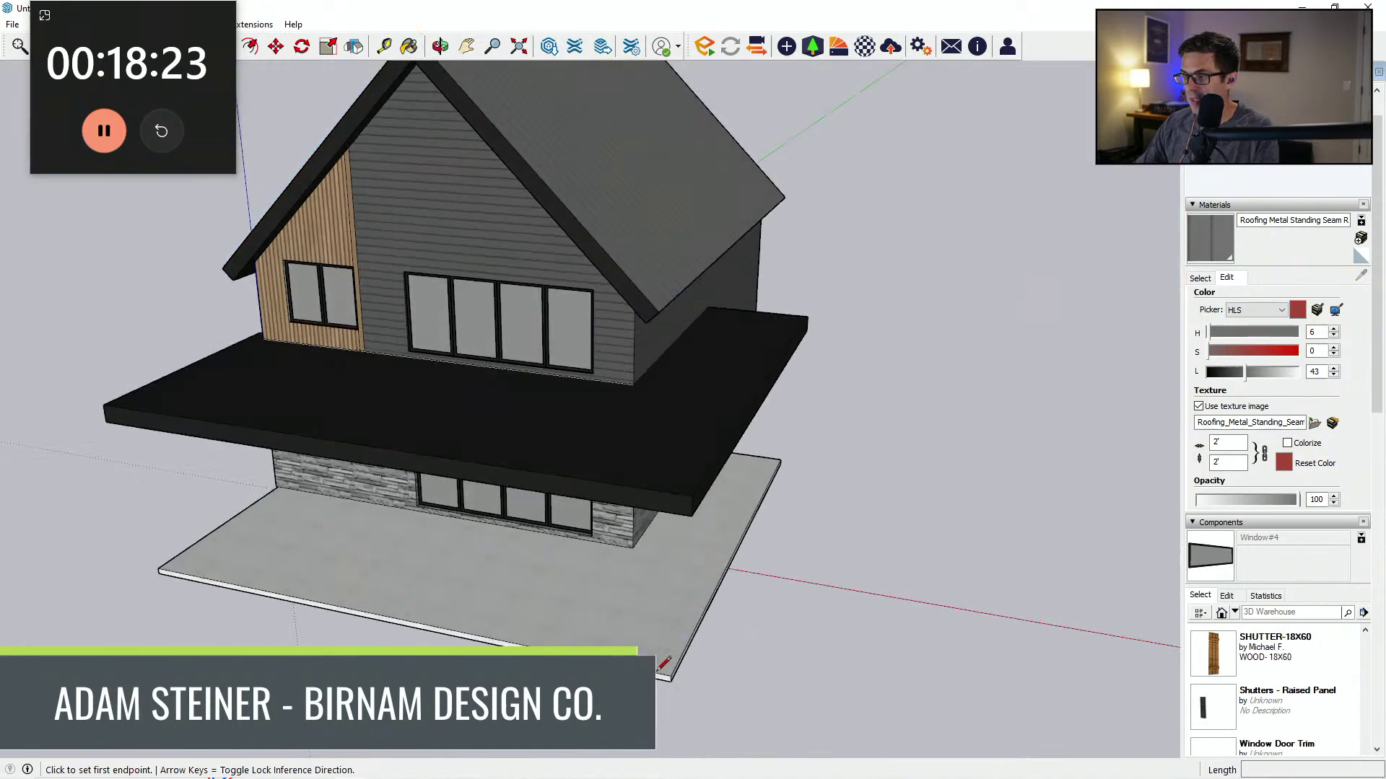
left_click(658, 670)
scroll(658, 670, "down", 3)
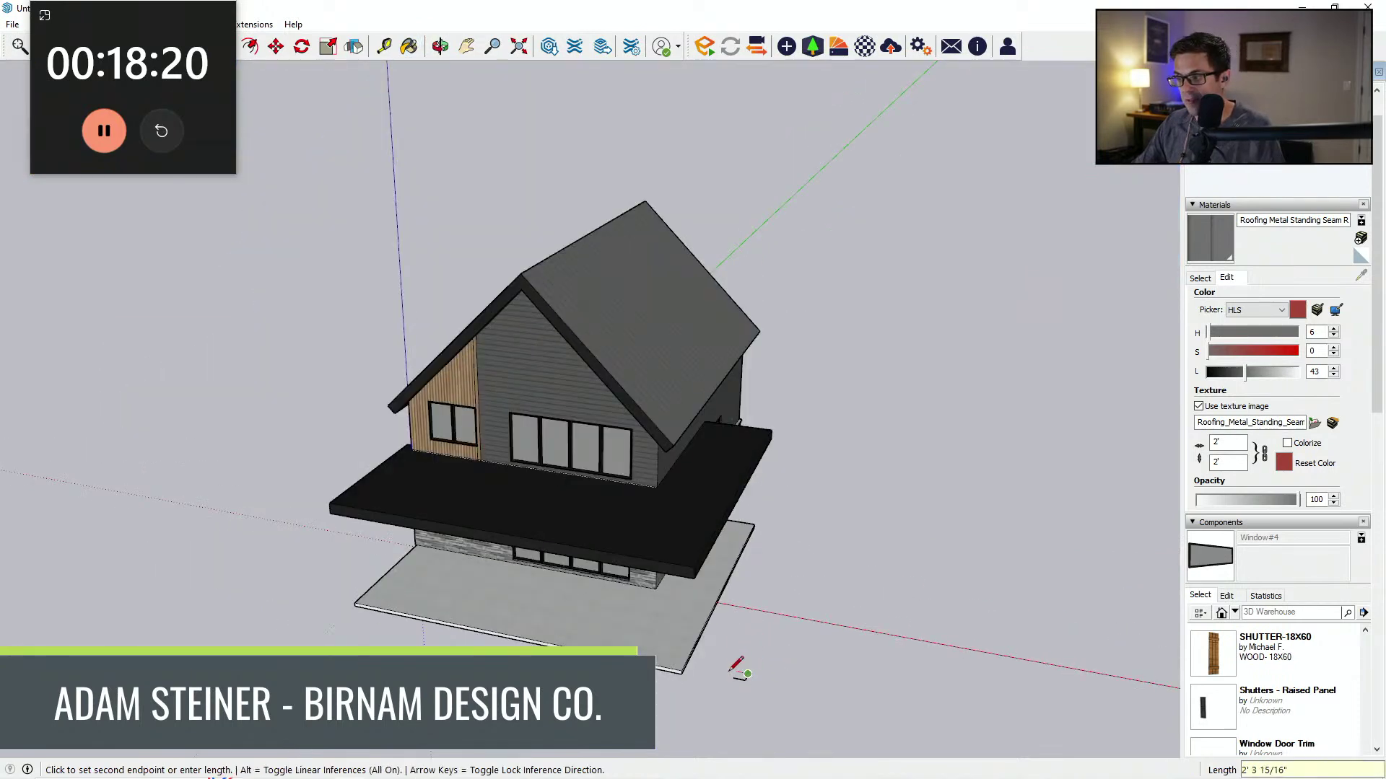
key("Return")
scroll(736, 675, "up", 3)
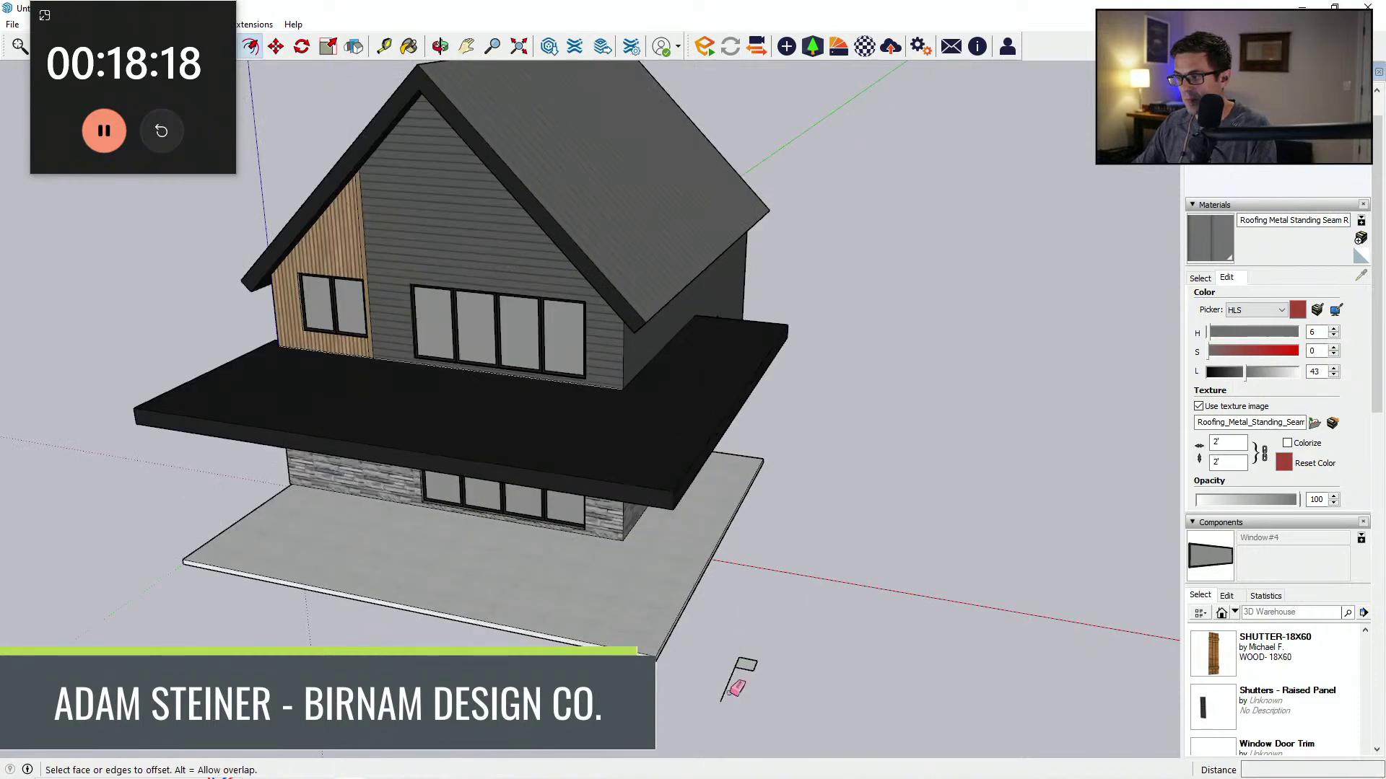
key("e")
middle_click_drag(744, 698, 781, 648)
Step: Make the small post footprint a group and move it onto the slab's front corner
key("space")
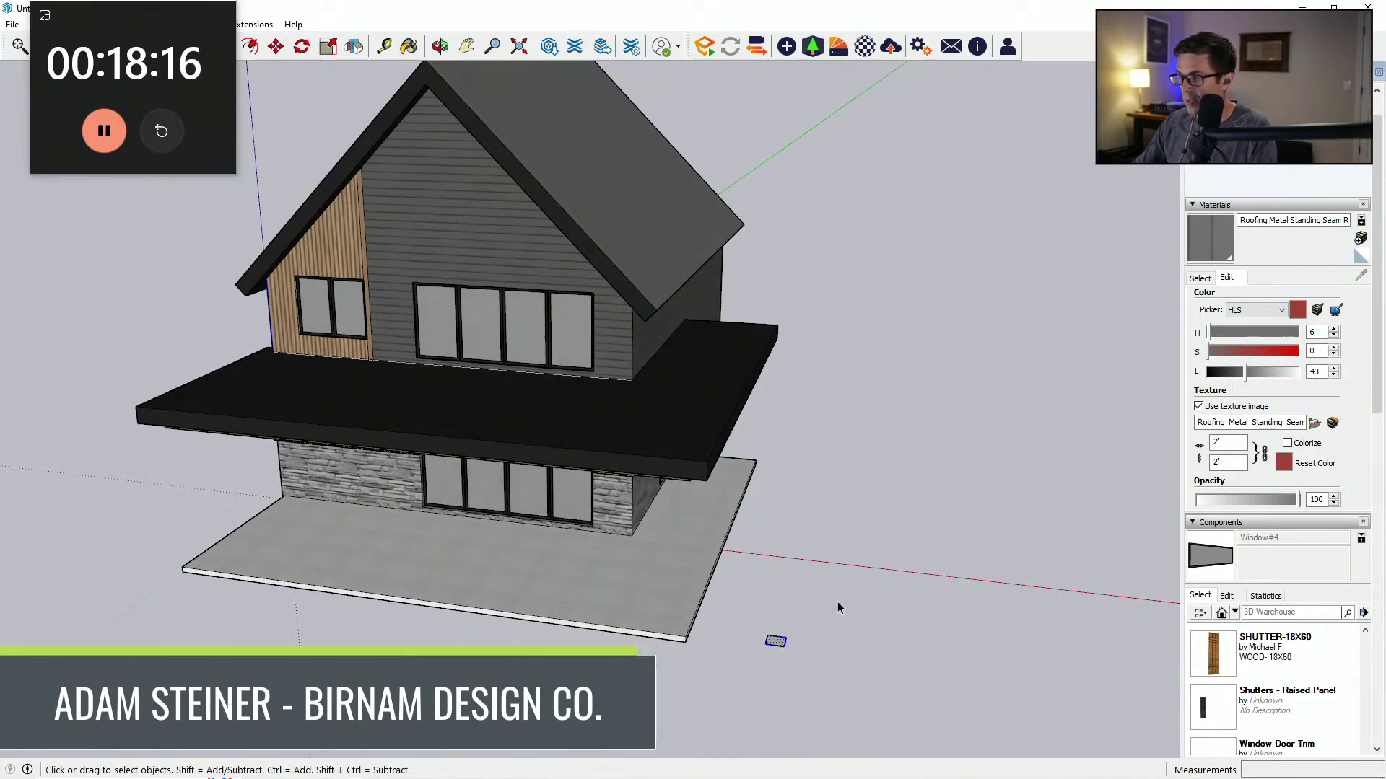
scroll(774, 653, "up", 3)
right_click(773, 649)
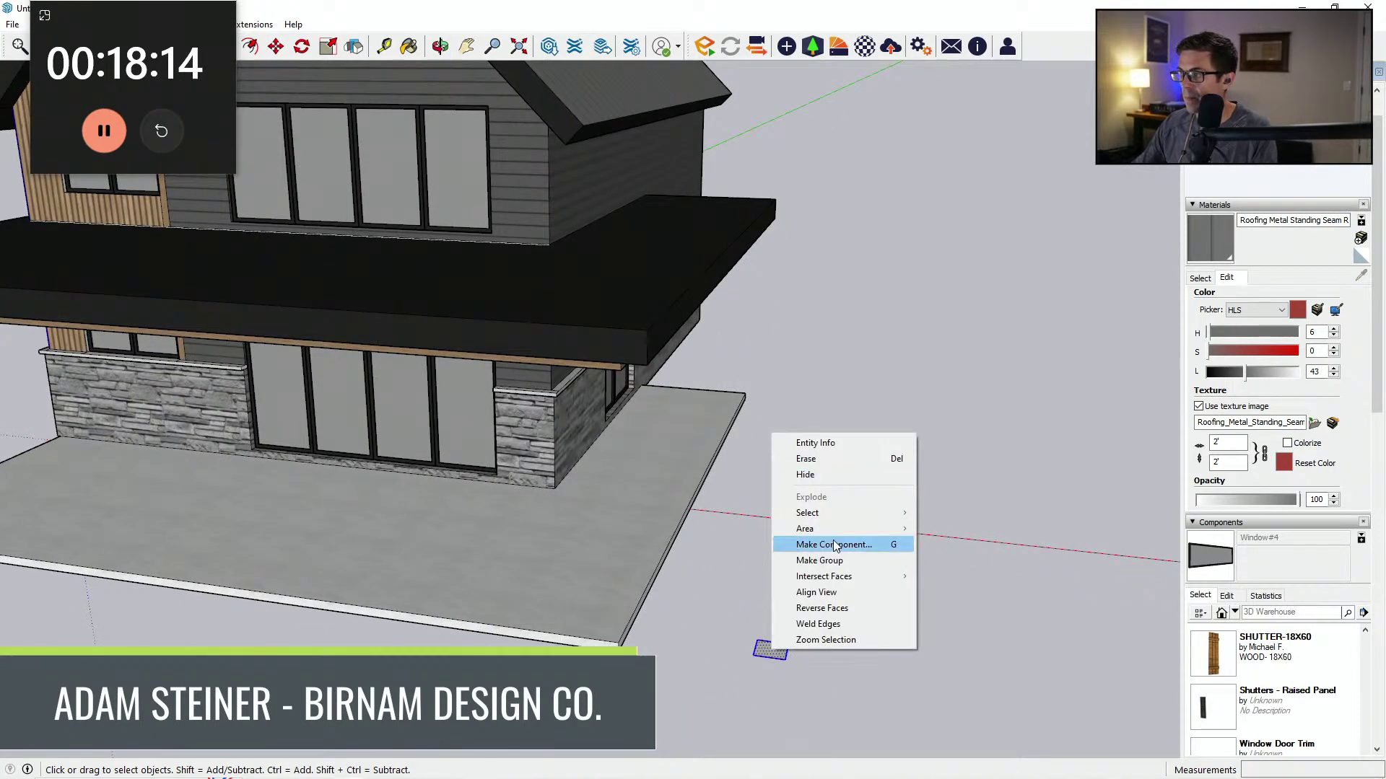
left_click(819, 560)
key("m")
left_click(797, 690)
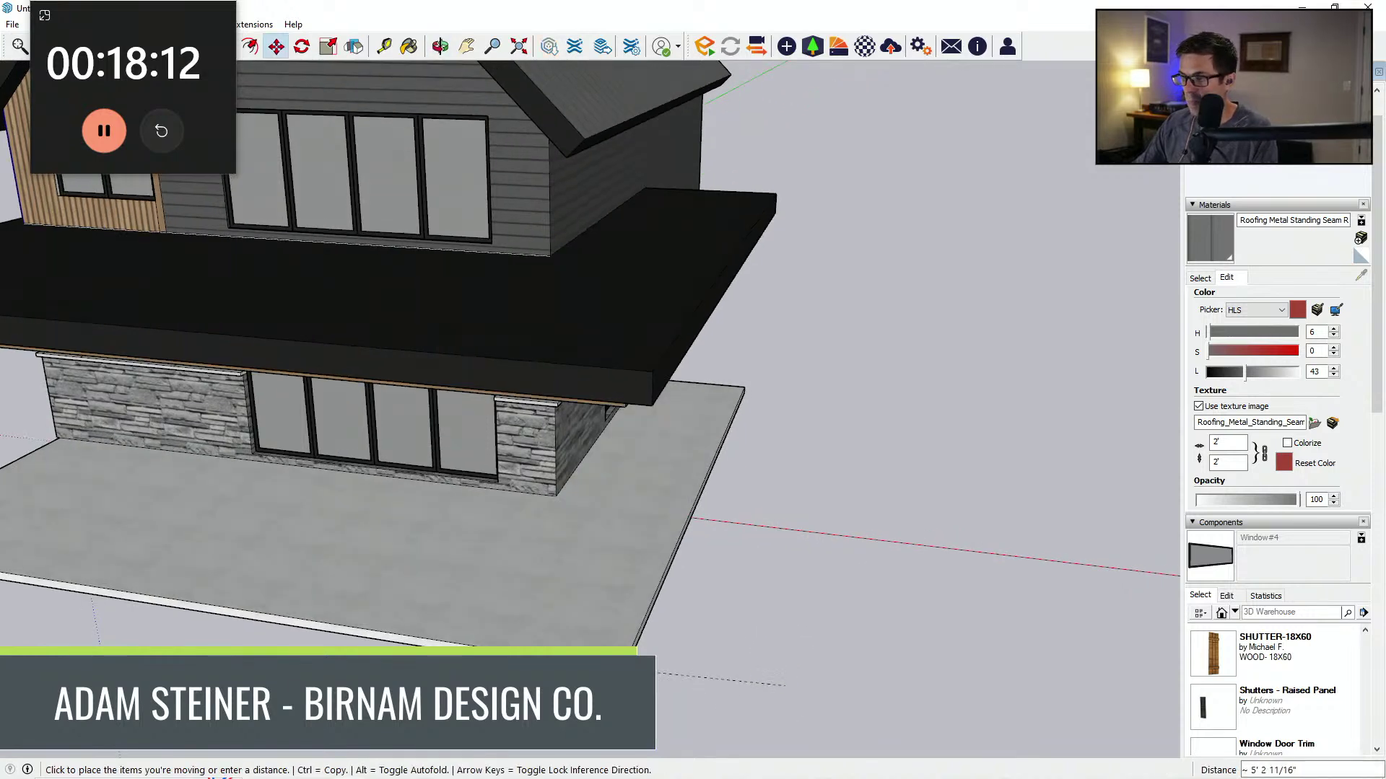
left_click(617, 672)
Step: Push/Pull the footprint inside its group up 8' 11 1/8" to the underside of the porch beam to form a post
key("space")
double_click(619, 687)
scroll(618, 688, "up", 1)
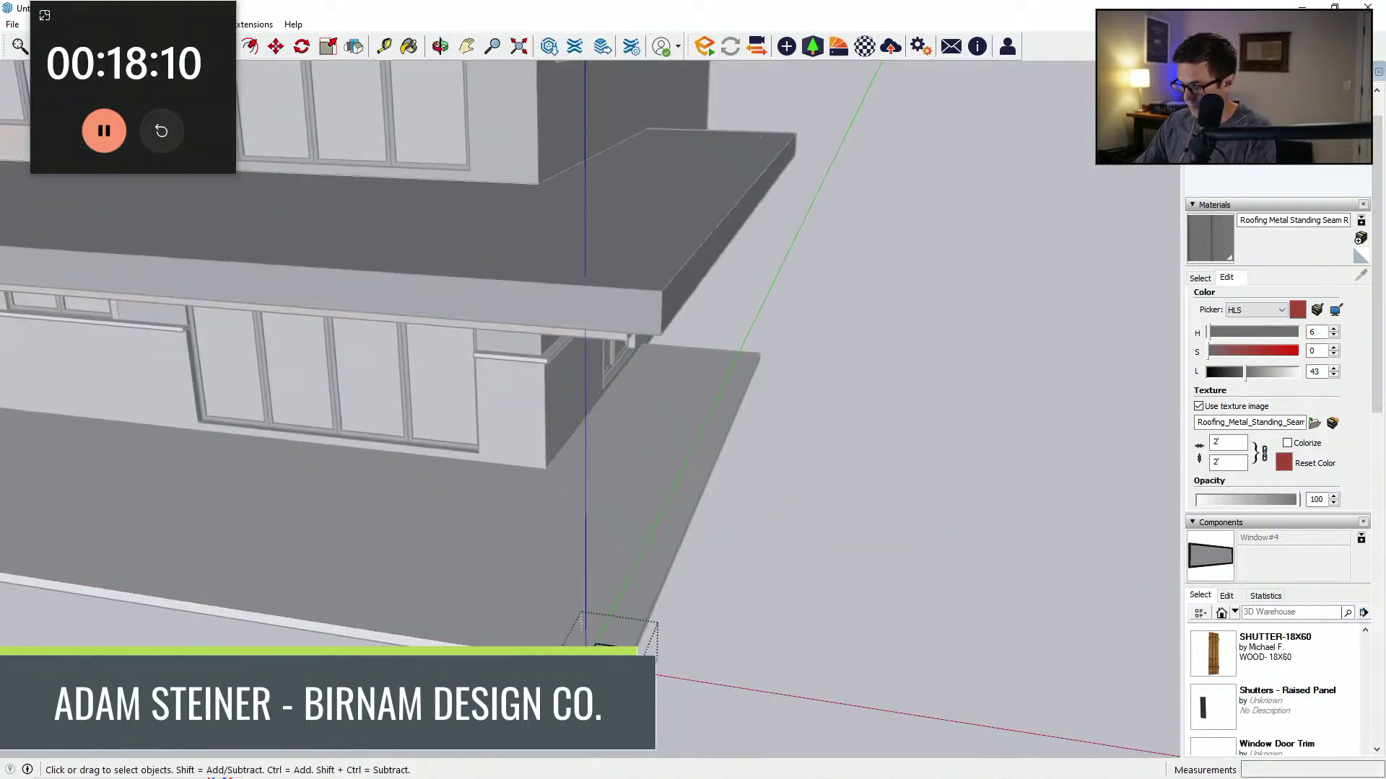
key("p")
left_click(609, 644)
left_click(634, 334)
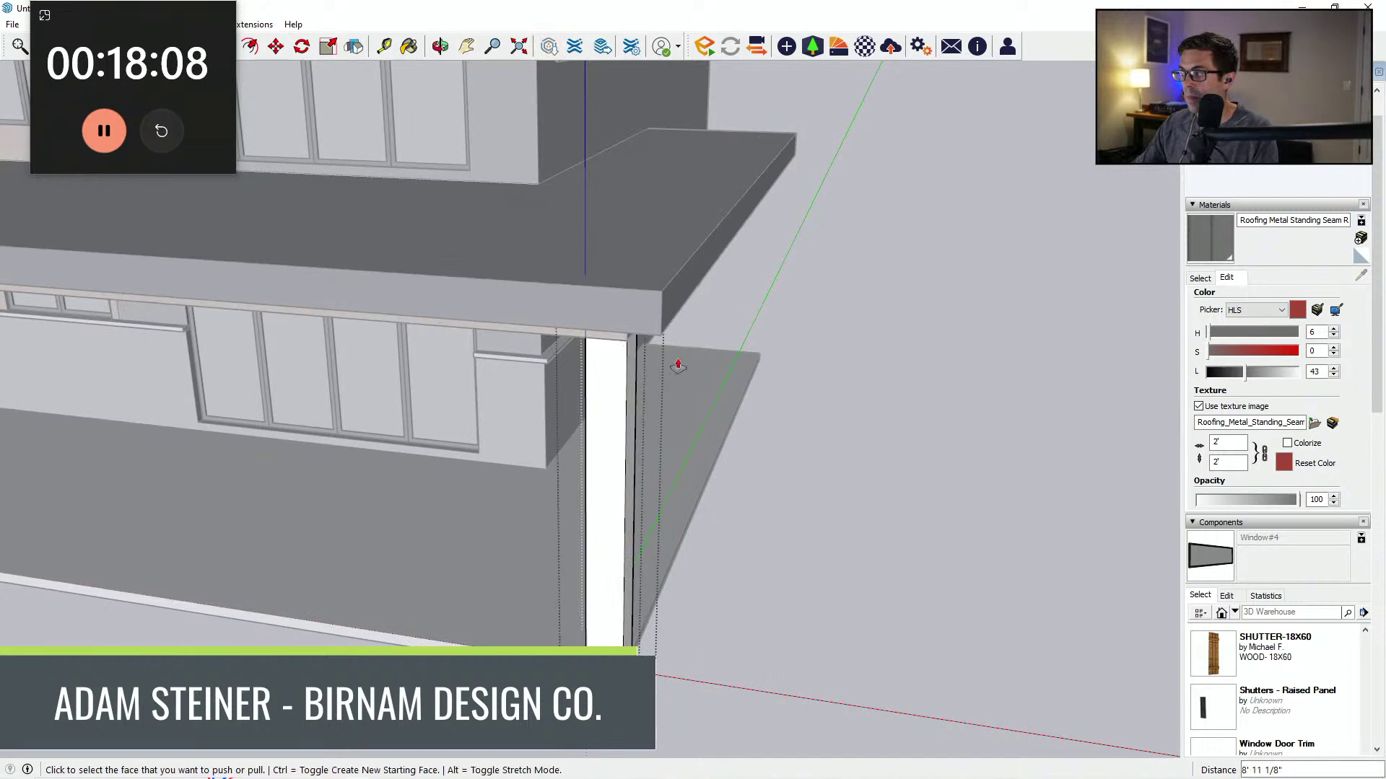
key("space")
Step: Sample the wood siding material from the front gable wall and paint the porch's corner post with it
left_click(1200, 279)
scroll(938, 502, "down", 5)
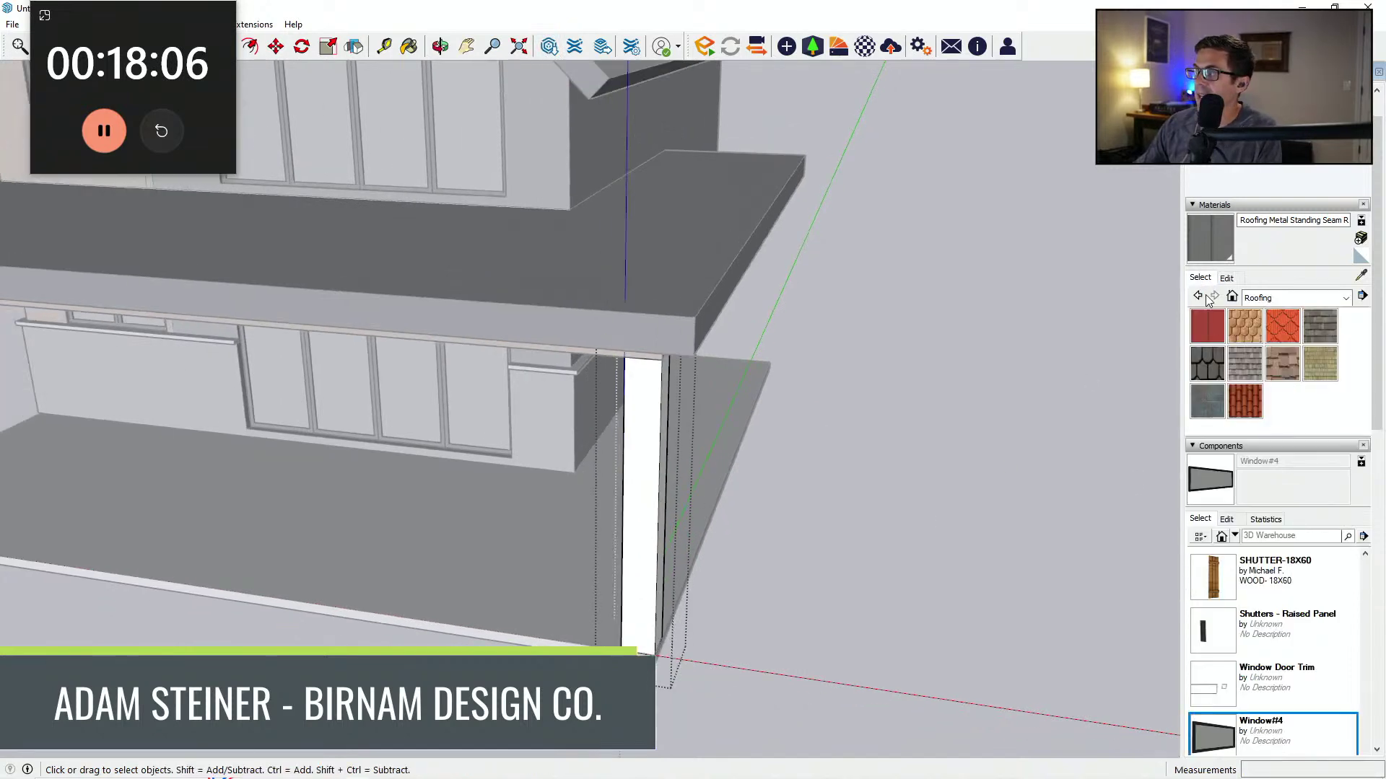
left_click(798, 588)
scroll(577, 281, "down", 2)
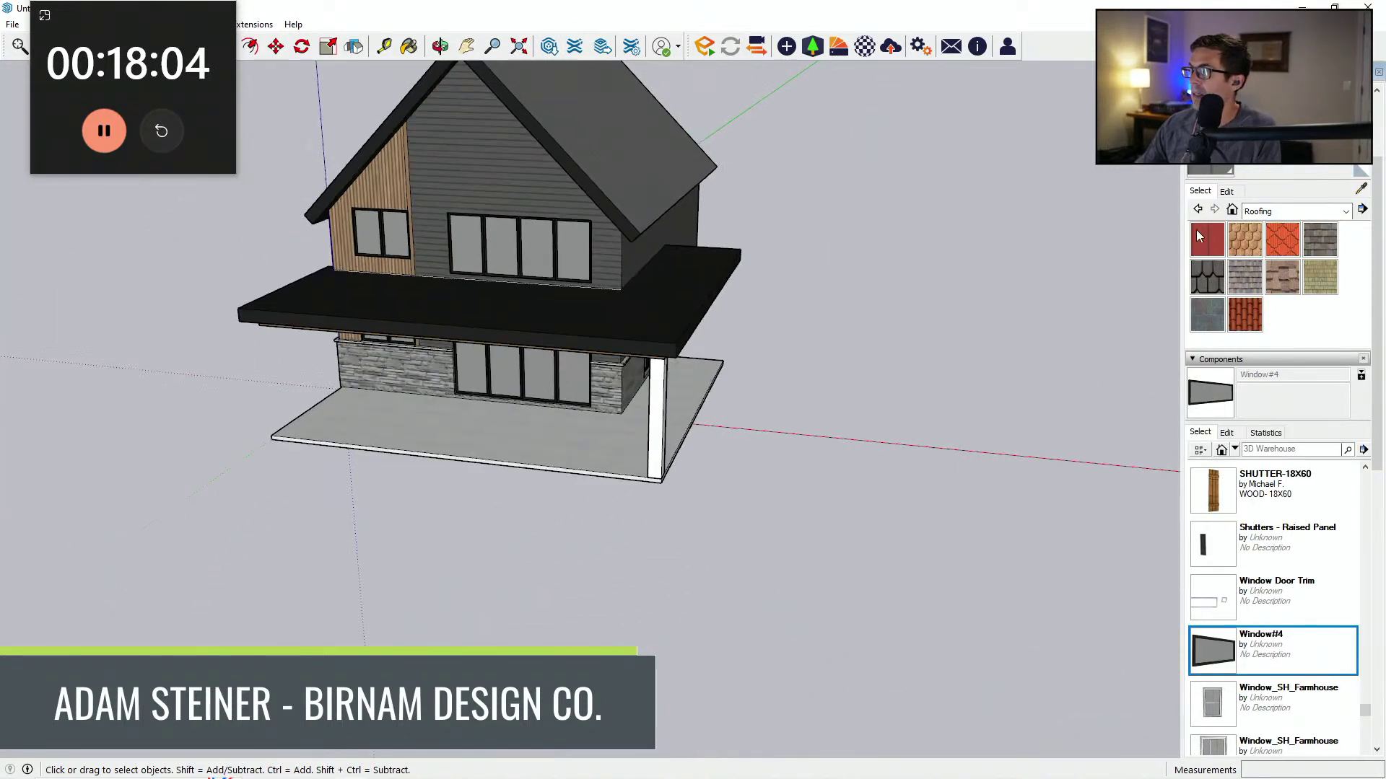
scroll(390, 160, "up", 3)
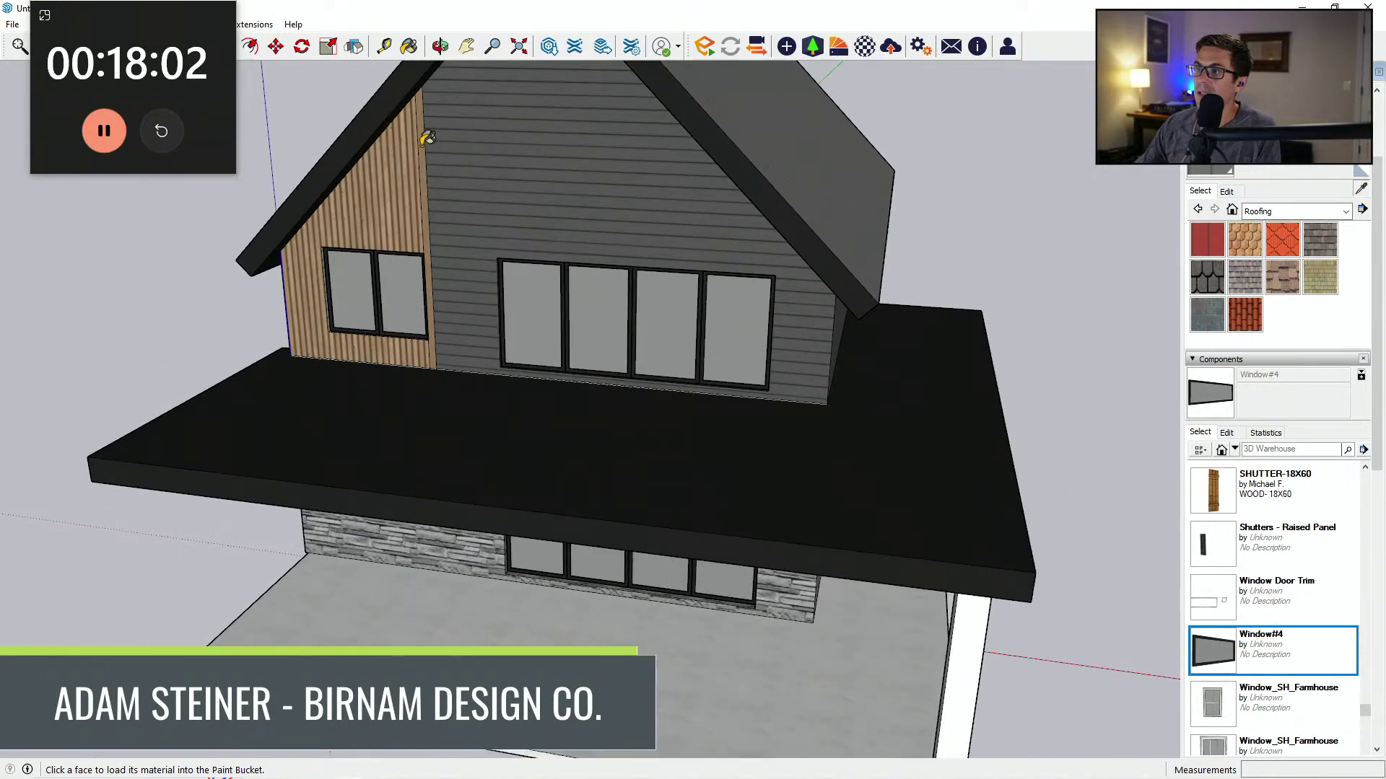
scroll(628, 329, "down", 3)
left_click(848, 570)
key("space")
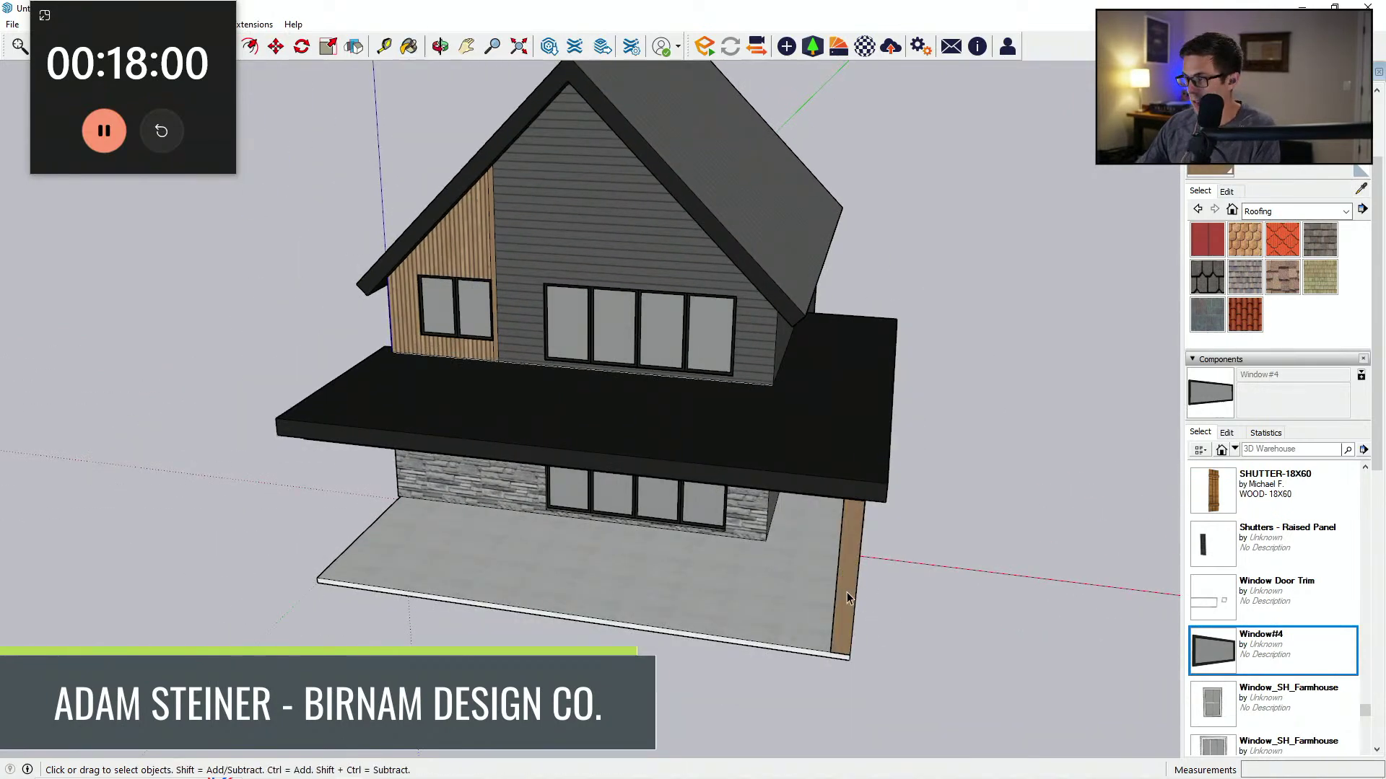
left_click(847, 592)
middle_click_drag(846, 592, 897, 686)
key("m")
key("ctrl")
middle_click_drag(897, 637, 834, 569)
left_click(834, 568)
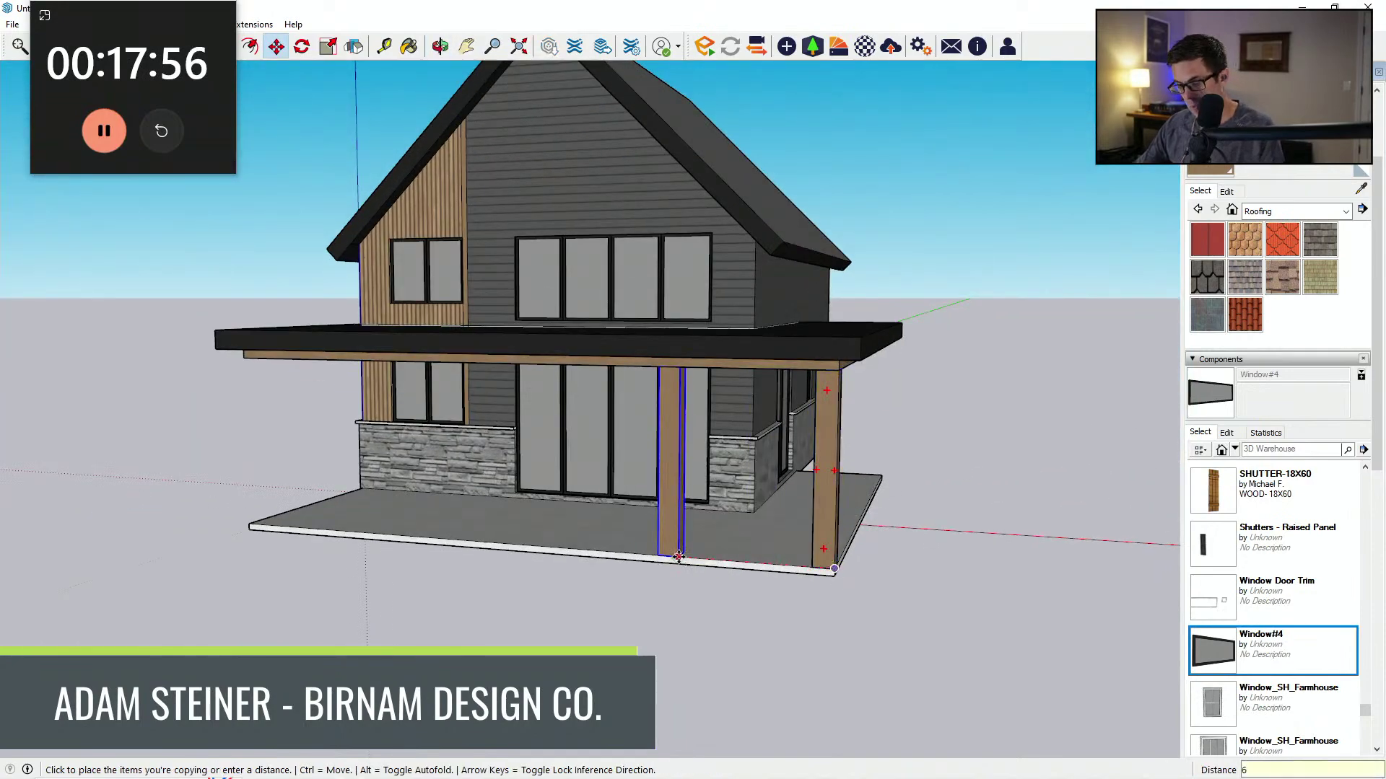
key("Escape")
key("space")
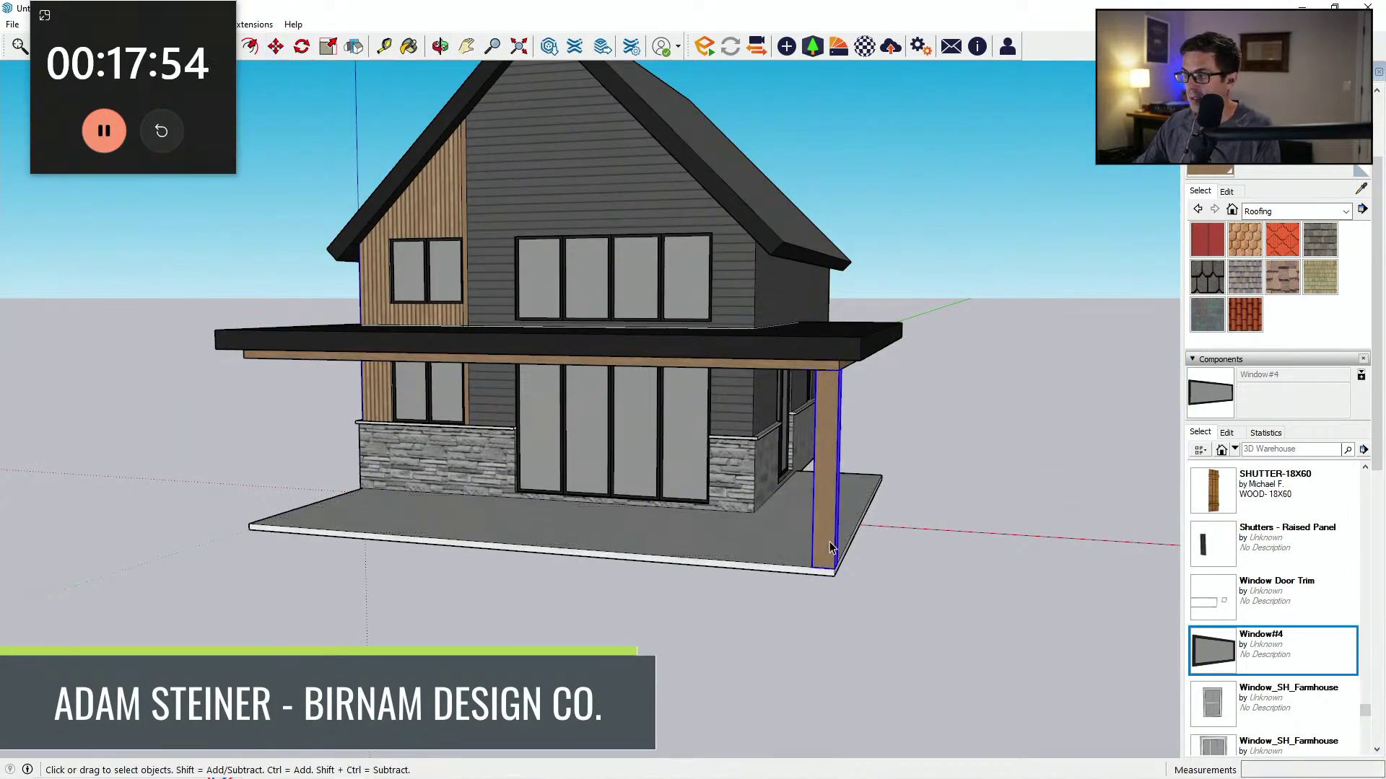
Step: Copy the corner post 7' inward along the slab's front edge
middle_click_drag(830, 547, 835, 633)
key("m")
key("ctrl")
left_click(816, 559)
type("7'")
key("Return")
Step: Copy the second front post to the slab's opposite front corner and align it with that corner
key("space")
left_click(655, 613)
left_click(795, 610)
key("m")
key("ctrl")
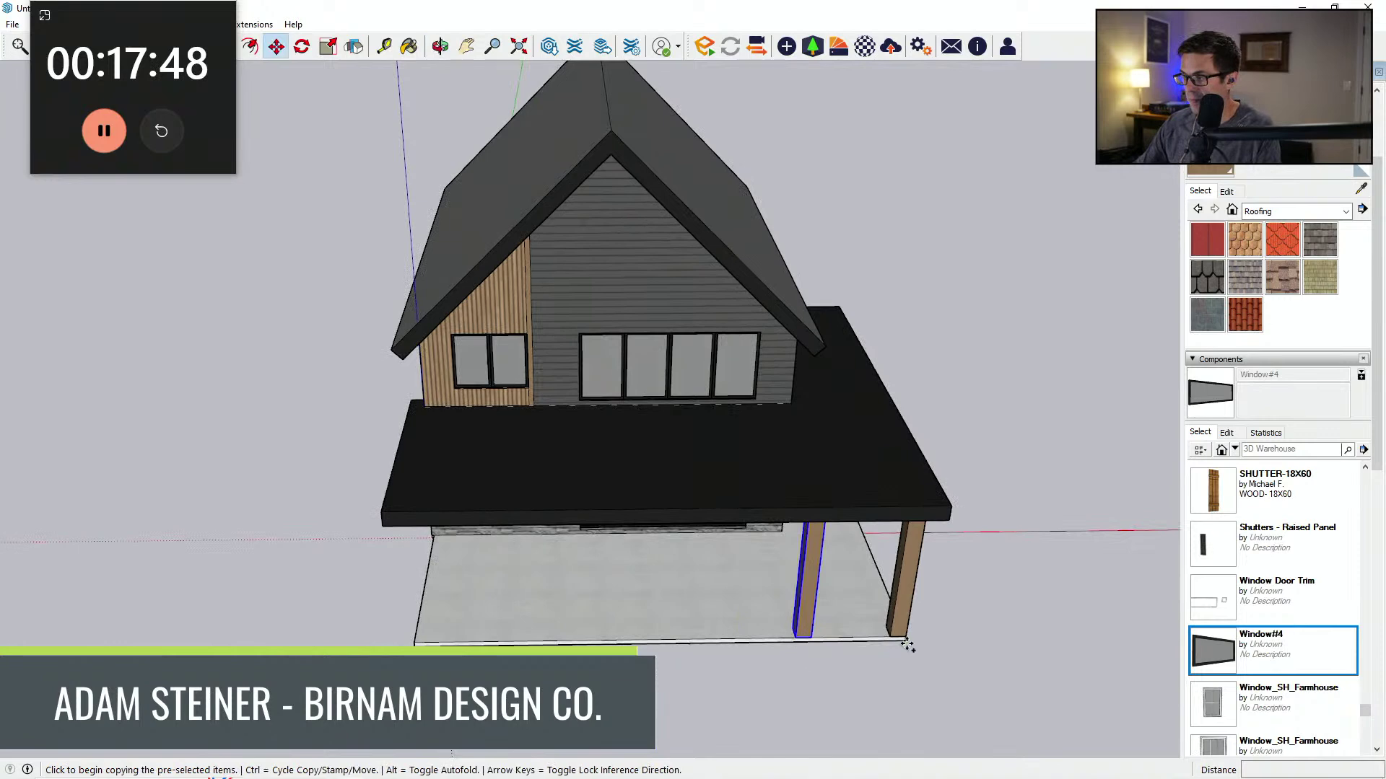
left_click(908, 635)
left_click(437, 639)
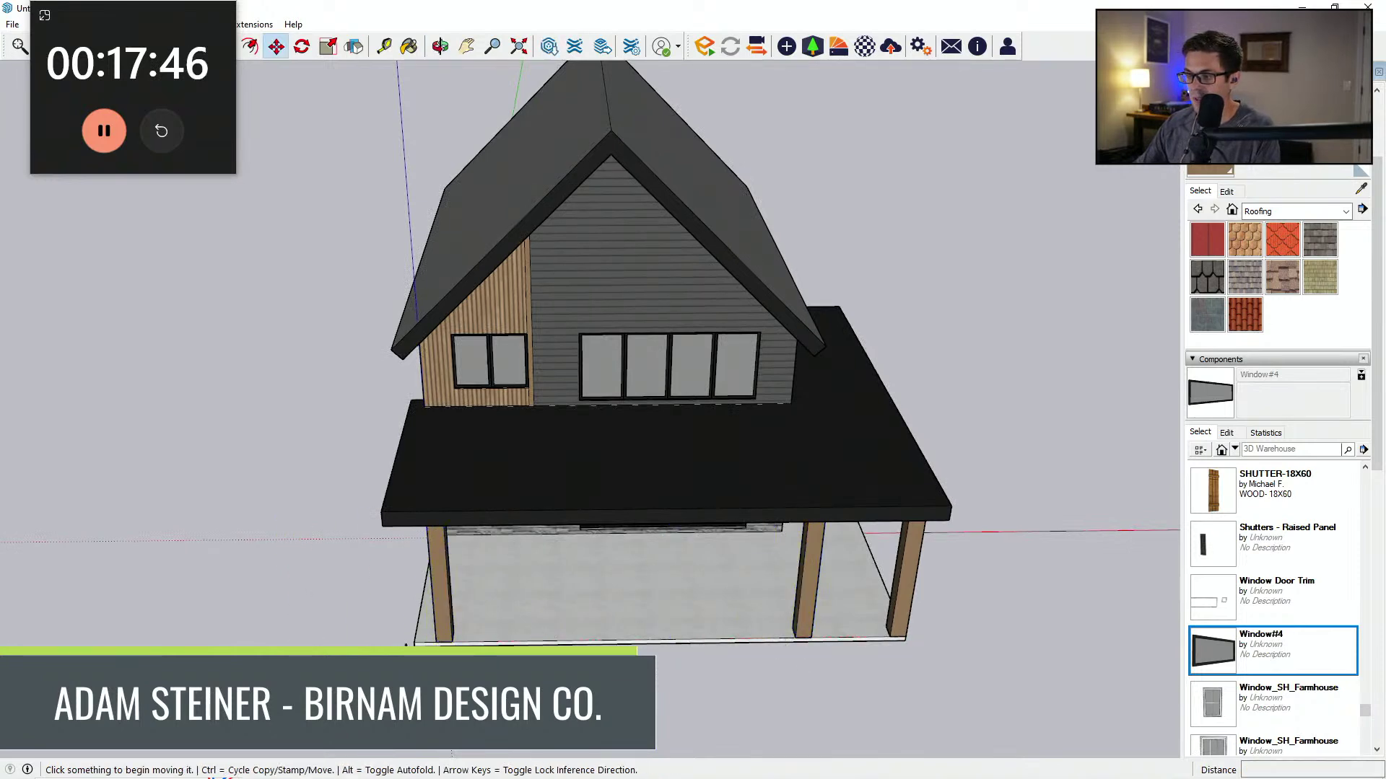
scroll(441, 638, "up", 2)
left_click(454, 638)
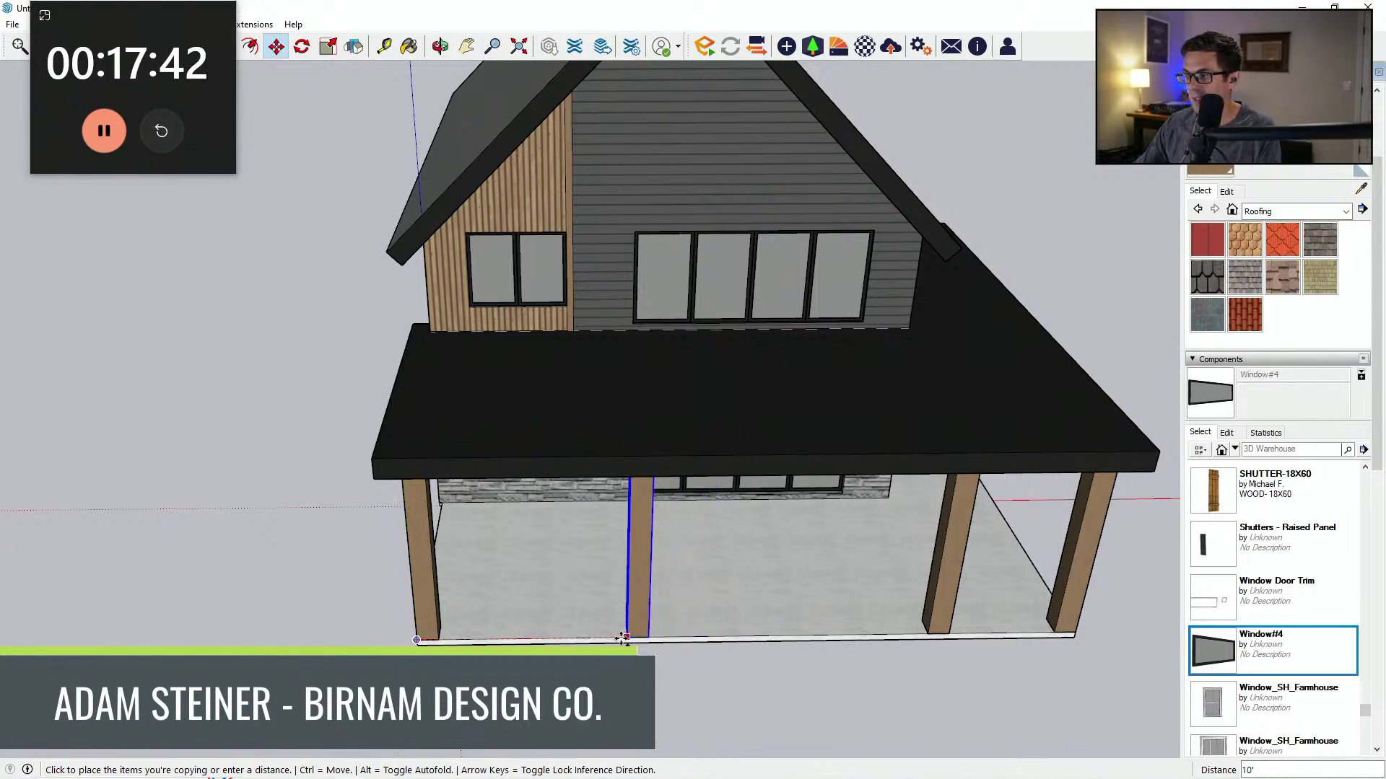
scroll(607, 639, "down", 2)
key("Escape")
middle_click_drag(841, 656, 781, 542)
scroll(823, 484, "down", 1)
scroll(626, 557, "down", 1)
middle_click_drag(447, 550, 702, 600)
scroll(619, 531, "up", 2)
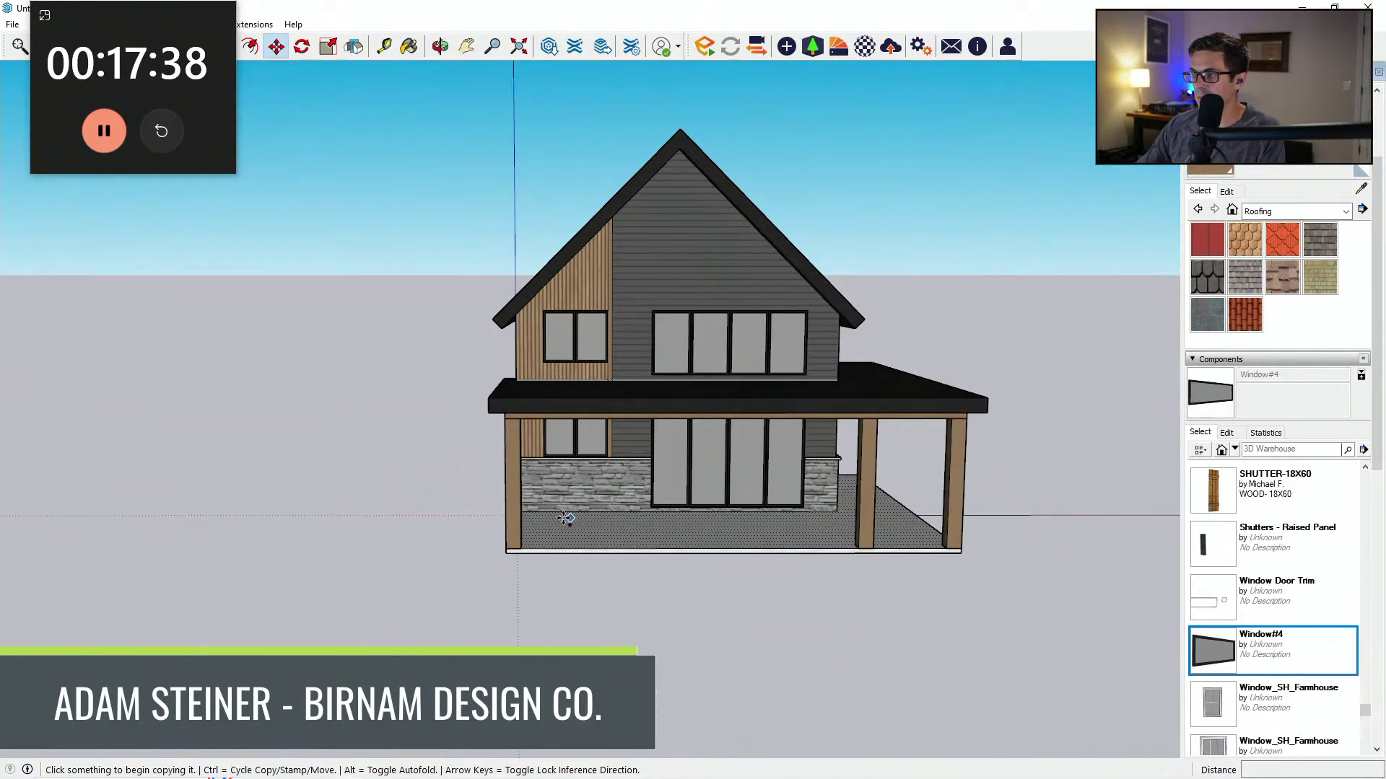
Step: Copy the post at the wood-siding end inward along the slab's front edge to add another front post
key("space")
middle_click_drag(519, 532, 557, 573)
key("m")
key("ctrl")
left_click(563, 555)
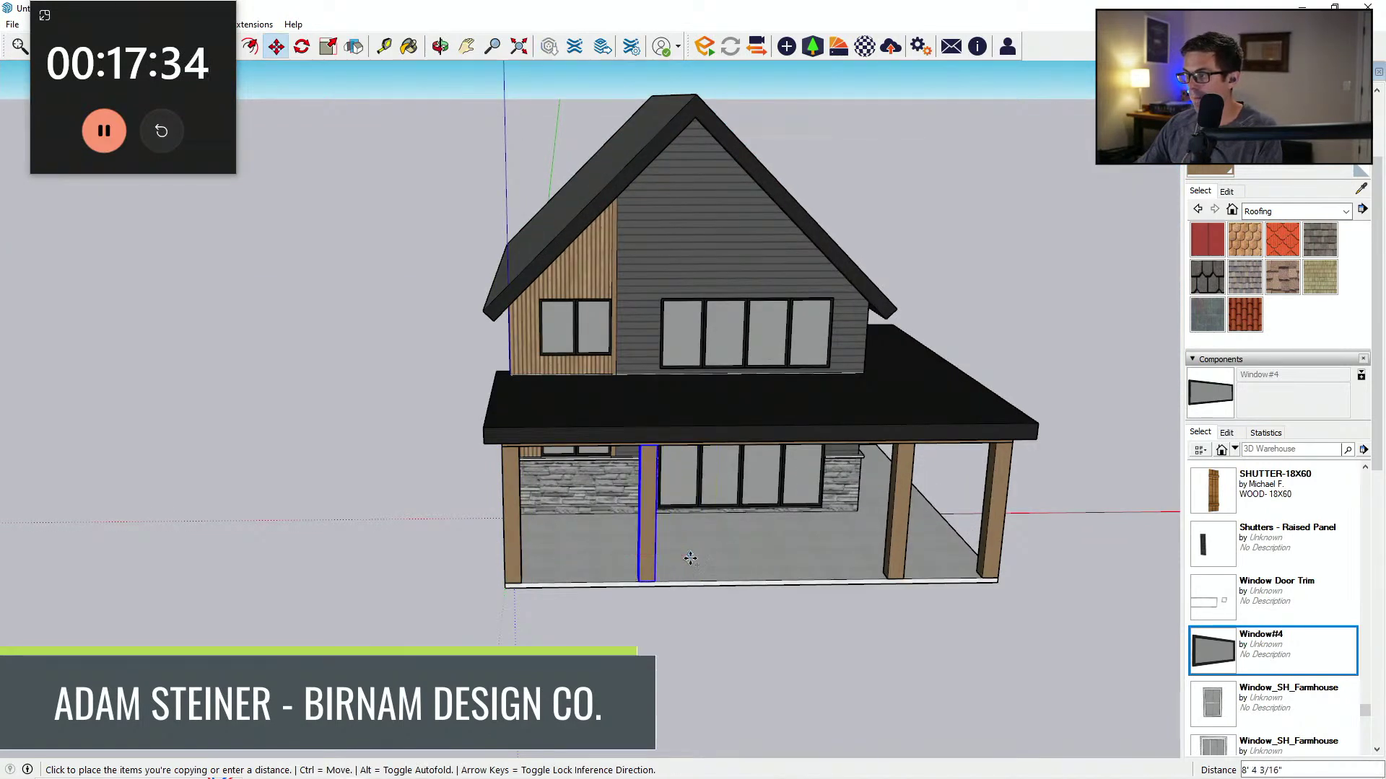
key("ctrl")
Step: Copy the first corner post 12' along the slab's side edge, and copy that side post on to the slab's rear corner
middle_click_drag(691, 558, 717, 667)
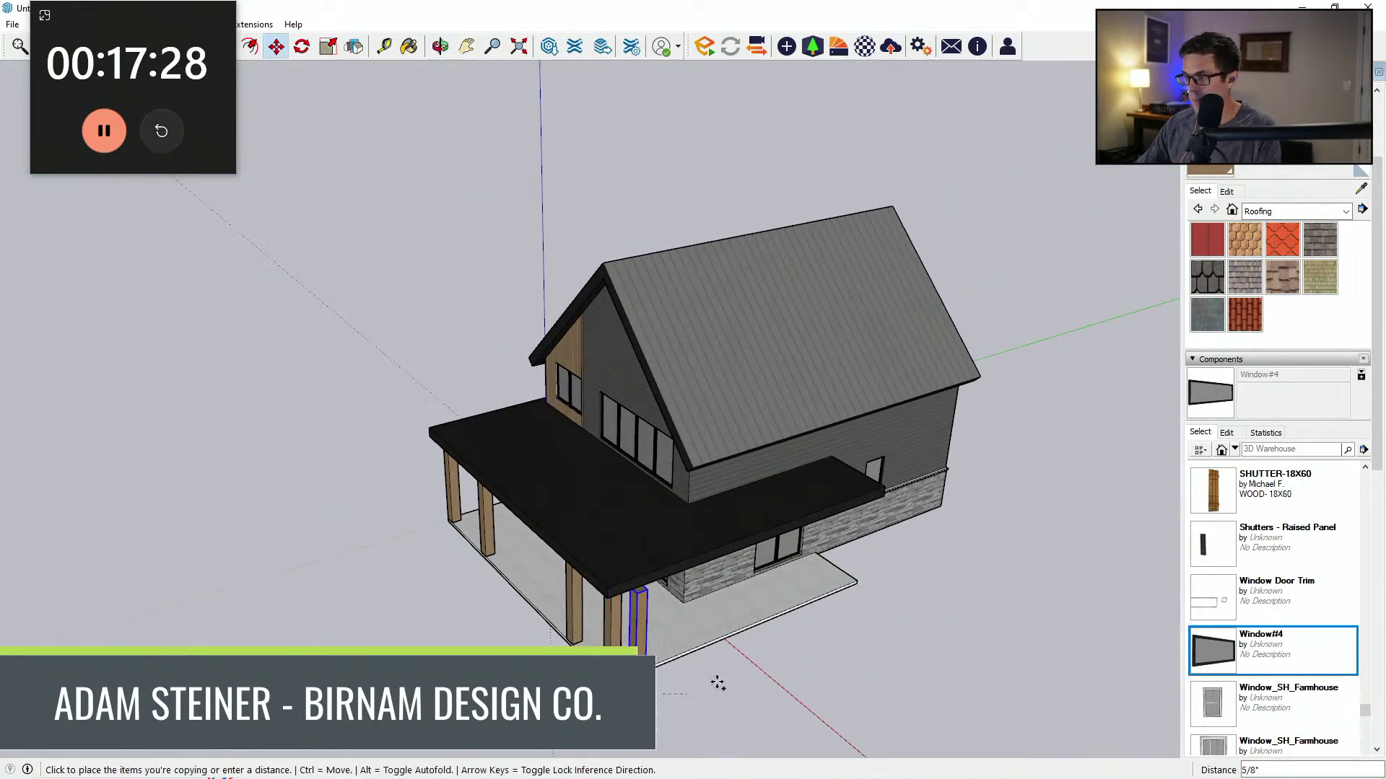
key("Return")
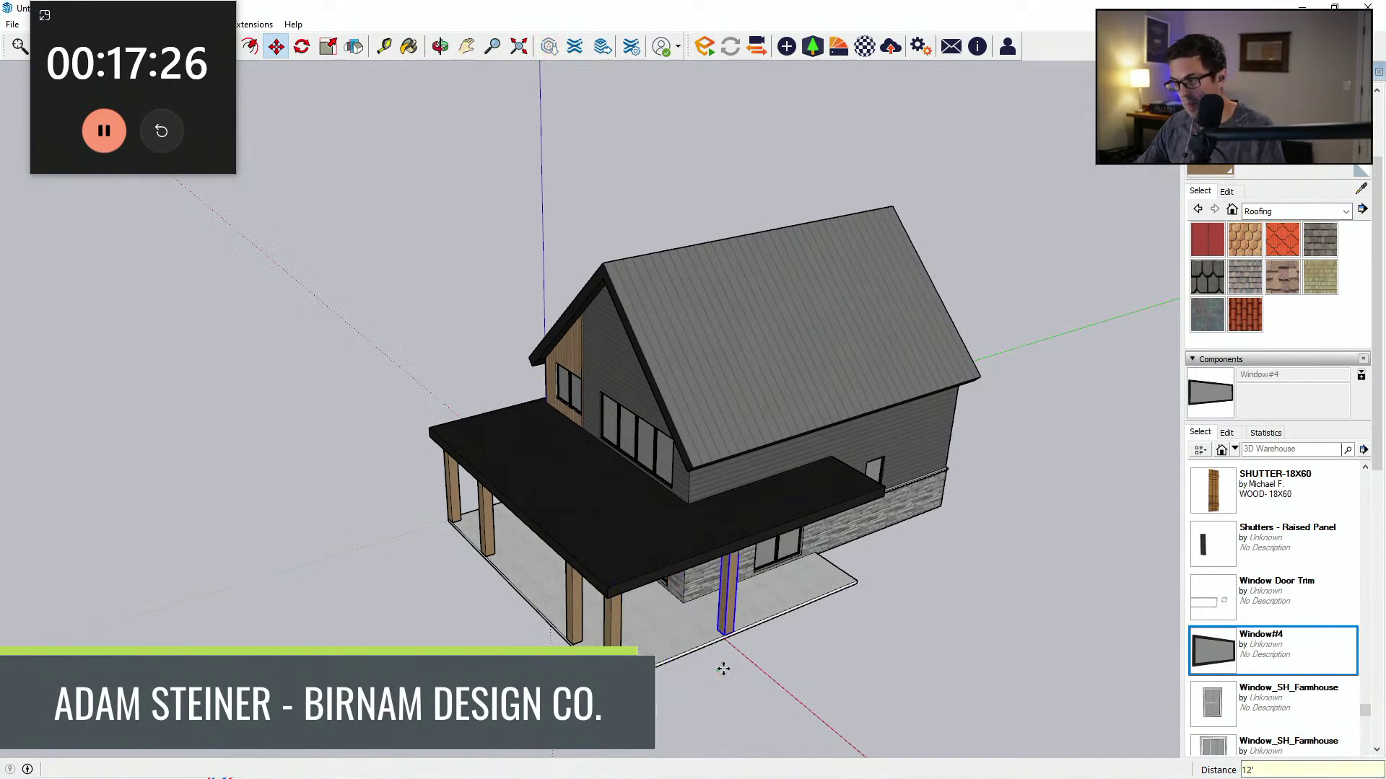
middle_click_drag(724, 671, 710, 645)
key("space")
key("m")
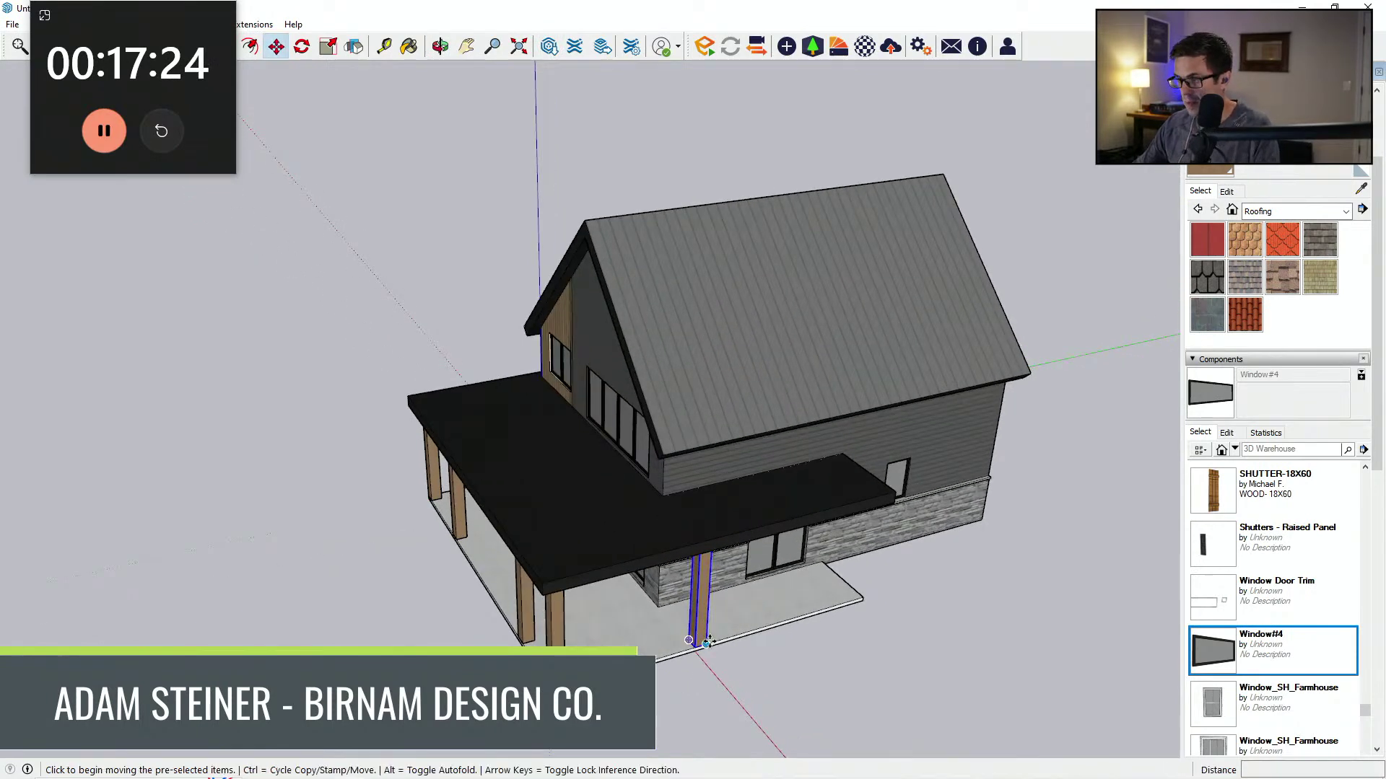
key("ctrl")
left_click(706, 642)
left_click(865, 597)
middle_click_drag(809, 622, 837, 634)
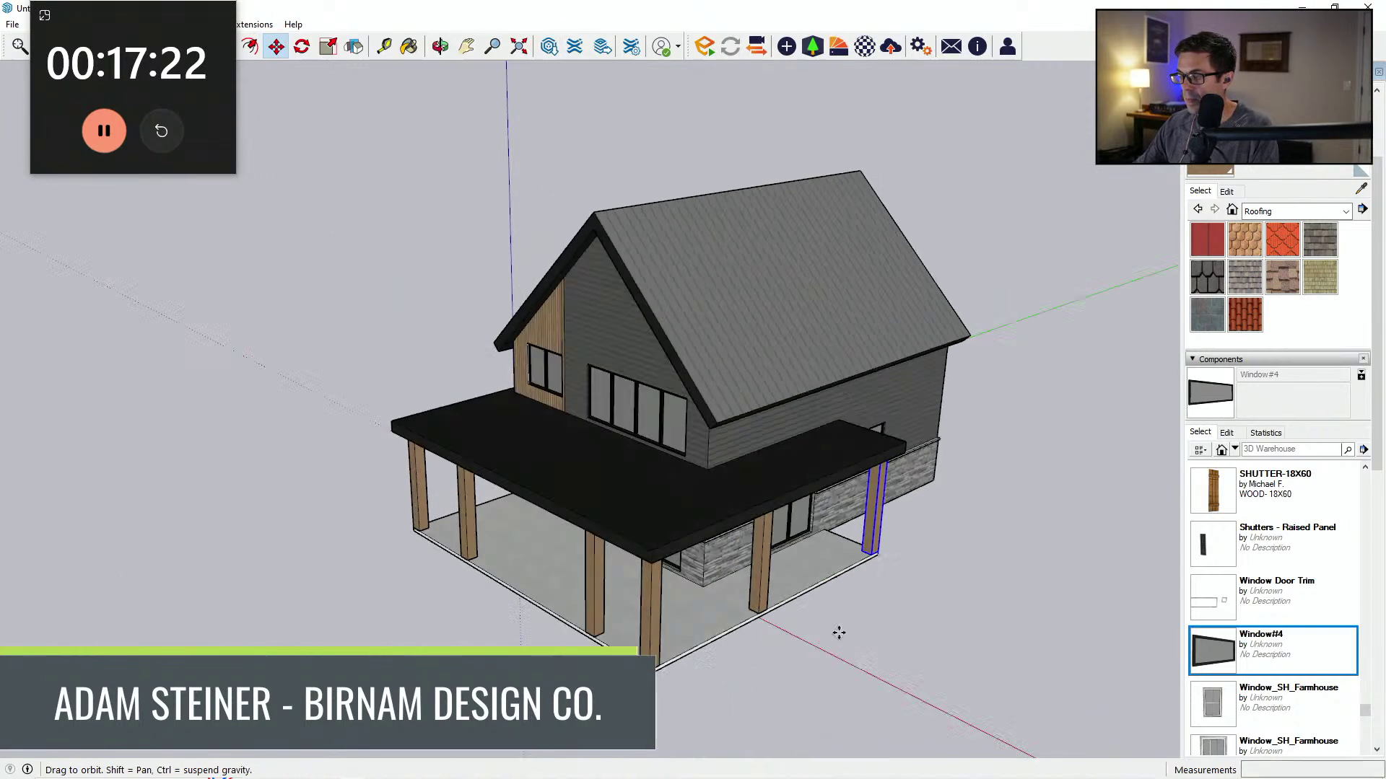
key("space")
left_click(838, 635)
Step: Examine the house and its wraparound porch from several angles and distances
scroll(840, 578, "down", 4)
middle_click_drag(841, 570, 863, 420)
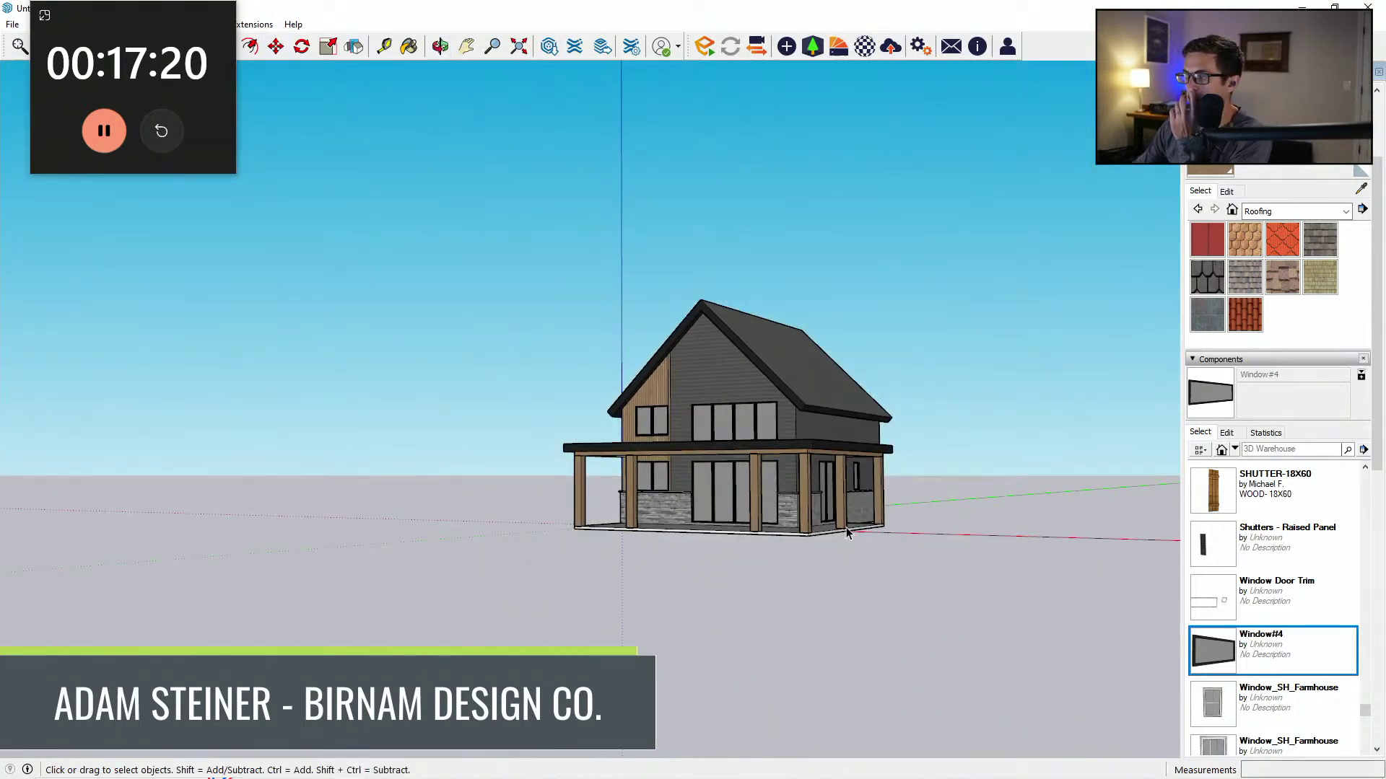
scroll(710, 511, "up", 2)
middle_click_drag(713, 560, 743, 572)
middle_click_drag(915, 526, 985, 567)
scroll(167, 452, "down", 2)
middle_click_drag(172, 459, 311, 616)
left_click_drag(328, 636, 1019, 105)
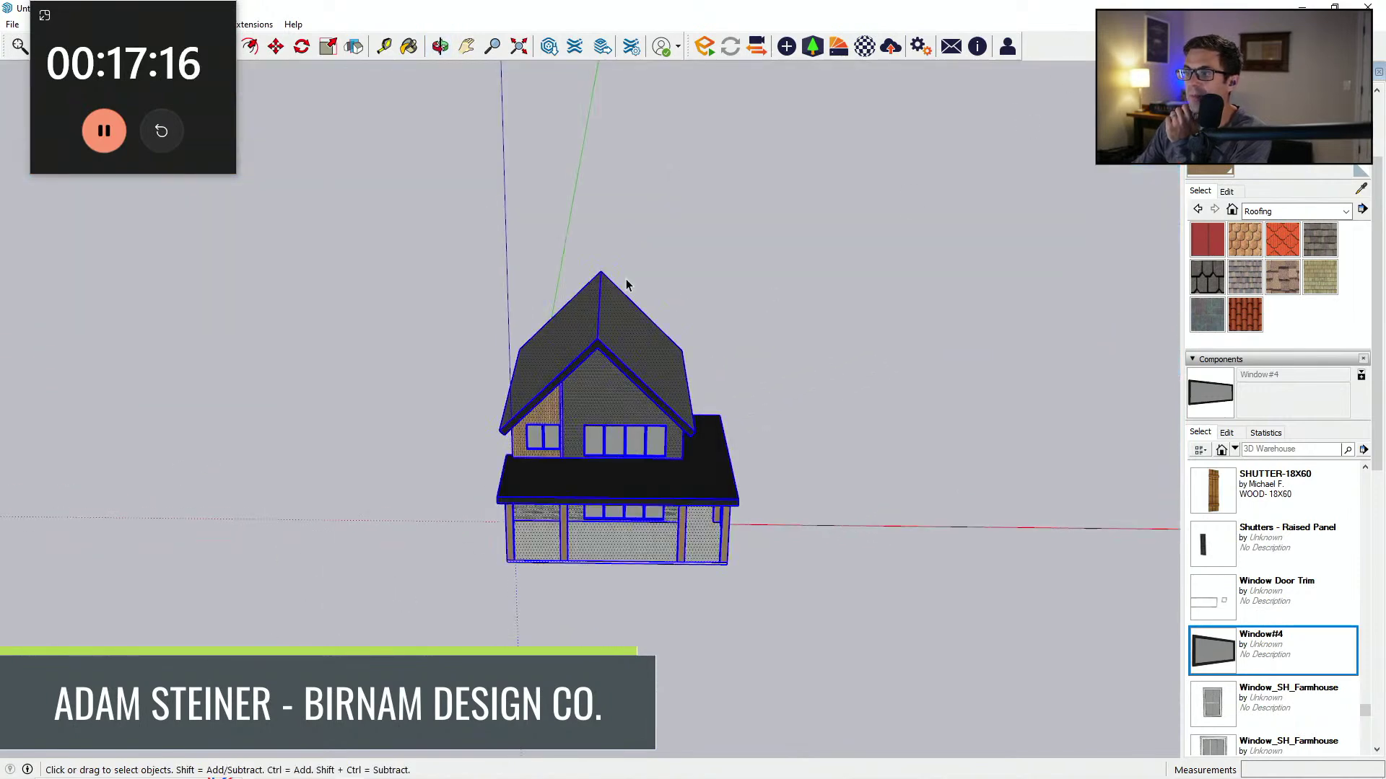
left_click(297, 193)
Step: Save the model as IG Person Cabin in the VRBO Property folder under Projects, 000 - 60 Minute Floor Plans
left_click_drag(192, 18, 170, 105)
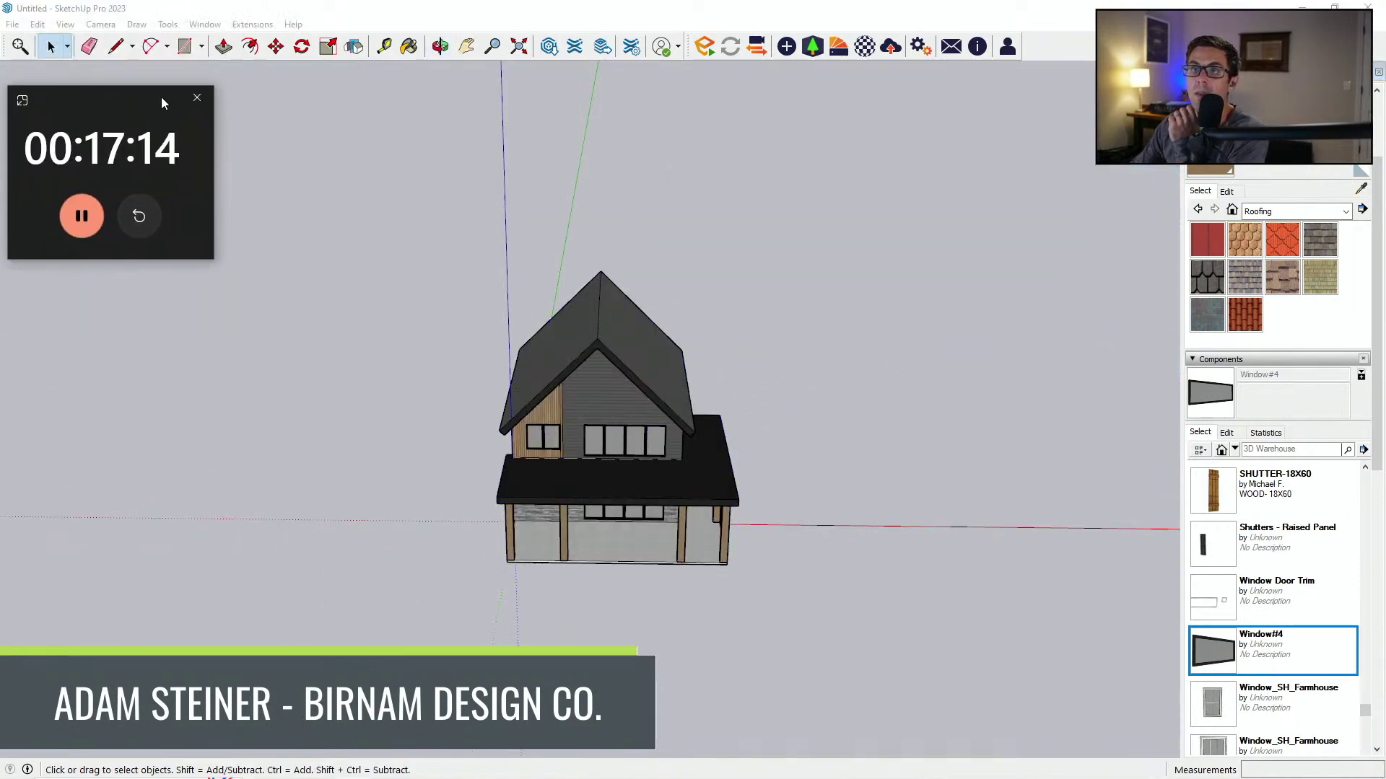
left_click(13, 24)
mouse_move(38, 23)
left_click_drag(68, 97, 329, 146)
left_click(13, 24)
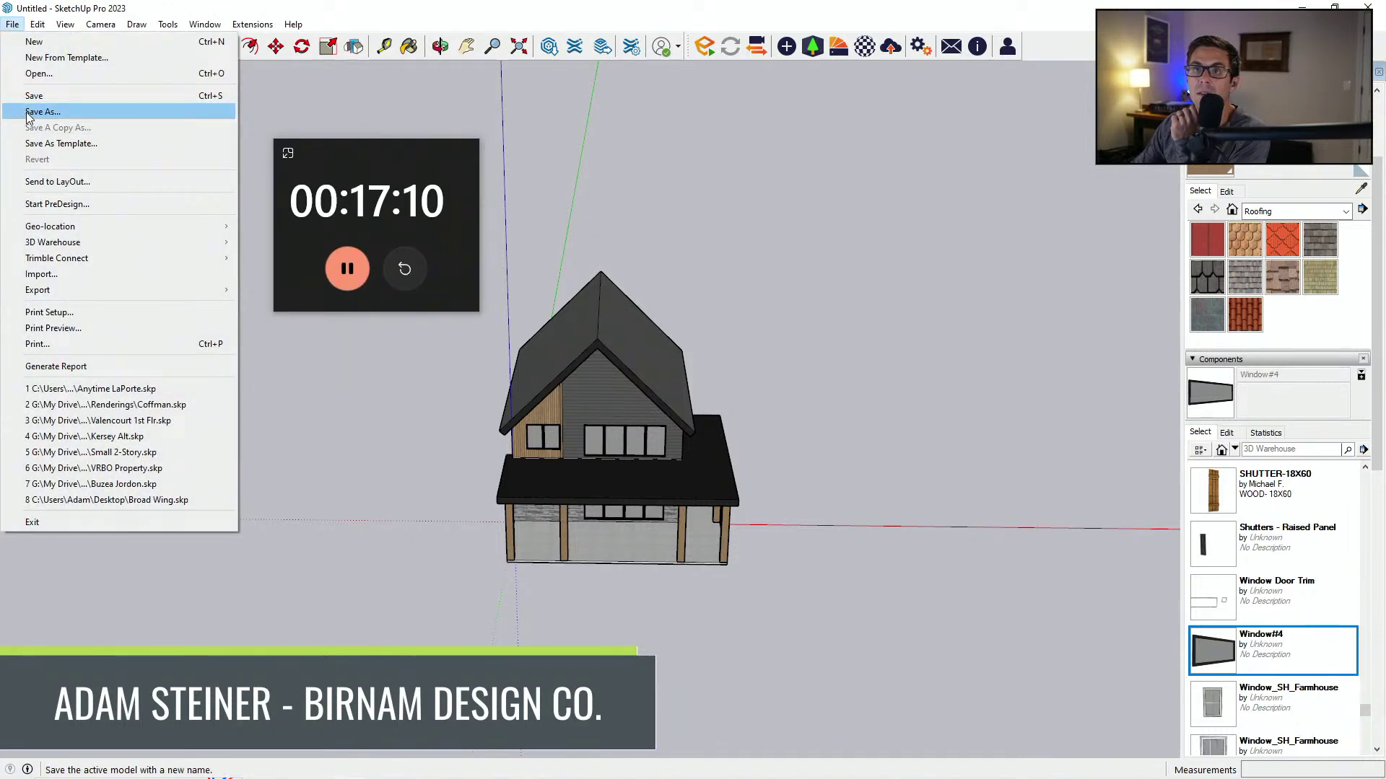
left_click(43, 111)
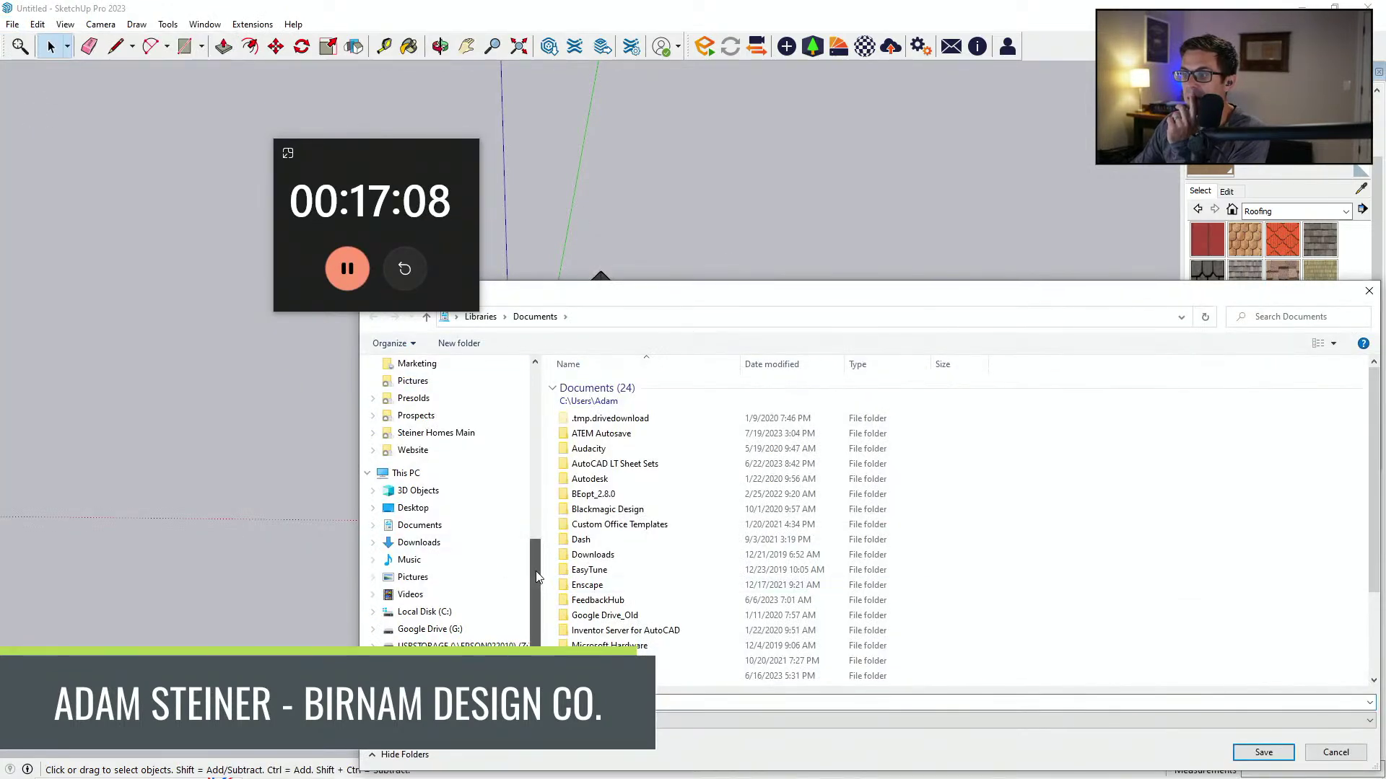
scroll(535, 571, "up", 10)
left_click(431, 451)
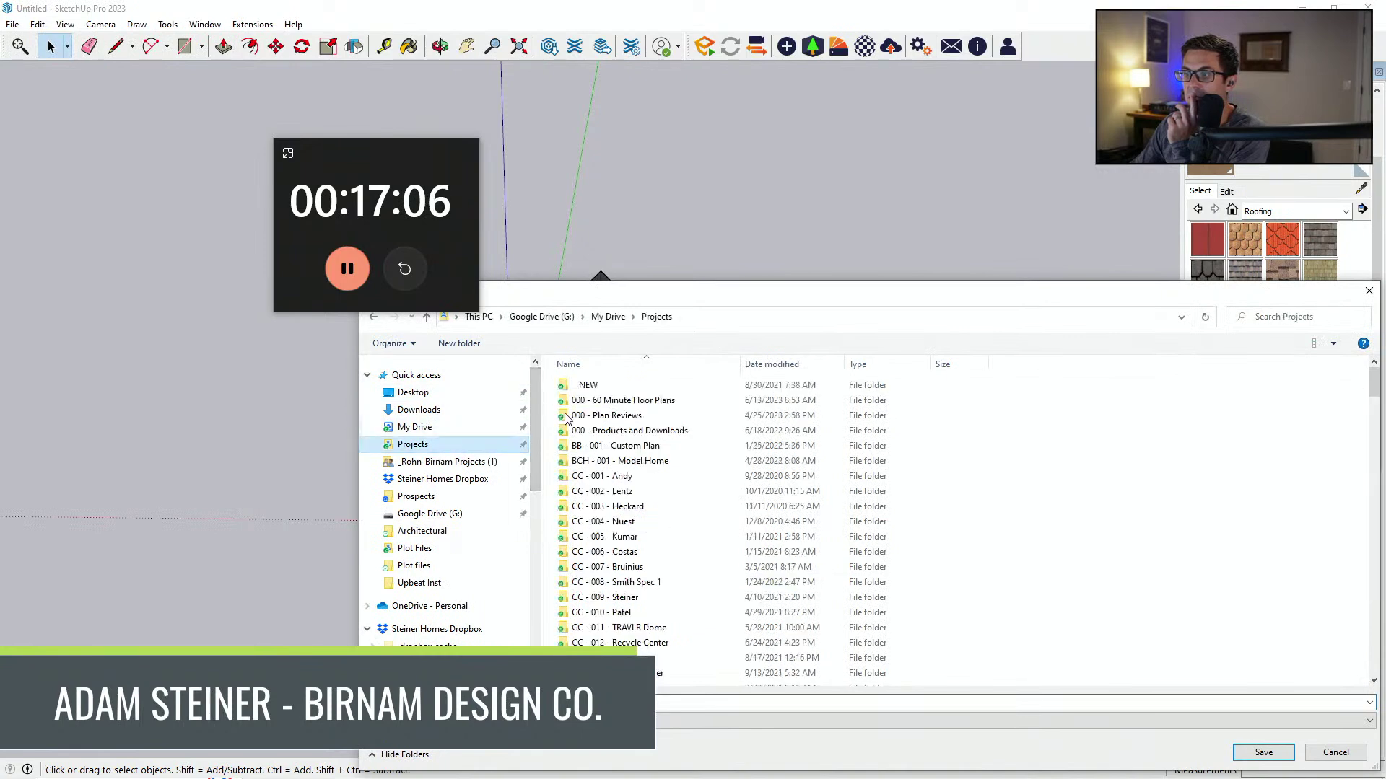
double_click(619, 401)
double_click(599, 522)
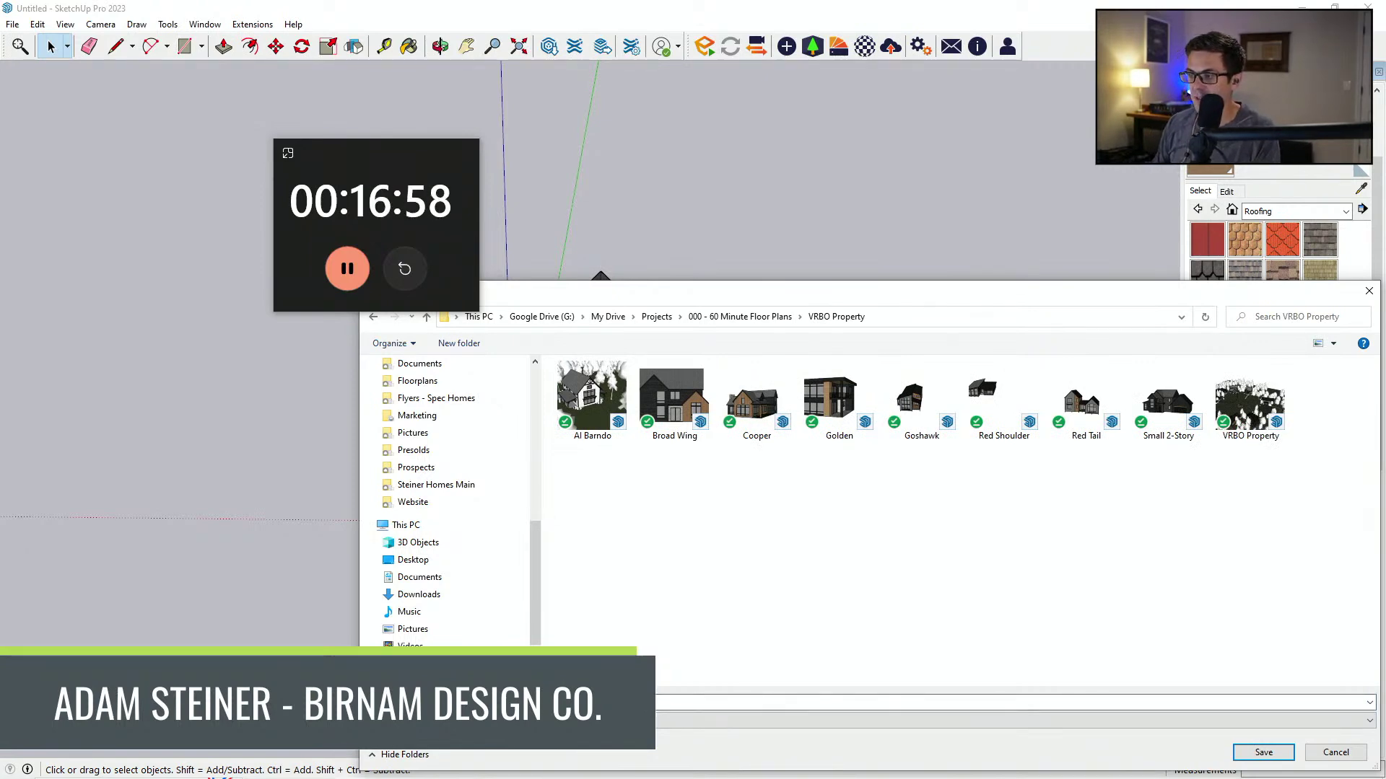
key("Return")
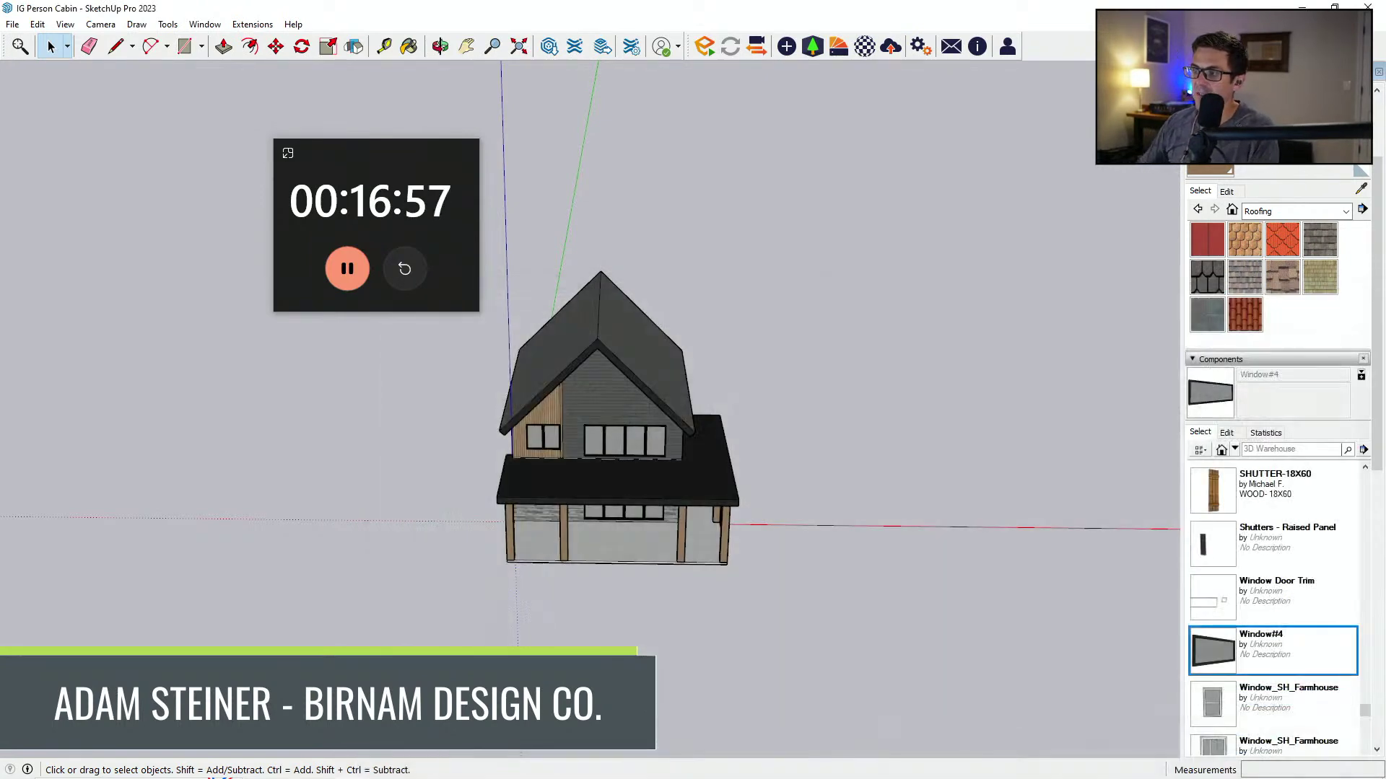
Step: Open the VRBO Property model and place the timer clear of the site
left_click(11, 25)
left_click(46, 76)
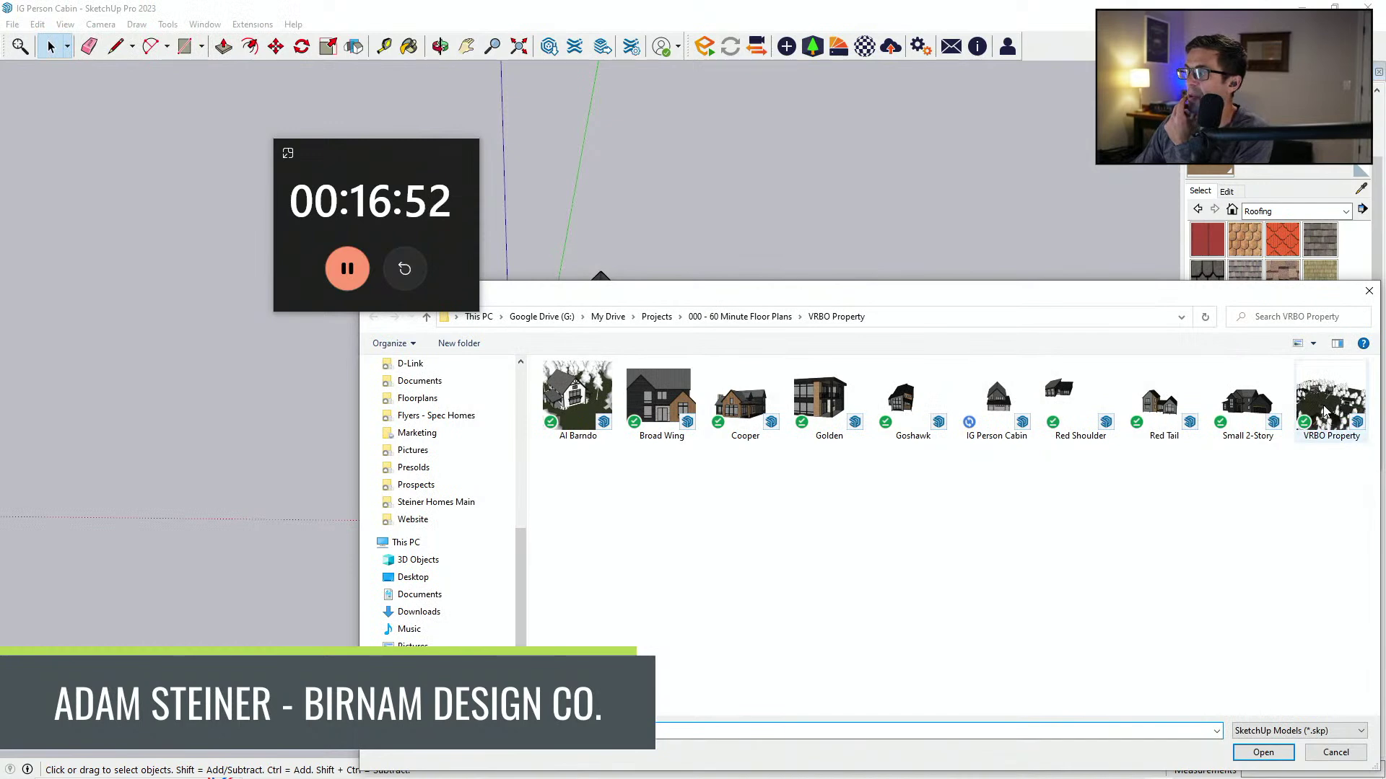
key("Escape")
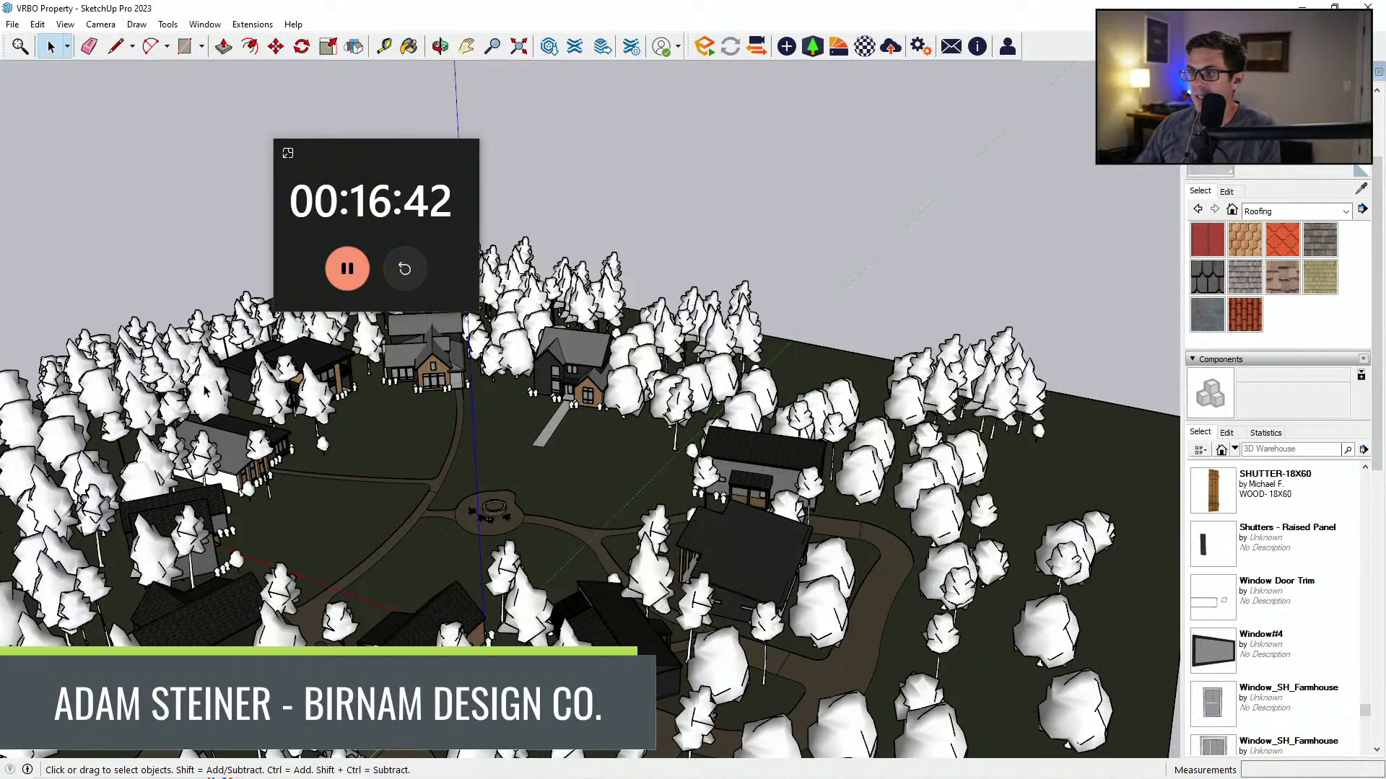
left_click_drag(368, 147, 95, 54)
Step: Erase the trees behind the empty lot between the house with the straight driveway and the neighbouring black-roofed cabin
mouse_move(650, 549)
middle_mouse_down()
mouse_move(713, 578)
mouse_move(613, 505)
middle_mouse_up()
scroll(426, 380, "up", 5)
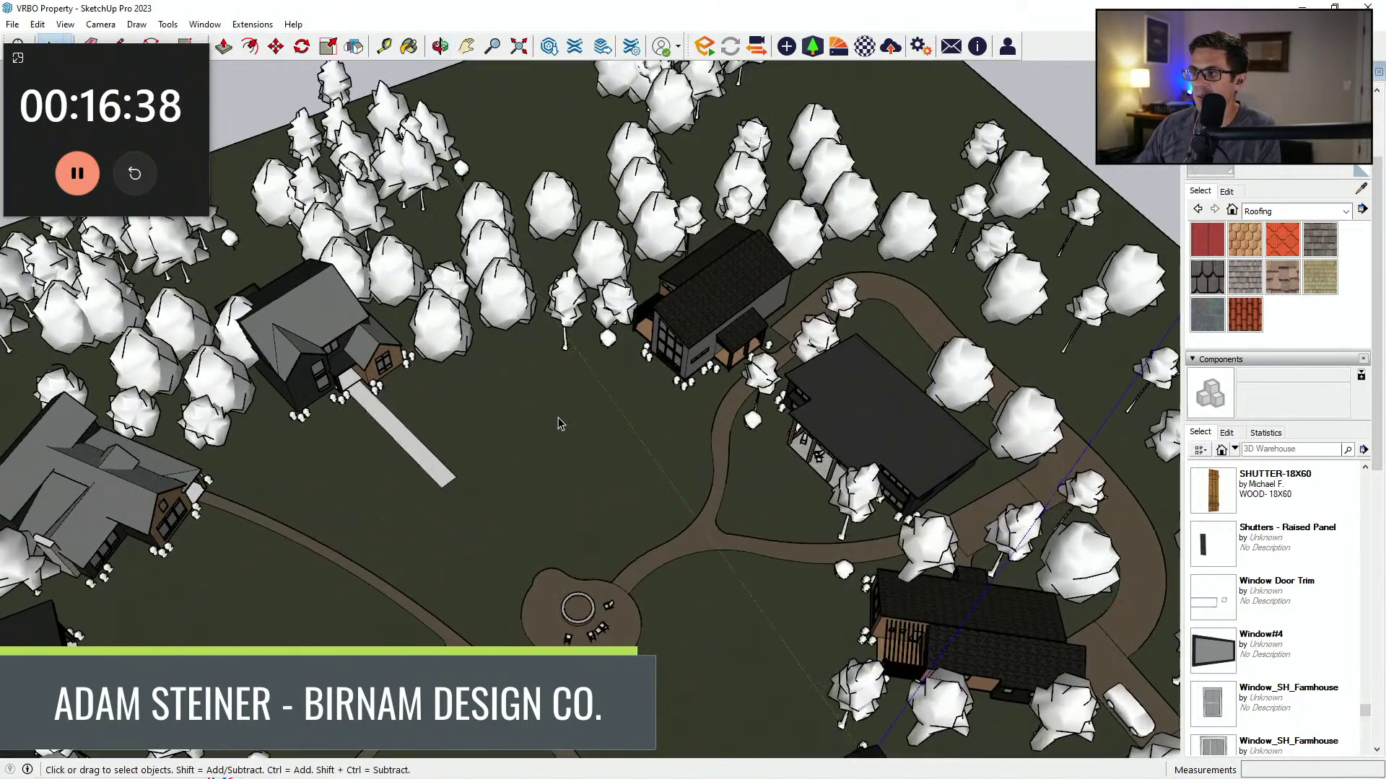
scroll(426, 380, "down", 6)
scroll(433, 339, "up", 6)
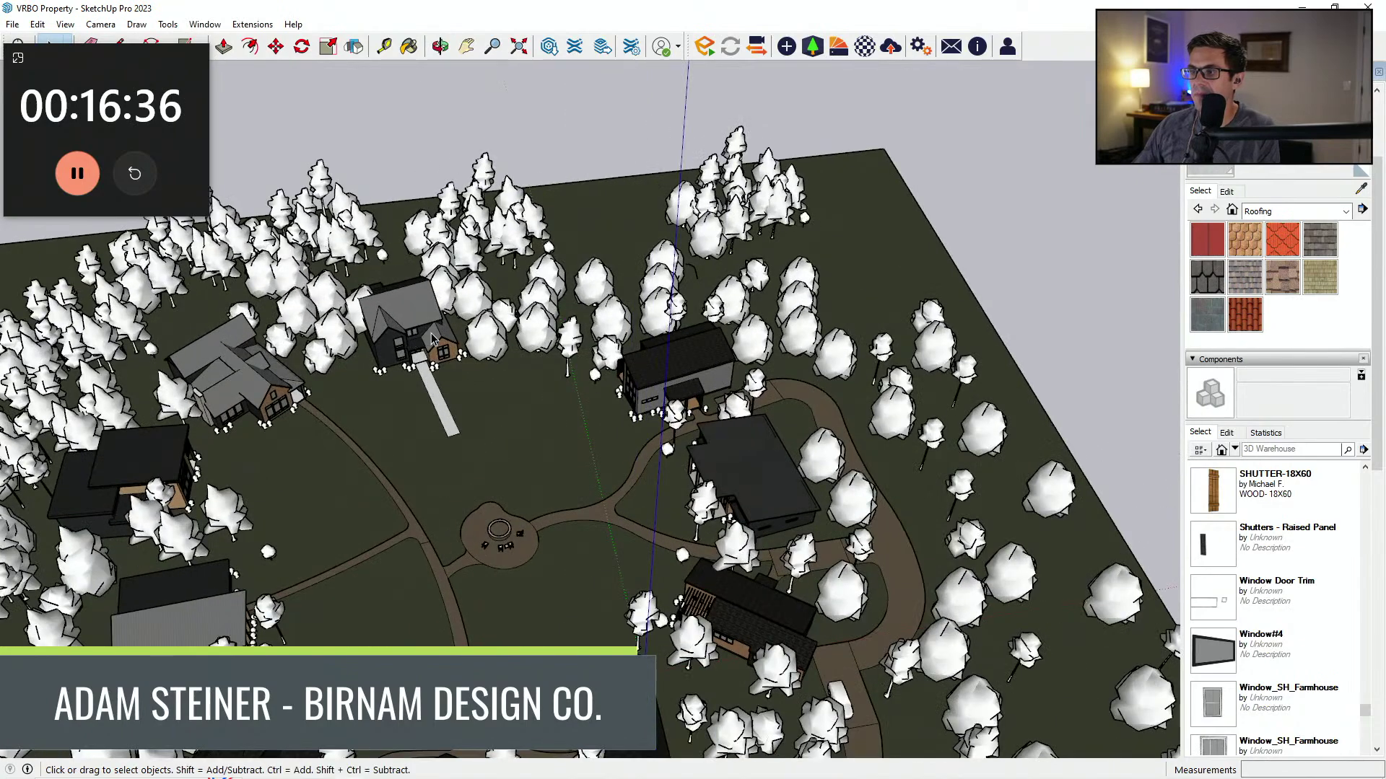
middle_click_drag(599, 380, 505, 309)
left_click(508, 306)
left_click(508, 254)
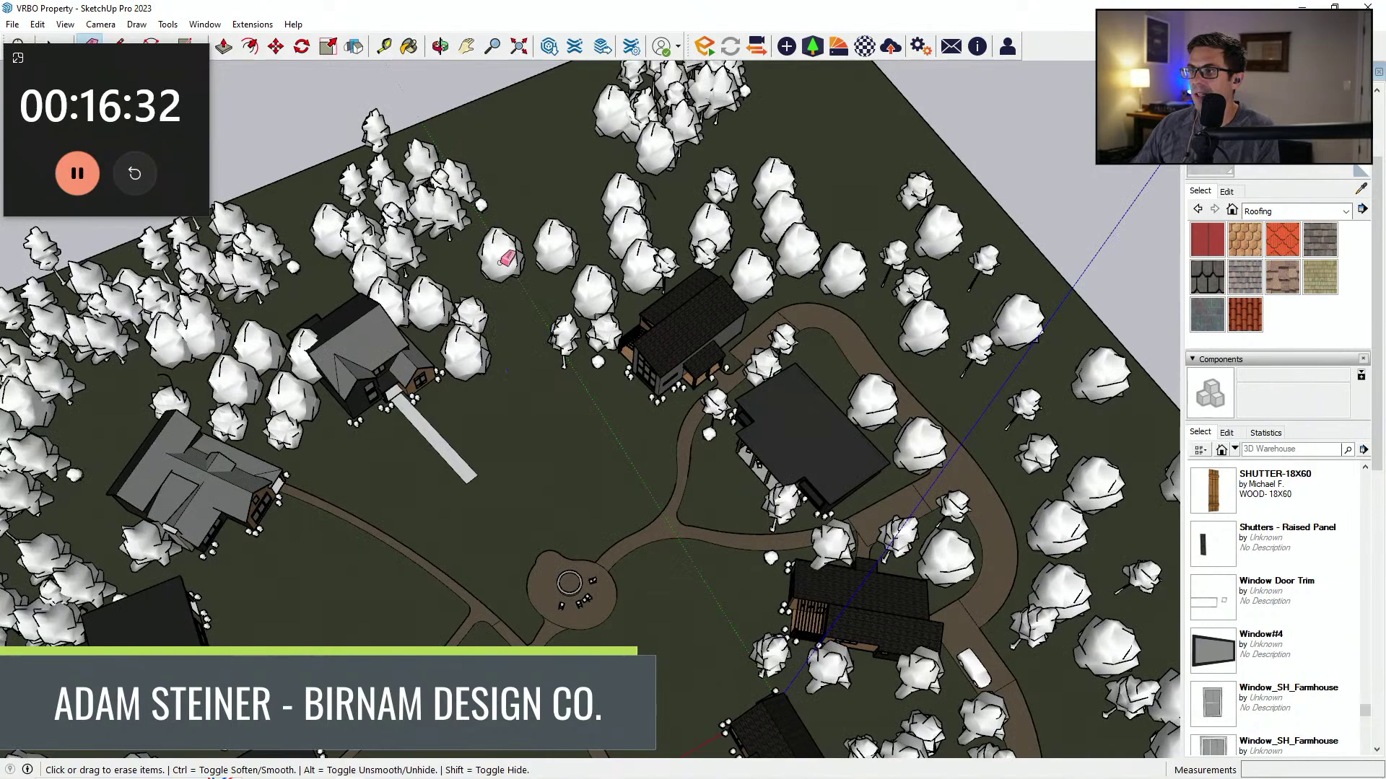
left_click_drag(508, 259, 554, 244)
scroll(640, 244, "down", 2)
Step: Copy the tree cluster near the property's back corner along the rear edge, and erase the lone tree beside the empty lot
key("space")
middle_click_drag(808, 289, 747, 230)
scroll(747, 229, "down", 1)
scroll(725, 209, "up", 4)
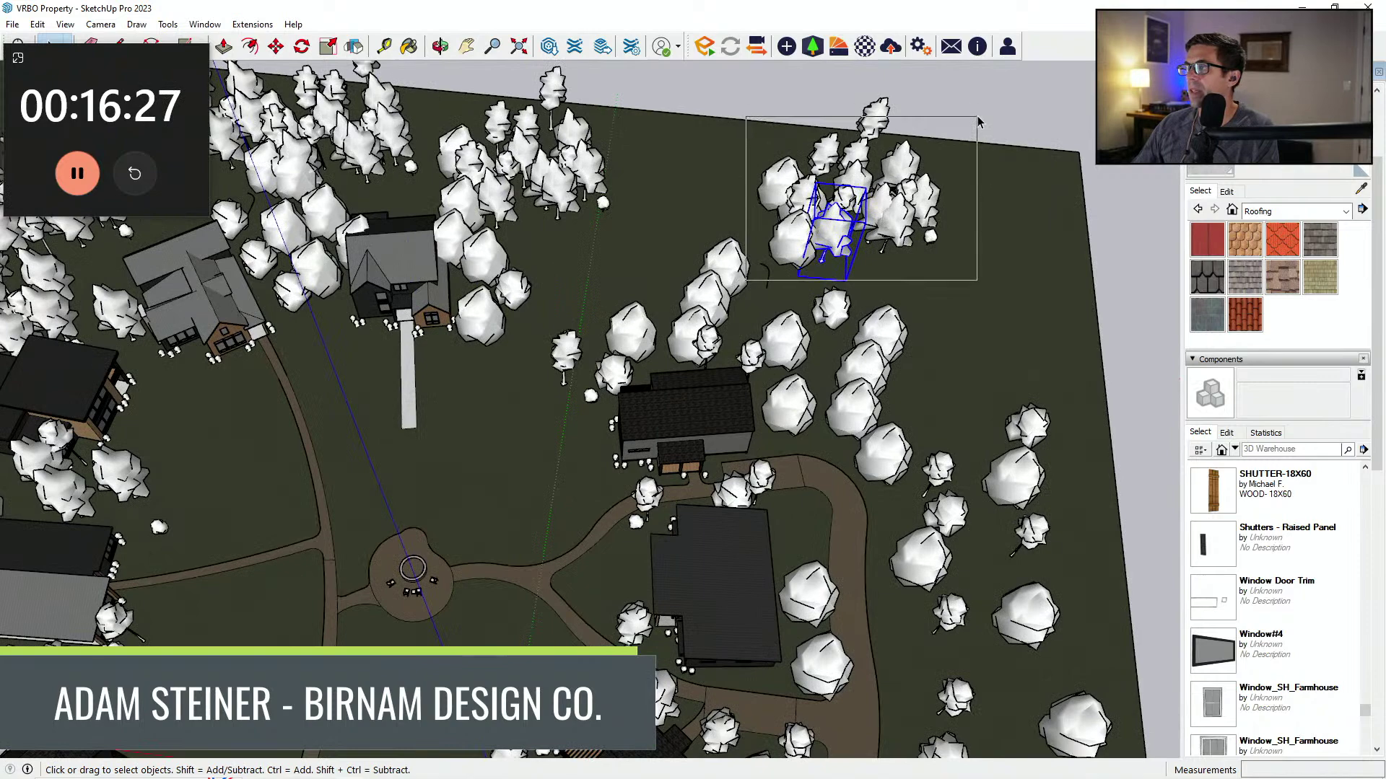
left_click_drag(977, 116, 981, 85)
middle_click_drag(925, 270, 936, 268)
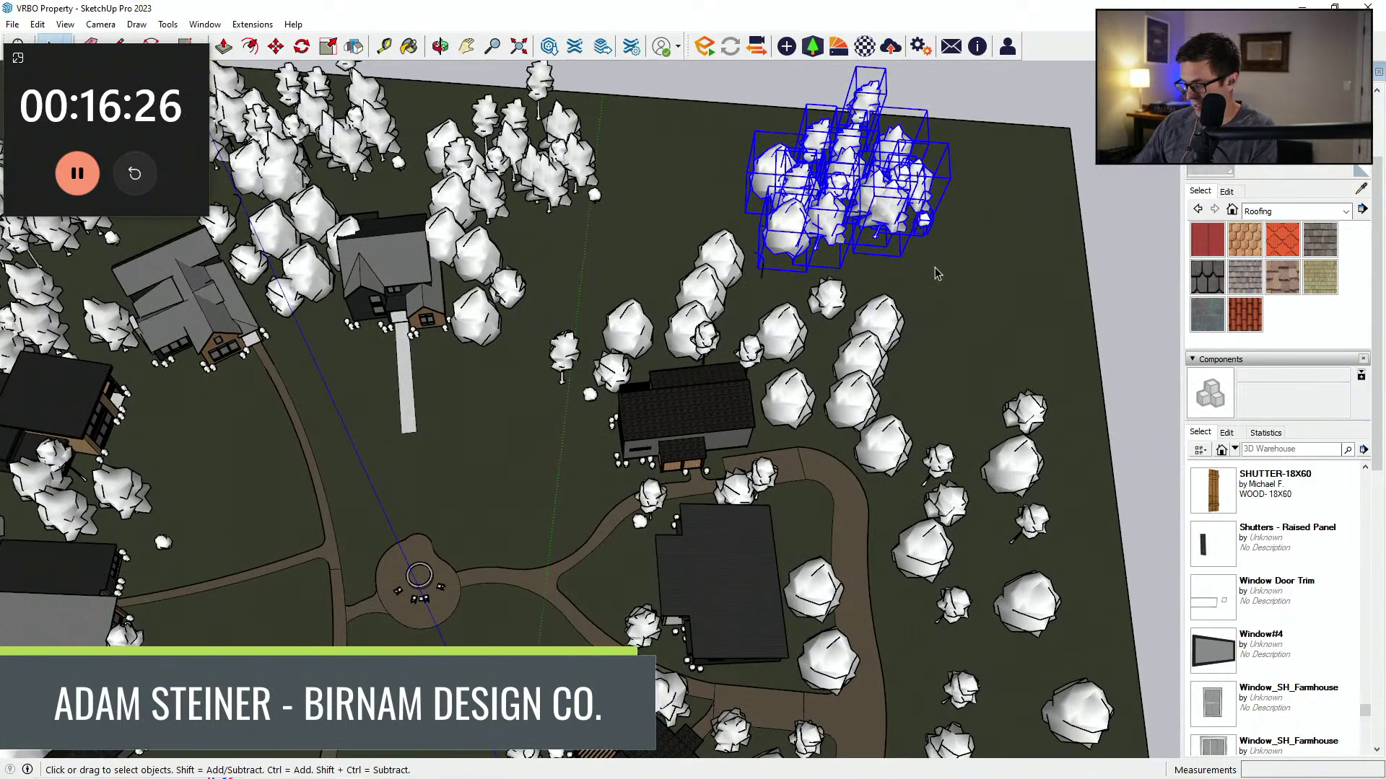
key("m")
key("ctrl")
left_click(968, 276)
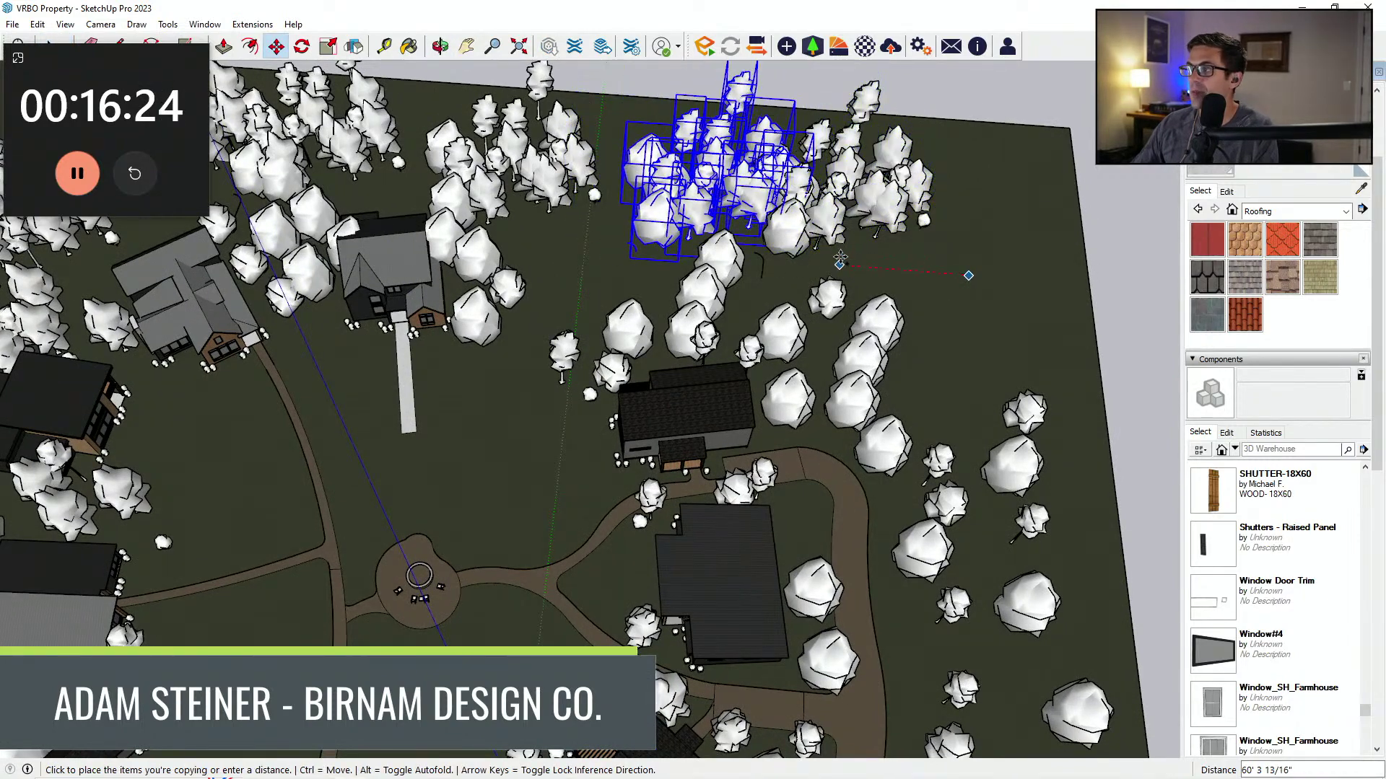
key("ctrl")
left_click(979, 288)
middle_click_drag(628, 307, 660, 304)
key("e")
left_click(555, 335)
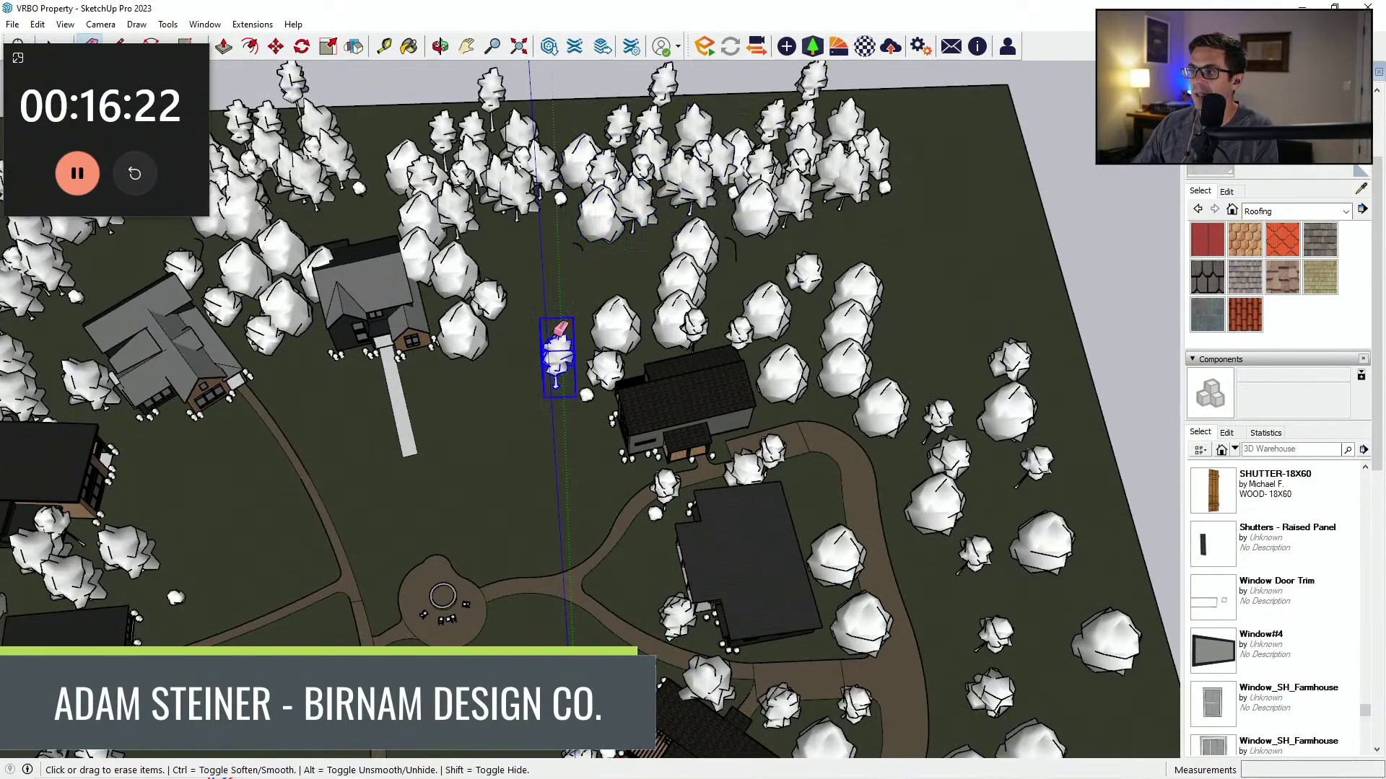
Step: Import the IG Person Cabin model from the VRBO Property folder in 000 - 60 Minute Floor Plans and place it on the empty lot
left_click(12, 25)
left_click(65, 278)
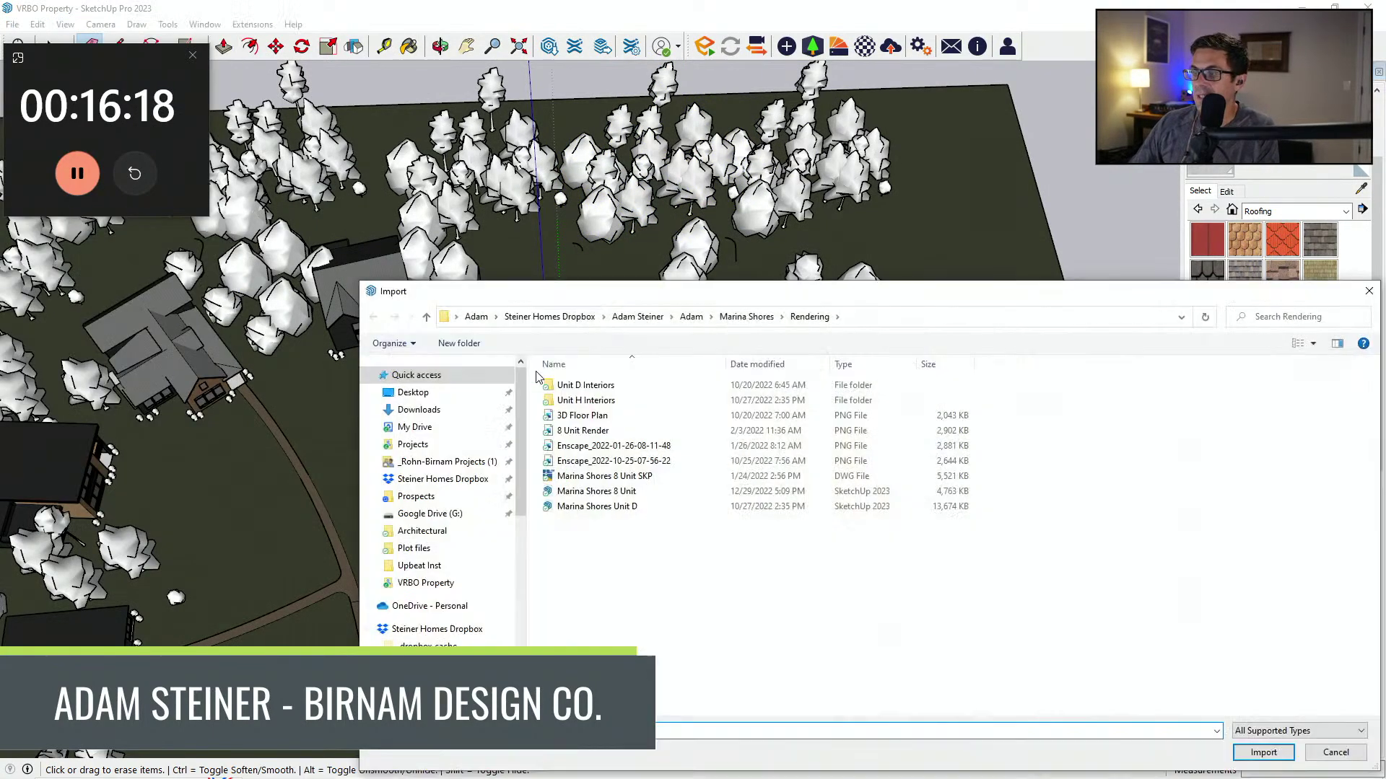
left_click(691, 318)
left_click(442, 443)
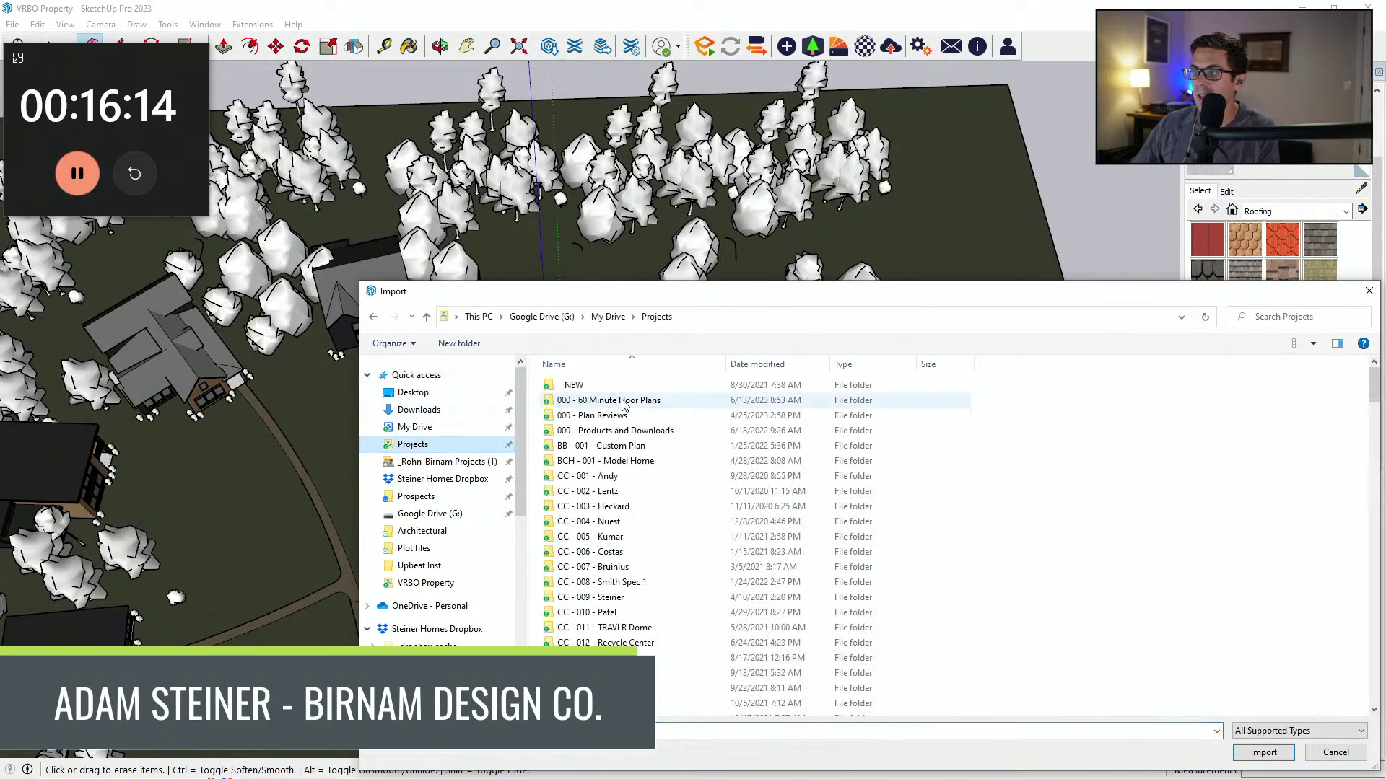
double_click(581, 401)
double_click(590, 524)
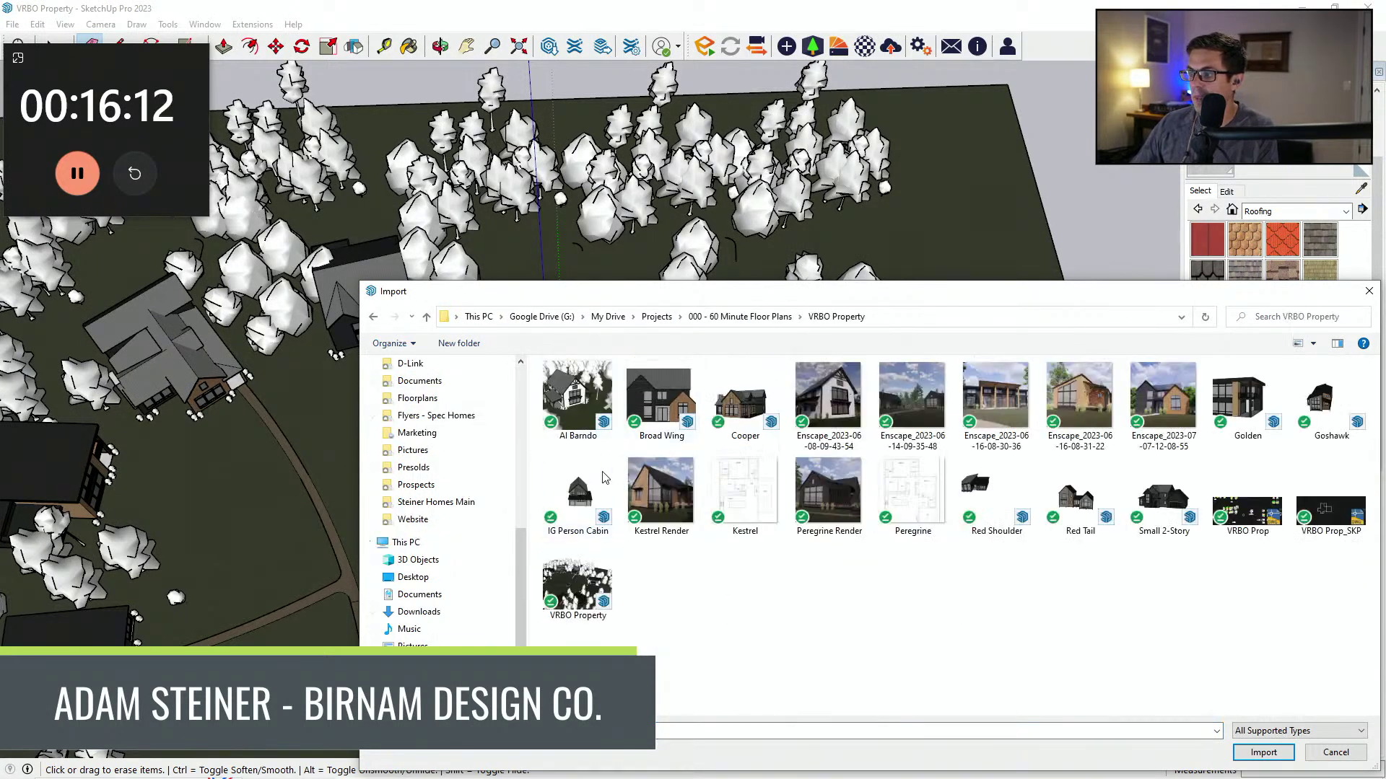
double_click(563, 502)
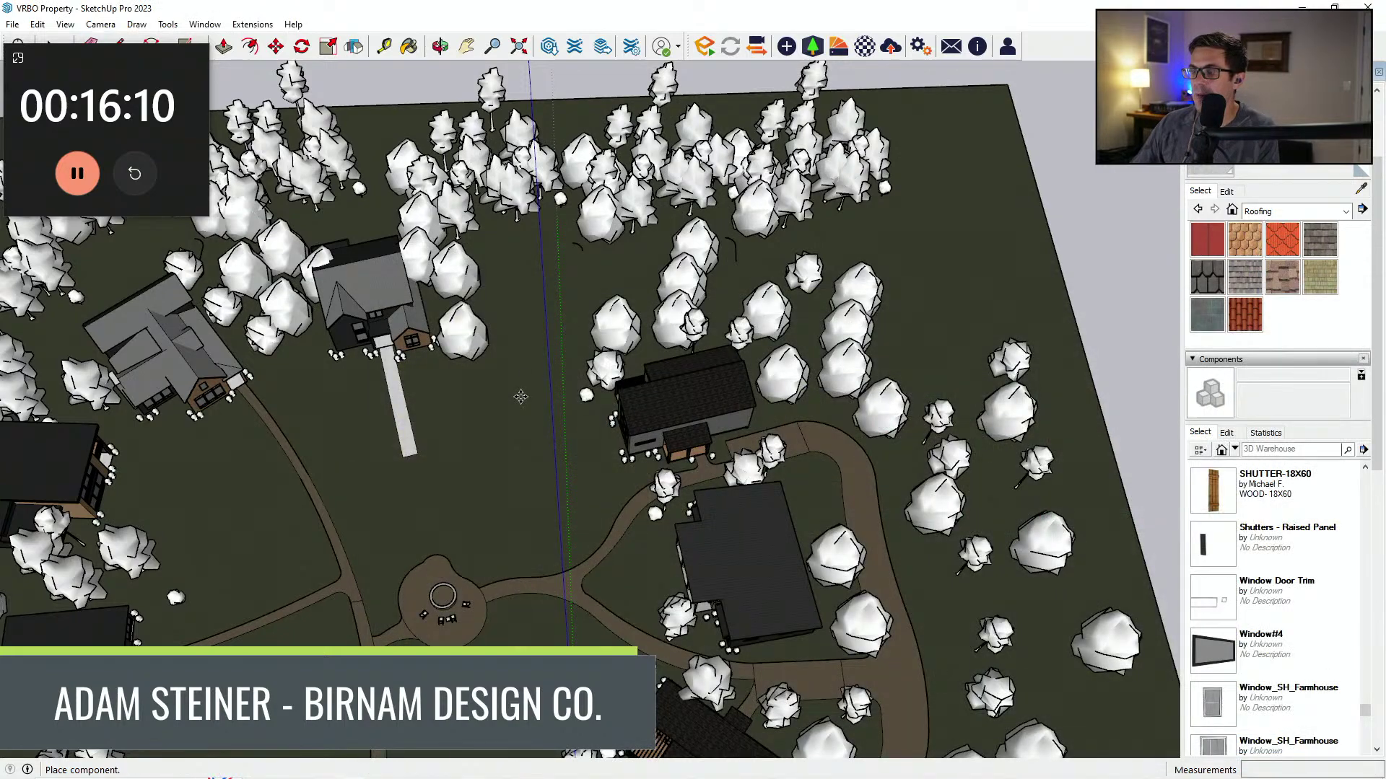
scroll(520, 372, "up", 2)
left_click(546, 372)
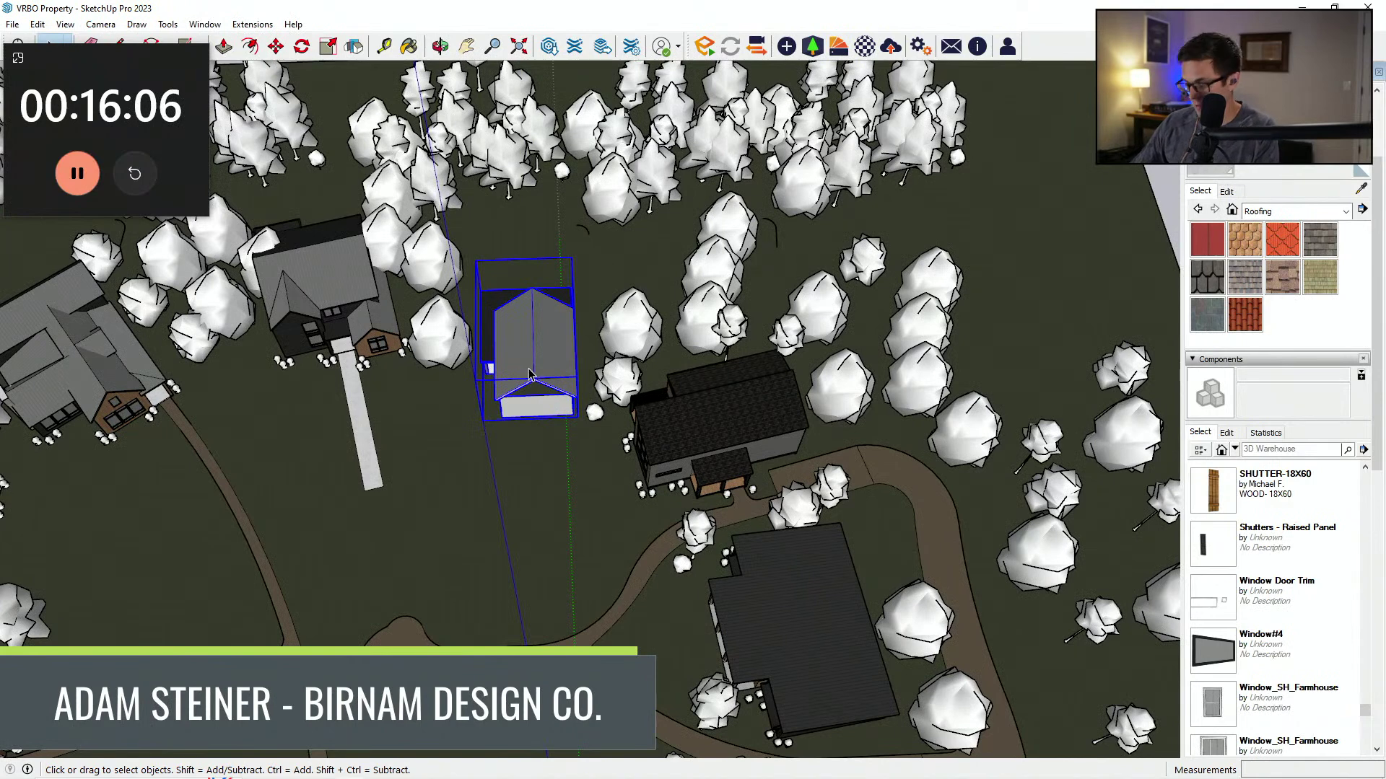
Step: Rotate the cabin so its front porch faces the fire pit area, and move it back about 25 feet toward the rear trees
key("m")
left_click(526, 370)
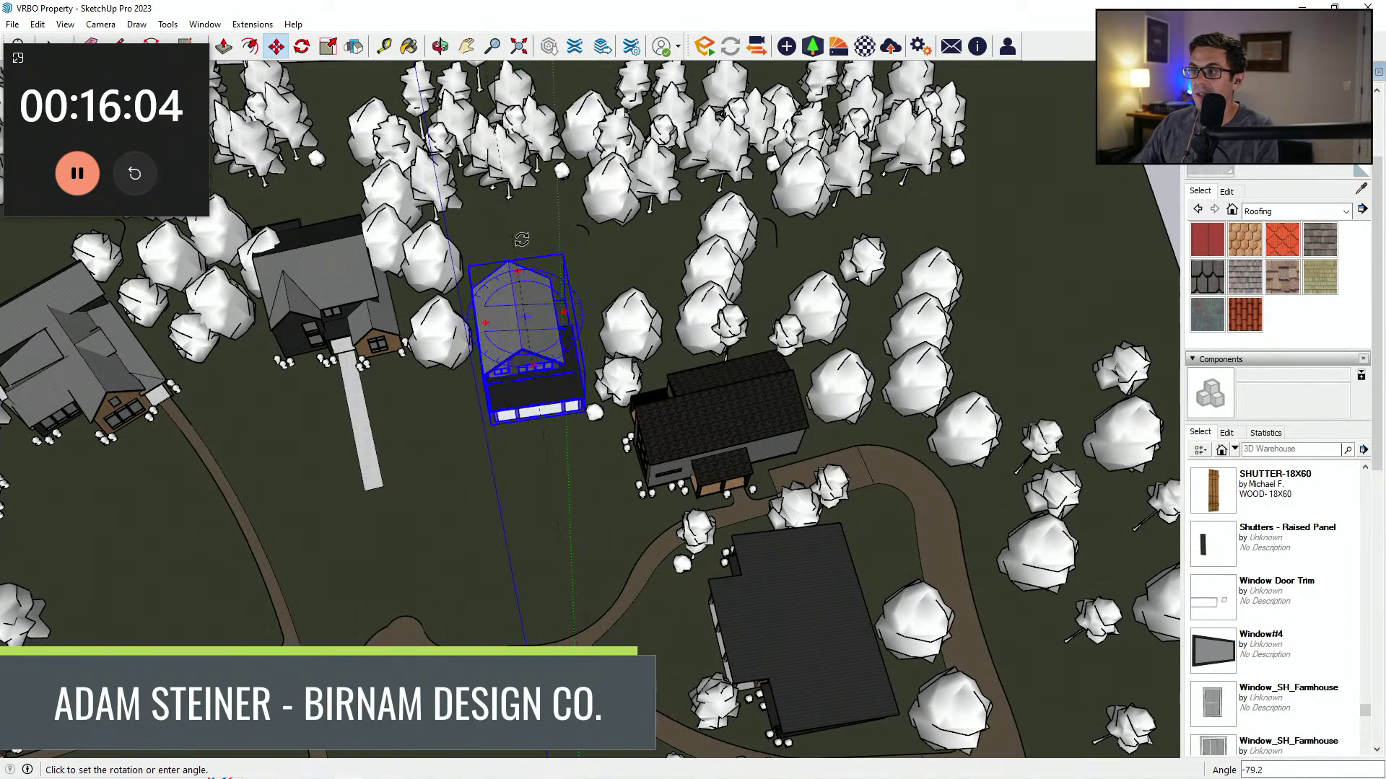
left_click(544, 238)
left_click(532, 471)
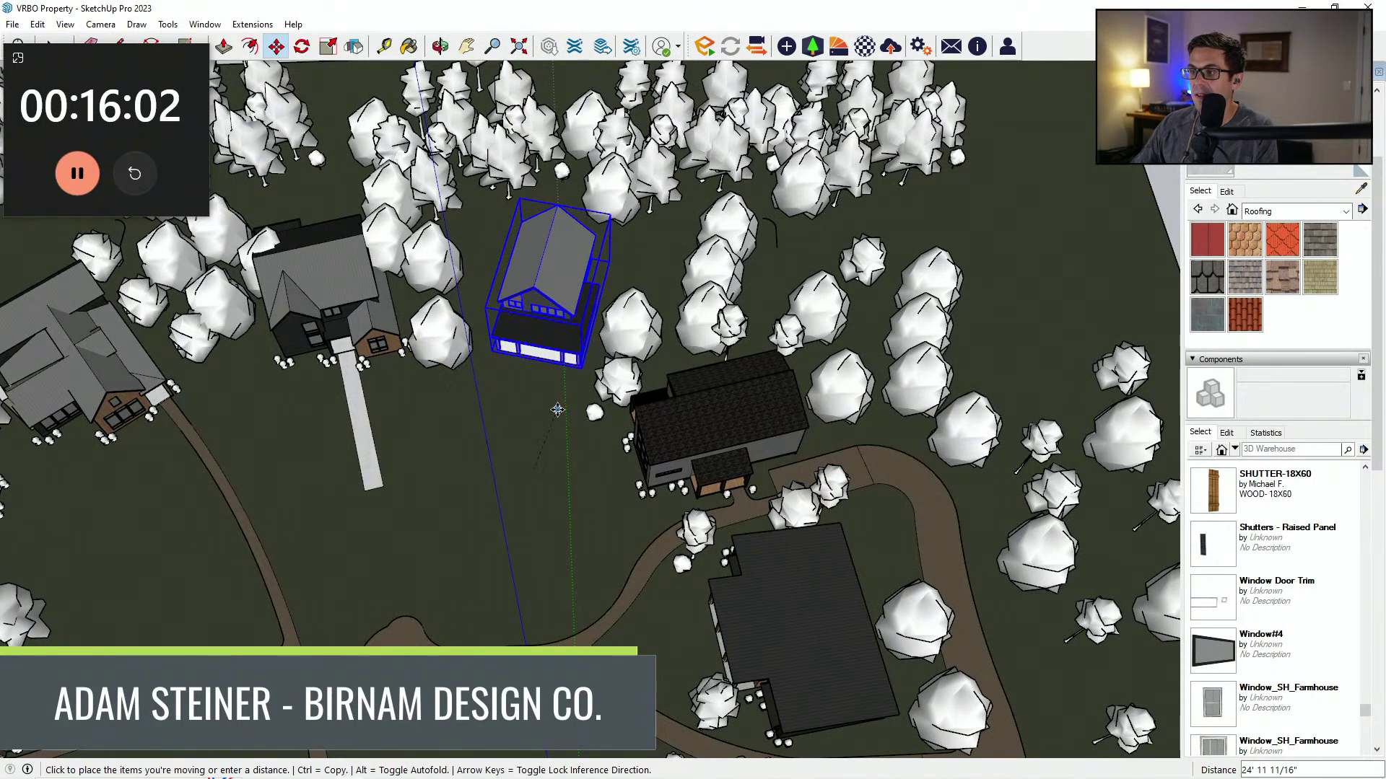
left_click(555, 417)
Step: Copy the pair of shrubs beside the neighbouring house's wood-clad gable to both front corners of the new cabin
middle_click_drag(555, 416, 556, 274)
scroll(513, 469, "up", 6)
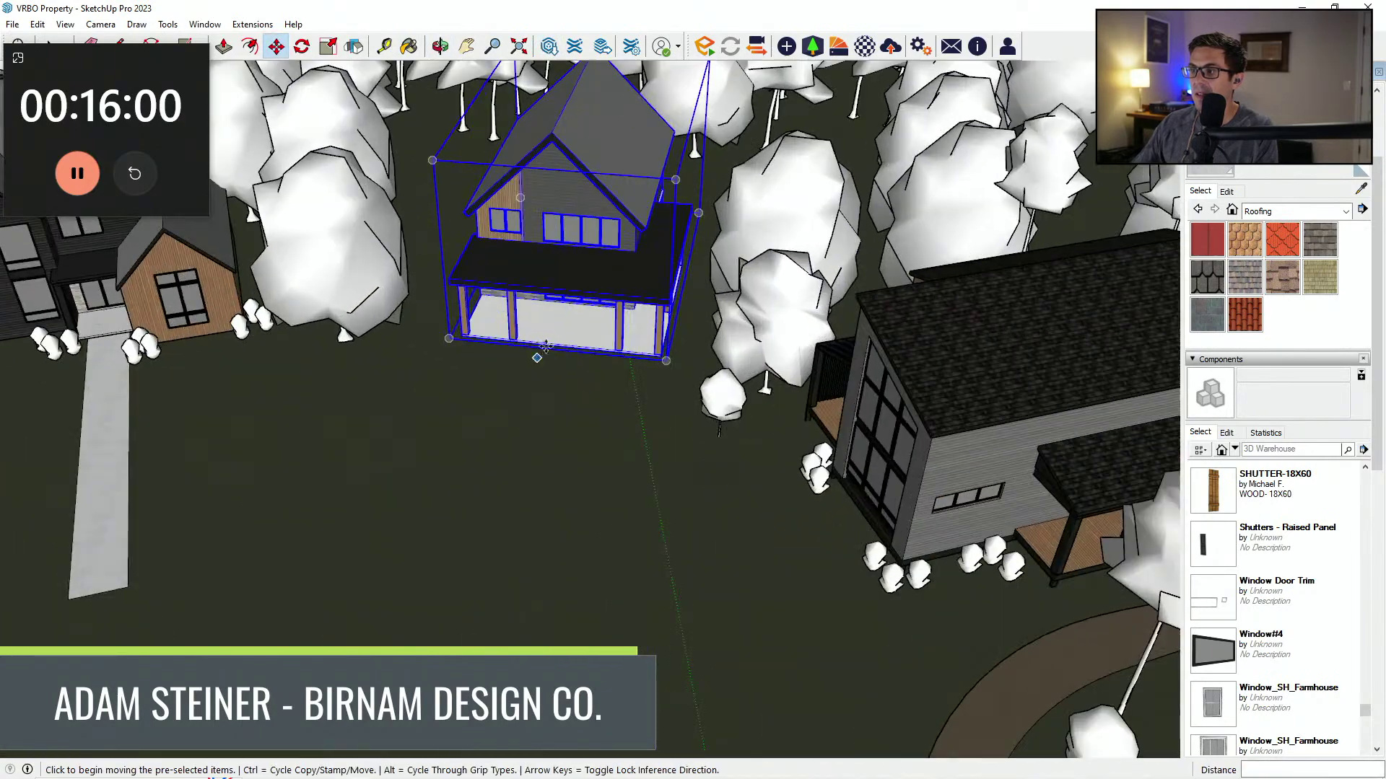
mouse_move(535, 356)
middle_mouse_down()
mouse_move(588, 278)
mouse_move(657, 422)
middle_mouse_up()
key("space")
left_click(844, 477)
middle_click_drag(844, 477, 838, 545)
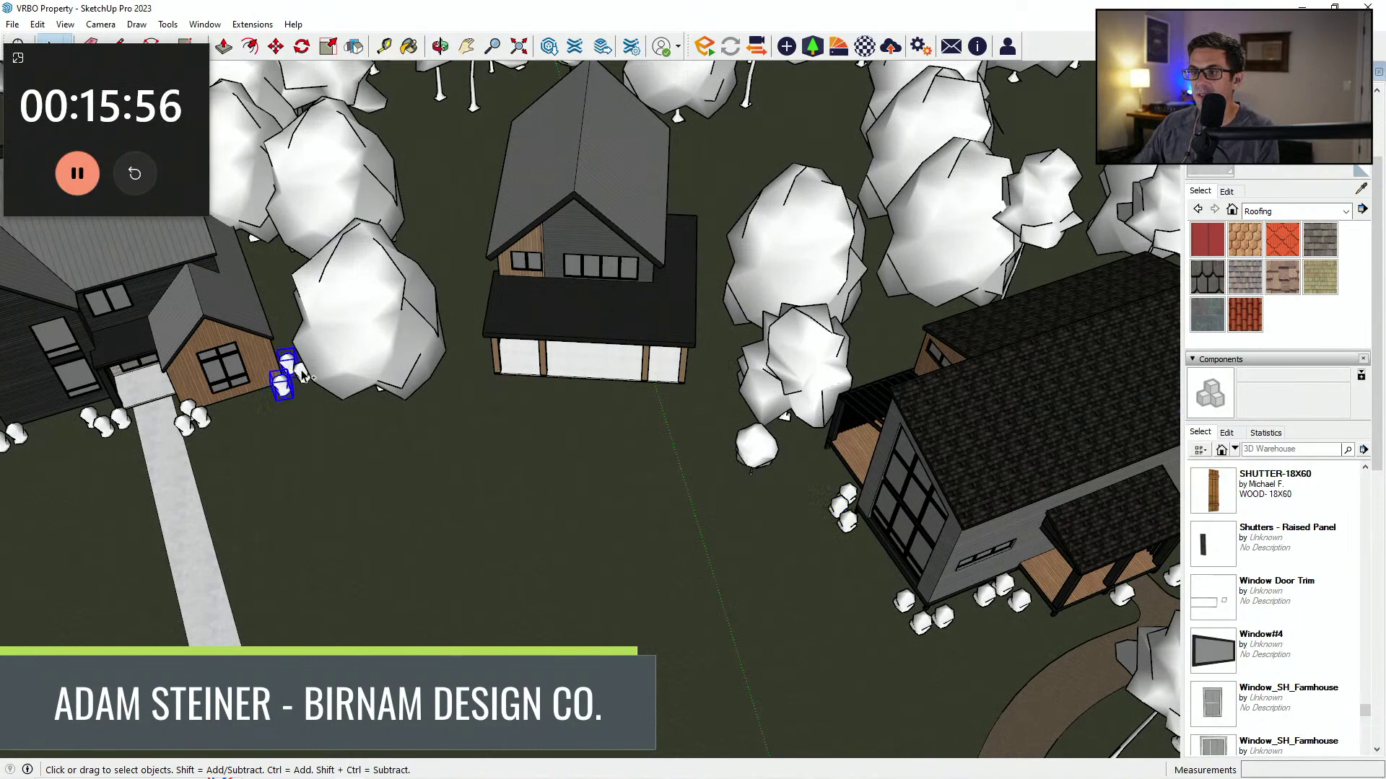
middle_click_drag(301, 376, 381, 534)
key("m")
key("ctrl")
left_click(325, 508)
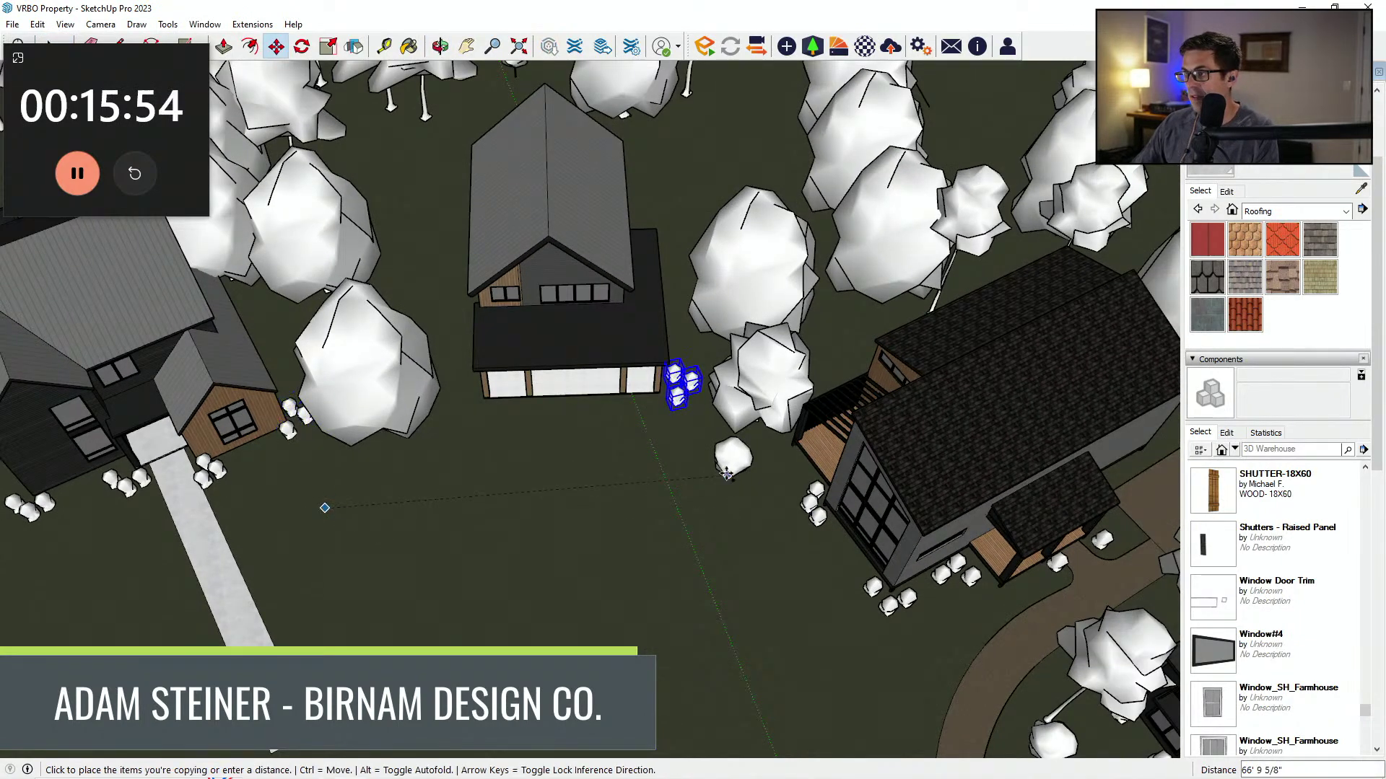
left_click(724, 498)
left_click(717, 518)
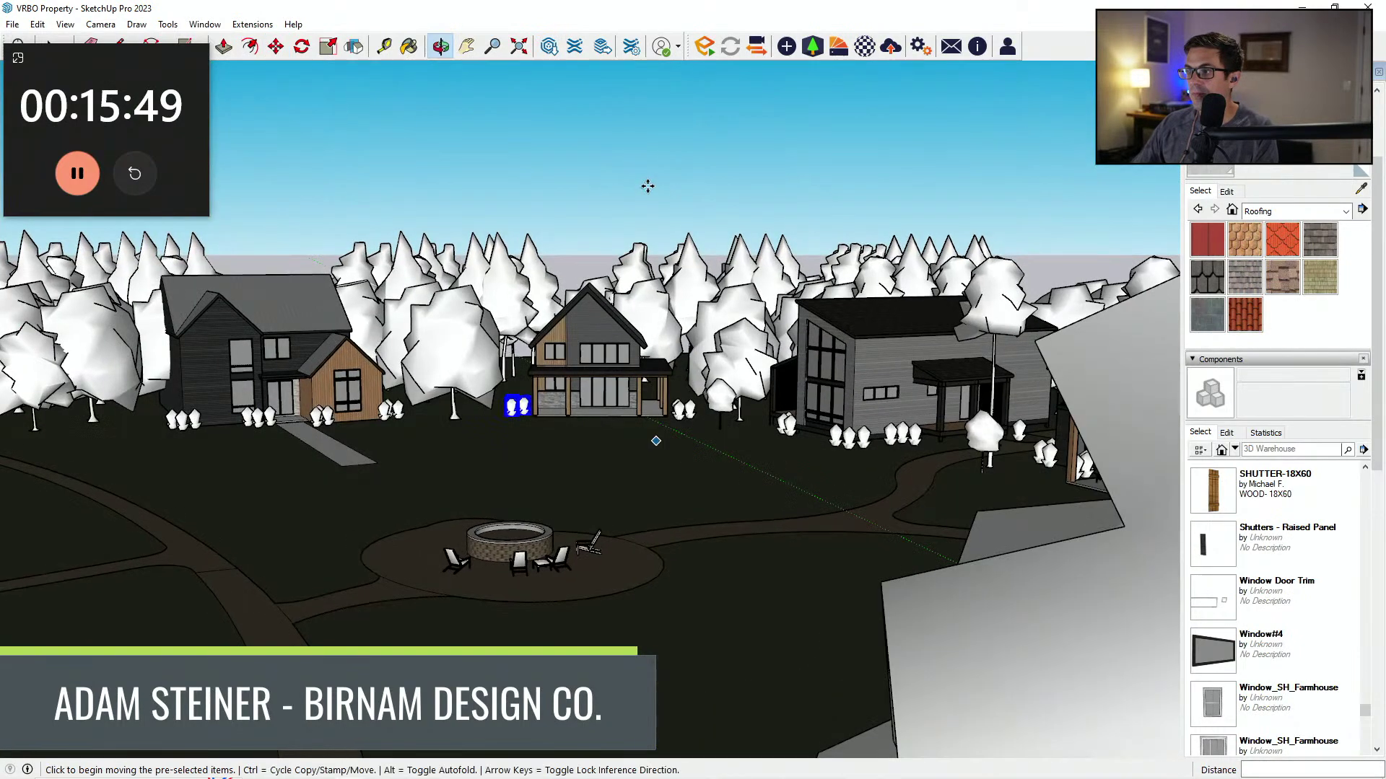
Step: Clear the shrub selection, frame the new cabin between its neighbours, and start the Enscape rendering of the site
key("space")
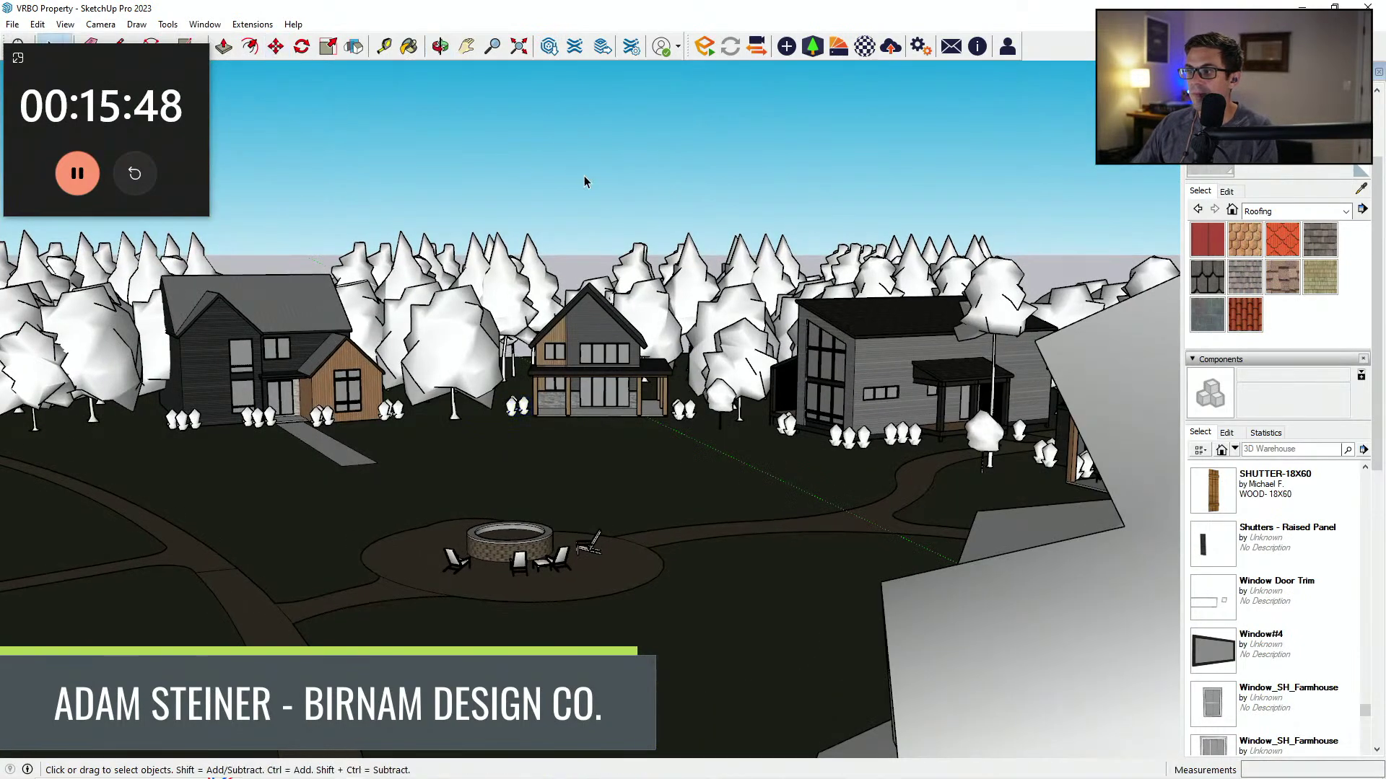
middle_click_drag(585, 181, 589, 291)
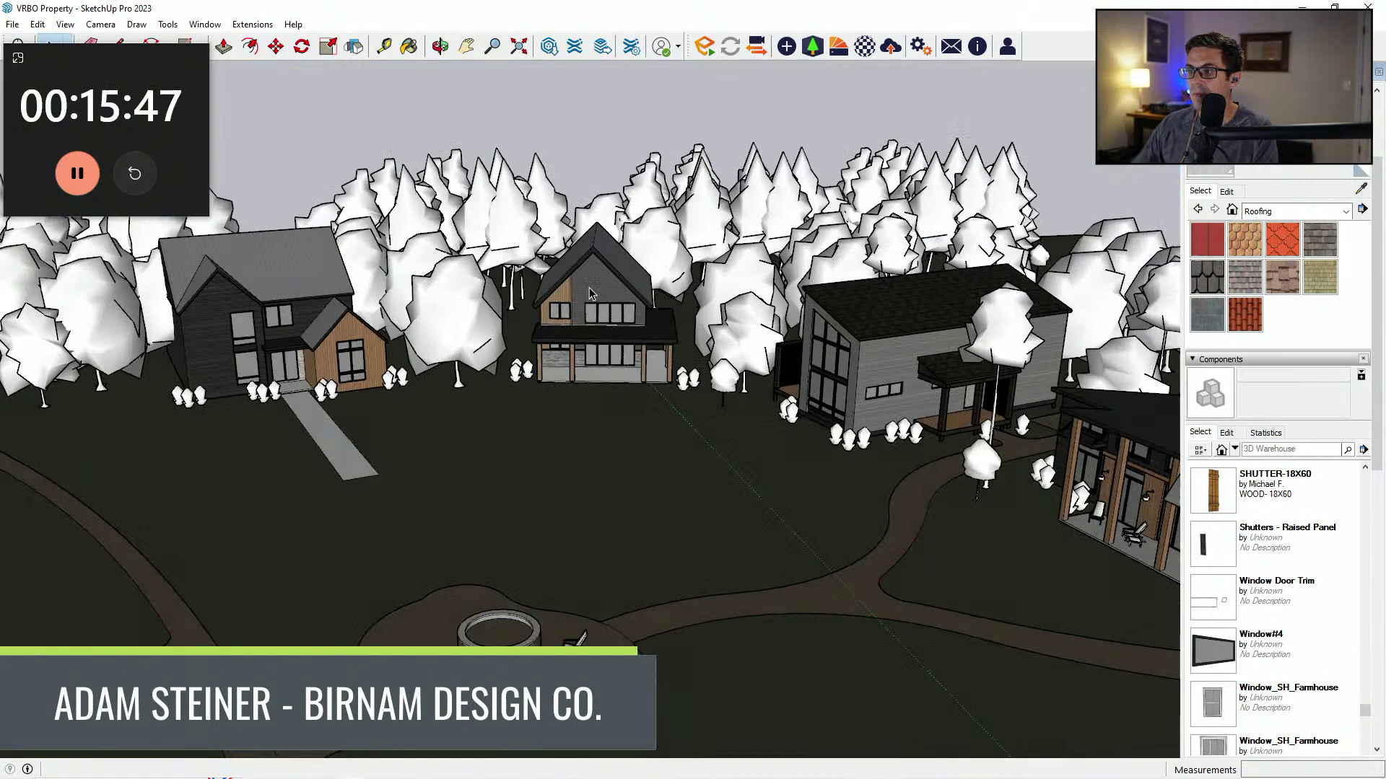
left_click(705, 52)
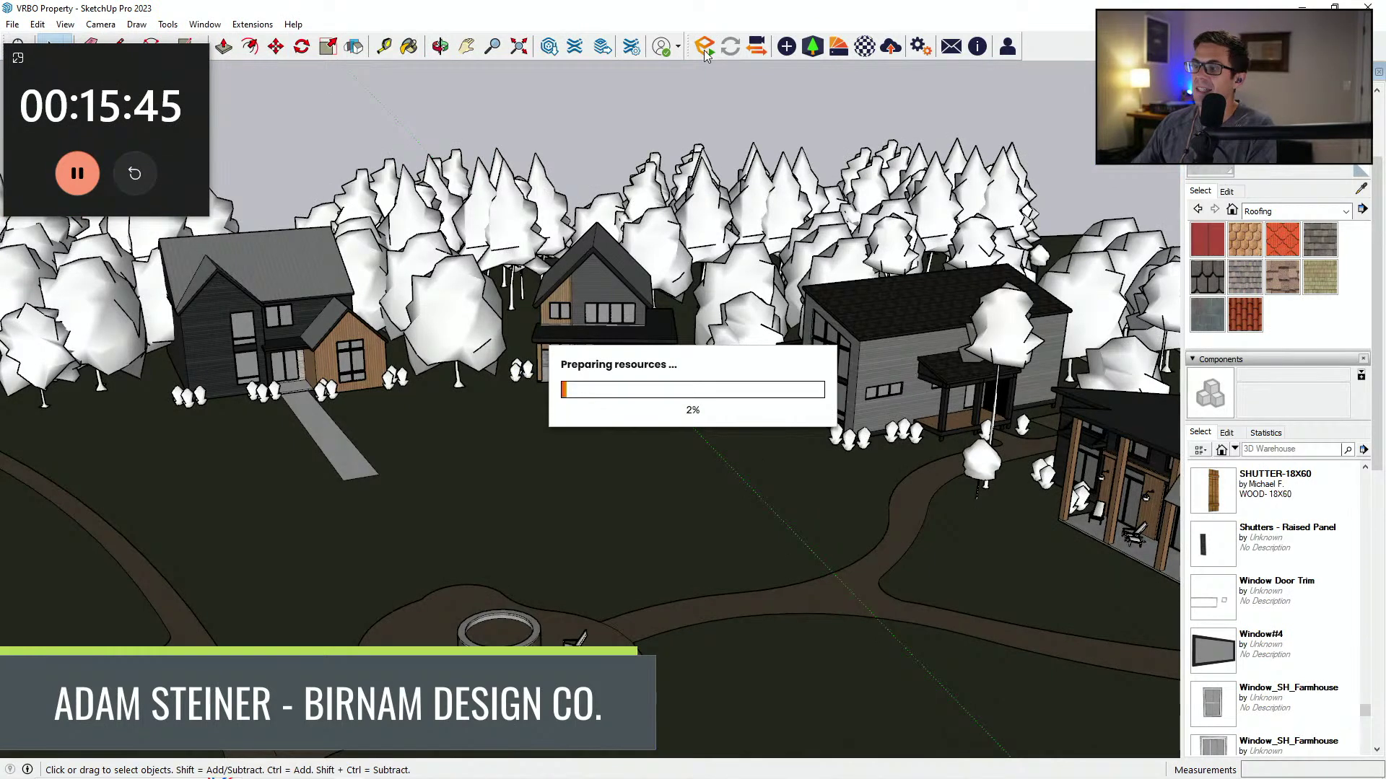